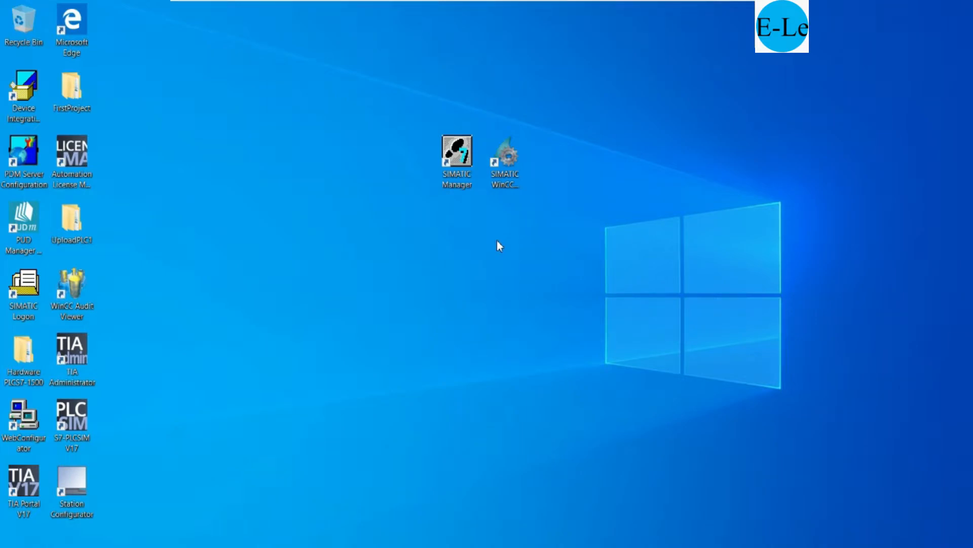
- Start SIMATIC Manager from the desktop and acknowledge the SID registration notice
click(515, 183)
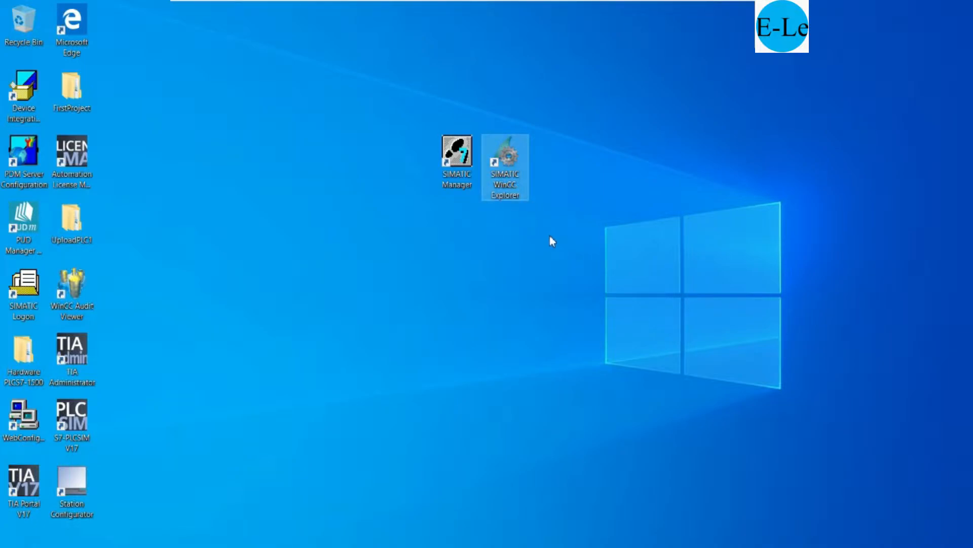
click(464, 169)
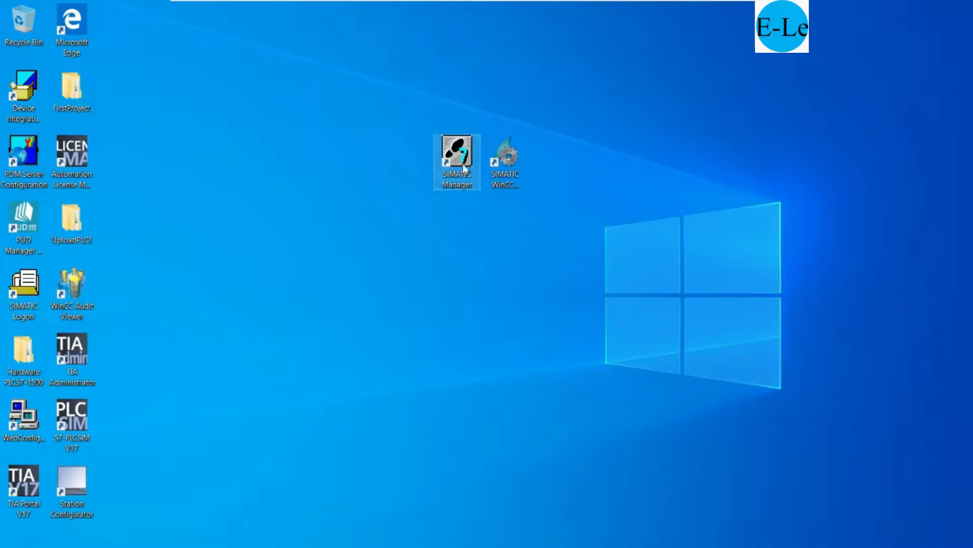
key(Return)
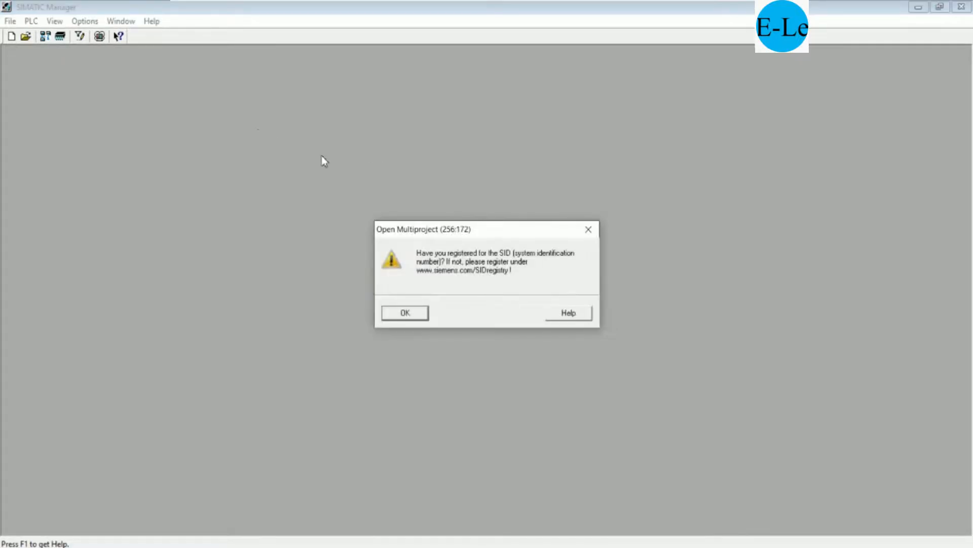
click(409, 315)
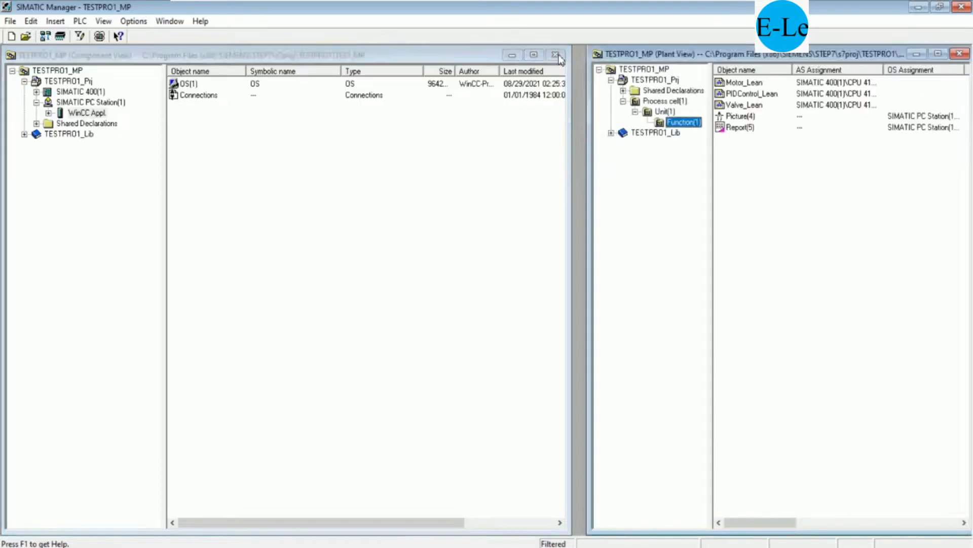
- Close the component view and plant view of TESTPRO1_MP and the minimized PCS 7 AP Library window
click(559, 54)
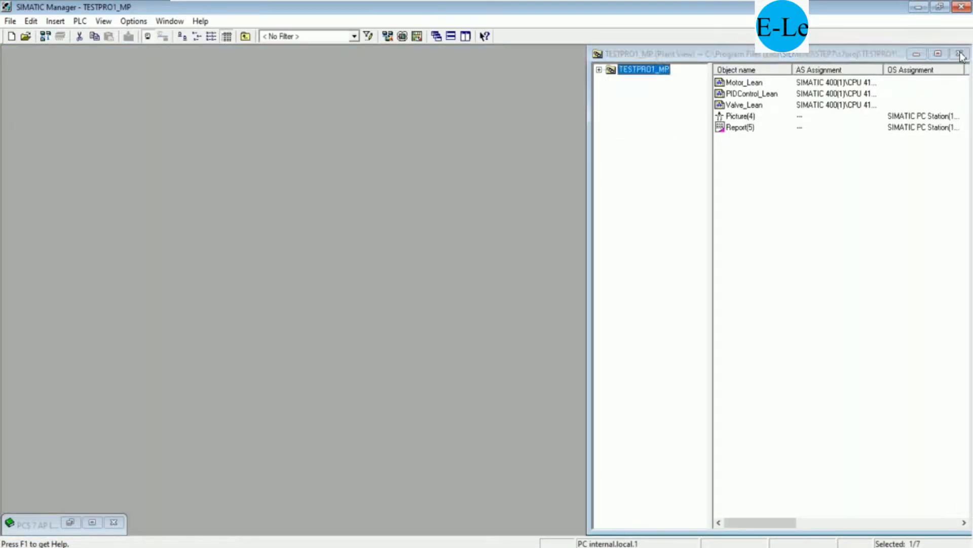
click(960, 53)
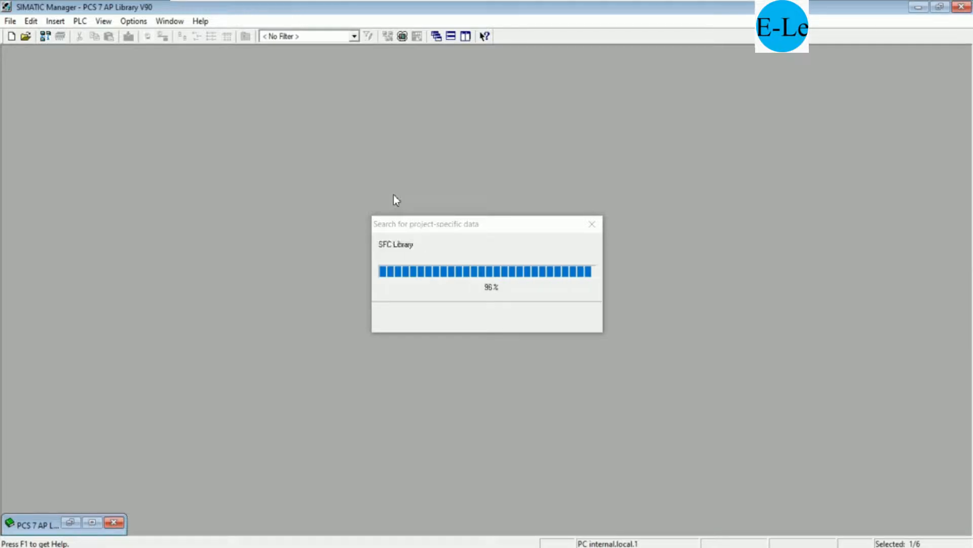
click(114, 522)
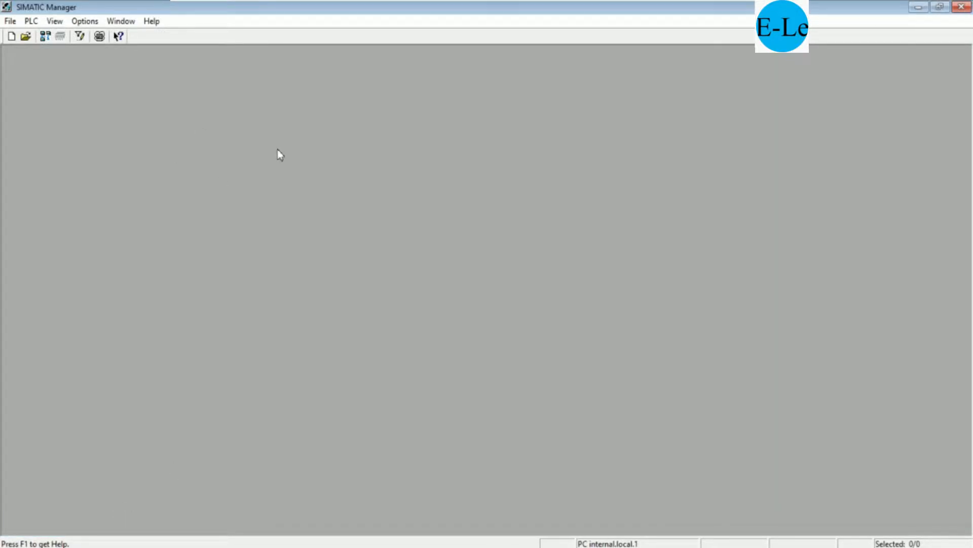
- Start the PCS 7 'New Project' wizard, expand its preview and proceed to the CPU selection page
click(11, 21)
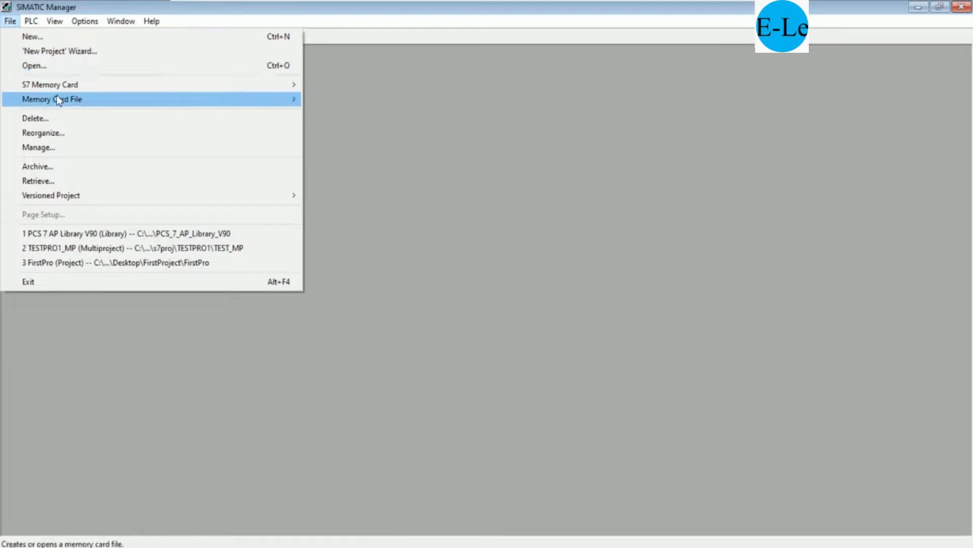
click(76, 52)
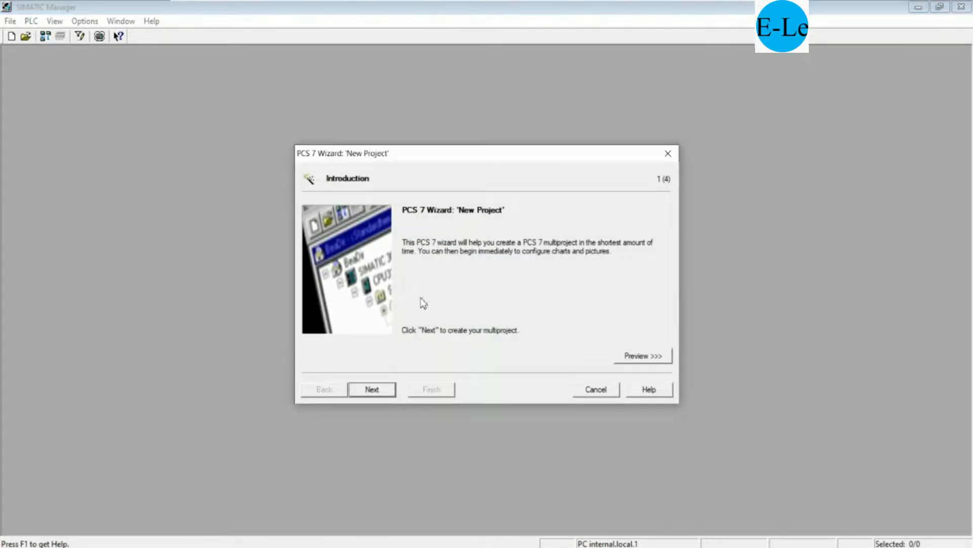
click(642, 355)
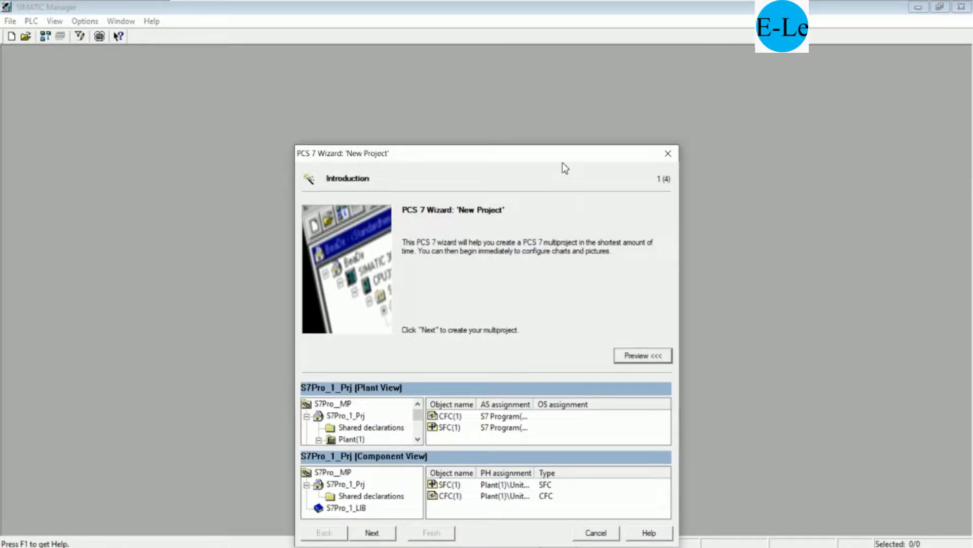
drag(567, 142, 571, 73)
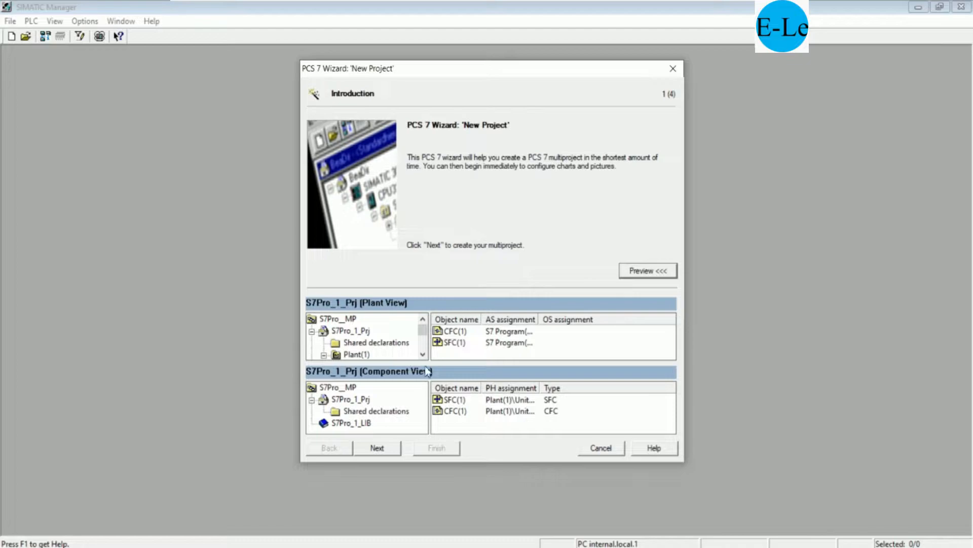
click(380, 448)
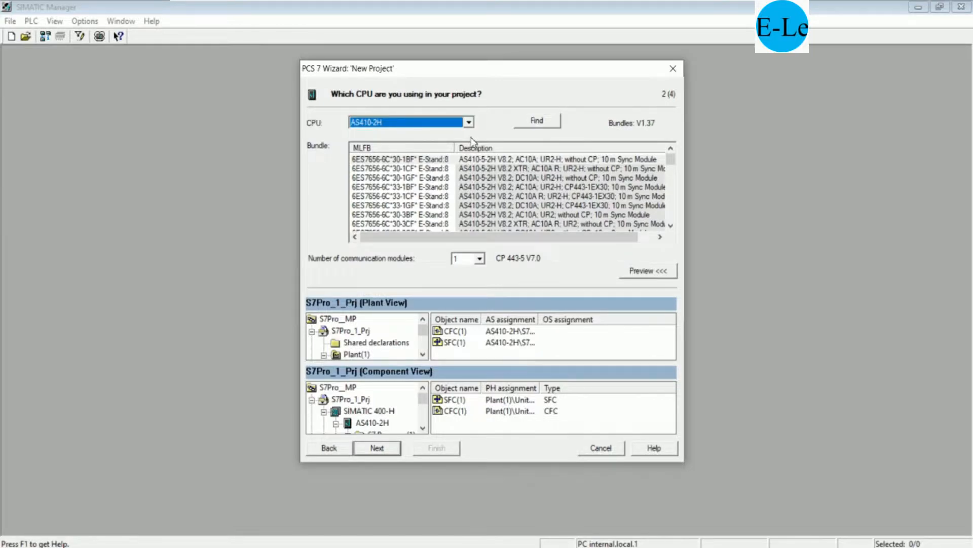
- Choose the AS416-1H CPU with 0 communication modules for the new project and continue to the objects page
click(469, 125)
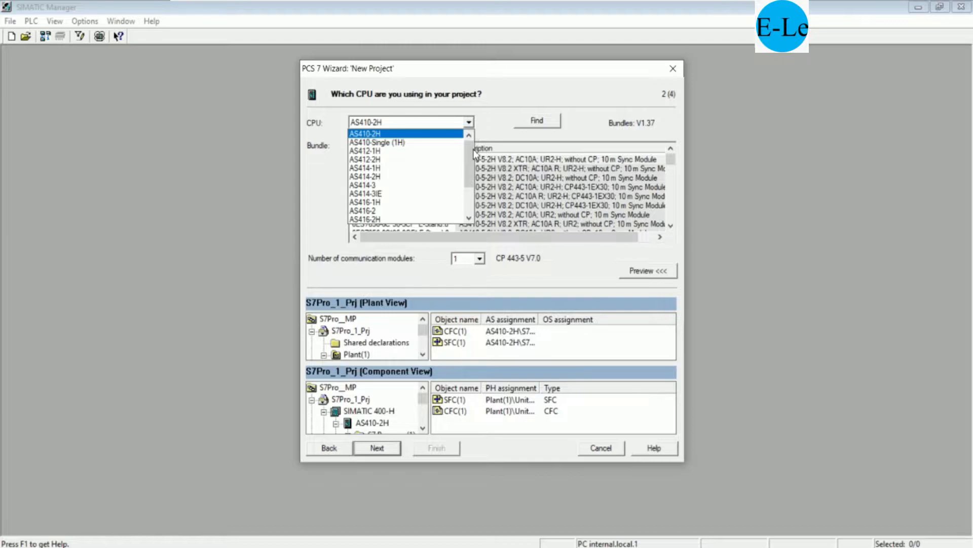
drag(473, 157, 471, 177)
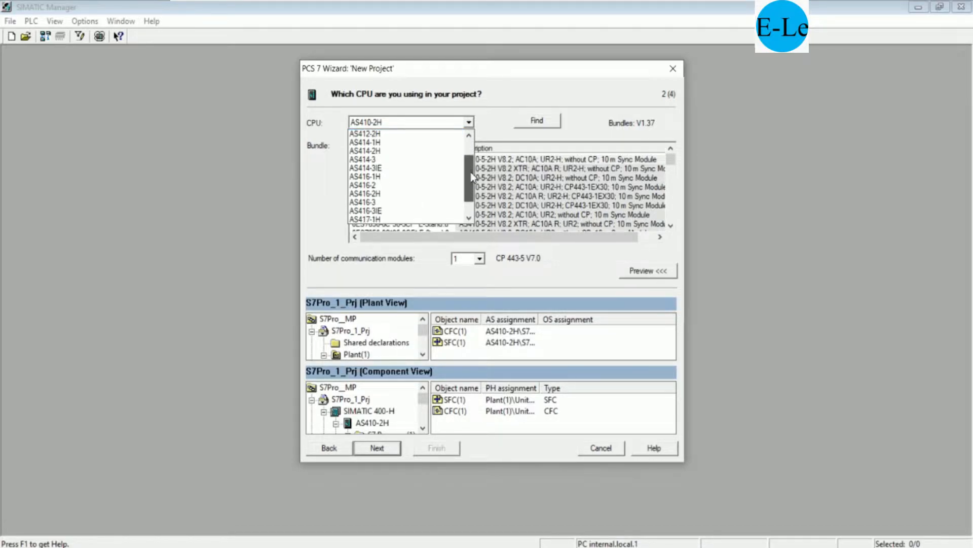
click(393, 178)
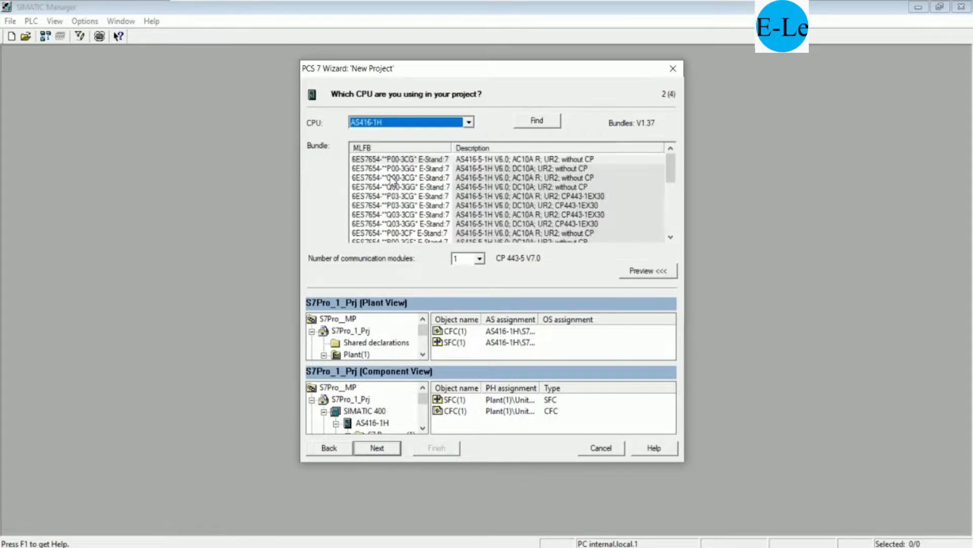
click(480, 259)
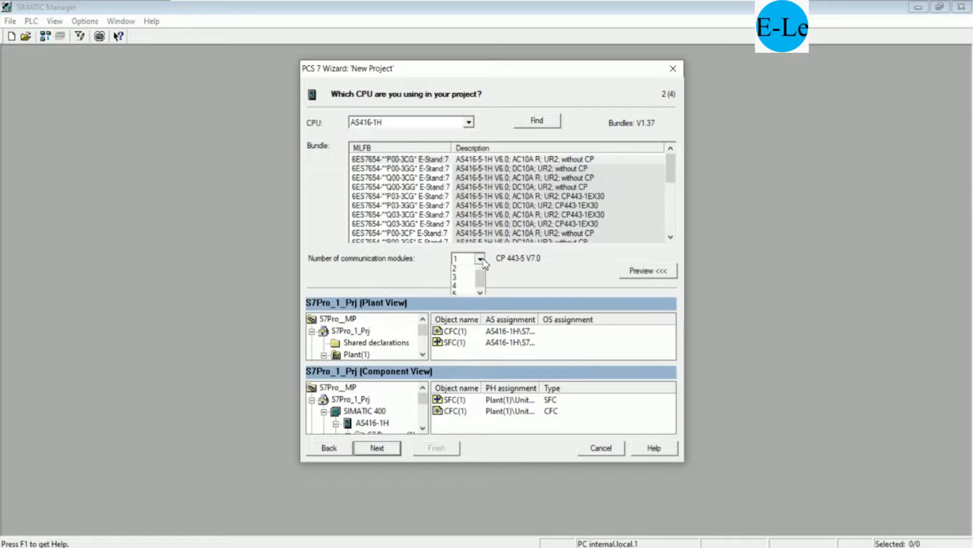
click(479, 271)
click(464, 271)
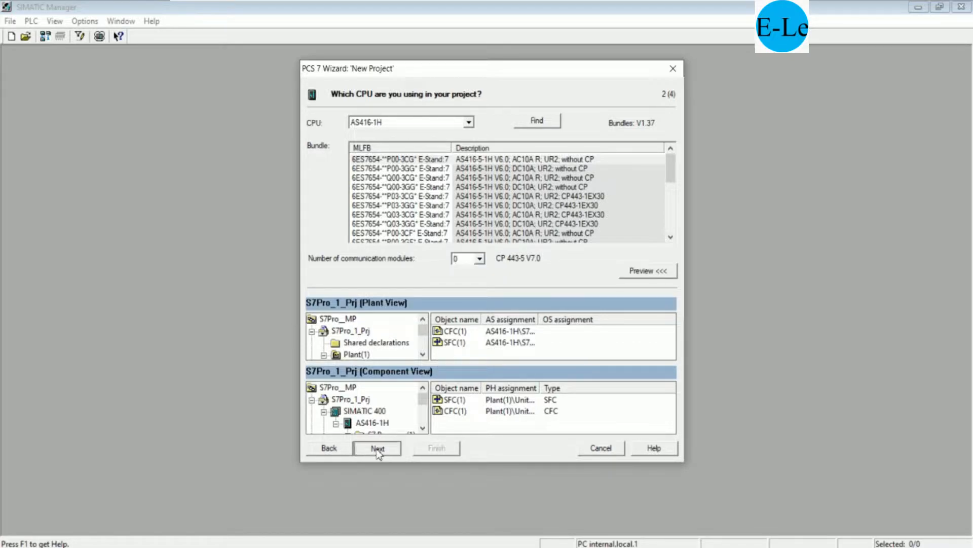
click(379, 448)
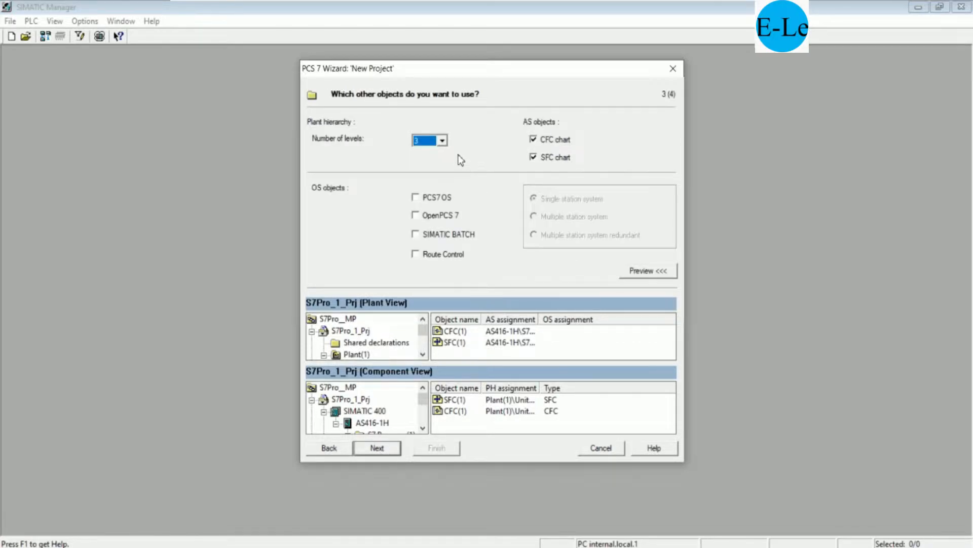
- Exclude the CFC and SFC charts, include a PCS7 OS and continue to the storage page
click(540, 142)
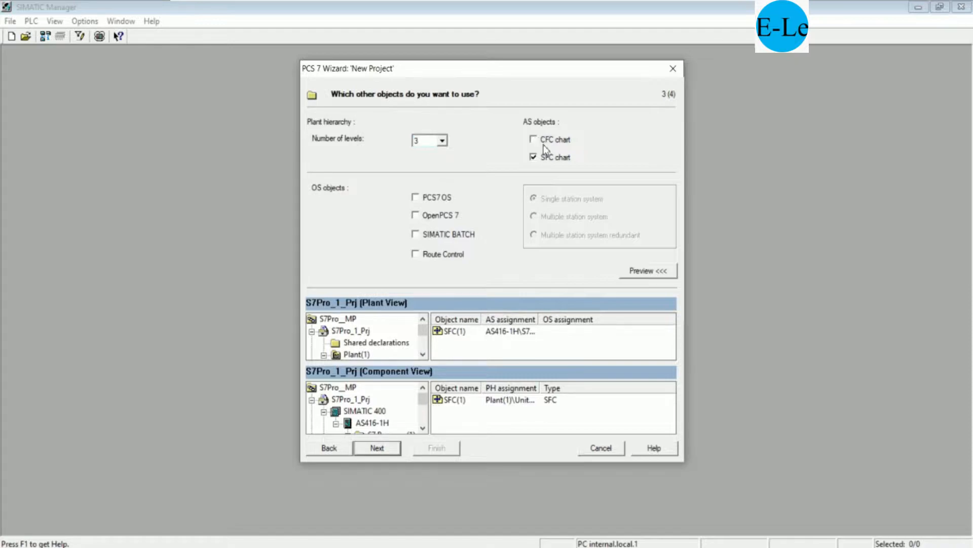
click(540, 164)
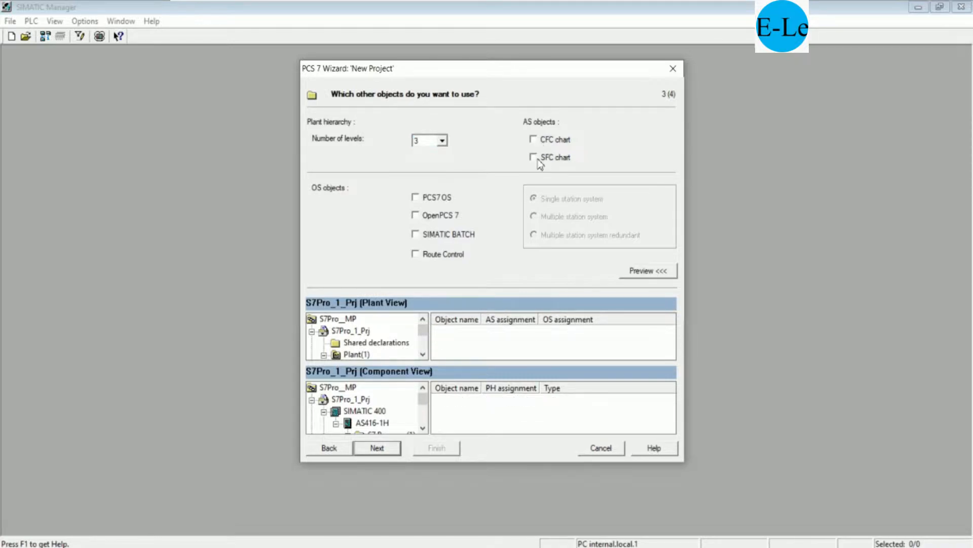
click(434, 197)
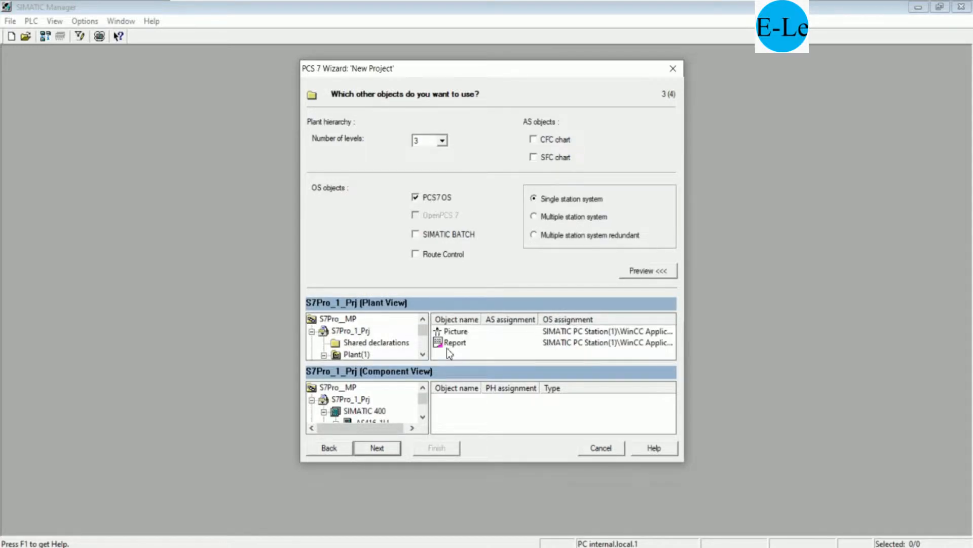
click(379, 449)
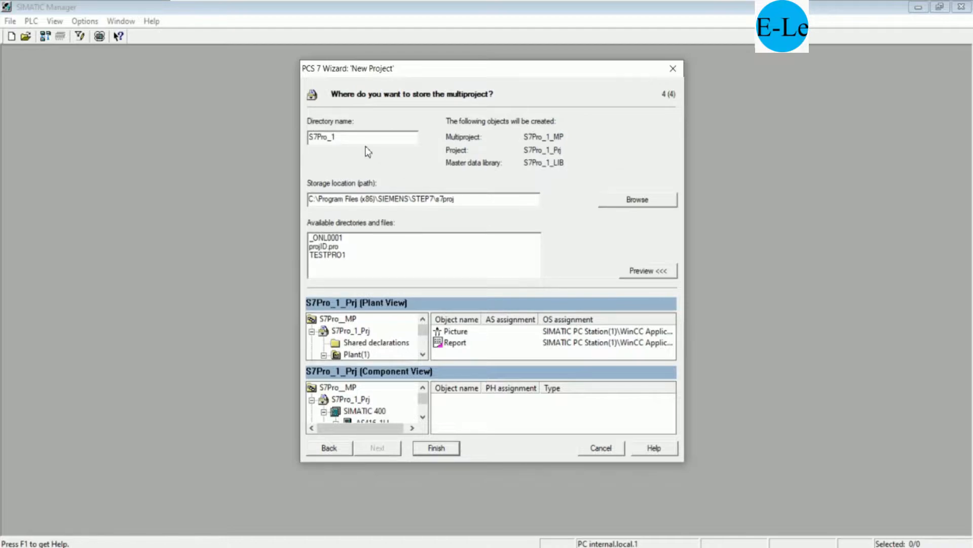
- Create a new folder on the desktop named PCS7_FirstProject
drag(351, 138, 302, 138)
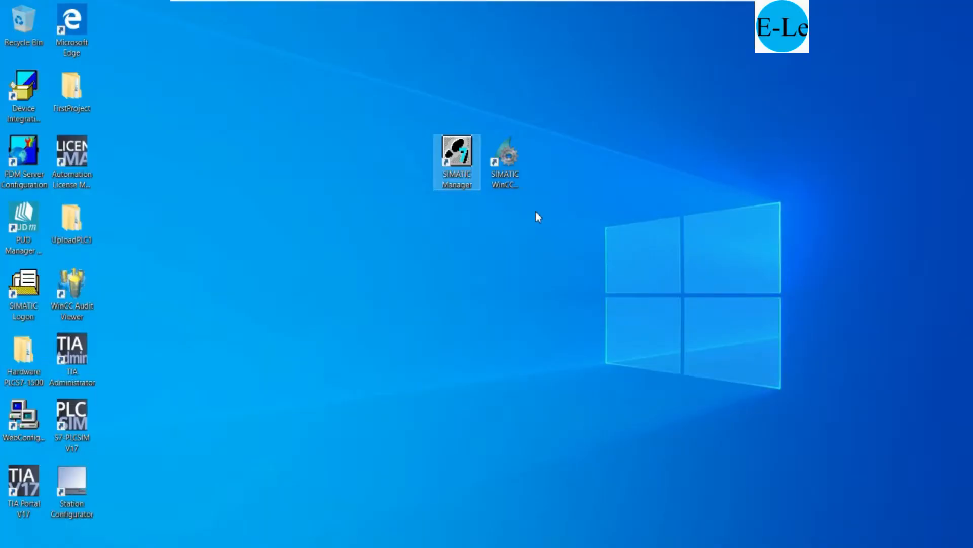
right_click(536, 211)
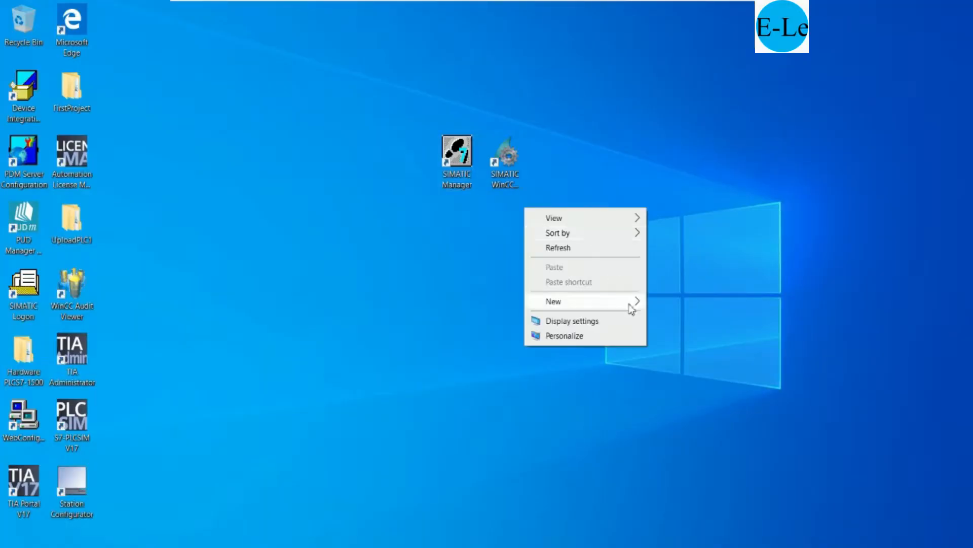
mouse_move(632, 305)
click(678, 303)
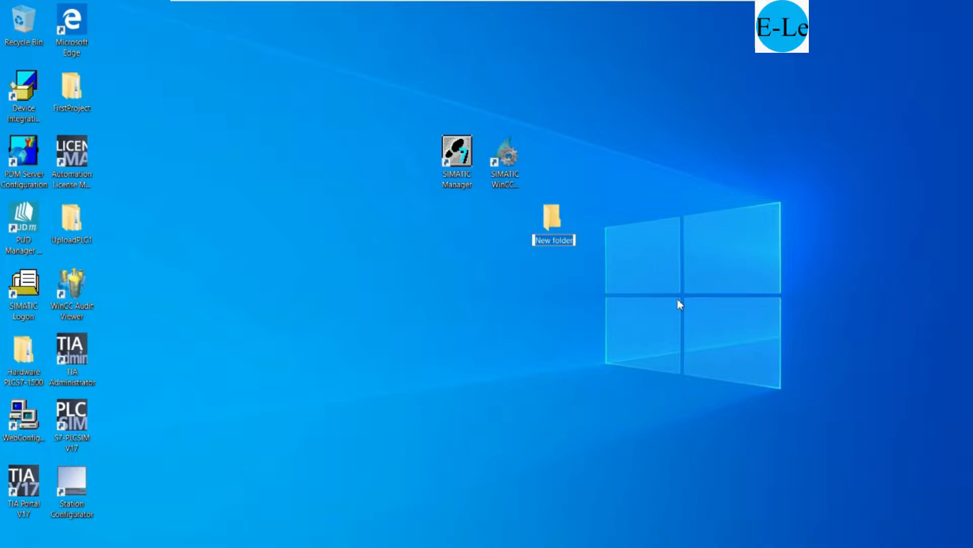
text(PCS7_)
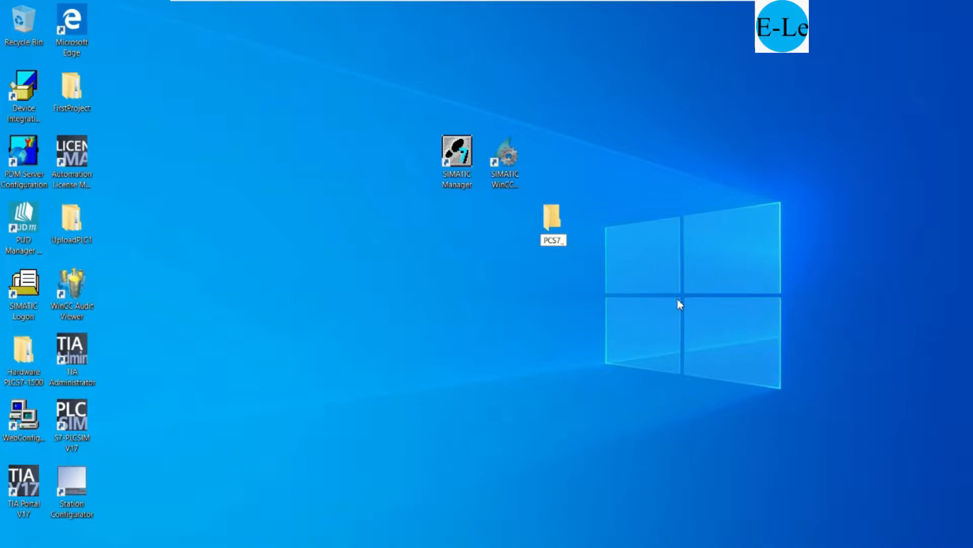
text(PirstProject)
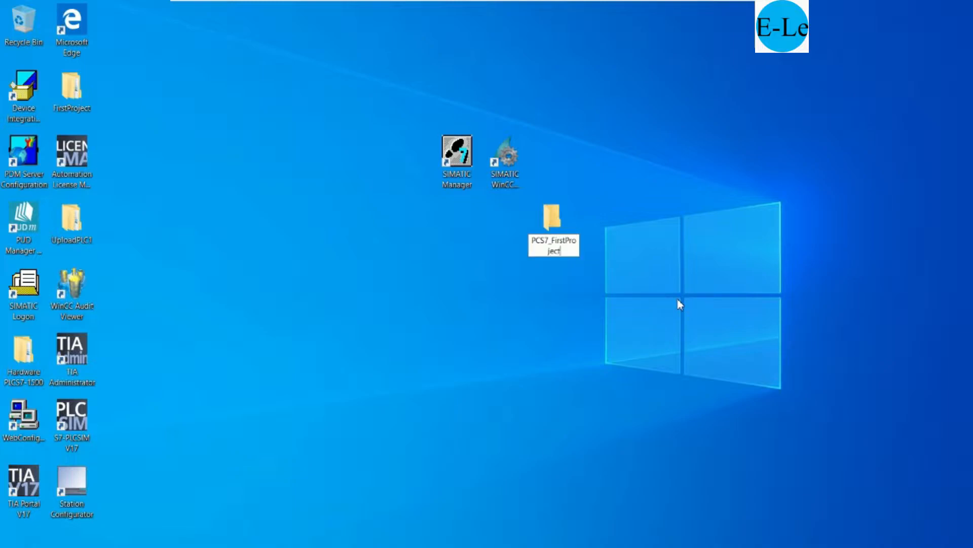
key(Return)
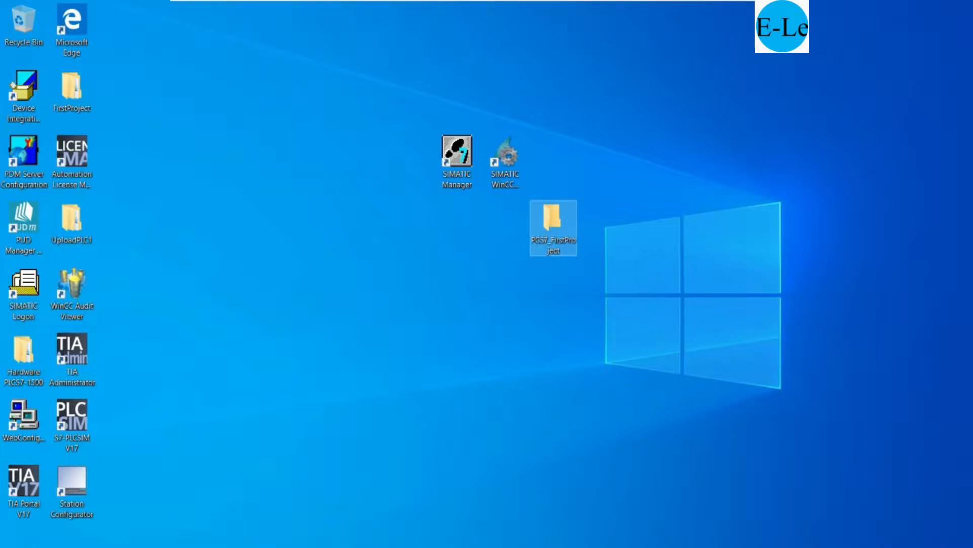
- Return to the PCS 7 wizard and set the multiproject's directory name to SIM_Project
click(245, 547)
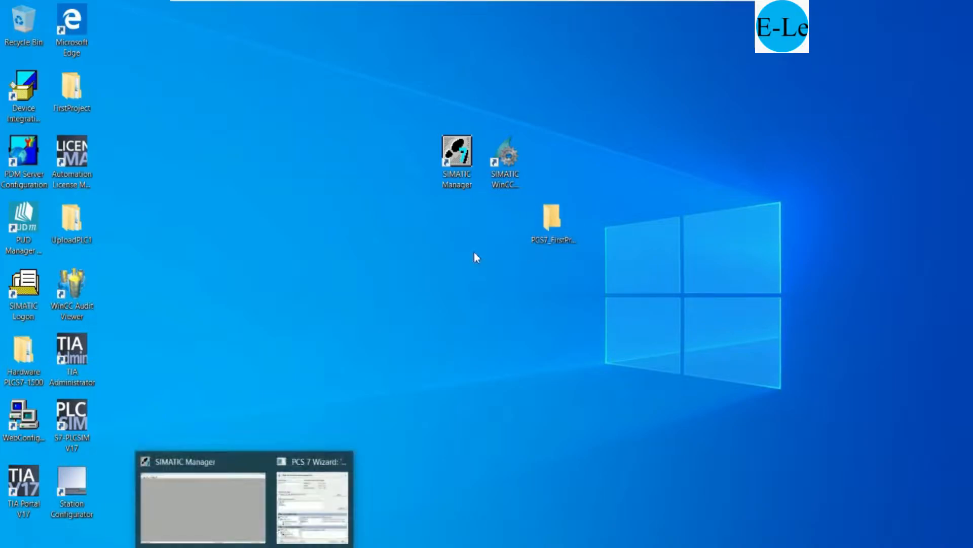
click(293, 490)
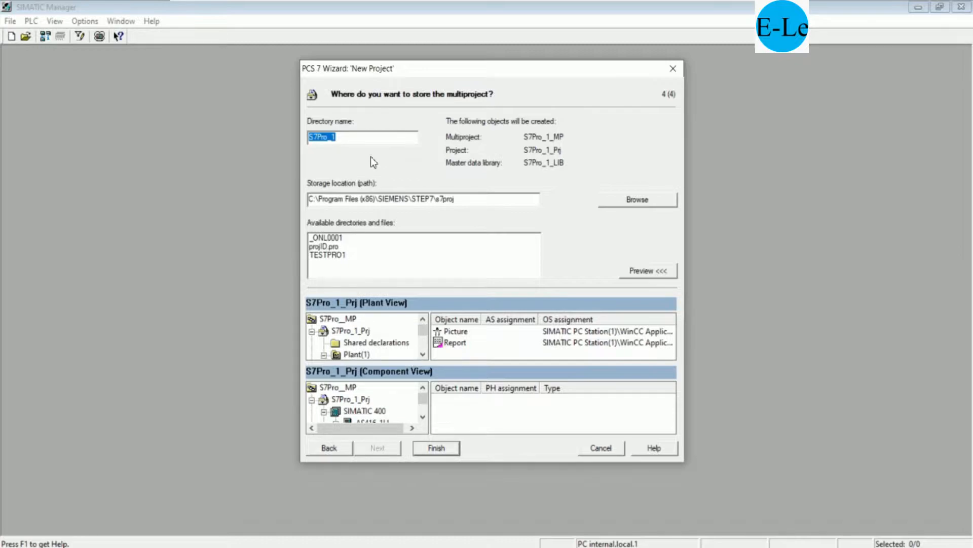
text(SIMI)
key(BackSpace)
text(_Project)
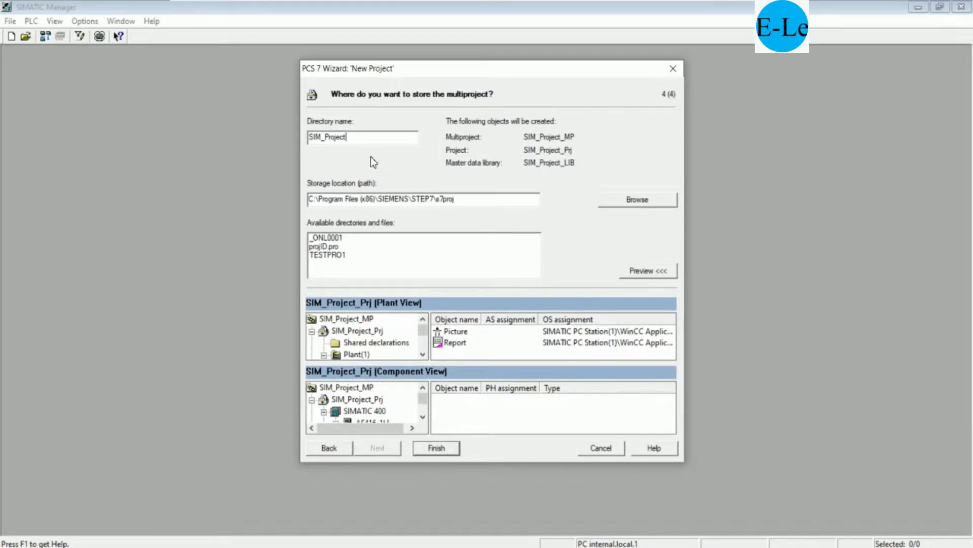
- Set the multiproject's storage location to the PCS7_FirstProject desktop folder
click(637, 199)
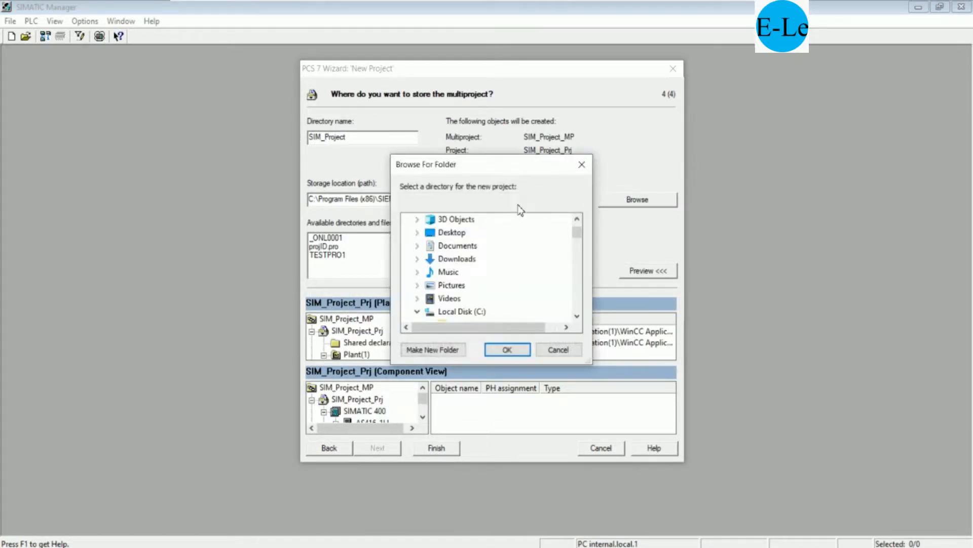
drag(578, 234, 586, 315)
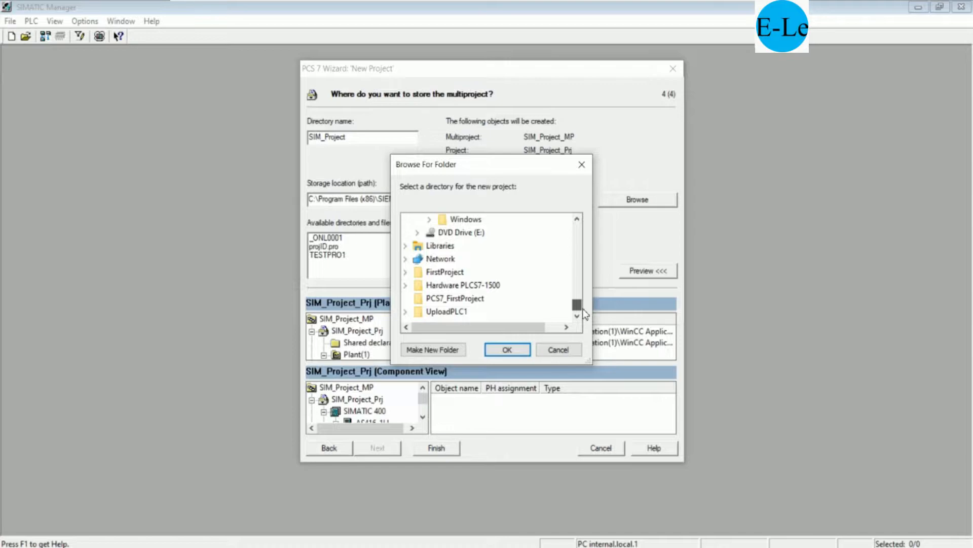
click(453, 300)
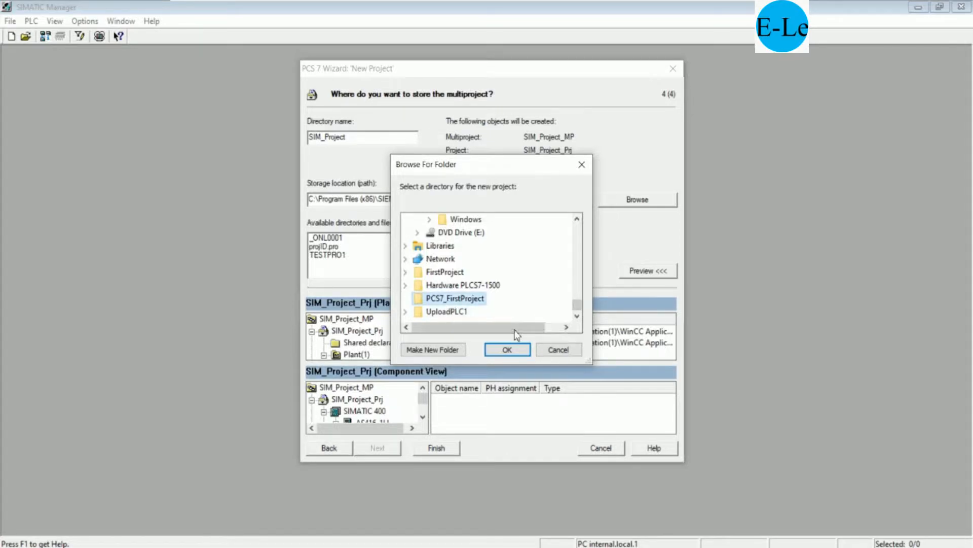
click(507, 349)
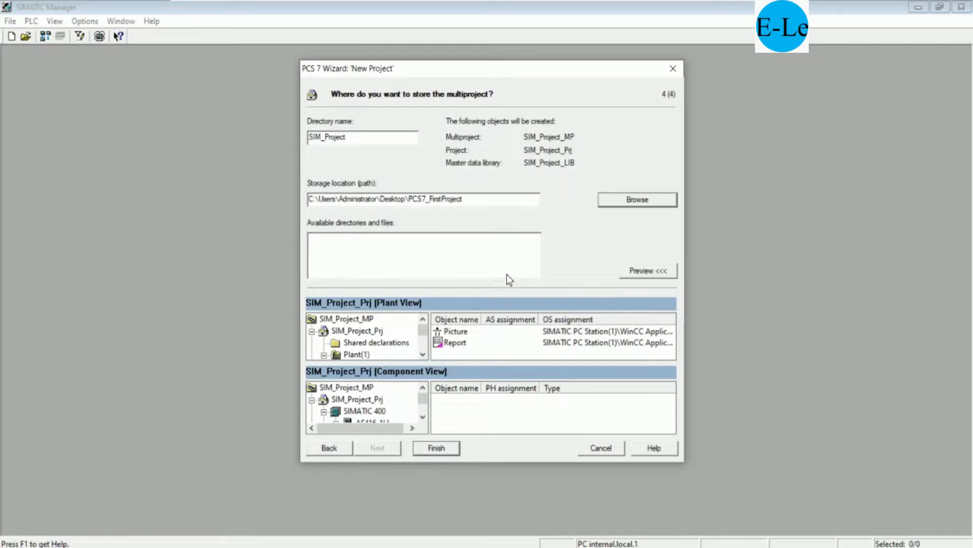
- Finish the wizard to create the SIM_Project multiproject and acknowledge the SID registration notice
click(434, 447)
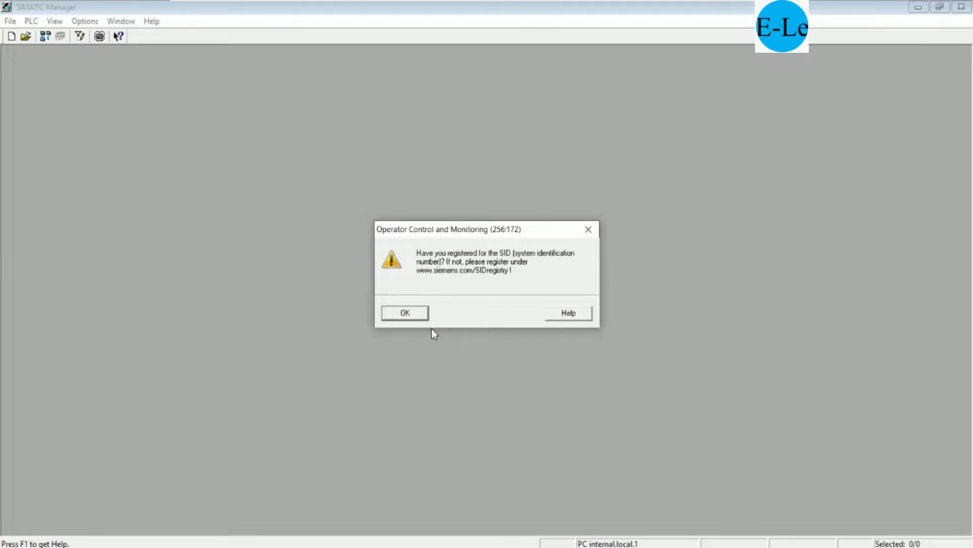
click(405, 312)
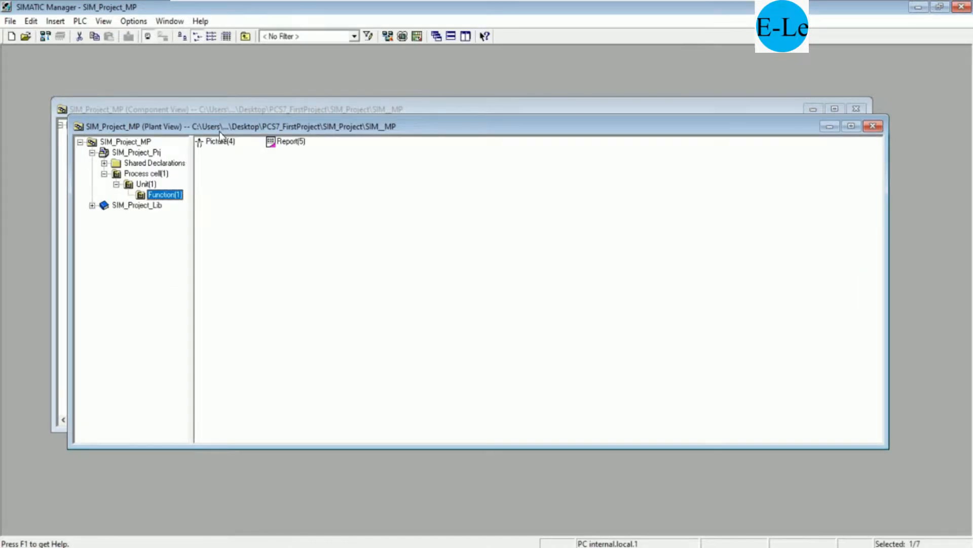
- Arrange the Component View and Plant View windows side by side at full height
drag(219, 134, 479, 134)
drag(300, 105, 235, 62)
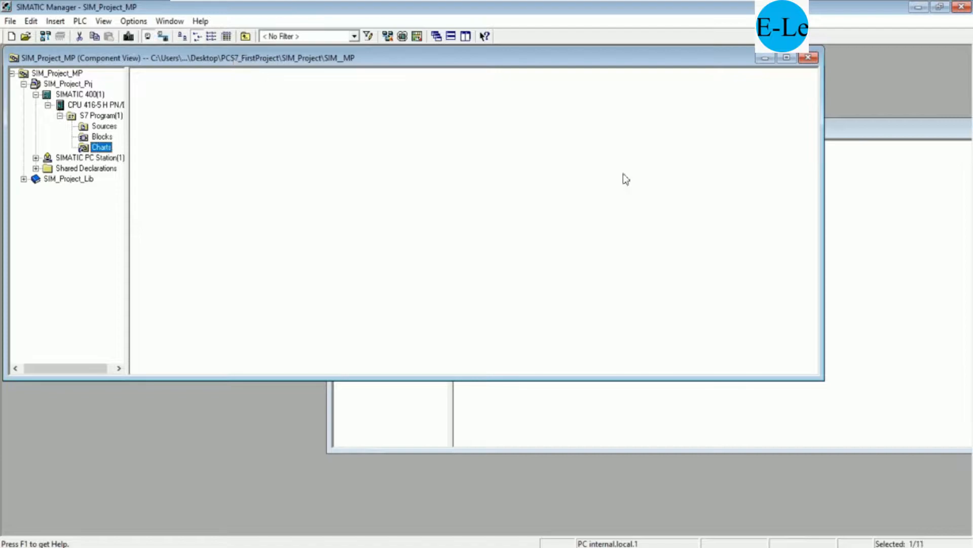
drag(822, 189, 549, 202)
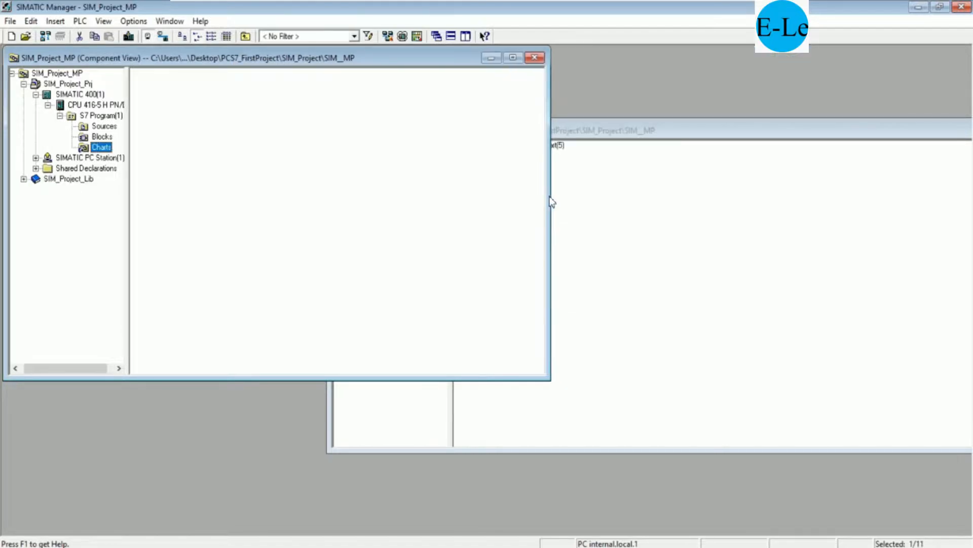
drag(650, 132, 806, 105)
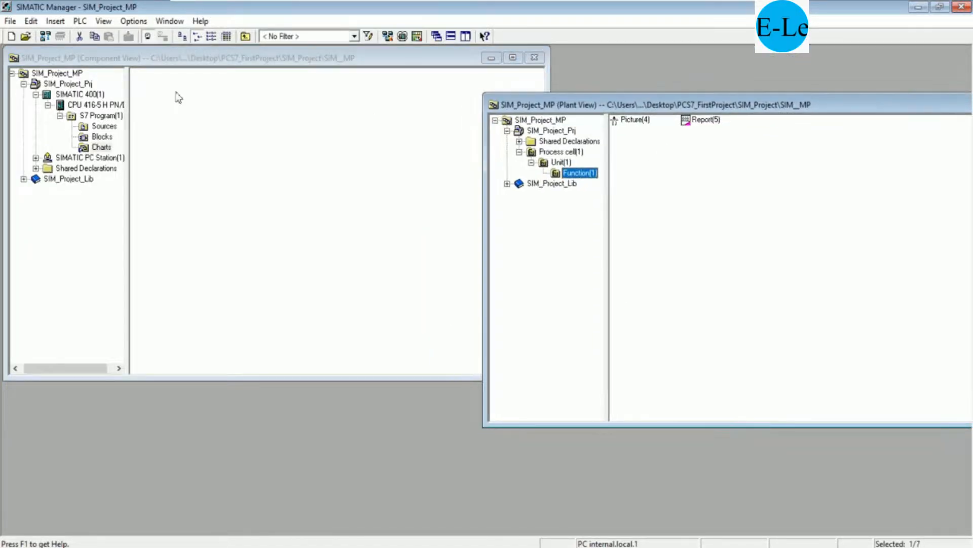
drag(642, 108, 711, 57)
drag(624, 380, 629, 522)
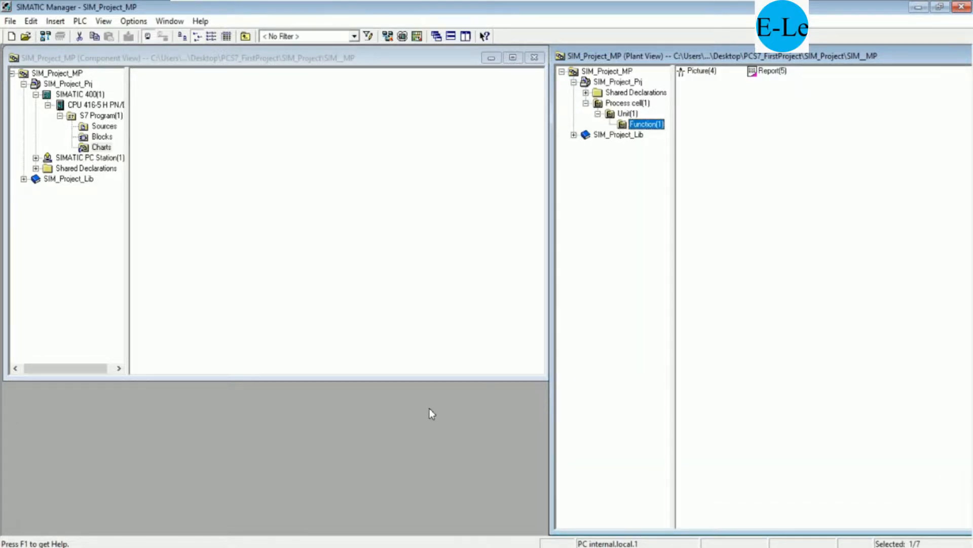
drag(418, 379, 432, 532)
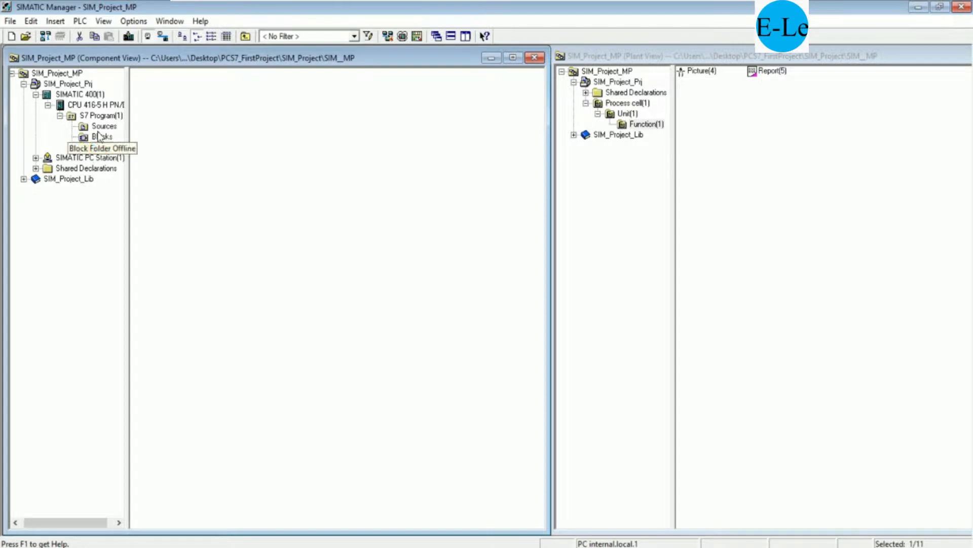
- Open the hardware configuration of the SIMATIC 400(1) station and enlarge its UR2ALU rack window
click(81, 95)
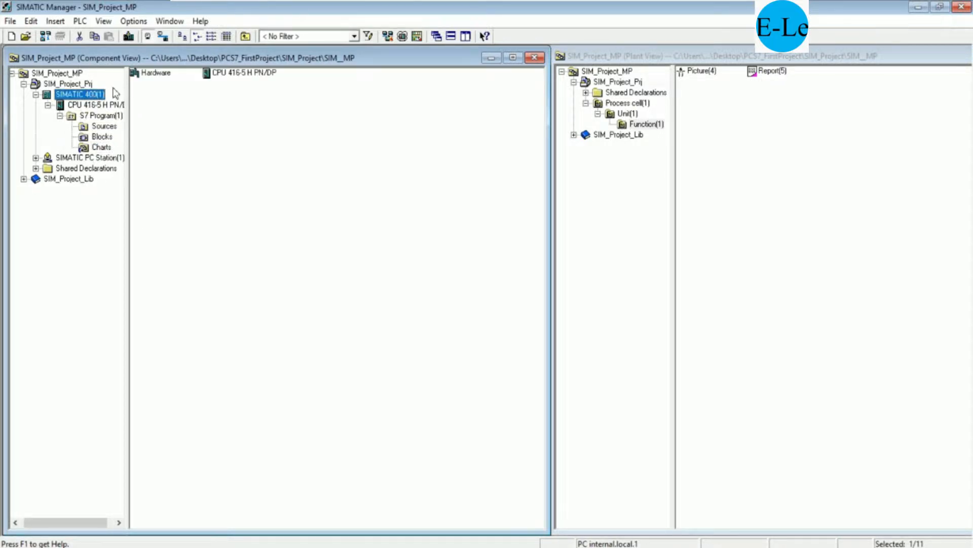
click(154, 73)
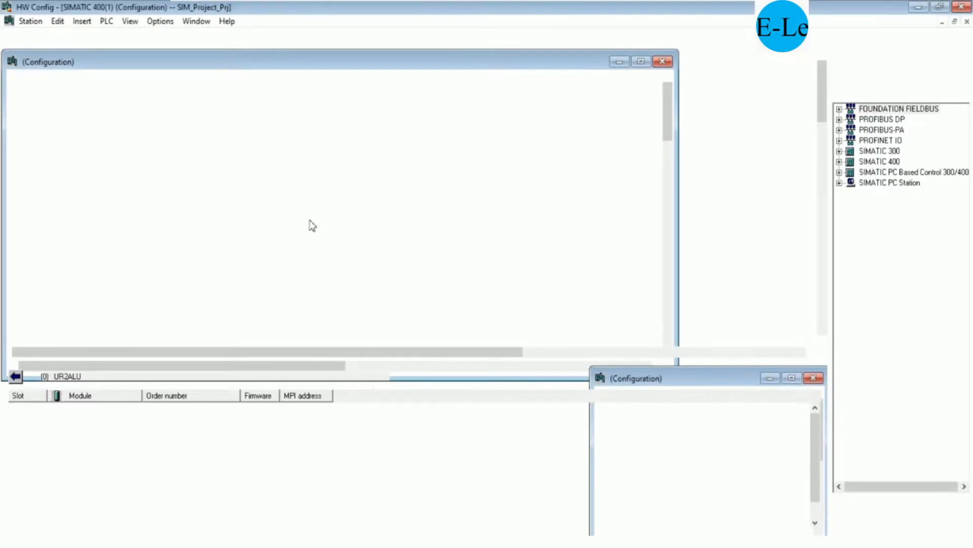
drag(173, 155, 665, 364)
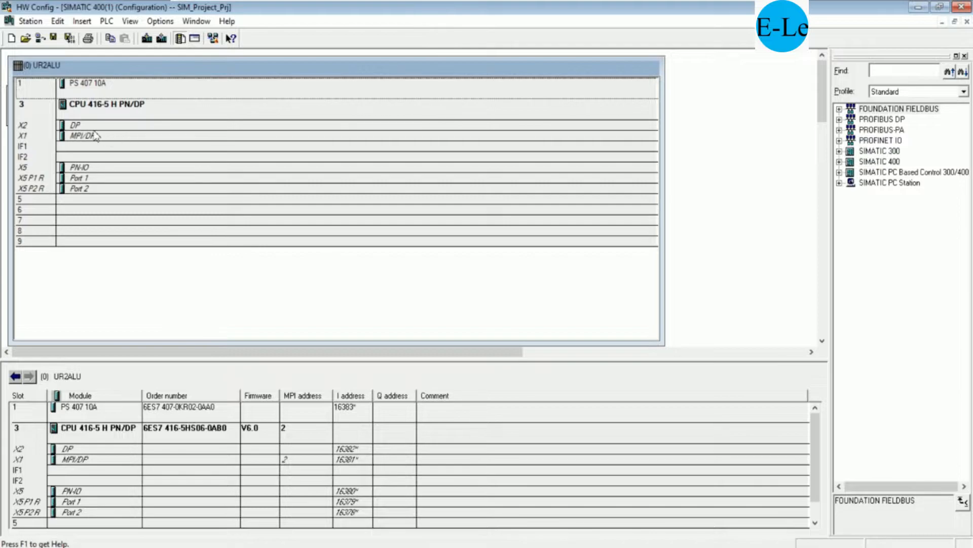
- Connect the CPU's PN-IO interface to a new Industrial Ethernet subnet named ETM001
click(85, 168)
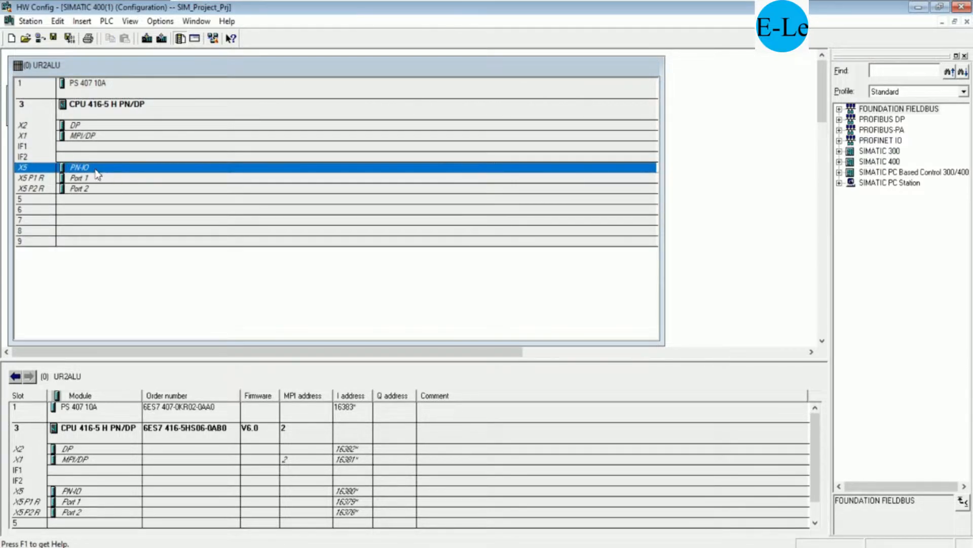
double_click(97, 172)
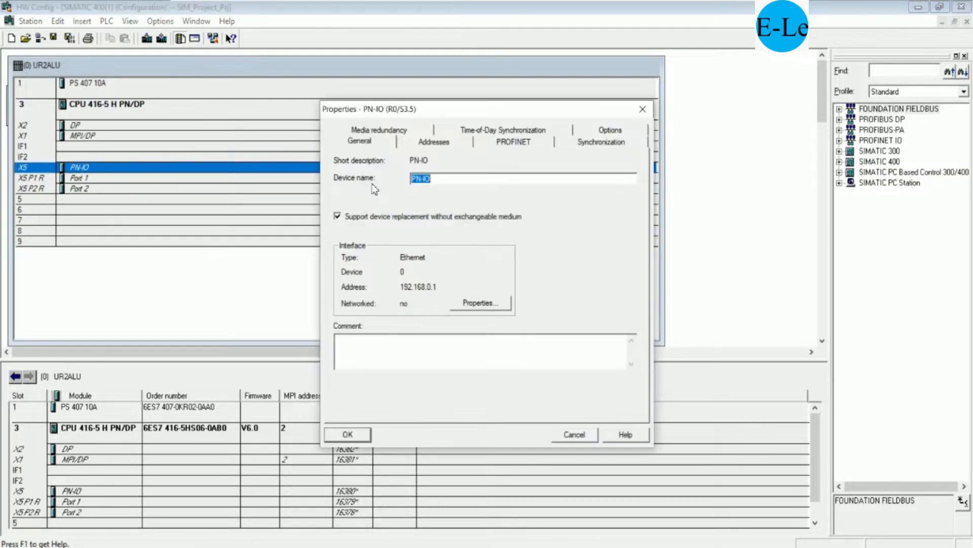
click(478, 303)
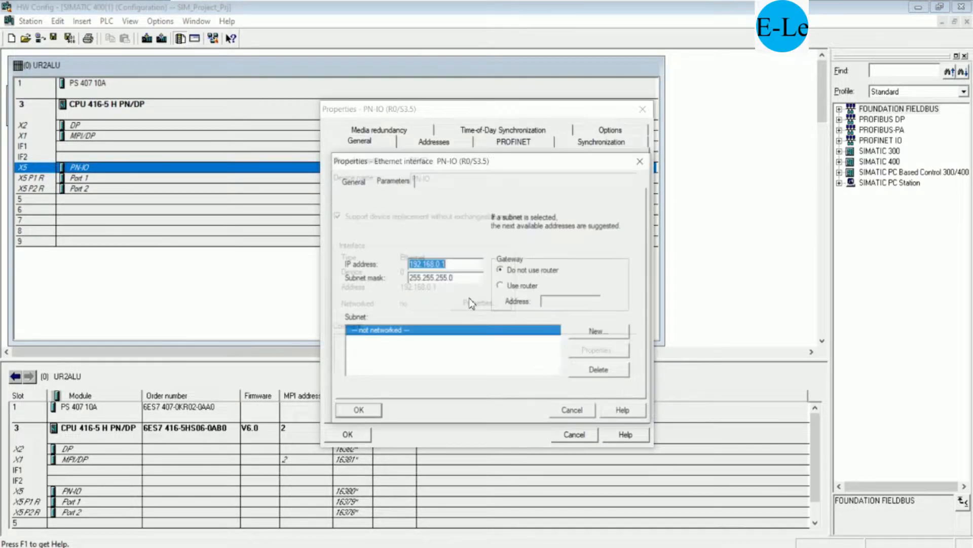
click(458, 263)
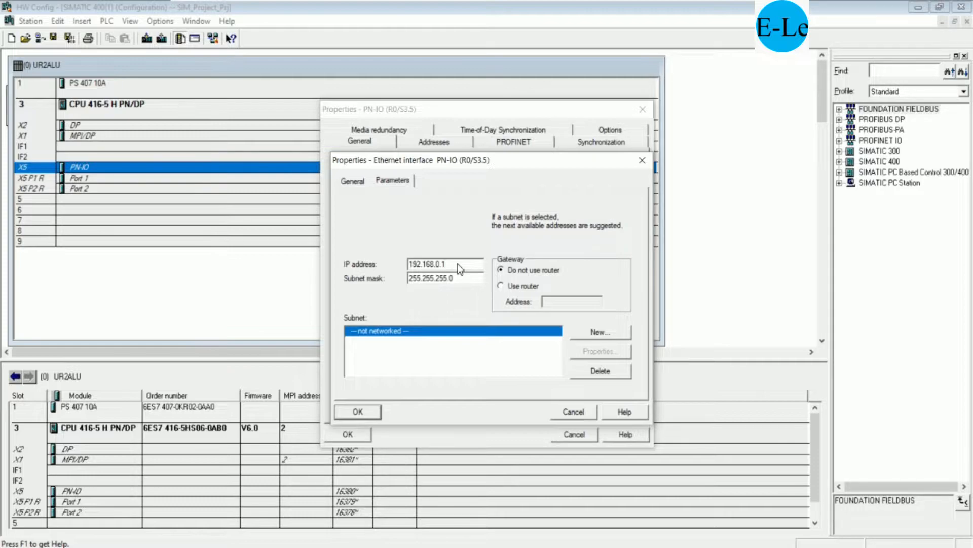
click(582, 330)
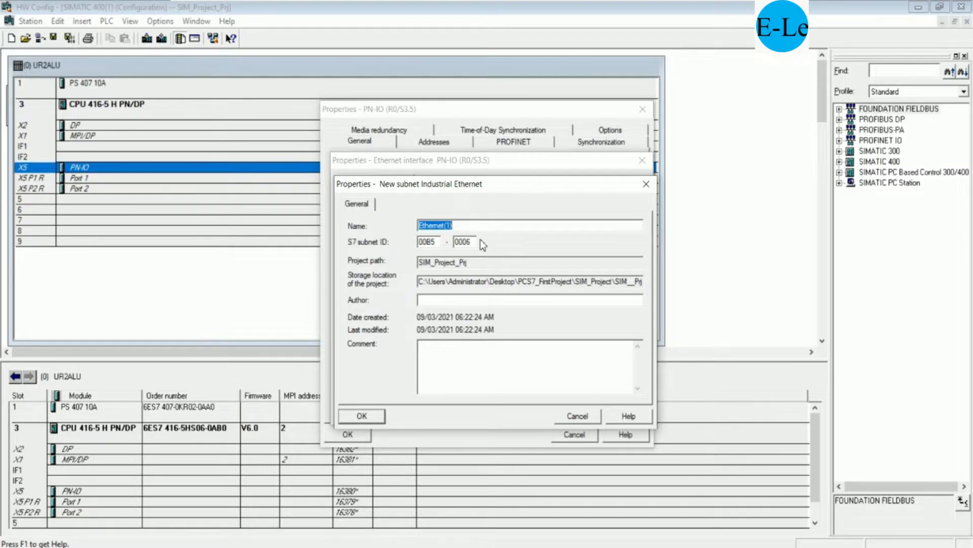
text(ETM001)
click(378, 415)
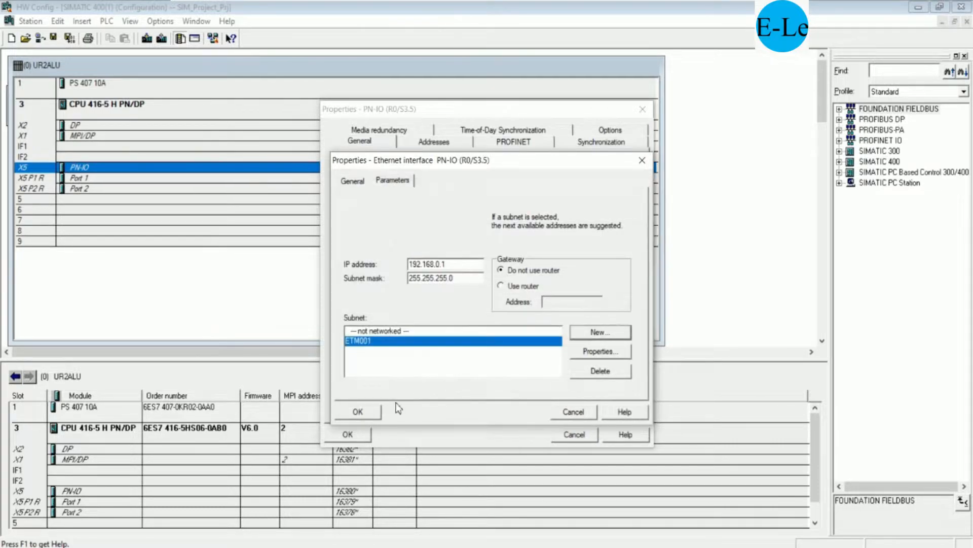
click(364, 414)
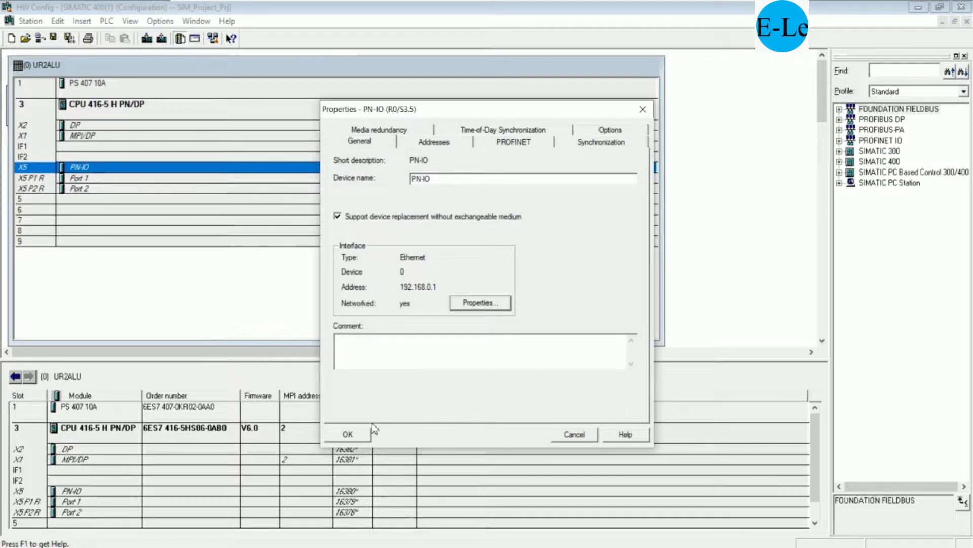
click(367, 430)
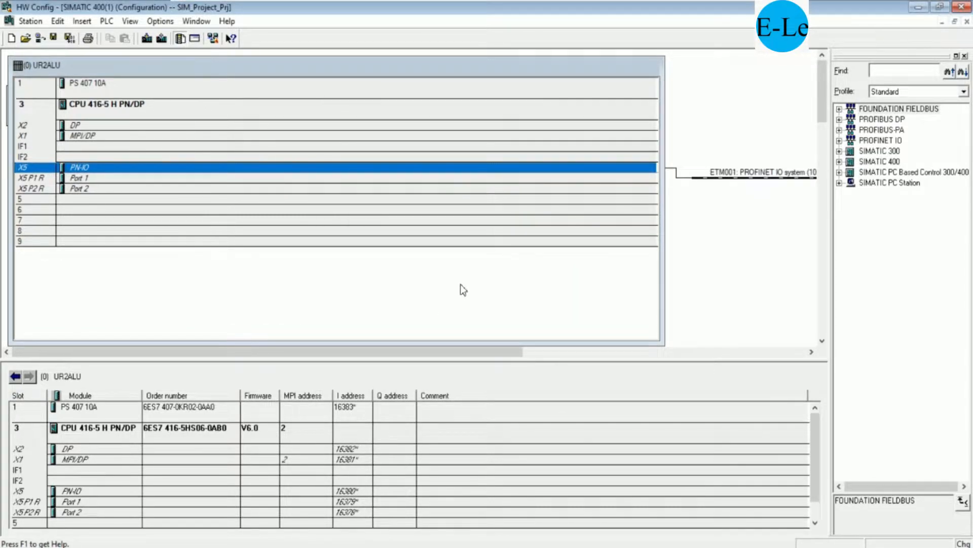
- Narrow the UR2ALU rack window and move the ETM001 PROFINET IO system line closer to it
drag(659, 205, 266, 211)
drag(737, 178, 416, 177)
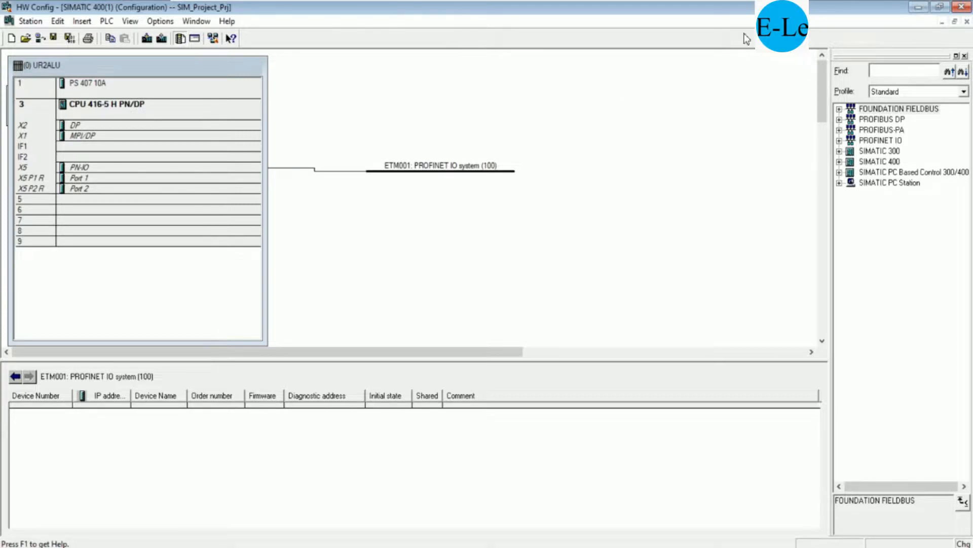
drag(842, 11, 667, 68)
double_click(668, 67)
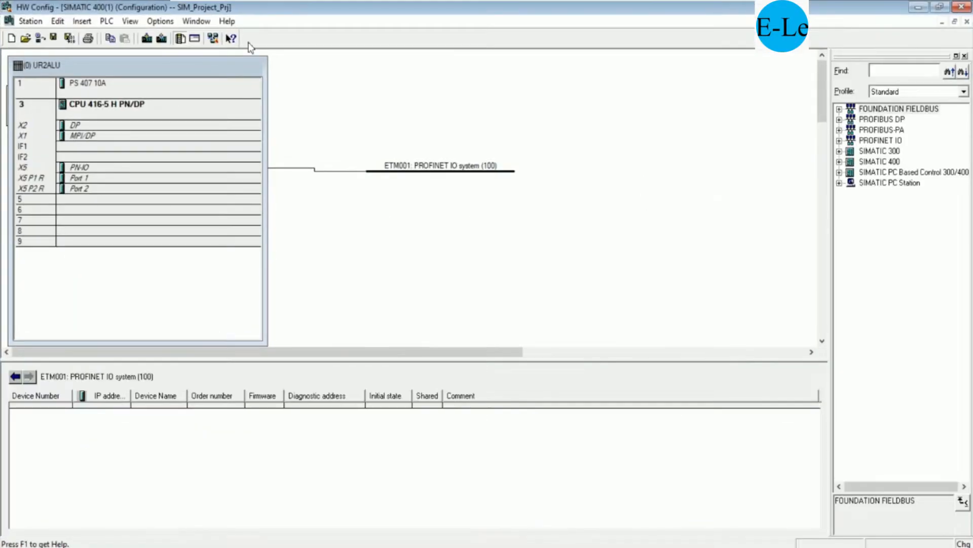
- Switch to SIMATIC Manager and start the S7-PLCSIM simulator with the PLCSIM(TCP/IP) interface and its CPU in RUN-P mode
click(918, 7)
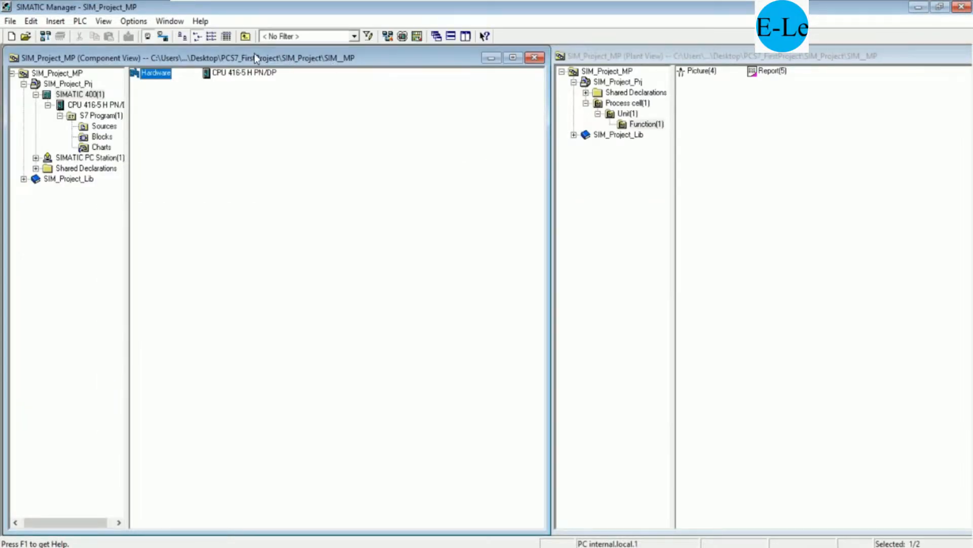
click(403, 37)
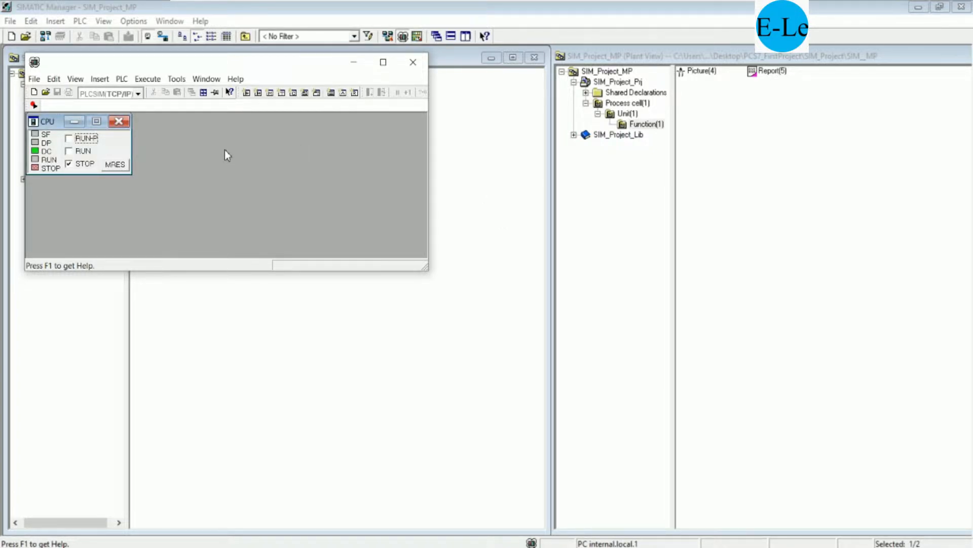
click(138, 95)
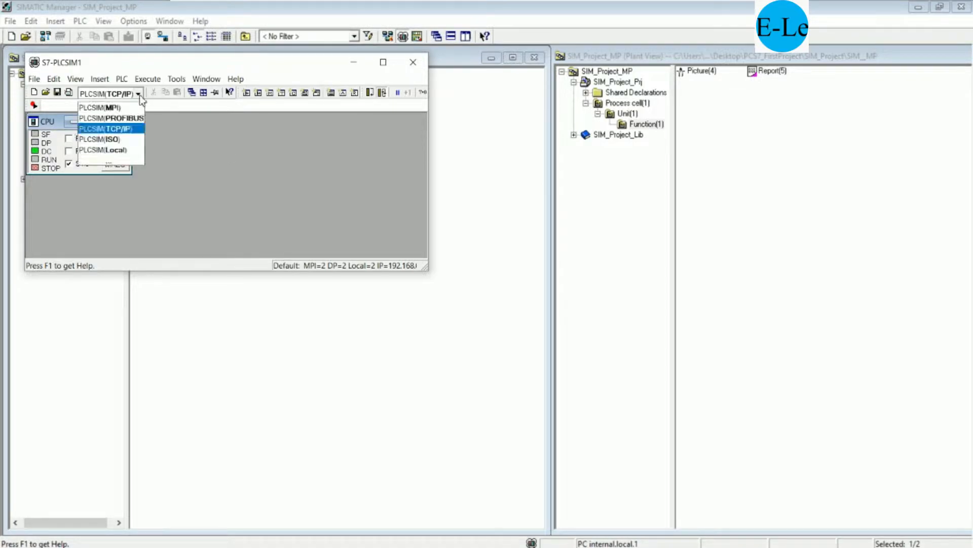
click(129, 130)
click(80, 140)
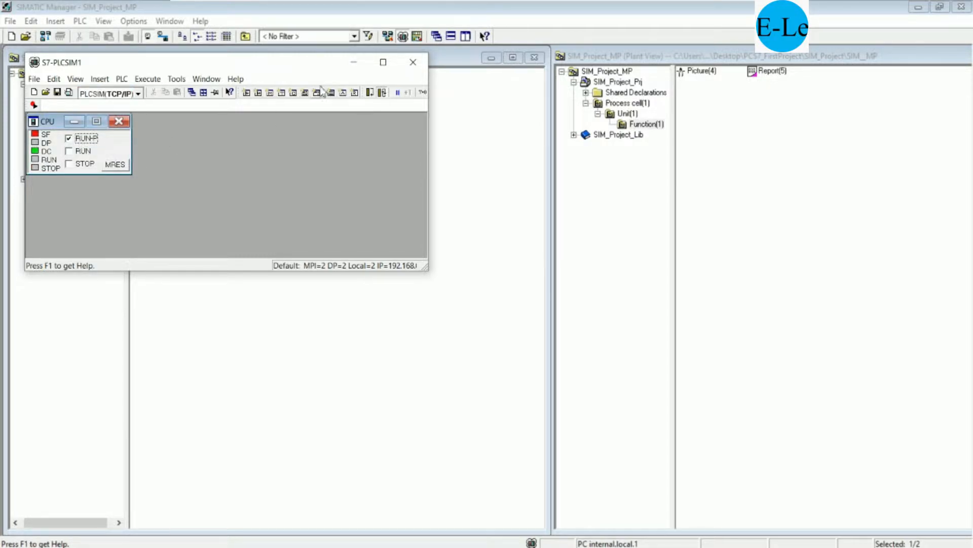
click(352, 67)
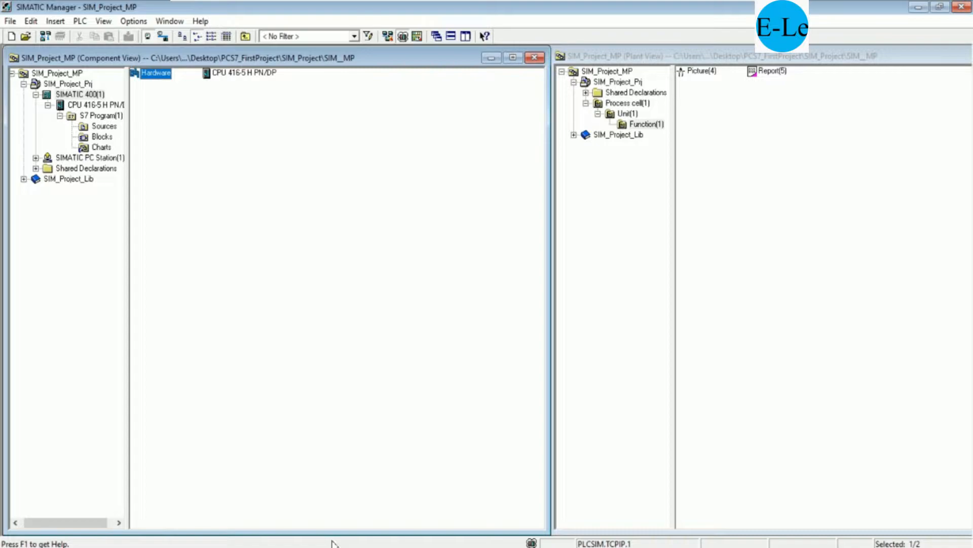
- Return to HW Config and save and compile the station's hardware configuration
click(282, 473)
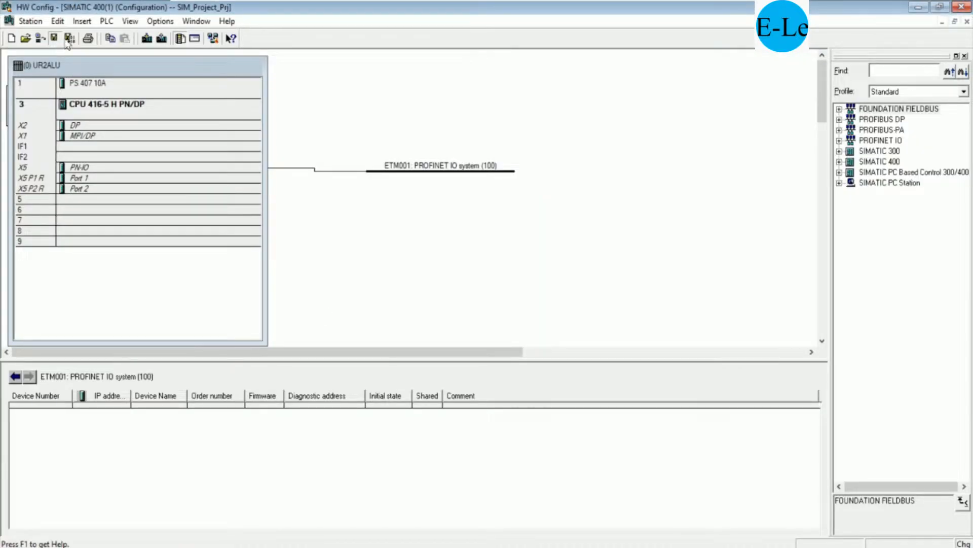
click(70, 38)
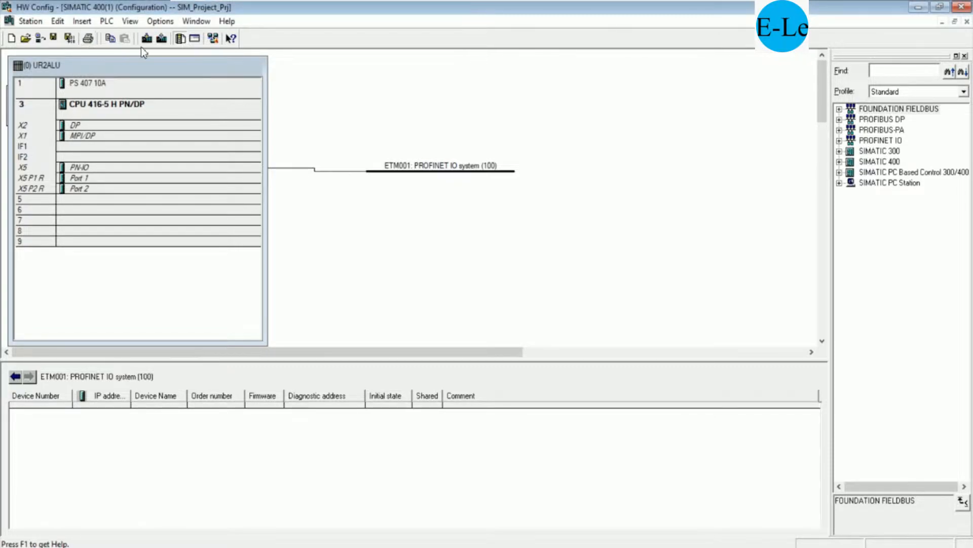
- Download the hardware configuration to CPU 416-5 H PN/DP at node address 192.168.0.1
click(147, 38)
click(425, 325)
click(405, 350)
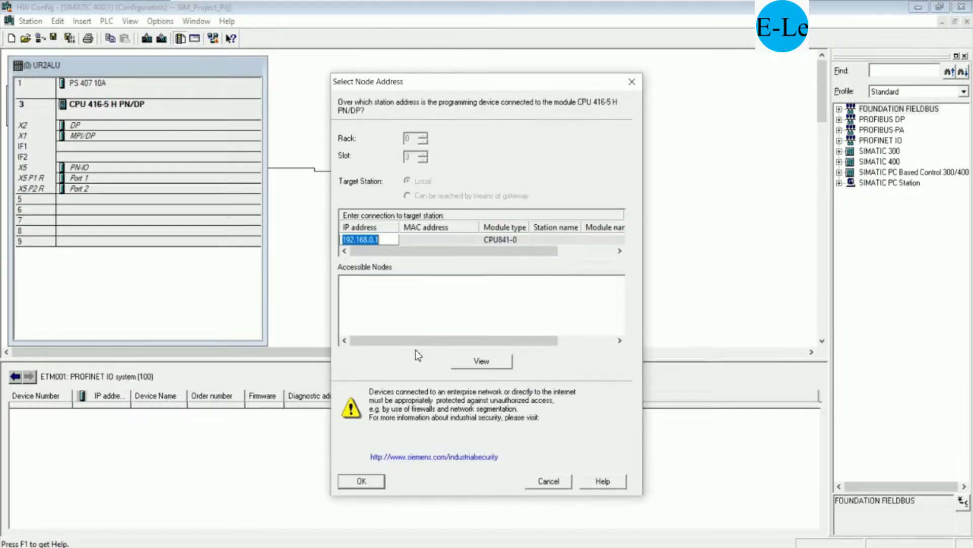
click(364, 483)
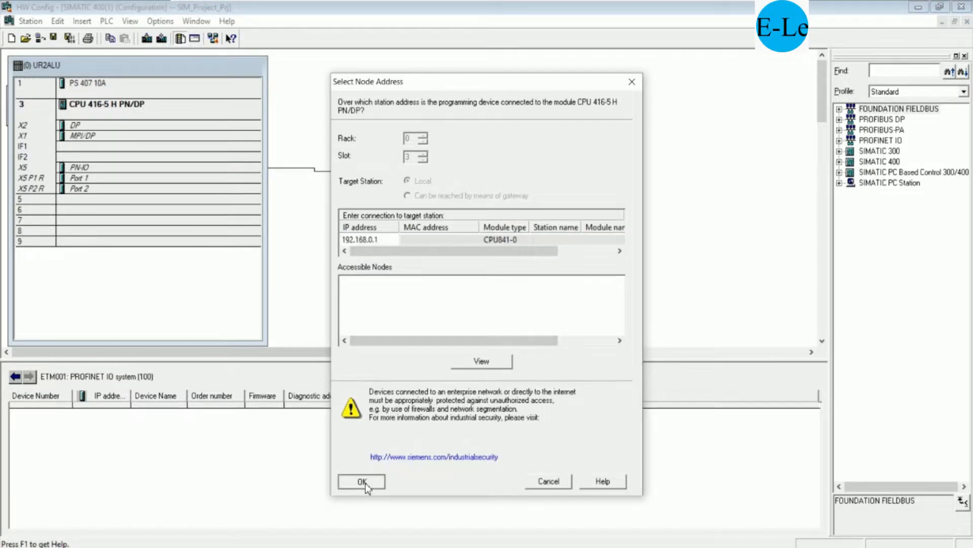
click(412, 345)
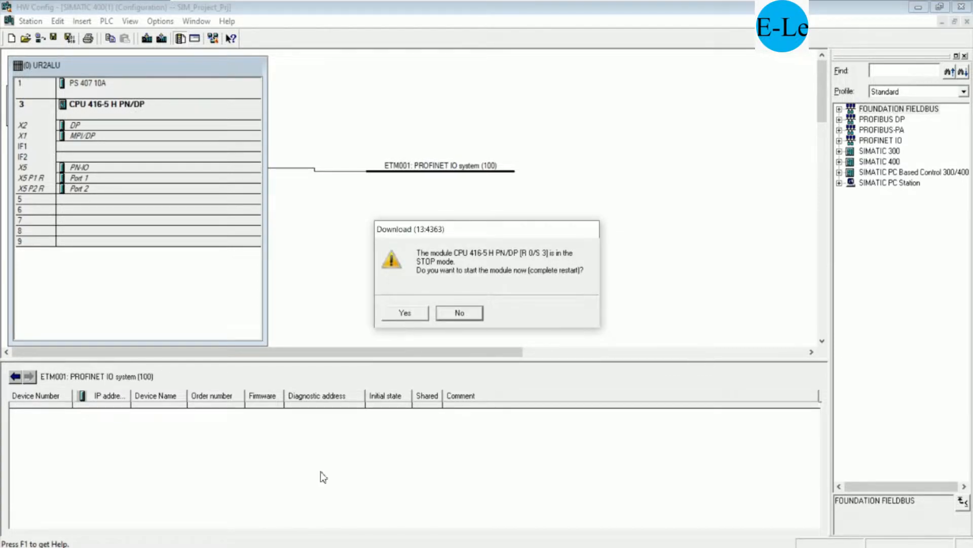
- Start CPU 416-5 H PN/DP with a complete restart and check its operating mode in S7-PLCSIM
click(300, 547)
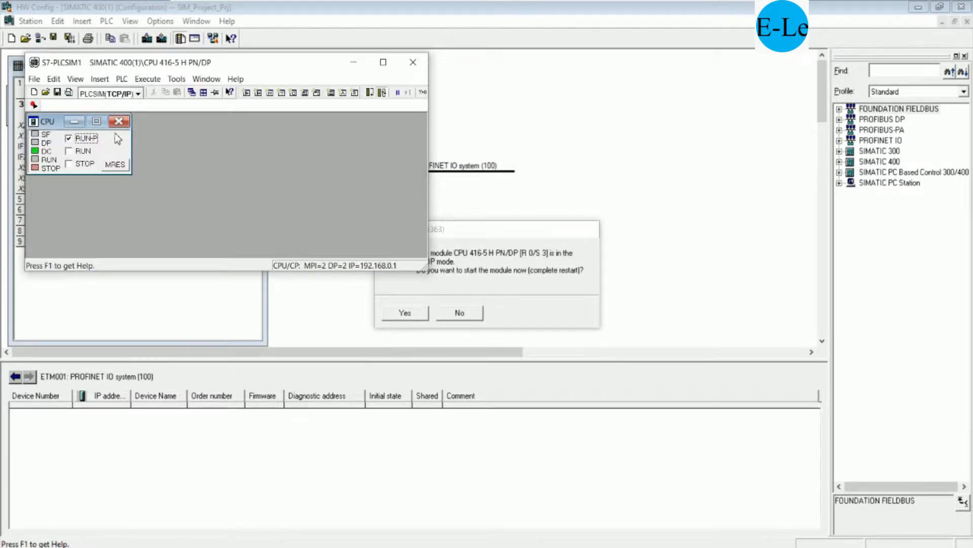
drag(451, 231, 499, 232)
click(322, 545)
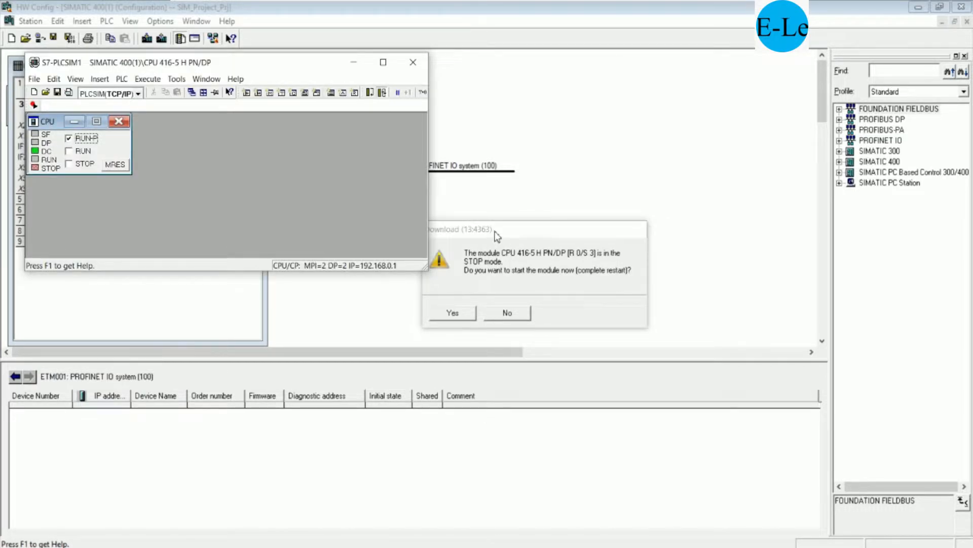
click(457, 312)
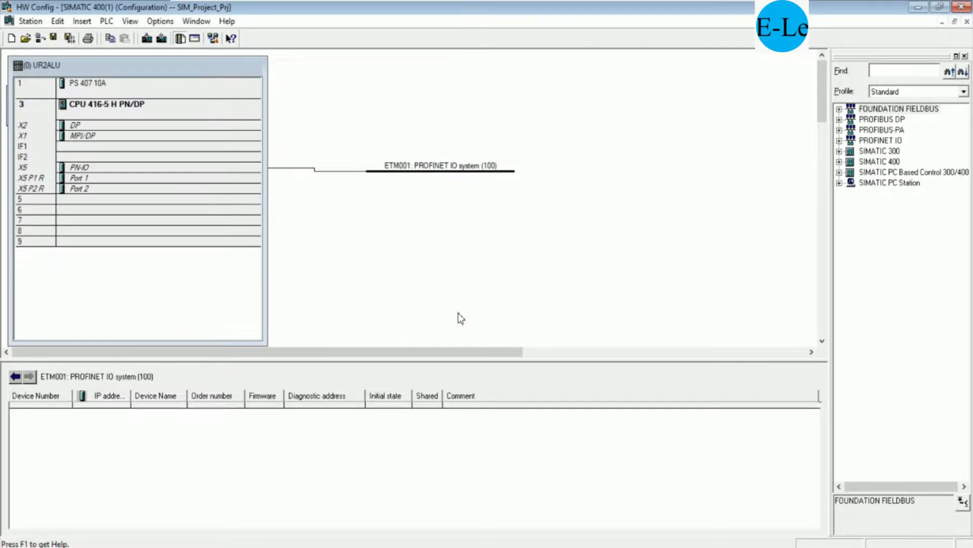
click(315, 544)
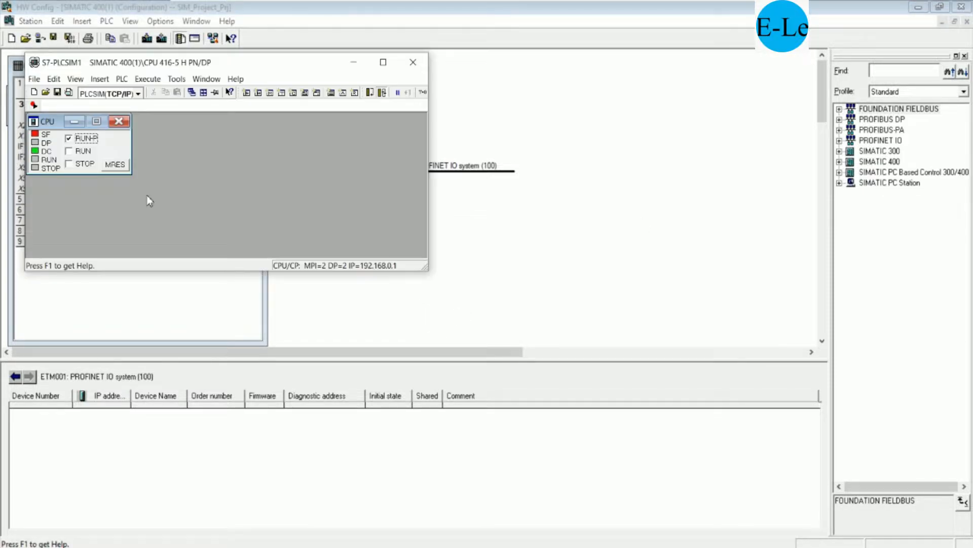
click(360, 63)
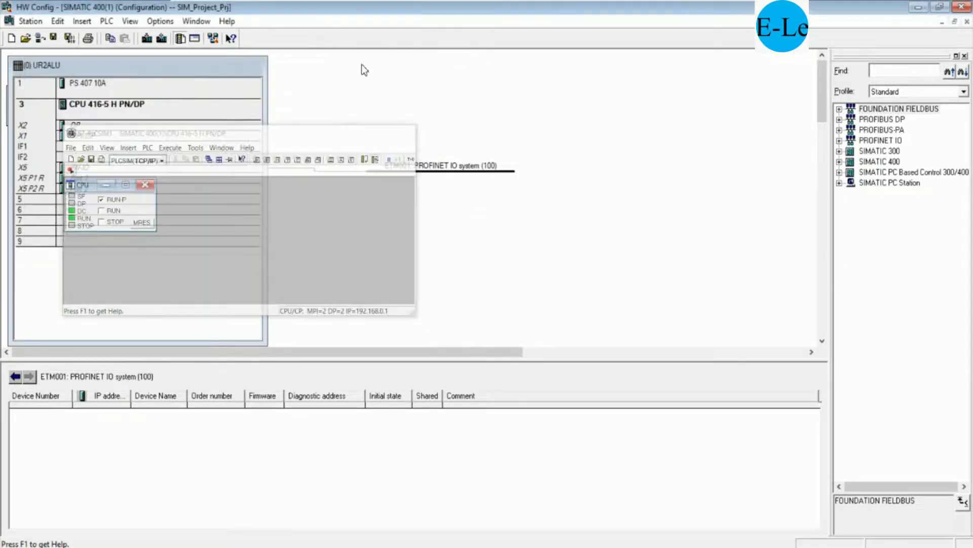
- Save and compile the SIMATIC 400(1) station configuration and close HW Config
click(69, 40)
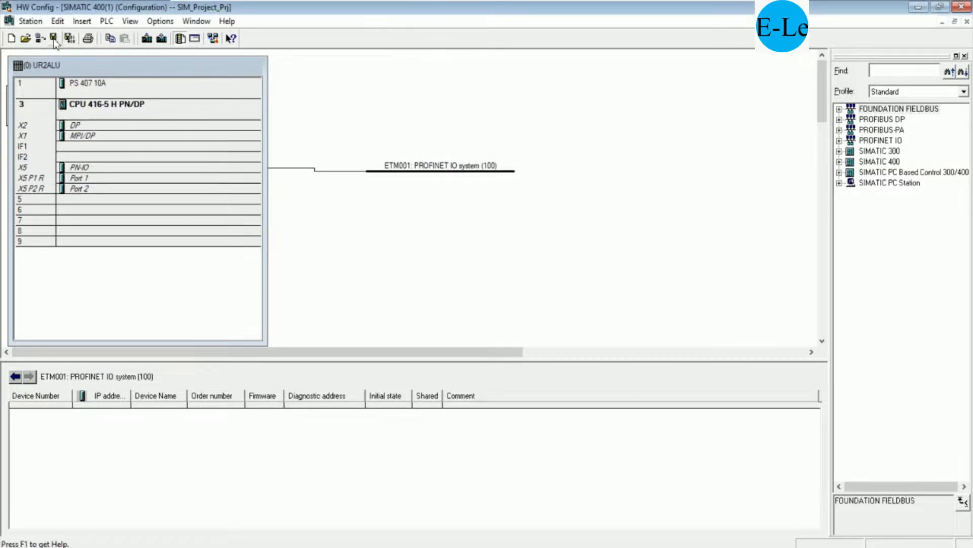
click(962, 8)
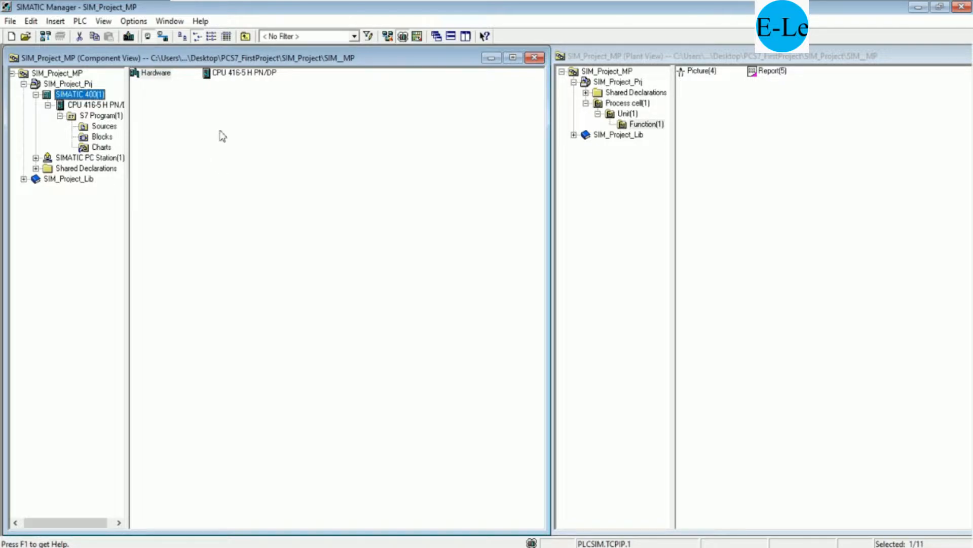
- Open the hardware configuration of SIMATIC PC Station(1) and enlarge its PC rack window
drag(128, 198, 181, 199)
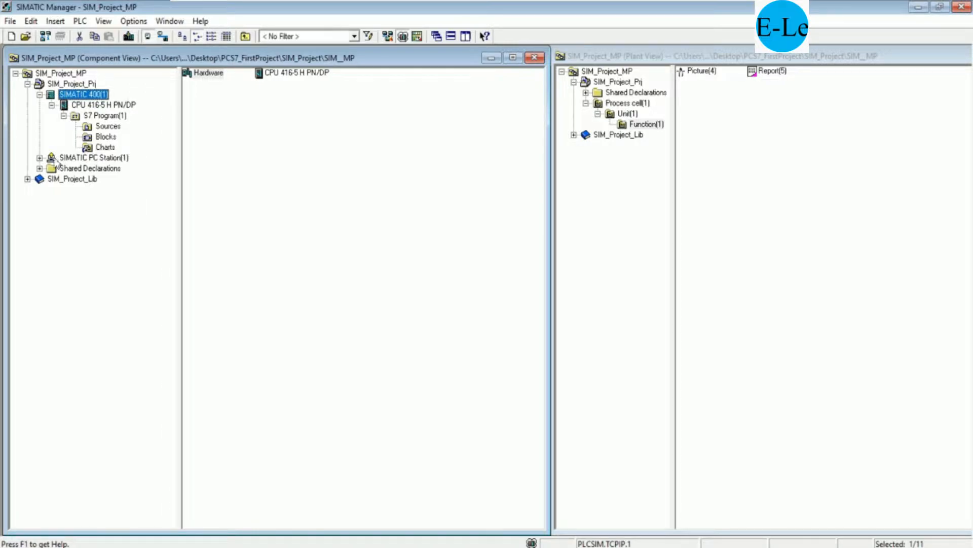
click(39, 157)
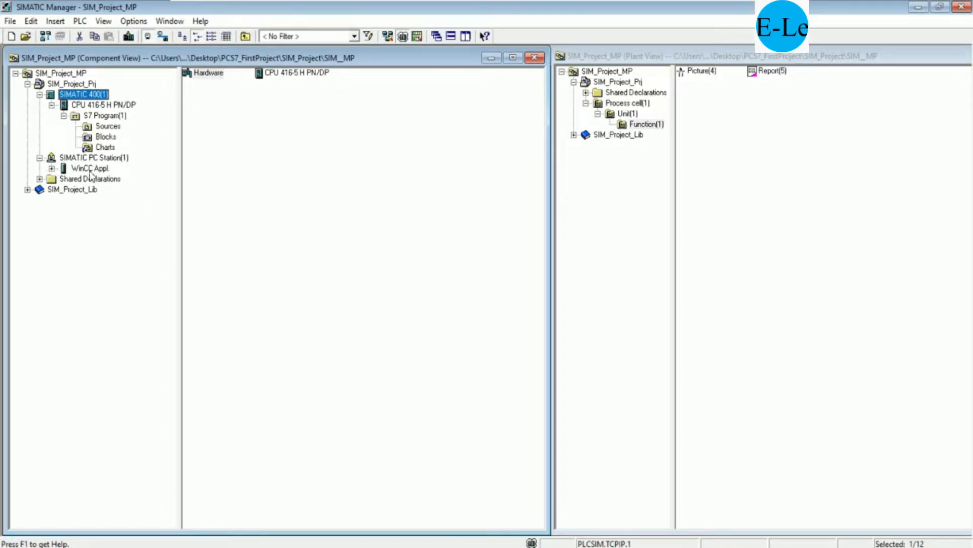
click(107, 160)
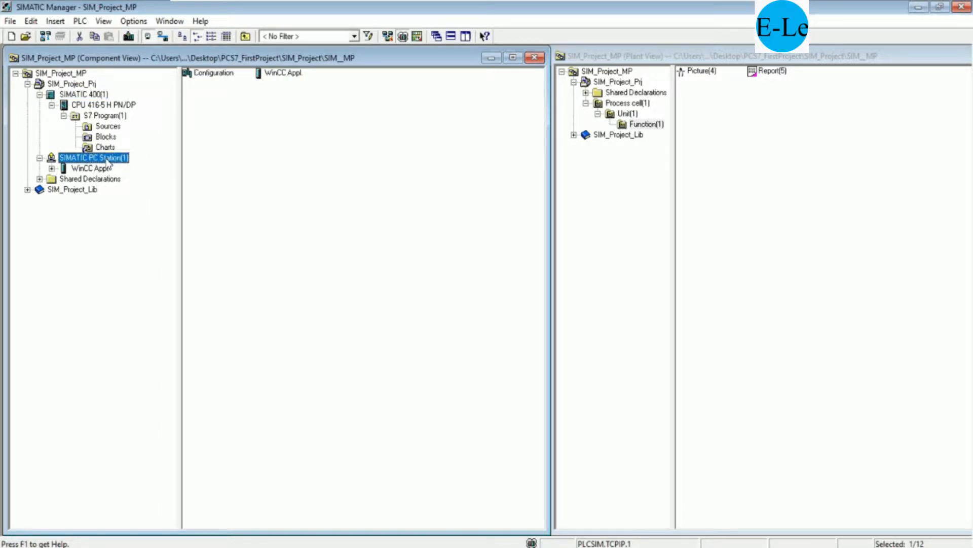
click(208, 76)
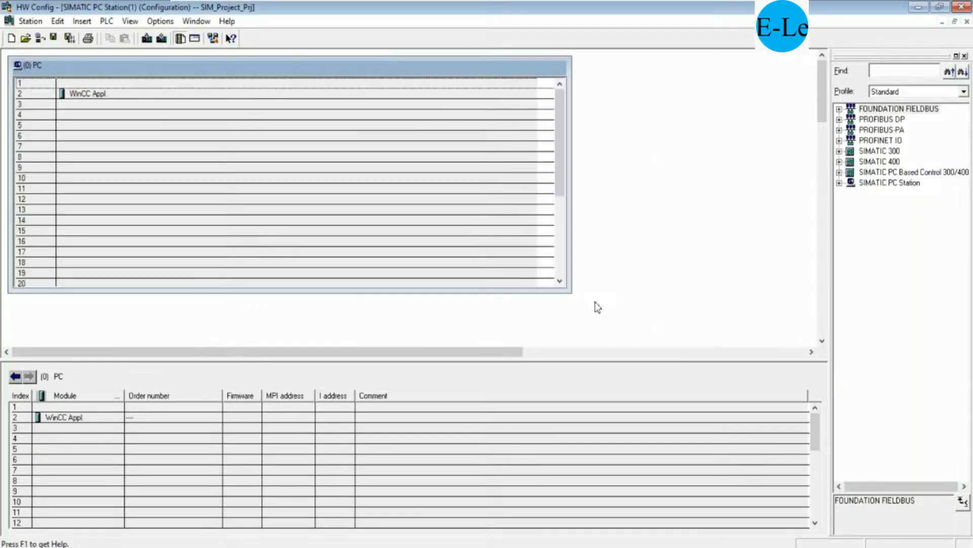
drag(596, 303, 660, 344)
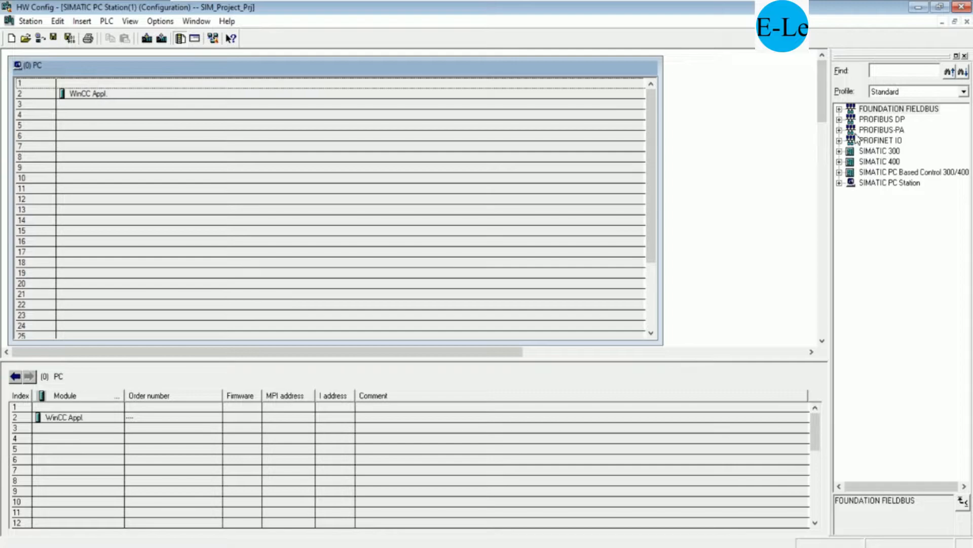
- Insert the IE General SW V8.2 Industrial Ethernet module into slot 1 of the PC rack and connect its interface to subnet ETM001
click(904, 91)
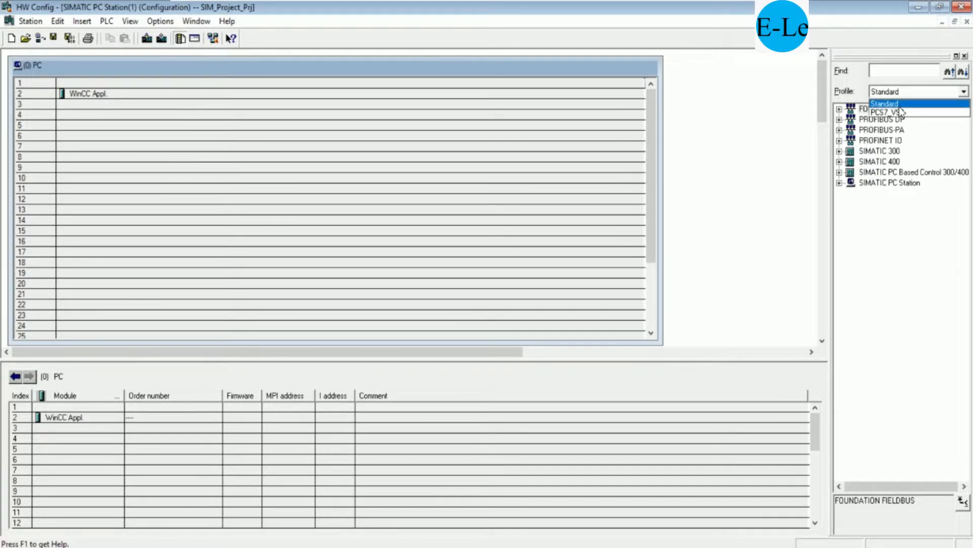
click(900, 108)
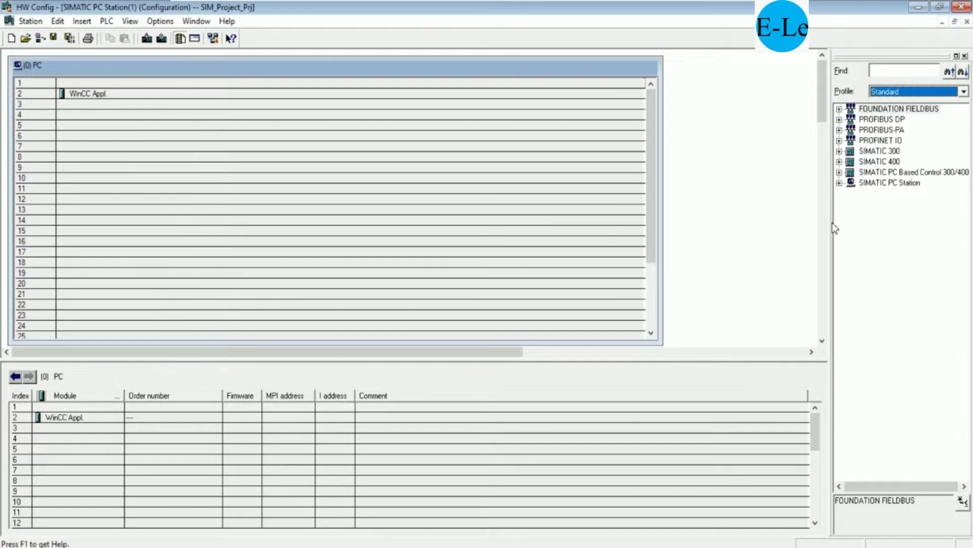
drag(830, 234, 788, 232)
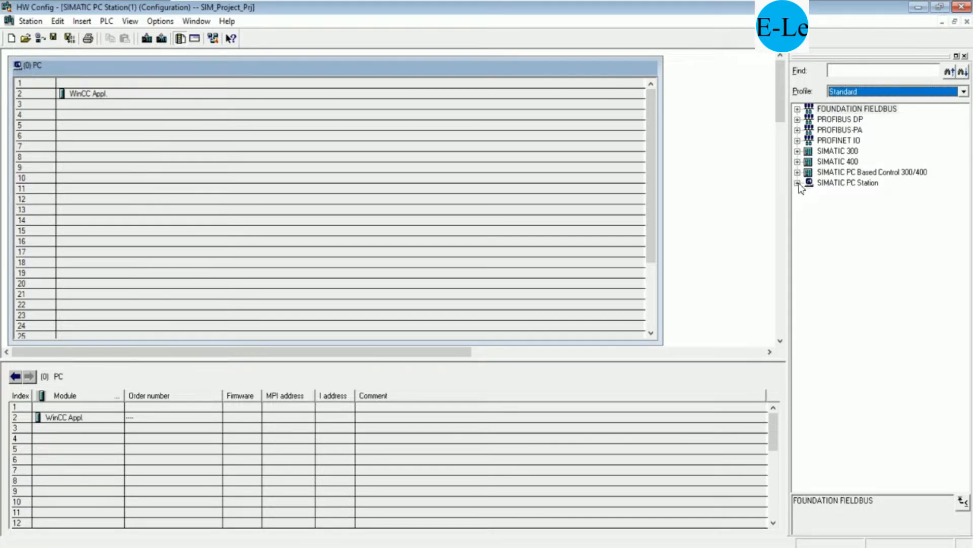
click(797, 183)
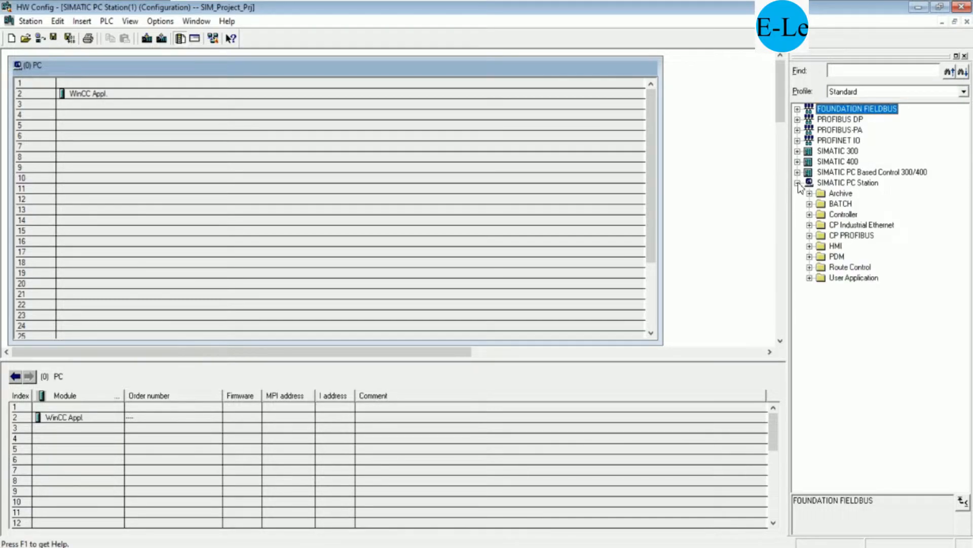
click(810, 225)
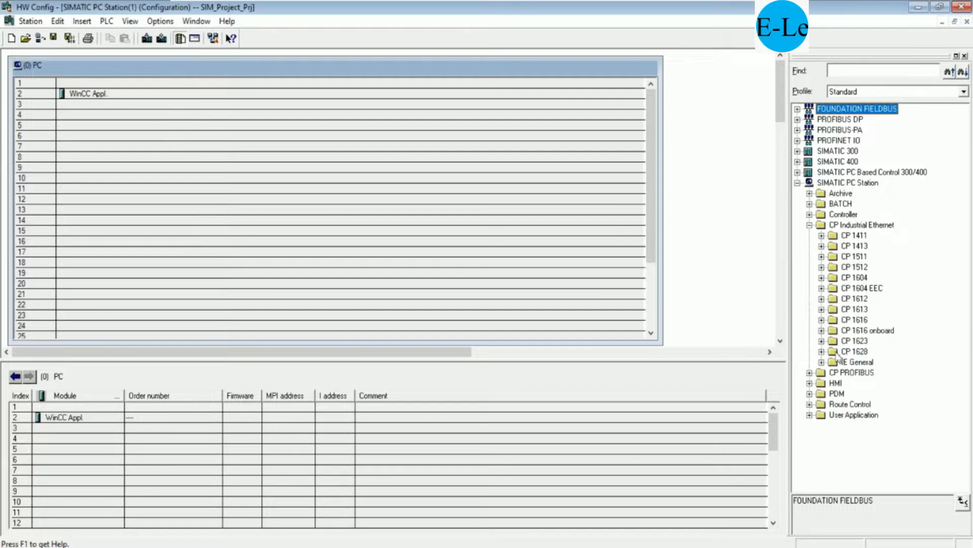
click(822, 362)
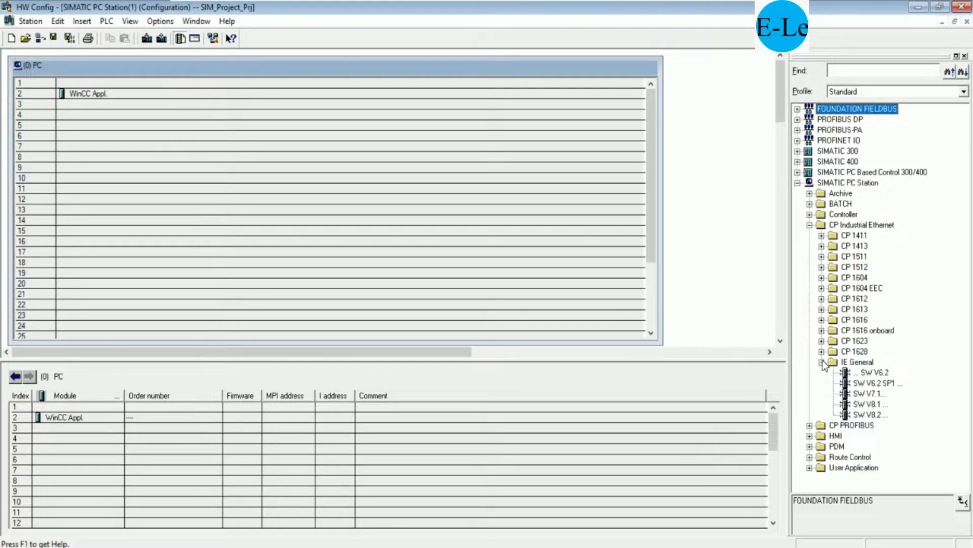
click(875, 416)
drag(873, 419, 127, 91)
drag(276, 96, 175, 88)
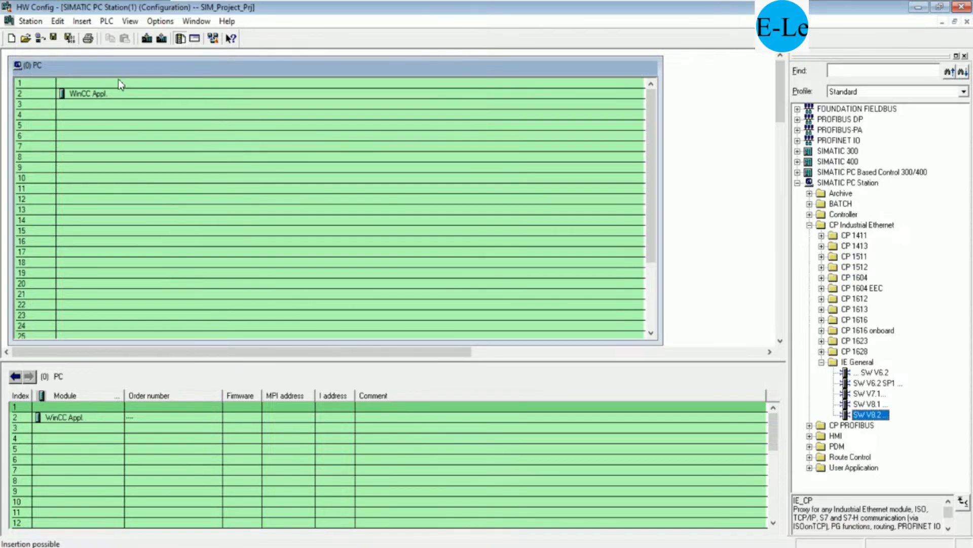
drag(116, 86, 114, 85)
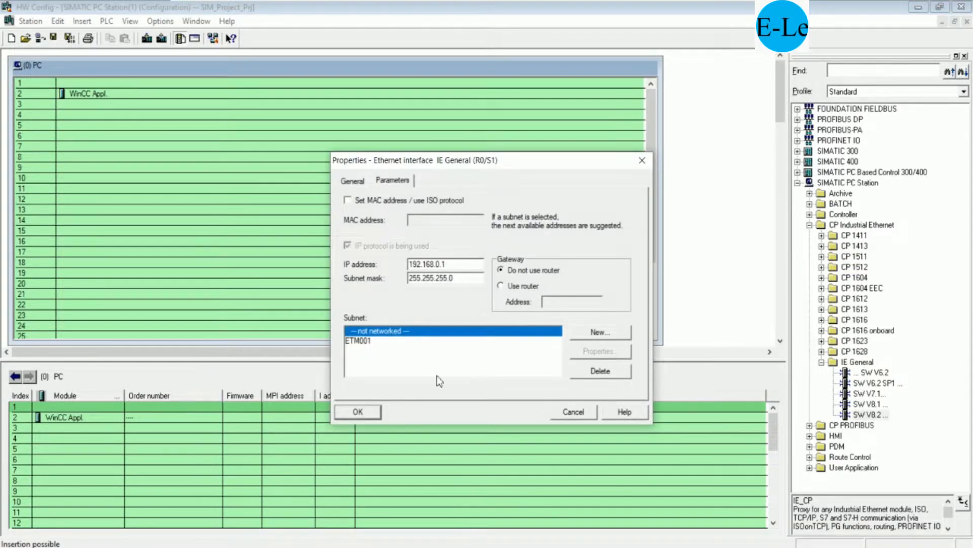
click(366, 340)
click(461, 264)
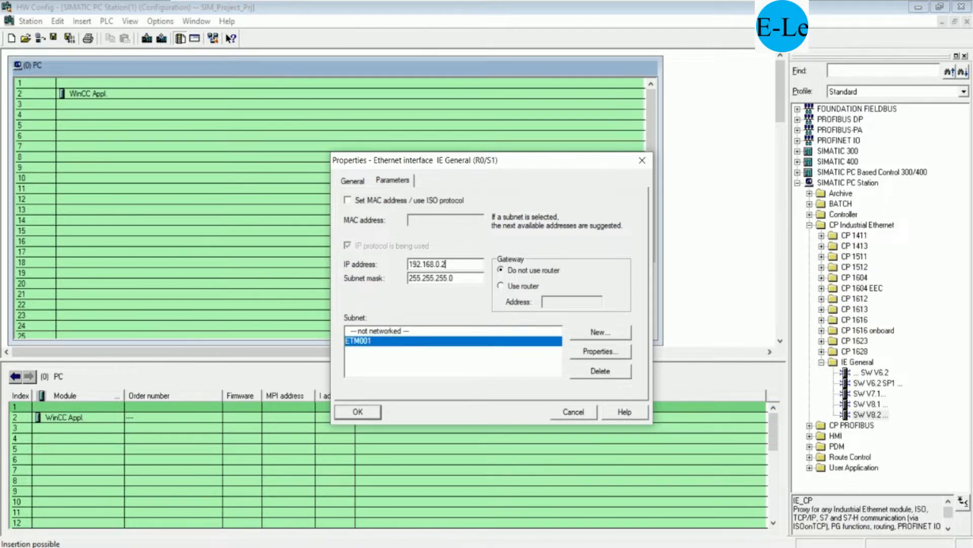
- Switch to the Windows network settings and open the Internet Protocol Version 4 (TCP/IPv4) properties of the Ethernet0 adapter
right_click(881, 547)
click(862, 539)
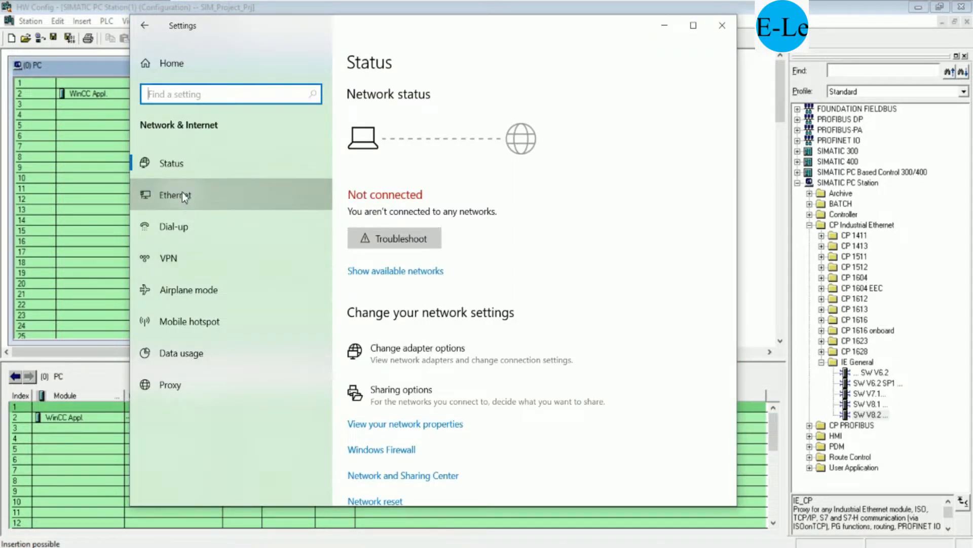
click(183, 196)
click(396, 197)
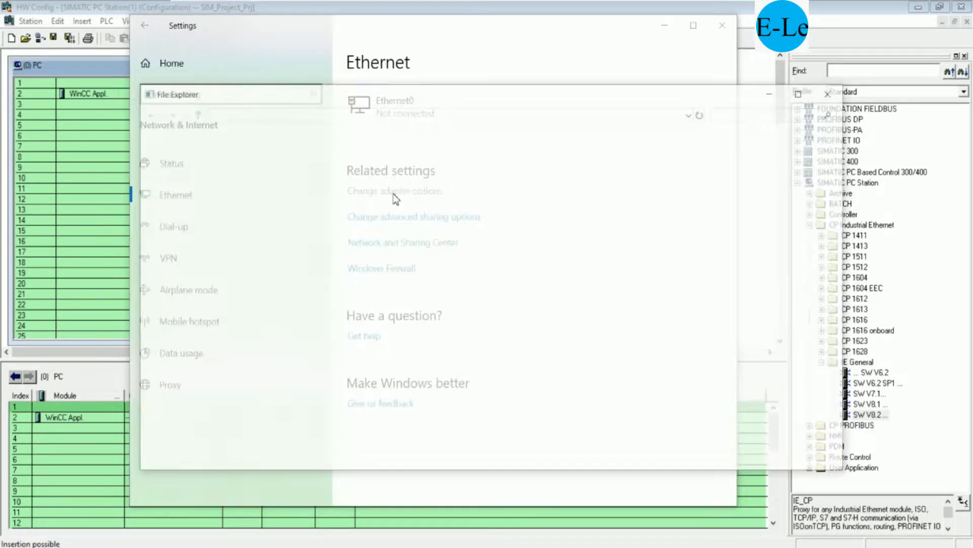
click(359, 181)
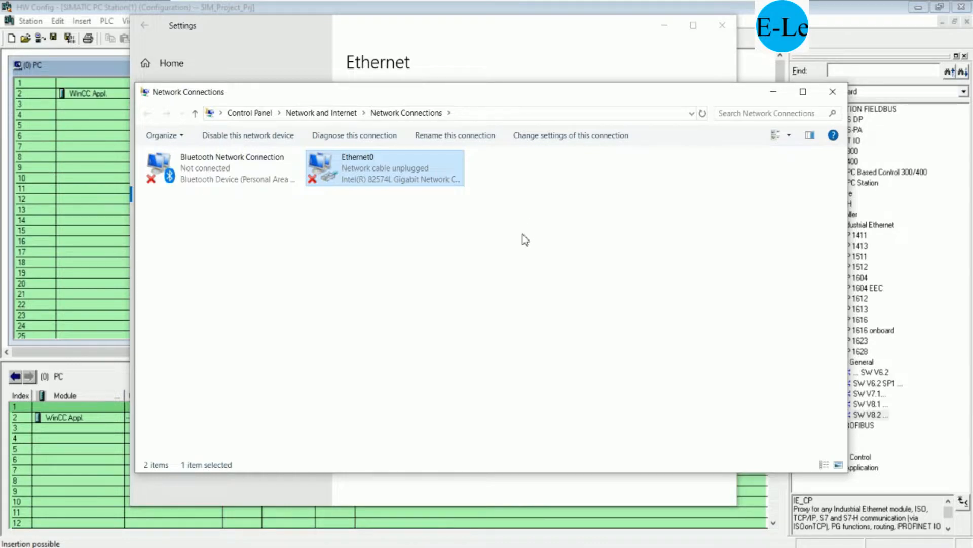
click(546, 235)
double_click(330, 165)
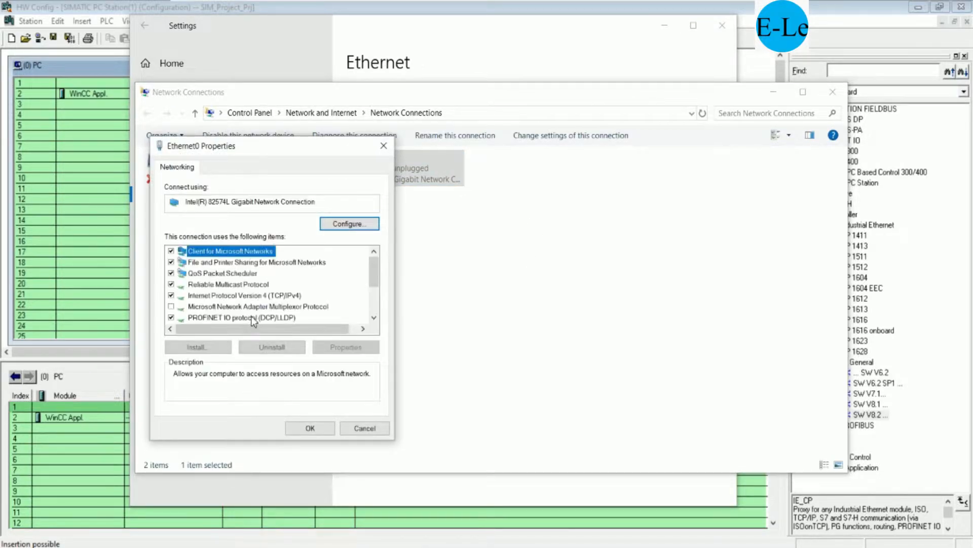
click(267, 297)
double_click(268, 297)
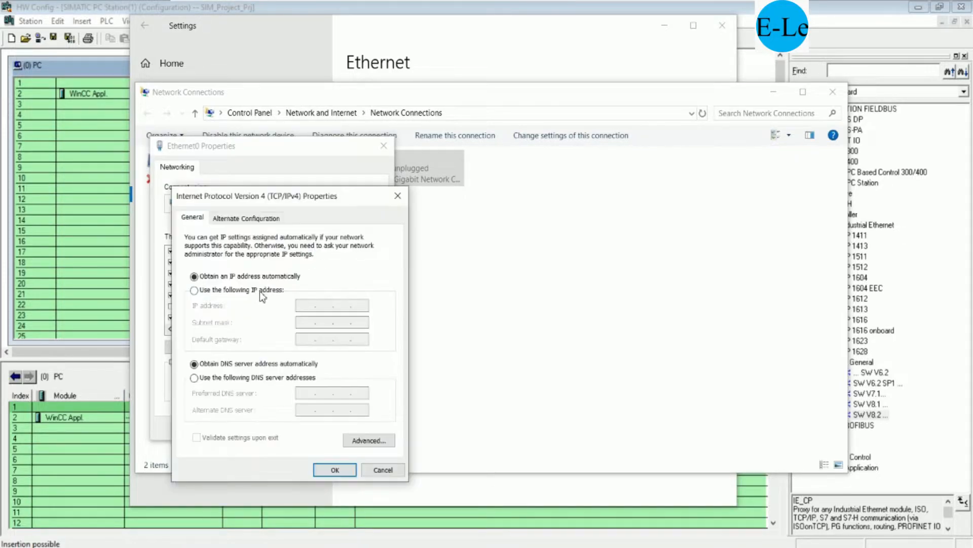
- Assign Ethernet0 the static IP address 192.168.0.12 with subnet mask 255.255.255.0 and close the Windows network settings
click(194, 290)
text(192 . 16)
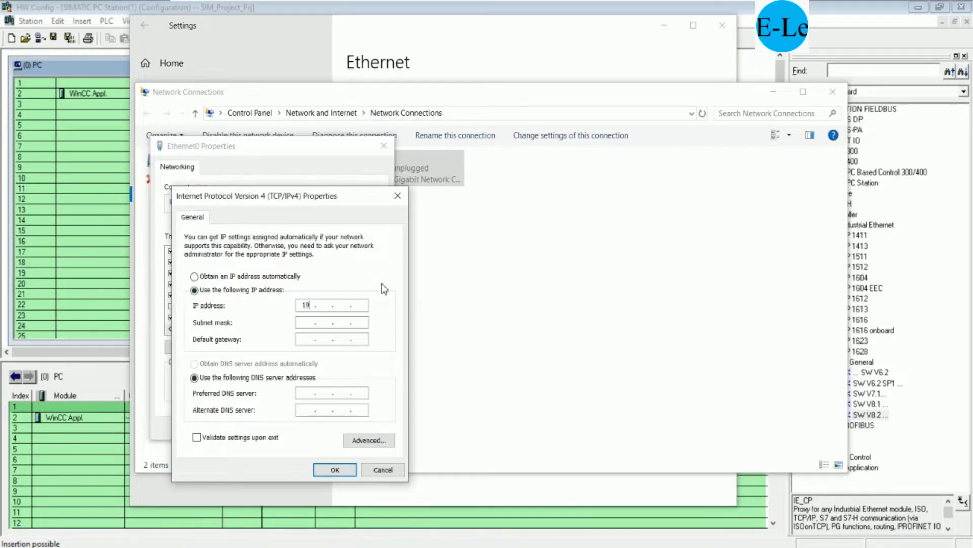
text(8 . 0 . 12)
key(Tab)
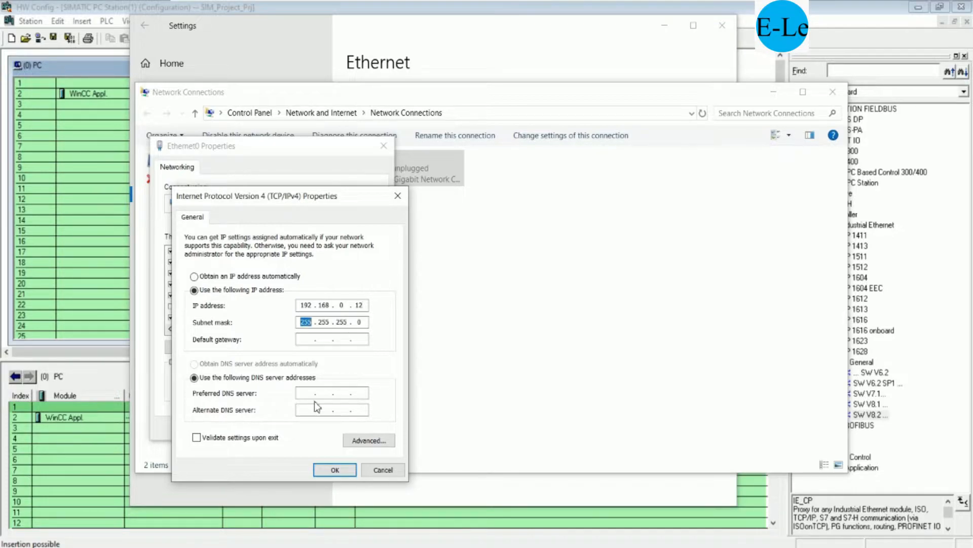
click(334, 469)
click(309, 428)
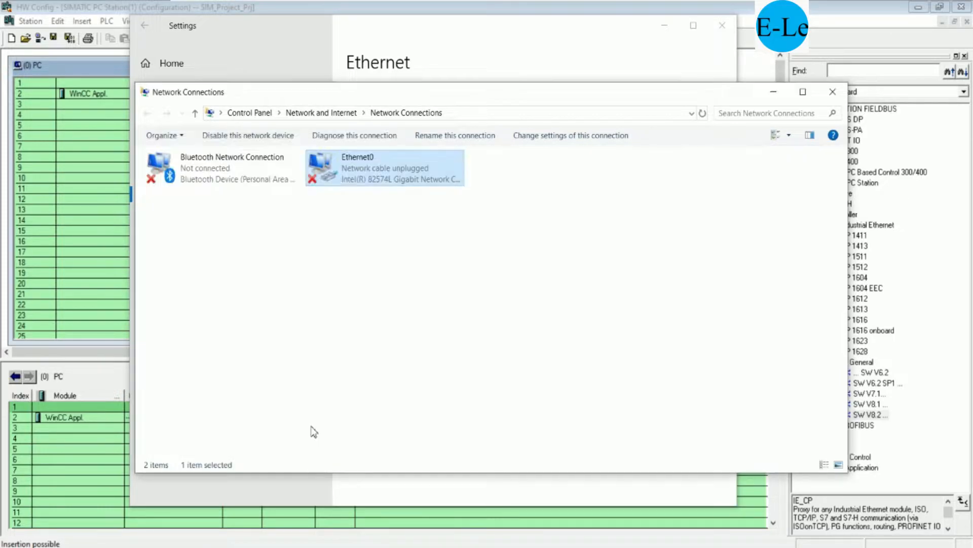
click(833, 93)
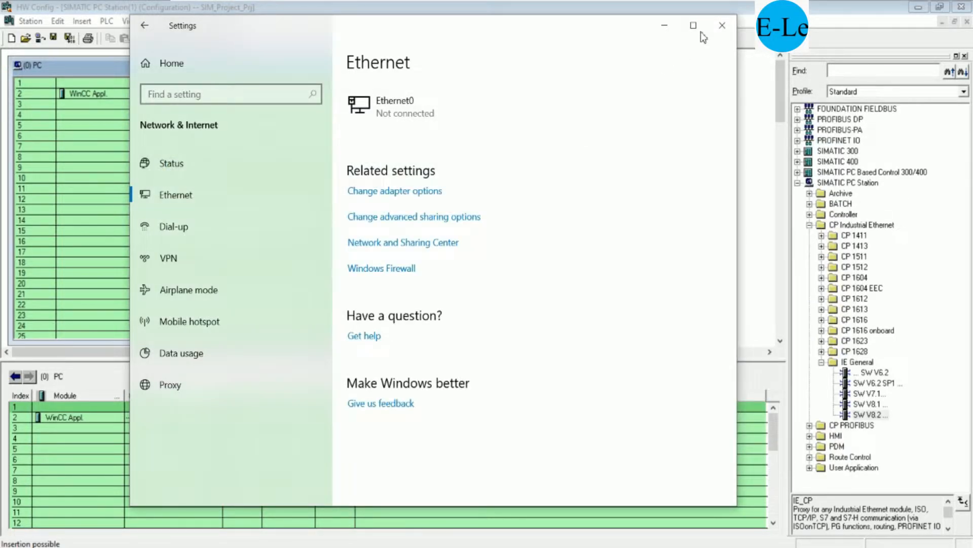
click(722, 25)
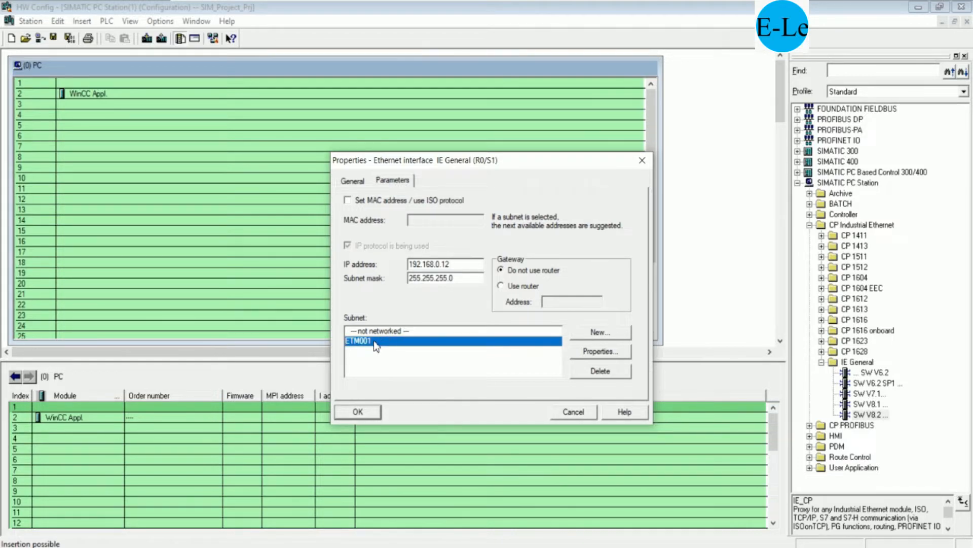
- Apply IP address 192.168.0.12 to the IE General interface and save and compile the PC station configuration
click(360, 412)
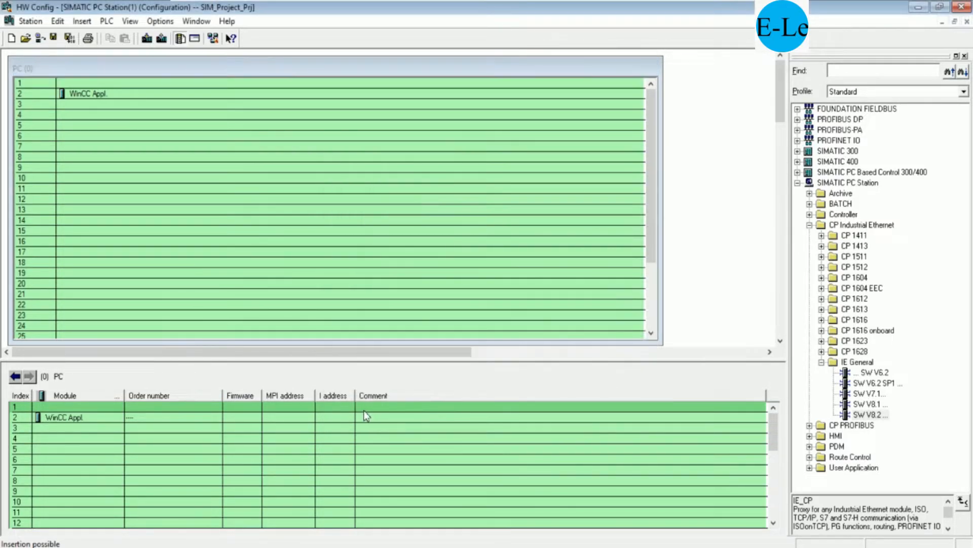
click(74, 42)
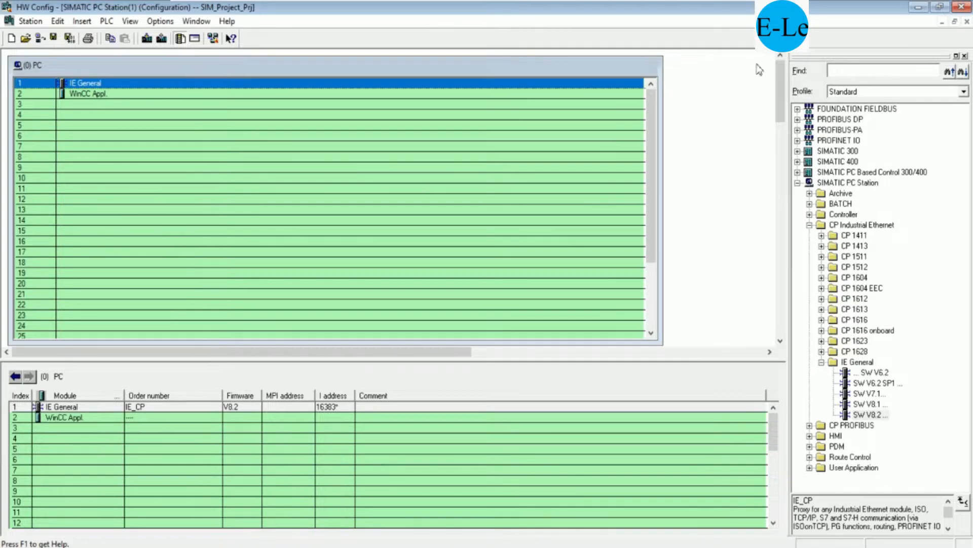
- Close HW Config and expand WinCC Appl. under SIMATIC PC Station(1) in the component view to reveal its OS
click(962, 7)
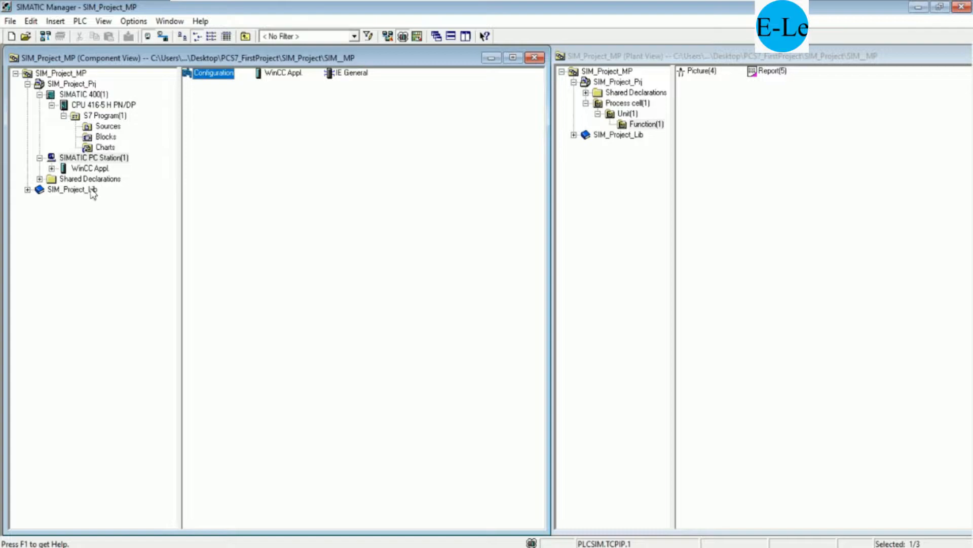
click(52, 169)
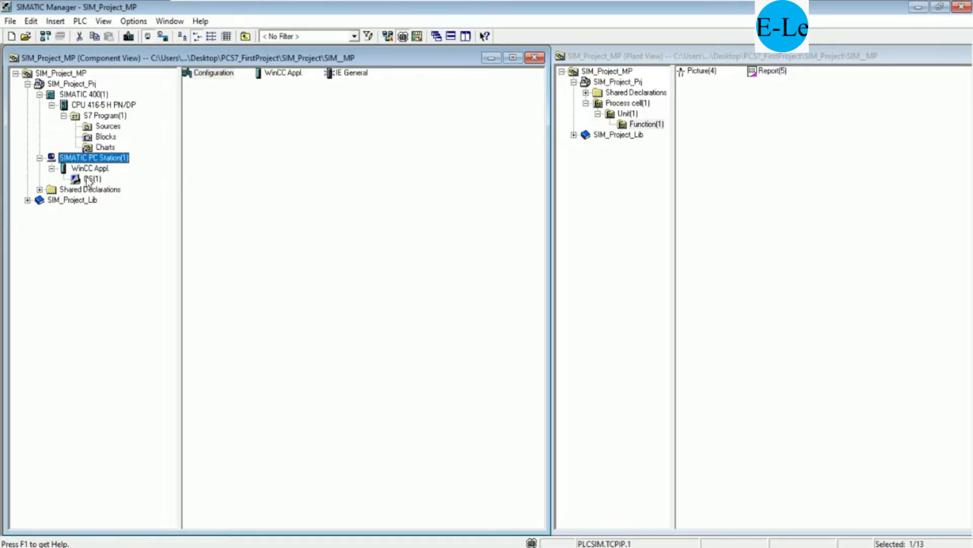
click(778, 138)
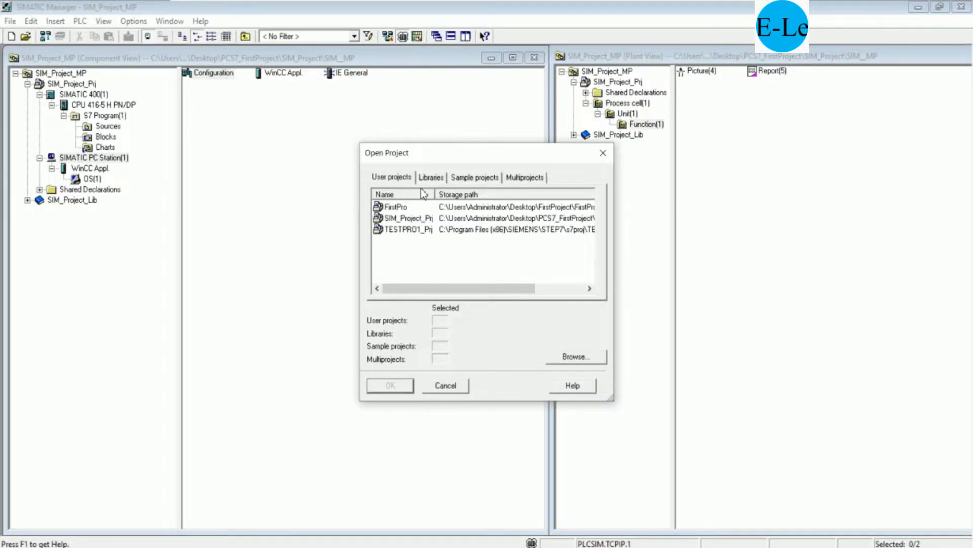
- Open the library PCS 7 AP Library V90 and maximize its window
click(432, 179)
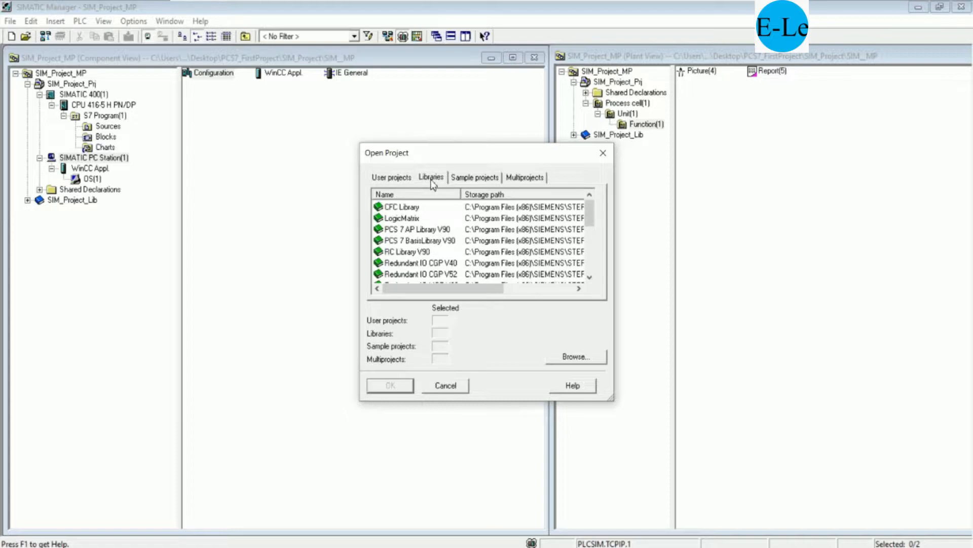
click(401, 231)
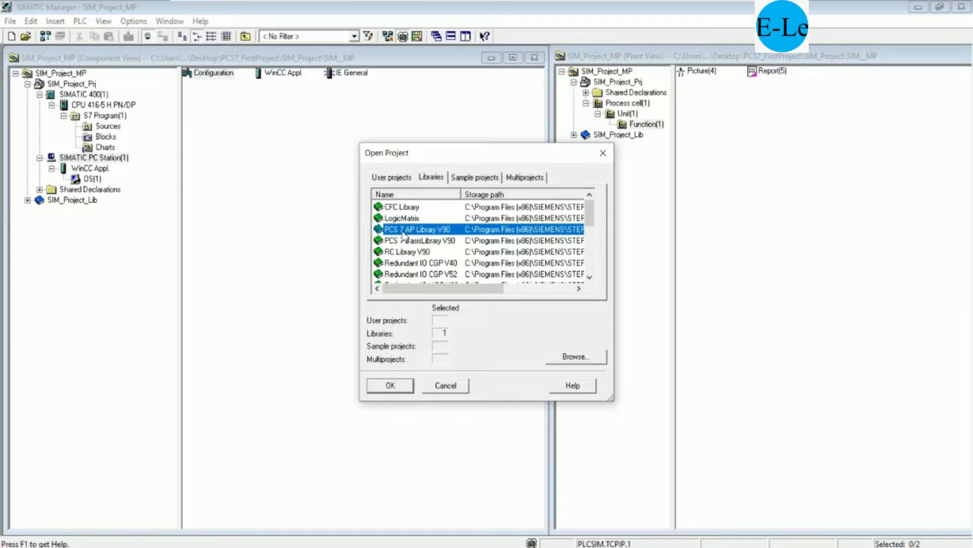
double_click(403, 232)
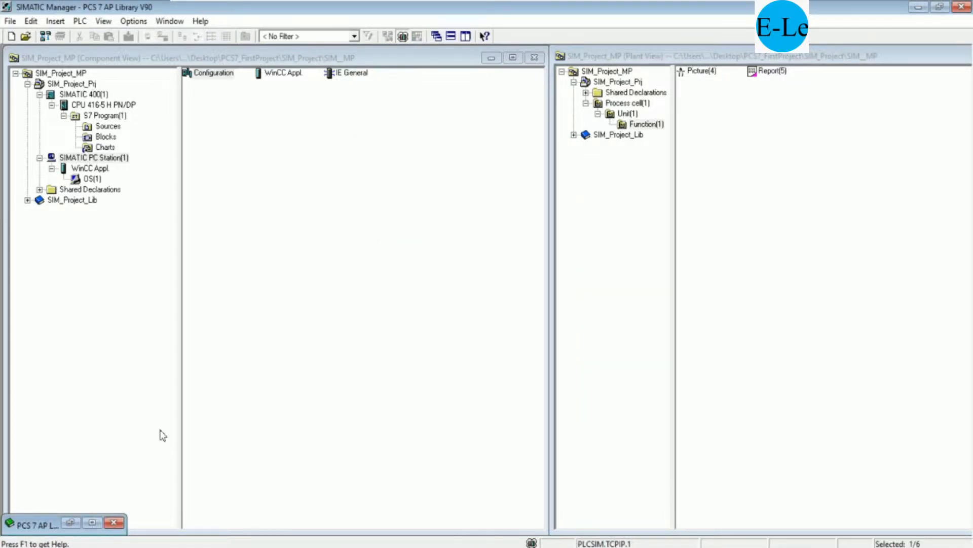
click(94, 522)
mouse_move(468, 10)
mouse_down()
mouse_move(451, 160)
mouse_move(481, 0)
mouse_up()
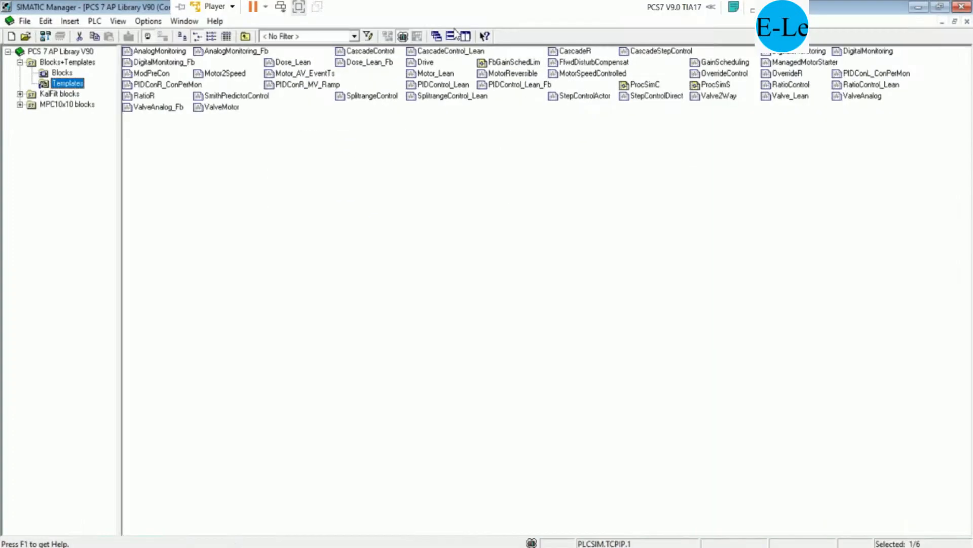
- Show the library templates as a detailed list with full object names and examine the motor, PID, drive and dosing templates
click(227, 37)
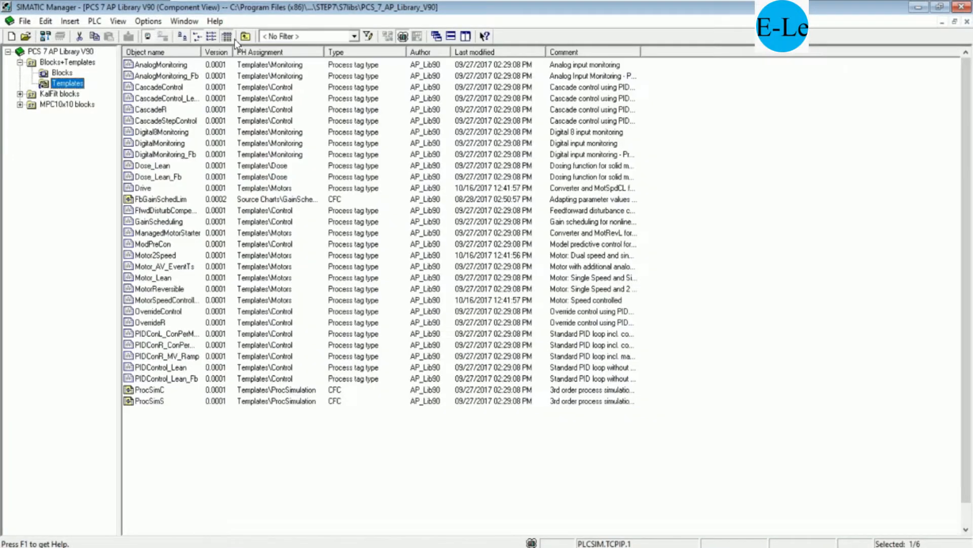
double_click(202, 53)
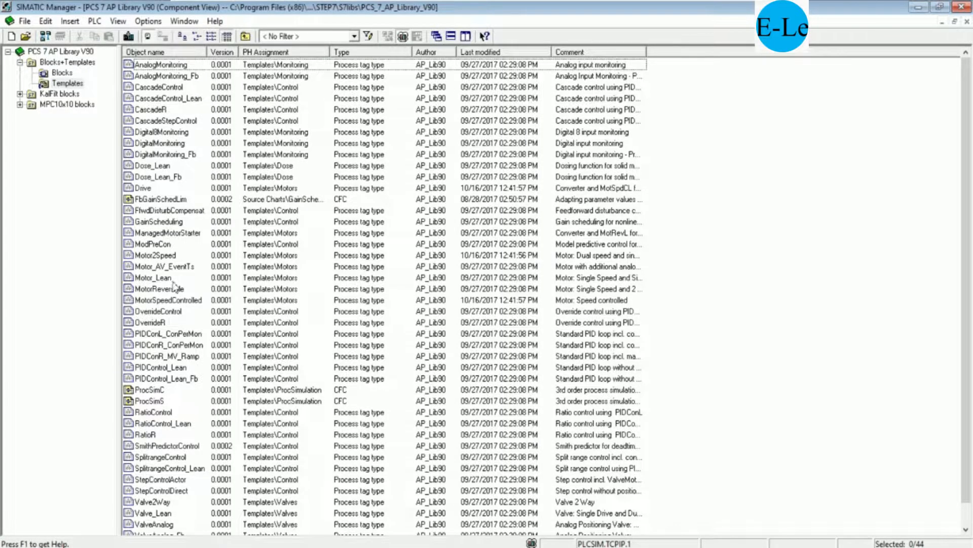
click(161, 255)
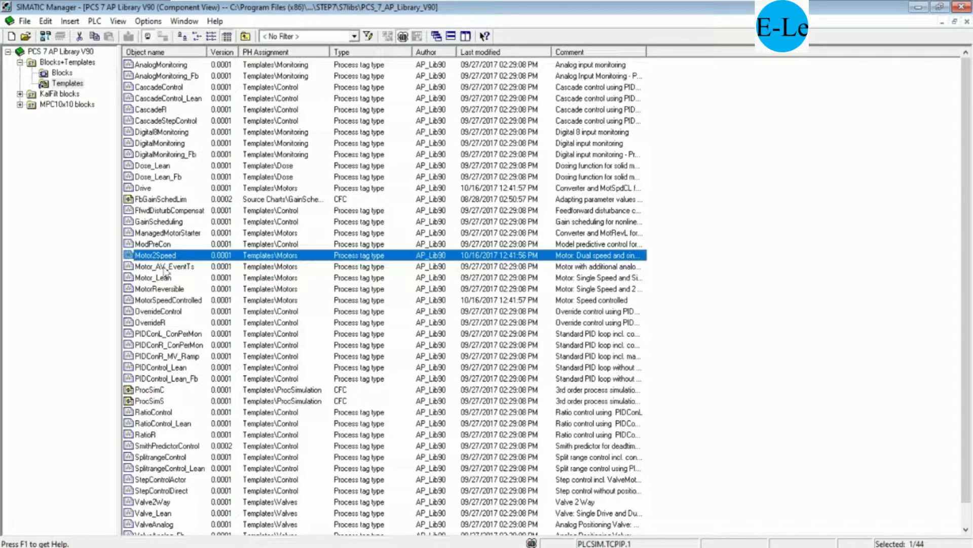
click(165, 266)
click(167, 233)
click(166, 344)
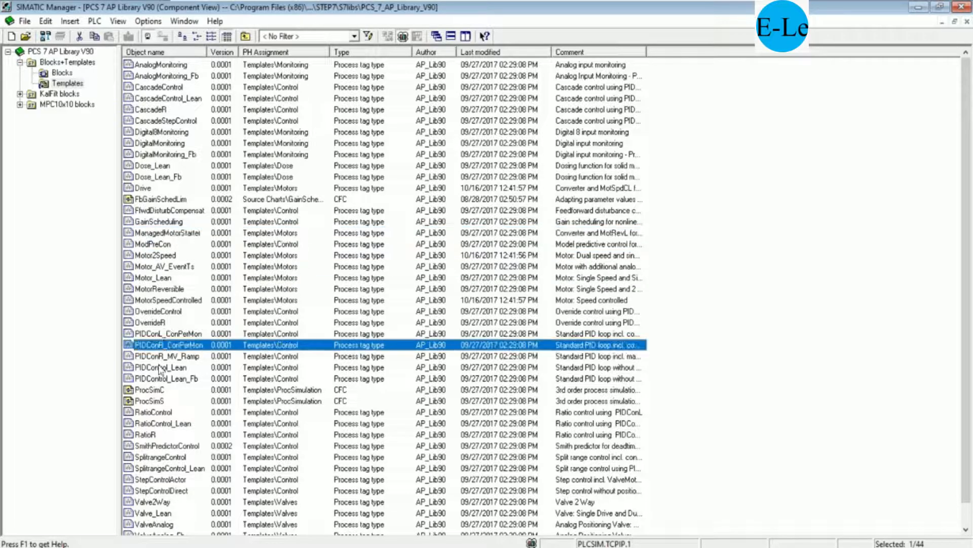
click(160, 378)
click(153, 188)
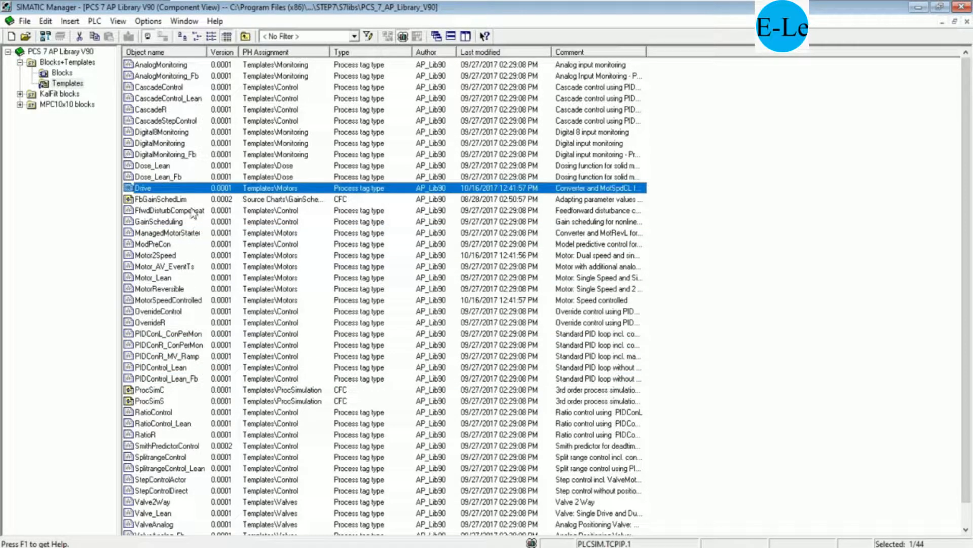
click(155, 166)
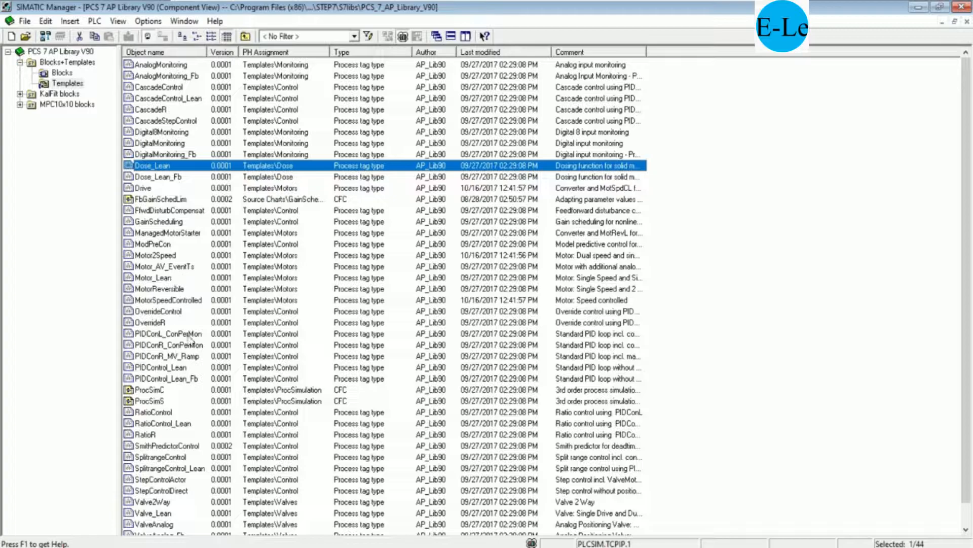
scroll(189, 340, down, 1)
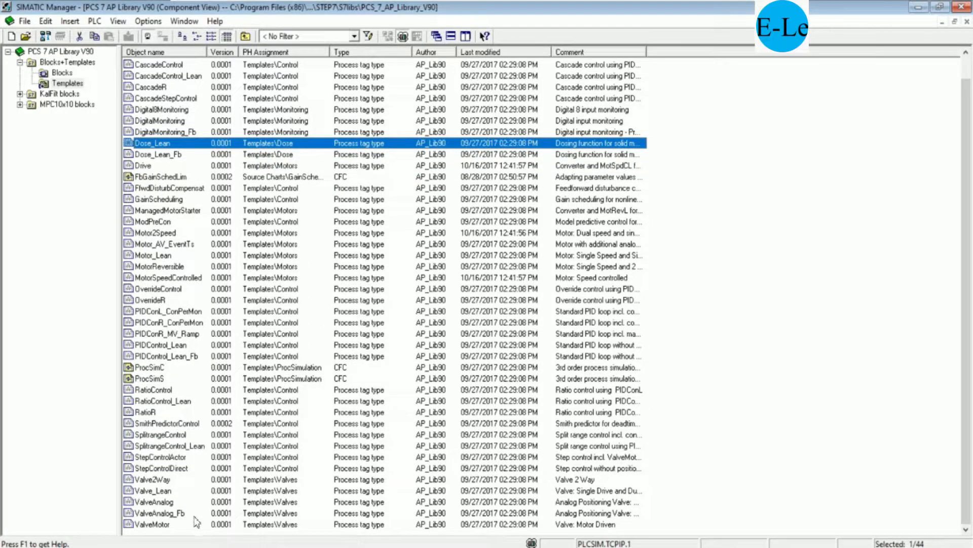
- Copy the templates Valve_Lean, PIDControl_Lean and Motor_Lean from the library
click(156, 491)
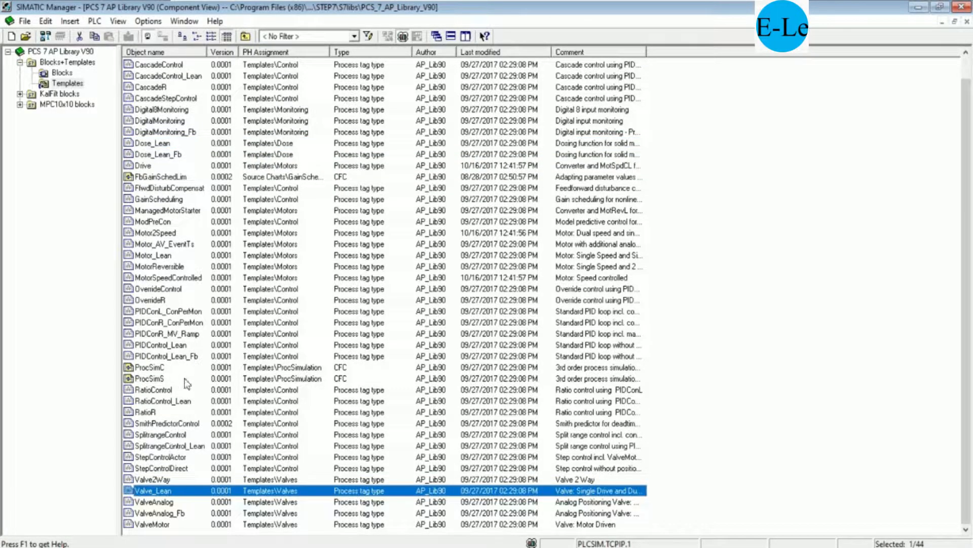
ctrl+click(167, 346)
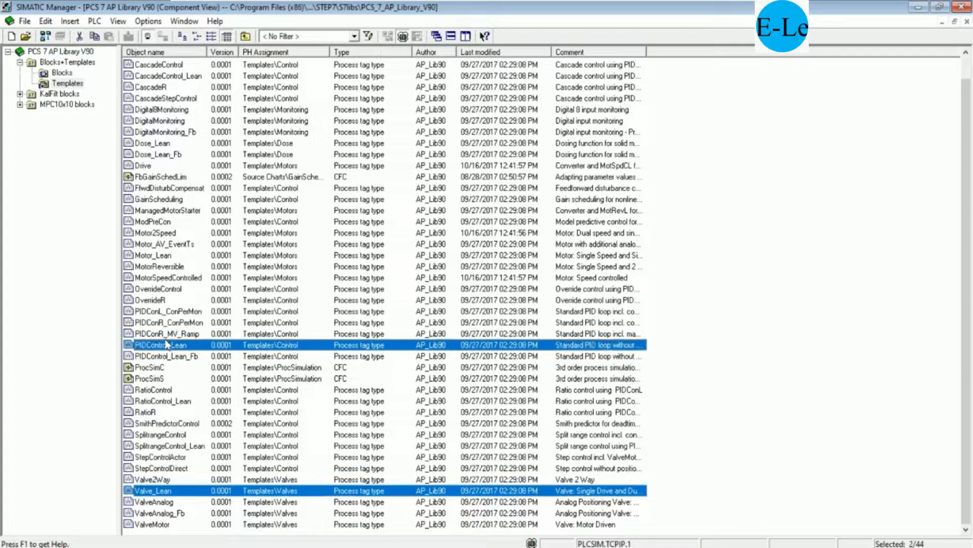
ctrl+click(157, 257)
right_click(156, 257)
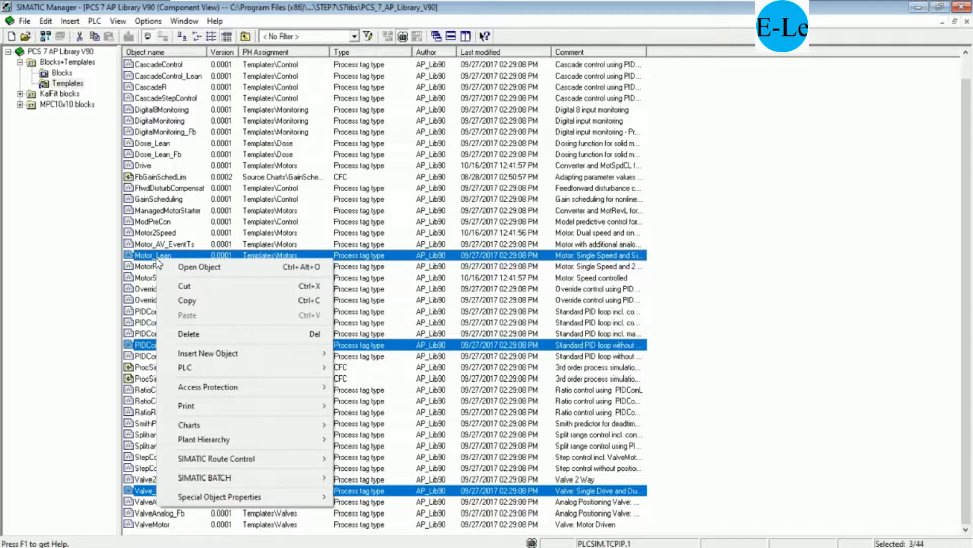
click(188, 301)
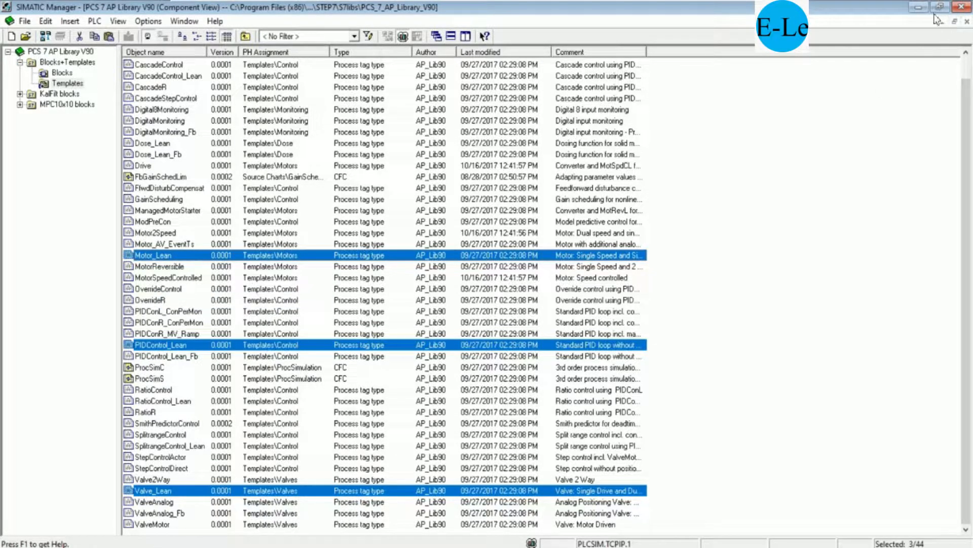
- Restart SIMATIC Manager, acknowledge the SID registration reminder and restore the library window alongside the project windows
click(962, 7)
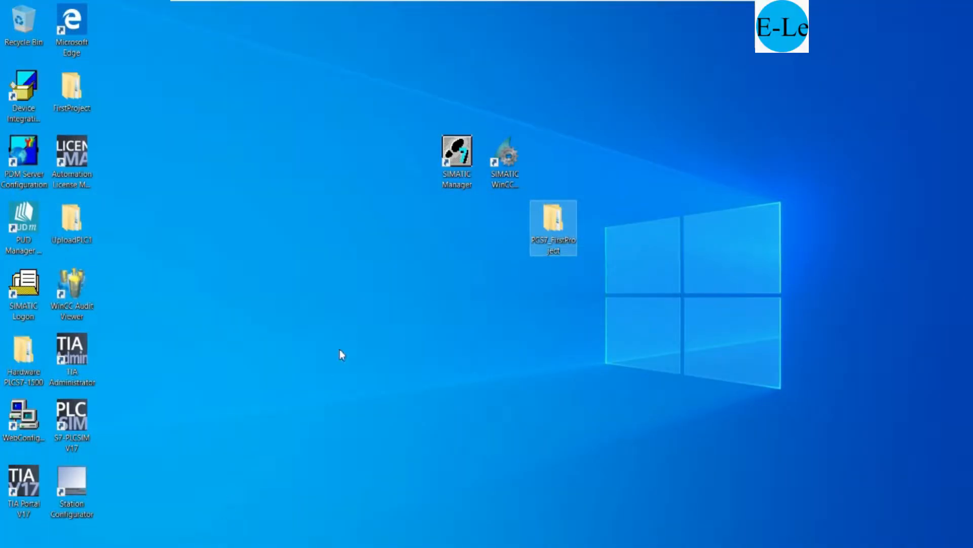
click(475, 181)
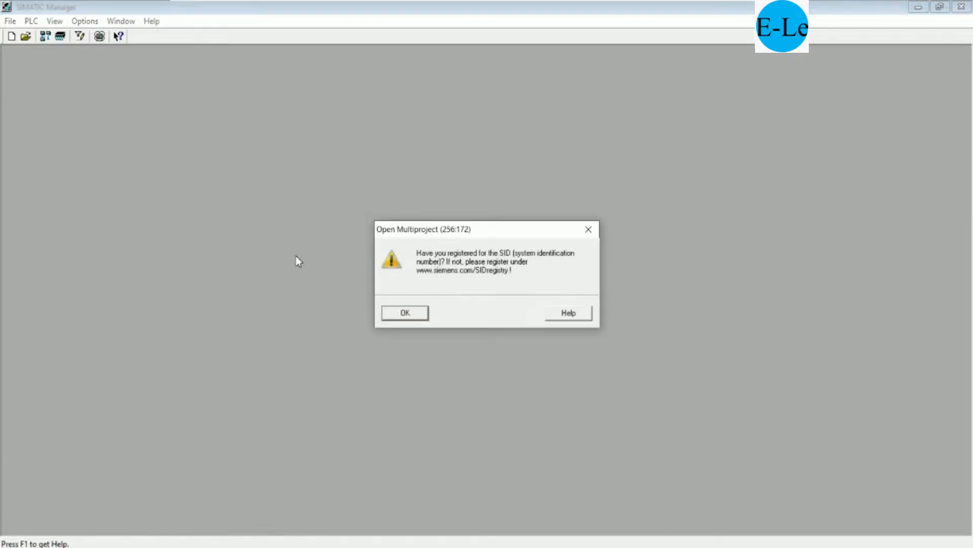
click(408, 313)
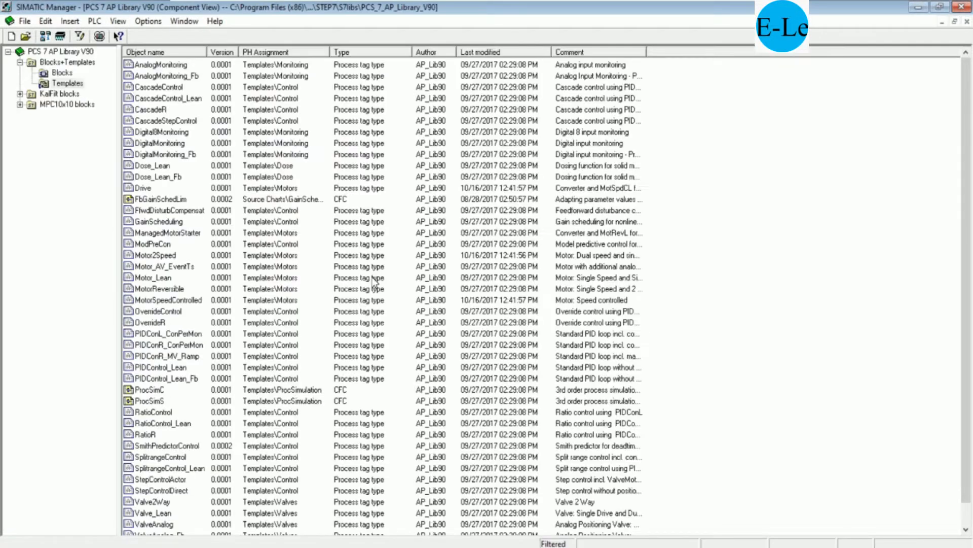
click(955, 22)
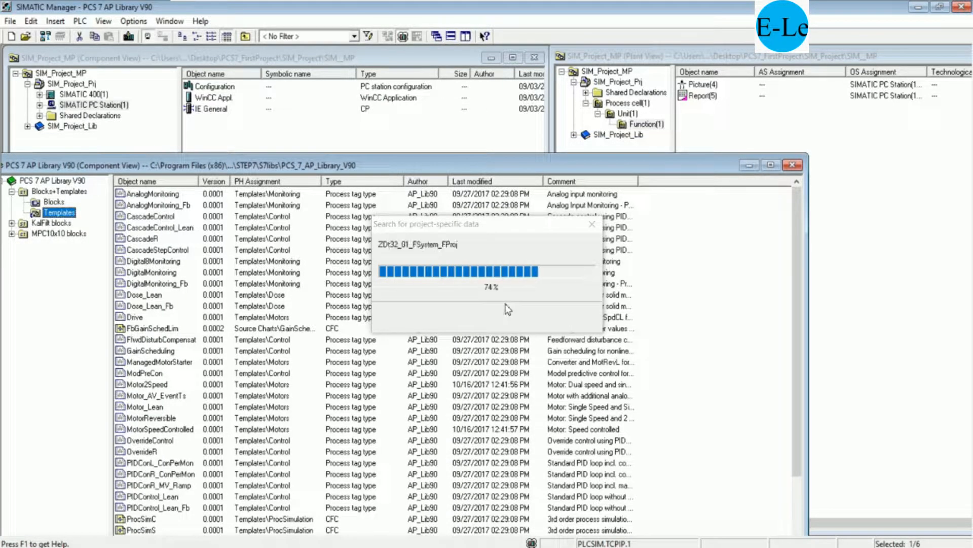
- Select Motor_Lean, PIDControl_Lean and Valve_Lean together in the Templates folder of PCS 7 AP Library V90 and copy them
click(146, 307)
click(163, 374)
scroll(185, 390, down, 1)
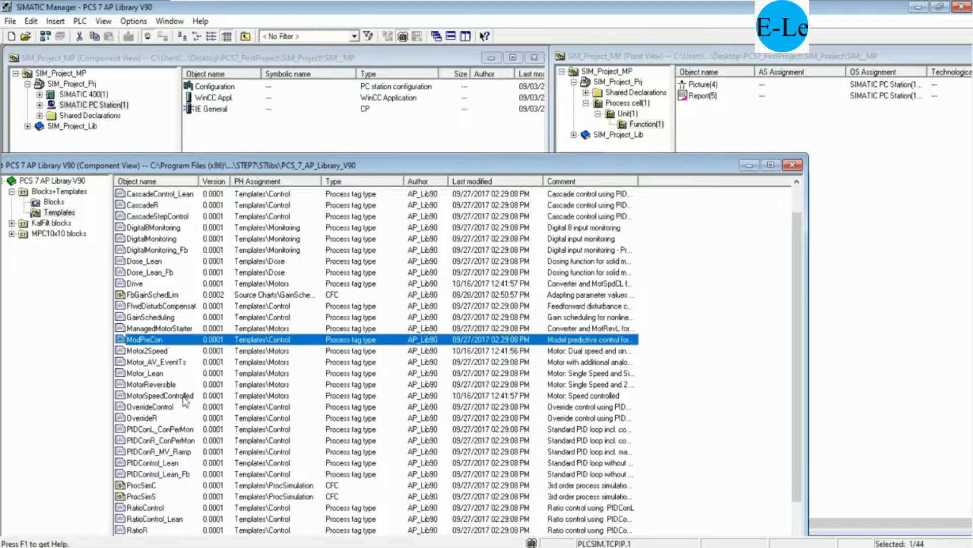
click(173, 372)
scroll(172, 372, down, 2)
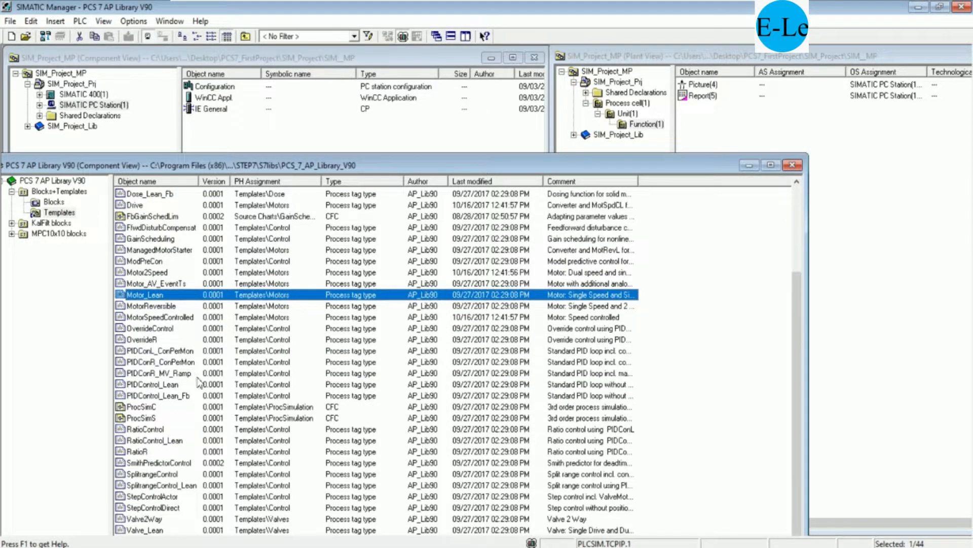
ctrl+click(171, 384)
ctrl+click(149, 530)
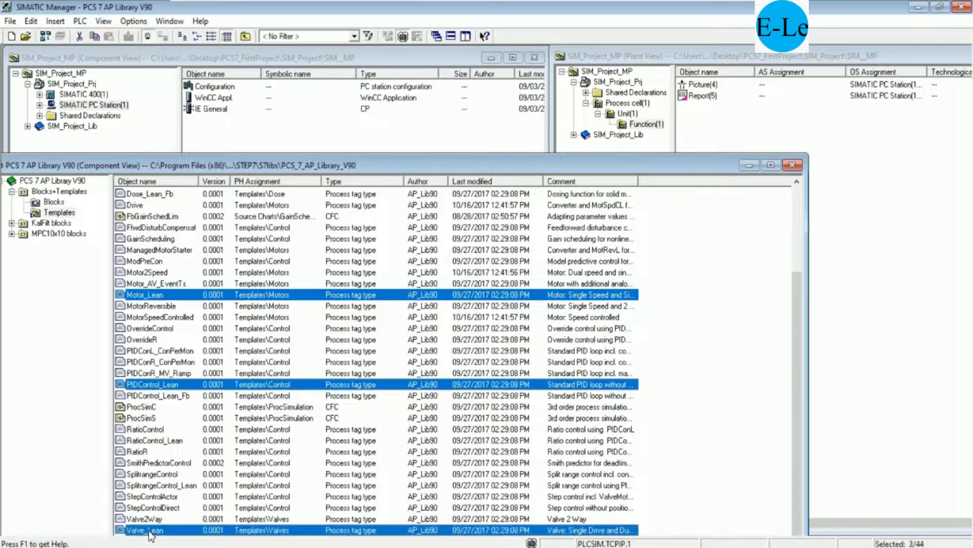
right_click(149, 531)
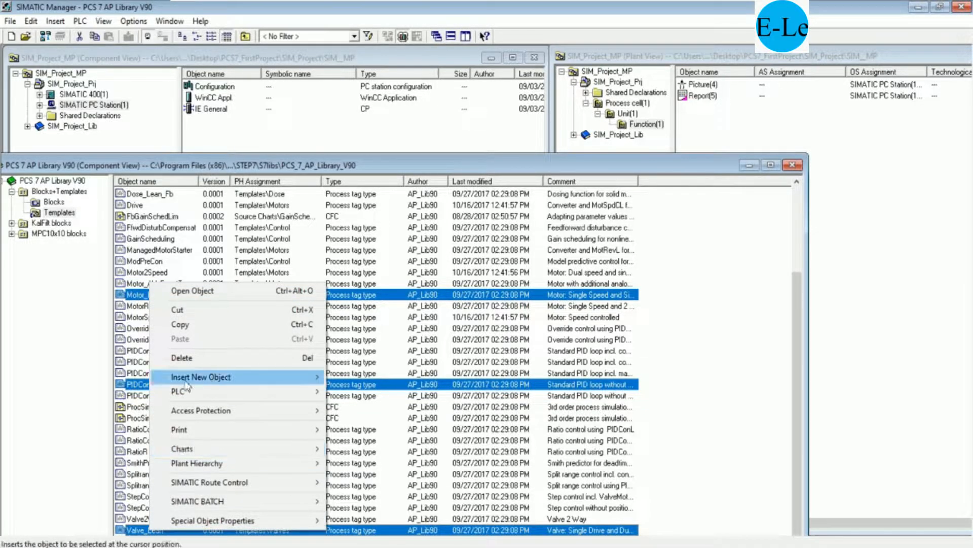
click(209, 325)
- Paste the copied templates into Function(1) in the SIM_Project_MP plant view and minimize the library window
click(846, 179)
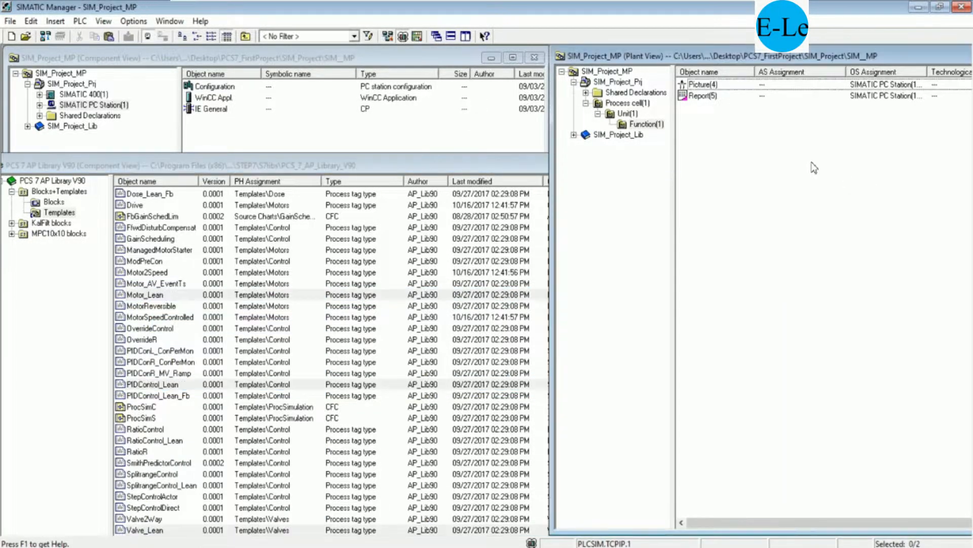
right_click(783, 157)
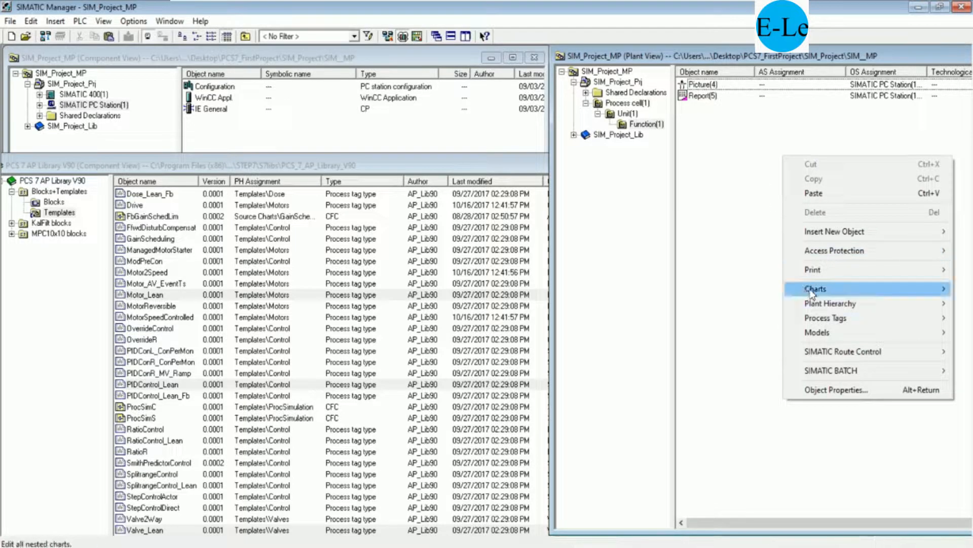
click(826, 194)
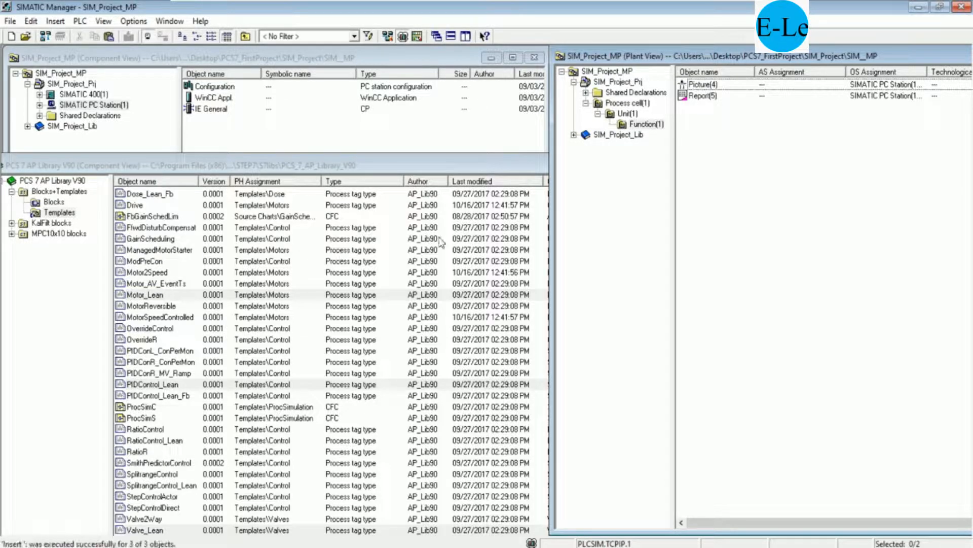
click(528, 168)
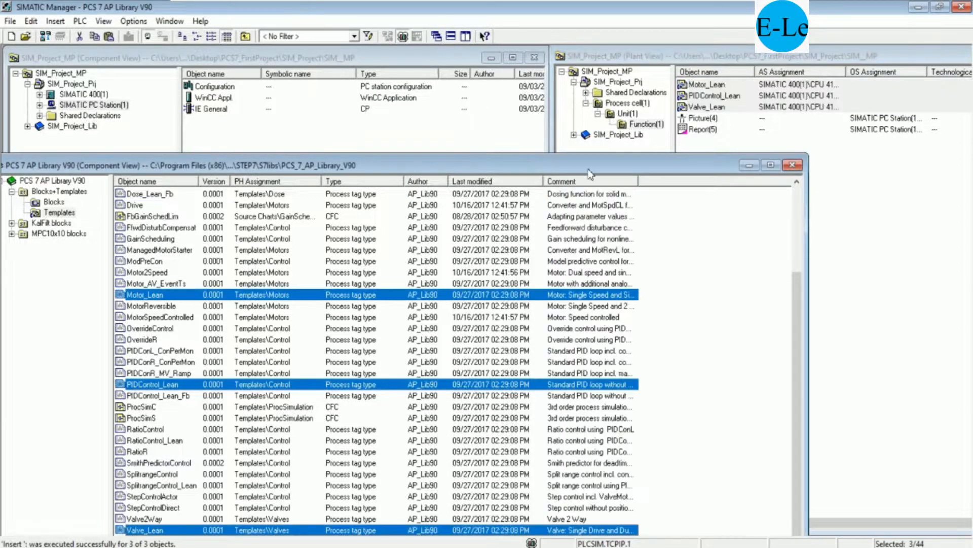
click(750, 166)
click(743, 182)
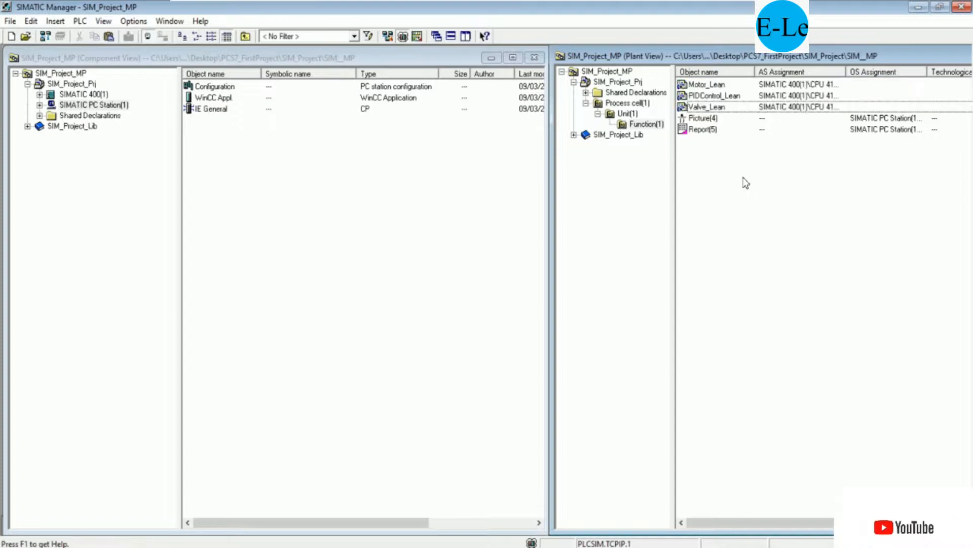
- From the Motor_Lean chart, compile the entire program with generated module drivers and download it to CPU 416-5 H PN/DP, accepting the CPU stop
click(718, 87)
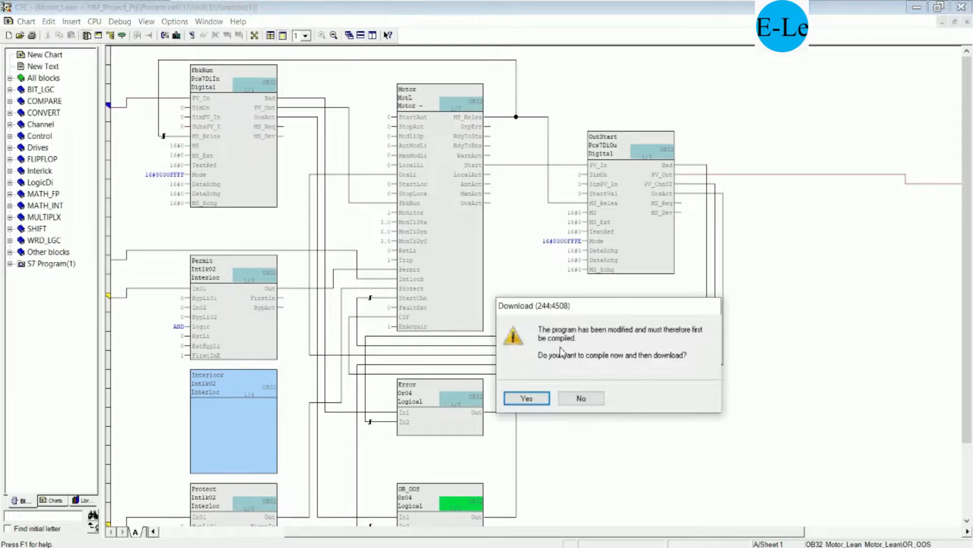
click(523, 398)
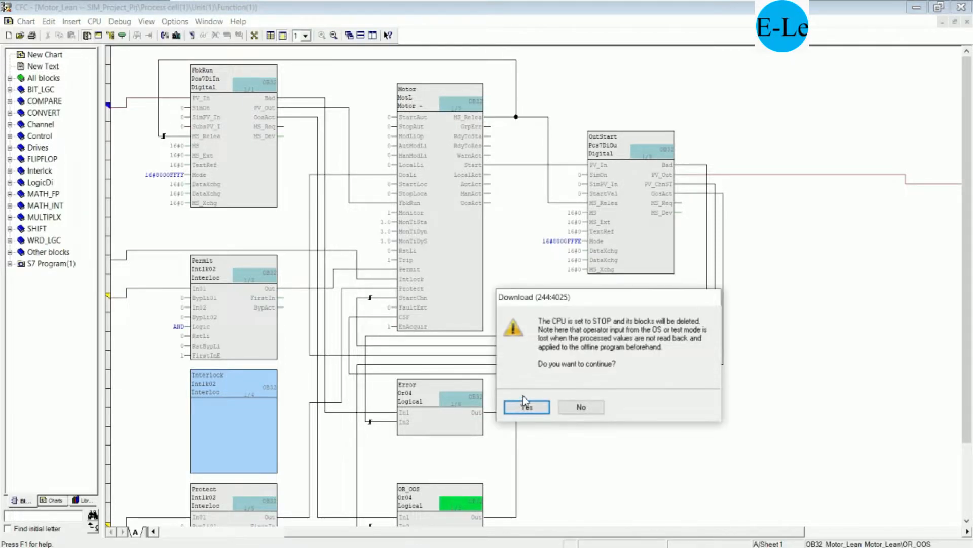
click(540, 409)
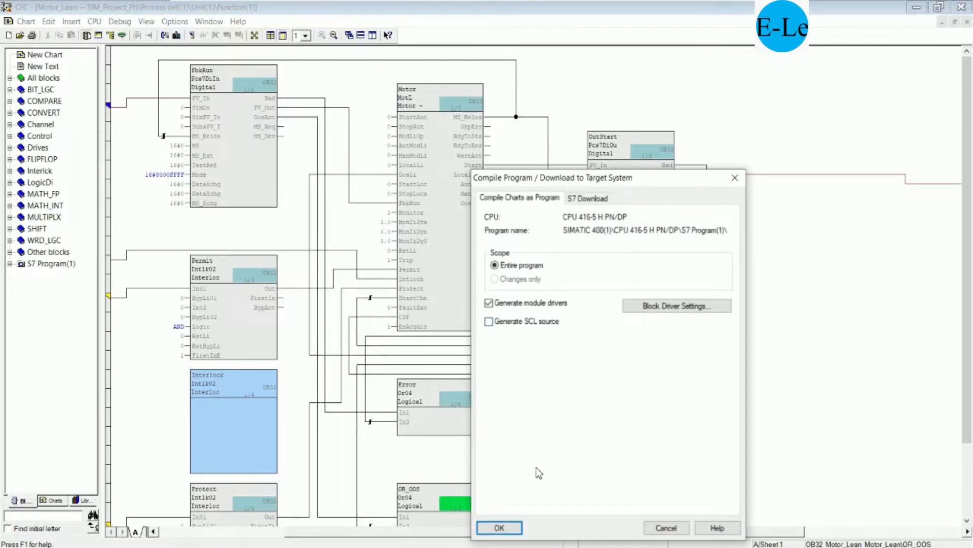
click(507, 529)
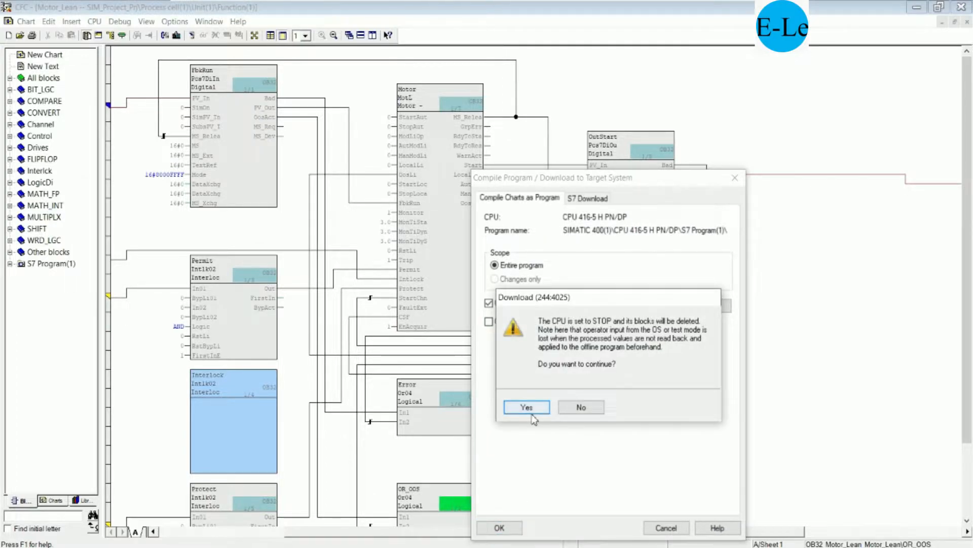
click(527, 406)
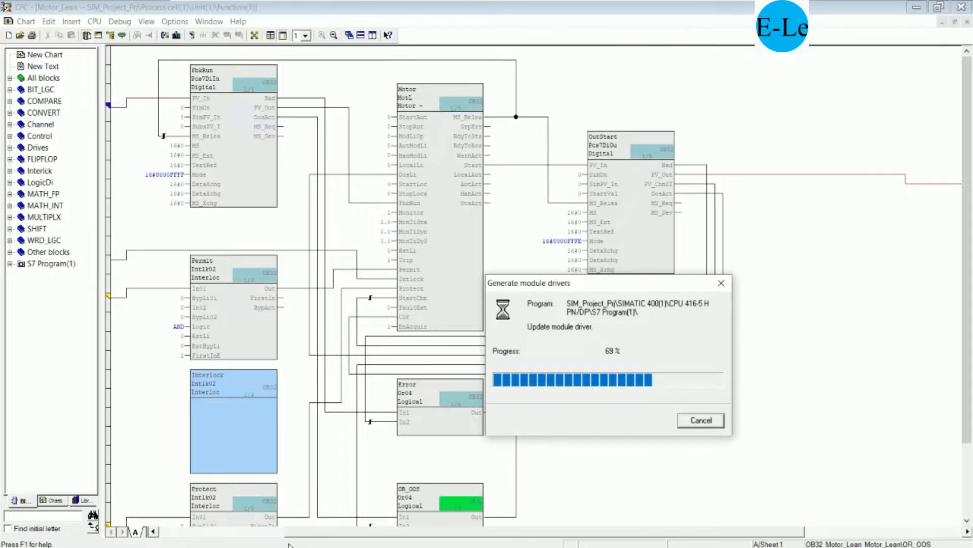
- Check the simulated CPU in S7-PLCSIM, minimize it again and close the CFC editor
click(253, 546)
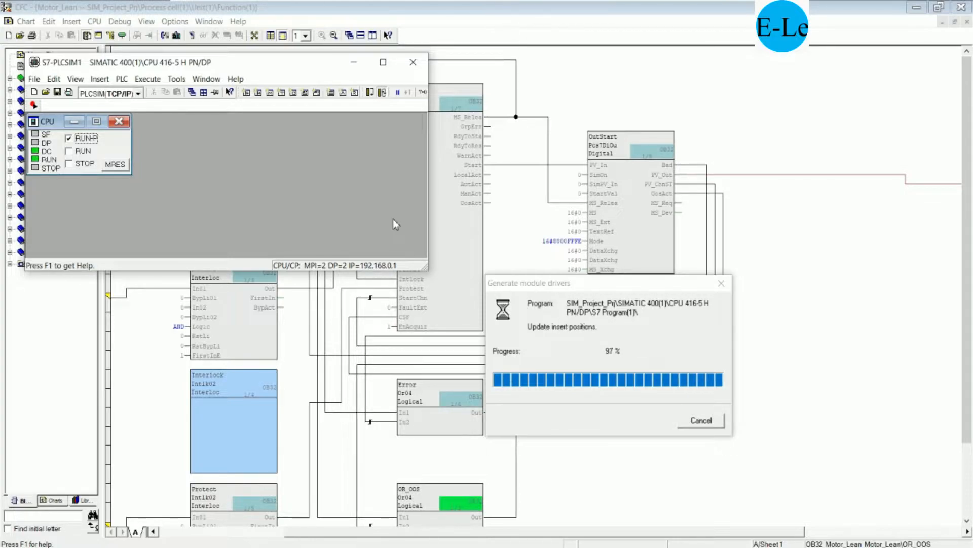
click(354, 62)
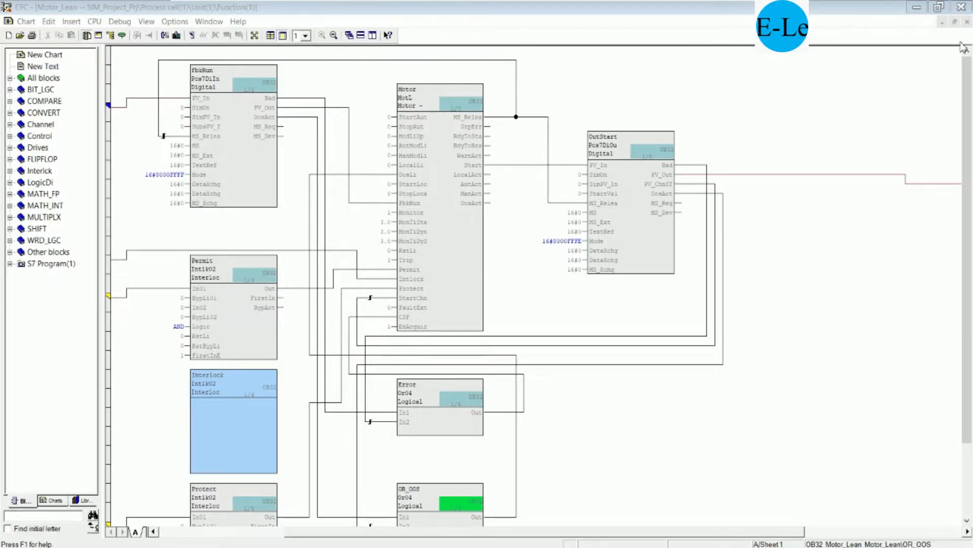
click(961, 7)
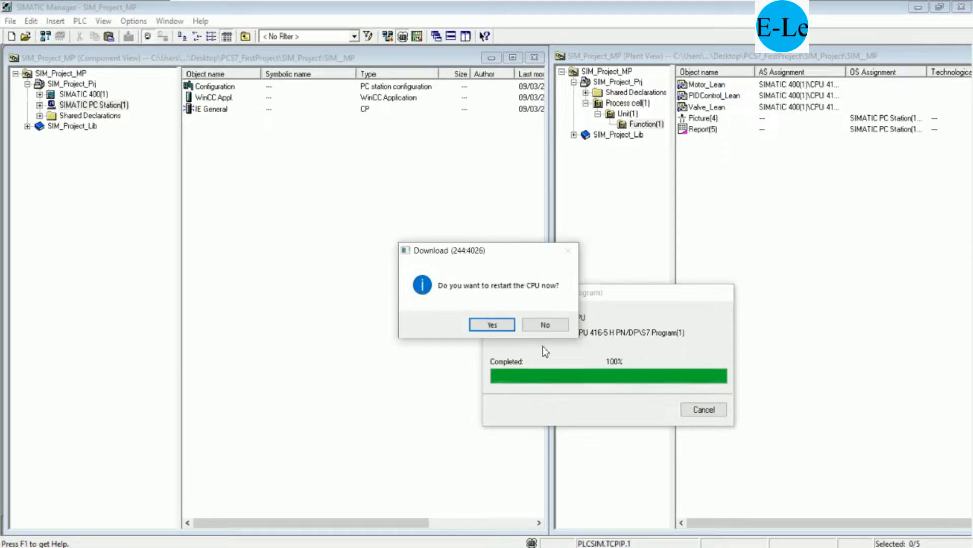
- Restart the CPU, close the download logs and check the CPU's operating mode in S7-PLCSIM before returning to SIMATIC Manager
click(494, 326)
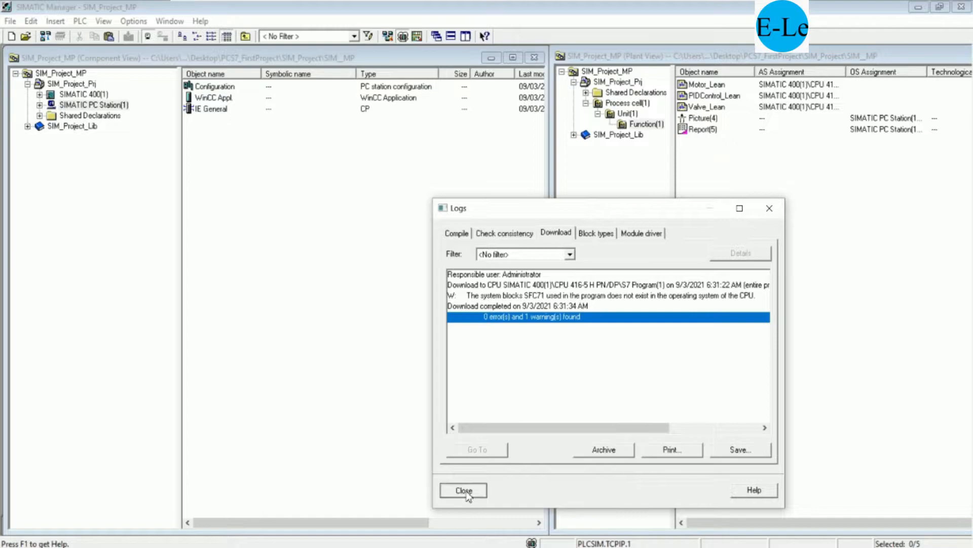
click(464, 490)
key(alt+Tab)
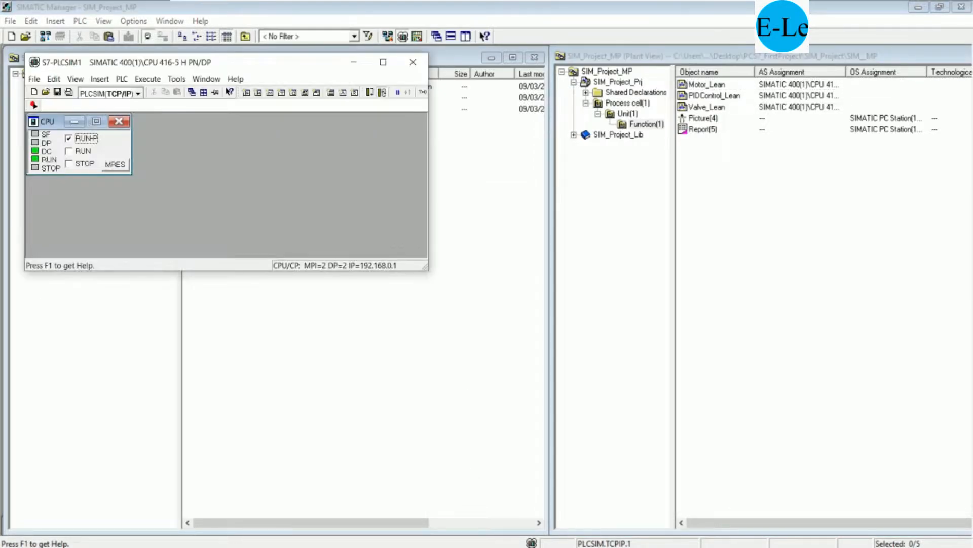
click(699, 262)
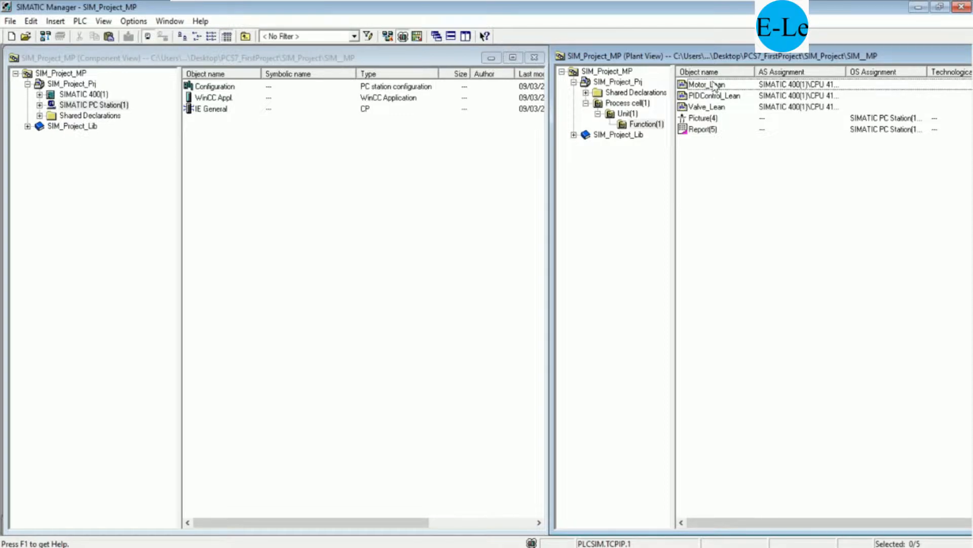
- Expand SIMATIC PC Station(1) and its WinCC Appl. in the component view and select OS(1)
click(40, 105)
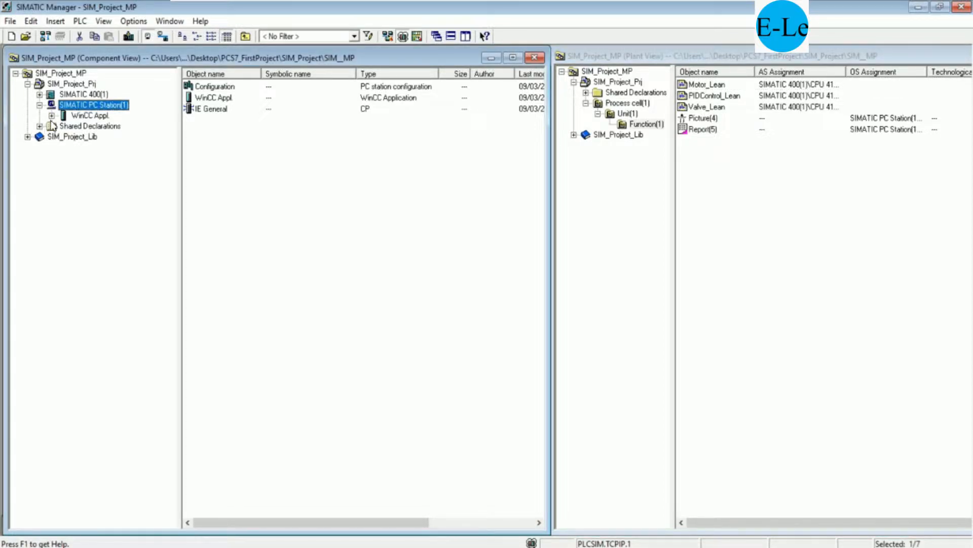
click(52, 116)
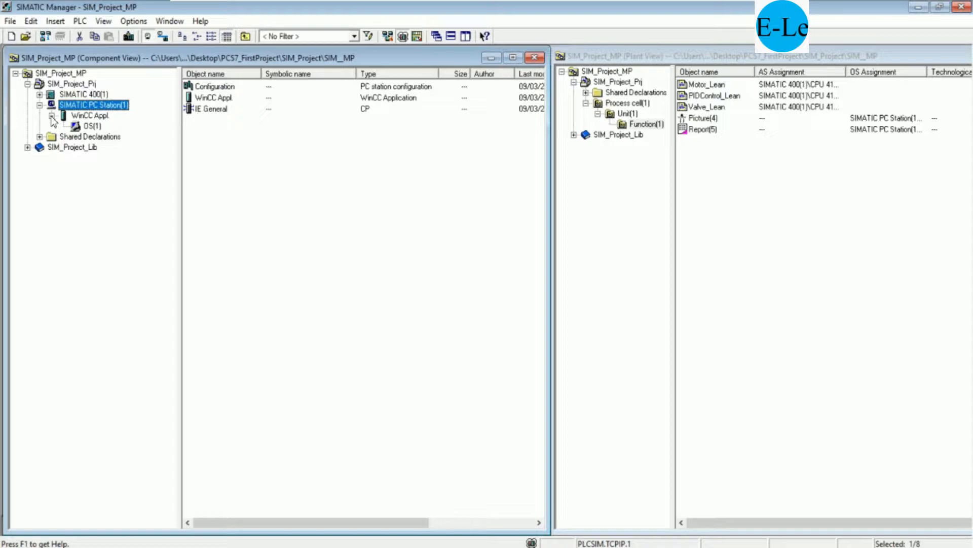
click(94, 127)
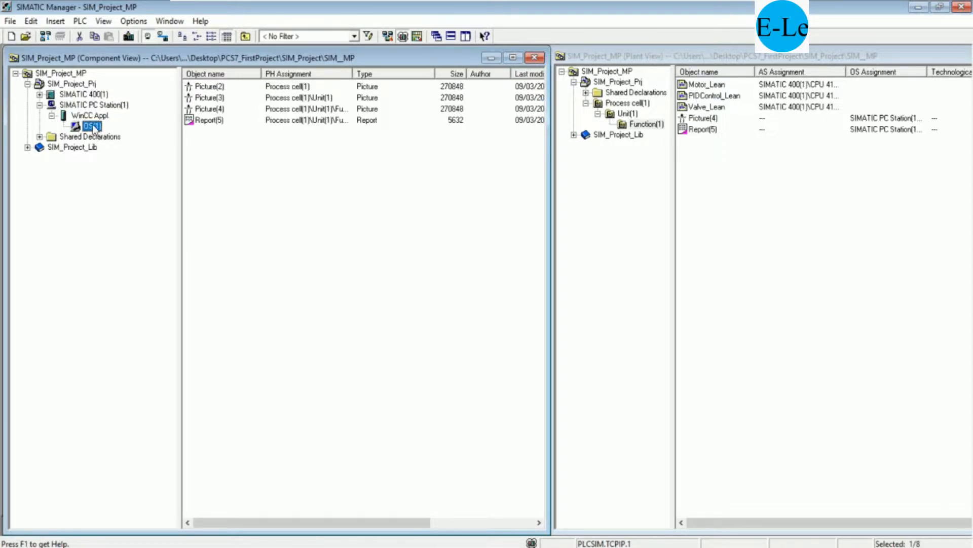
click(97, 119)
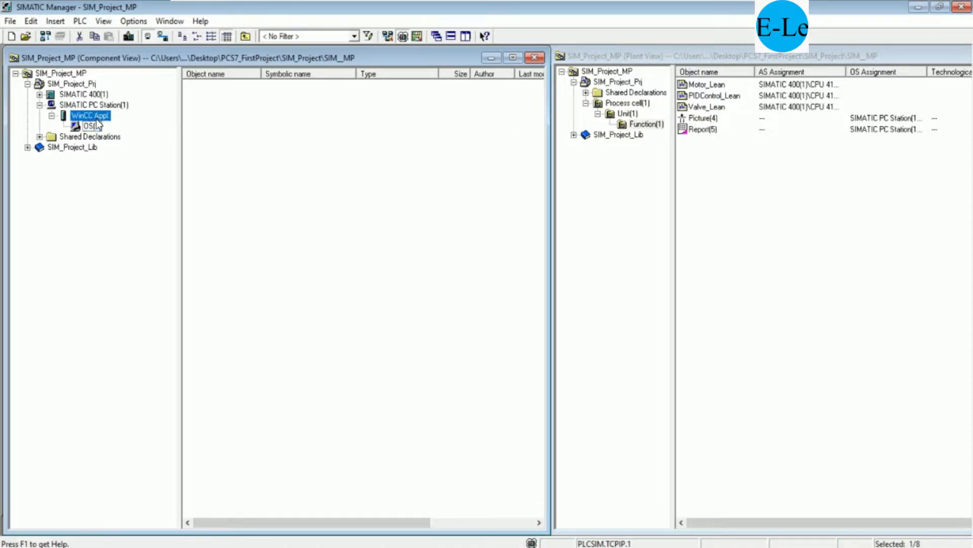
right_click(99, 123)
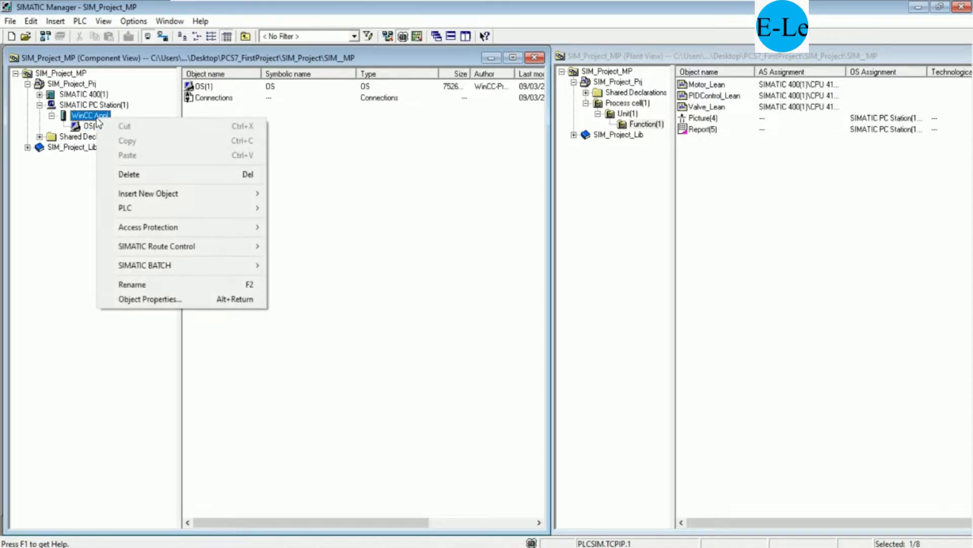
click(97, 107)
right_click(98, 108)
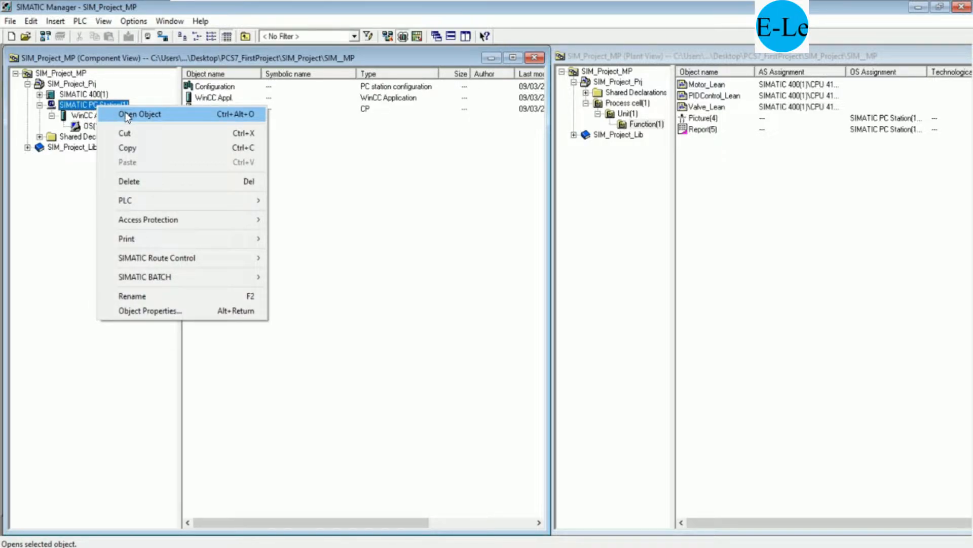
click(89, 127)
right_click(89, 127)
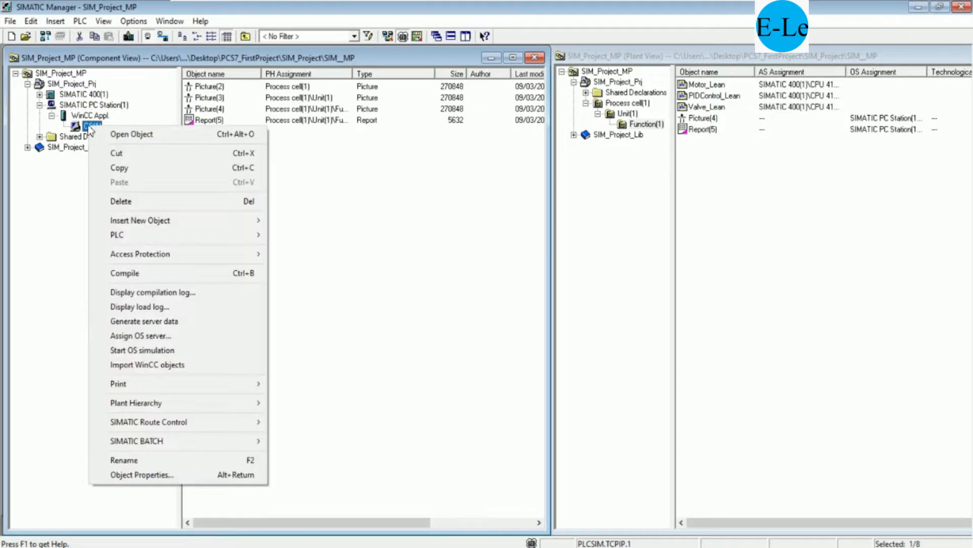
click(87, 178)
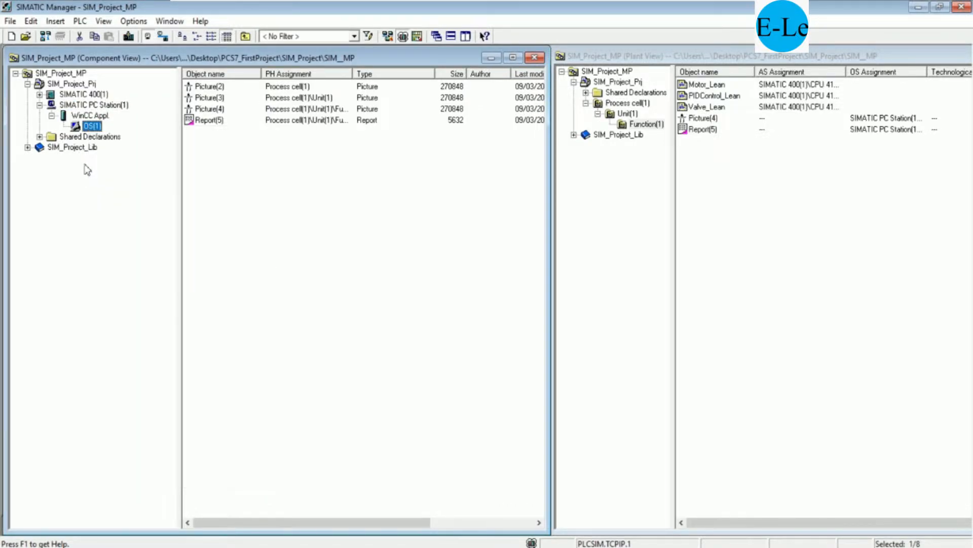
right_click(91, 130)
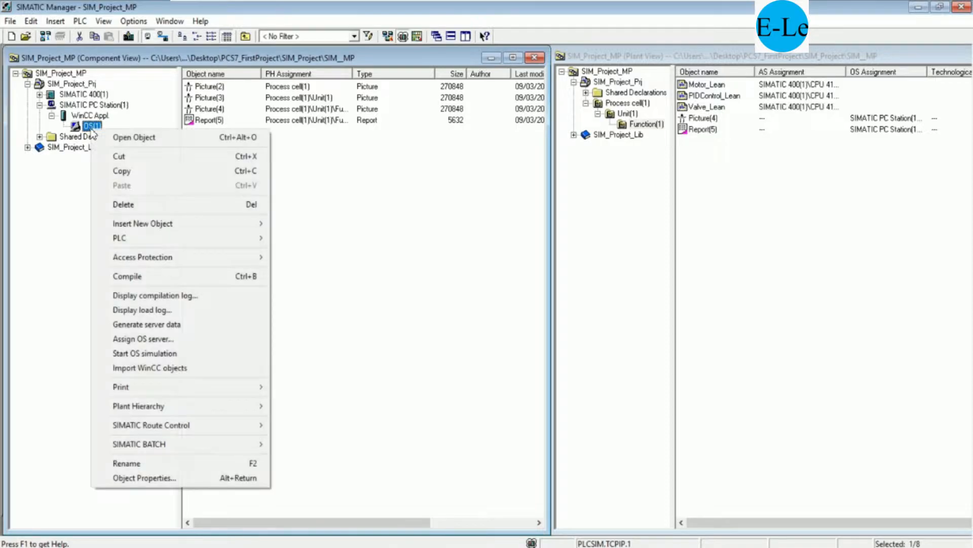
click(127, 276)
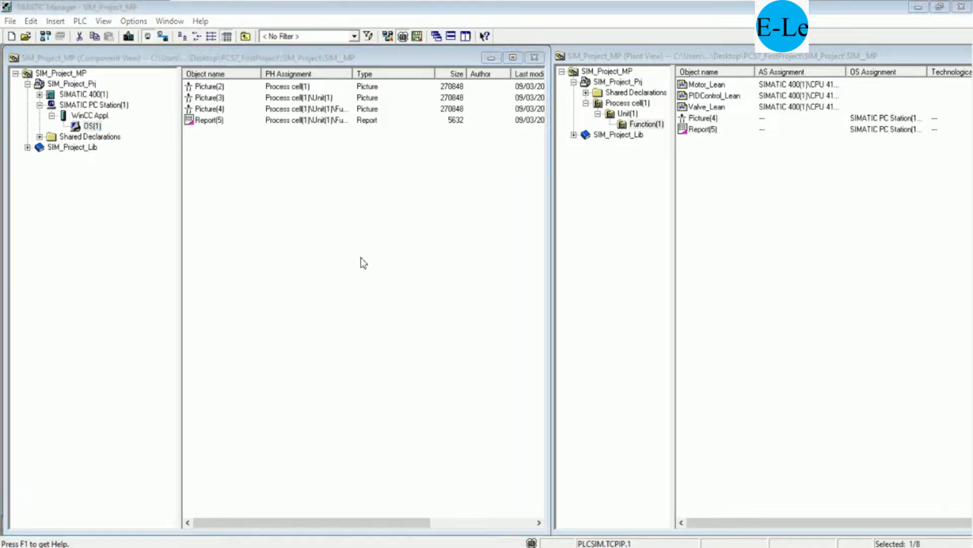
click(408, 431)
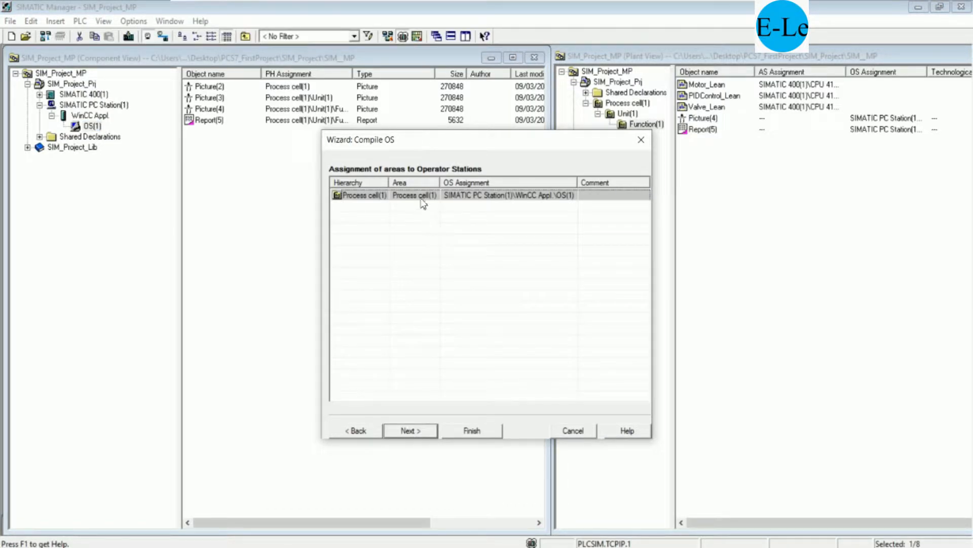
click(419, 428)
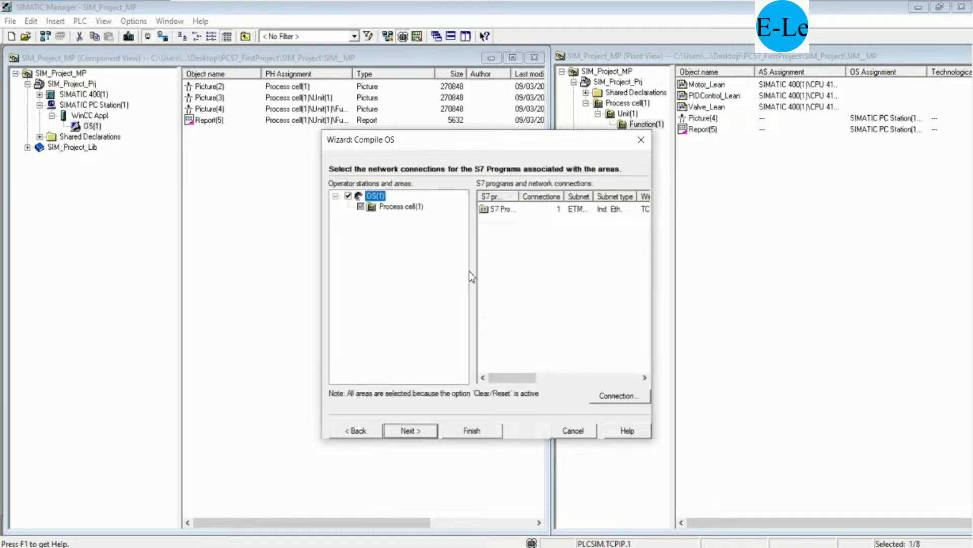
click(485, 210)
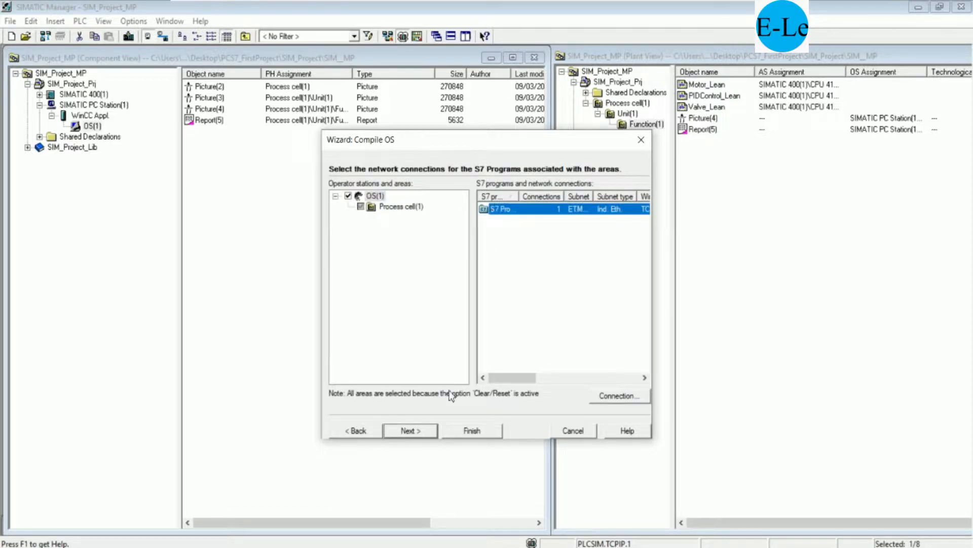
click(423, 434)
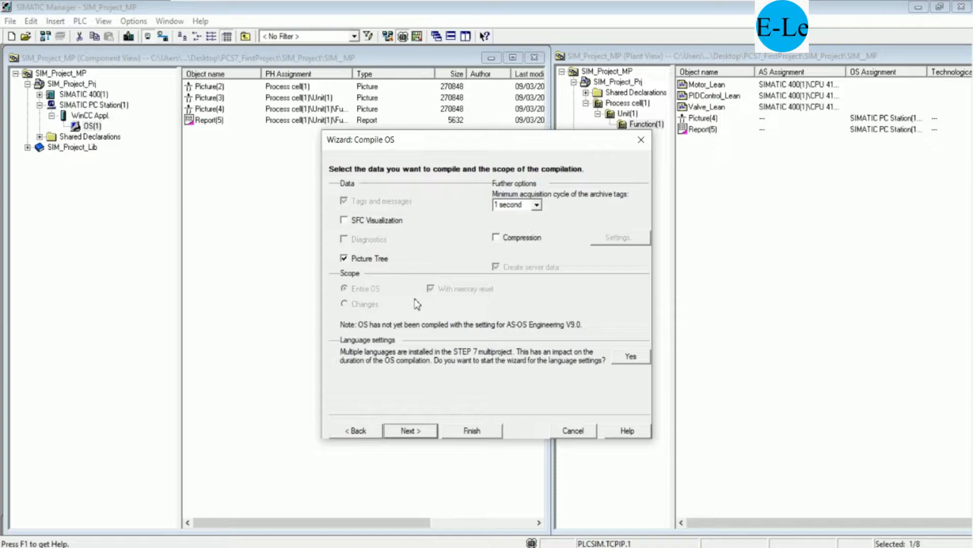
click(414, 431)
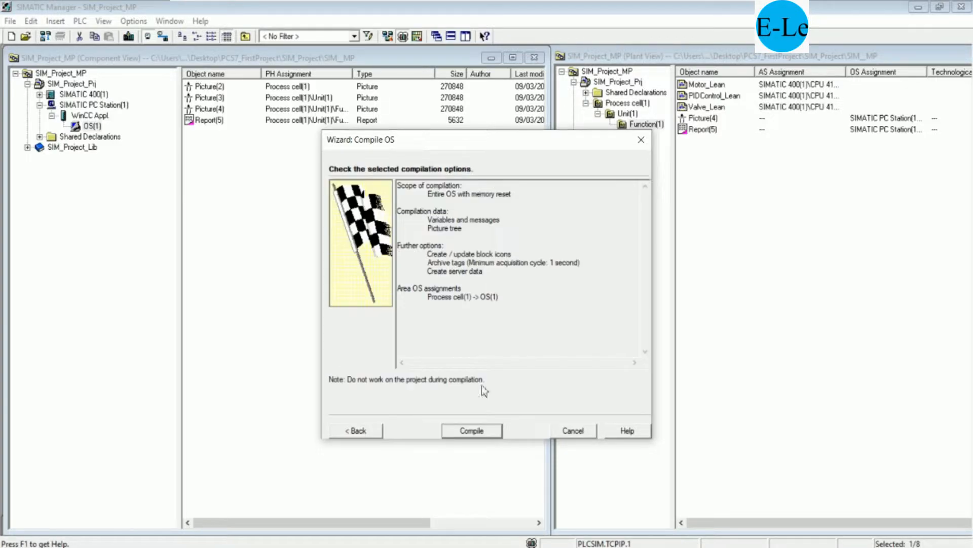
click(372, 432)
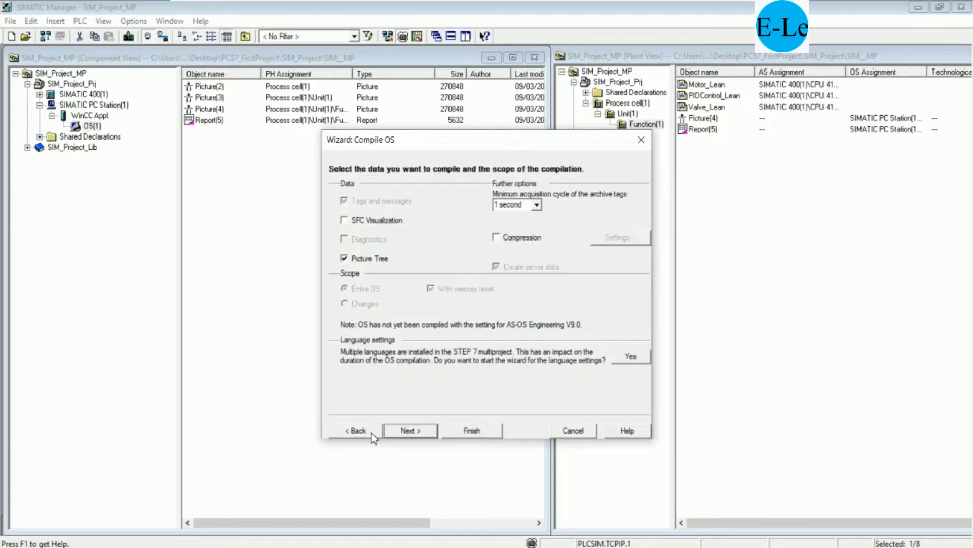
click(369, 434)
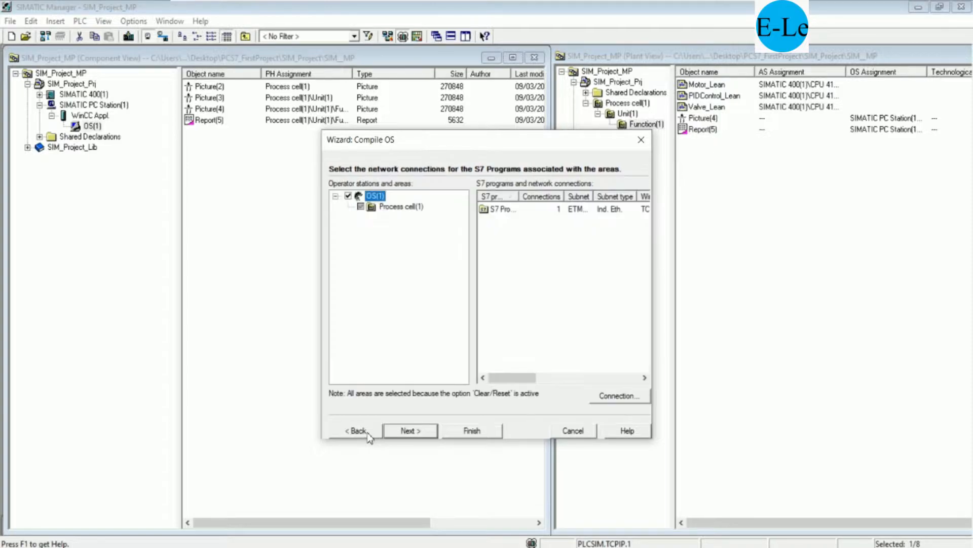
click(499, 209)
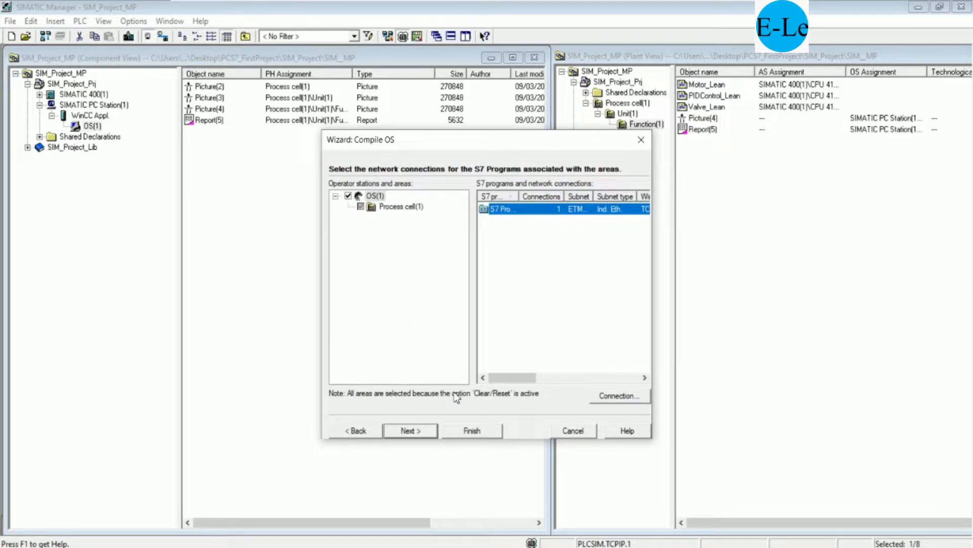
click(415, 431)
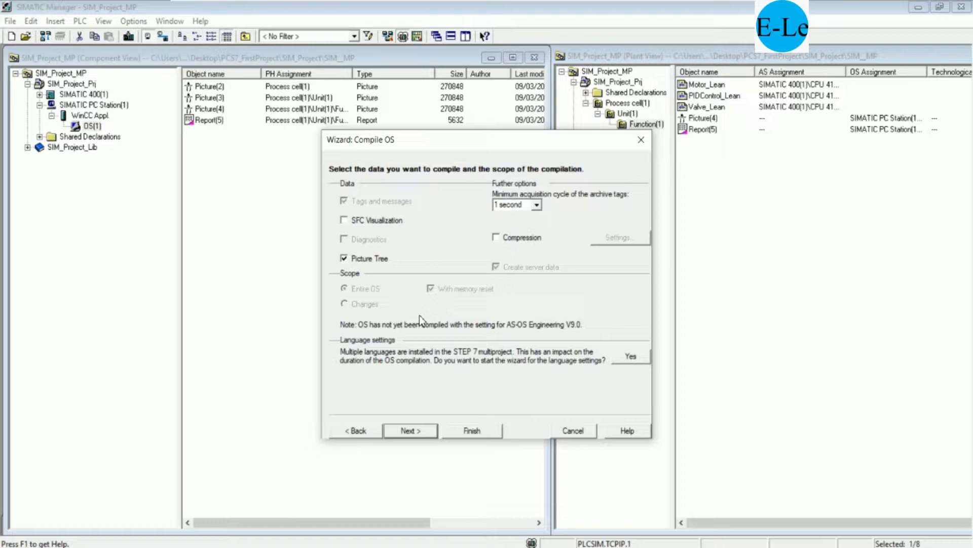
click(358, 432)
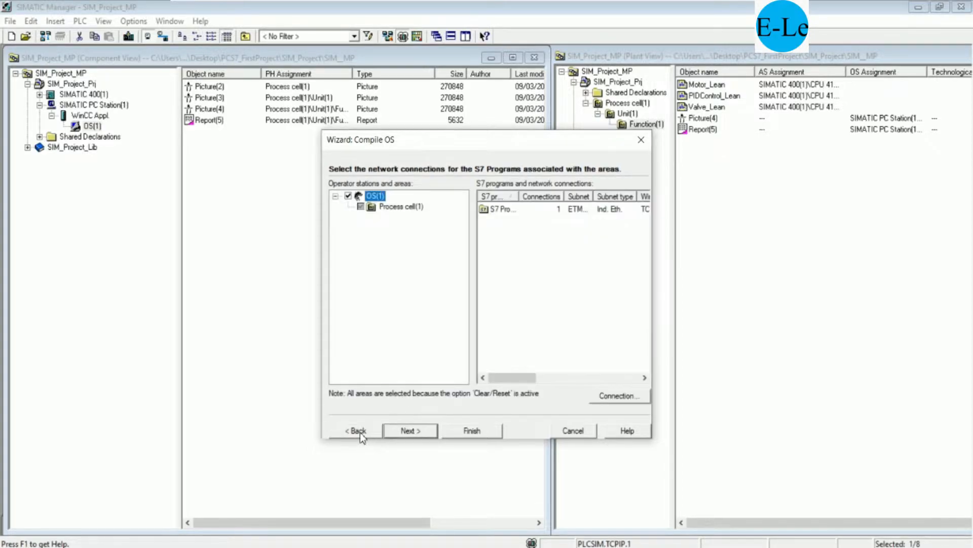
click(563, 432)
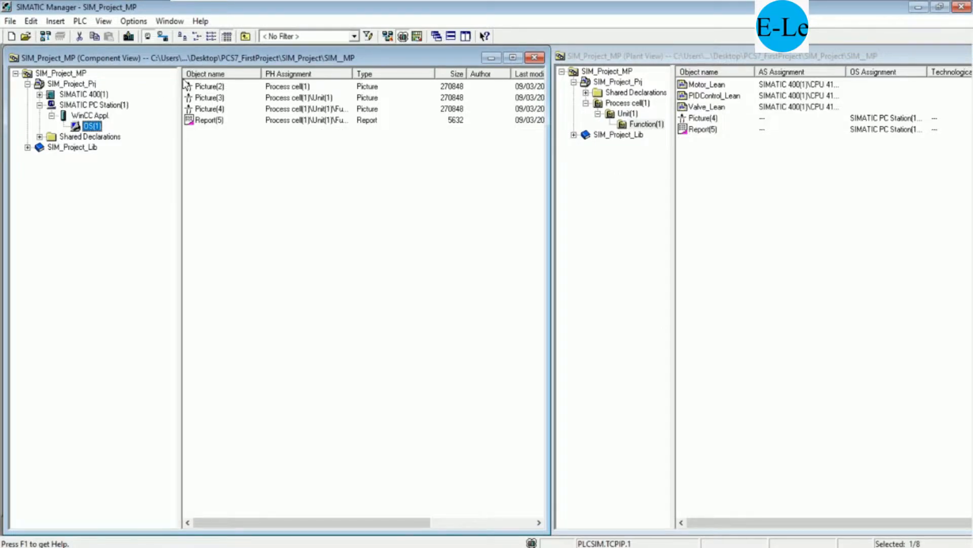
- In NetPro, insert an S7 connection from the PC station's WinCC Appl. to CPU 416-5 H PN/DP over the IE General interface
click(391, 41)
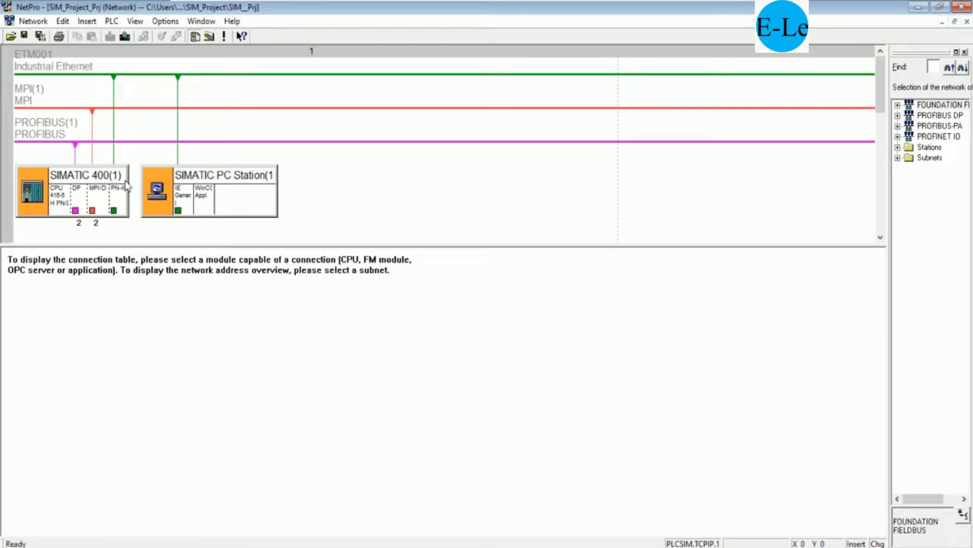
drag(200, 175, 229, 181)
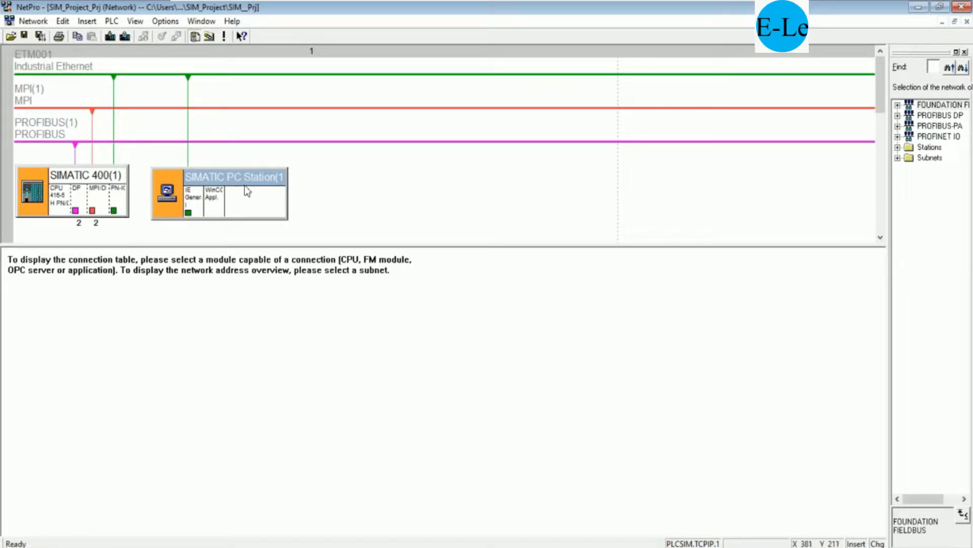
click(216, 205)
right_click(215, 205)
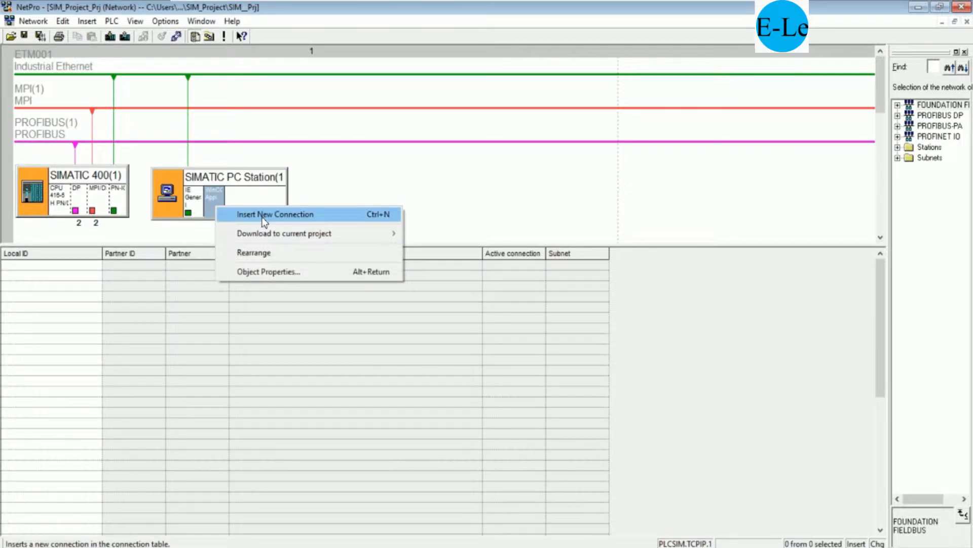
click(263, 215)
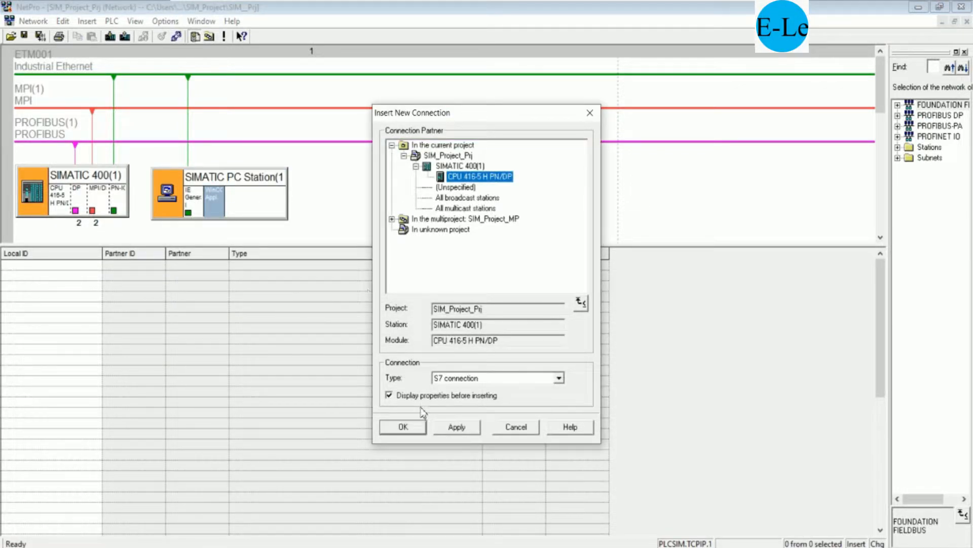
click(403, 426)
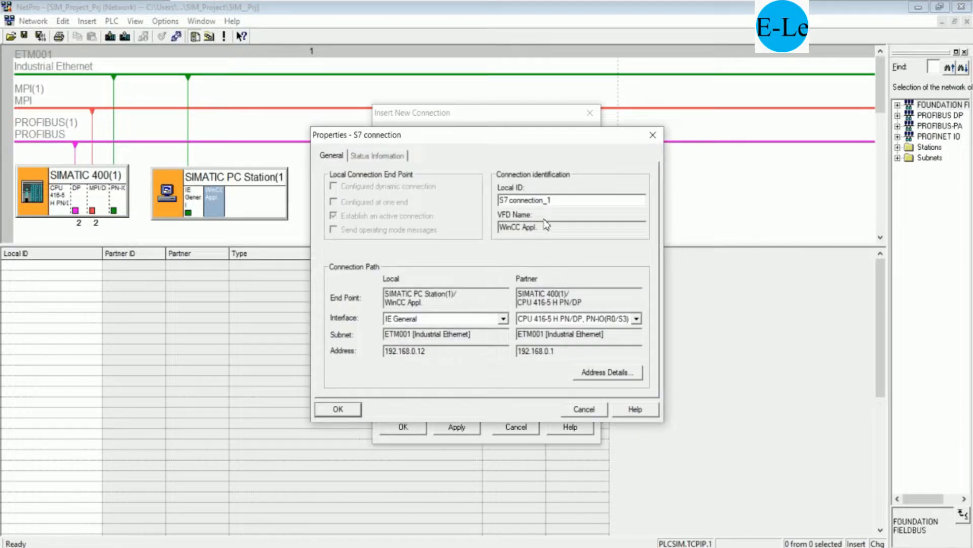
click(347, 411)
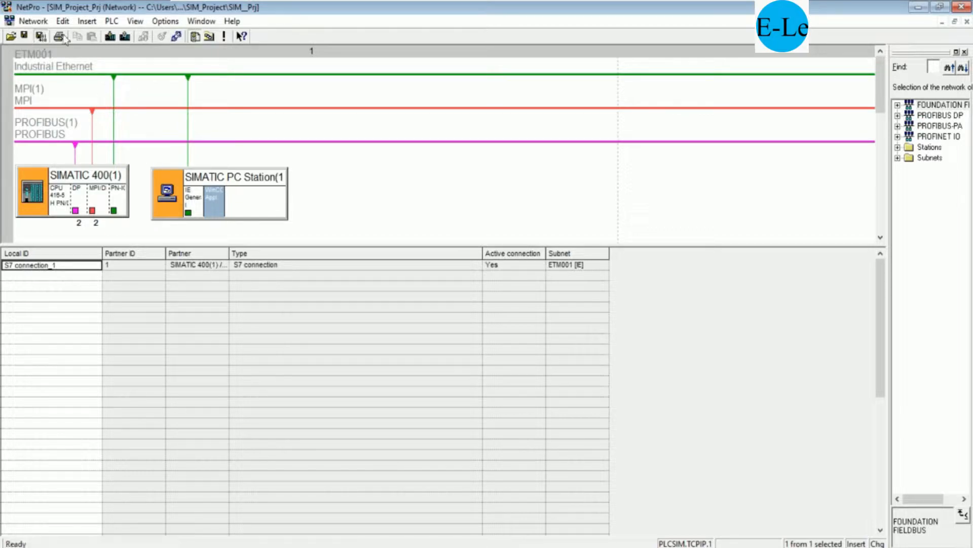
- Save and compile the network configuration with Compile and check everything, close the consistency check output and exit NetPro
key(ctrl+s)
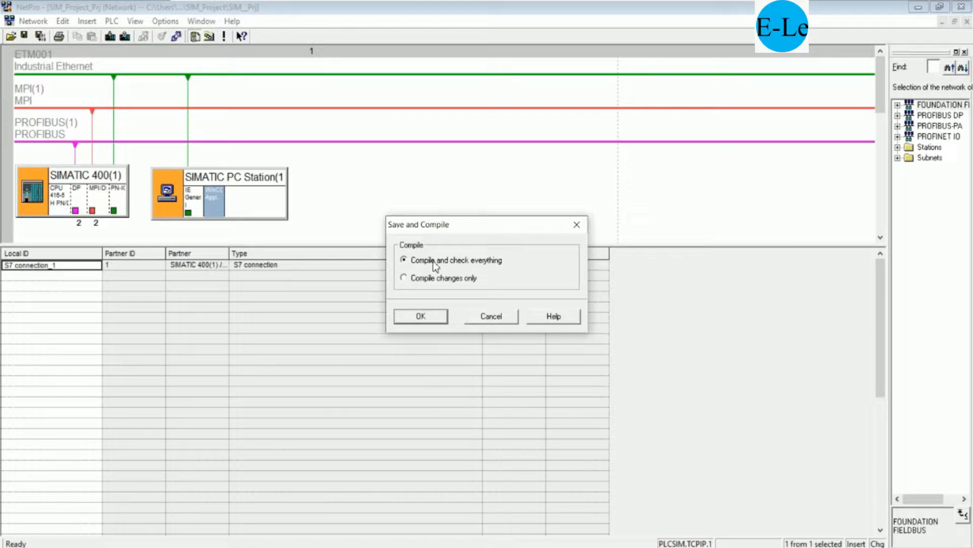
click(422, 316)
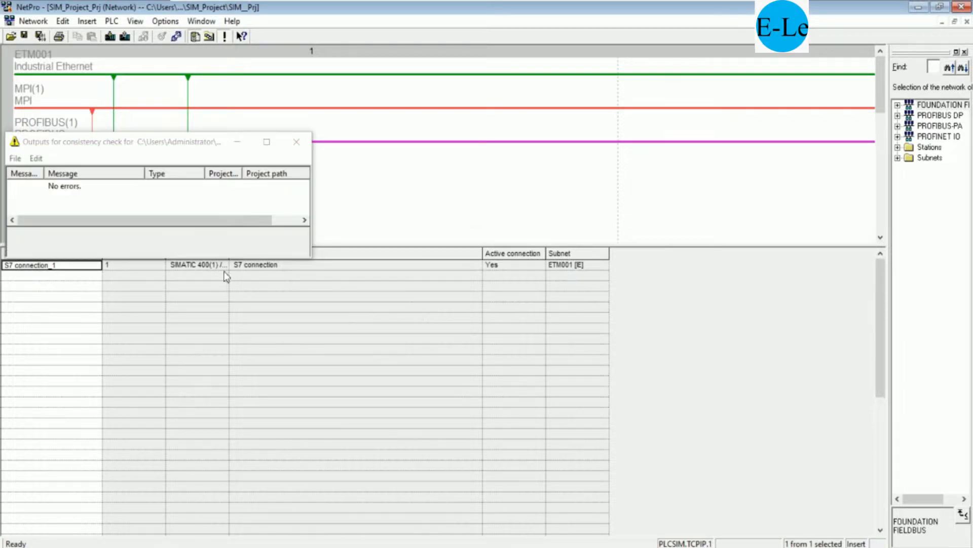
click(296, 141)
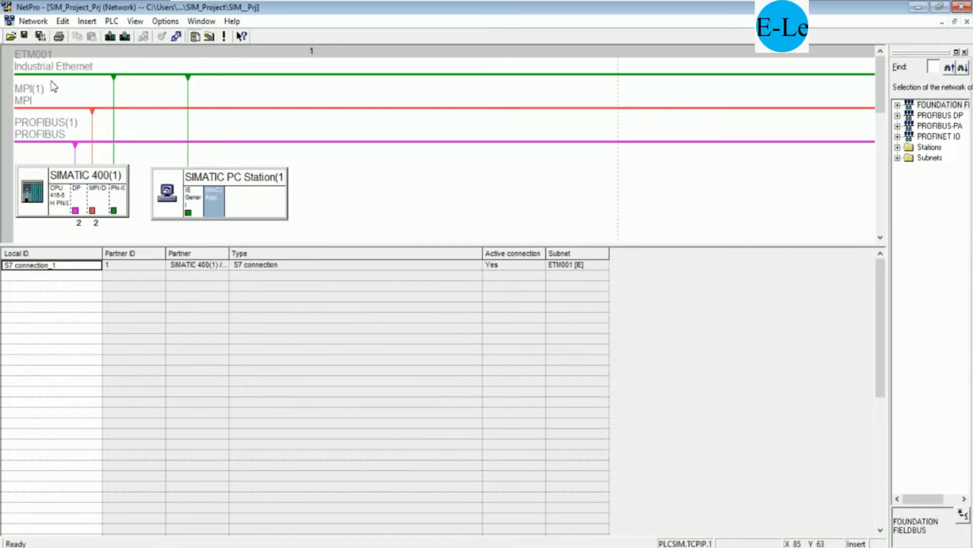
click(26, 39)
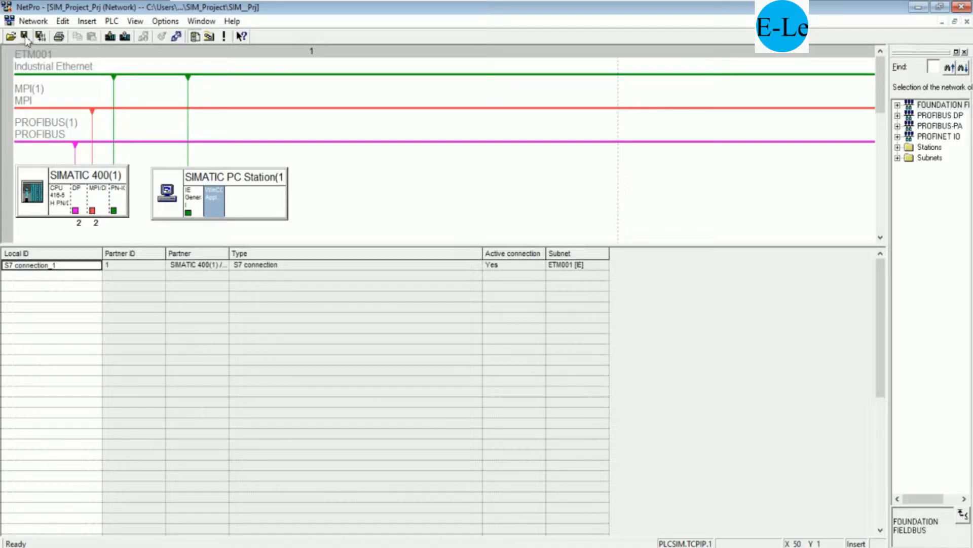
click(962, 7)
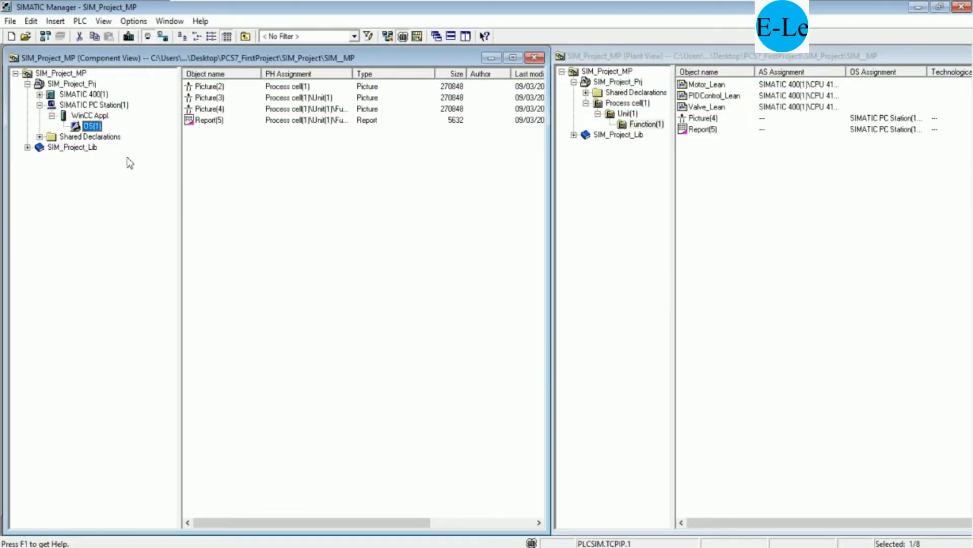
- Start the Compile OS wizard for OS(1) and go through area assignment, network connections and compilation scope to the options summary
right_click(97, 127)
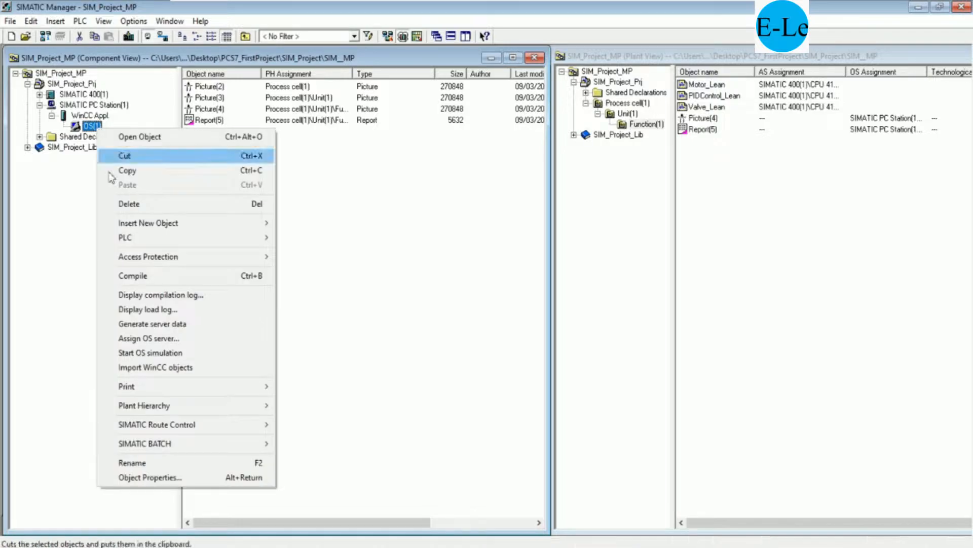
click(145, 275)
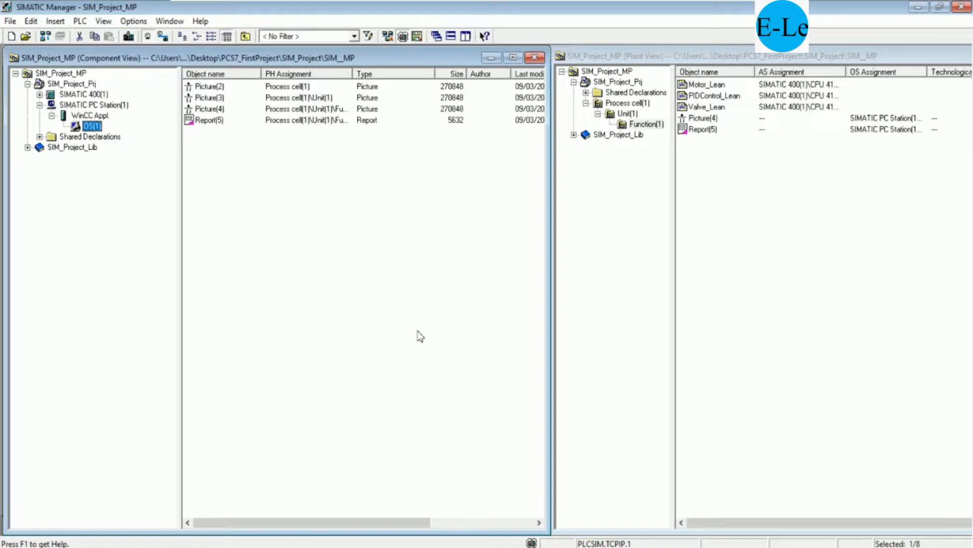
click(424, 428)
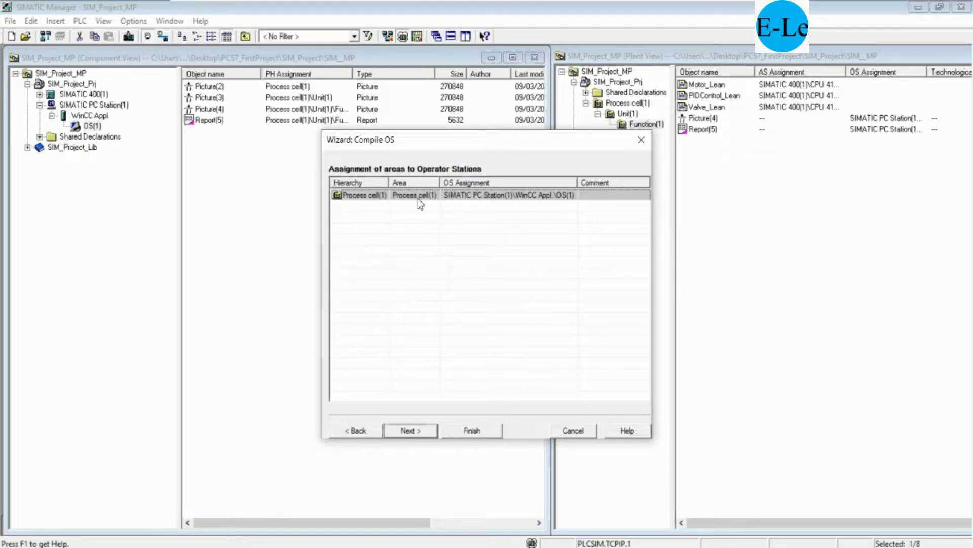
click(413, 430)
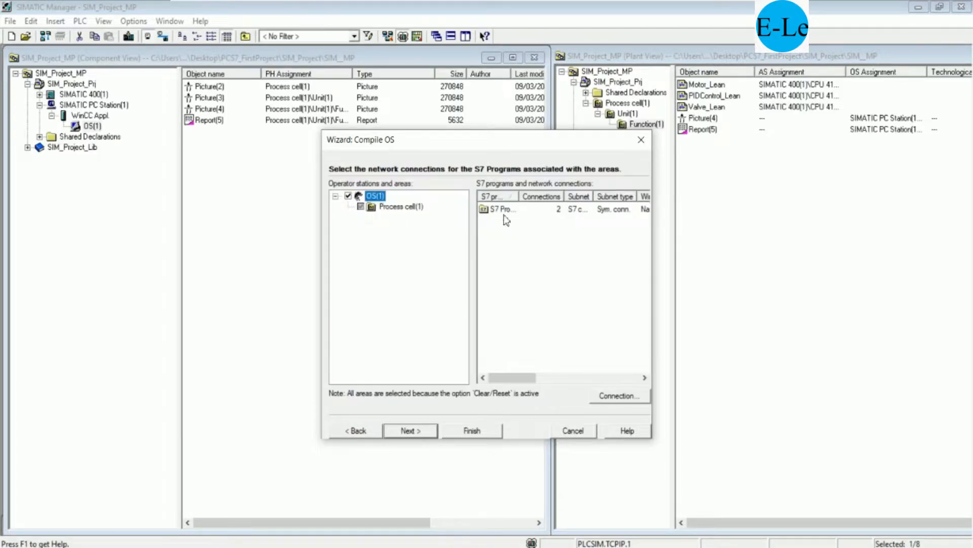
double_click(519, 197)
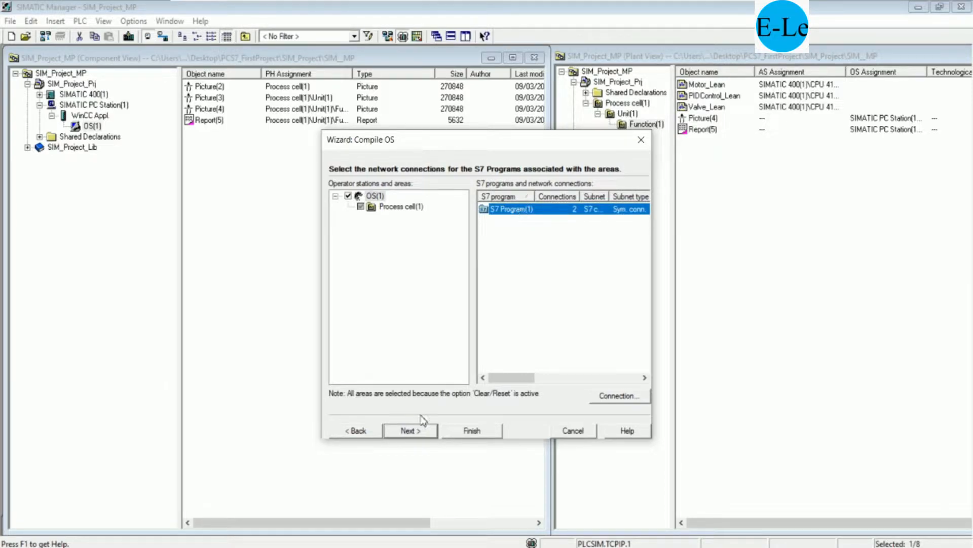
click(412, 432)
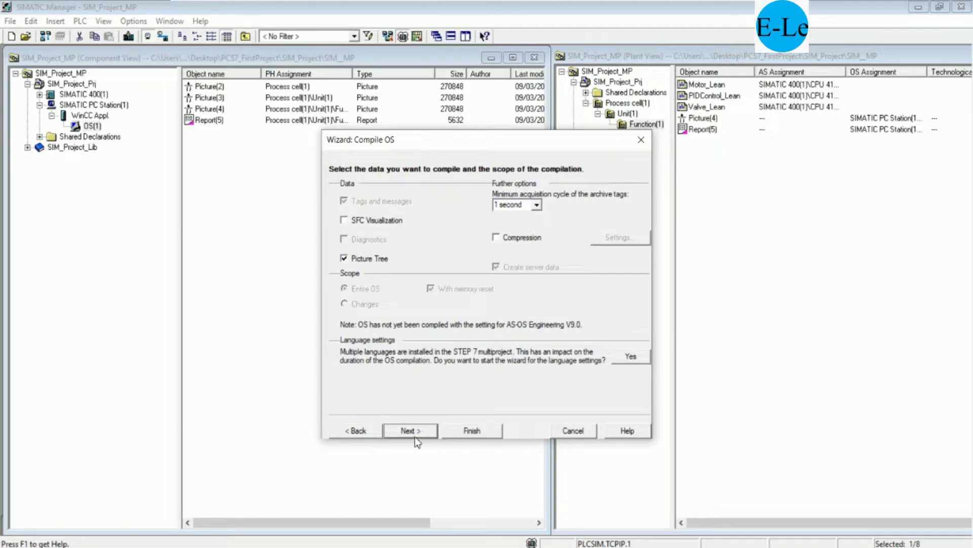
click(412, 431)
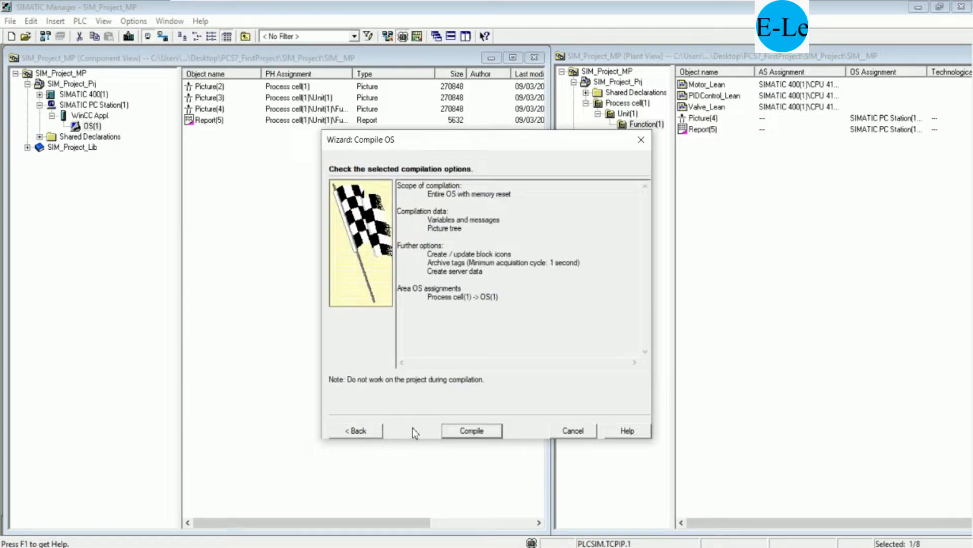
- Return to the wizard's network connection selection and assign the Industrial Ethernet TCP/IP connection to S7 Program(1)
click(364, 431)
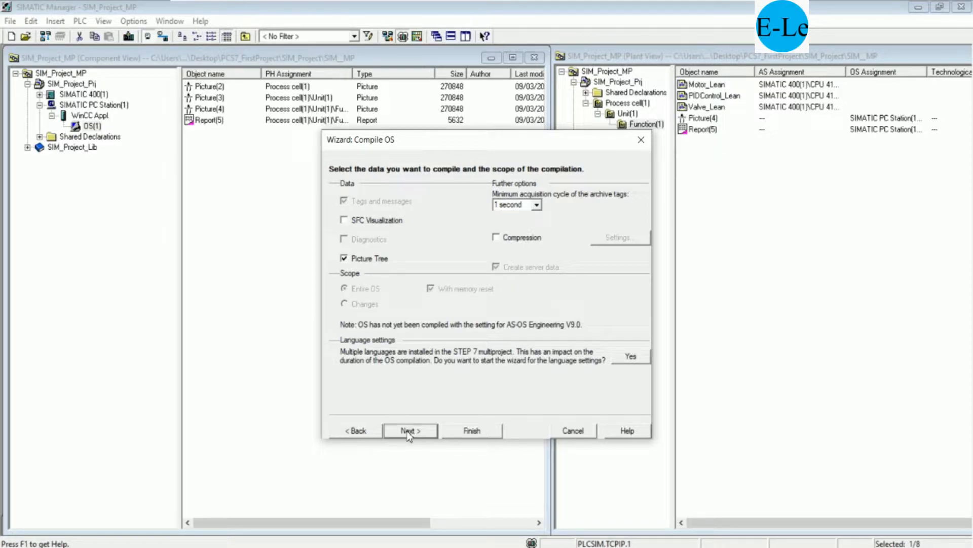
click(369, 433)
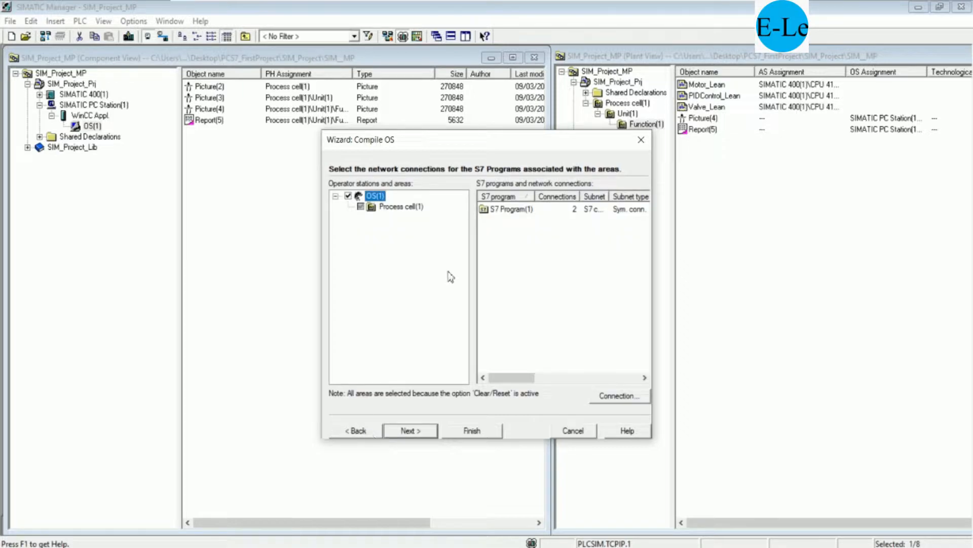
click(512, 209)
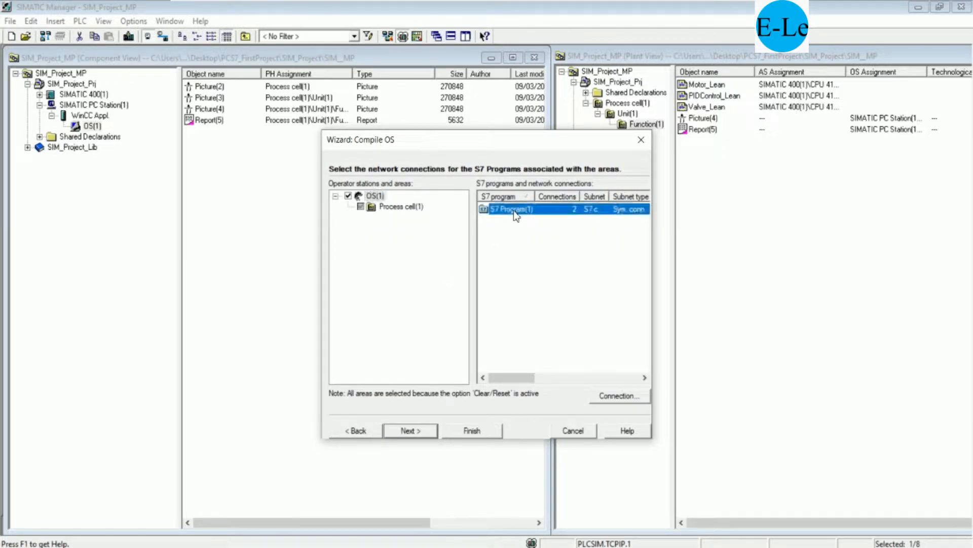
click(615, 397)
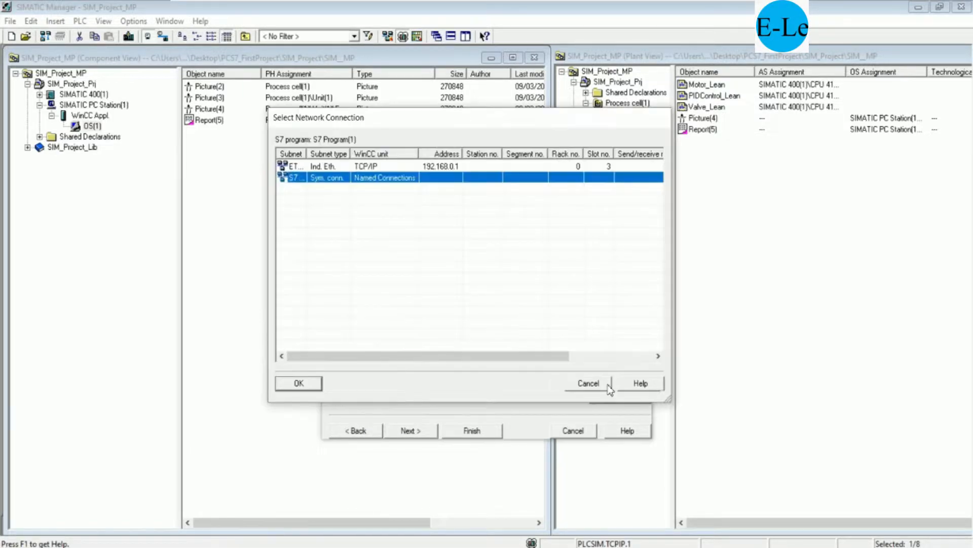
click(381, 166)
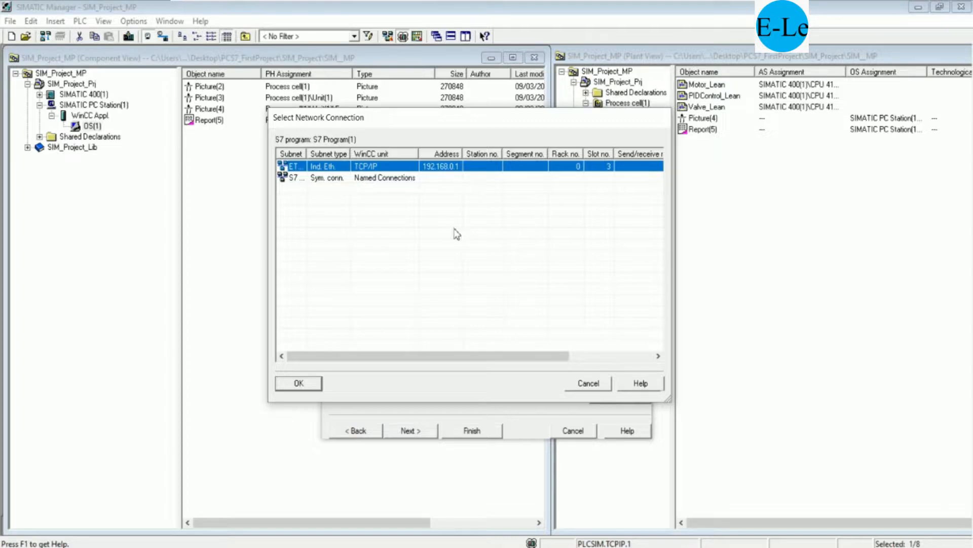
click(298, 383)
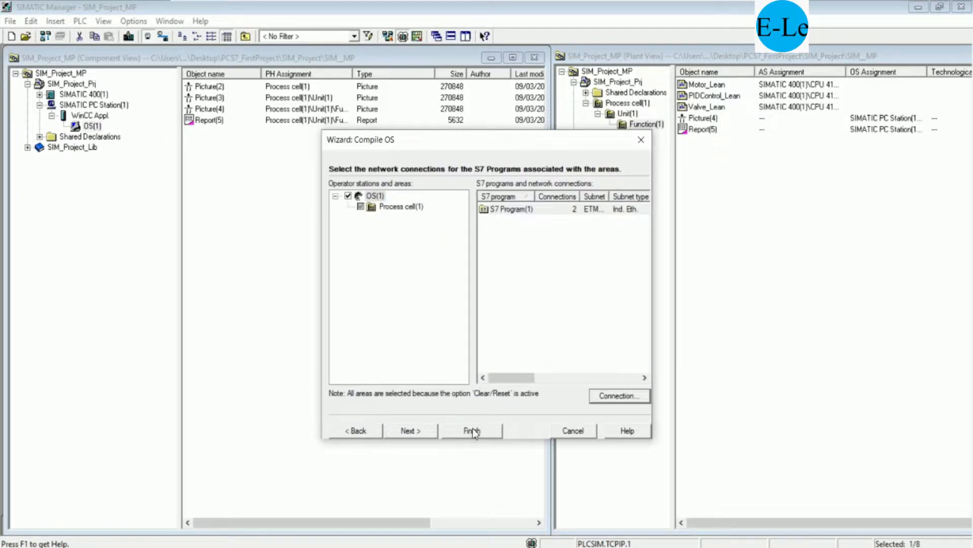
- Keep the offered data and scope options and compile the entire OS with memory reset
click(410, 429)
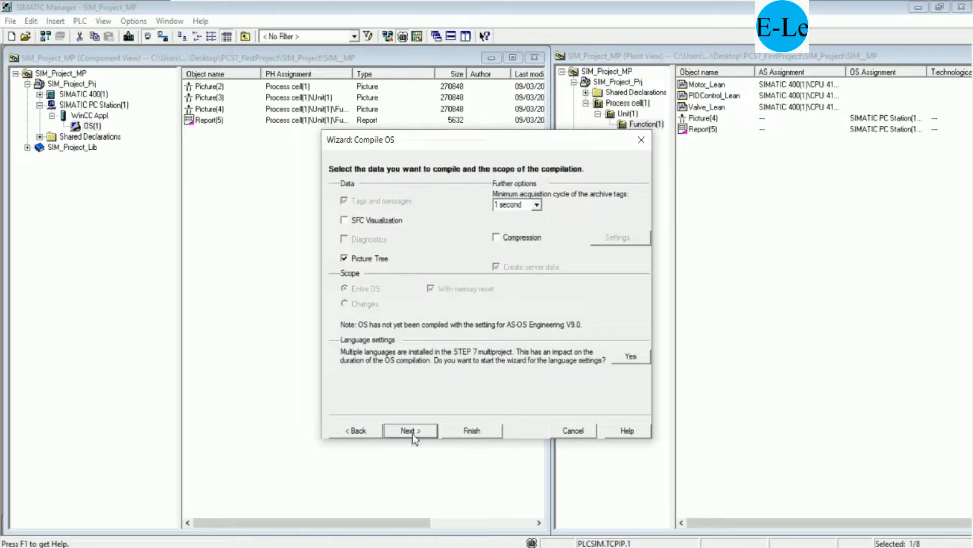
click(411, 431)
click(473, 432)
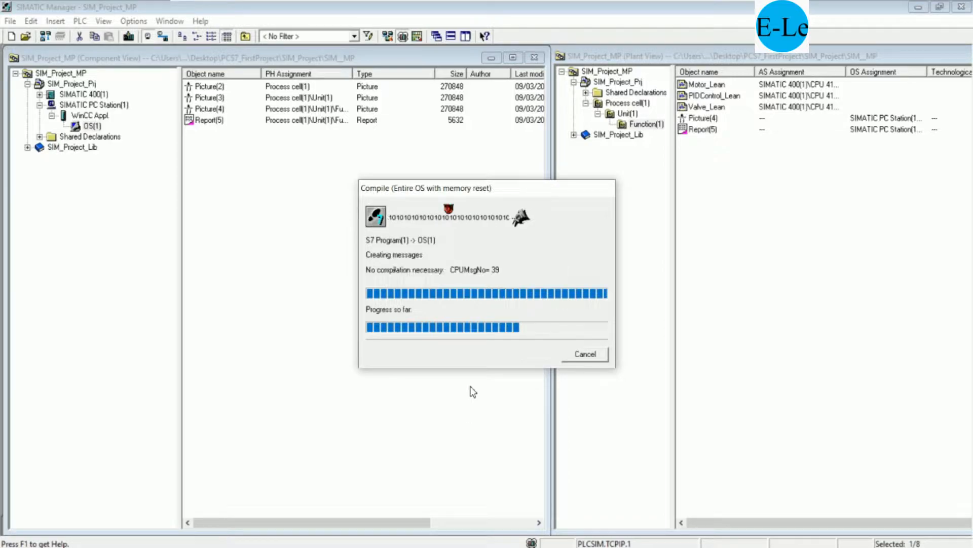
- Check the computer's CPU performance in Task Manager during the compilation, close it, and decline to display the compilation log
right_click(446, 546)
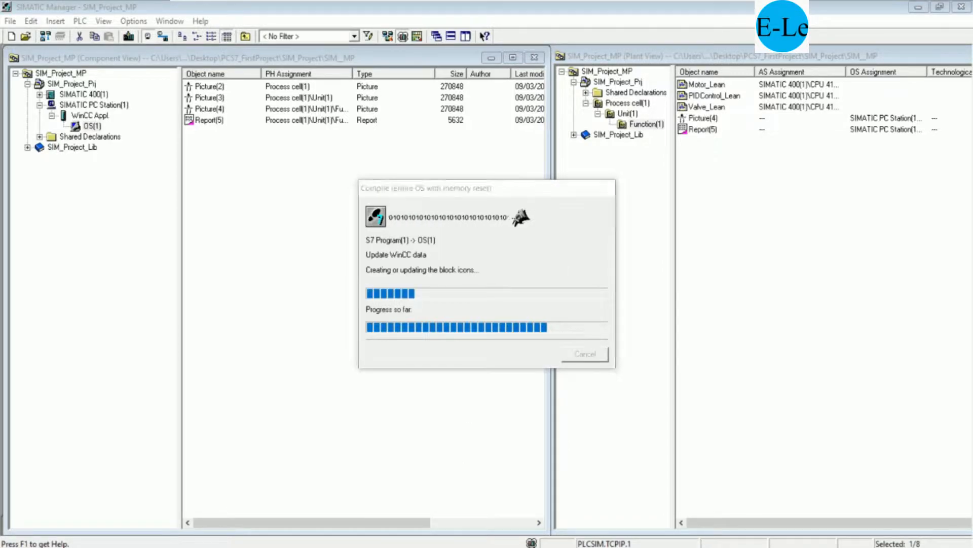
click(486, 499)
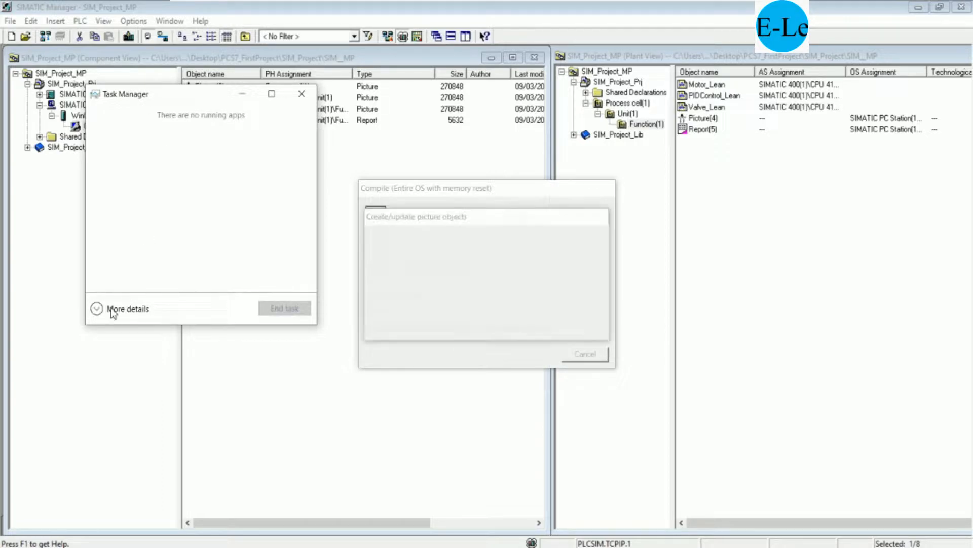
click(114, 309)
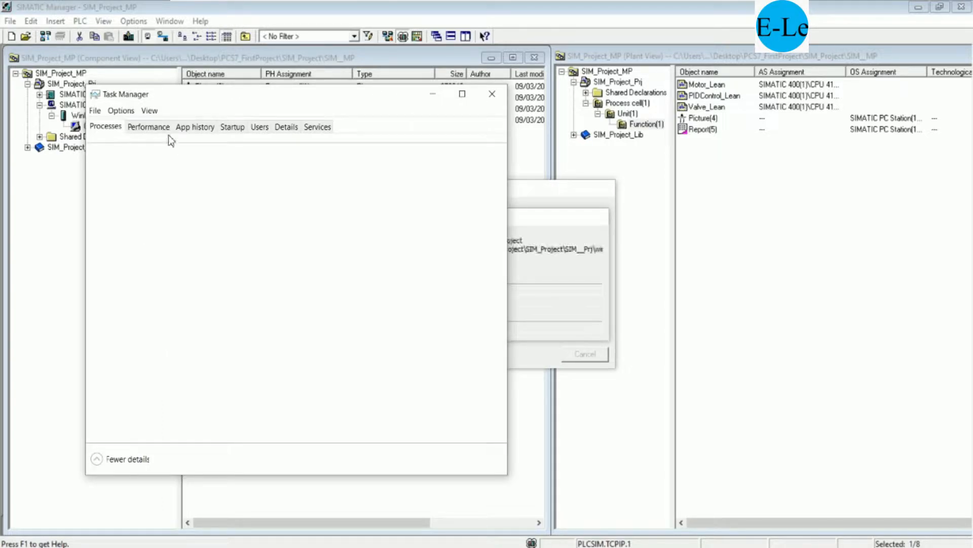
click(153, 127)
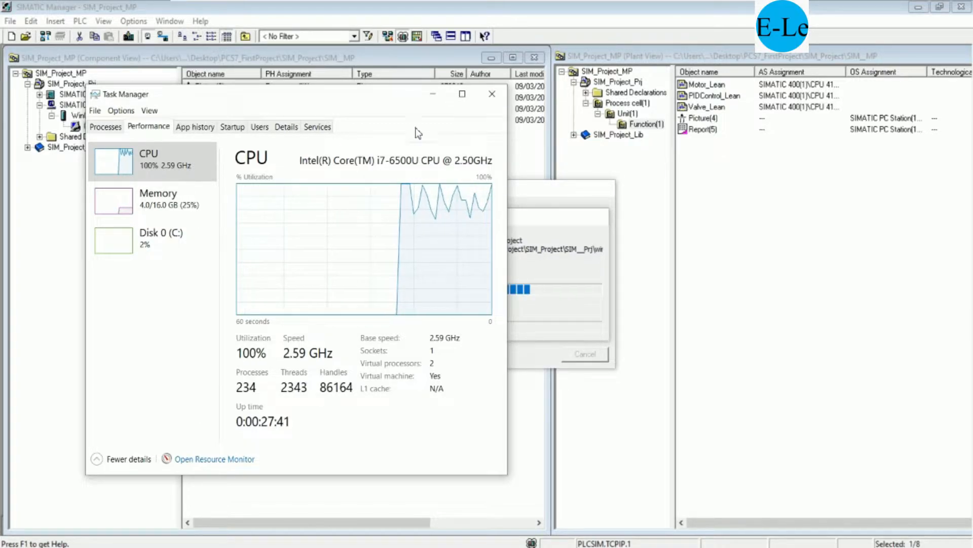
drag(382, 100, 261, 143)
click(370, 141)
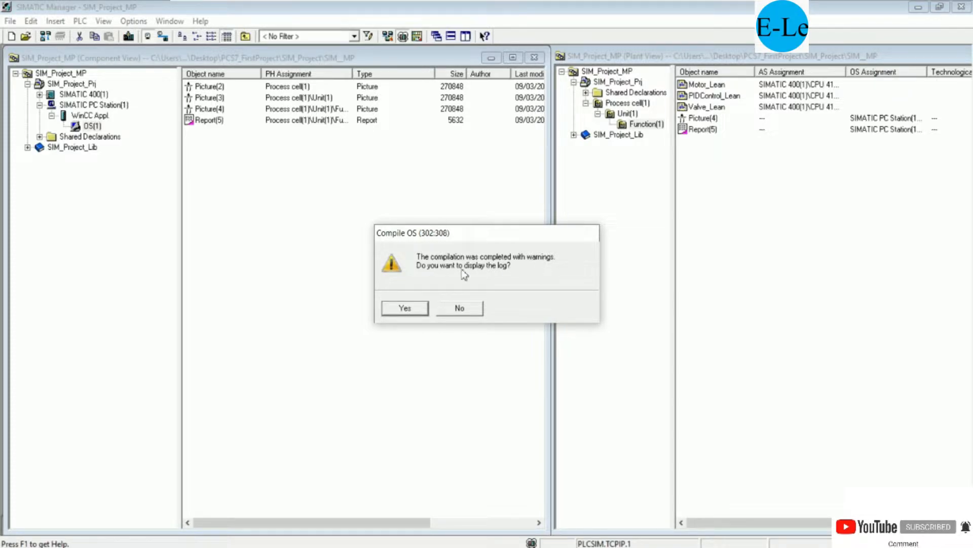
click(456, 307)
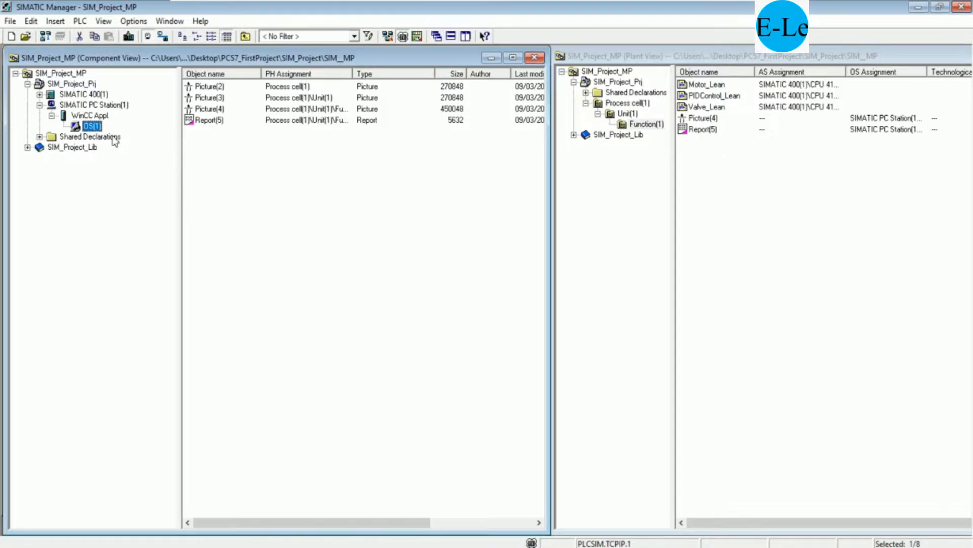
- Open the SIMATIC PC Station(1) configuration in HW Config to view it, and minimise it to return to SIMATIC Manager
click(100, 107)
right_click(102, 107)
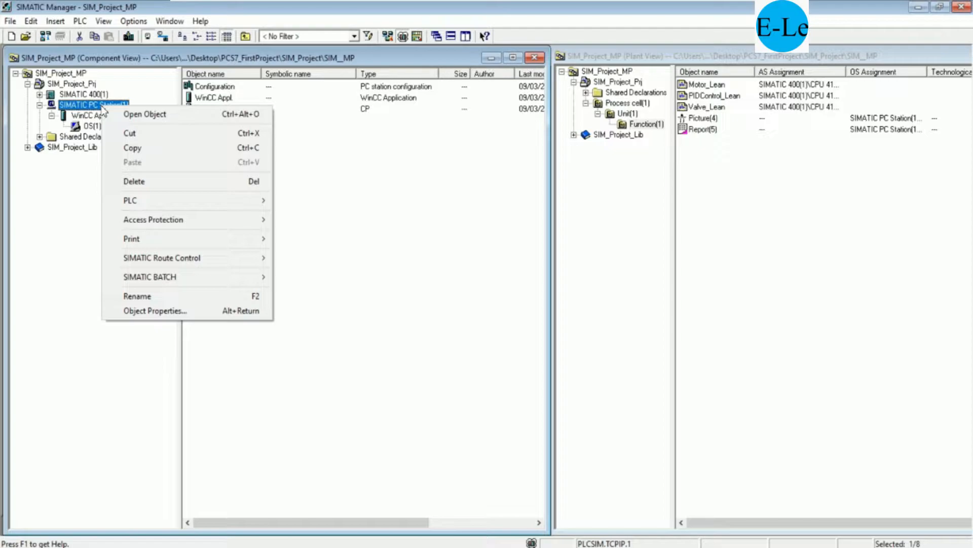
click(143, 116)
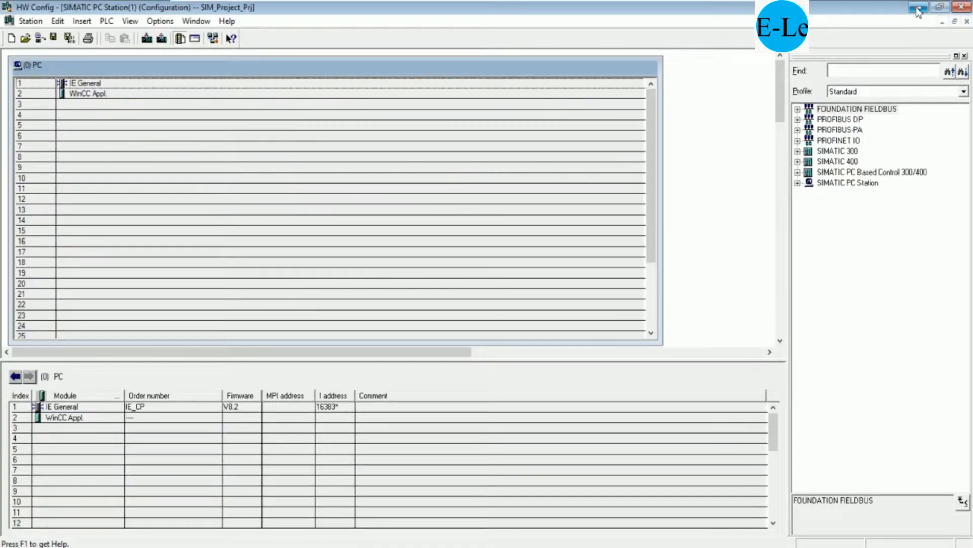
click(918, 9)
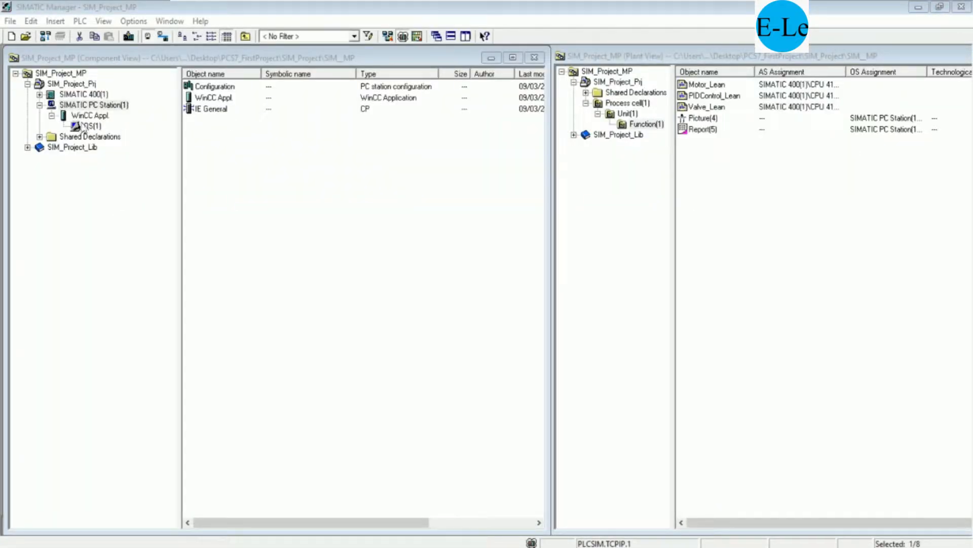
- Open OS(1) under the PC station's WinCC Appl. in WinCC Explorer
click(91, 126)
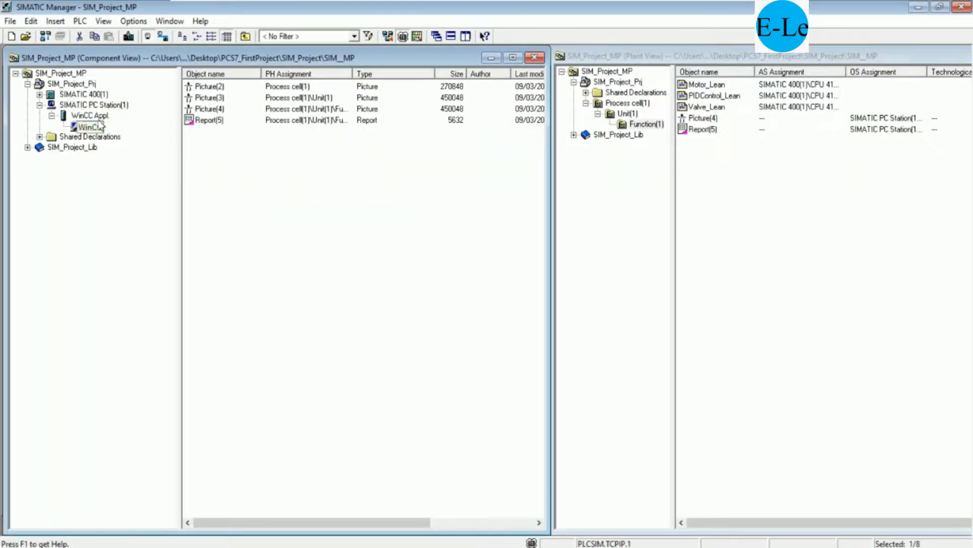
click(99, 118)
right_click(98, 120)
click(92, 127)
right_click(92, 128)
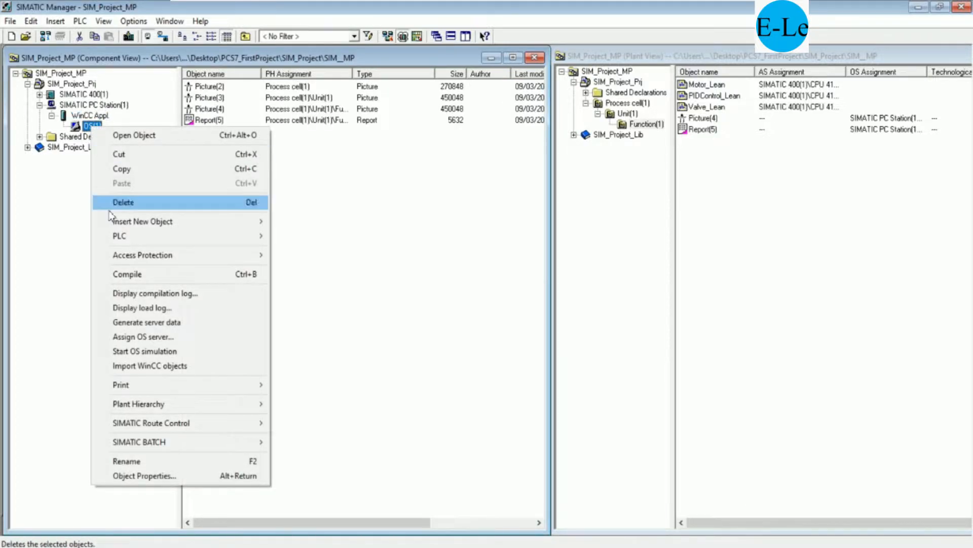
mouse_move(115, 237)
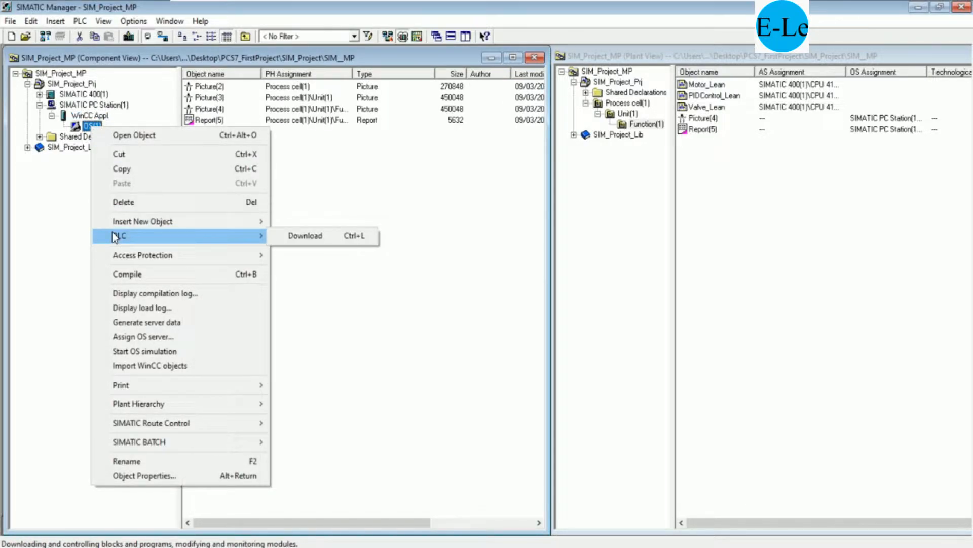
click(144, 137)
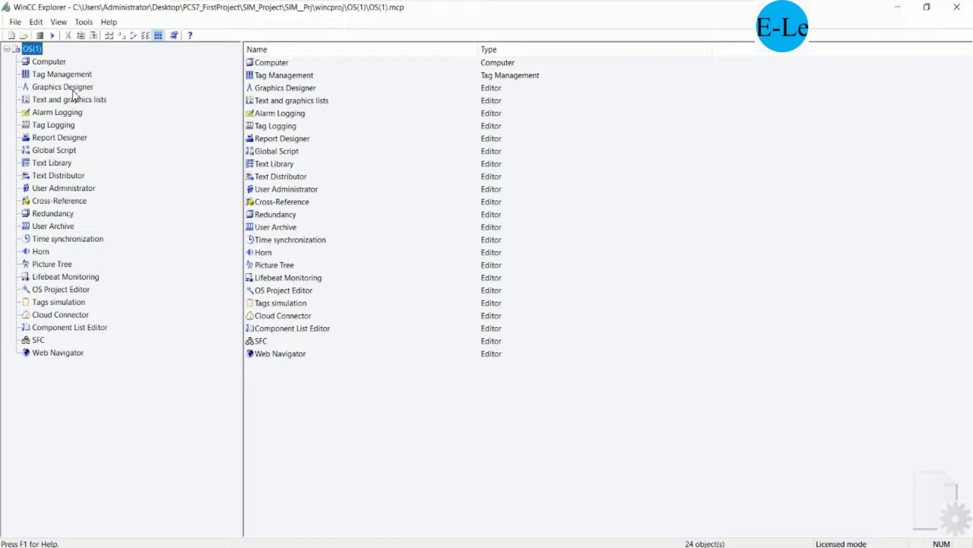
- Open the properties of the project computer PCS7 and go through its startup and parameter settings to the graphics runtime settings
right_click(57, 64)
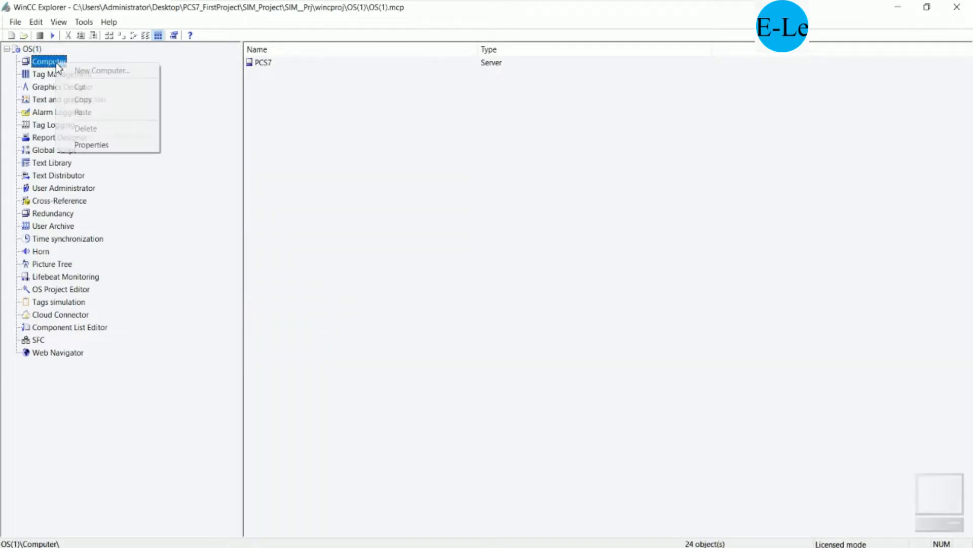
click(94, 144)
click(568, 312)
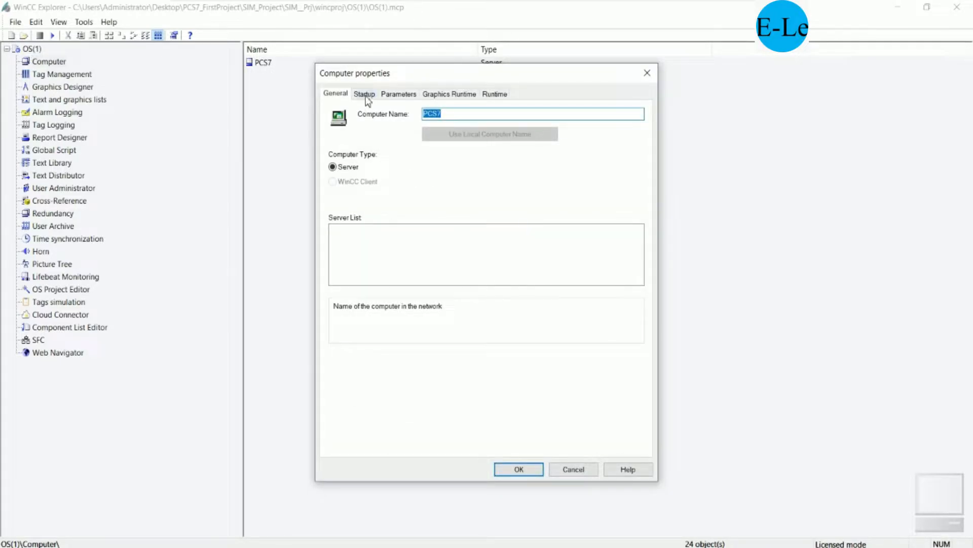
click(364, 94)
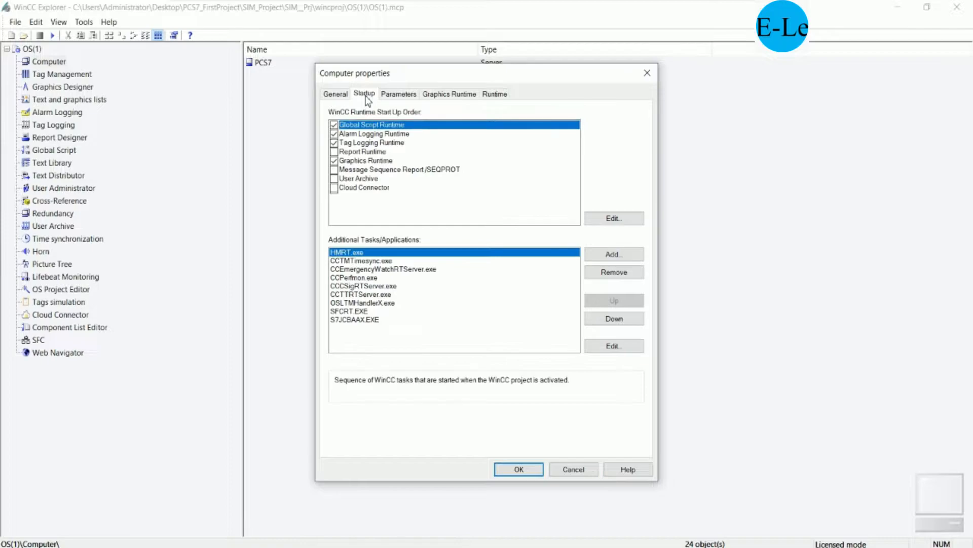
click(398, 94)
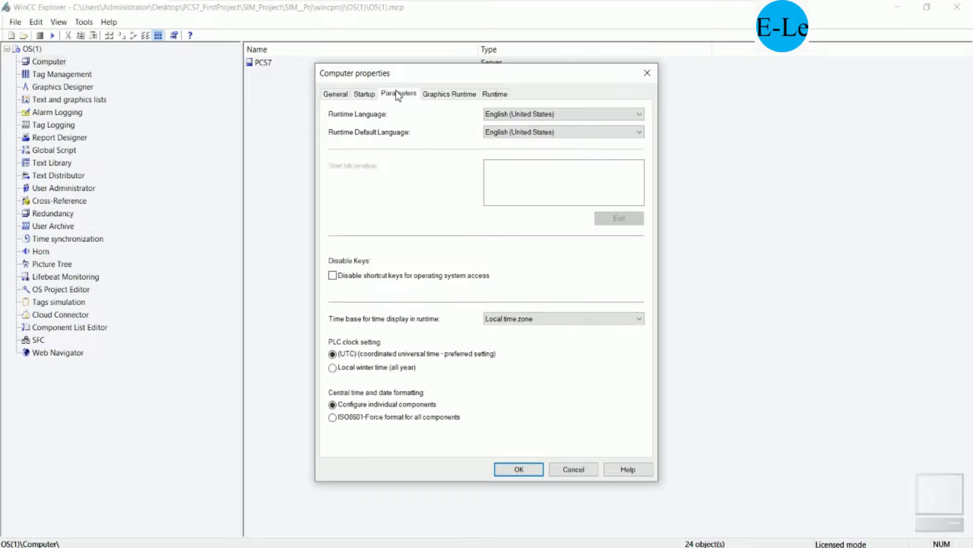
click(464, 95)
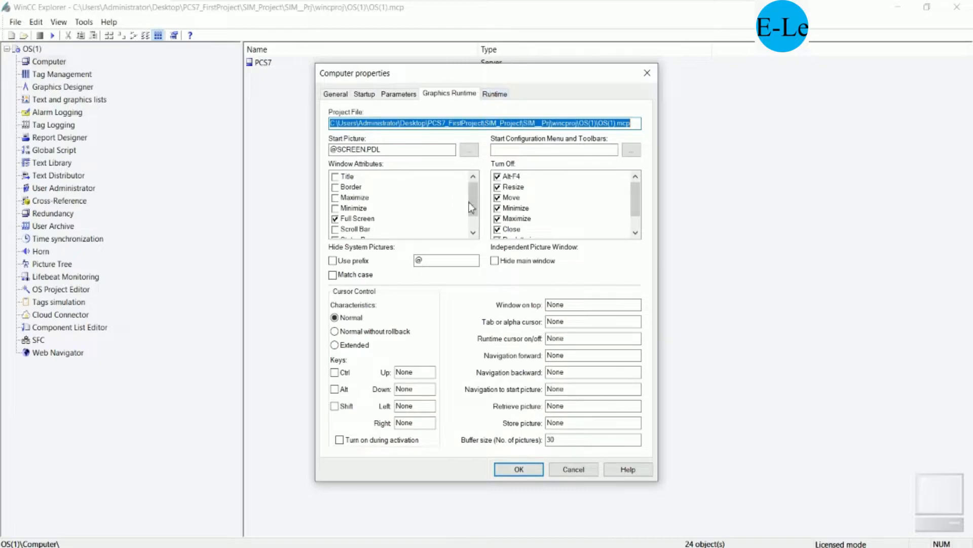
- Enable the graphics runtime window attributes Title, Border, Maximize, Minimize, Scroll Bar, Status Bar and Adapt Picture in place of Full Screen
click(342, 177)
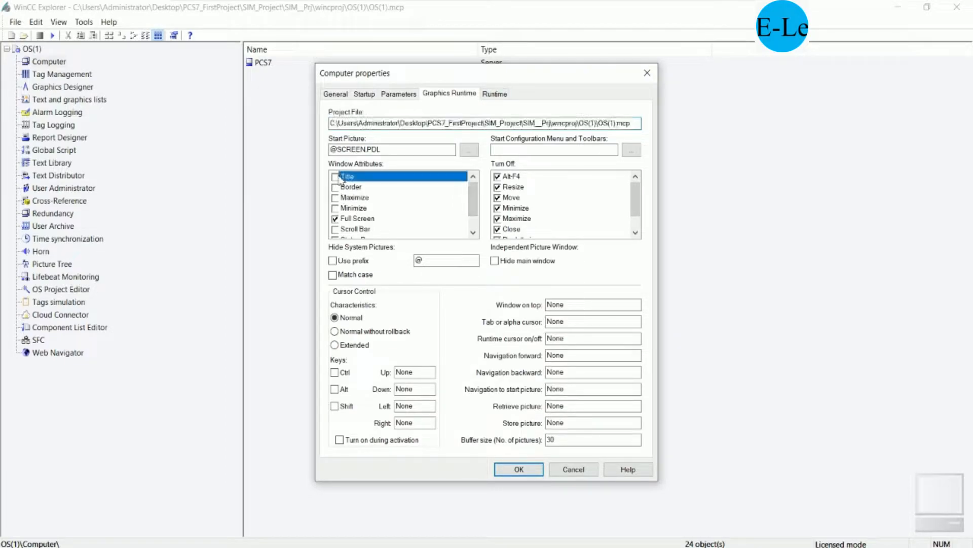
click(335, 176)
click(335, 187)
click(336, 198)
click(336, 208)
click(336, 230)
scroll(356, 230, down, 1)
click(335, 220)
click(335, 230)
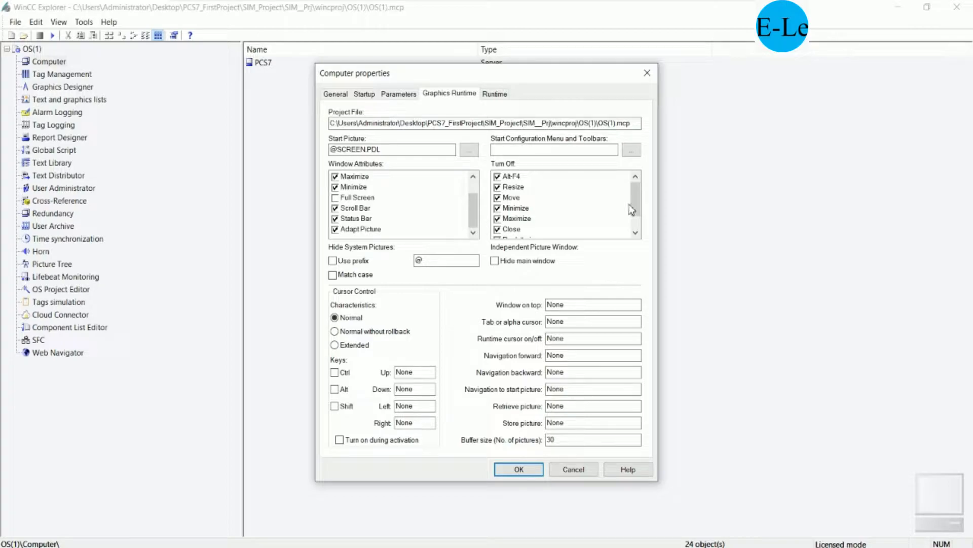
- Clear the graphics runtime Turn Off options, including Alt-F4, Resize, Move, Minimize, Maximize and Close, and accept the computer properties
click(497, 176)
click(498, 187)
click(497, 198)
click(497, 208)
click(497, 218)
click(497, 229)
scroll(498, 228, down, 1)
click(497, 219)
click(497, 229)
drag(636, 215, 636, 195)
click(512, 469)
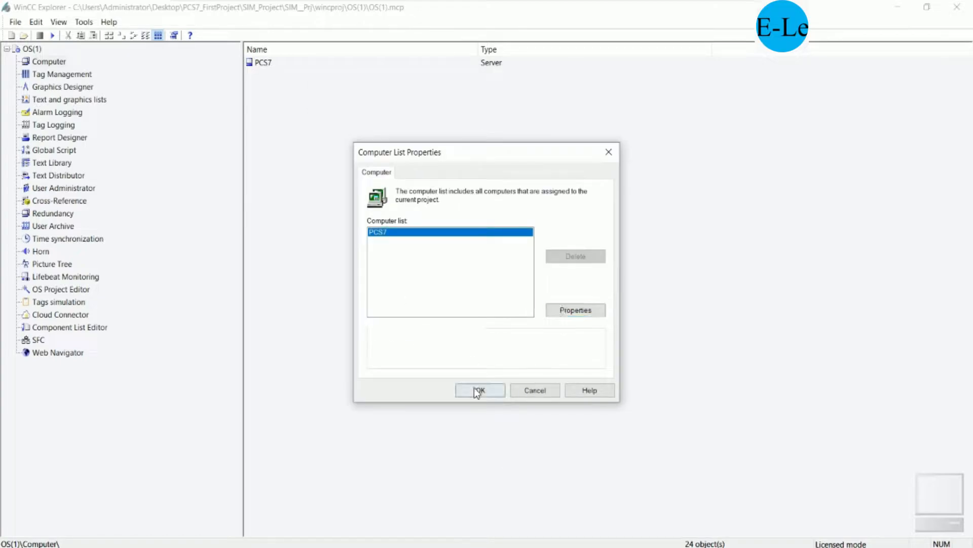
click(478, 390)
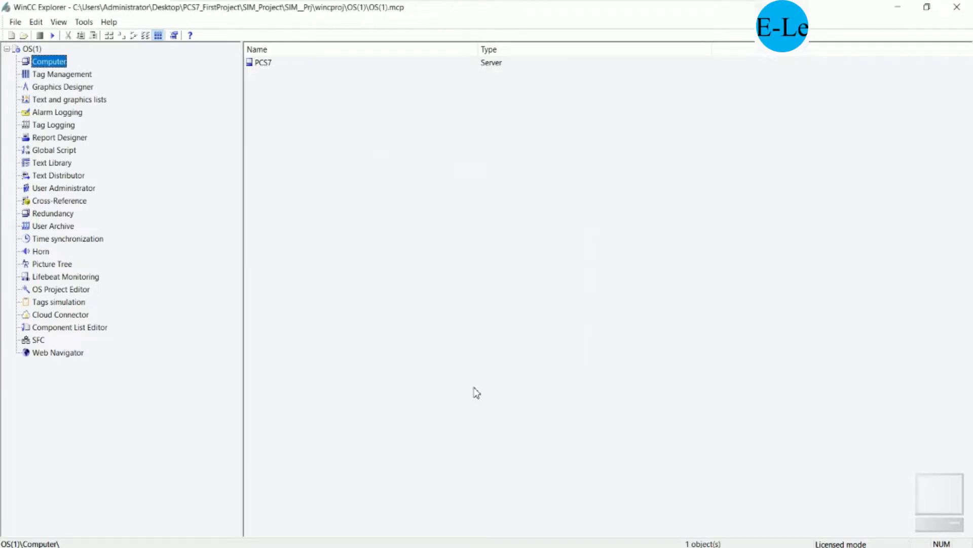
- In Tag Management, set the TCP/IP channel's logical device name to PLCSIM.TCPIP.1 in its system parameters, and close the editor
right_click(69, 76)
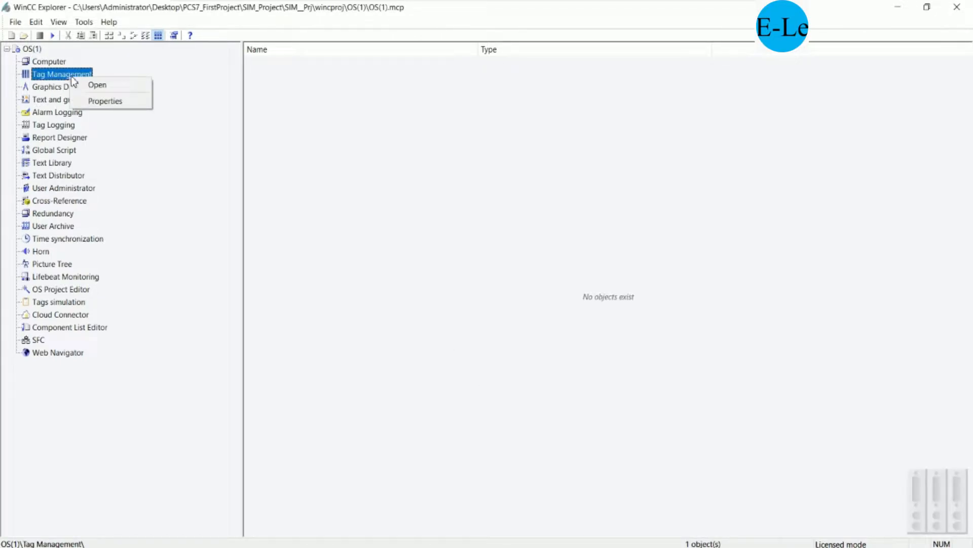
click(110, 86)
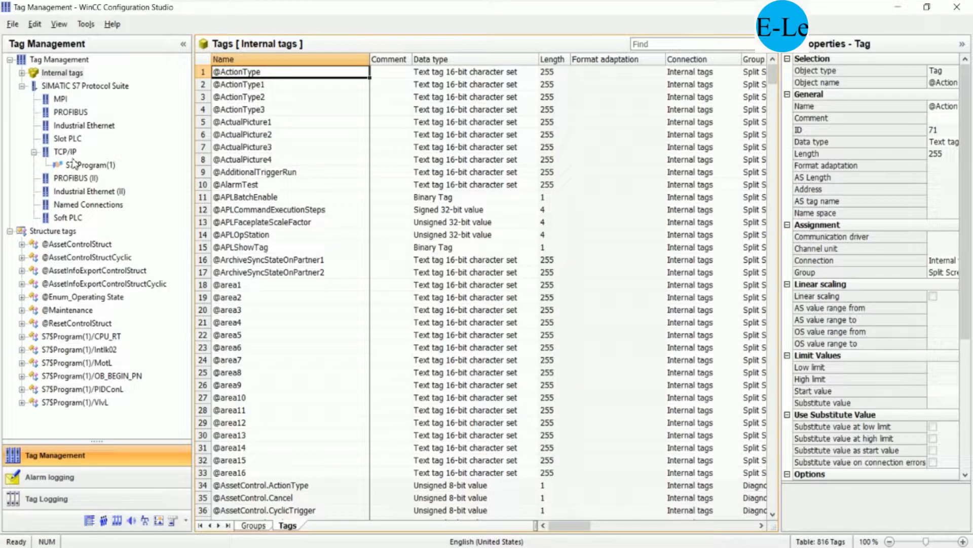
right_click(68, 151)
click(119, 238)
click(423, 174)
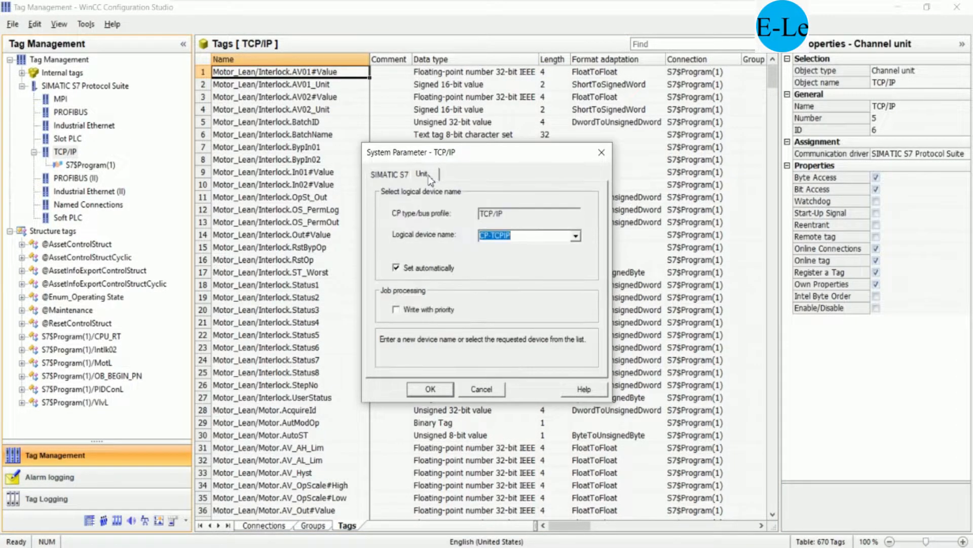
click(576, 236)
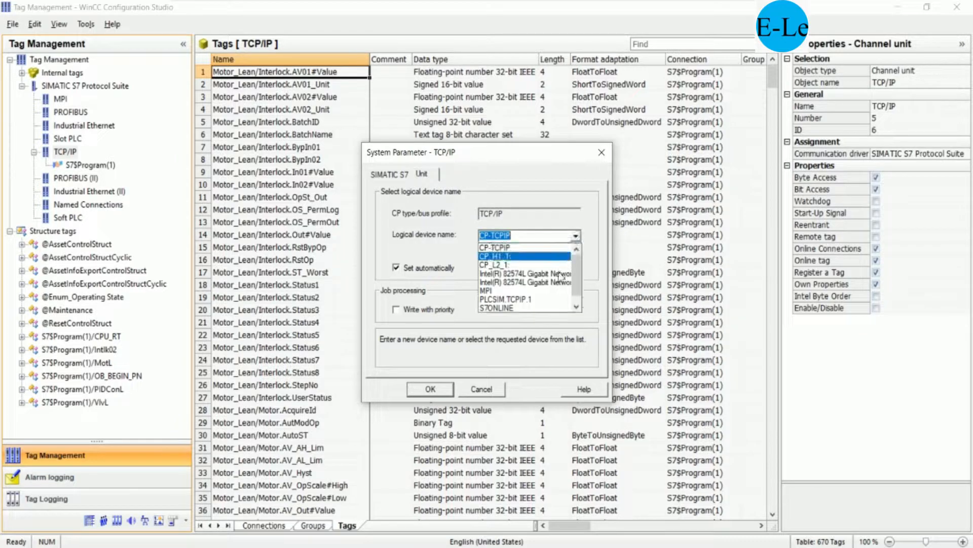
click(524, 299)
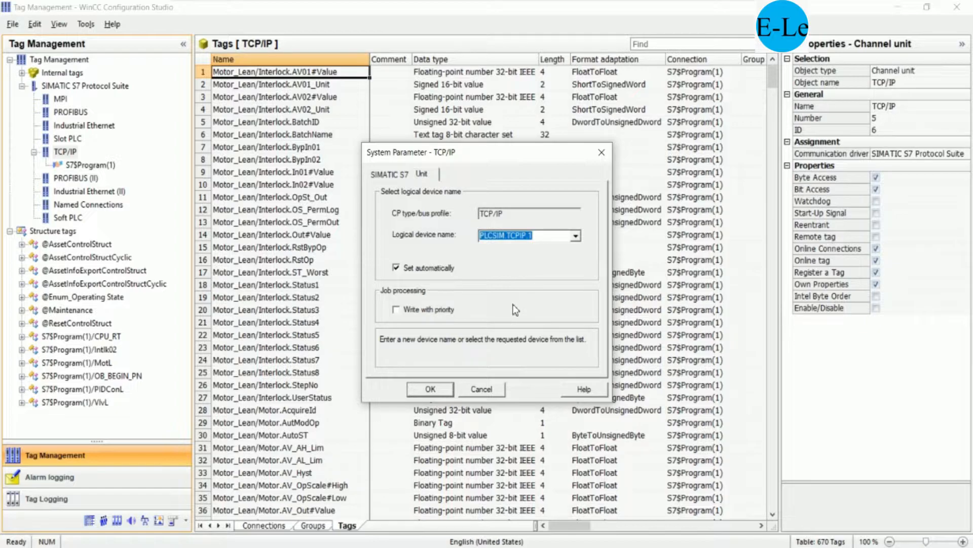
click(432, 388)
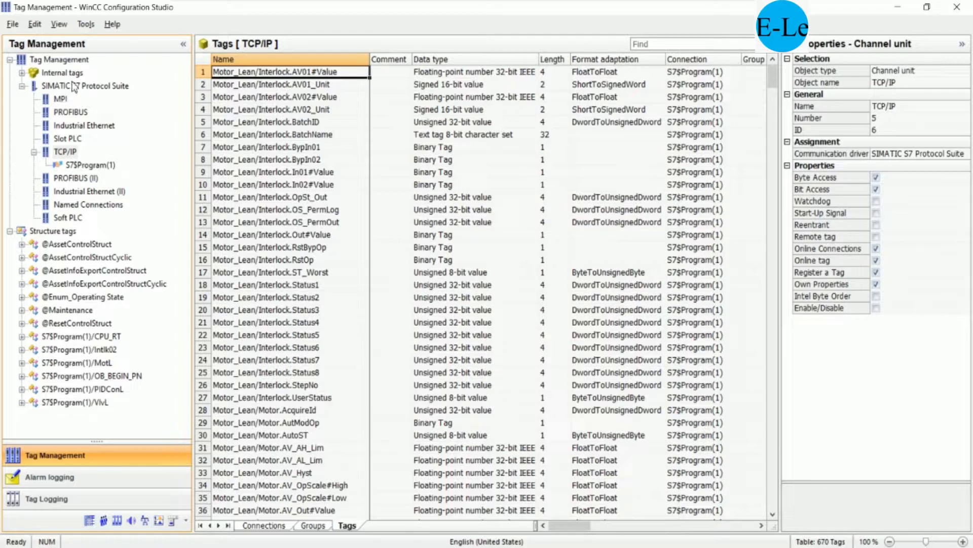
click(957, 8)
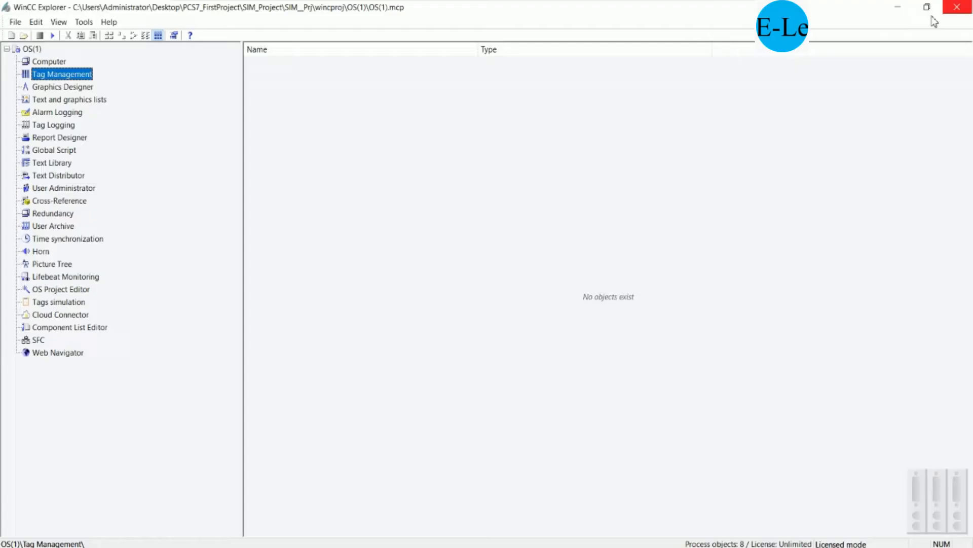
- Close the WinCC project and reopen OS(1) from the component view of SIMATIC Manager
click(958, 7)
click(500, 306)
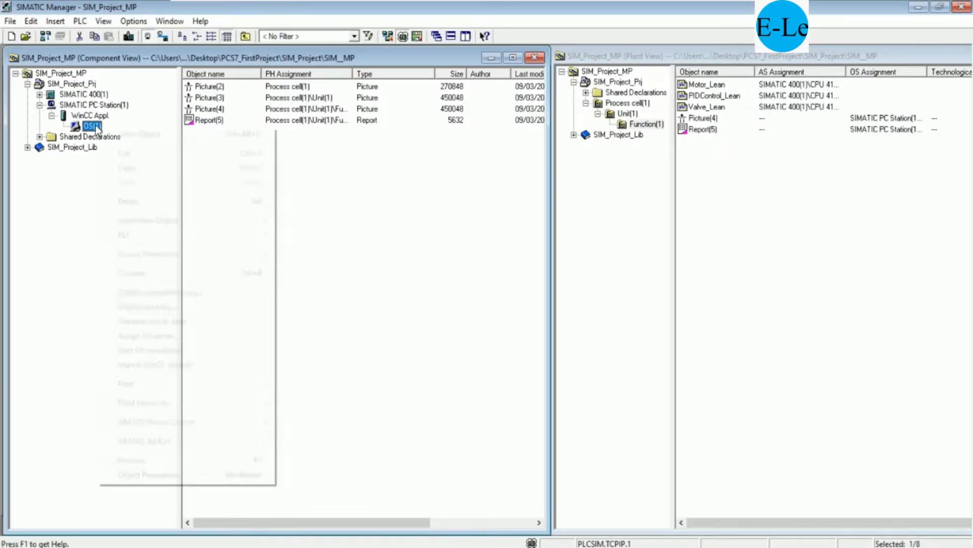
right_click(96, 125)
click(426, 244)
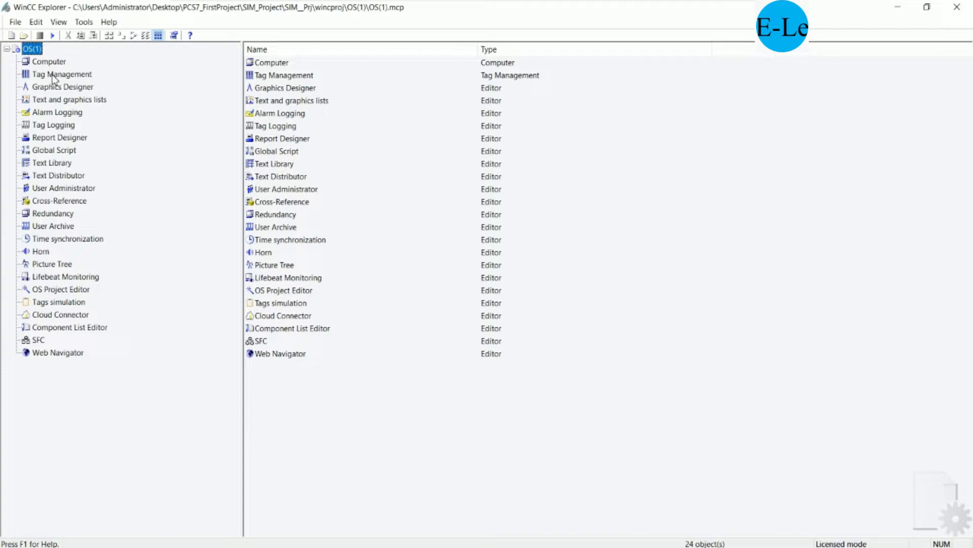
- Activate the OS(1) runtime and display the Unit(1) picture through the picture tree of Process cell(1)
click(53, 36)
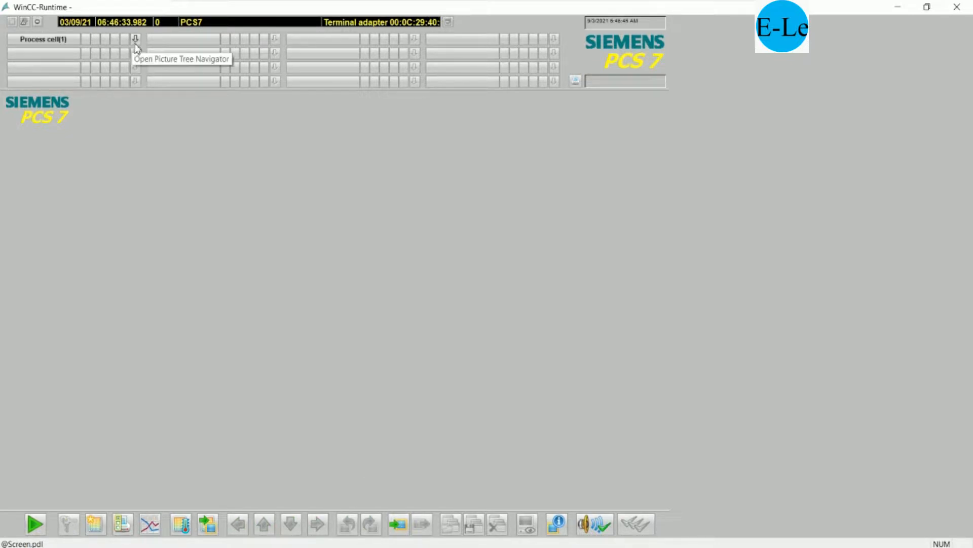
click(61, 41)
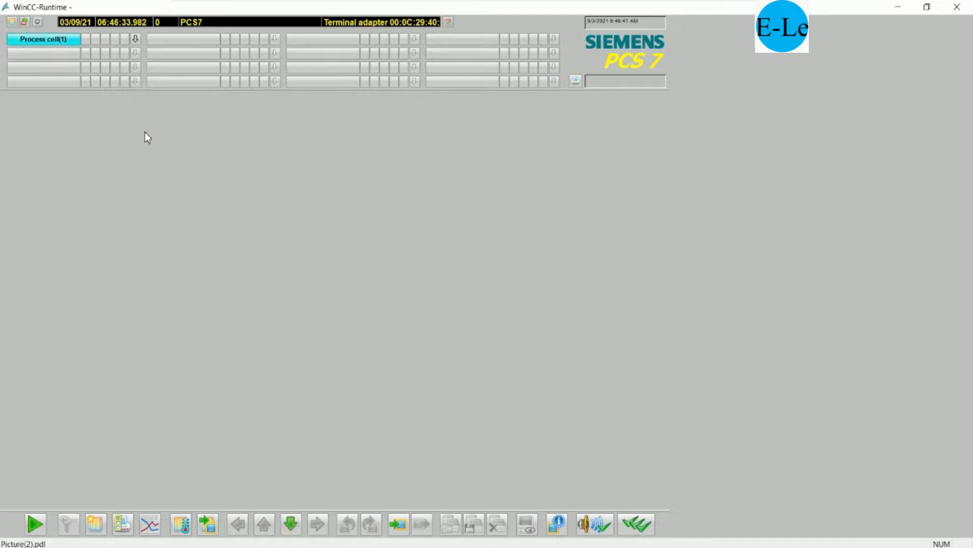
click(134, 40)
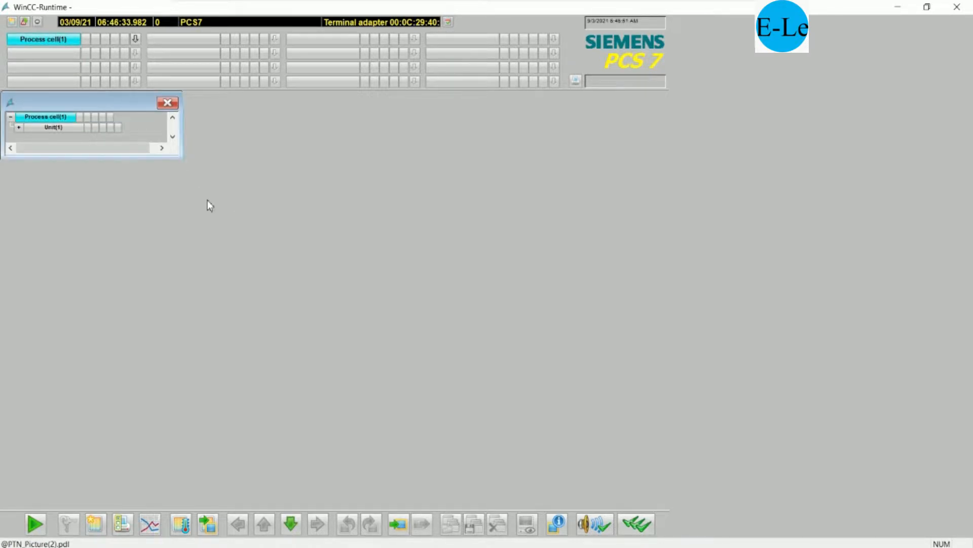
drag(179, 157, 306, 333)
click(61, 126)
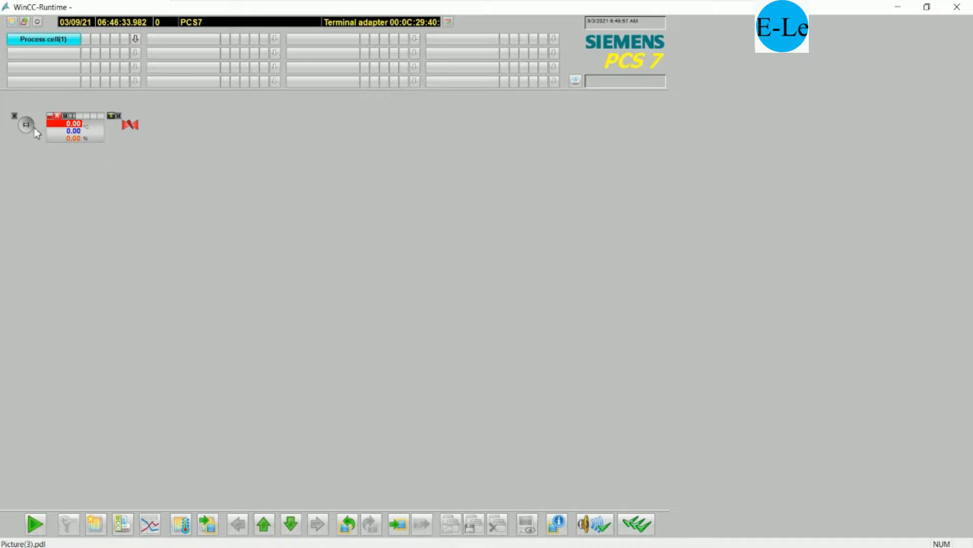
- Open the faceplates of Motor_Lean, PIDControl_Lean and Valve_Lean from the Unit(1) picture and move them clear of the block icons
click(25, 125)
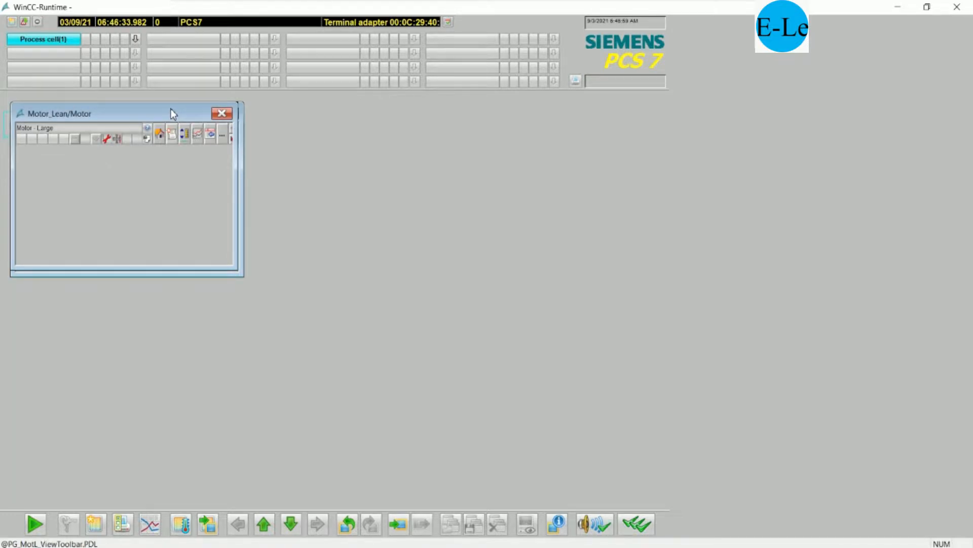
drag(170, 112, 325, 109)
click(81, 137)
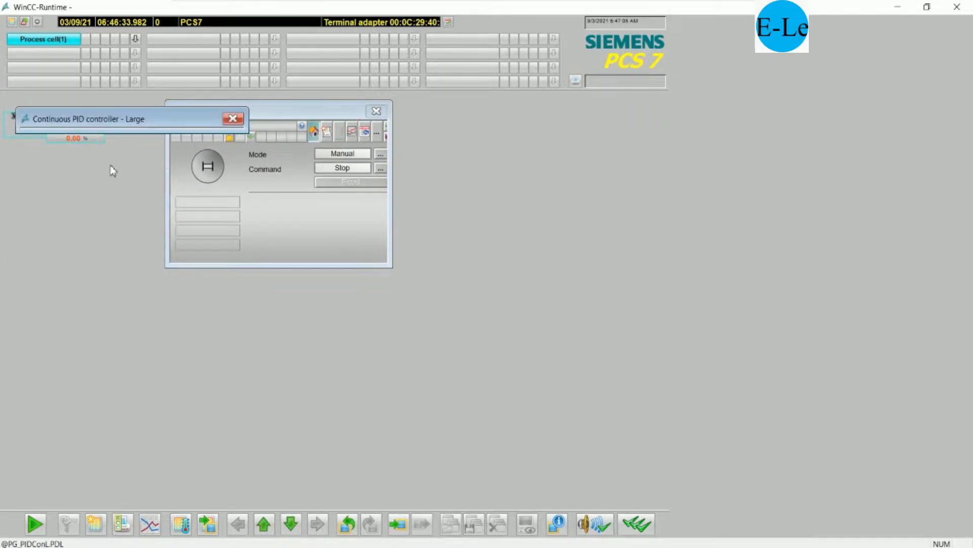
drag(152, 119, 548, 110)
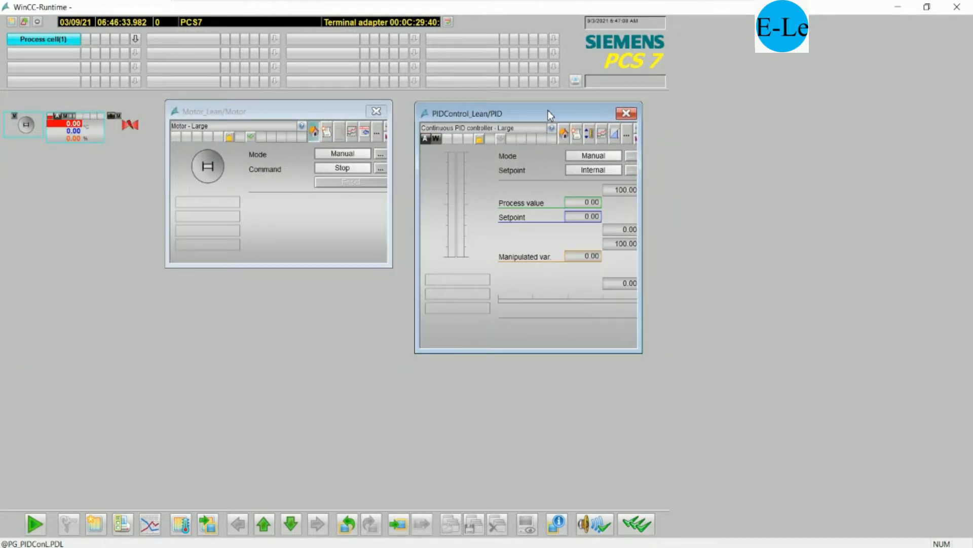
click(130, 125)
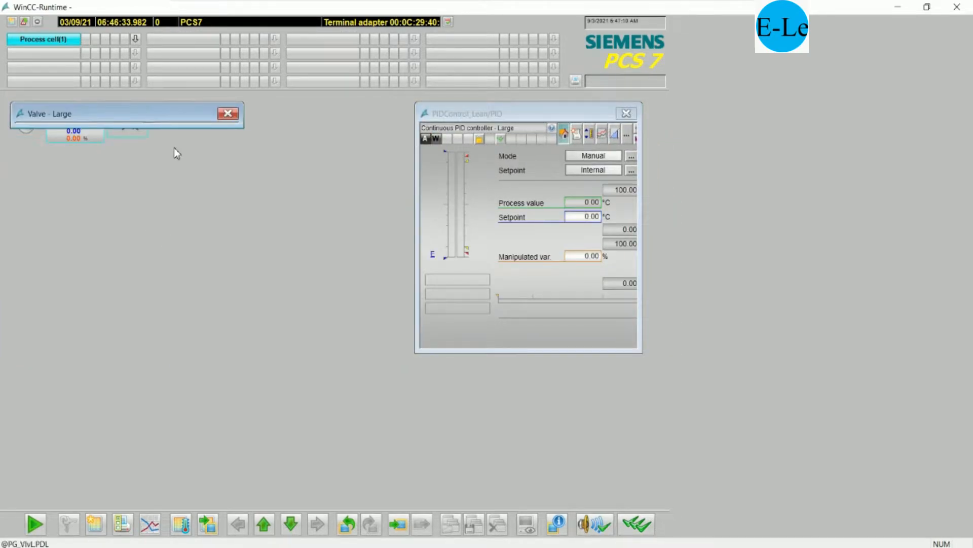
drag(171, 115, 336, 120)
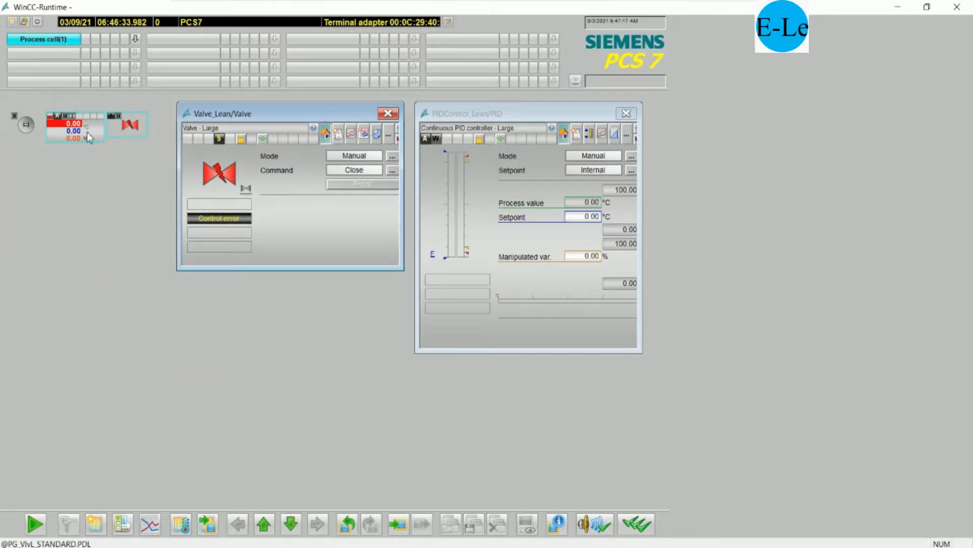
- Reopen the Motor_Lean faceplate and arrange it side by side with the Valve_Lean faceplate below the block icons
click(28, 125)
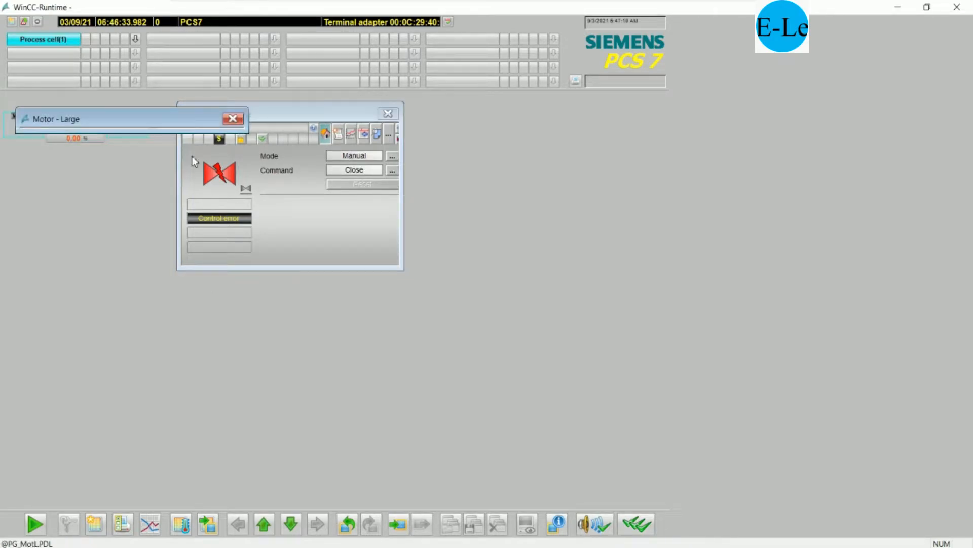
drag(167, 124, 689, 174)
drag(751, 173, 562, 110)
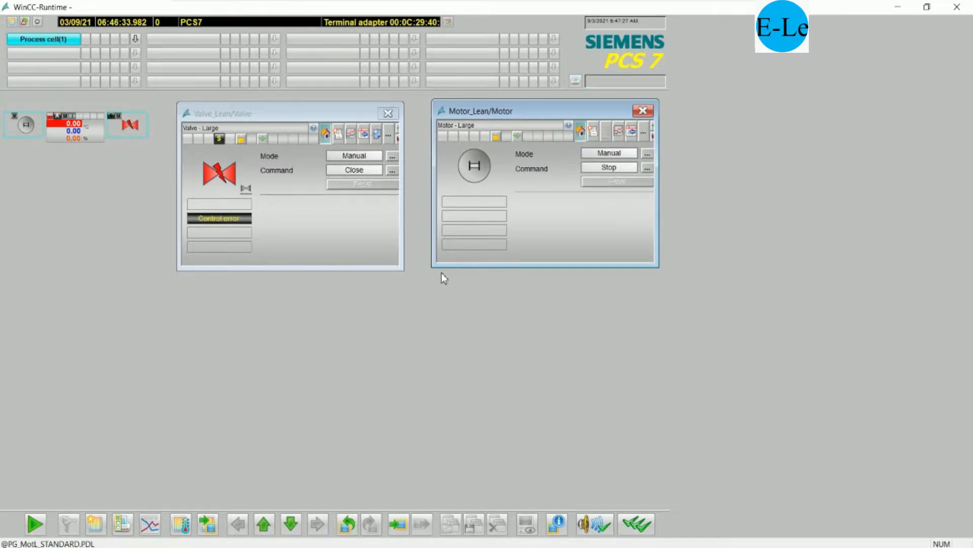
drag(505, 112, 155, 258)
drag(250, 113, 444, 135)
drag(194, 262, 168, 175)
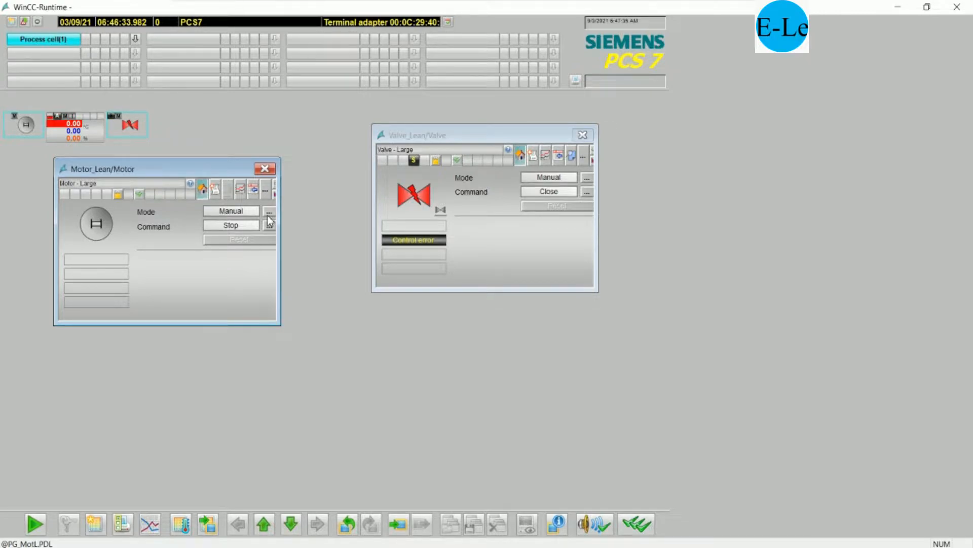
- Switch Simulation to On in the parameter view of the Motor_Lean faceplate
click(253, 191)
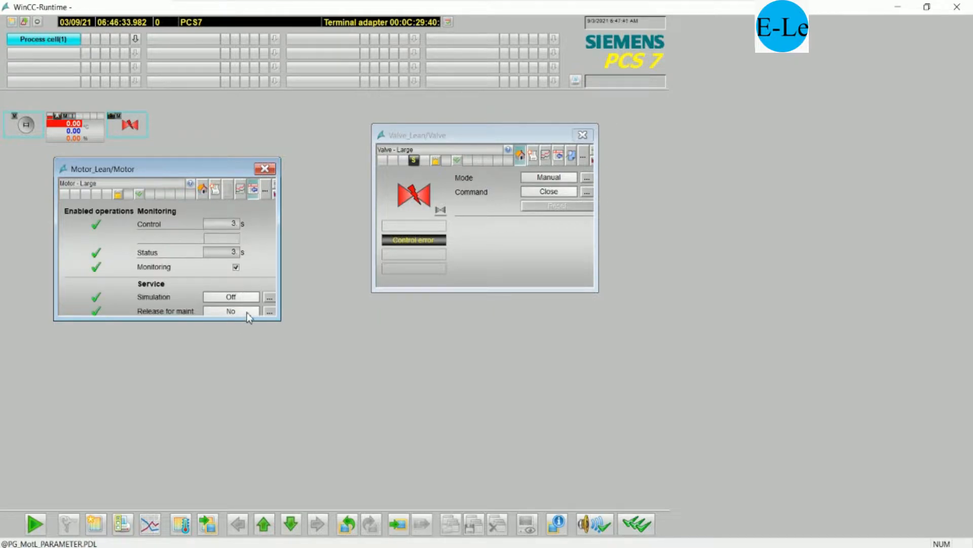
click(266, 300)
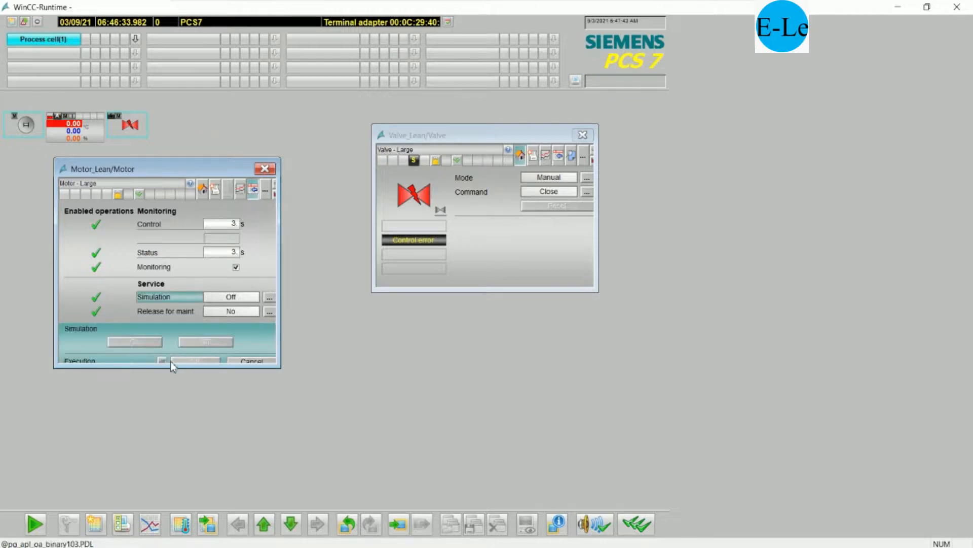
click(136, 343)
click(205, 360)
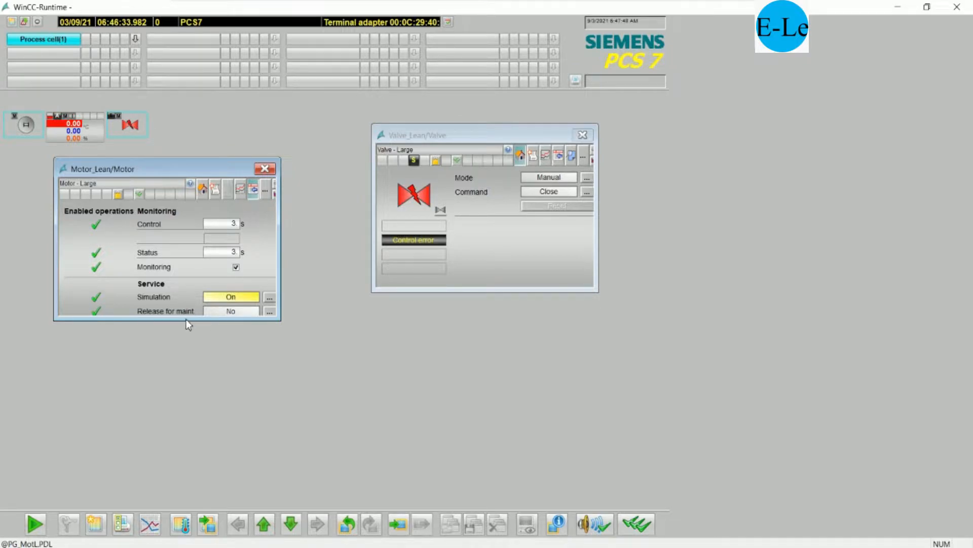
- Return the Motor_Lean faceplate to its standard view and issue the Start command to the motor
click(200, 189)
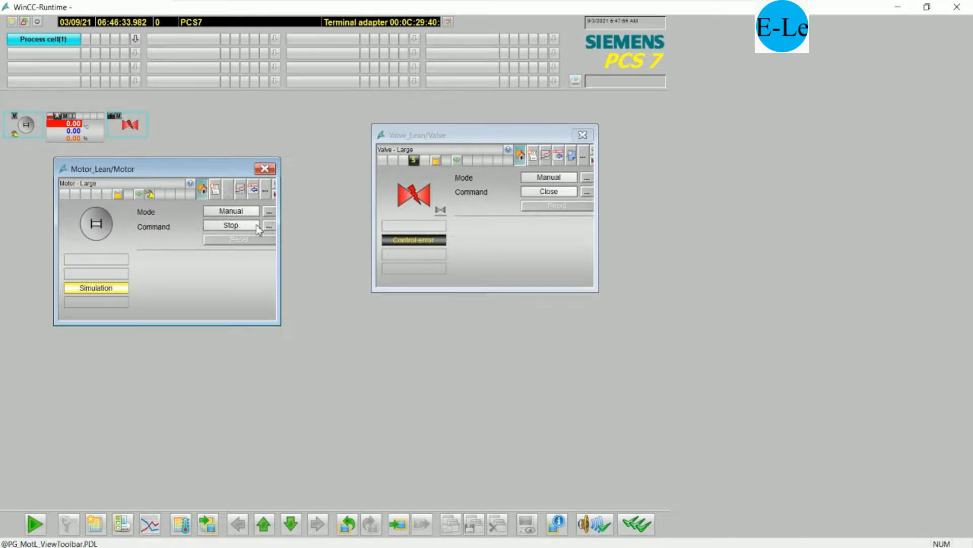
click(269, 226)
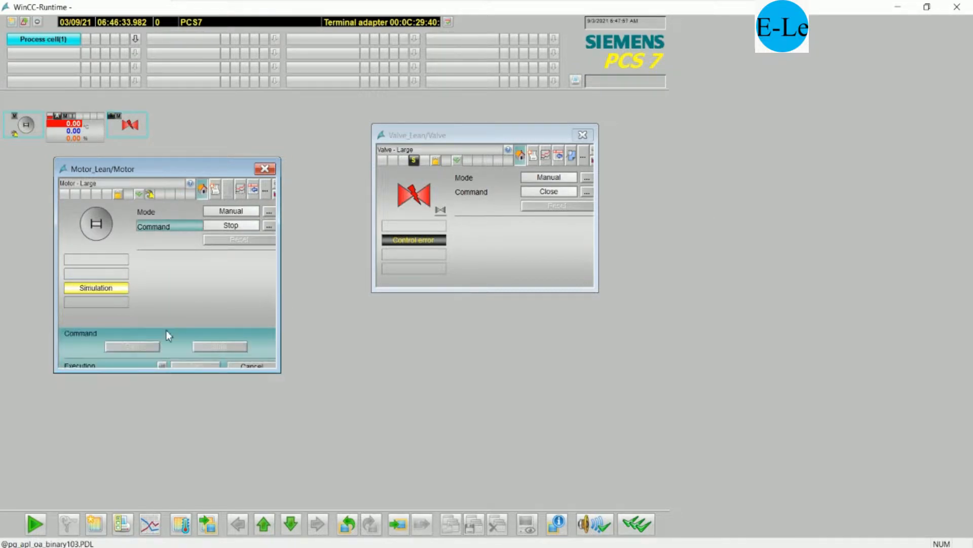
click(133, 347)
click(188, 365)
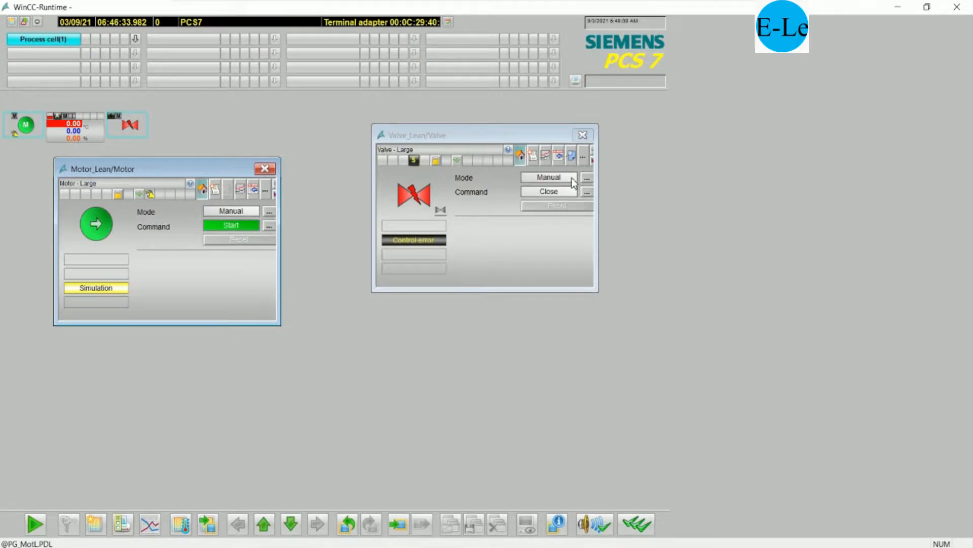
- Switch Simulation to On in the parameter view of the Valve_Lean faceplate
click(558, 159)
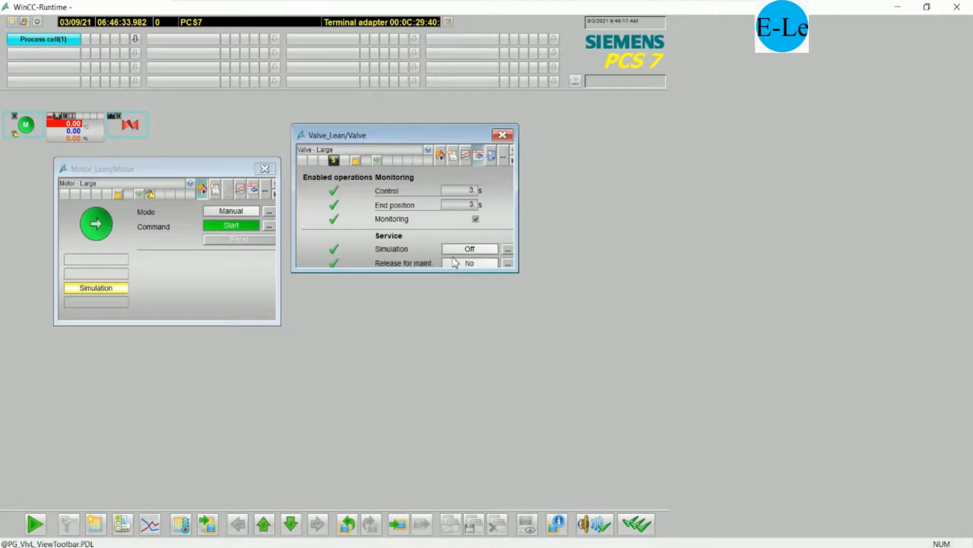
click(507, 249)
click(385, 294)
click(432, 313)
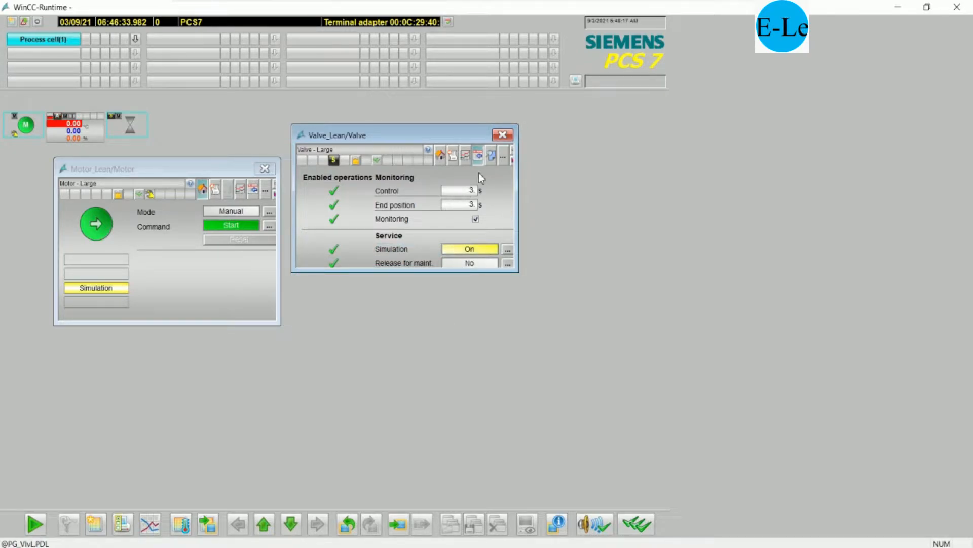
- Return the Valve_Lean faceplate to its standard view and issue the Open command to the valve
click(440, 155)
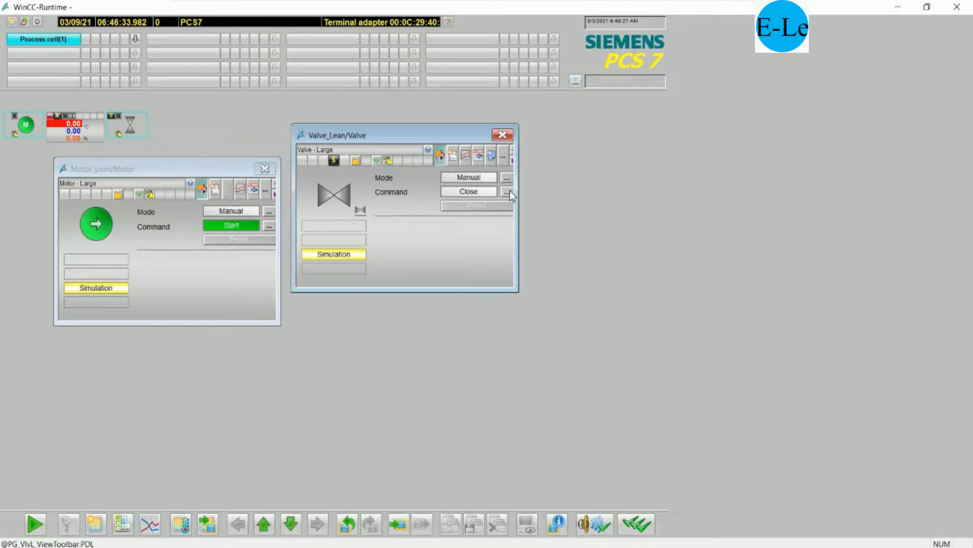
click(507, 192)
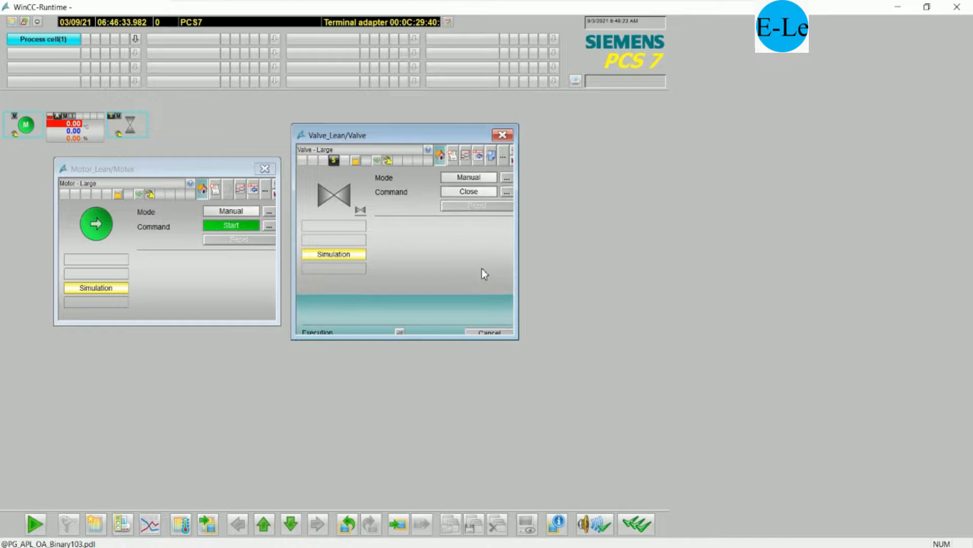
click(377, 315)
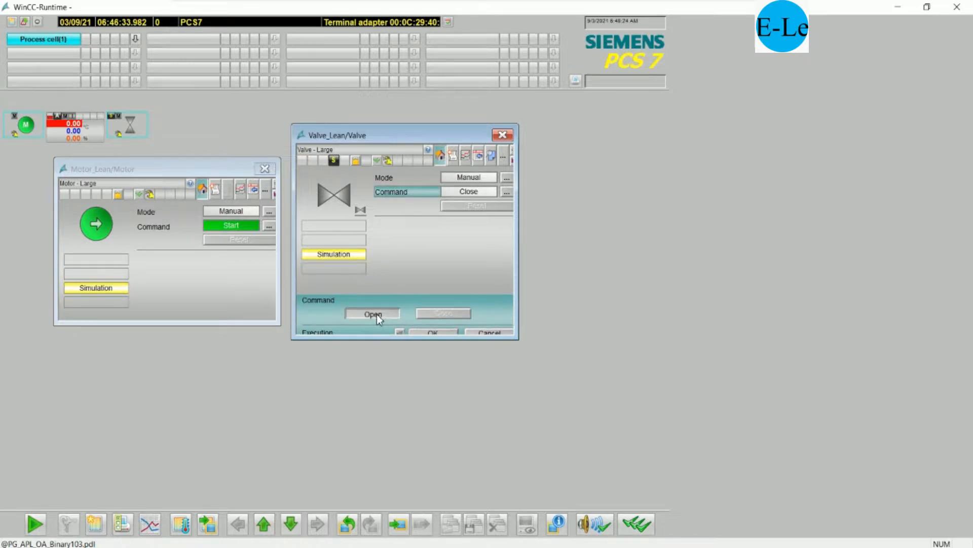
click(430, 332)
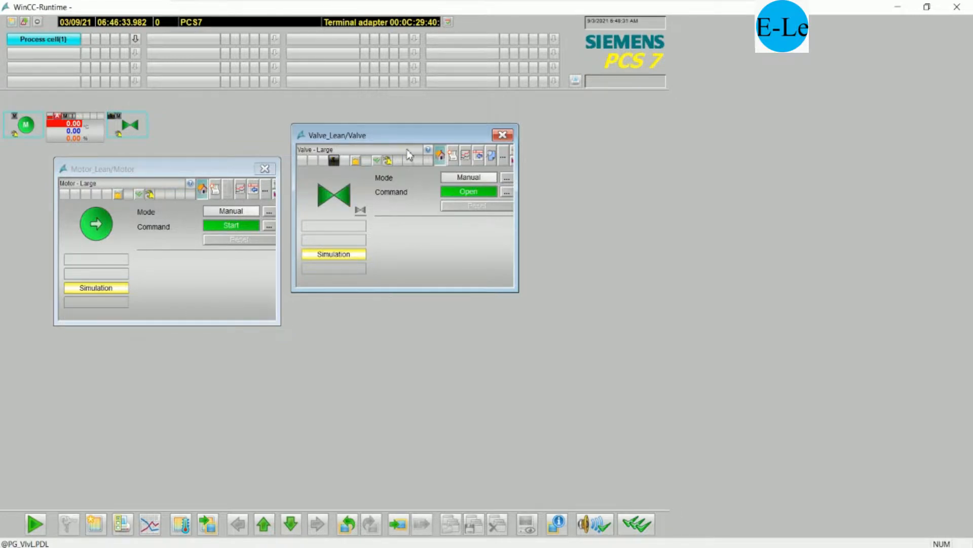
- Show the PIDControl_Lean faceplate in its ramp view and arrange it beside the reopened Valve_Lean faceplate
drag(405, 135, 402, 170)
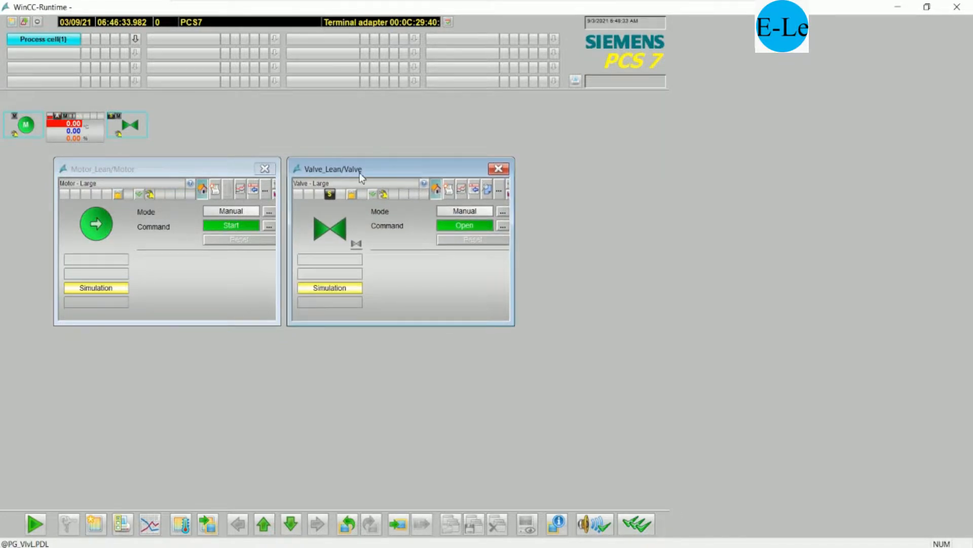
click(85, 130)
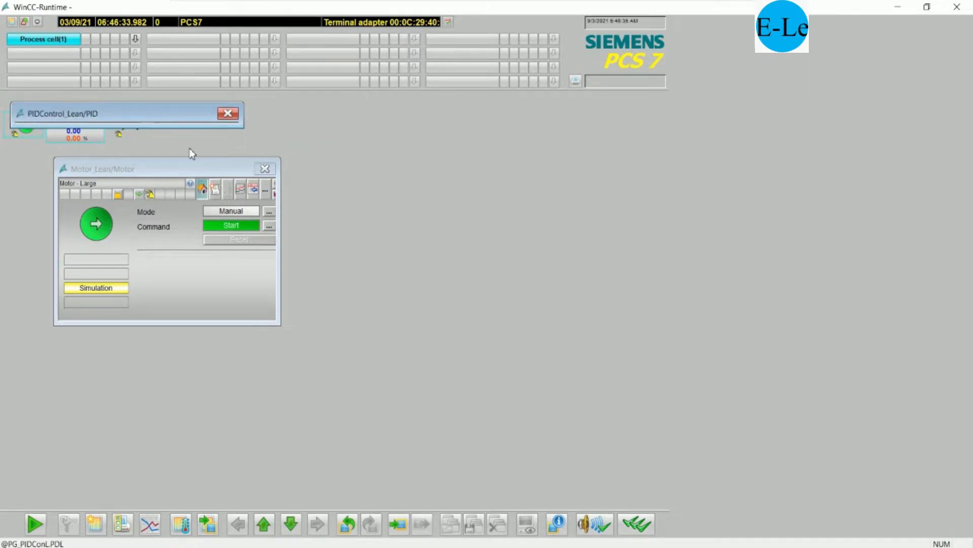
drag(156, 123, 556, 124)
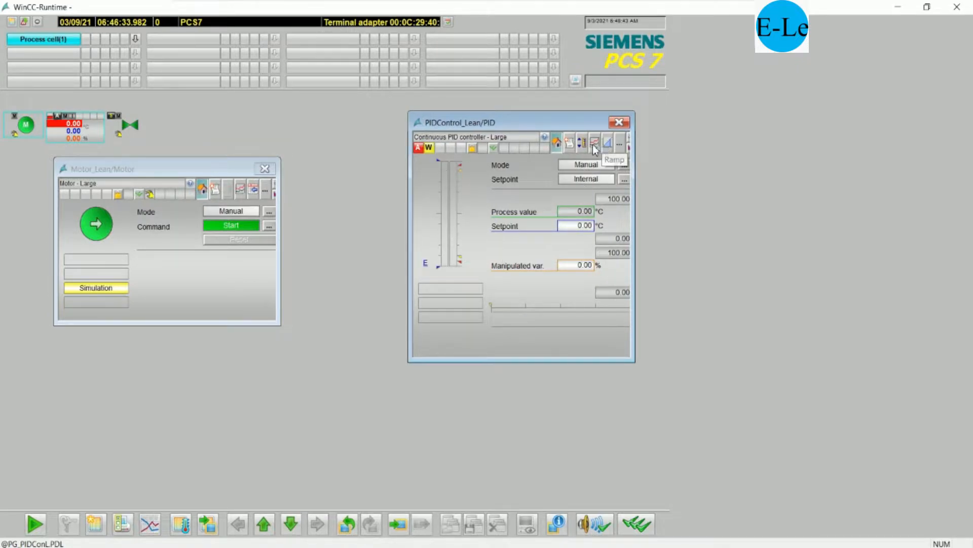
click(609, 144)
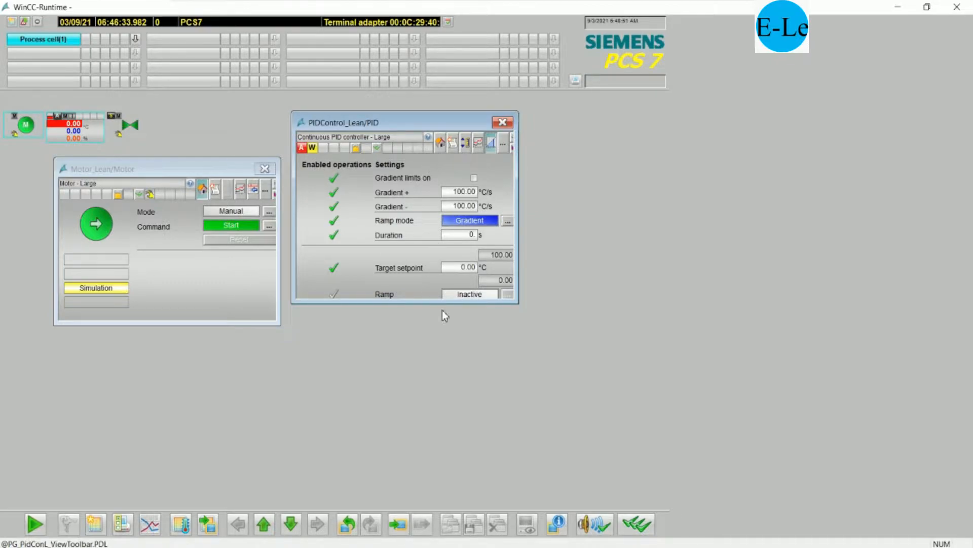
drag(397, 128, 426, 169)
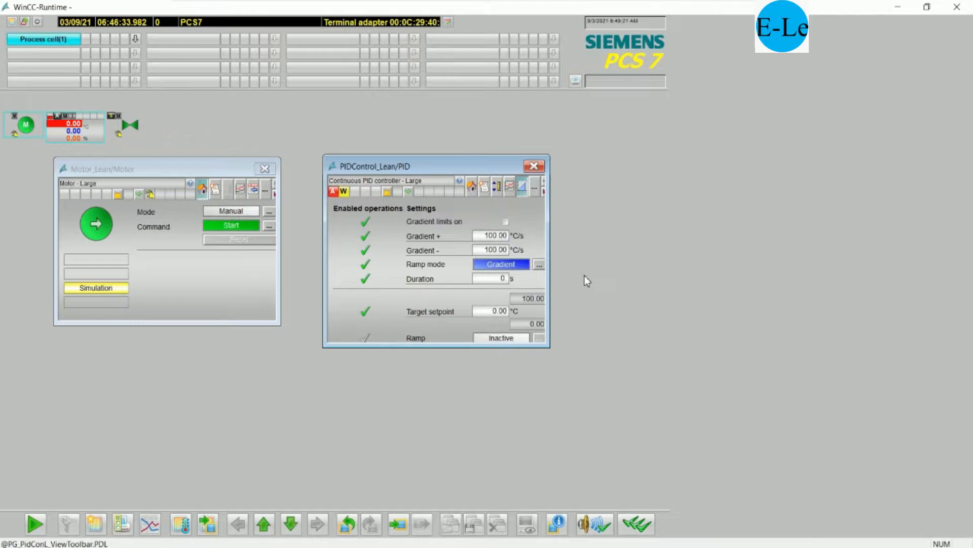
drag(438, 167, 411, 168)
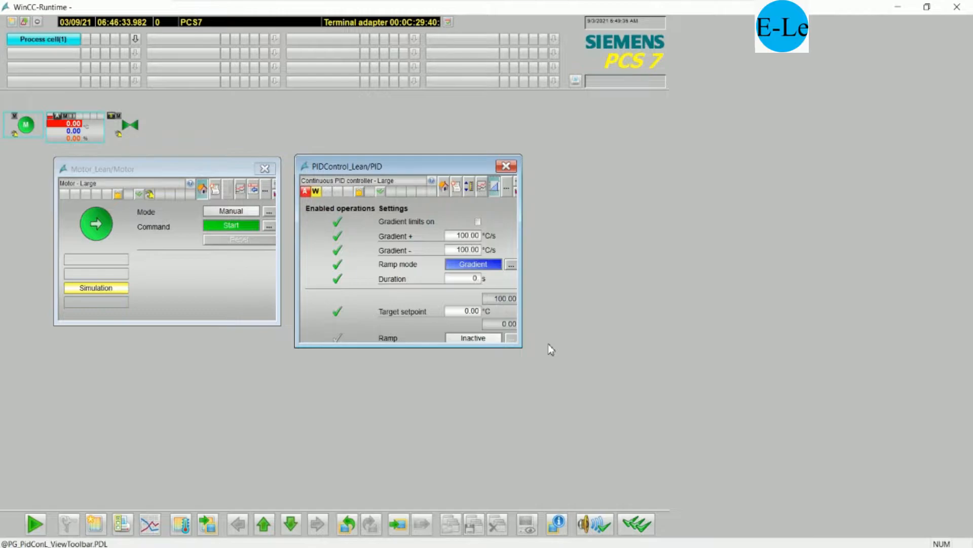
click(133, 125)
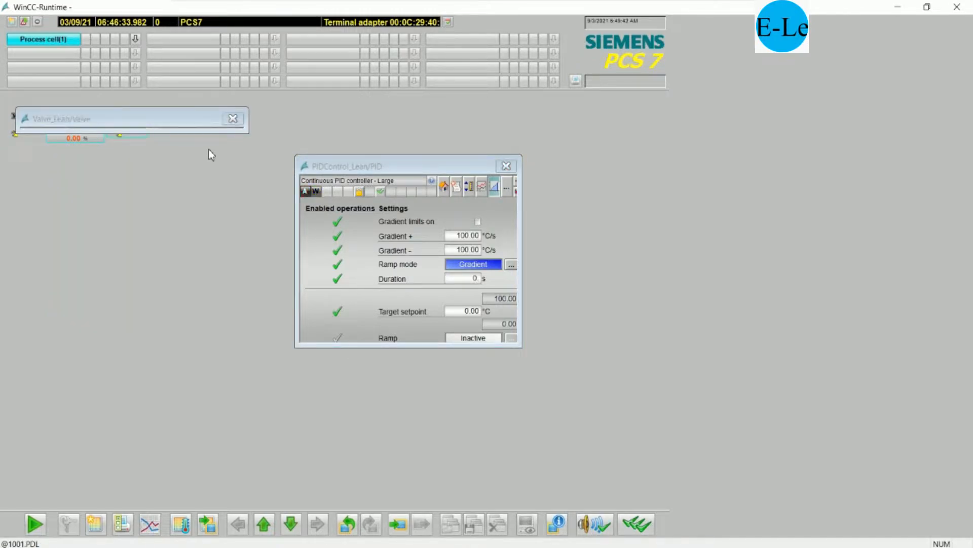
drag(197, 116, 208, 175)
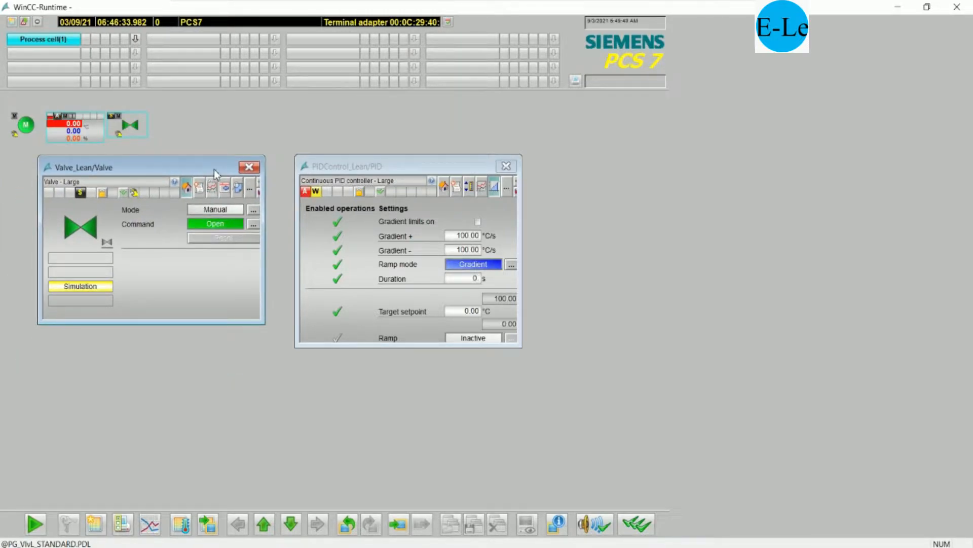
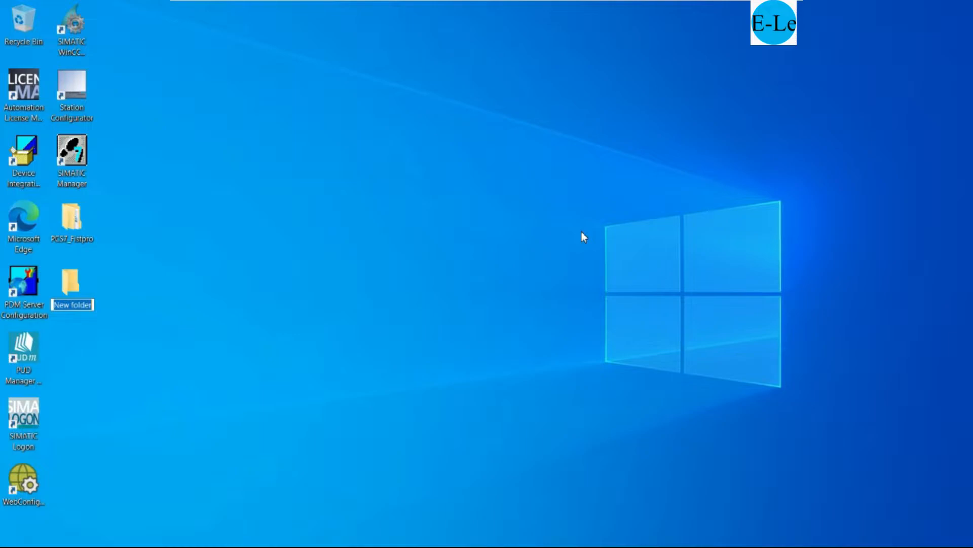
- Name the new desktop folder "PCS7 Create objects"
text(PCS7 Create objects)
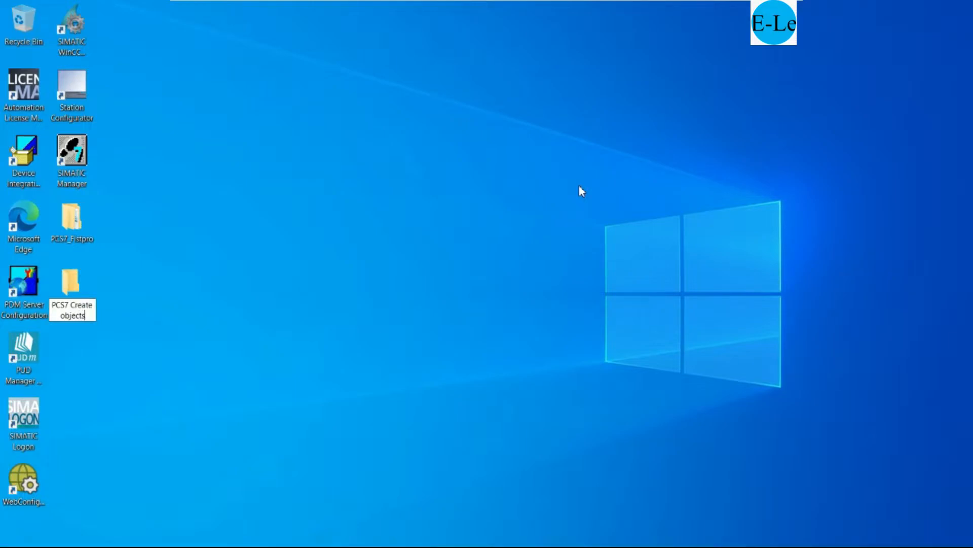
key(Return)
click(581, 191)
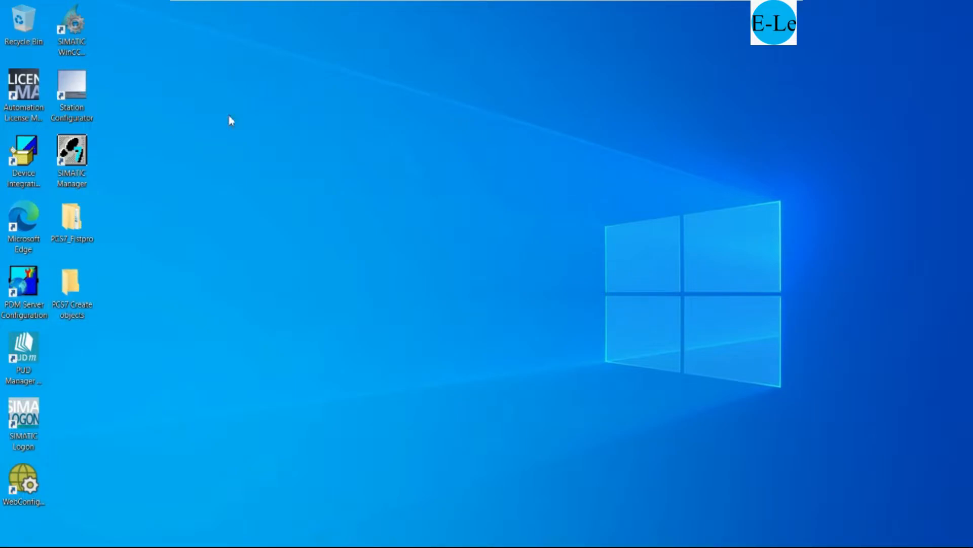
- Open SIMATIC Manager and start the PCS 7 New Project wizard with its plant and component view preview expanded
double_click(77, 158)
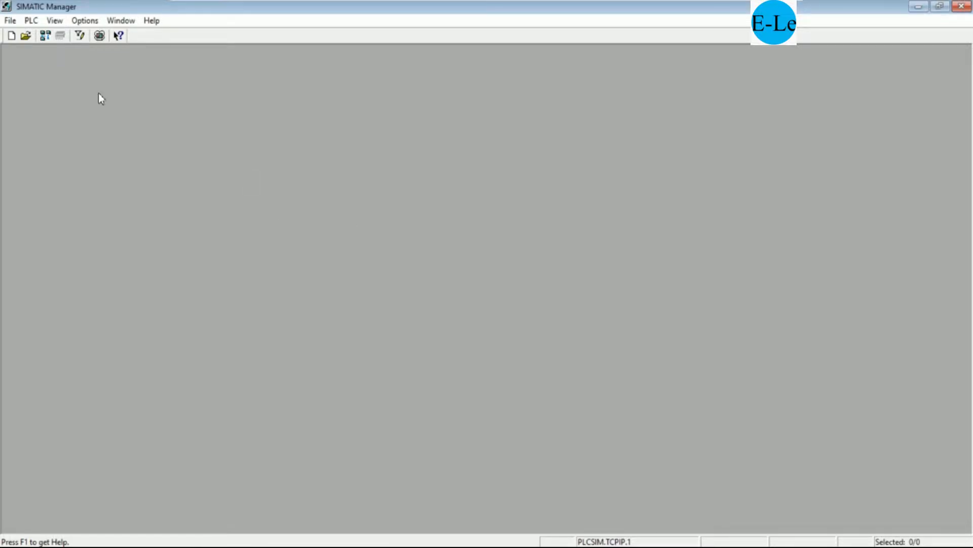
click(10, 22)
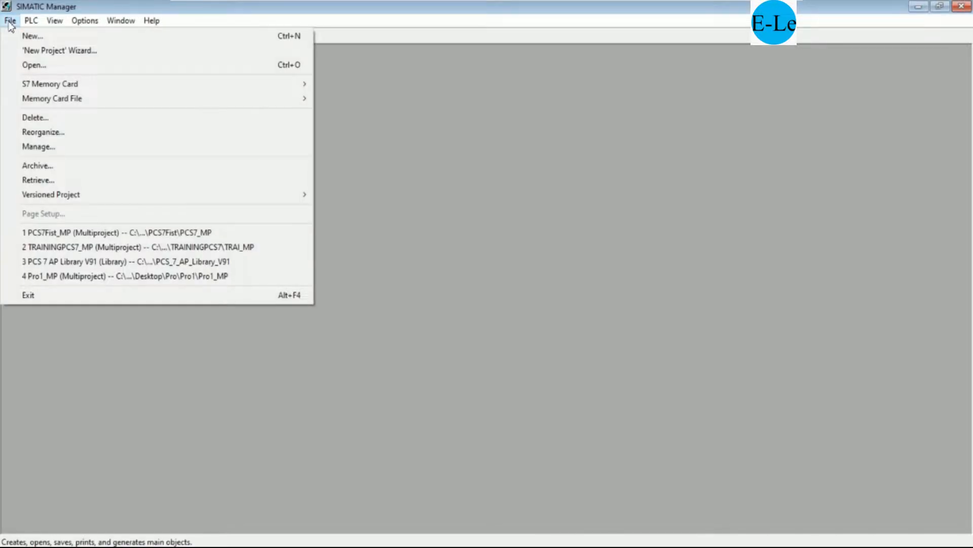
click(95, 52)
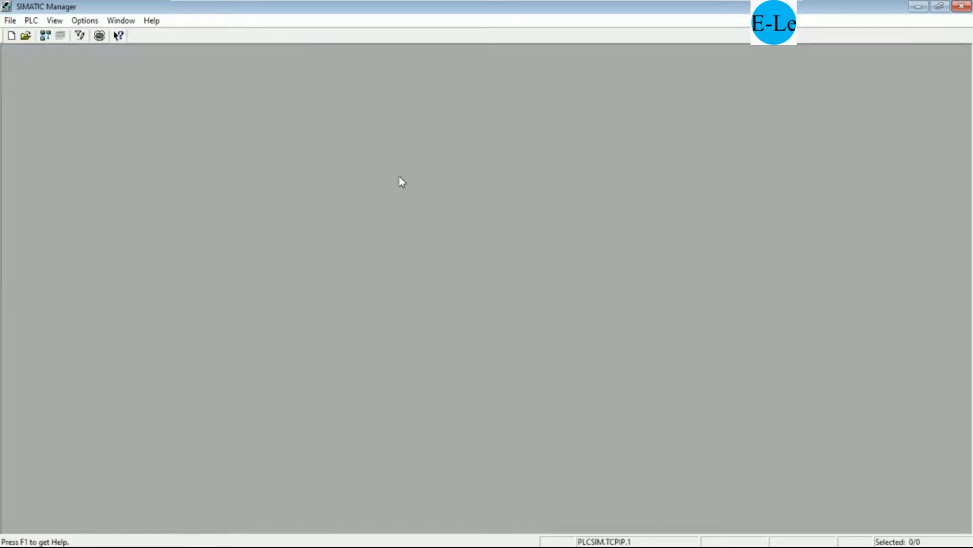
drag(487, 158, 485, 94)
click(654, 292)
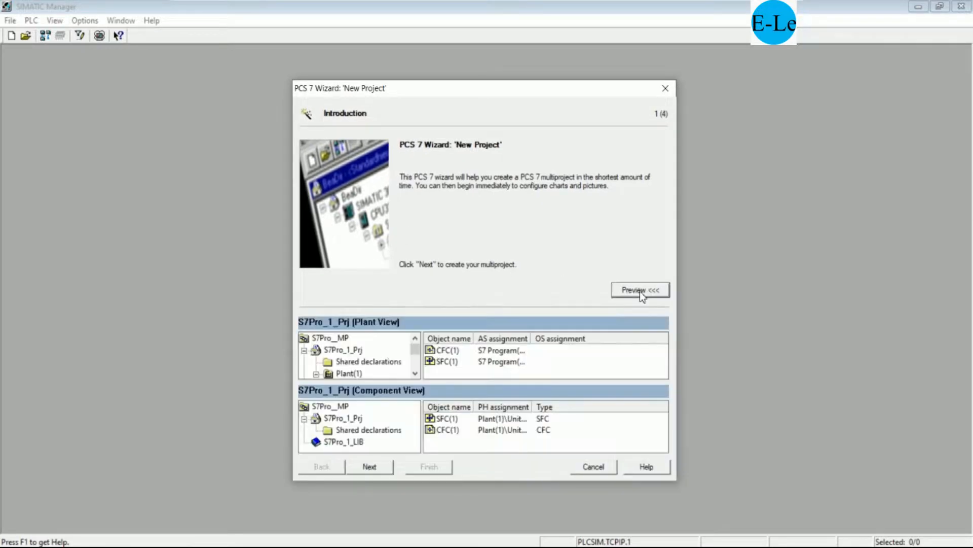
drag(530, 92, 541, 61)
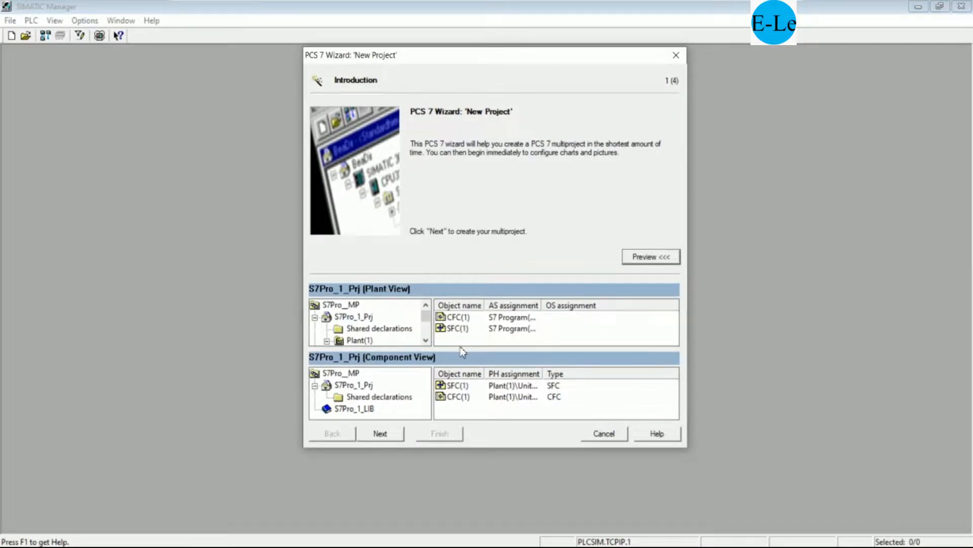
- Keep AS410-2H as the project CPU and set the number of communication modules to 0
click(380, 434)
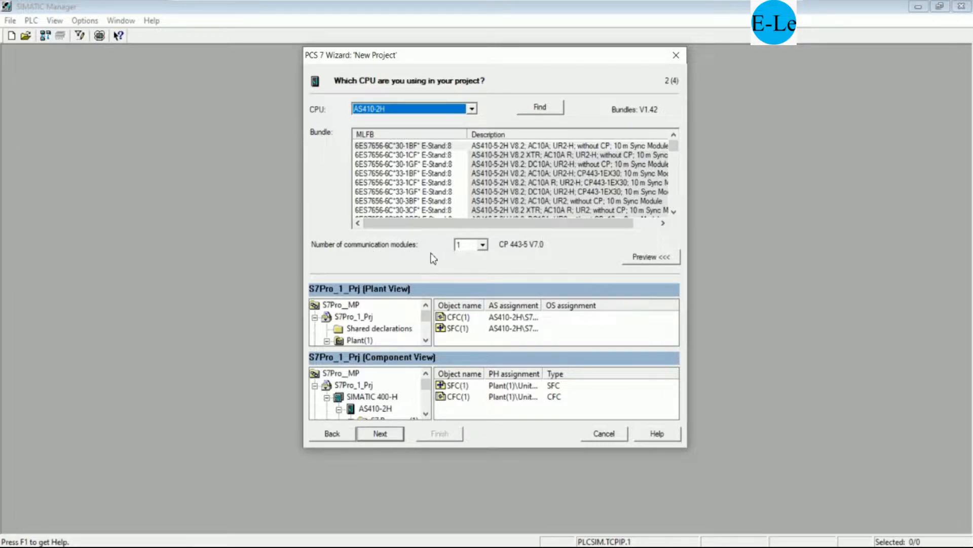
click(483, 245)
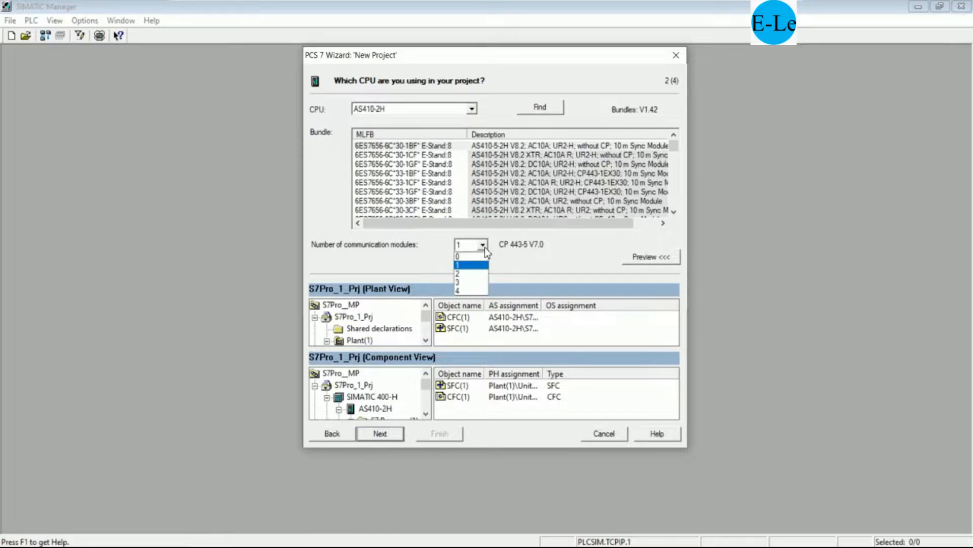
click(470, 256)
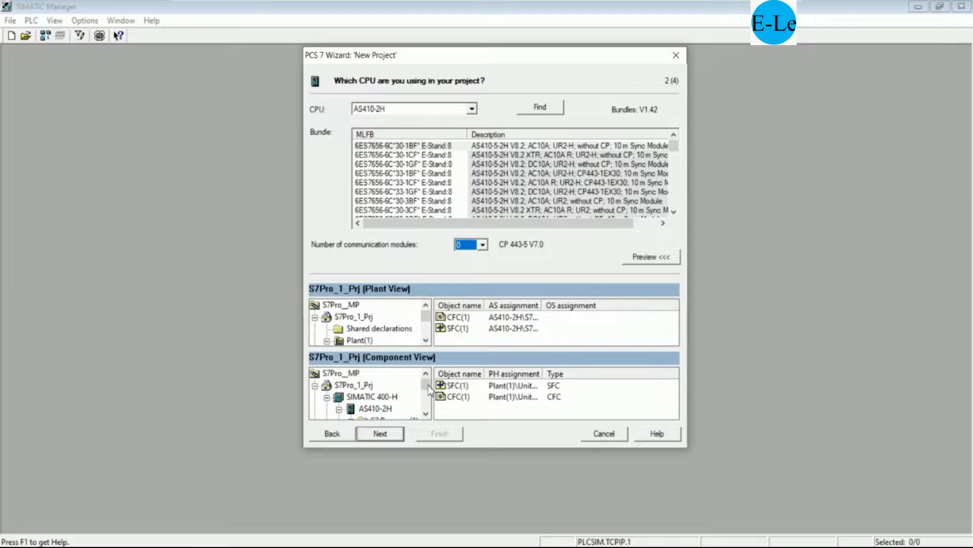
click(379, 433)
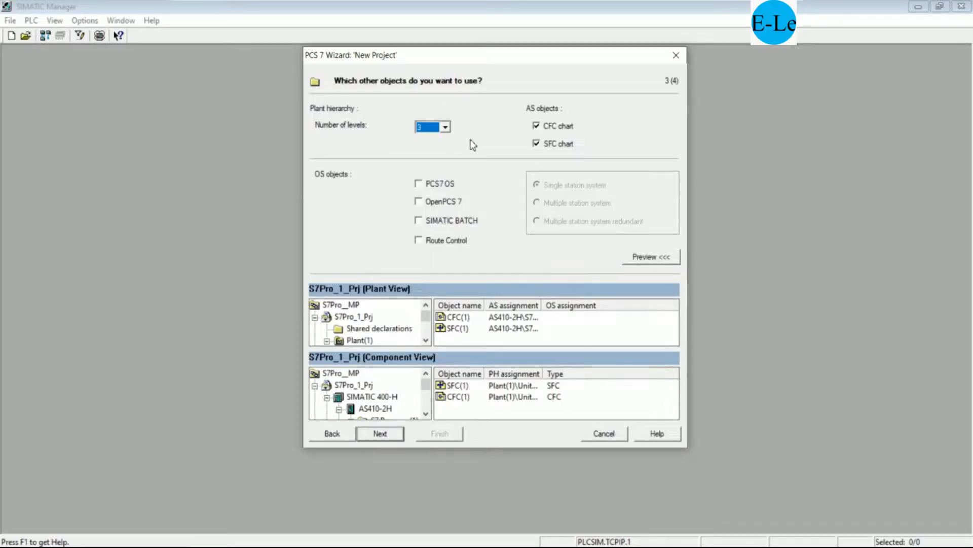
- Set the plant hierarchy to 4 levels, exclude the SFC chart and include PCS7 OS as a single station system
click(445, 127)
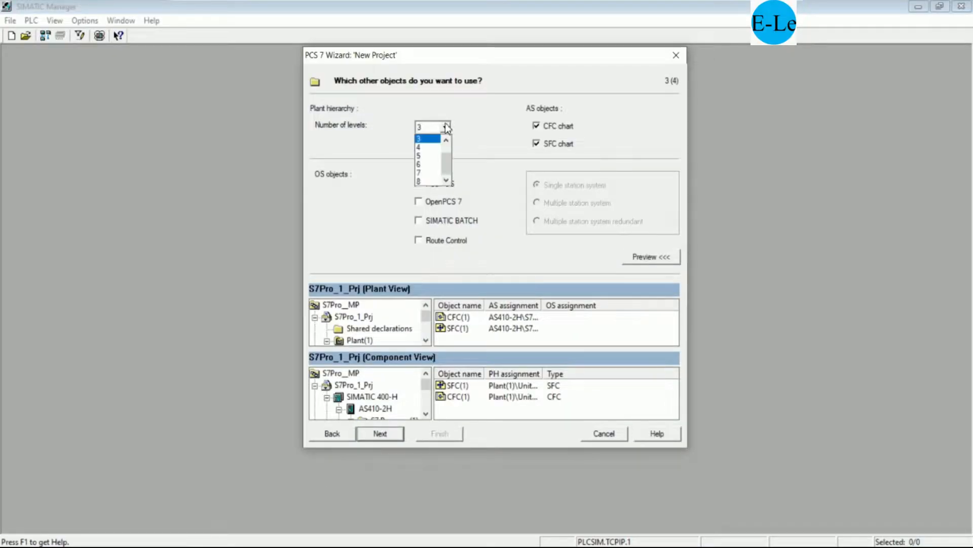
click(424, 147)
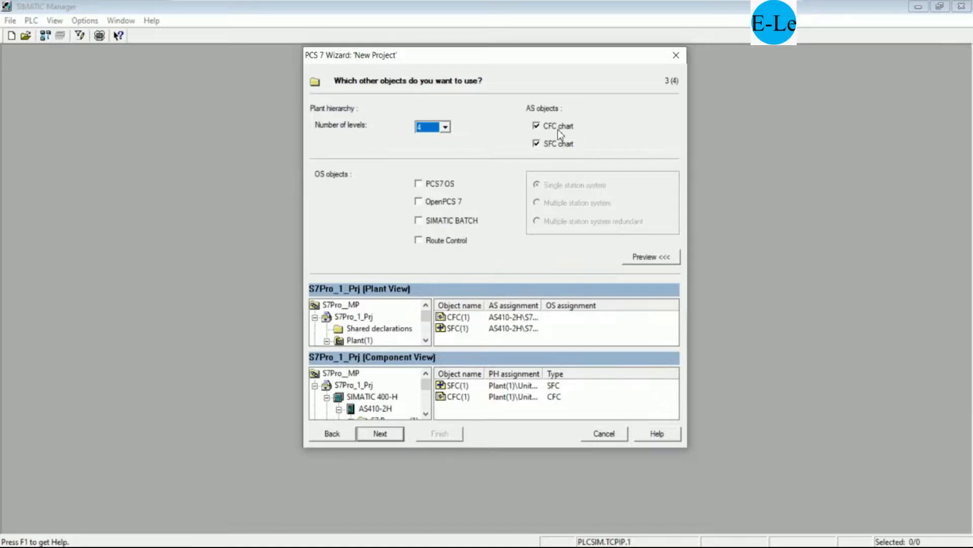
click(539, 144)
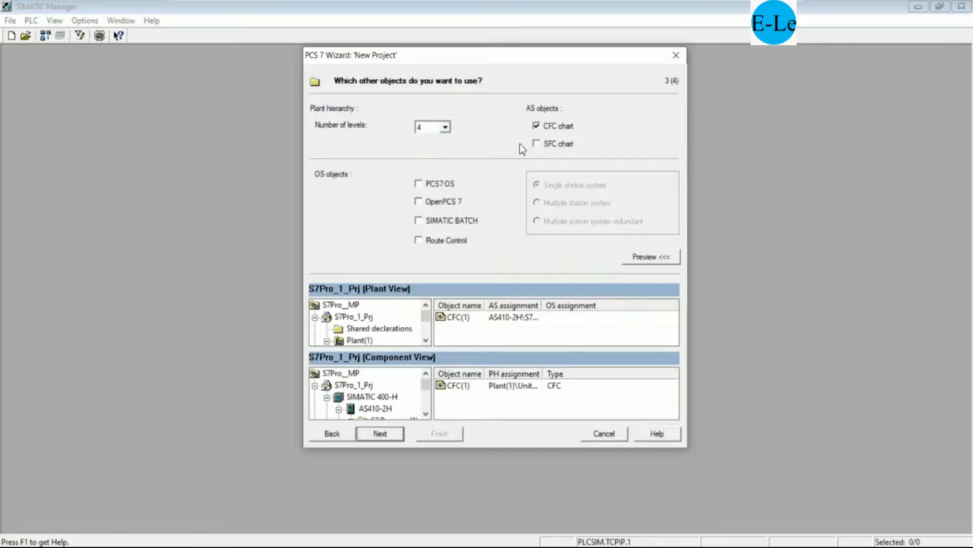
click(419, 183)
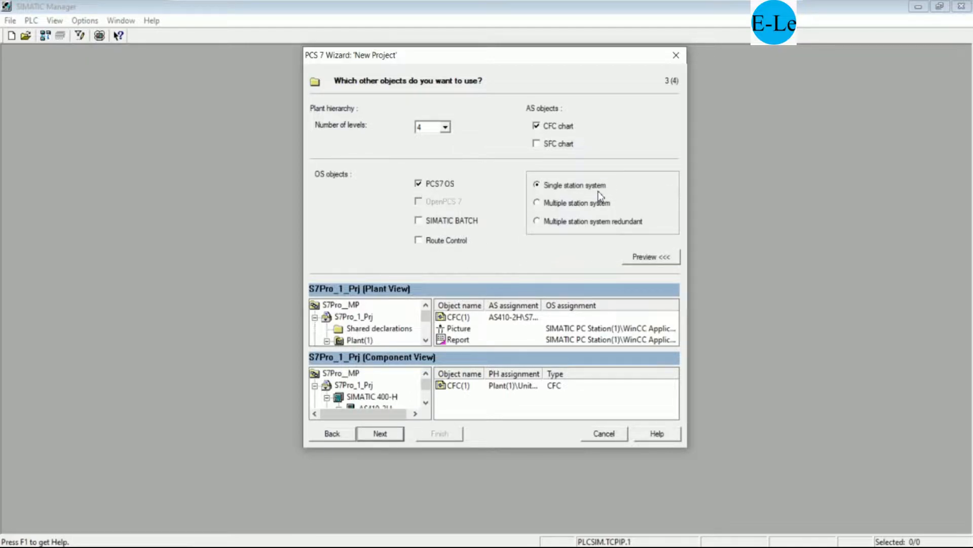
click(380, 434)
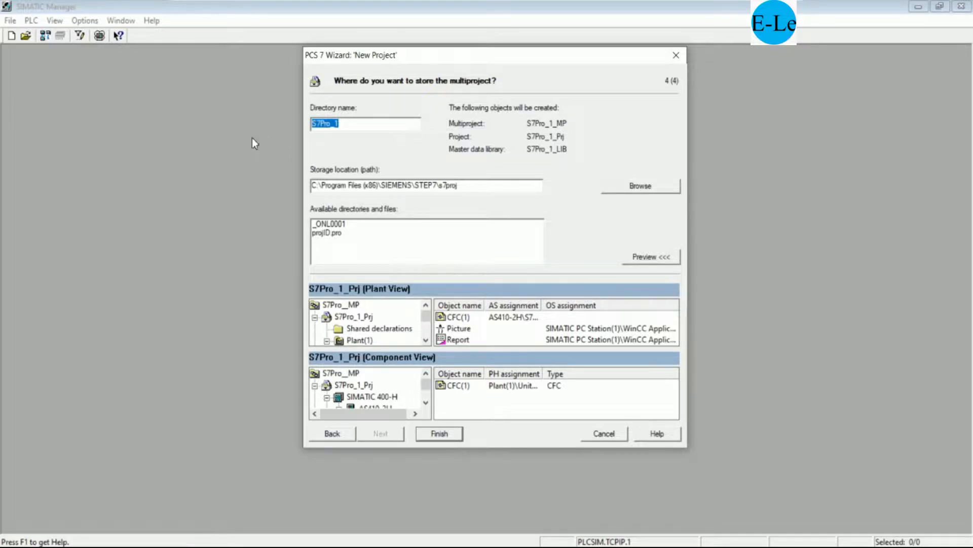
- Name the multiproject directory PCS7Objects
text(PCS7)
text(0b)
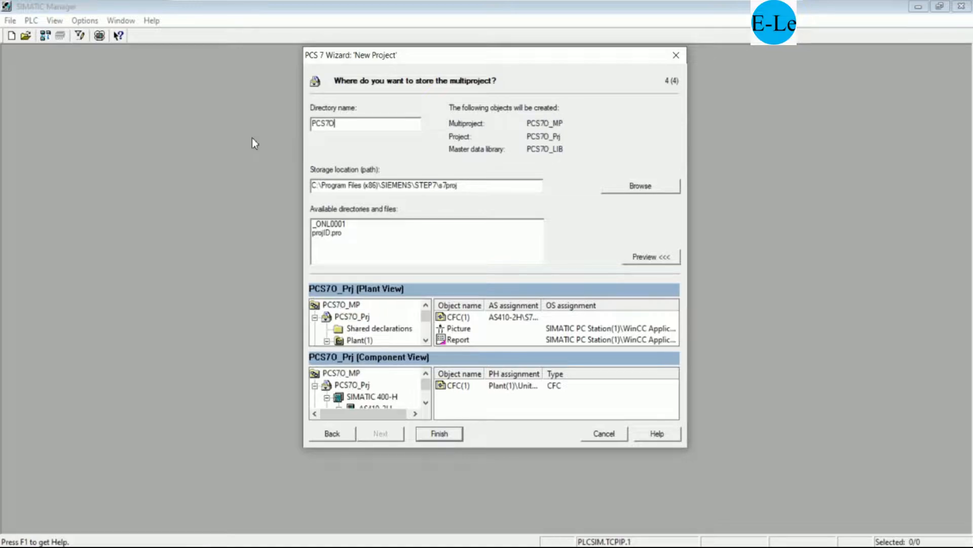
text(jects)
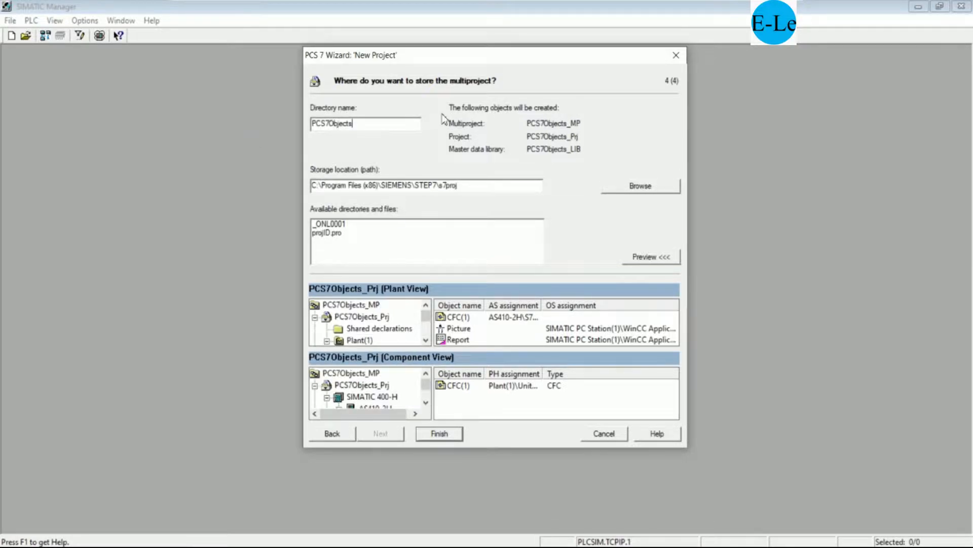
- Choose the PCS7 Create objects folder as storage location and create the multiproject, acknowledging the SID registration notice
click(641, 186)
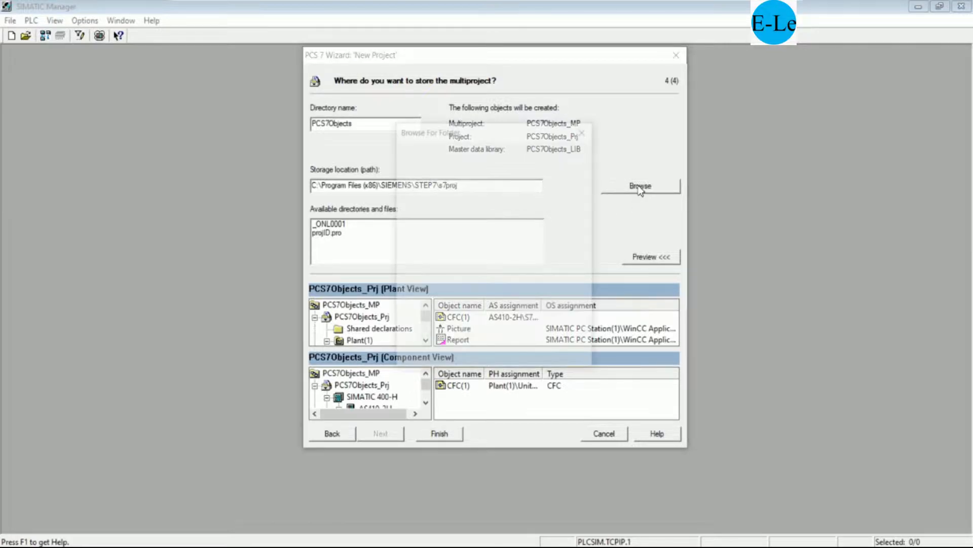
scroll(574, 273, down, 15)
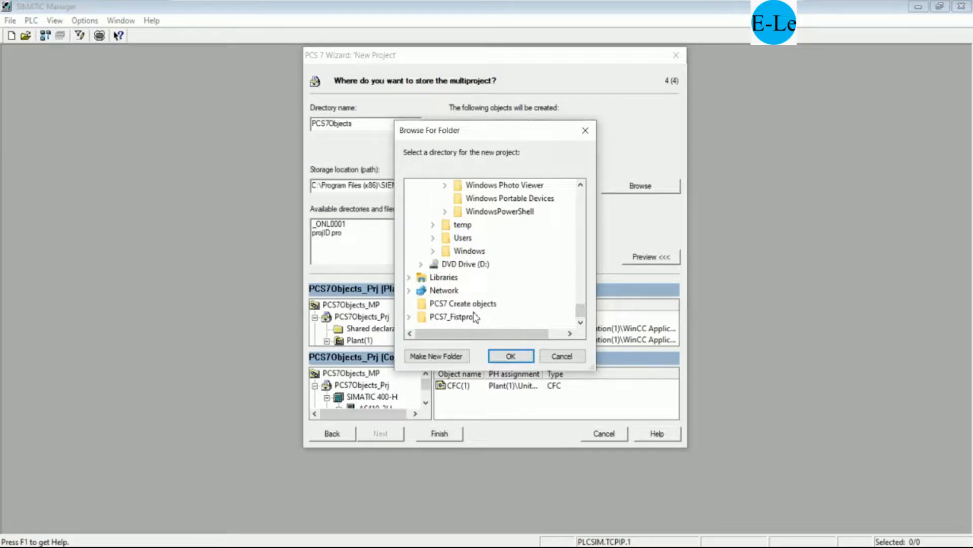
click(464, 303)
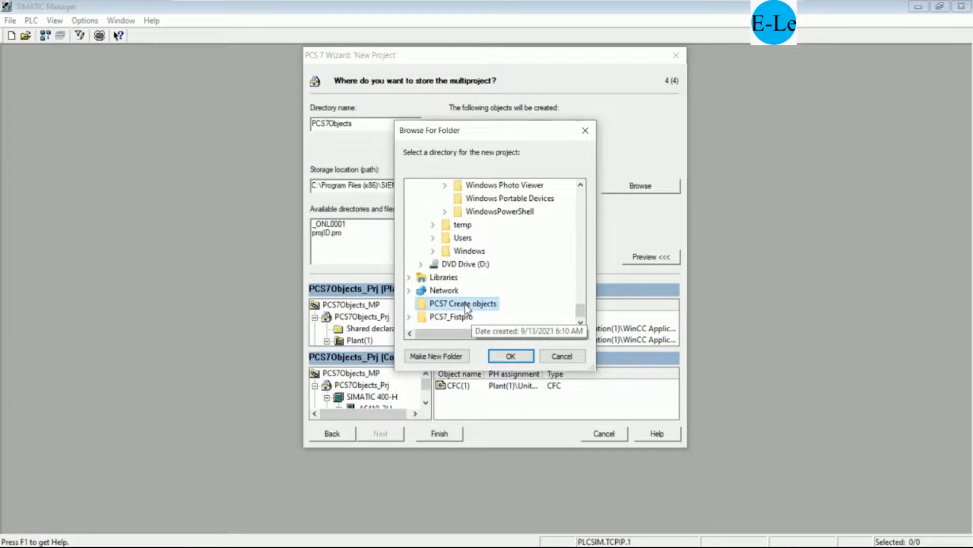
click(509, 356)
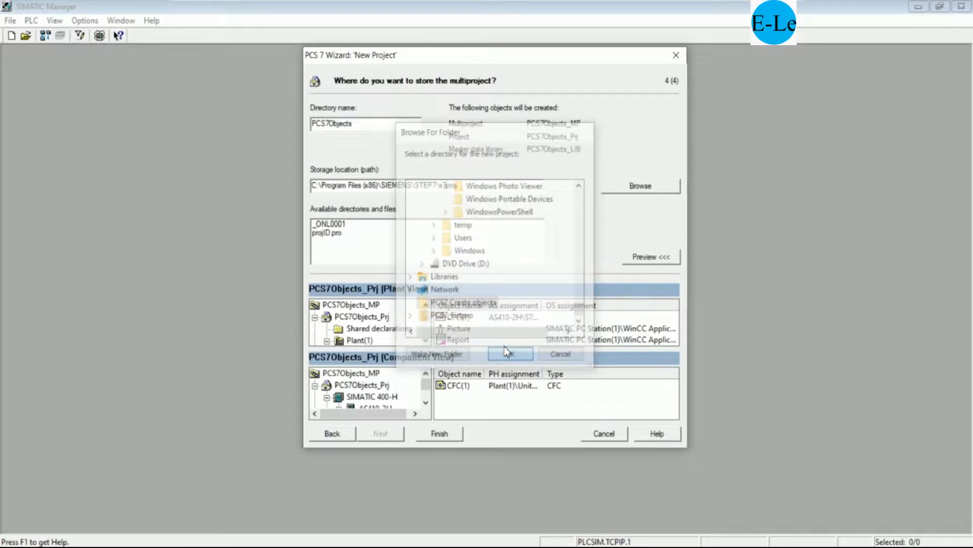
click(439, 434)
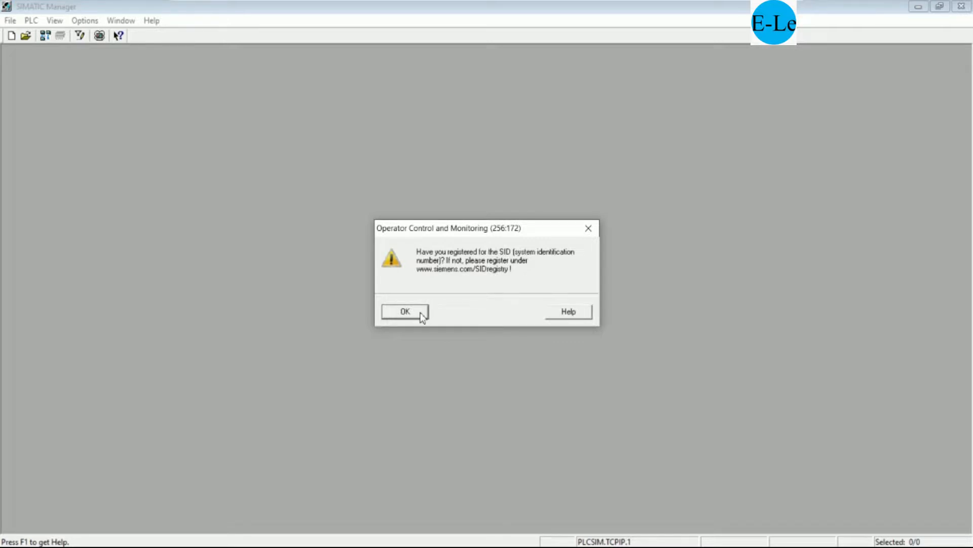
click(416, 313)
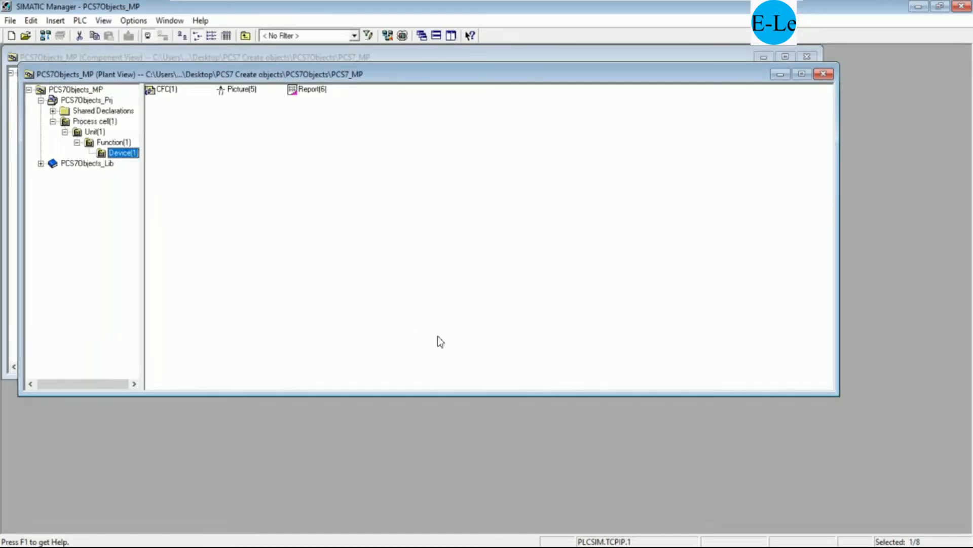
- Arrange the Component View and Plant View windows of PCS7Objects_MP side by side, extending both to the full workspace height
drag(297, 76, 543, 153)
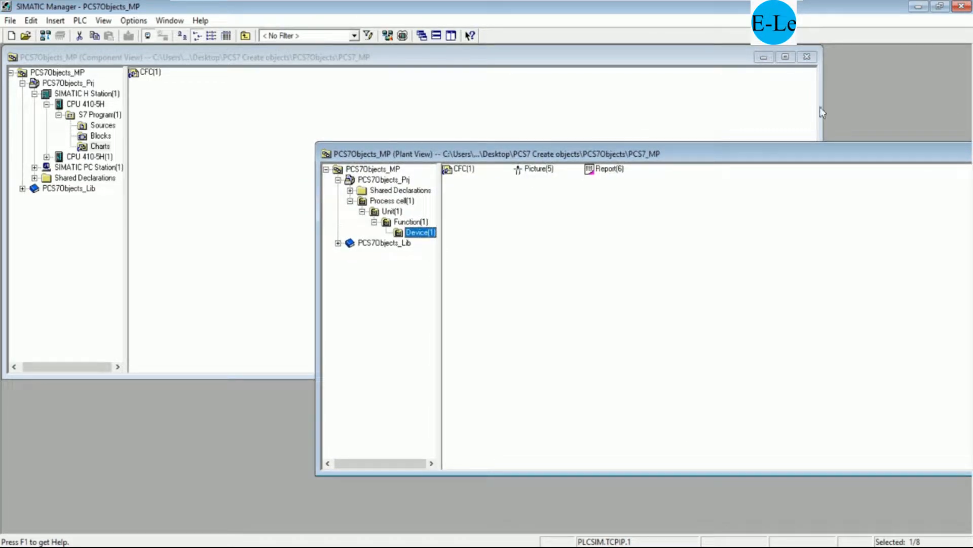
drag(821, 108, 436, 147)
drag(504, 156, 360, 69)
drag(583, 78, 489, 65)
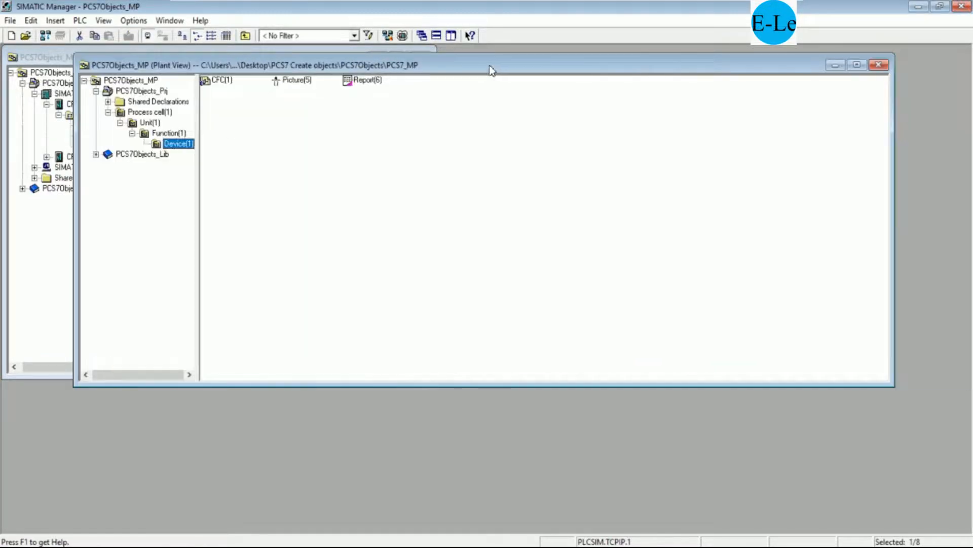
drag(893, 132, 576, 129)
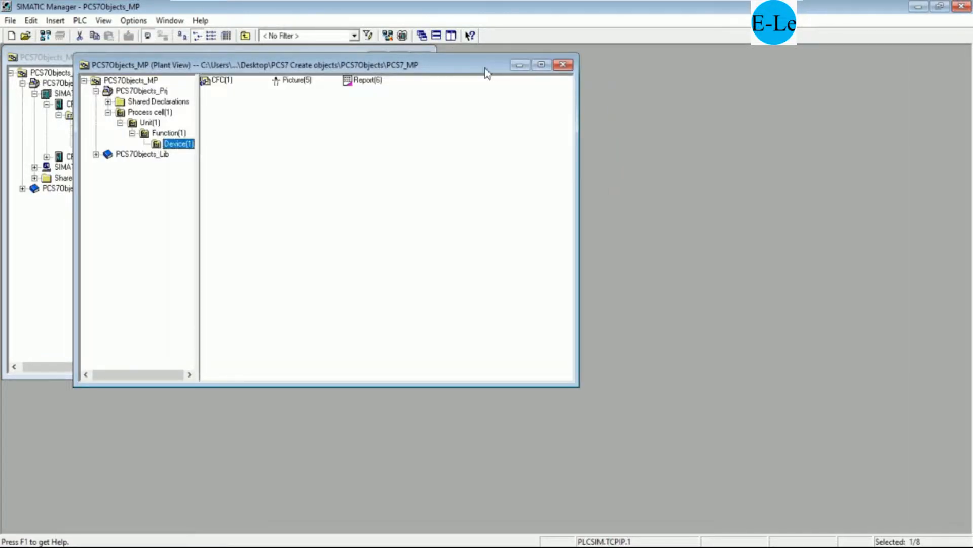
drag(485, 71, 880, 68)
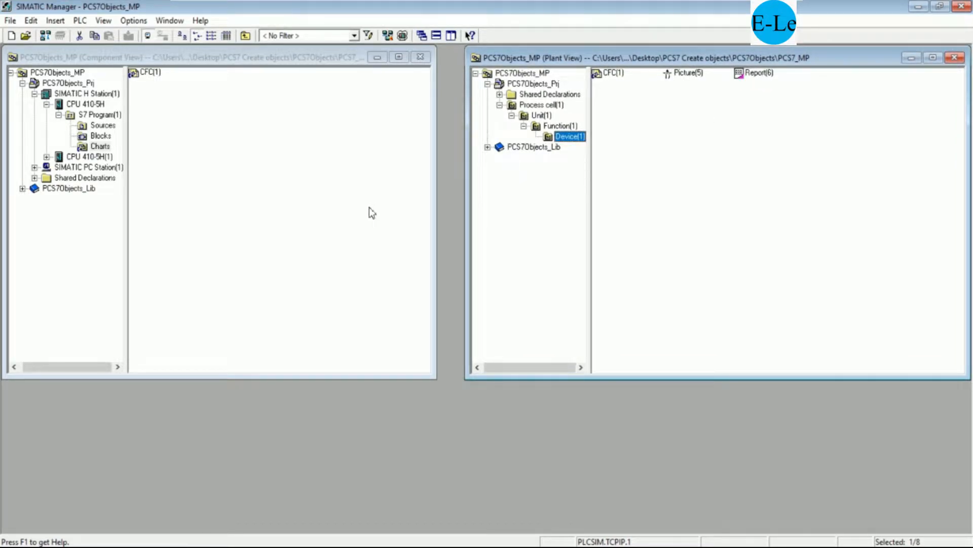
drag(221, 379, 207, 539)
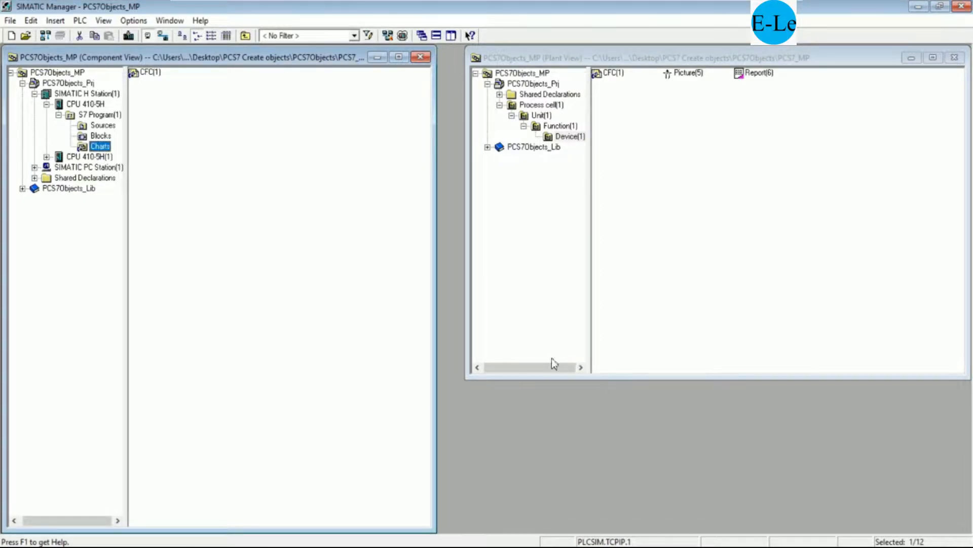
drag(467, 311, 516, 314)
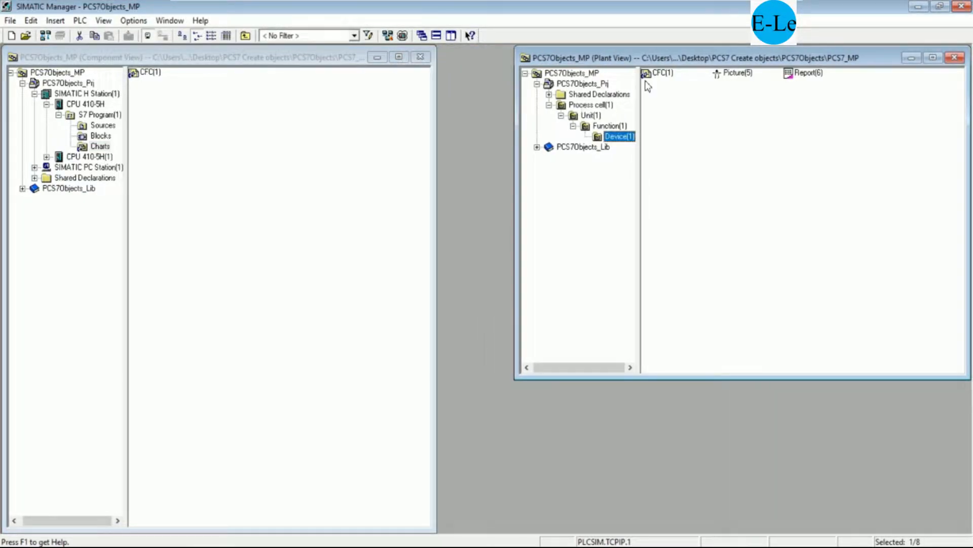
drag(667, 379, 680, 535)
drag(436, 361, 498, 360)
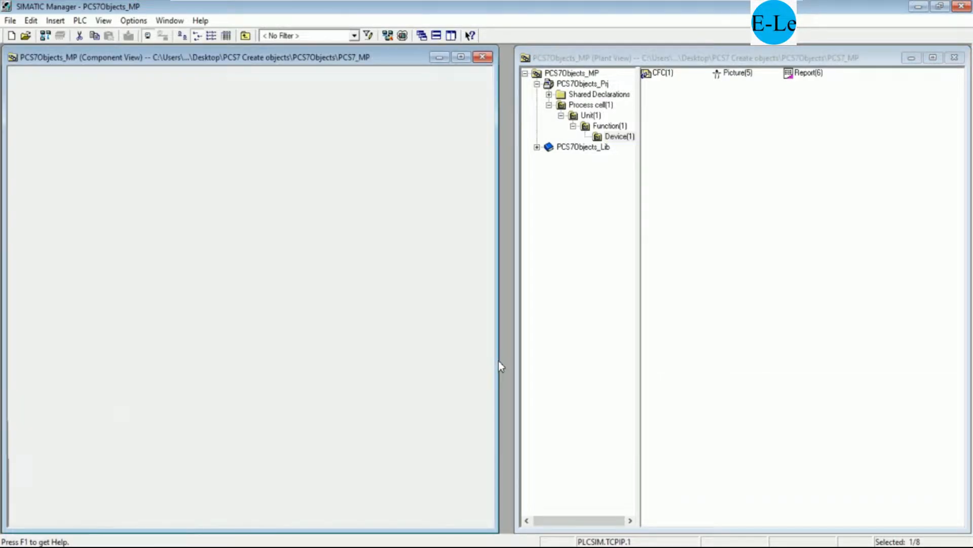
- Rename the SIMATIC H Station in the Component View as AS1
click(87, 94)
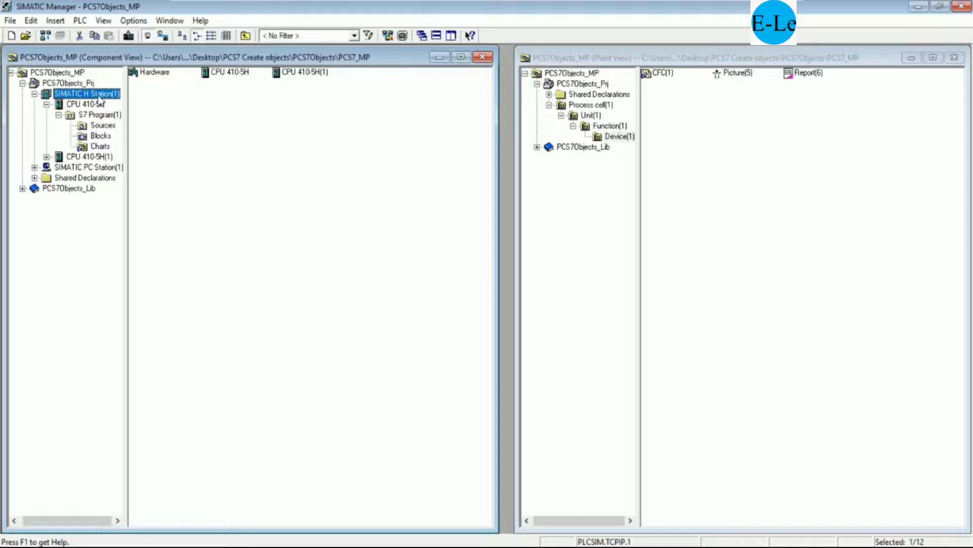
right_click(97, 98)
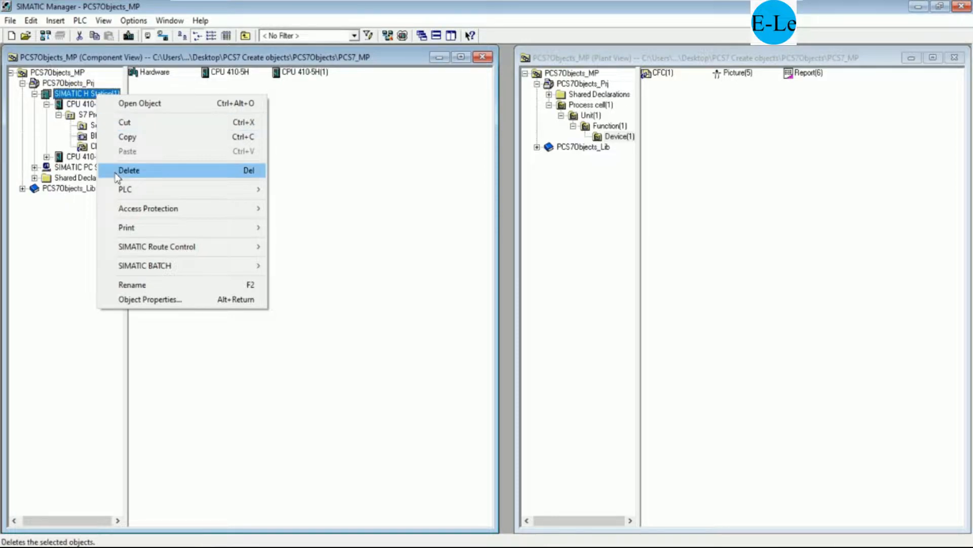
click(159, 284)
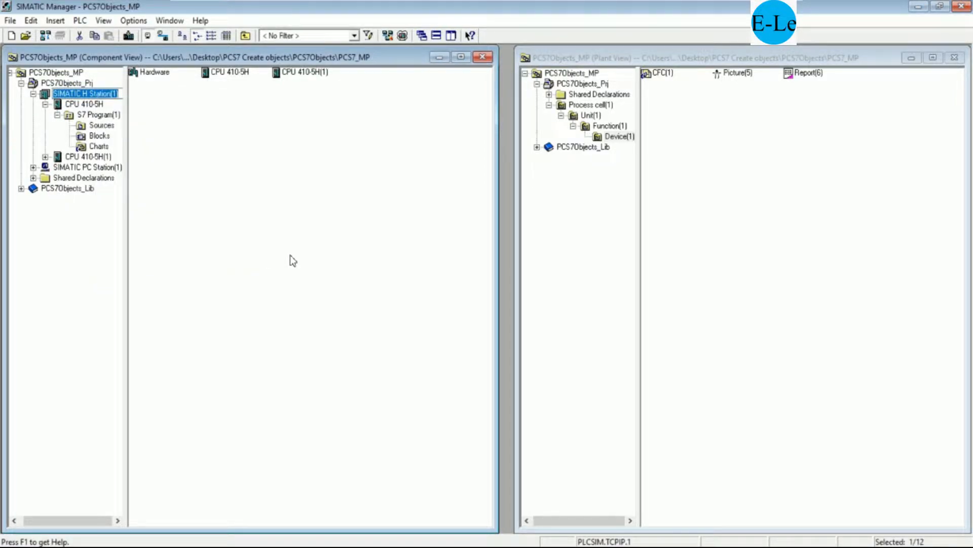
text(d)
key(BackSpace)
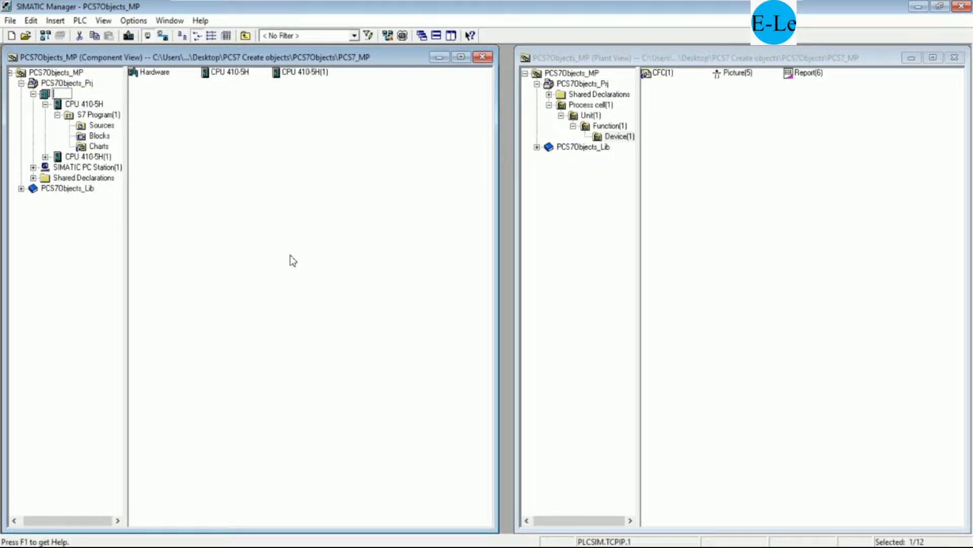
text(E)
key(BackSpace)
text(AS1)
key(Return)
- Expand the SIMATIC PC Station and rename it as OS1
click(47, 169)
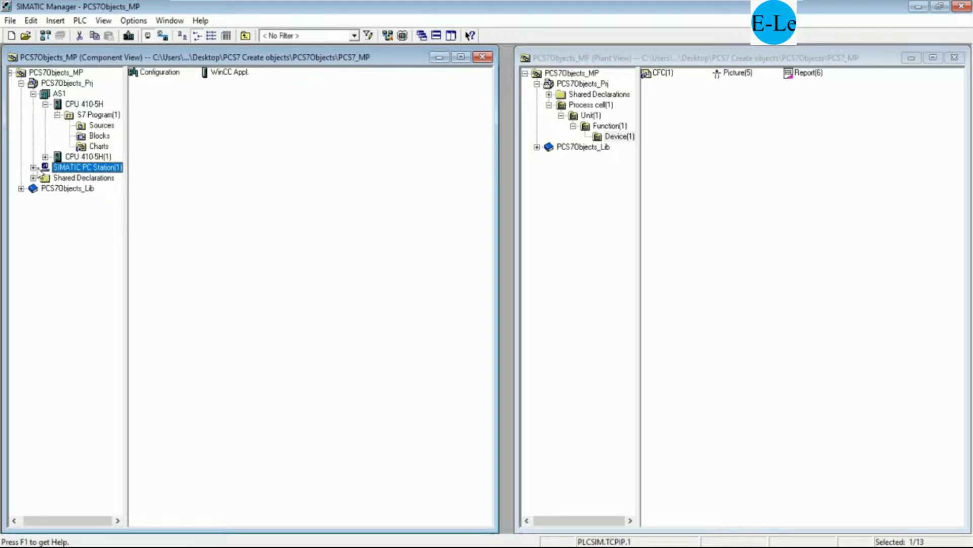
click(33, 167)
right_click(77, 168)
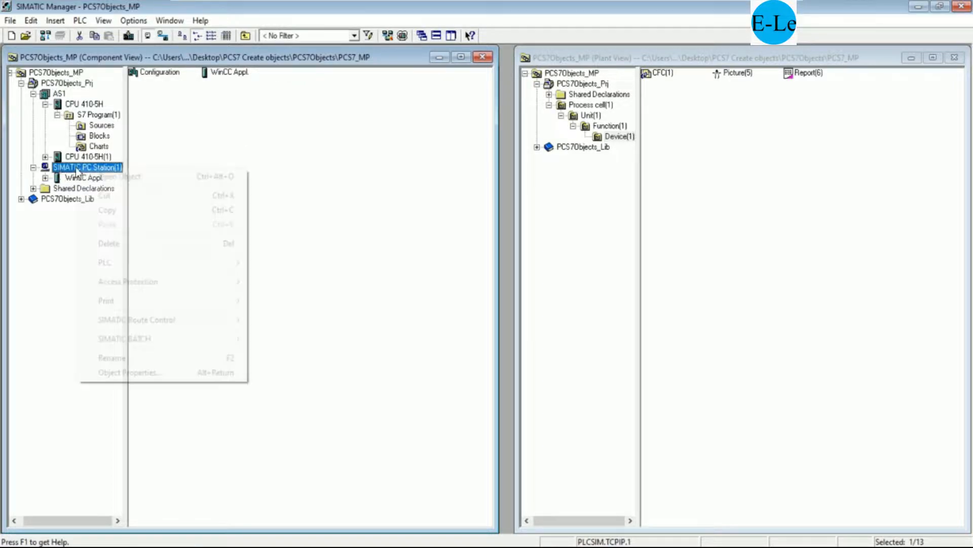
click(120, 357)
text(OS)
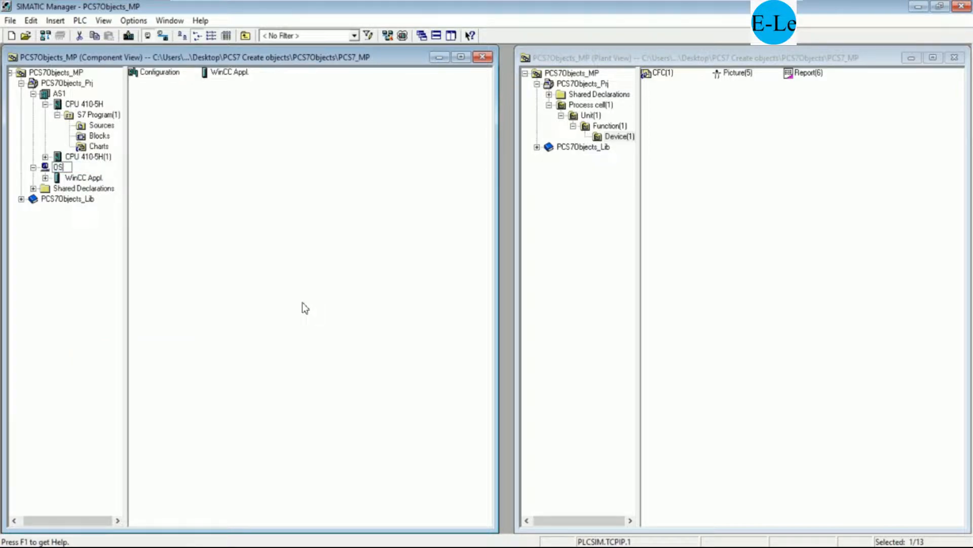
text(1)
key(Return)
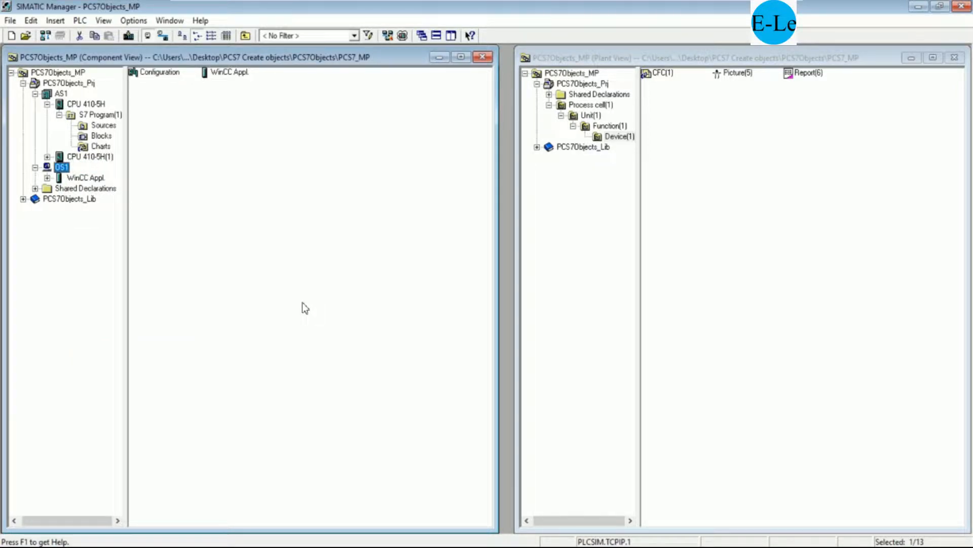
- Insert an IE General SW V8.2 module in slot 1 of OS1's hardware configuration with IP address 192.168.0.2
click(158, 77)
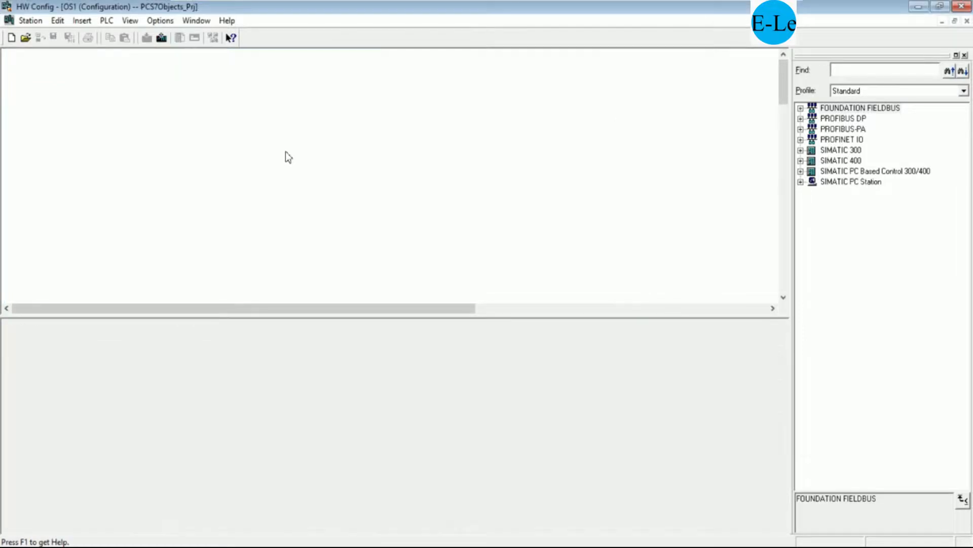
drag(168, 152, 762, 316)
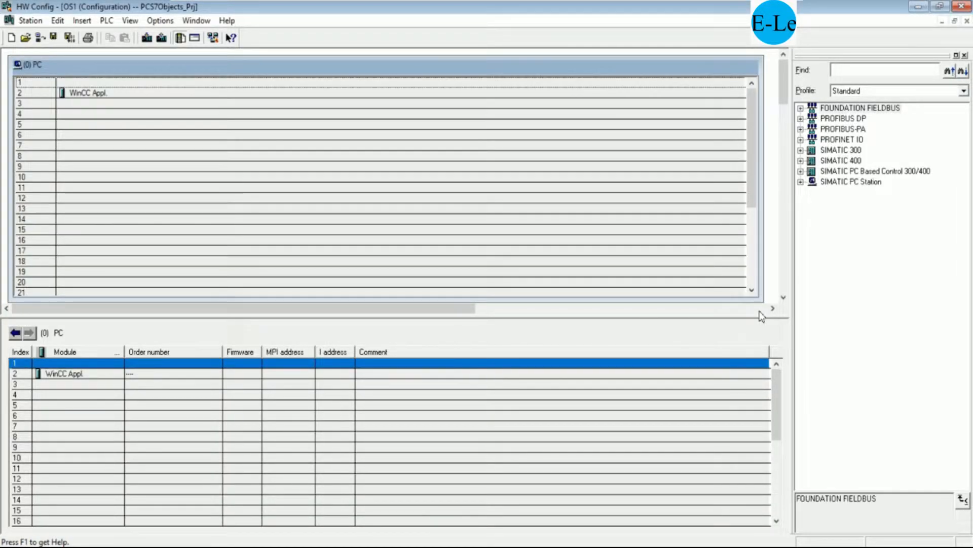
click(801, 181)
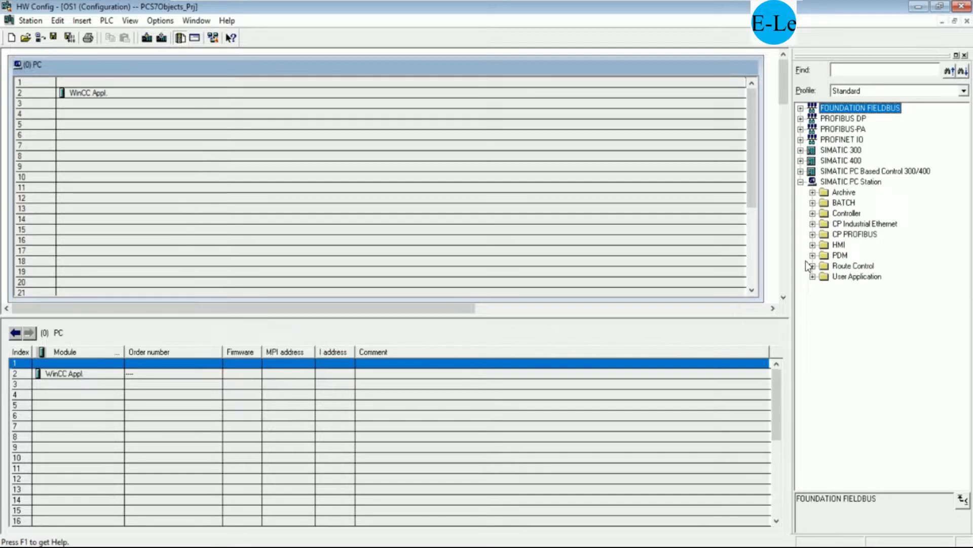
click(812, 224)
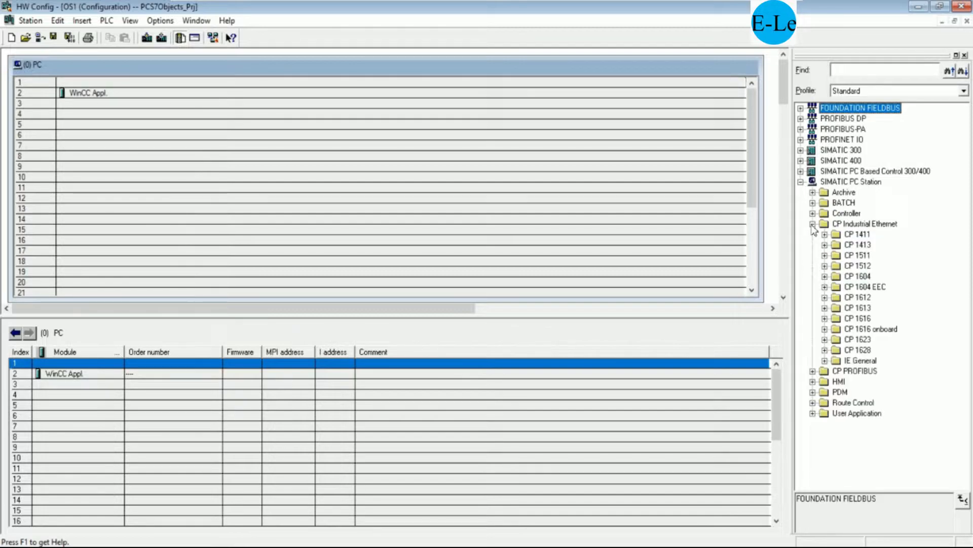
click(825, 361)
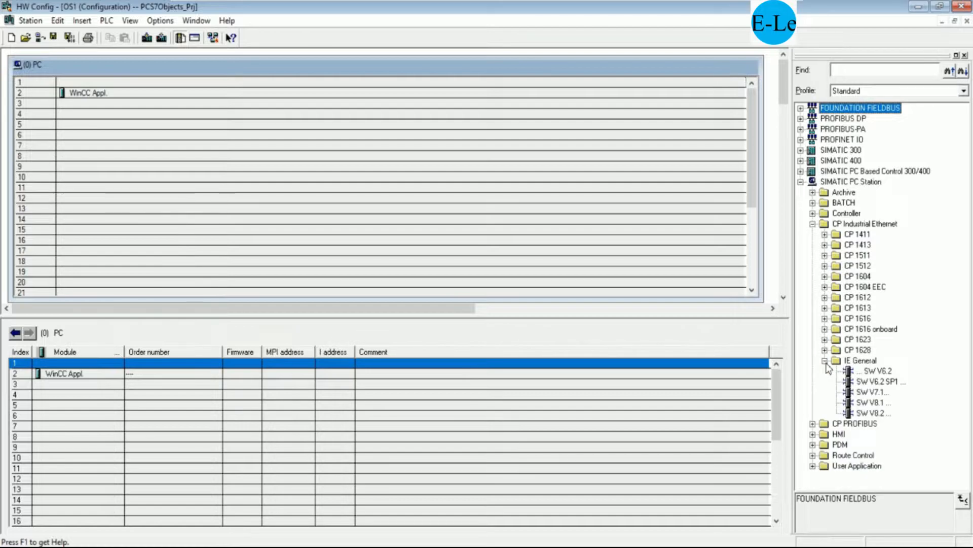
drag(871, 412, 108, 102)
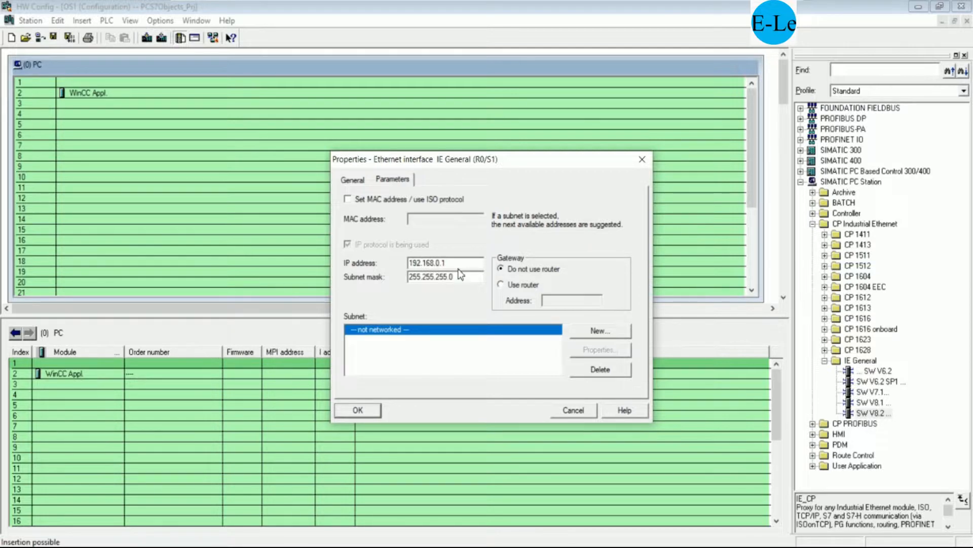
click(459, 262)
key(BackSpace)
text(2)
- Network the IE General interface to a new Industrial Ethernet subnet named ETM002, then save and close the OS1 configuration
click(576, 334)
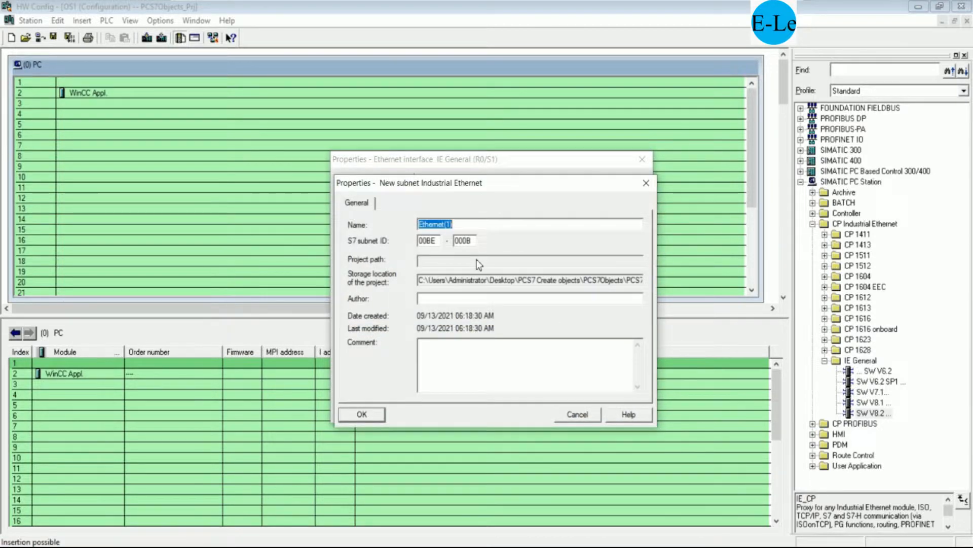
text(ETM002)
click(362, 414)
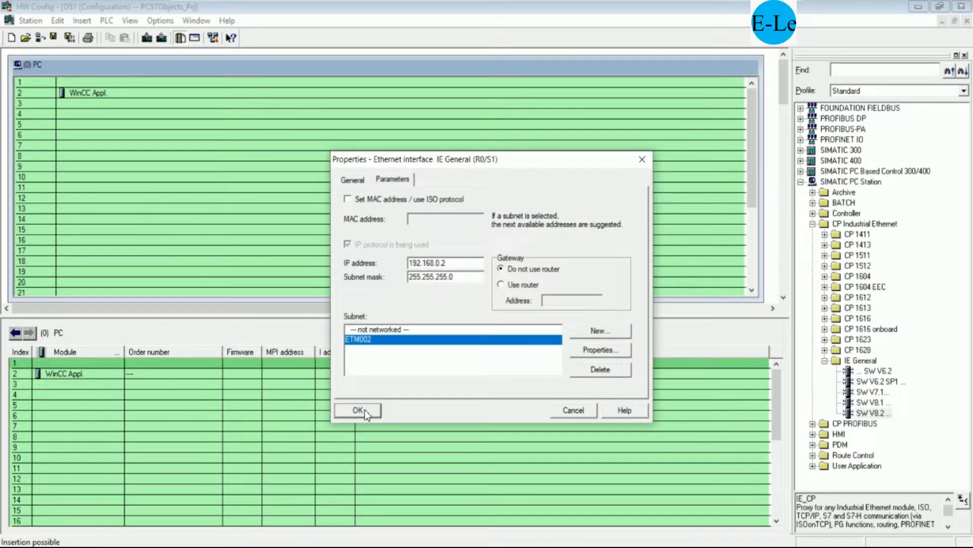
click(364, 409)
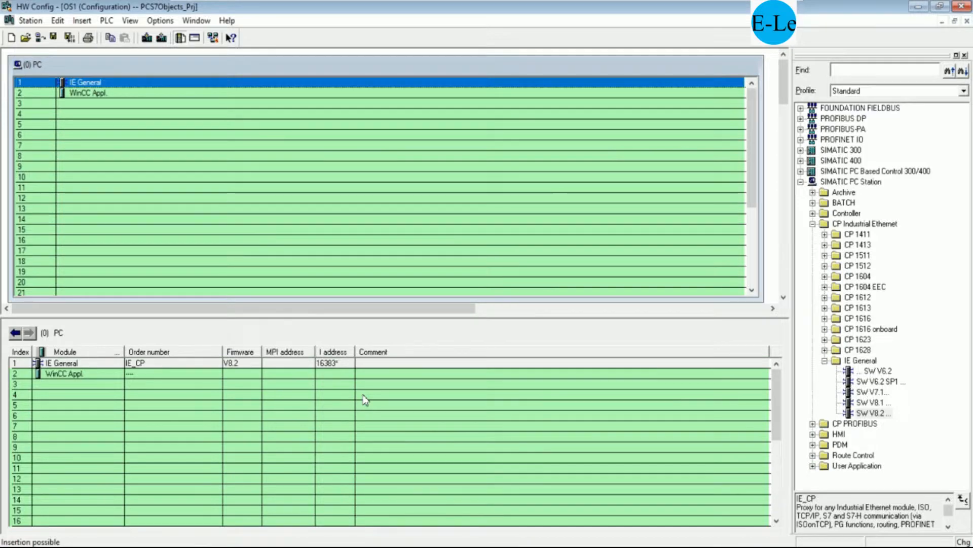
click(53, 38)
click(961, 7)
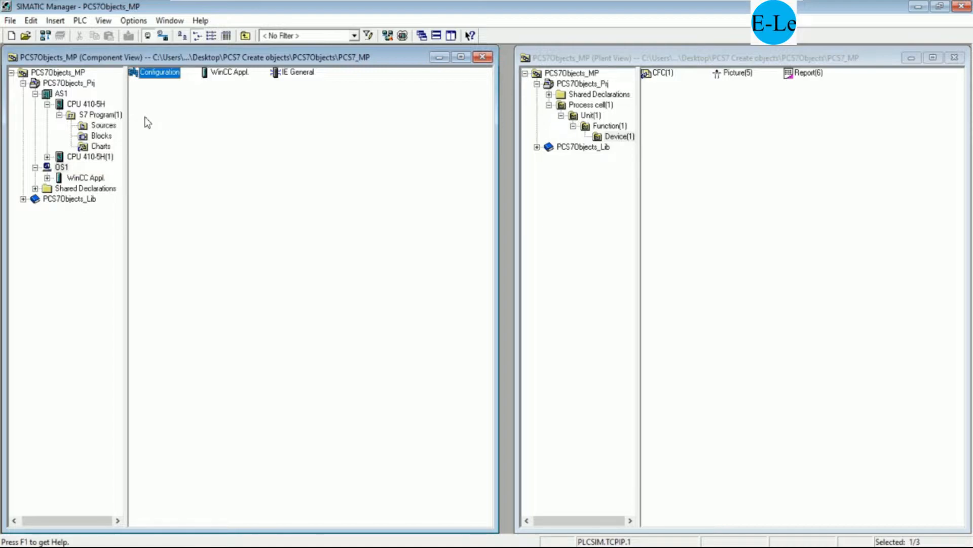
- Examine the contents of AS1, its two CPUs and the first CPU's S7 program, blocks and charts folders
click(89, 104)
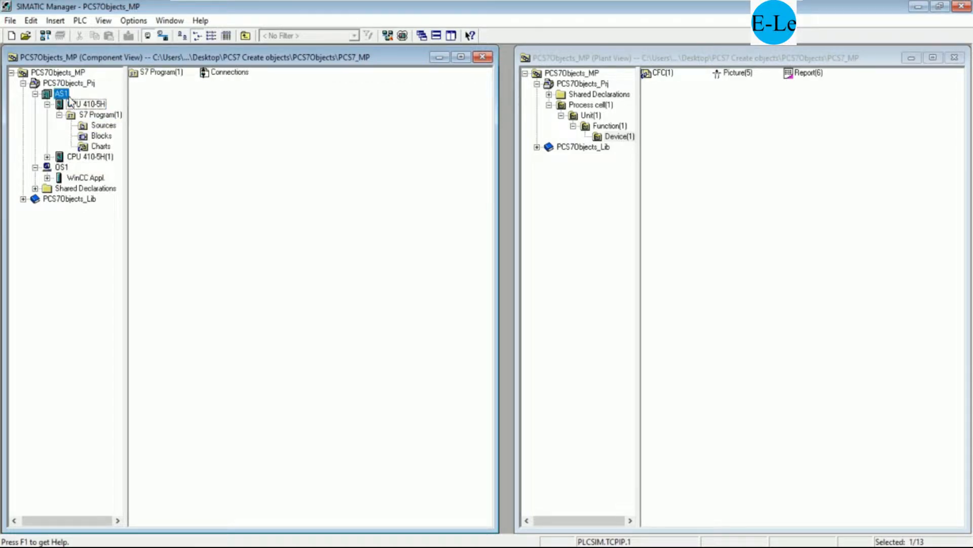
click(61, 94)
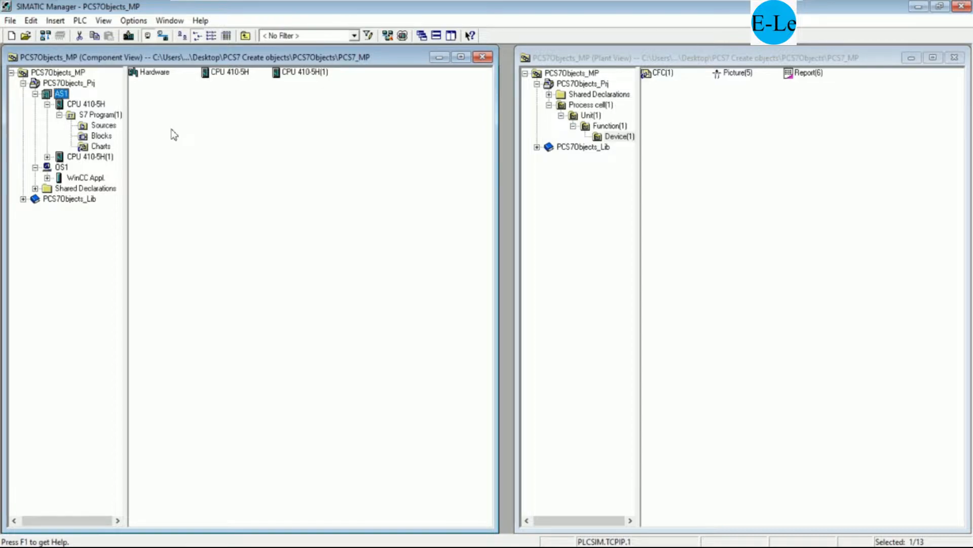
click(81, 157)
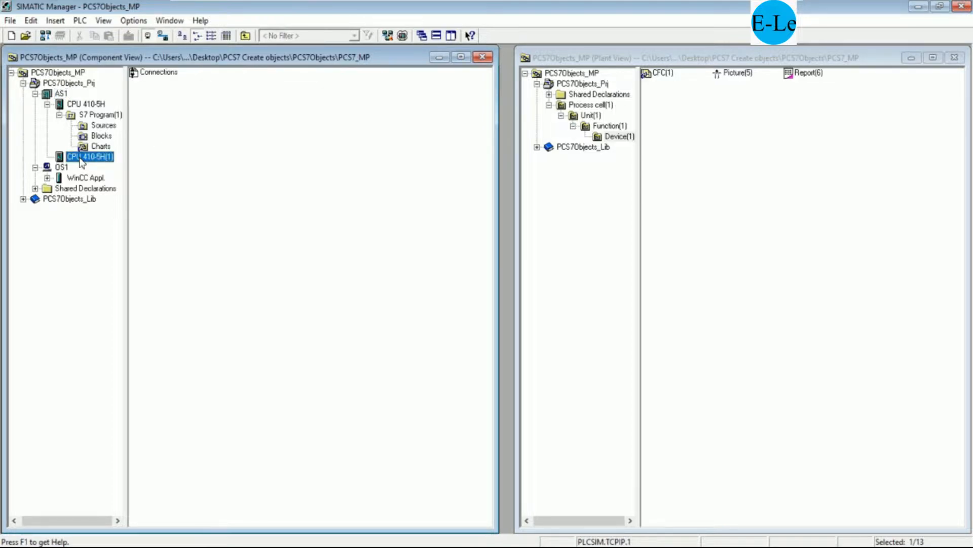
click(96, 146)
click(101, 136)
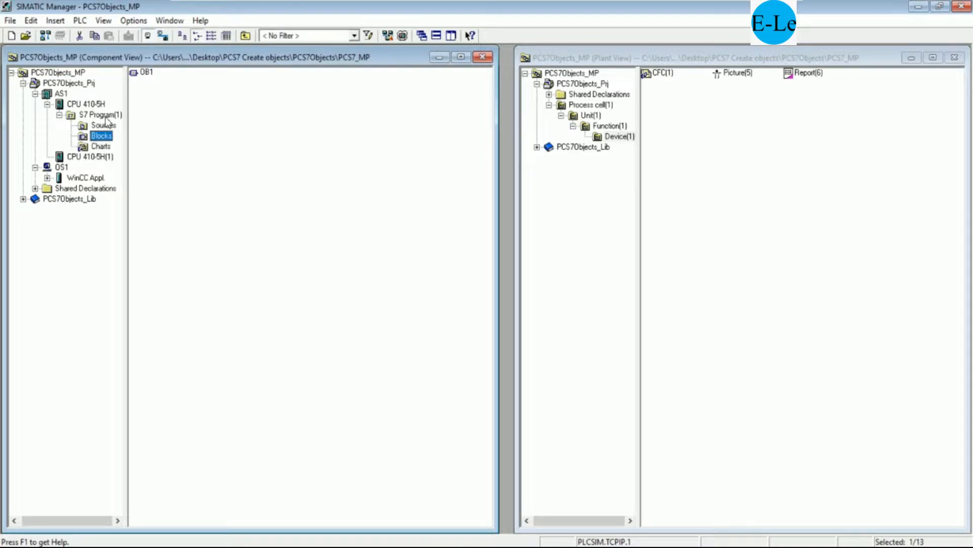
click(100, 114)
click(94, 104)
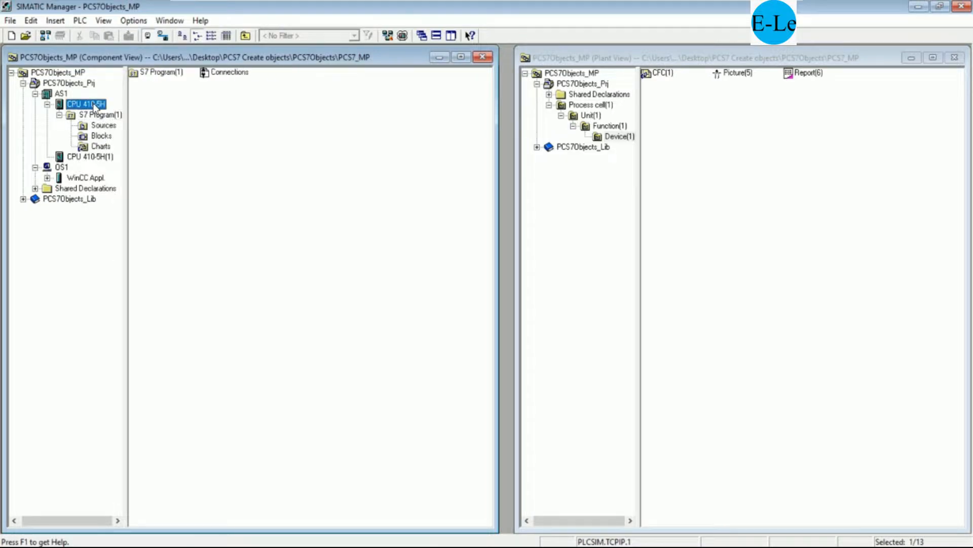
- Open the hardware configuration of AS1 and enlarge the rack 0 UR2ALU-H window to view its interface modules
click(62, 94)
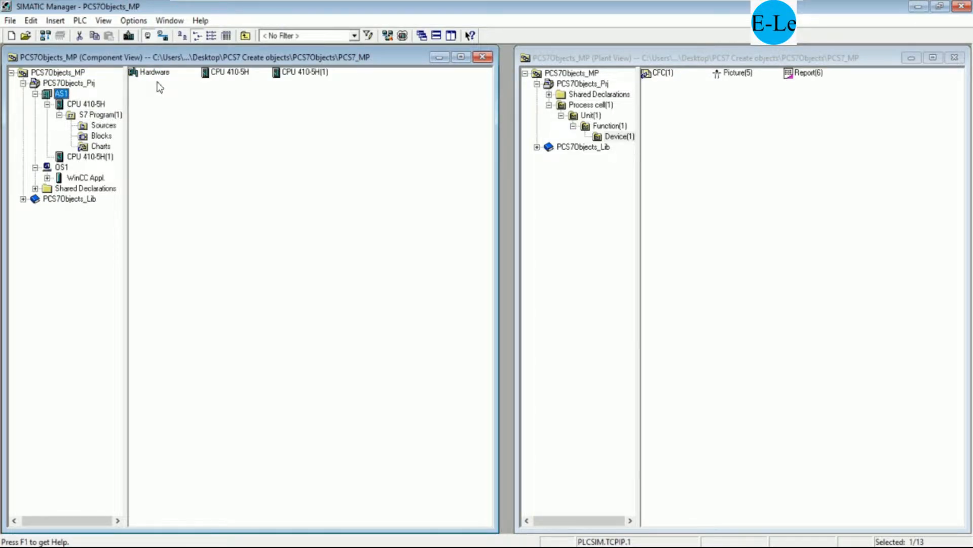
double_click(158, 73)
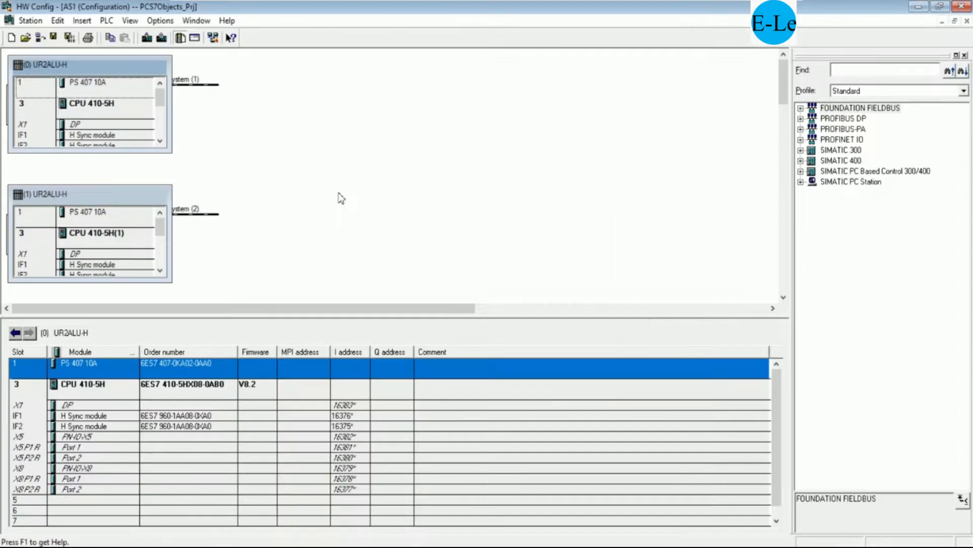
drag(173, 153, 378, 179)
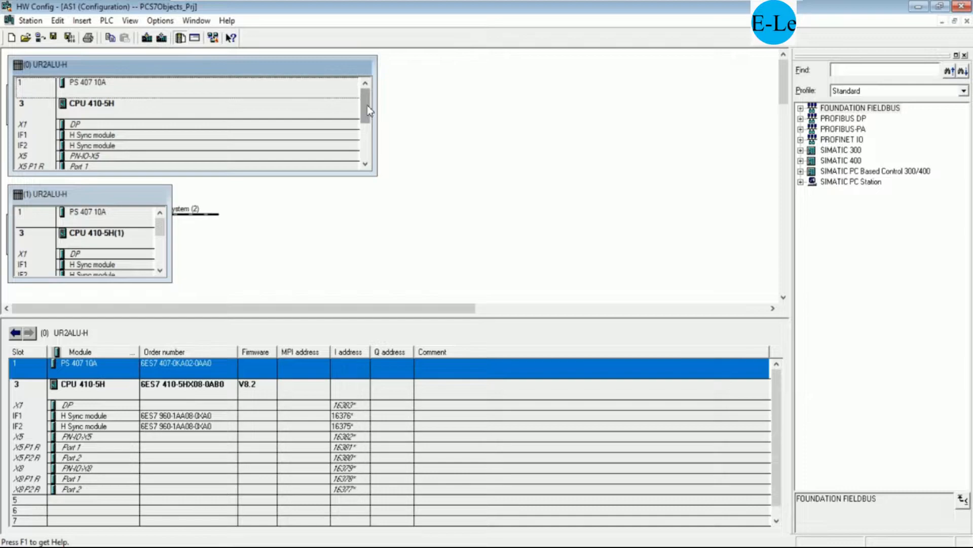
drag(377, 175, 378, 148)
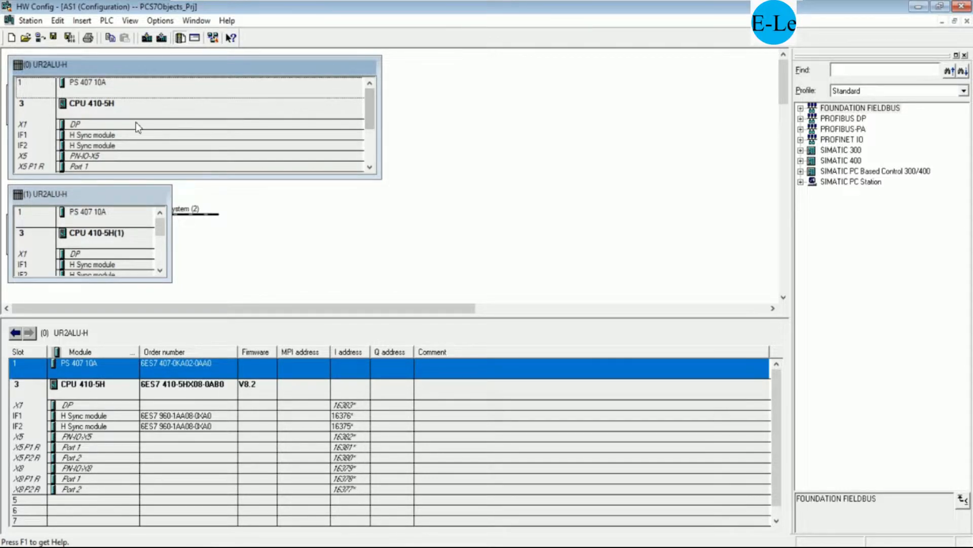
drag(370, 125, 370, 134)
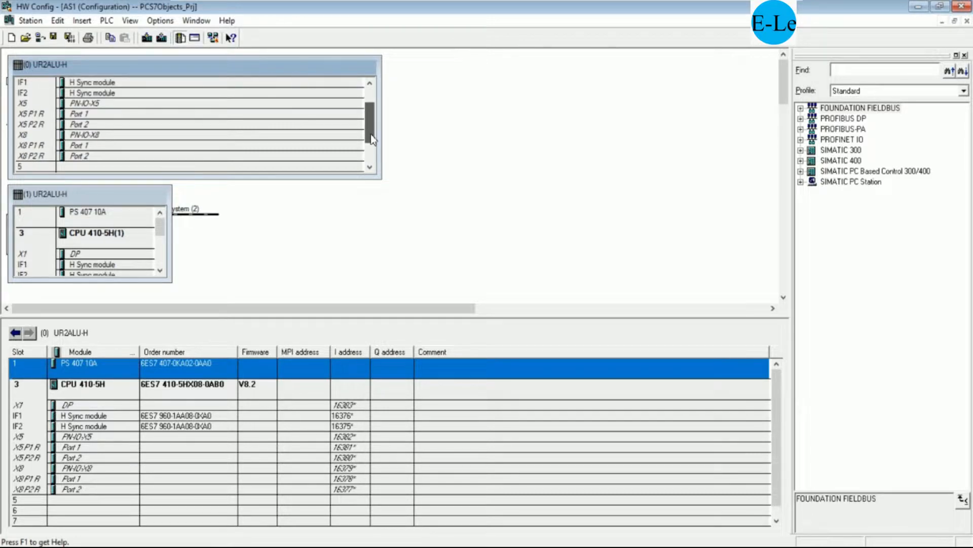
- Network the PN-IO-X5 interface of AS1's rack 0 CPU to a new Industrial Ethernet subnet named ETM001
click(107, 104)
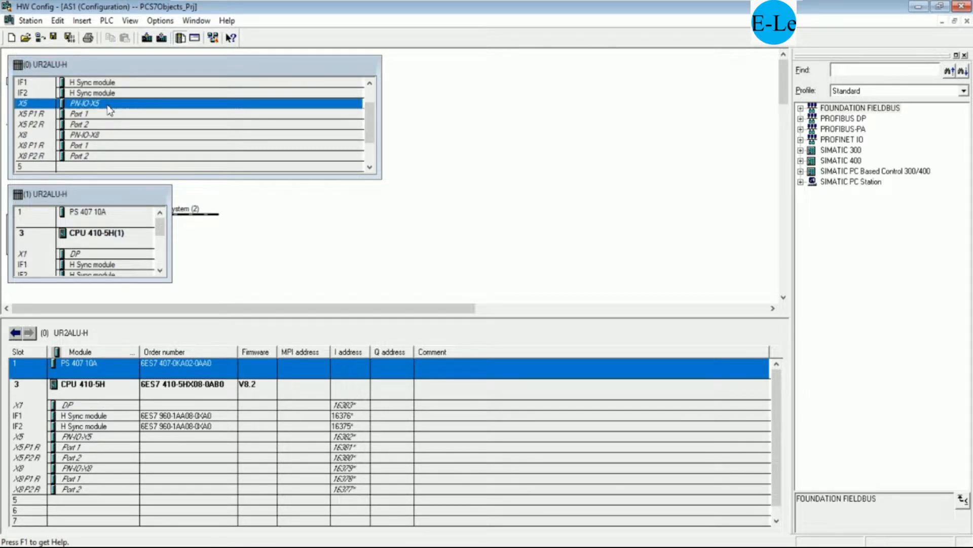
double_click(108, 107)
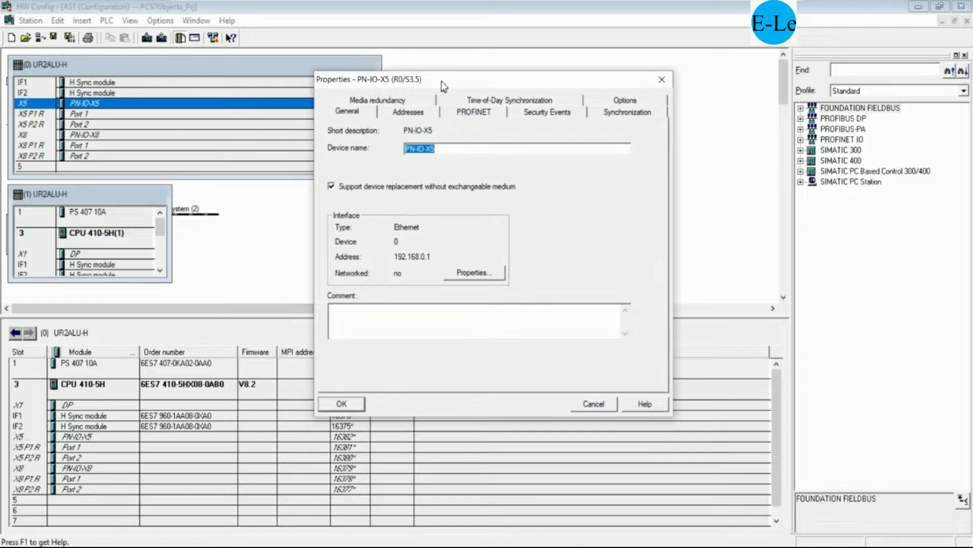
click(471, 273)
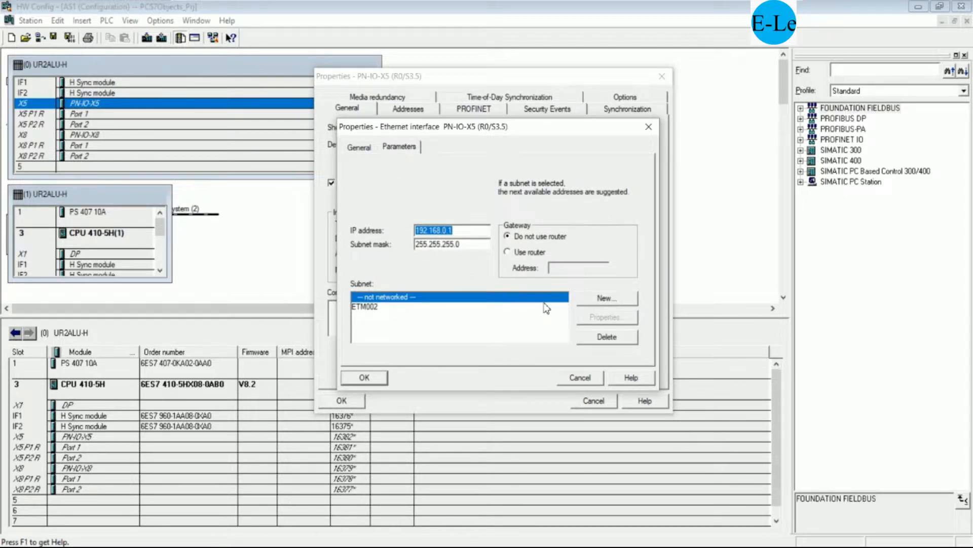
click(607, 298)
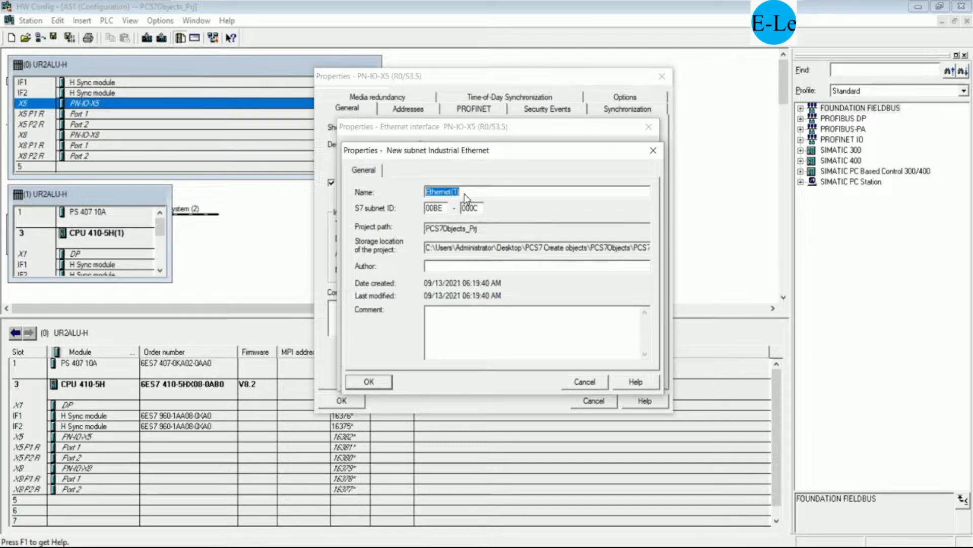
text(e)
click(372, 384)
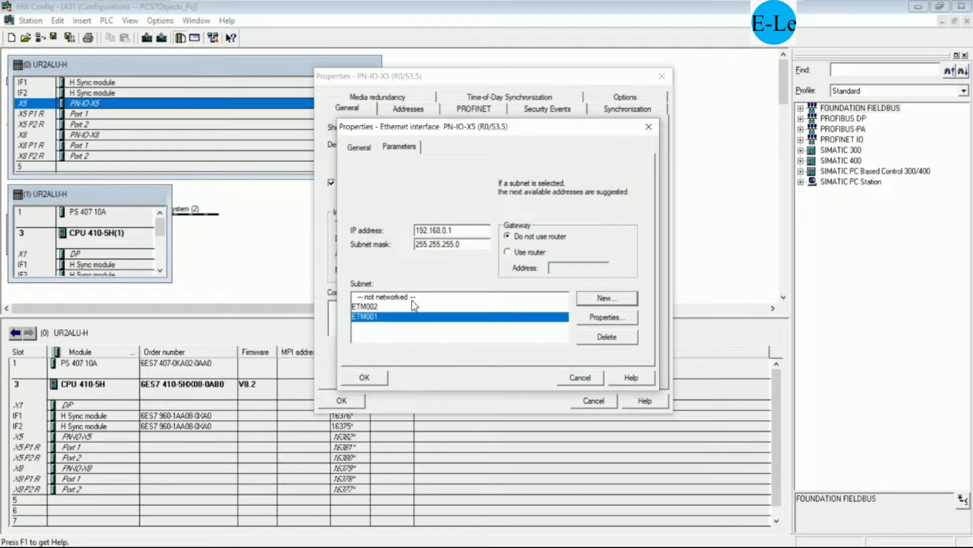
click(362, 378)
click(342, 400)
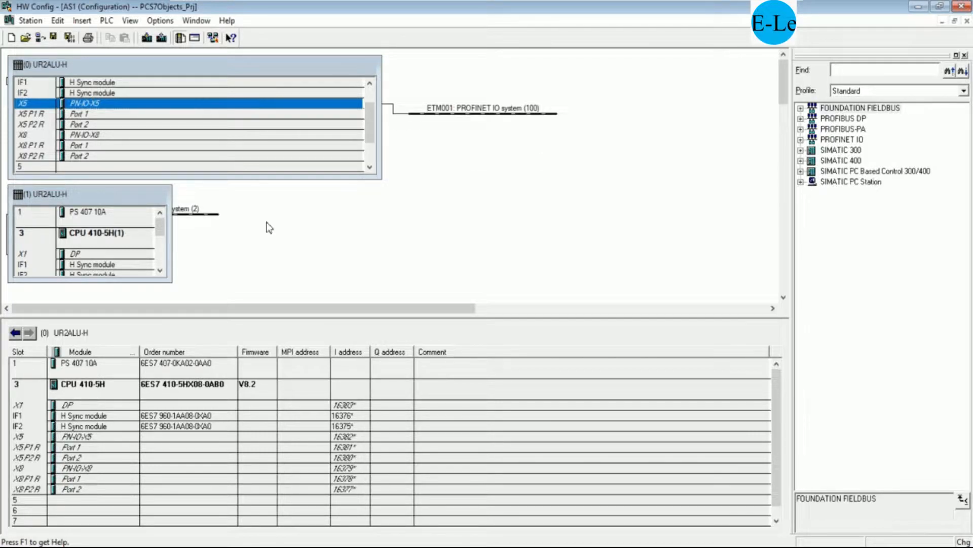
- Enlarge the rack 1 UR2ALU-H window and move the PROFIBUS(2) DP master system line clear of it
drag(205, 214, 386, 231)
drag(174, 278, 304, 298)
drag(368, 232, 472, 231)
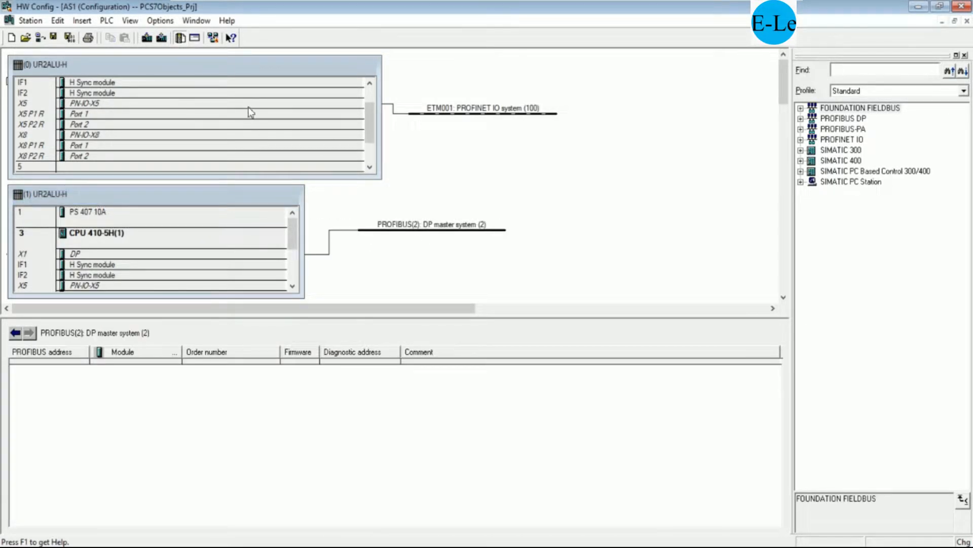
- Store the AS1 changes, open the project's network configuration and select the IE General module of OS1
click(213, 38)
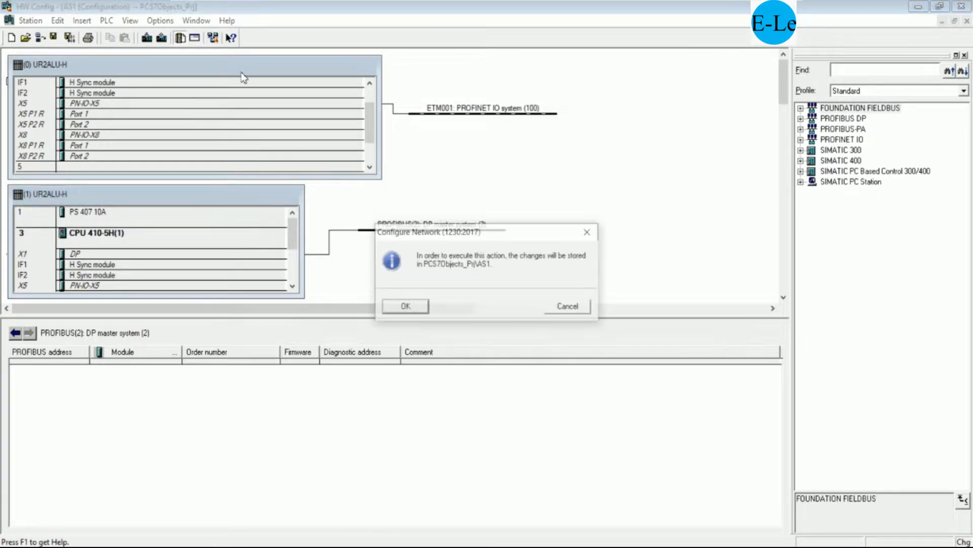
click(415, 306)
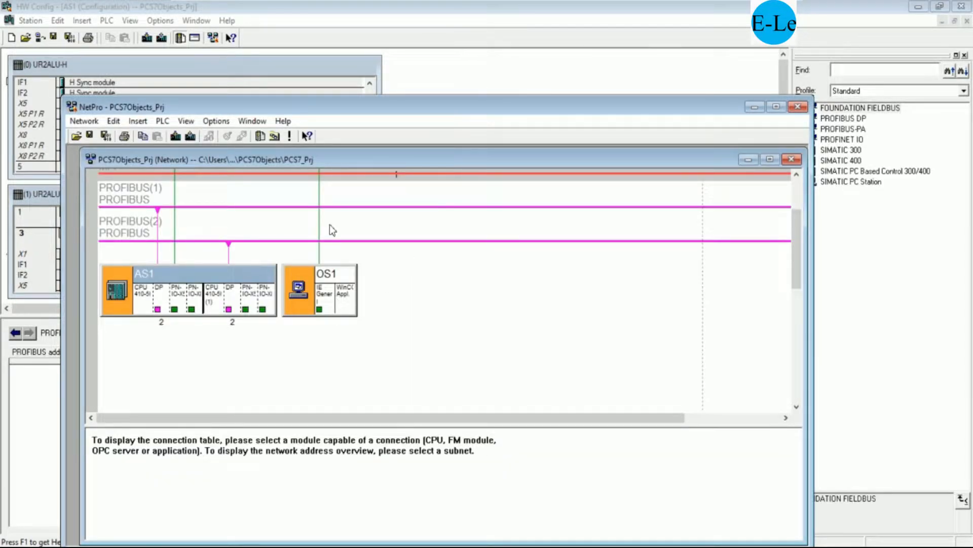
click(319, 292)
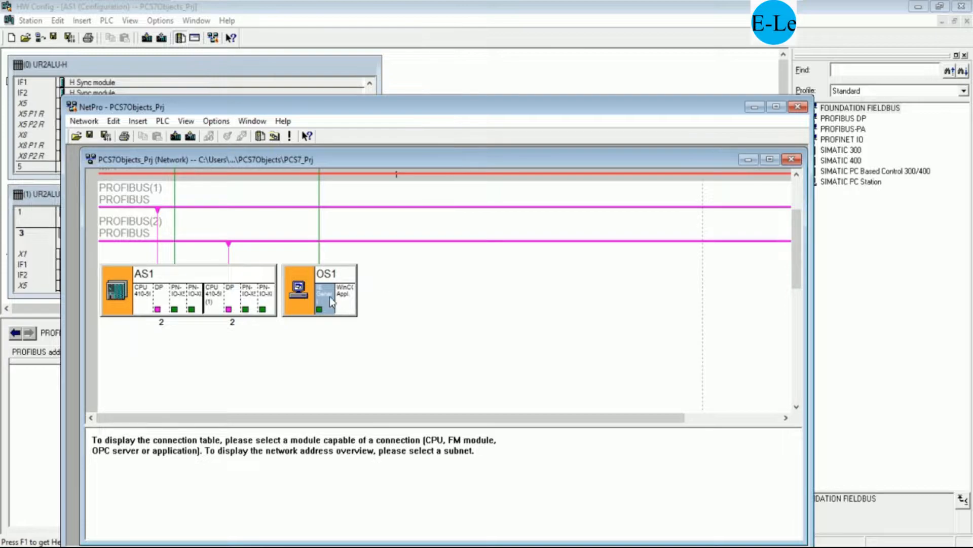
- Try to insert an S7 connection from OS1's WinCC Appl. to AS1's CPU 410-5H
click(350, 303)
right_click(349, 300)
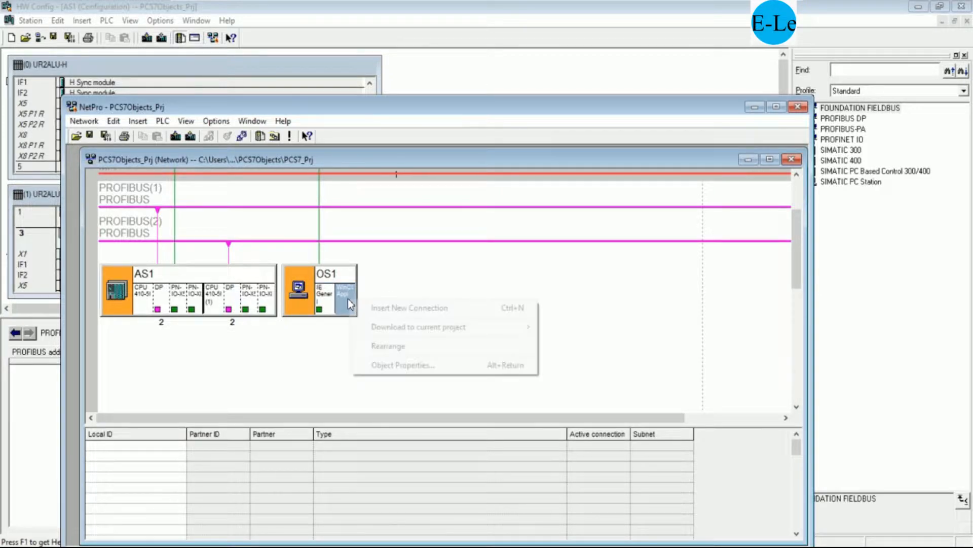
click(394, 311)
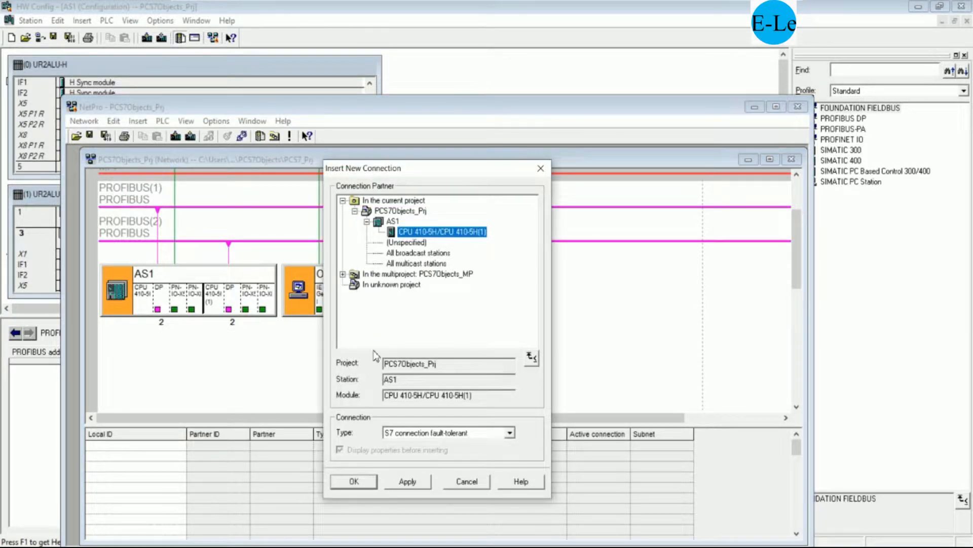
click(510, 432)
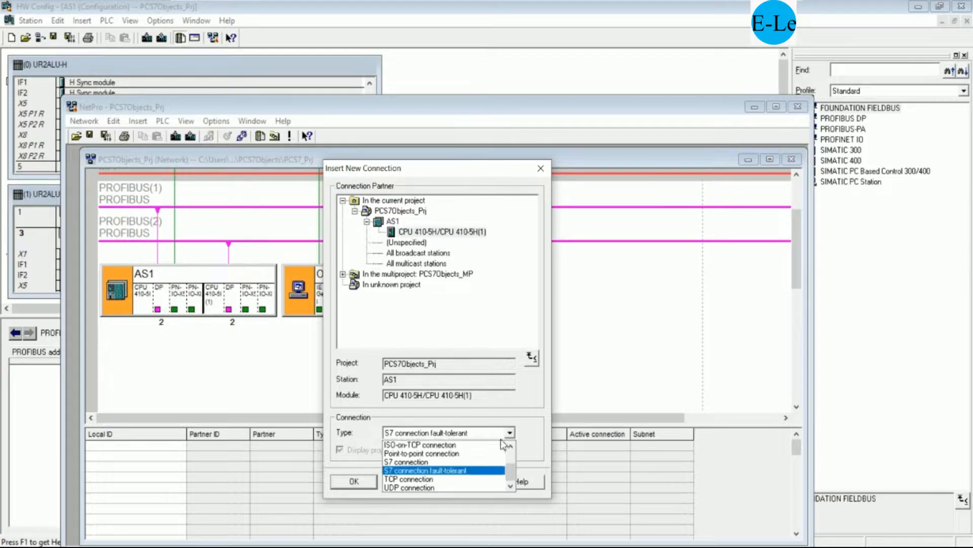
click(435, 463)
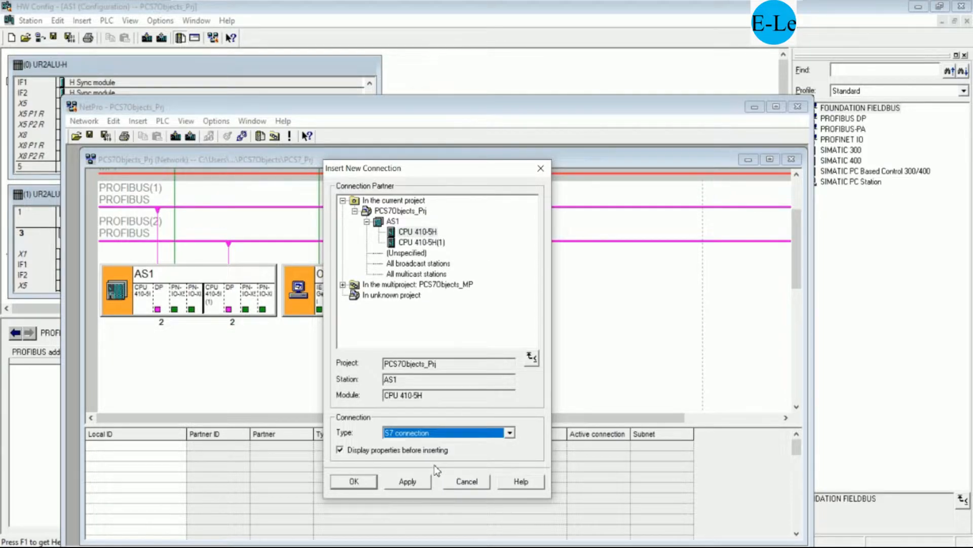
click(362, 479)
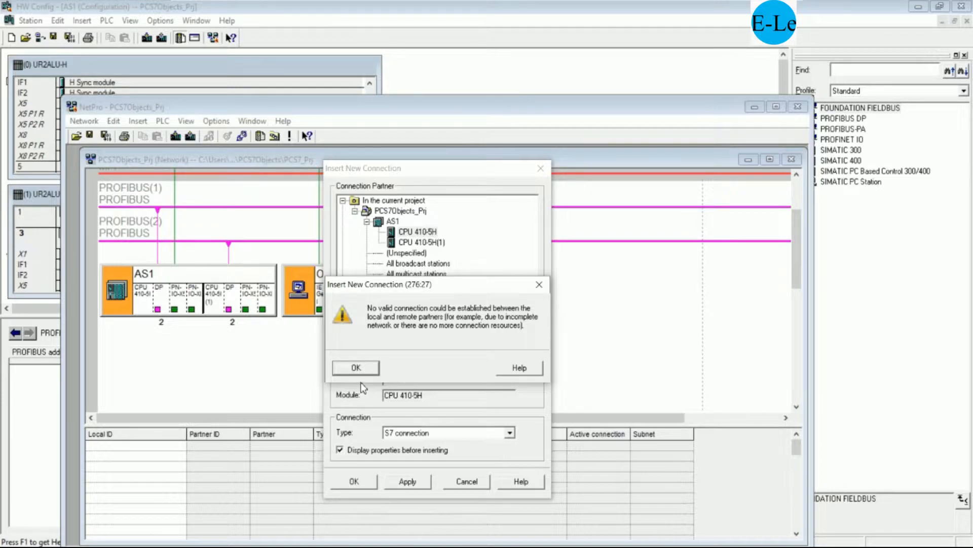
click(362, 375)
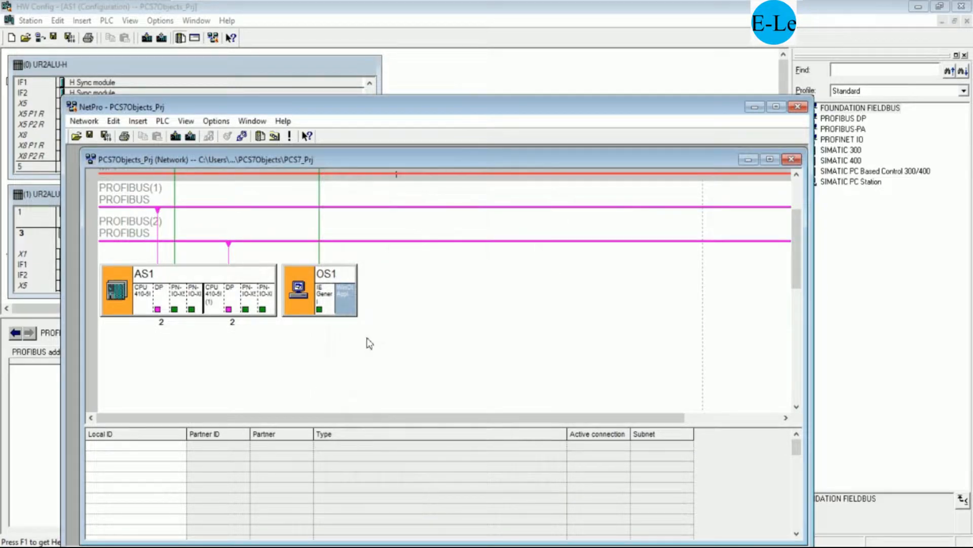
- Retry the S7 connection from OS1's WinCC Appl., explicitly selecting CPU 410-5H of AS1 as the partner
right_click(344, 302)
click(372, 306)
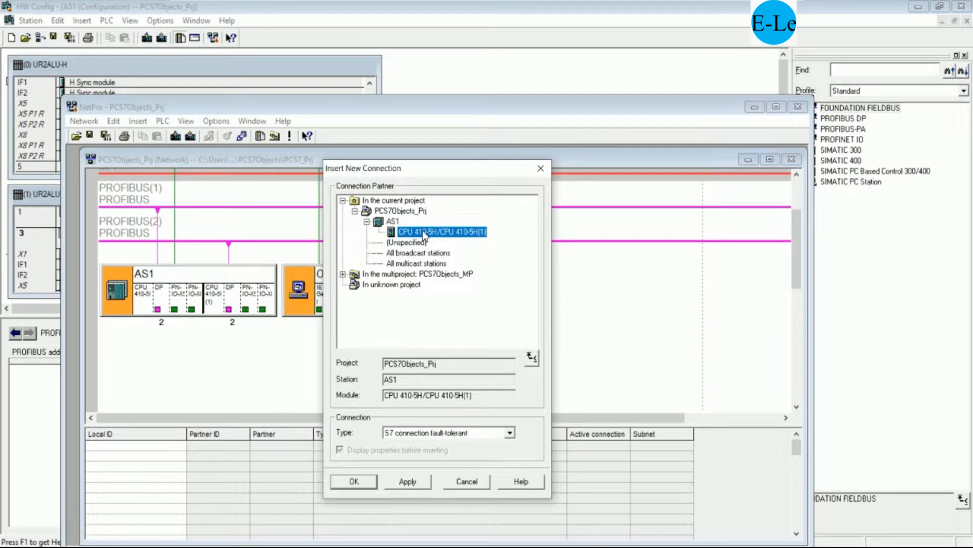
click(450, 435)
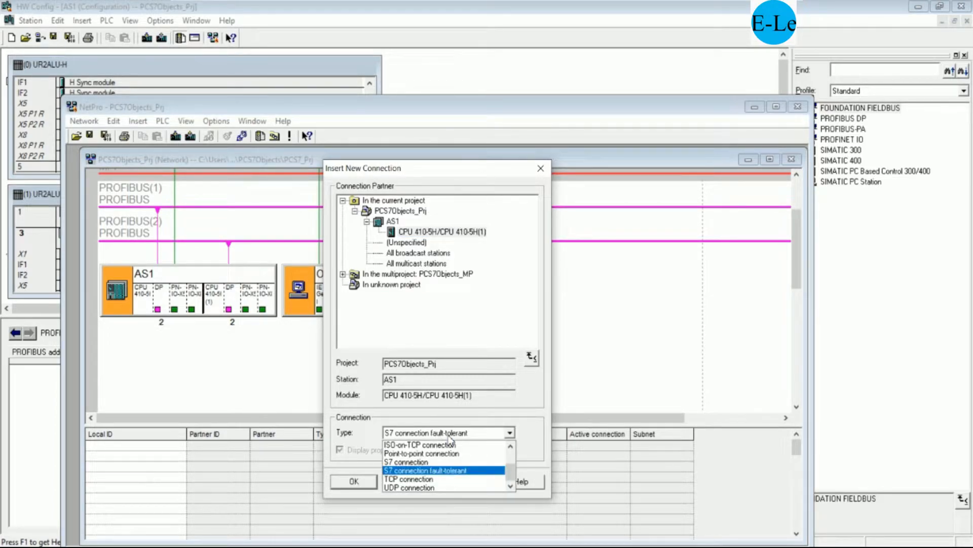
click(421, 461)
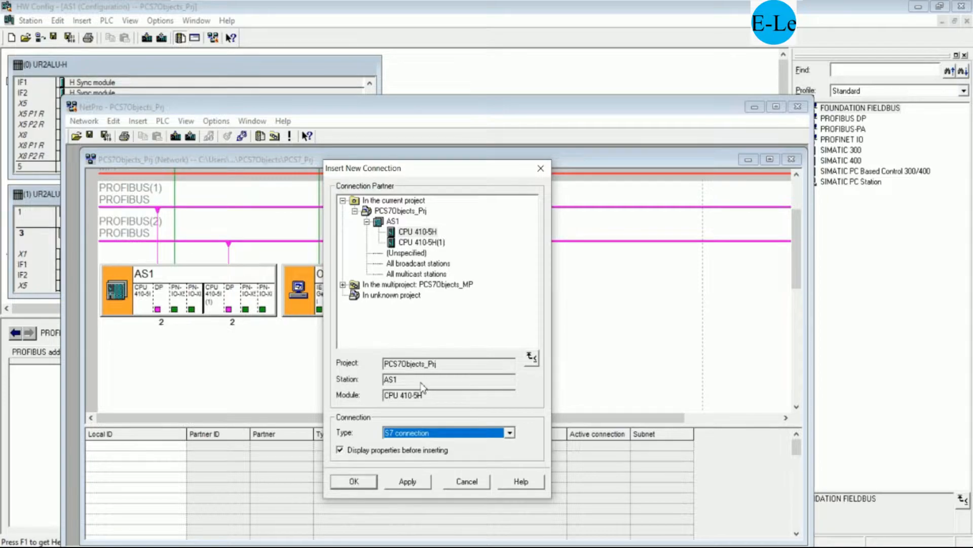
click(419, 232)
click(357, 483)
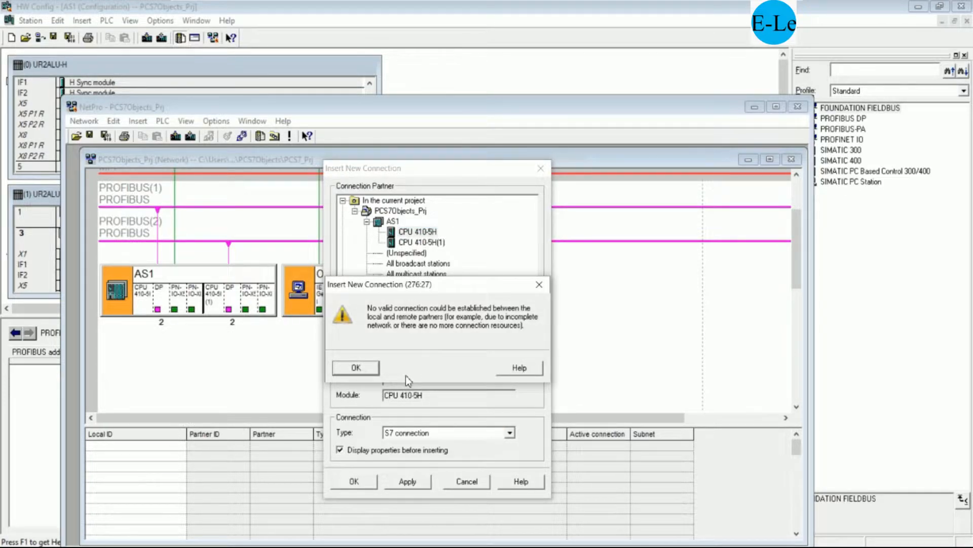
click(366, 372)
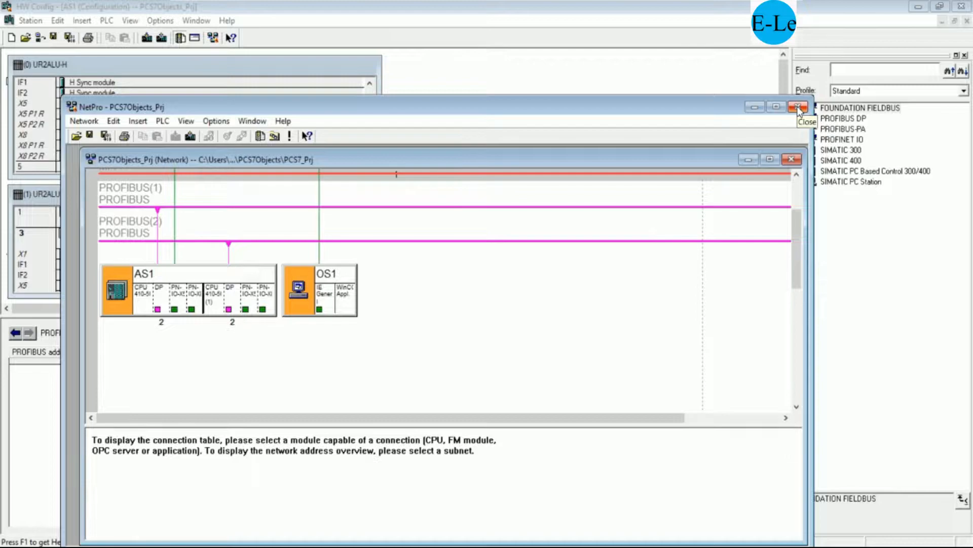
- Close the network configuration, check the rack 0 modules of AS1 and close its hardware configuration
click(799, 108)
click(410, 364)
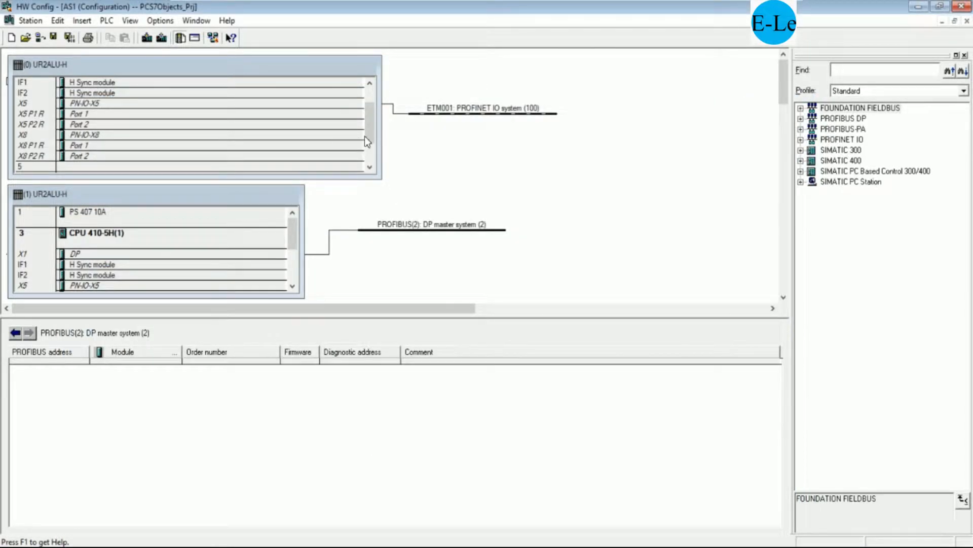
drag(367, 133, 375, 117)
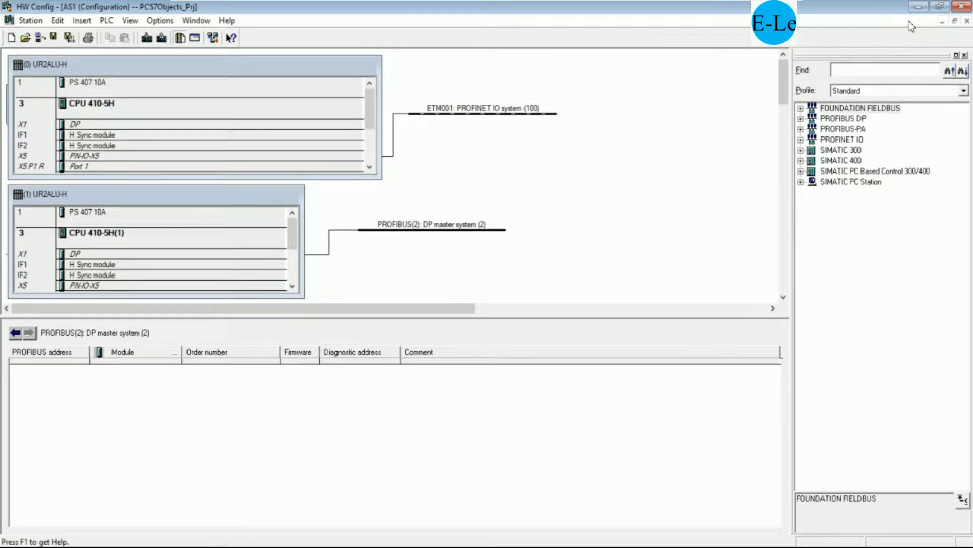
click(961, 6)
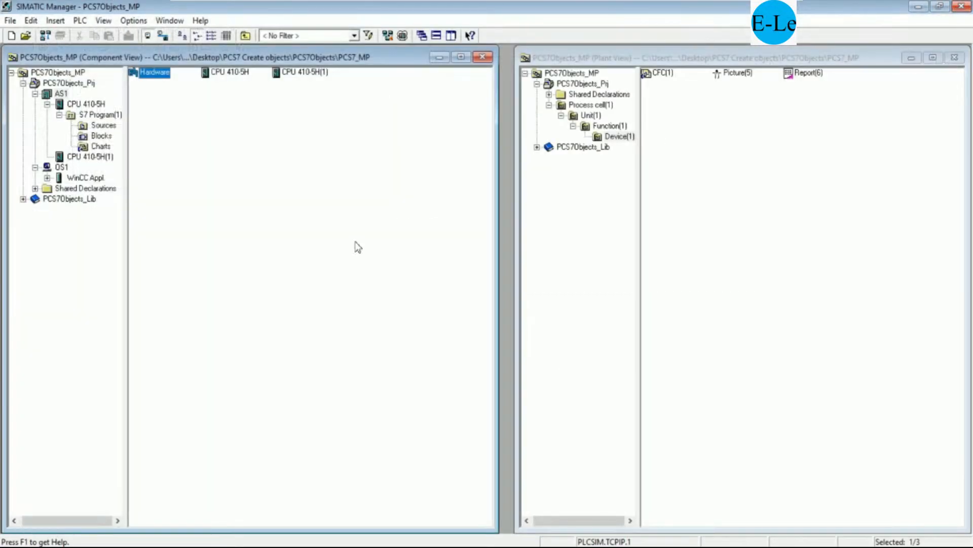
- Reassign the IE General interface in OS1's hardware configuration to subnet ETM001, then save and close the configuration
click(61, 167)
click(163, 74)
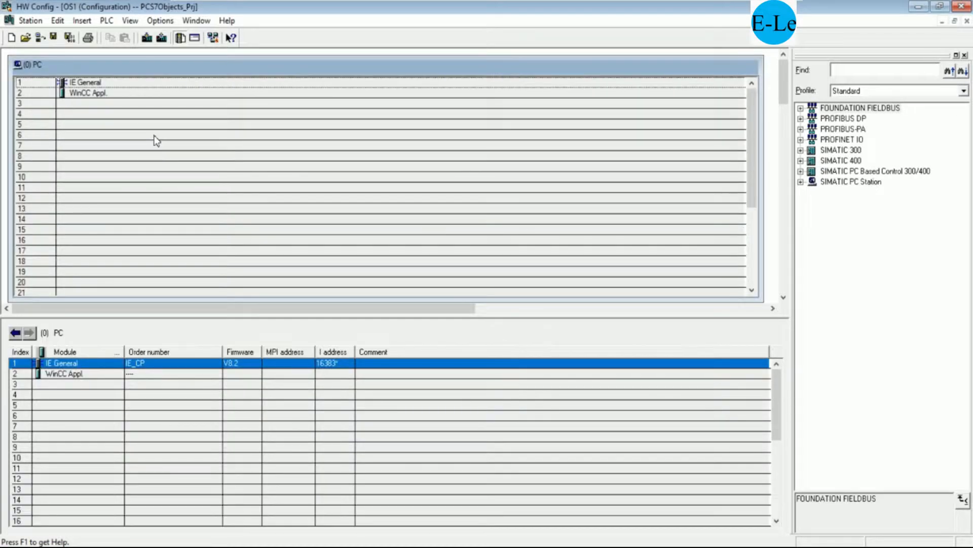
click(90, 84)
double_click(90, 84)
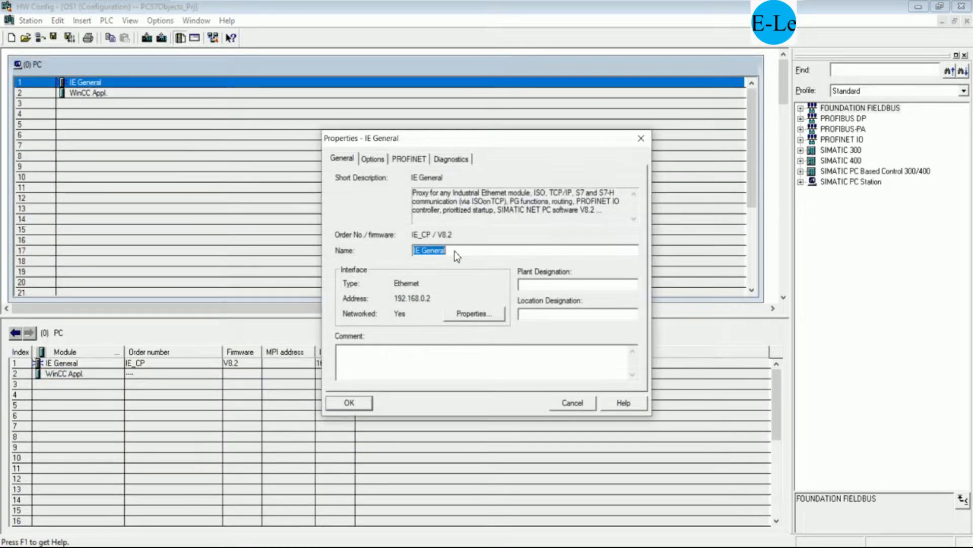
click(473, 315)
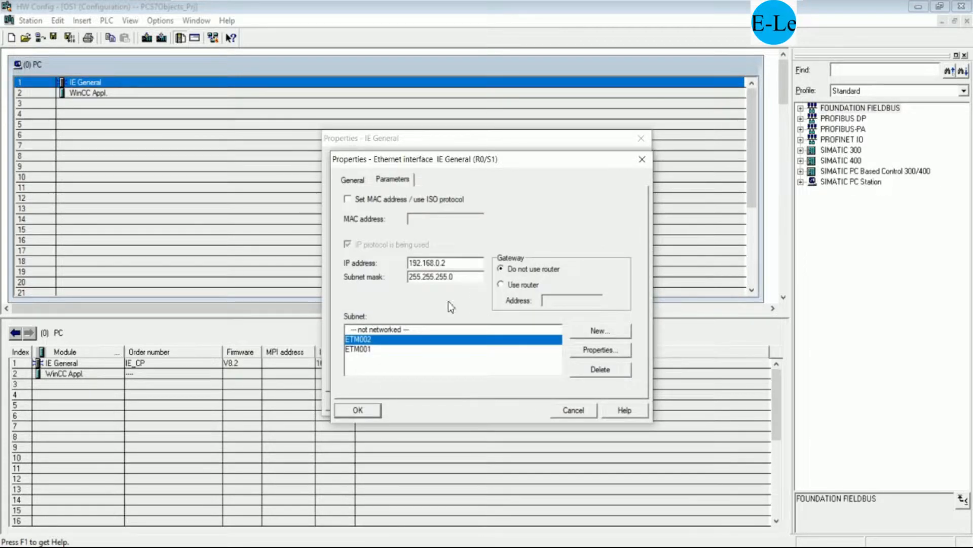
click(453, 266)
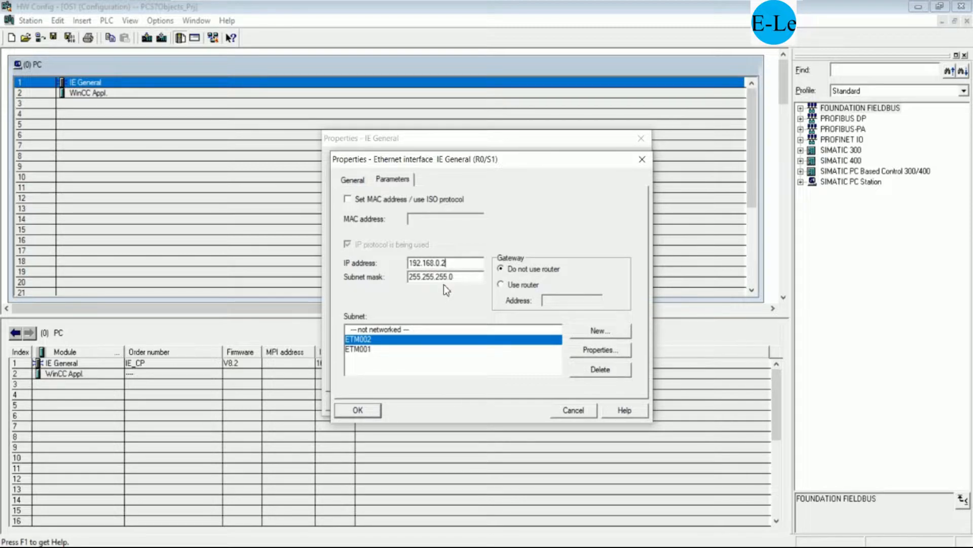
click(368, 350)
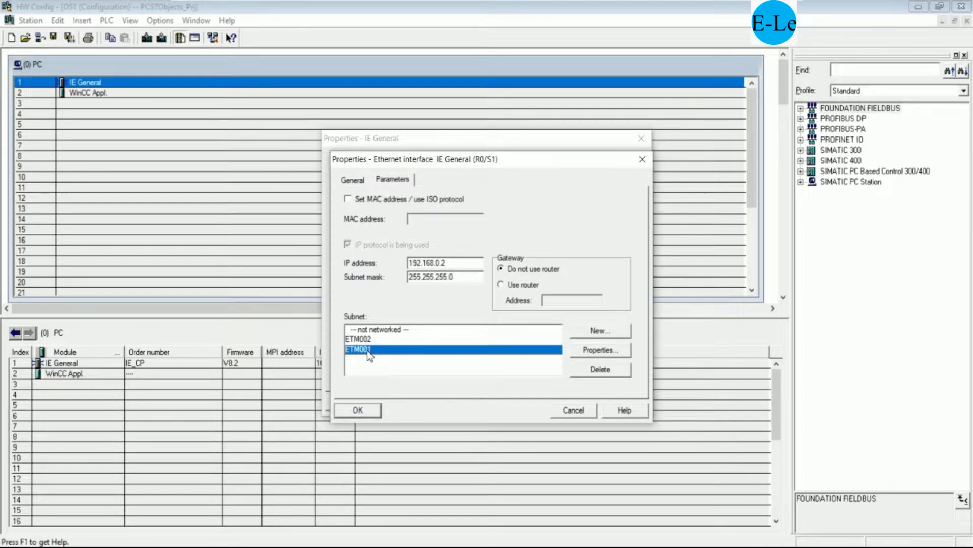
click(355, 409)
click(360, 406)
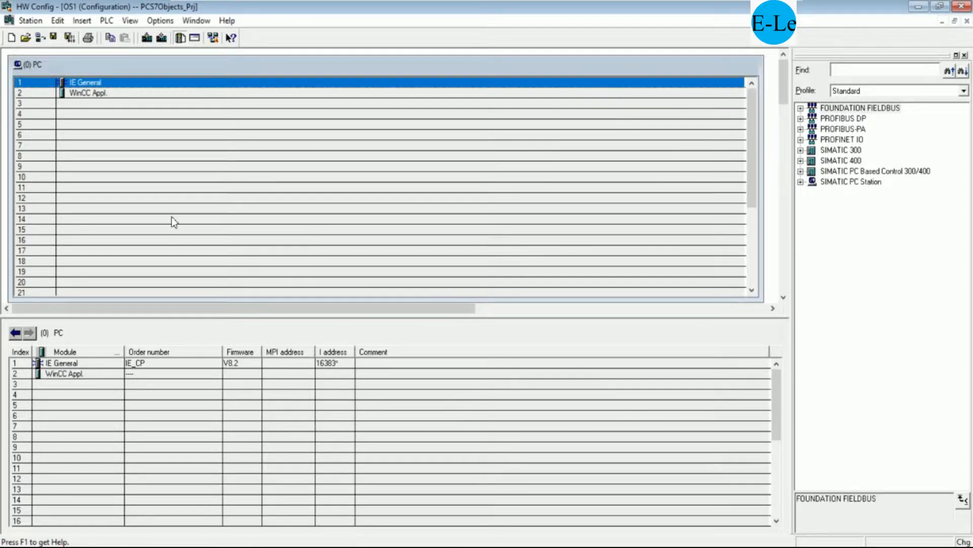
click(54, 38)
click(960, 7)
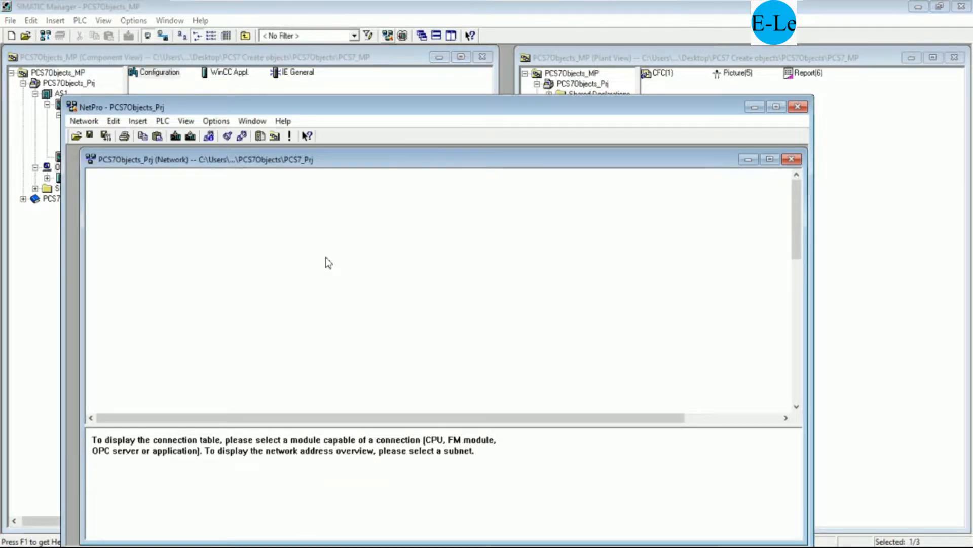
- Insert an S7 connection from OS1's WinCC Appl. to AS1's CPU 410-5H with local ID S7 connection_1 in the network configuration
right_click(344, 398)
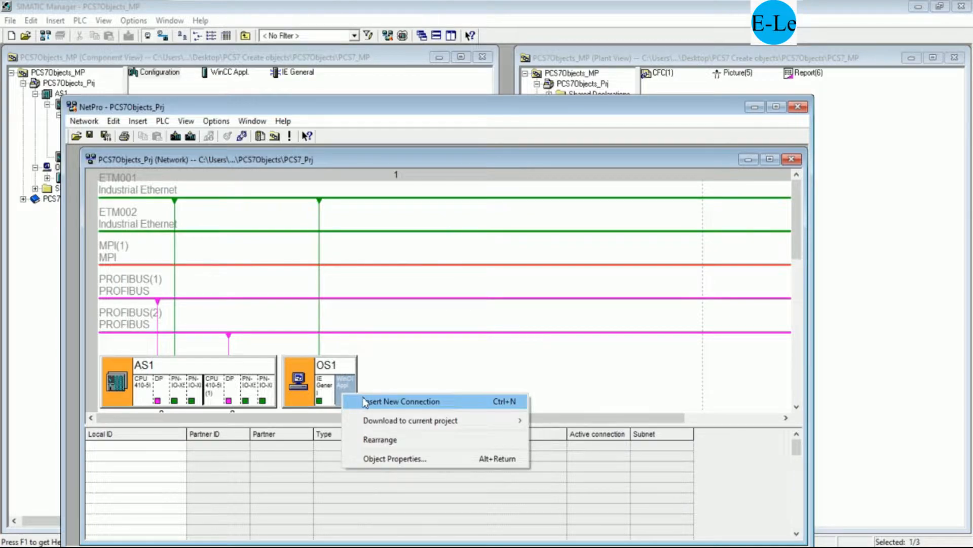
click(365, 400)
click(499, 435)
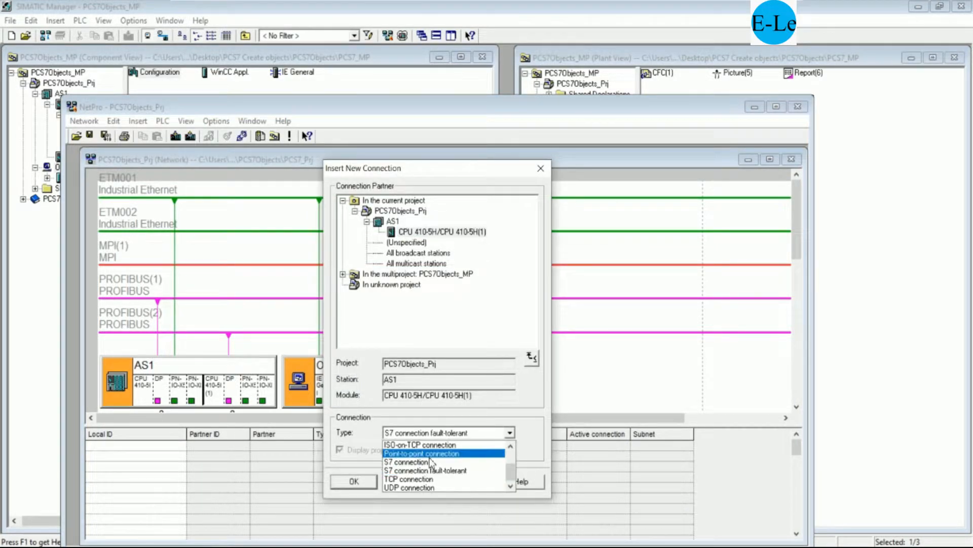
click(426, 464)
click(354, 482)
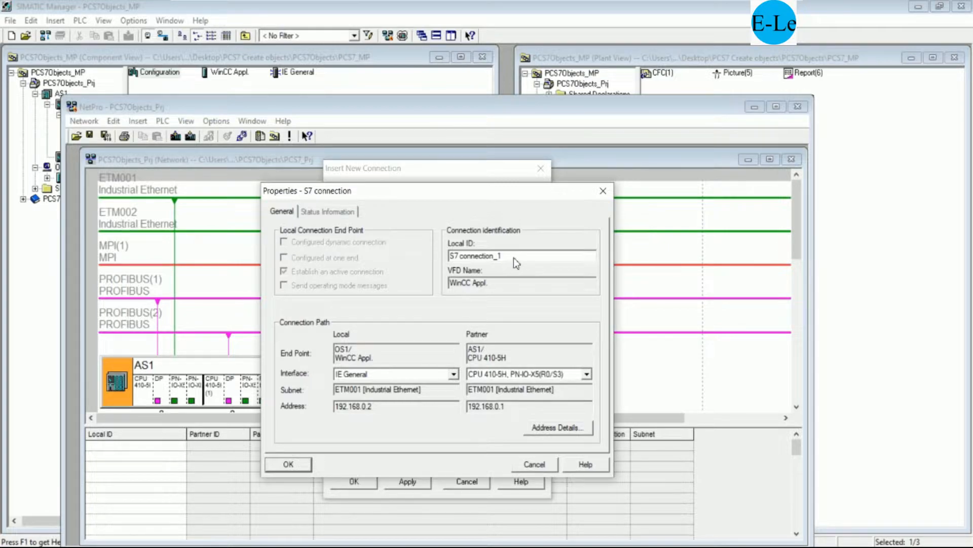
click(291, 463)
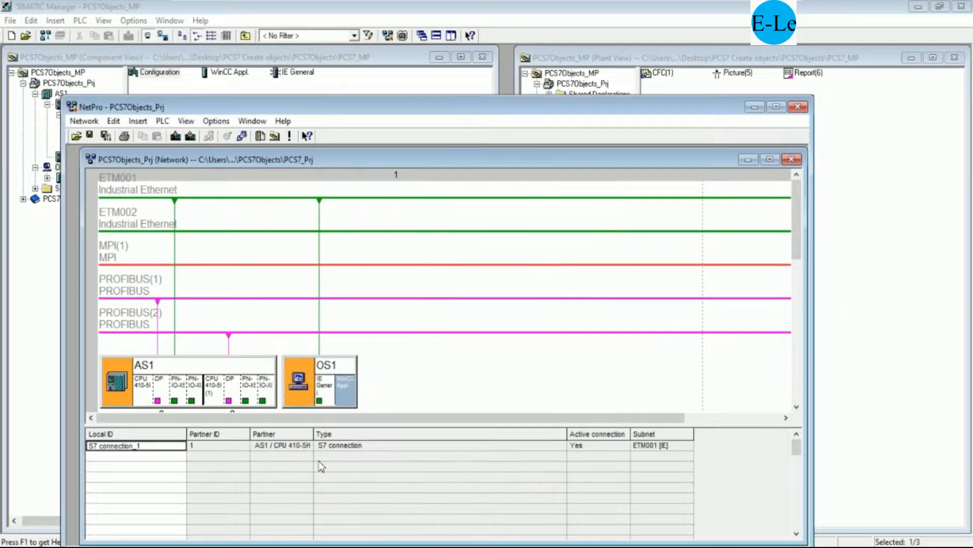
- Save and compile the network configuration with everything compiled and checked, then close the consistency report and the network configuration
click(106, 136)
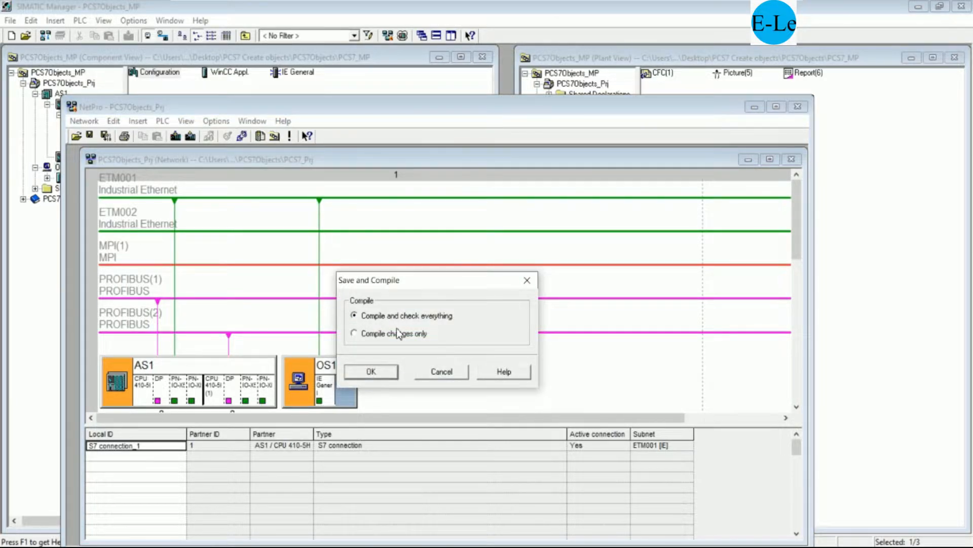
click(377, 371)
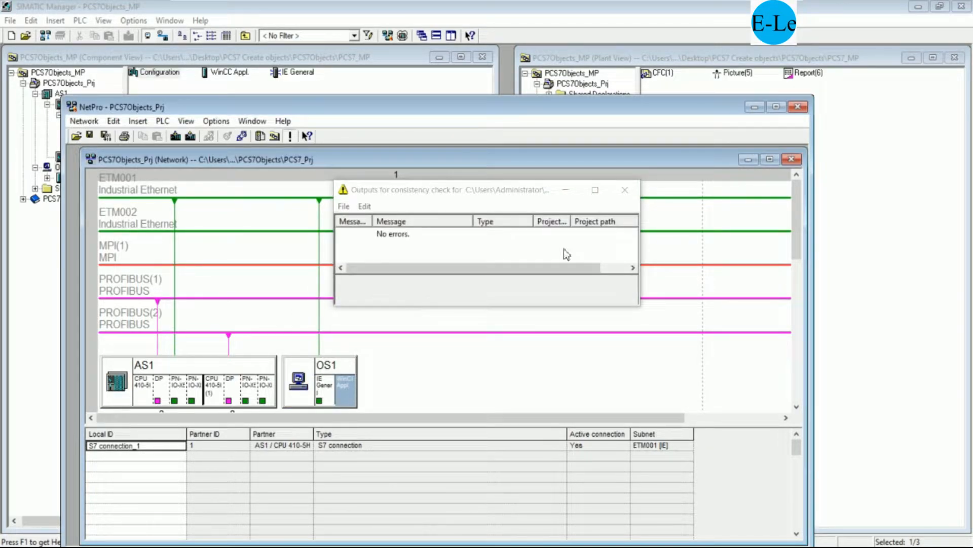
click(625, 190)
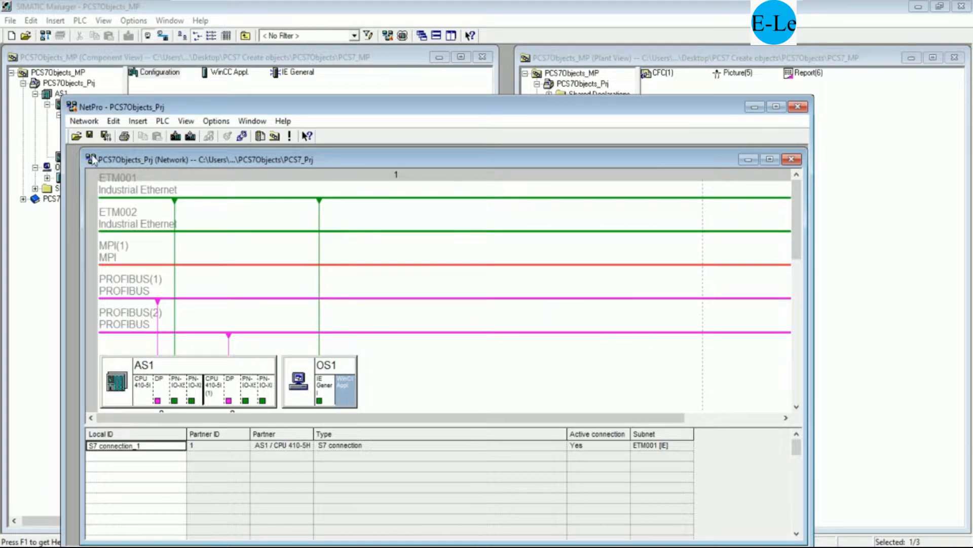
click(797, 107)
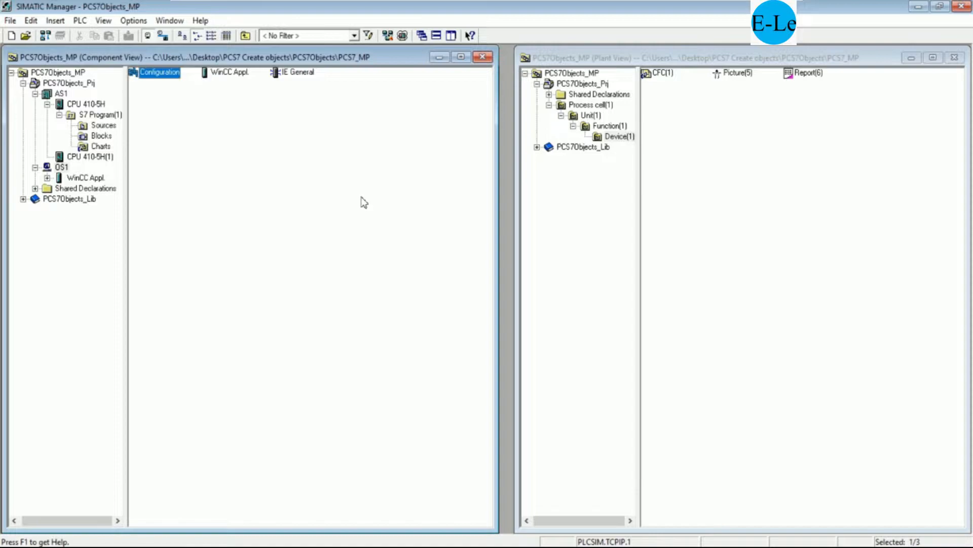
- Rename the hierarchy folder Process cell(1) in the plant view as PAGE1
mouse_move(770, 4)
click(549, 105)
right_click(591, 106)
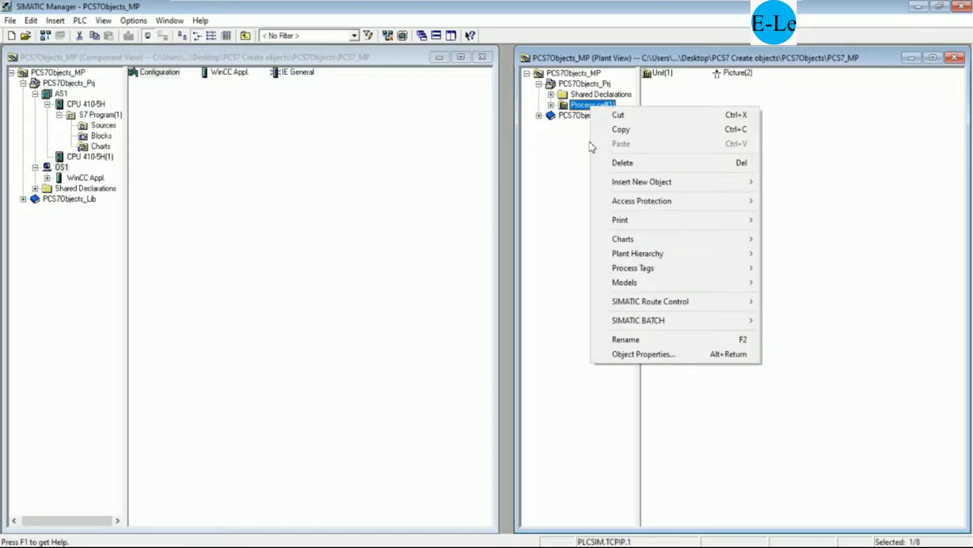
click(626, 339)
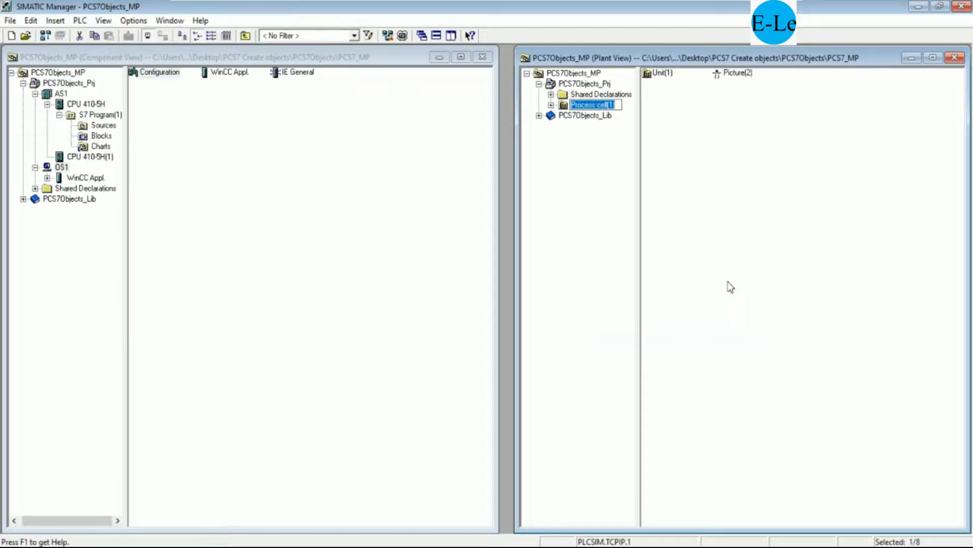
text(PAG)
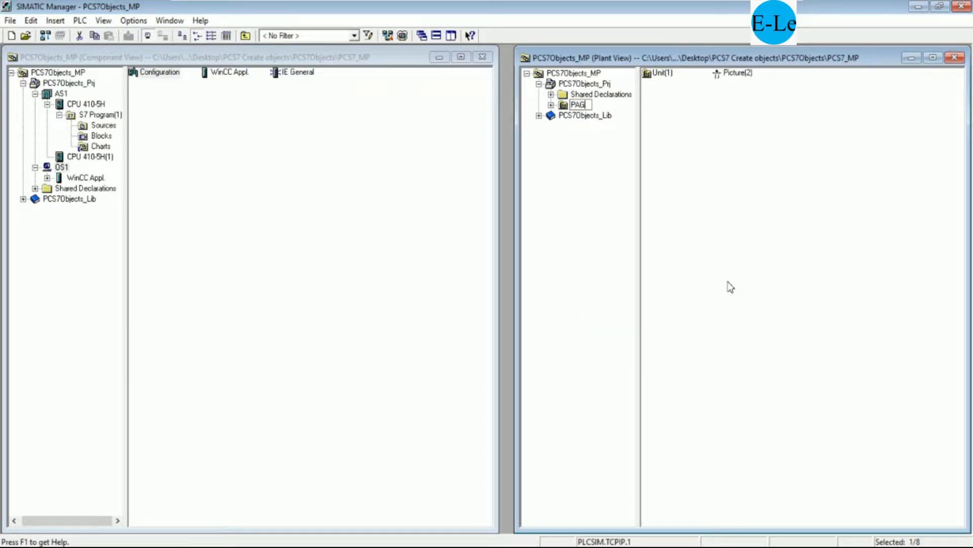
text(E1)
key(Return)
- Rename the picture directly under the PAGE1 folder as SCREEN1
click(551, 105)
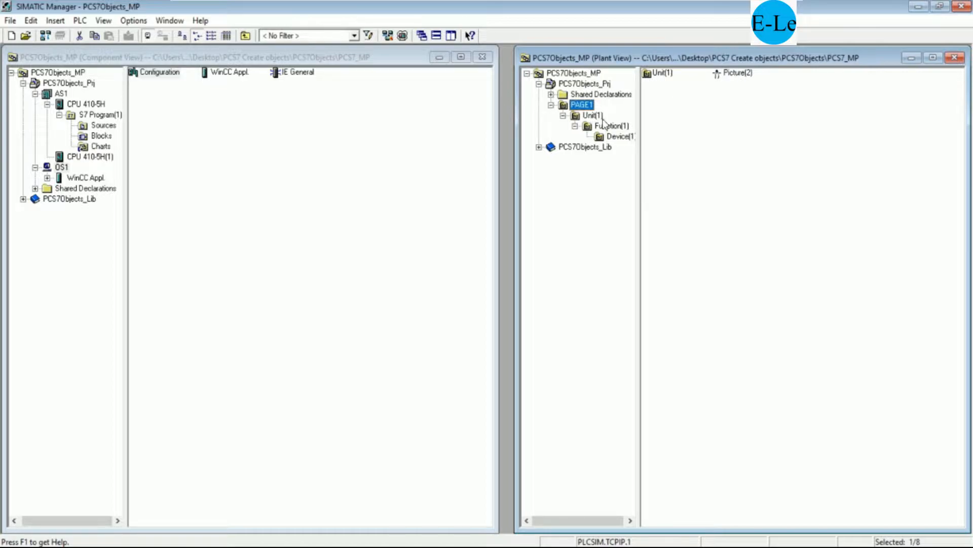
key(Down)
key(Down)
key(Down)
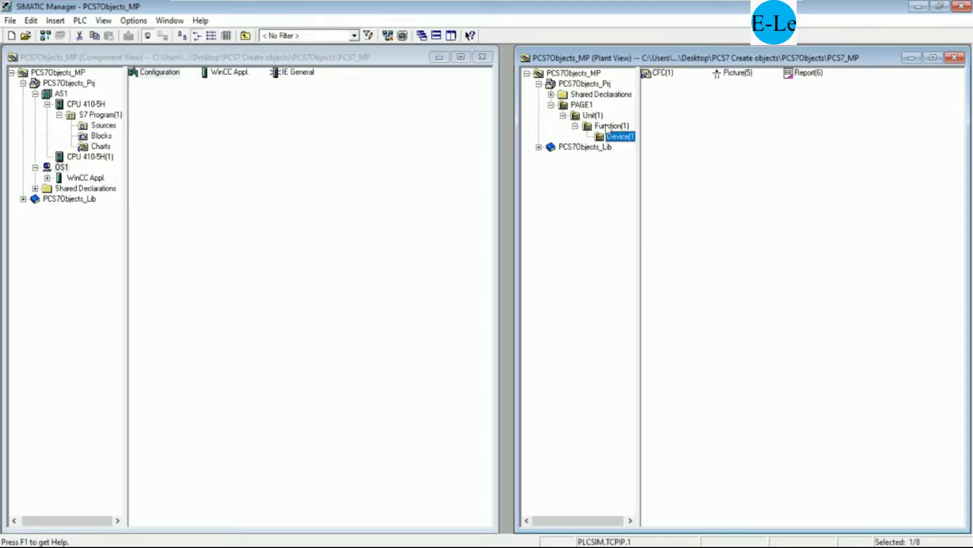
click(585, 105)
click(596, 117)
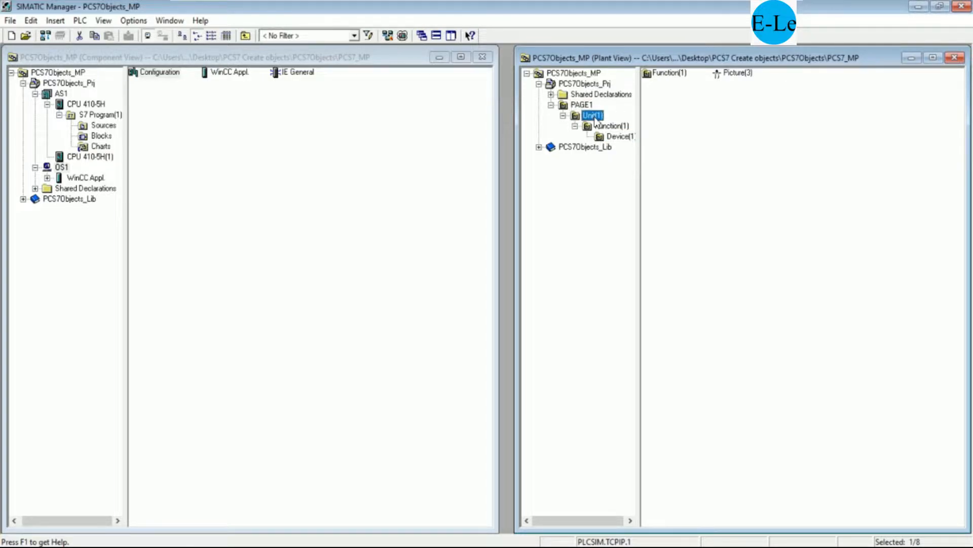
click(551, 105)
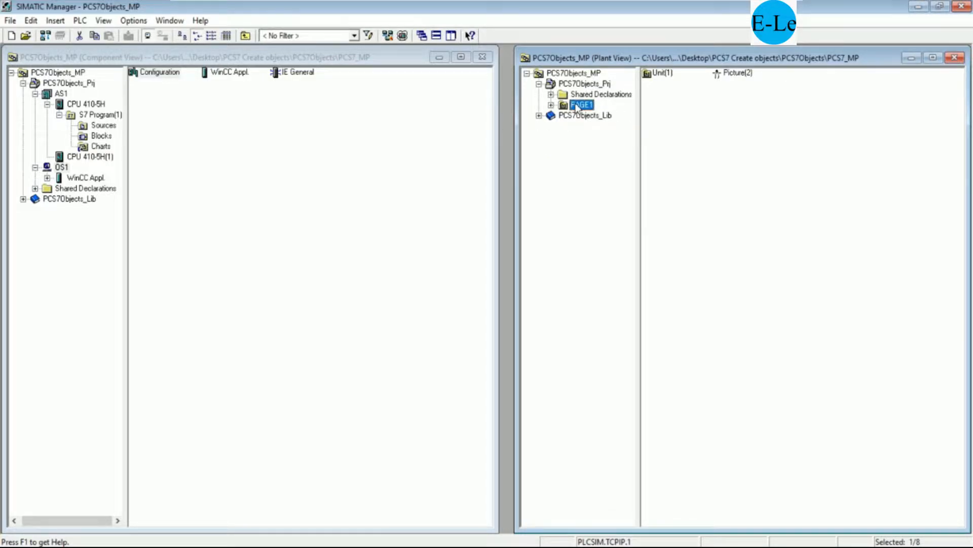
double_click(580, 106)
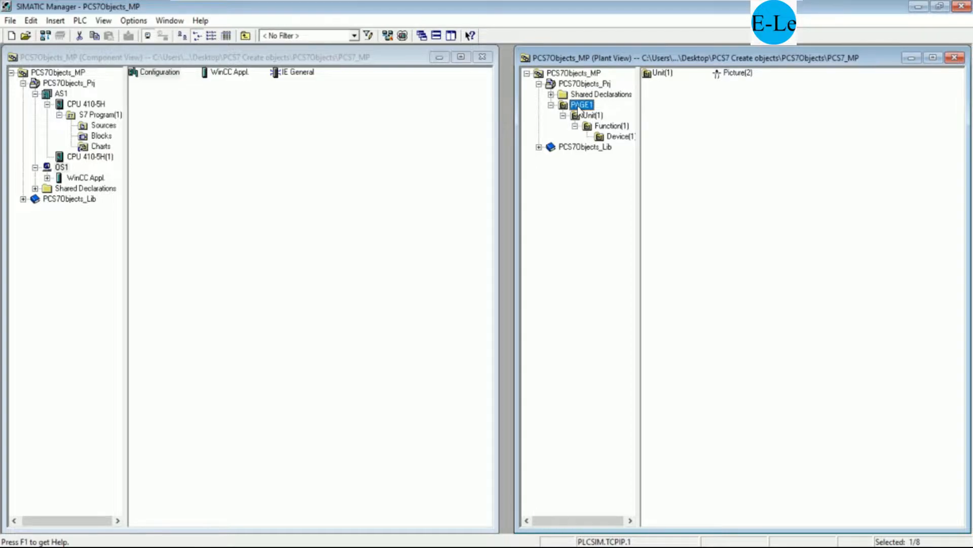
right_click(736, 74)
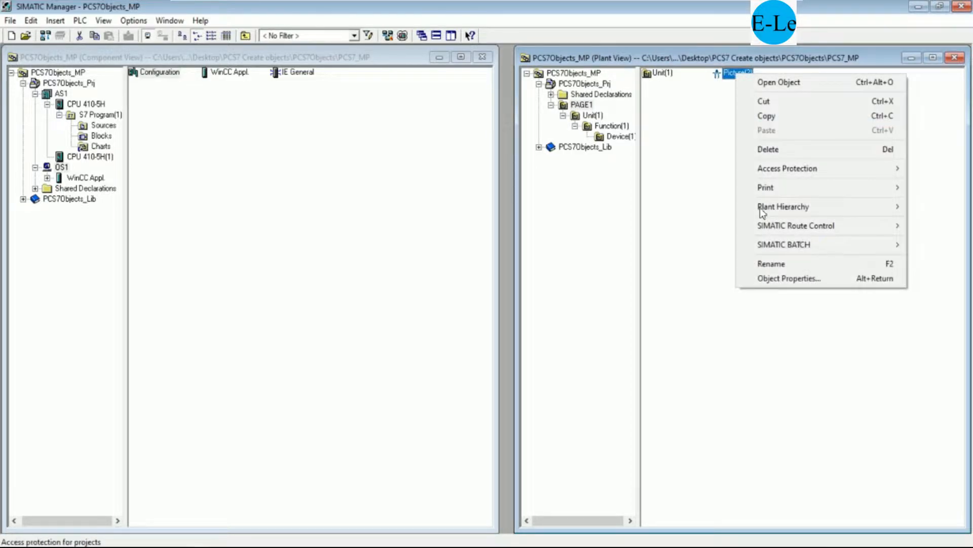
click(773, 265)
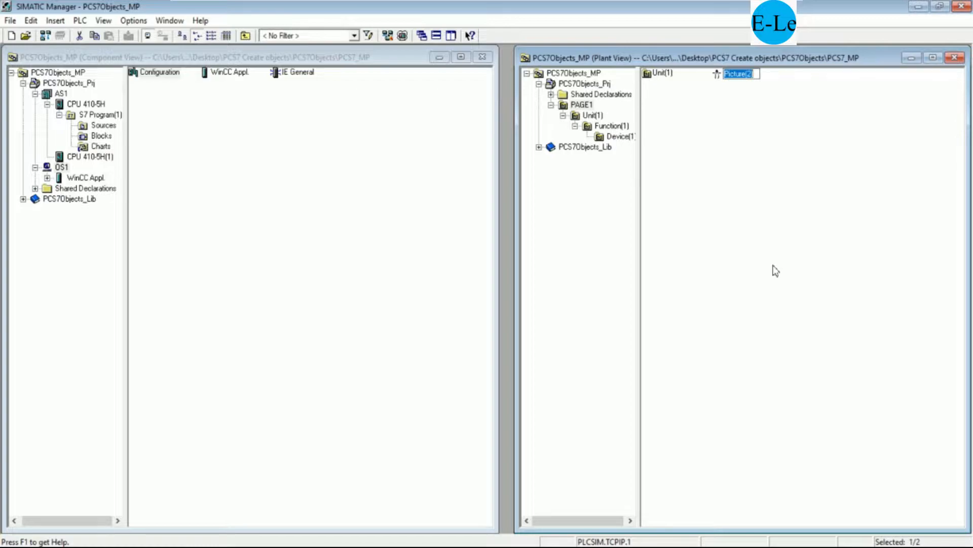
text(G)
text(CREEN1)
key(Return)
- Insert a new hierarchy folder directly under PCS7Objects_Prj in the plant view
click(551, 105)
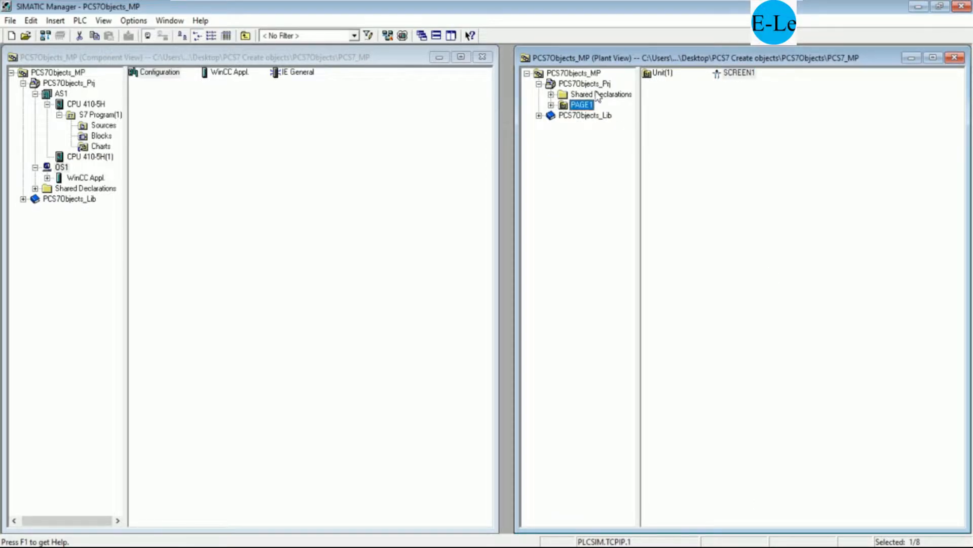
right_click(598, 96)
click(583, 85)
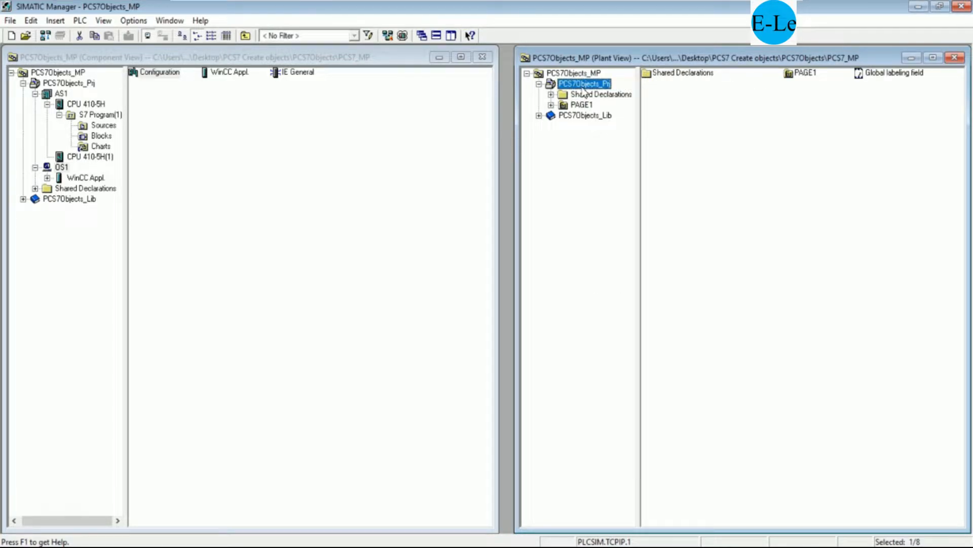
right_click(585, 92)
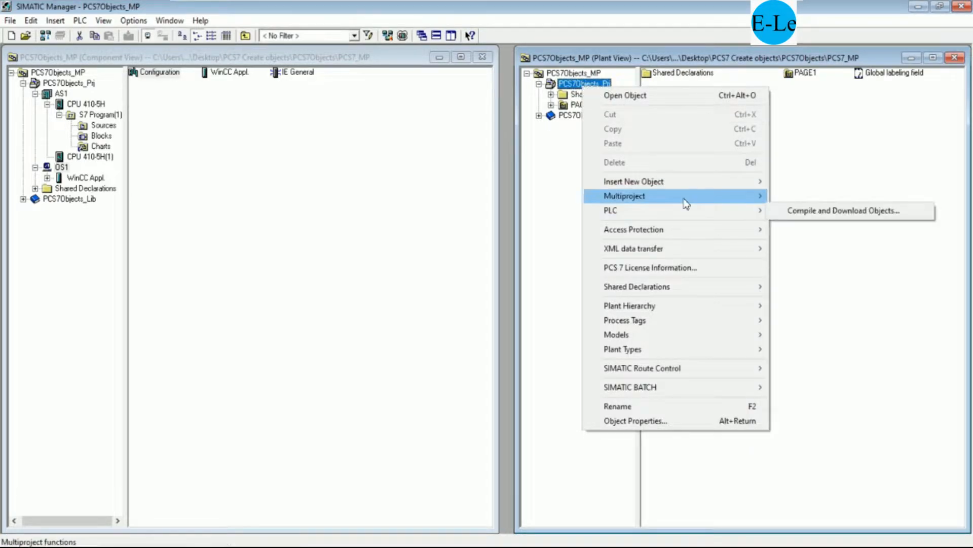
click(571, 135)
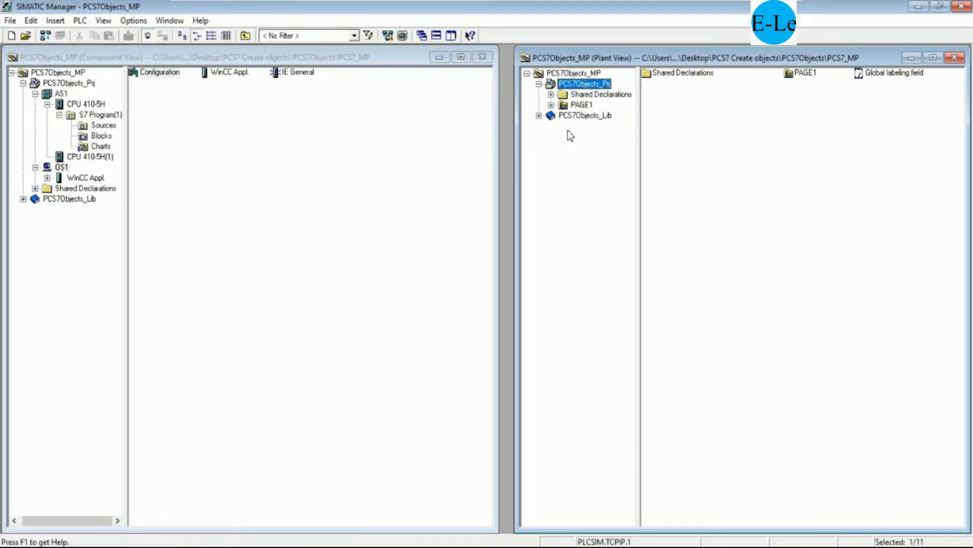
click(582, 106)
right_click(584, 87)
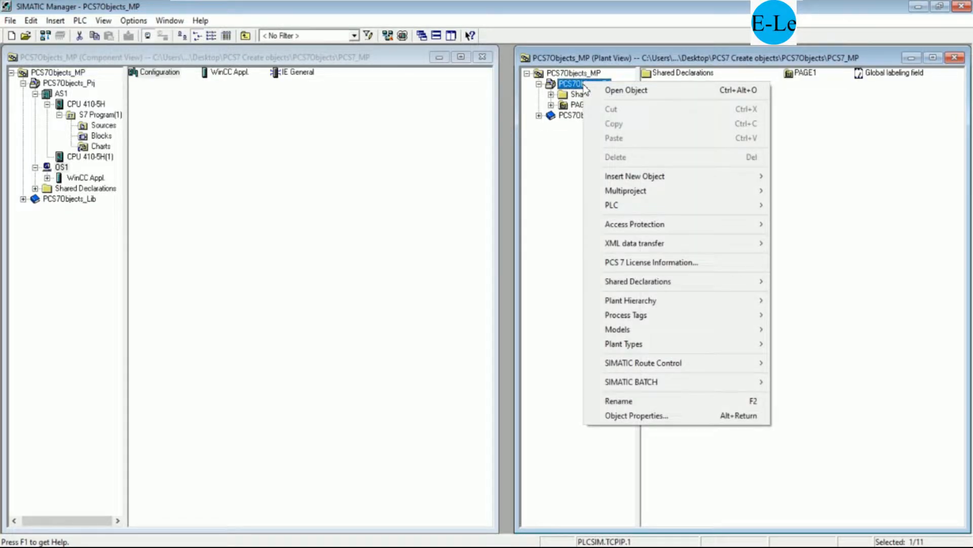
mouse_move(699, 181)
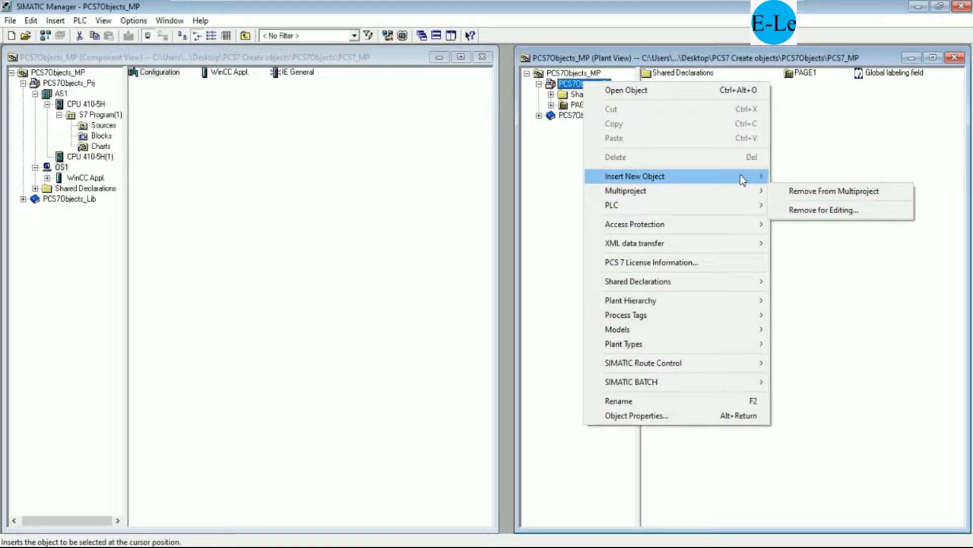
mouse_move(740, 177)
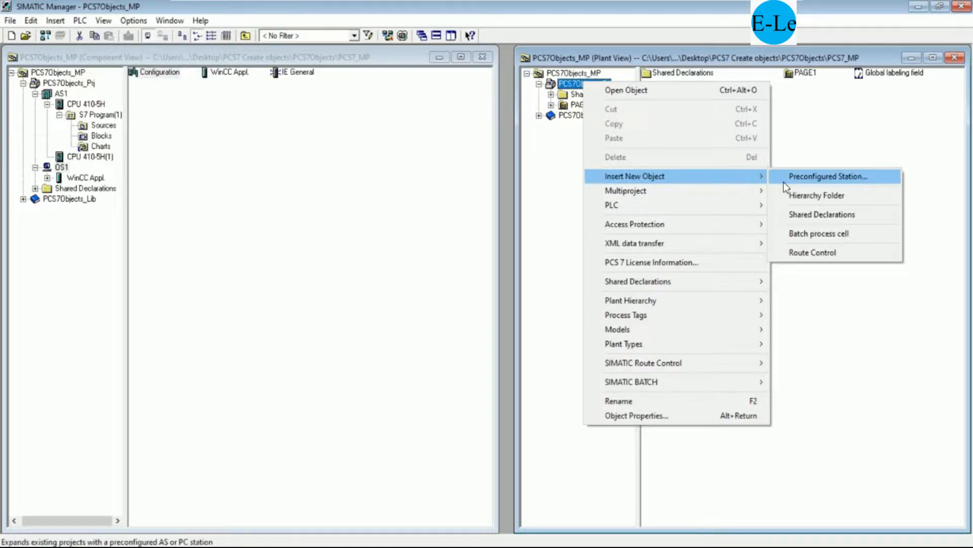
click(803, 199)
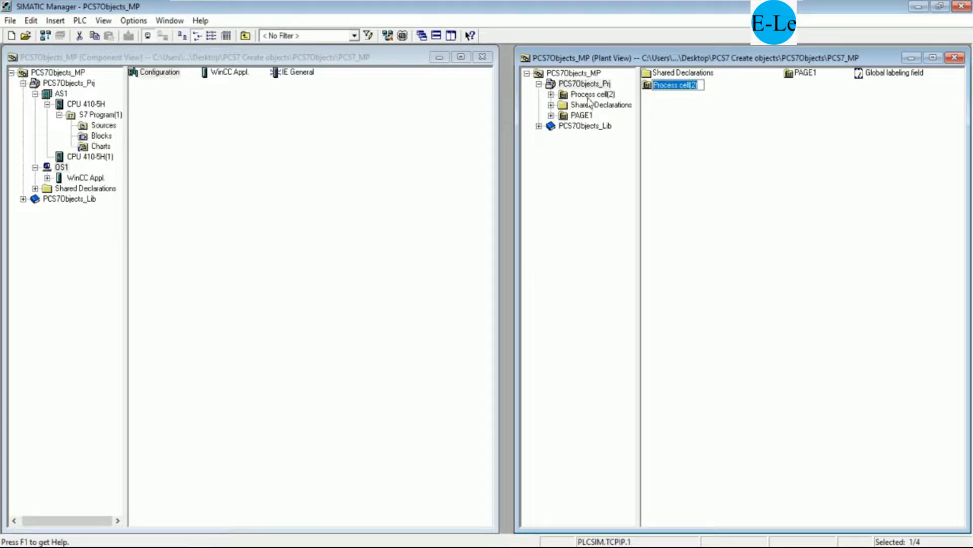
- Rename the newly inserted hierarchy folder in the plant view as PAGE2
right_click(589, 96)
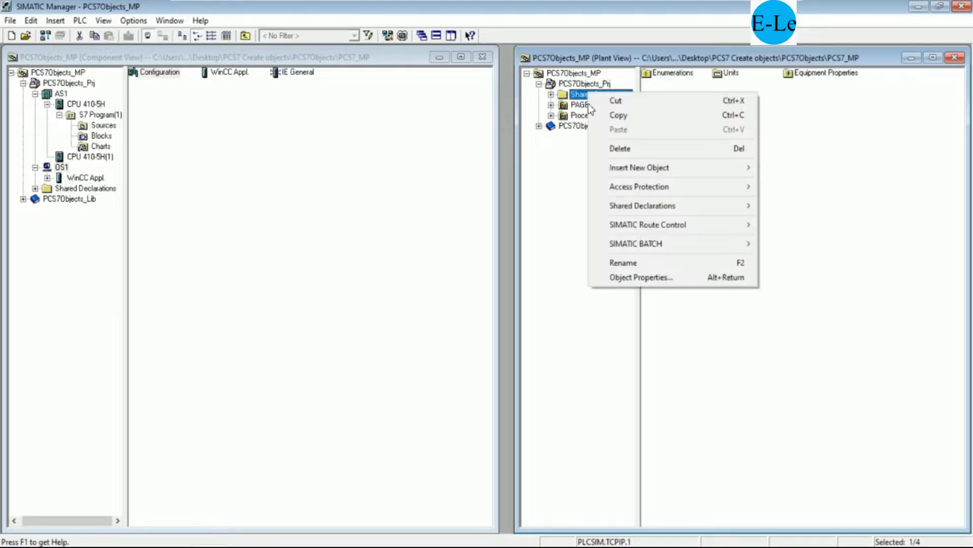
click(610, 261)
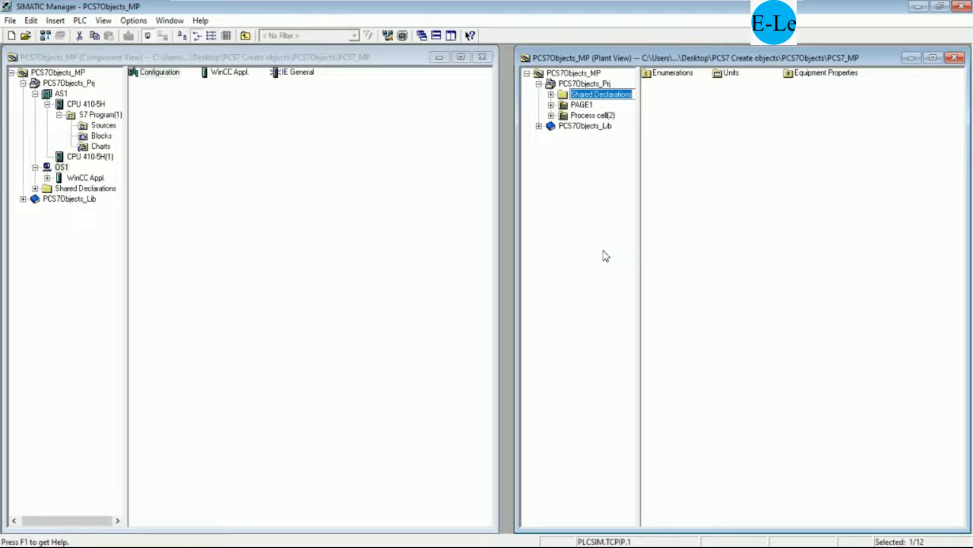
right_click(604, 115)
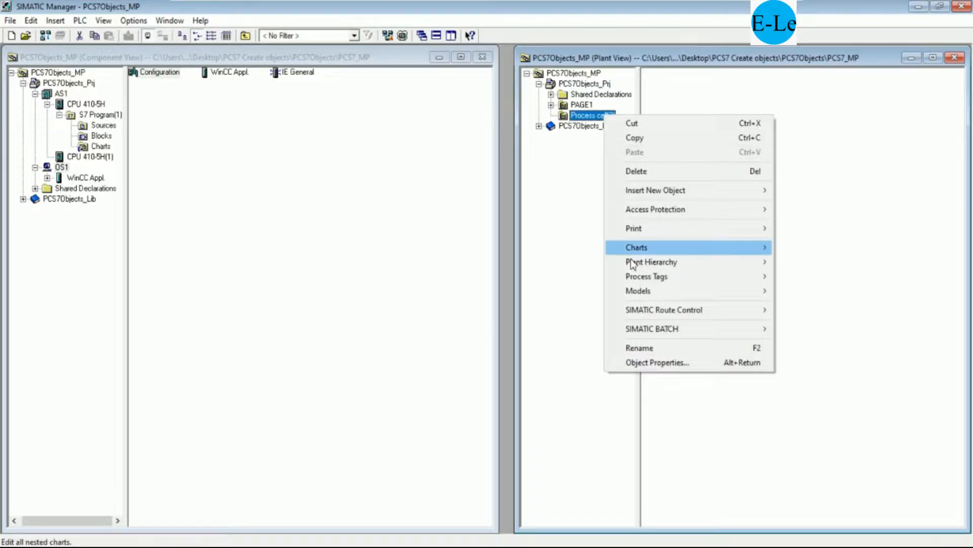
click(635, 346)
text(PAGE2)
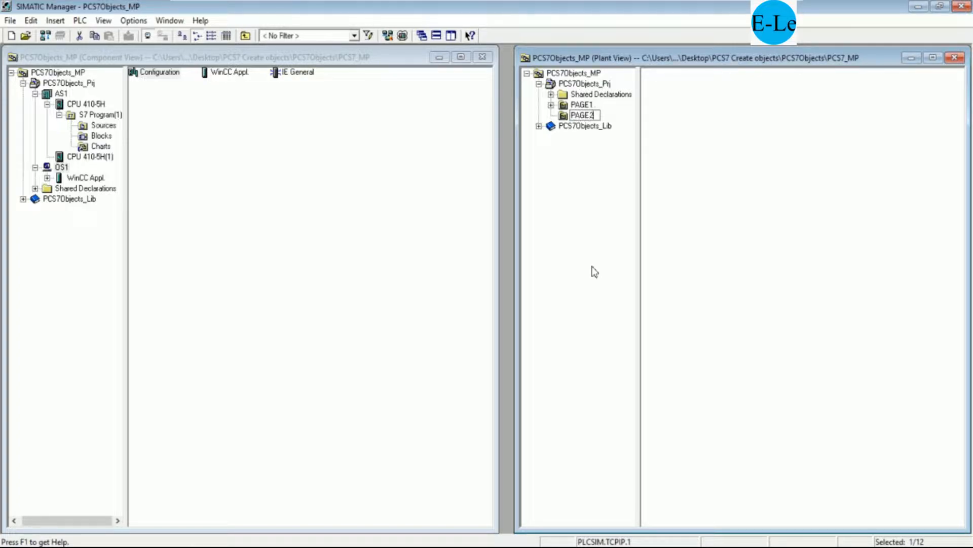
key(Return)
- Insert a picture in the PAGE2 folder and name it SCREEN2
click(579, 106)
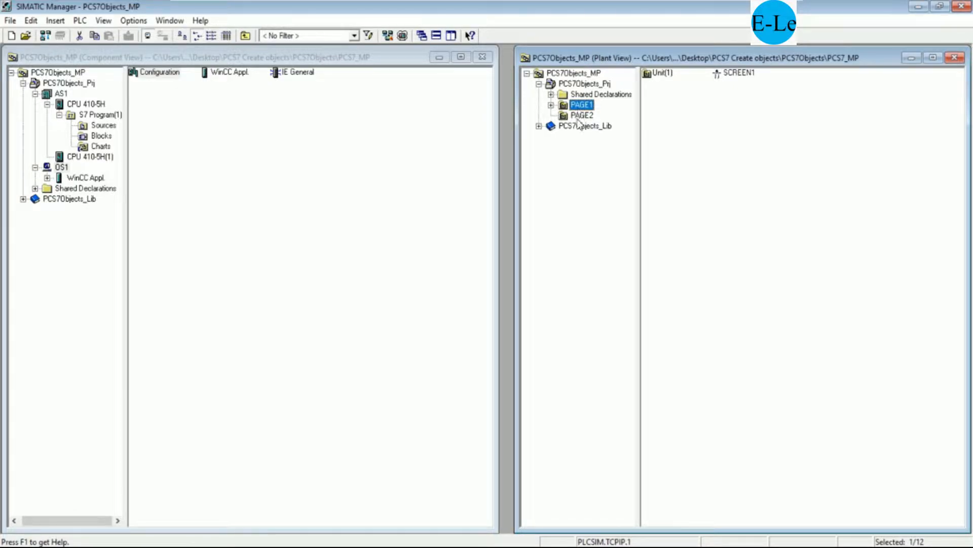
click(581, 116)
click(582, 105)
click(581, 116)
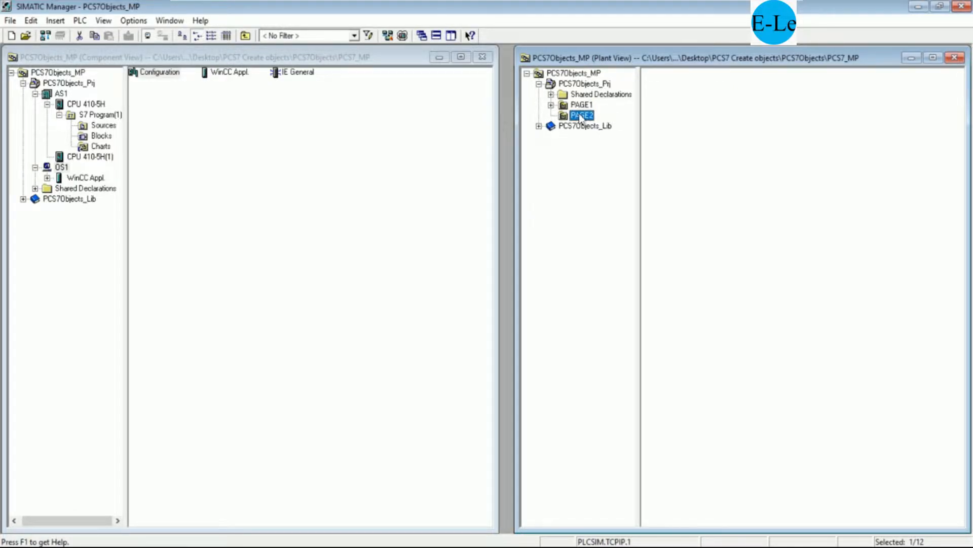
right_click(581, 117)
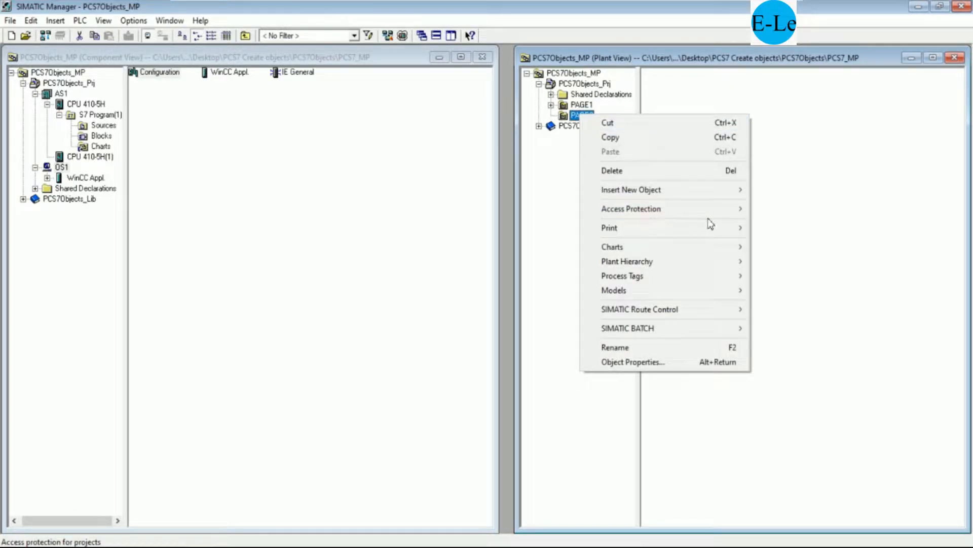
mouse_move(724, 191)
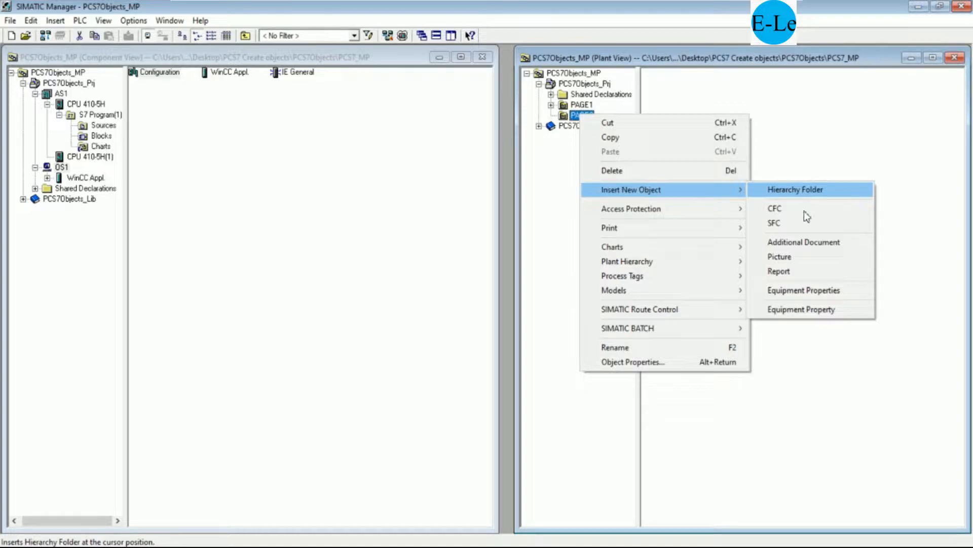
click(793, 255)
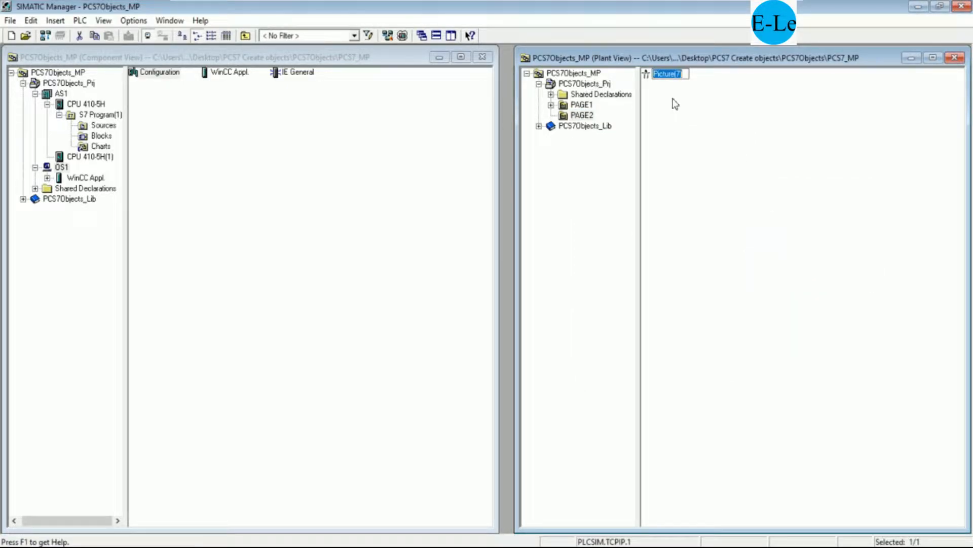
text(SCREN)
key(BackSpace)
text(EN2)
key(Return)
- Compile the charts of AS1's S7 Program(1) as an entire program with module drivers generated, then close the compile results
right_click(101, 147)
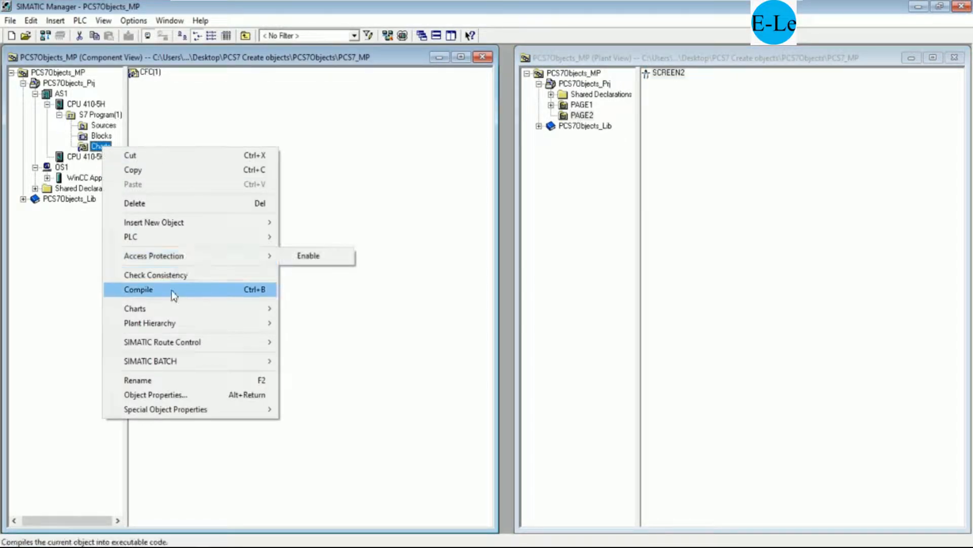
click(171, 290)
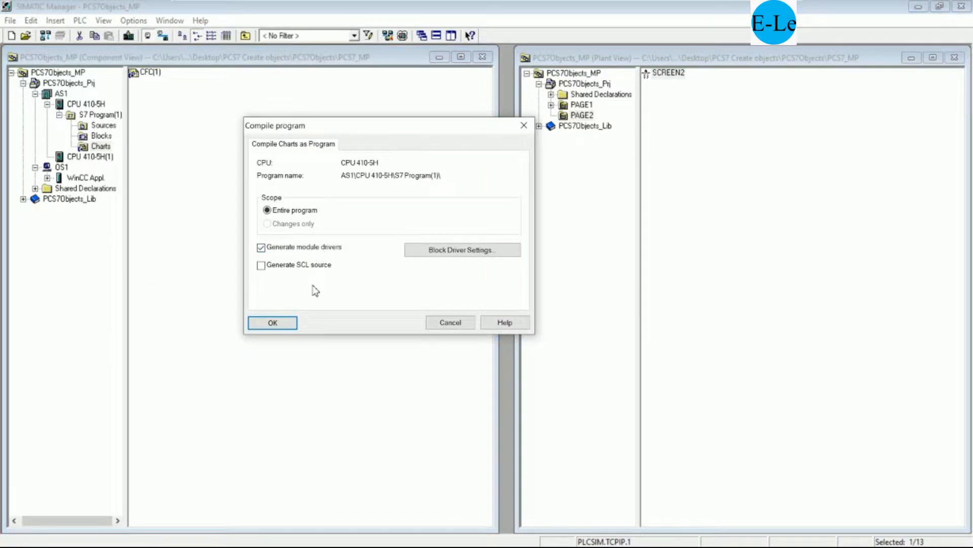
click(273, 323)
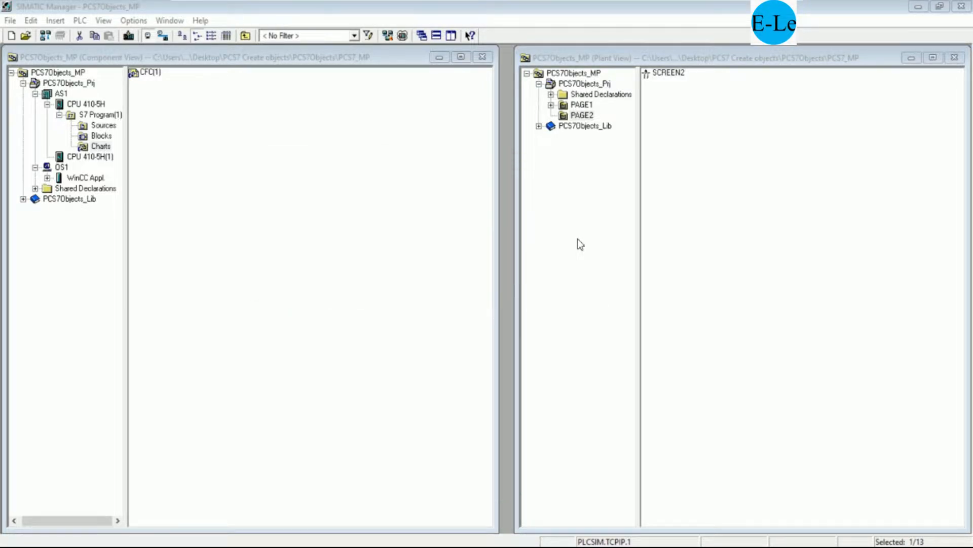
click(248, 358)
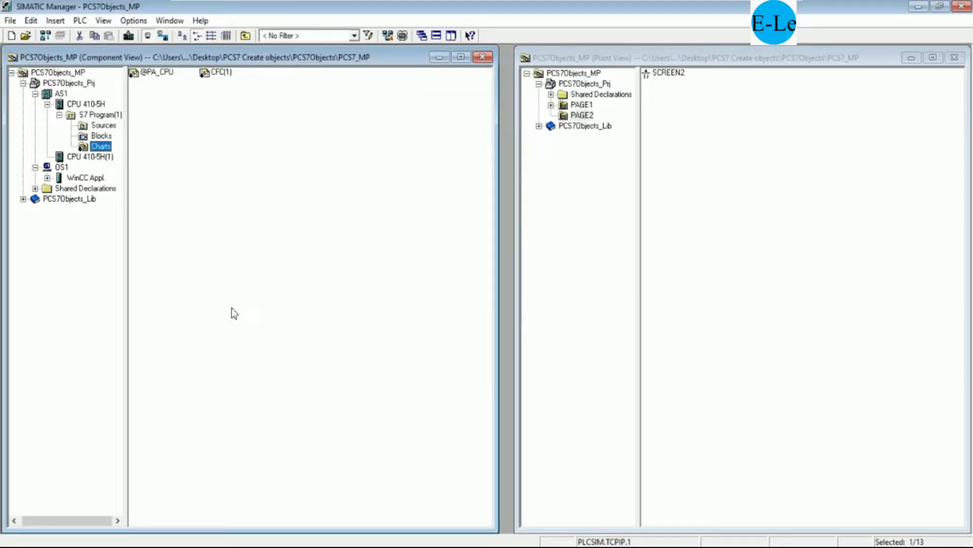
- Expand OS1's WinCC Appl. in the component view to reach OS(1)
click(47, 178)
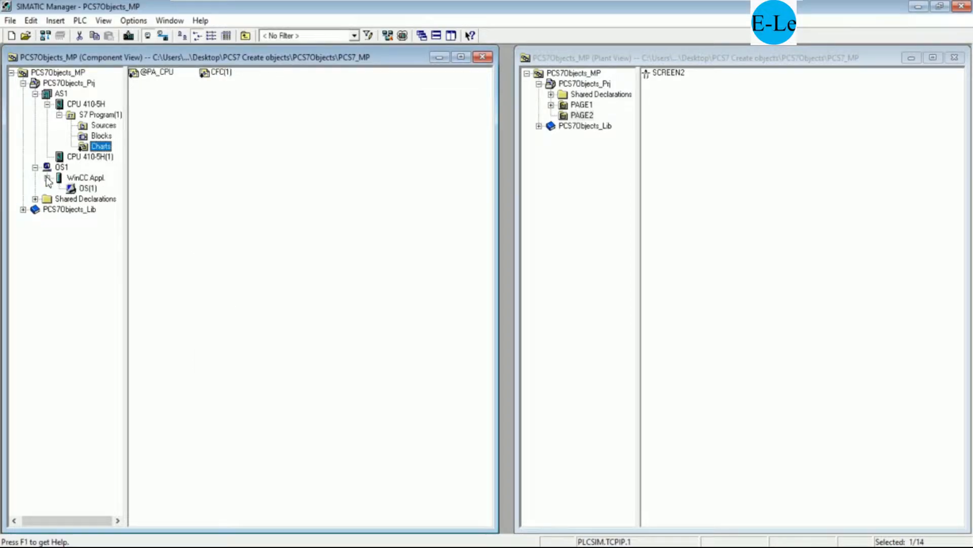
- Start the OS compilation for OS(1), keeping areas PAGE1 and PAGE2 assigned to it, and proceed to the network connection selection
right_click(88, 191)
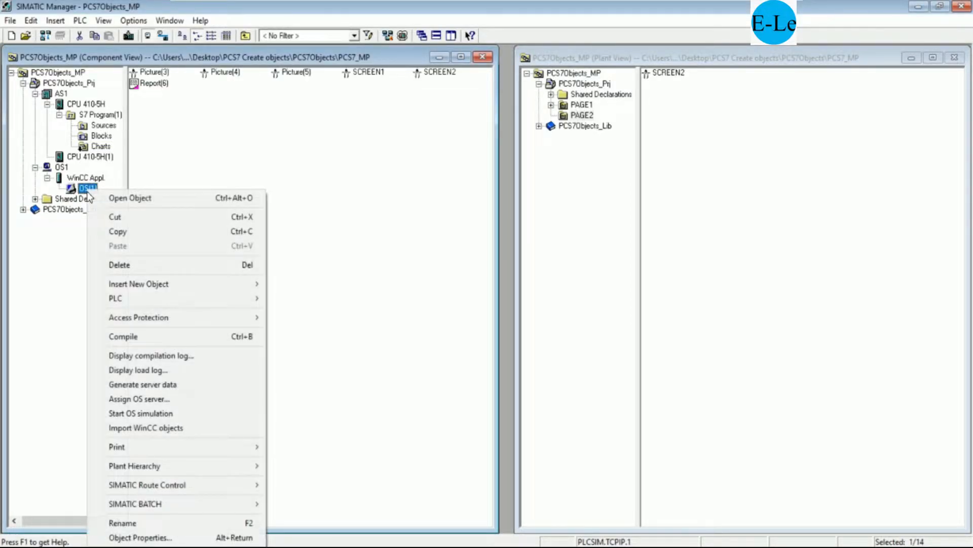
click(169, 334)
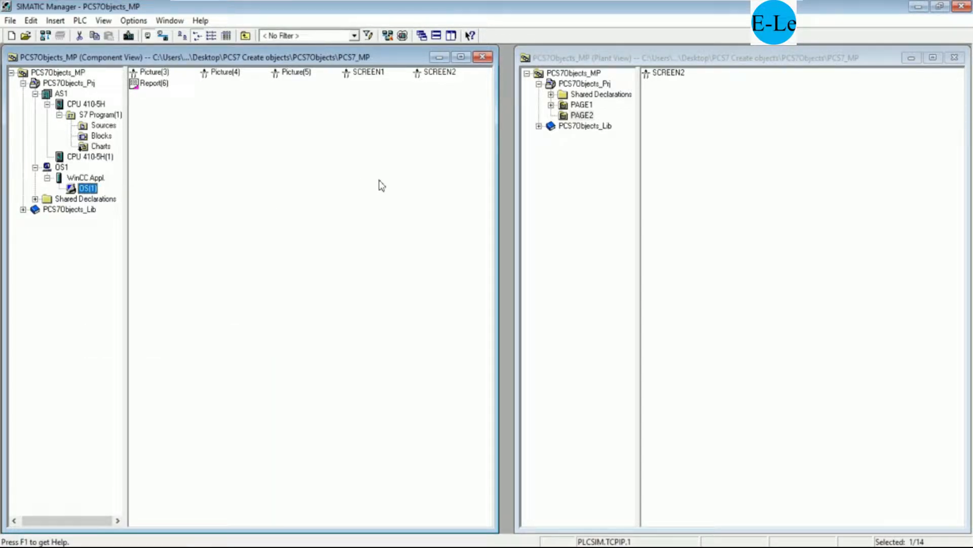
click(459, 432)
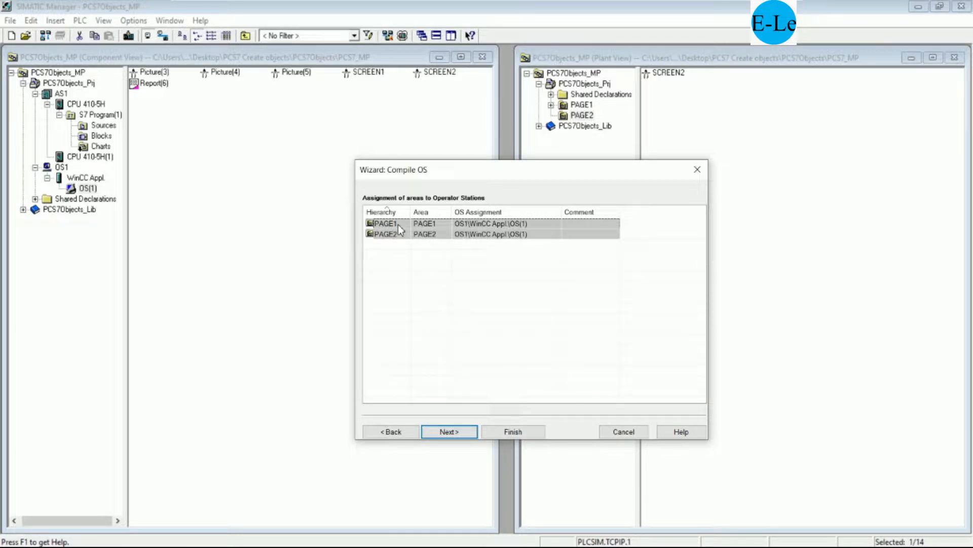
click(453, 433)
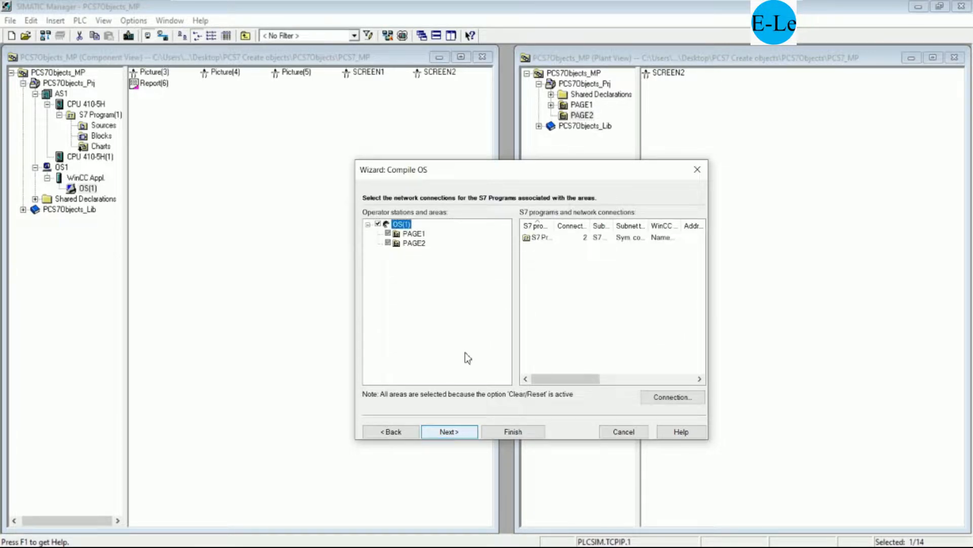
- Assign the Industrial Ethernet TCP/IP network connection with address 192.168.0.1 to S7 Program(1)
drag(553, 225, 586, 225)
click(563, 239)
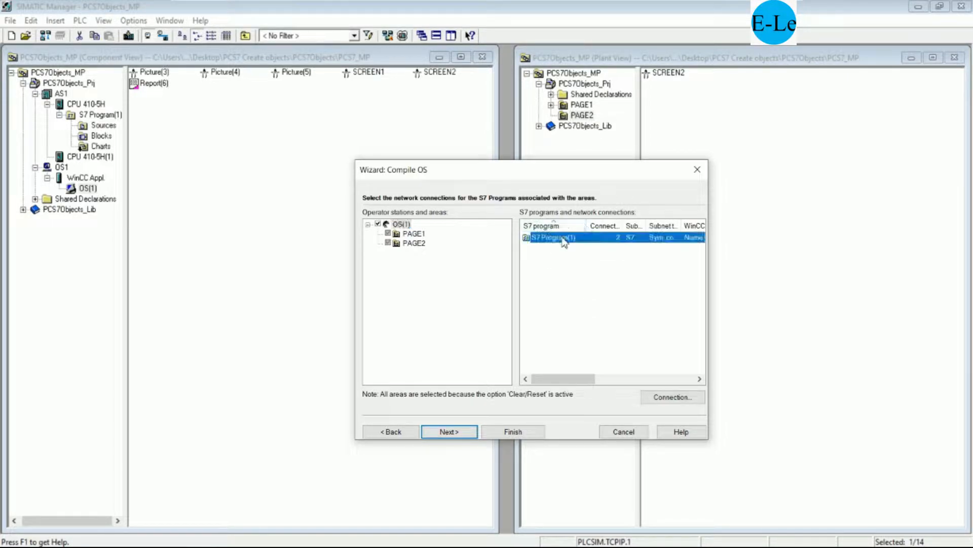
click(659, 398)
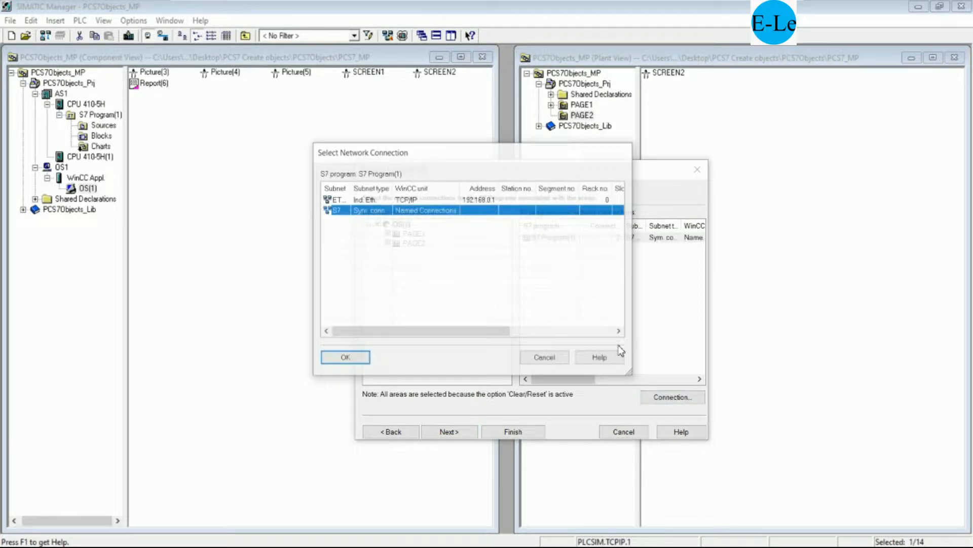
double_click(350, 188)
click(357, 200)
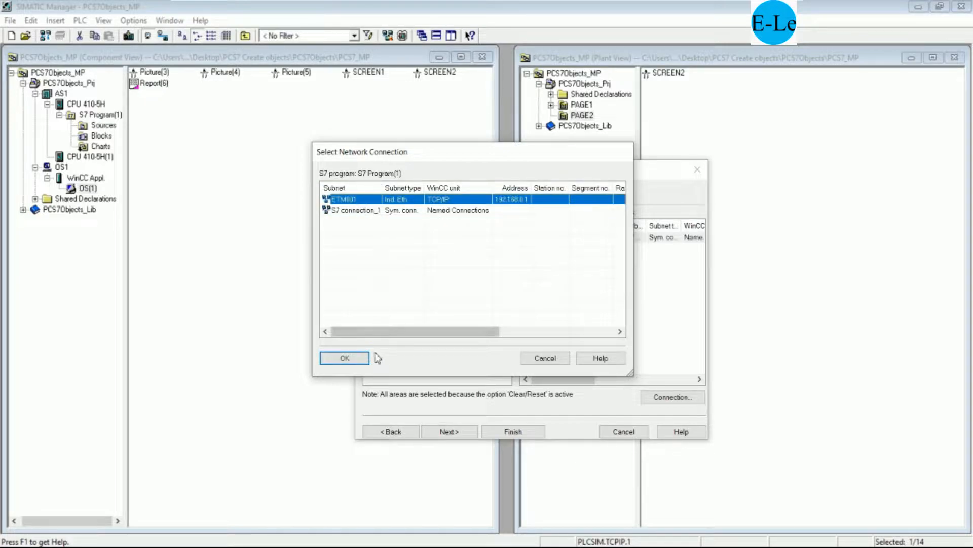
click(348, 358)
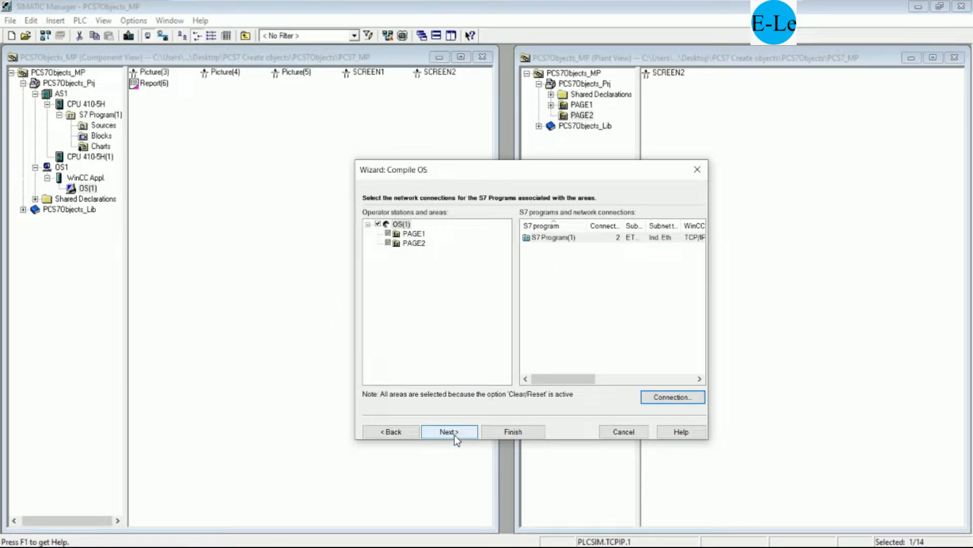
- Compile the entire OS with the Picture Tree included and a 1 second minimum archive tag acquisition cycle, and acknowledge completion
click(455, 435)
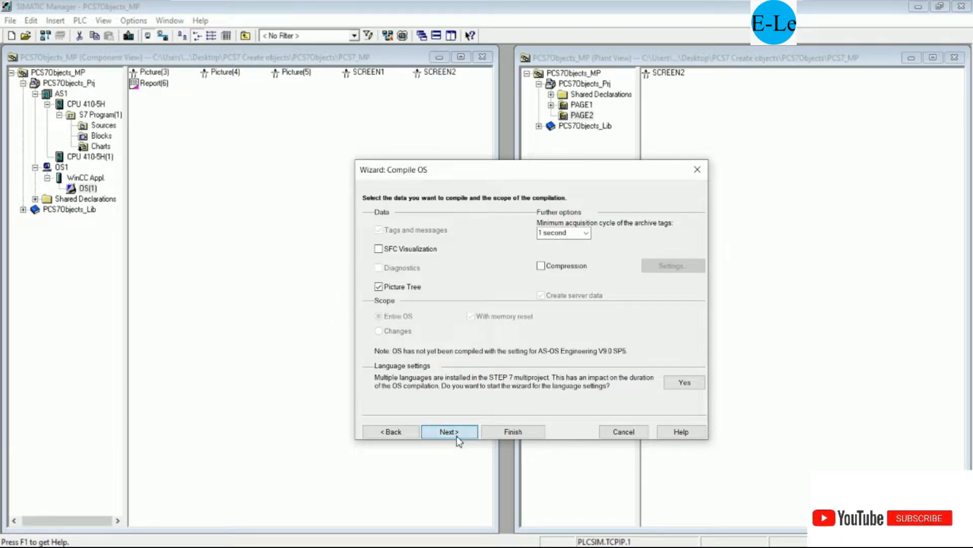
click(456, 435)
click(513, 431)
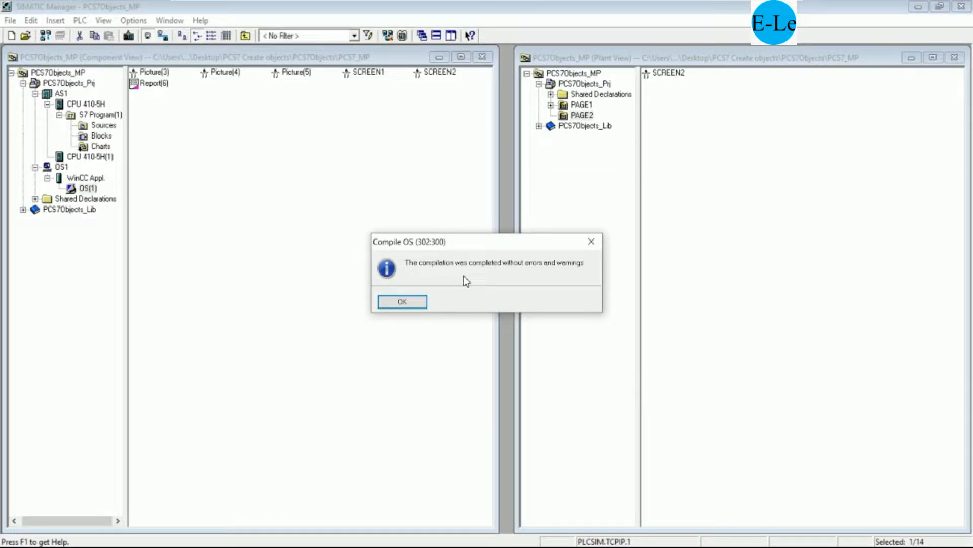
click(402, 301)
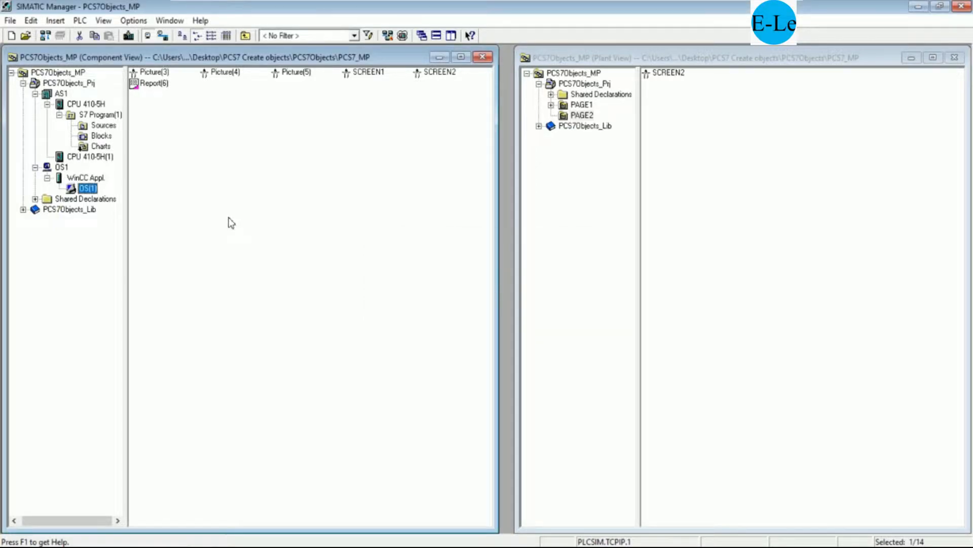
- Start the S7-PLCSIM simulation with the PLCSIM(TCP/IP) interface and set the simulated CPU to RUN-P
click(403, 35)
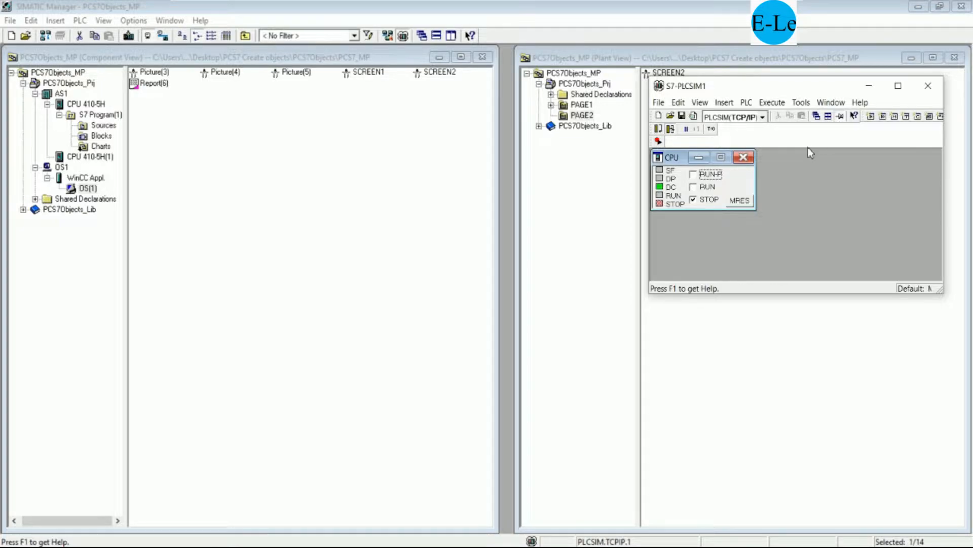
click(762, 117)
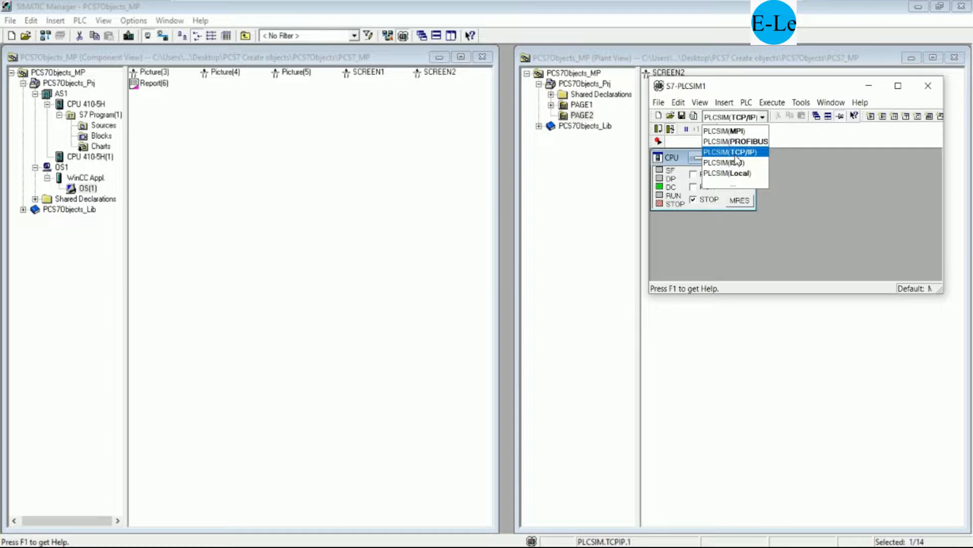
click(751, 156)
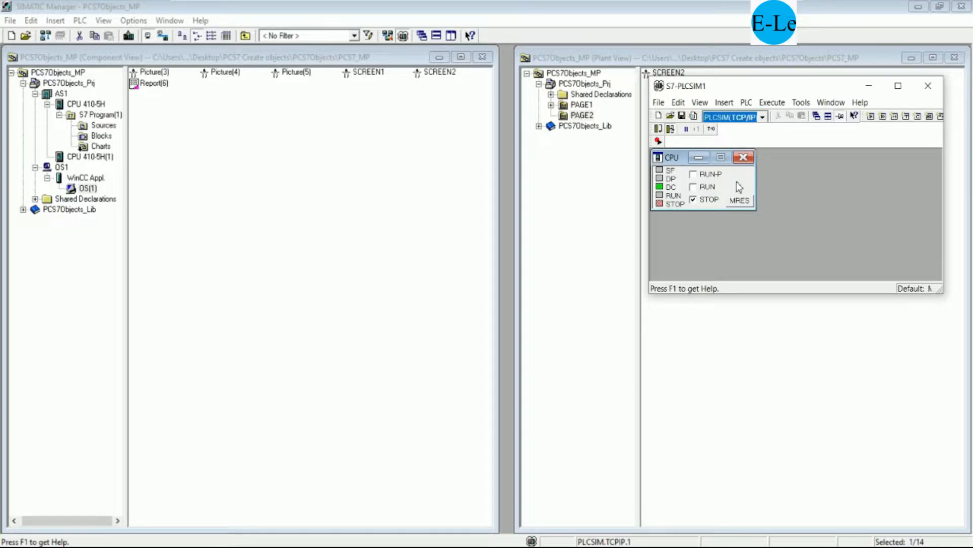
click(711, 175)
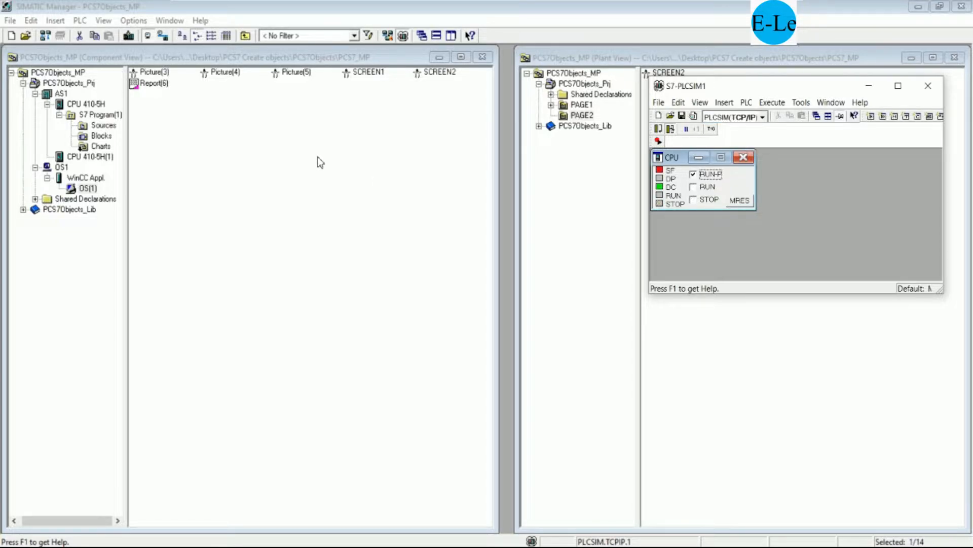
- Download station AS1 to target module CPU 410-5H in rack 0 through address 192.168.0.1, accepting the module prompts
click(59, 94)
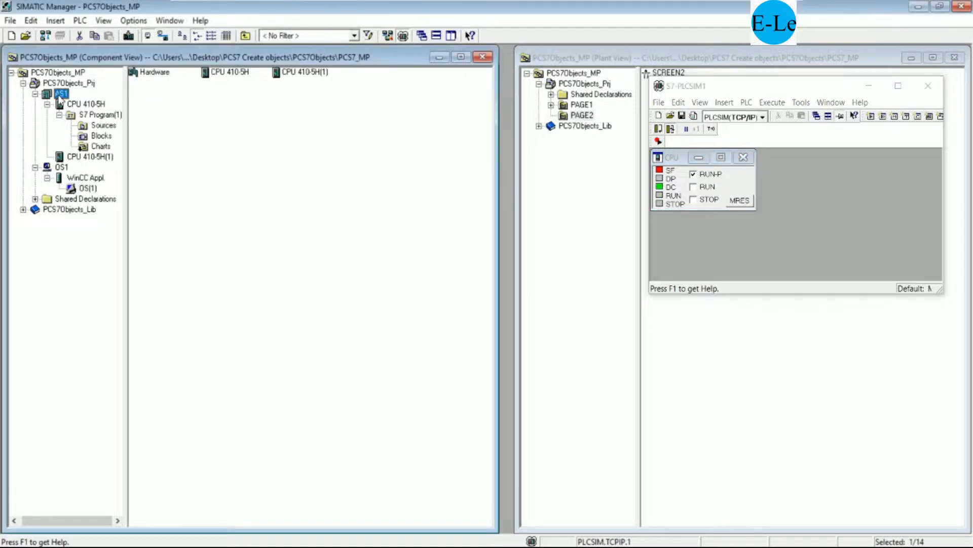
click(128, 35)
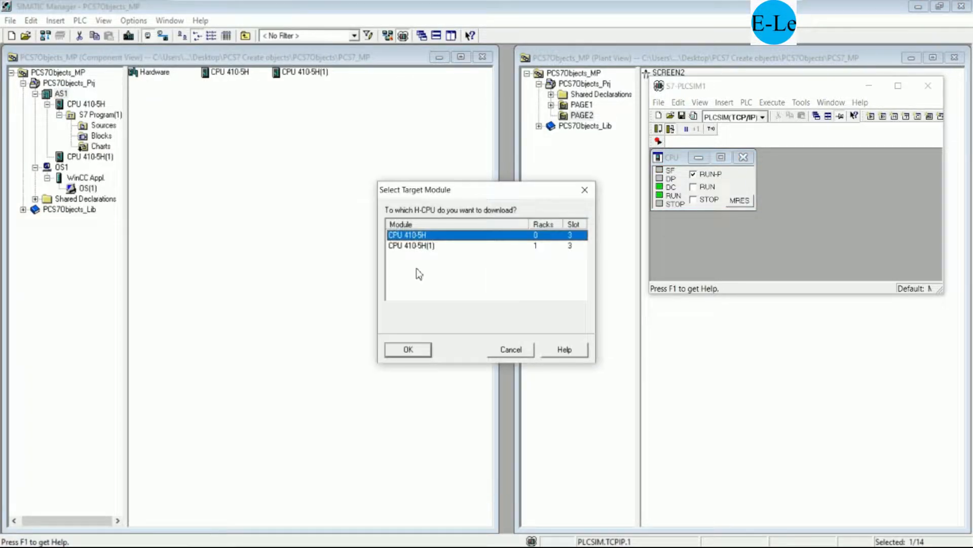
click(409, 350)
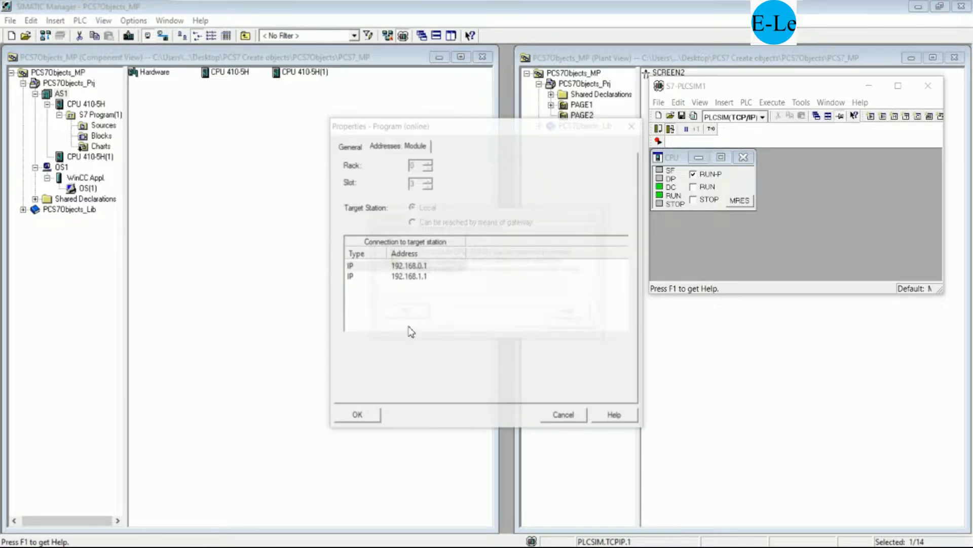
click(404, 312)
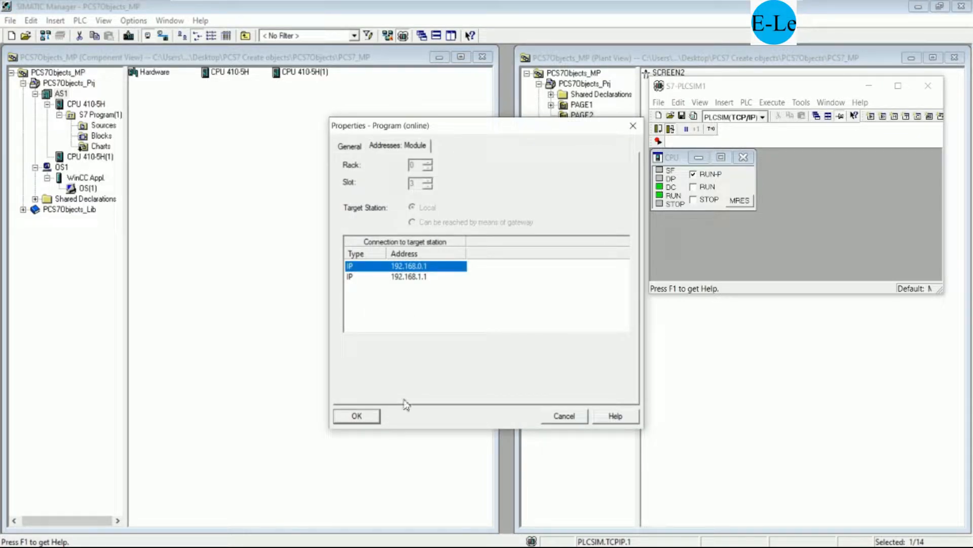
click(357, 415)
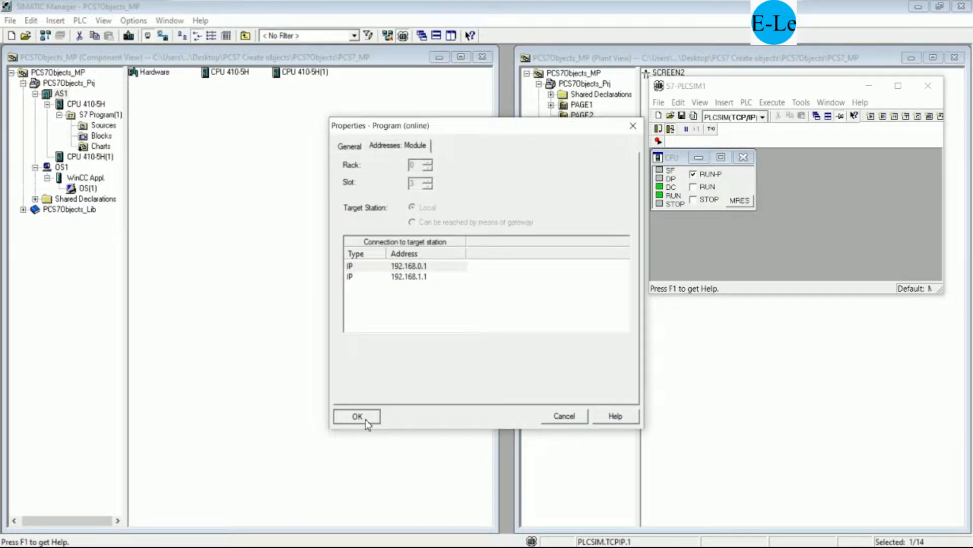
click(415, 346)
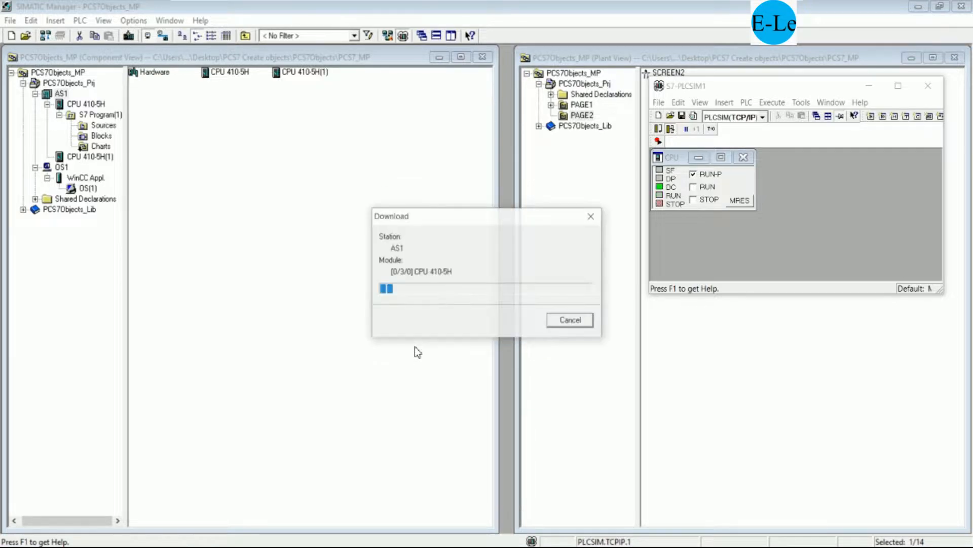
click(409, 313)
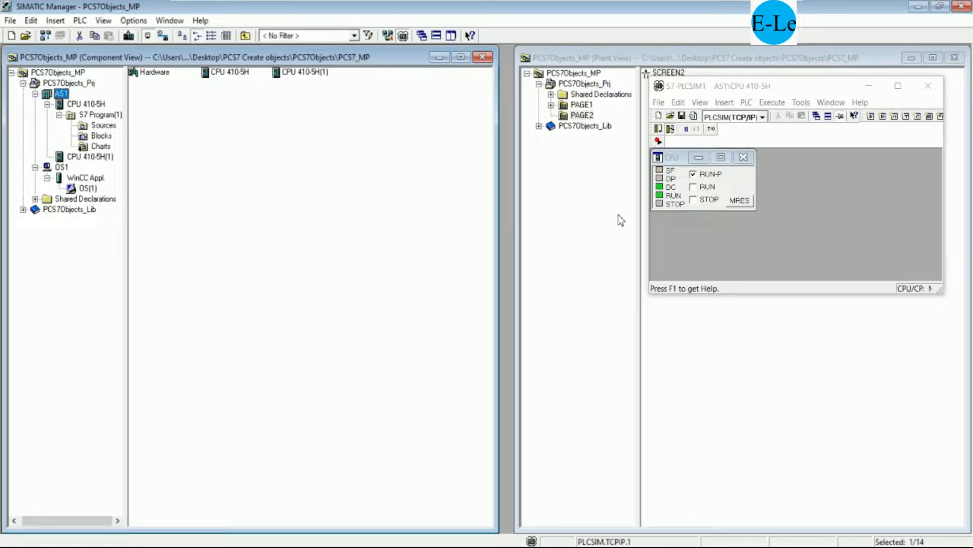
- Open OS(1) in WinCC Explorer and bring up the Graphics Runtime settings in the computer's properties
right_click(84, 191)
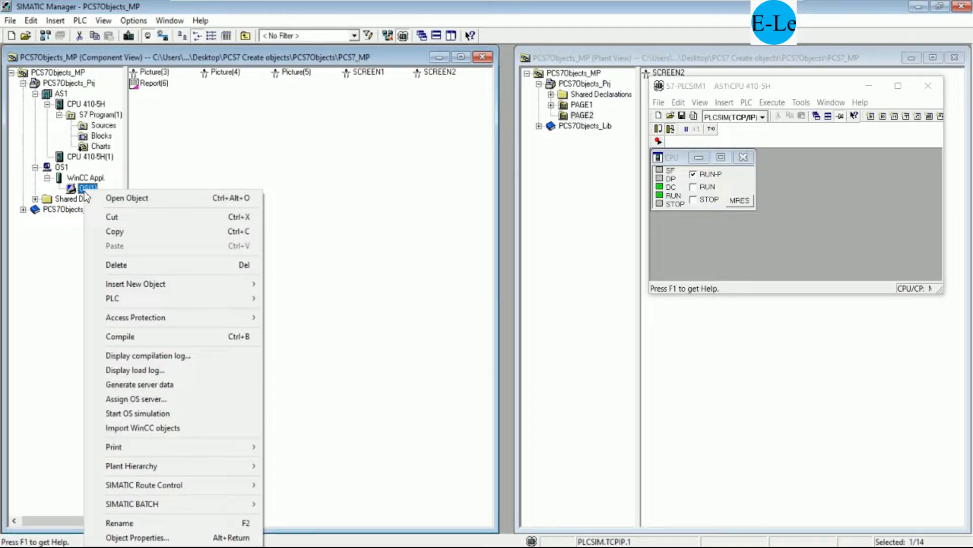
click(124, 199)
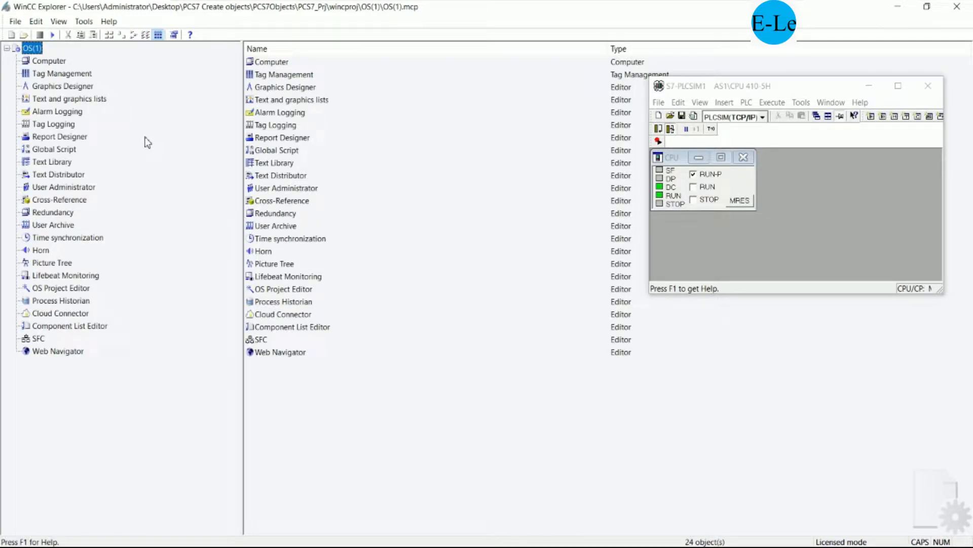
click(55, 61)
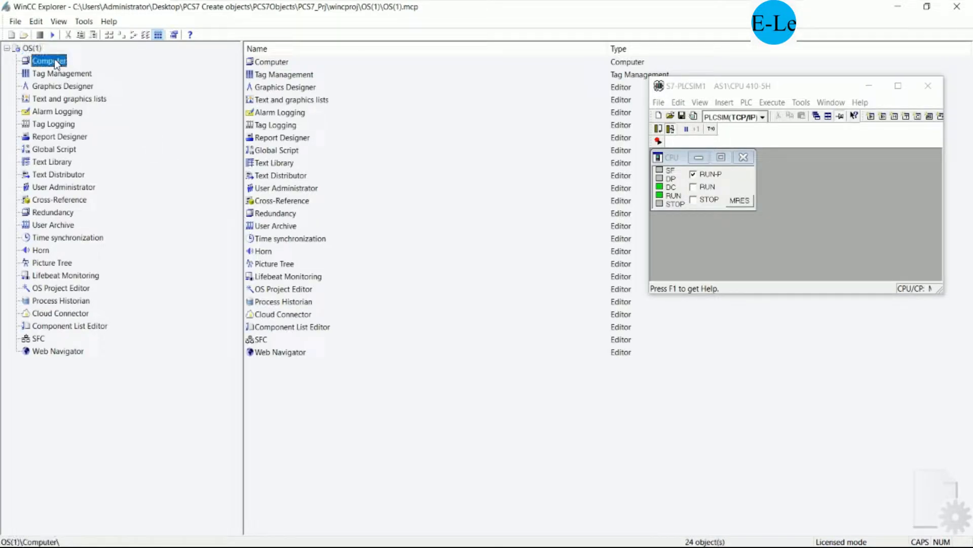
right_click(56, 62)
click(92, 141)
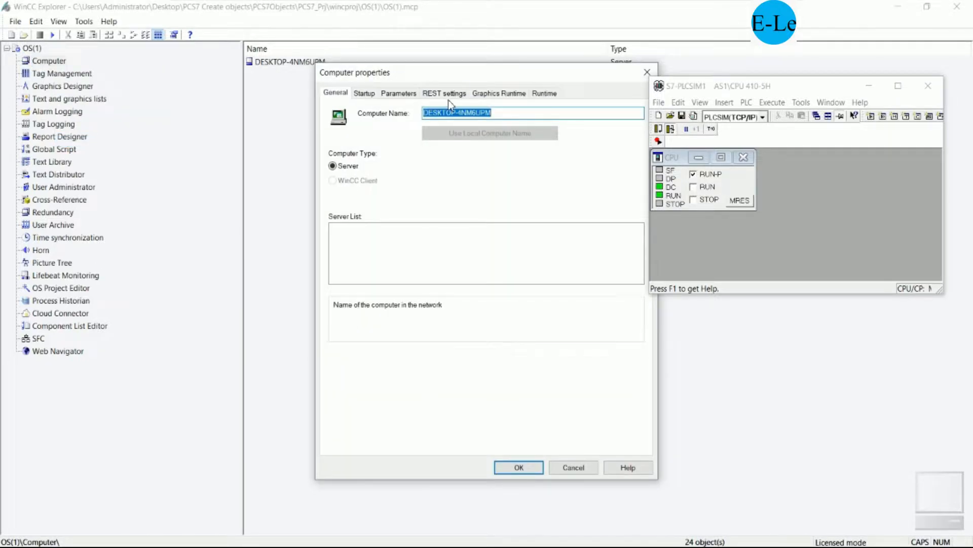
click(448, 96)
click(491, 94)
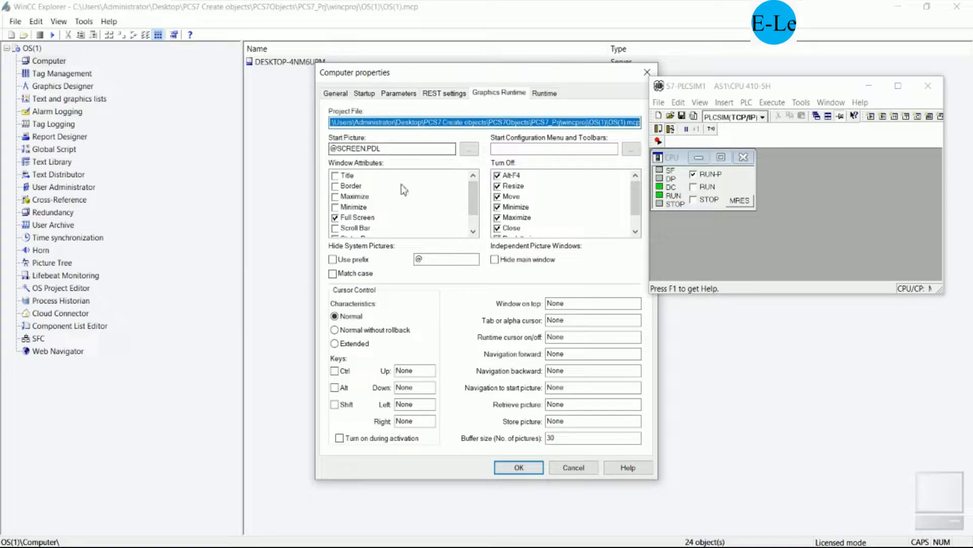
- Enable the Title, Border, Maximize, Minimize, Scroll Bar, Status Bar and Adapt Picture window attributes, and disable Full Screen
click(337, 177)
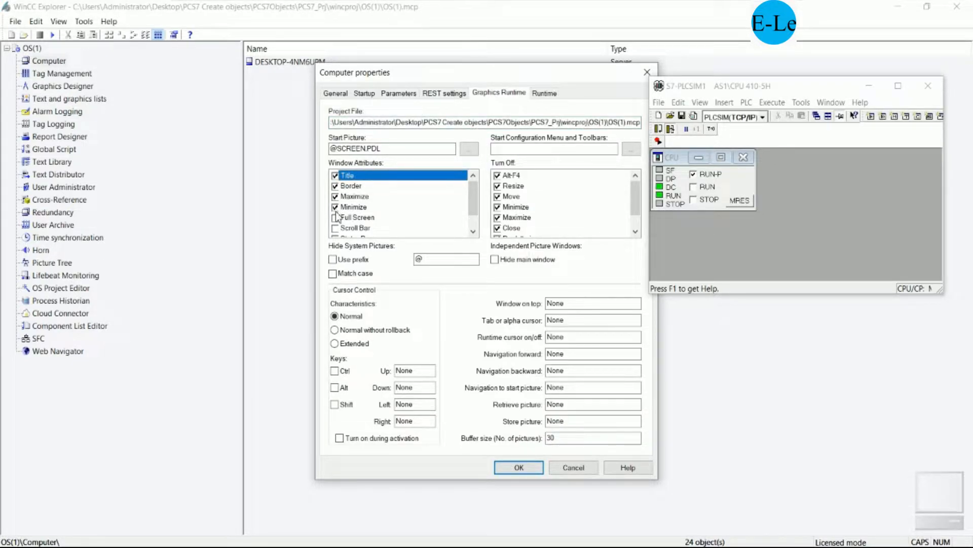
click(337, 229)
scroll(375, 226, down, 1)
click(338, 219)
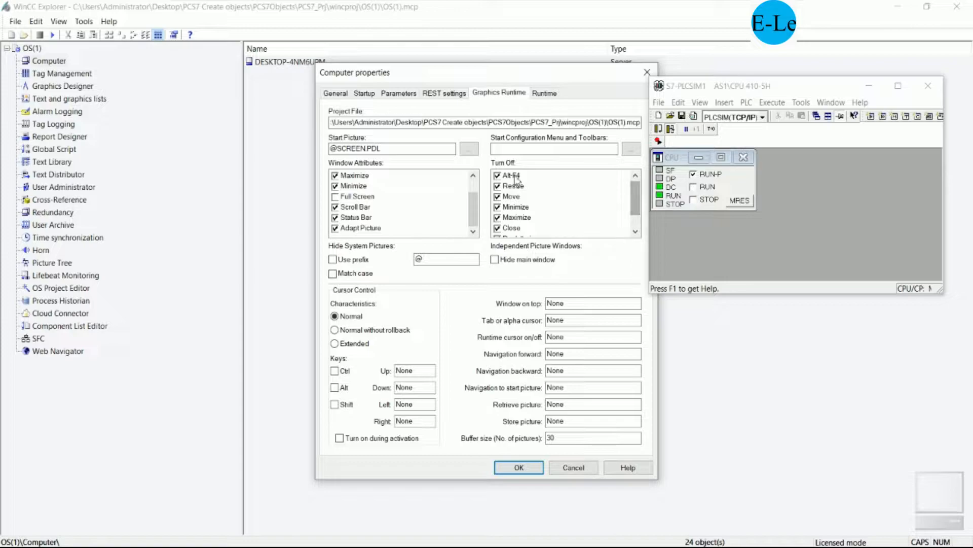
- Clear the Turn Off restrictions from Alt-F4 through Extended Zooming and apply the computer properties
click(498, 175)
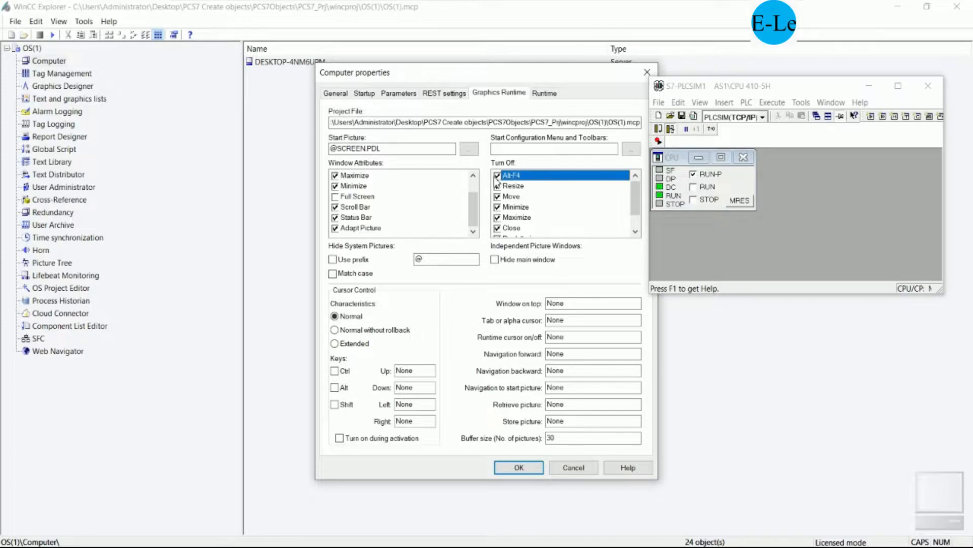
click(497, 206)
click(498, 217)
click(497, 228)
scroll(499, 233, down, 1)
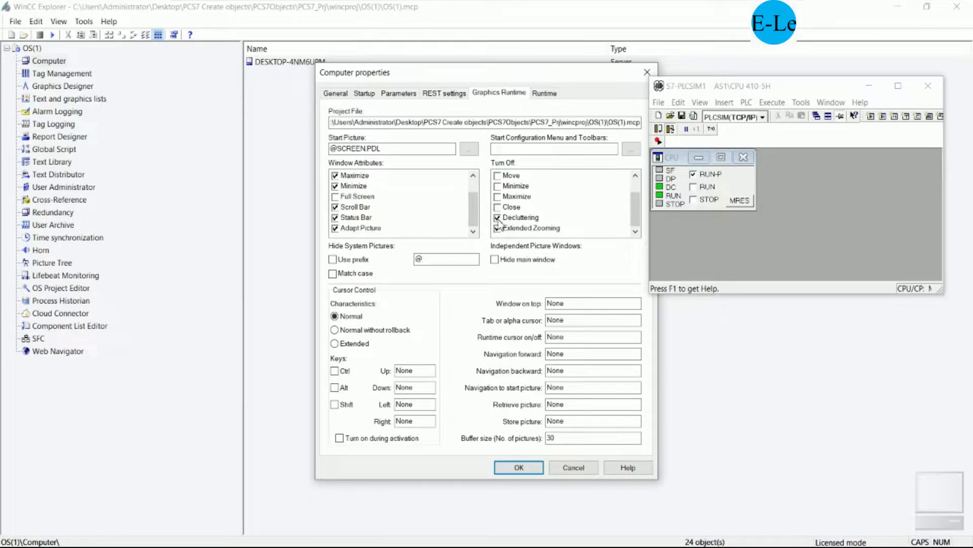
click(497, 217)
click(497, 228)
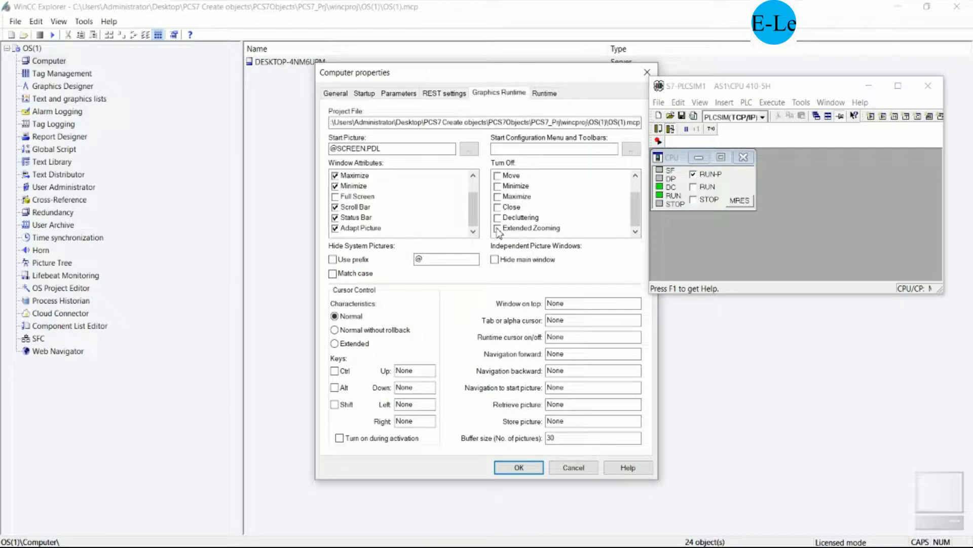
click(519, 467)
click(491, 392)
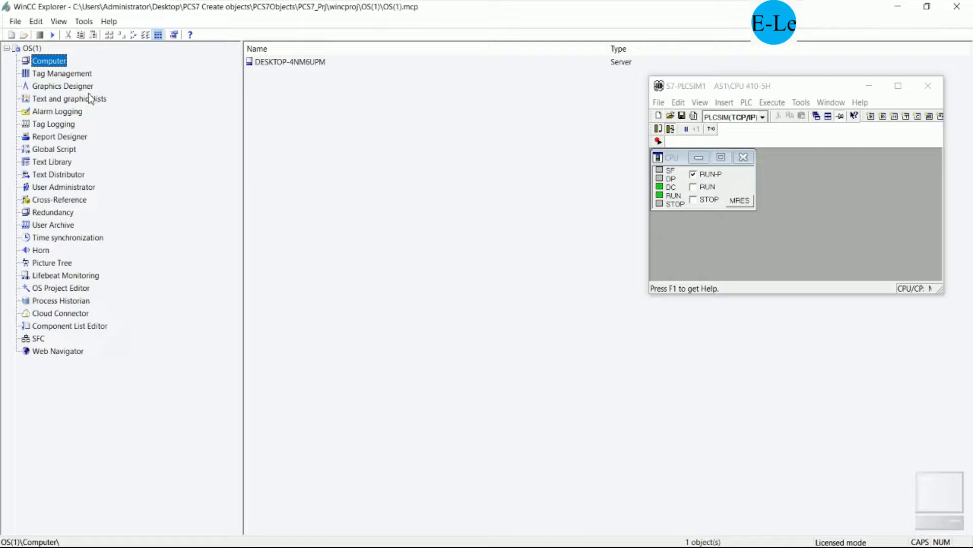
- Set the logical device name of the TCP/IP channel unit to PLCSIM.TCPIP.1 in Tag Management and close the configuration editor
click(49, 74)
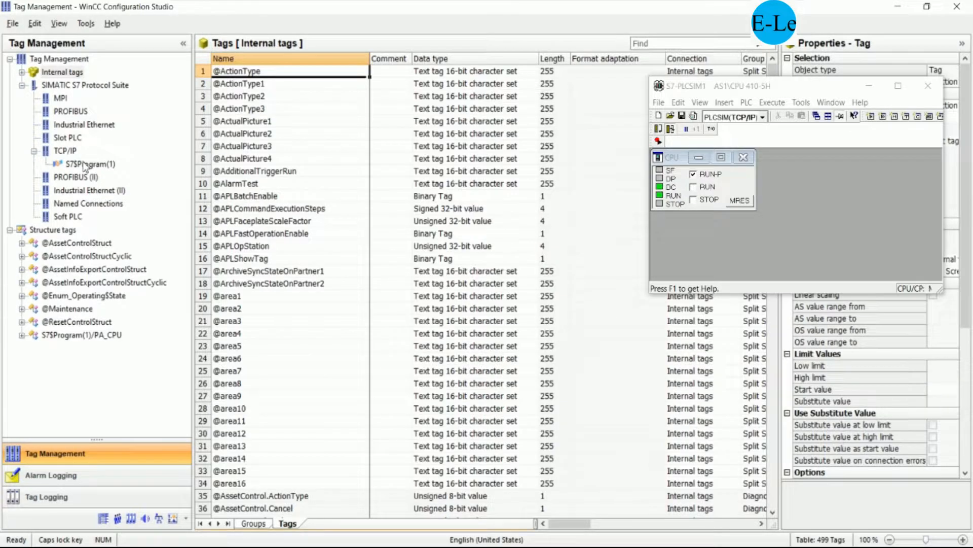
right_click(70, 152)
click(119, 239)
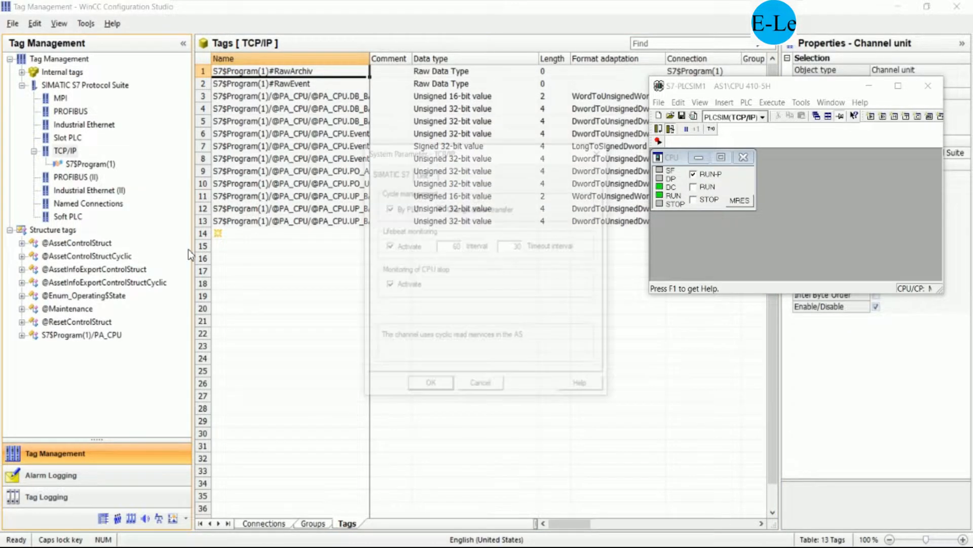
click(421, 173)
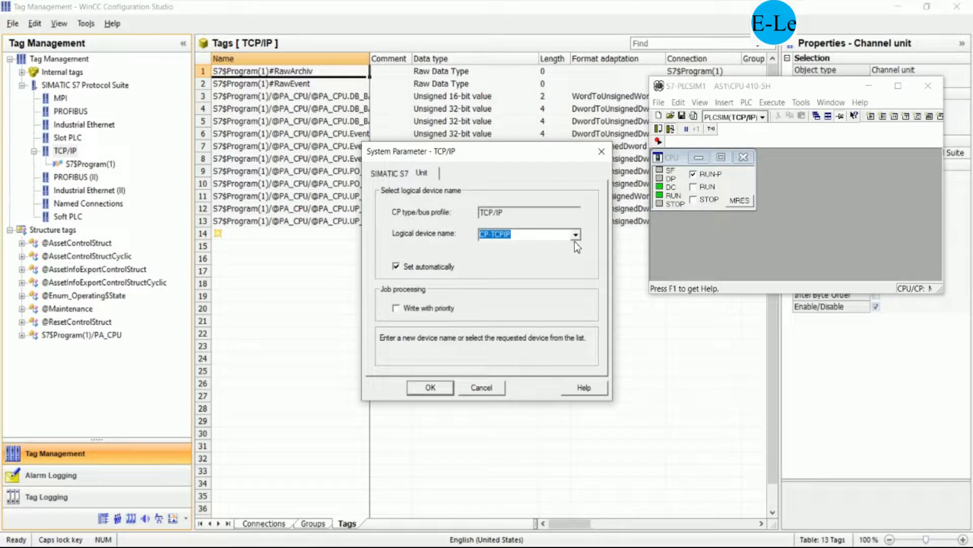
click(575, 235)
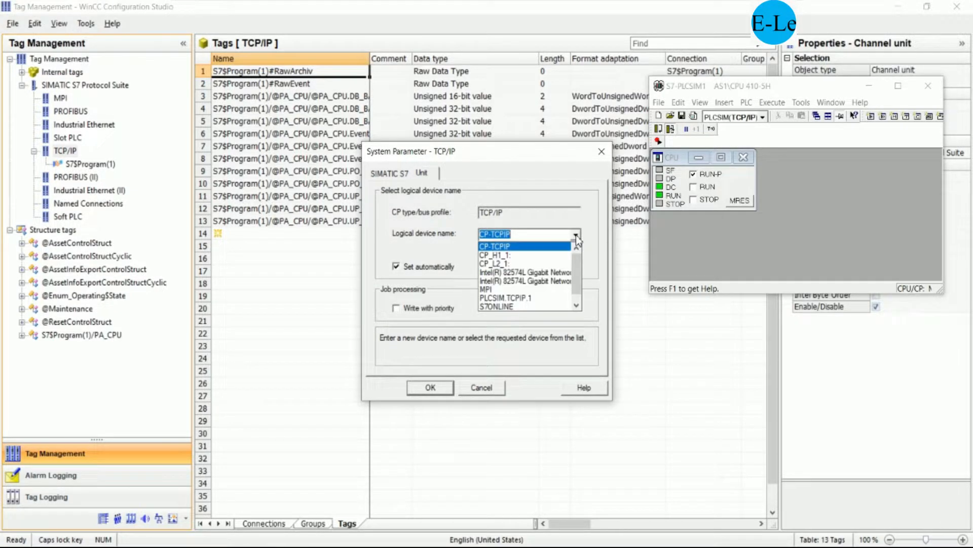
click(527, 300)
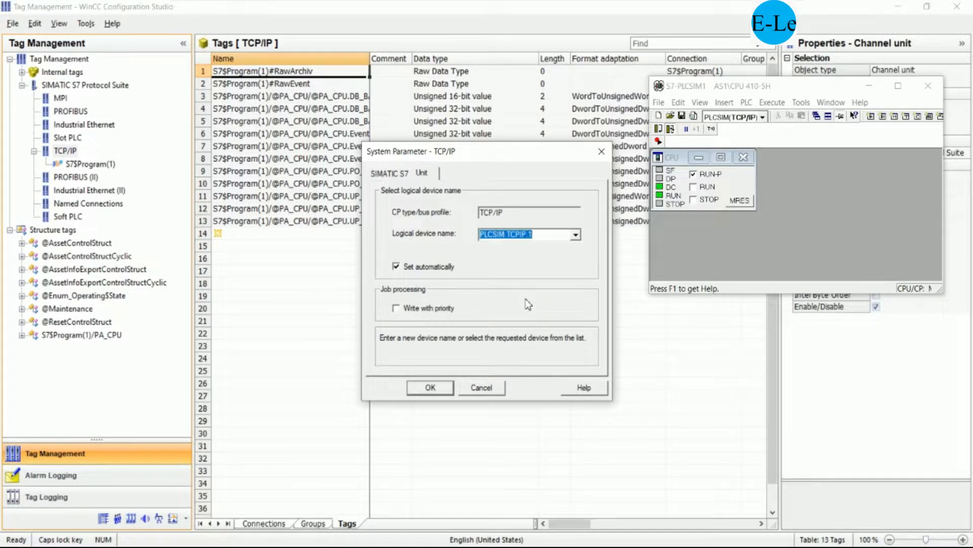
click(443, 389)
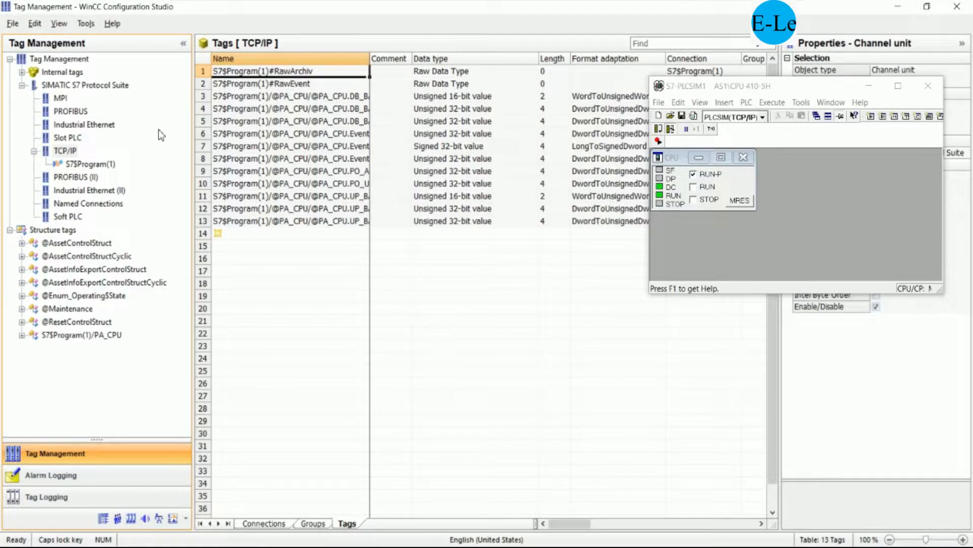
click(957, 6)
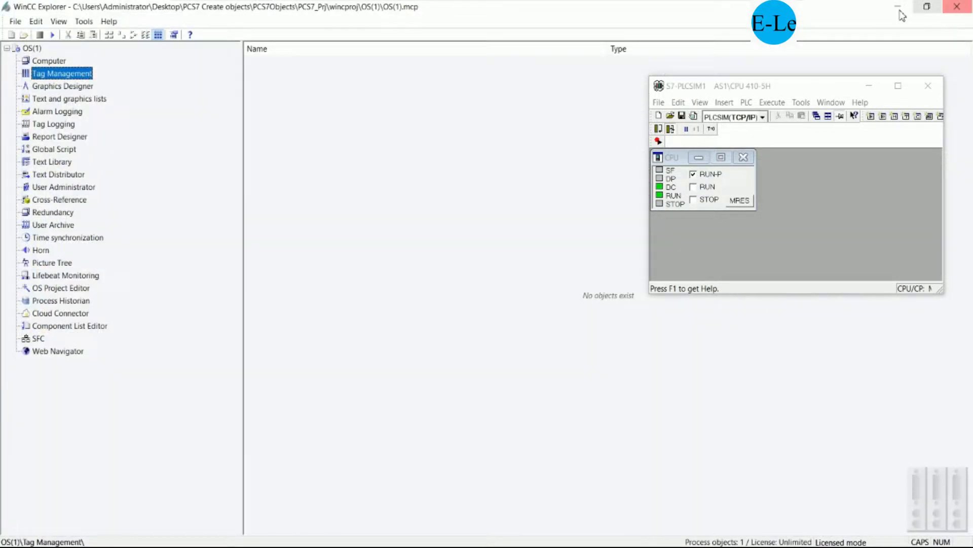
- Activate the OS(1) runtime, check the navigation to Unit(1), PAGE1 and PAGE2 with PLCSIM minimized, and close the runtime
click(53, 35)
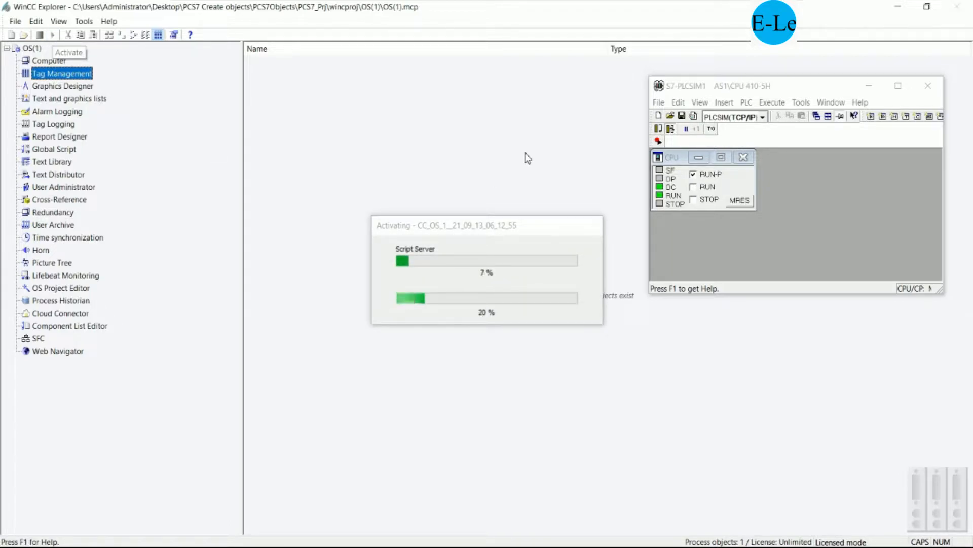
click(869, 88)
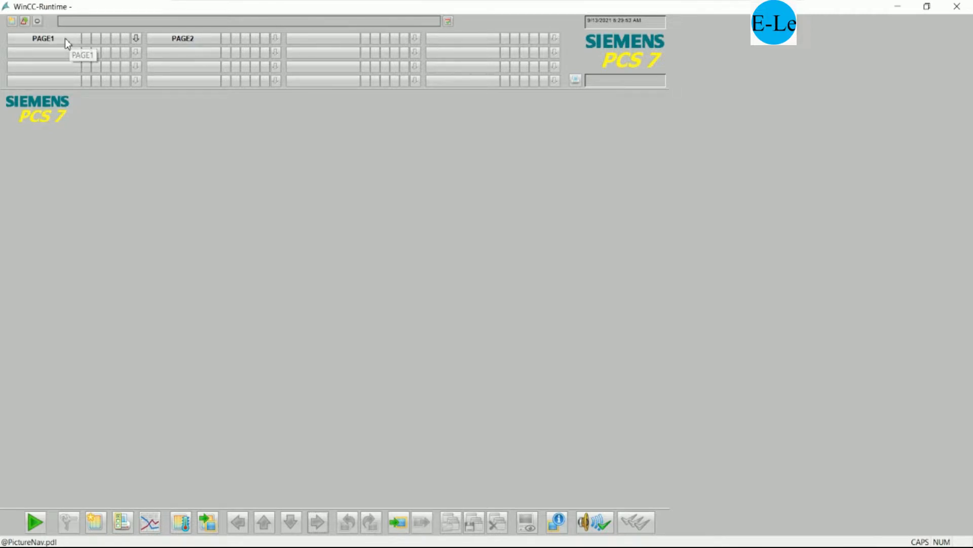
click(136, 38)
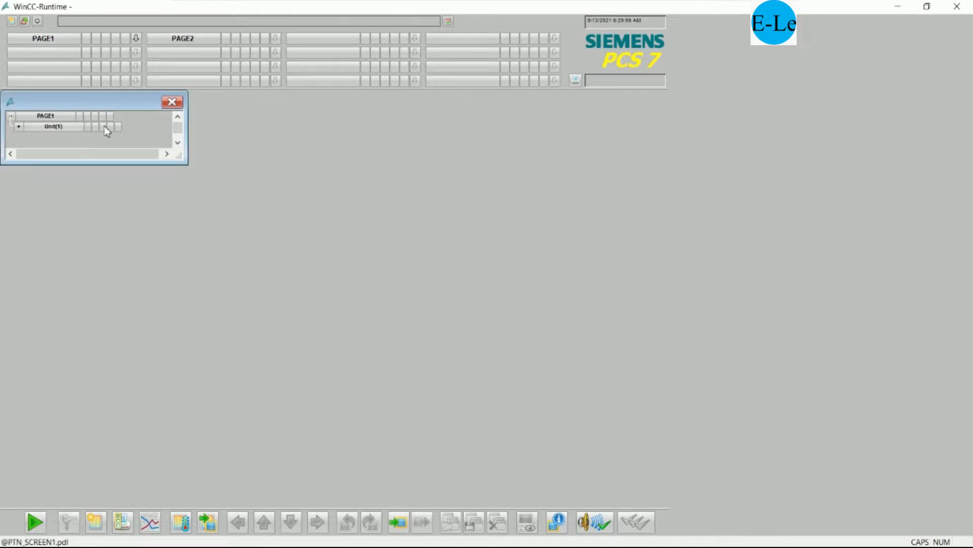
click(71, 126)
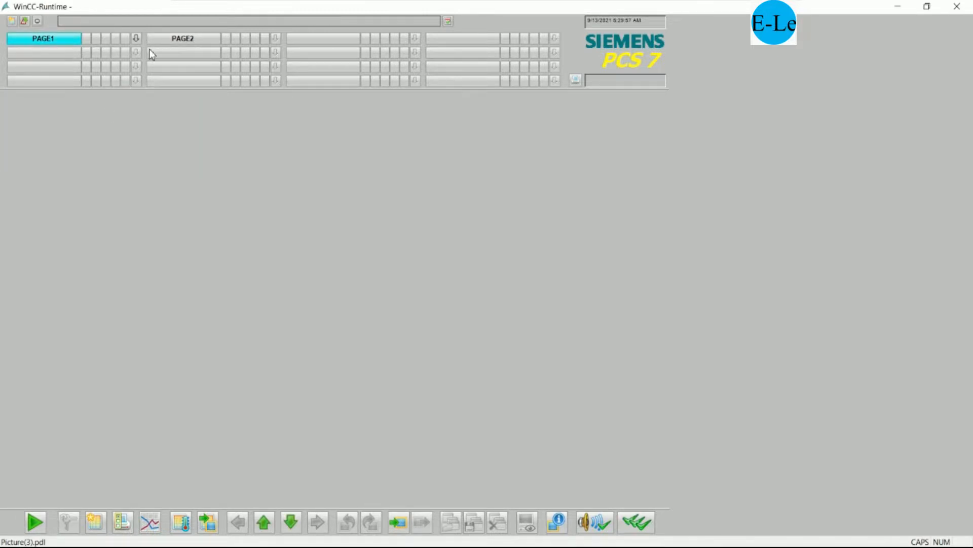
click(173, 38)
click(65, 38)
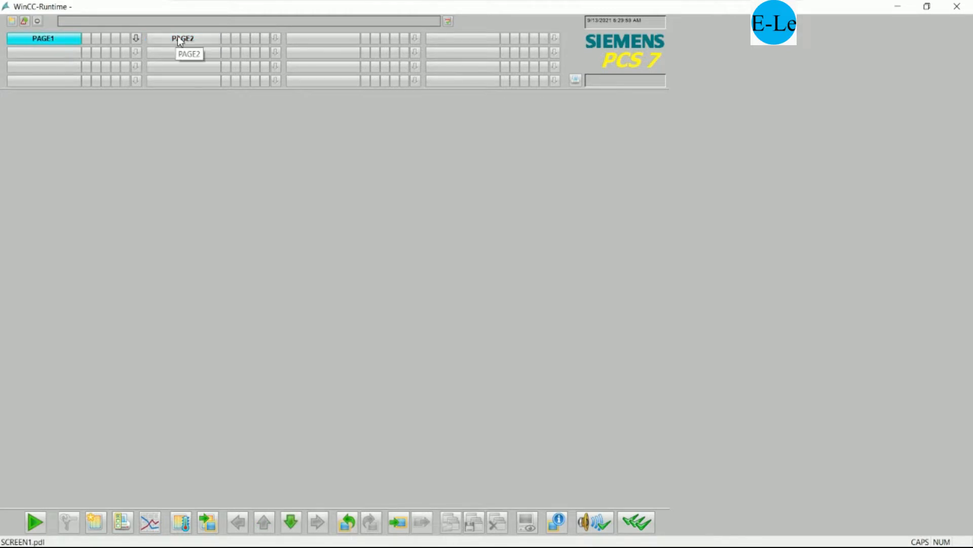
click(177, 38)
click(68, 40)
click(957, 6)
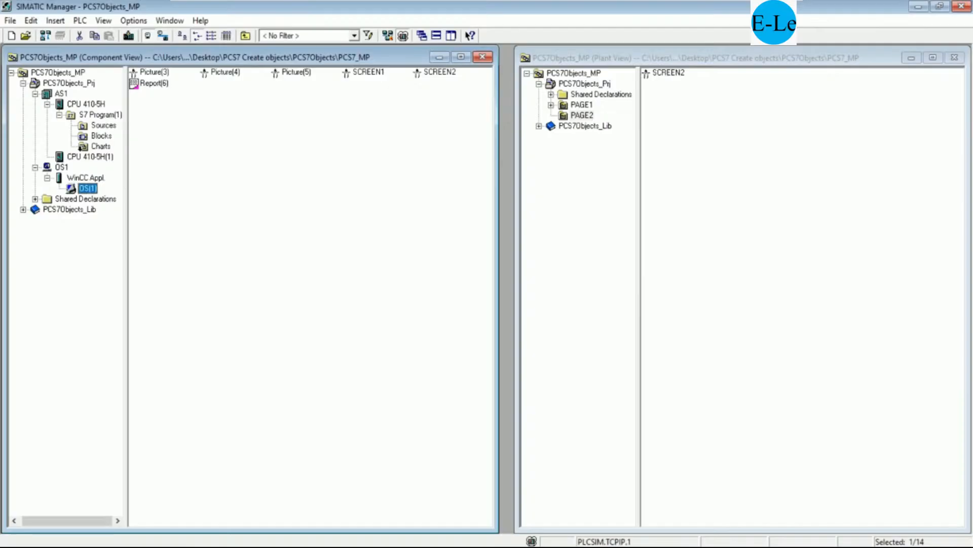
- Insert a hierarchy folder named PAGE3 under PCS7Objects_Prj in the Plant View
click(582, 85)
right_click(583, 85)
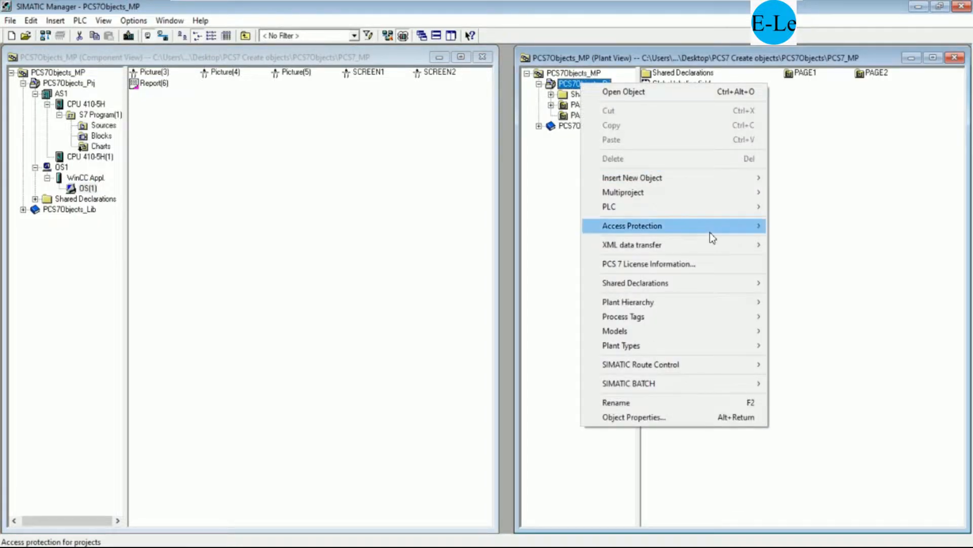
mouse_move(710, 225)
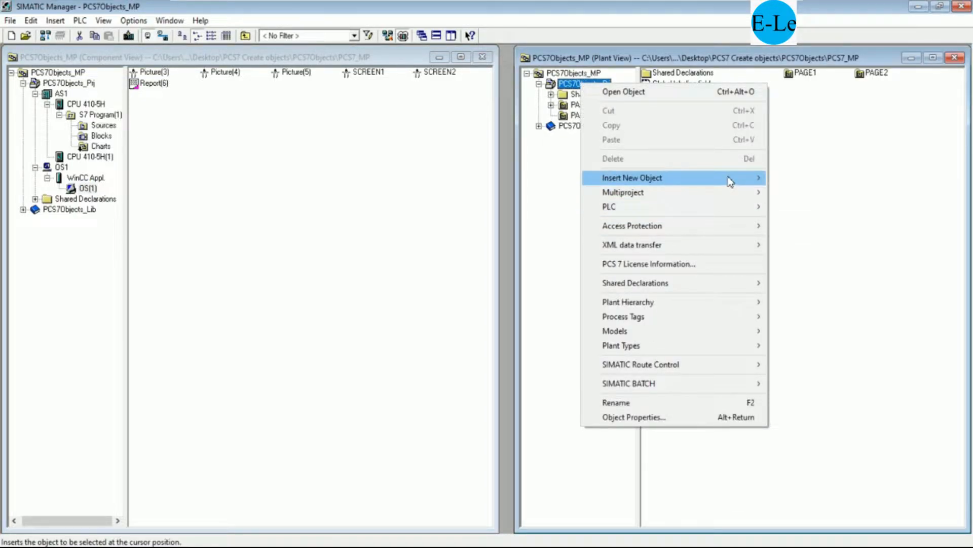
mouse_move(728, 178)
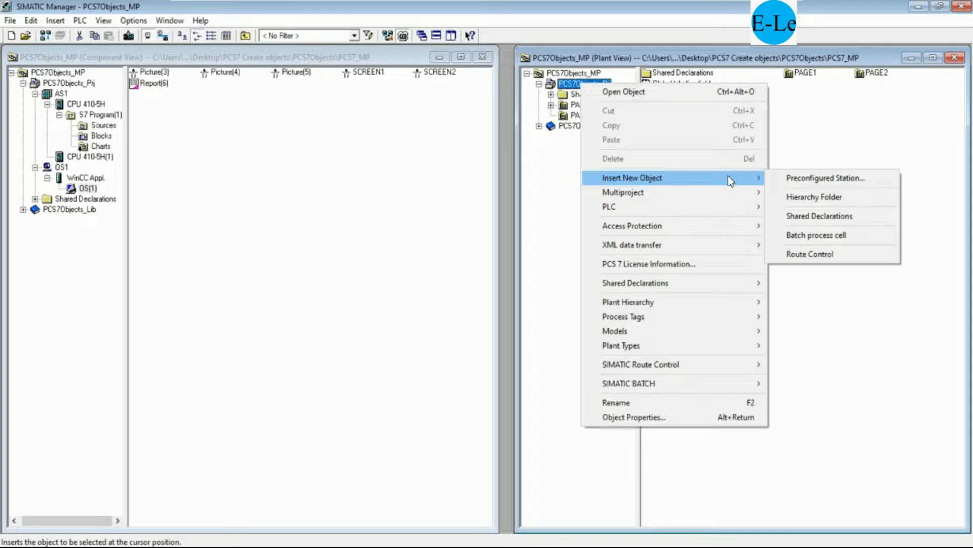
click(835, 204)
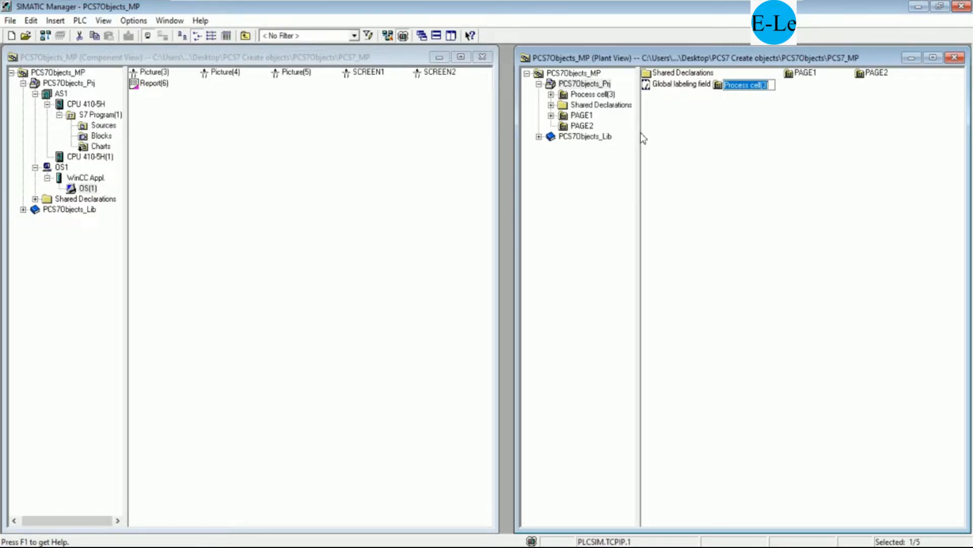
text(PA)
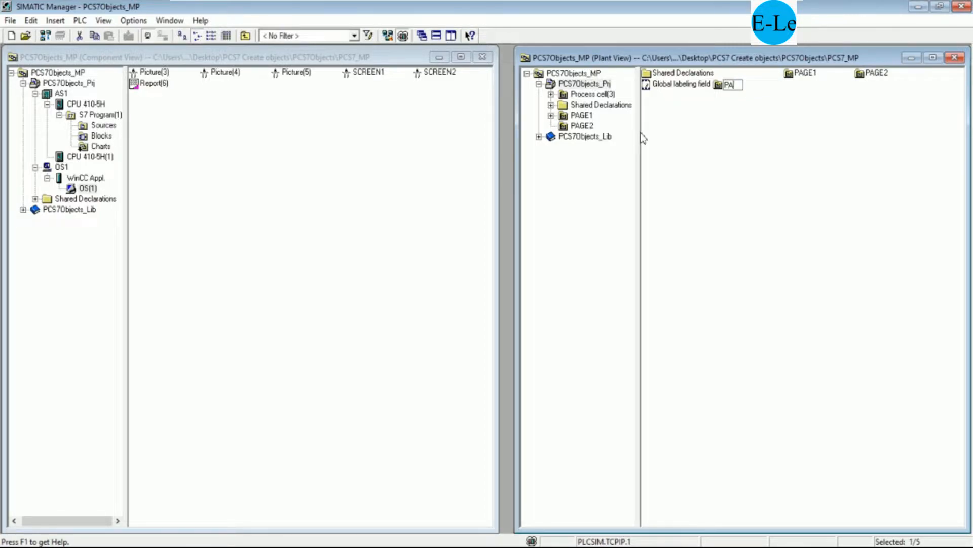
text(GE3)
key(Return)
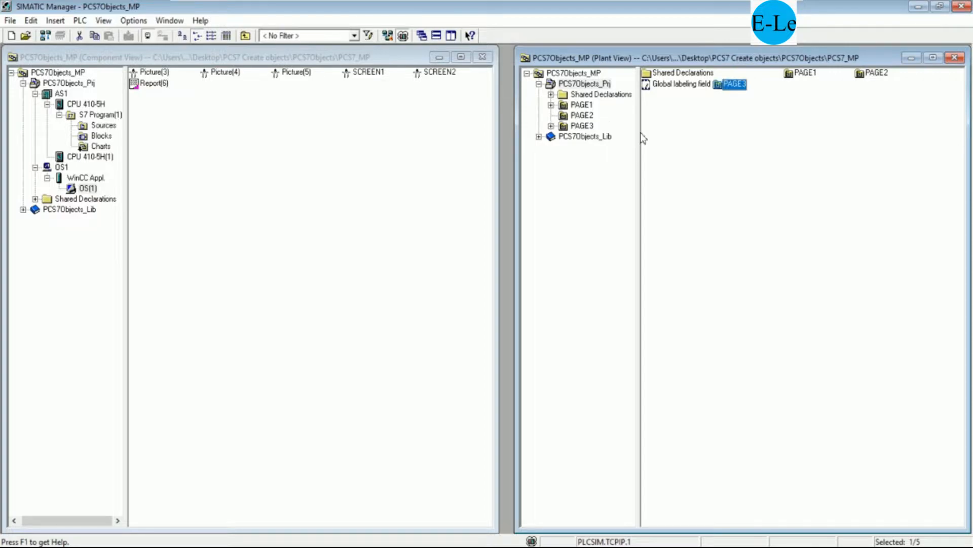
- Insert a hierarchy folder named PAGE4 under PCS7Objects_Prj and check the contents of the page folders from PAGE1 to PAGE4
right_click(590, 84)
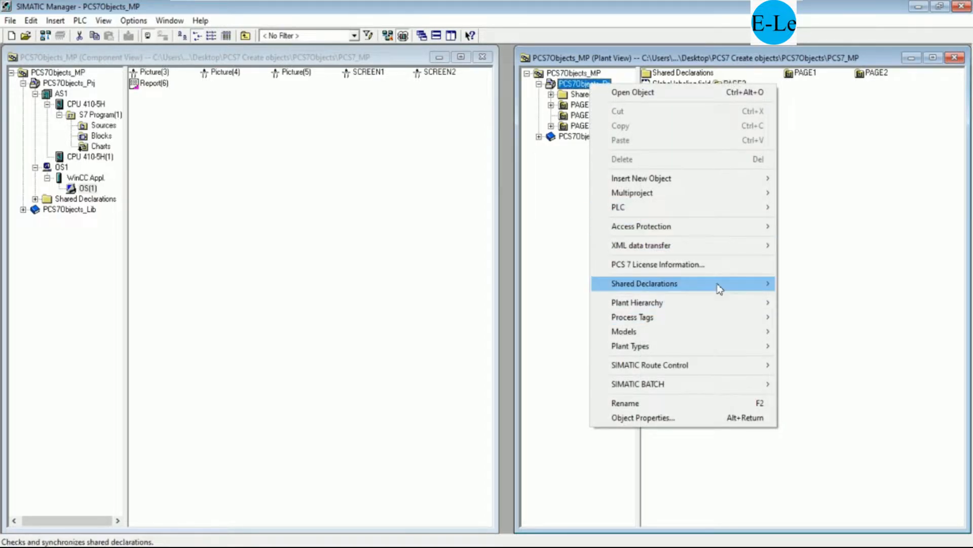
mouse_move(746, 195)
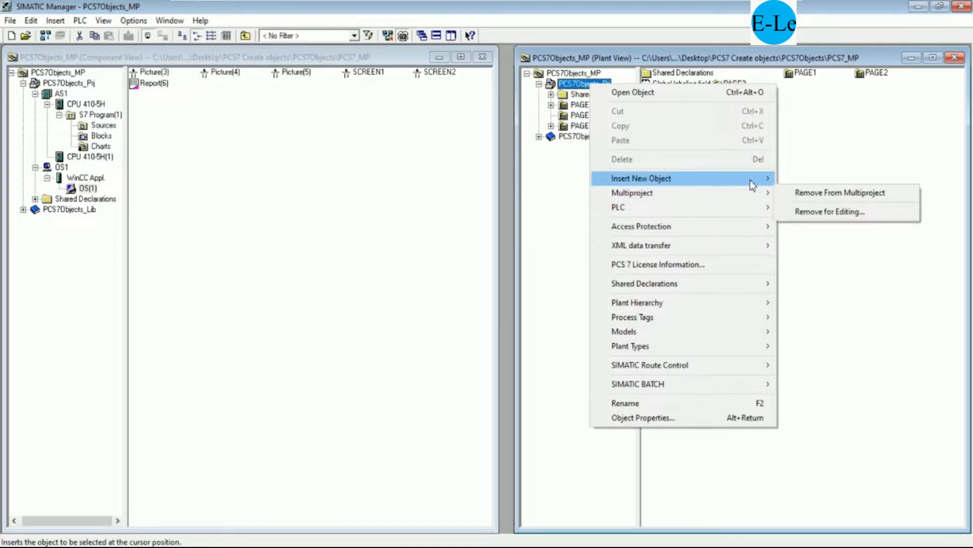
mouse_move(749, 178)
click(832, 199)
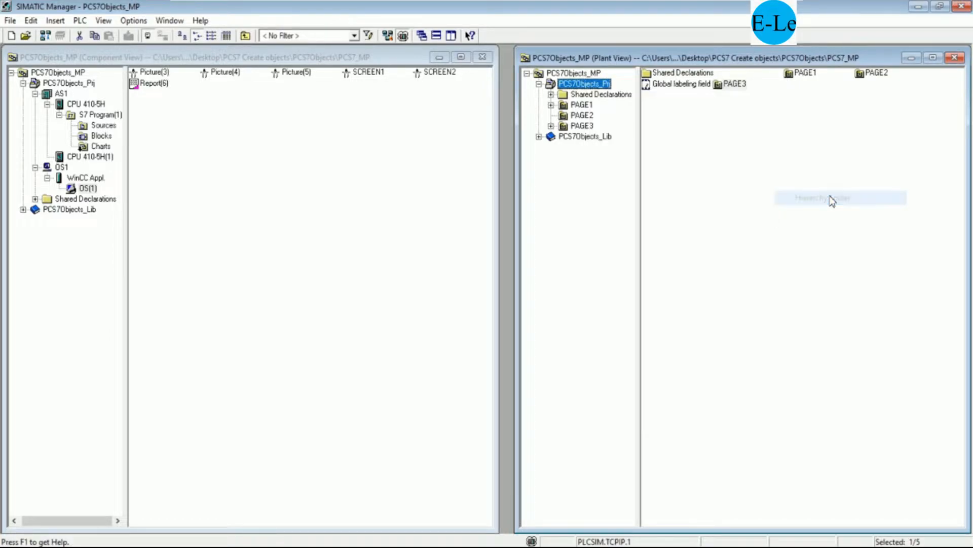
text(PAGE)
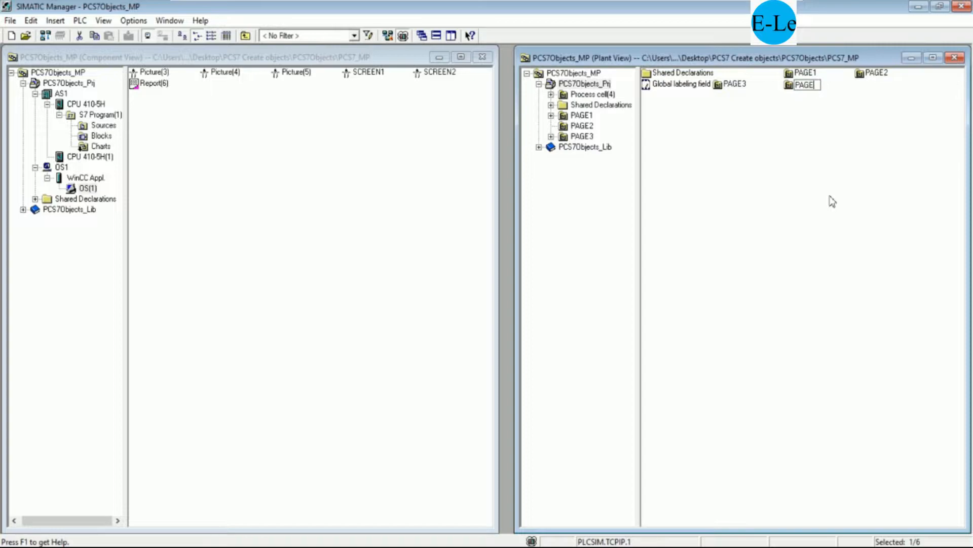
text(4)
key(Return)
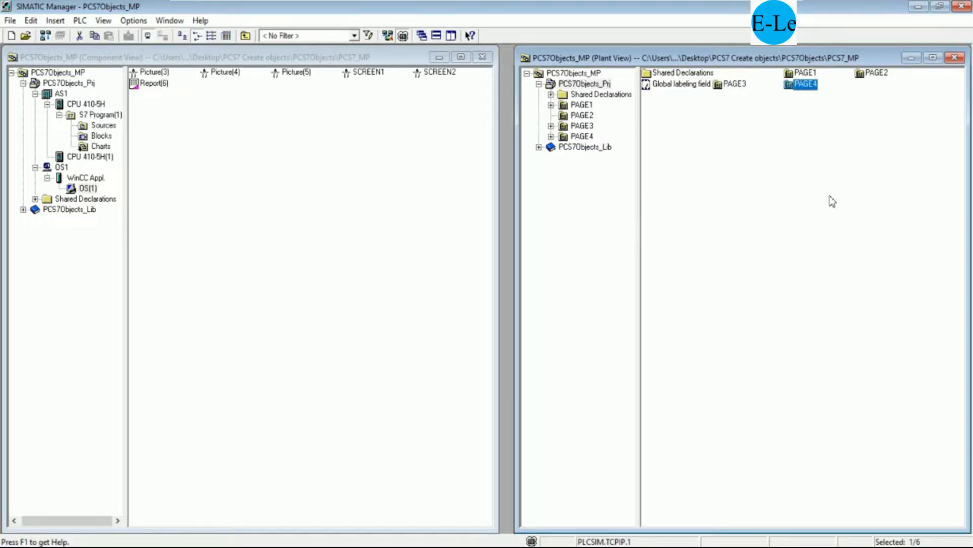
click(583, 105)
click(584, 115)
click(584, 127)
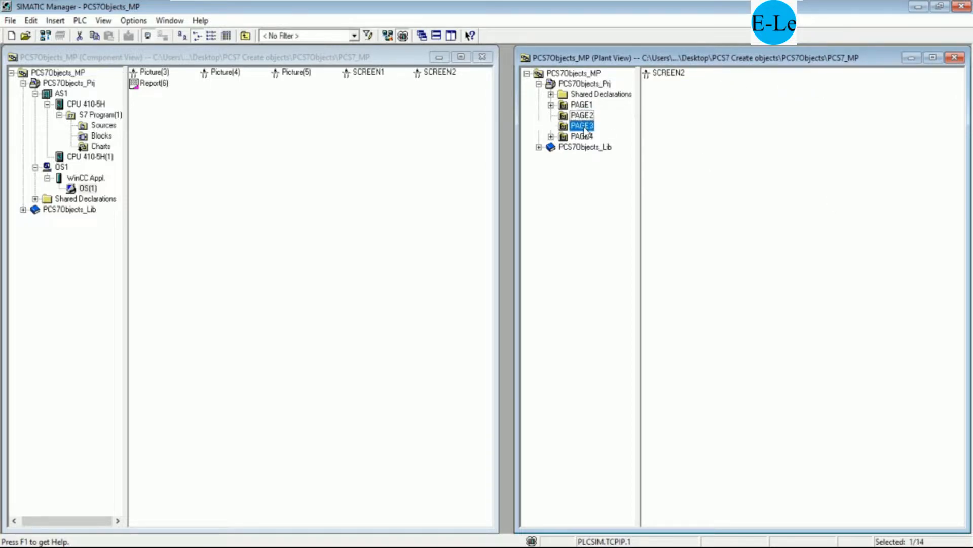
click(583, 135)
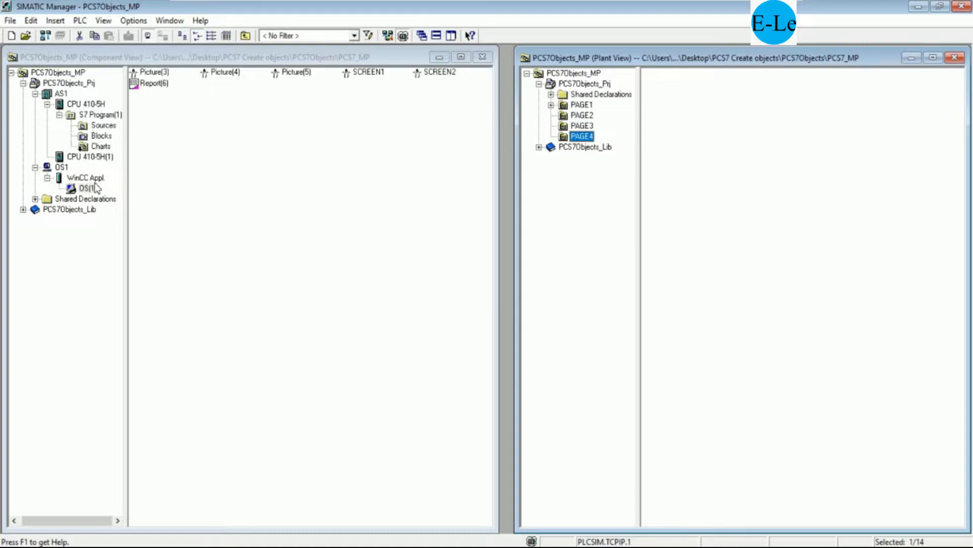
- Compile the charts of S7 Program(1) with the scope Changes only and close the compile log
right_click(102, 147)
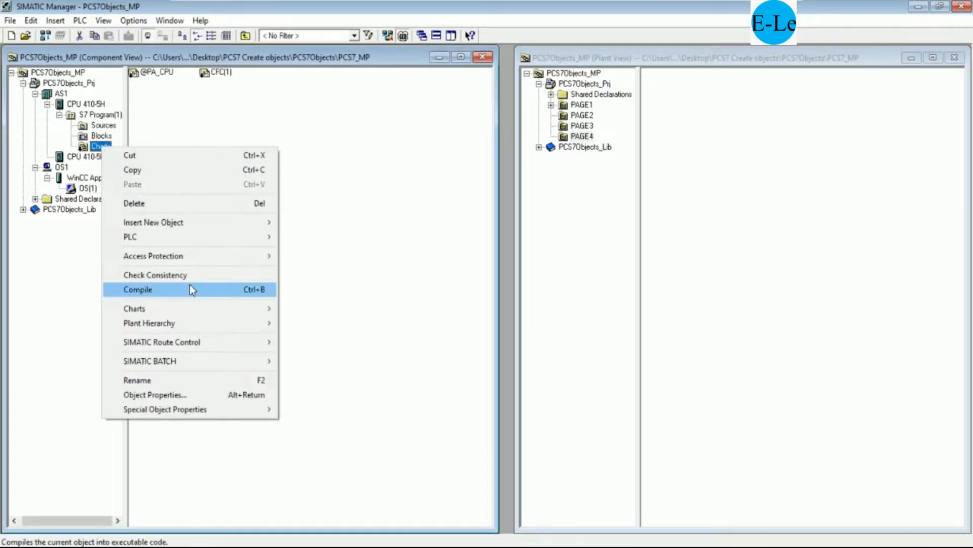
click(169, 289)
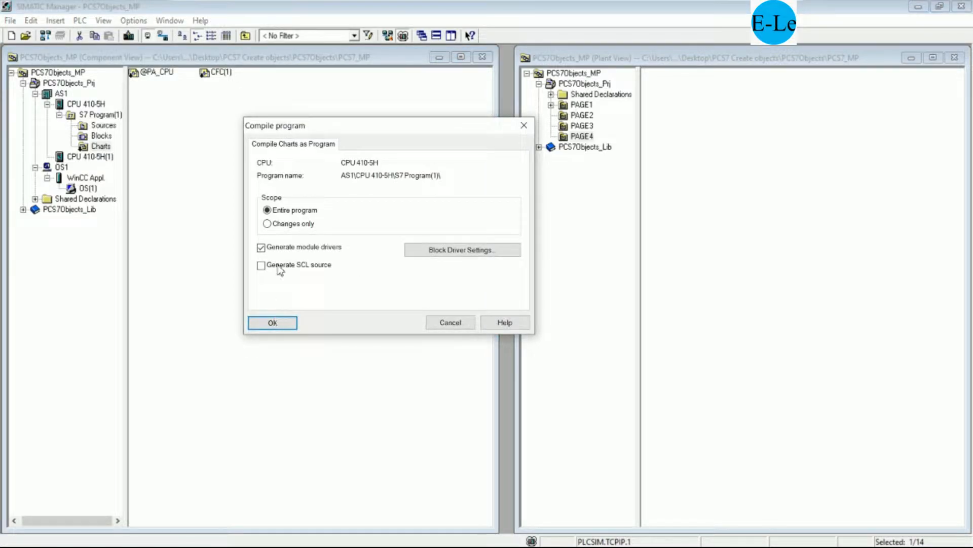
click(267, 224)
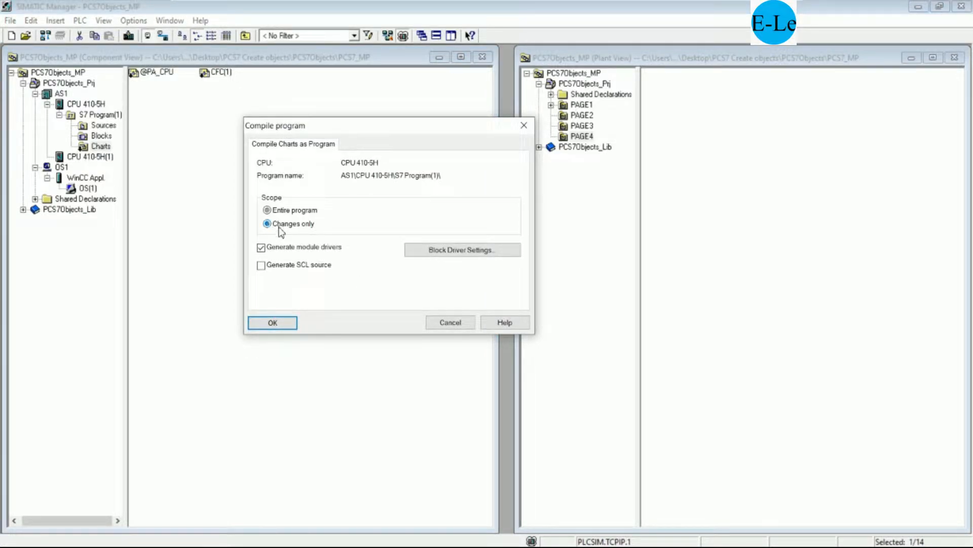
click(273, 323)
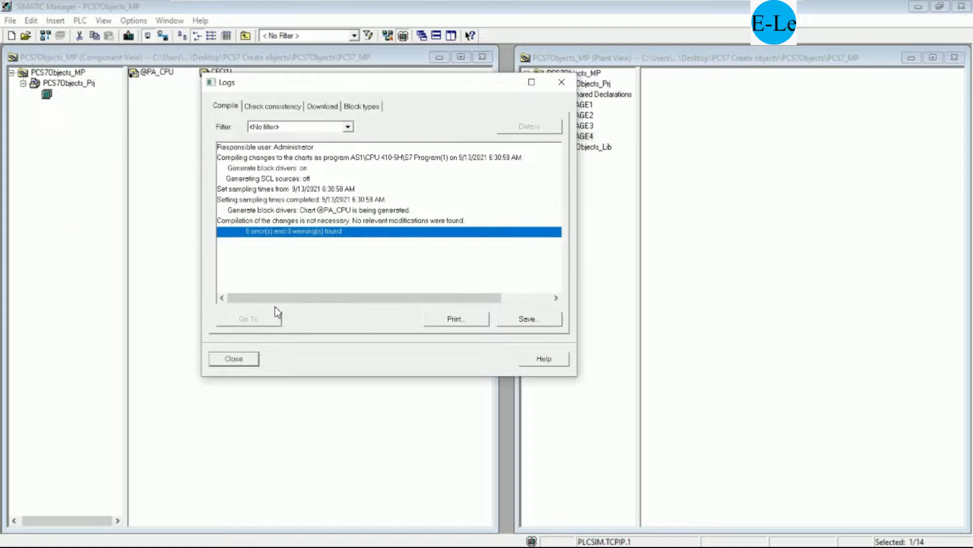
click(233, 359)
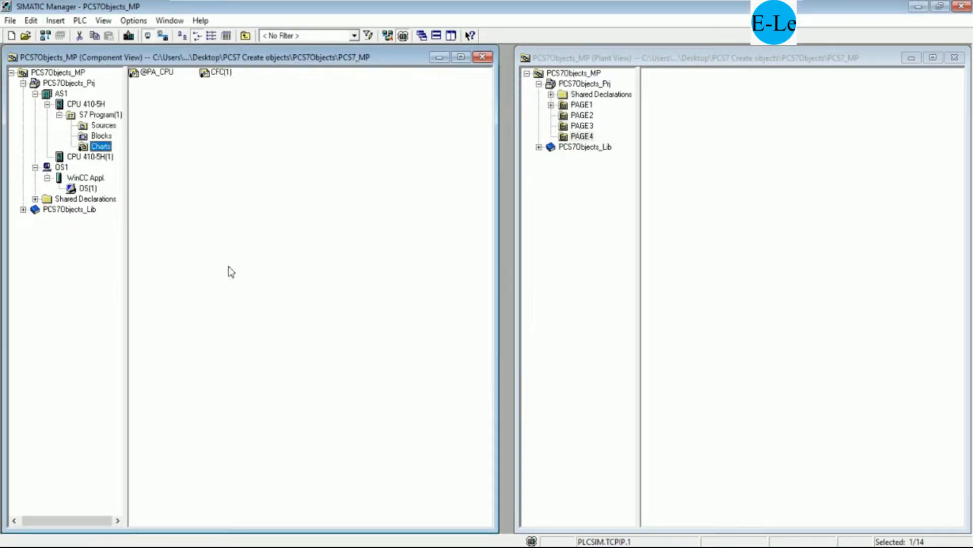
- Start the Compile OS wizard for OS(1) and assign the Industrial Ethernet TCP/IP network connection to S7 Program(1)
right_click(96, 191)
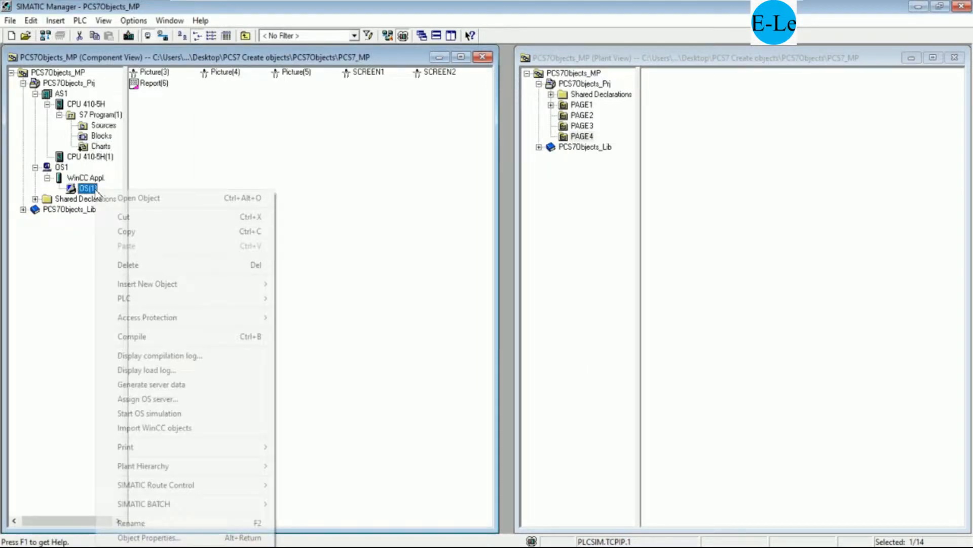
click(169, 337)
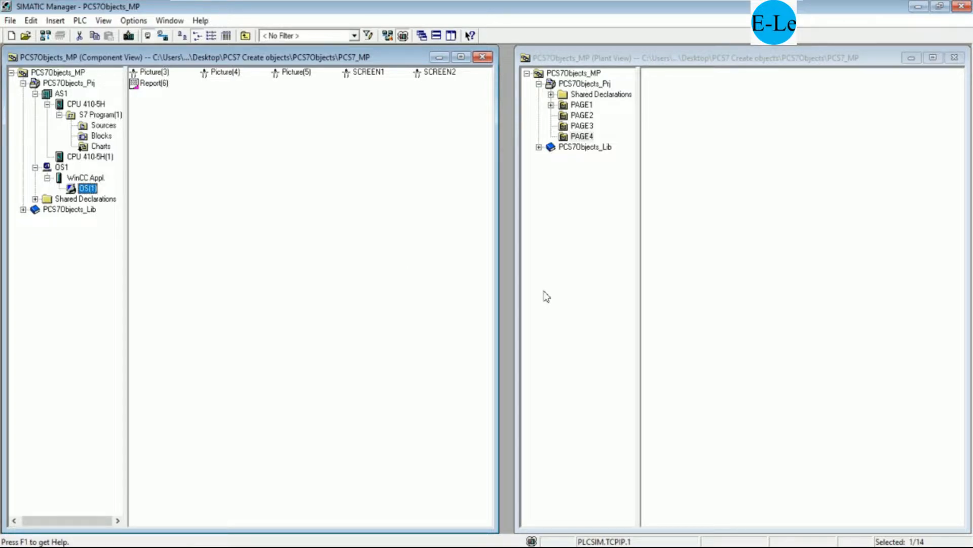
click(451, 432)
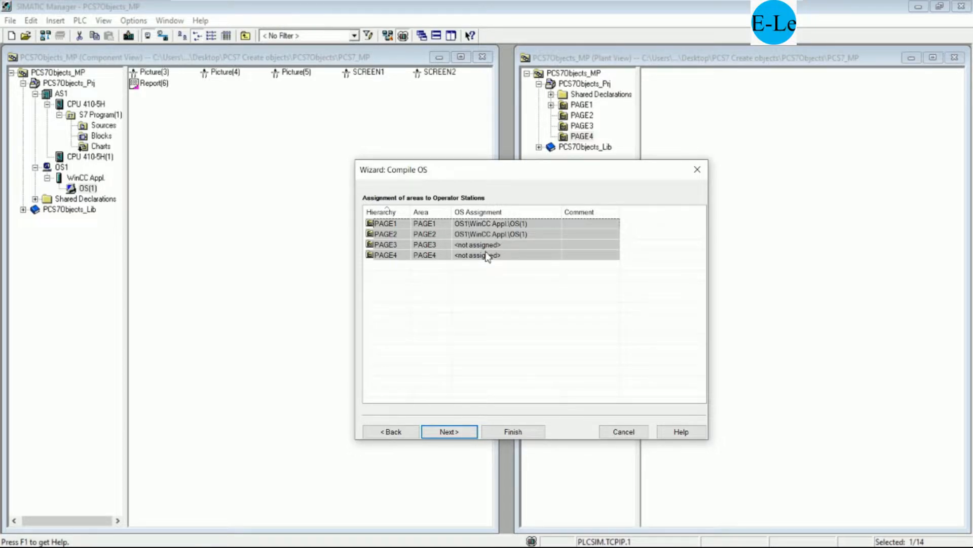
click(449, 434)
click(563, 238)
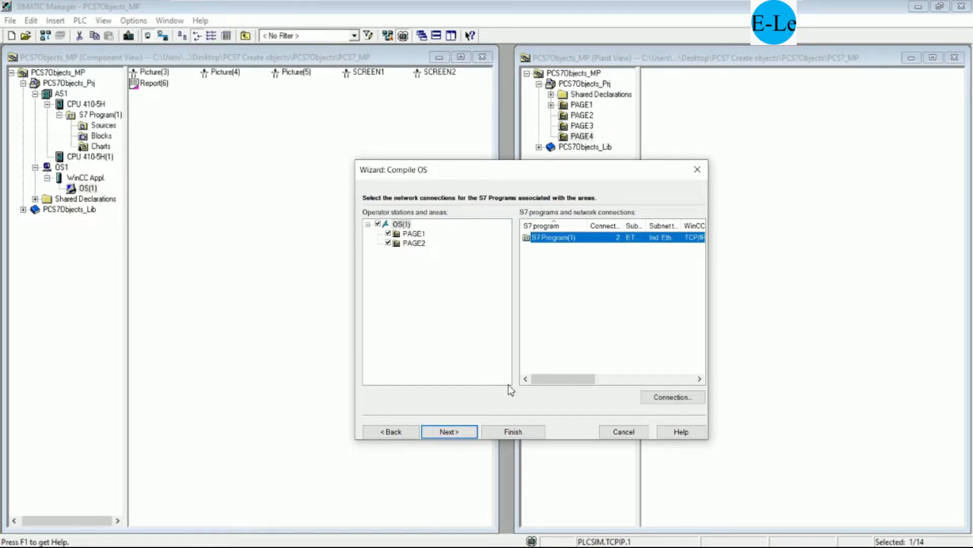
click(458, 434)
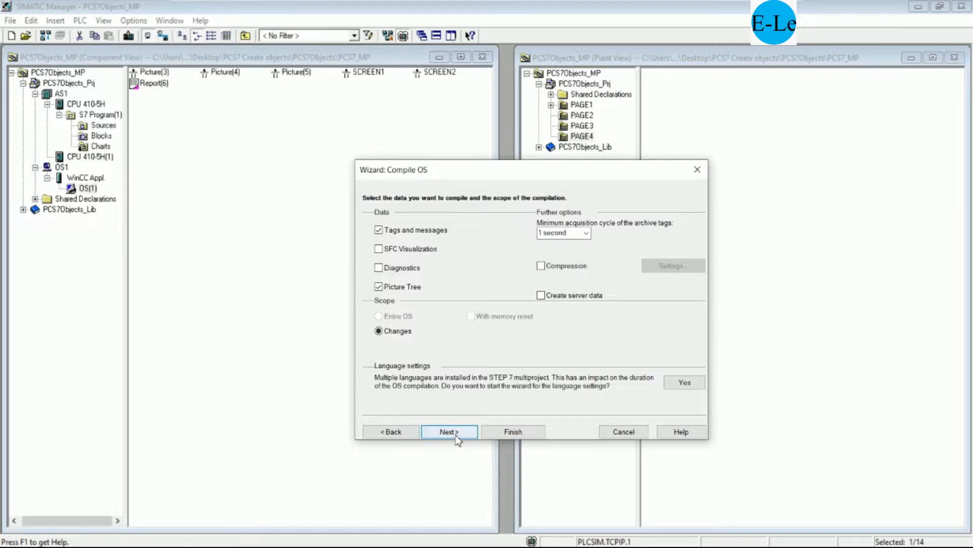
click(403, 432)
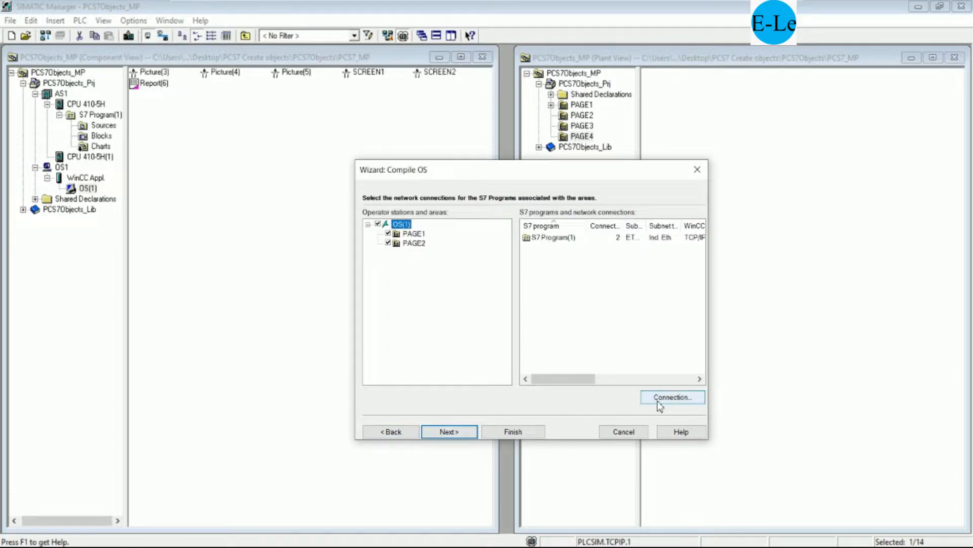
click(660, 394)
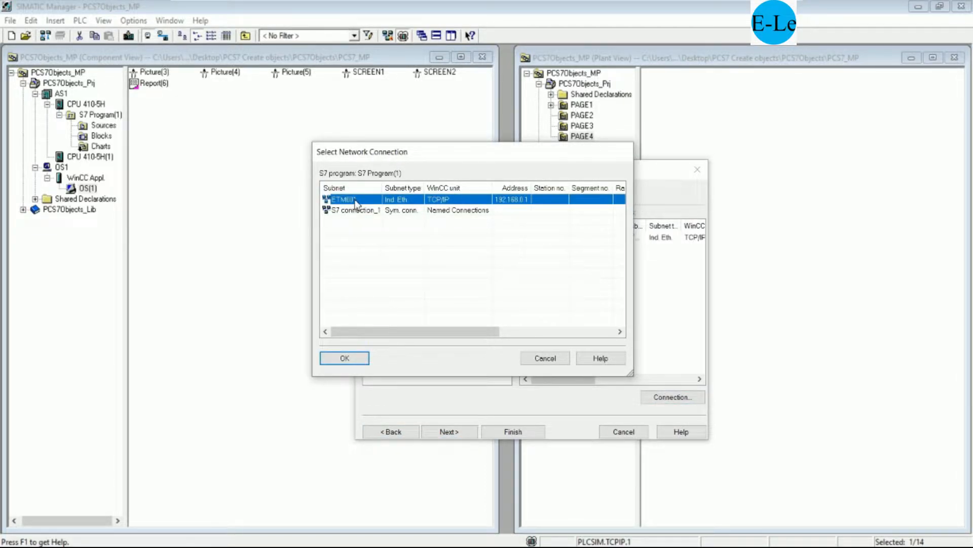
click(345, 358)
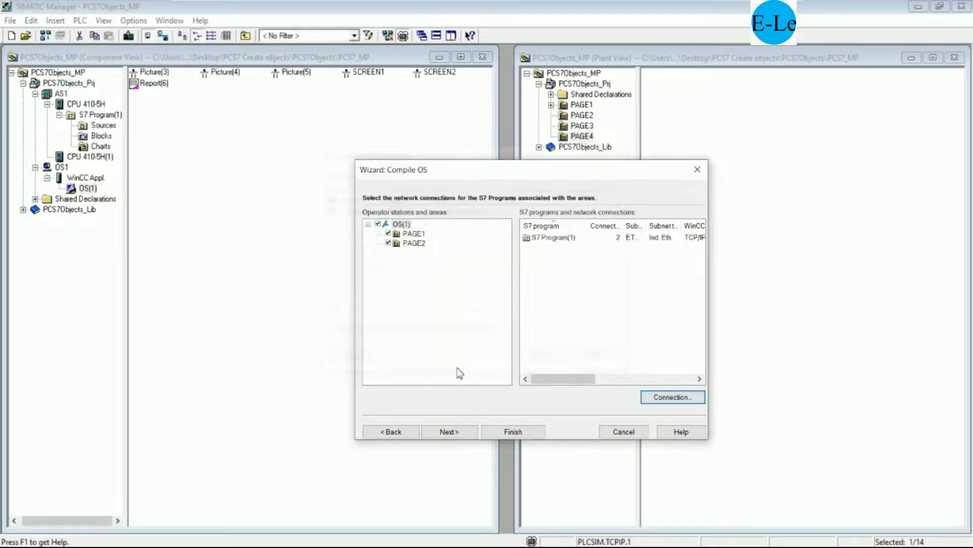
- Compile OS(1) with the scope Changes, including Tags and messages and Picture Tree, and close the completion dialog
click(449, 431)
click(449, 431)
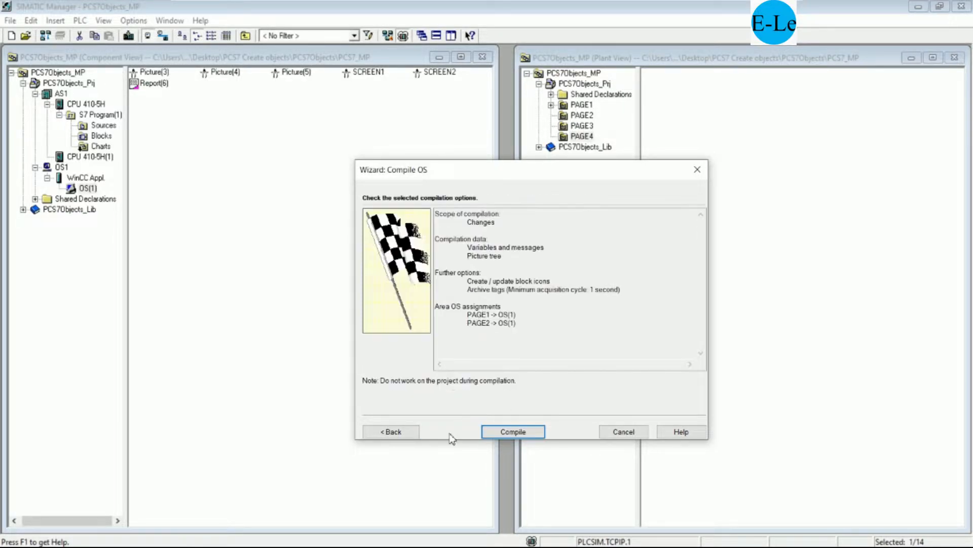
click(512, 432)
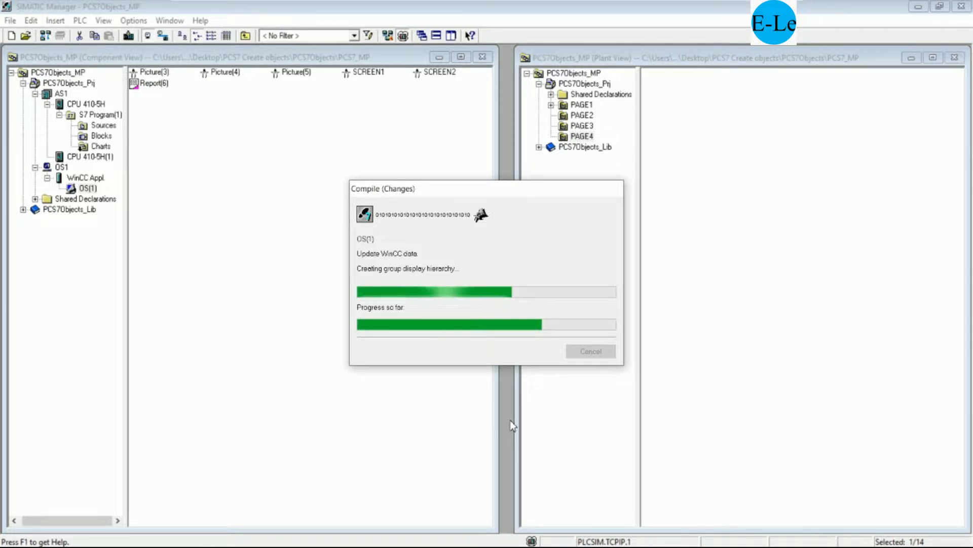
click(402, 301)
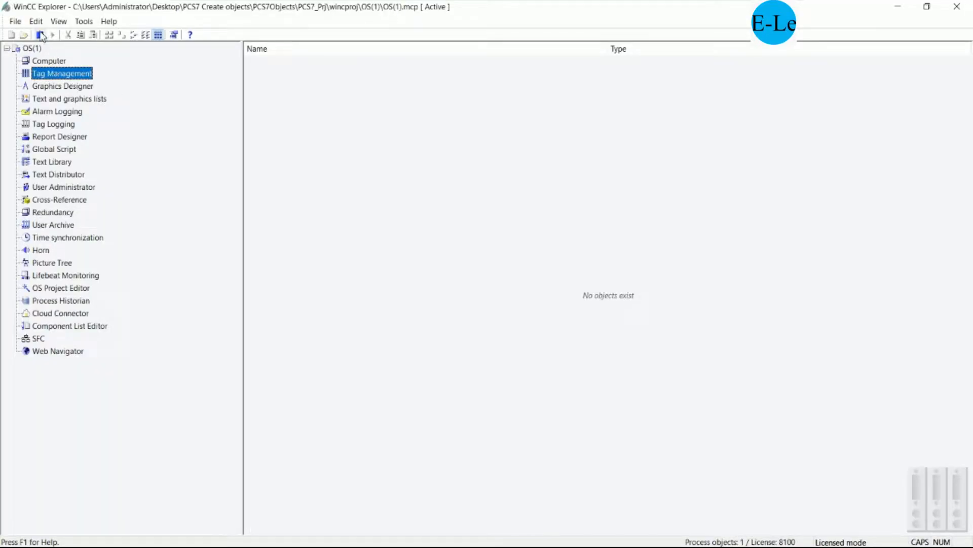
- Restart the OS(1) runtime, check which pages the overview area offers, and close the runtime window
click(40, 34)
click(53, 36)
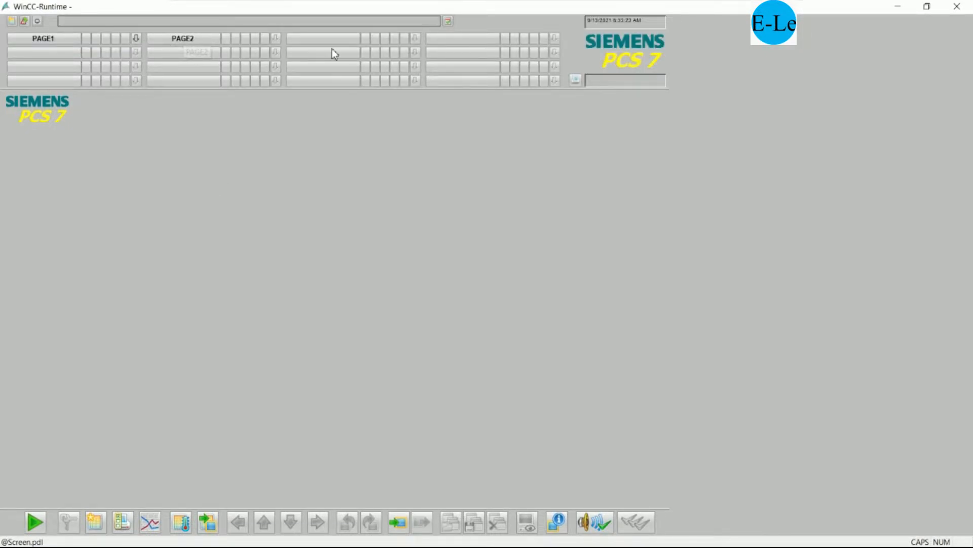
click(957, 9)
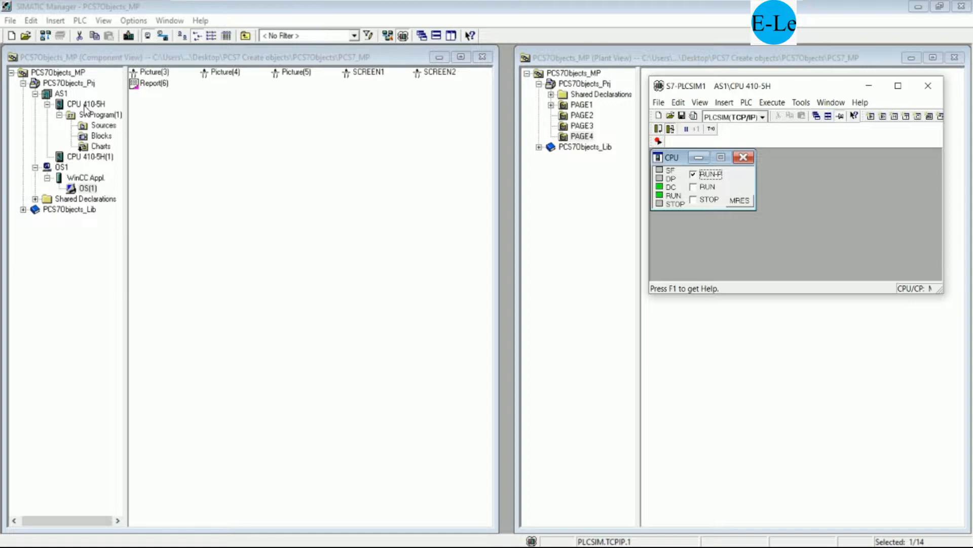
- Compile the charts of S7 Program(1) again with the scope Changes only and module driver generation, and close the log
click(63, 94)
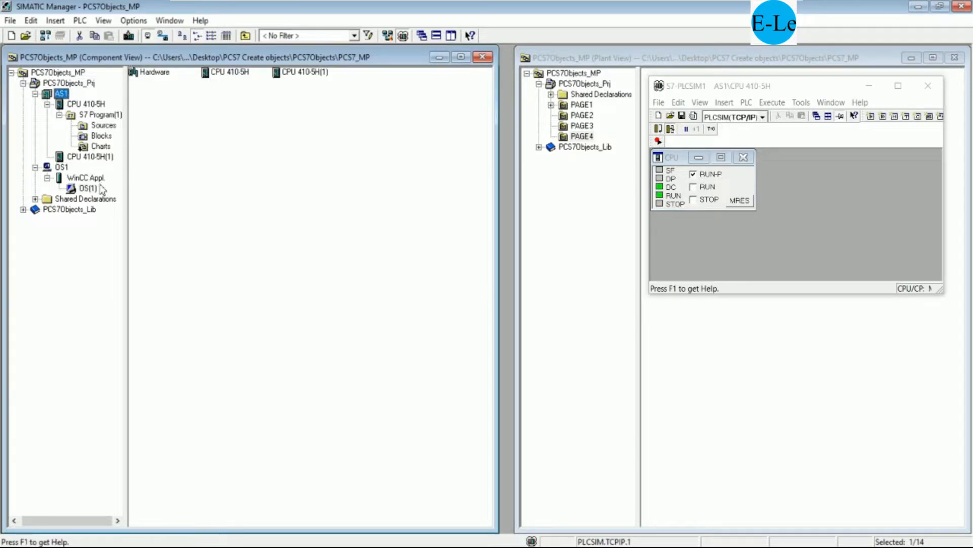
click(101, 146)
right_click(101, 147)
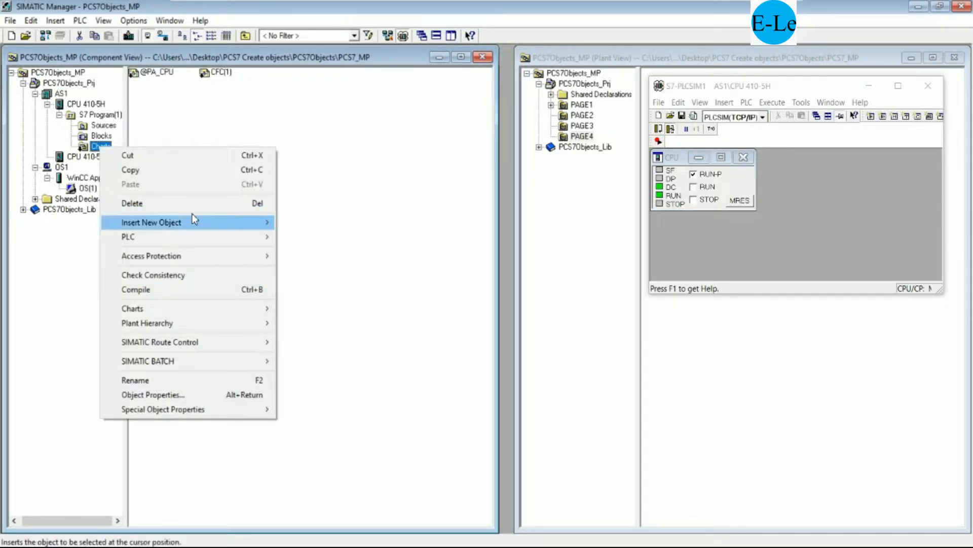
click(192, 289)
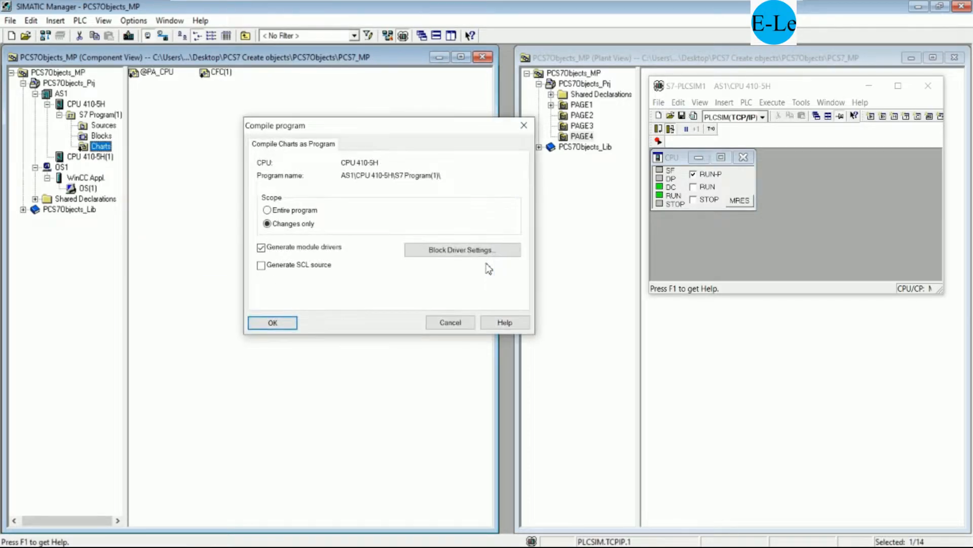
click(281, 325)
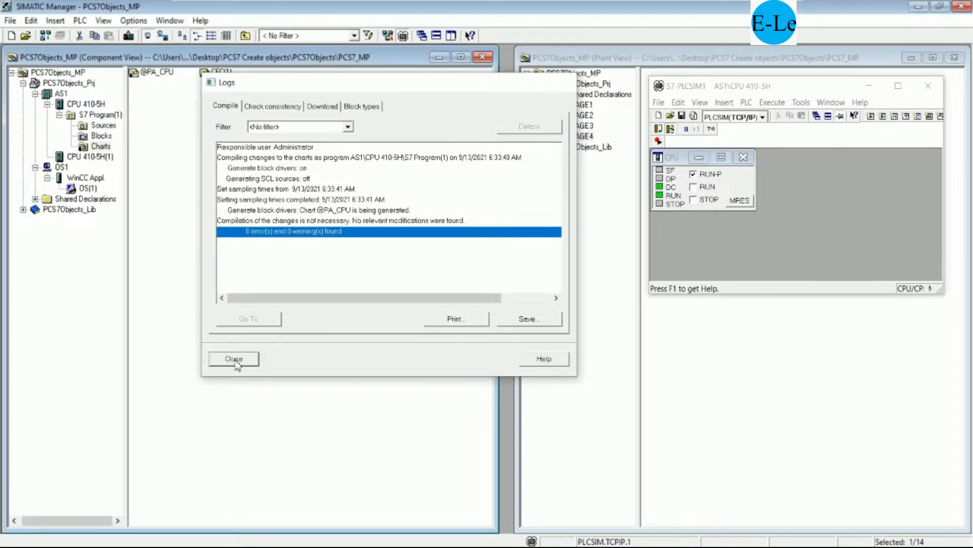
click(234, 360)
- Request the compilation of OS(1), close the WinCC Explorer project, and cancel the Compile OS wizard
click(87, 189)
right_click(91, 189)
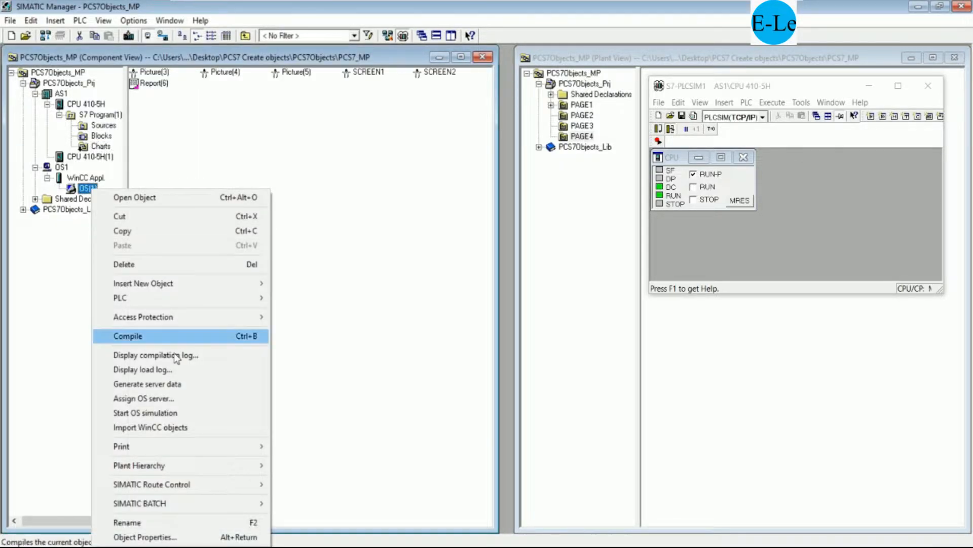
click(167, 336)
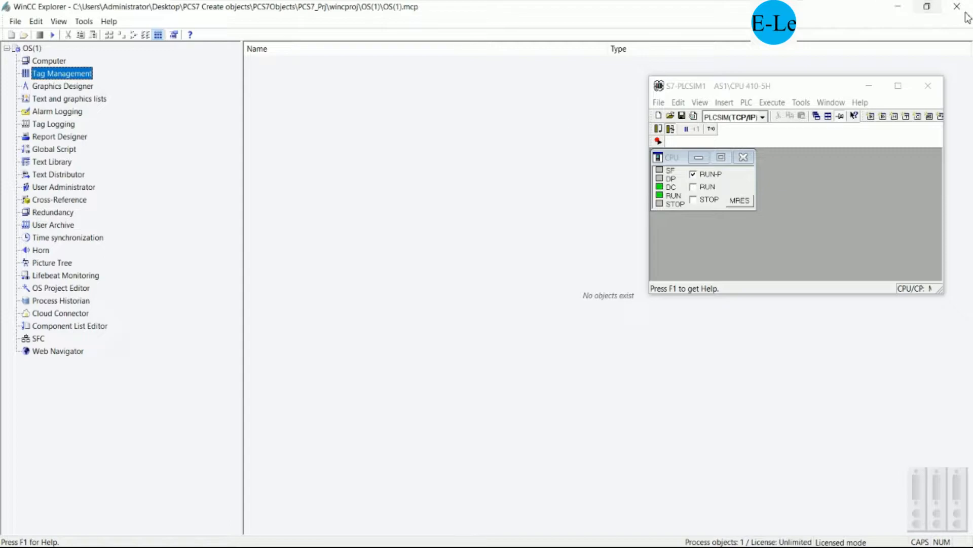
click(957, 6)
click(501, 304)
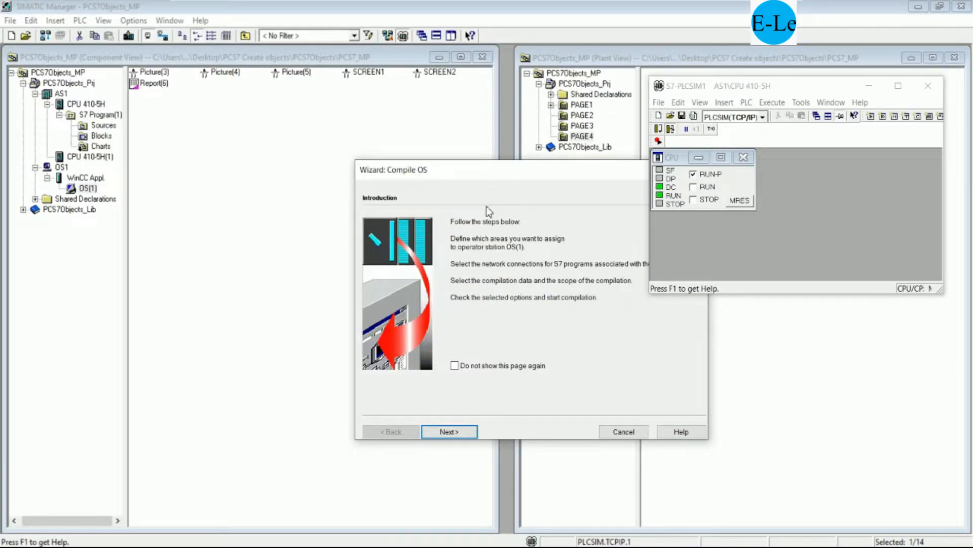
click(395, 424)
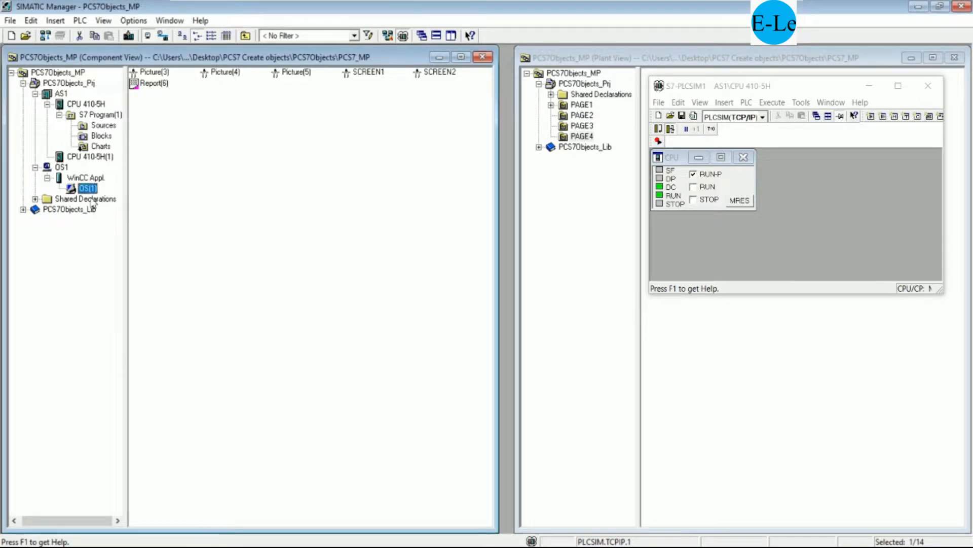
- Check the OS assignment of the areas PAGE1 to PAGE4 in the Compile OS wizard for OS(1) and cancel it
right_click(90, 191)
click(175, 337)
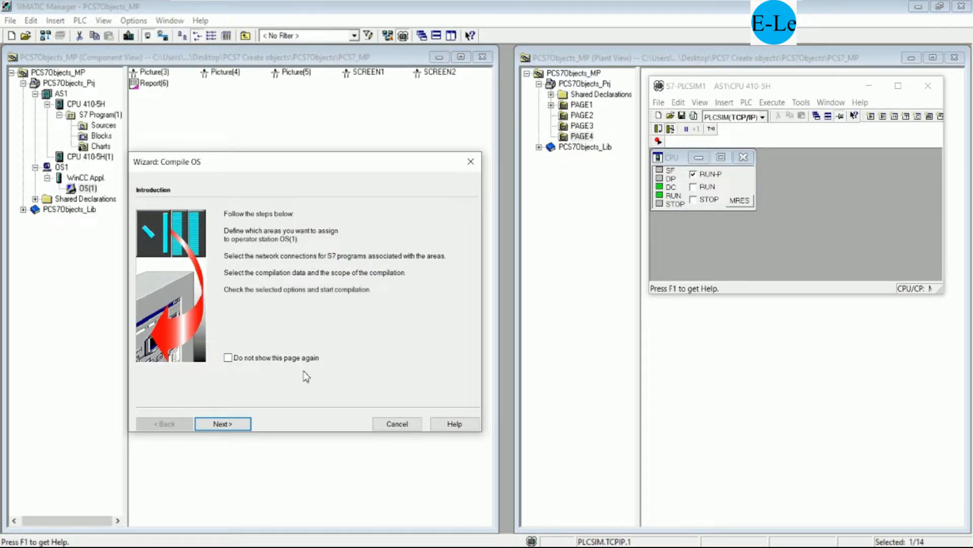
click(232, 424)
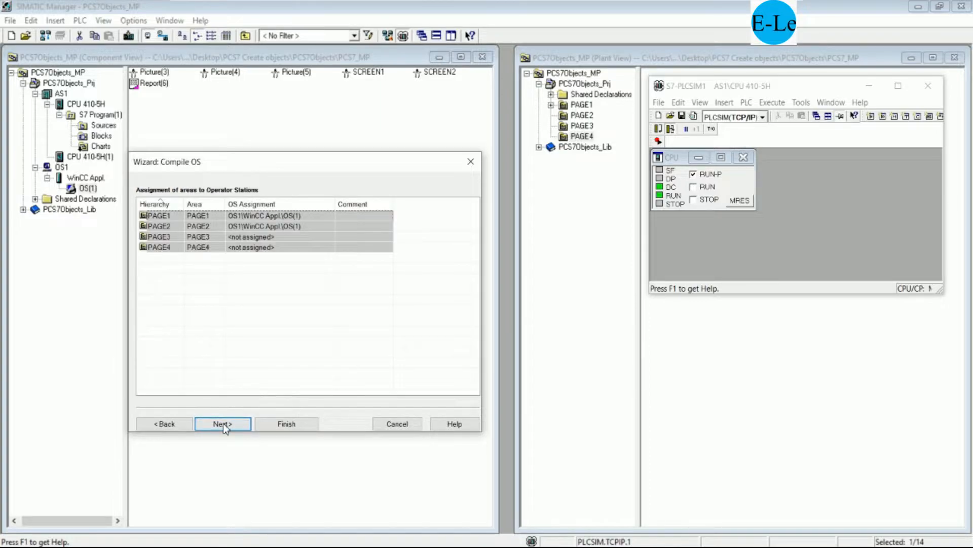
click(397, 424)
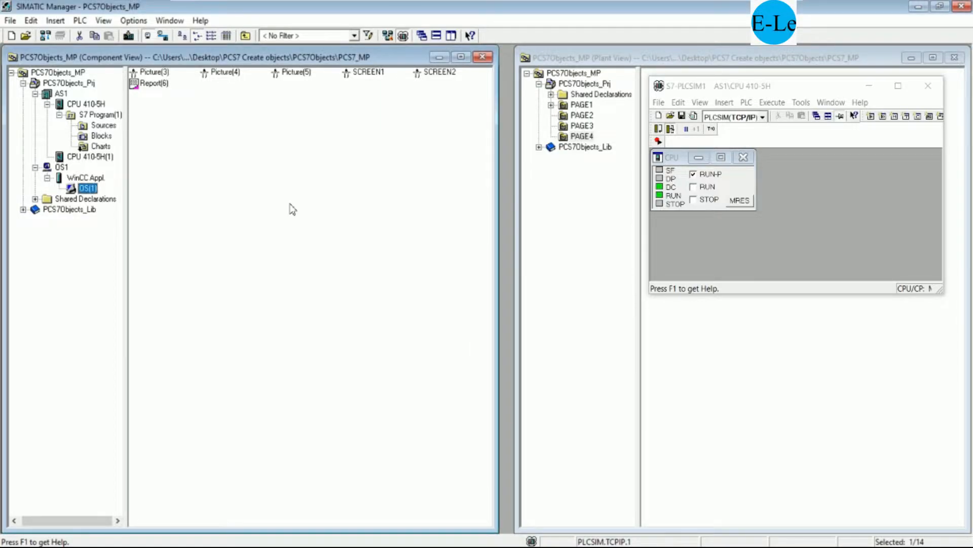
- Minimize PLCSIM and insert a picture named SCREEN3 into the PAGE3 hierarchy folder in the Plant View
click(870, 86)
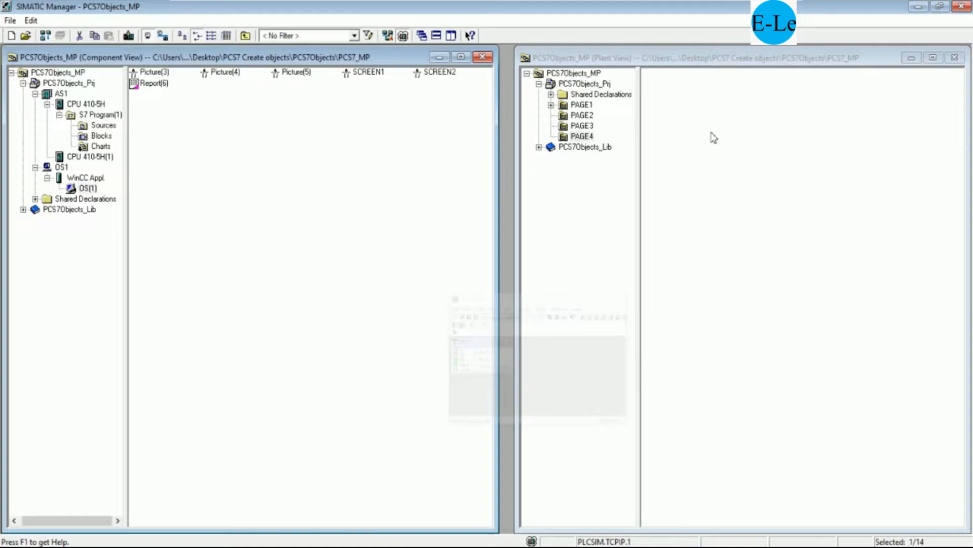
click(587, 129)
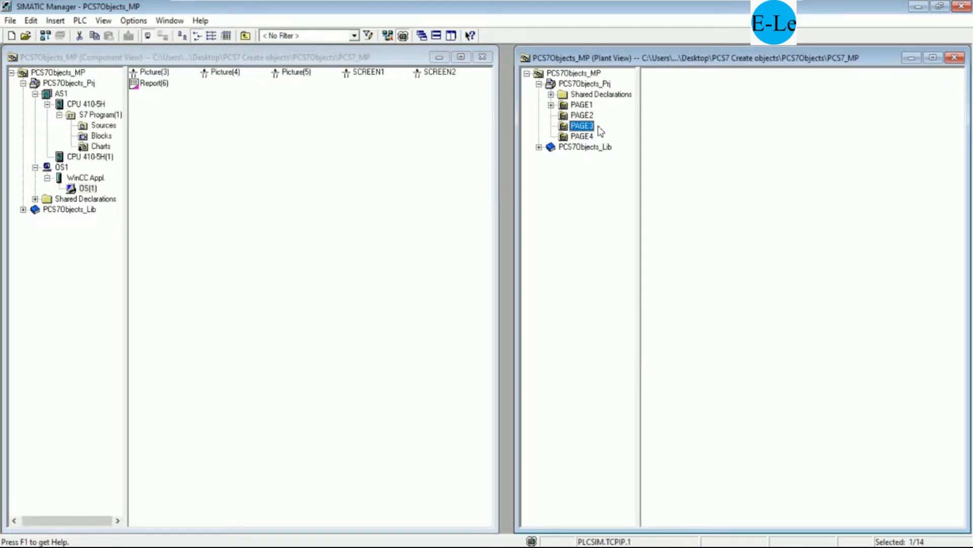
click(582, 116)
click(588, 126)
right_click(589, 127)
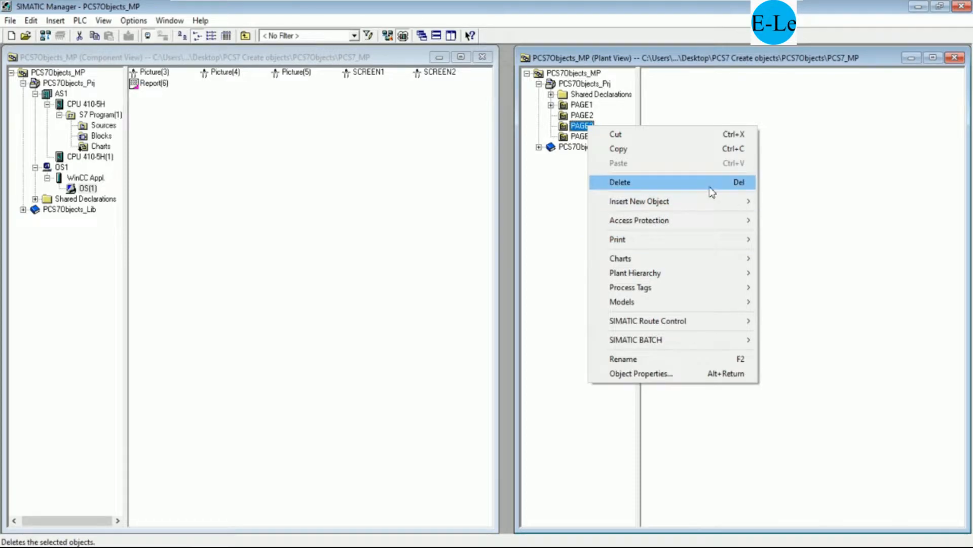
mouse_move(728, 201)
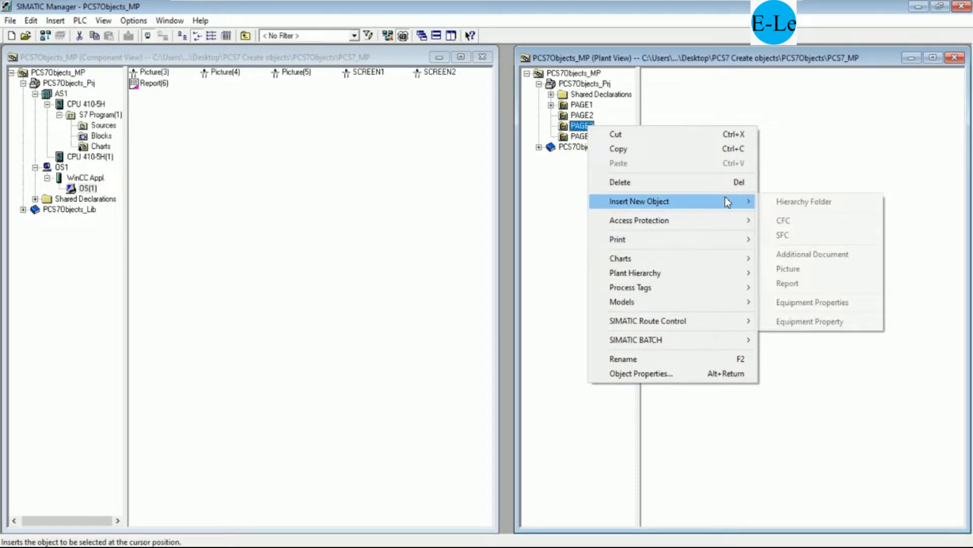
click(800, 269)
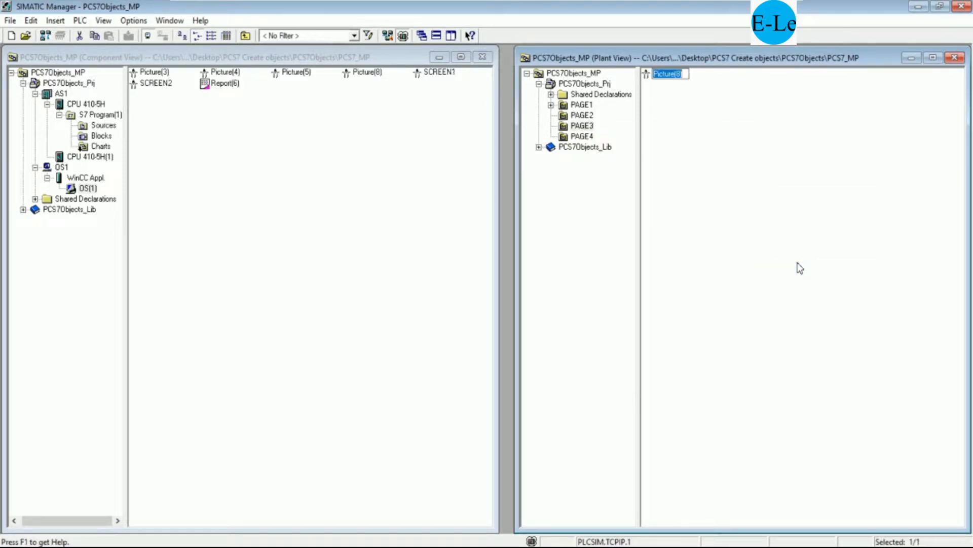
text(SCREEN3)
key(Return)
- Insert a picture named SCREEN4 into the PAGE4 hierarchy folder in the Plant View
right_click(582, 136)
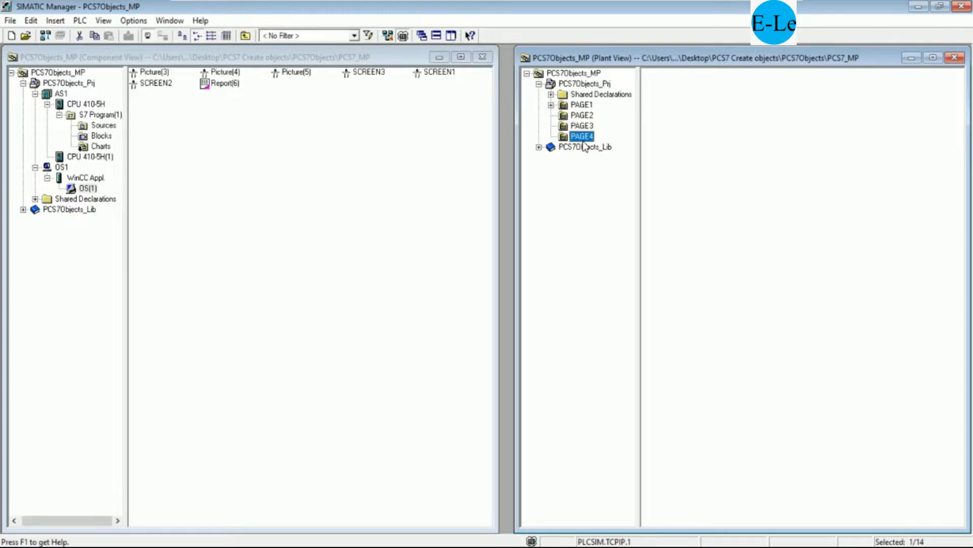
mouse_move(730, 213)
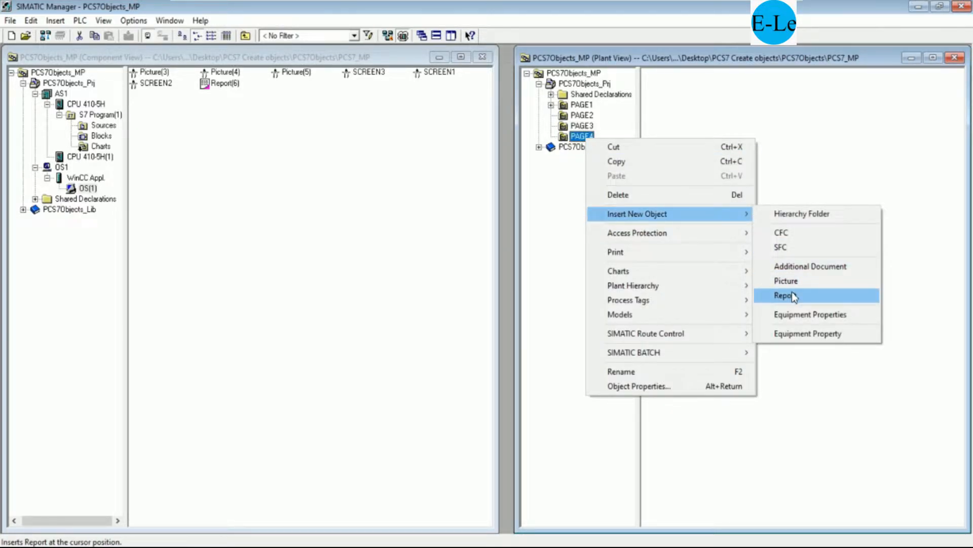
click(791, 281)
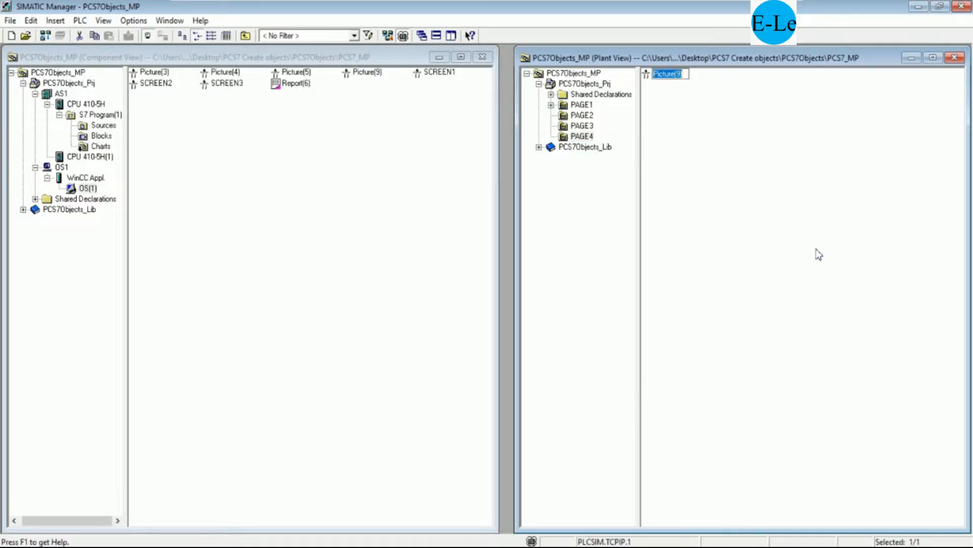
text(SCREN)
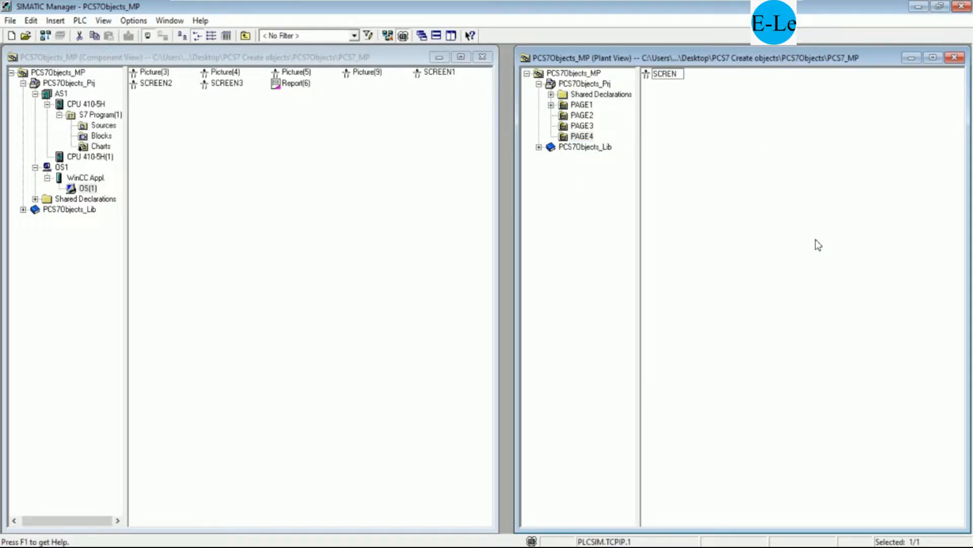
key(BackSpace)
text(E)
text(N4)
key(Return)
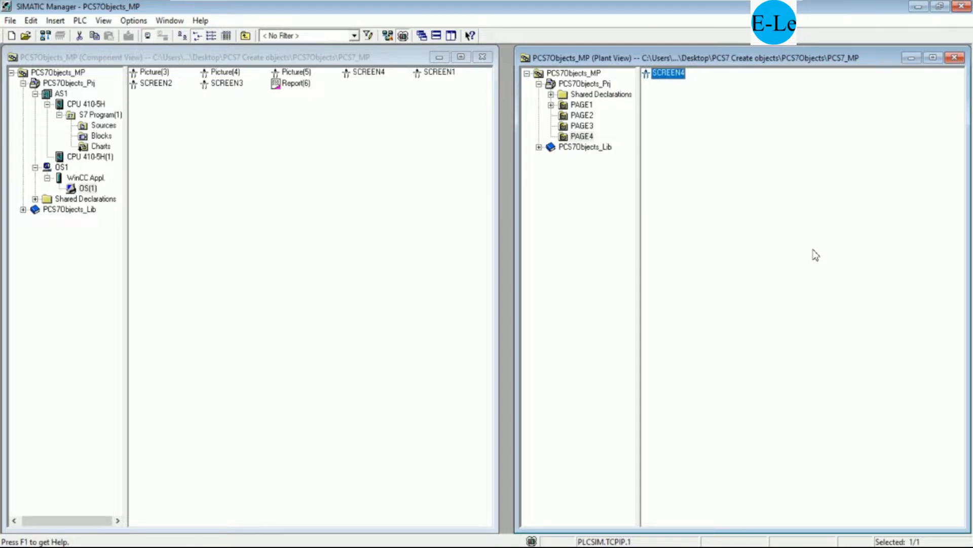
- Compile the charts of S7 Program(1) with the scope set to changes only and module driver generation included, and close the log
right_click(104, 148)
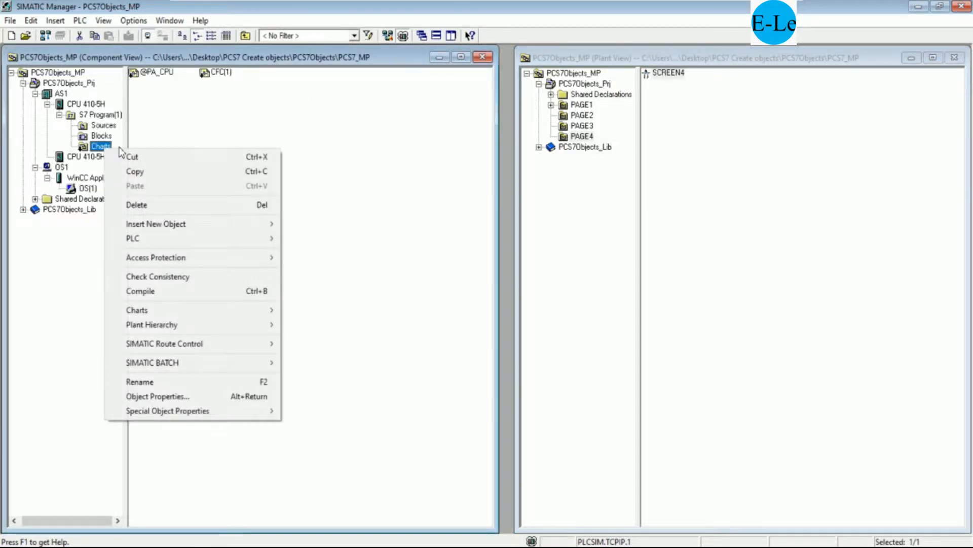
click(173, 292)
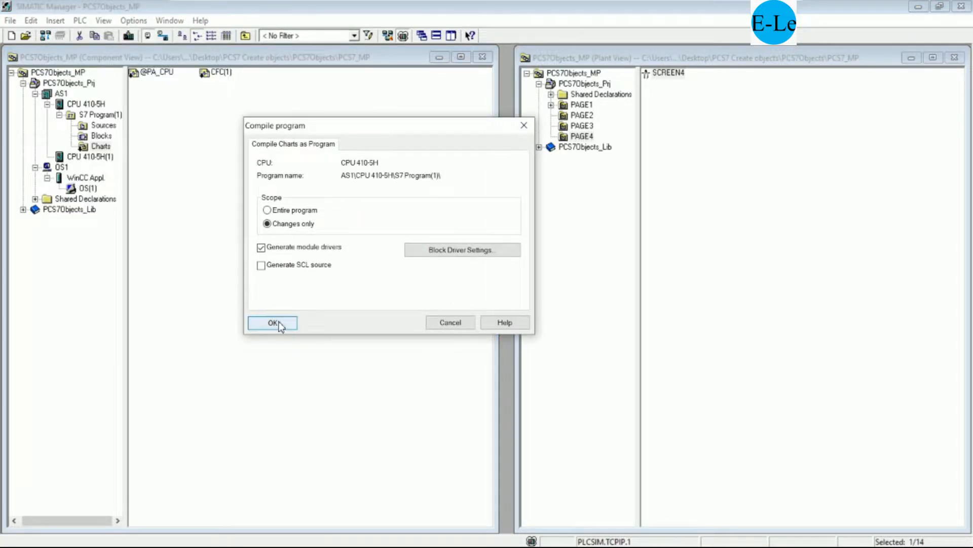
click(274, 321)
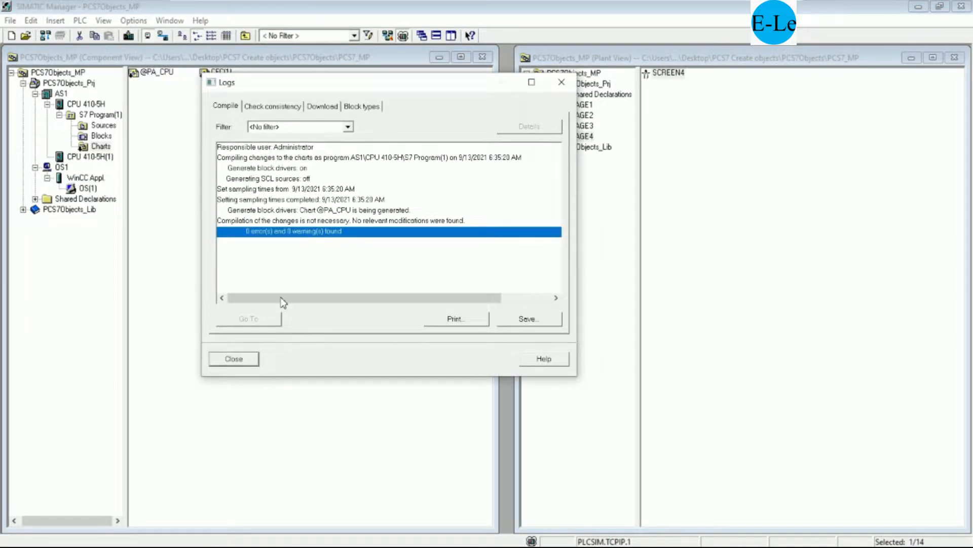
click(234, 358)
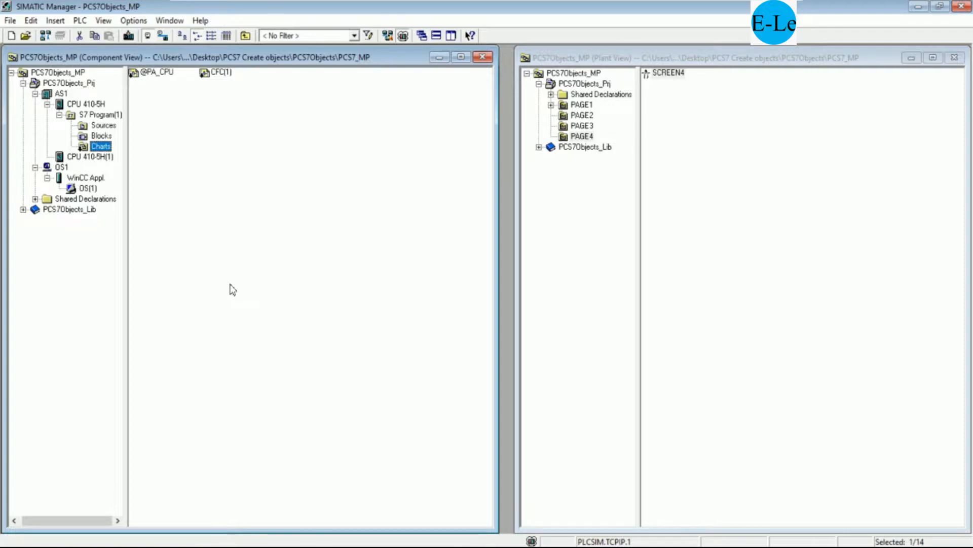
- Start compiling OS(1) with areas PAGE1 to PAGE4 assigned and confirm the TCP/IP network connection for S7 Program(1)
right_click(87, 189)
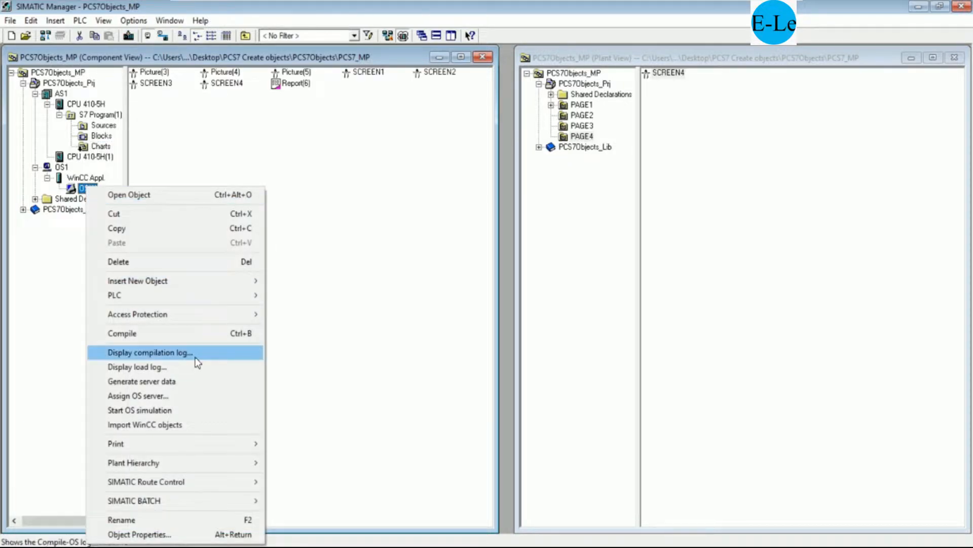
click(217, 335)
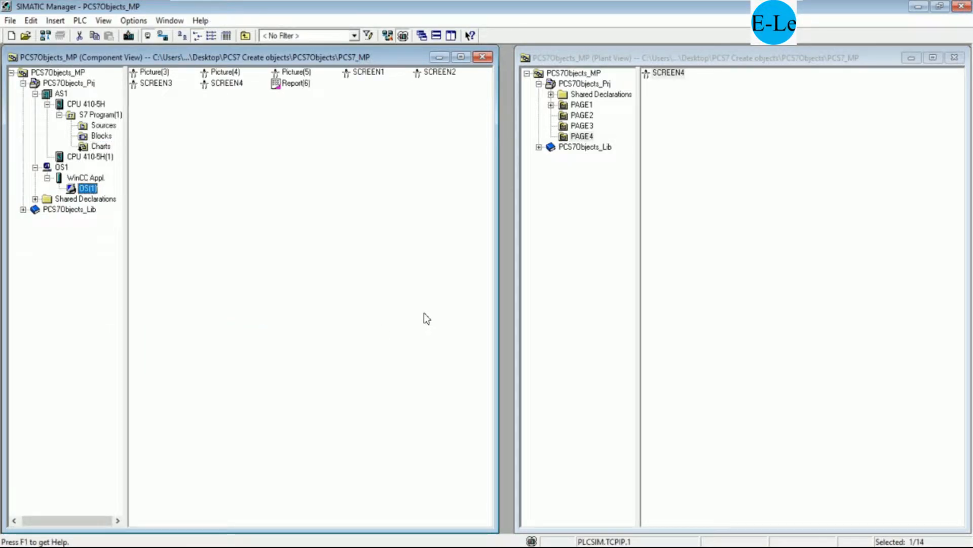
click(234, 426)
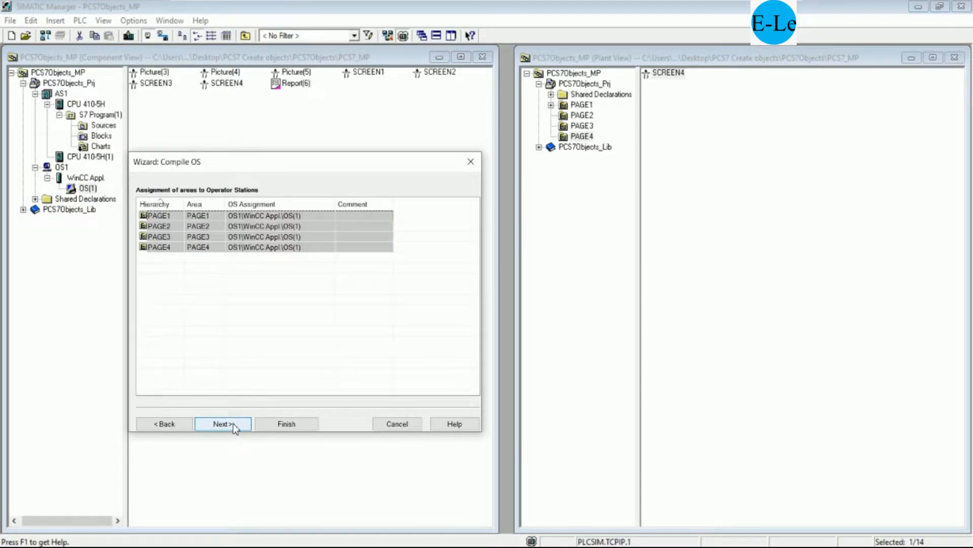
click(226, 425)
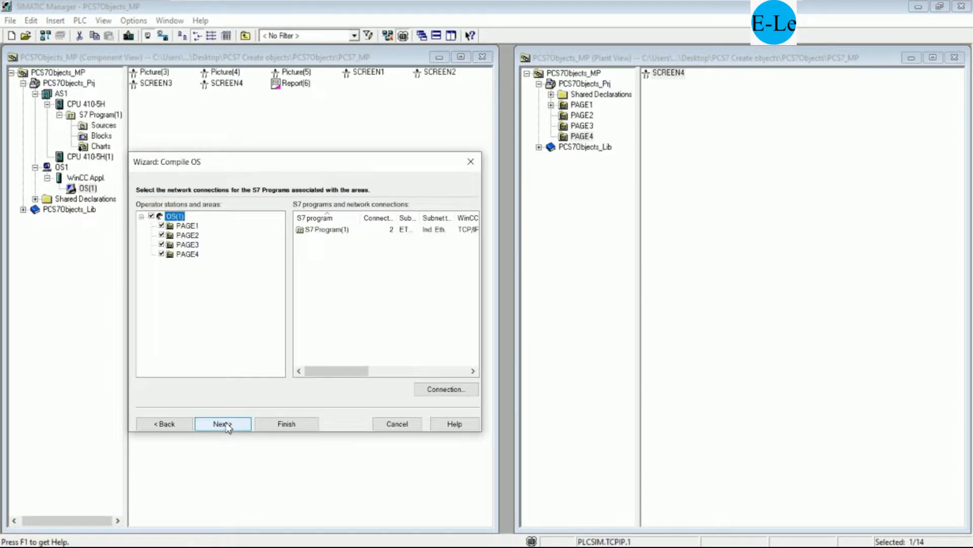
click(448, 390)
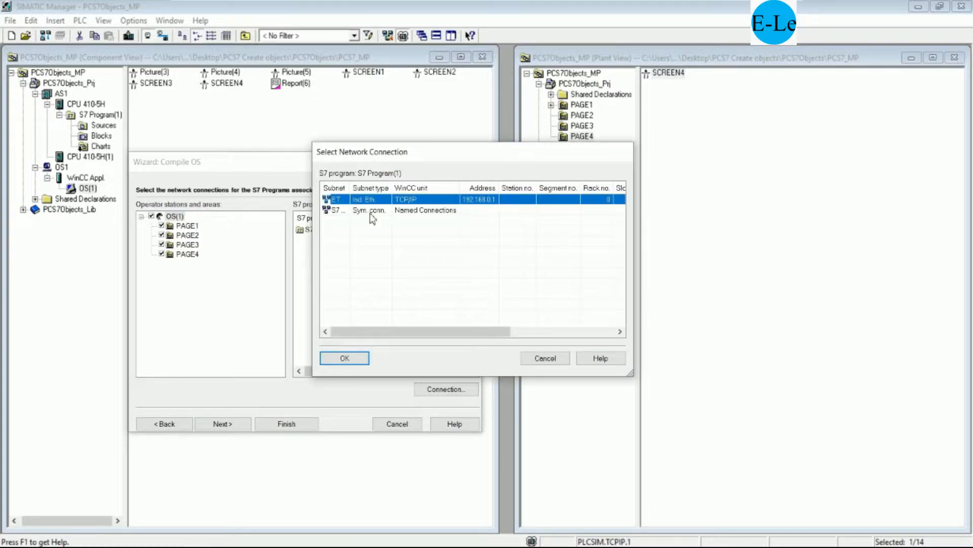
click(356, 361)
- Compile only the changes of OS(1), including tags and messages and the picture tree, and acknowledge the completion
click(221, 424)
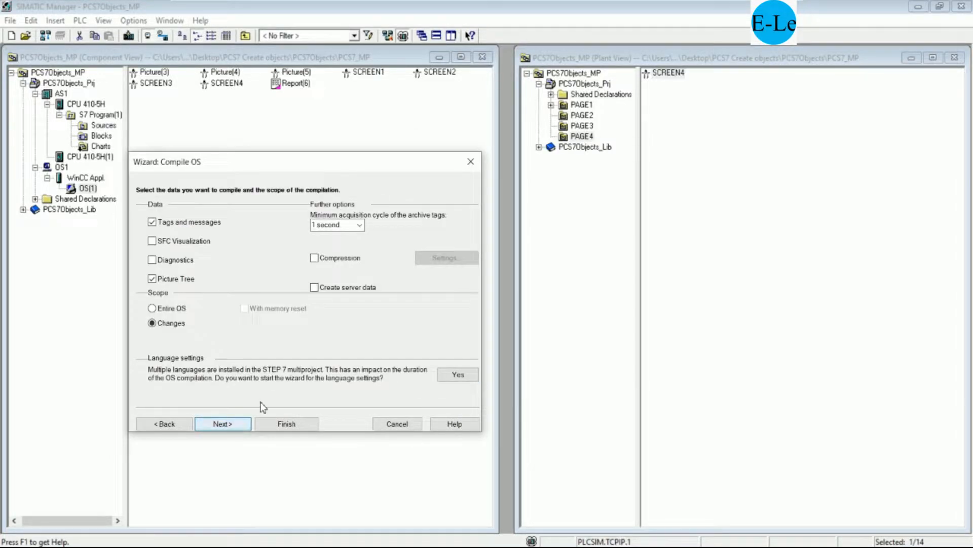
click(226, 425)
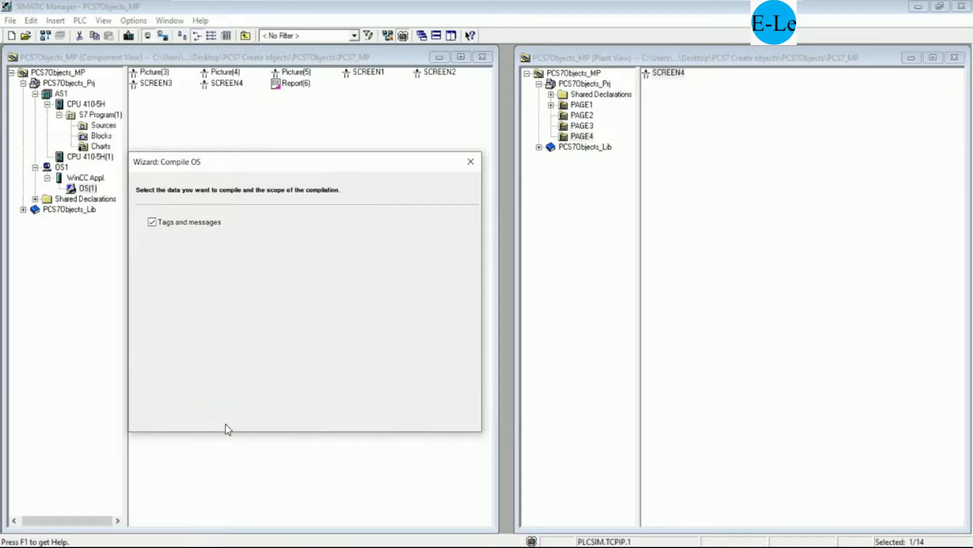
click(275, 421)
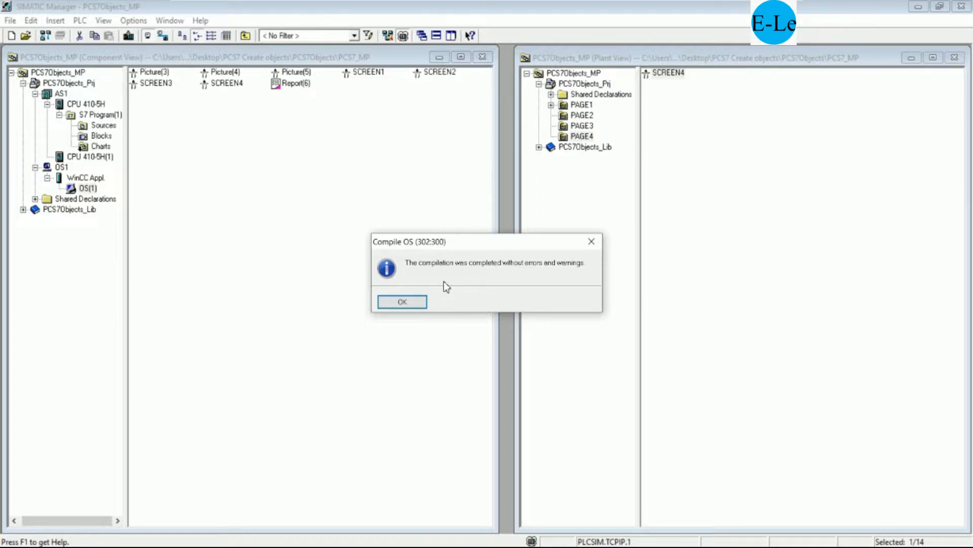
click(403, 301)
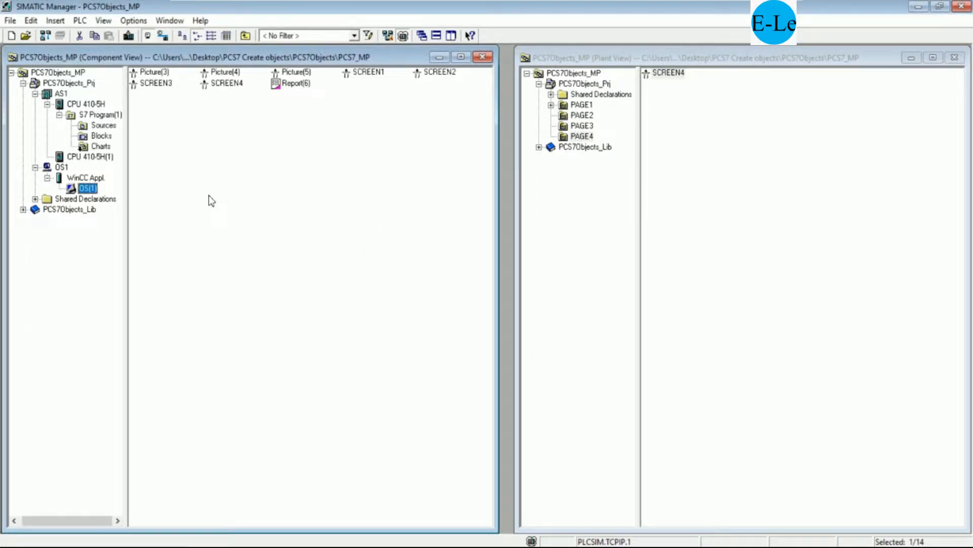
- Download station AS1 to the simulated CPU 410-5H, stopping the module and overwriting all existing blocks, and minimize PLCSIM
click(61, 94)
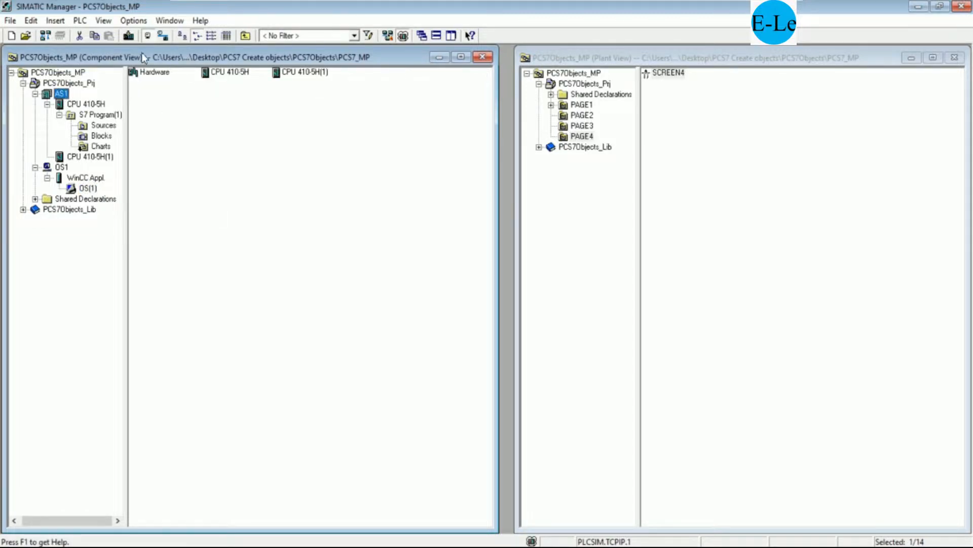
click(128, 37)
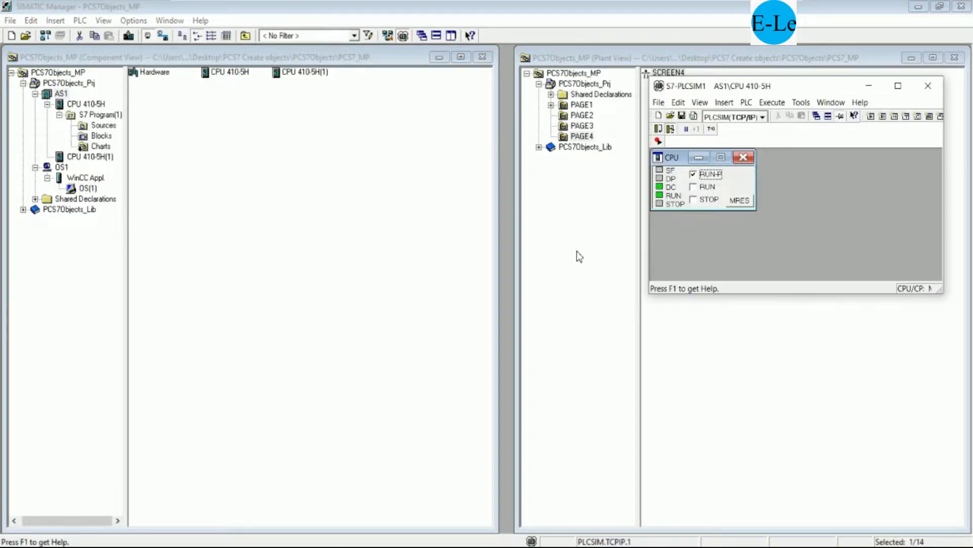
click(130, 37)
click(410, 350)
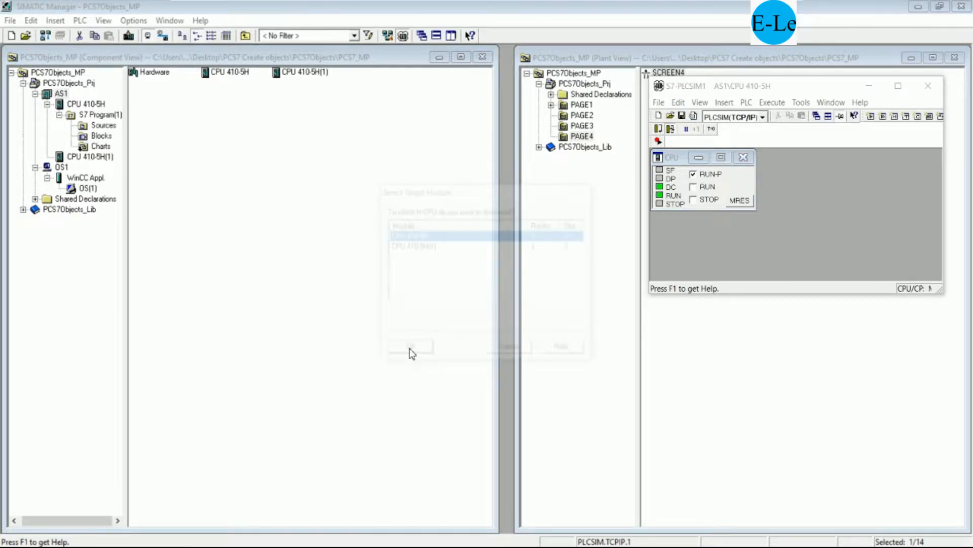
click(409, 343)
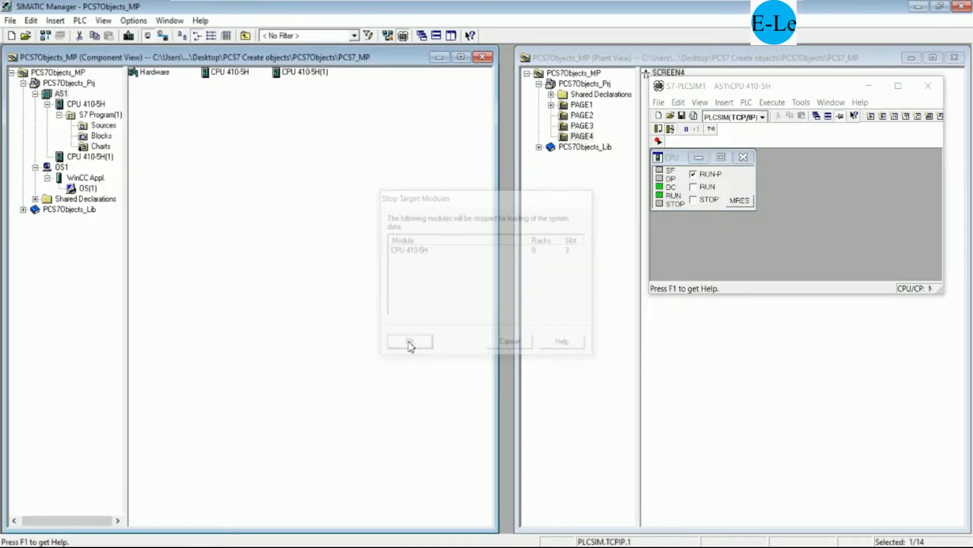
click(400, 318)
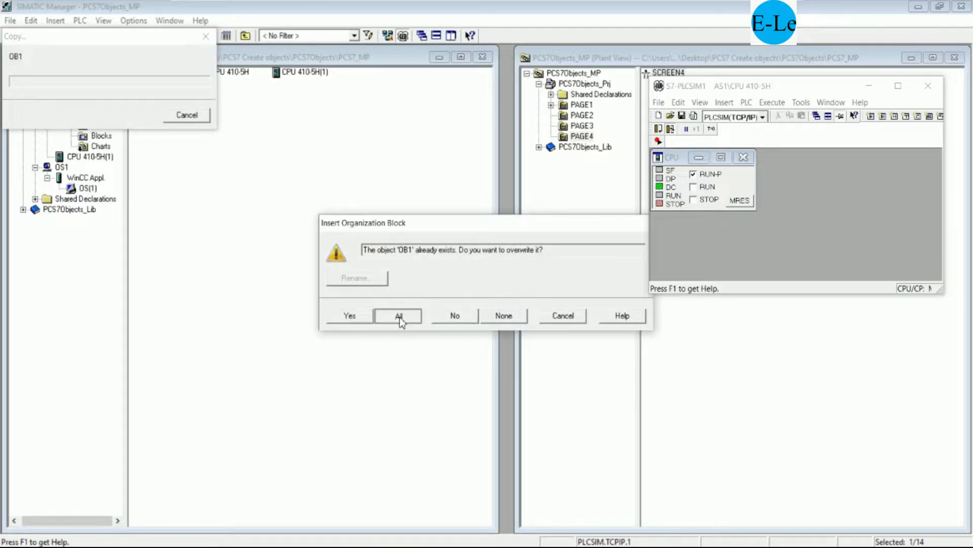
click(402, 320)
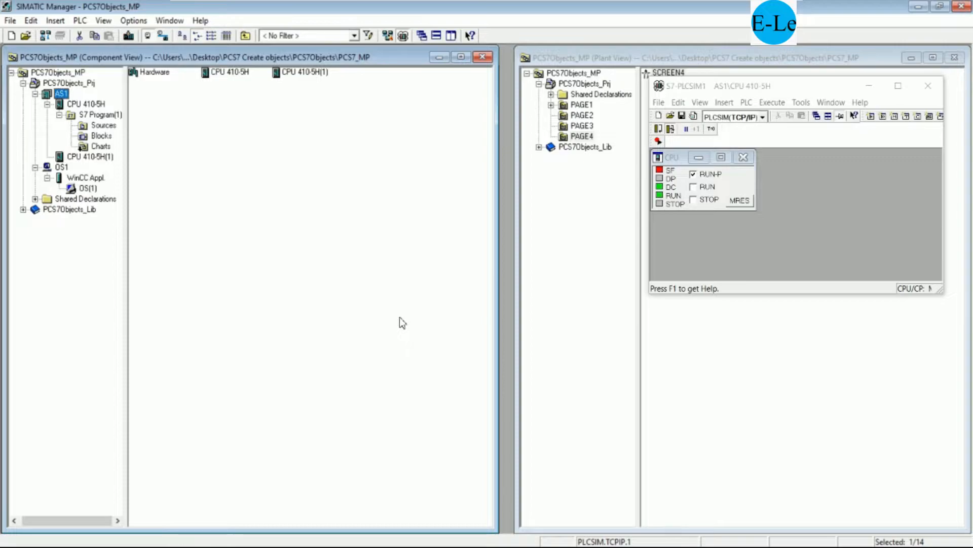
click(869, 86)
- Open OS(1) in WinCC Explorer and check the logical device name in the TCP/IP channel's system parameters
right_click(89, 190)
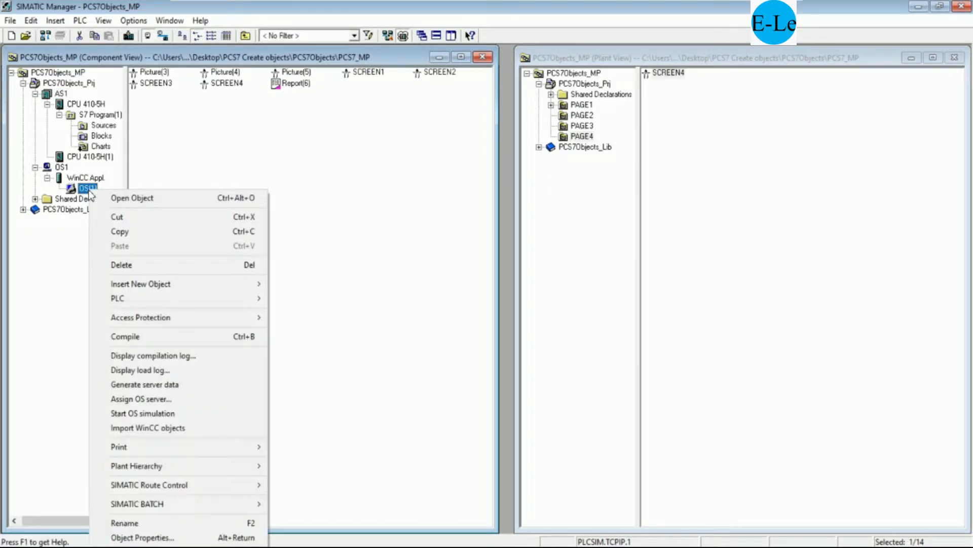
click(134, 198)
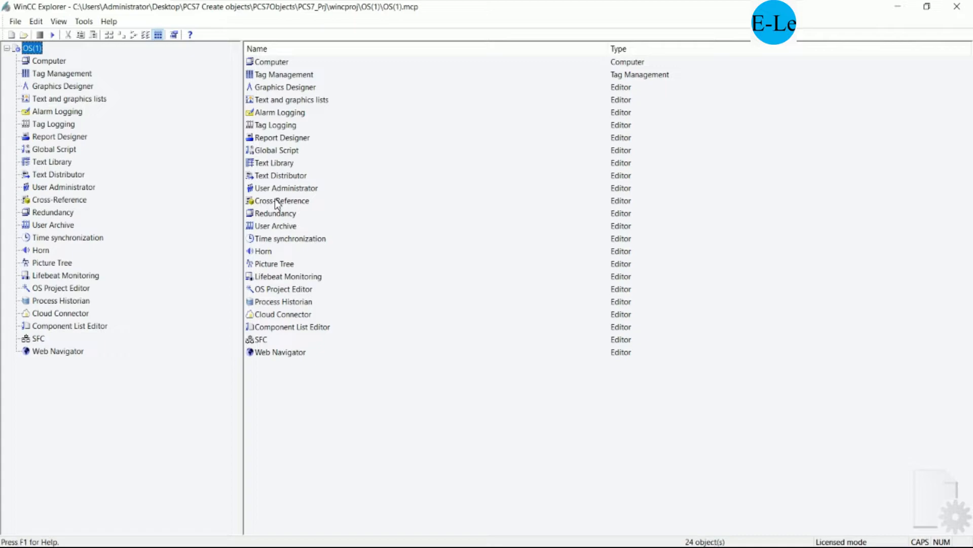
double_click(50, 76)
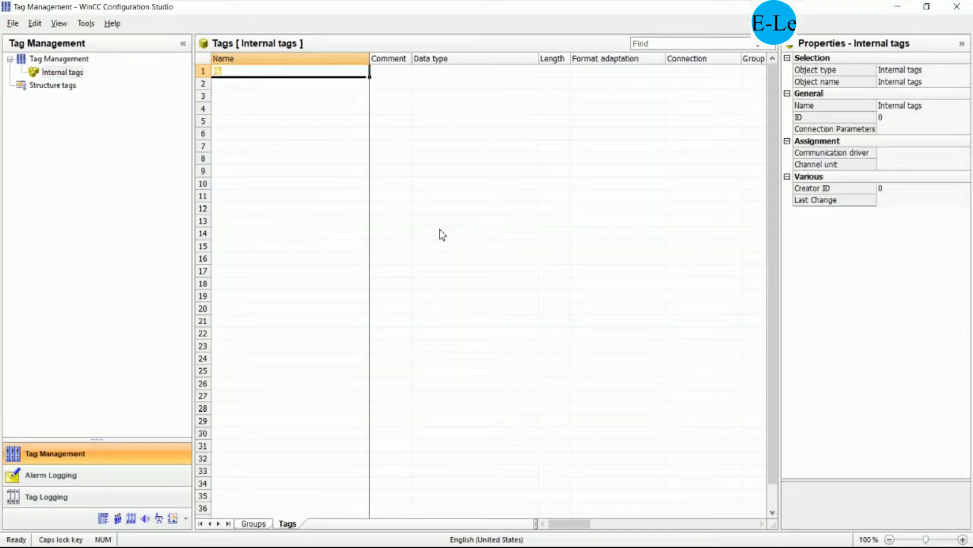
right_click(64, 151)
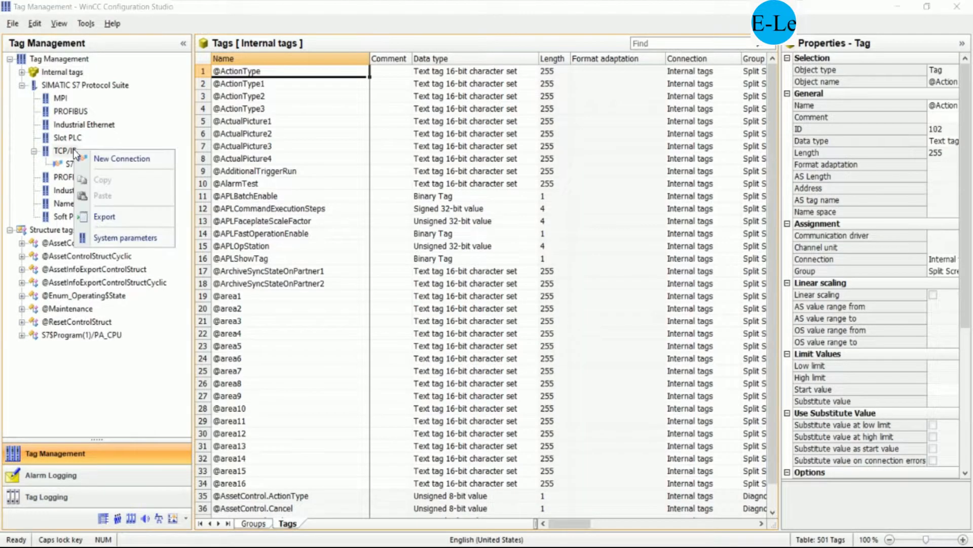
click(125, 238)
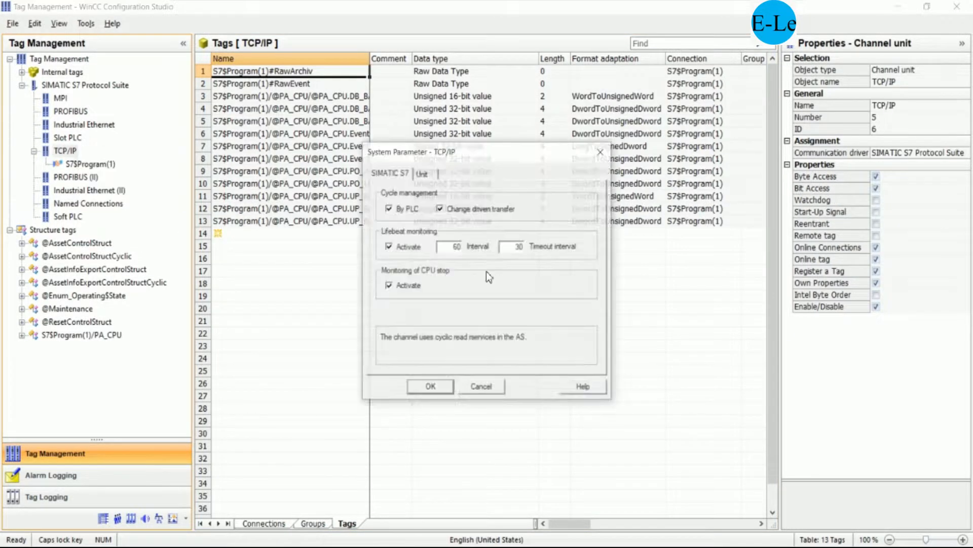
click(423, 174)
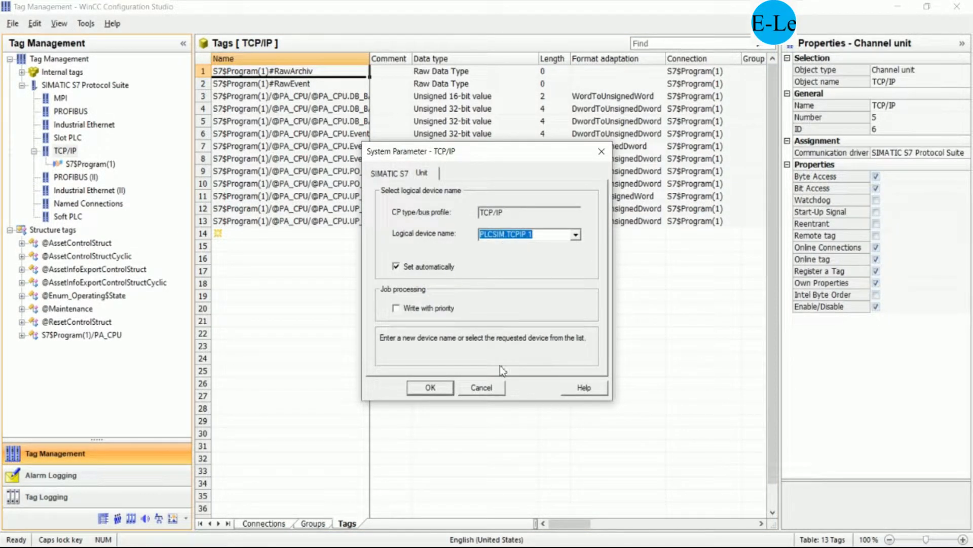
click(436, 387)
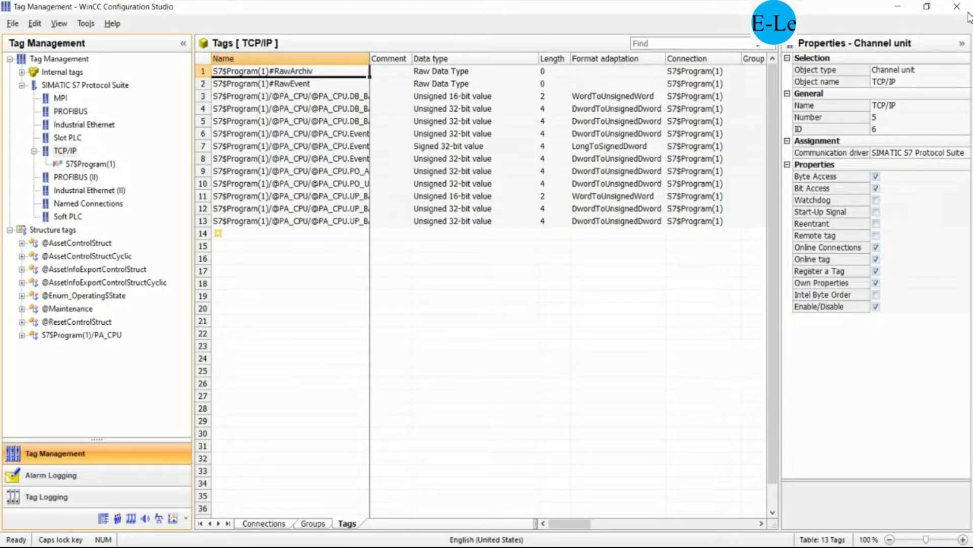
click(957, 6)
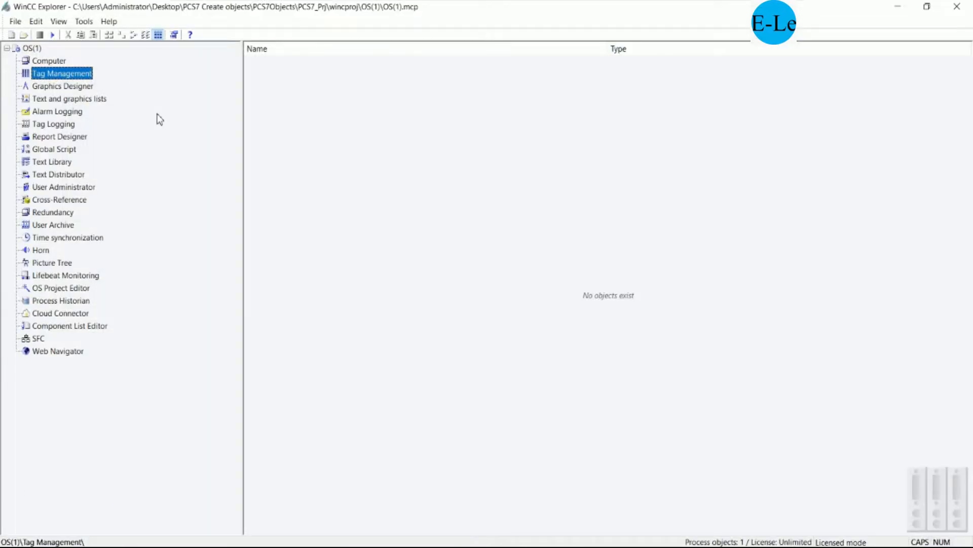
- Activate the OS(1) runtime and display the pictures of PAGE1, PAGE2, PAGE3 and PAGE4 in turn
click(52, 35)
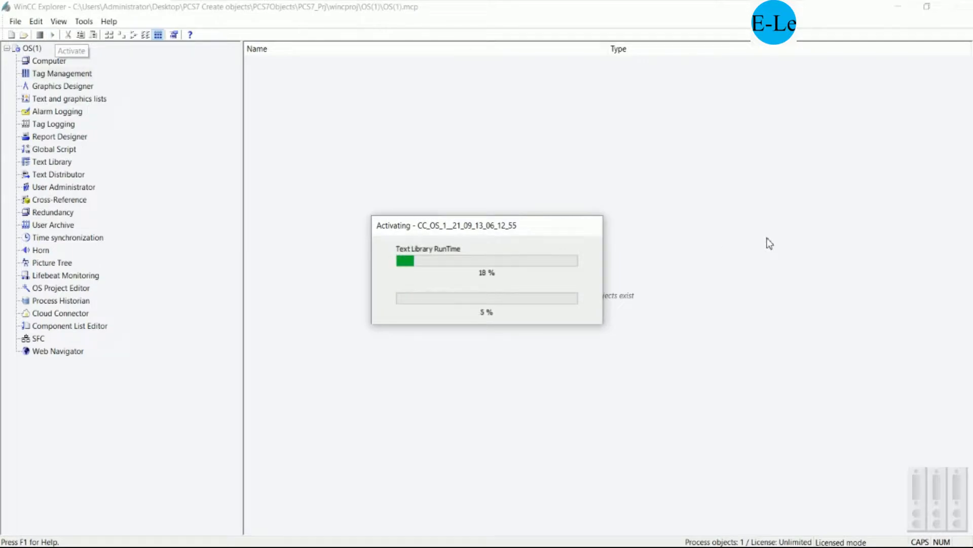
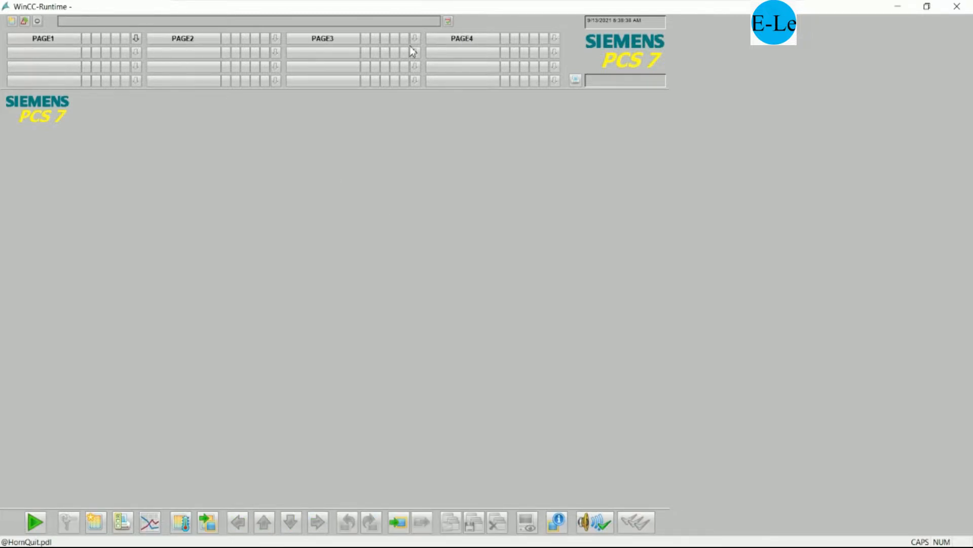
click(68, 39)
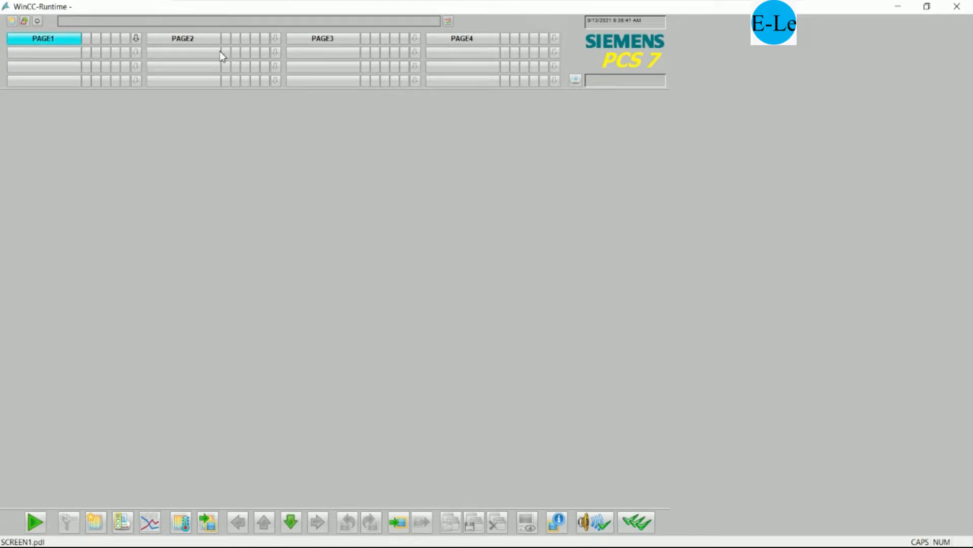
click(196, 40)
click(336, 41)
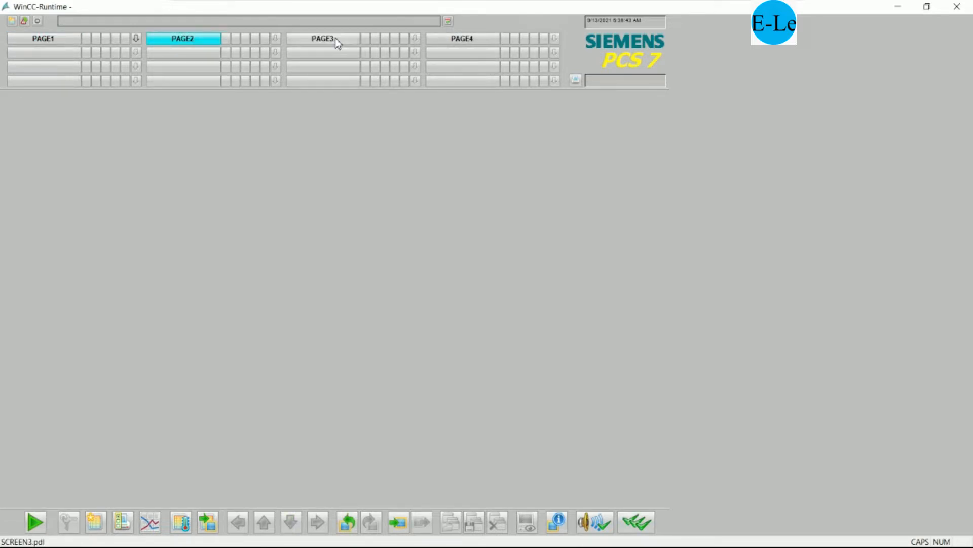
click(487, 44)
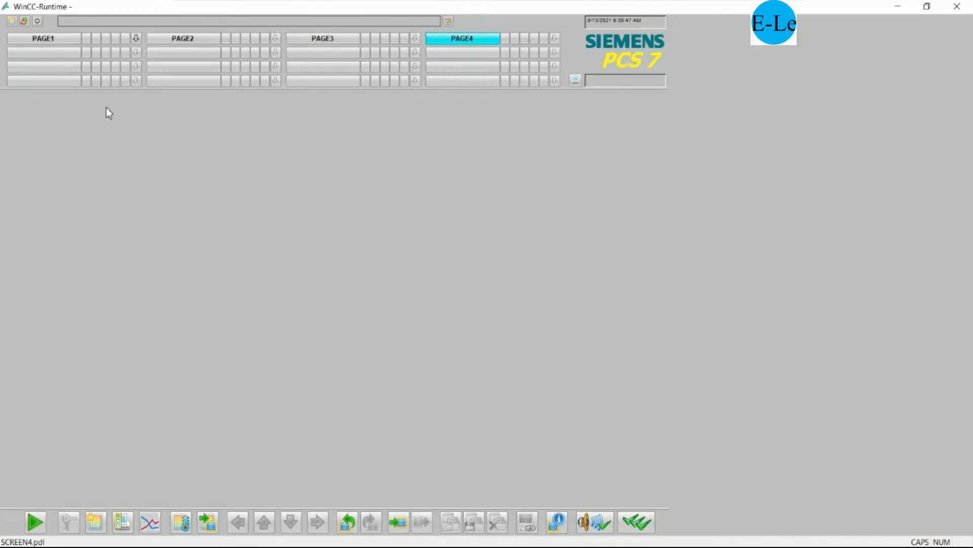
- Display the Unit(1) picture under PAGE1 in the runtime, followed by PAGE2, PAGE3 and PAGE4 again
click(136, 38)
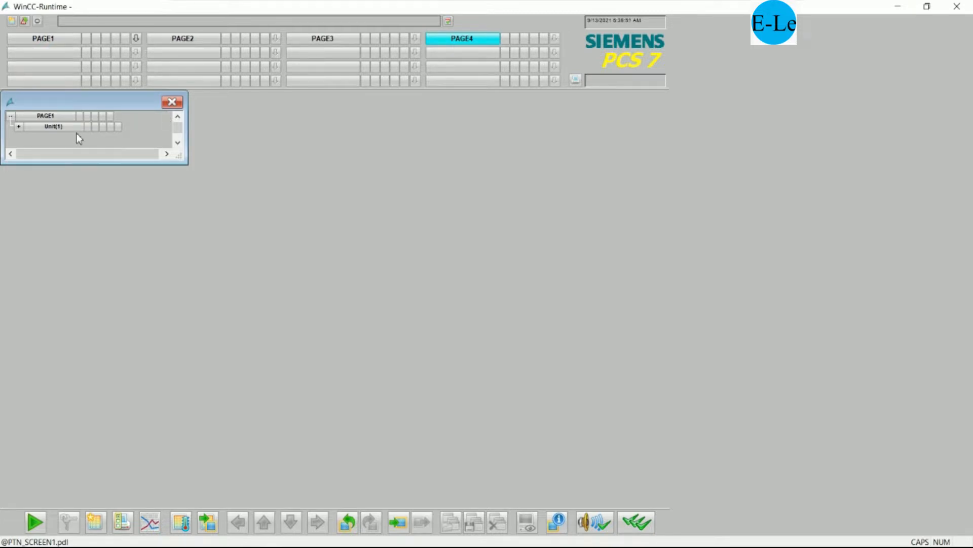
click(65, 126)
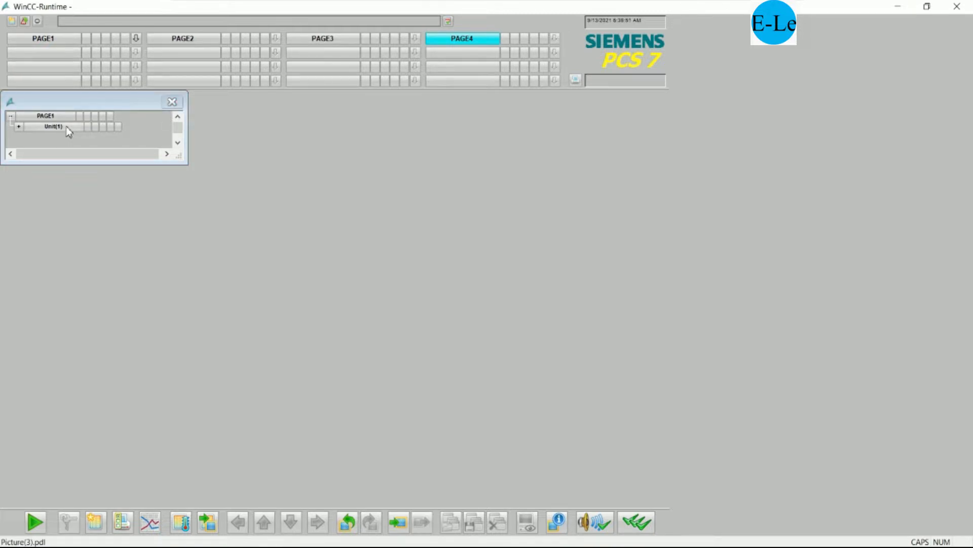
click(200, 38)
click(345, 39)
click(459, 43)
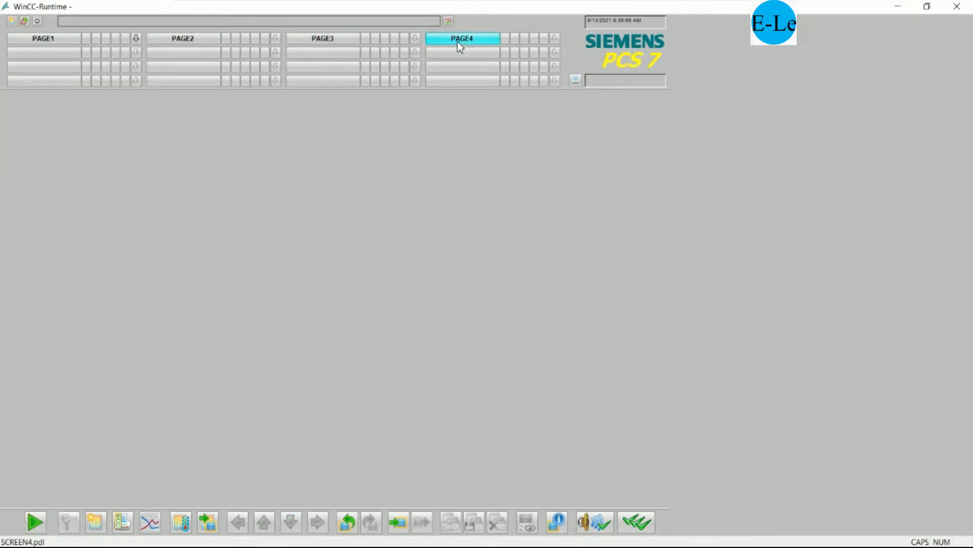
- Close the runtime window and deactivate the OS(1) runtime in WinCC Explorer
click(966, 4)
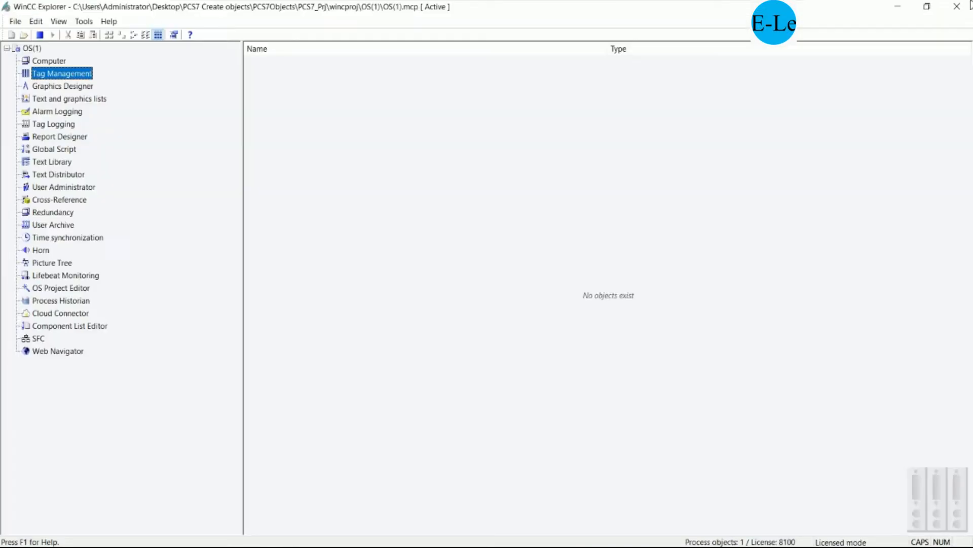
click(353, 224)
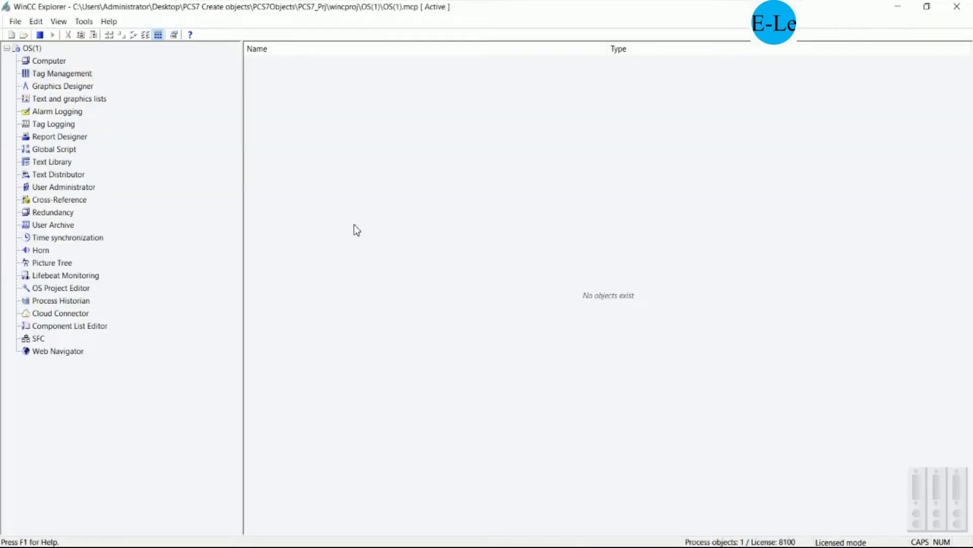
click(40, 35)
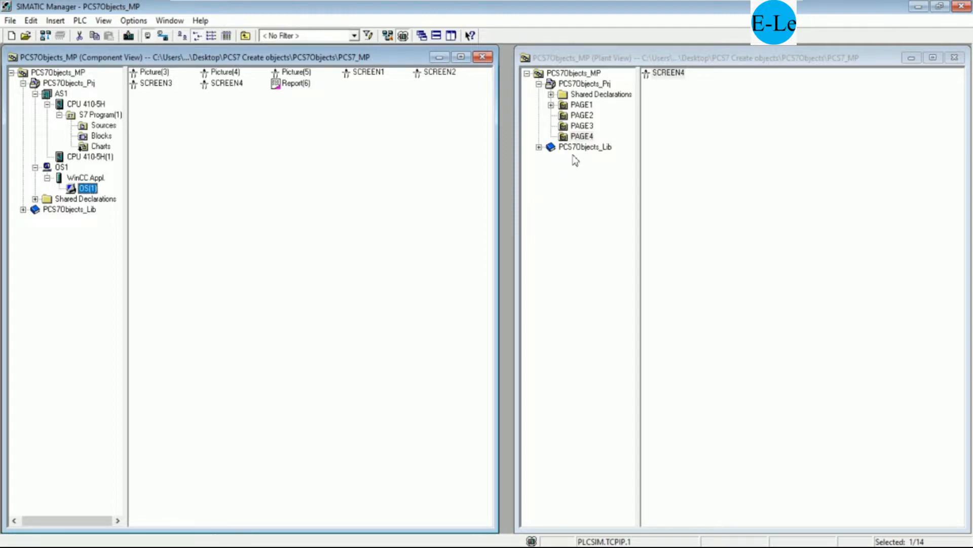
- Switch to SIMATIC Manager, insert a new CFC named MOTOR1 in the PAGE1 hierarchy folder and open it
click(576, 108)
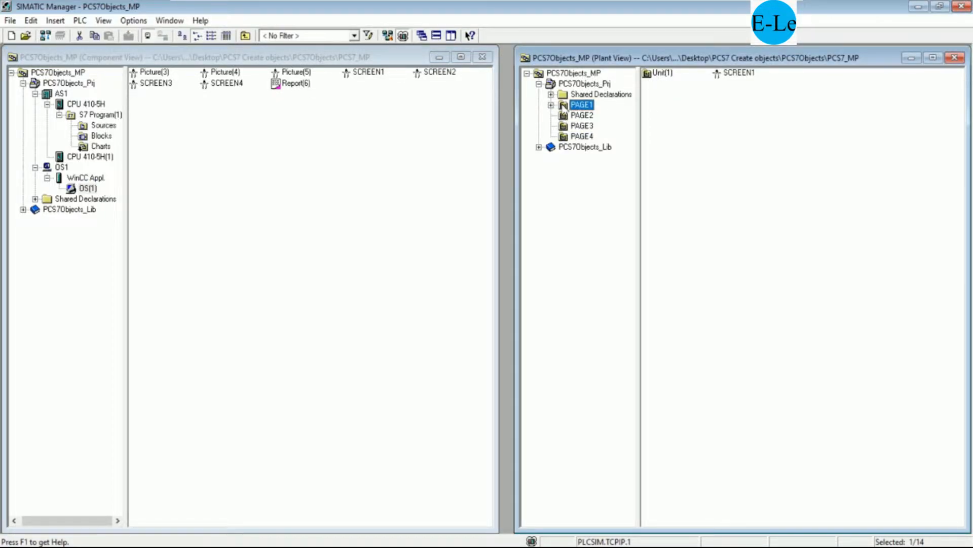
click(552, 105)
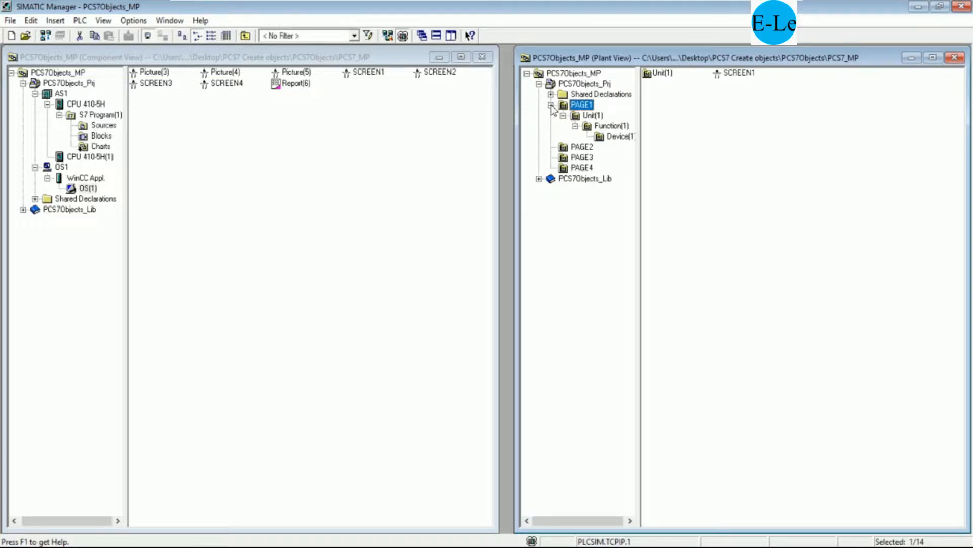
click(591, 116)
right_click(591, 107)
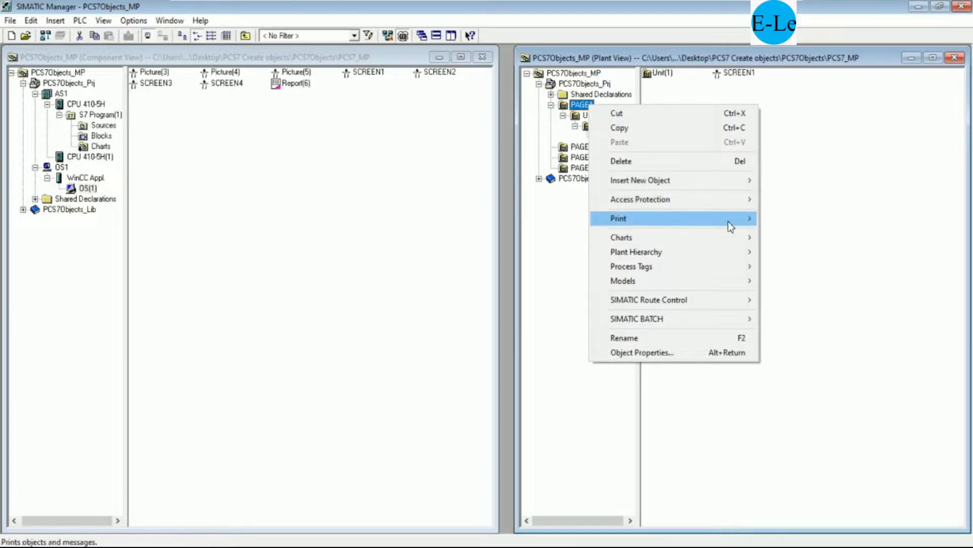
mouse_move(725, 181)
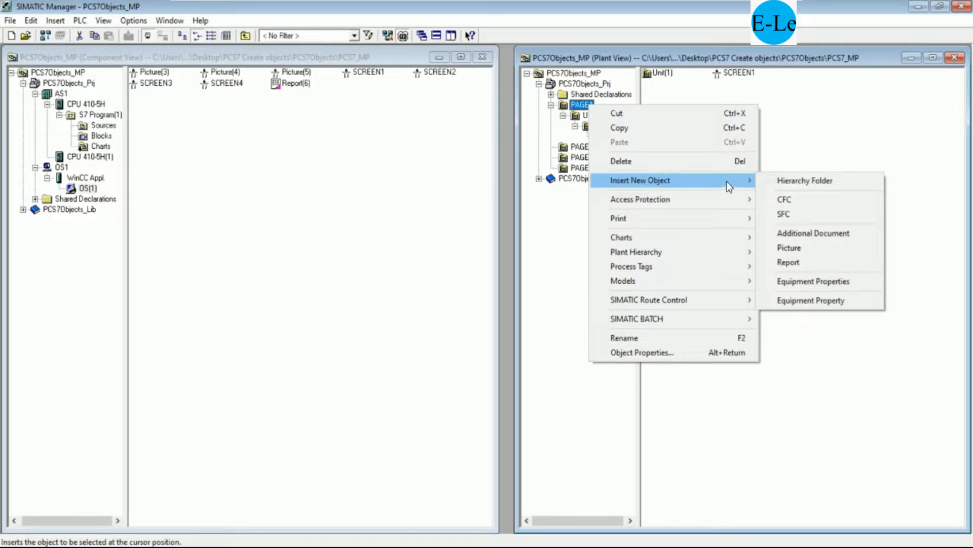
click(803, 202)
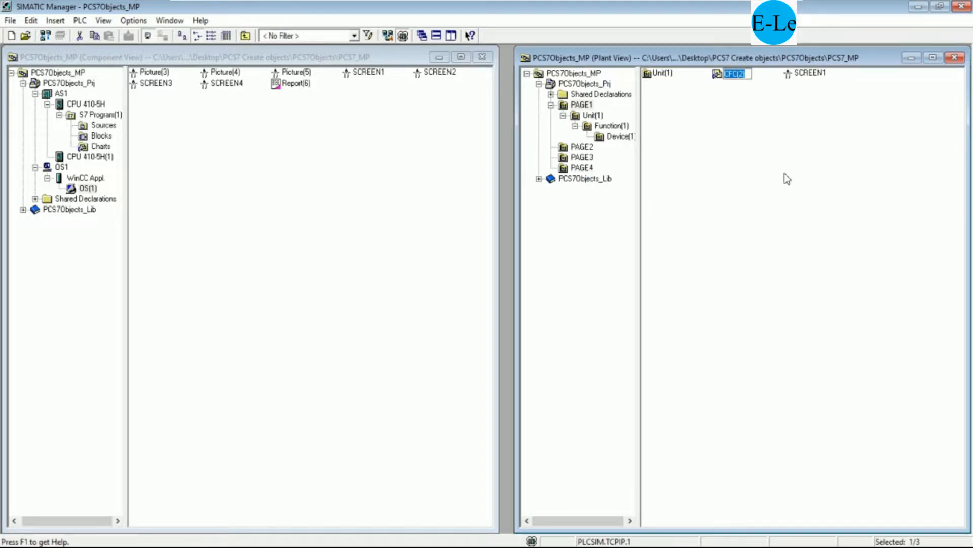
text(MOTOR1)
key(Return)
key(Return)
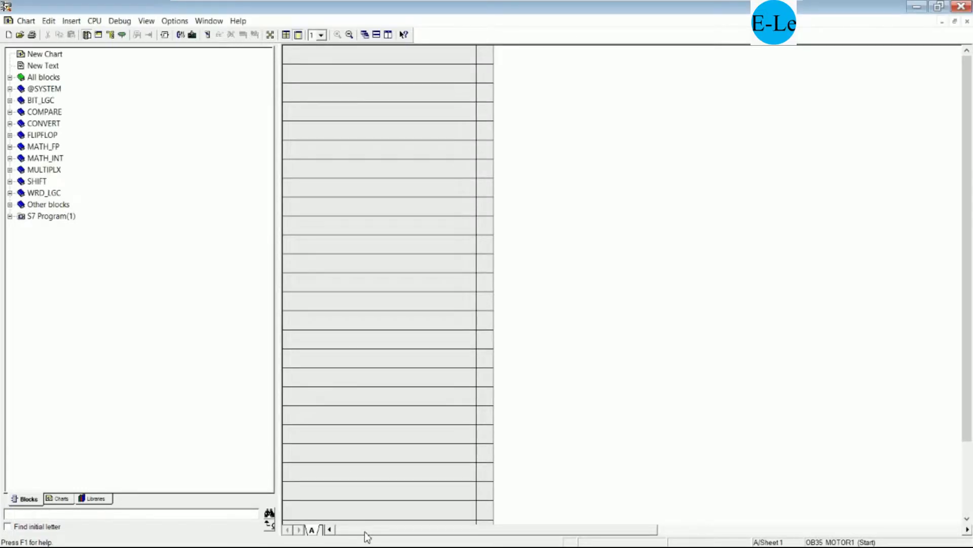
- Look through the blocks and charts in the CFC catalog, finishing with the list of libraries
drag(404, 537, 448, 537)
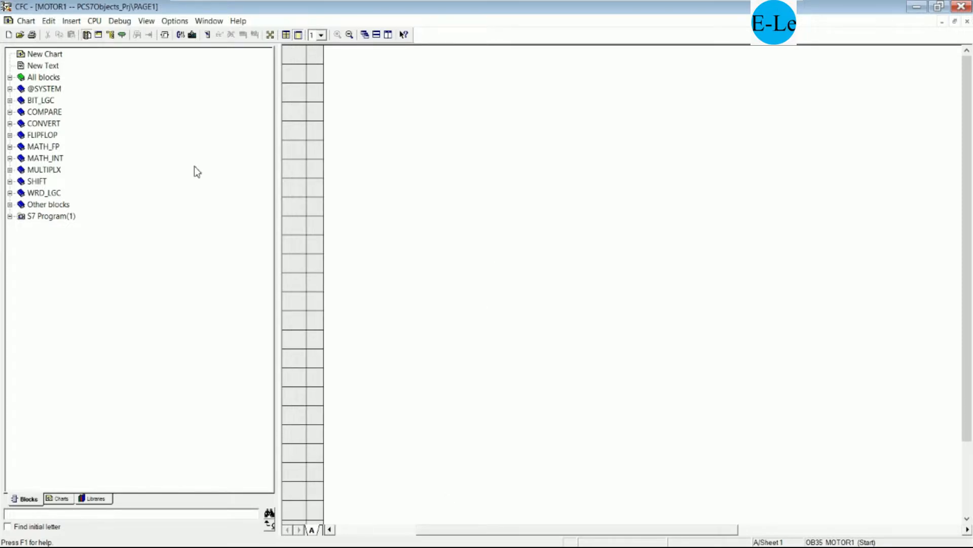
click(97, 502)
click(29, 502)
click(60, 502)
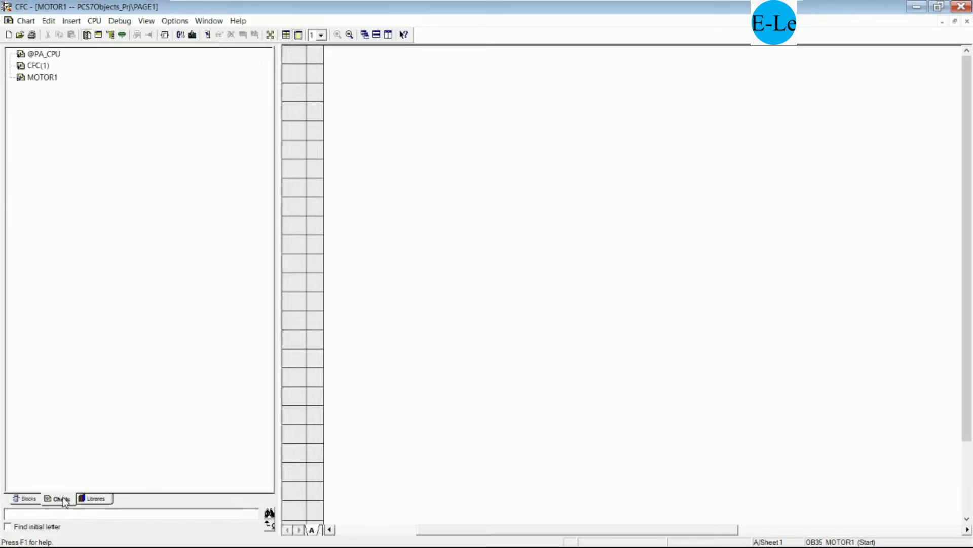
click(95, 502)
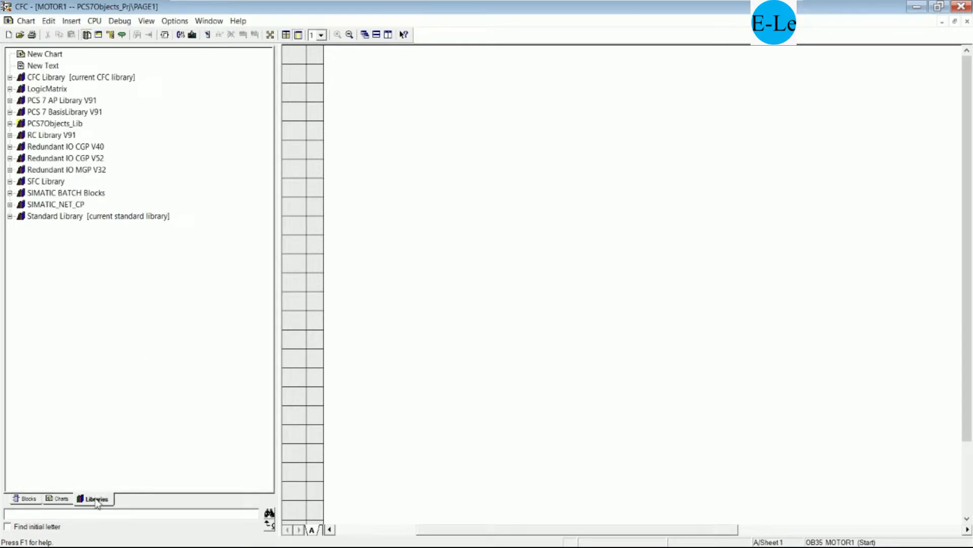
- Insert a MotL motor block from the Drives family of PCS 7 AP Library V91 into the MOTOR1 chart
click(10, 100)
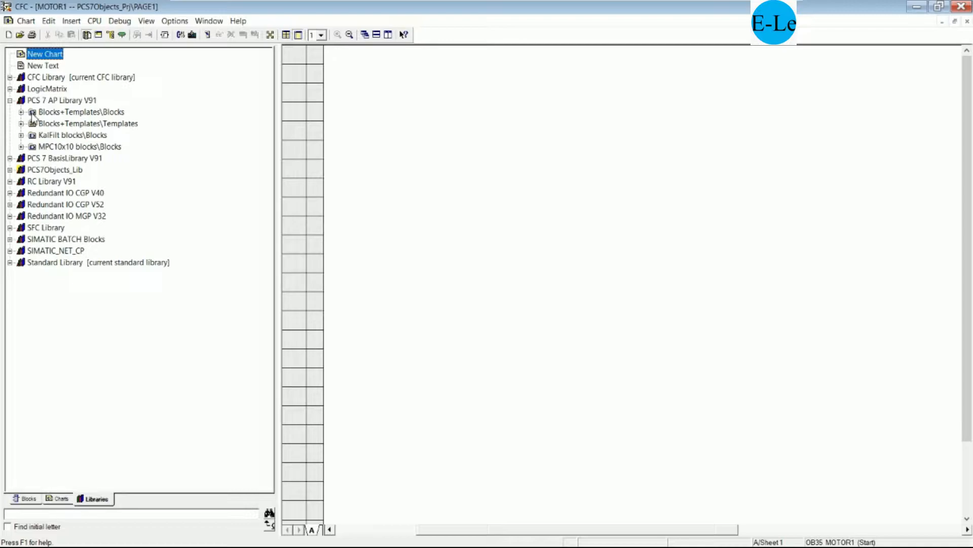
click(21, 113)
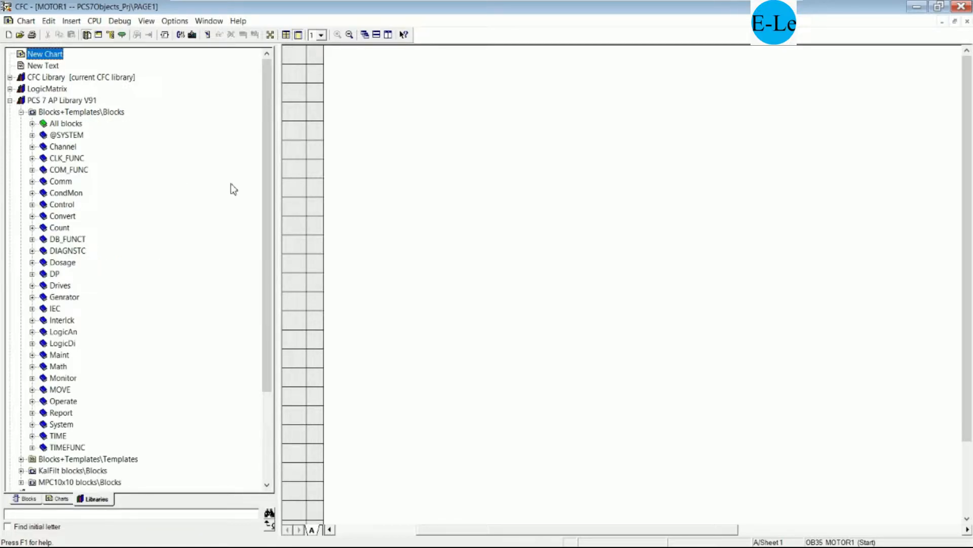
drag(263, 192, 263, 282)
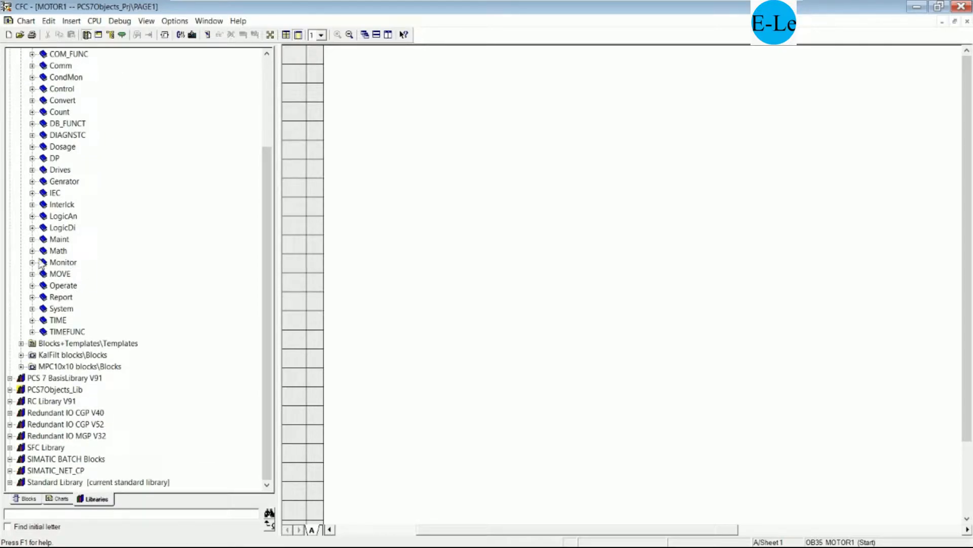
click(32, 169)
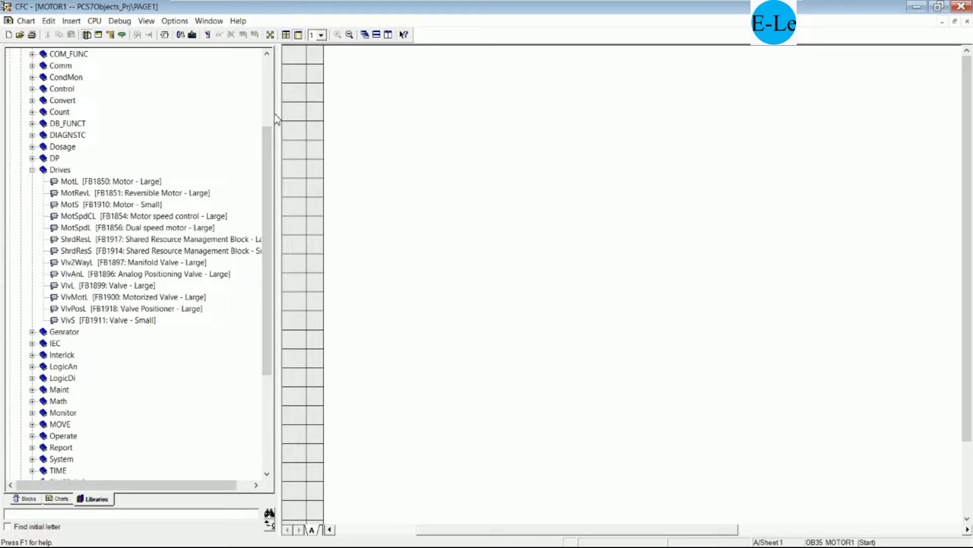
drag(268, 141, 266, 150)
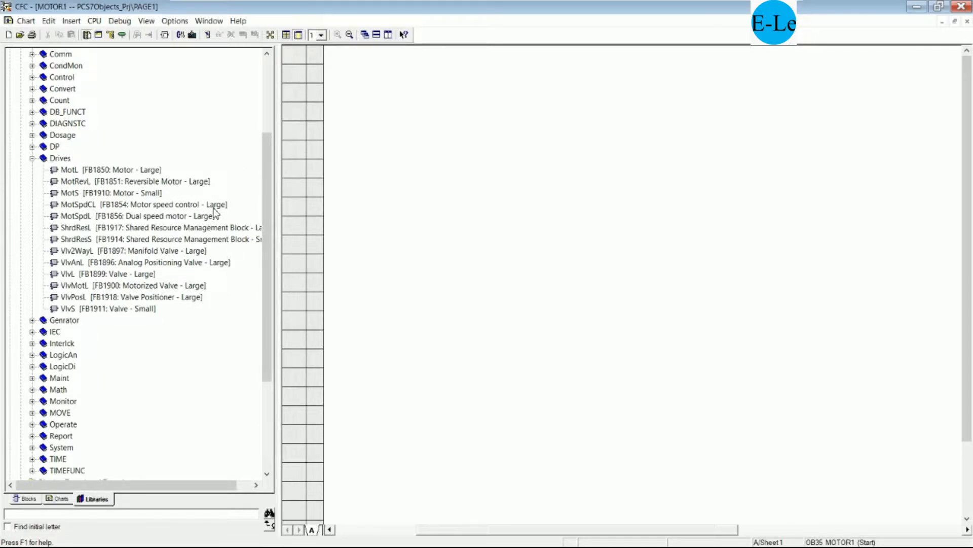
click(121, 171)
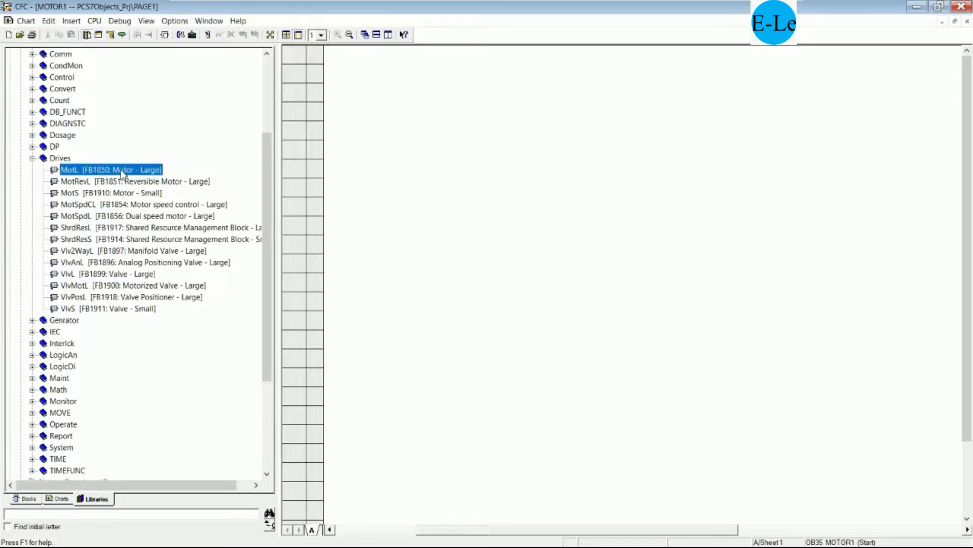
drag(121, 171, 691, 137)
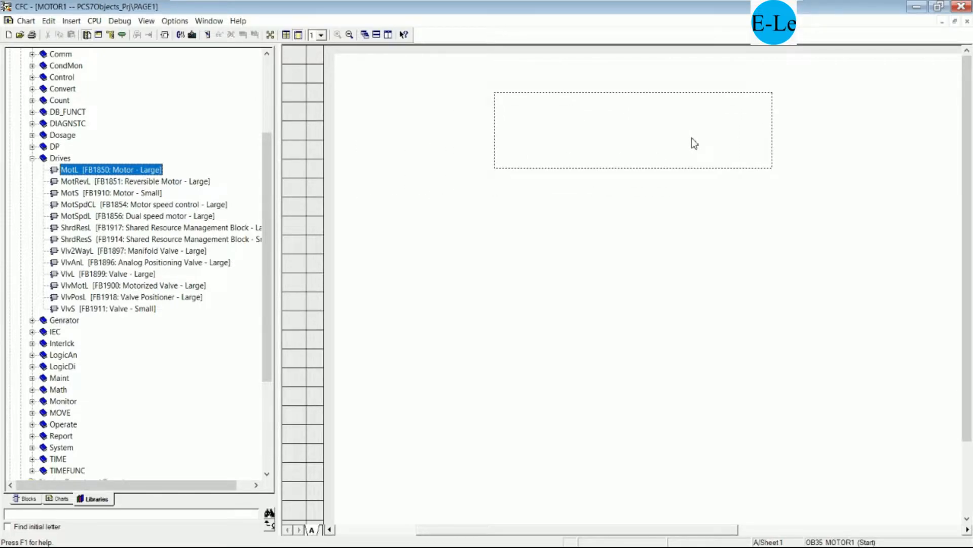
drag(691, 137, 692, 138)
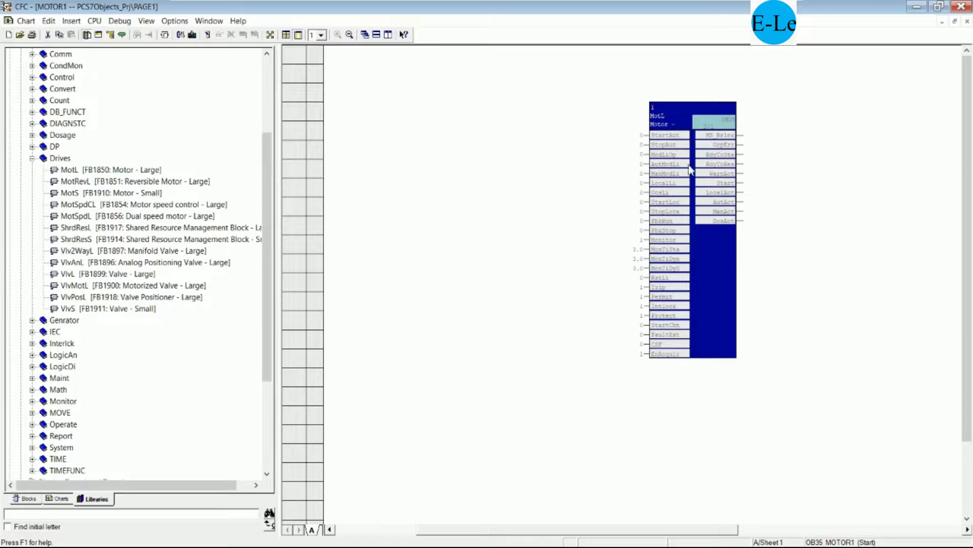
- In the MotL block's properties, set the name to PAGE1MOTOR1 and the comment to PAGE1 MOTOR CONTROL
right_click(680, 114)
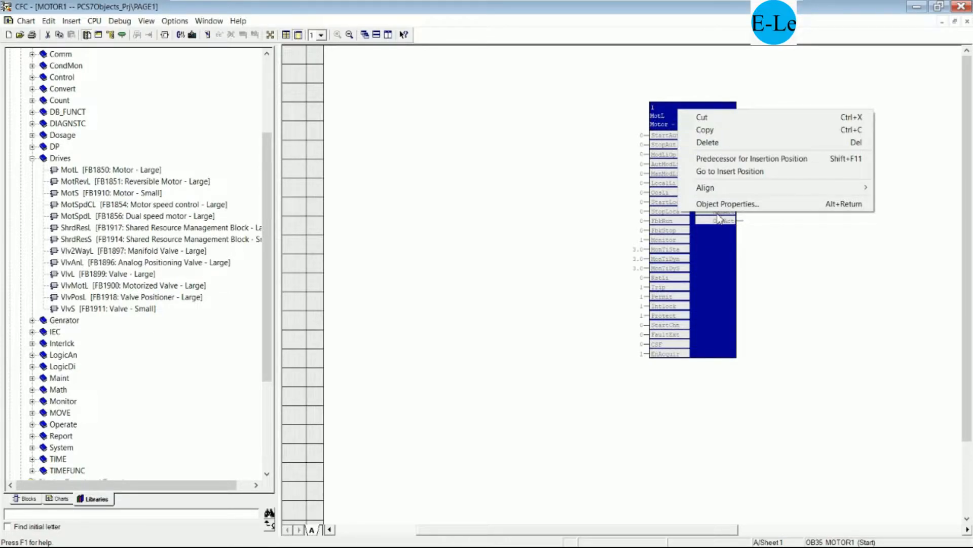
click(706, 204)
drag(485, 101, 373, 94)
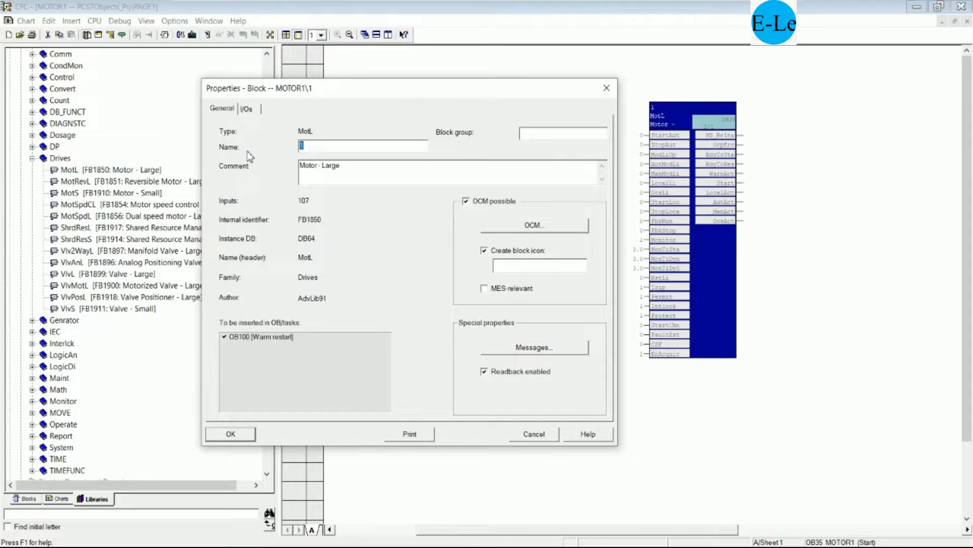
text(MOTOR1)
key(Home)
text(PAGE1)
key(Tab)
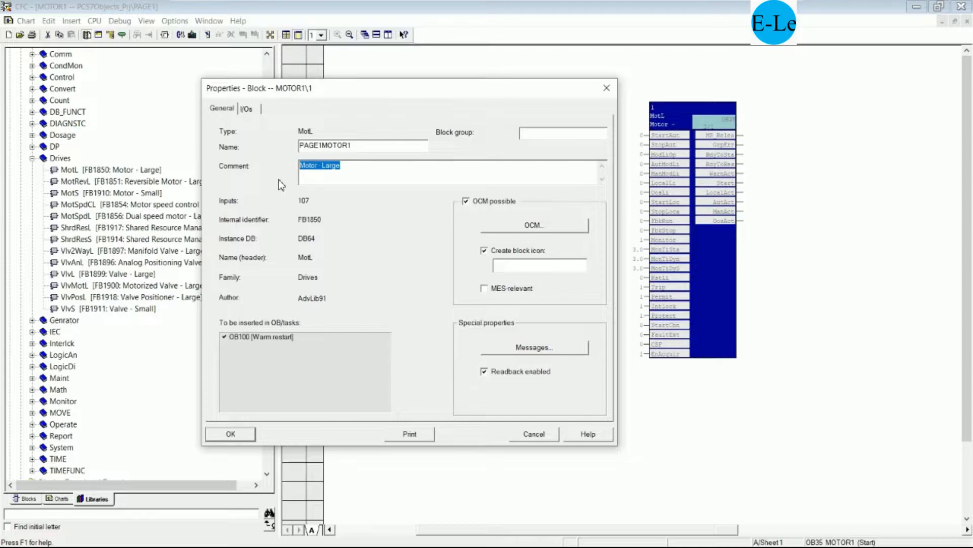
text(PAGE1 MOTOR CONTROL)
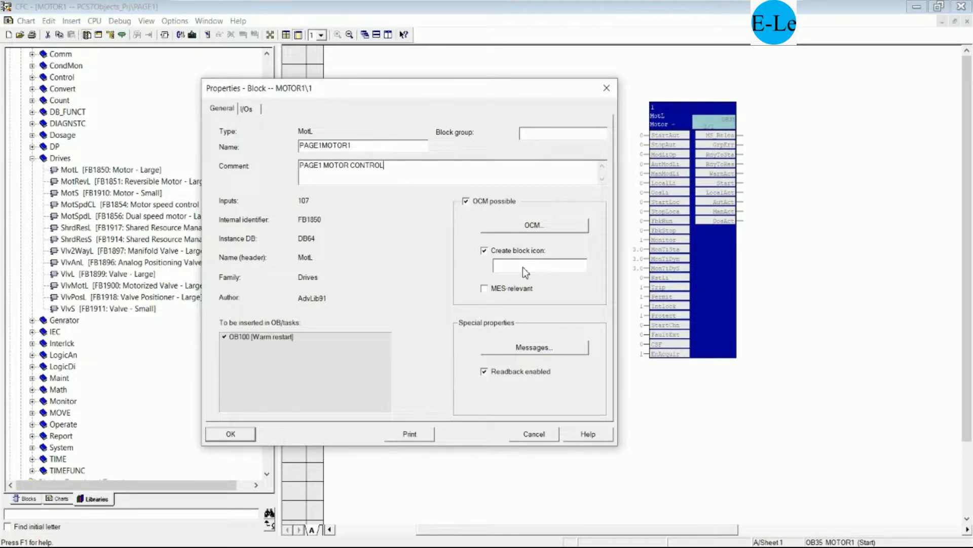
mouse_move(511, 97)
mouse_down()
mouse_move(521, 210)
mouse_move(455, 93)
mouse_move(492, 97)
mouse_up()
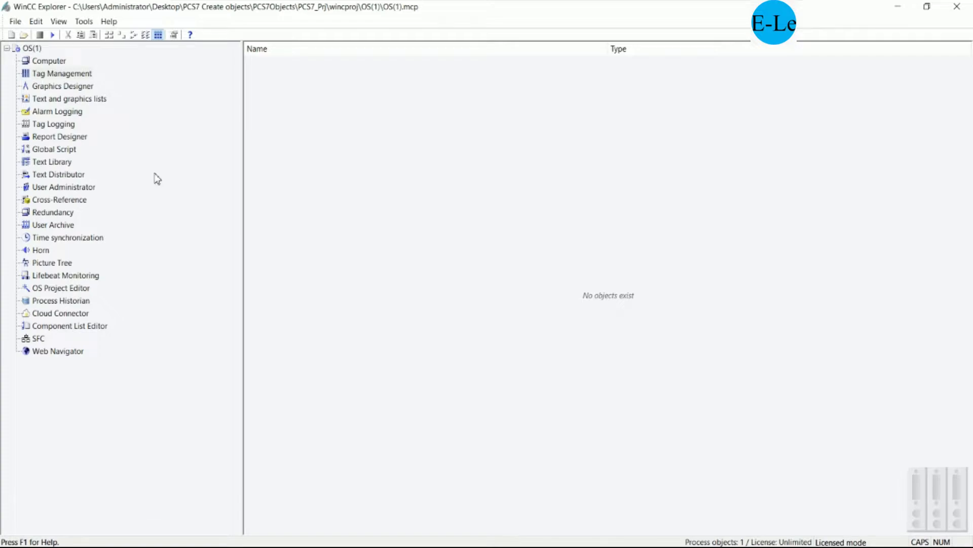
click(67, 87)
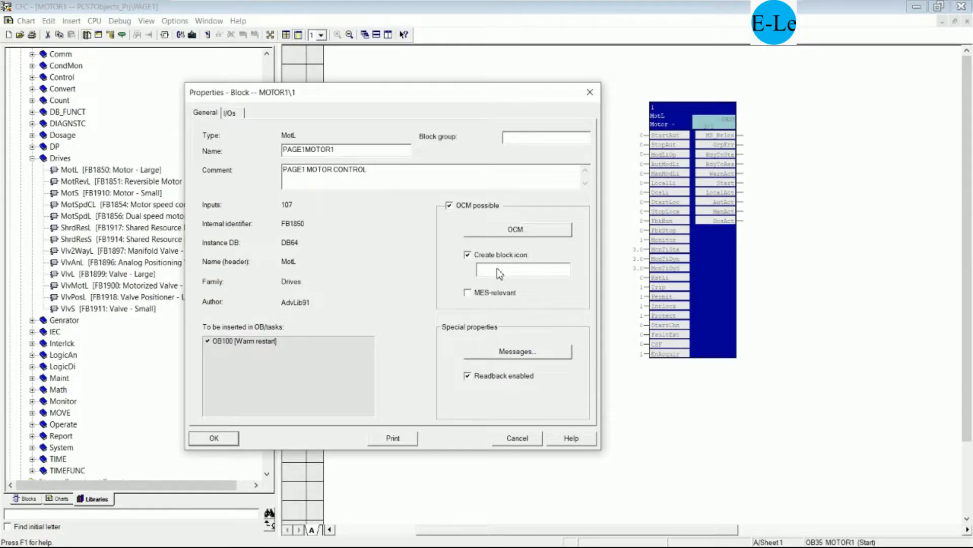
click(496, 267)
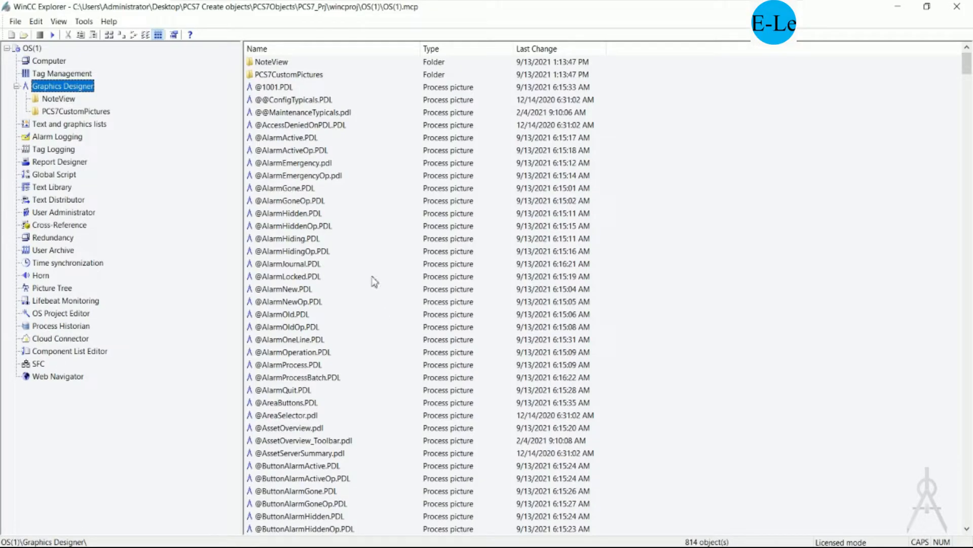
scroll(374, 284, down, 8)
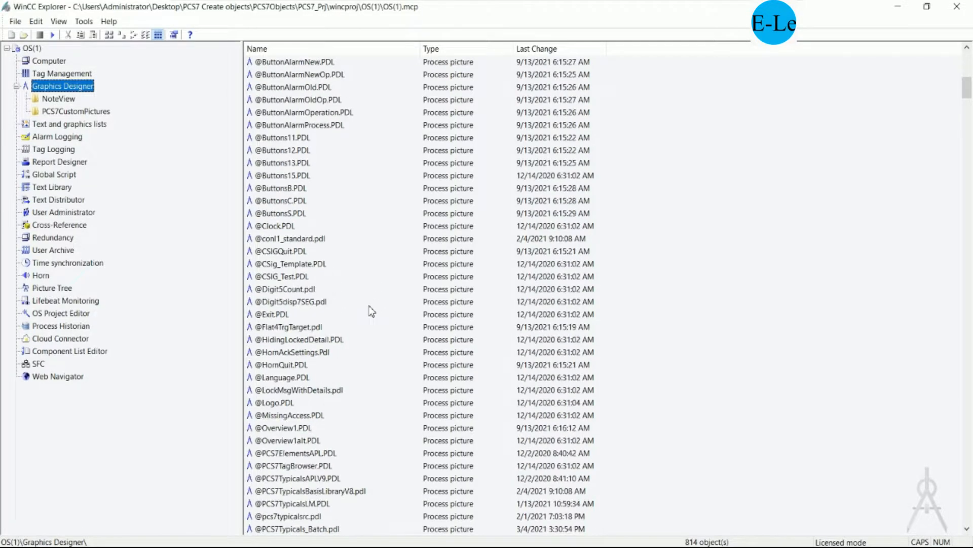
scroll(372, 311, down, 7)
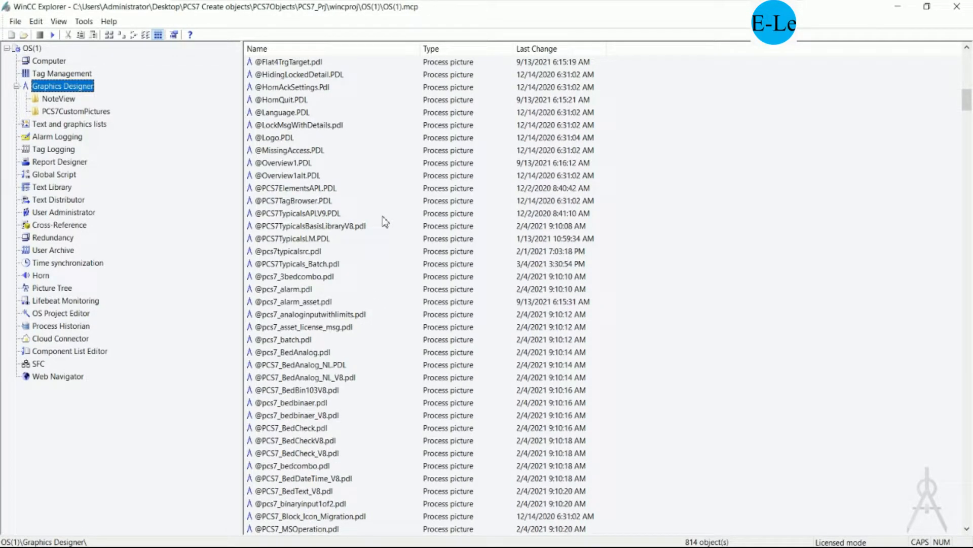
scroll(384, 222, down, 1)
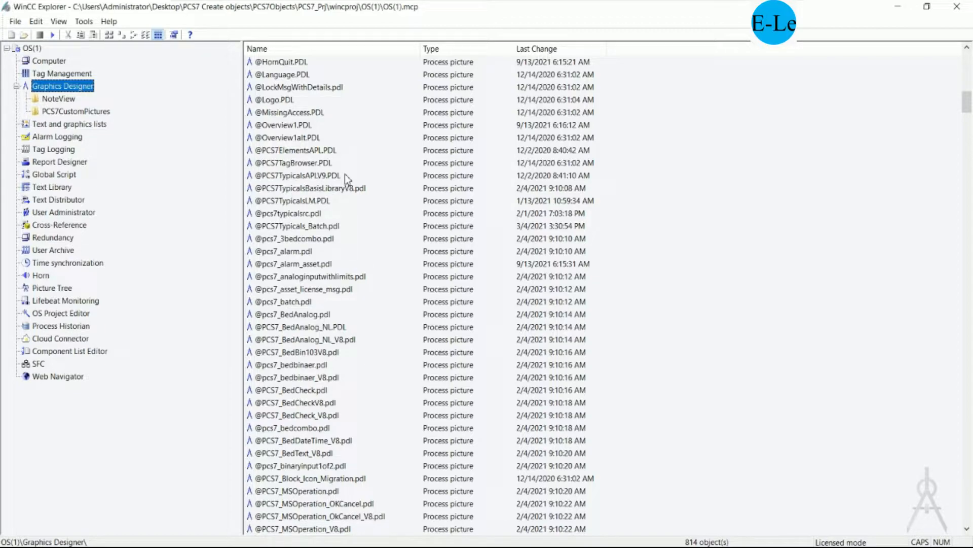
double_click(291, 178)
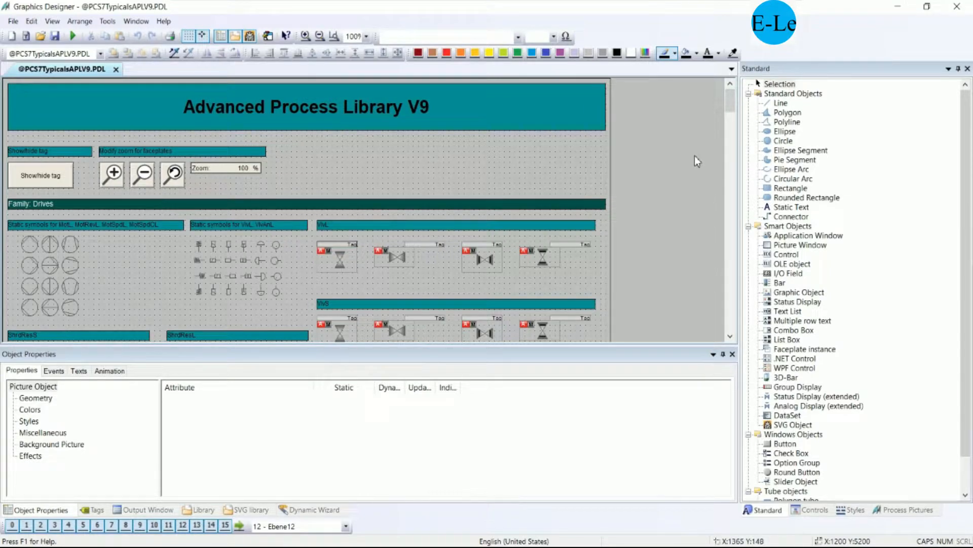
- Locate the MotL block icons in the Drives family and select the MotL3 icon to view its properties
scroll(245, 243, down, 2)
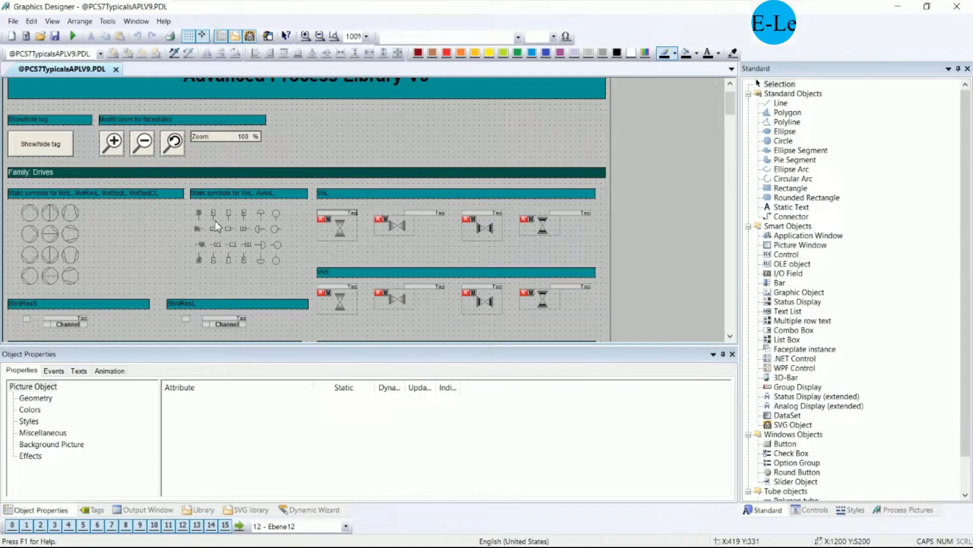
scroll(213, 221, down, 3)
scroll(213, 222, down, 6)
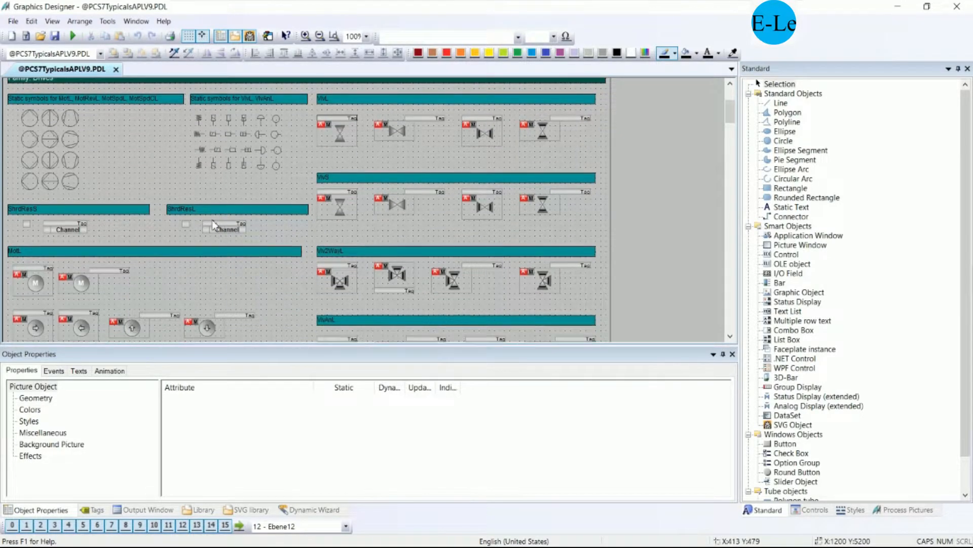
scroll(199, 221, down, 2)
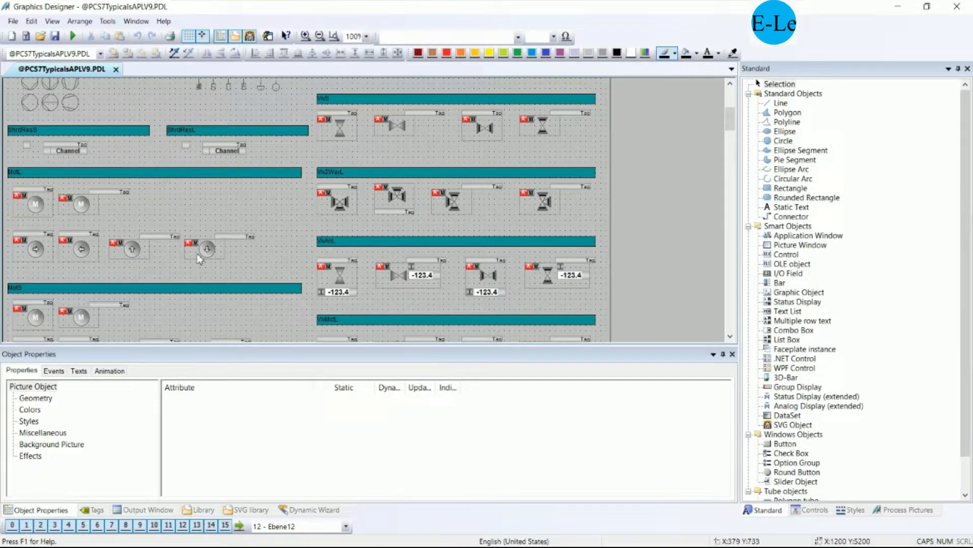
click(78, 246)
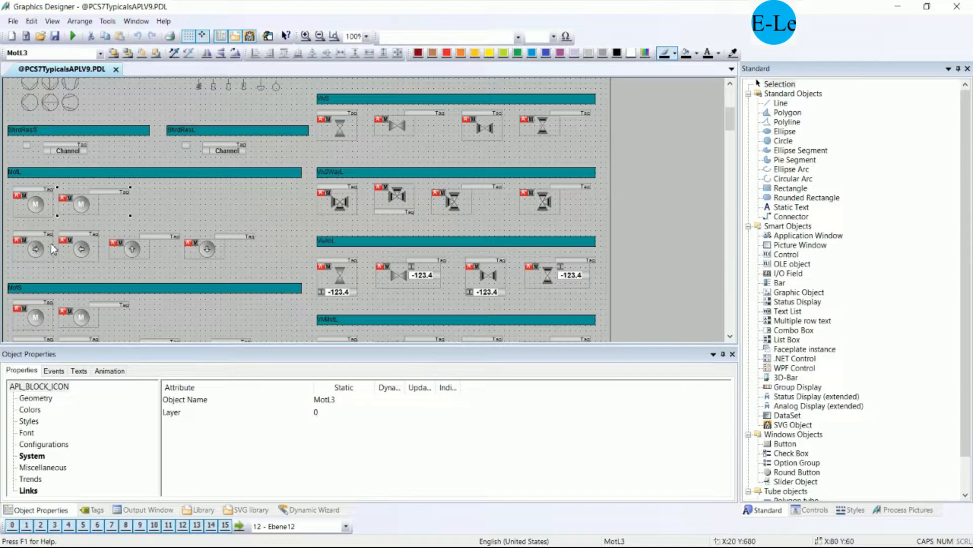
- Compare the System attributes of the MotL block icons in the typicals picture, checking the Type of each icon variant
click(147, 255)
click(38, 202)
click(34, 210)
click(39, 457)
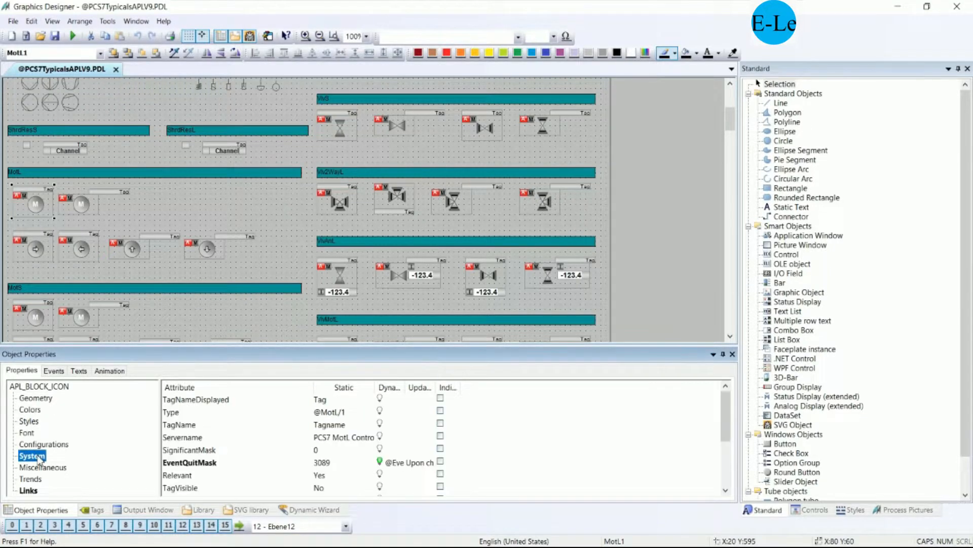
click(79, 205)
click(39, 246)
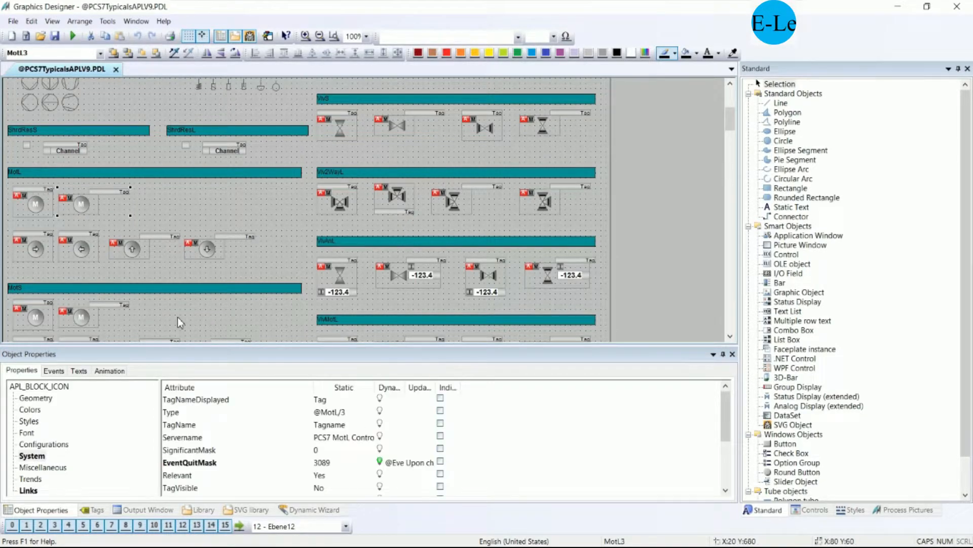
click(87, 251)
click(132, 257)
click(202, 256)
click(37, 205)
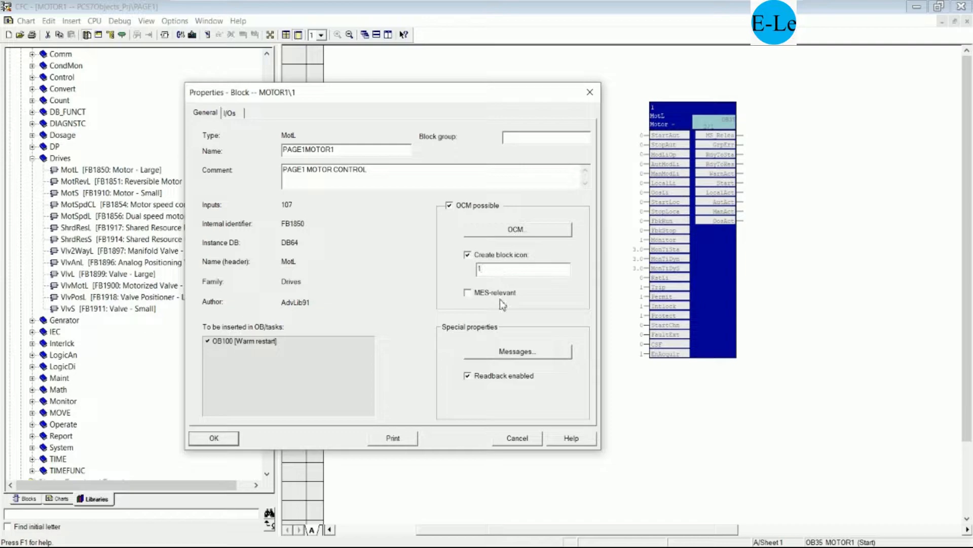
- Return to CFC, apply the MotL block properties, compile only the changes with module drivers generated, and close the chart editor
click(227, 438)
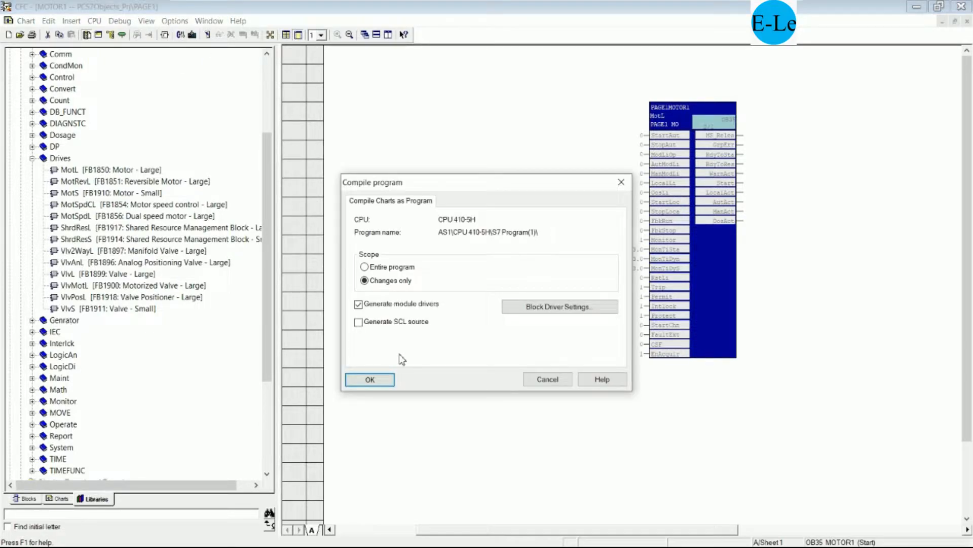
click(370, 380)
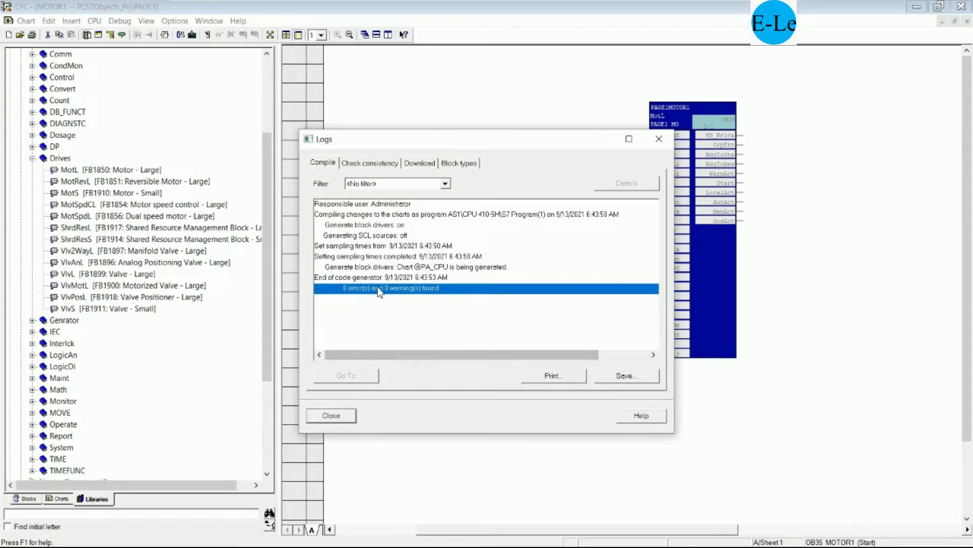
click(340, 415)
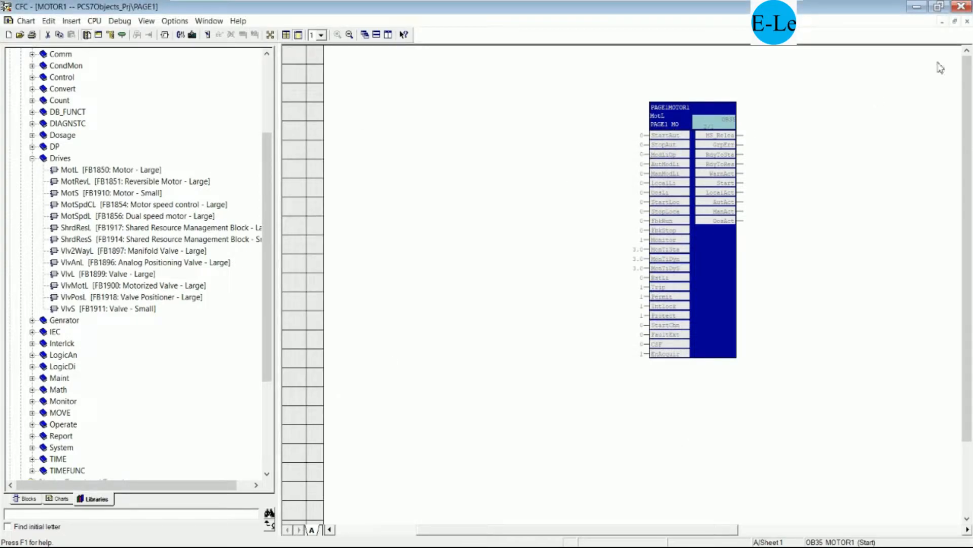
click(963, 7)
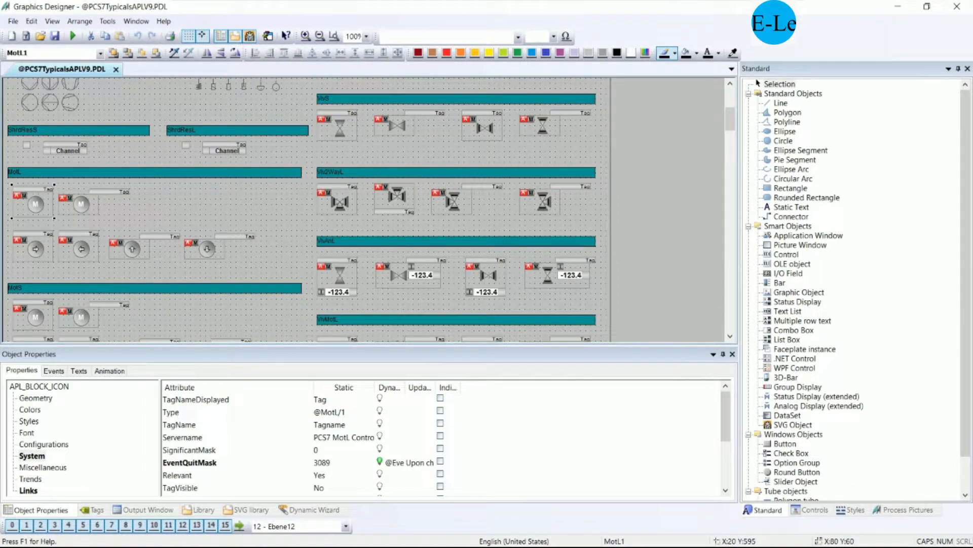
- Switch to SIMATIC Manager and compile the Charts folder of S7 Program(1) with scope Changes only and module drivers generated
click(217, 547)
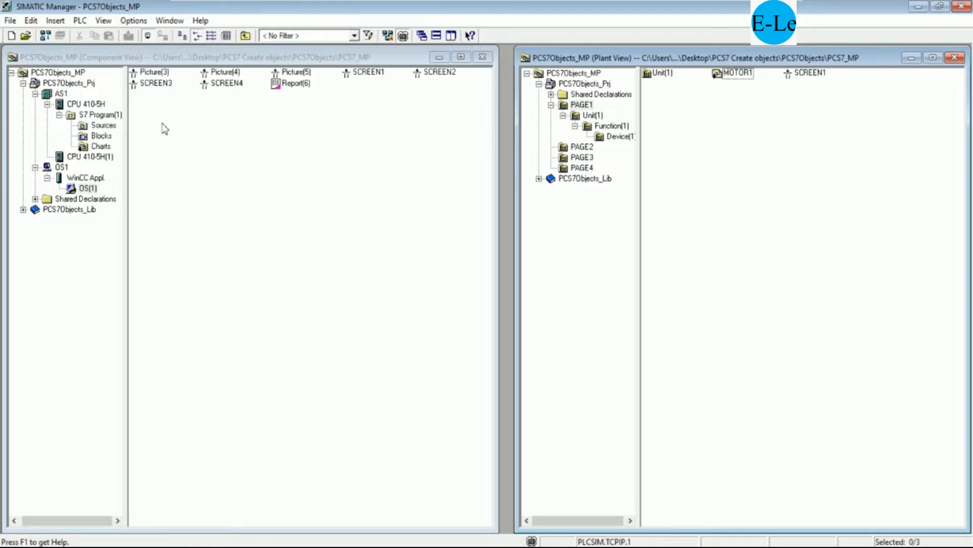
right_click(101, 146)
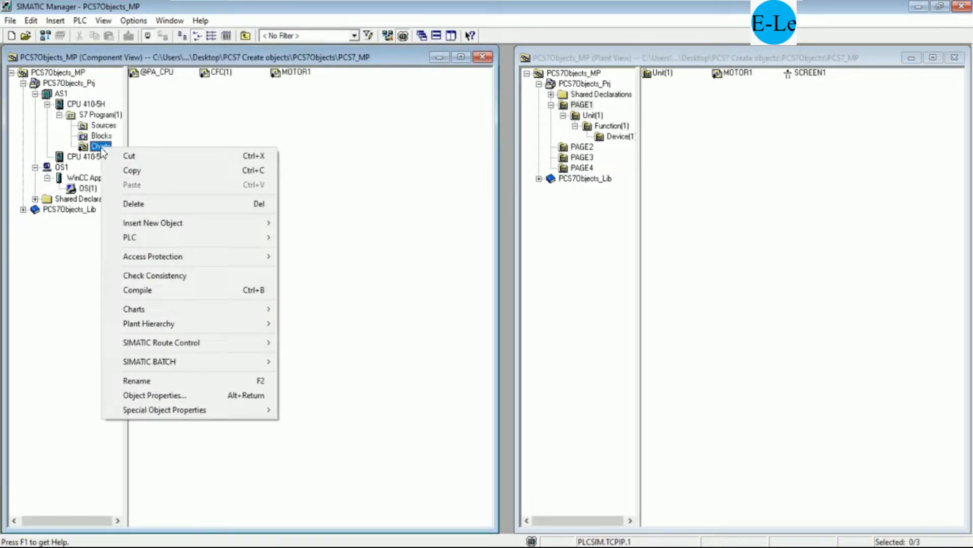
click(152, 291)
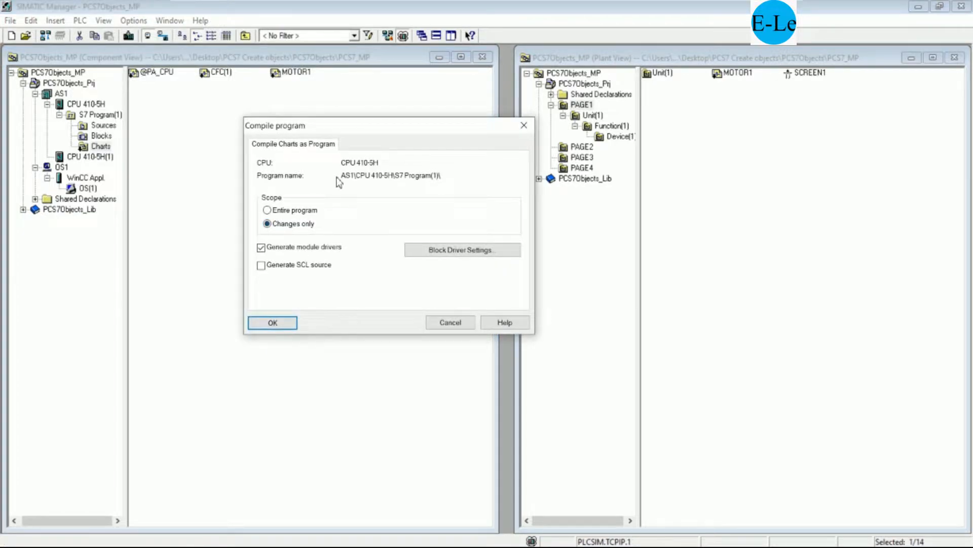
click(281, 323)
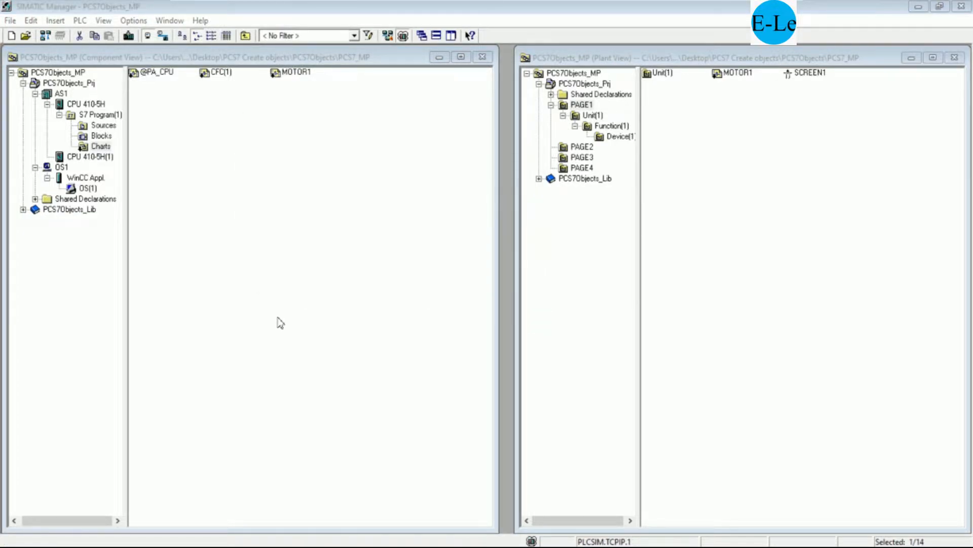
click(225, 363)
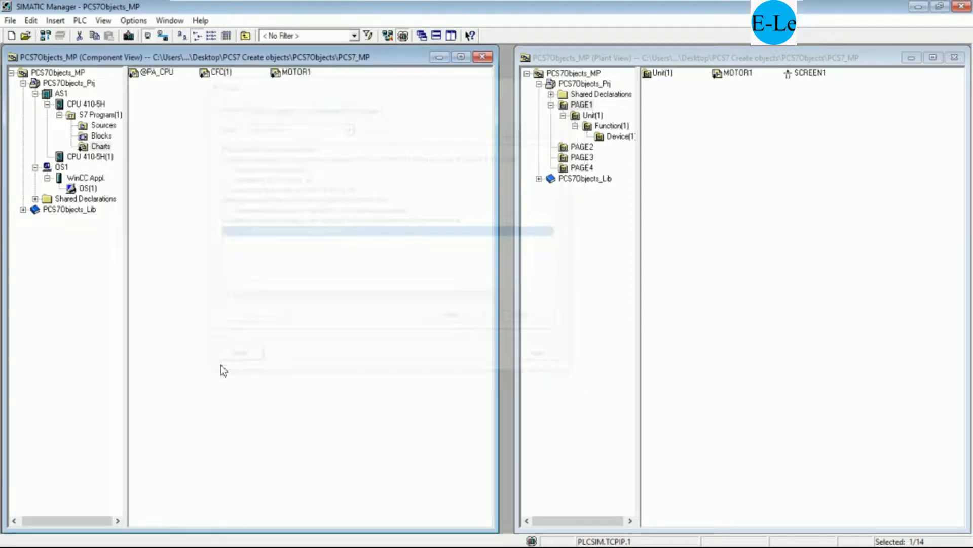
- Start compiling OS(1) with PAGE1 to PAGE4 assigned and use the Industrial Ethernet TCP/IP connection for S7 Program(1)
right_click(89, 189)
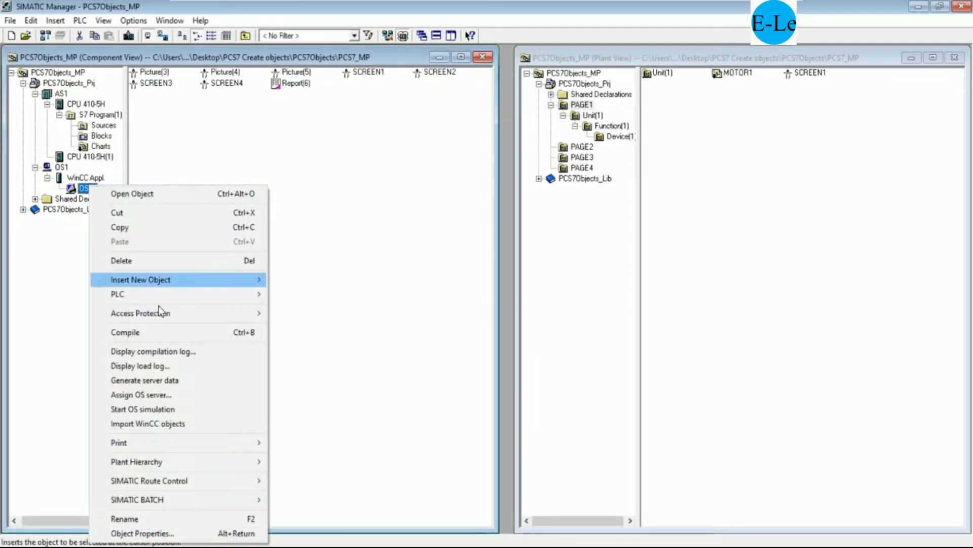
click(146, 333)
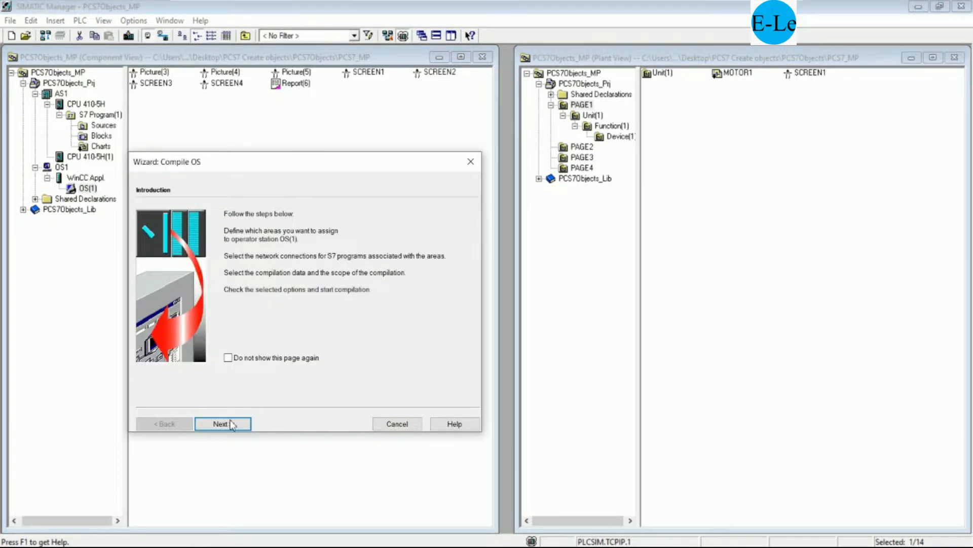
click(232, 424)
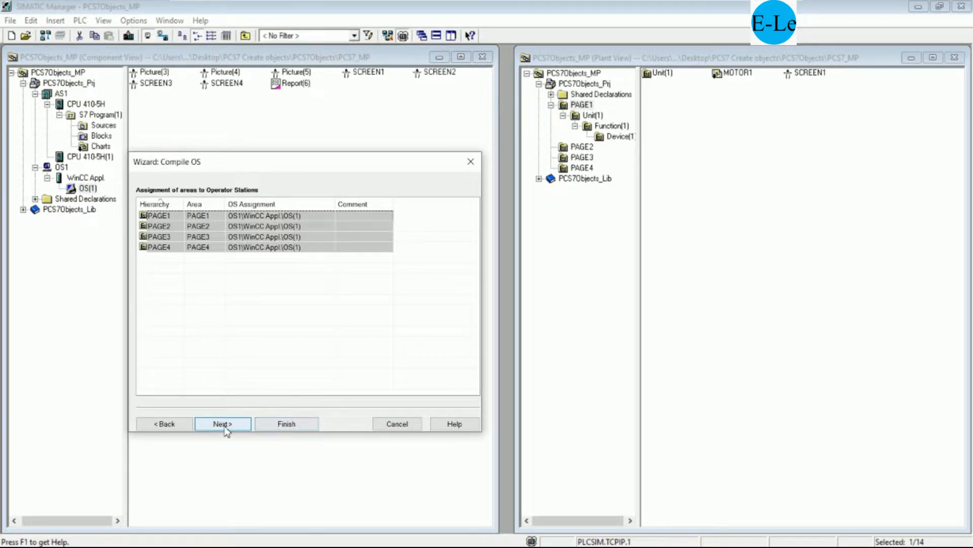
click(225, 428)
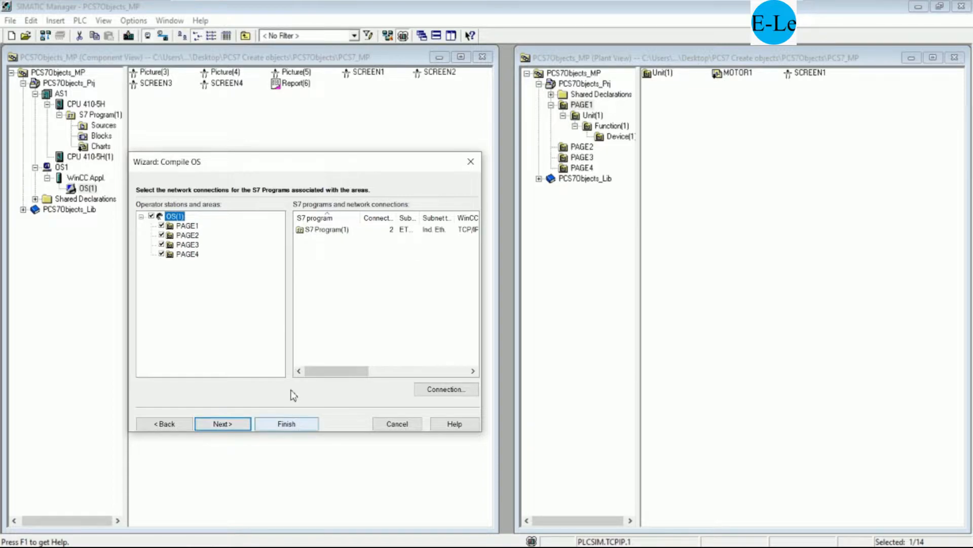
click(327, 230)
click(436, 389)
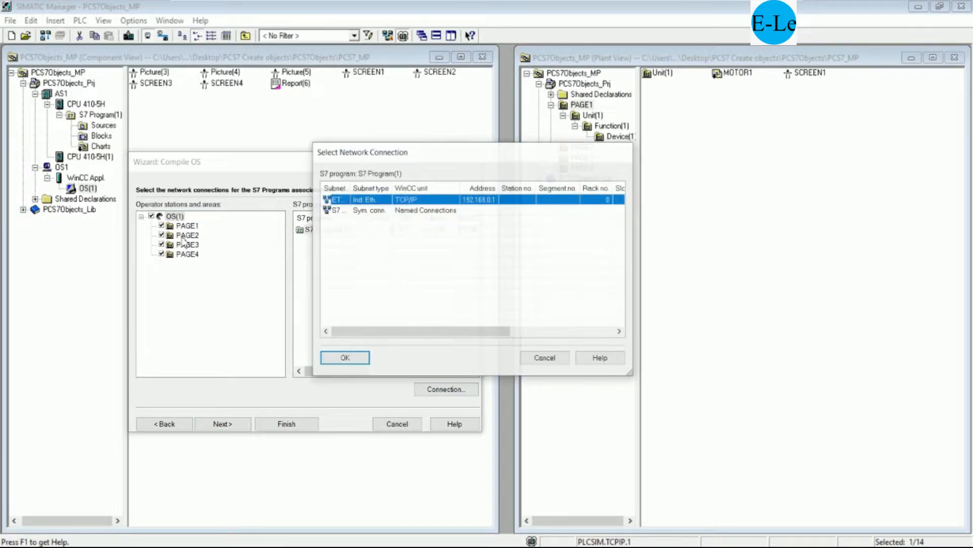
double_click(350, 187)
click(343, 357)
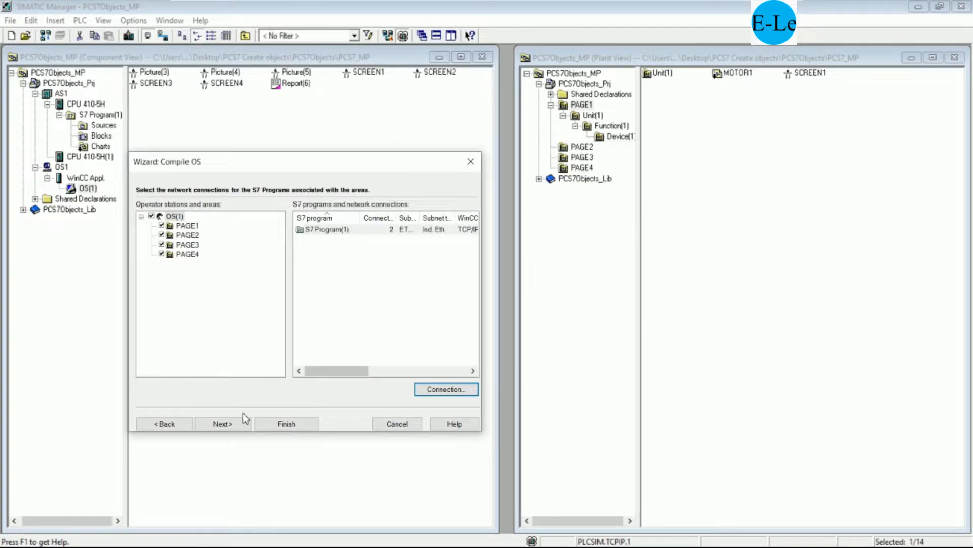
- Run the OS(1) compilation for tags and messages and the picture tree with scope Changes
click(227, 424)
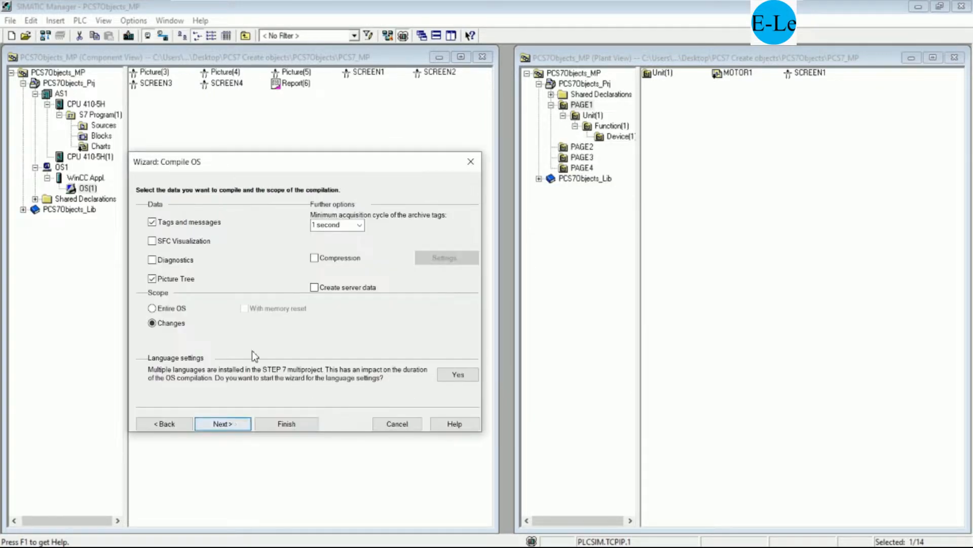
click(230, 425)
click(287, 423)
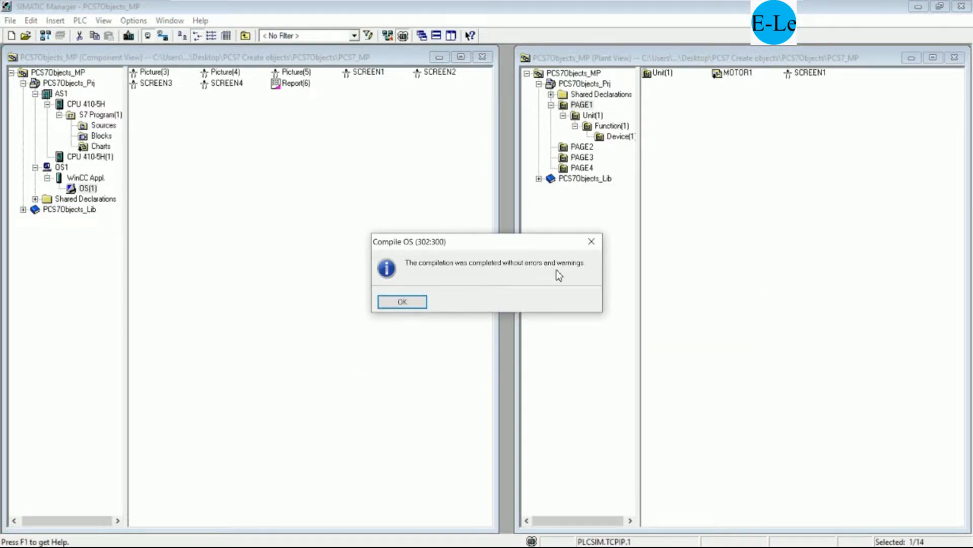
click(398, 302)
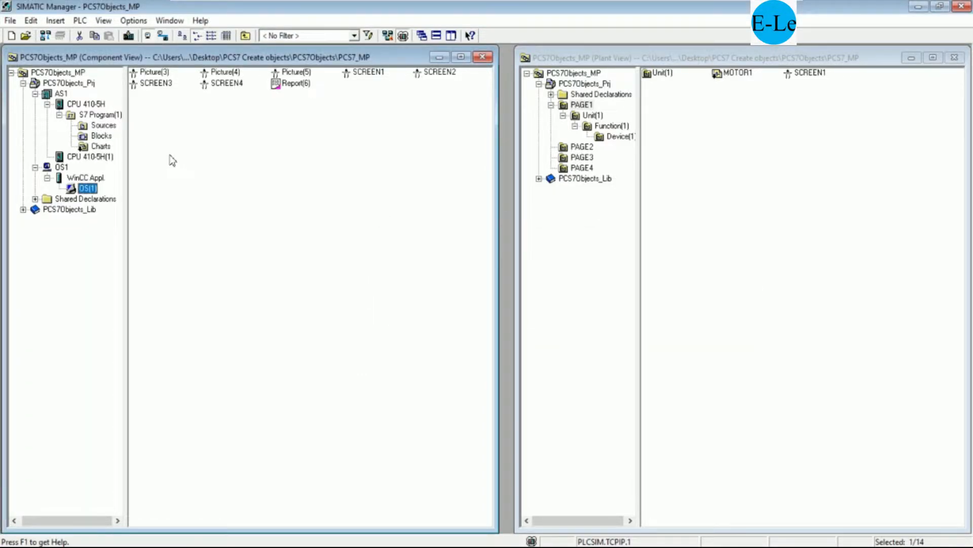
- Download the AS1 station to the simulated CPU, restart the H system, and check the CPU mode in S7-PLCSIM before closing its window
click(61, 94)
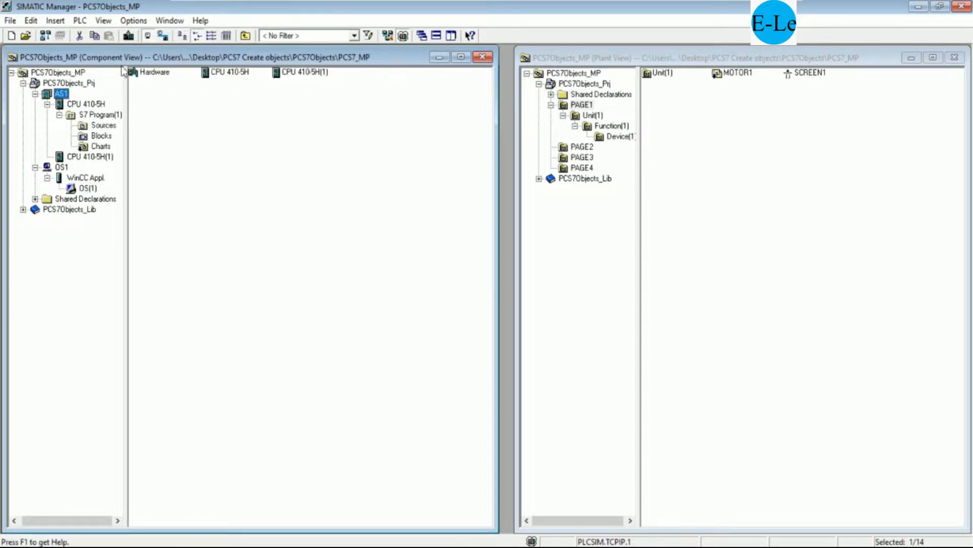
click(128, 35)
click(415, 353)
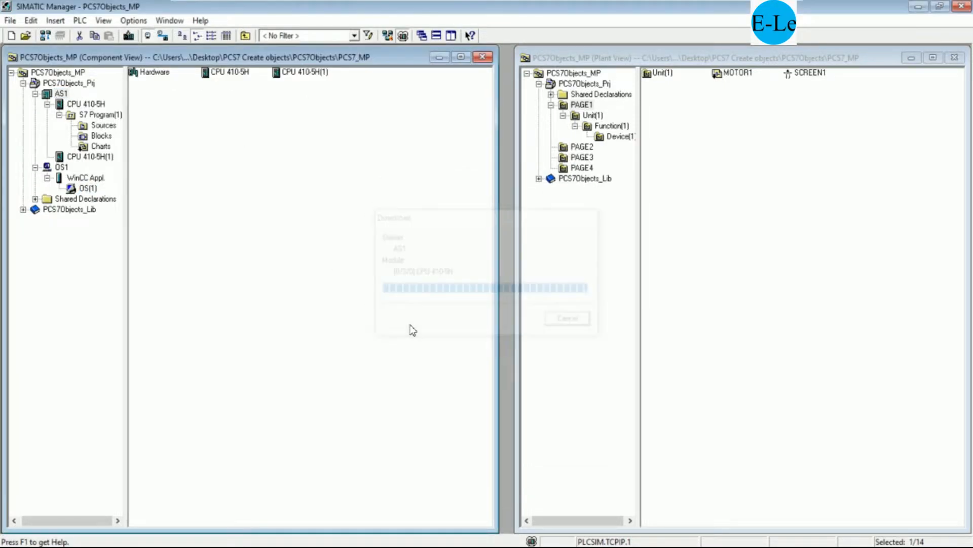
click(406, 345)
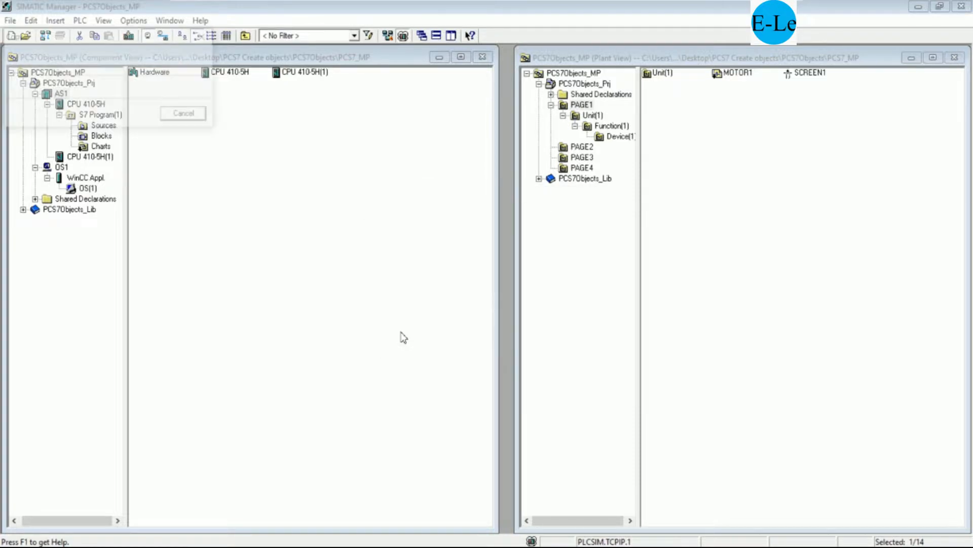
click(404, 319)
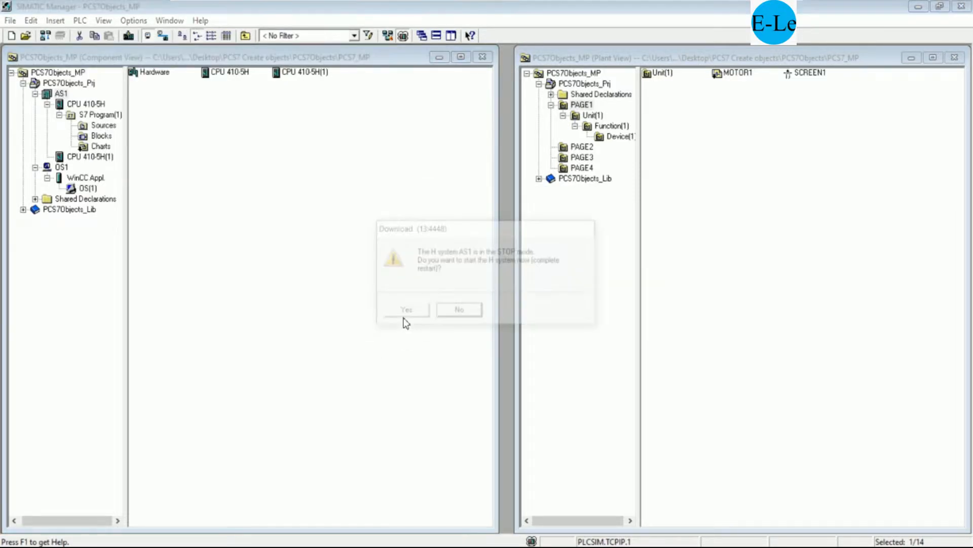
click(405, 312)
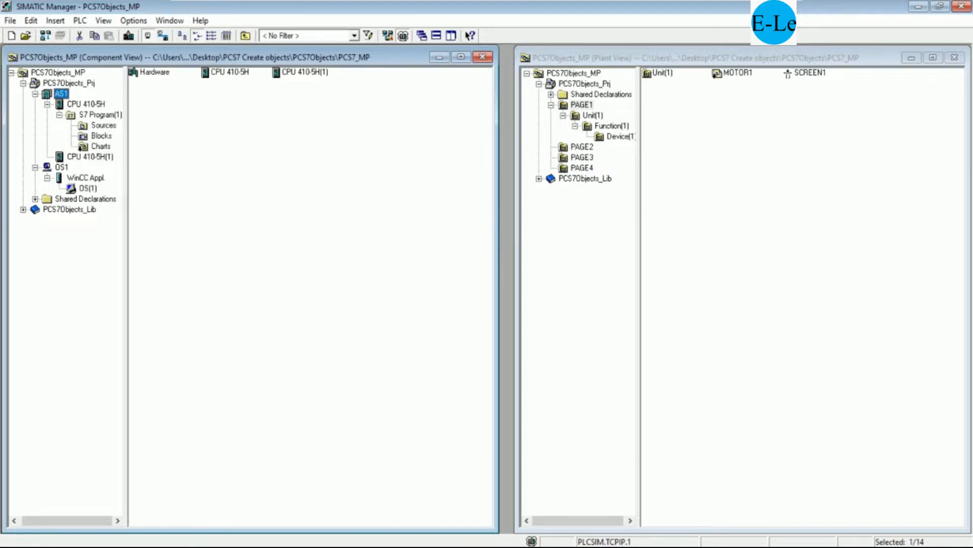
key(alt+Tab)
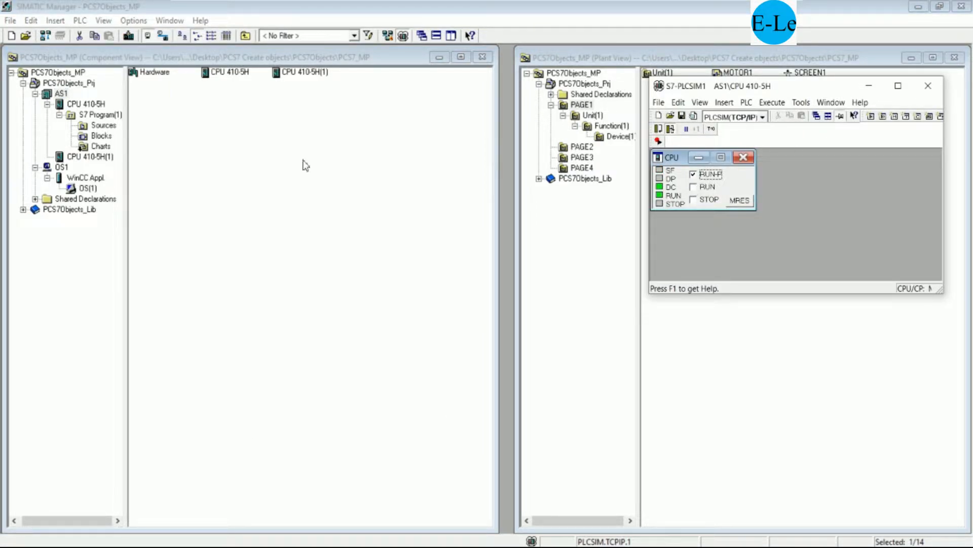
click(928, 85)
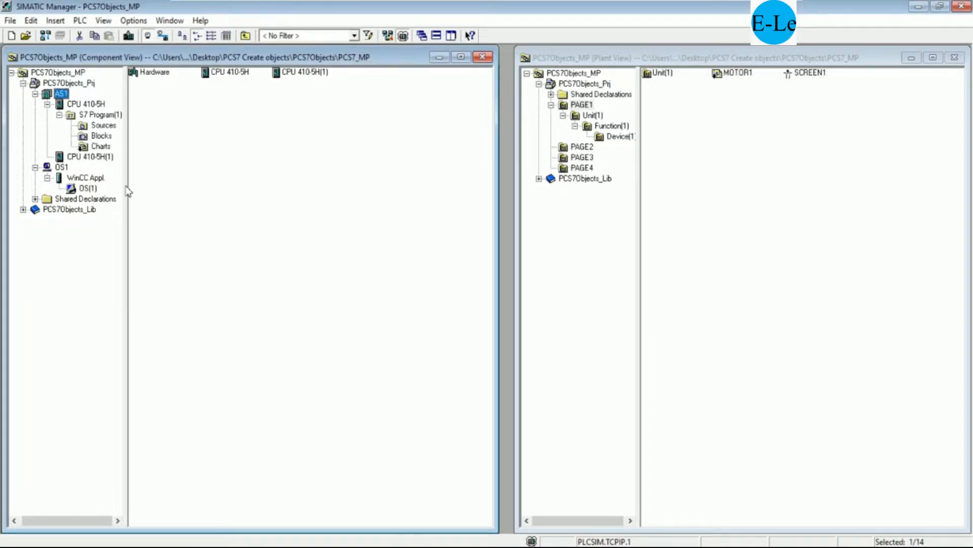
- Switch to WinCC Explorer and activate the runtime of OS(1)
right_click(94, 192)
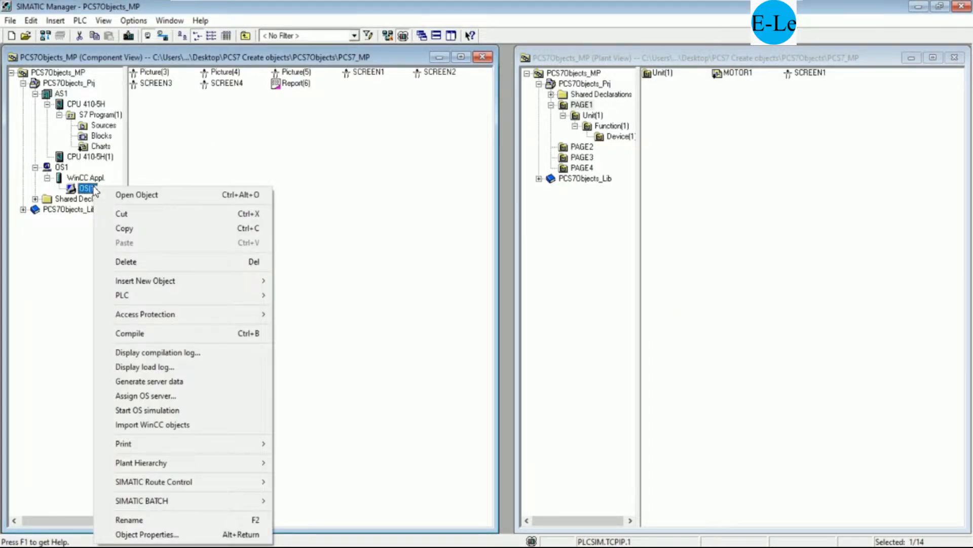
click(390, 393)
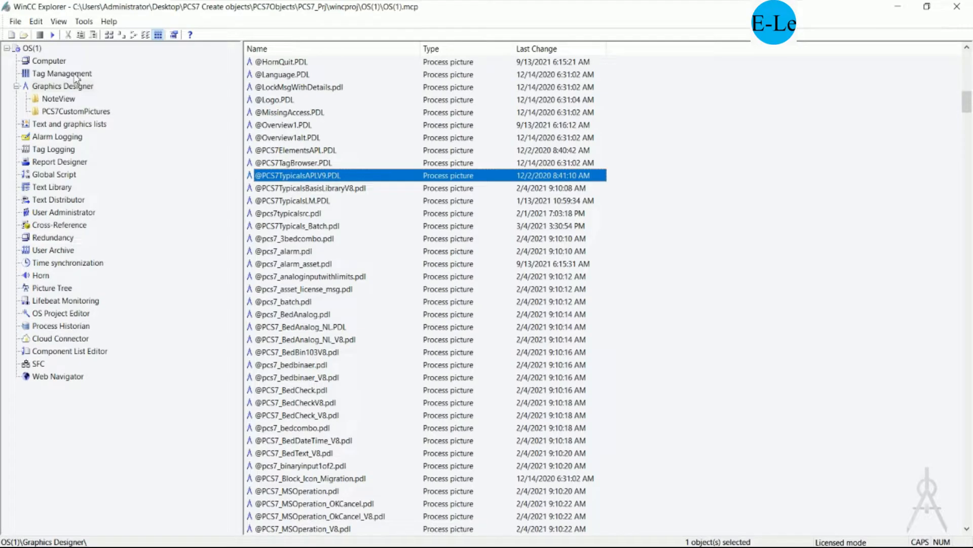
click(52, 35)
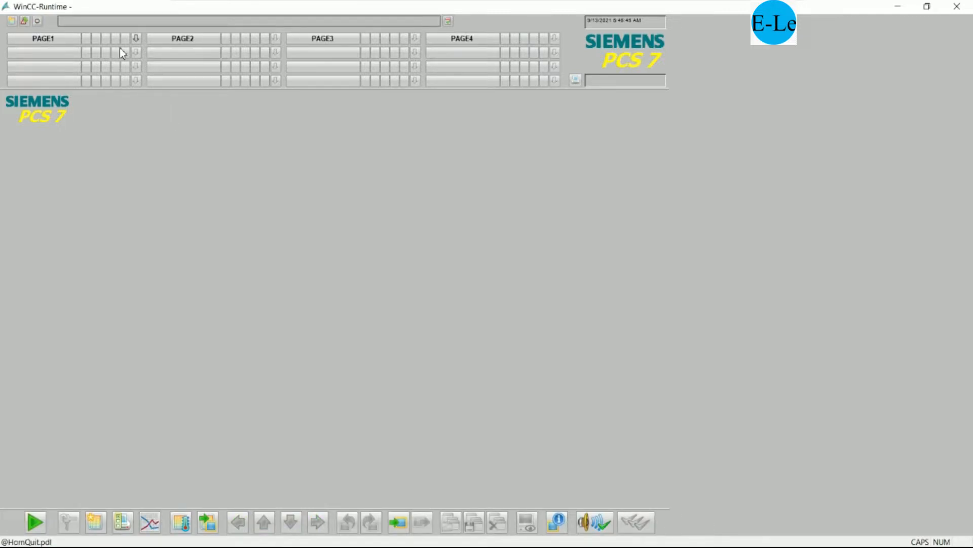
- In WinCC Runtime, view the Unit(1) picture under PAGE1, return to PAGE1, and open the motor icon's faceplate
click(136, 38)
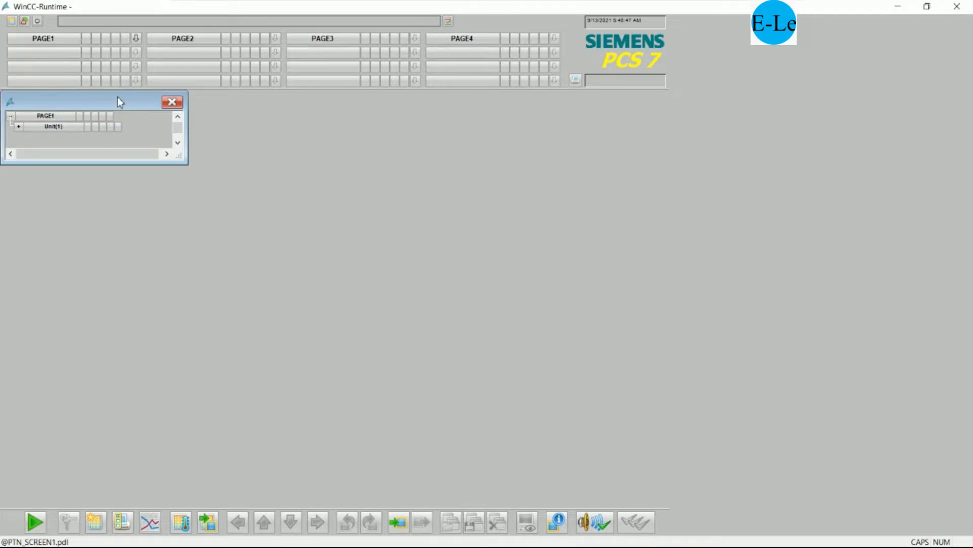
click(62, 127)
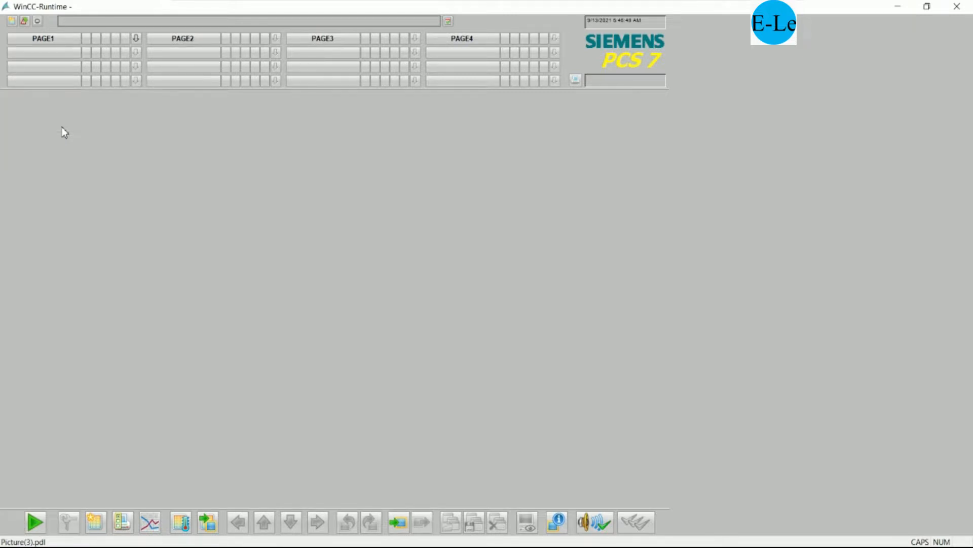
click(62, 39)
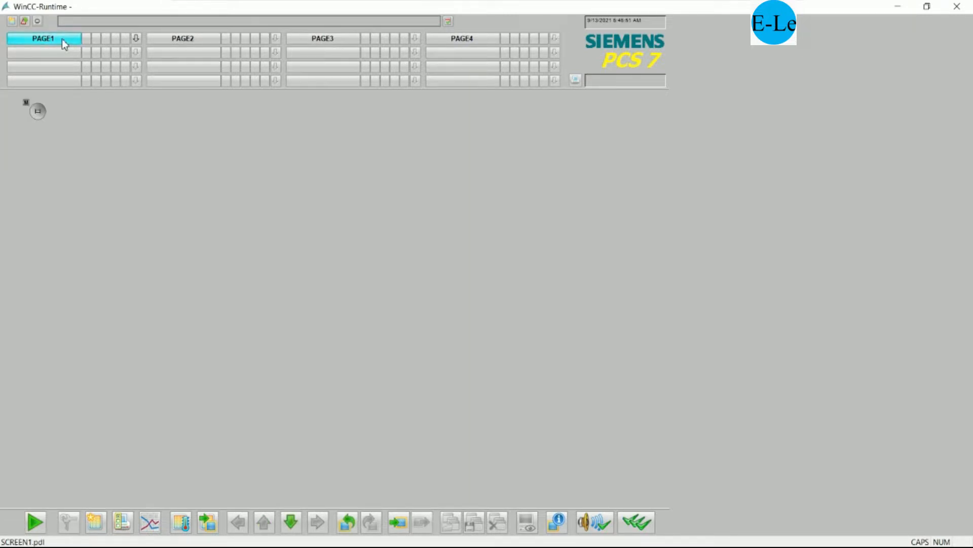
click(37, 111)
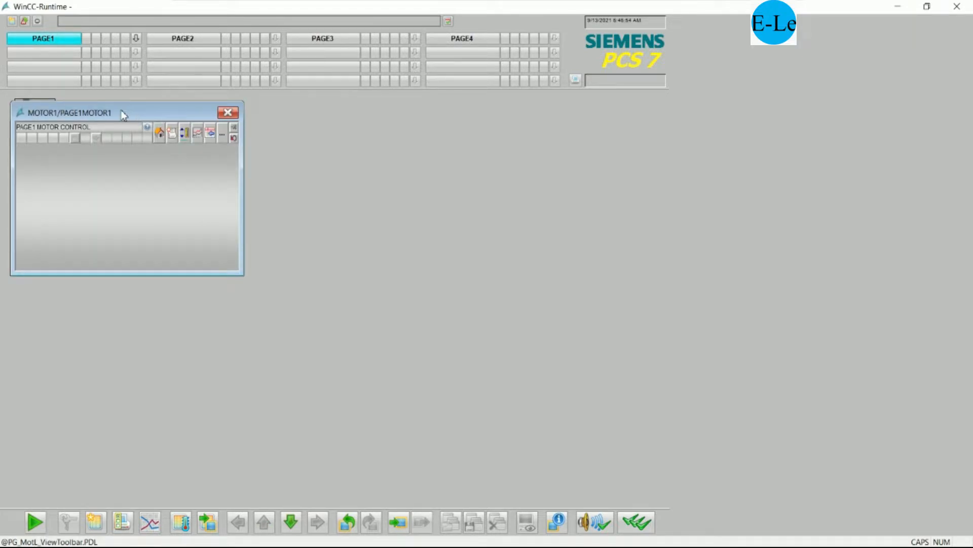
- Move the MOTOR1 faceplate clear of the motor icon, issue and confirm the Start command, and close the faceplate
drag(123, 114, 200, 114)
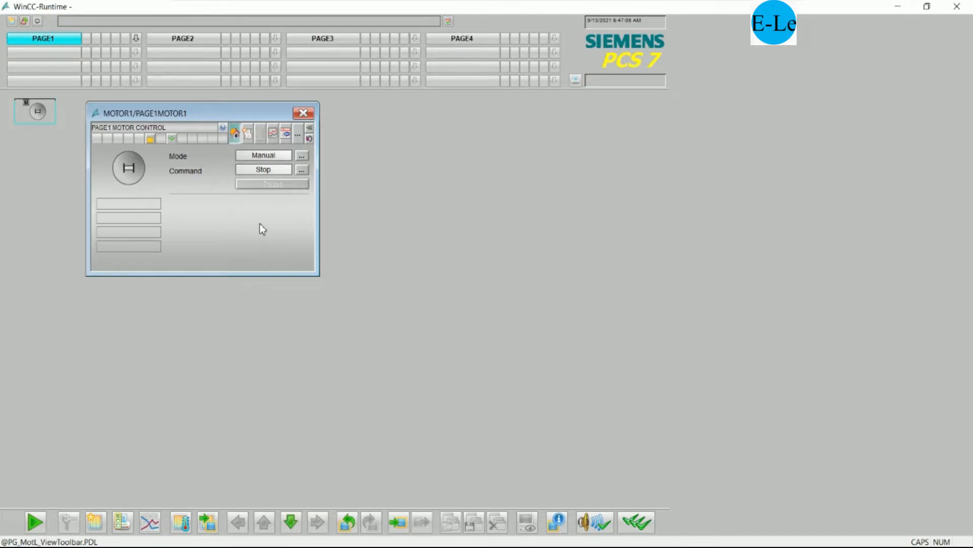
click(304, 170)
click(171, 292)
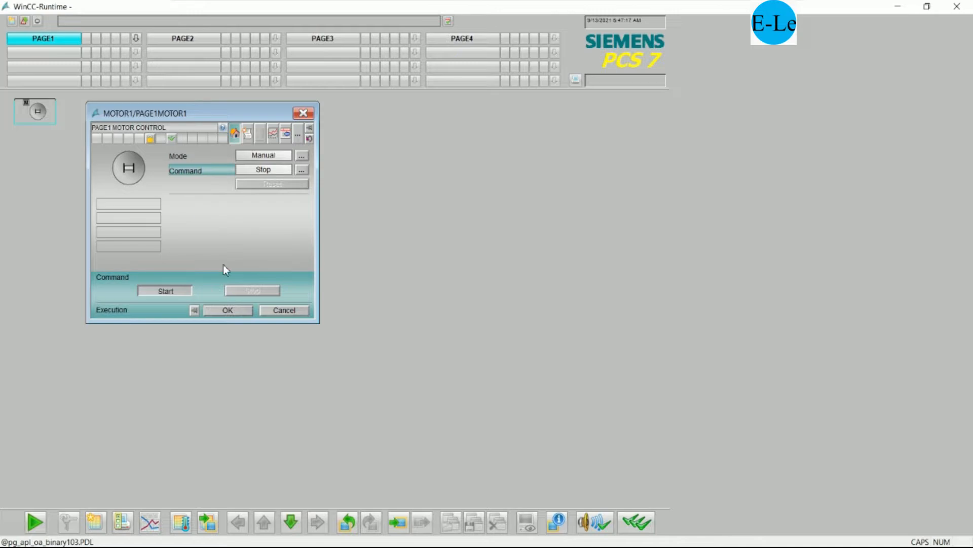
click(225, 309)
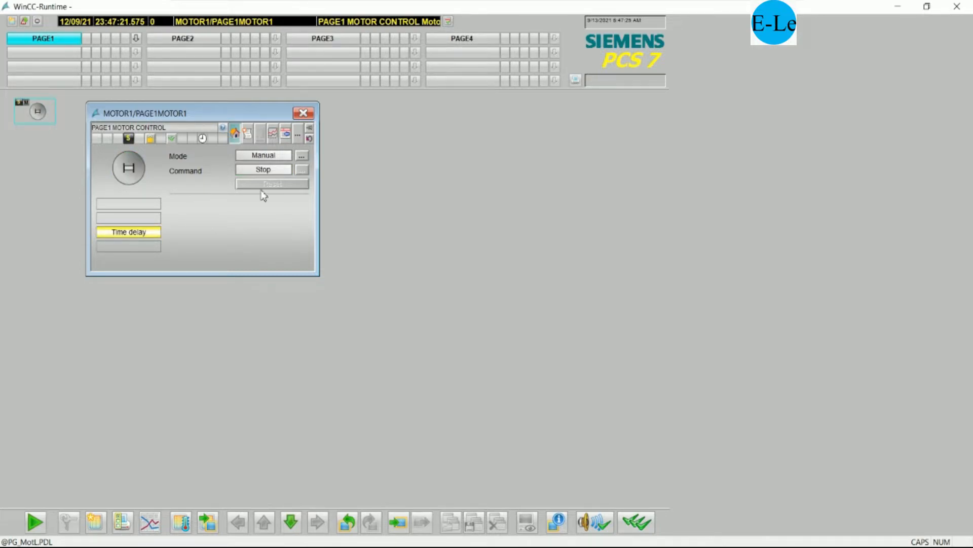
click(303, 112)
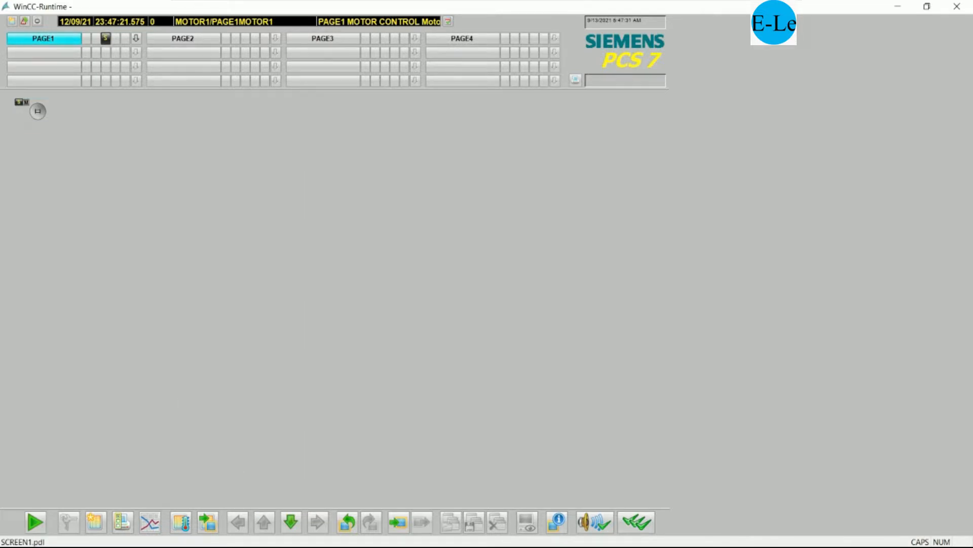
- Switch to SIMATIC Manager, open SCREEN1 of PAGE1 in Graphics Designer, enlarge the PAGE1MOTOR1 icon, and save the picture
key(alt+Tab)
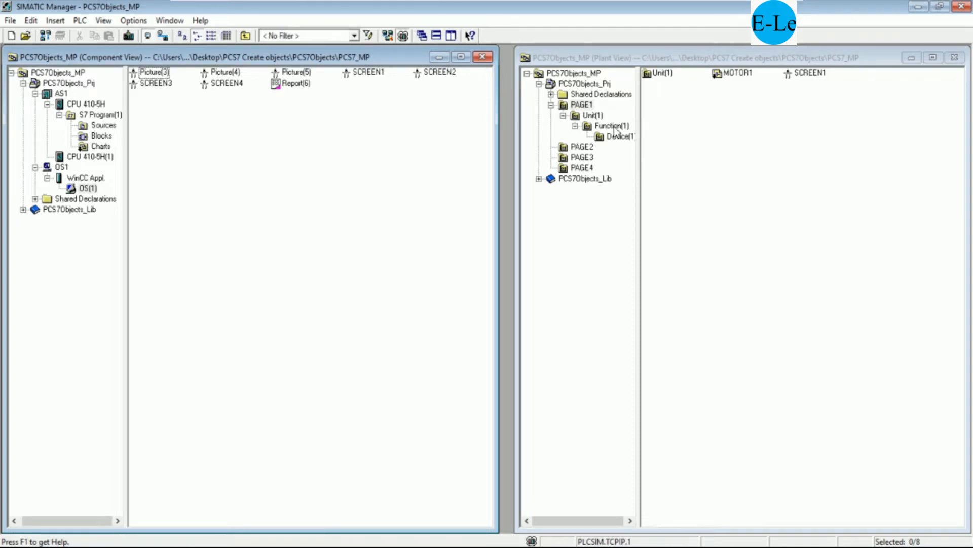
right_click(808, 76)
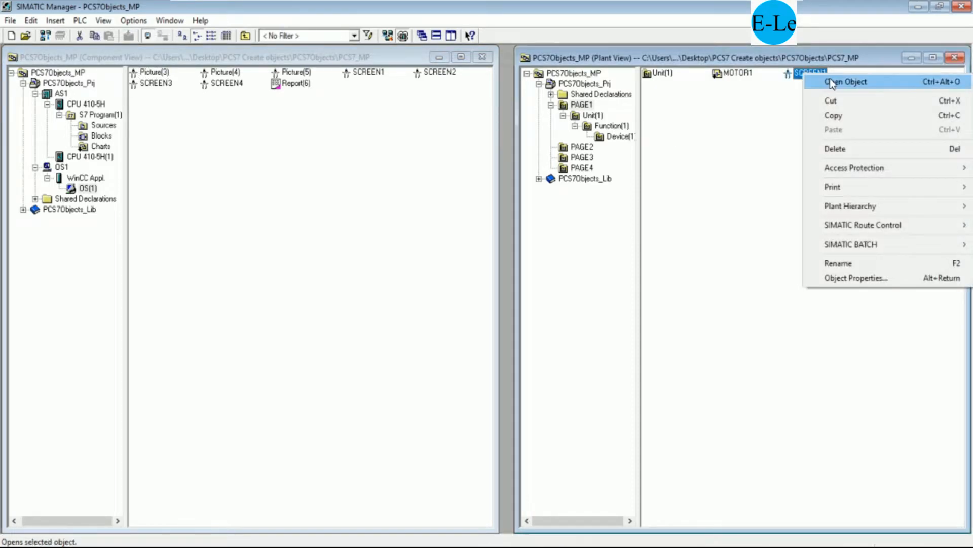
click(829, 80)
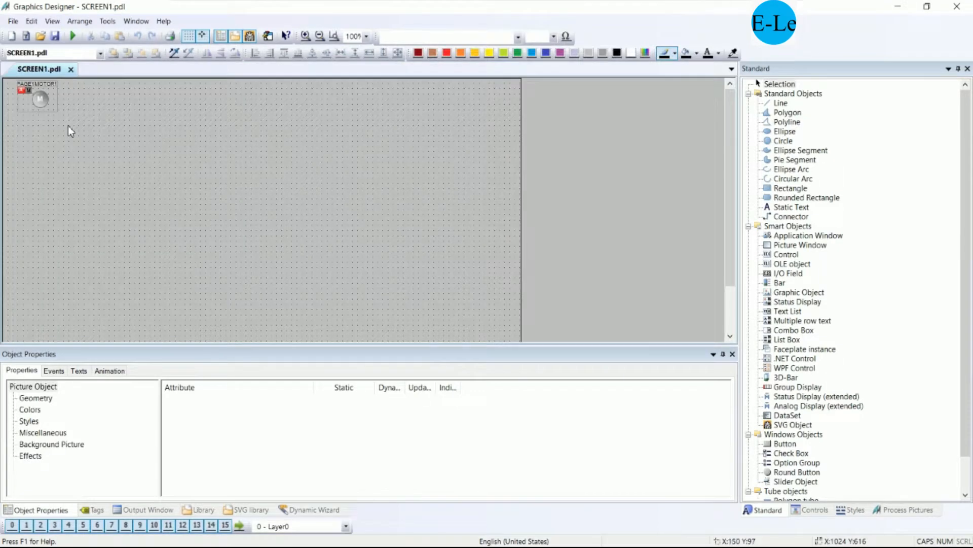
click(59, 114)
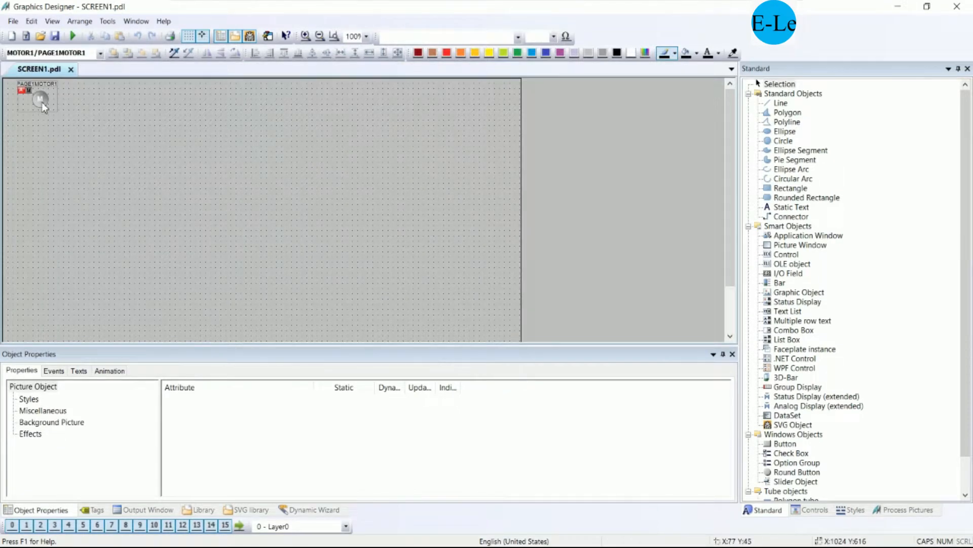
drag(75, 125, 115, 172)
click(116, 172)
click(55, 36)
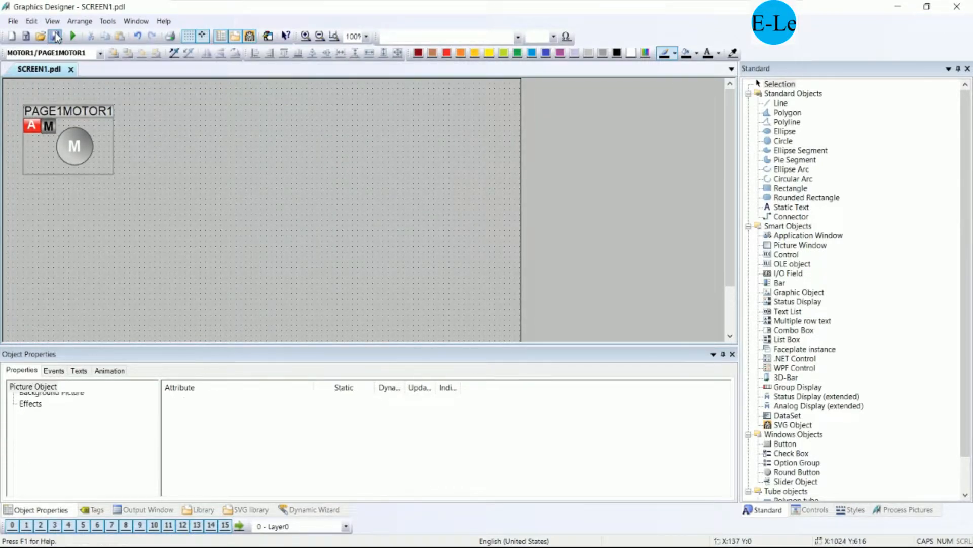
- In WinCC Runtime, reload PAGE1 by way of PAGE2, view the enlarged motor icon's faceplate beside it, and close the faceplate
click(314, 546)
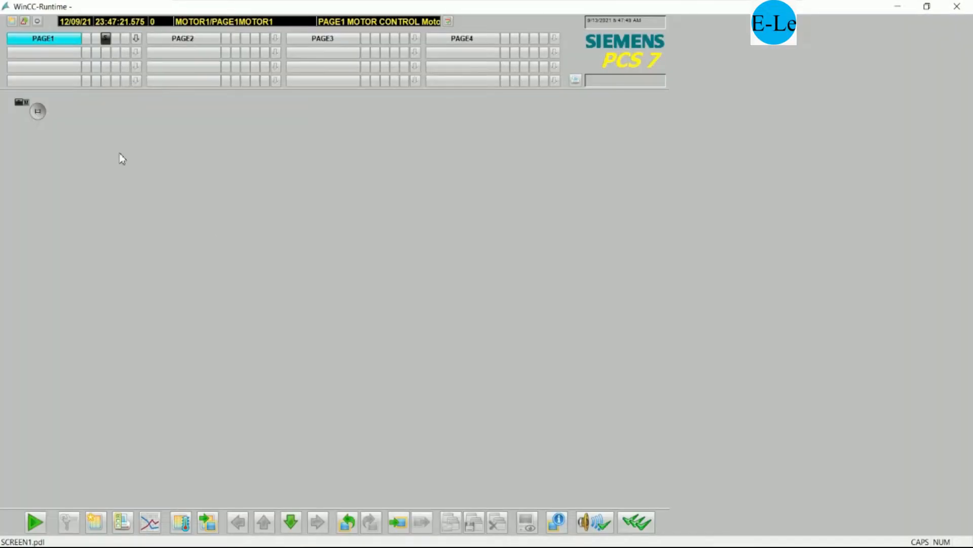
click(187, 40)
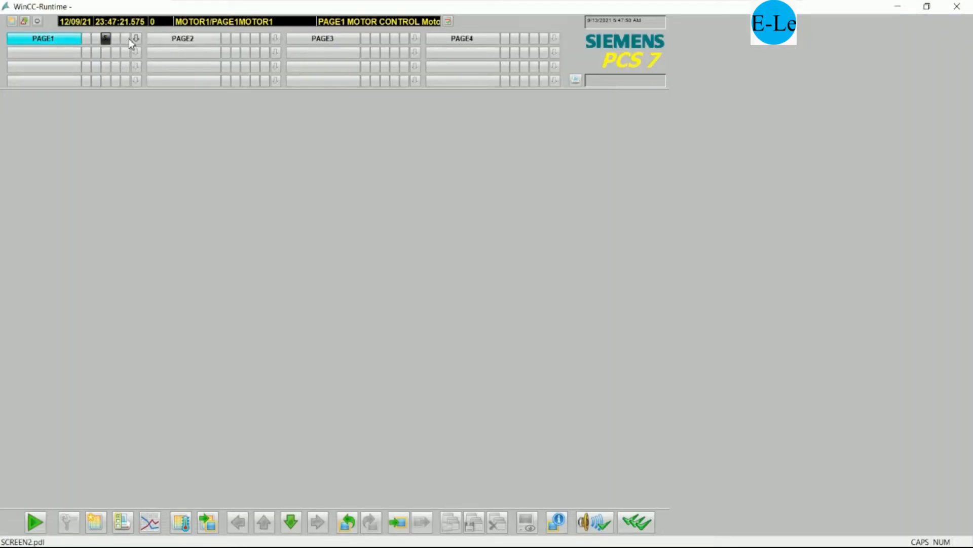
click(48, 39)
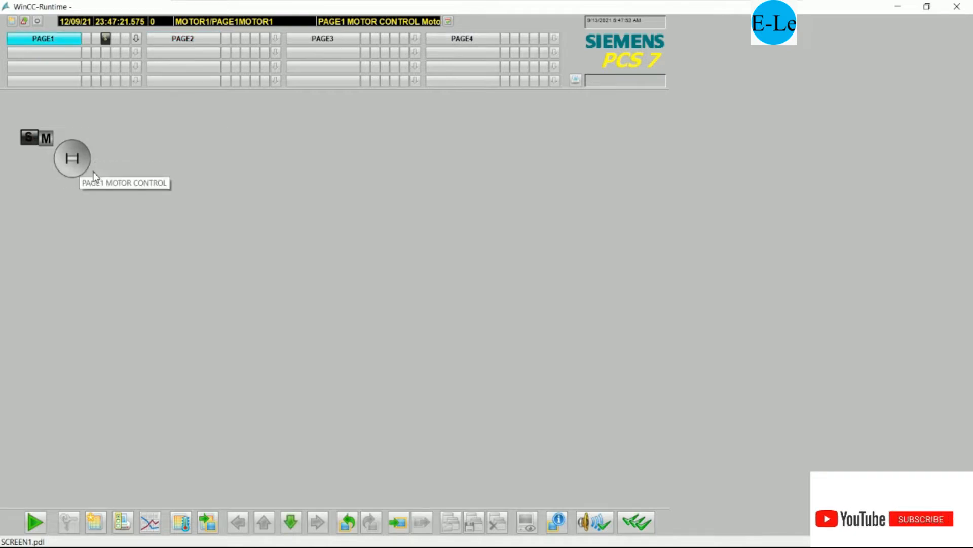
click(72, 160)
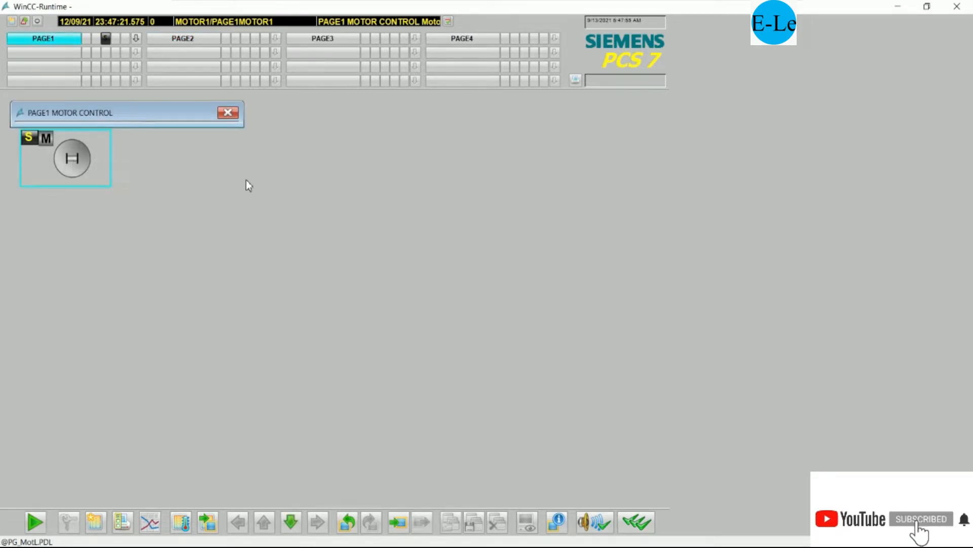
drag(335, 110, 270, 106)
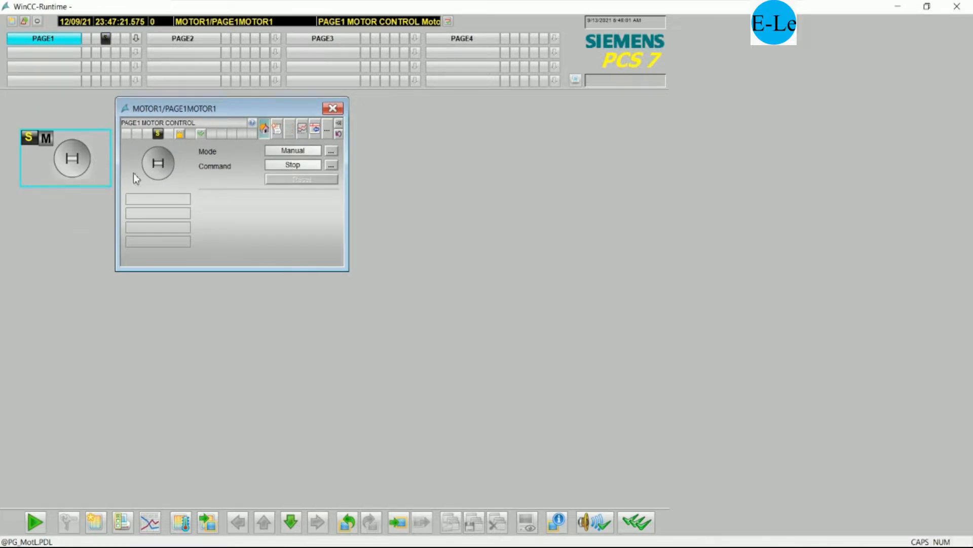
click(333, 108)
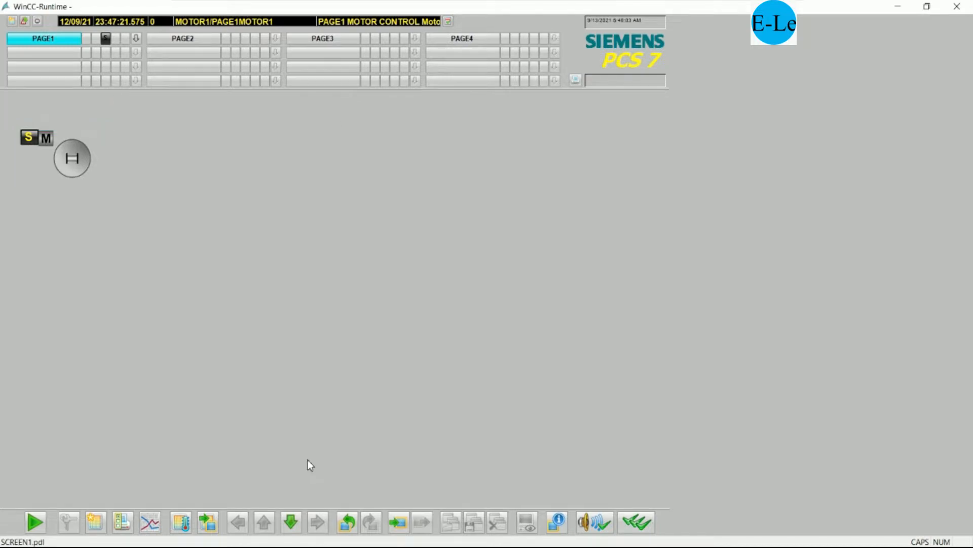
- Switch to Graphics Designer and place a pump symbol from Siemens HMI Symbol Library 1.4.1 beside the motor icon in SCREEN1
key(alt+Tab)
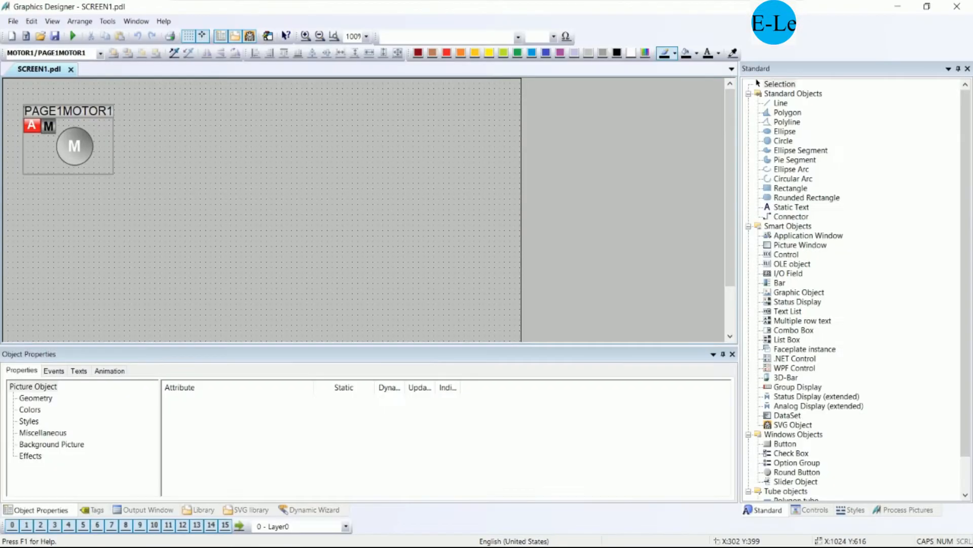
click(822, 513)
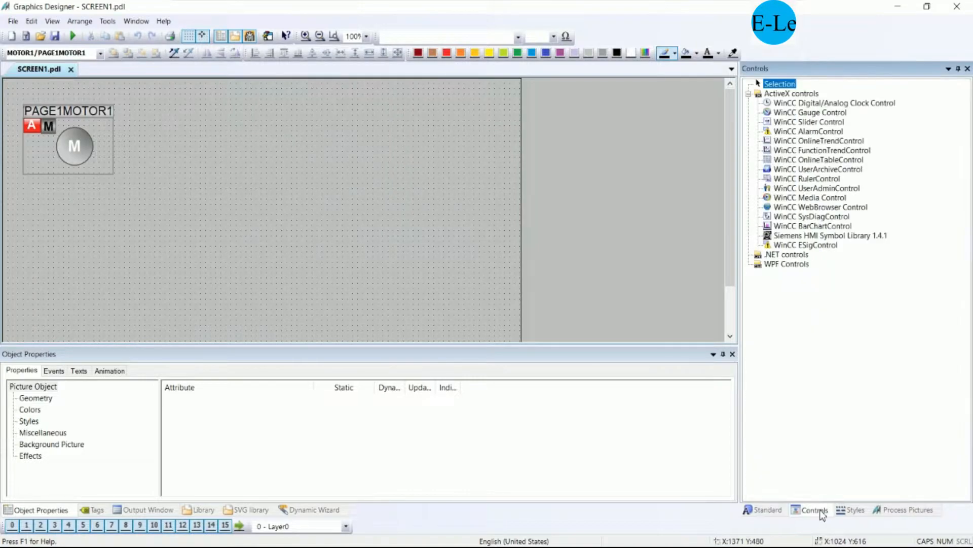
click(831, 236)
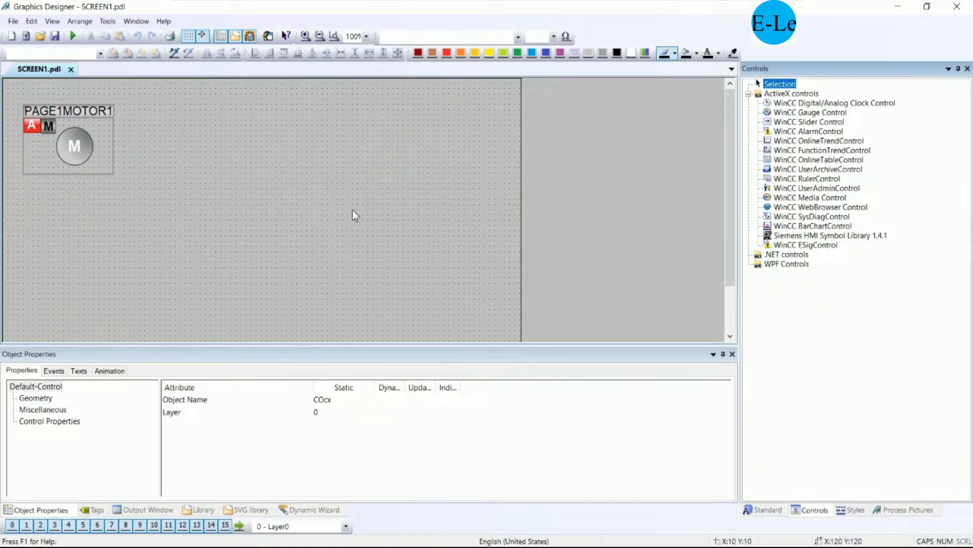
click(231, 142)
drag(272, 174, 226, 154)
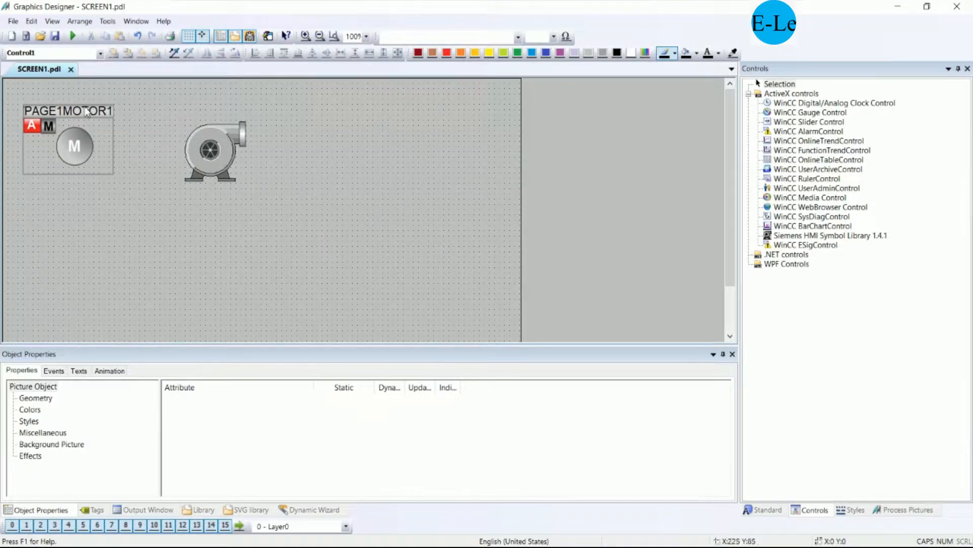
- Reload PAGE1 in WinCC Runtime to view the added pump symbol, and close the runtime window
click(153, 221)
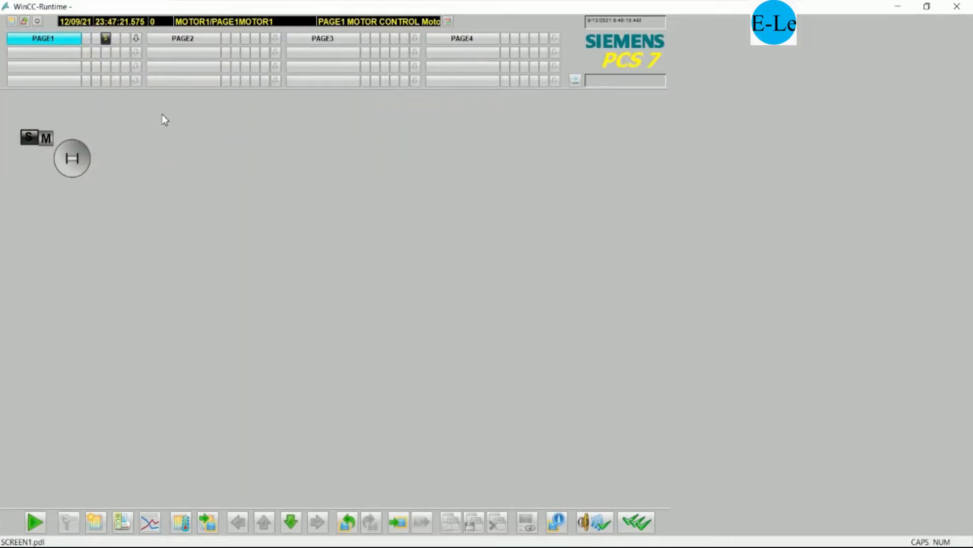
click(199, 42)
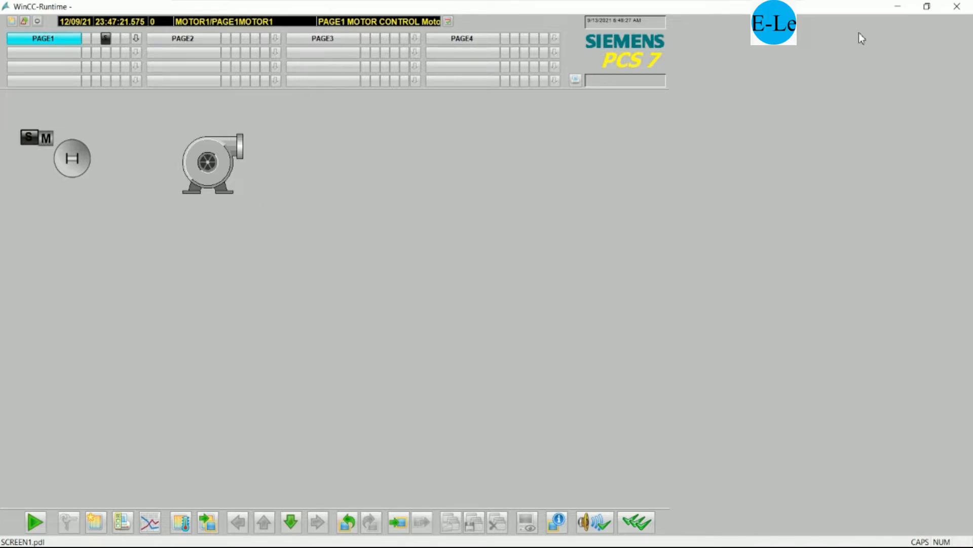
click(957, 6)
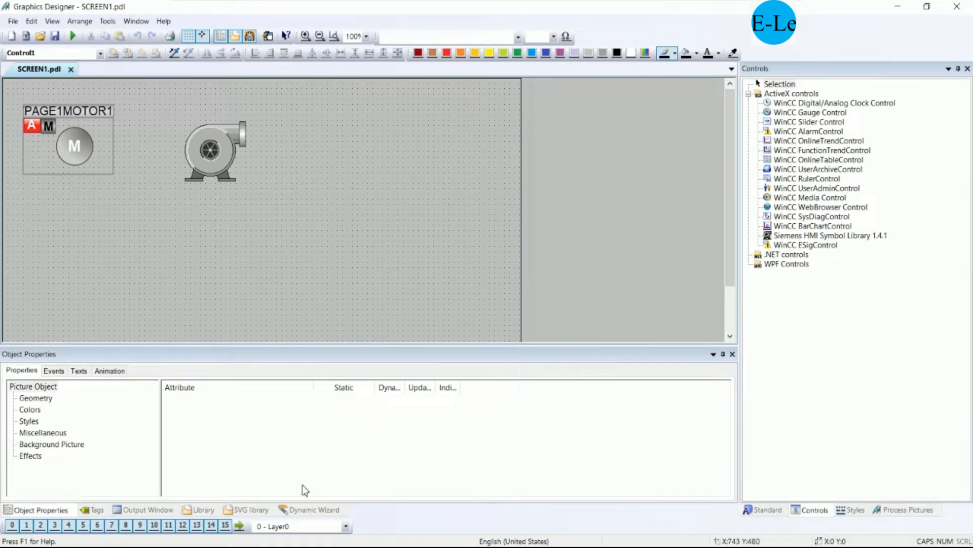
- Switch to SIMATIC Manager and insert a new CFC chart named MOTOR2 in the PAGE1 hierarchy folder
key(alt+Tab)
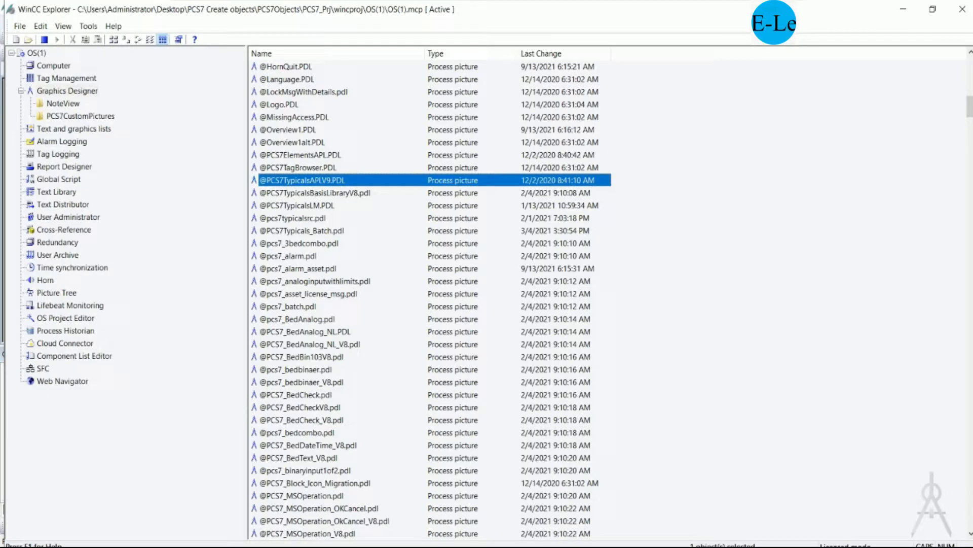
key(alt+Tab)
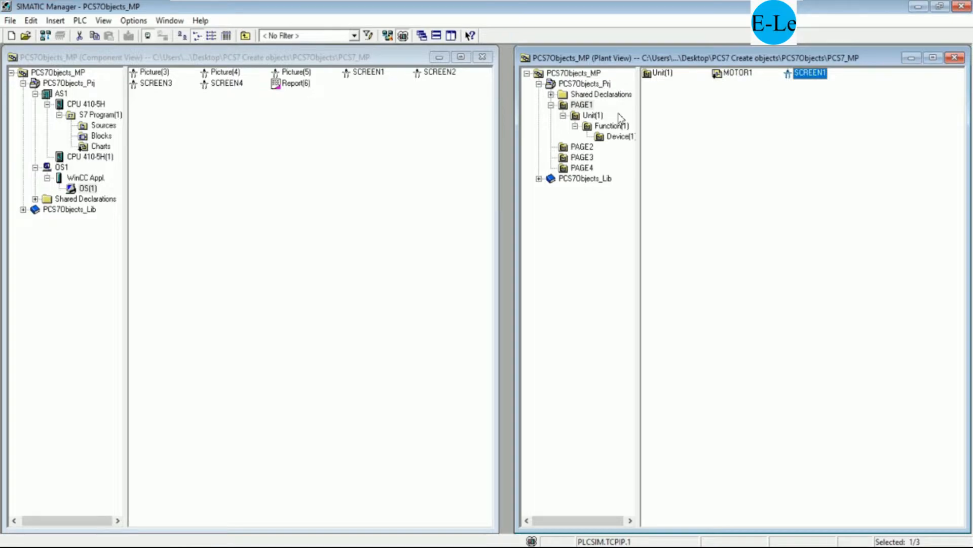
click(587, 106)
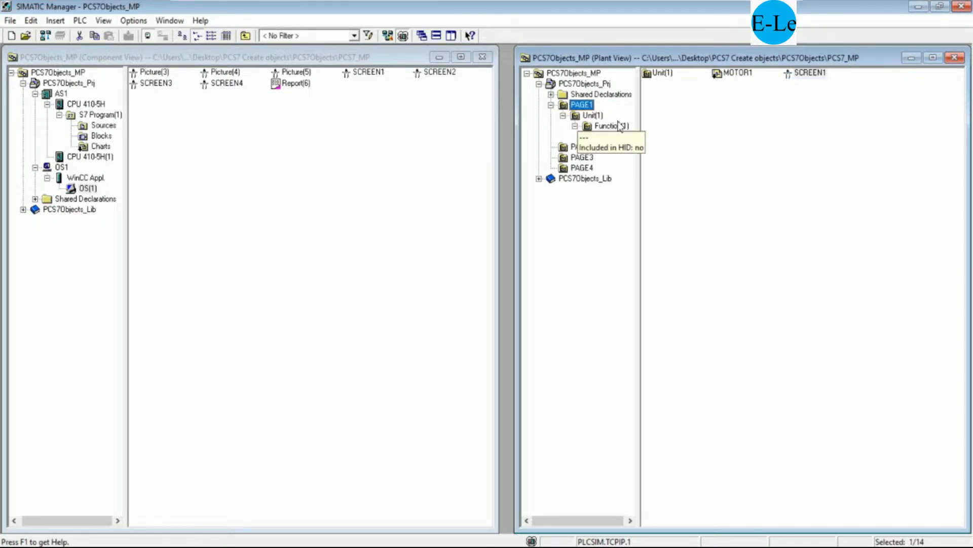
right_click(584, 108)
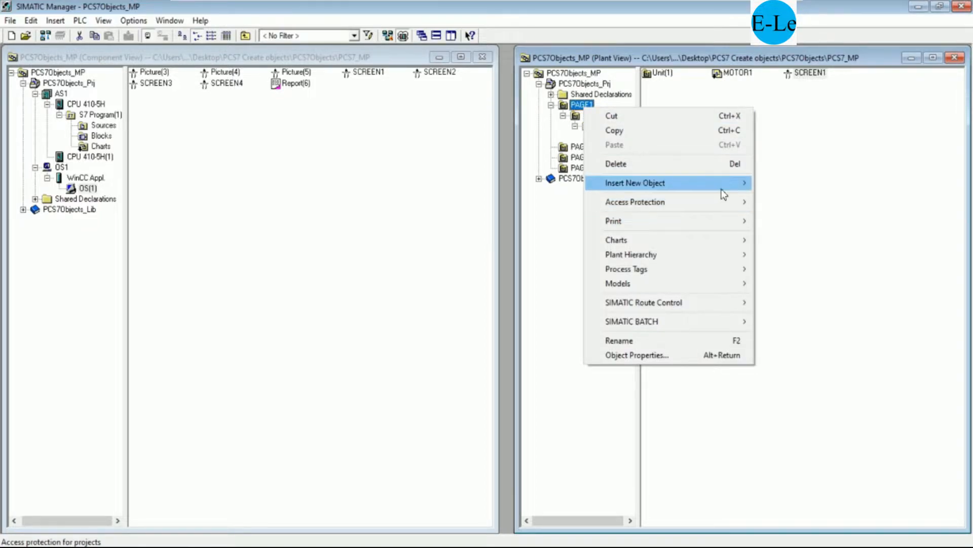
mouse_move(722, 184)
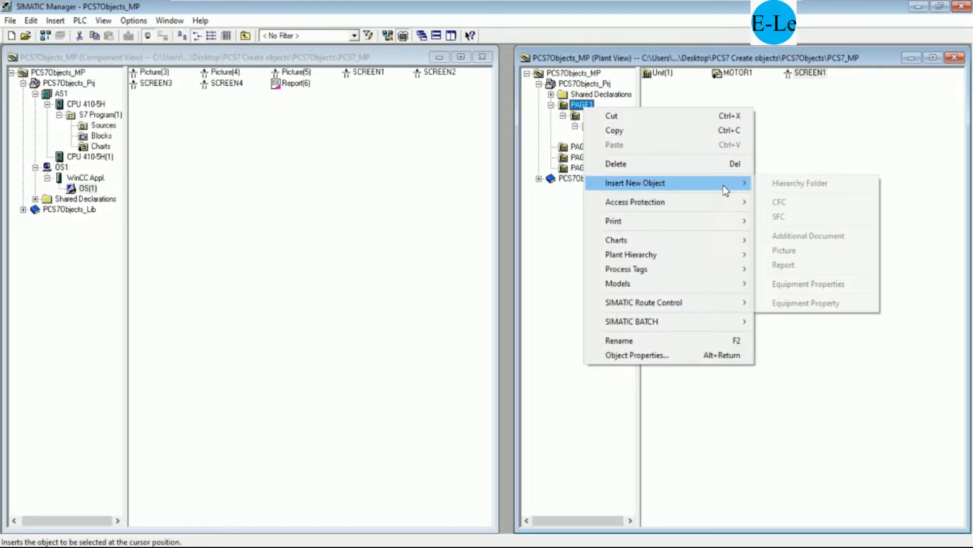
click(797, 205)
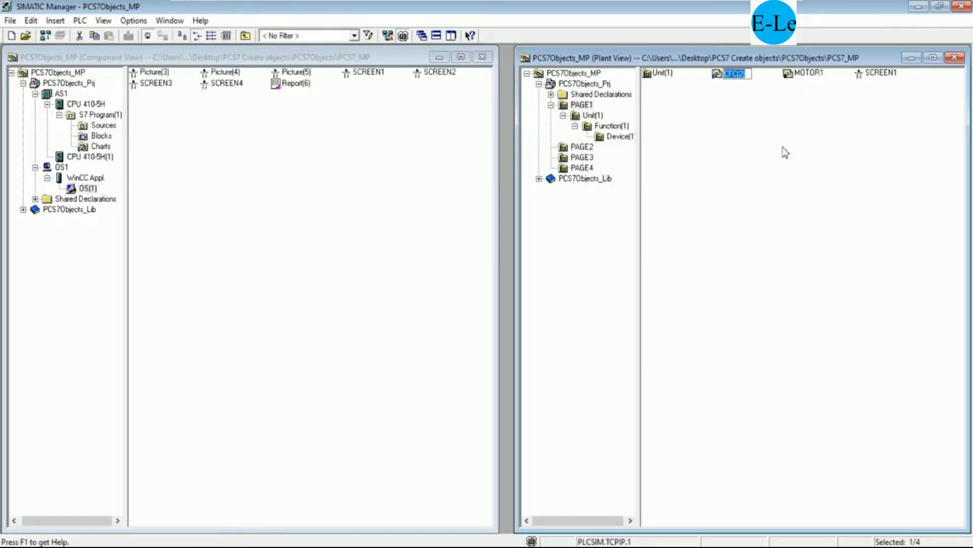
text(MOTOR2)
key(Return)
- Open the MOTOR2 chart and place a MotRevL reversible motor block from the Drives family of PCS 7 AP Library V91
double_click(743, 77)
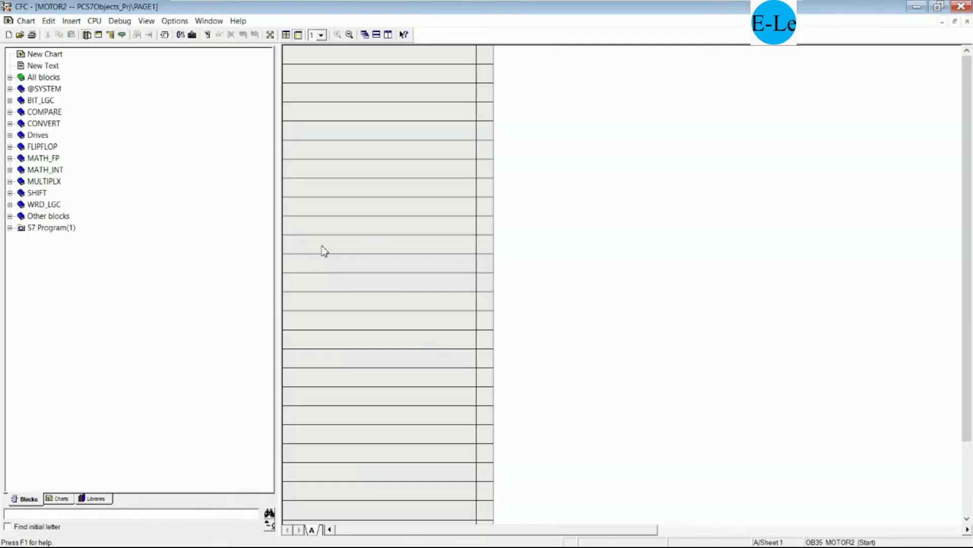
click(37, 135)
click(105, 499)
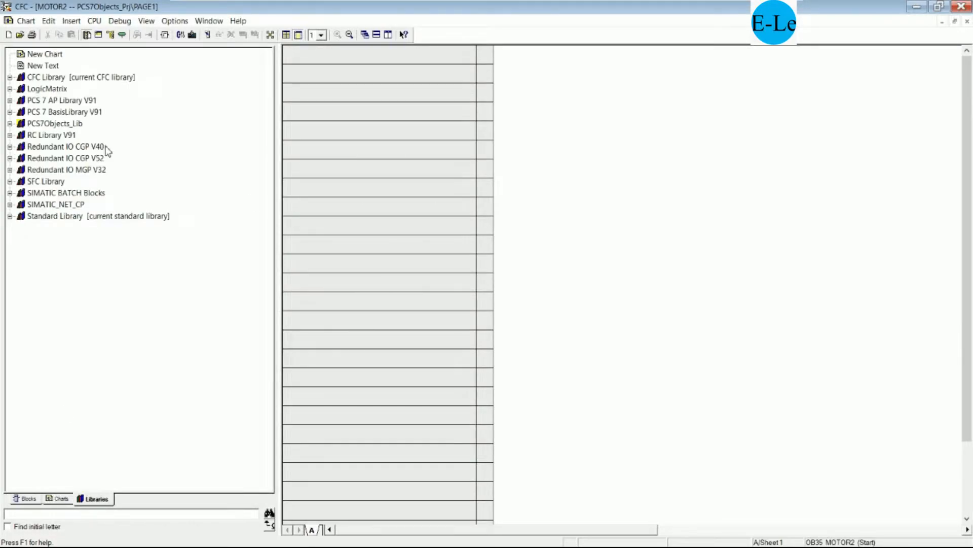
click(10, 100)
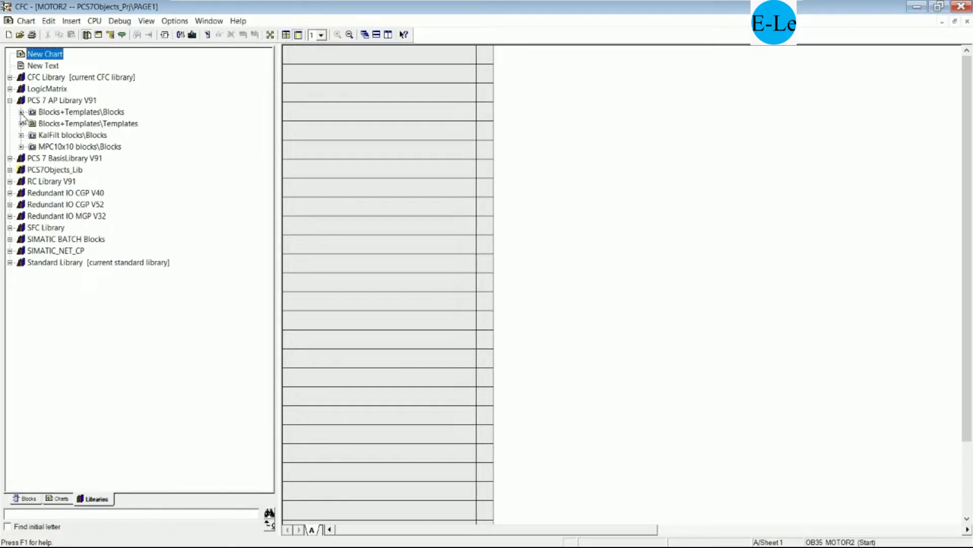
click(21, 112)
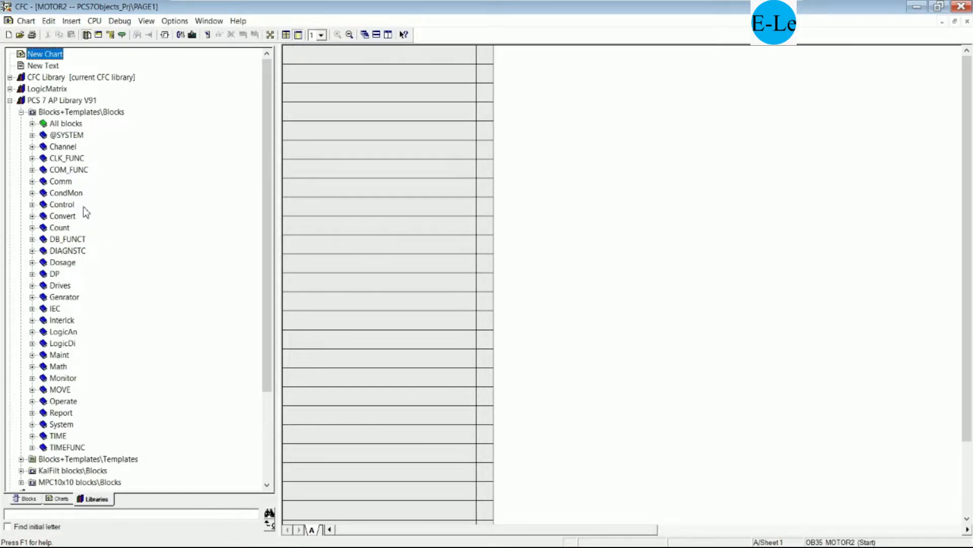
click(32, 285)
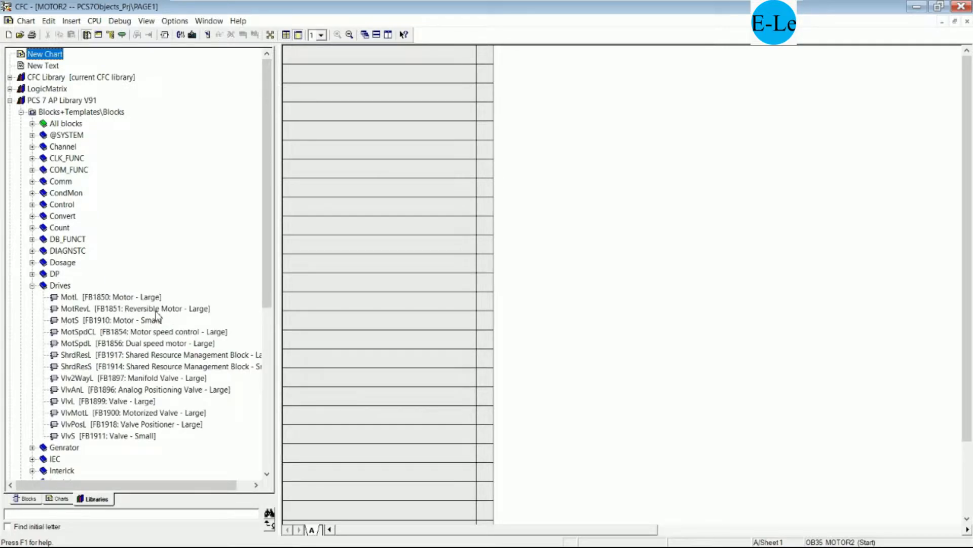
mouse_move(89, 309)
mouse_down()
mouse_move(313, 312)
mouse_move(762, 185)
mouse_move(809, 149)
mouse_up()
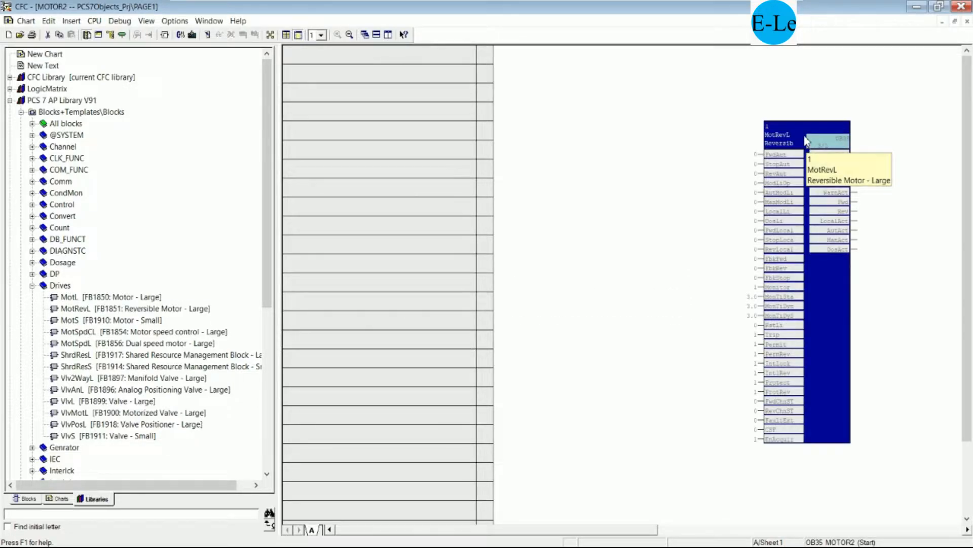
- Name the MotRevL block MOTOR2 and set its comment to MOTOR2 CONTROL REVERSIBLE in the block properties
right_click(798, 136)
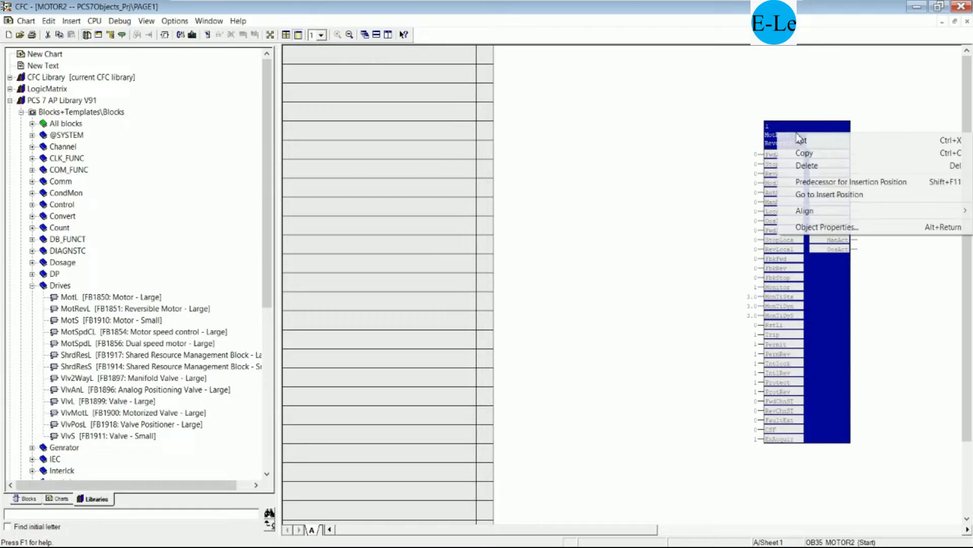
click(812, 228)
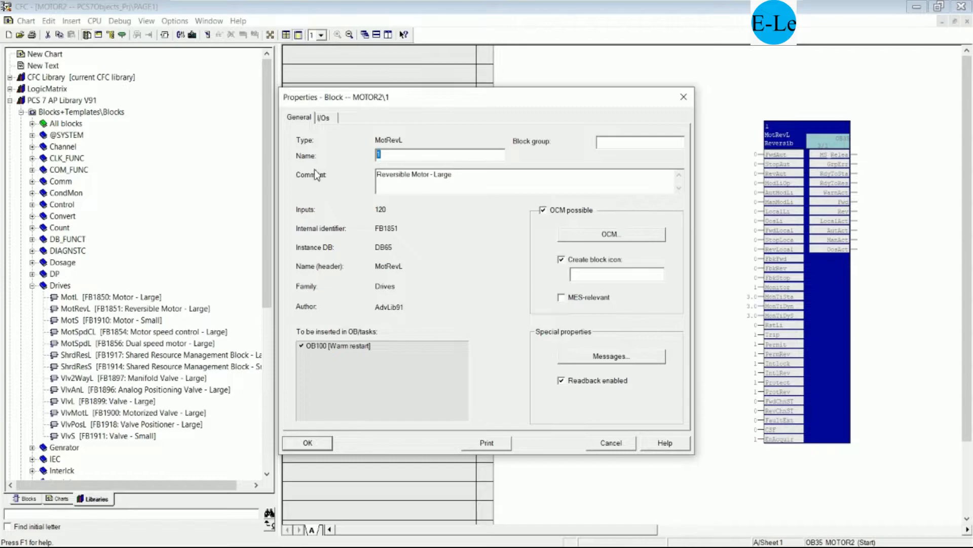
text(MOOTR)
text(2)
drag(475, 178, 345, 168)
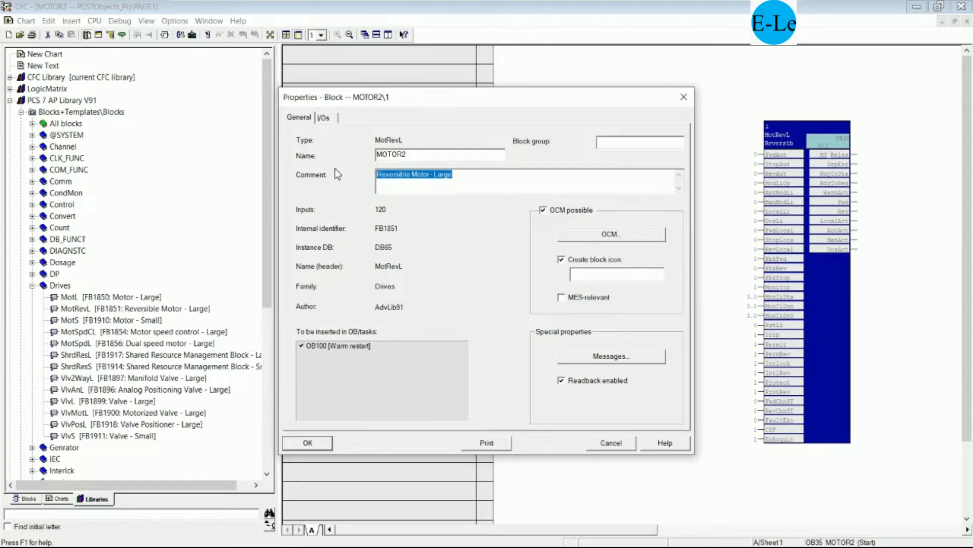
text(MOT)
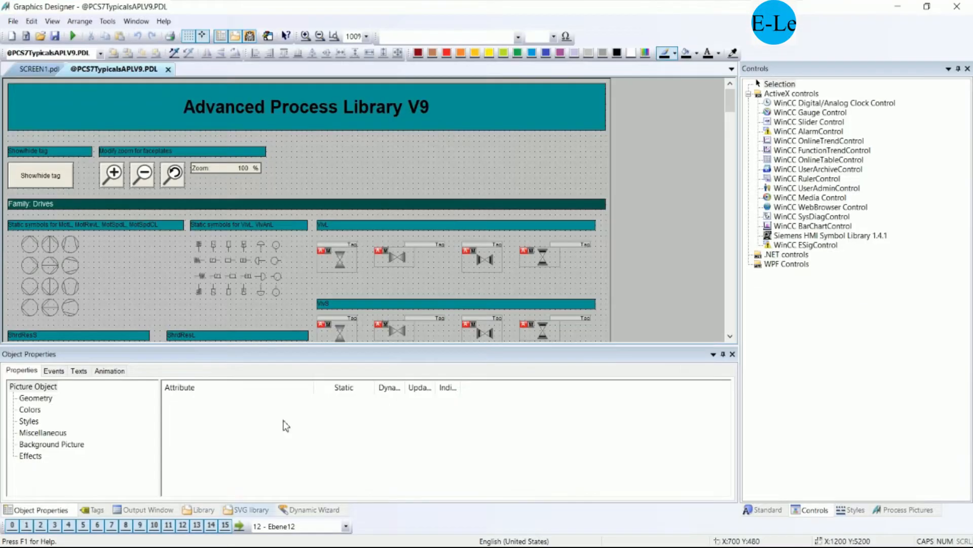
scroll(259, 246, down, 3)
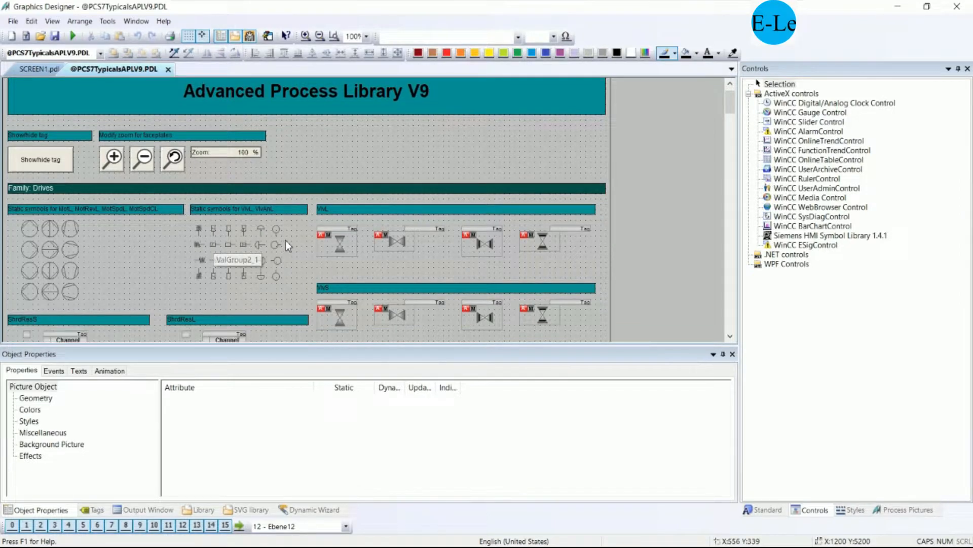
scroll(109, 231, down, 5)
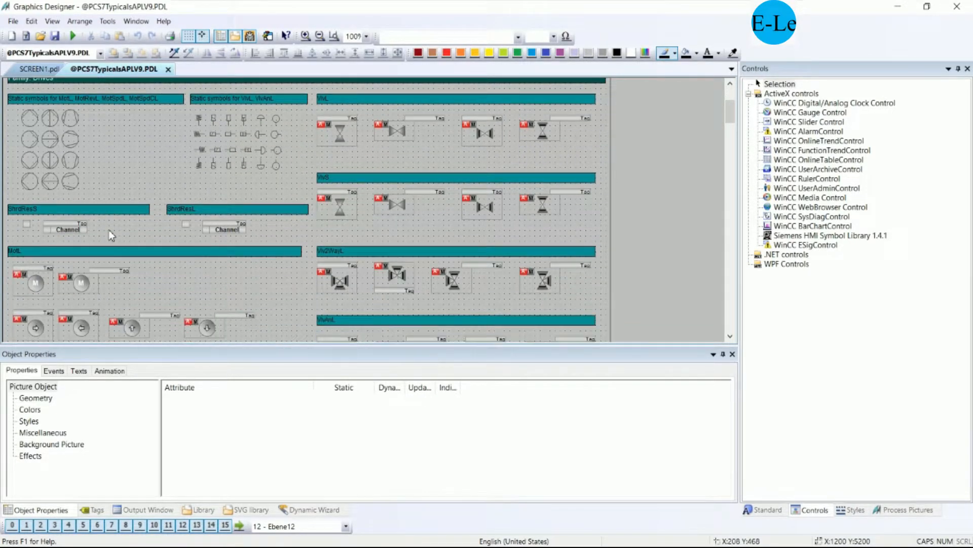
scroll(117, 231, down, 5)
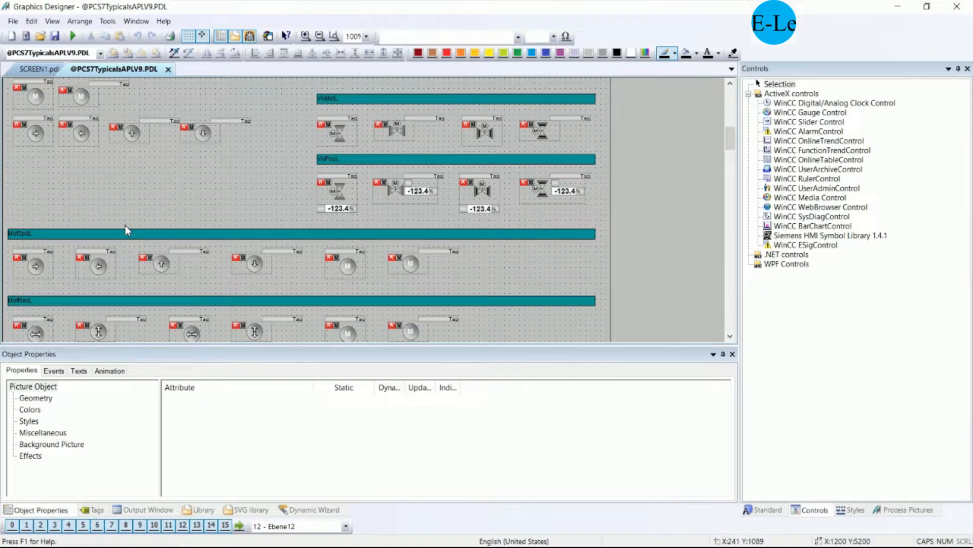
scroll(126, 225, down, 3)
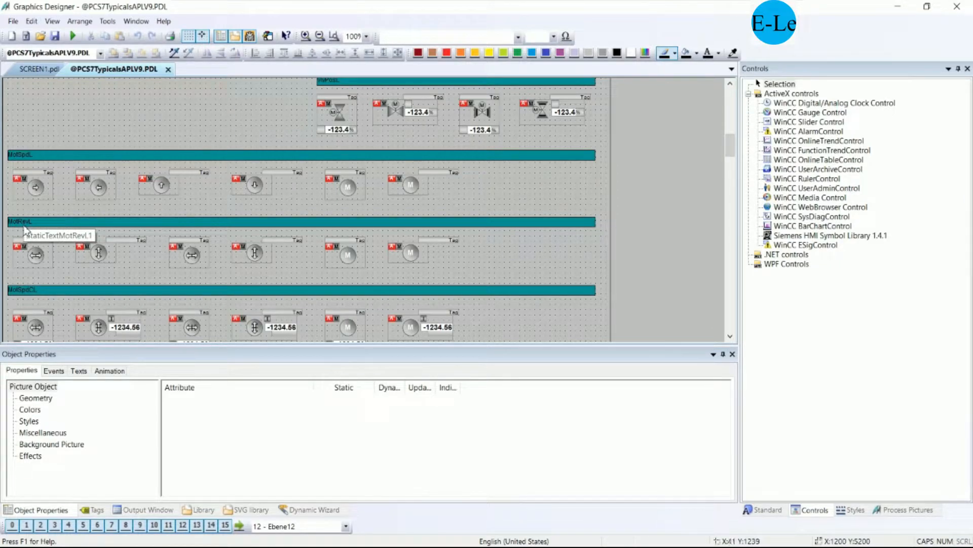
click(45, 254)
click(98, 253)
click(196, 254)
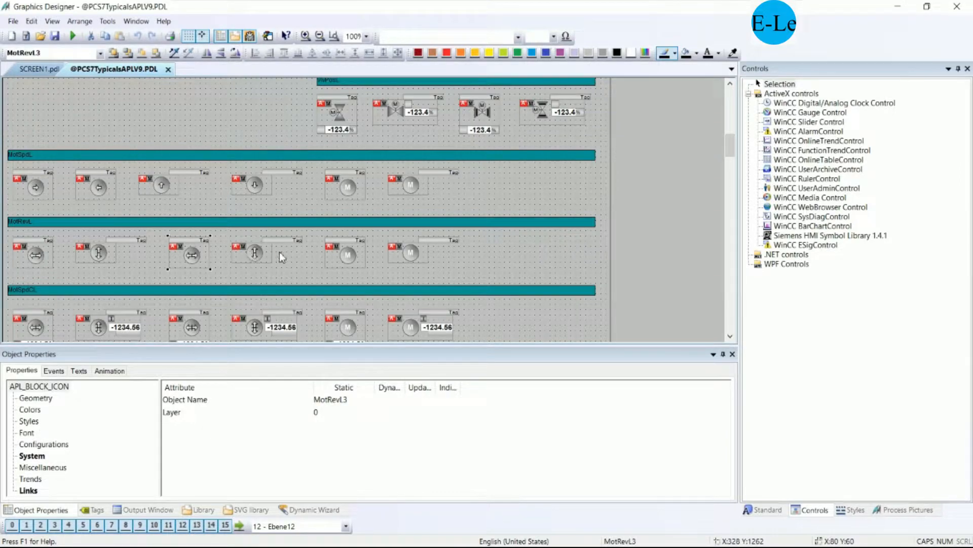
click(257, 250)
click(348, 255)
click(423, 259)
click(196, 254)
click(34, 456)
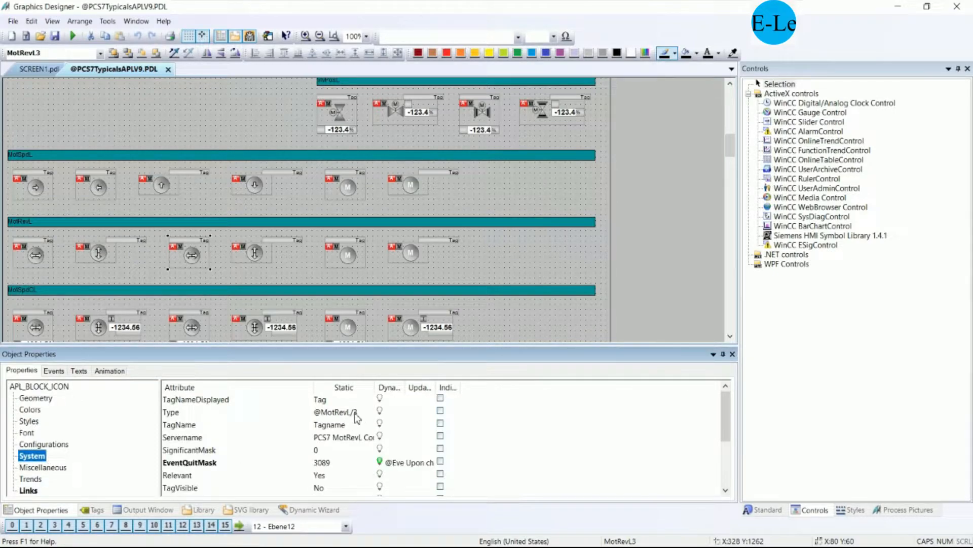
- Return to CFC, assign block icon 3 to the MOTOR2 block, and compile the chart changes with module drivers generated
click(303, 546)
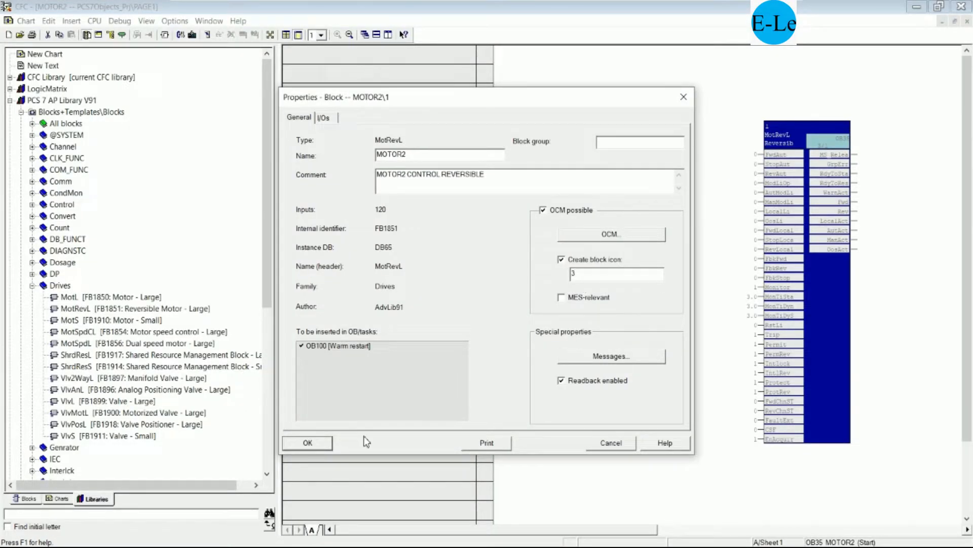
click(308, 442)
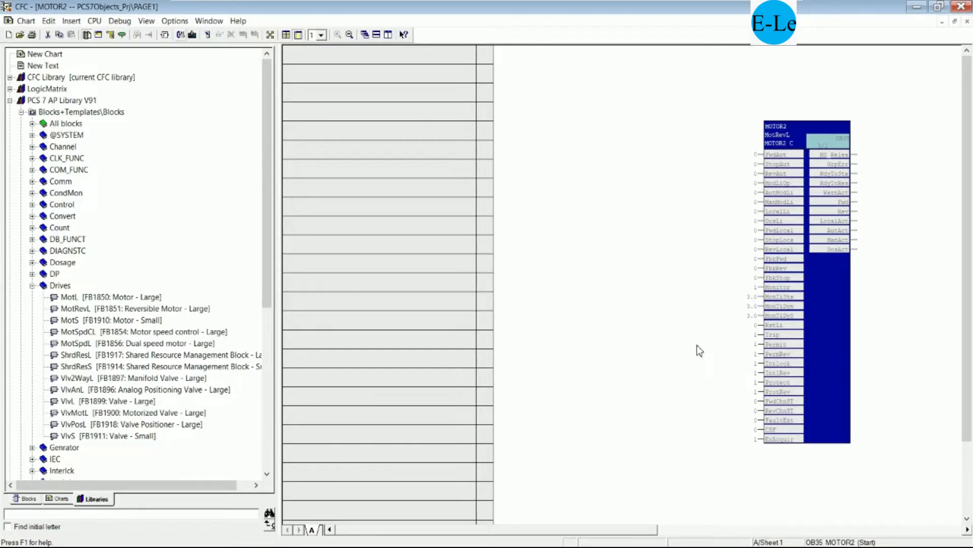
key(ctrl+b)
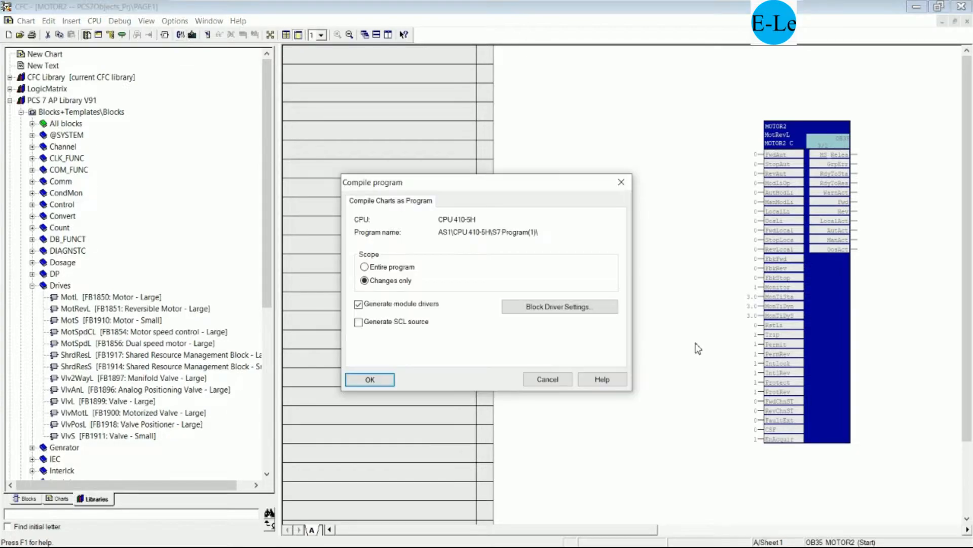
click(375, 389)
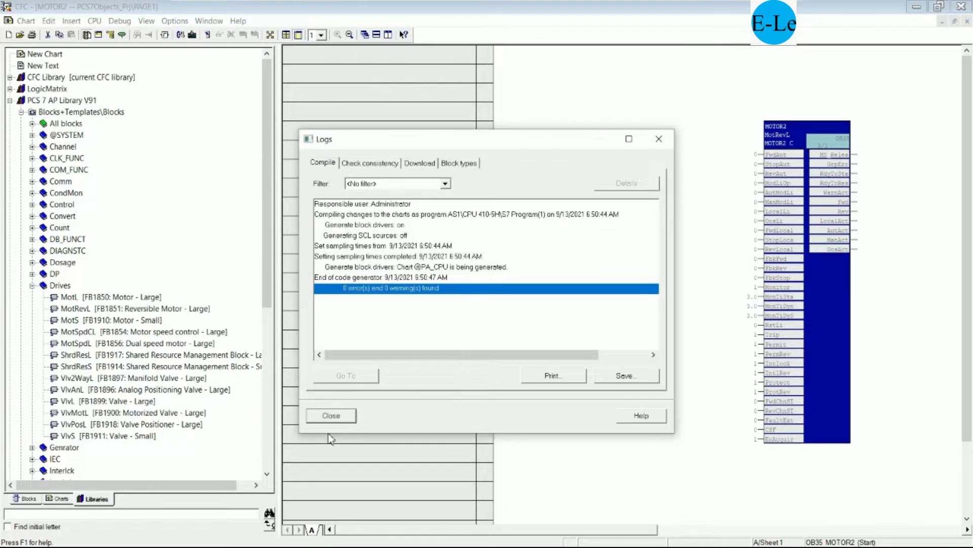
click(330, 417)
click(959, 7)
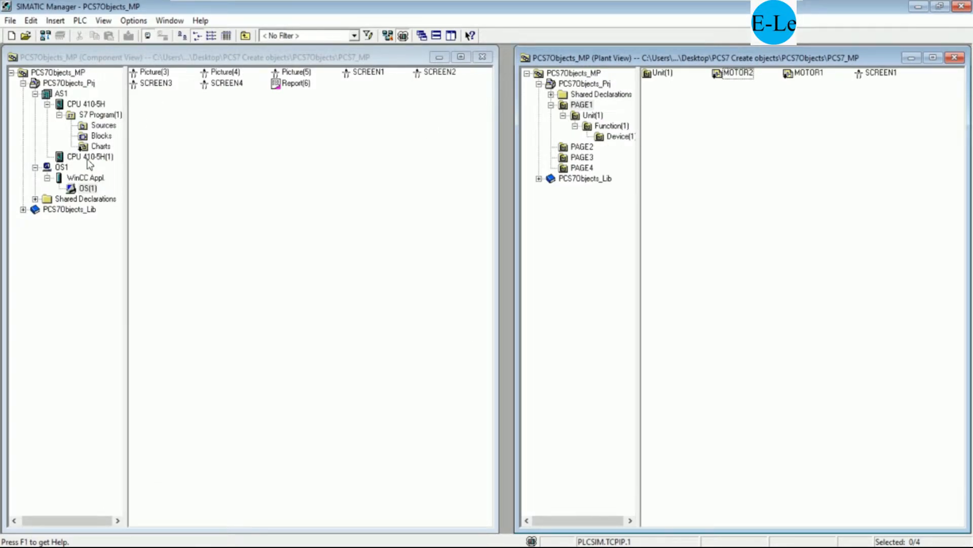
- Compile the Charts folder of S7 Program(1) for changes only from SIMATIC Manager
click(95, 147)
click(154, 293)
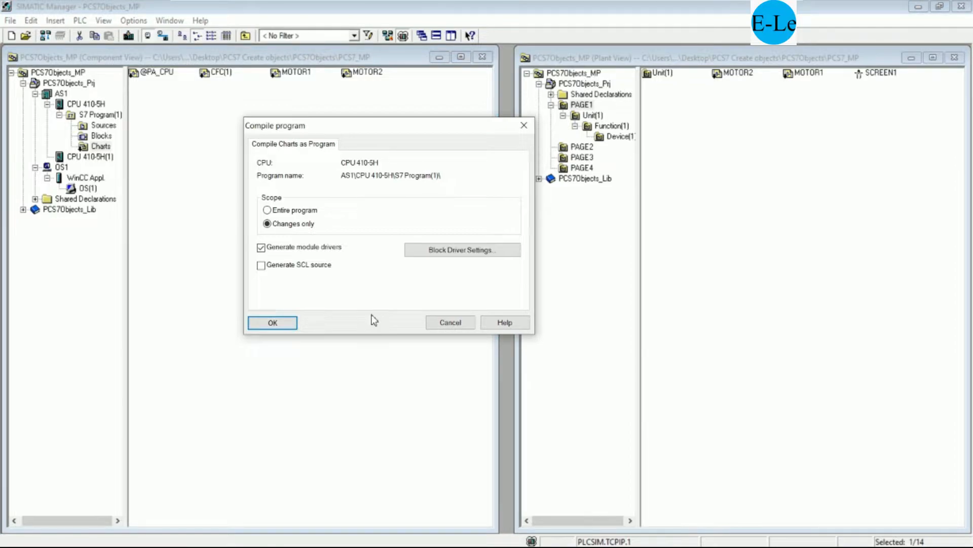
click(273, 322)
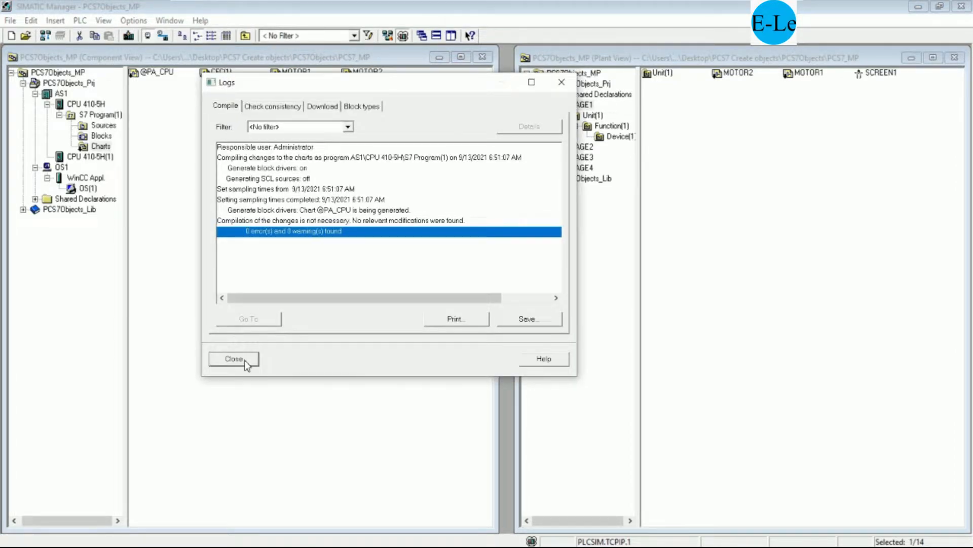
click(246, 361)
- Compile OS(1) for changes, including tags and messages and the picture tree, with PAGE1 to PAGE4 assigned to it
right_click(93, 192)
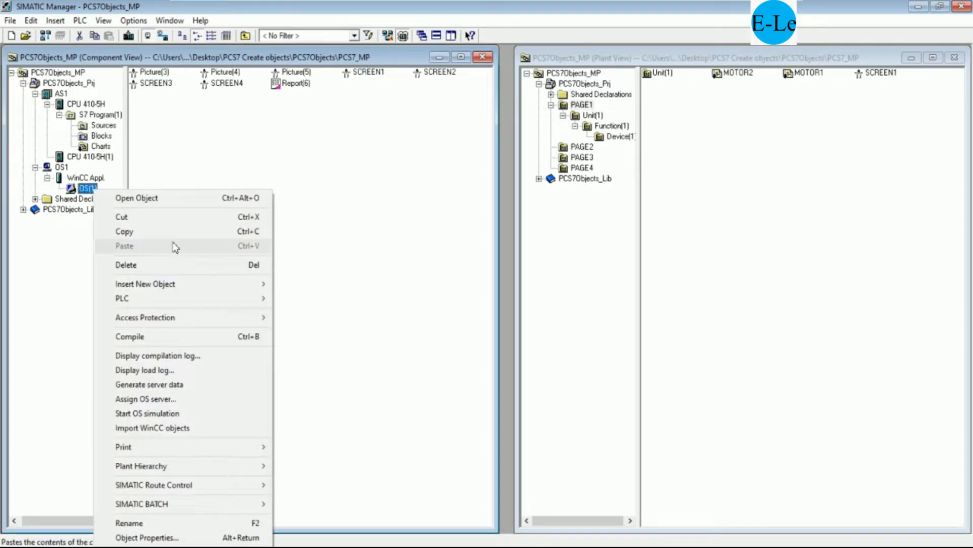
click(163, 334)
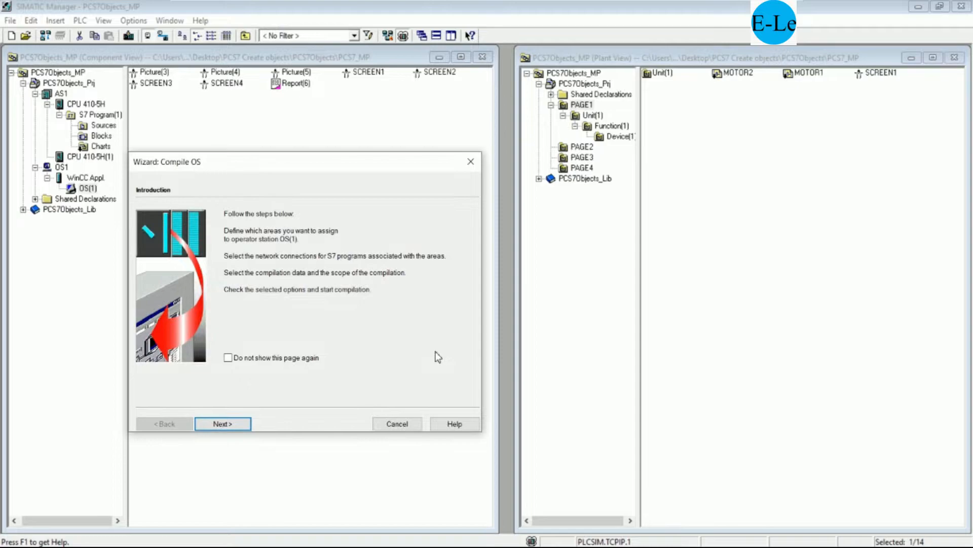
click(223, 425)
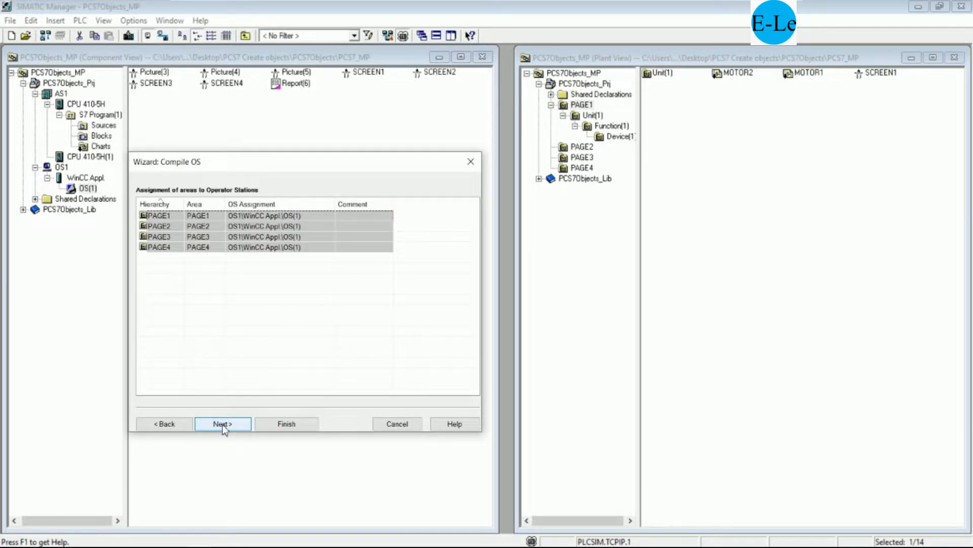
click(223, 424)
click(223, 423)
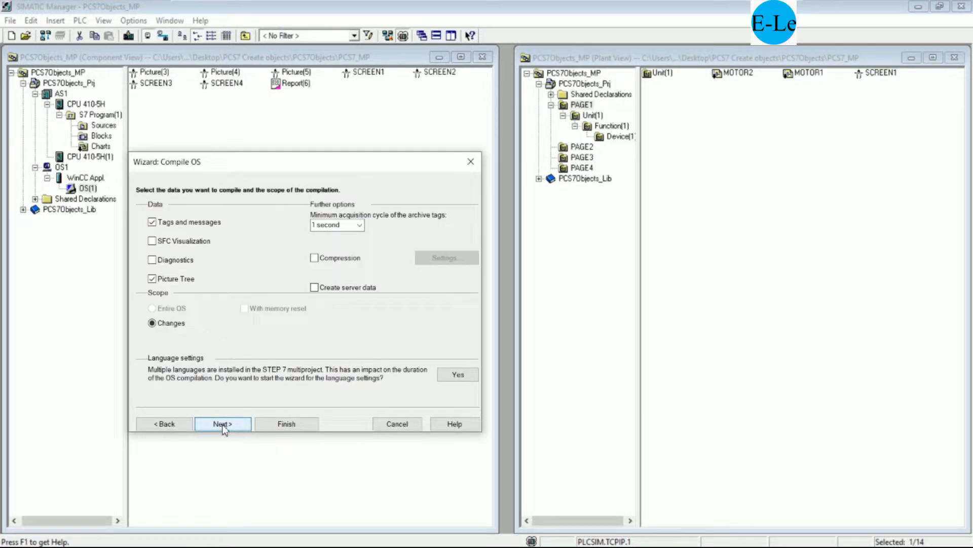
click(223, 424)
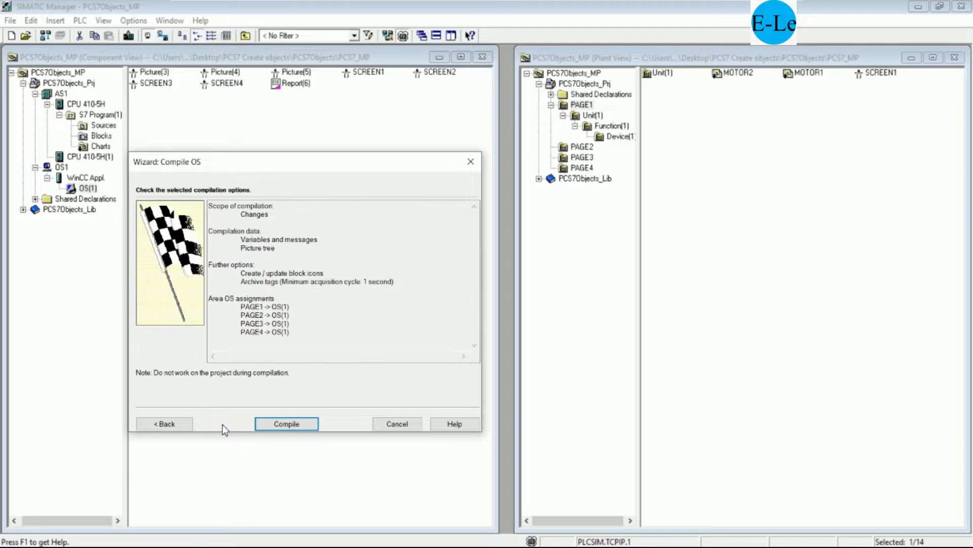
click(284, 424)
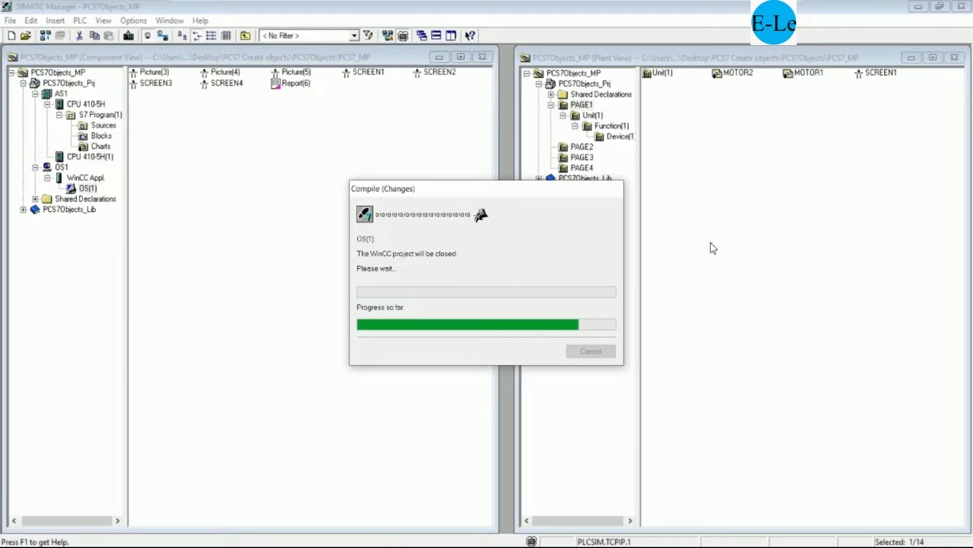
click(397, 301)
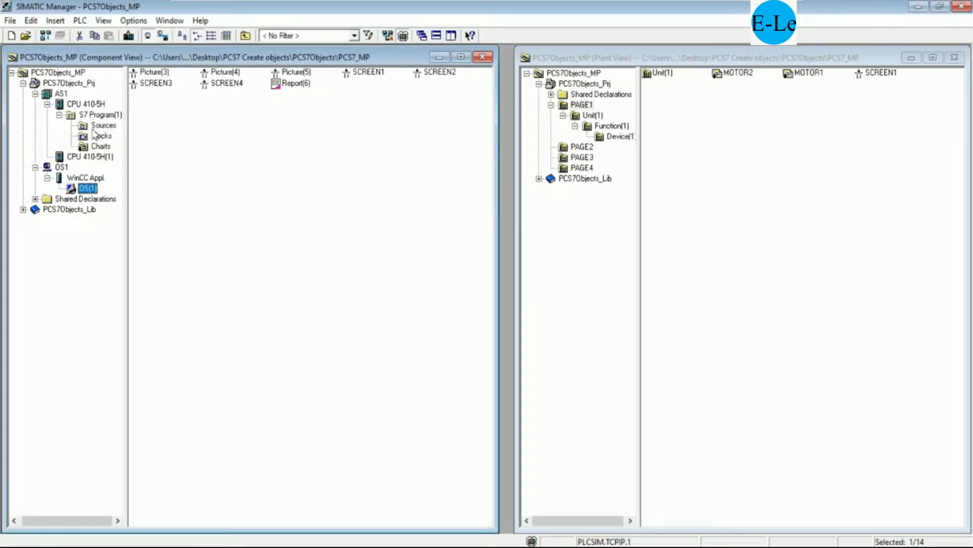
- Download the AS1 station to CPU 410-5H in rack 0, stopping the module and overwriting all existing blocks
click(62, 94)
click(131, 39)
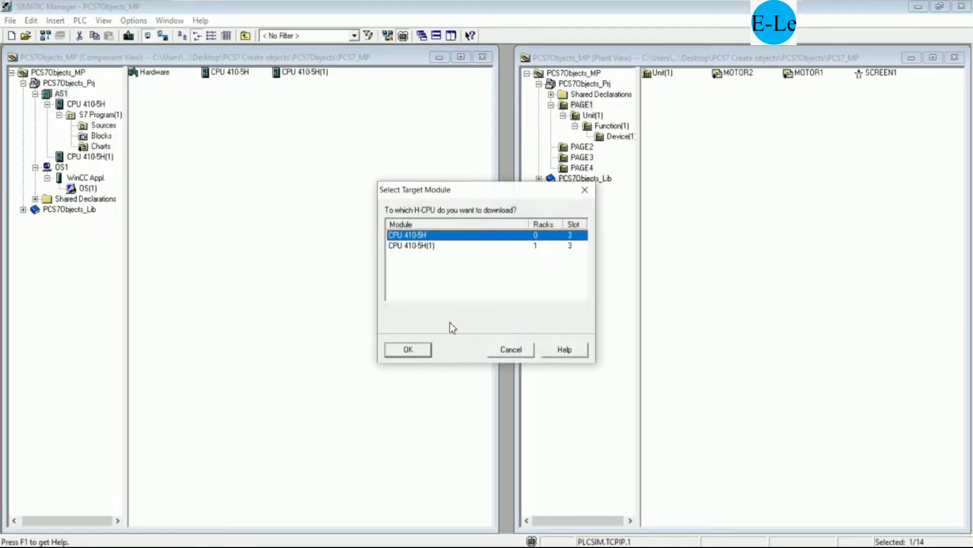
click(402, 347)
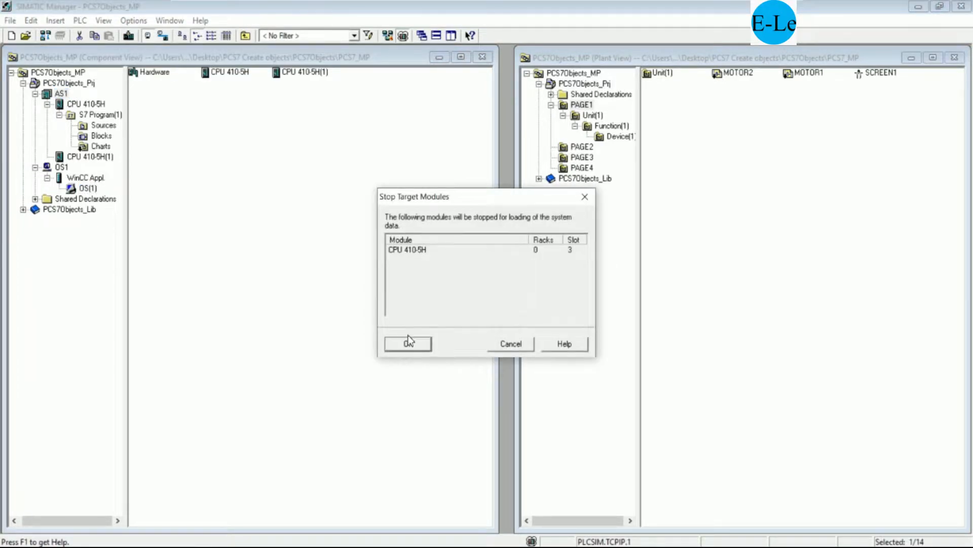
click(402, 341)
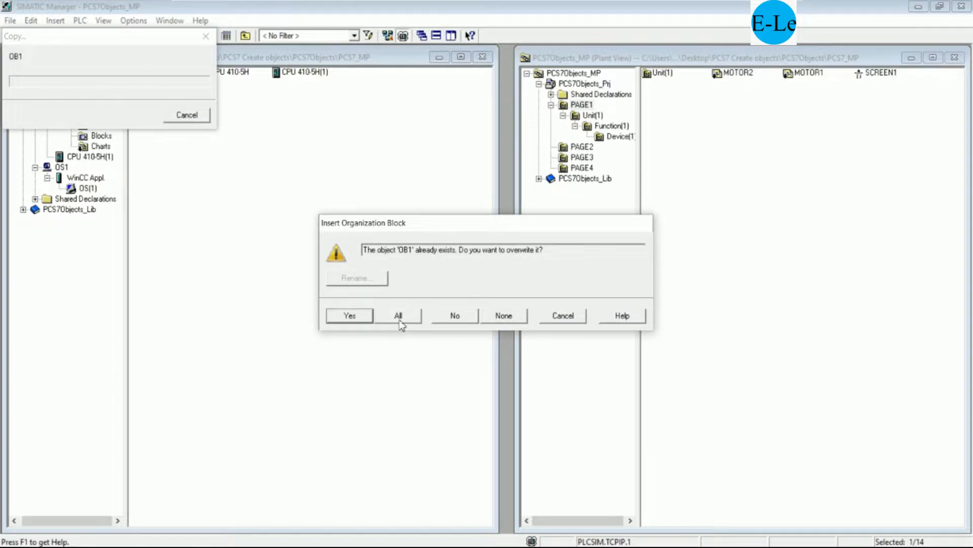
click(400, 312)
click(400, 315)
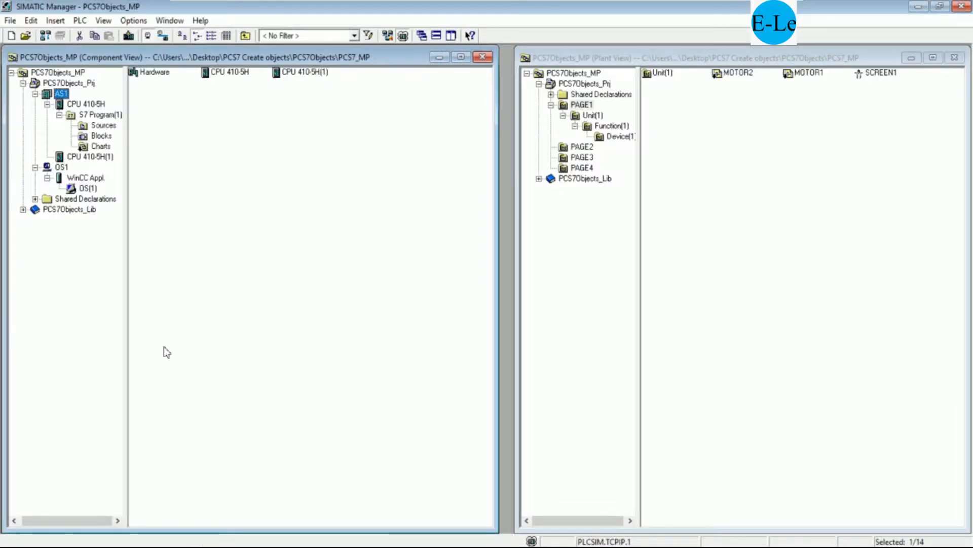
- Open OS(1) in WinCC Explorer and deactivate its running project
right_click(91, 191)
click(141, 203)
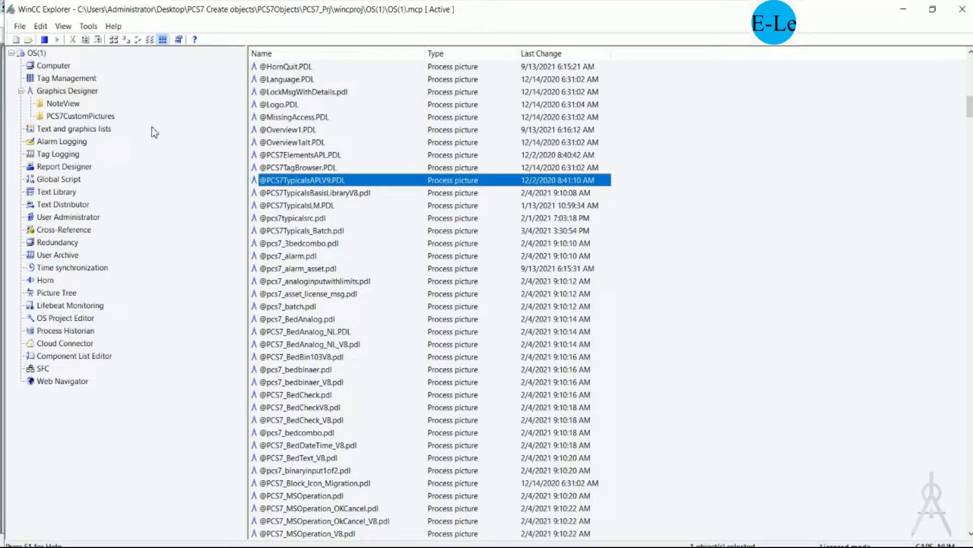
click(44, 39)
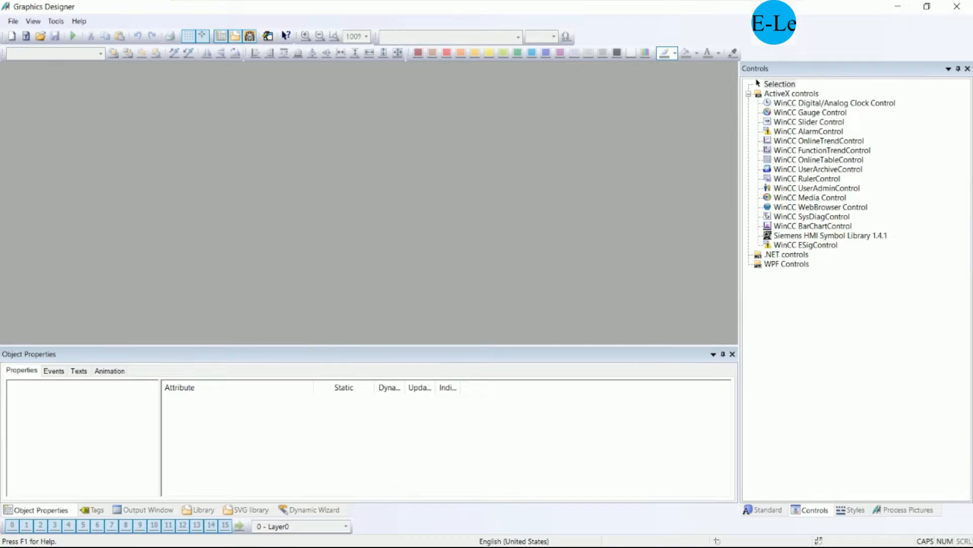
click(896, 8)
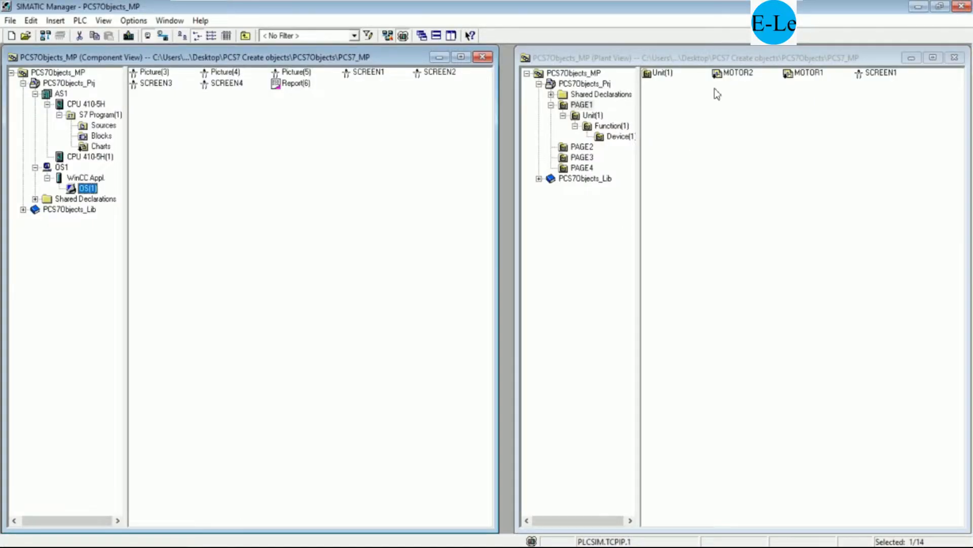
- Open SCREEN1 from the PAGE1 folder, move the MOTOR2 icon beside the MOTOR1 icon at X 160, Y 50, and save the picture
click(880, 76)
right_click(880, 77)
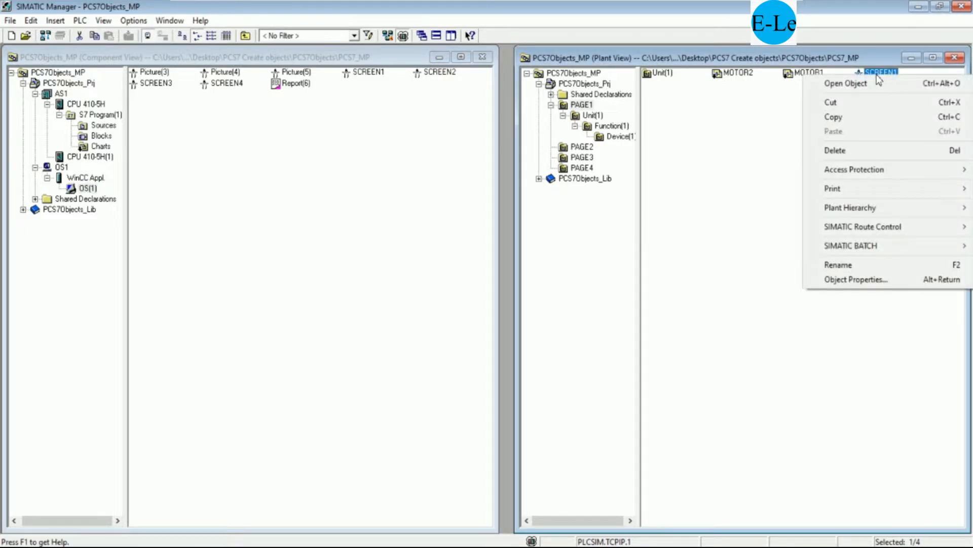
click(846, 83)
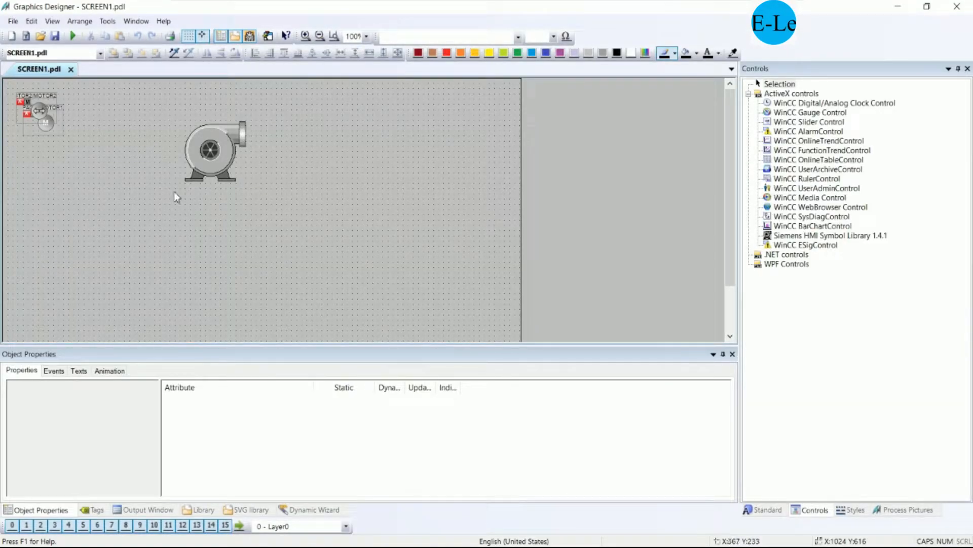
click(35, 108)
drag(36, 108, 98, 117)
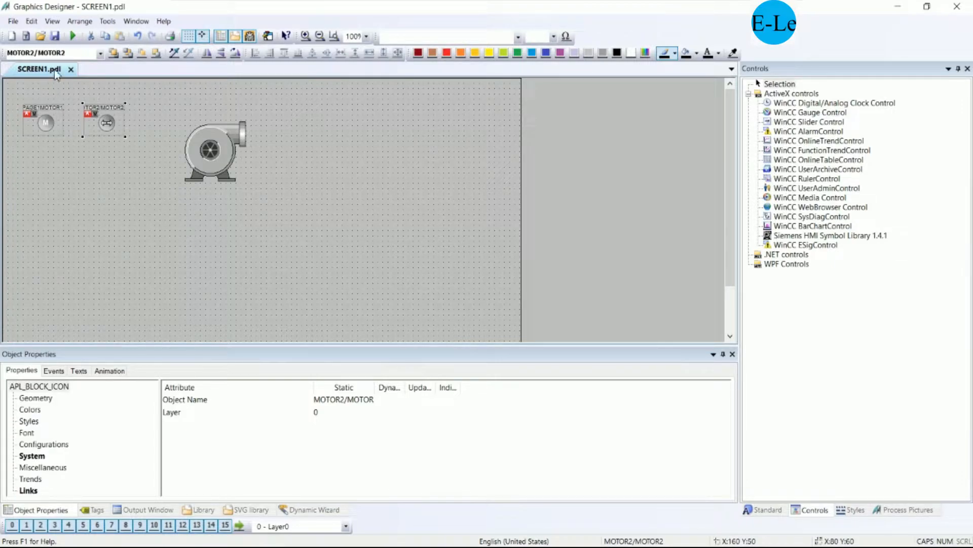
click(57, 37)
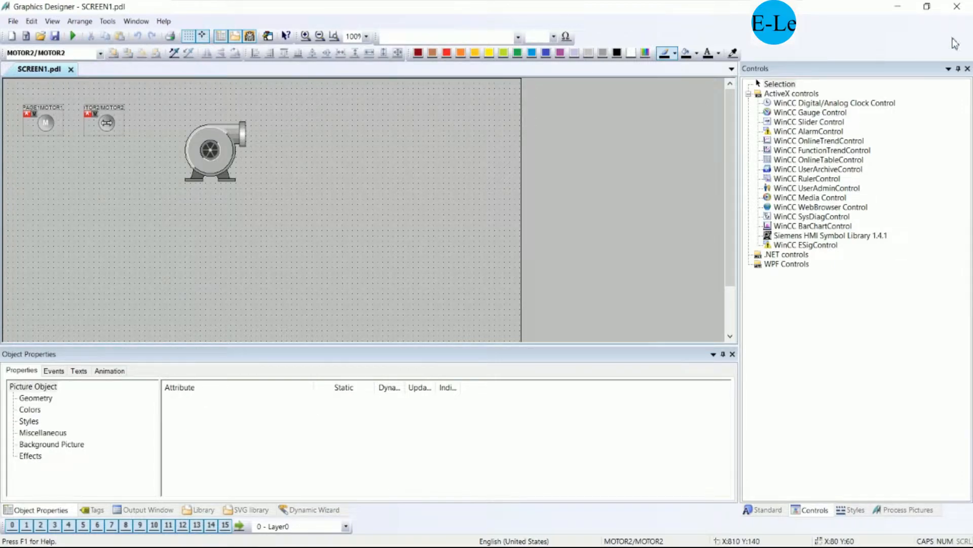
- Close the SCREEN1 picture, activate the OS(1) runtime and display PAGE1
click(957, 6)
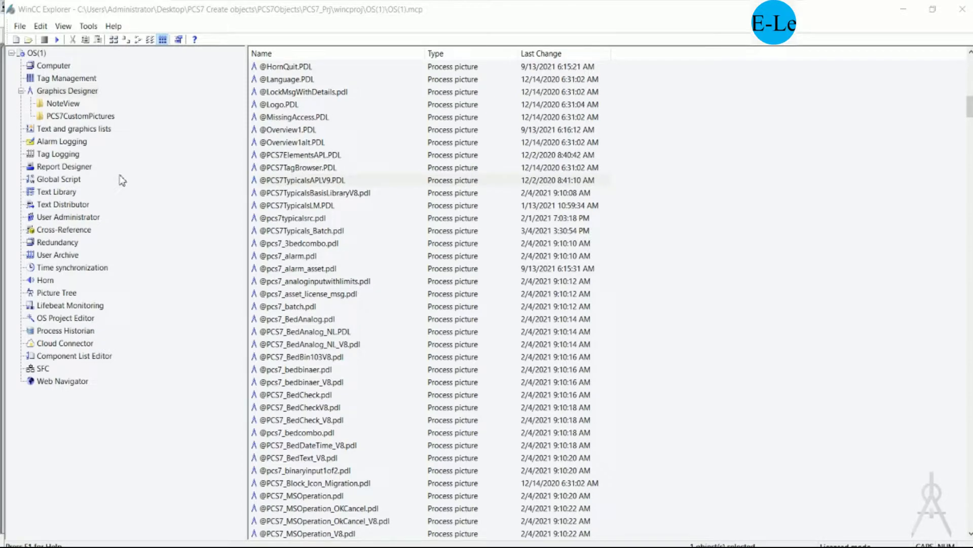
click(56, 40)
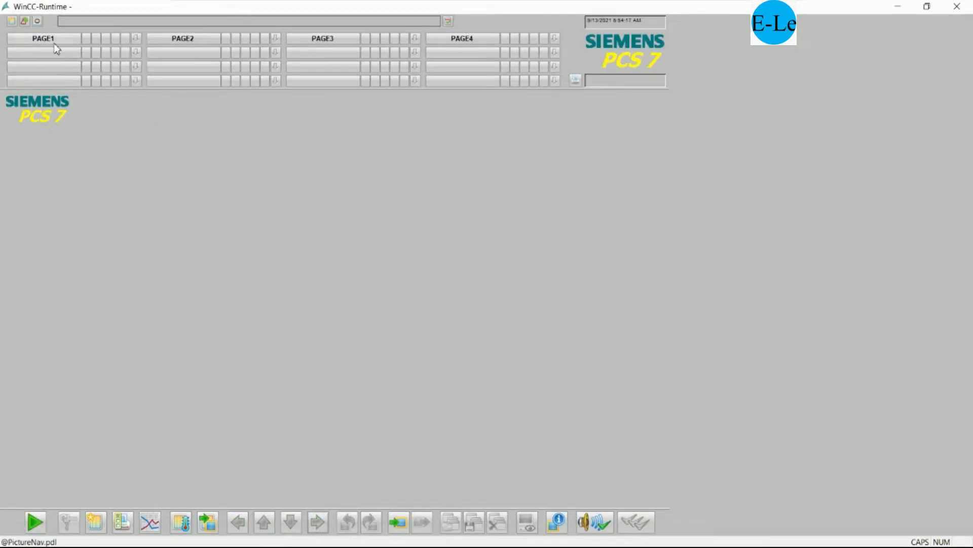
click(53, 41)
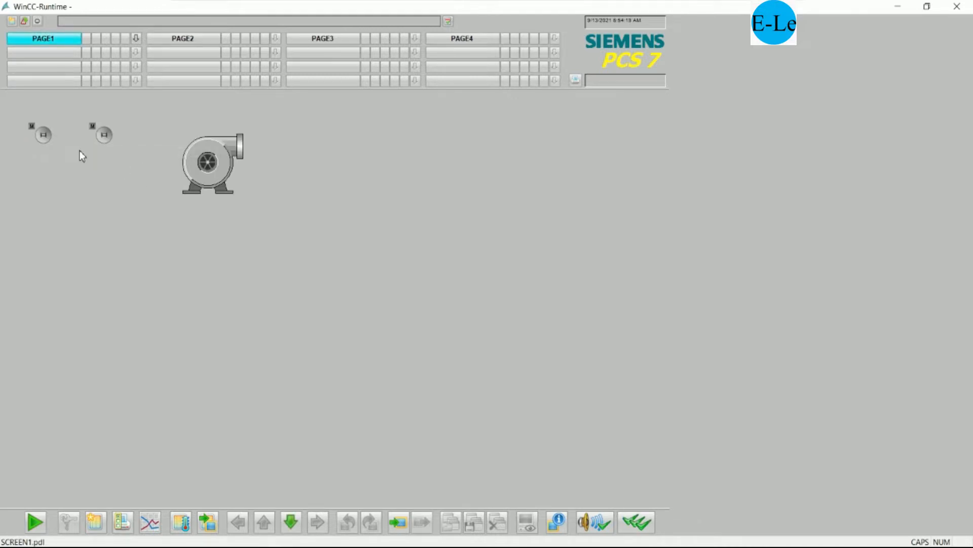
- Open the MOTOR2 and MOTOR1 faceplates on PAGE1 and place them side by side for comparison
click(106, 134)
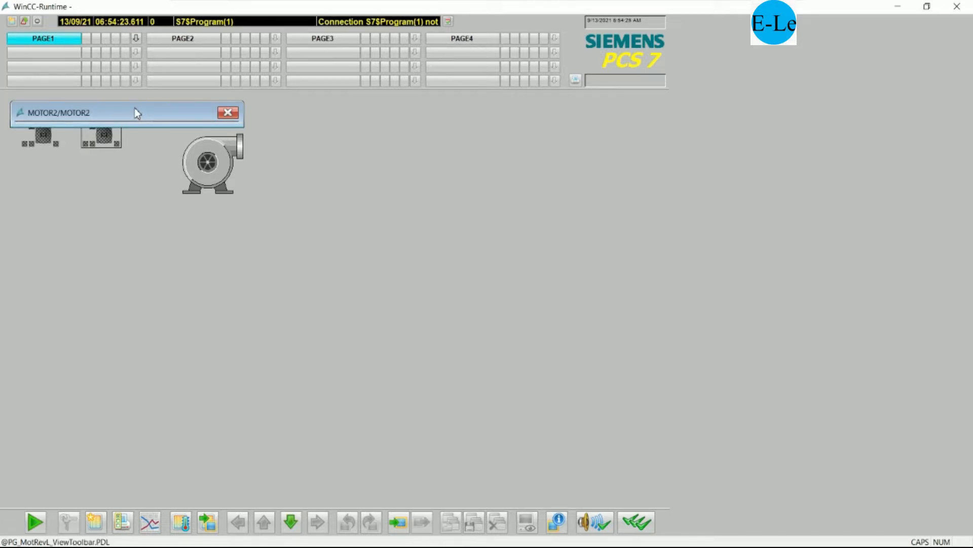
drag(132, 107, 452, 134)
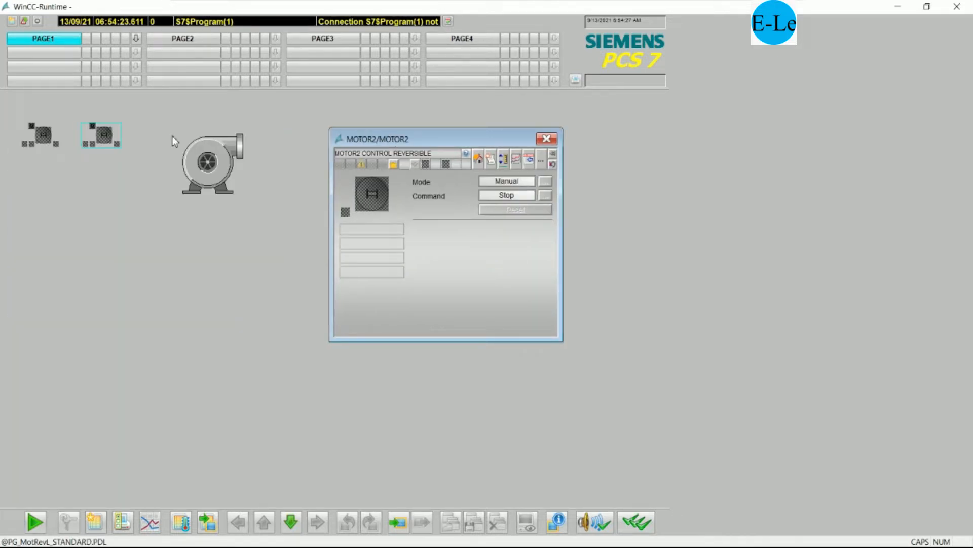
click(49, 144)
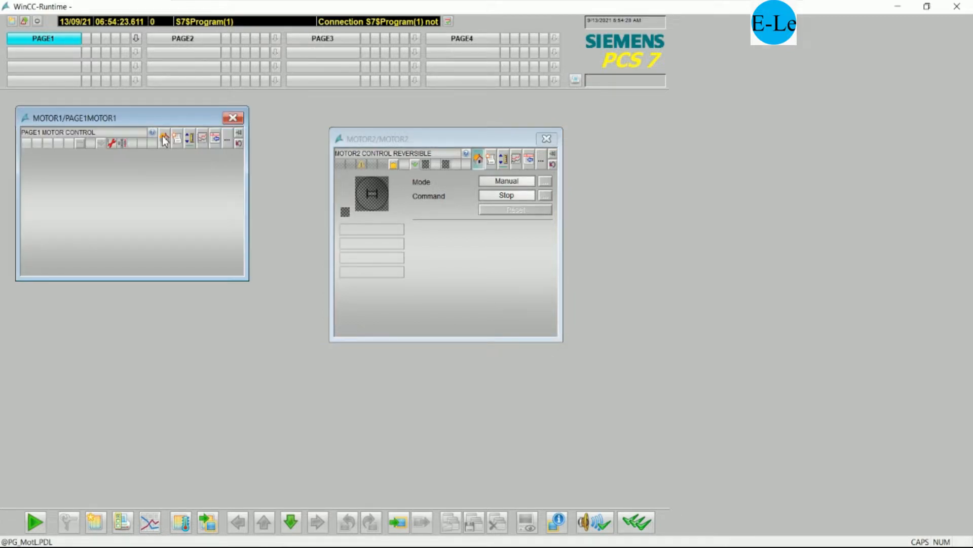
drag(150, 116, 213, 240)
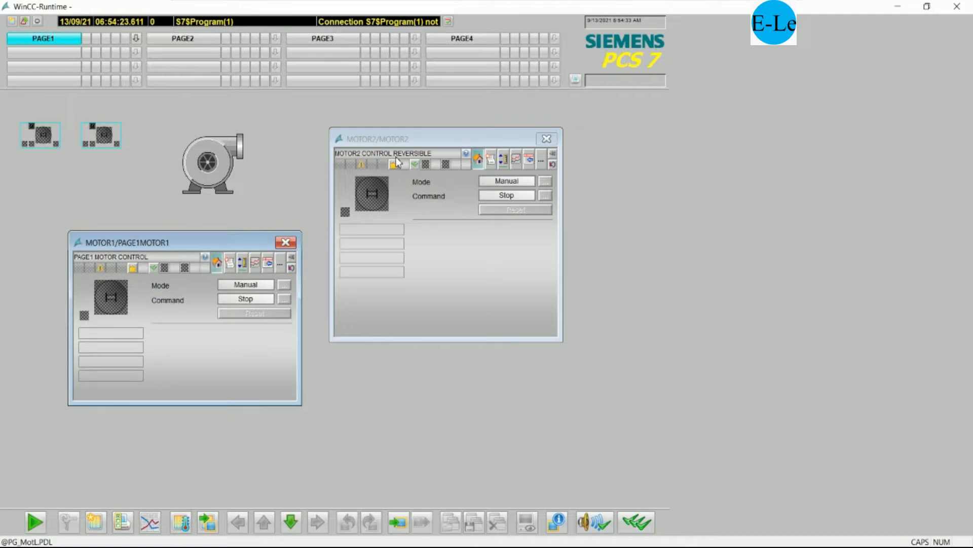
drag(421, 136, 415, 202)
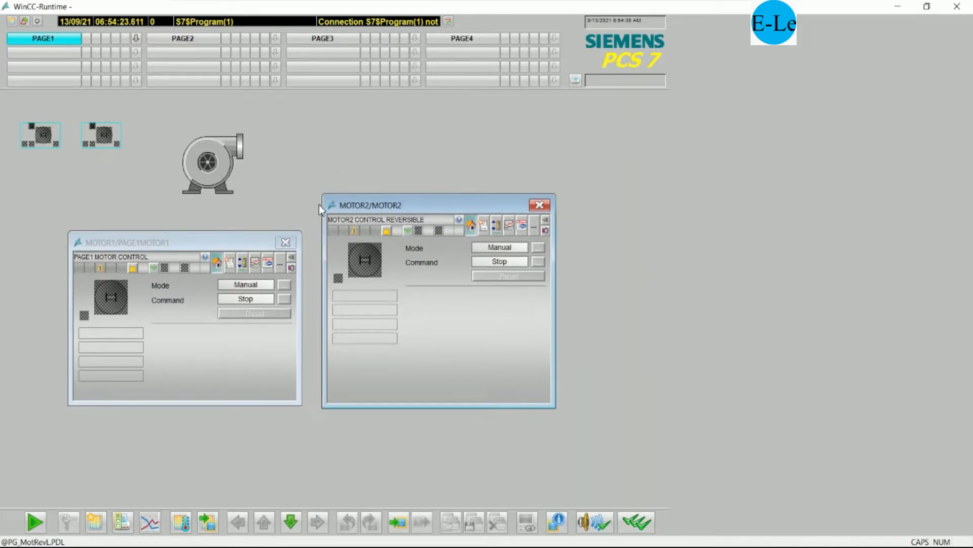
drag(224, 237, 226, 220)
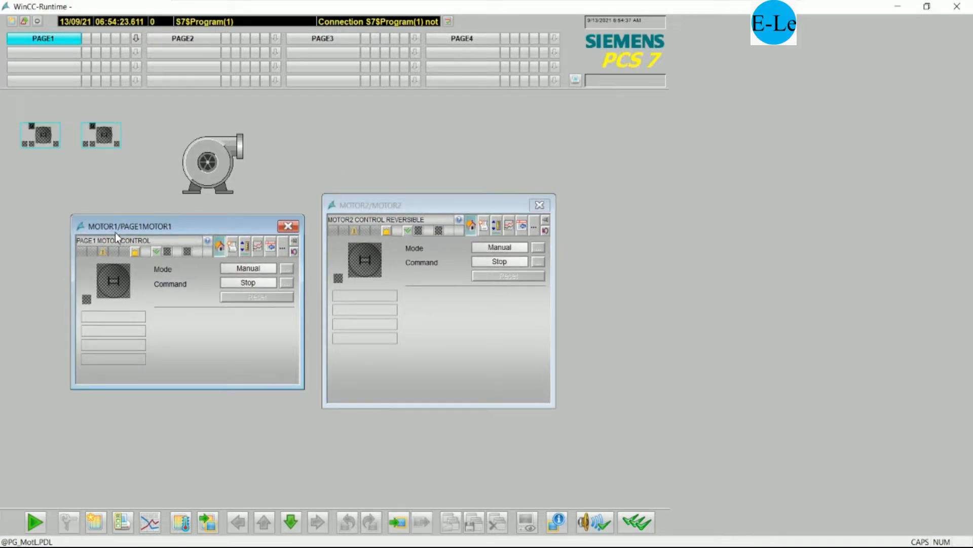
click(361, 207)
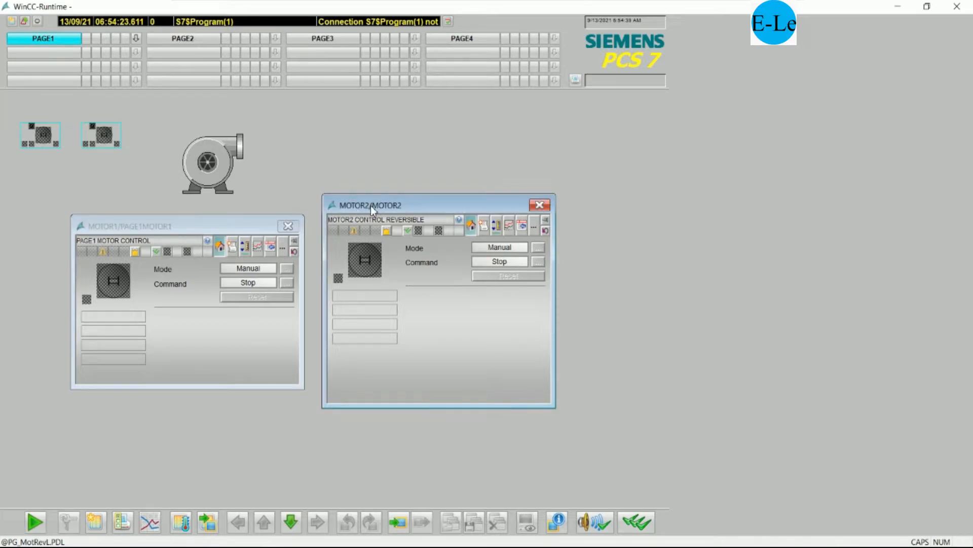
- Close both motor faceplates and the runtime window, returning to SIMATIC Manager
click(288, 225)
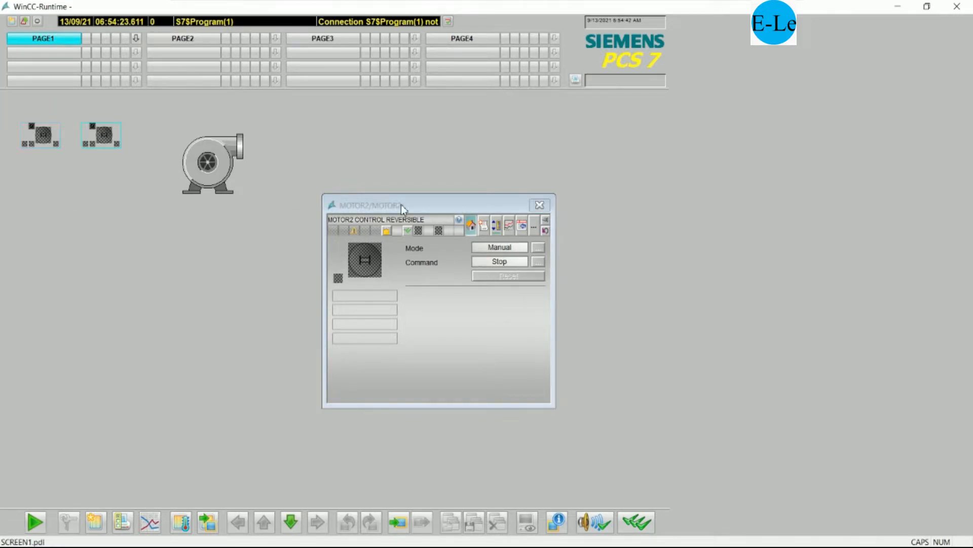
click(540, 204)
click(958, 7)
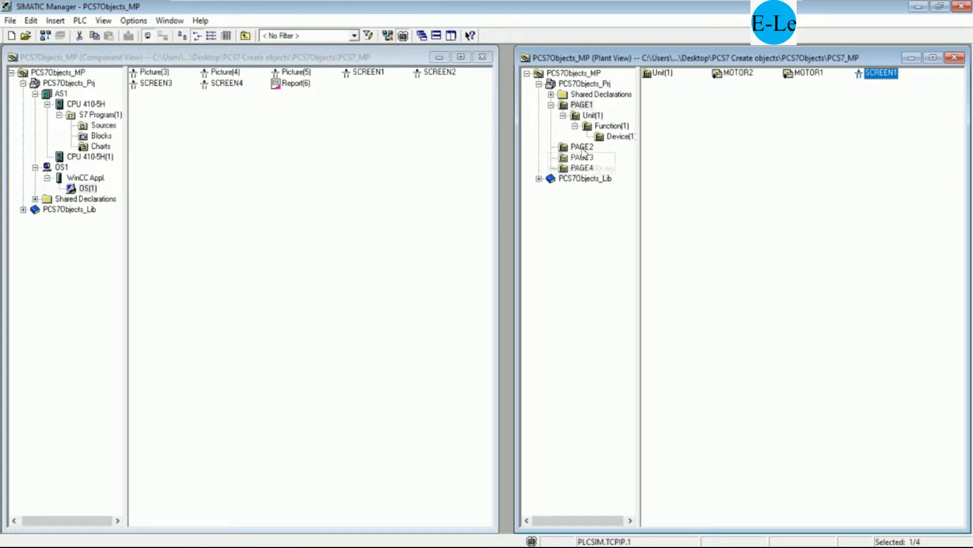
- Insert a new CFC chart named VALVE1 in the PAGE2 folder of the plant view
click(582, 147)
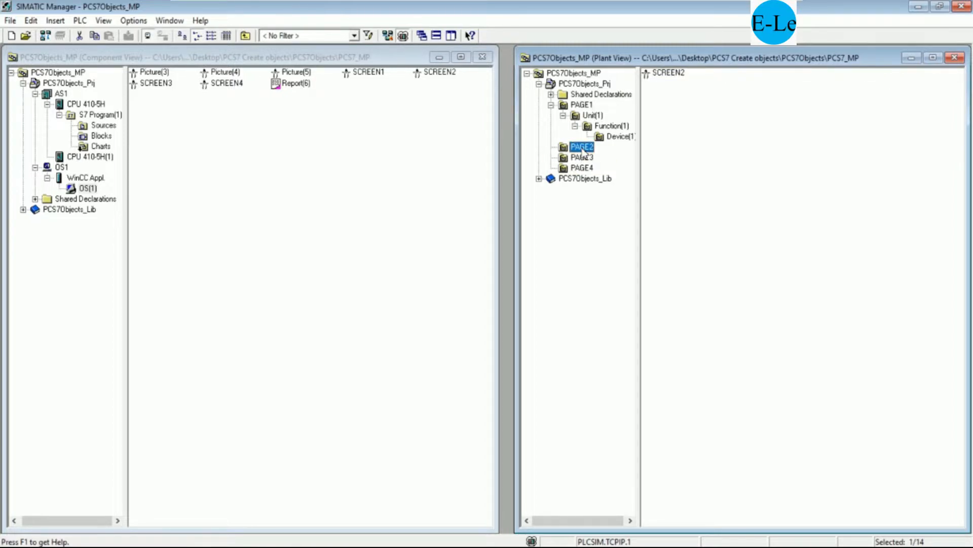
right_click(585, 147)
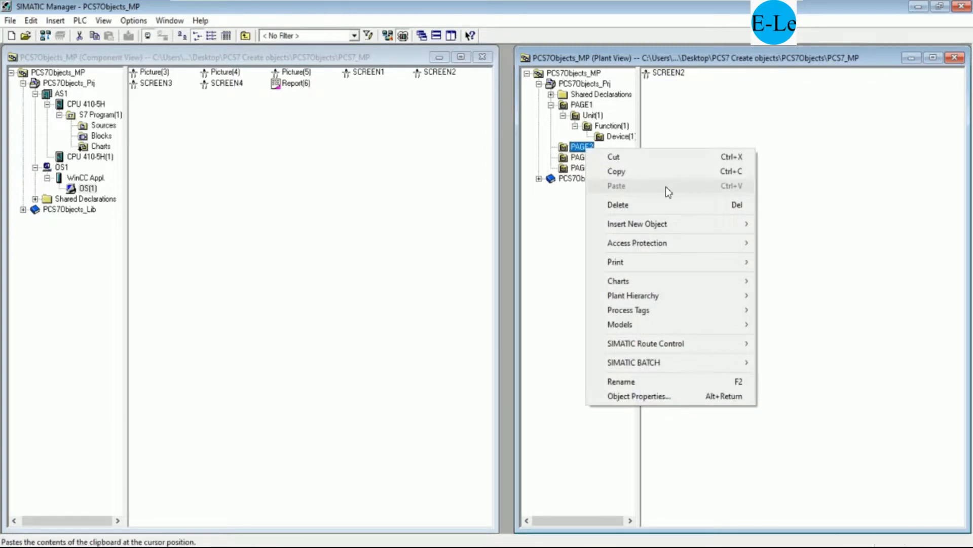
mouse_move(703, 230)
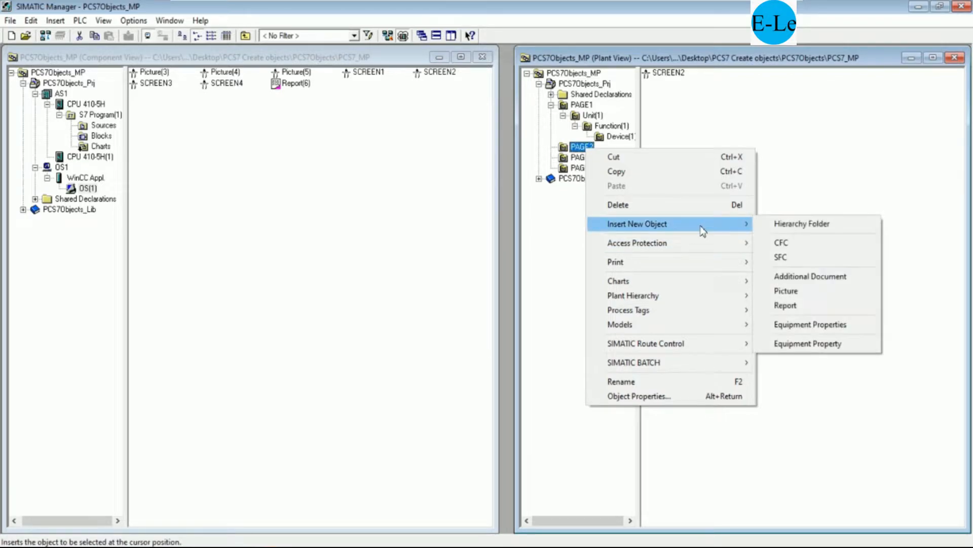
click(782, 244)
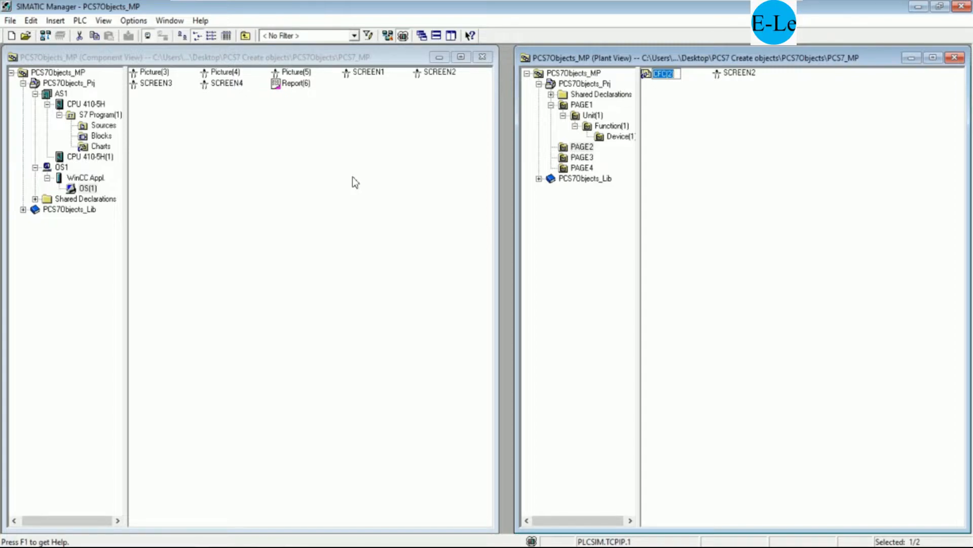
text(VALVE1)
key(Return)
- Open the VALVE1 chart and insert a VlvMotL motorized valve block from the Drives family of PCS 7 AP Library V91
double_click(666, 77)
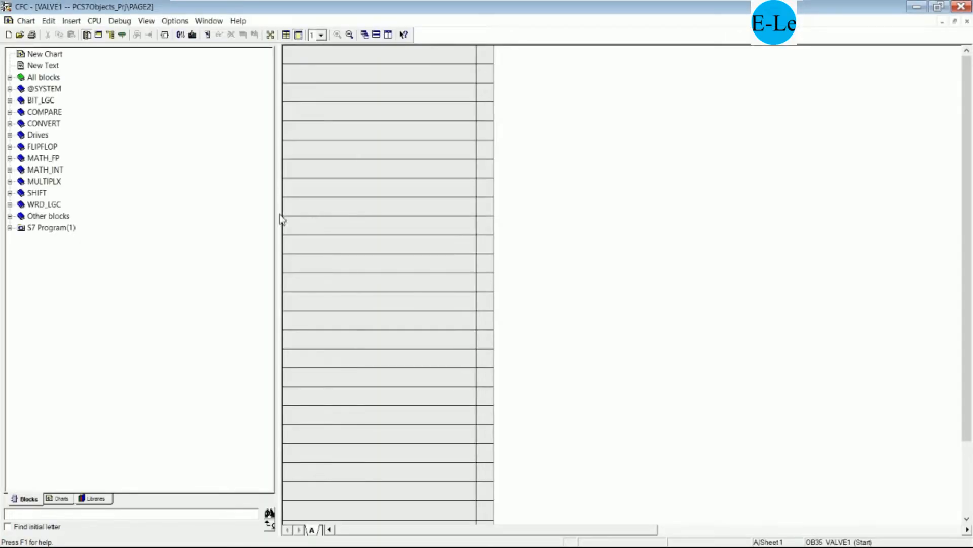
click(94, 498)
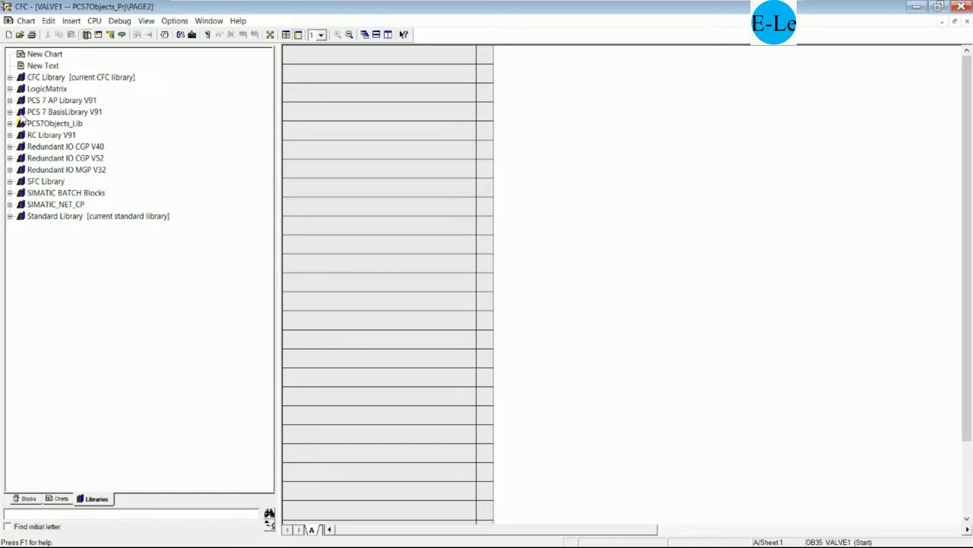
click(9, 100)
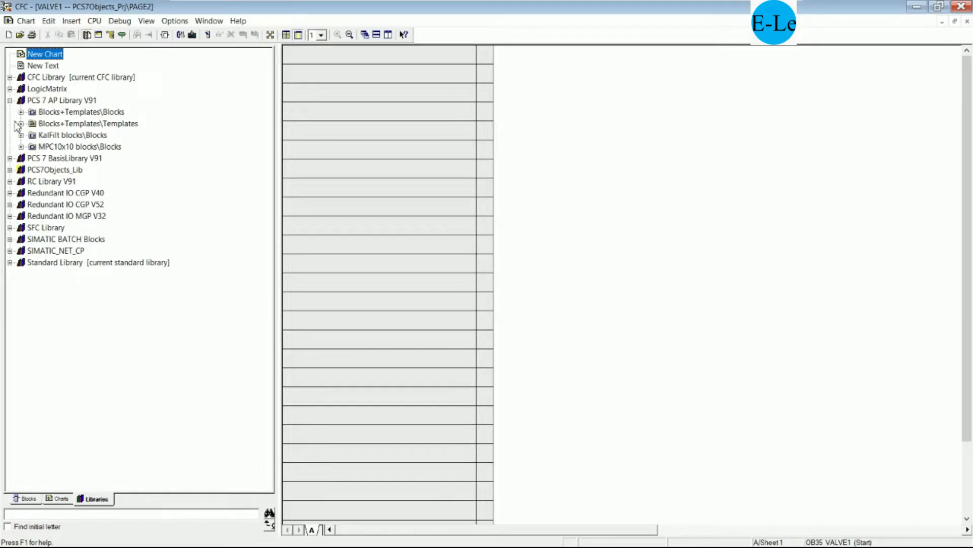
click(21, 112)
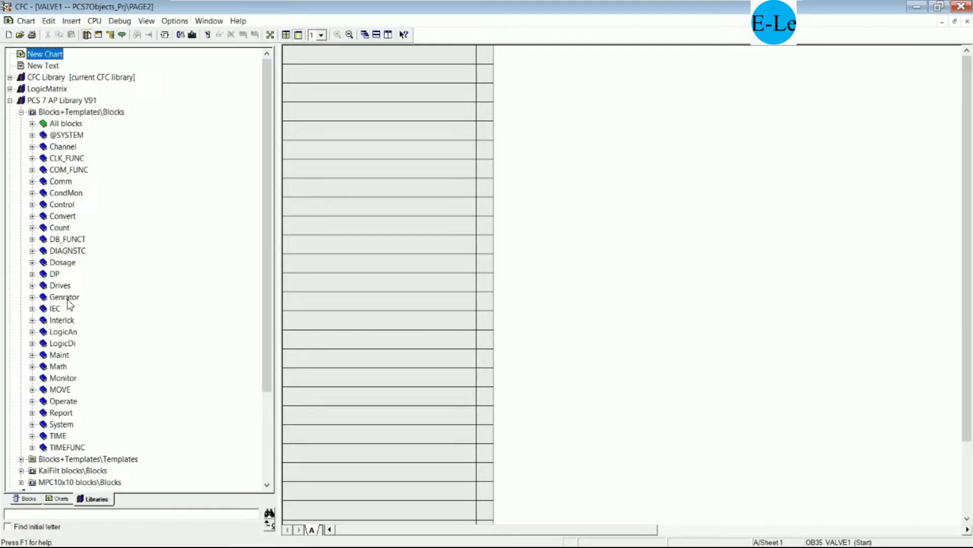
click(32, 286)
drag(264, 276, 263, 335)
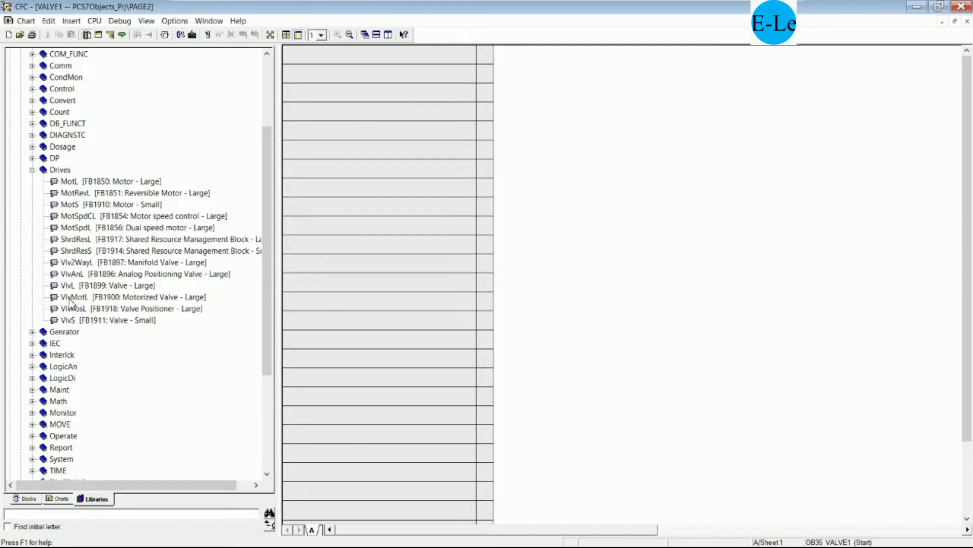
drag(71, 299, 785, 147)
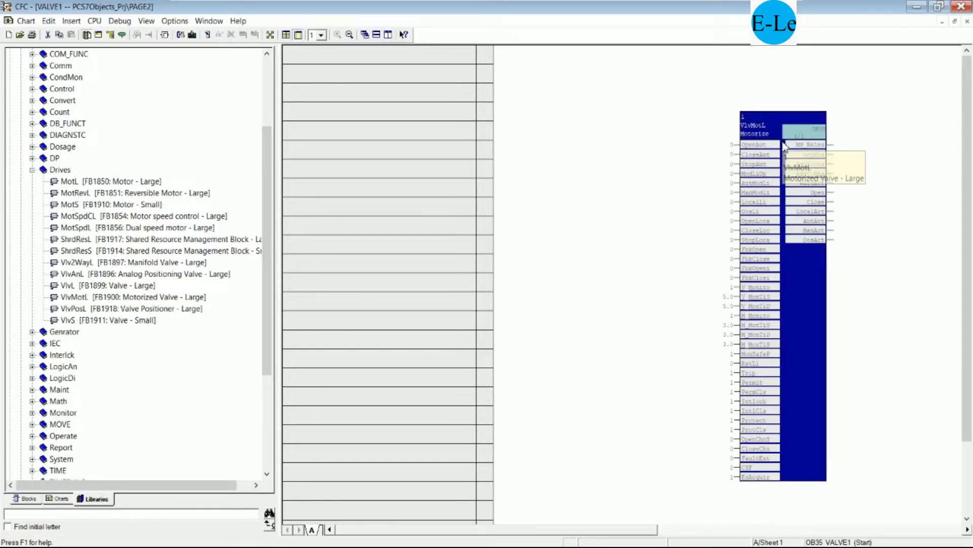
- Name the valve block VALVE1, set its comment to "VALVE1 CONTROL OPEN AND CLOSE" and its block icon to 1
right_click(766, 123)
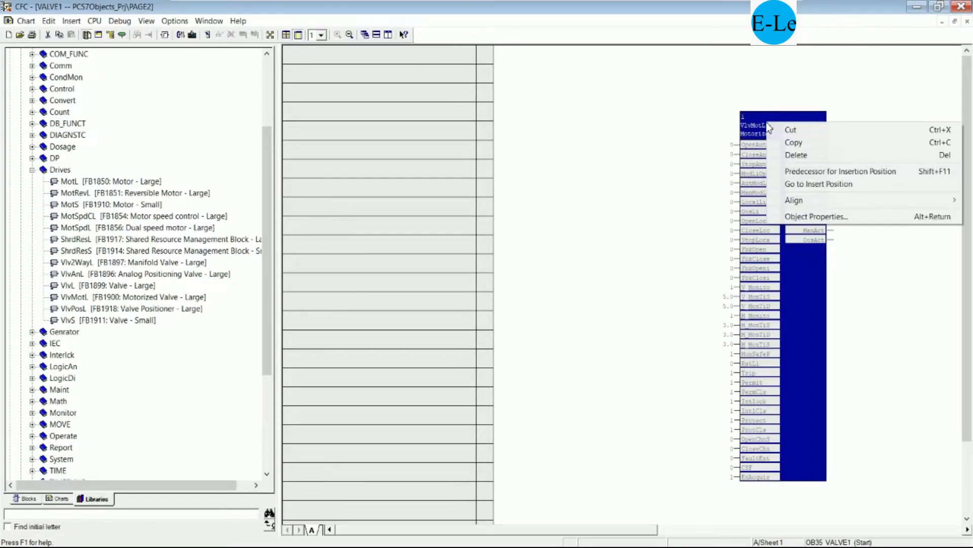
click(803, 216)
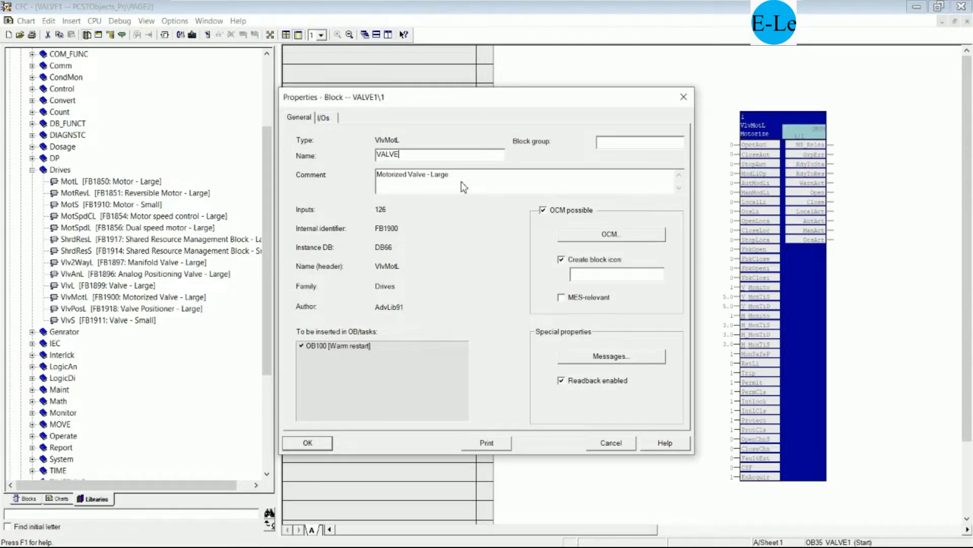
drag(487, 177, 244, 183)
text(VALVE1 CONTROL OPEN AND CLOSE)
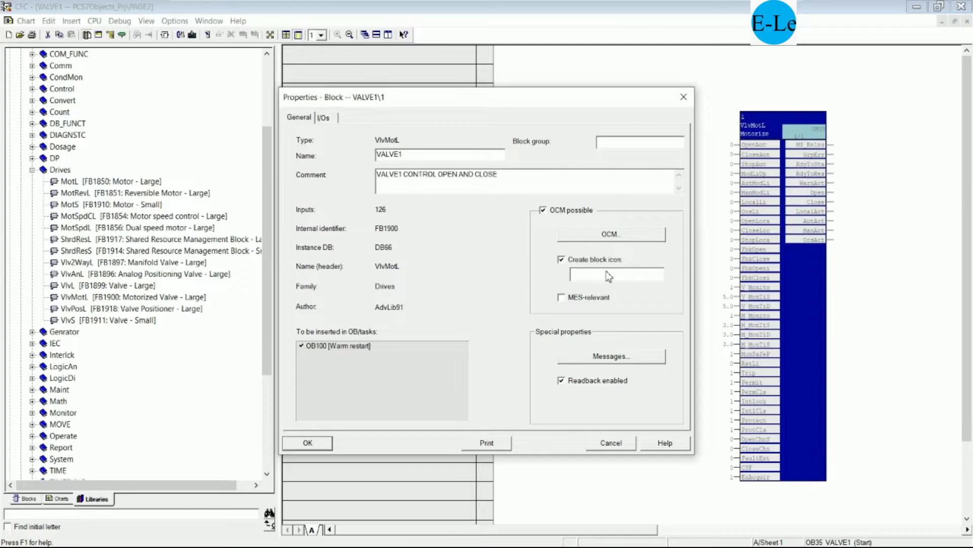
click(281, 547)
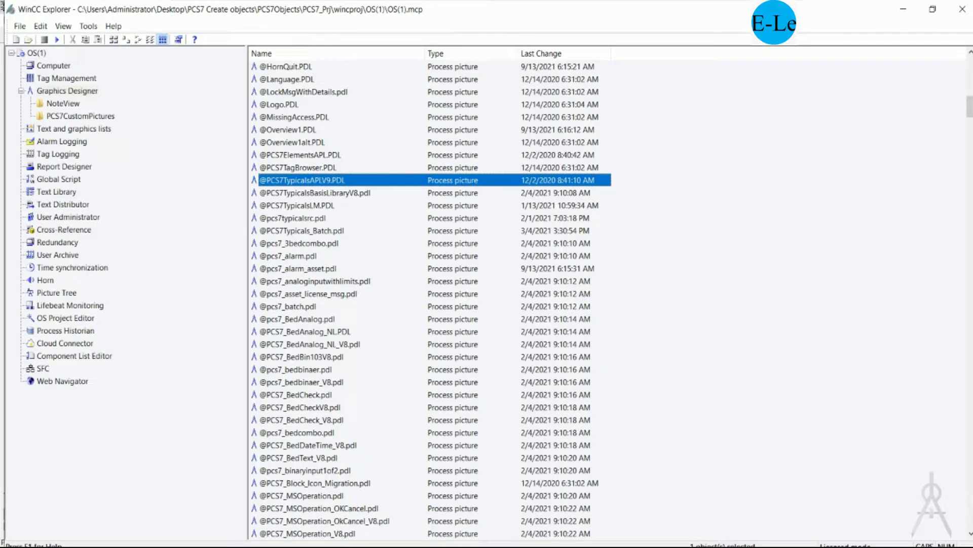
click(263, 547)
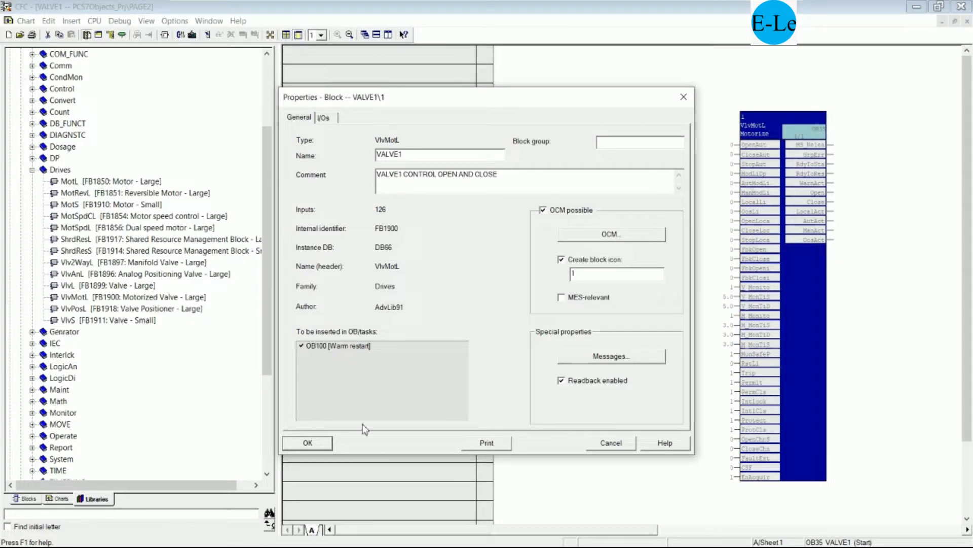
click(322, 442)
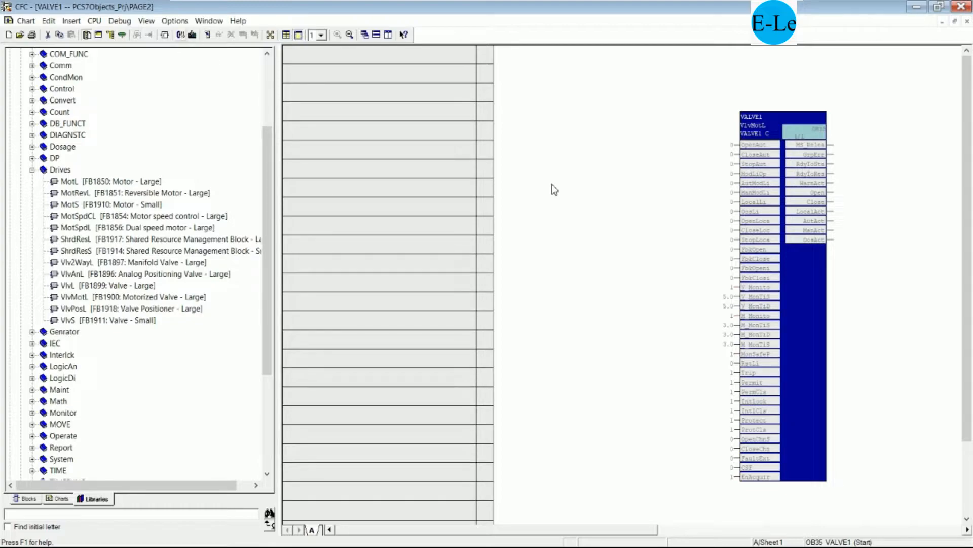
- Compile the charts as a program for changes only with module drivers generated, and close the log and the chart editor
key(ctrl+b)
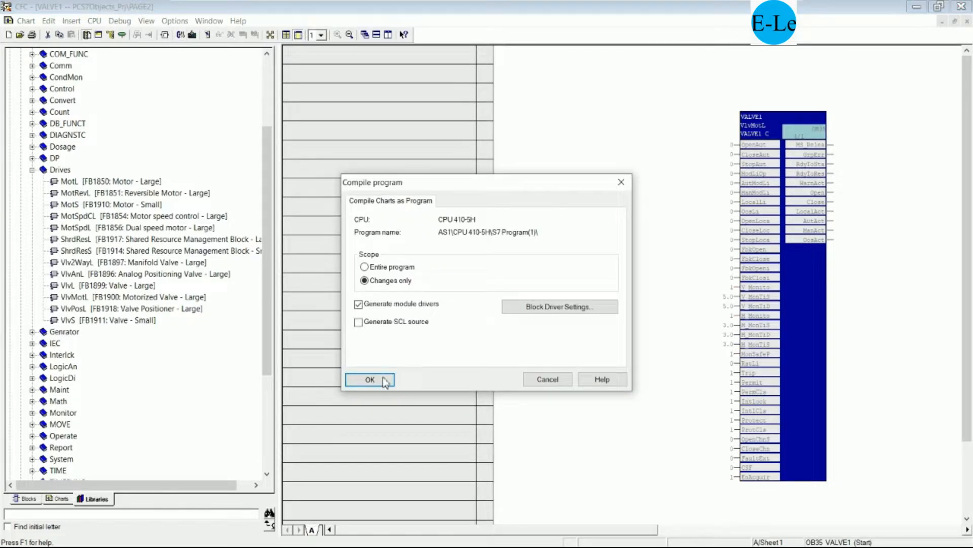
click(385, 381)
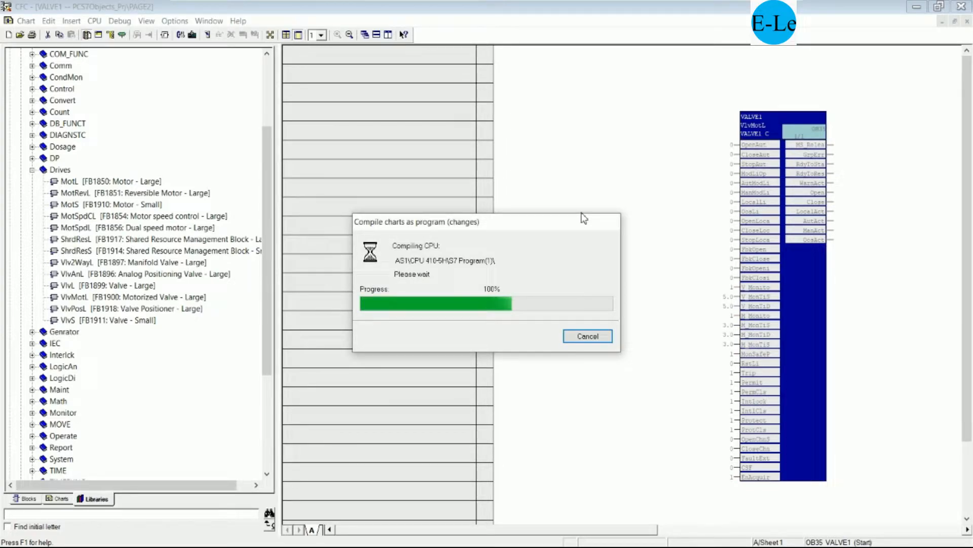
click(337, 412)
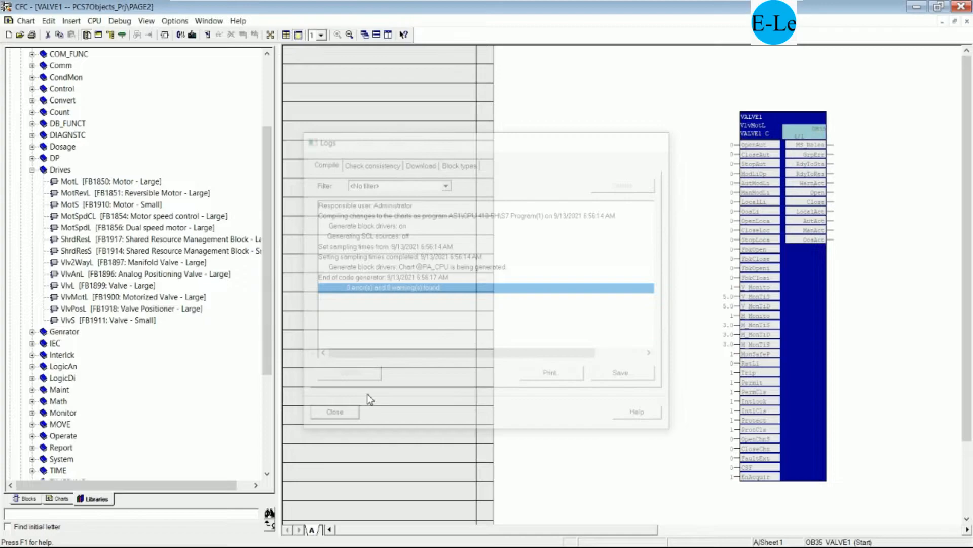
click(962, 7)
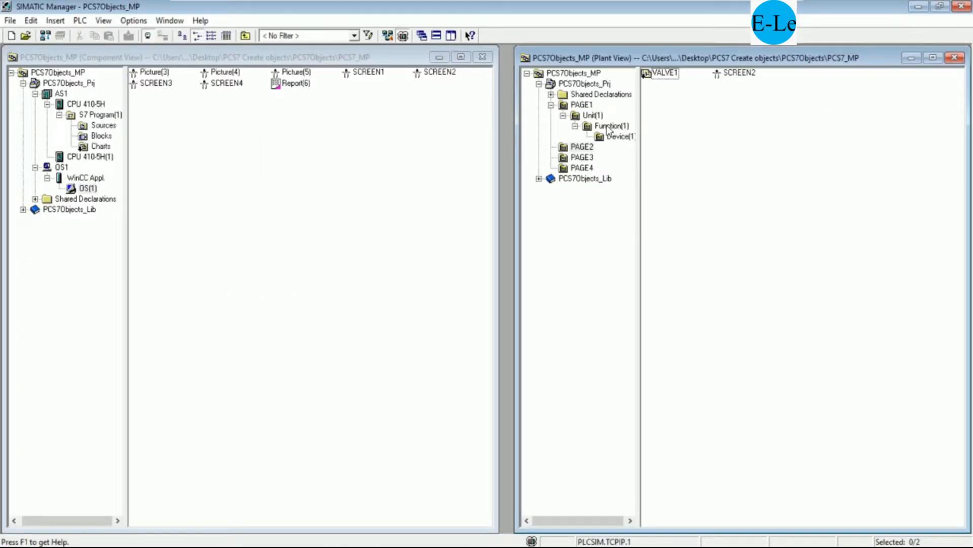
- Insert a new CFC chart named VALVE2 in the PAGE2 folder of the plant view
right_click(581, 147)
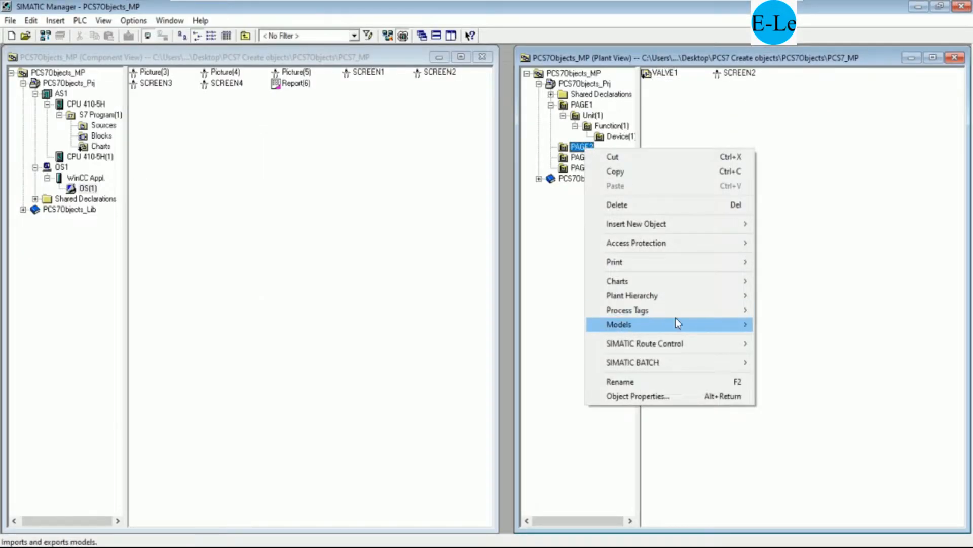
mouse_move(718, 224)
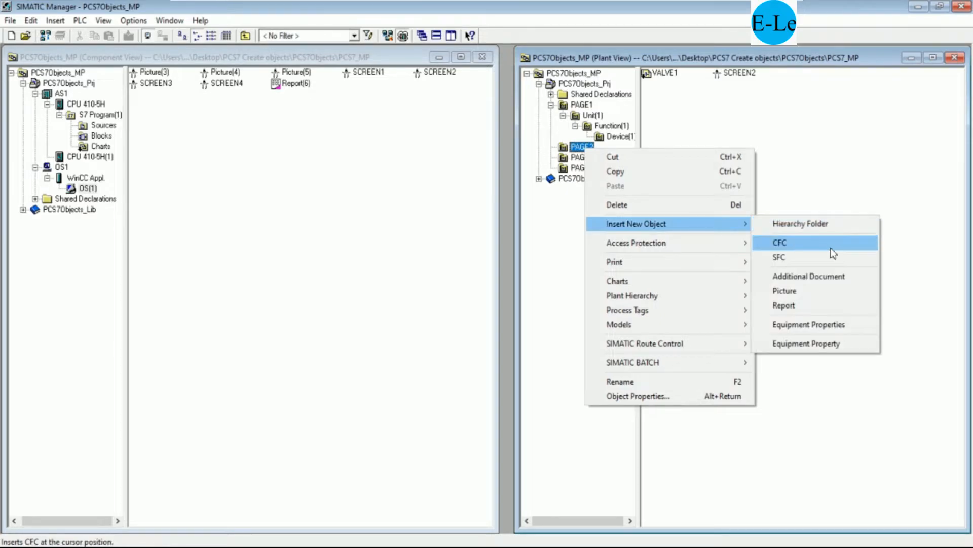
click(805, 248)
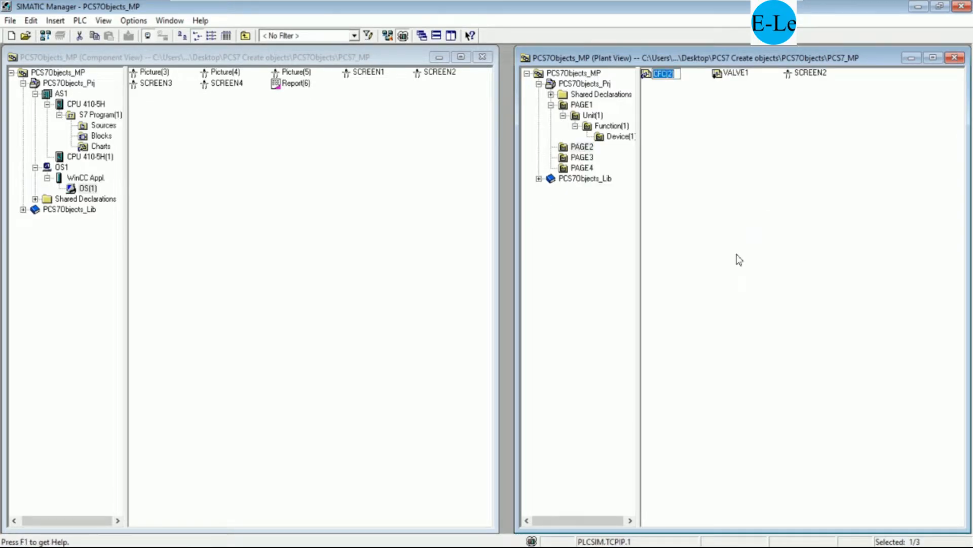
text(VALVE2)
key(Return)
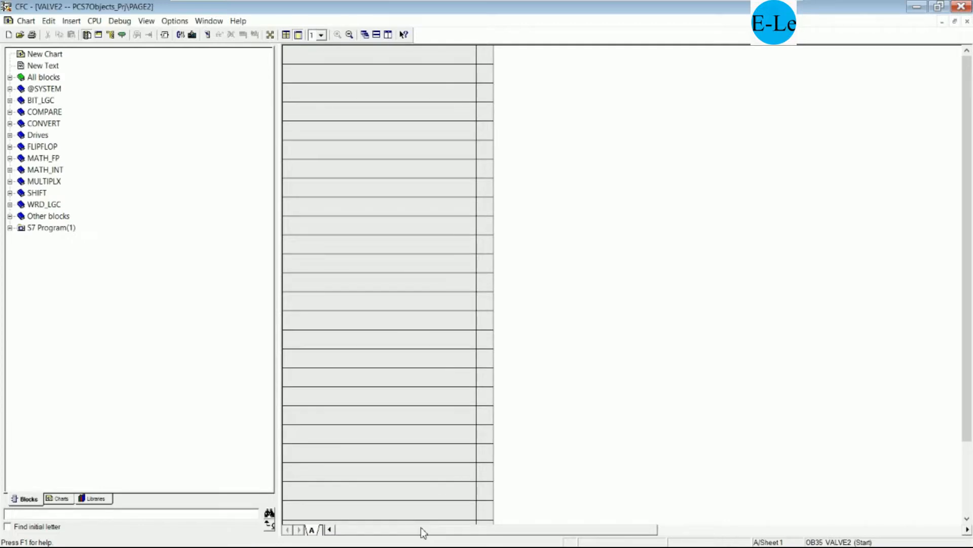
- Open the VALVE2 chart and insert a VlvL large valve block from the Drives family of PCS 7 AP Library V91
drag(421, 529, 499, 530)
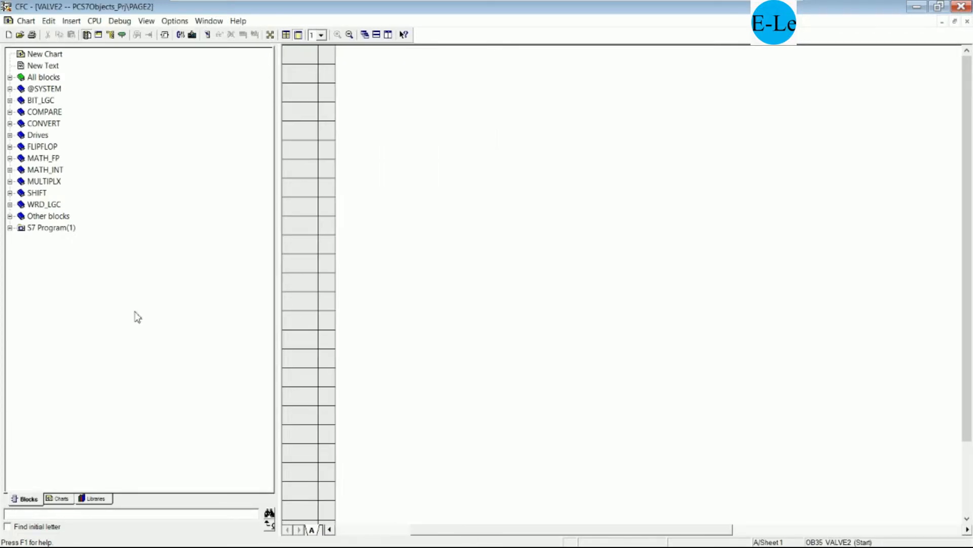
click(101, 497)
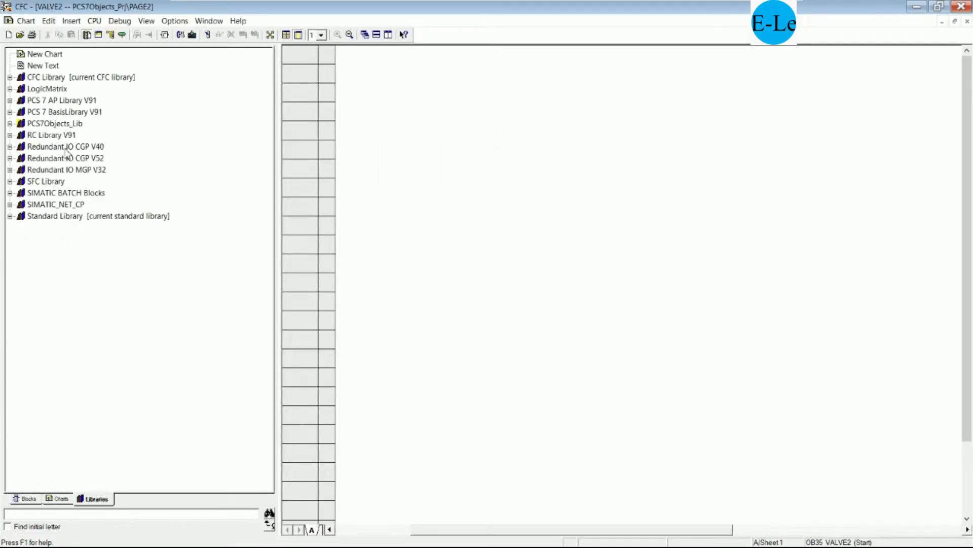
click(10, 101)
click(22, 112)
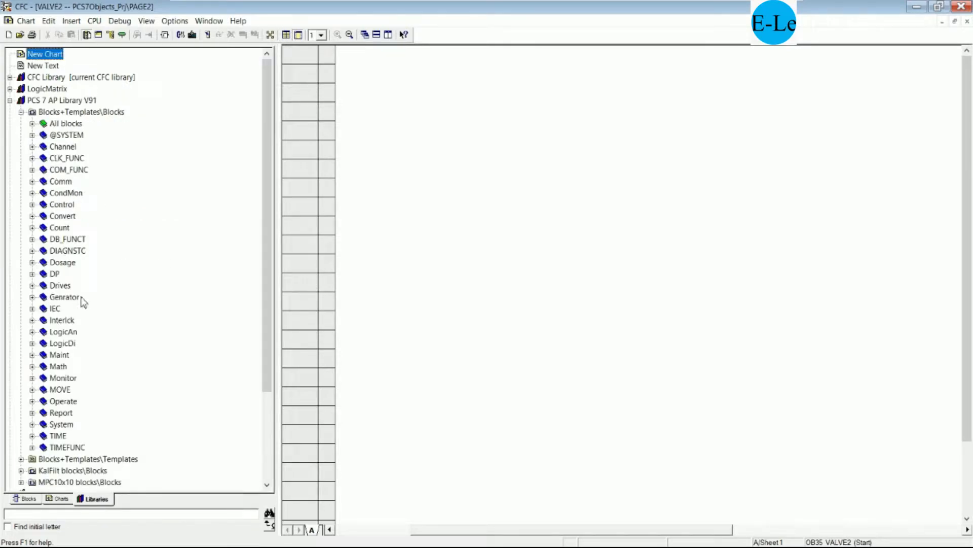
click(32, 286)
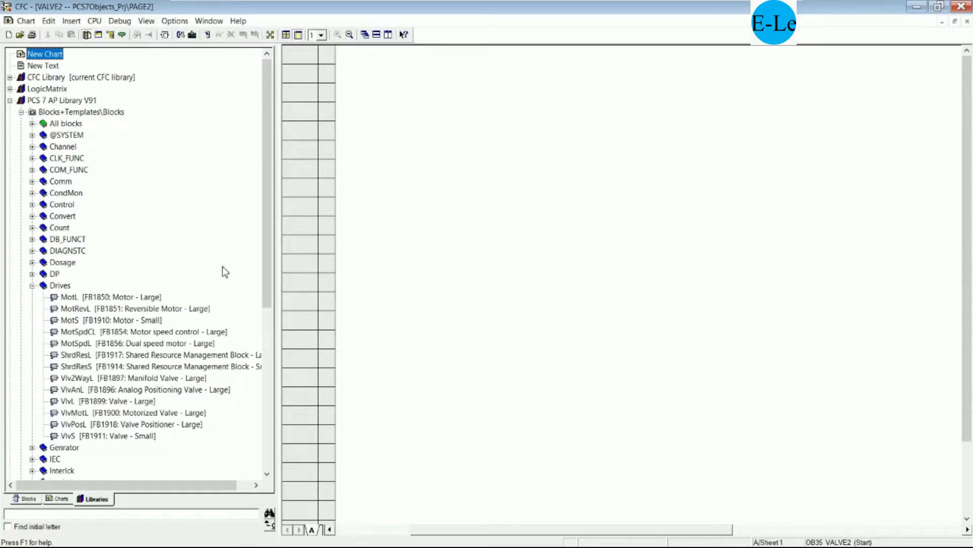
drag(263, 258, 271, 328)
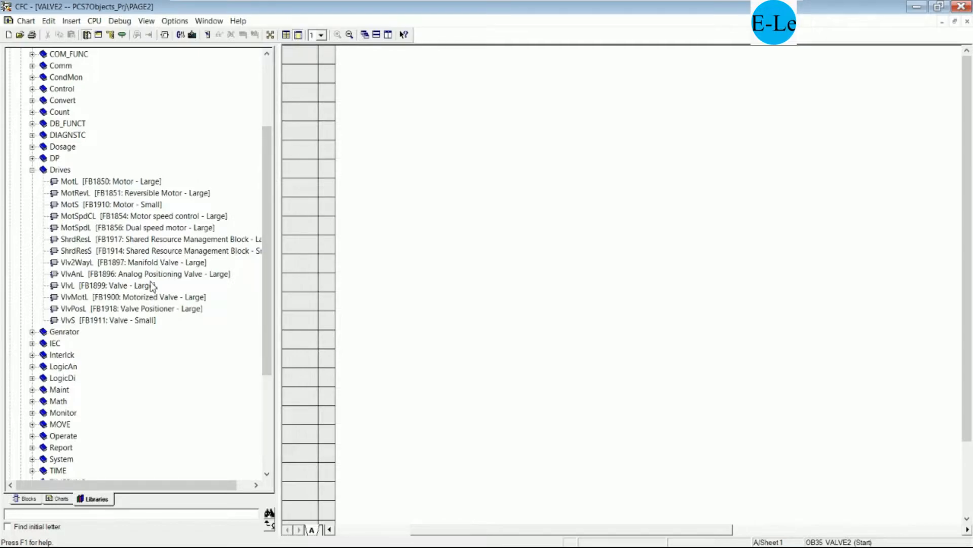
drag(69, 287, 708, 151)
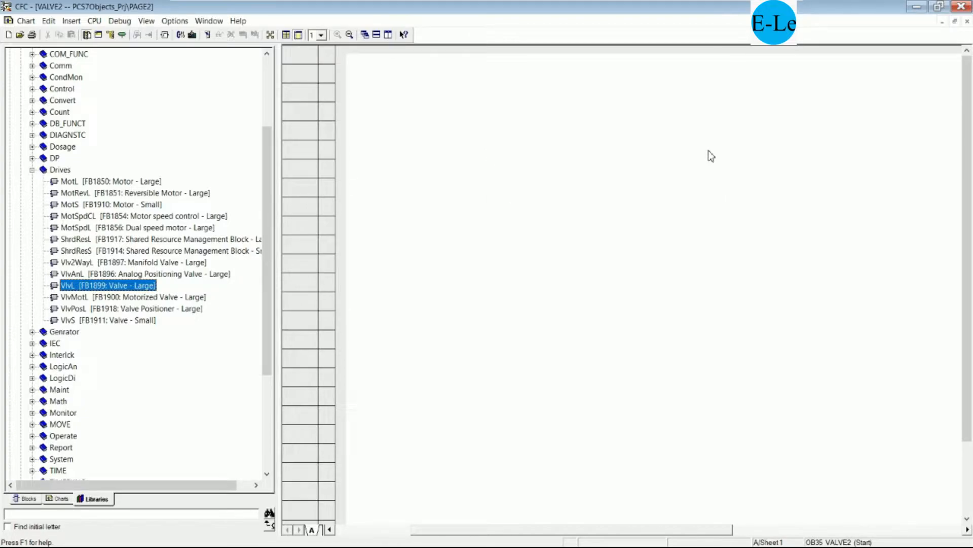
- Name the new valve block VALVE2 and set its comment to "VALVE2 CONTROL"
right_click(698, 132)
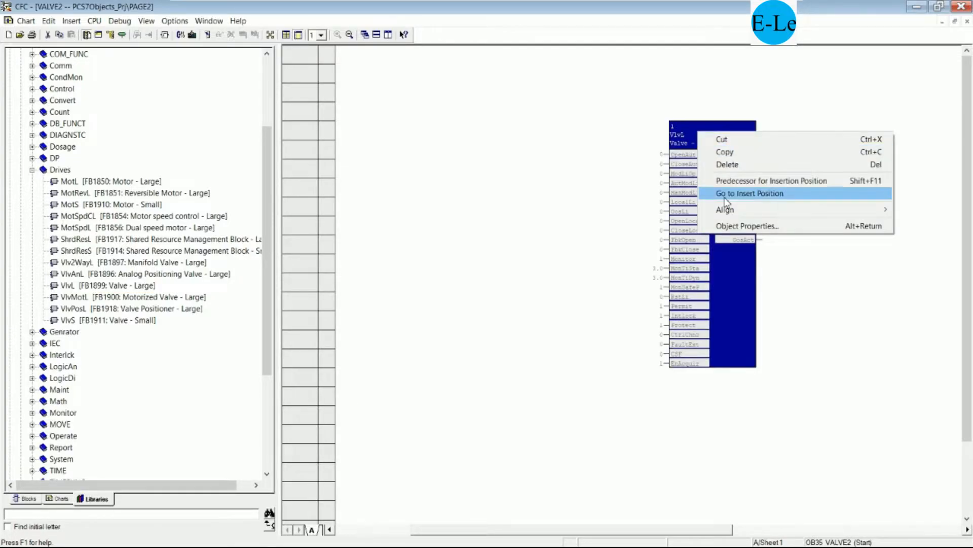
click(730, 226)
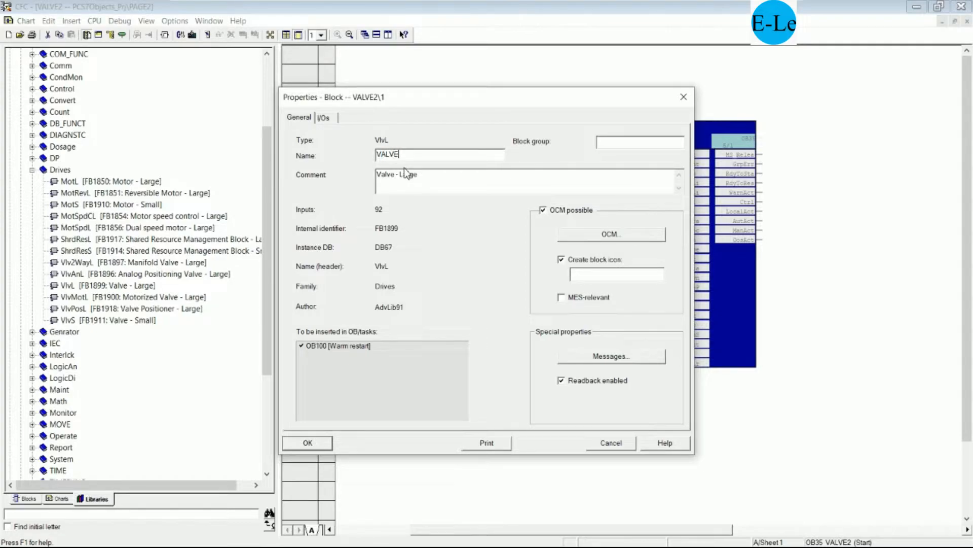
drag(431, 178, 320, 178)
text(VALVE2 CONTROL)
click(308, 442)
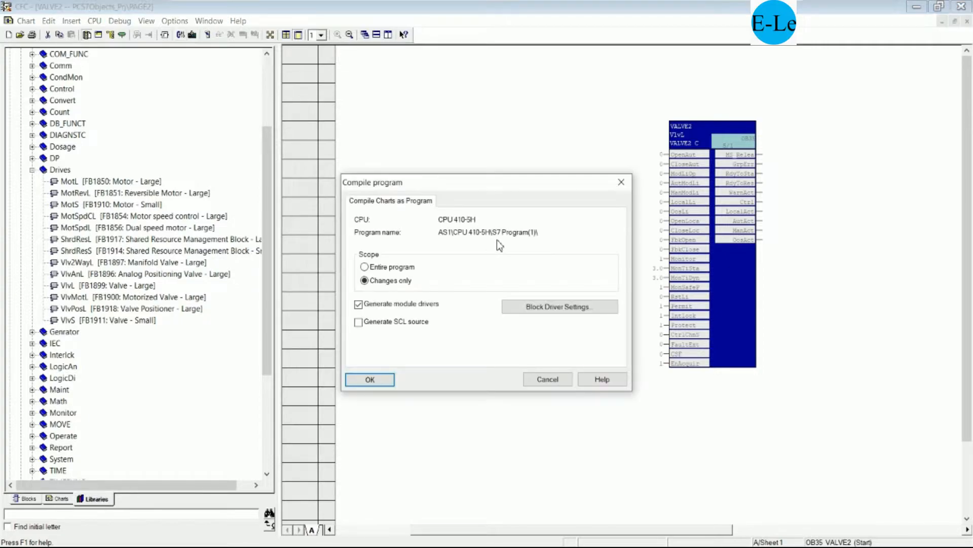
- Compile the charts as a program for changes only with module drivers generated, and close the log and the chart editor
click(383, 382)
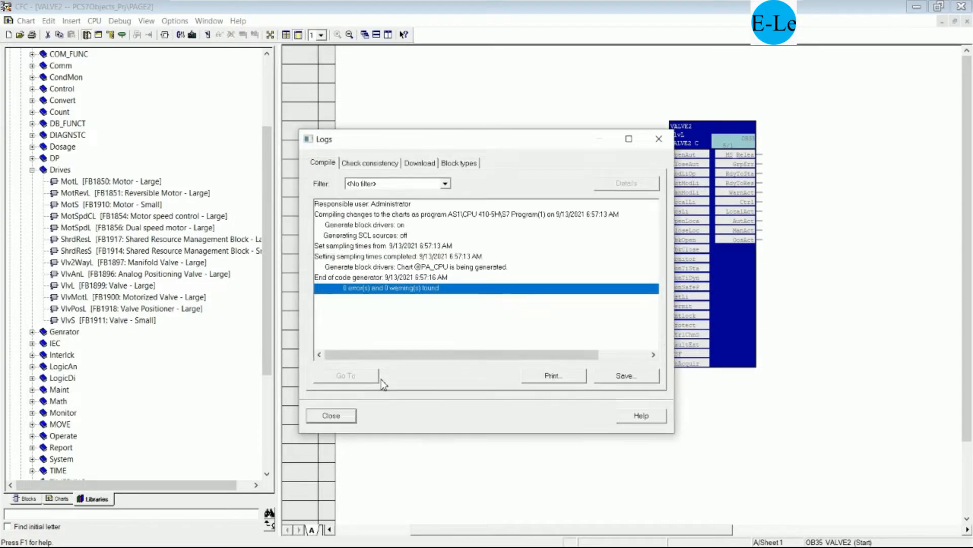
click(350, 415)
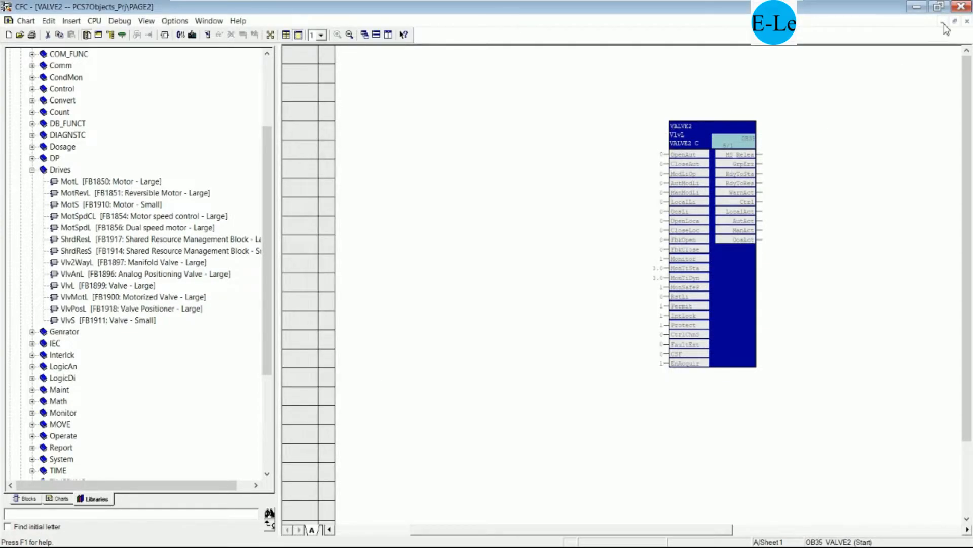
click(962, 6)
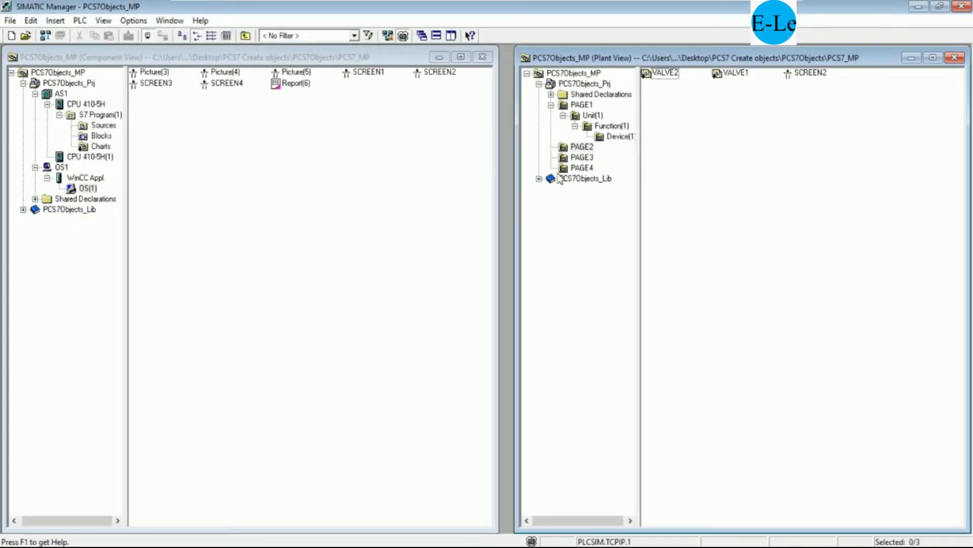
- Insert a new CFC chart named MOTOR3 in the PAGE3 folder of the plant view
click(582, 148)
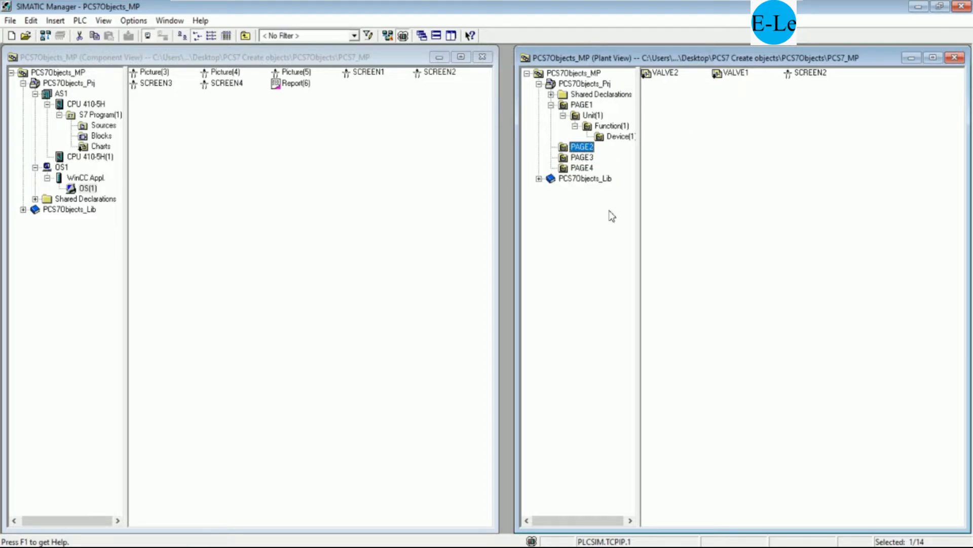
click(586, 161)
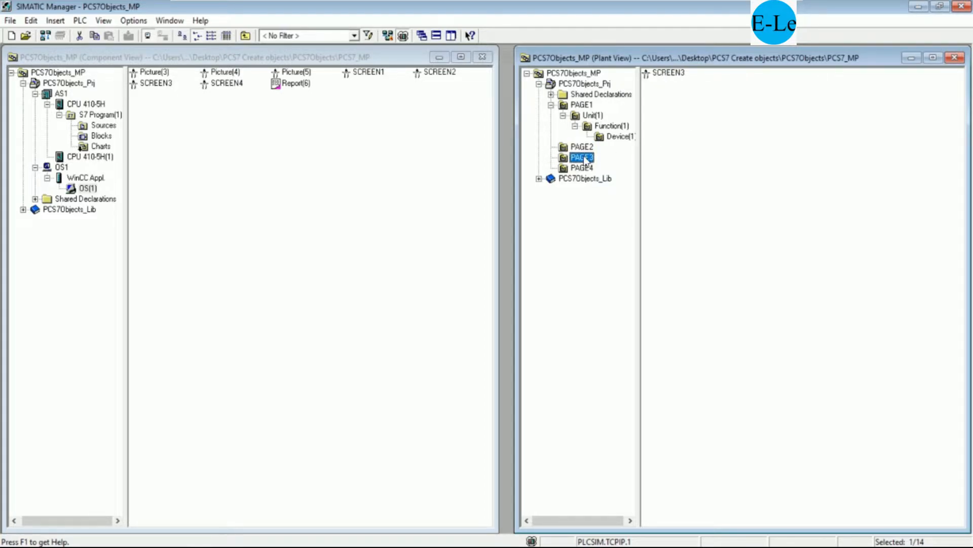
right_click(592, 156)
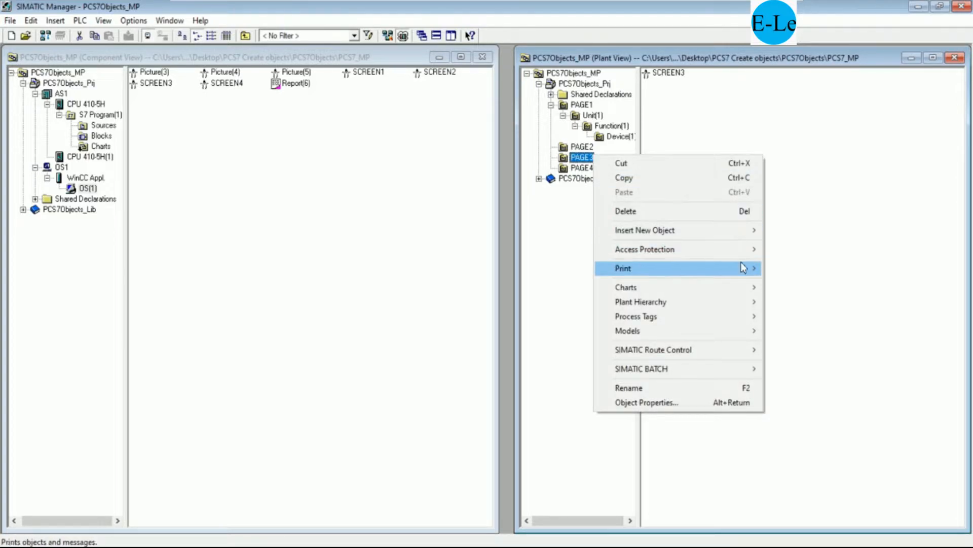
mouse_move(736, 234)
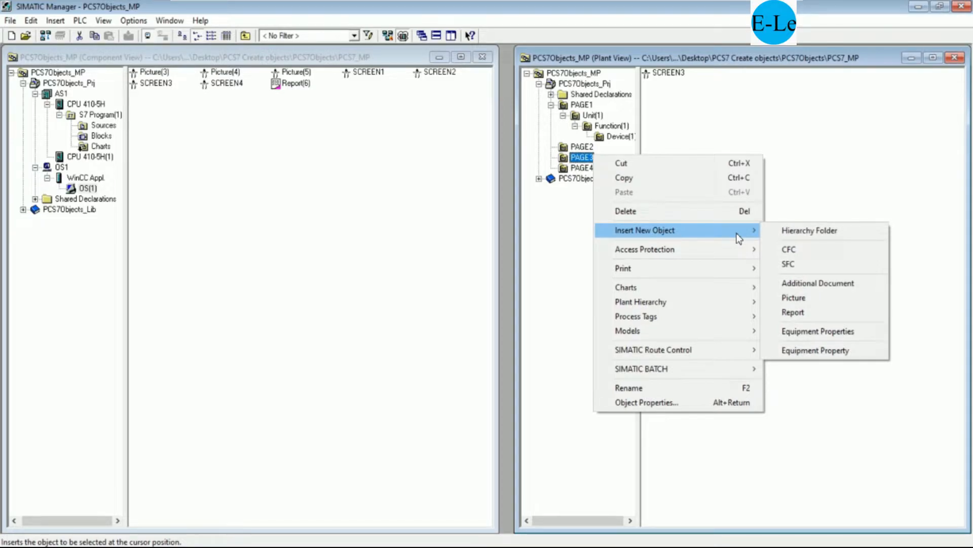
click(789, 249)
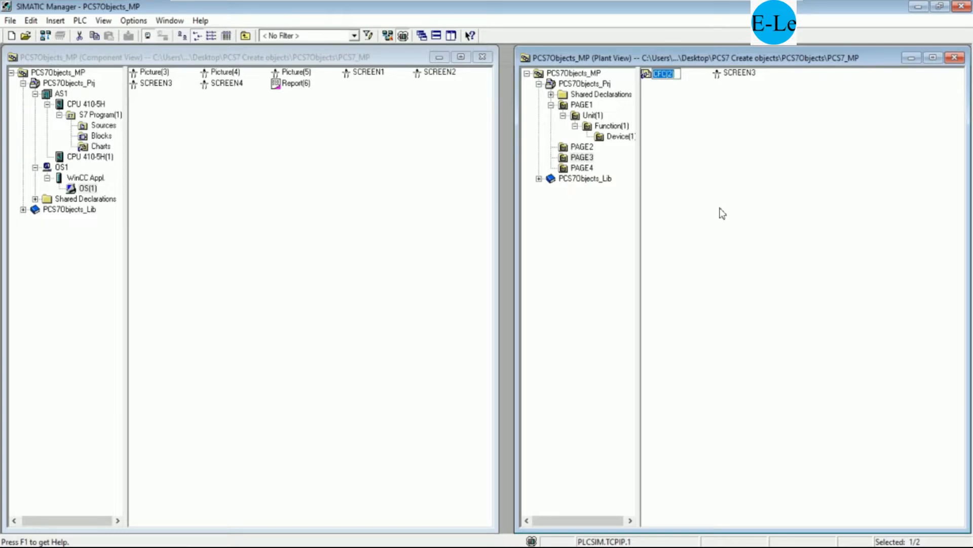
text(MOTR)
text(OR)
text(2)
key(Return)
click(684, 116)
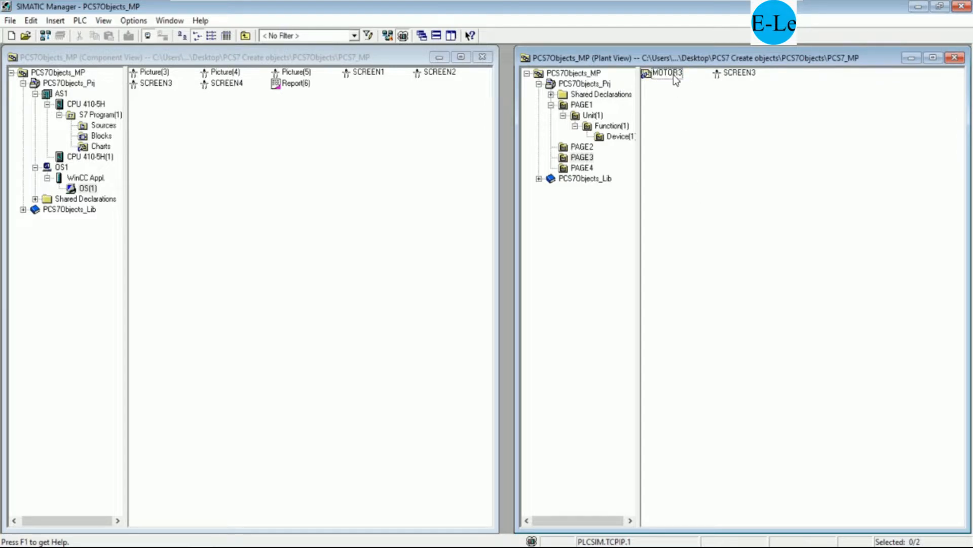
- Open the MOTOR3 chart and insert a MotSpdCL motor speed control block from the Drives family of PCS 7 AP Library V91
click(671, 74)
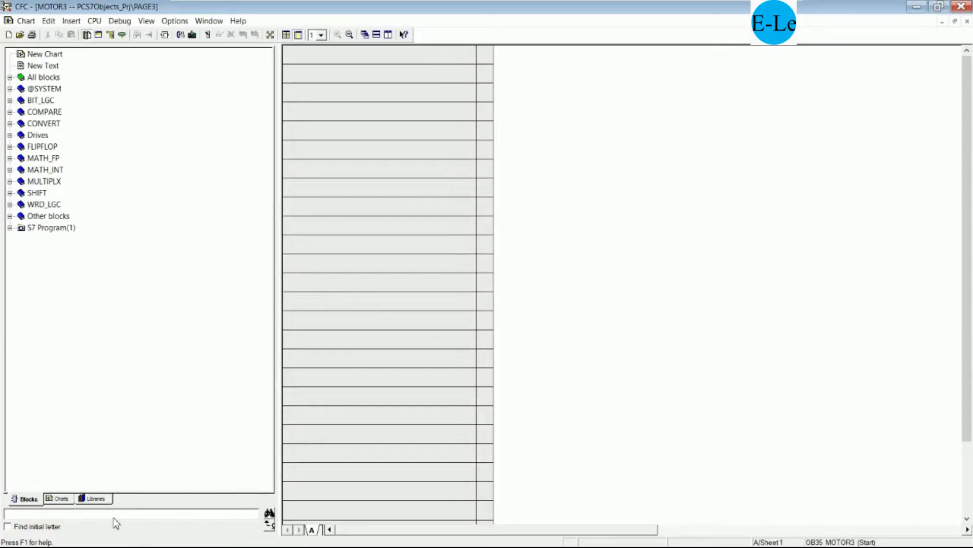
click(101, 500)
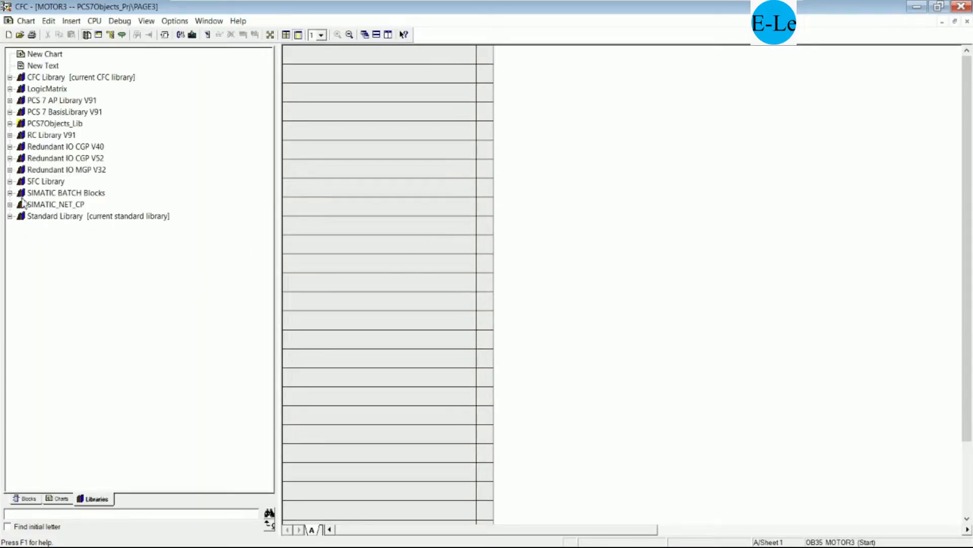
click(10, 100)
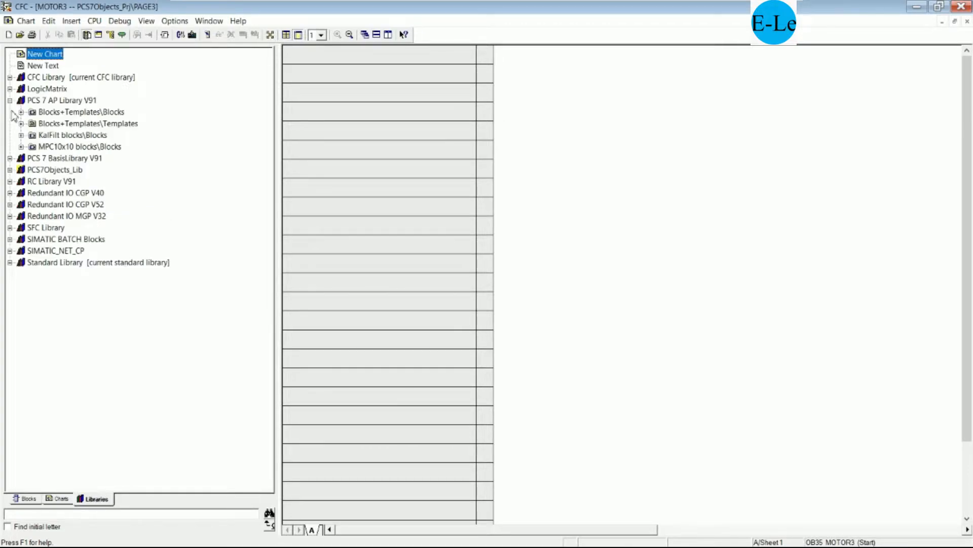
click(21, 112)
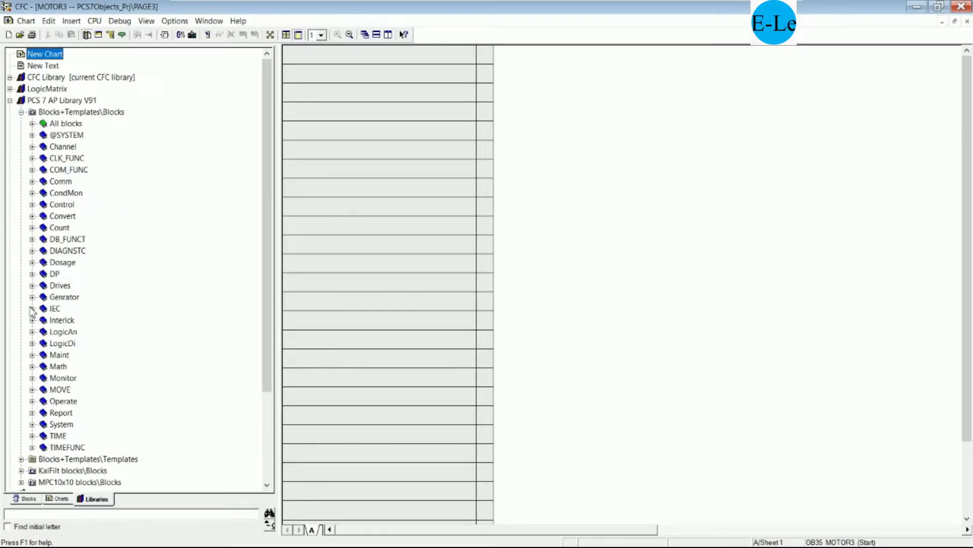
click(32, 285)
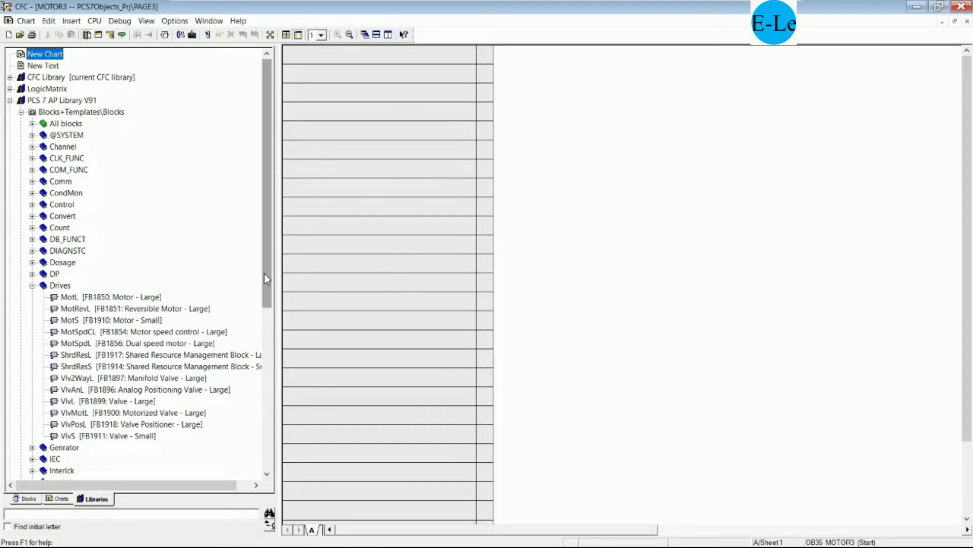
drag(265, 274, 267, 320)
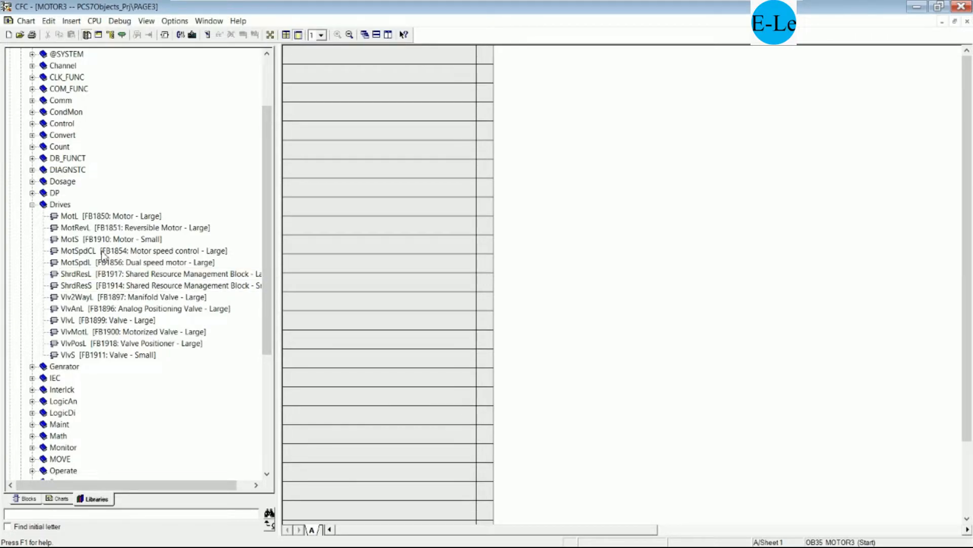
drag(86, 252, 796, 132)
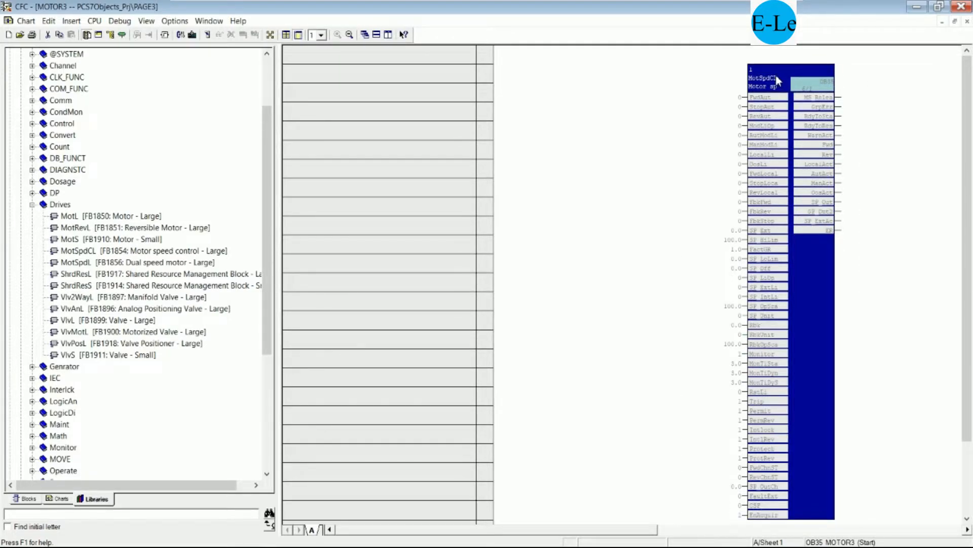
- Name the motor speed control block MOTOR3 and set its comment to "MOTOR3 CONTROL SPEED"
right_click(778, 75)
click(805, 168)
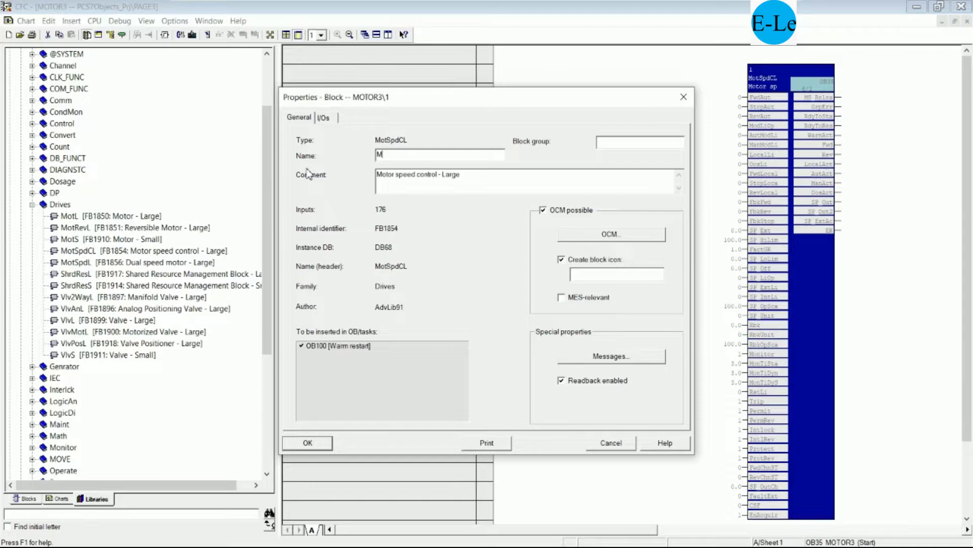
text(MOTOR3)
key(Tab)
text(MO)
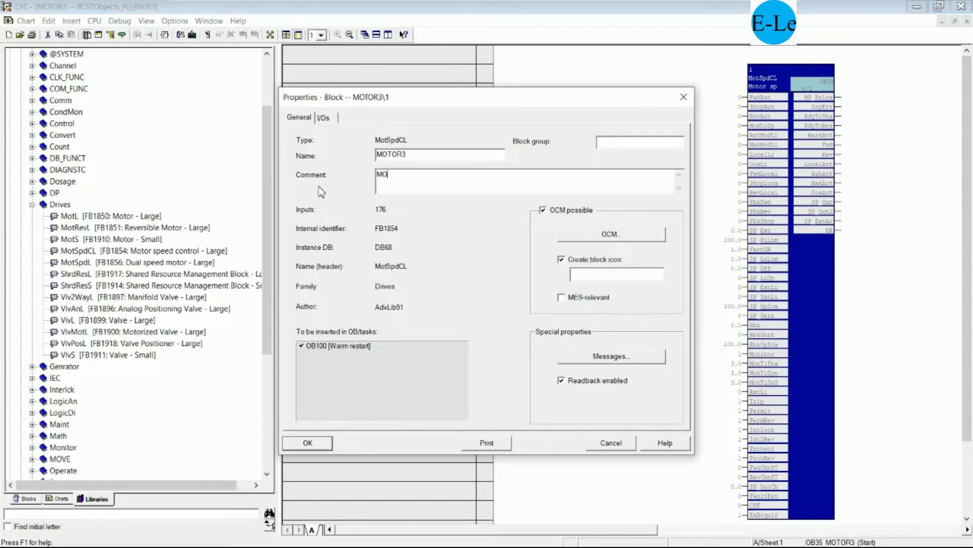
text(TOR3 CONTRO)
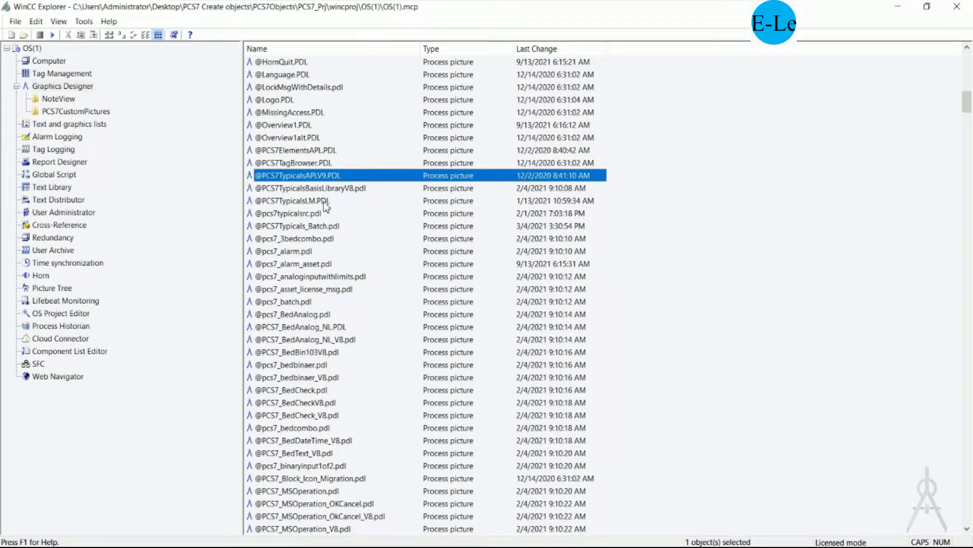
double_click(324, 177)
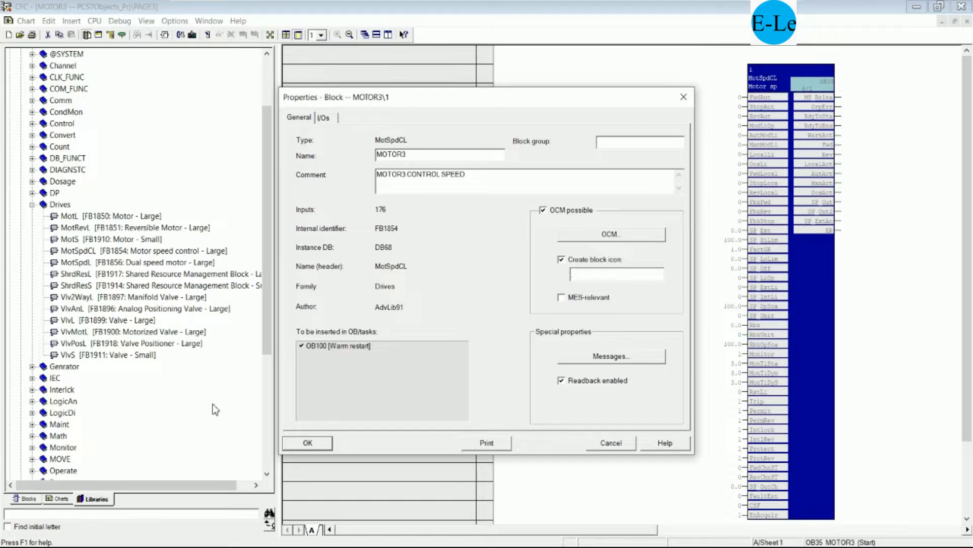
click(217, 547)
scroll(189, 294, down, 5)
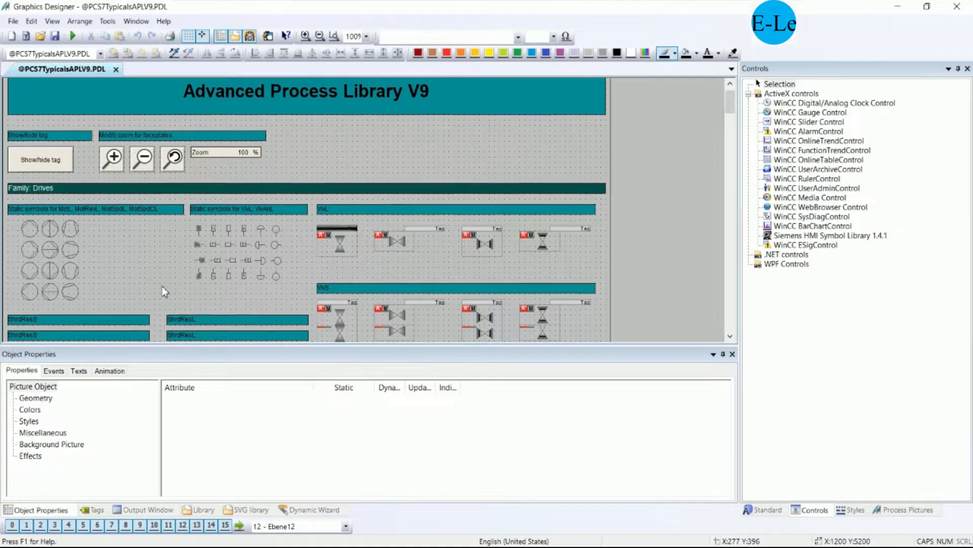
scroll(191, 281, down, 5)
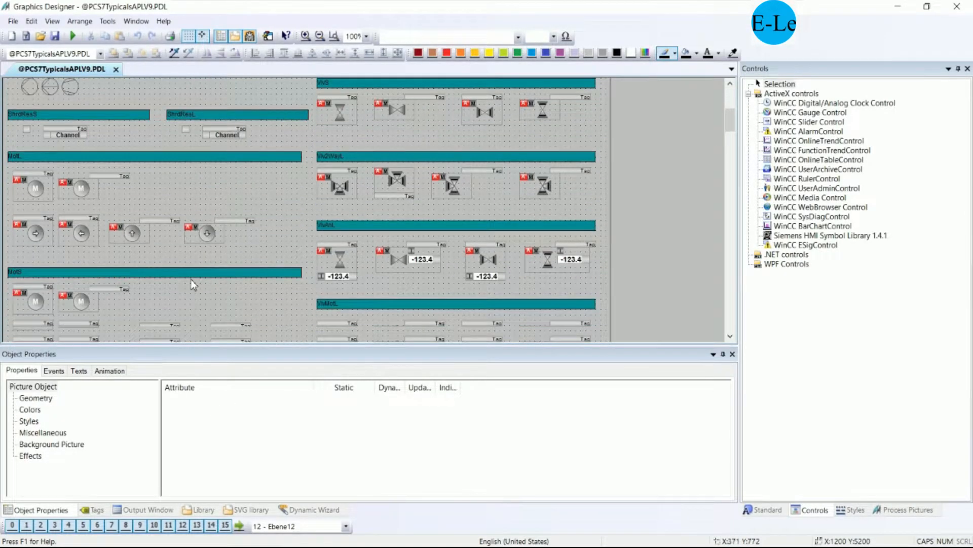
scroll(194, 280, down, 4)
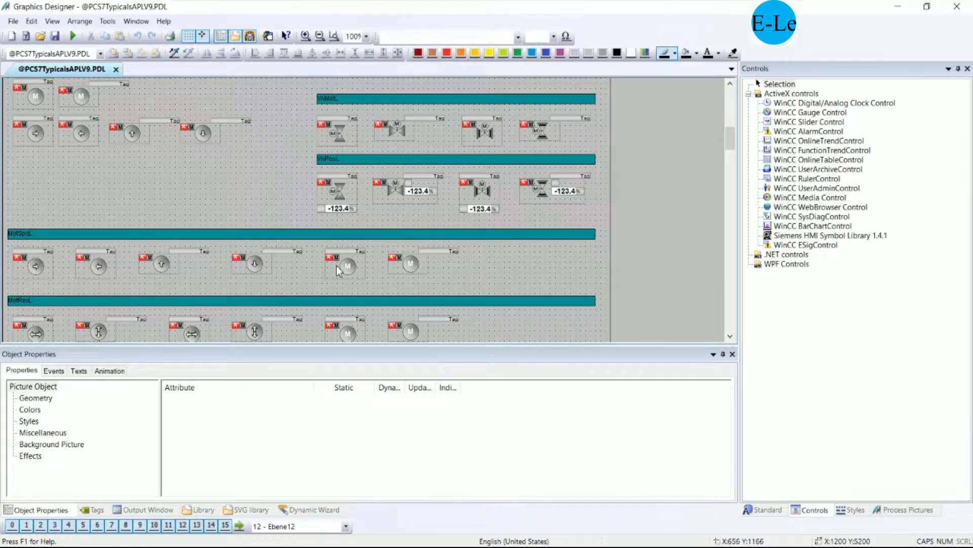
scroll(338, 267, down, 3)
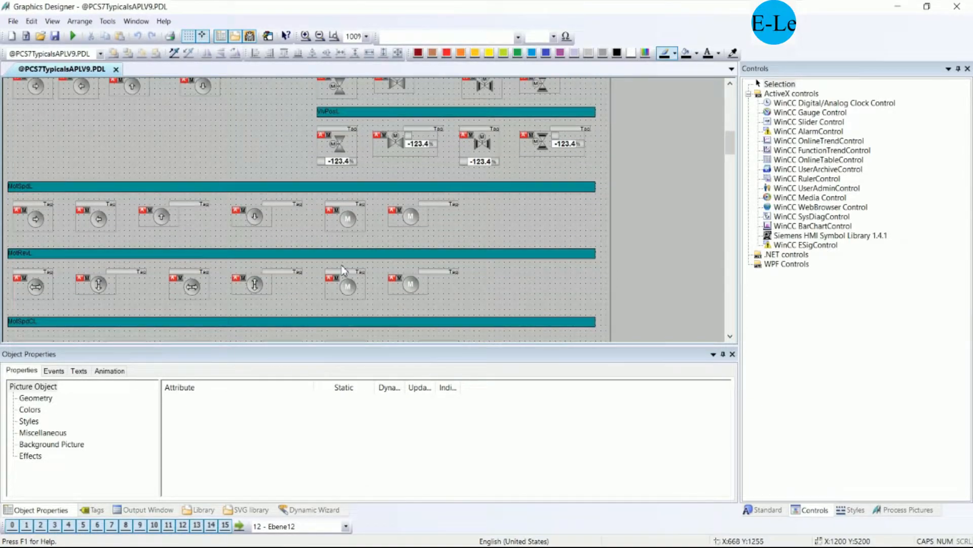
scroll(342, 271, down, 4)
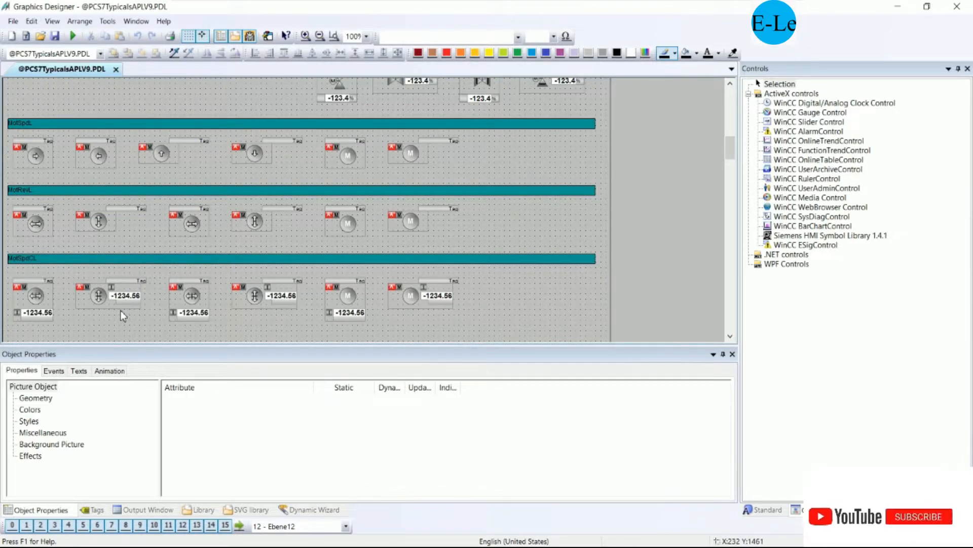
- Check the System properties of the sixth MotSpdCL icon and set the MOTOR3 block's icon to 6 in the CFC editor
click(424, 301)
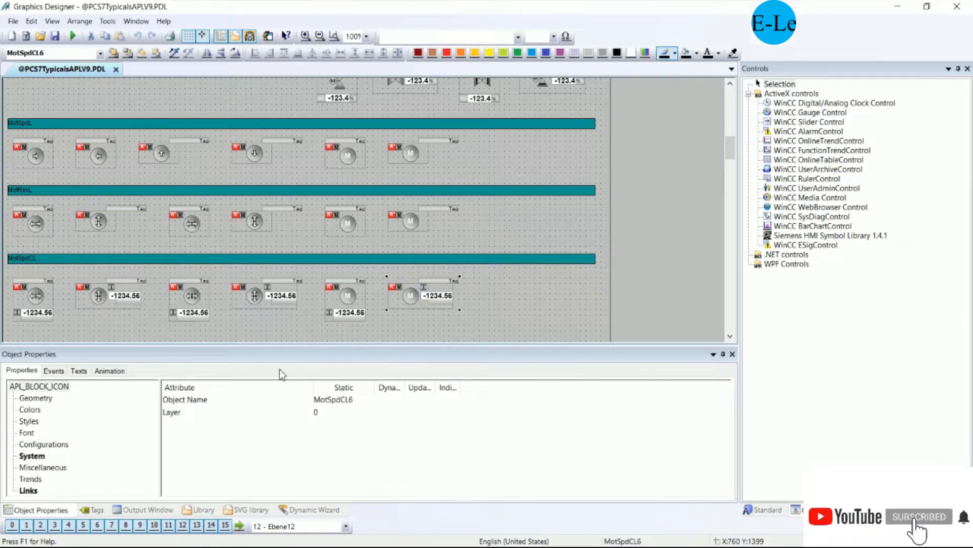
click(33, 456)
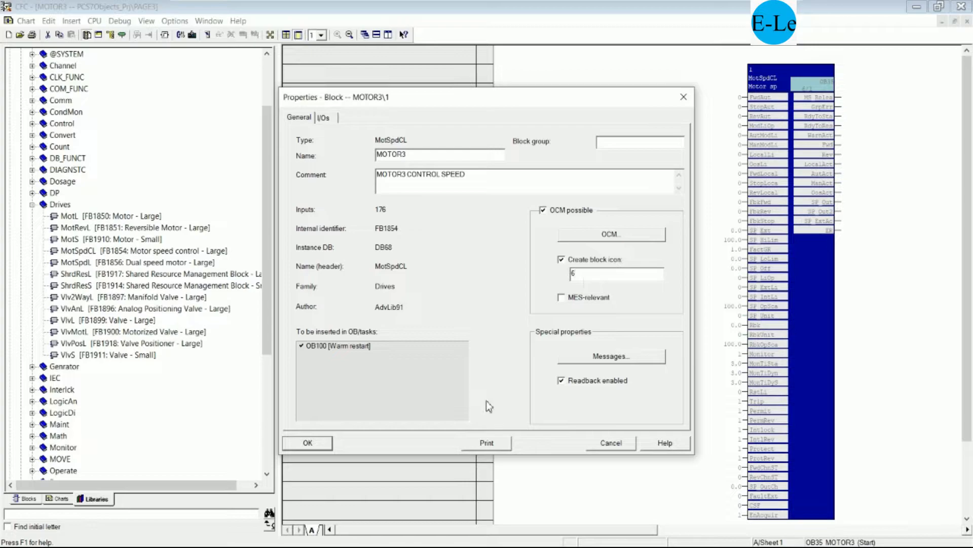
click(307, 442)
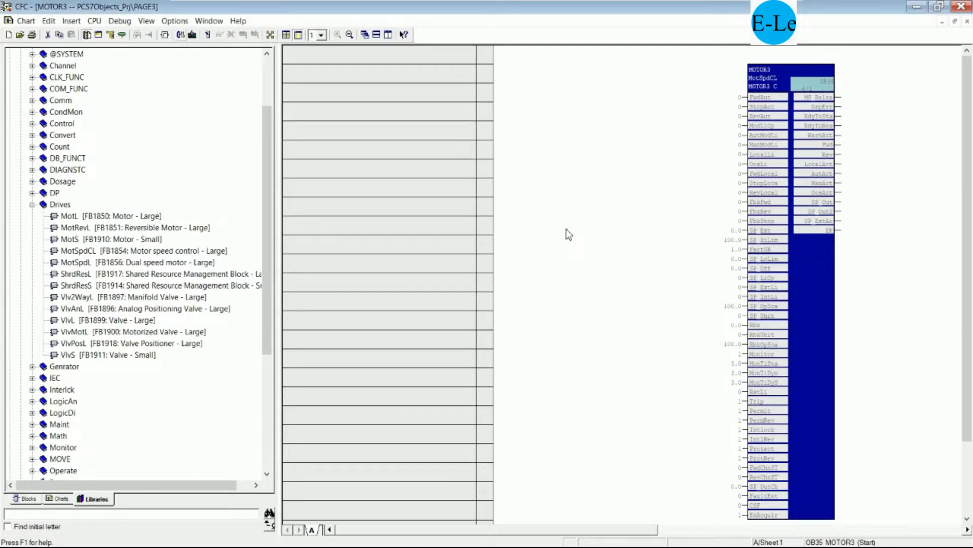
- Compile the program with MOTOR3 for changes only with module drivers generated, and close the log and the chart editor
key(ctrl+b)
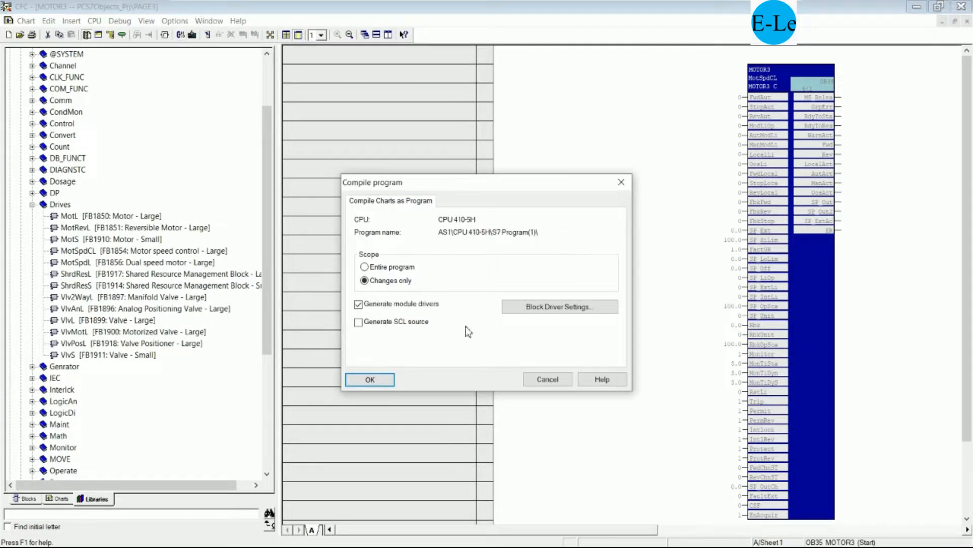
click(368, 379)
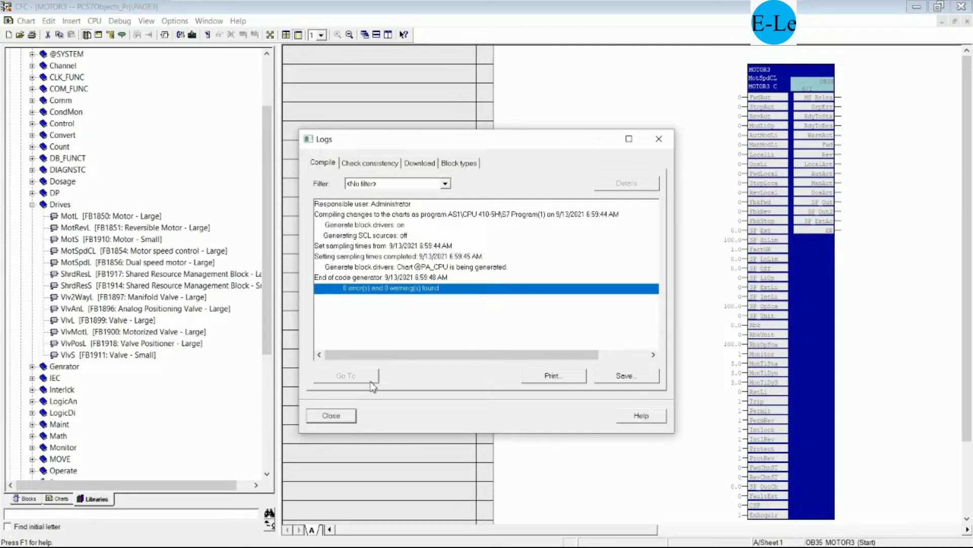
click(350, 411)
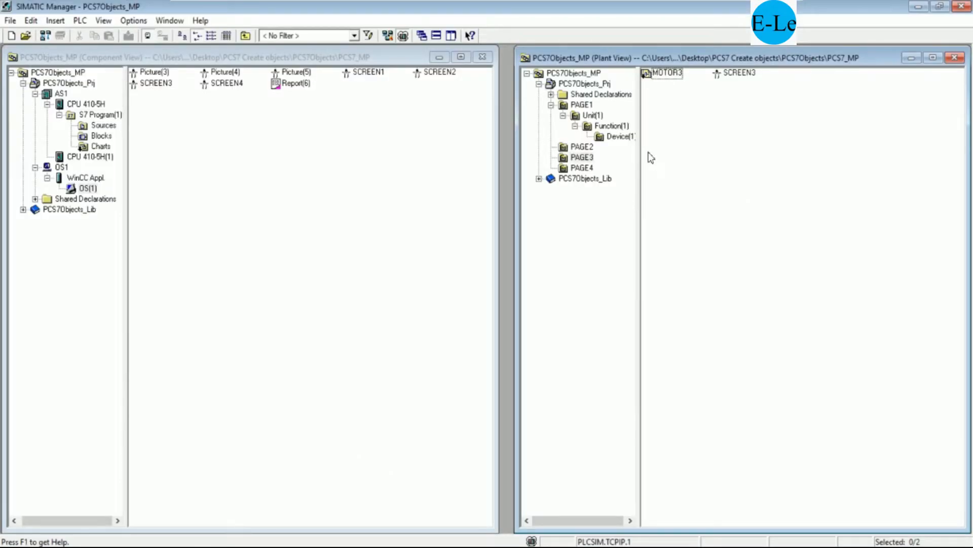
- Insert a new CFC chart named MOTOR4 in the PAGE3 folder of the plant view
click(583, 158)
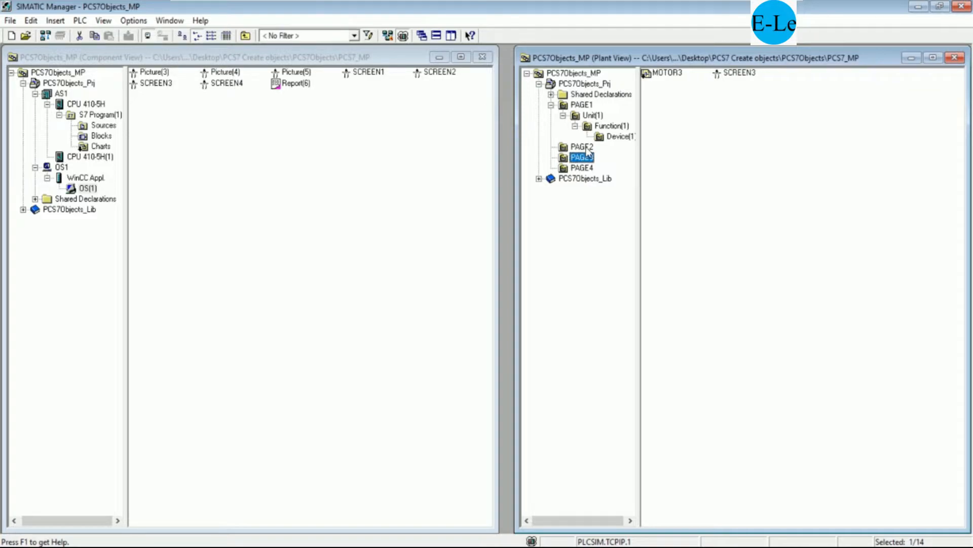
click(582, 147)
click(583, 158)
right_click(583, 161)
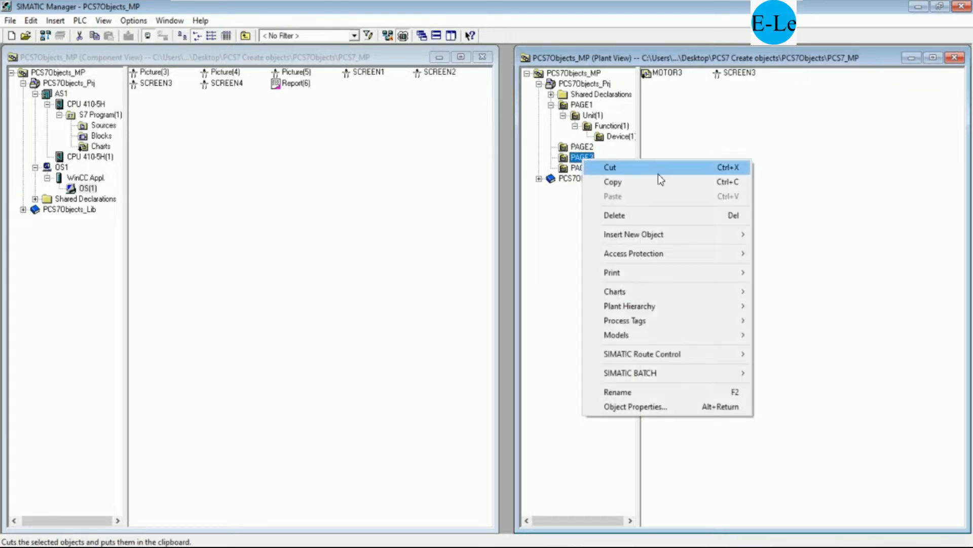
mouse_move(730, 234)
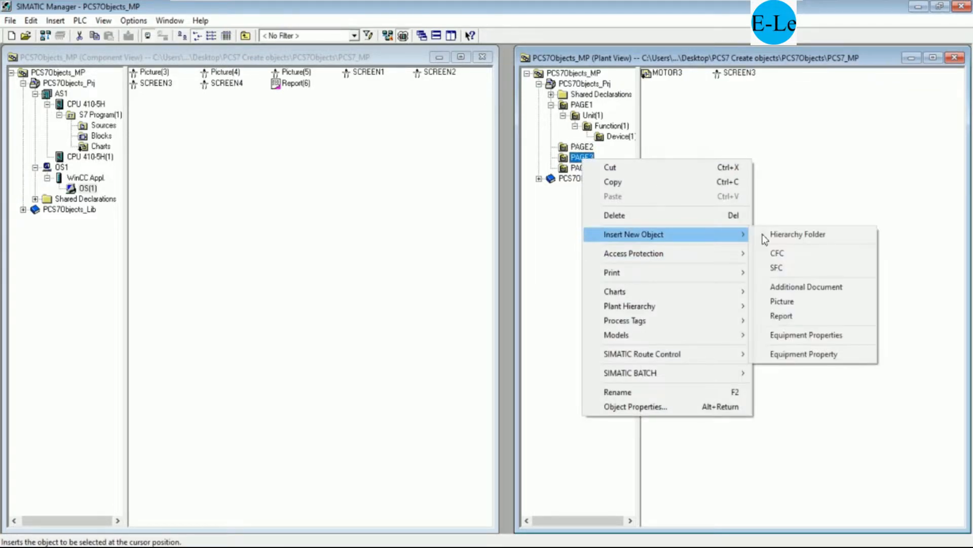
click(785, 253)
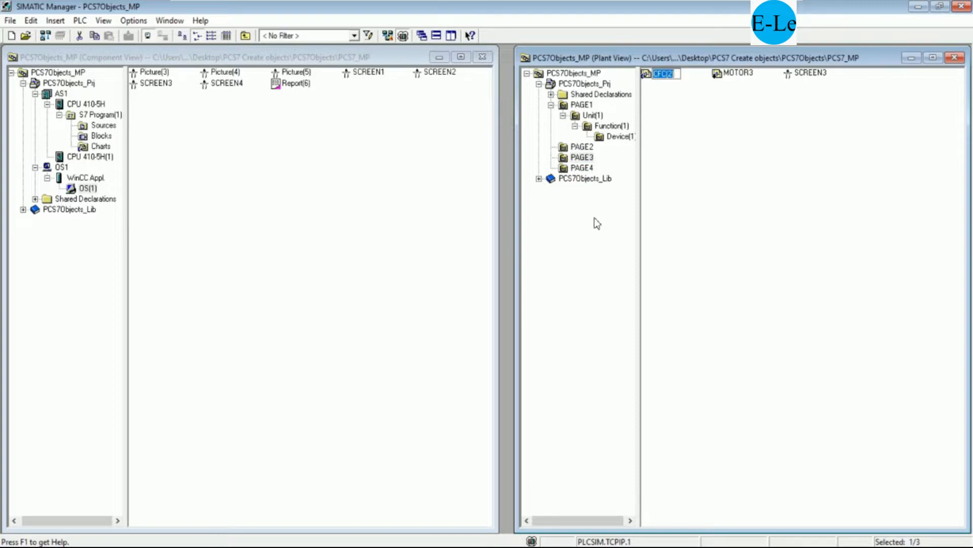
text(MOTOR4)
key(Return)
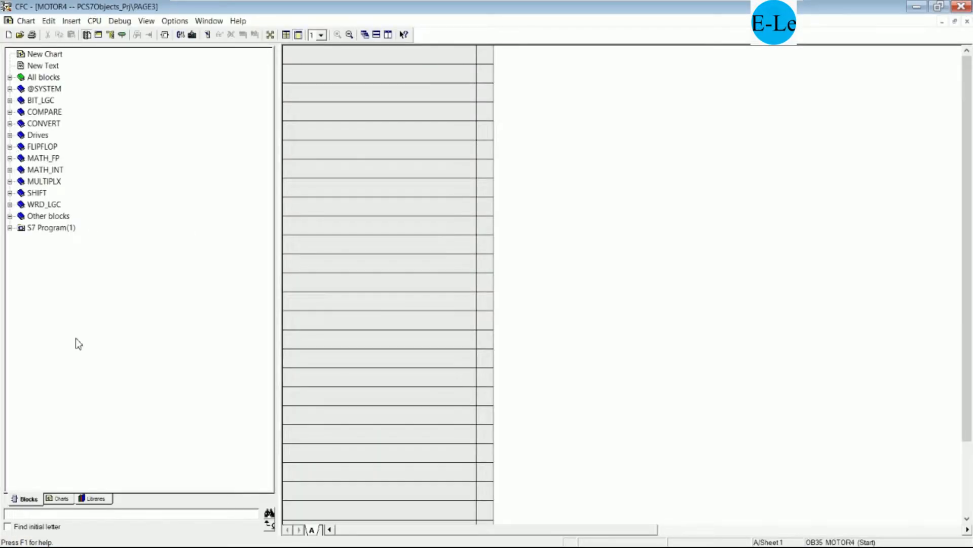
- Insert a MotSpdL dual speed motor block from the Drives family of PCS 7 AP Library V91 into the MOTOR4 chart
click(94, 498)
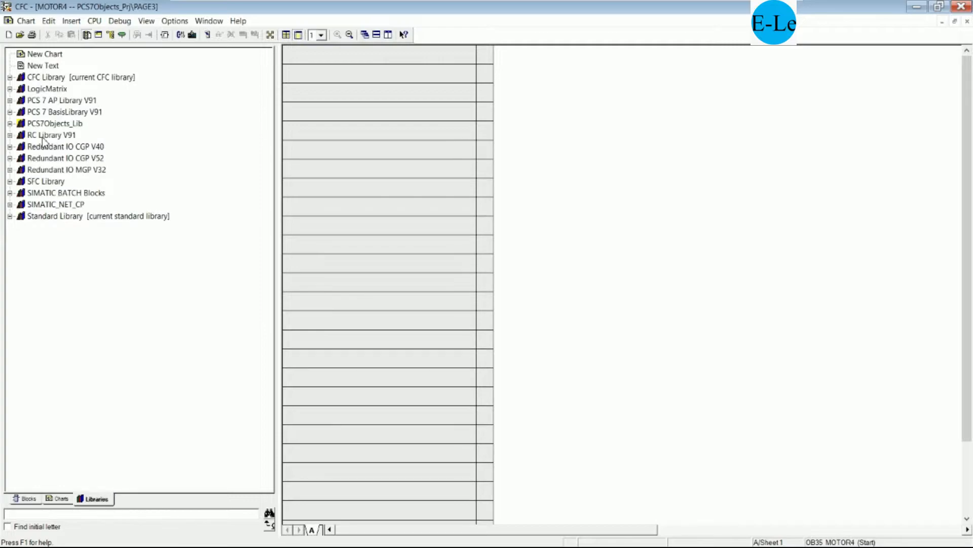
click(10, 100)
click(21, 112)
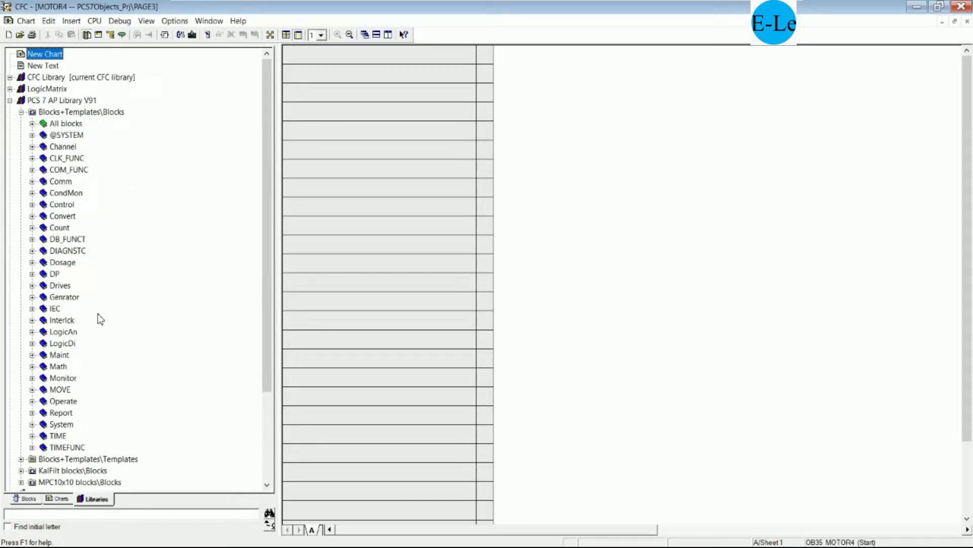
click(32, 286)
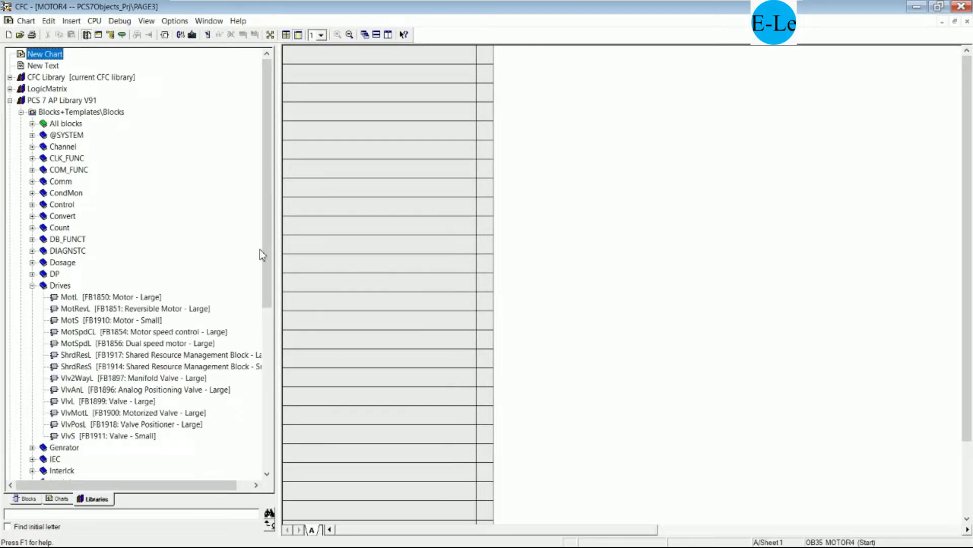
drag(268, 261, 268, 322)
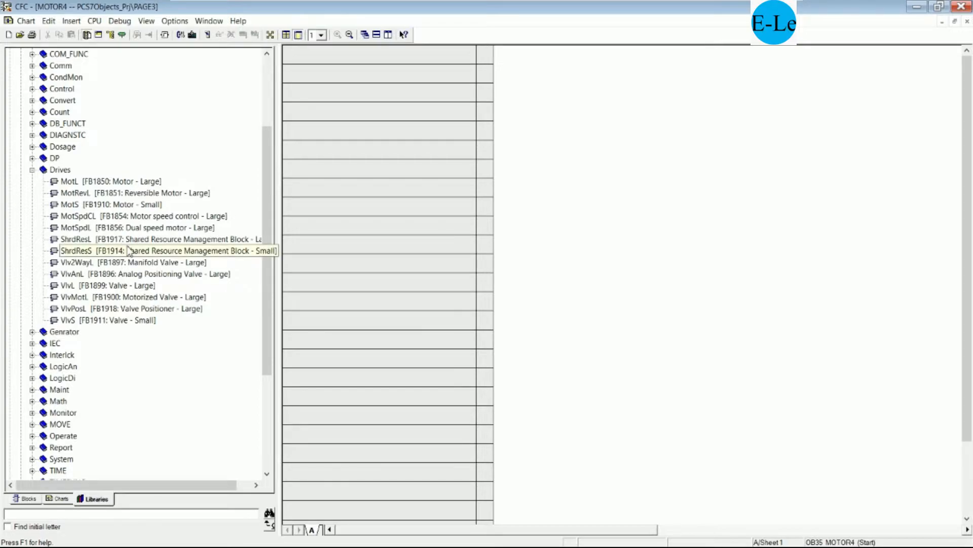
click(122, 193)
click(152, 239)
click(151, 228)
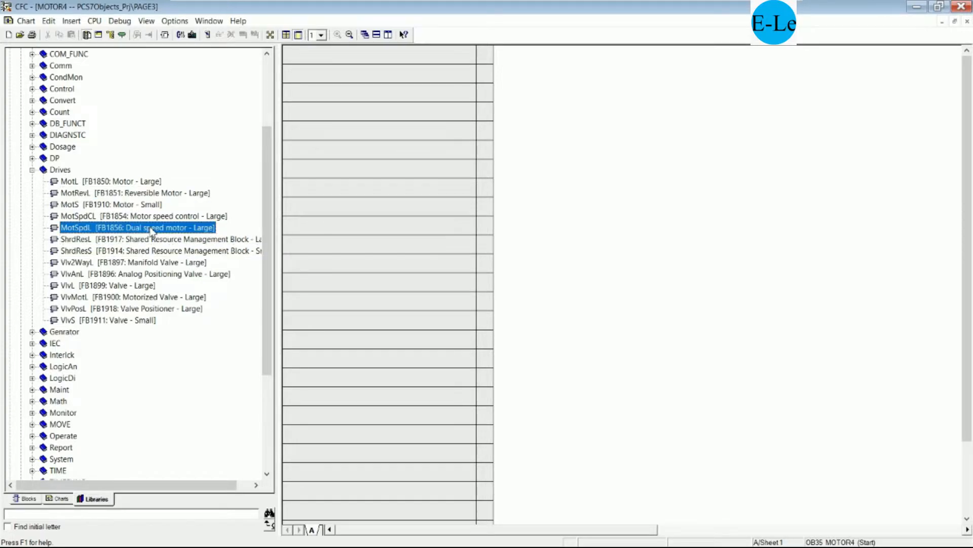
drag(126, 232, 804, 124)
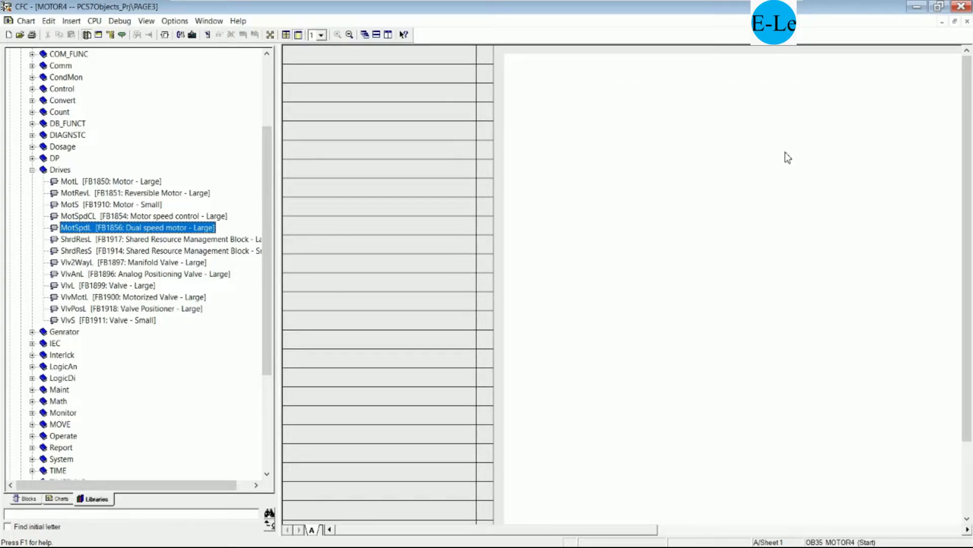
- Name the dual speed motor block MOTOR4 and set its comment to "MOTOR4 DUAL SPEED CONTROL"
right_click(787, 93)
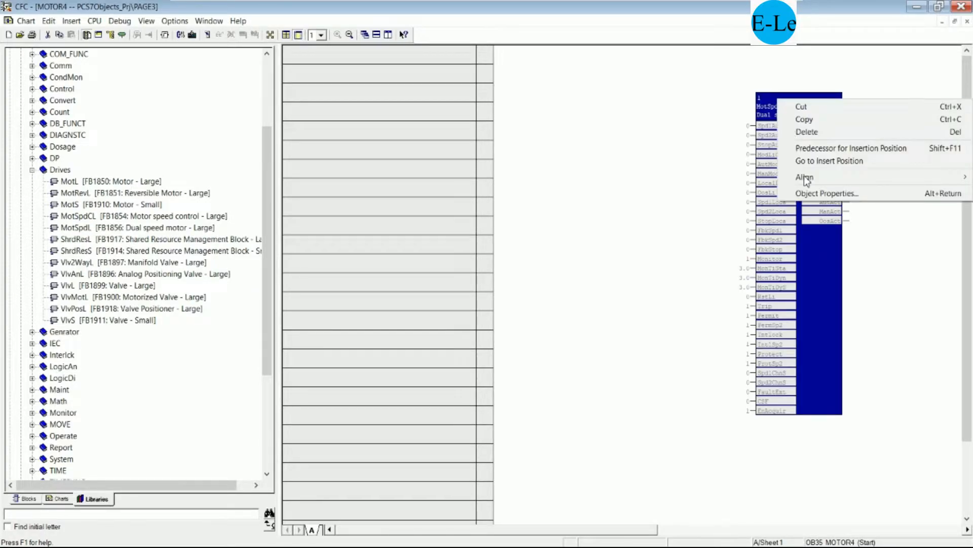
click(827, 194)
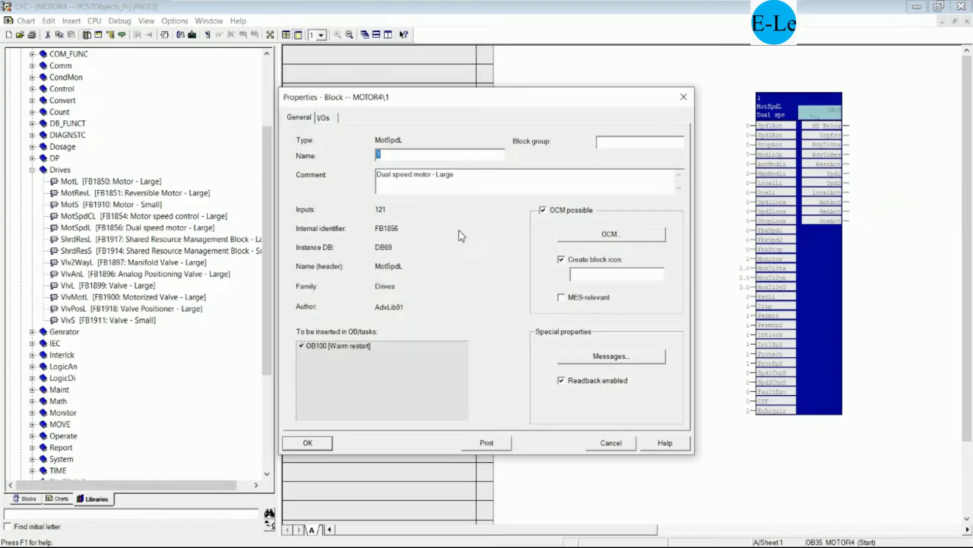
text(MOTOR4)
key(Tab)
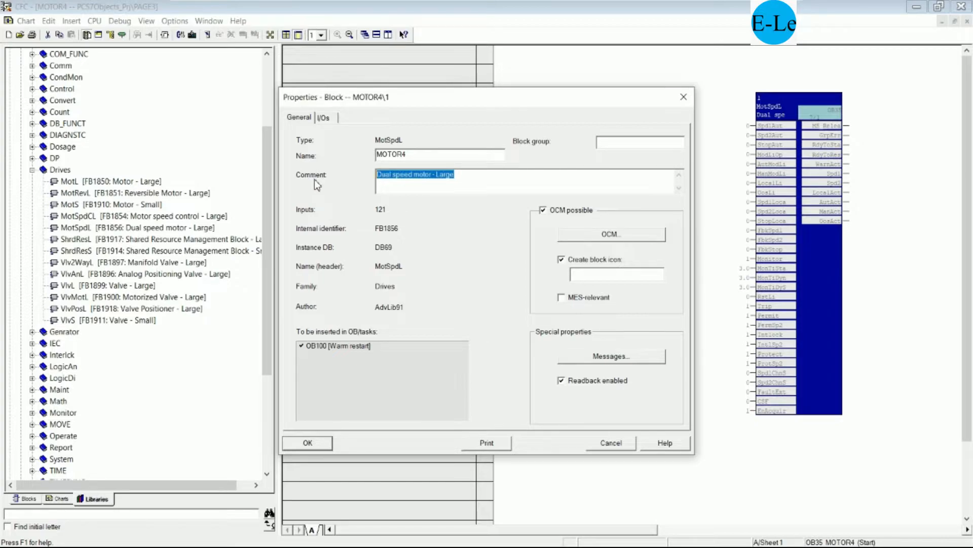
text(MOTO)
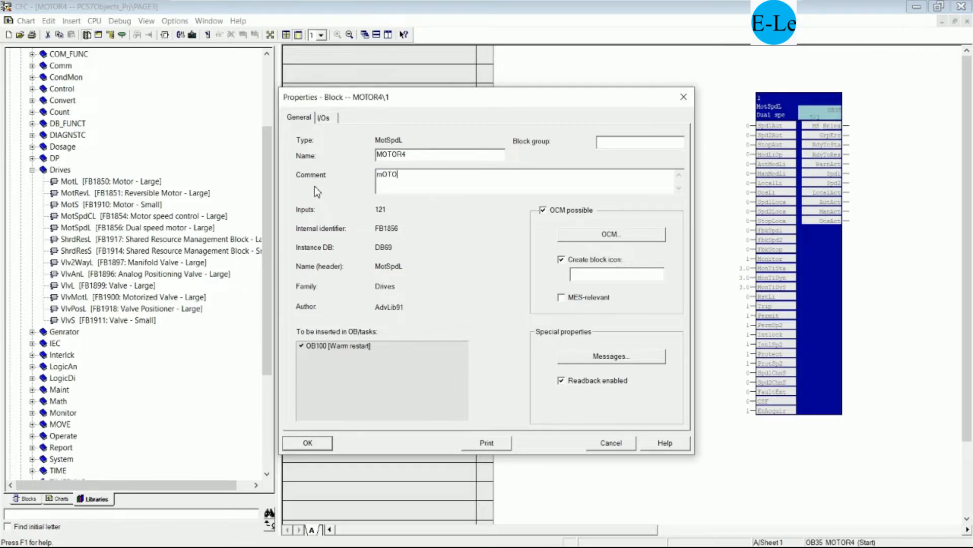
key(BackSpace)
key(BackSpace)
key(BackSpace)
key(BackSpace)
text(MOTOR4 DUAL)
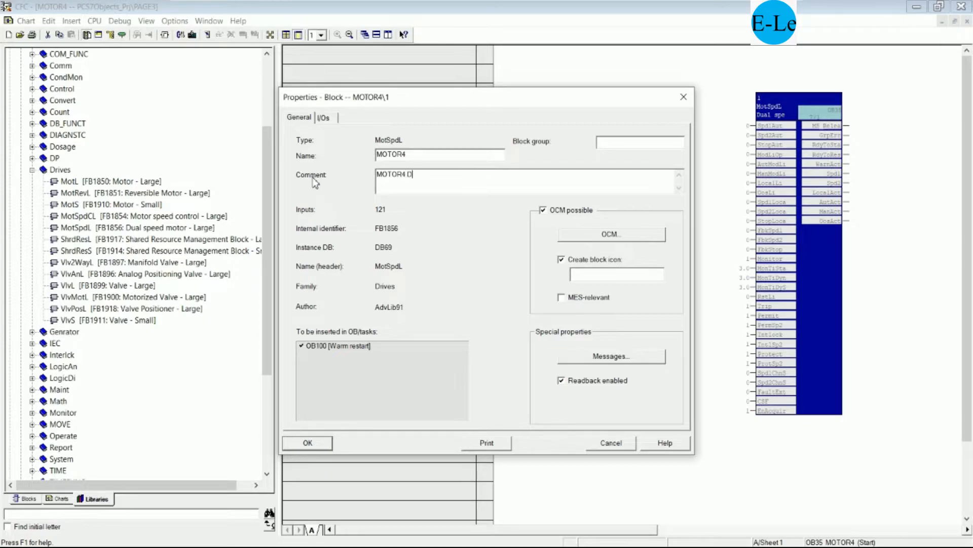
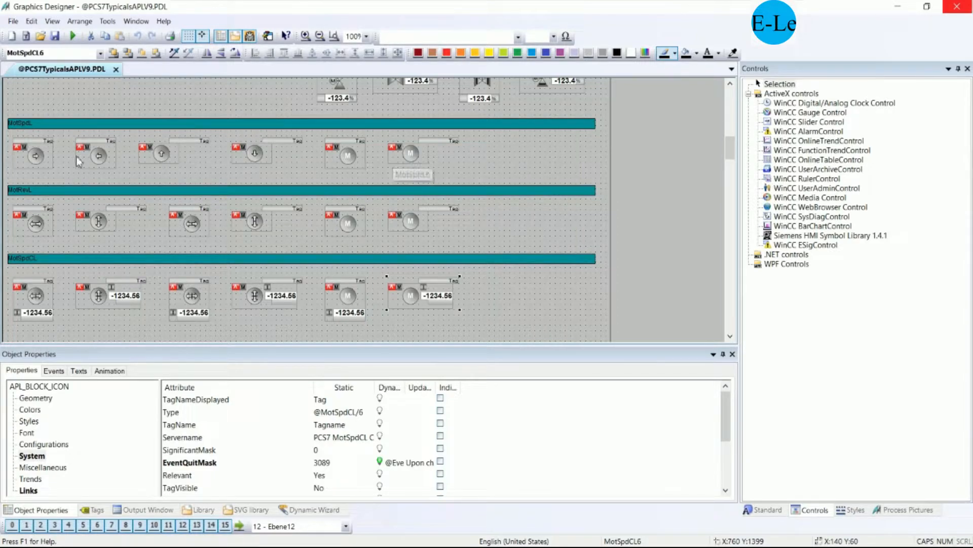
click(46, 156)
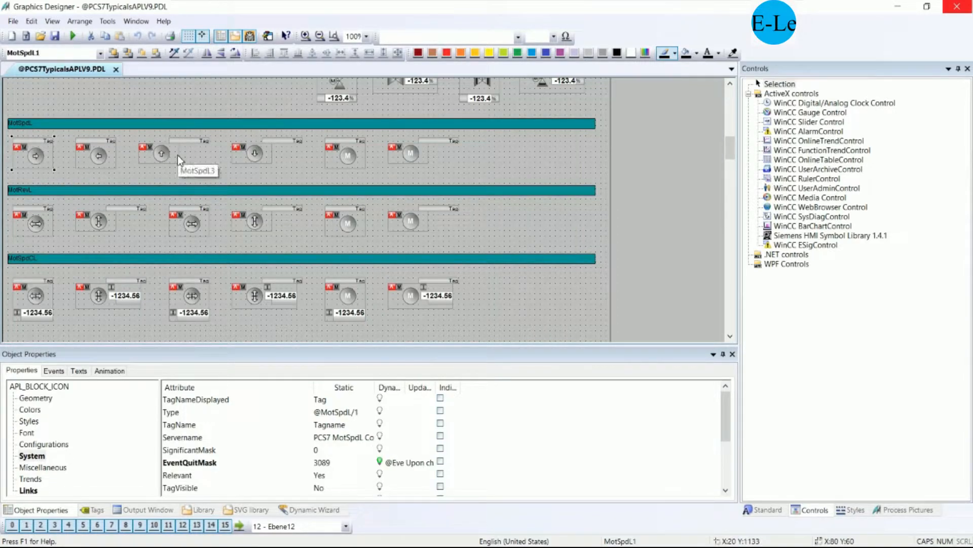
click(348, 166)
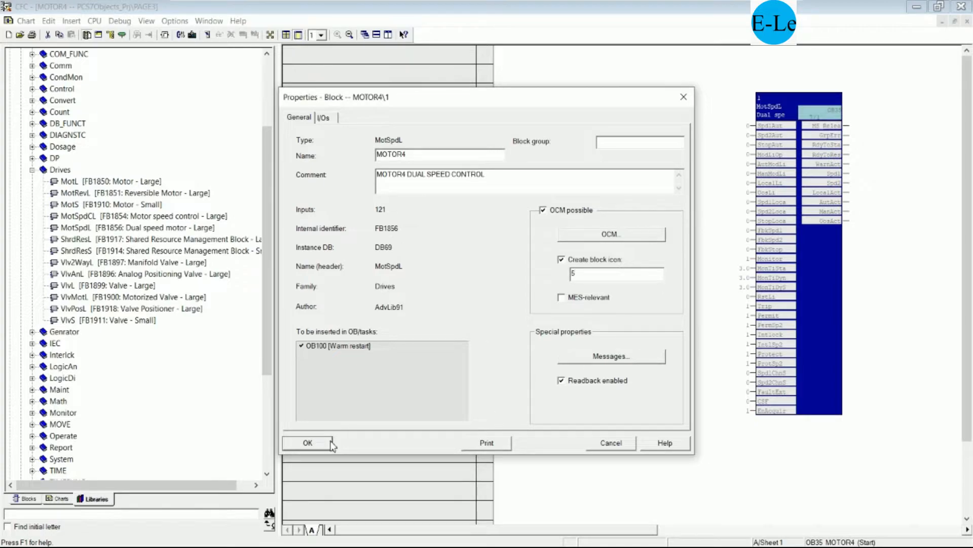
click(307, 442)
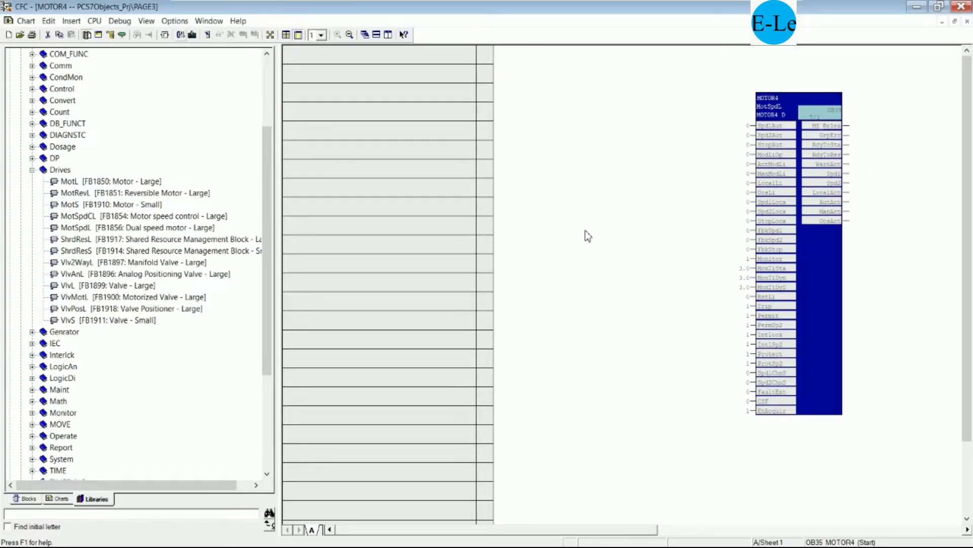
- Compile the program with MOTOR4 for changes only, and close the log and the chart editor
key(ctrl+b)
click(366, 379)
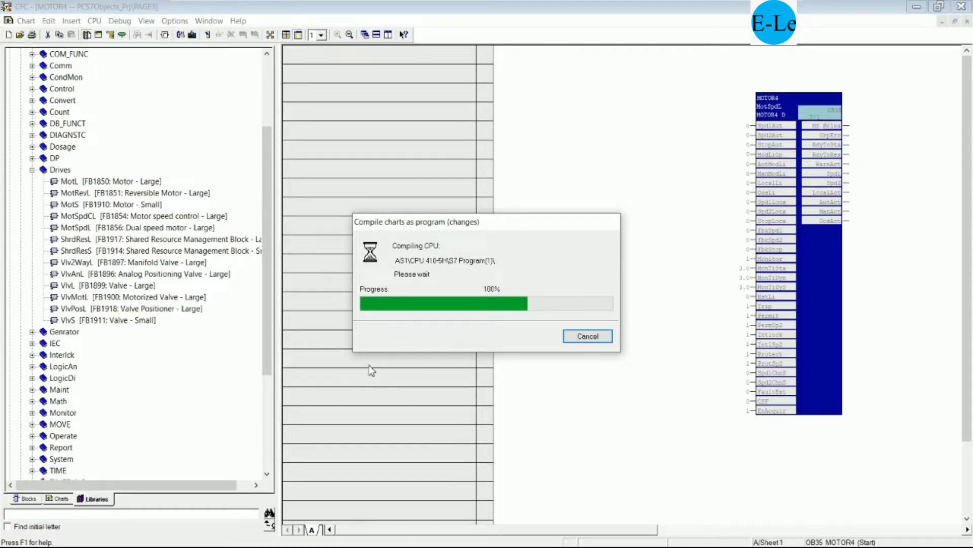
click(350, 415)
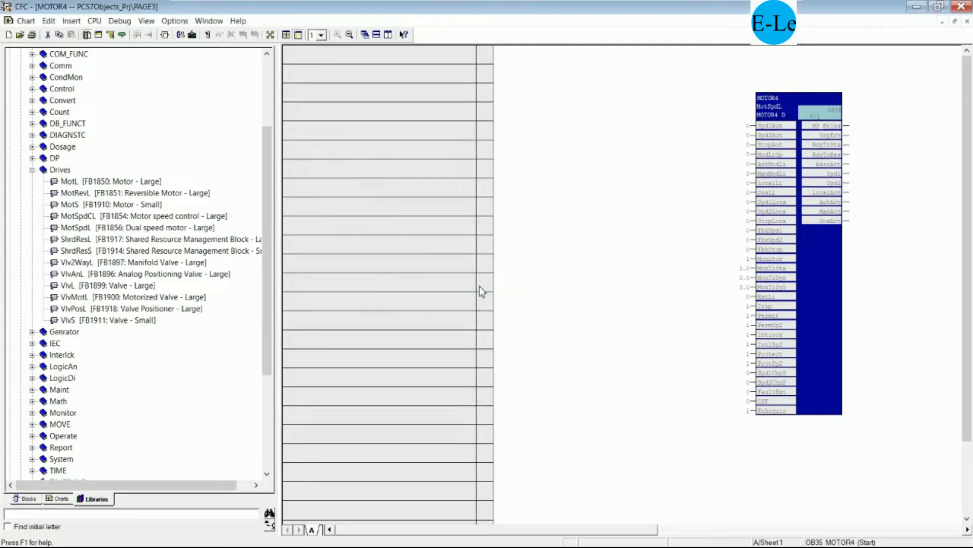
click(964, 6)
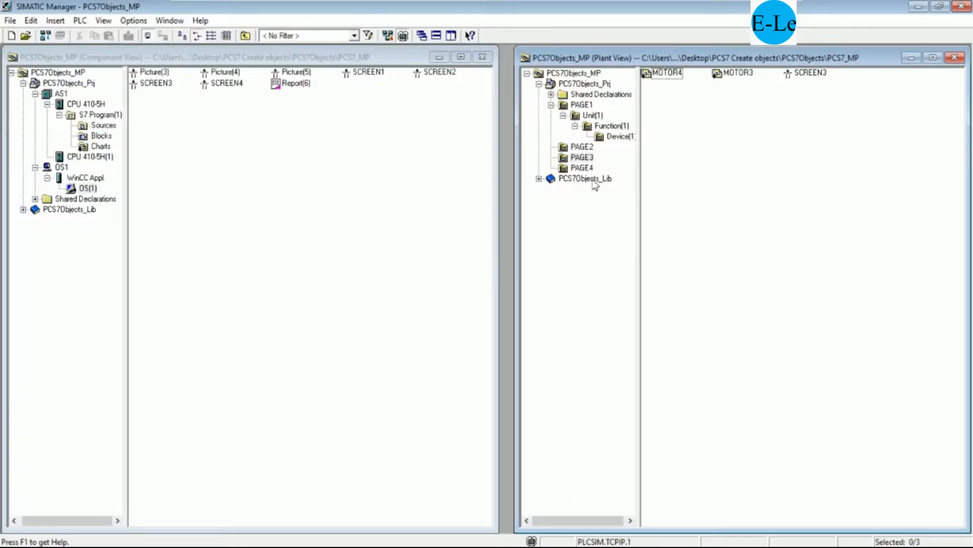
- Insert a new CFC chart in the PAGE4 folder, name it ANALOG1, and open it in the chart editor
click(582, 168)
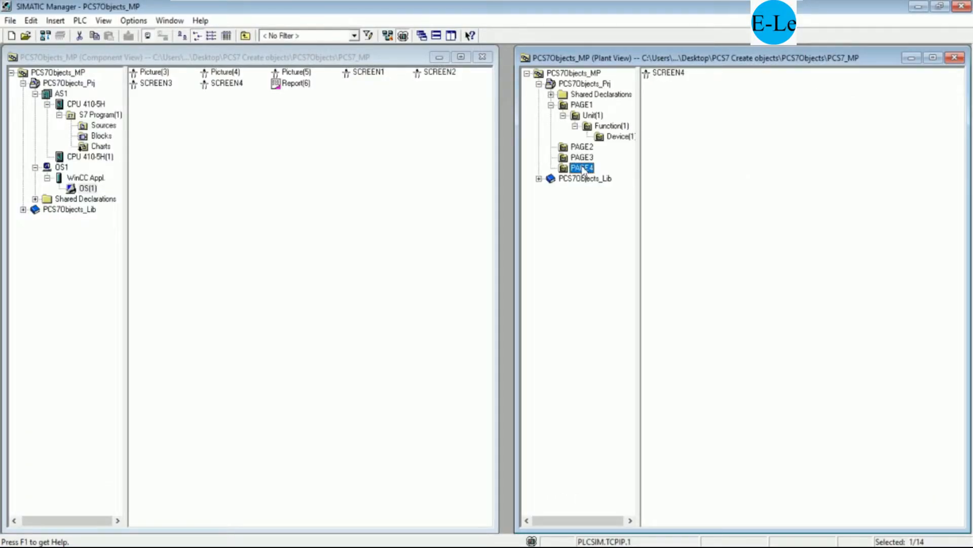
right_click(583, 169)
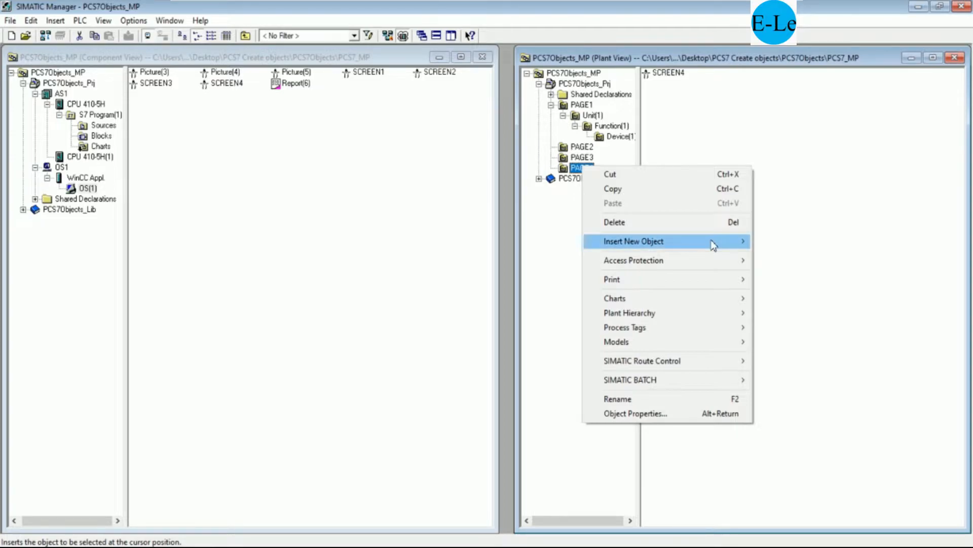
mouse_move(714, 245)
click(783, 263)
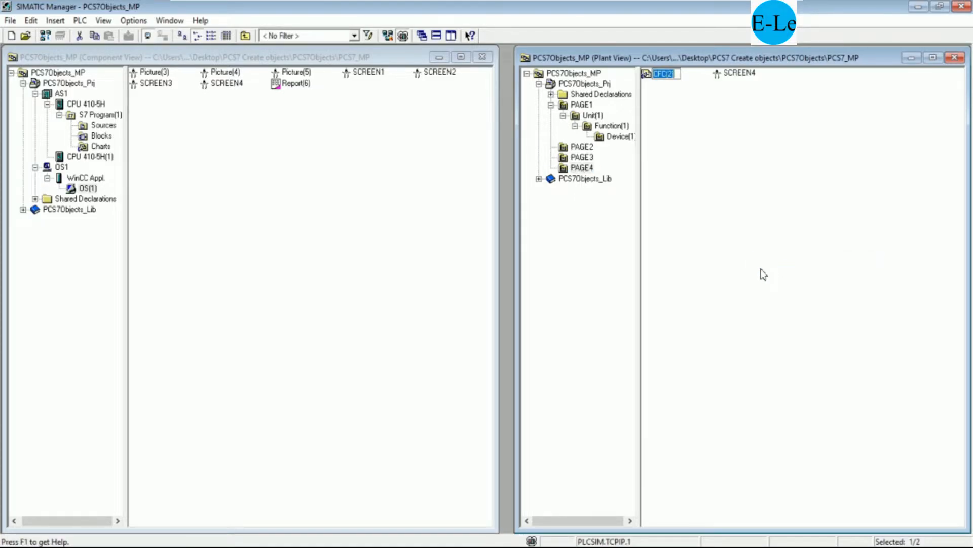
text(ALA)
key(BackSpace)
key(BackSpace)
text(NALOG)
key(Return)
key(Return)
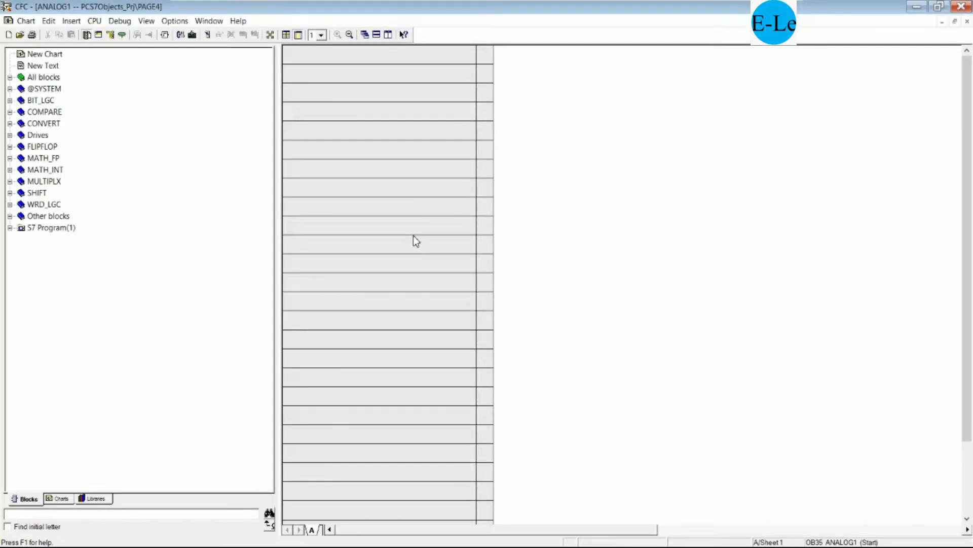
- Expand the Monitor block family under Blocks+Templates\Blocks of PCS 7 AP Library V91
click(93, 499)
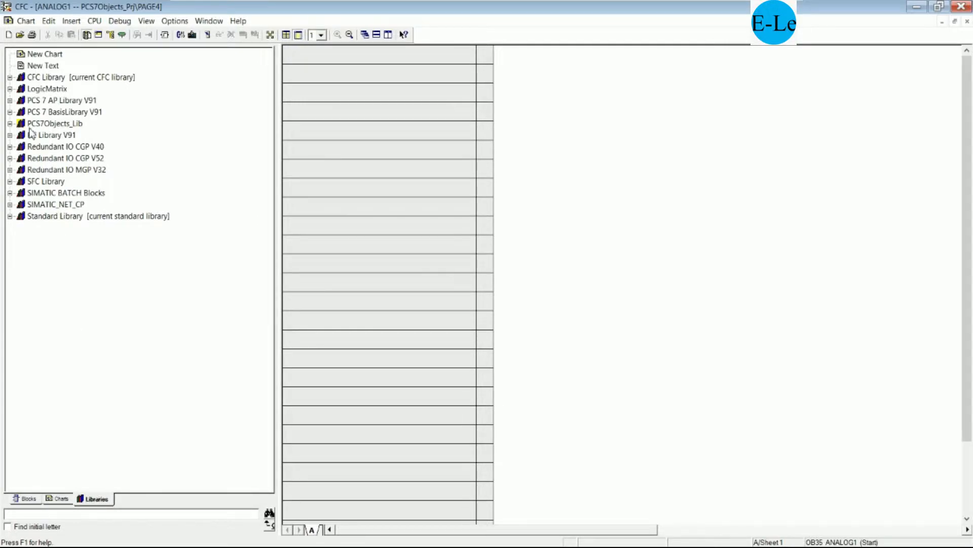
click(10, 101)
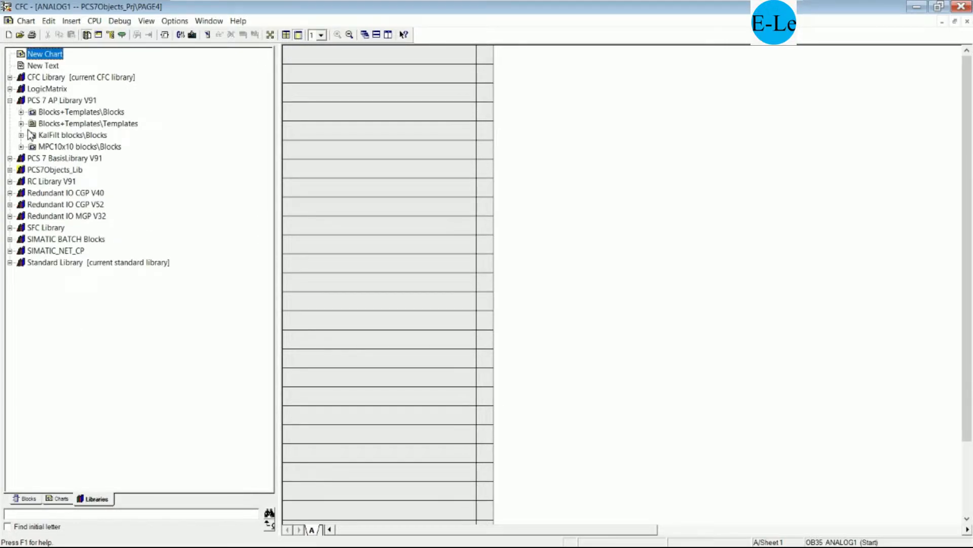
click(20, 112)
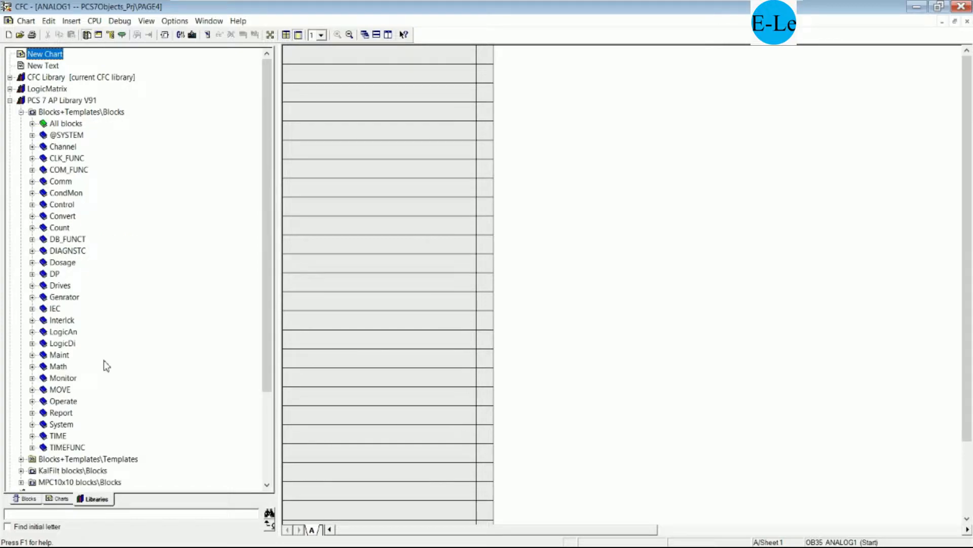
click(264, 421)
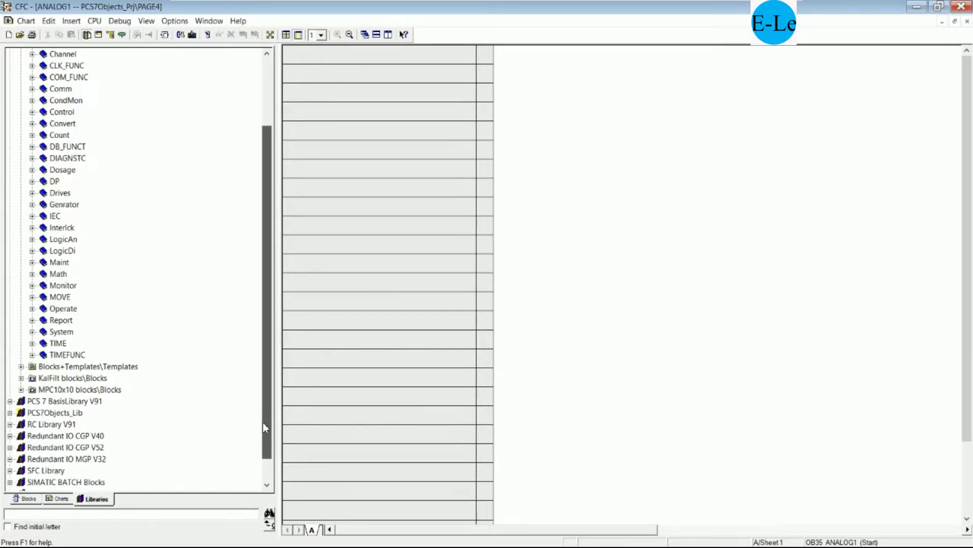
click(32, 285)
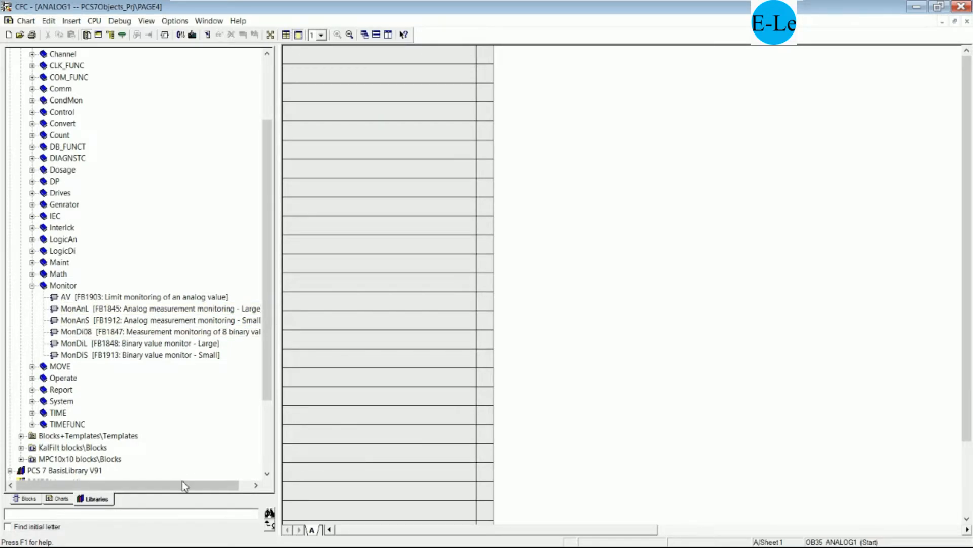
drag(182, 484, 196, 484)
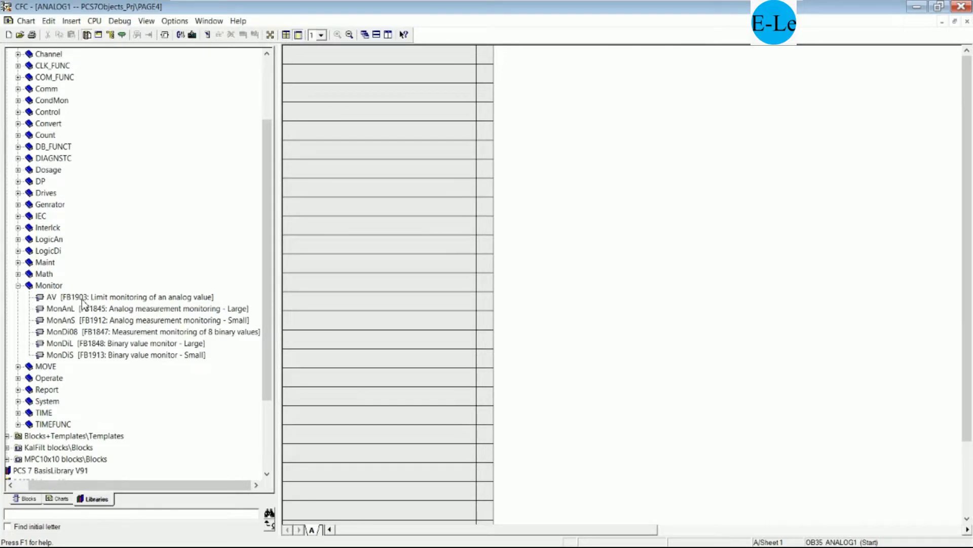
- Place an AV block from the Monitor family on the ANALOG1 chart, naming it ANLAOG1 with the comment ANALOG1 MONITORING
drag(83, 299, 807, 109)
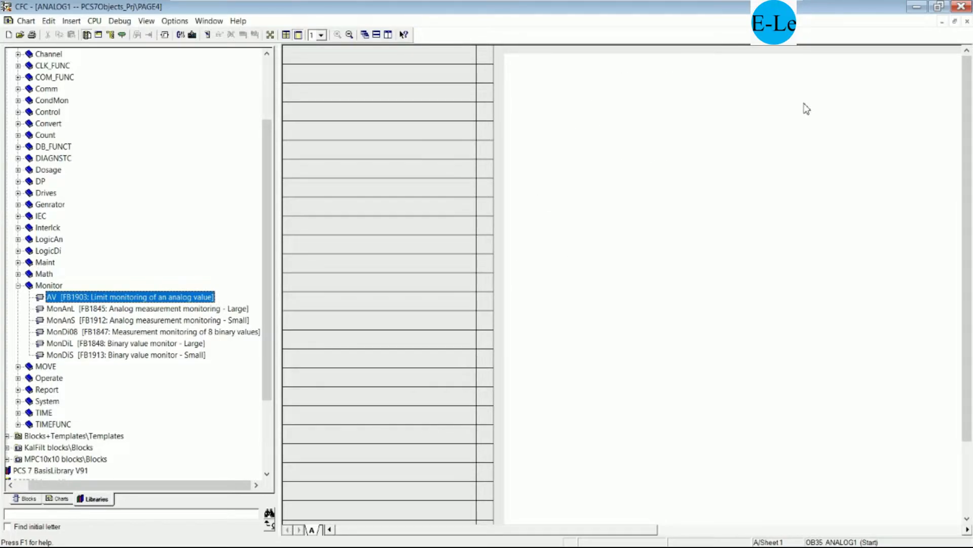
right_click(780, 88)
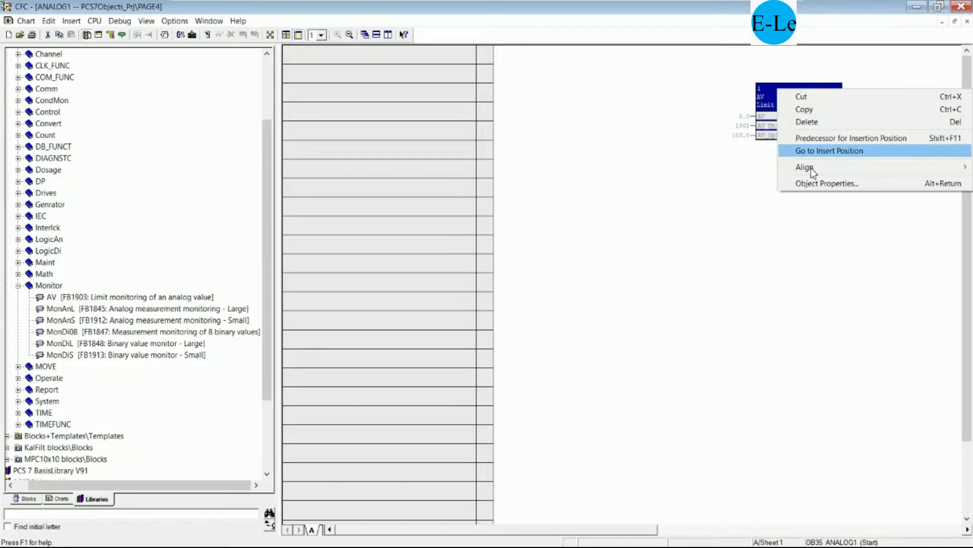
click(812, 183)
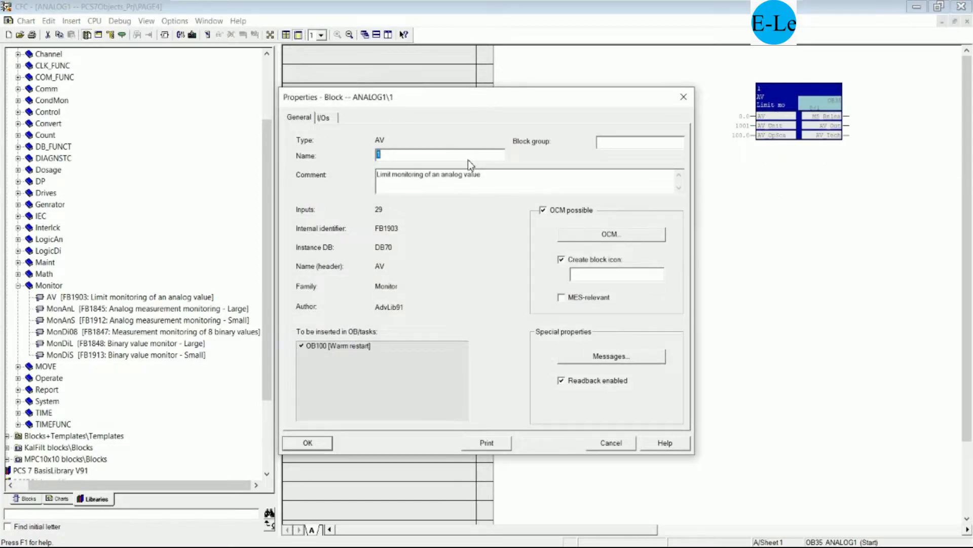
text(ANLAOG1)
drag(496, 174, 278, 197)
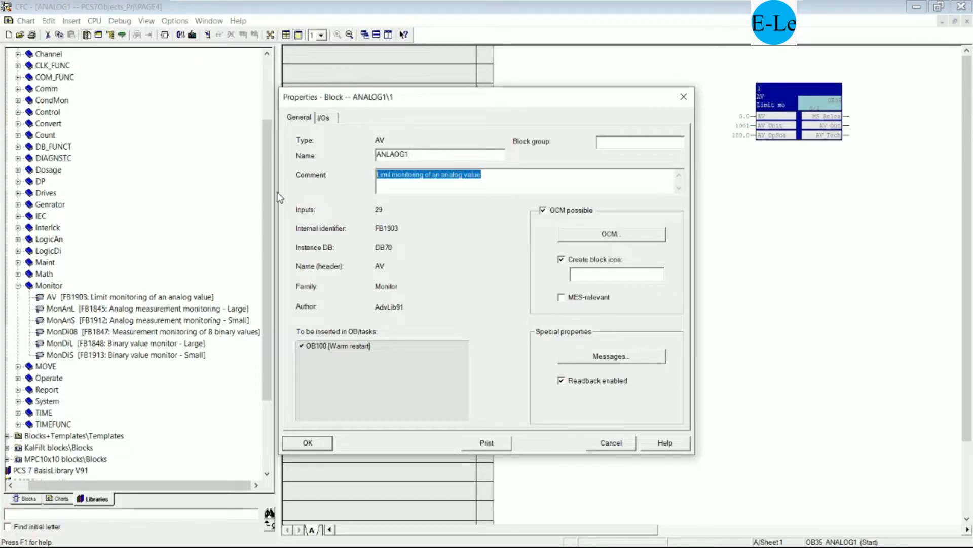
text(A)
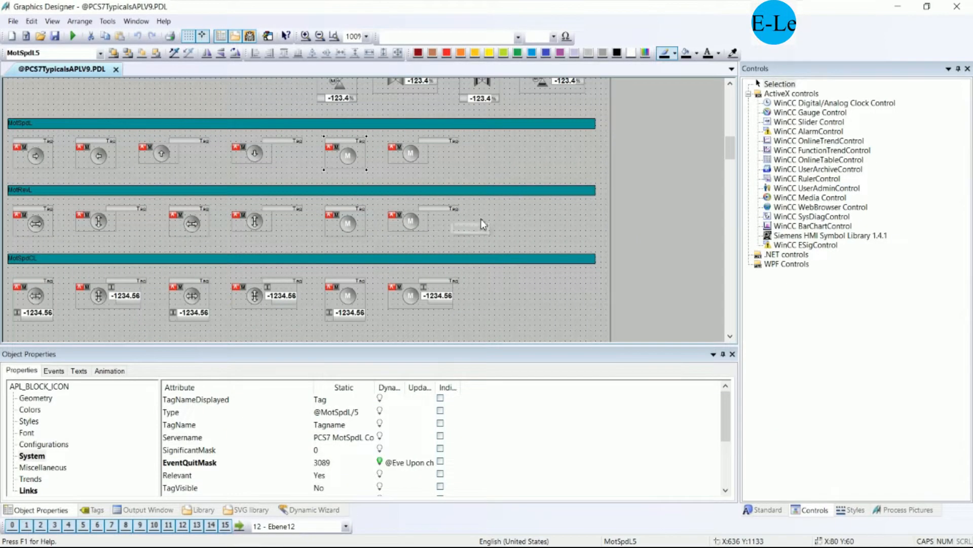
scroll(559, 215, up, 8)
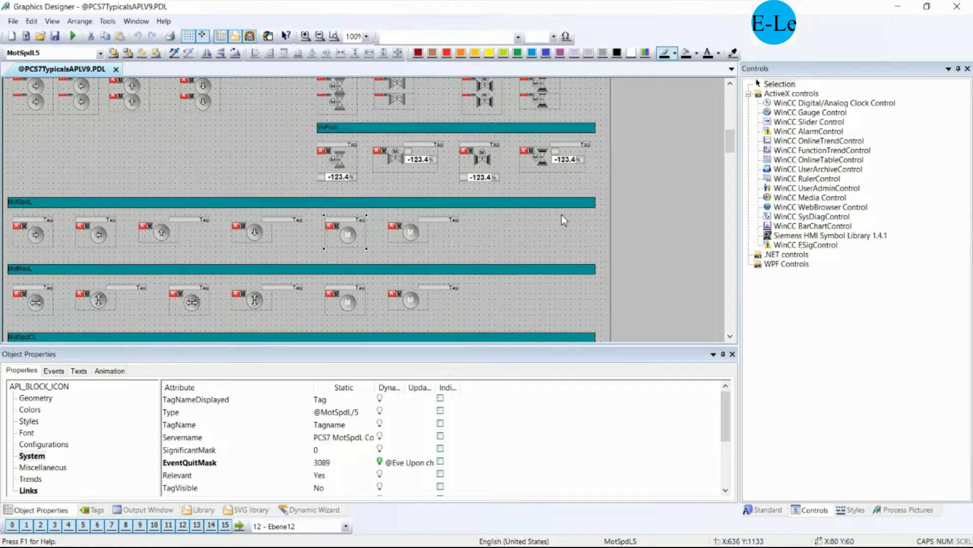
scroll(685, 178, up, 3)
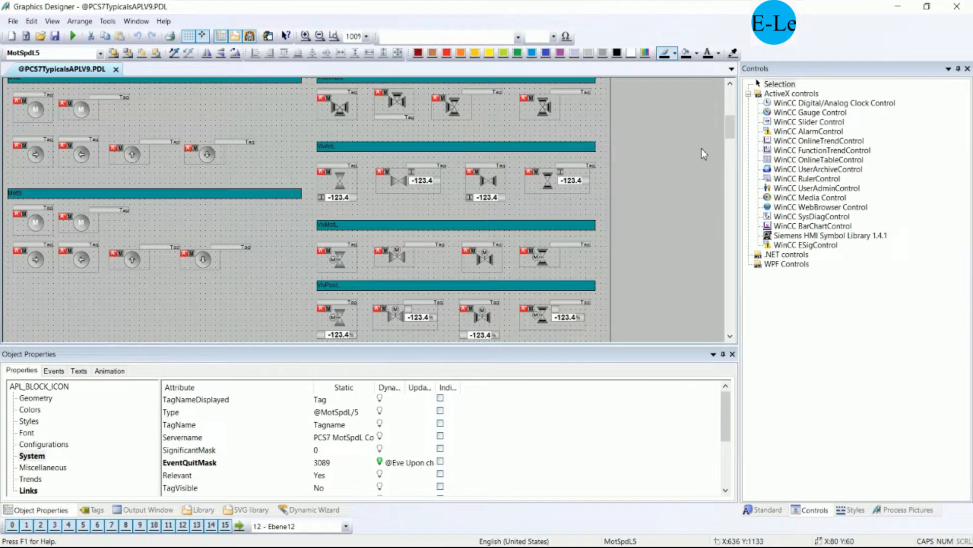
drag(730, 127, 719, 249)
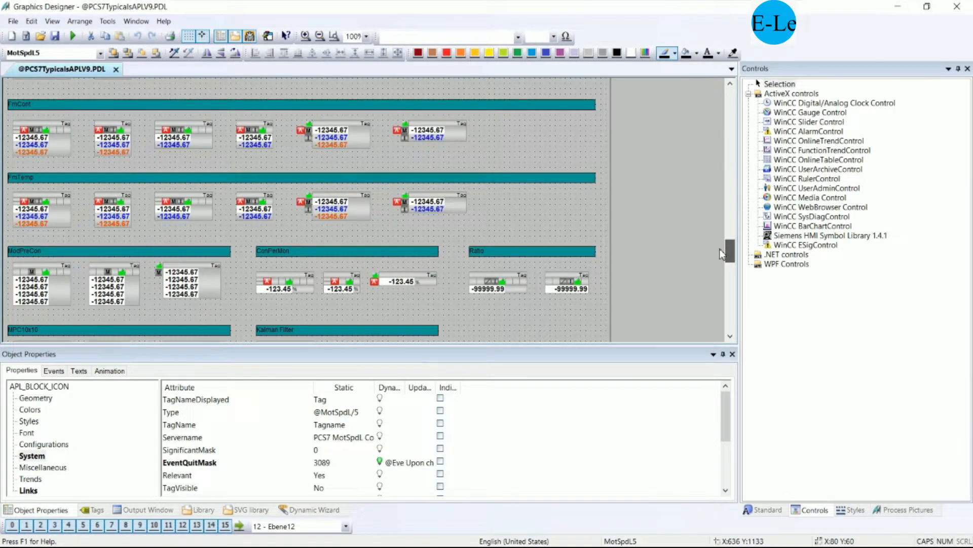
drag(720, 244, 731, 109)
scroll(428, 191, up, 3)
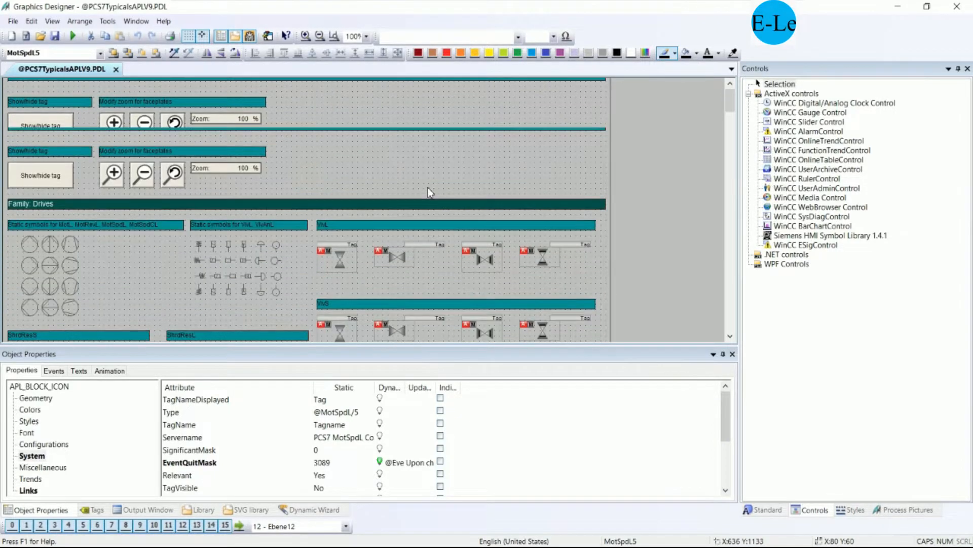
scroll(430, 200, down, 5)
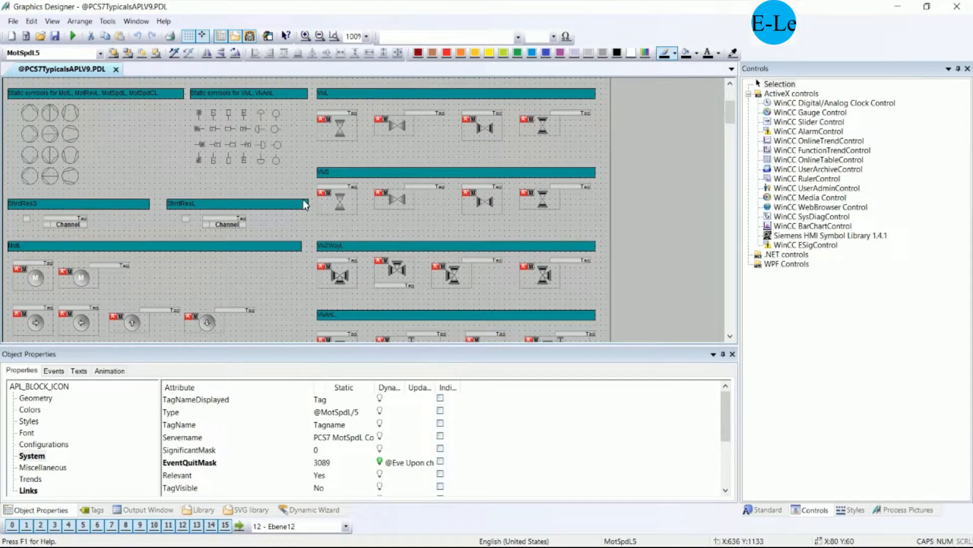
scroll(284, 203, down, 9)
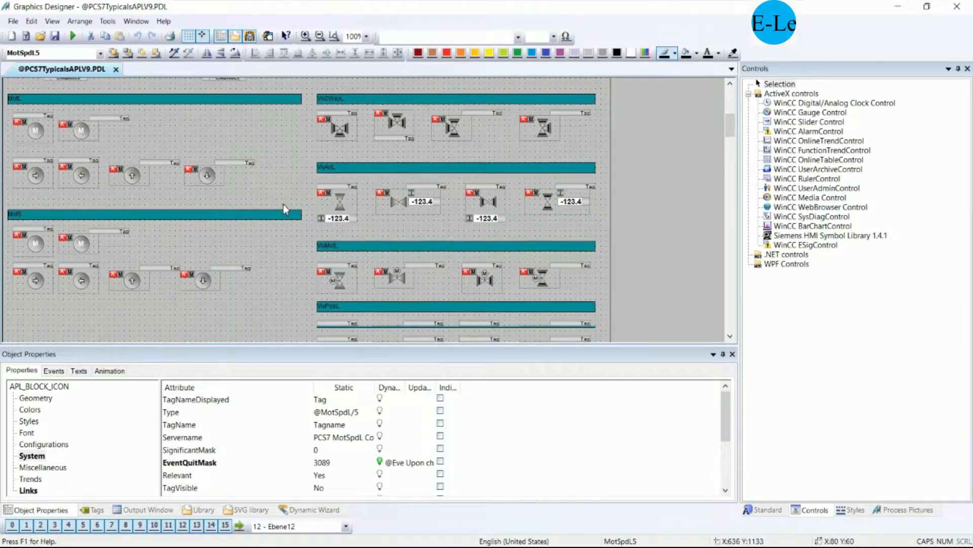
scroll(283, 204, down, 7)
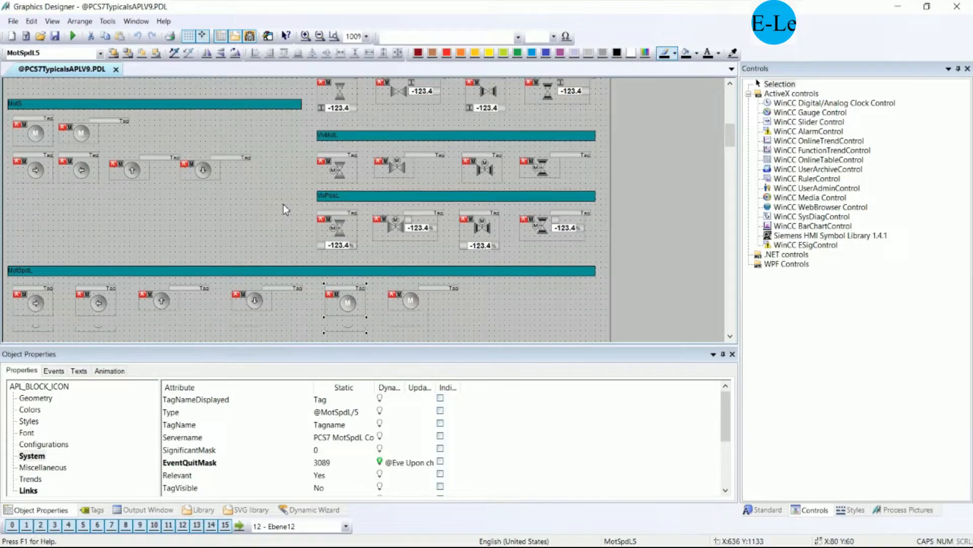
scroll(283, 204, down, 8)
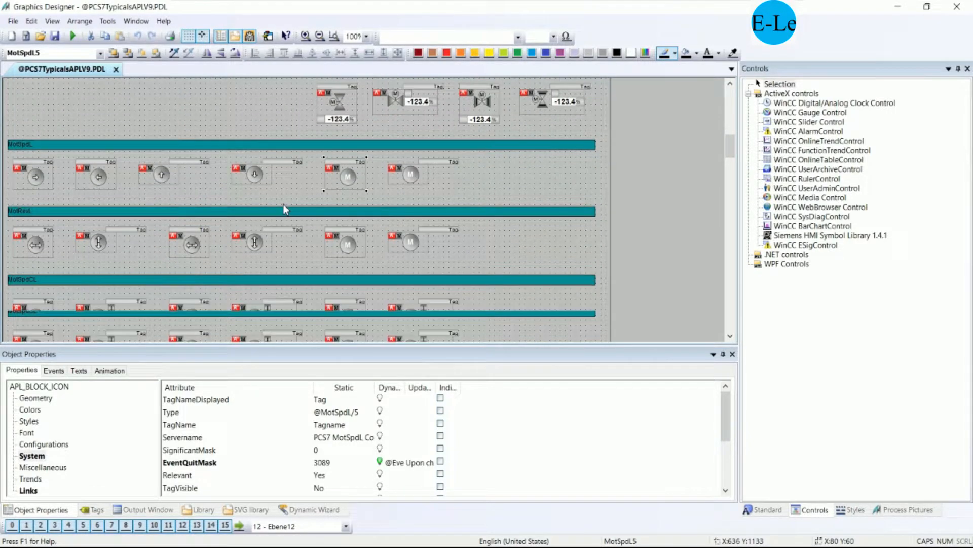
scroll(283, 203, down, 9)
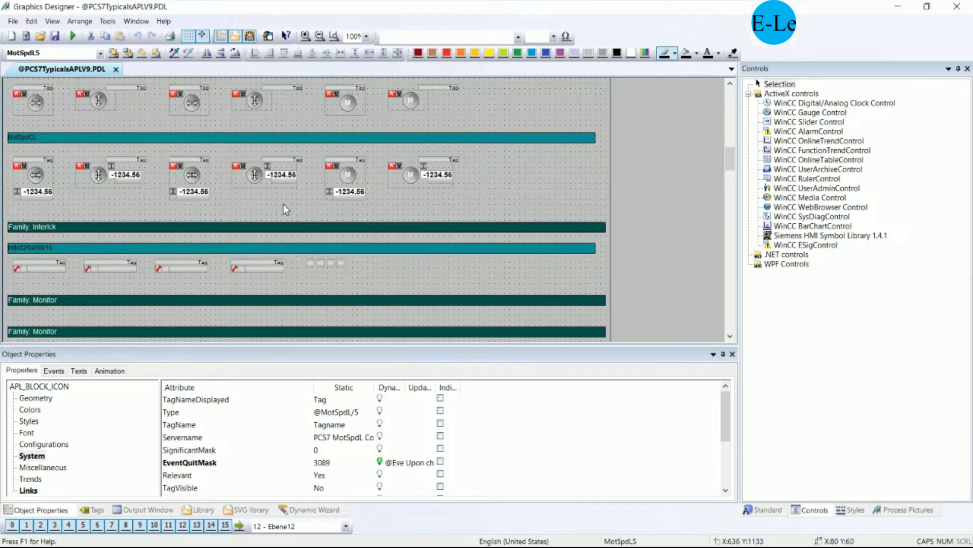
scroll(283, 203, down, 7)
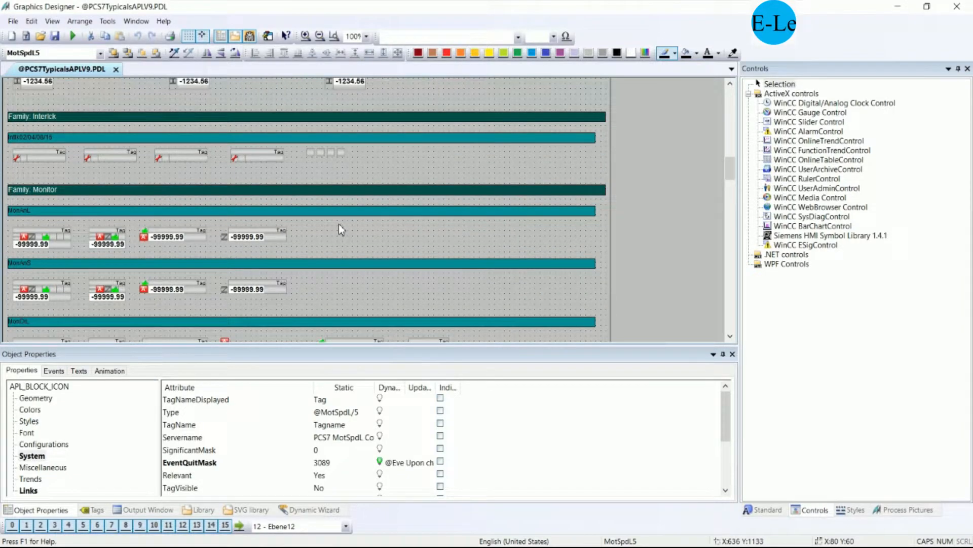
scroll(339, 224, down, 20)
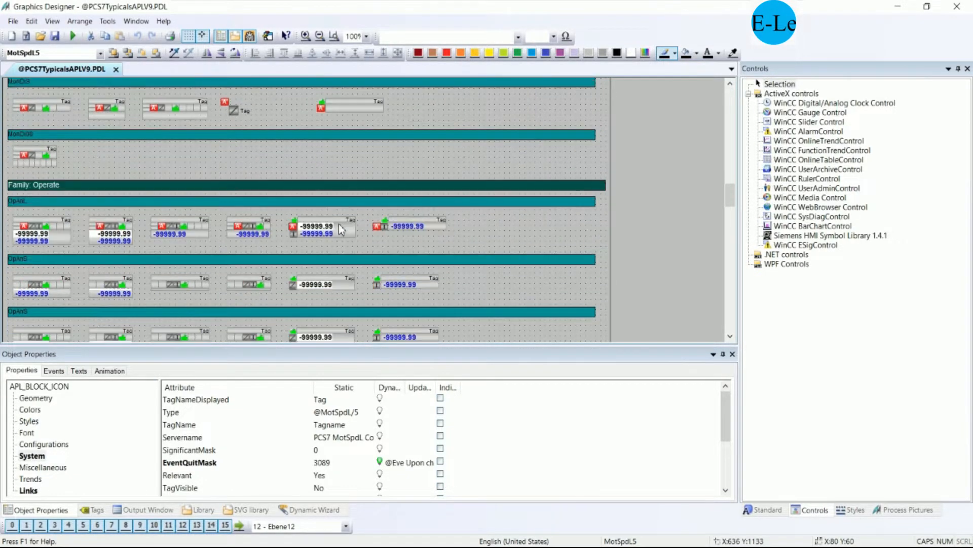
scroll(339, 227, down, 10)
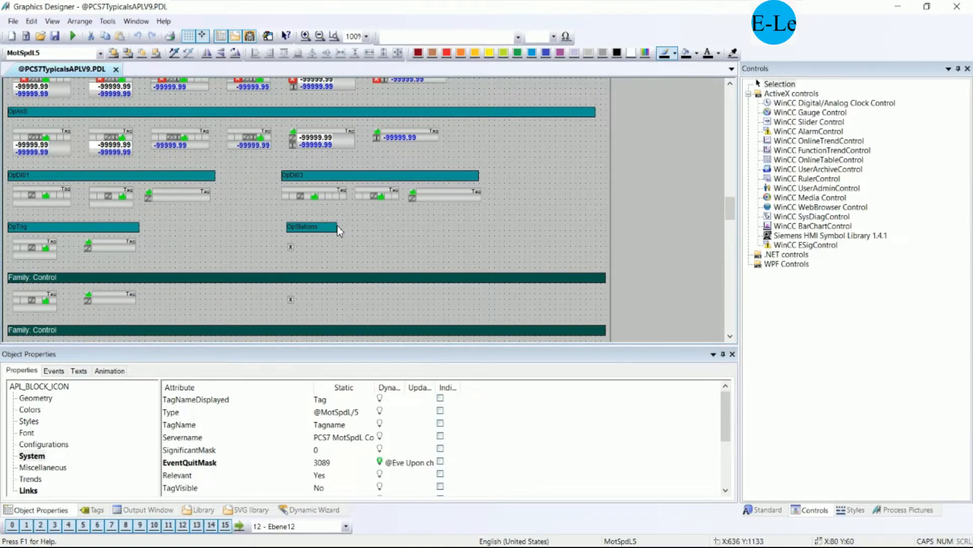
scroll(337, 225, down, 10)
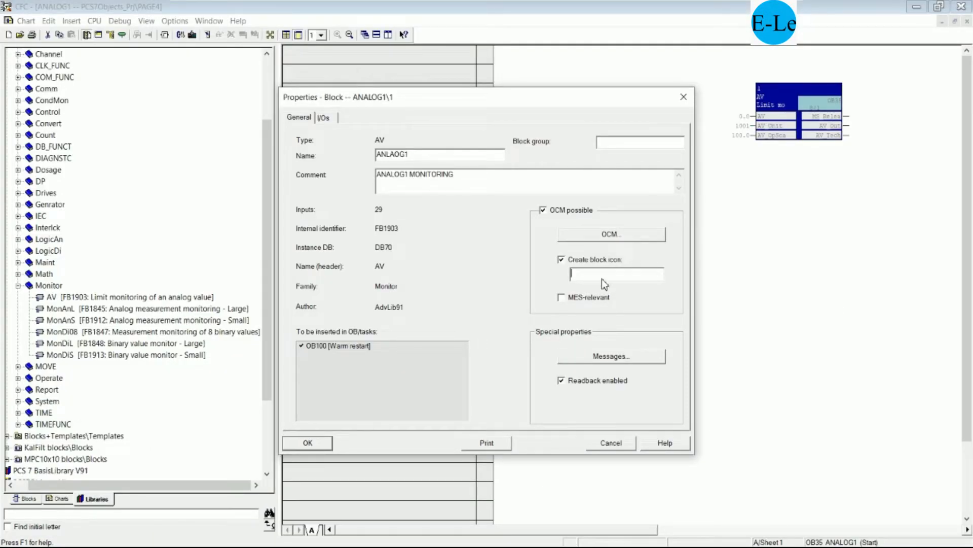
- Back in CFC, apply the AV block's properties, compile only the chart changes as a program, and close the log
click(310, 442)
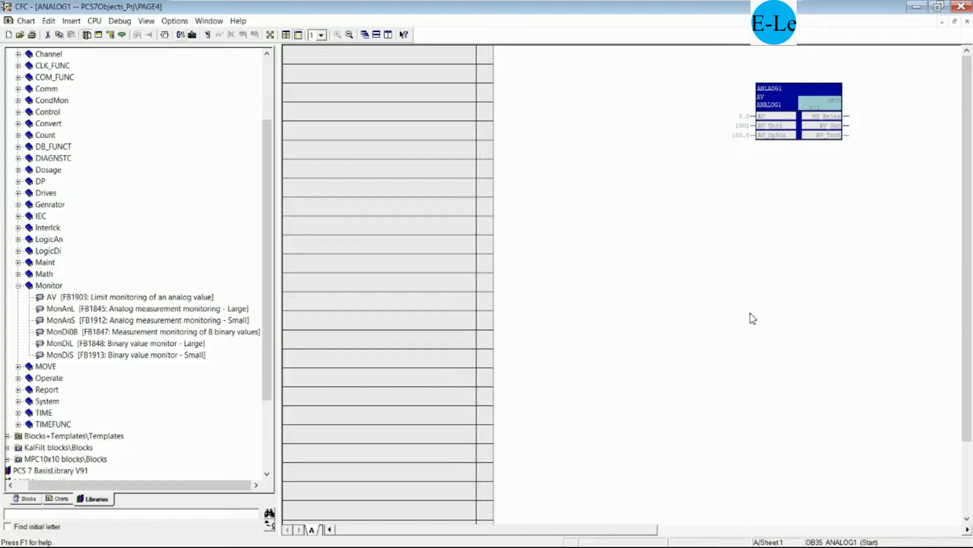
click(370, 380)
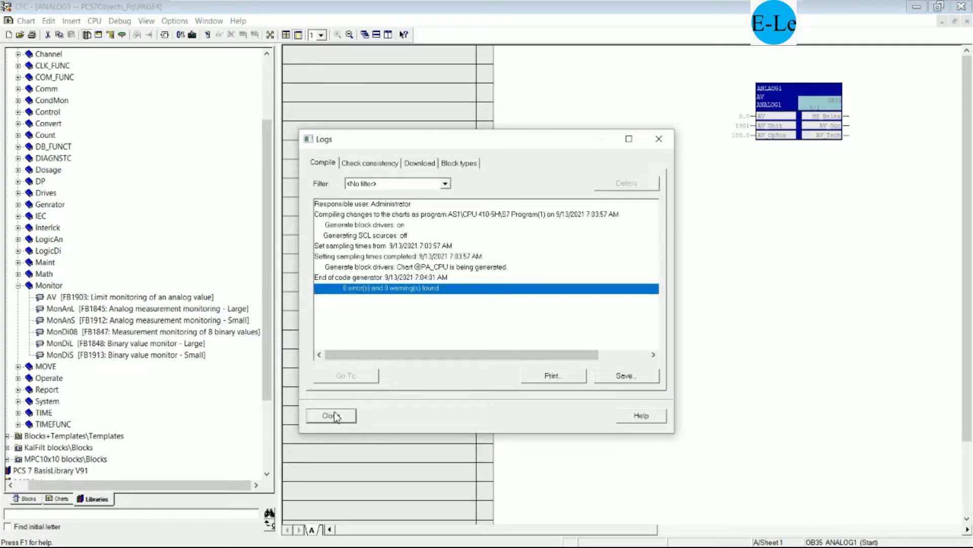
click(332, 415)
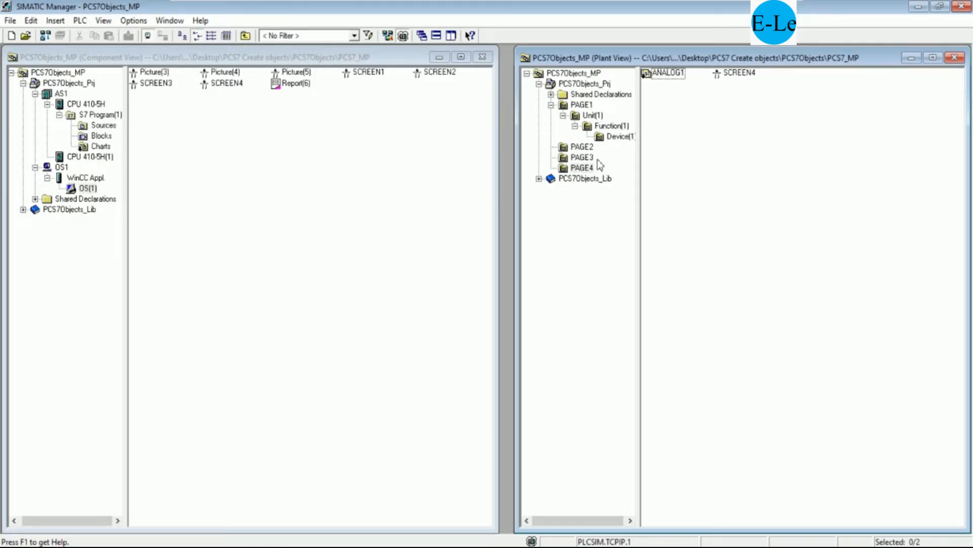
- In SIMATIC Manager's plant view, insert a new CFC chart named ANALOG2 in the PAGE4 folder and open it
right_click(589, 170)
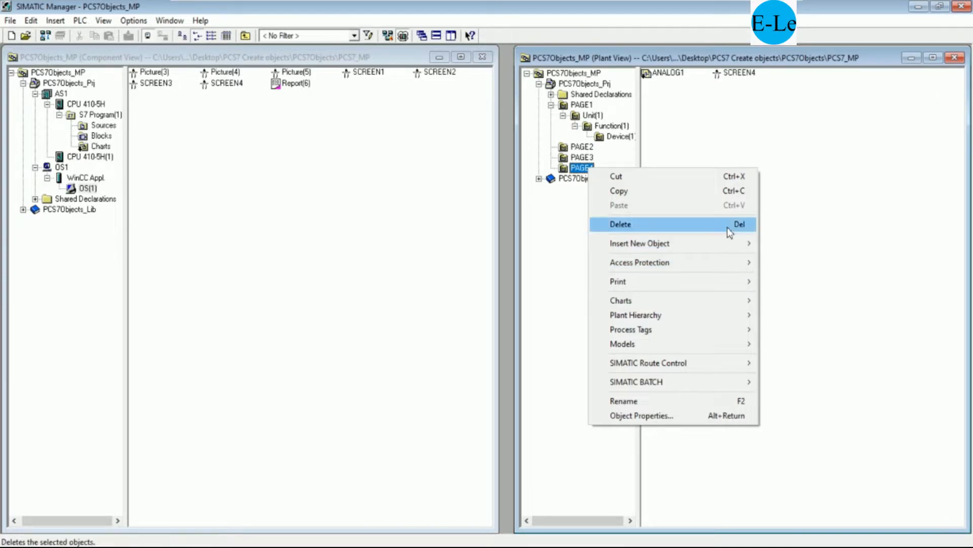
mouse_move(732, 245)
click(786, 262)
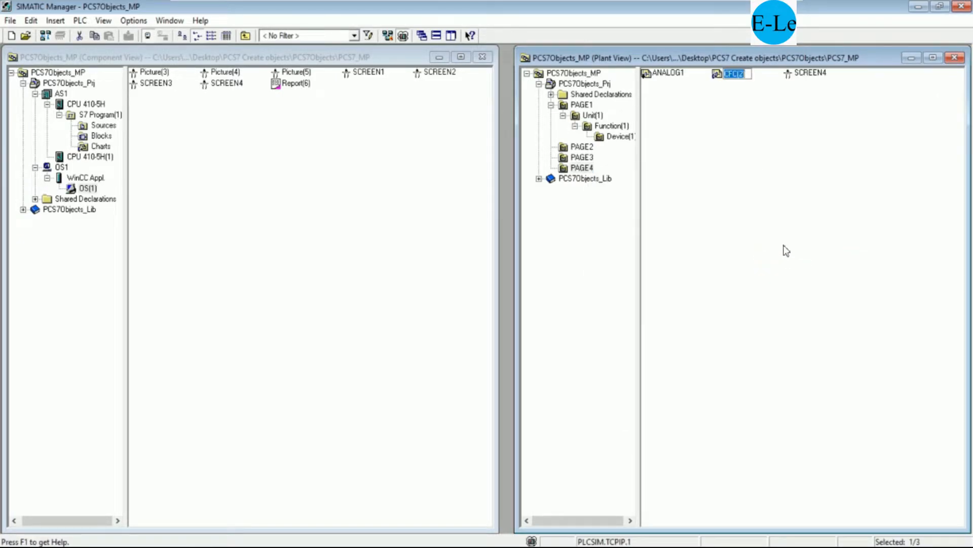
text(ANALOG2)
key(Return)
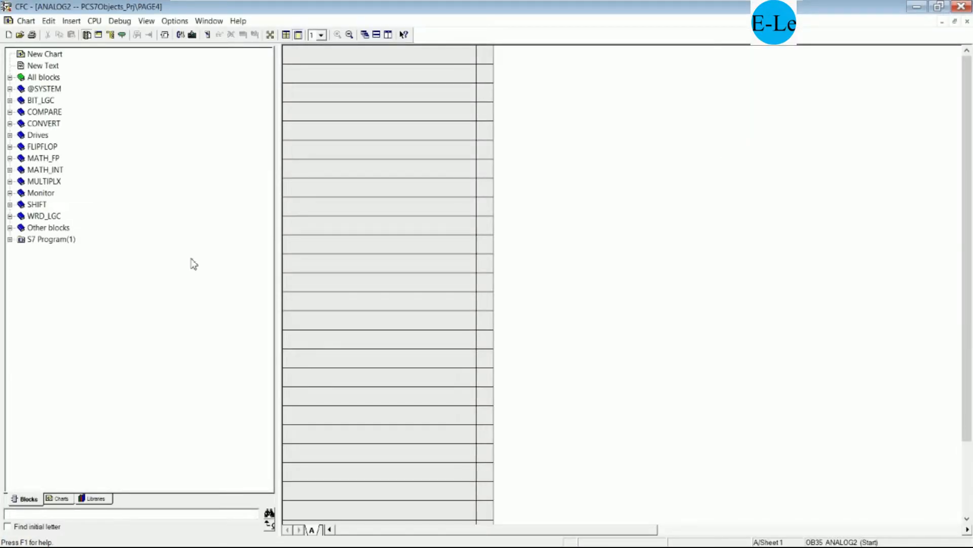
- Place a MonAnL block from the Monitor family of PCS 7 AP Library V91 on the ANALOG2 chart
click(97, 499)
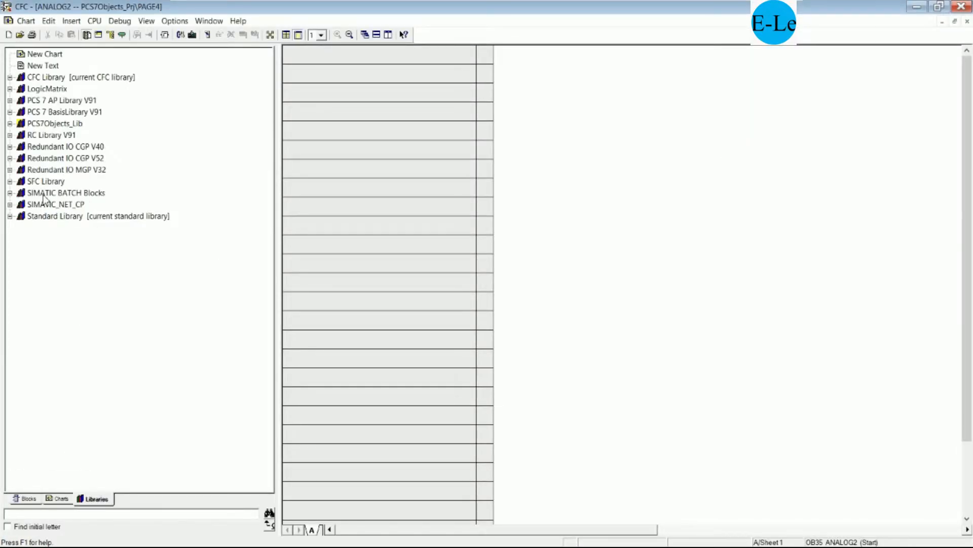
click(10, 99)
click(22, 112)
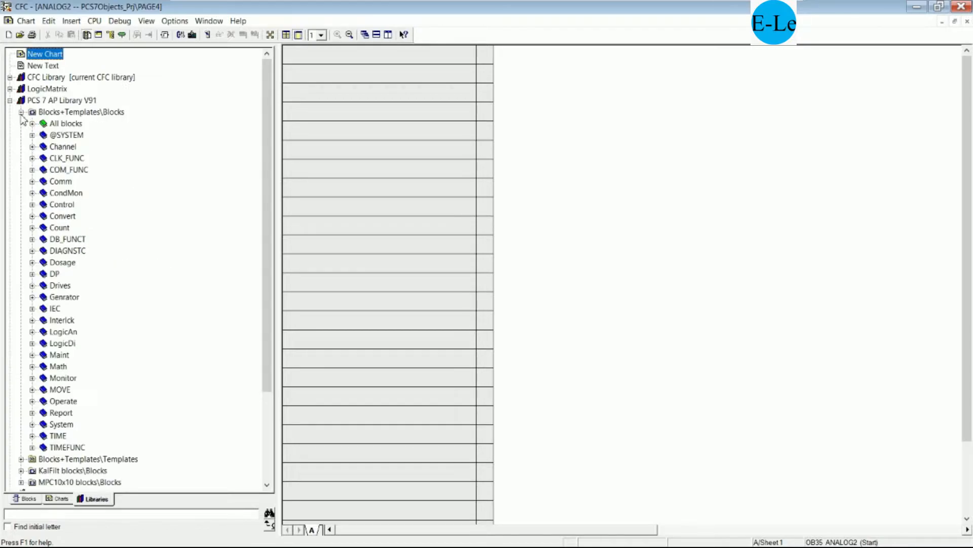
click(31, 378)
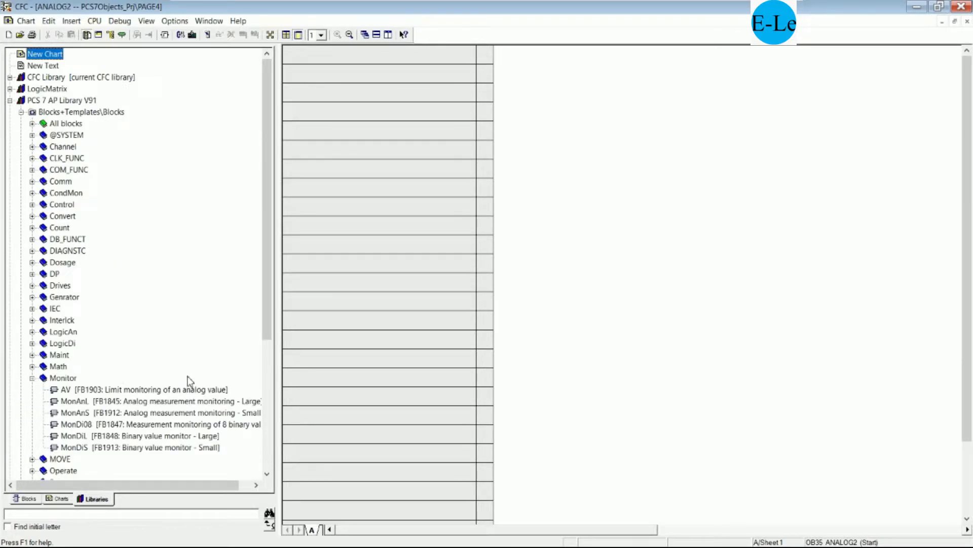
drag(269, 304, 270, 366)
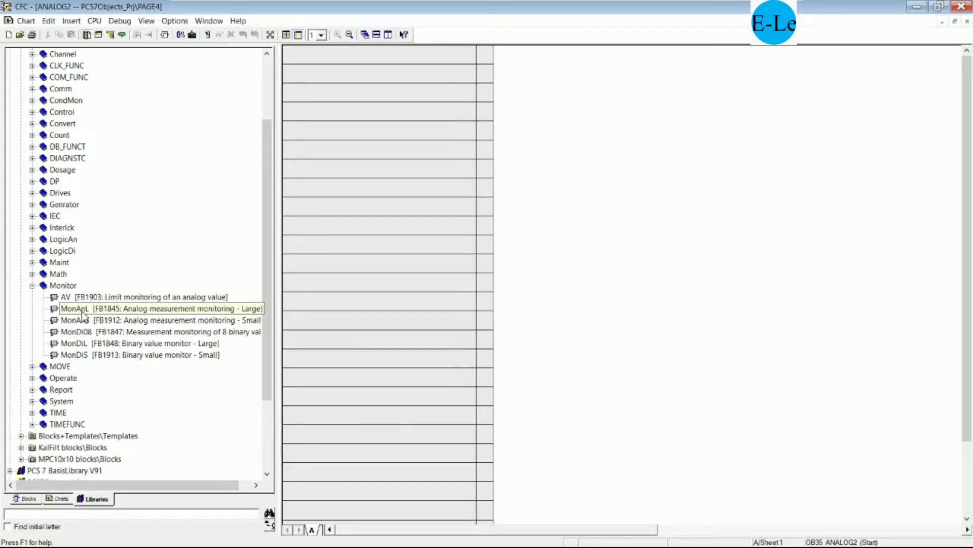
drag(79, 310, 792, 110)
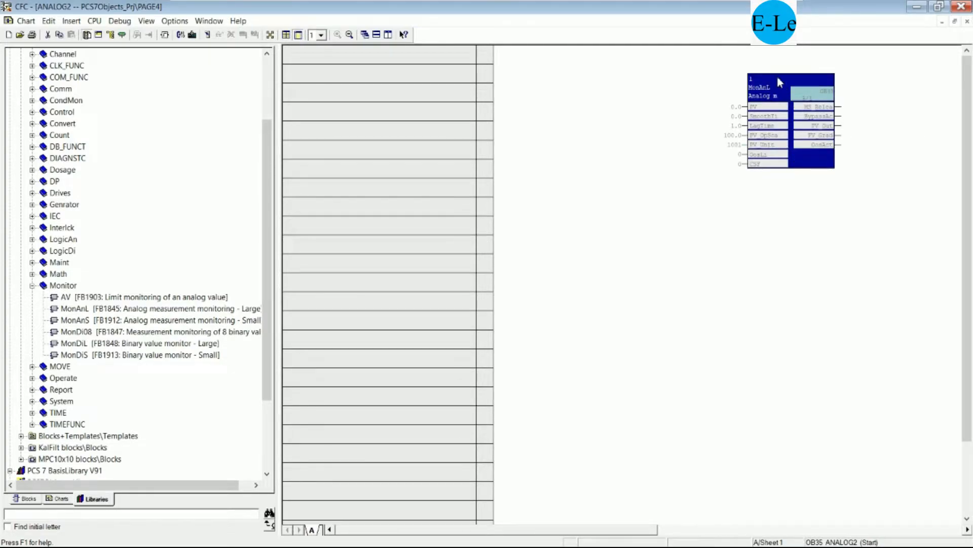
- Name the MonAnL block ANALOG2 and set its comment to ANALOG2 MONITORING
right_click(780, 82)
click(799, 170)
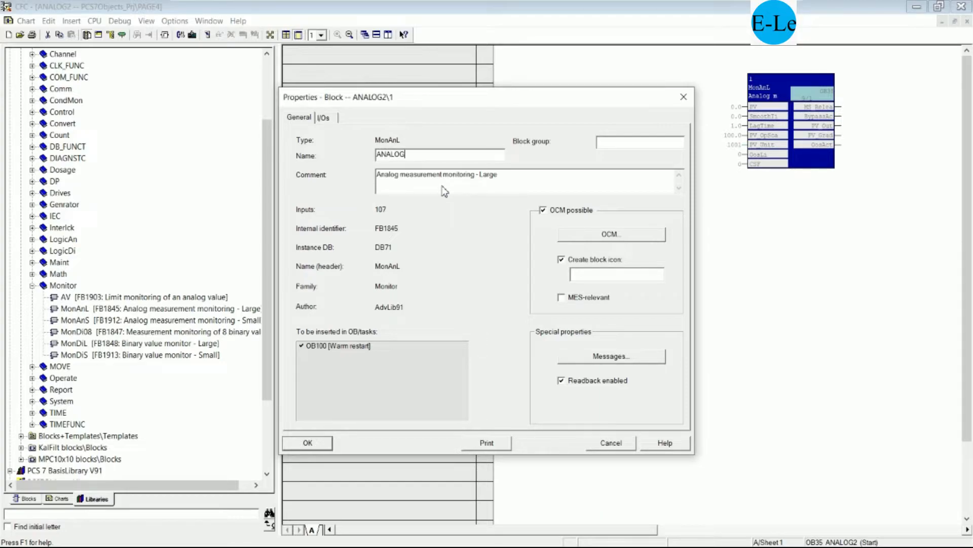
drag(580, 188, 338, 193)
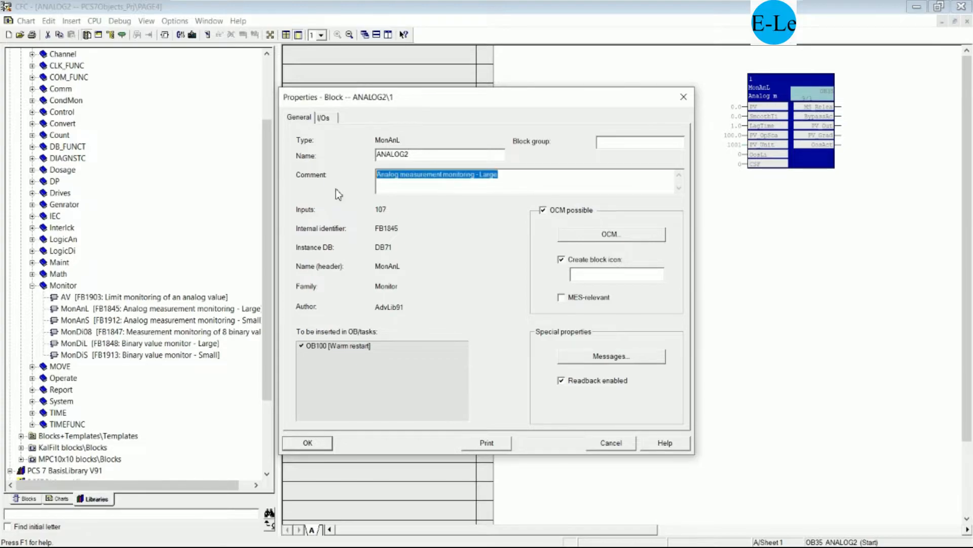
text(ANAL)
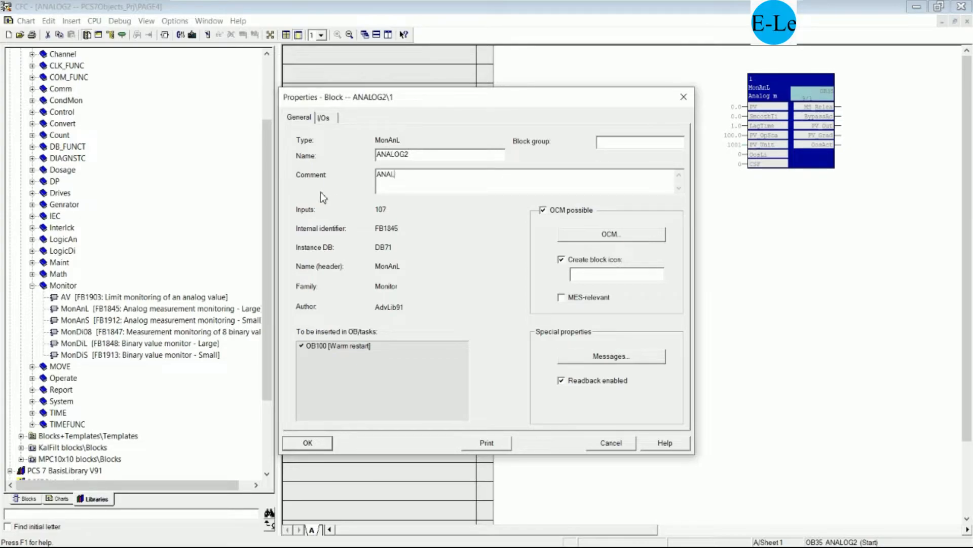
text(OTOG2 MONITORING)
click(308, 442)
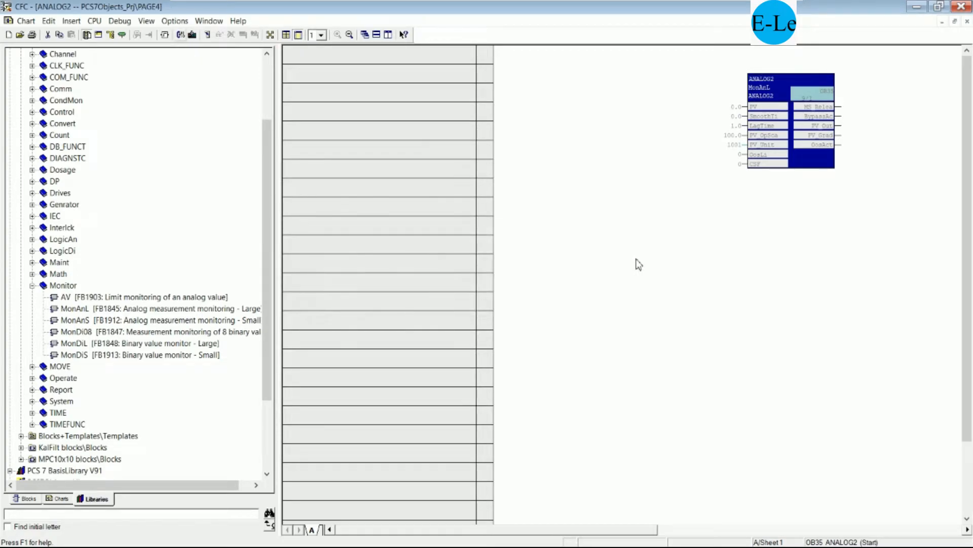
- Compile the charts as a program with the scope set to changes only and module drivers generated
key(ctrl+b)
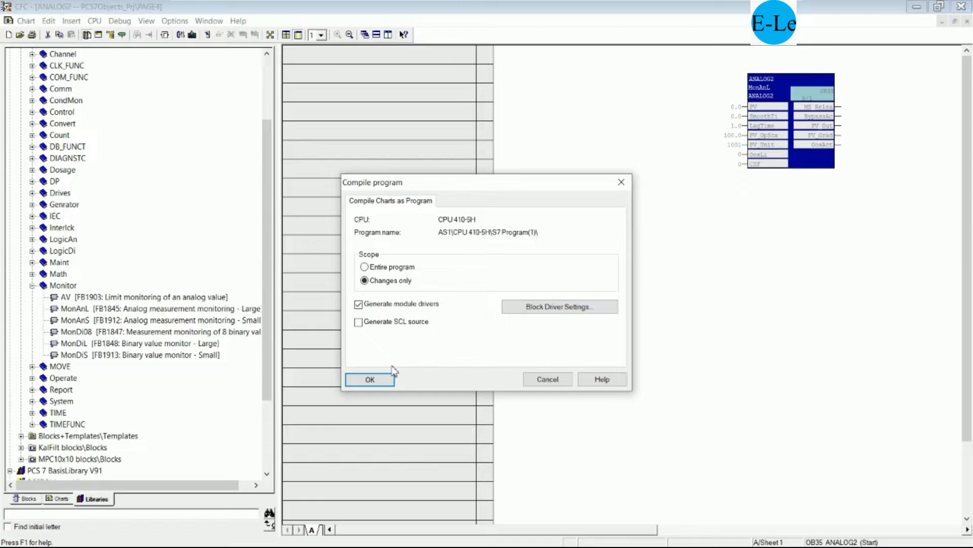
click(371, 380)
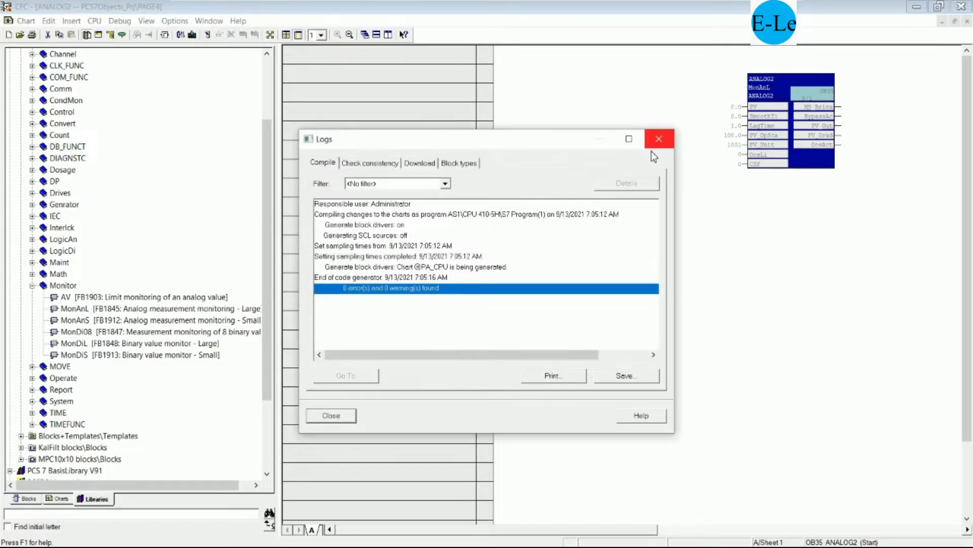
- Close the compile log and the CFC editor to return to SIMATIC Manager
click(345, 420)
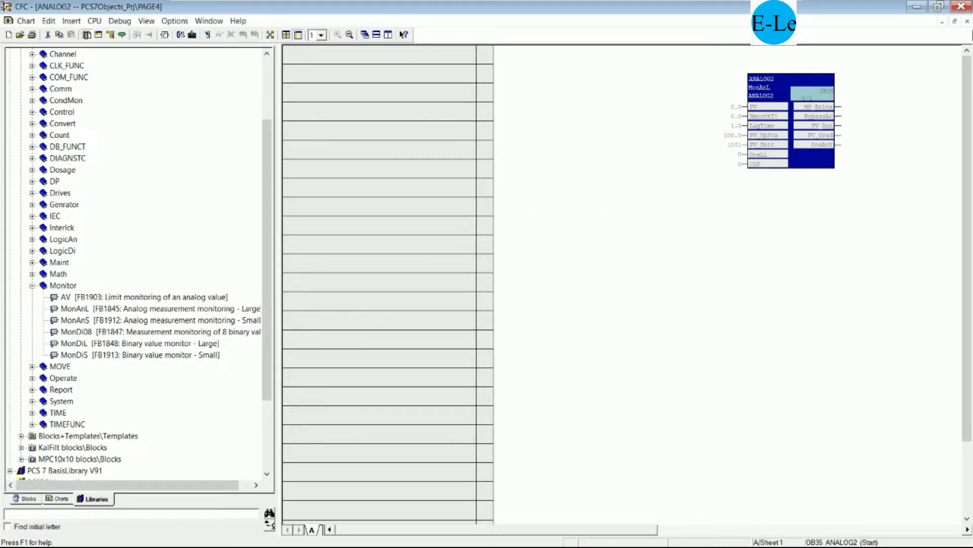
click(961, 7)
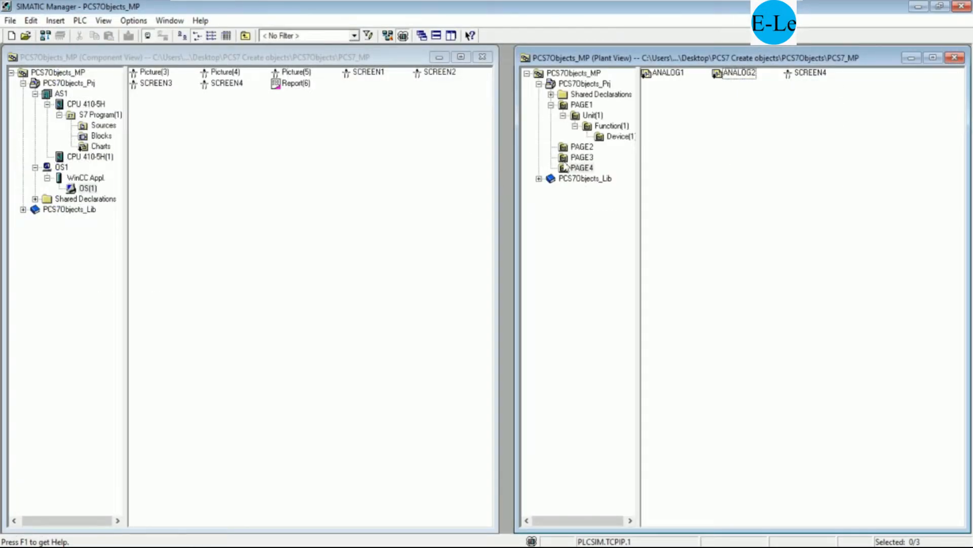
click(580, 157)
click(618, 136)
click(611, 126)
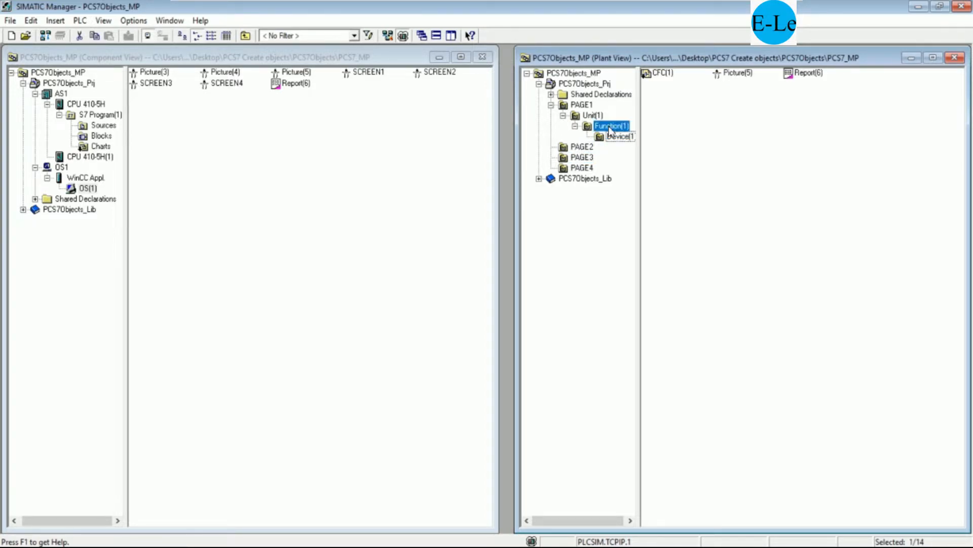
click(593, 116)
click(582, 105)
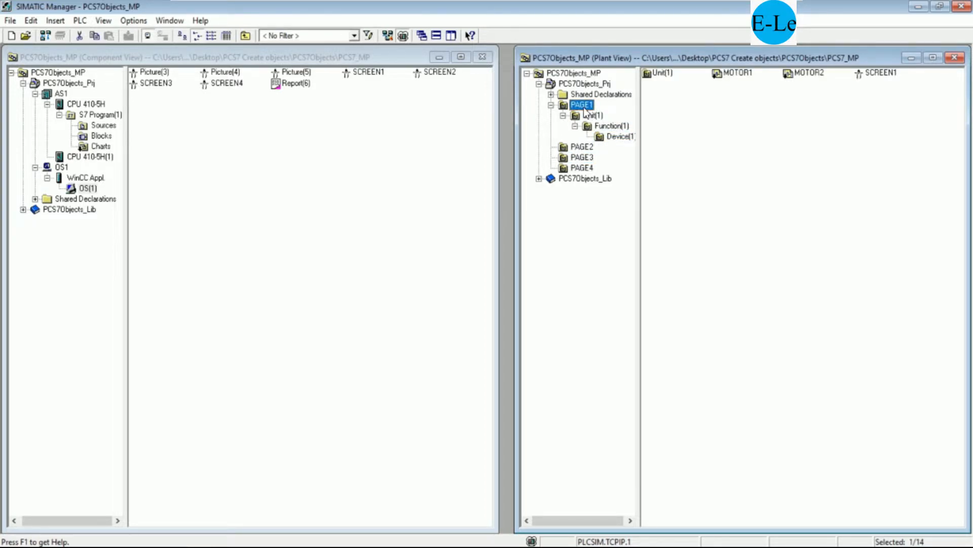
- Compile the Charts folder of S7 Program(1) from the component view, with changes only and module drivers generated
click(102, 147)
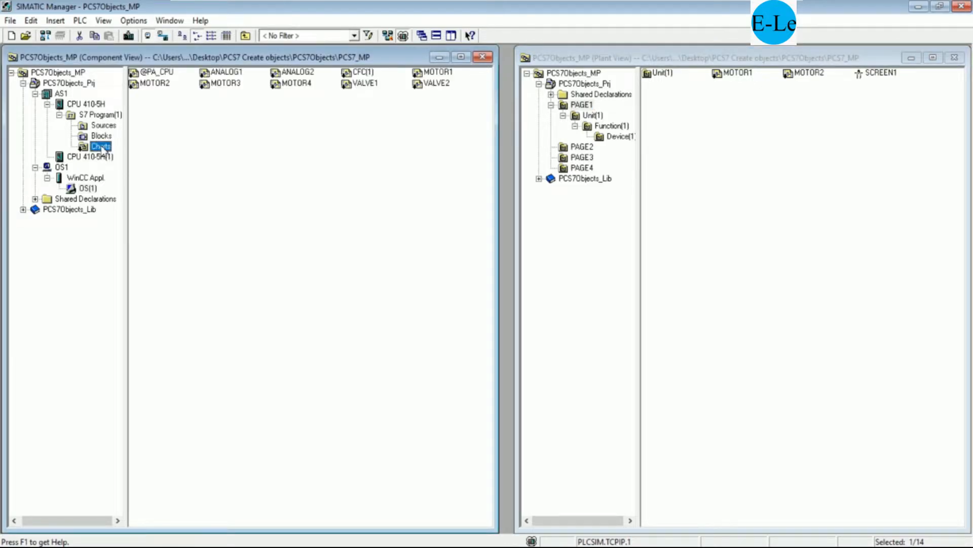
right_click(104, 146)
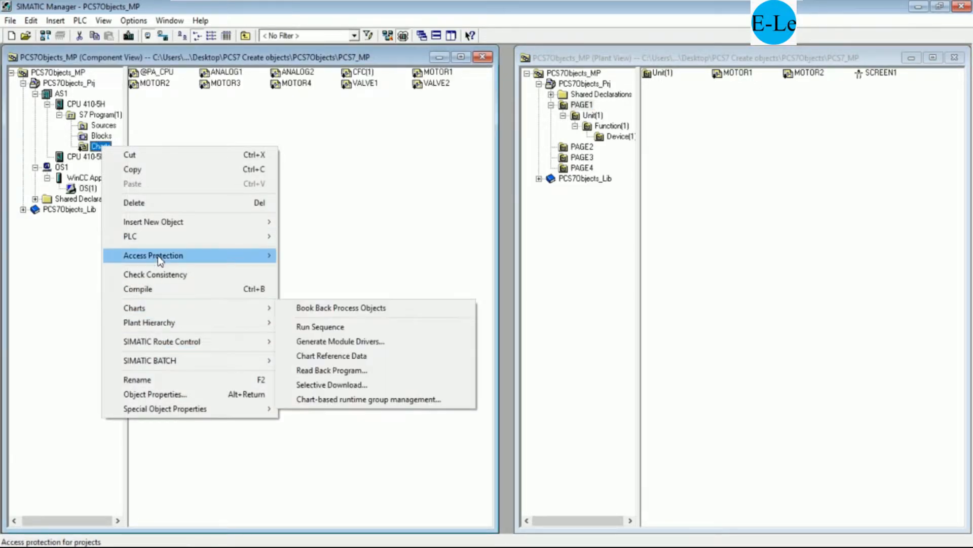
click(154, 275)
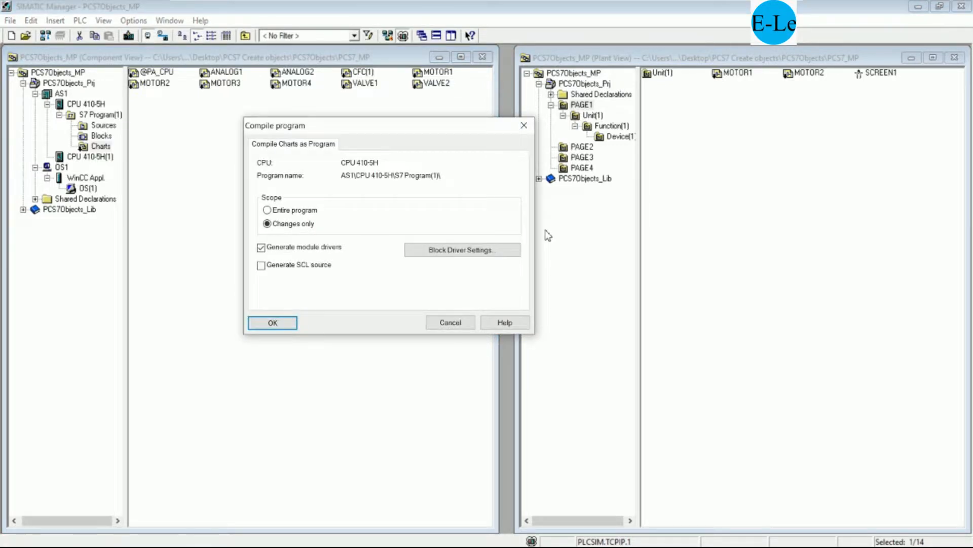
click(287, 324)
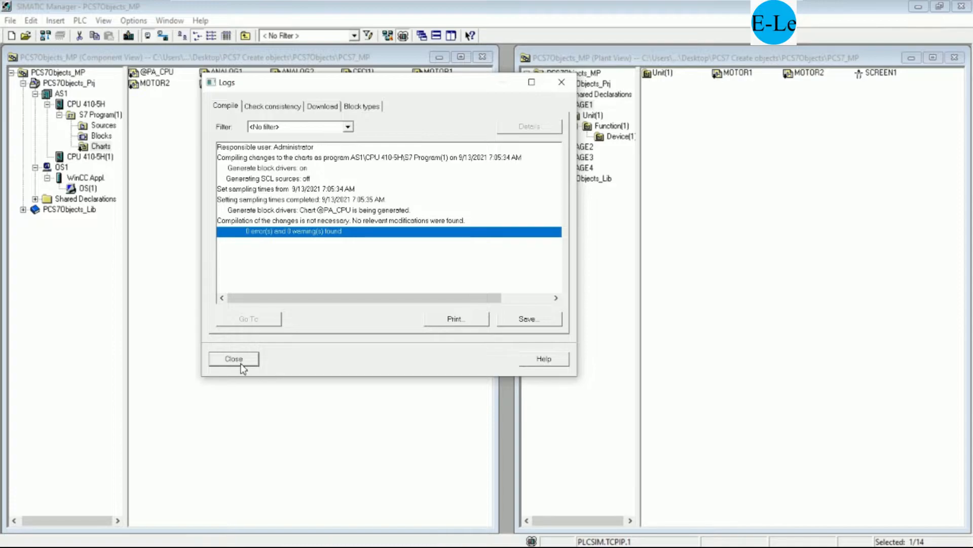
click(234, 359)
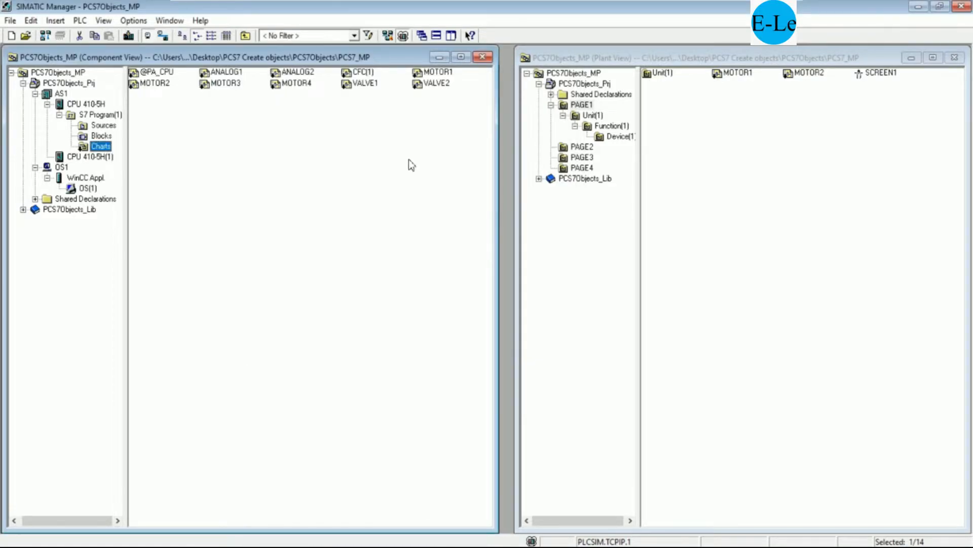
- Start the OS compilation for OS(1) with areas PAGE1 to PAGE4 and select the Industrial Ethernet TCP/IP connection for S7 Program(1)
click(159, 178)
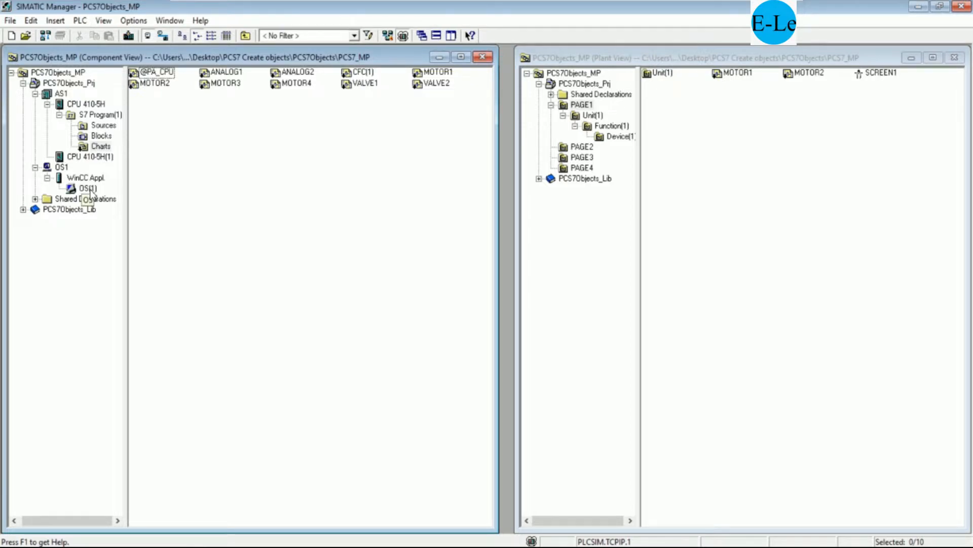
right_click(89, 190)
click(162, 334)
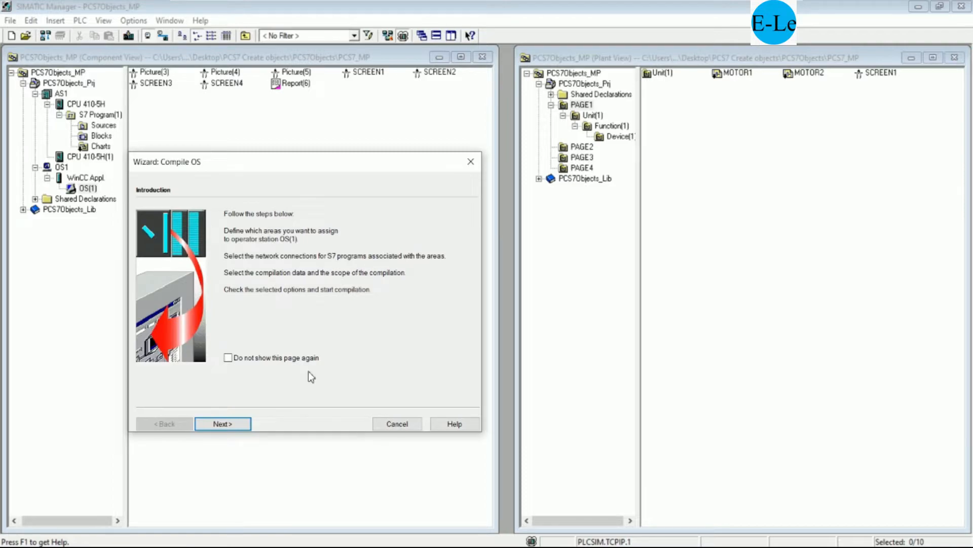
click(222, 425)
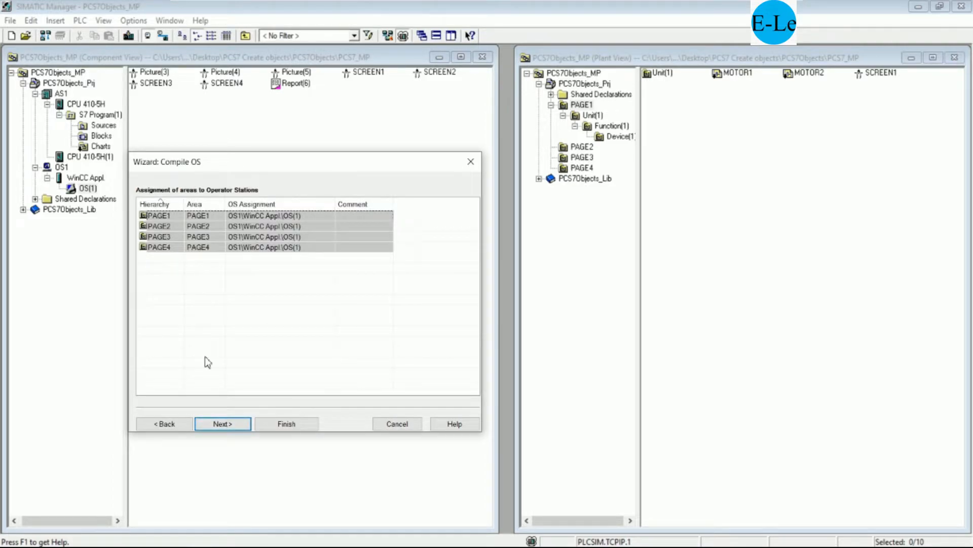
click(225, 424)
click(446, 389)
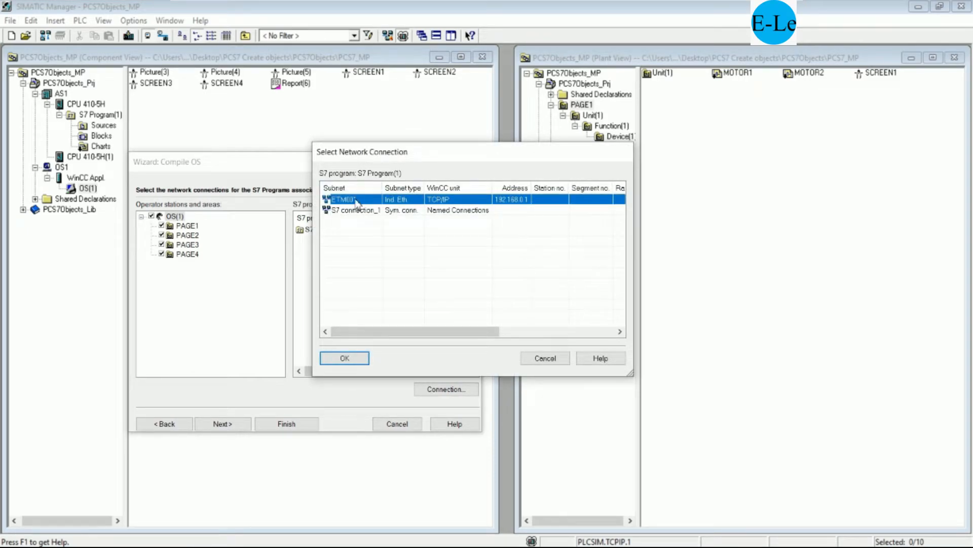
click(345, 358)
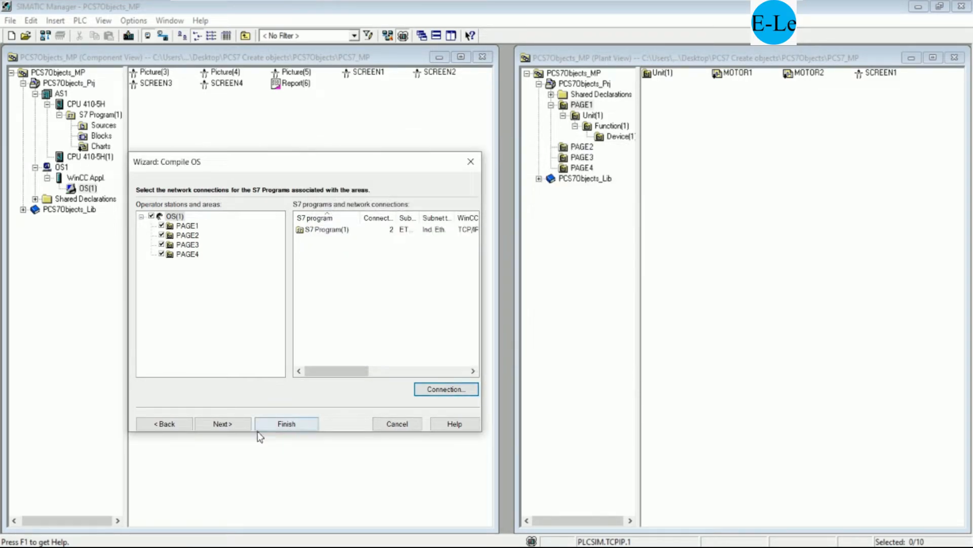
- Compile OS(1) with tags and messages and the picture tree, limiting the scope to changes
click(228, 427)
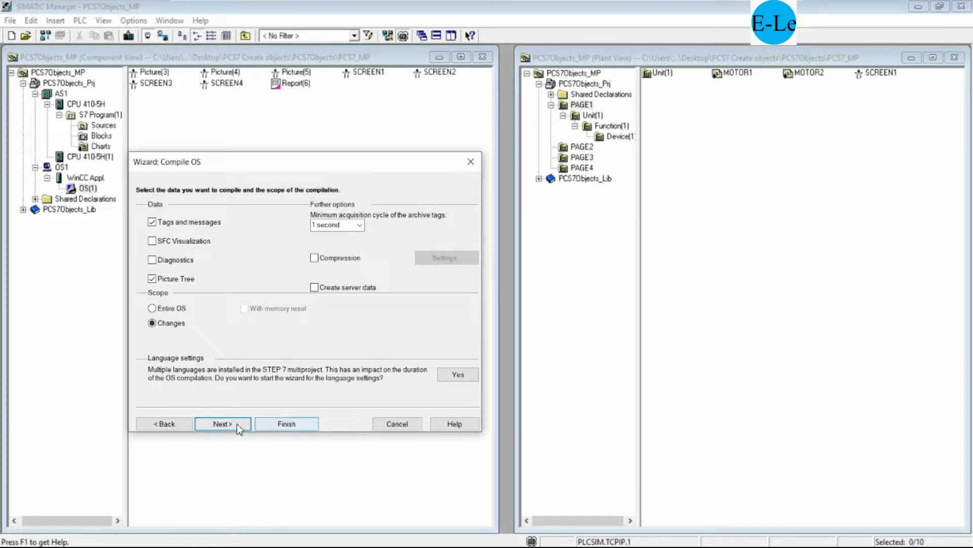
click(237, 423)
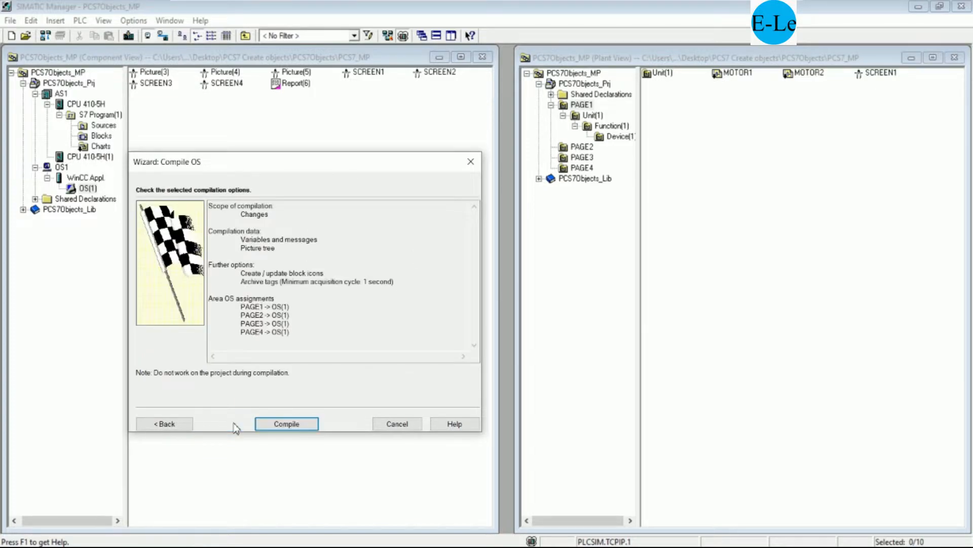
click(287, 424)
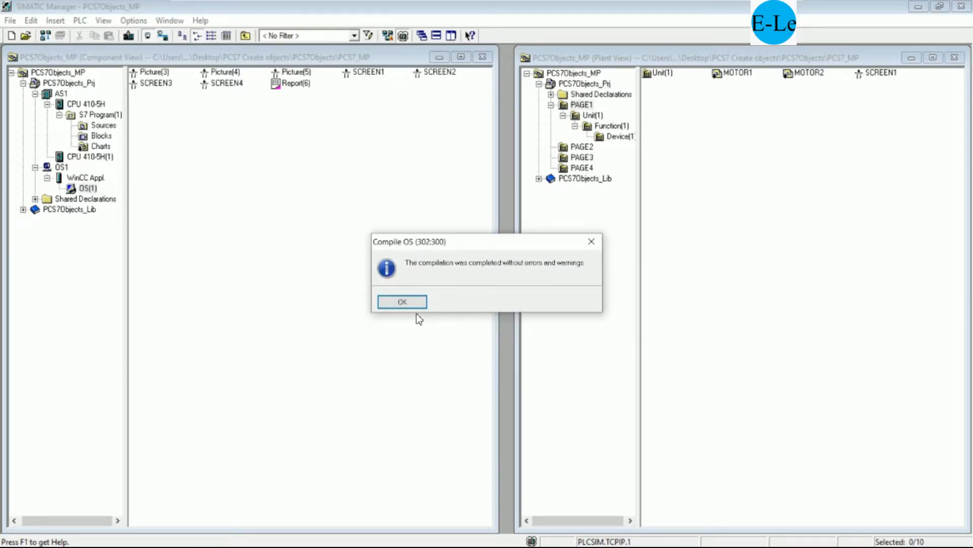
click(402, 302)
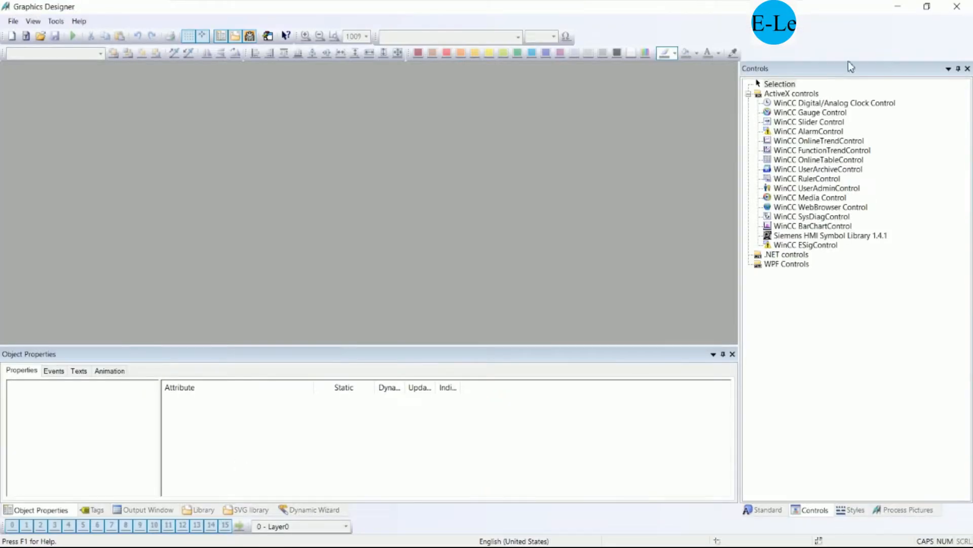
- Close Graphics Designer and exit WinCC Explorer, closing the project as well
click(957, 6)
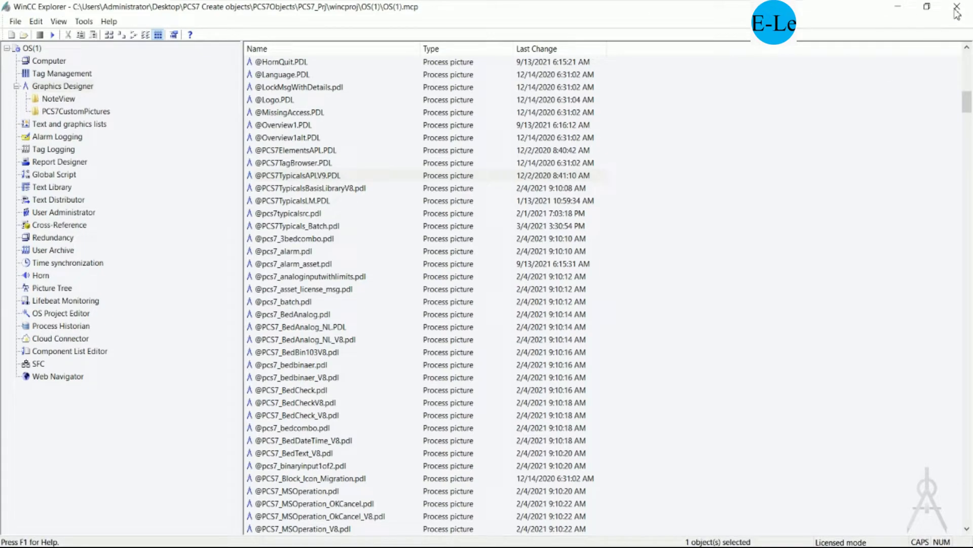
click(729, 180)
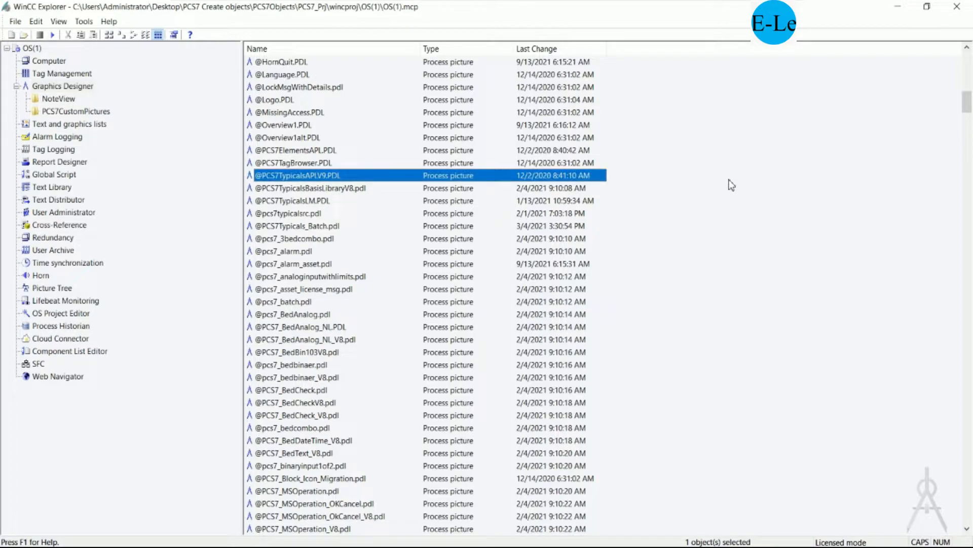
click(957, 6)
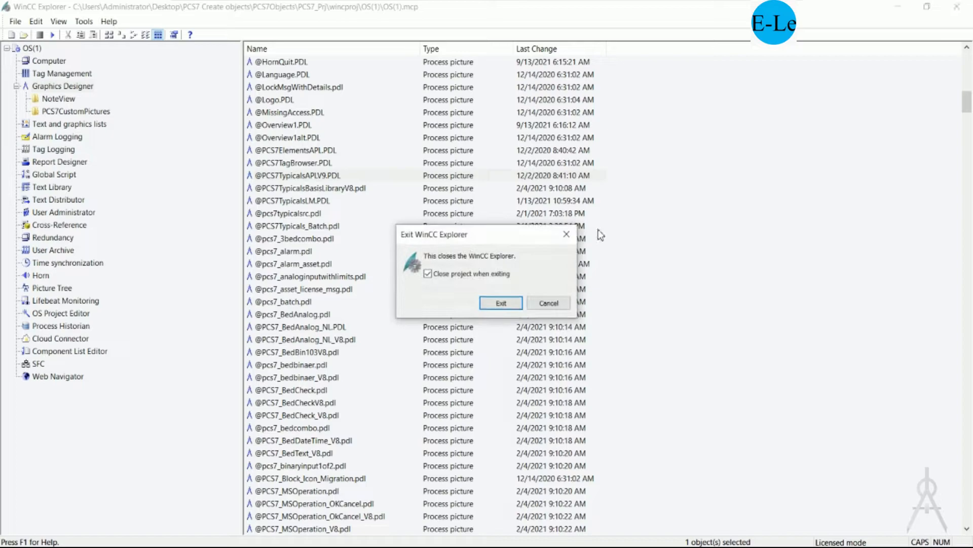
click(500, 303)
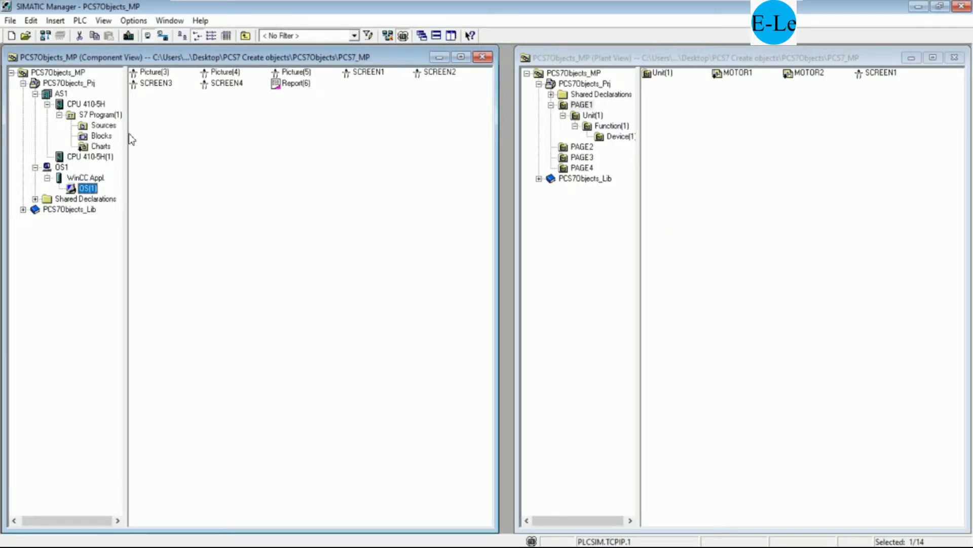
- Download the AS1 station to the S7-PLCSIM CPU in STOP mode, and switch the CPU back to RUN-P
click(61, 94)
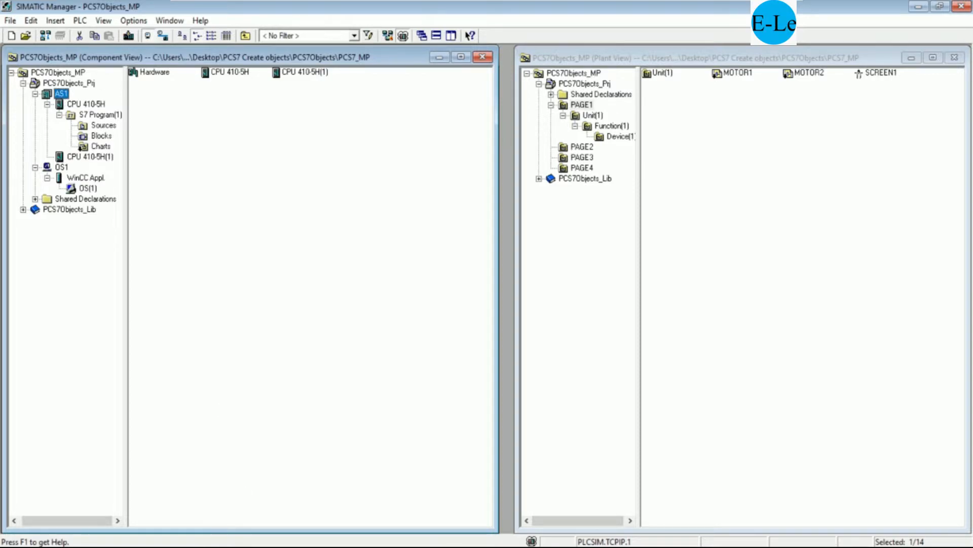
click(259, 546)
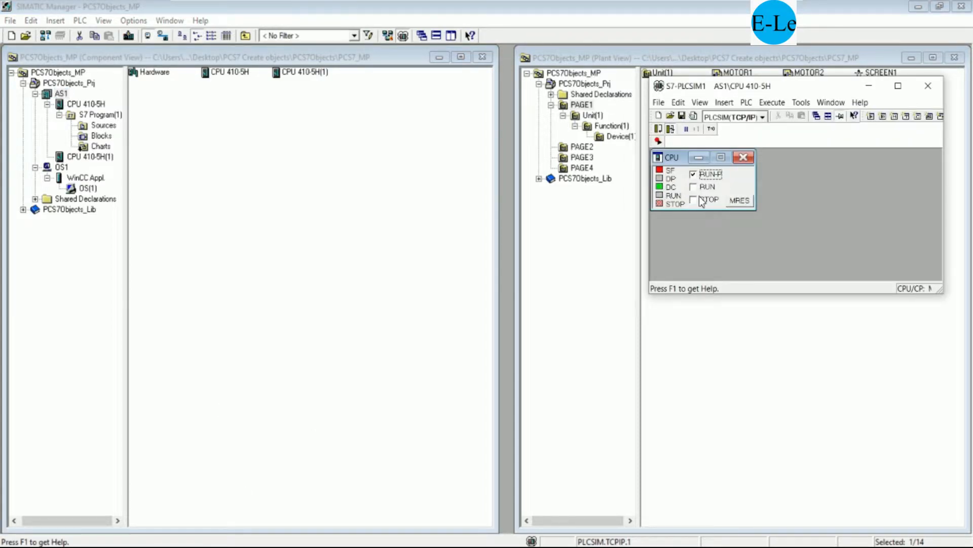
click(701, 202)
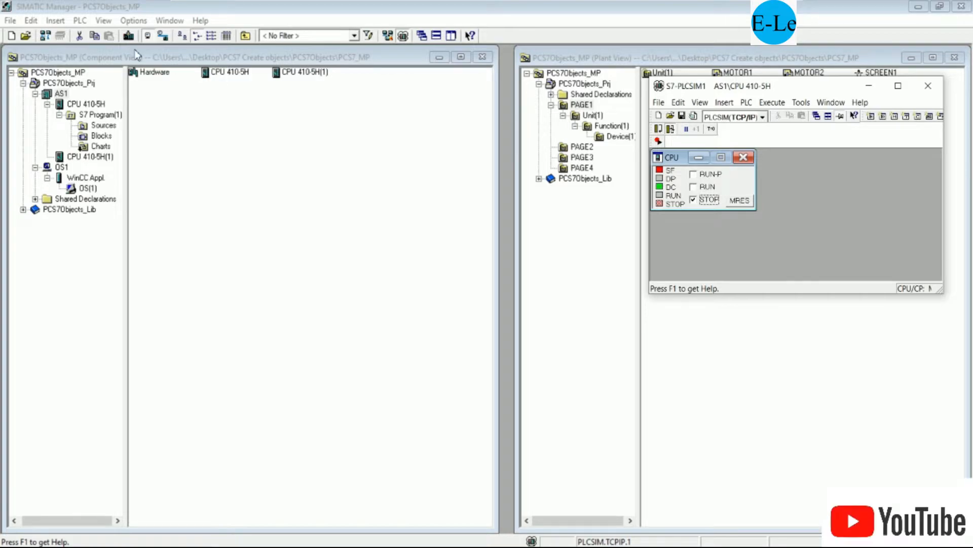
click(128, 36)
click(402, 347)
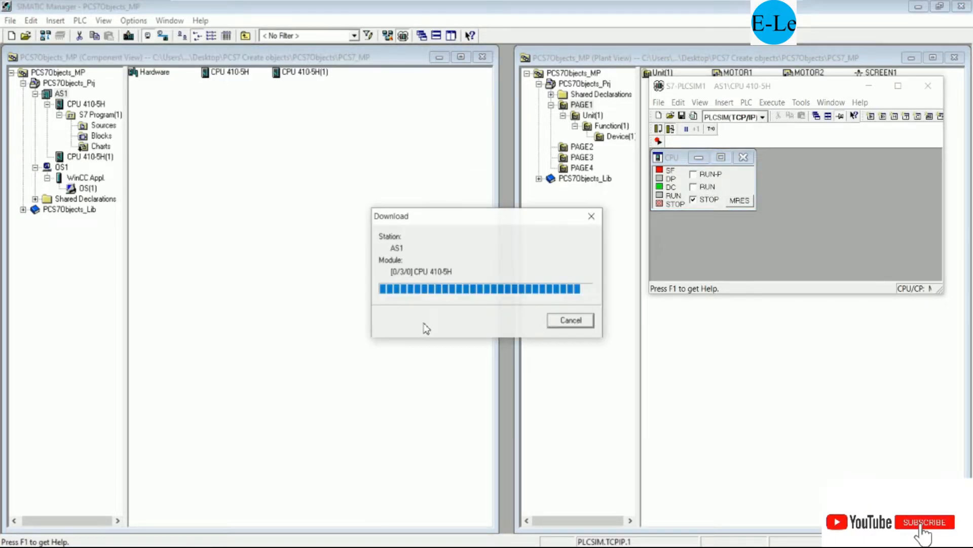
click(404, 317)
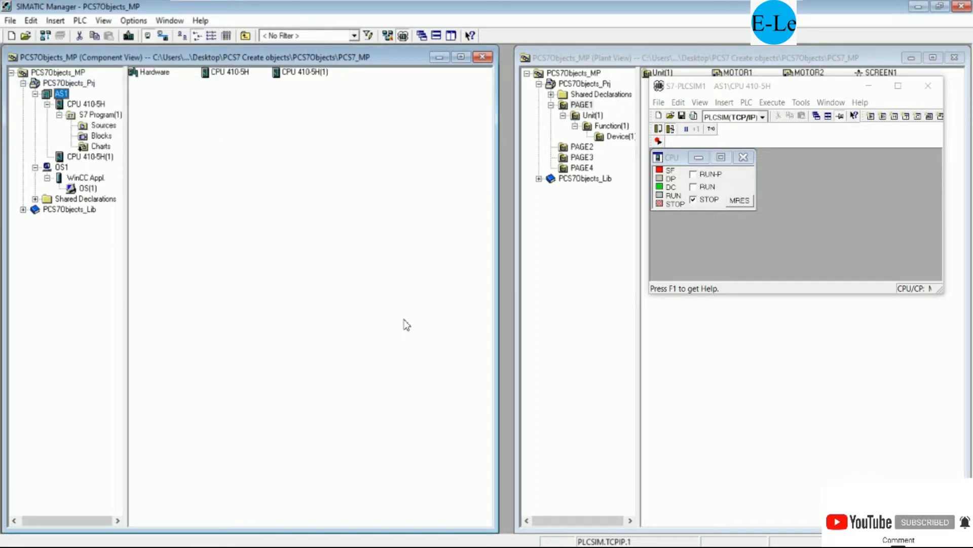
click(699, 177)
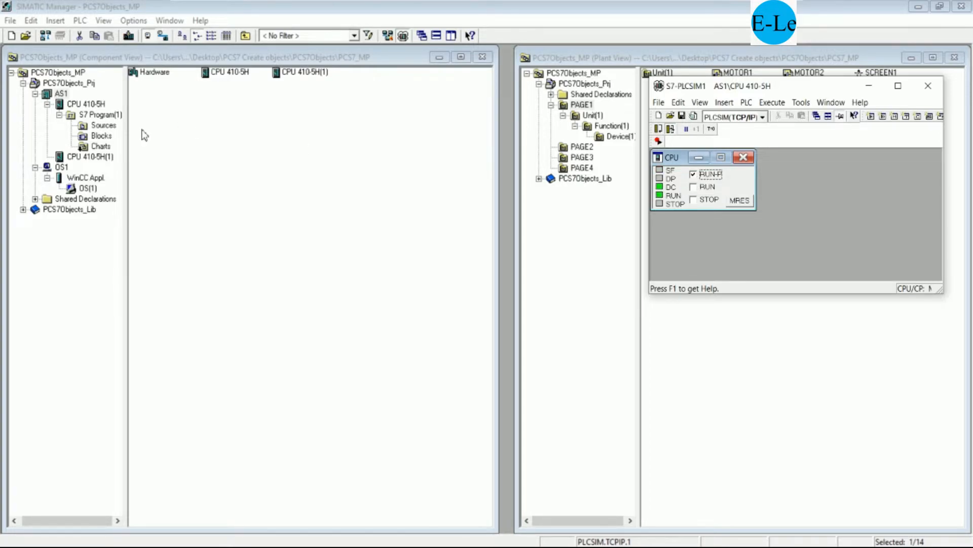
- Open OS(1) in WinCC Explorer and activate its runtime
right_click(91, 192)
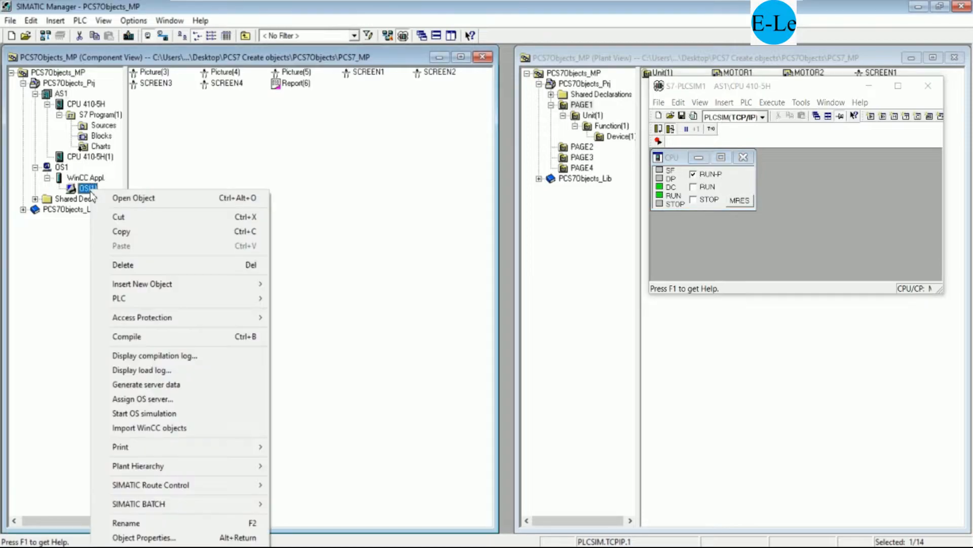
click(137, 202)
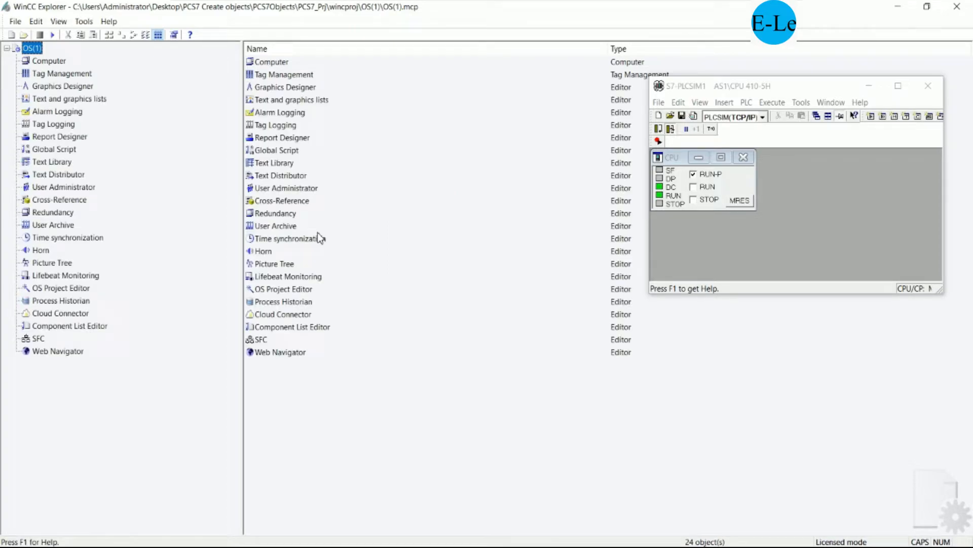
click(53, 36)
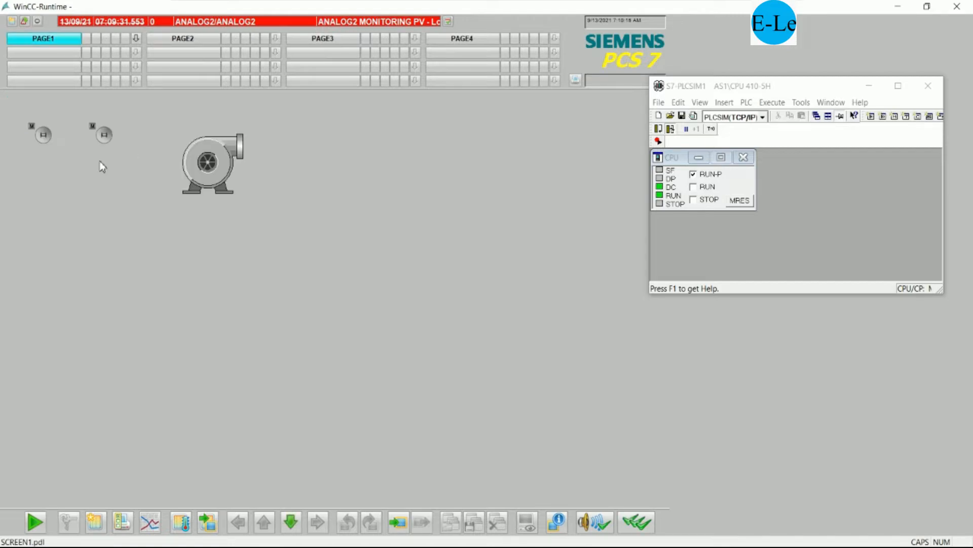
- Check the PAGE2, PAGE3 and PAGE4 process pictures in WinCC Runtime, and switch back to SIMATIC Manager
click(194, 38)
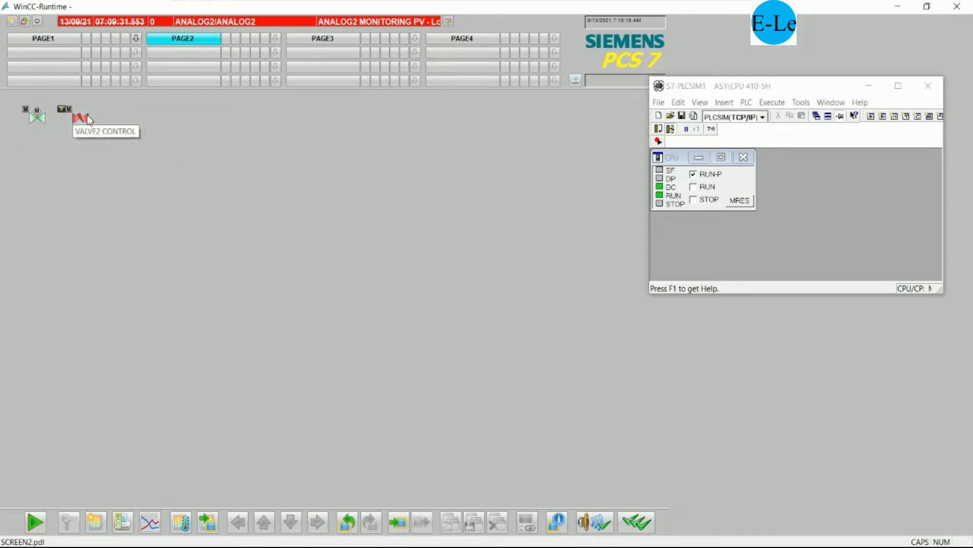
click(325, 39)
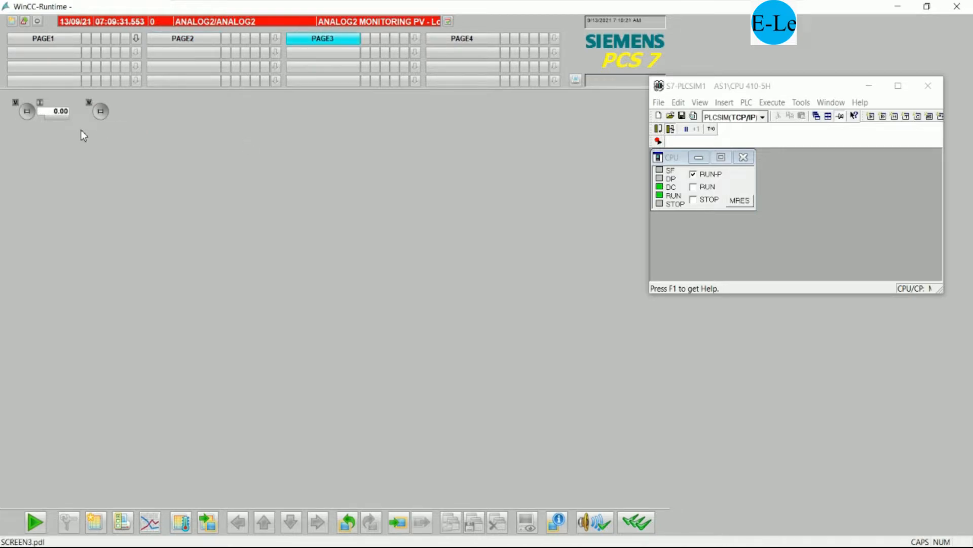
click(459, 41)
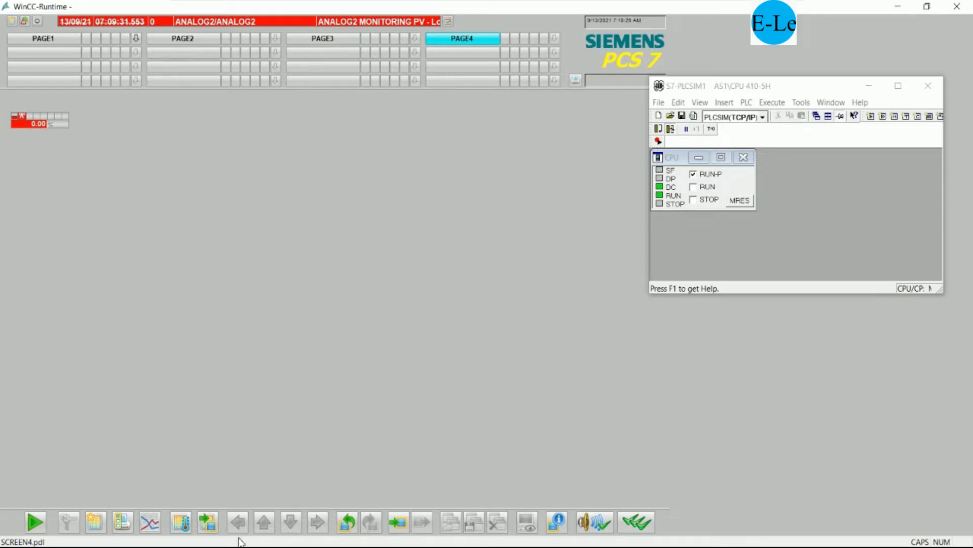
key(alt+Tab)
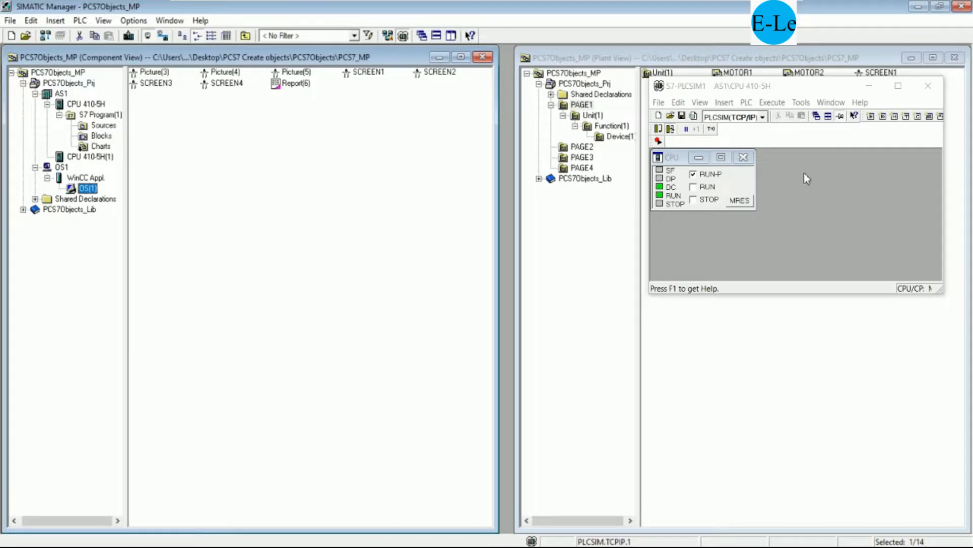
- Minimize S7-PLCSIM, view PAGE2 in WinCC Runtime, and open SCREEN2 from the PAGE2 folder in Graphics Designer
click(869, 87)
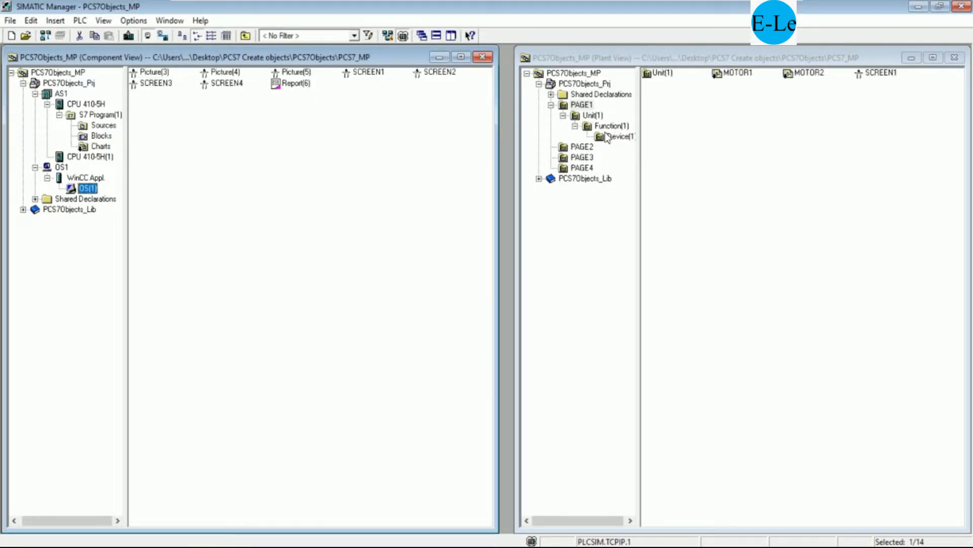
click(583, 147)
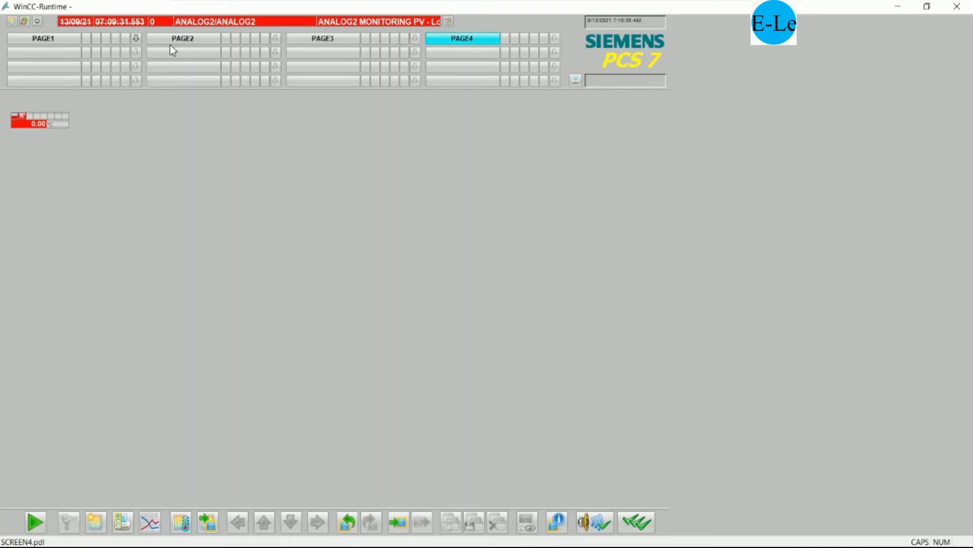
click(171, 42)
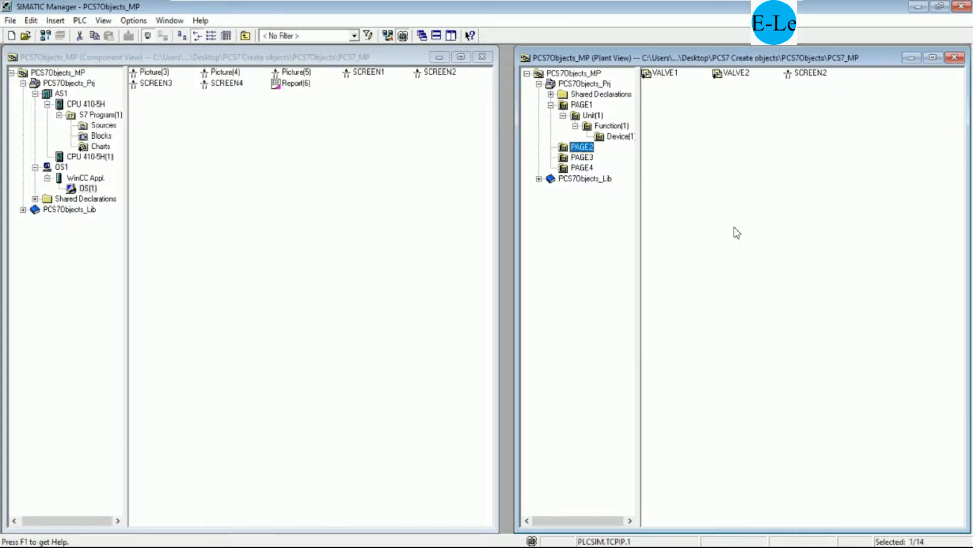
right_click(812, 76)
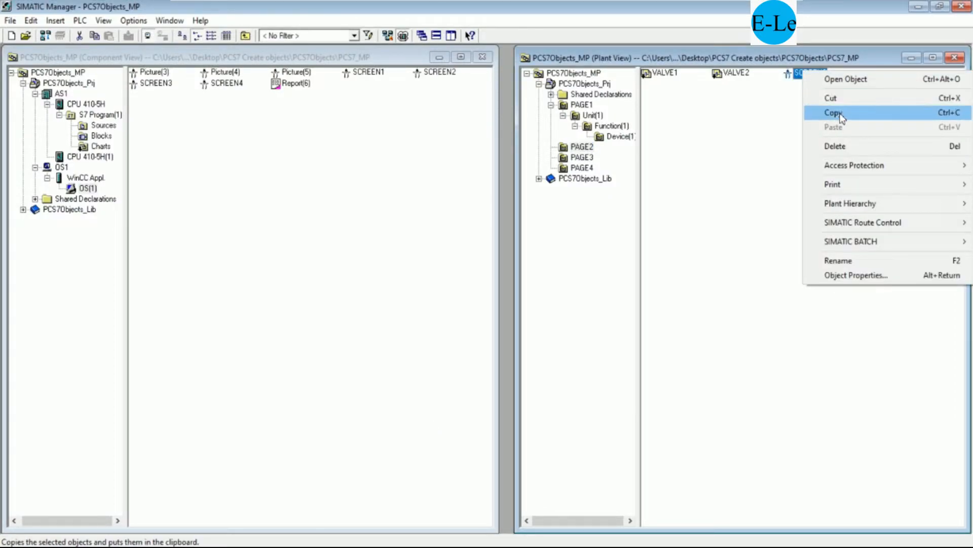
click(845, 80)
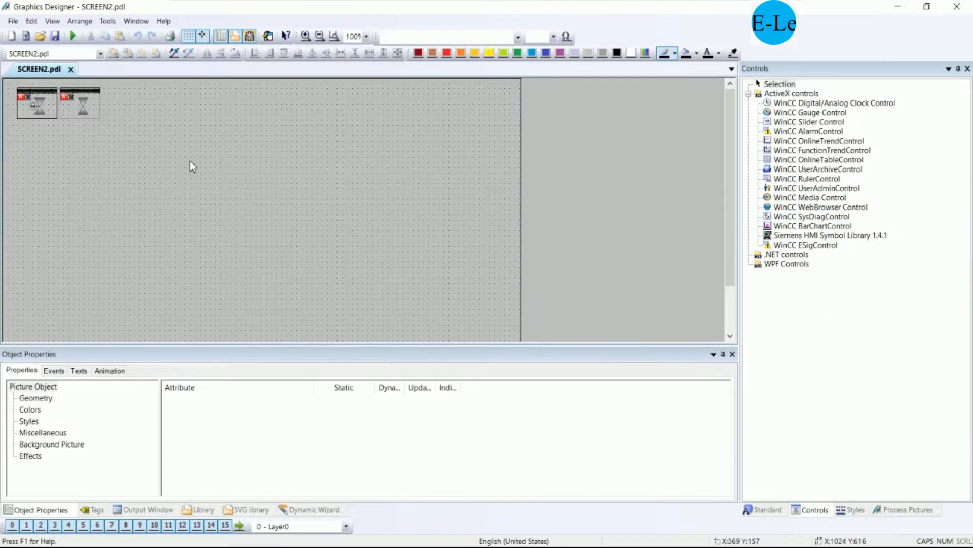
- Move the VALVE2 icon away from VALVE1 on SCREEN2, and enlarge VALVE1 to about 240 x 180 and VALVE2 to about 360 x 270
click(79, 110)
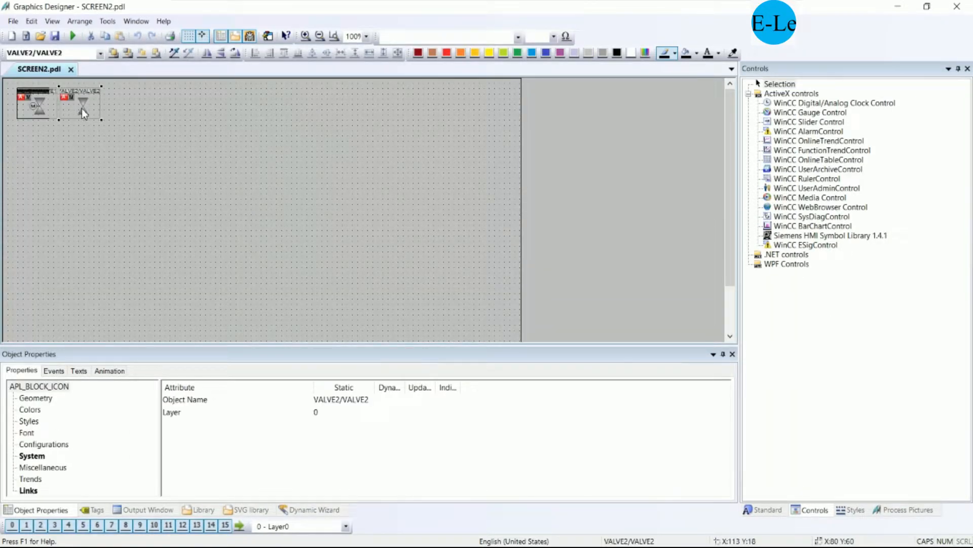
drag(199, 128, 199, 128)
click(54, 116)
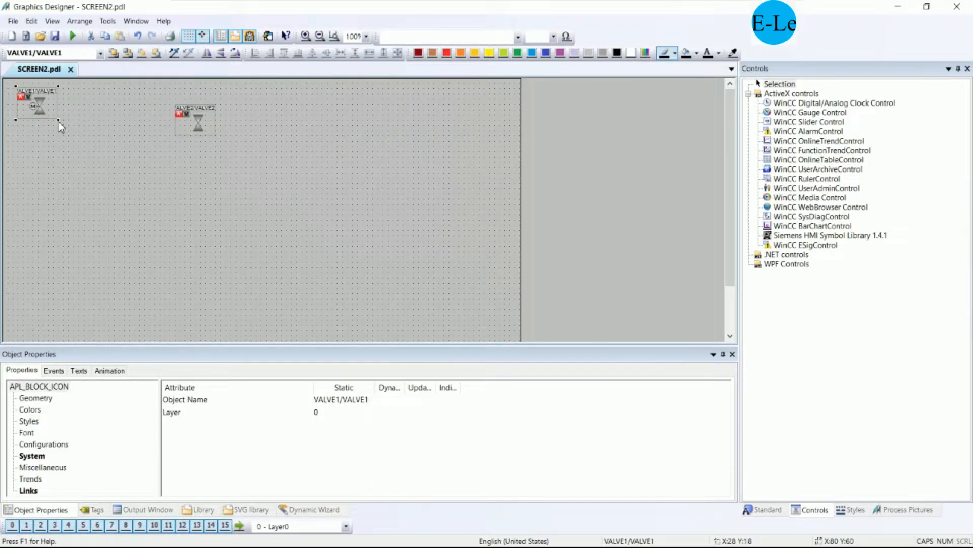
drag(59, 121, 137, 174)
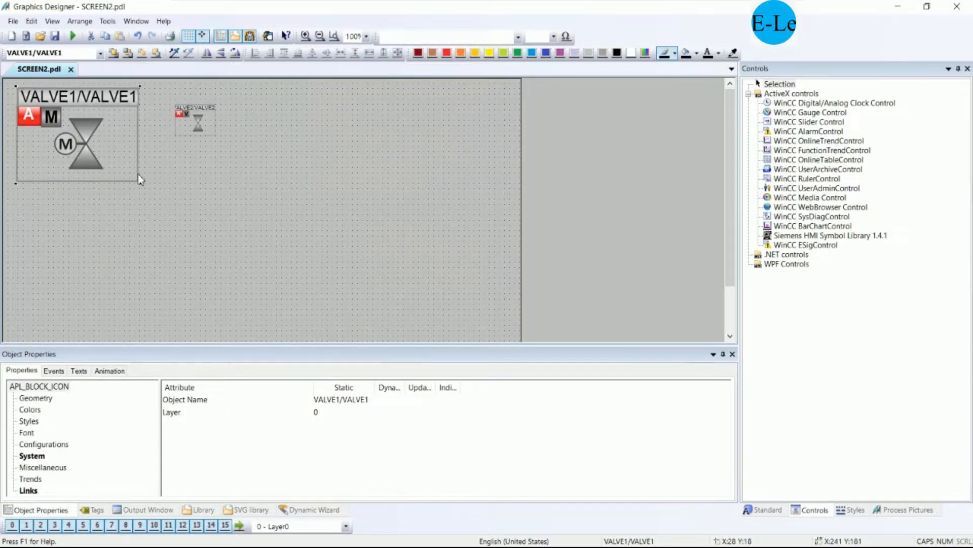
click(188, 134)
drag(217, 137, 356, 227)
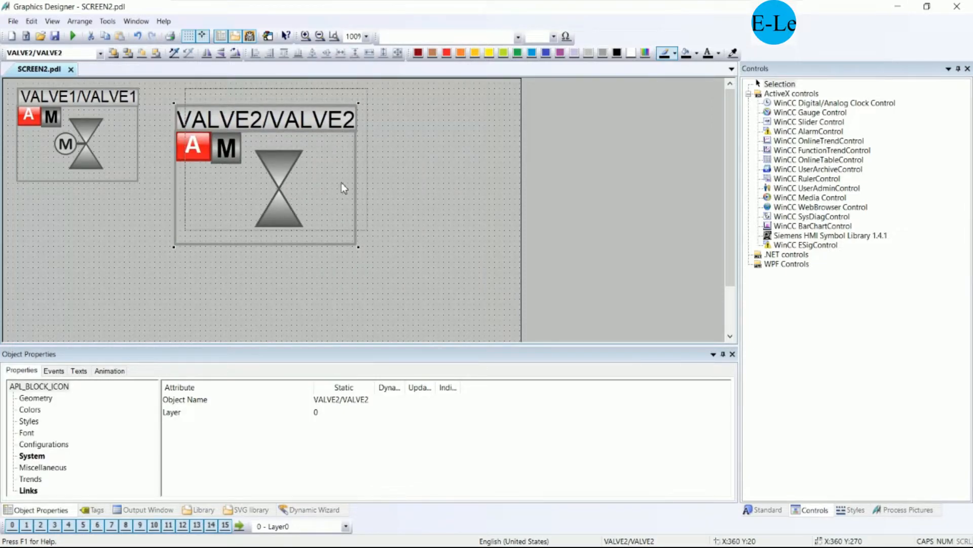
click(400, 184)
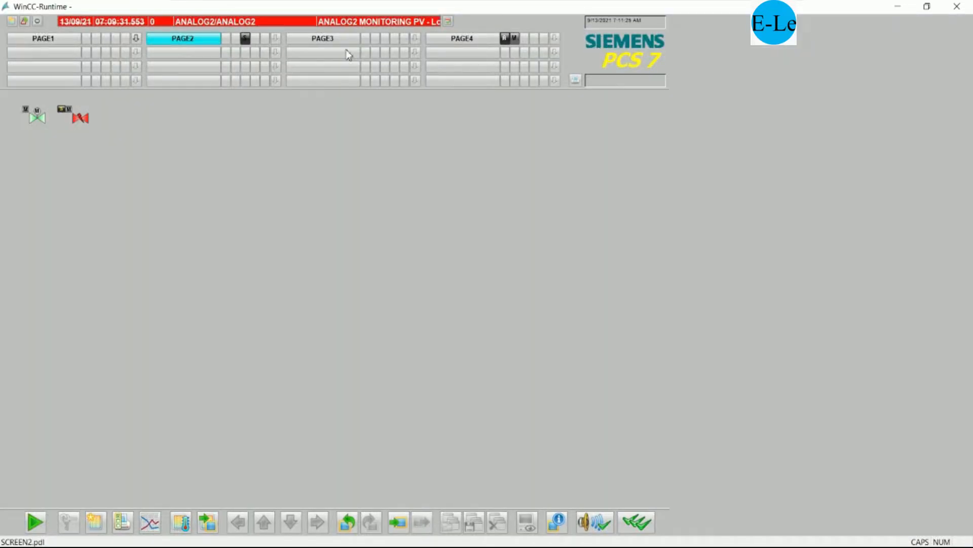
- Reload PAGE2 in WinCC Runtime to check the valve icons, and shrink VALVE2 on SCREEN2 to about 240 x 180
click(72, 43)
click(188, 42)
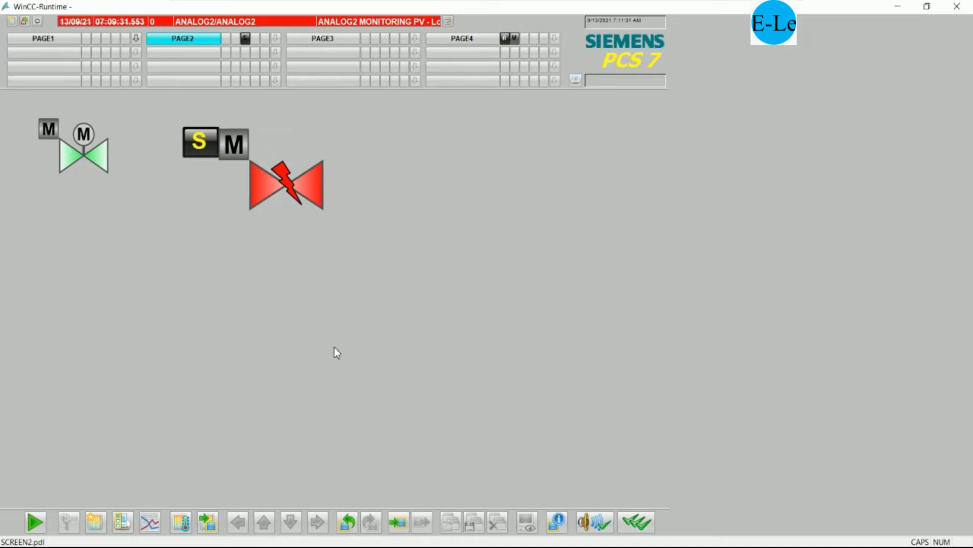
key(alt+Tab)
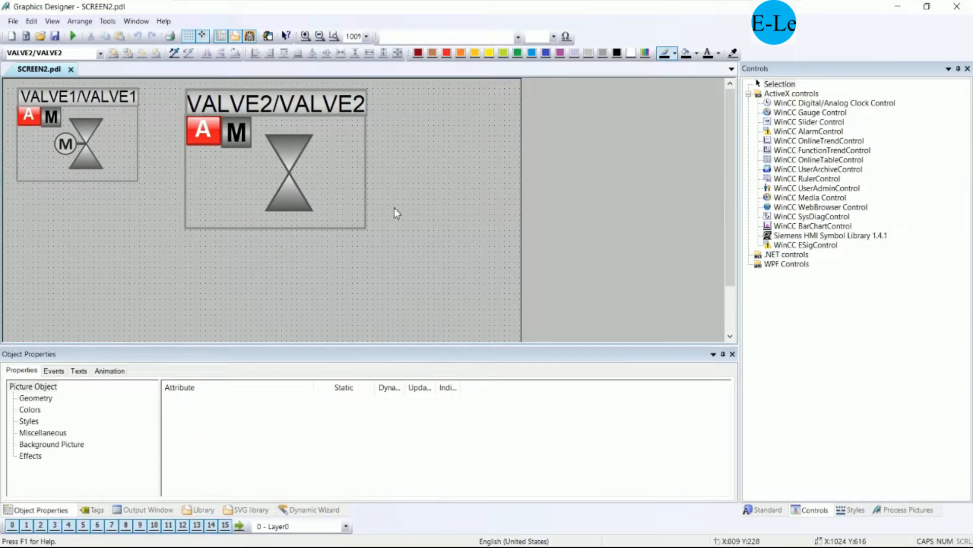
click(365, 228)
drag(368, 233, 307, 166)
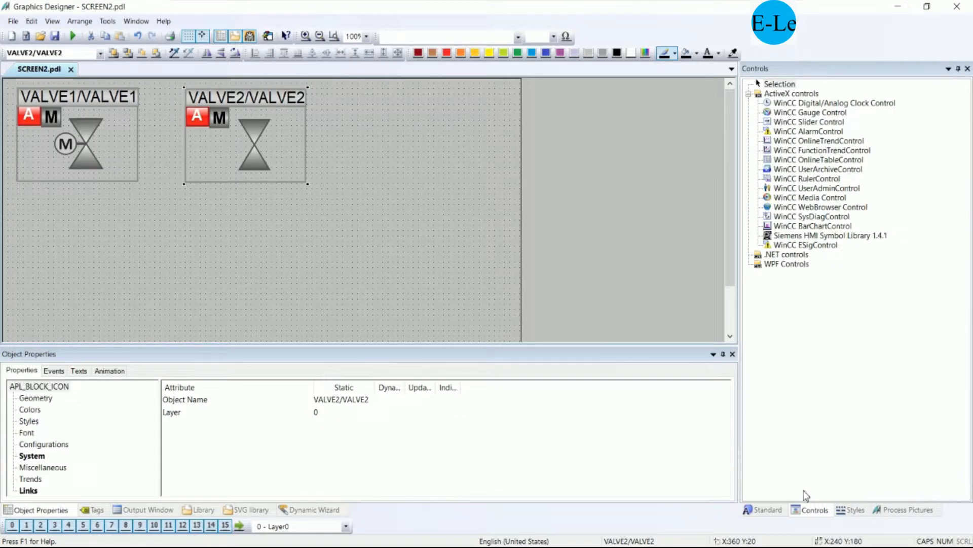
- Insert a Siemens HMI Symbol Library 1.4.1 control on SCREEN2, below and beyond the VALVE2 icon
click(768, 510)
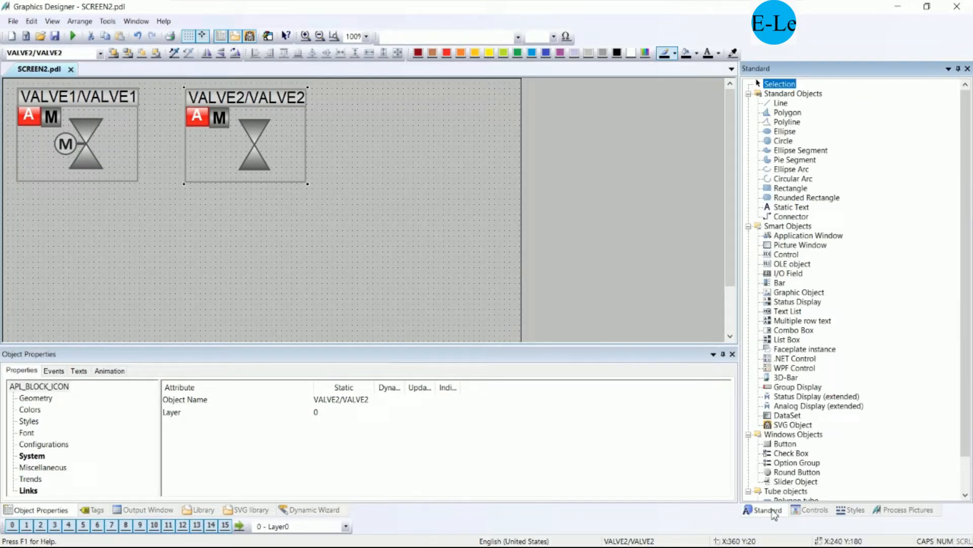
click(813, 510)
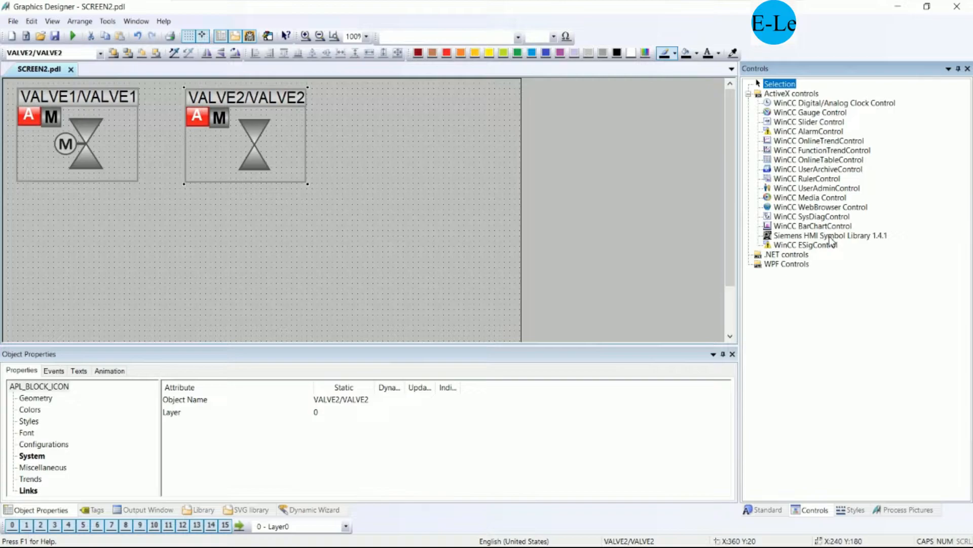
click(417, 189)
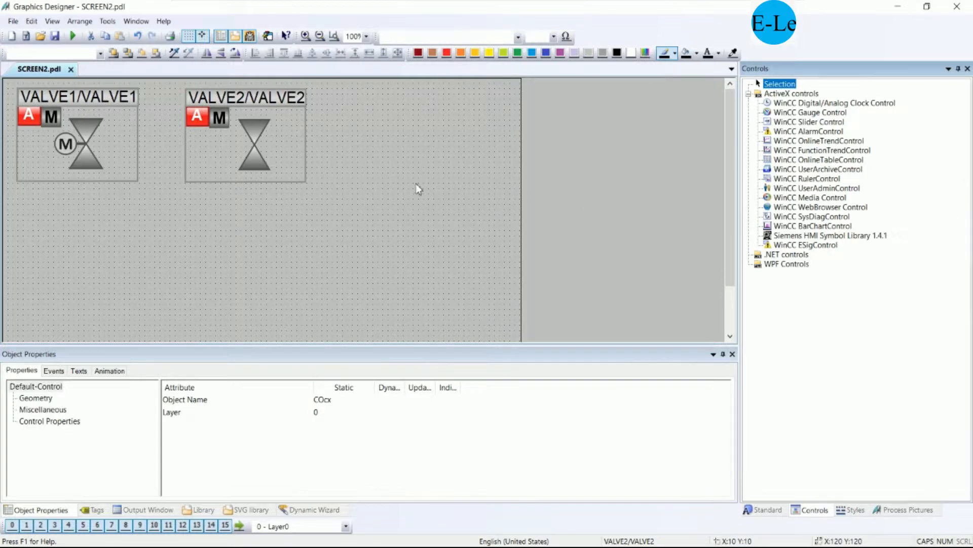
click(370, 183)
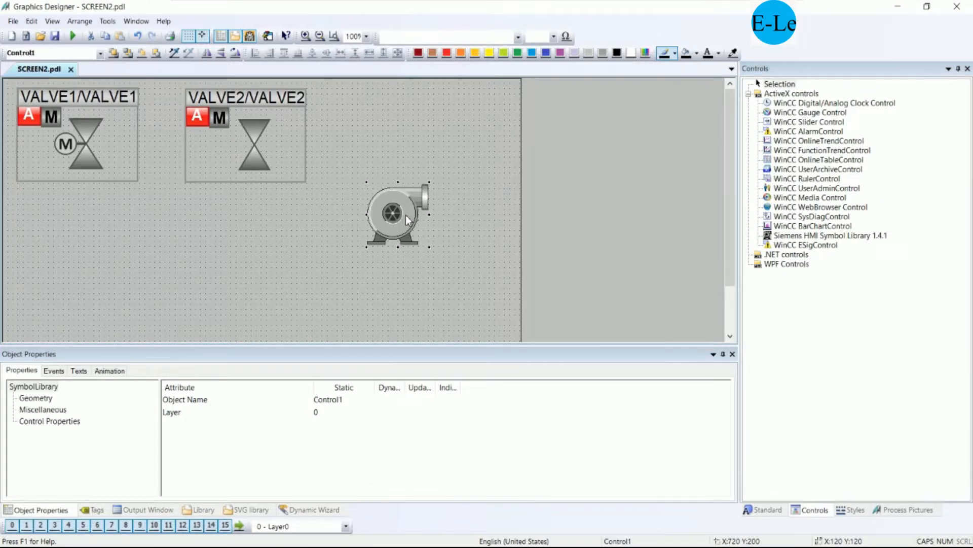
- Change the inserted control's symbol to the open tank with an agitator from the Tanks category
double_click(405, 215)
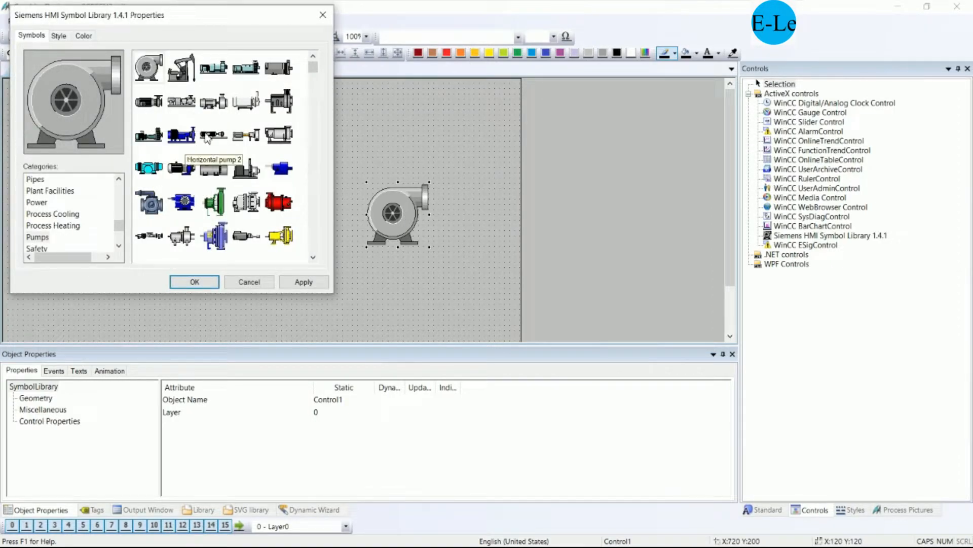
drag(313, 71, 303, 149)
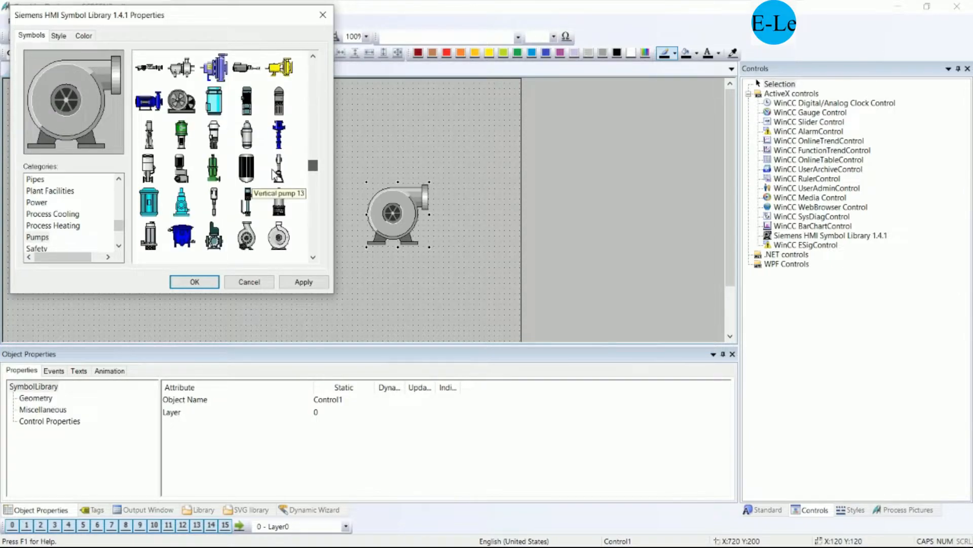
scroll(153, 182, down, 1)
drag(121, 229, 121, 237)
click(51, 202)
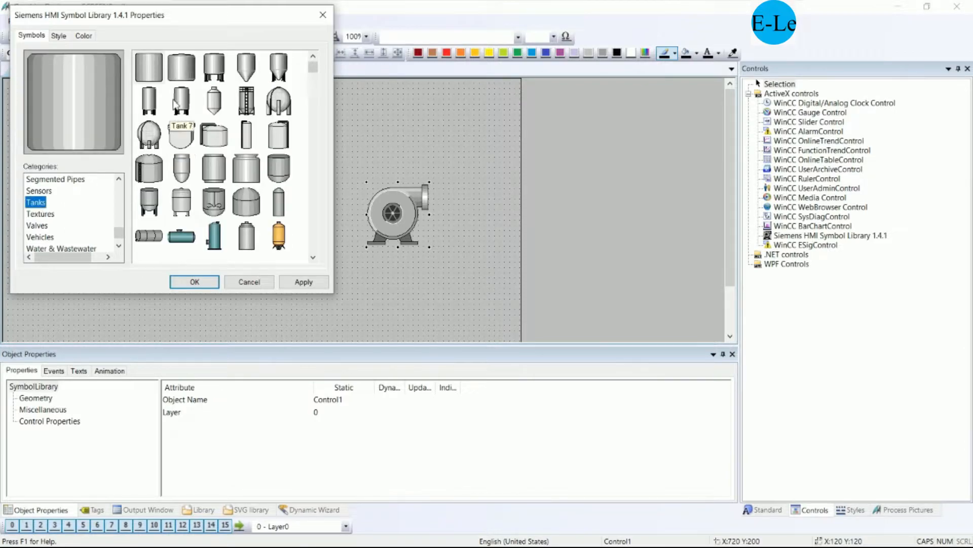
click(219, 143)
click(223, 167)
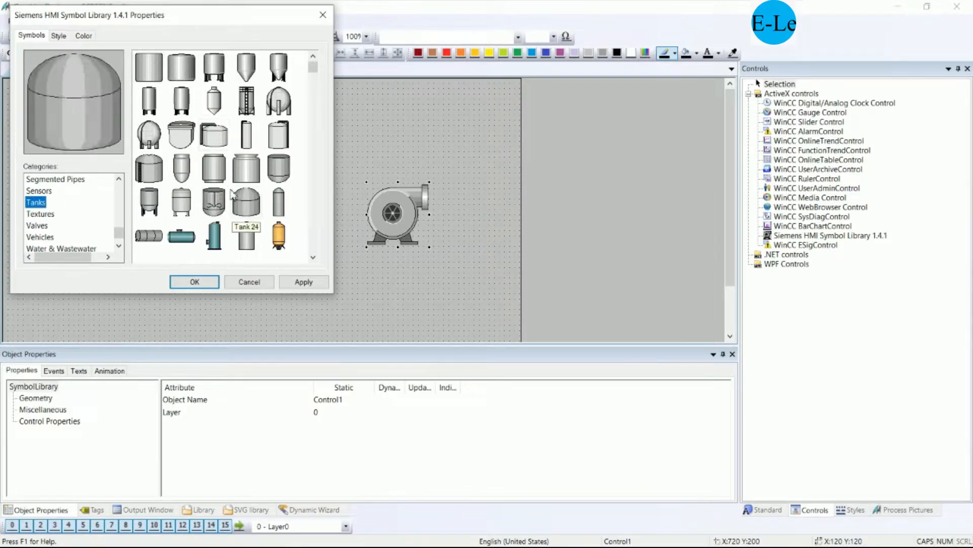
click(213, 203)
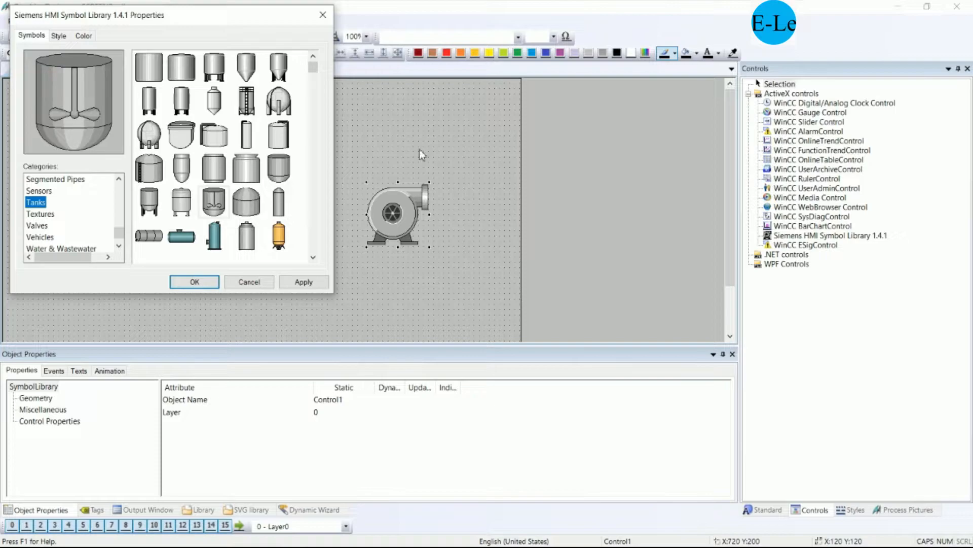
double_click(219, 199)
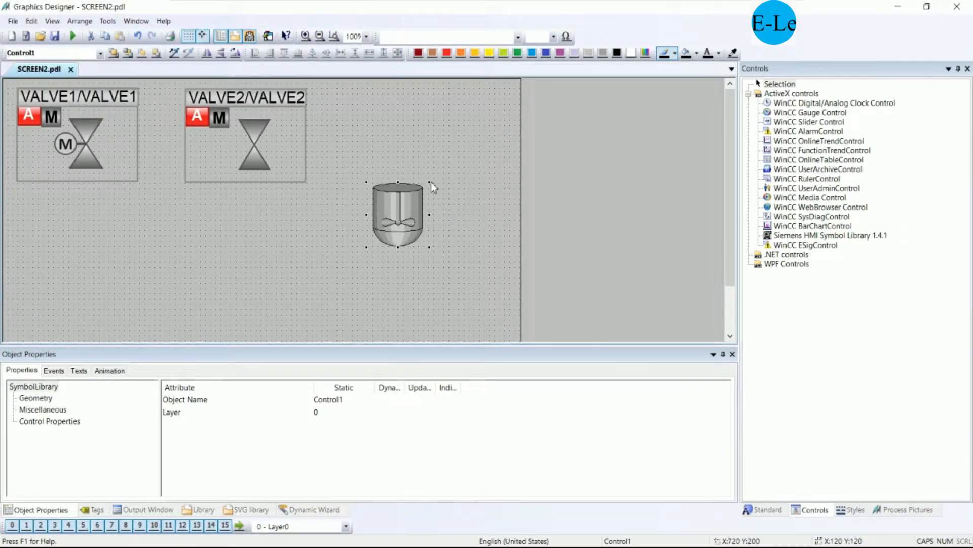
- Enlarge the tank symbol to about 220 x 210, place it beside VALVE2 at about X 710, Y 30, and save SCREEN2
drag(433, 187, 481, 135)
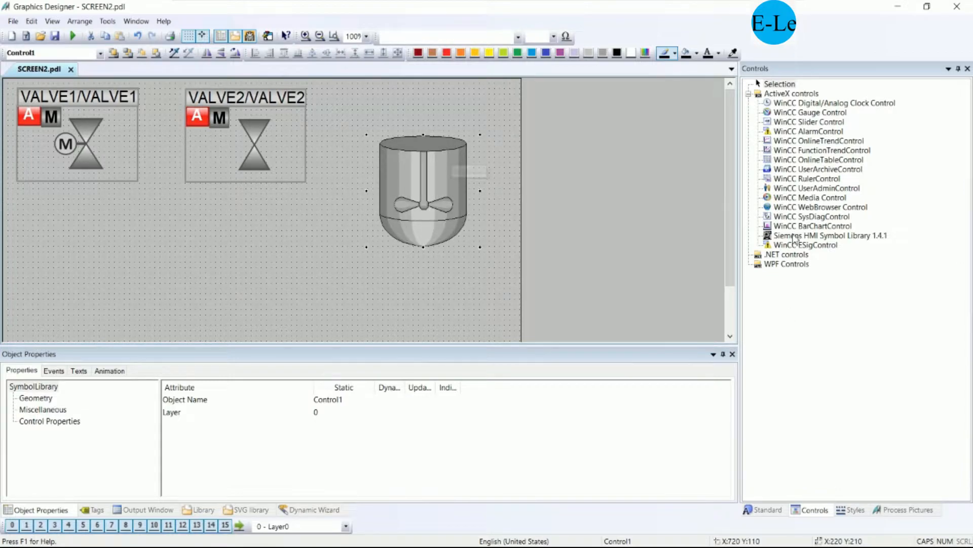
drag(427, 215, 422, 175)
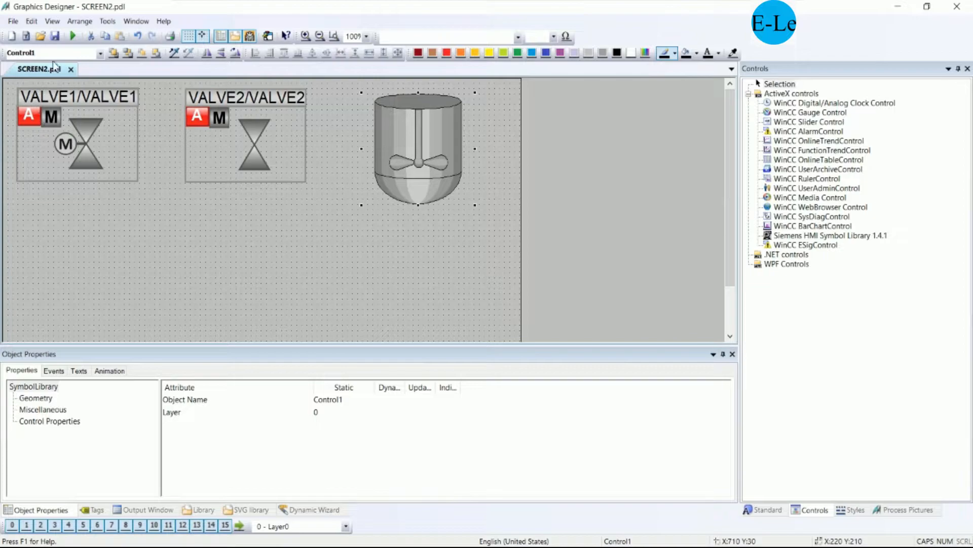
click(56, 39)
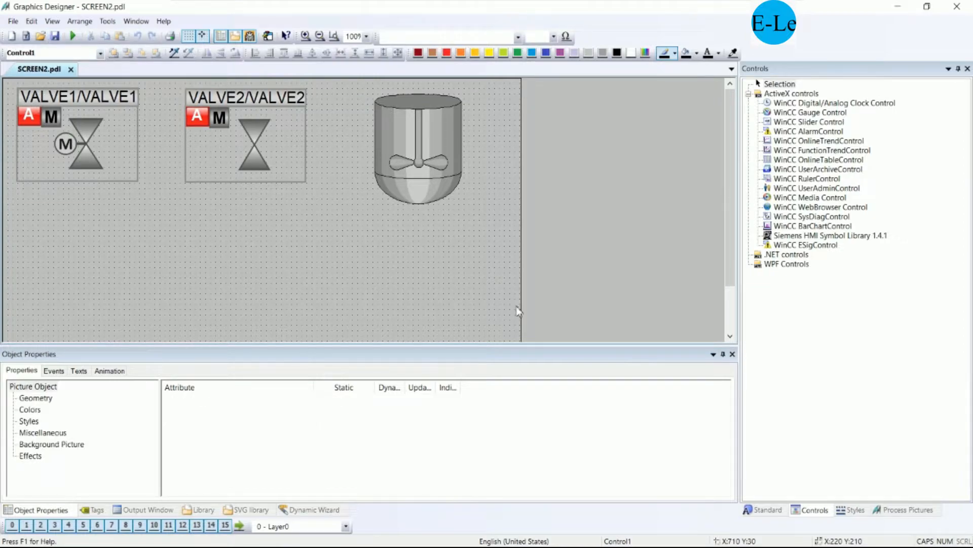
- Reload the PAGE2 picture in WinCC Runtime to check the resized valves and the tank symbol
click(286, 547)
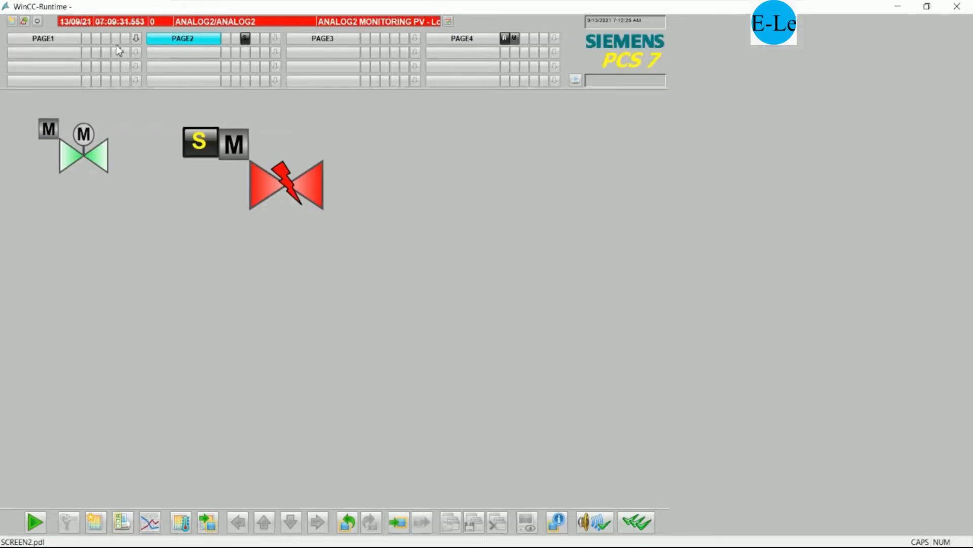
click(65, 39)
click(208, 39)
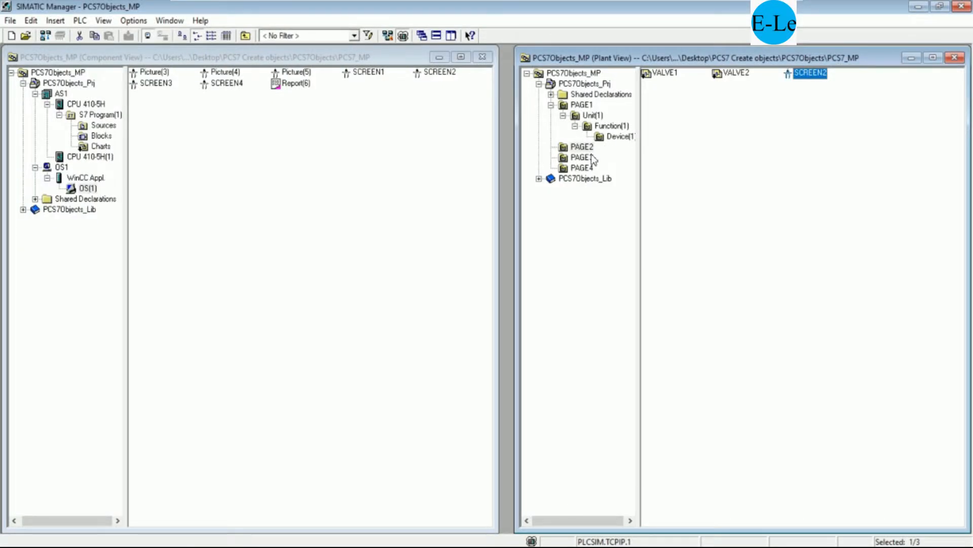
- Open SCREEN3 from the PAGE3 folder of SIMATIC Manager in Graphics Designer
click(588, 158)
right_click(801, 82)
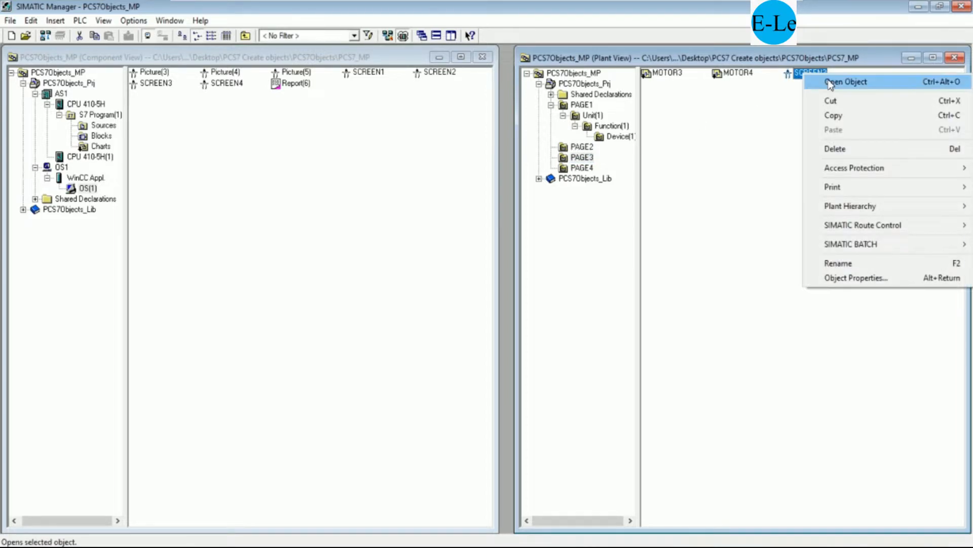
click(831, 81)
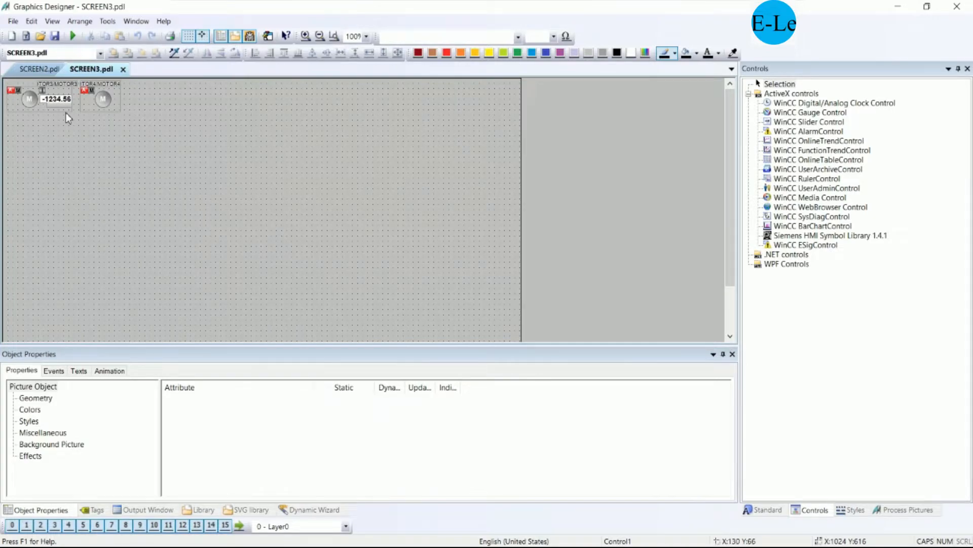
- Move the MOTOR3 and MOTOR4 icons apart on SCREEN3 and enlarge both, MOTOR4 to about 200 x 150
click(99, 101)
drag(208, 127, 208, 127)
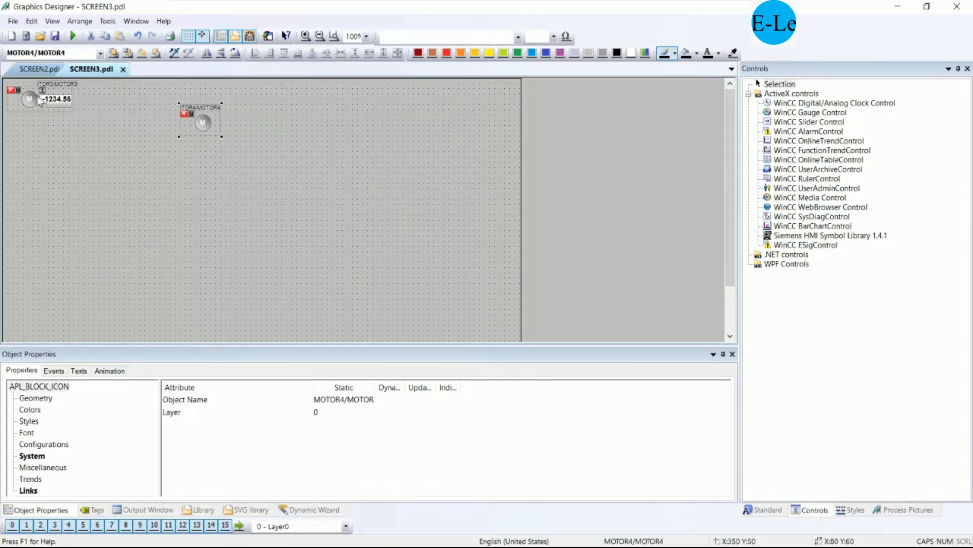
click(18, 99)
drag(40, 102, 154, 203)
click(208, 129)
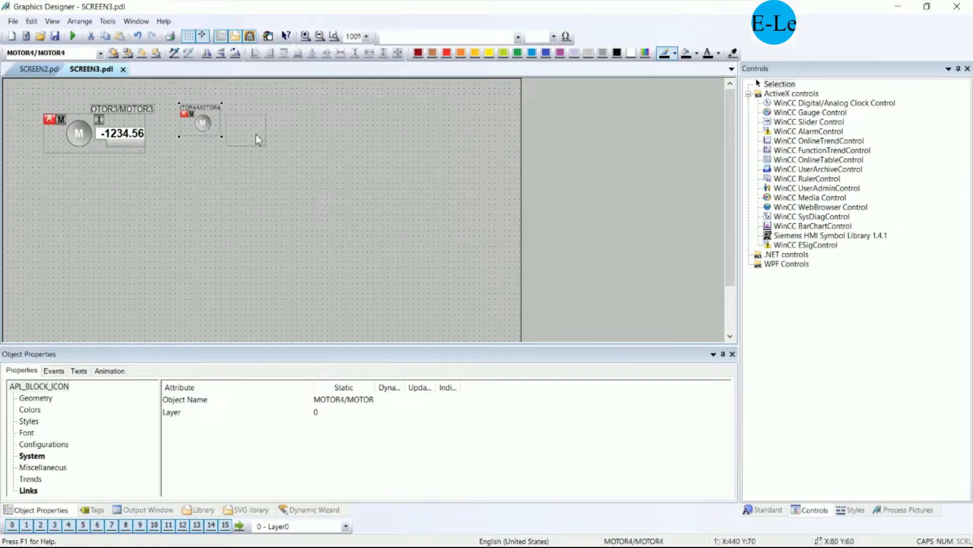
drag(256, 134, 343, 189)
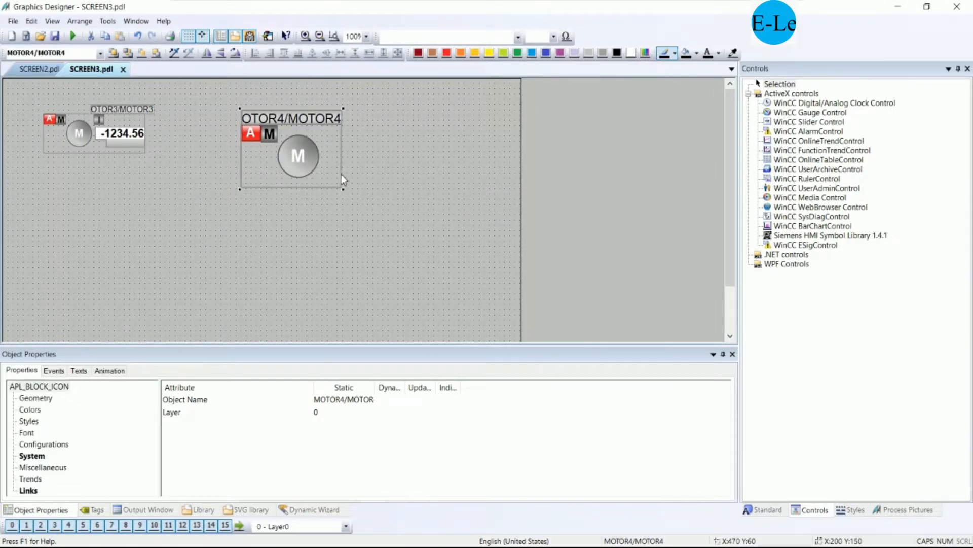
- Enlarge the MOTOR3 icon to about 289 x 124 and shift it slightly away from MOTOR4
click(142, 141)
drag(155, 155, 193, 197)
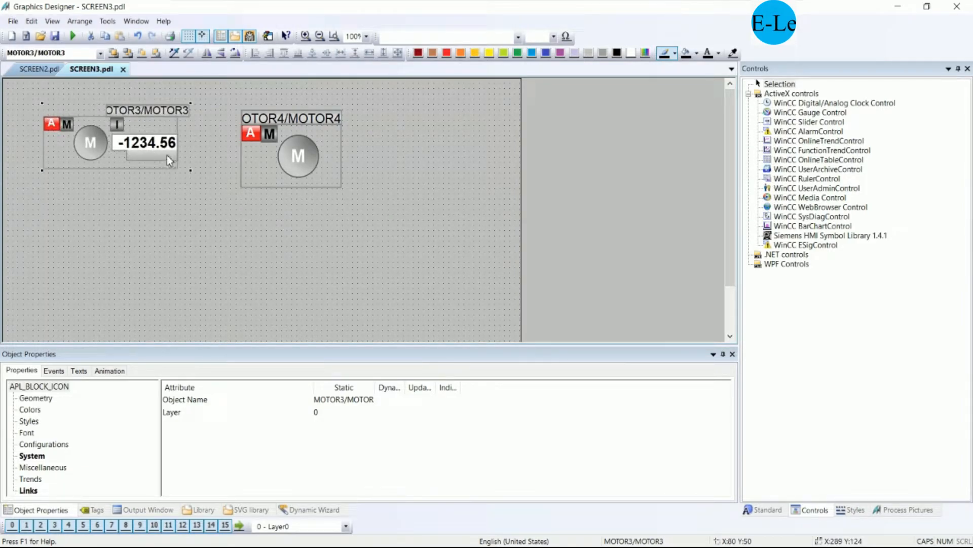
drag(167, 155, 148, 152)
click(203, 215)
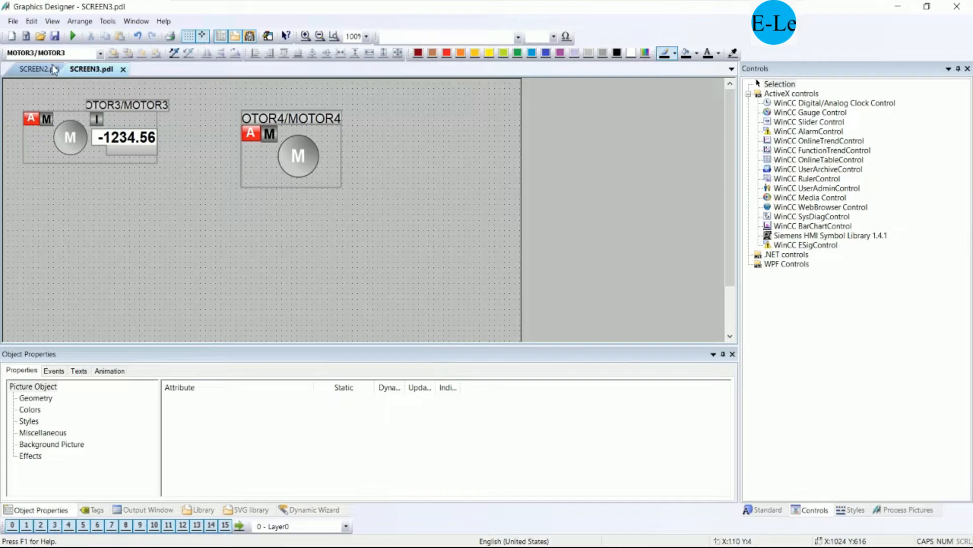
- Save the SCREEN3 picture and display PAGE3 in WinCC Runtime
click(54, 37)
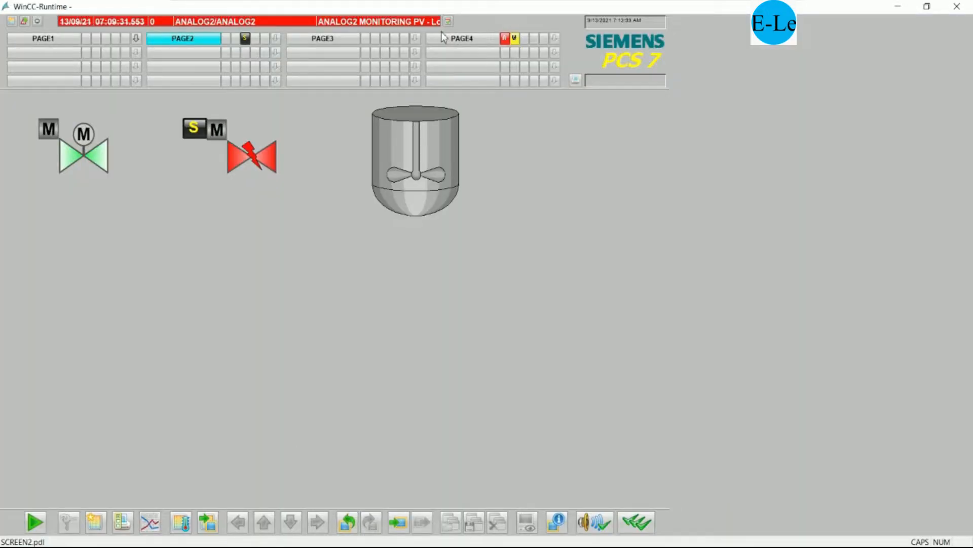
click(337, 39)
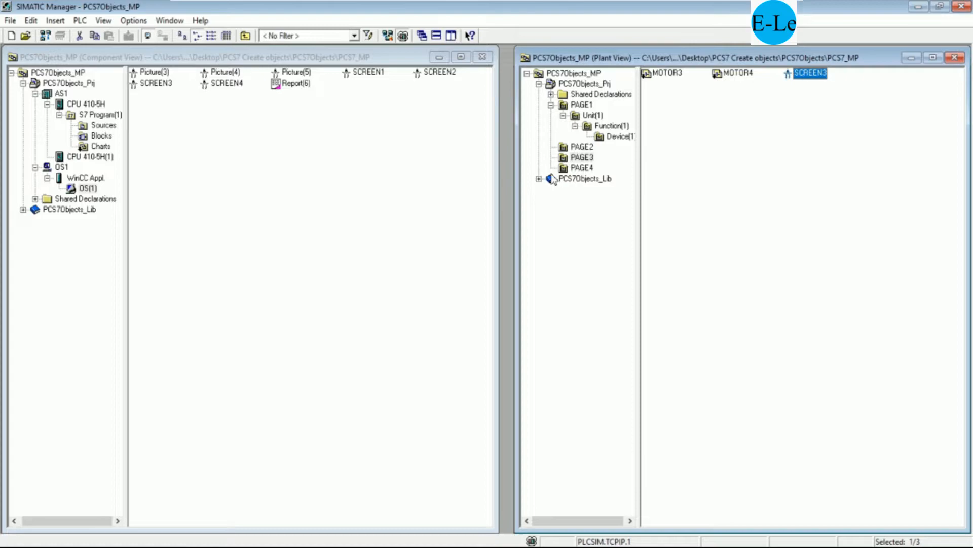
- Open SCREEN4 from the PAGE4 folder of SIMATIC Manager in Graphics Designer and enlarge the ANALOG2 block icon
click(581, 168)
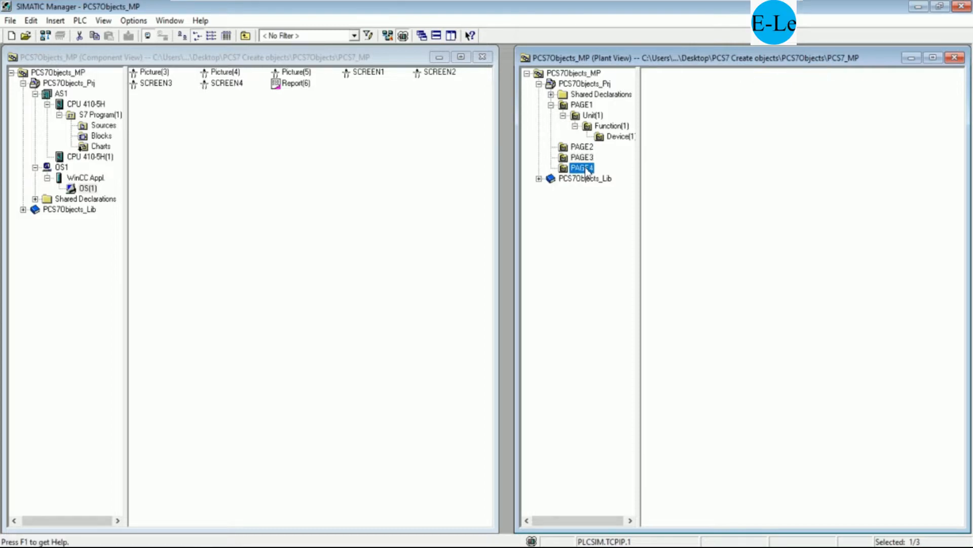
right_click(805, 73)
click(846, 79)
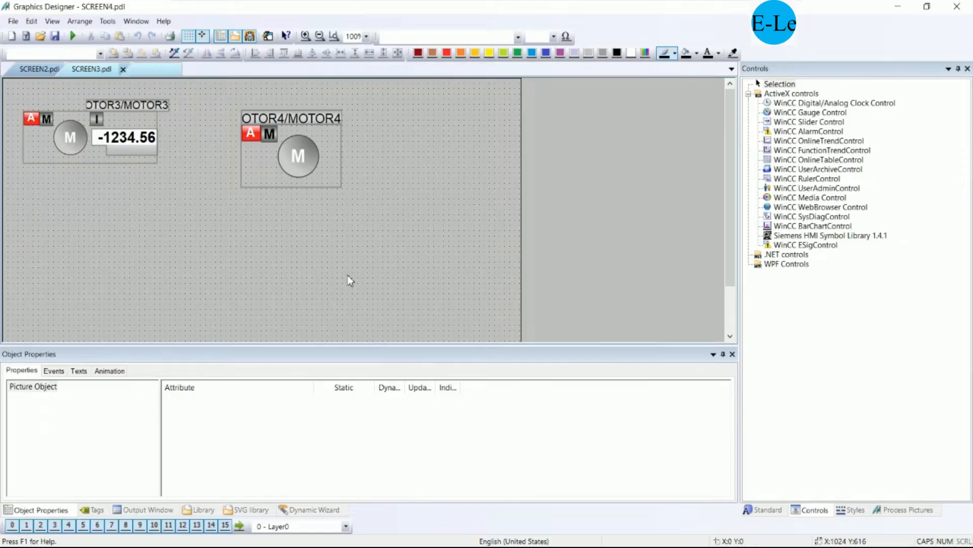
drag(50, 109, 163, 161)
click(214, 157)
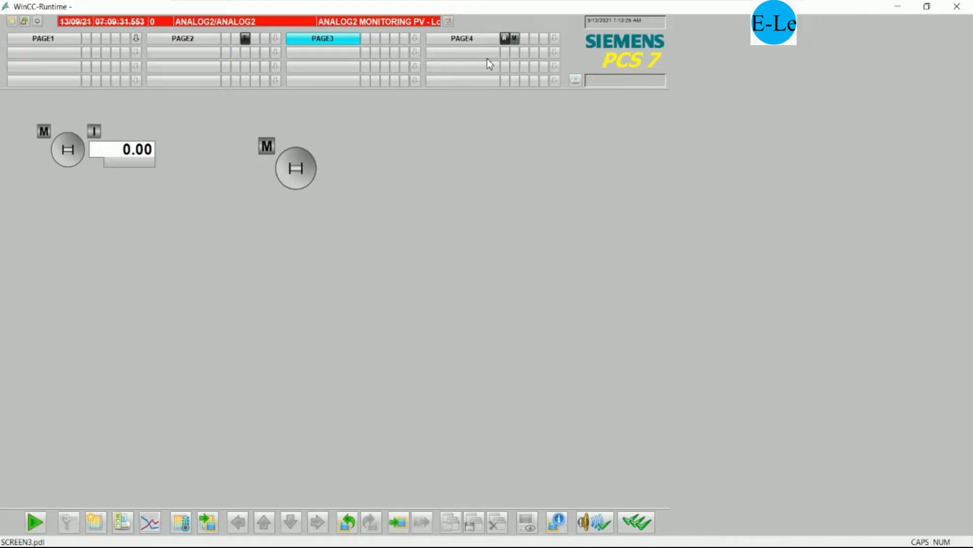
- Display PAGE4 in WinCC Runtime, inspect the ANALOG2 faceplate in the free picture area and close it
click(461, 41)
click(104, 161)
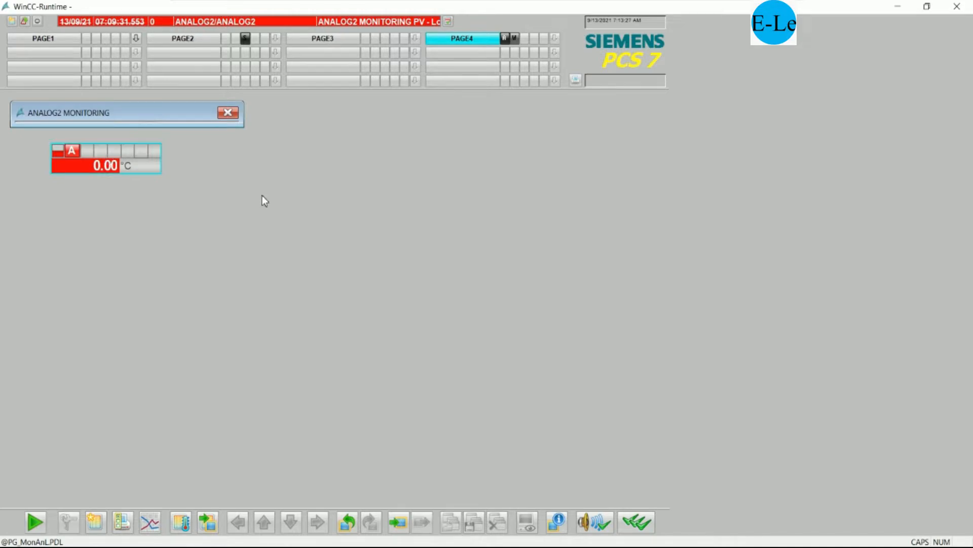
drag(182, 118, 462, 144)
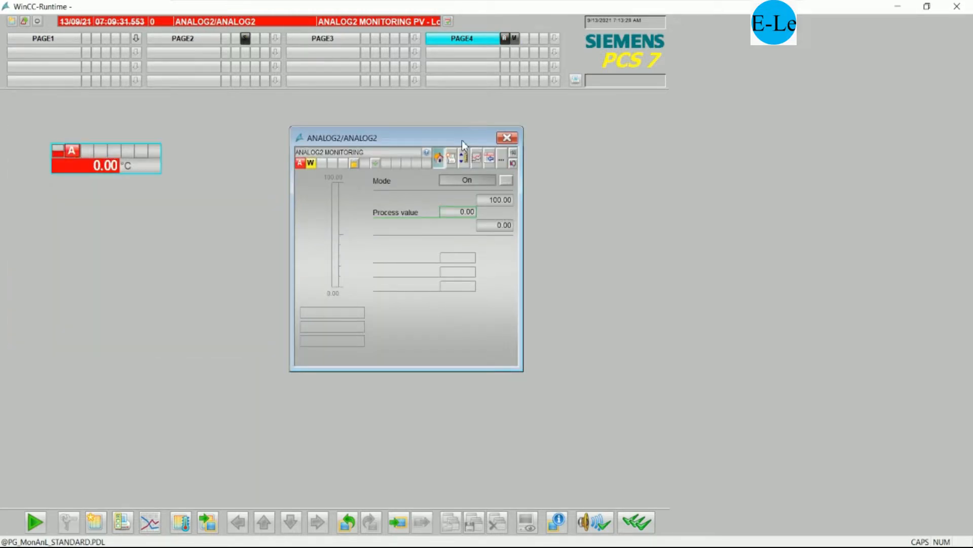
click(507, 138)
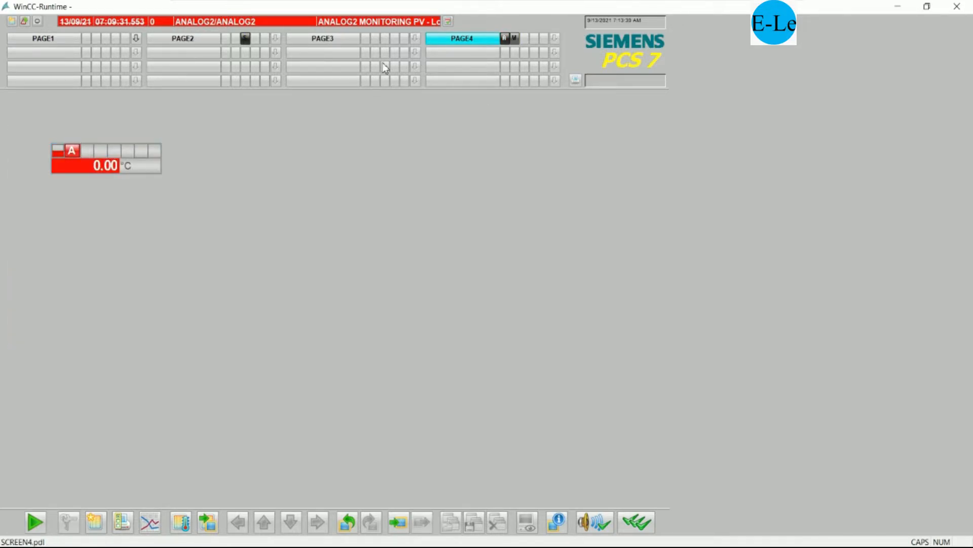
- Issue the Slow command from the MOTOR4 faceplate on PAGE3 and place the faceplate clear of the motor icons
click(336, 38)
click(302, 177)
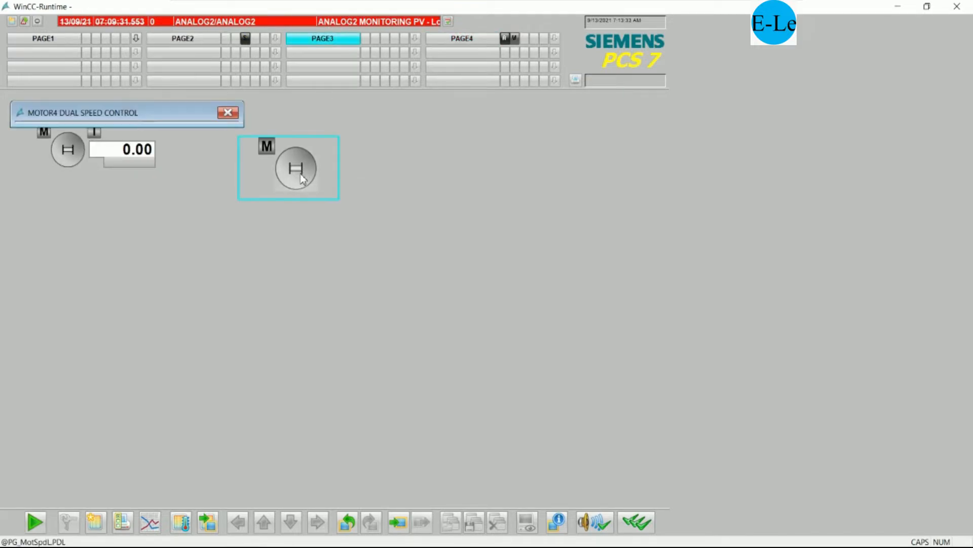
drag(172, 116, 553, 125)
click(606, 178)
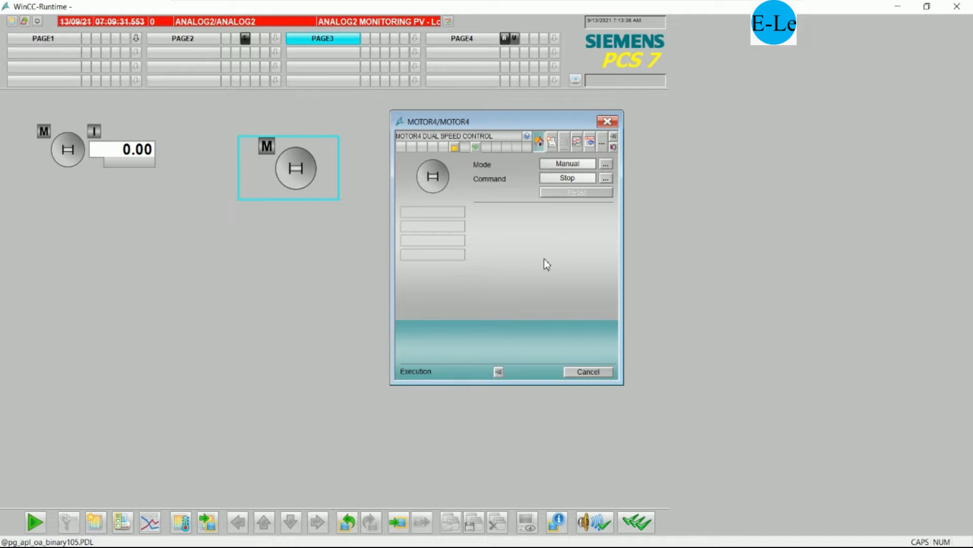
click(329, 347)
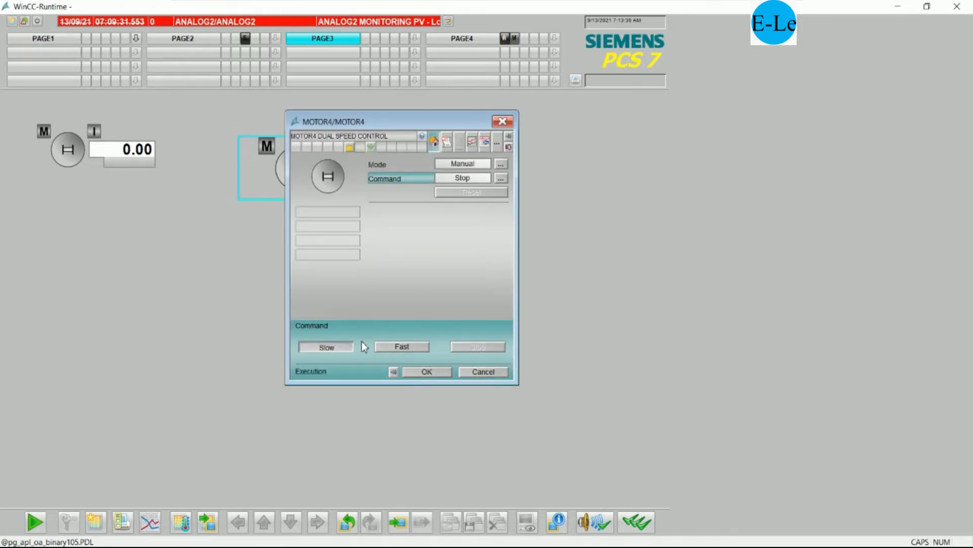
click(413, 372)
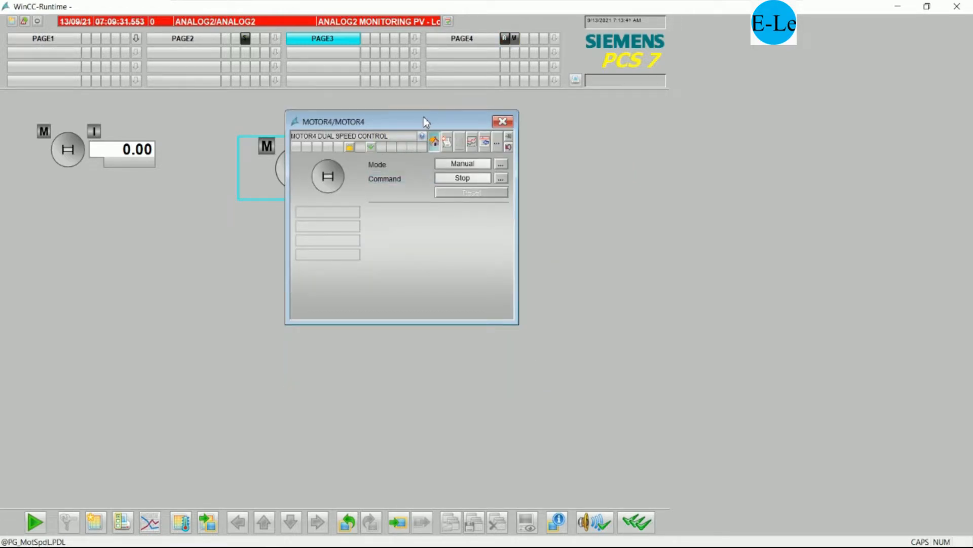
drag(426, 122, 563, 125)
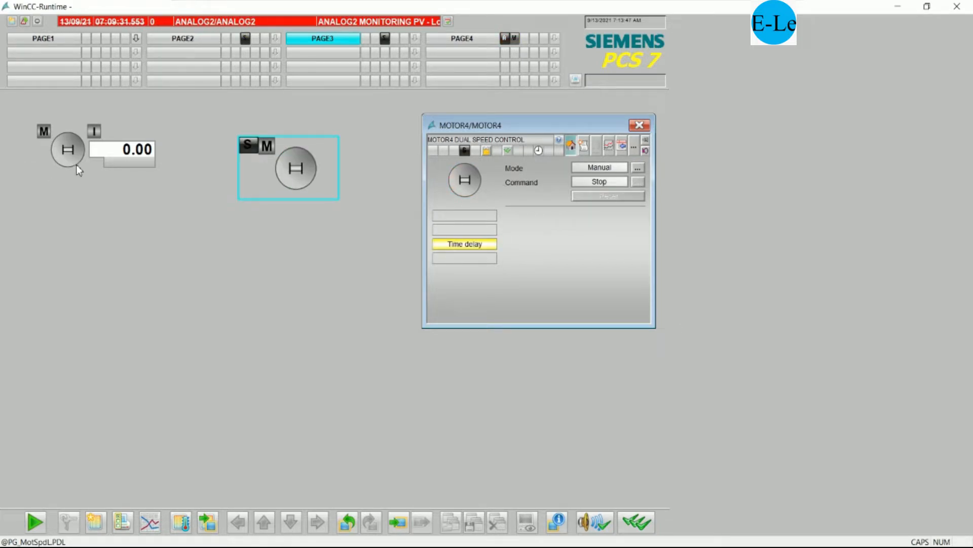
- Open the MOTOR3 faceplate on PAGE3 and place it below the motor icon
click(68, 152)
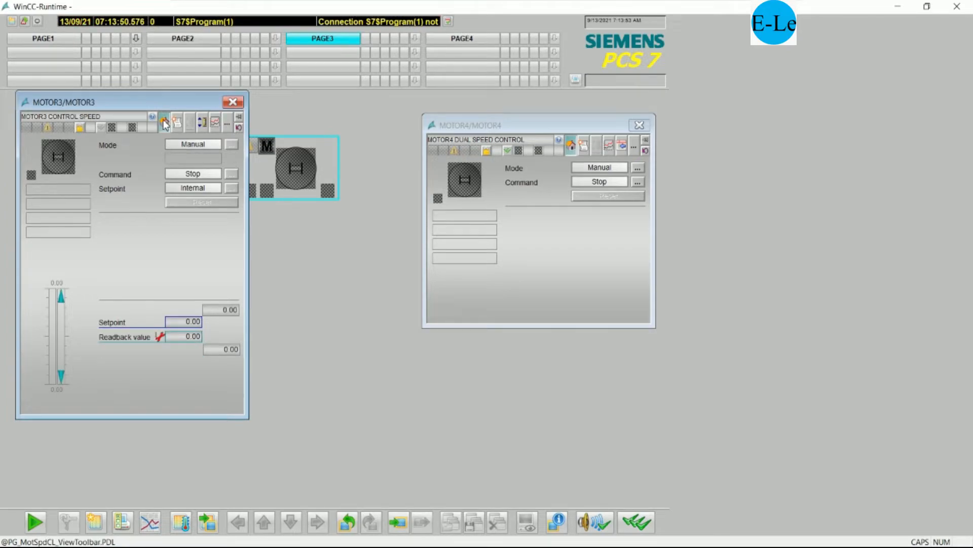
drag(164, 103, 183, 196)
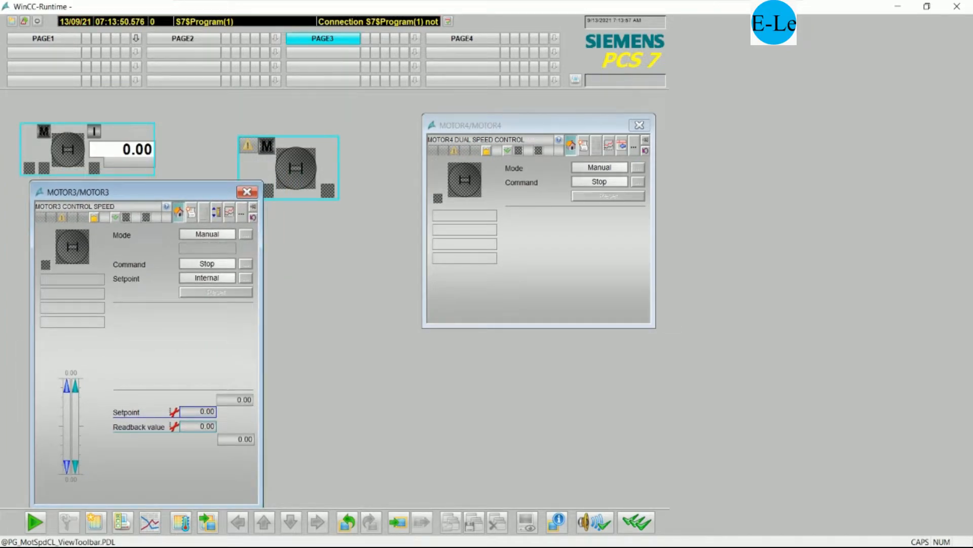
- Switch the simulated CPU in S7-PLCSIM to RUN-P and minimize the simulator window
click(366, 547)
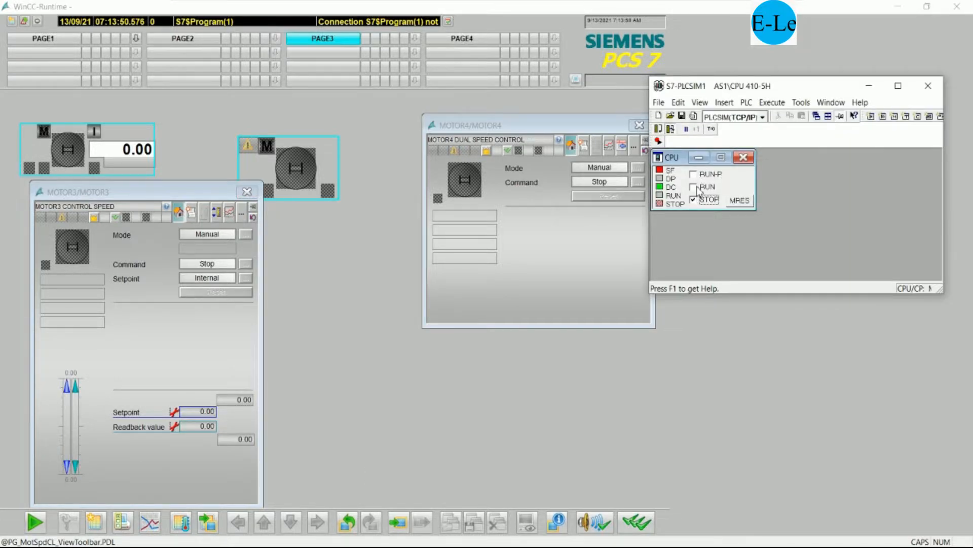
click(693, 174)
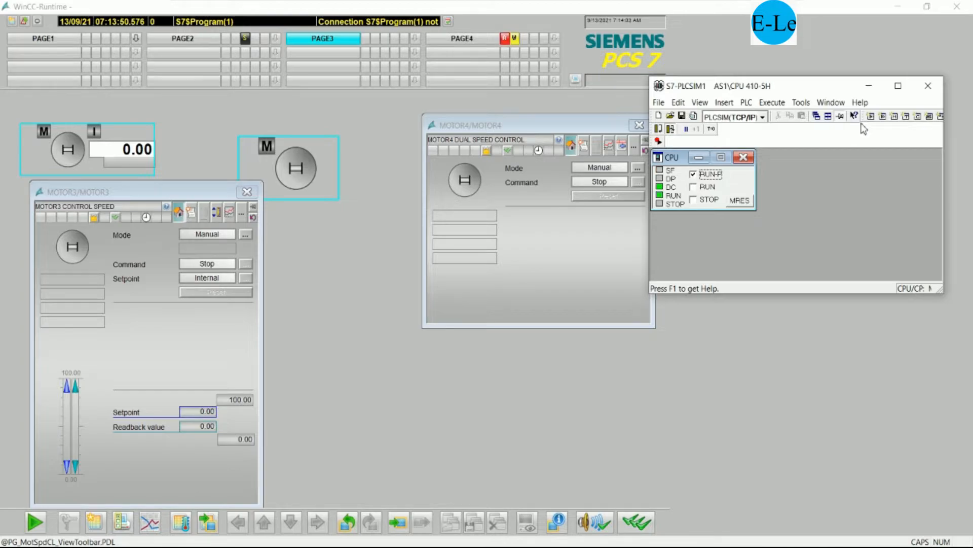
click(869, 85)
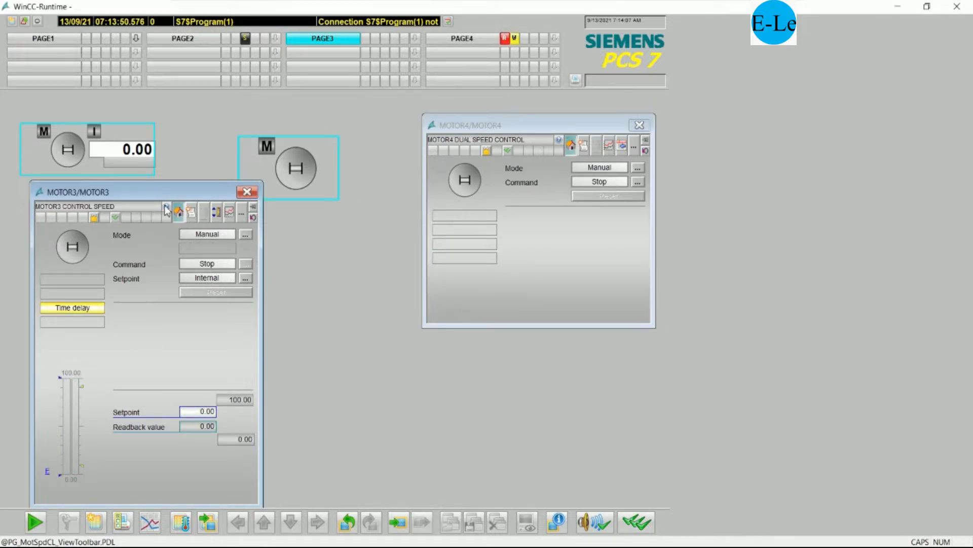
- Display PAGE1 in WinCC Runtime and place the MOTOR2 and MOTOR1 faceplates side by side below the icons
click(63, 39)
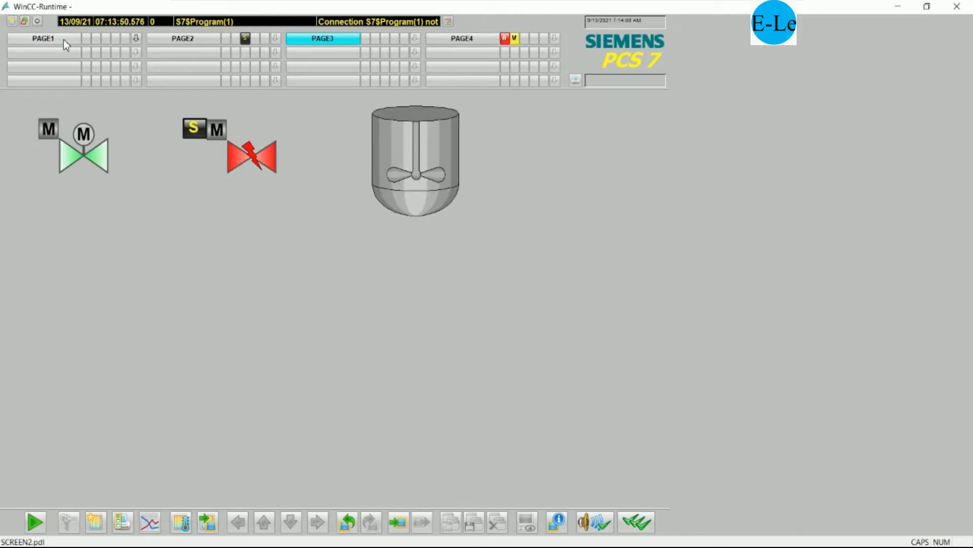
click(106, 138)
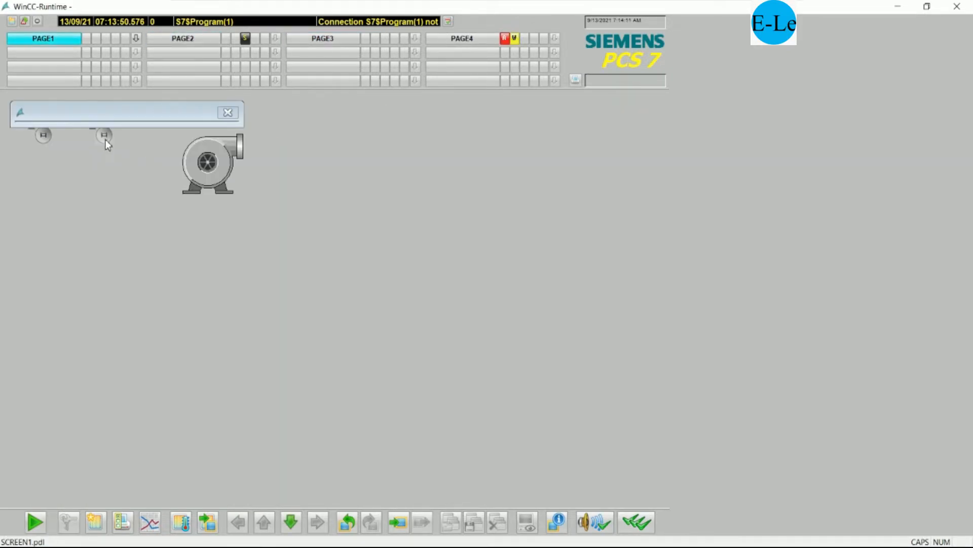
drag(173, 123, 419, 120)
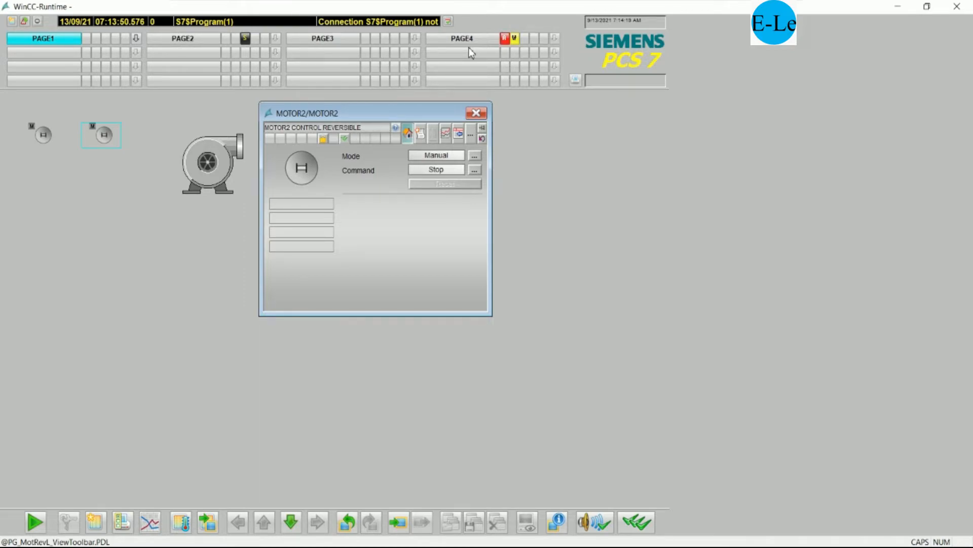
drag(393, 117, 159, 214)
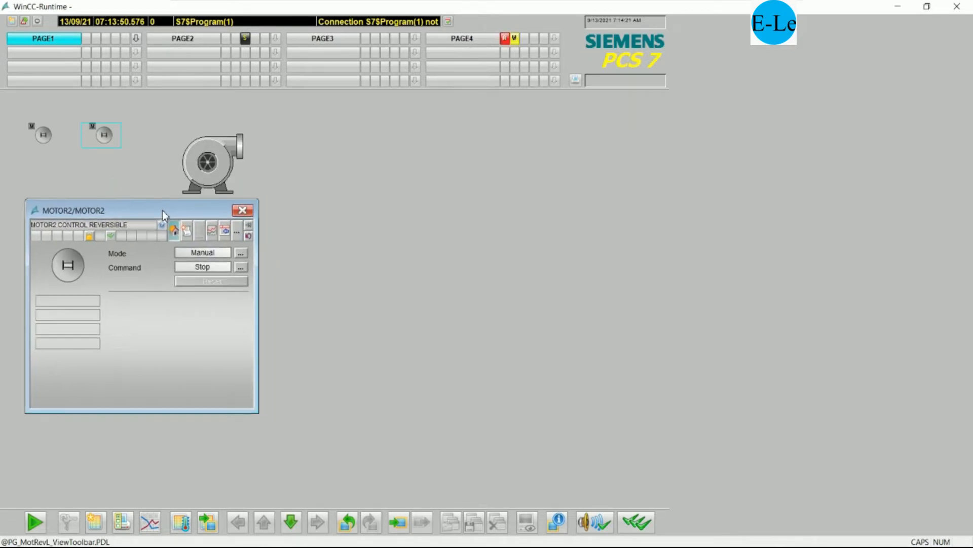
click(43, 134)
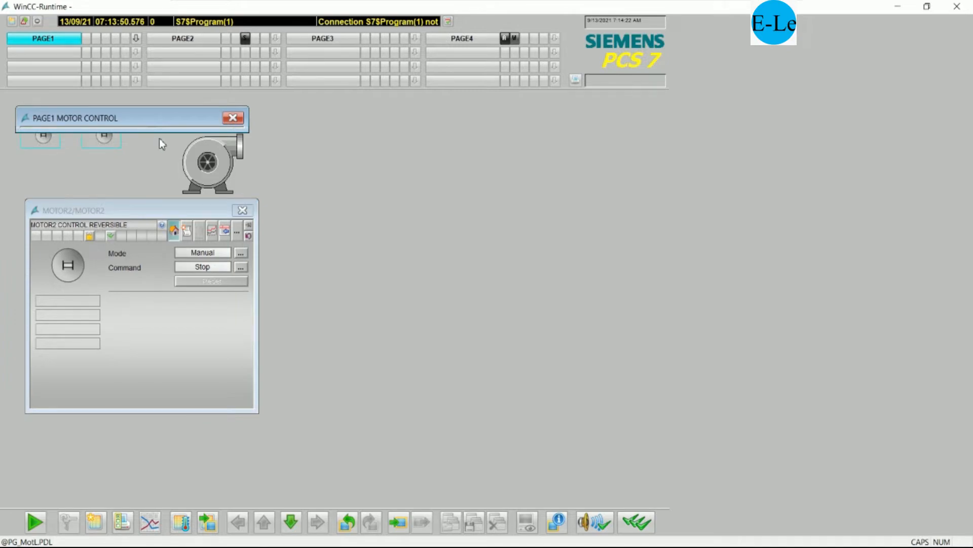
mouse_move(147, 118)
mouse_down()
mouse_move(454, 175)
mouse_move(461, 200)
mouse_move(421, 210)
mouse_up()
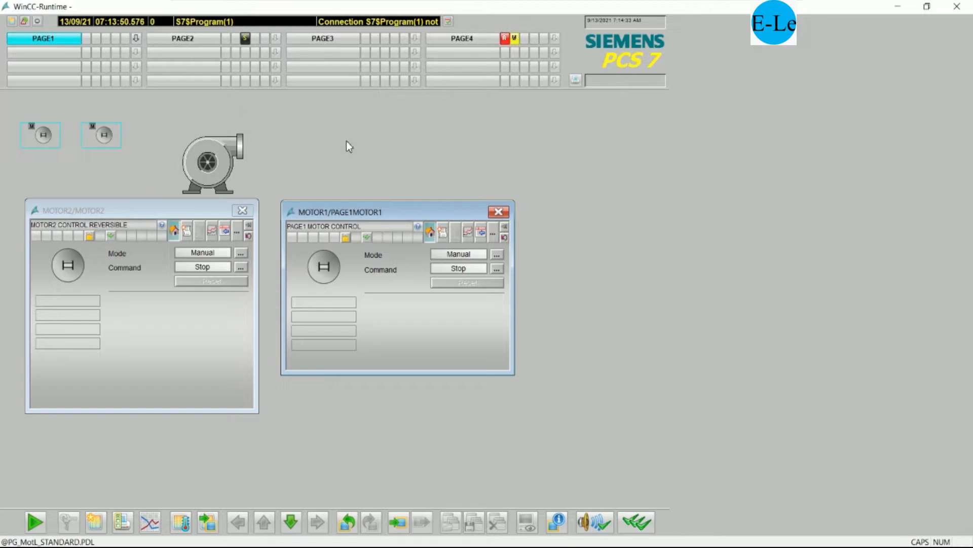
drag(372, 211, 366, 212)
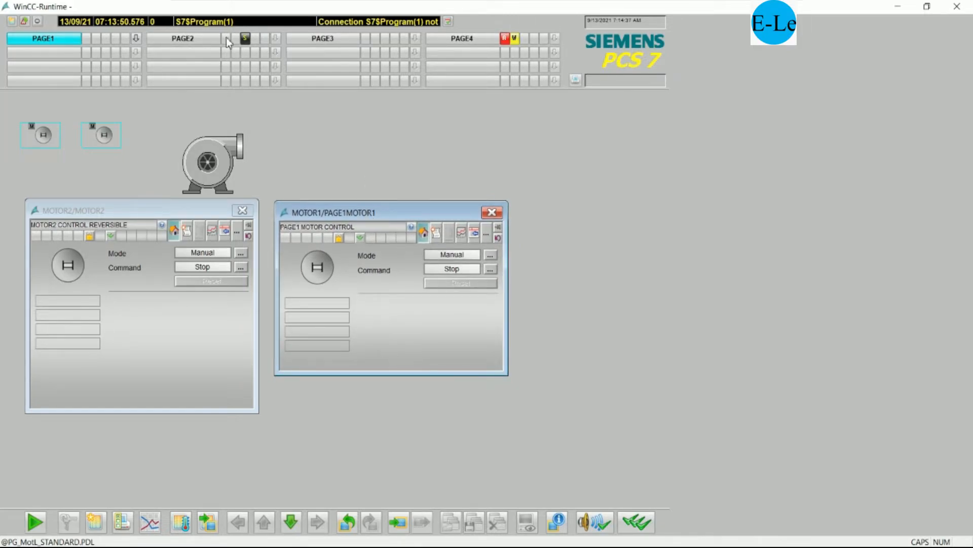
- Review the PAGE2, PAGE3 and PAGE4 pictures in WinCC Runtime and return to PAGE1
click(197, 37)
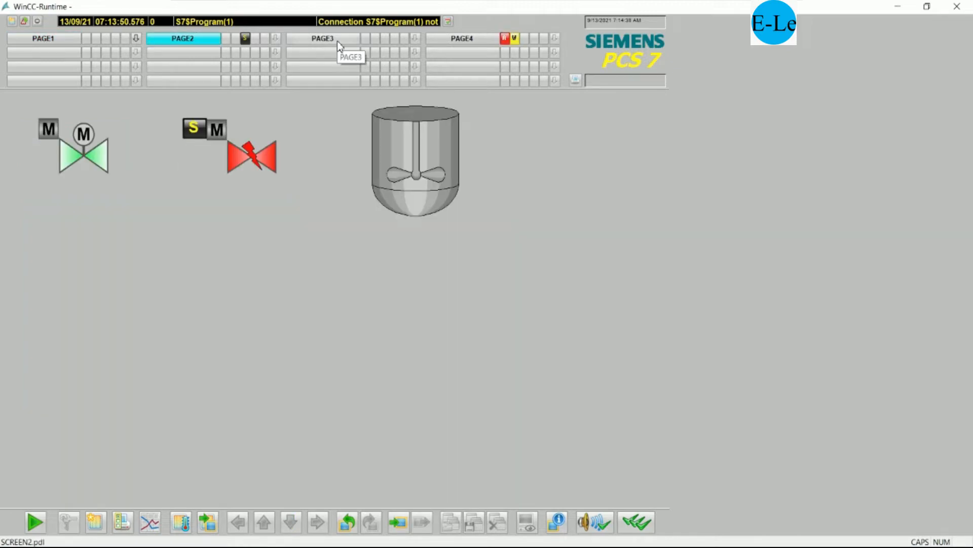
click(337, 40)
click(459, 40)
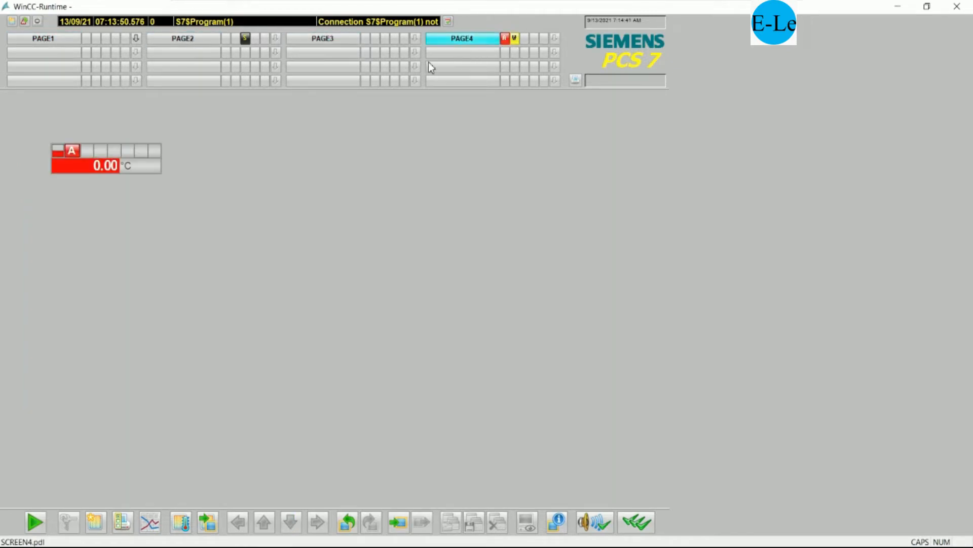
click(172, 38)
click(65, 35)
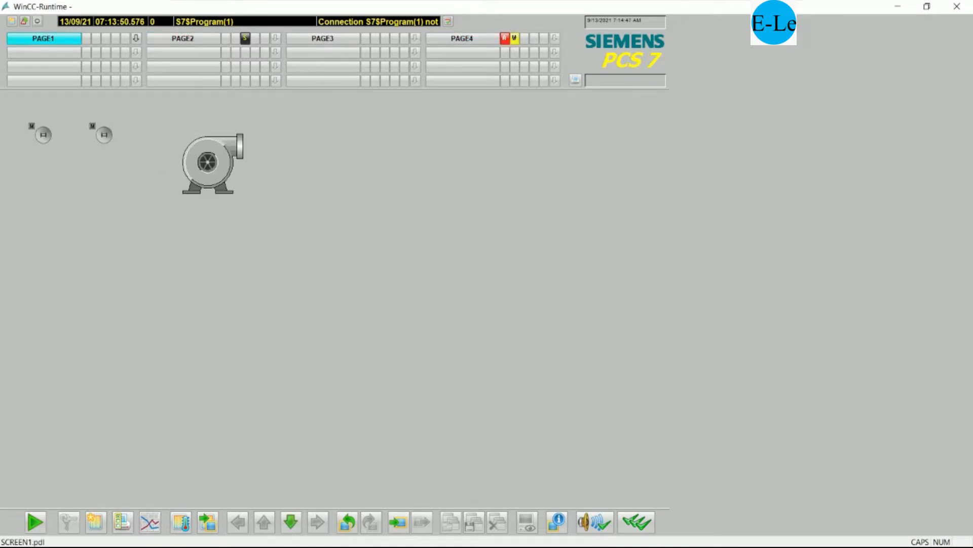
- Open SCREEN1 from the PAGE1 folder of SIMATIC Manager in Graphics Designer
click(253, 546)
click(583, 105)
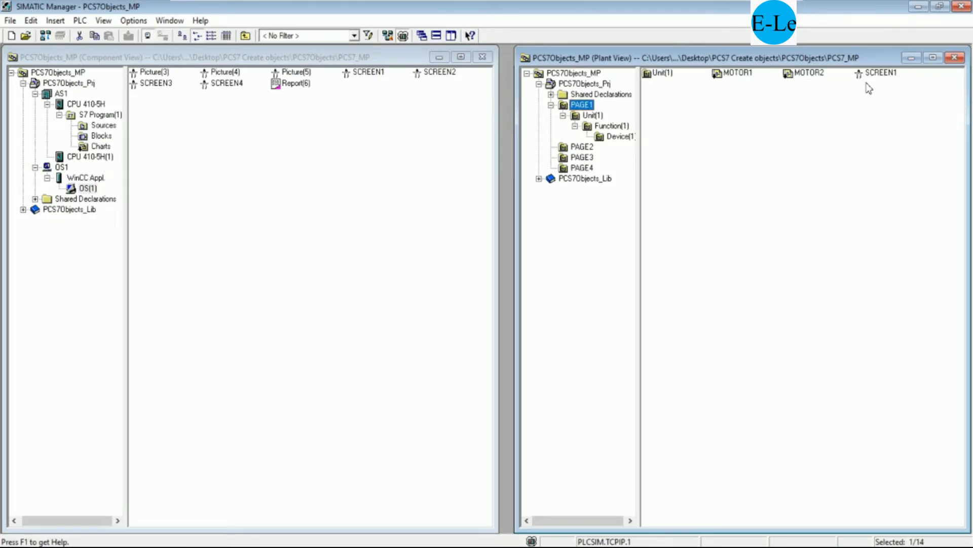
right_click(881, 76)
click(880, 83)
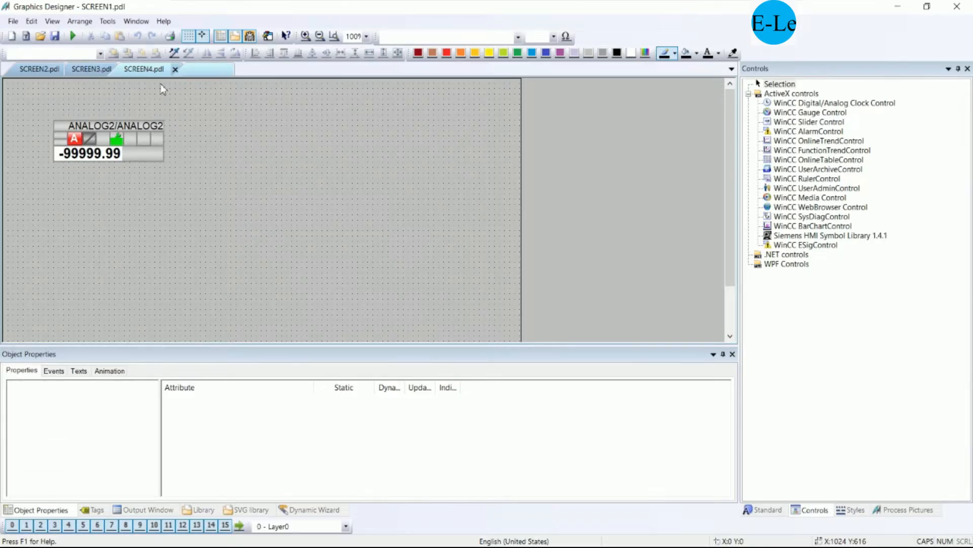
- Enlarge the MOTOR2 block icon on SCREEN1 to about 149 x 112 and save the picture
click(114, 134)
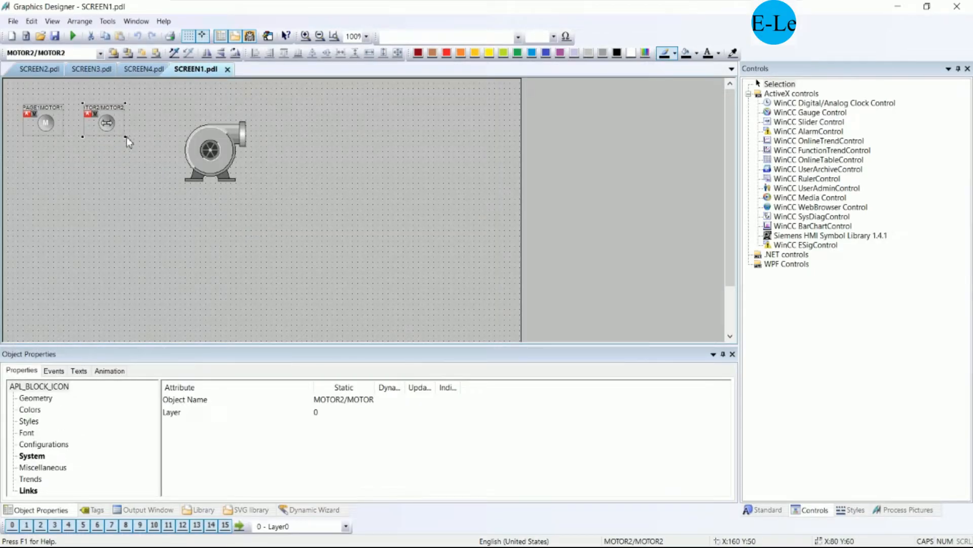
drag(126, 137, 160, 185)
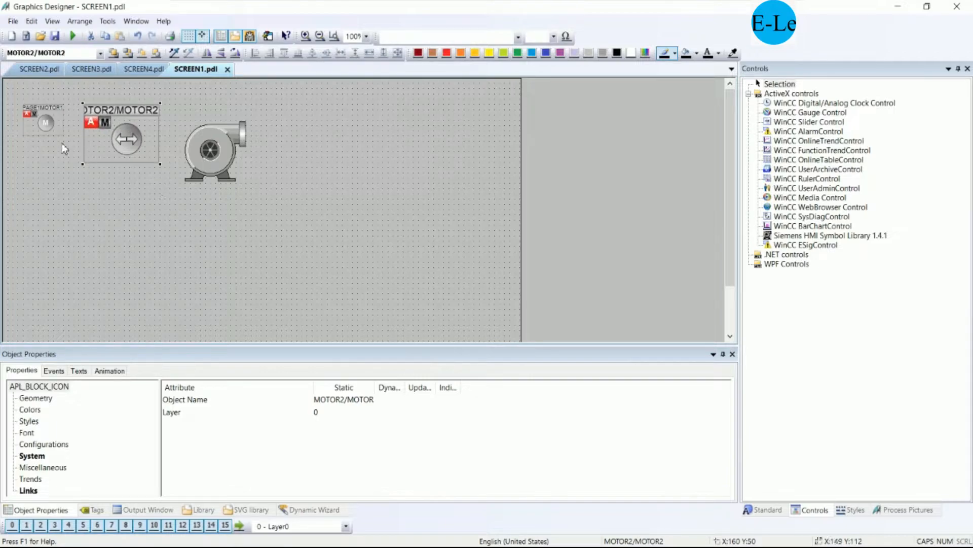
click(55, 37)
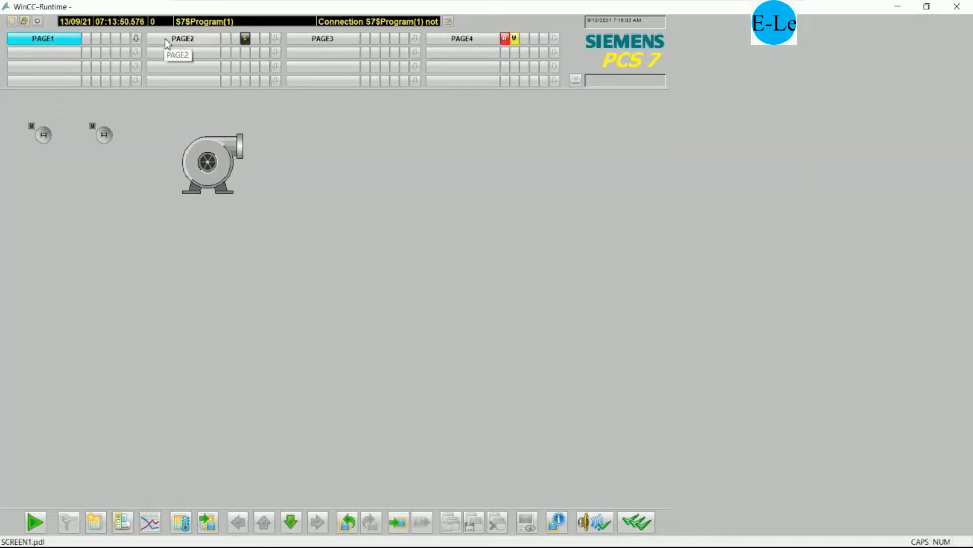
- Reload PAGE1 in WinCC Runtime and open the MOTOR2 faceplate beside the blower symbol to check the resized icon
click(166, 43)
click(64, 39)
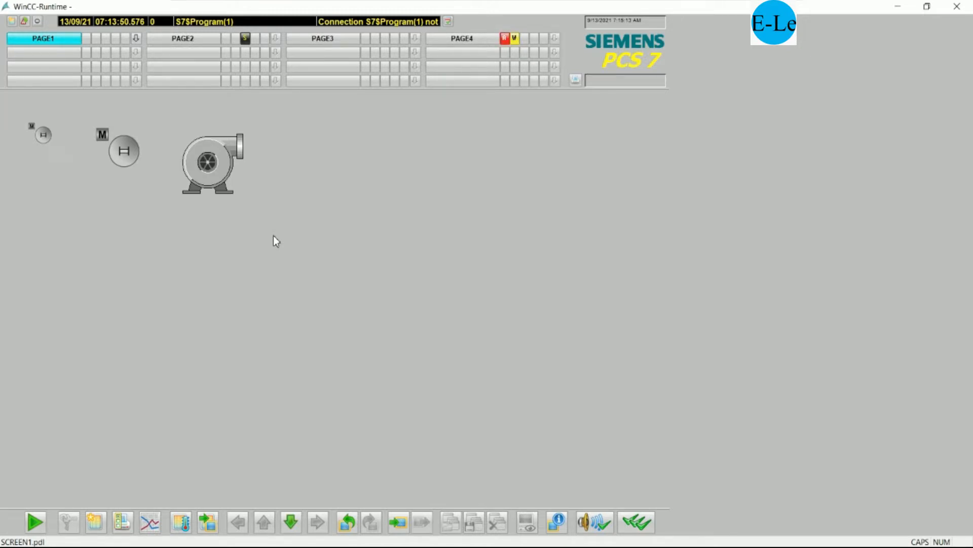
click(126, 150)
drag(163, 114, 419, 124)
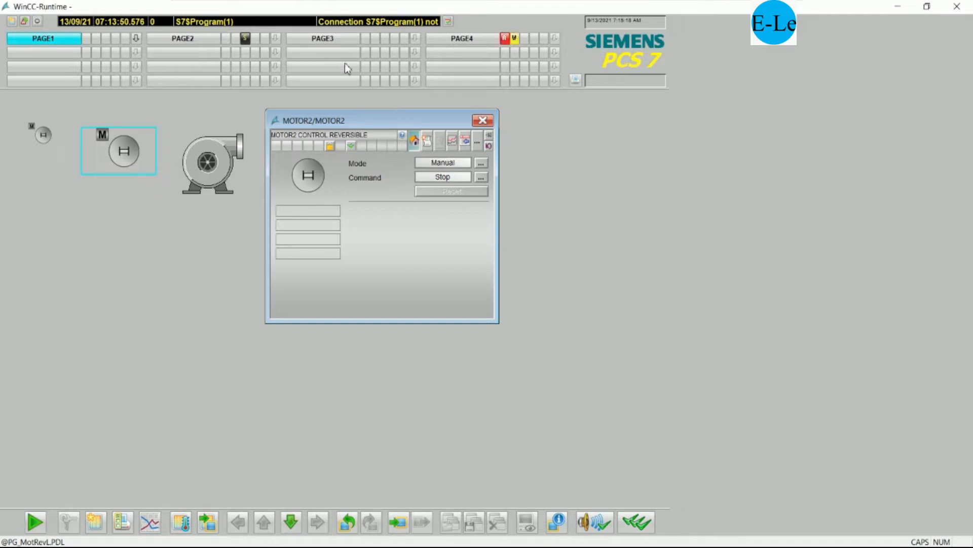
- Review the PAGE3 and PAGE4 pictures in WinCC Runtime and return to PAGE3
click(332, 39)
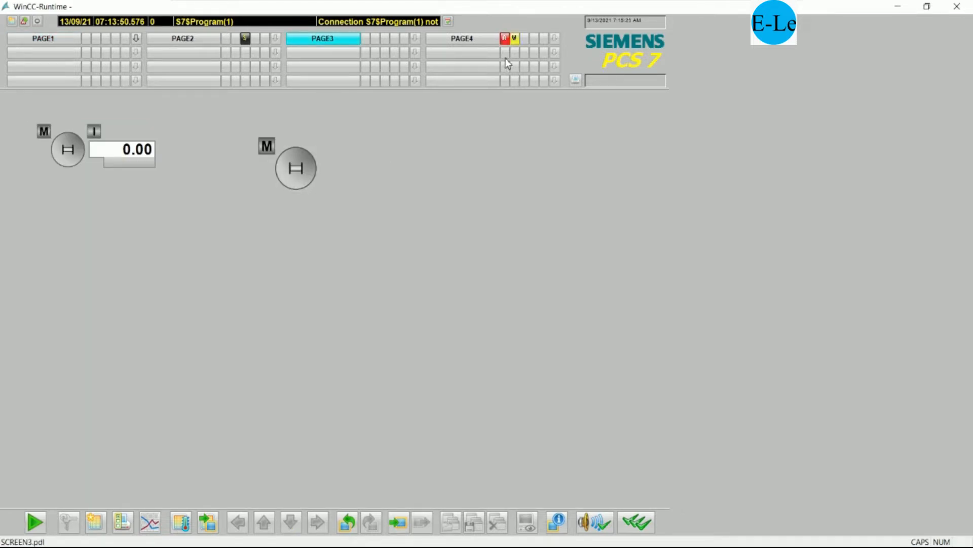
click(460, 39)
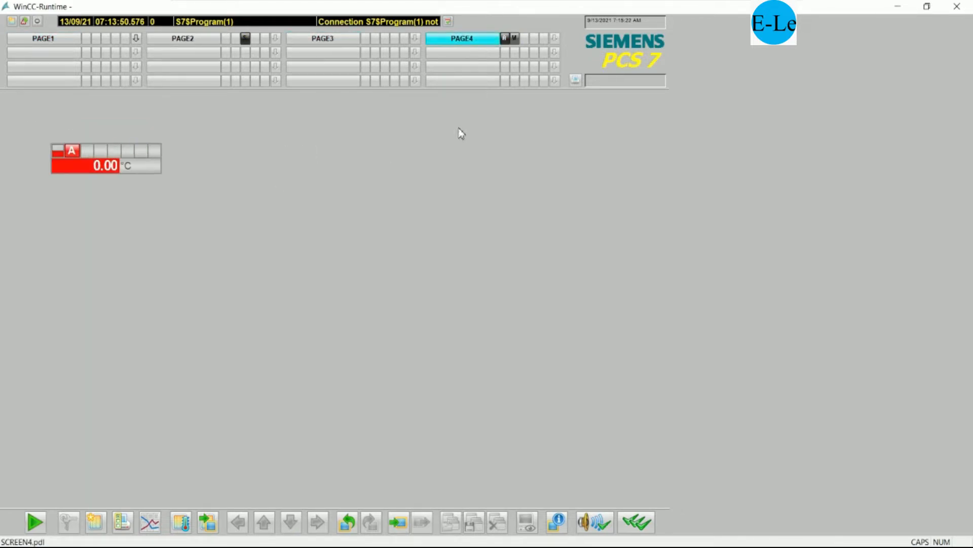
click(325, 40)
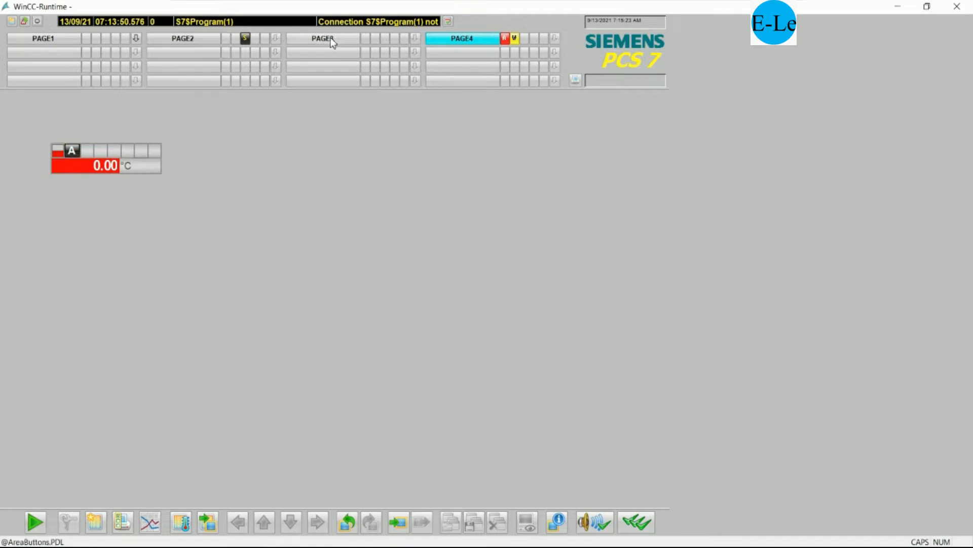
- Open the VALVE1 faceplate on PAGE2 and place it beside the agitator tank
click(183, 40)
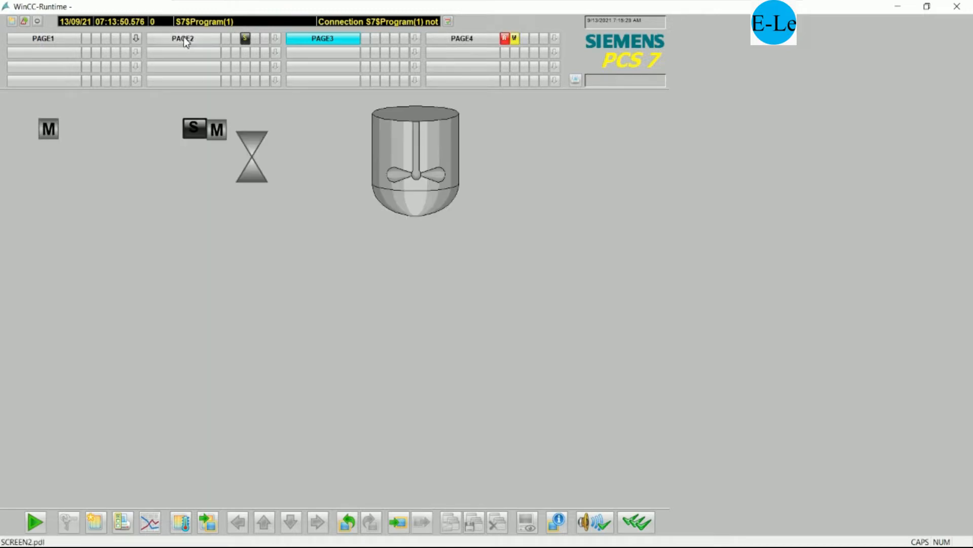
click(76, 155)
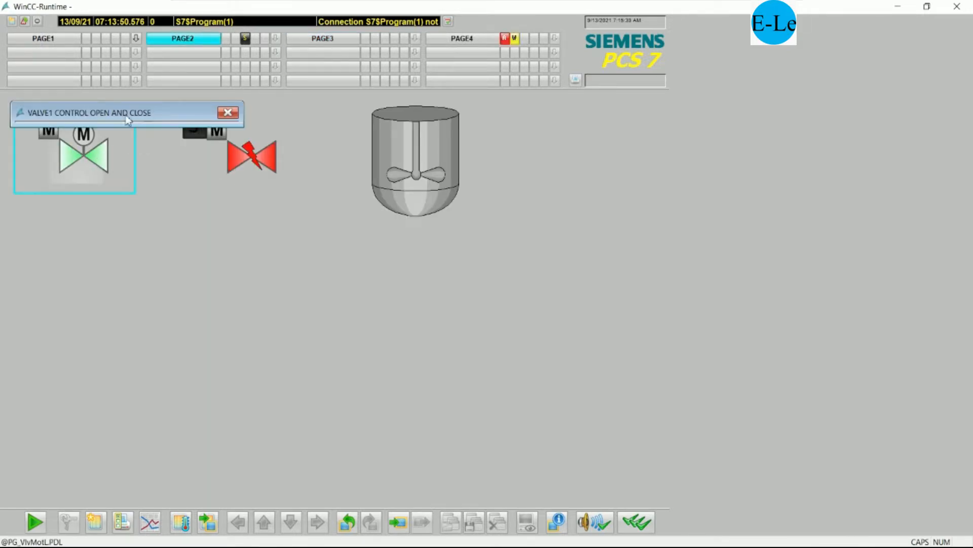
drag(130, 114, 520, 224)
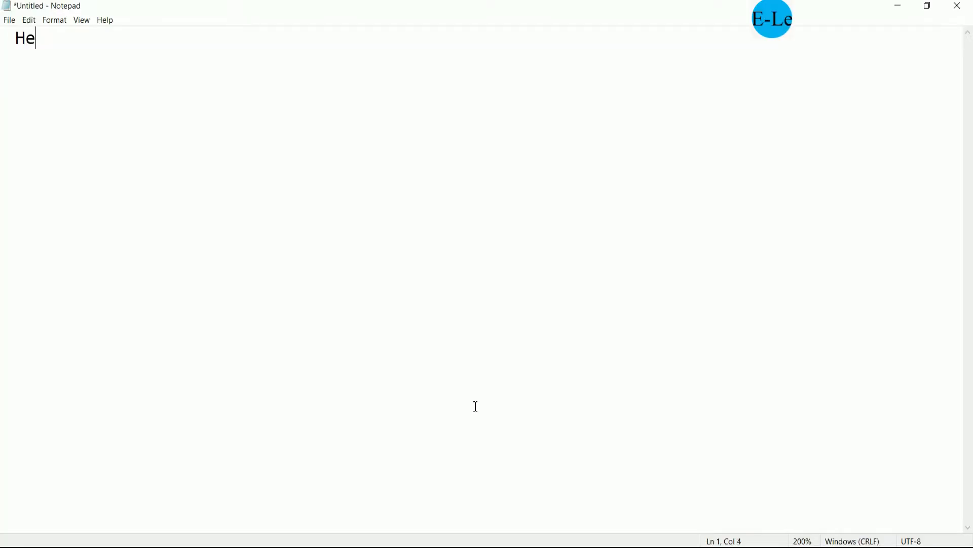
- Complete the Notepad greeting as "Hello everyone!" and add "Welcome back to my youtube channel!" on the second line
text(llo)
text( everyo)
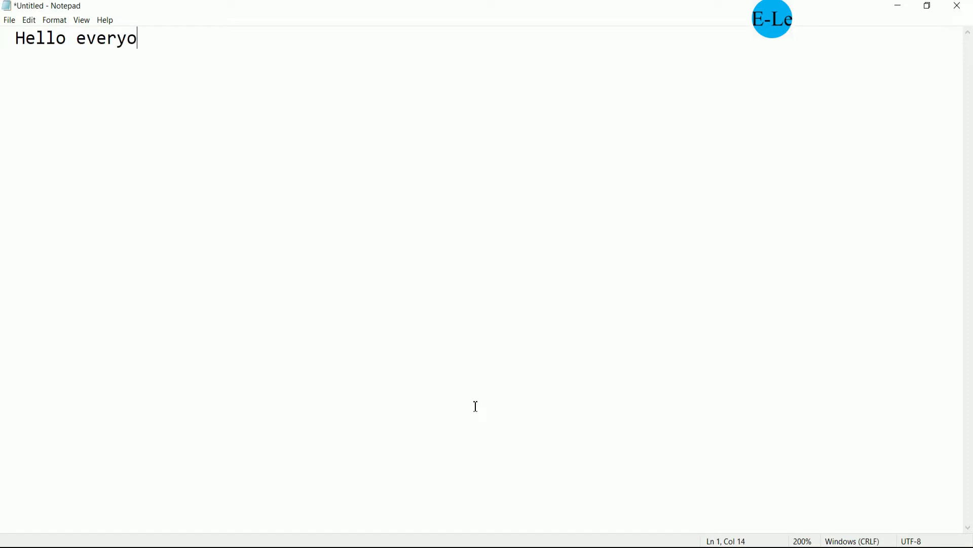
text(ne)
text(Wel)
text(com)
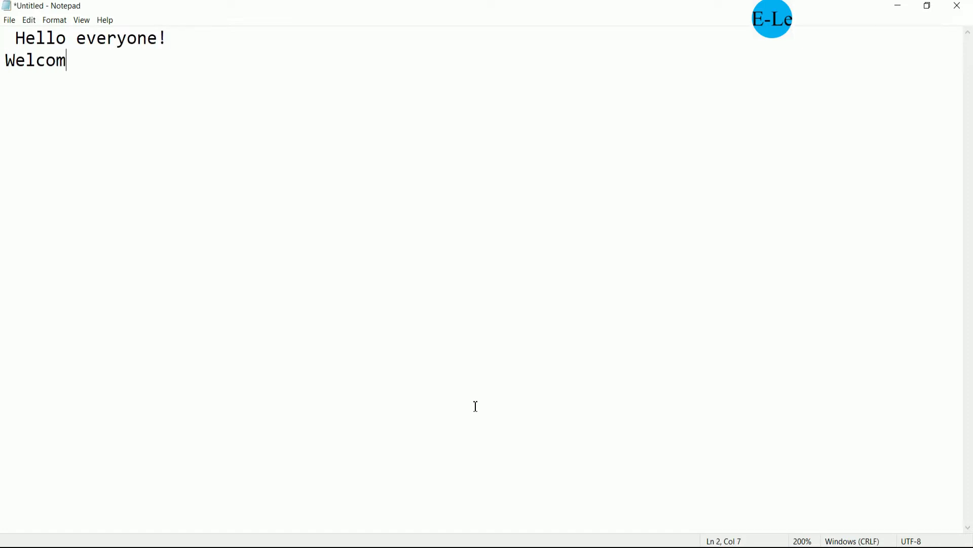
text(e back to my youtue)
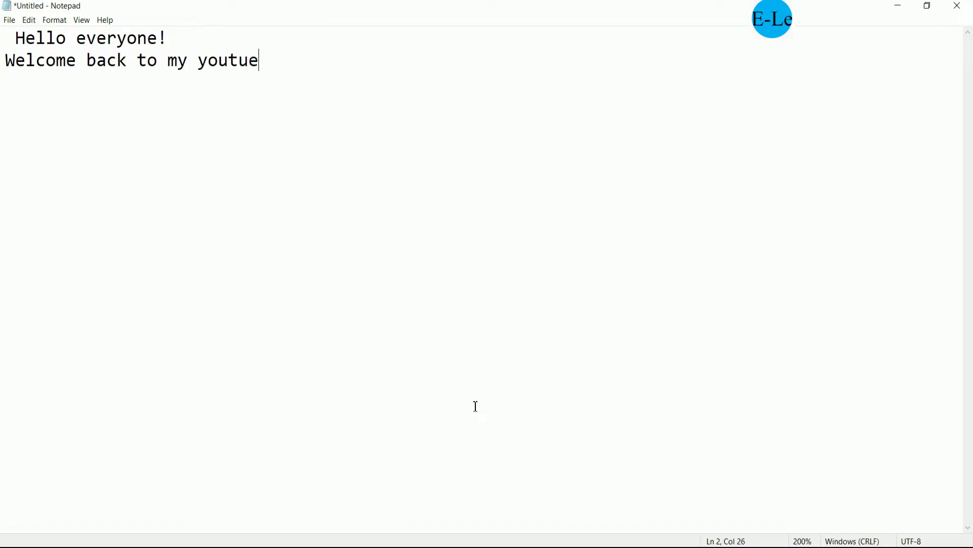
key(BackSpace)
text(be channel!)
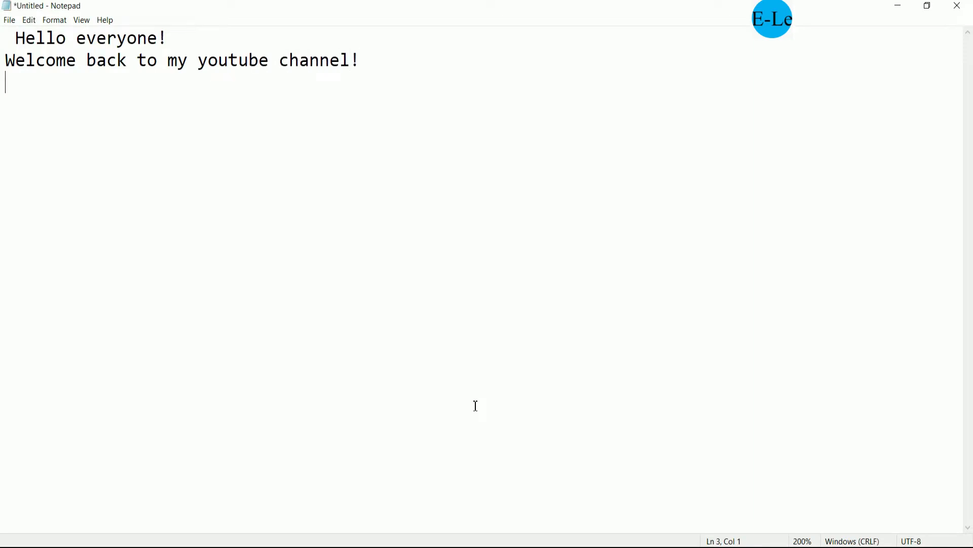
- Add the line "Today I would like to show and share about how to use PCS7 basic PID control by using CFC library of PCS7."
text(Today I wou)
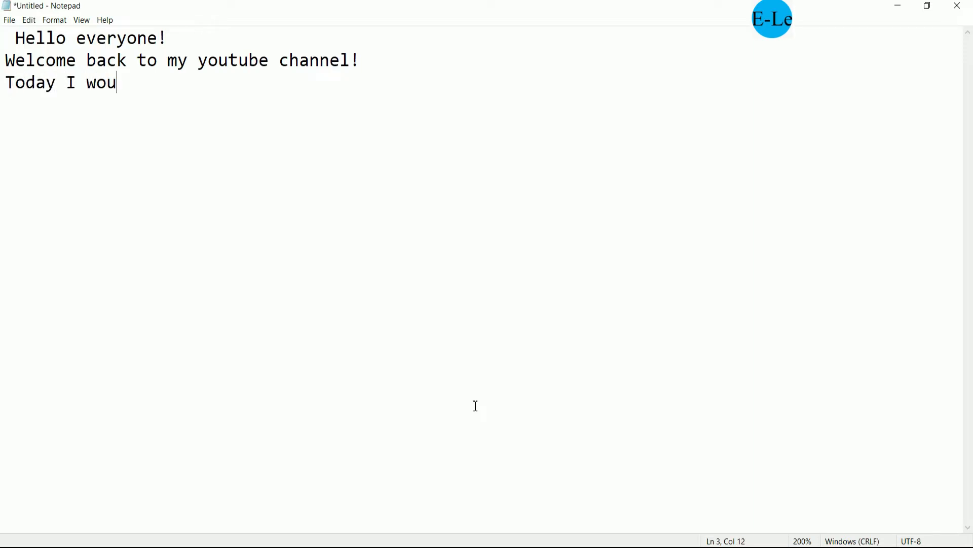
text(ld like t)
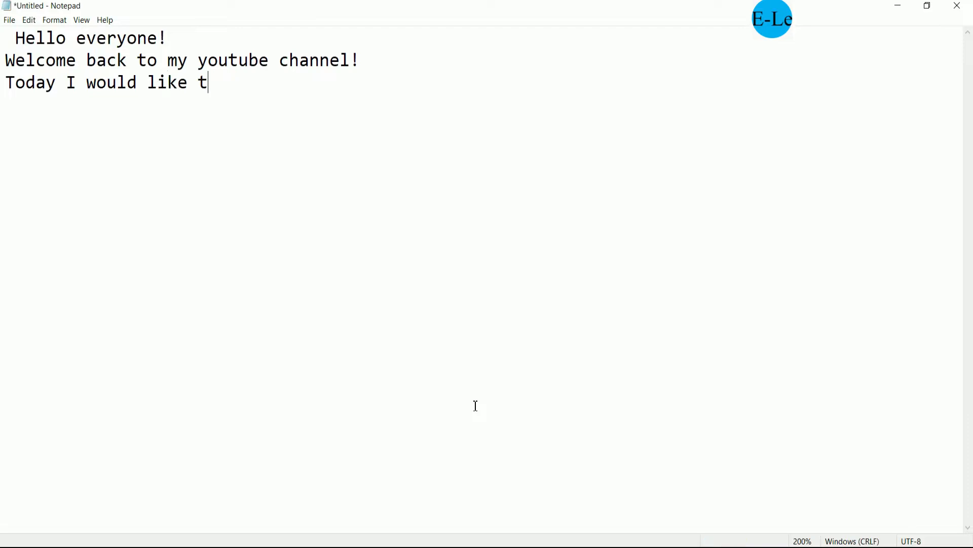
text(o show and )
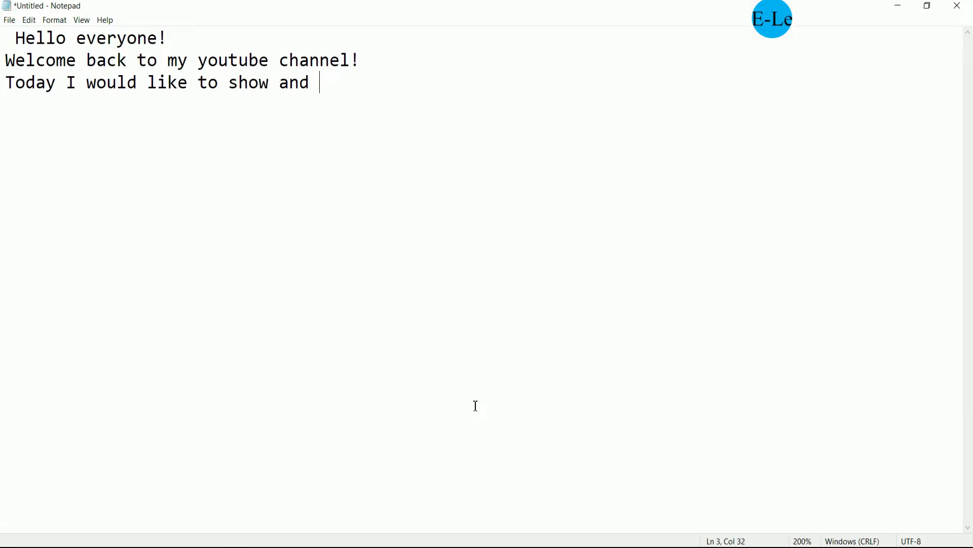
text(share about )
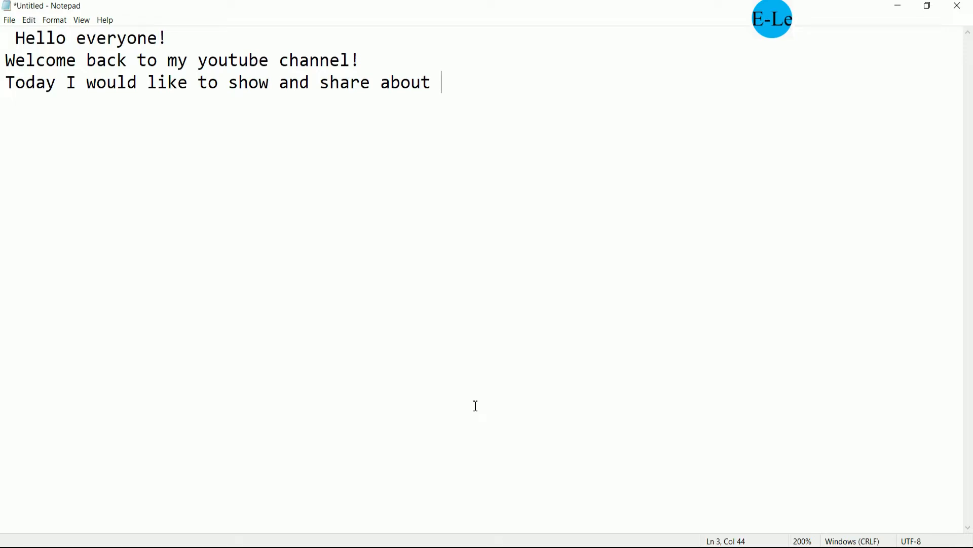
text(how to use P)
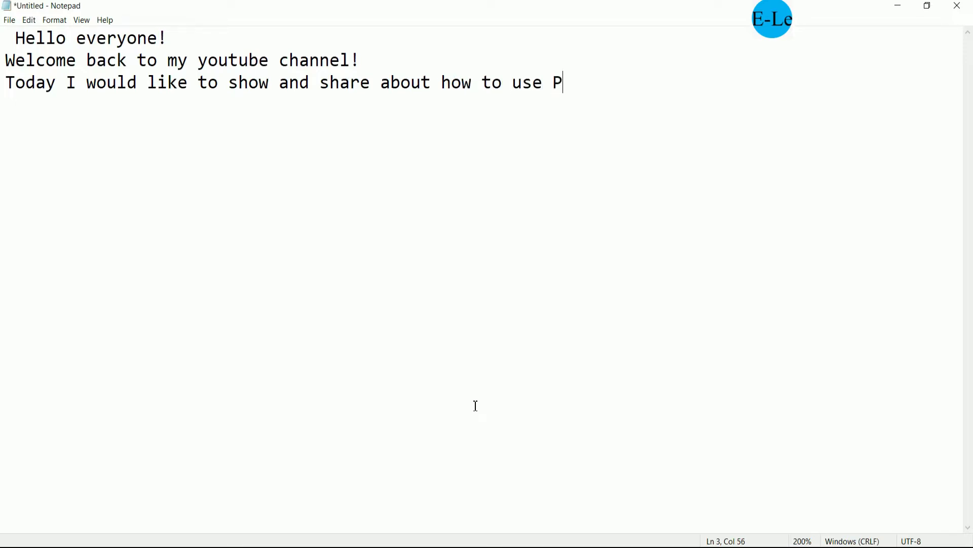
text(CS7 basic P)
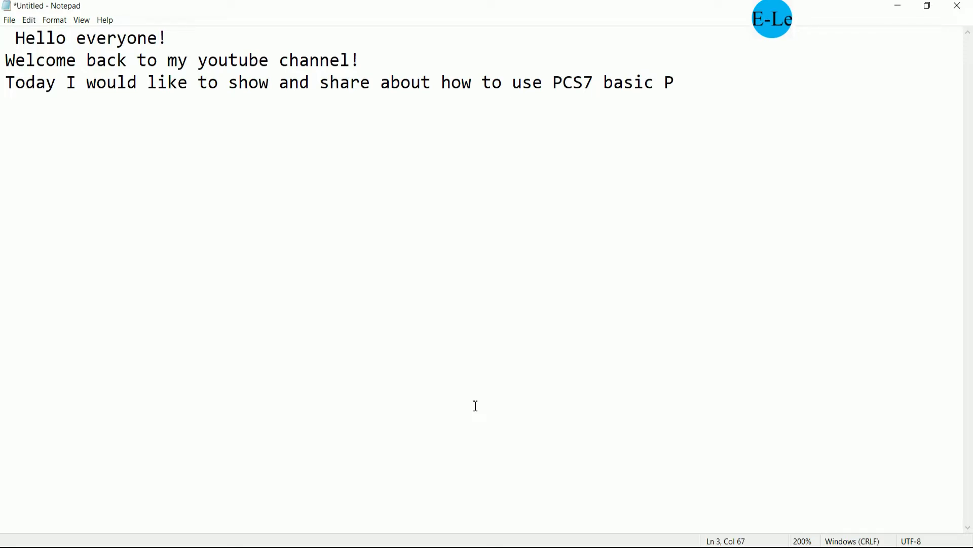
text(IC control )
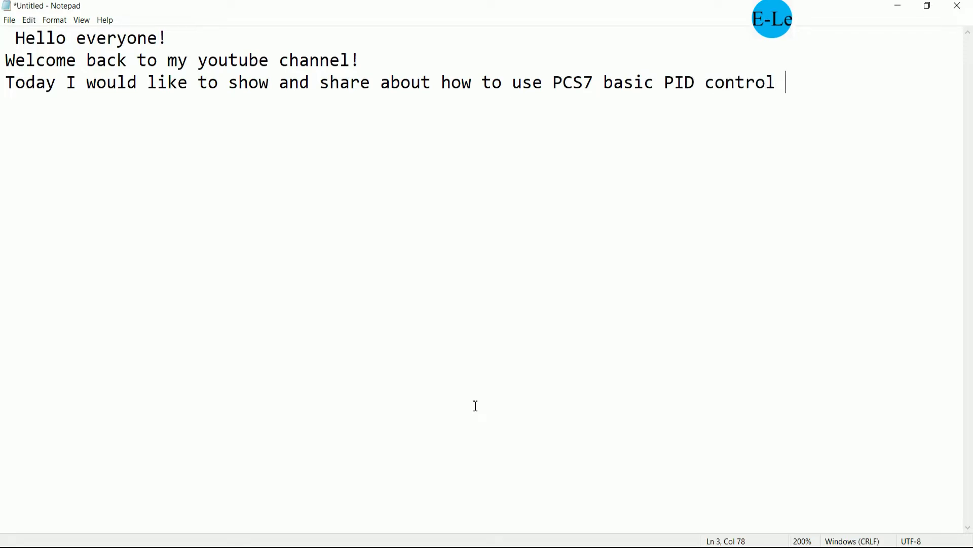
text(by using)
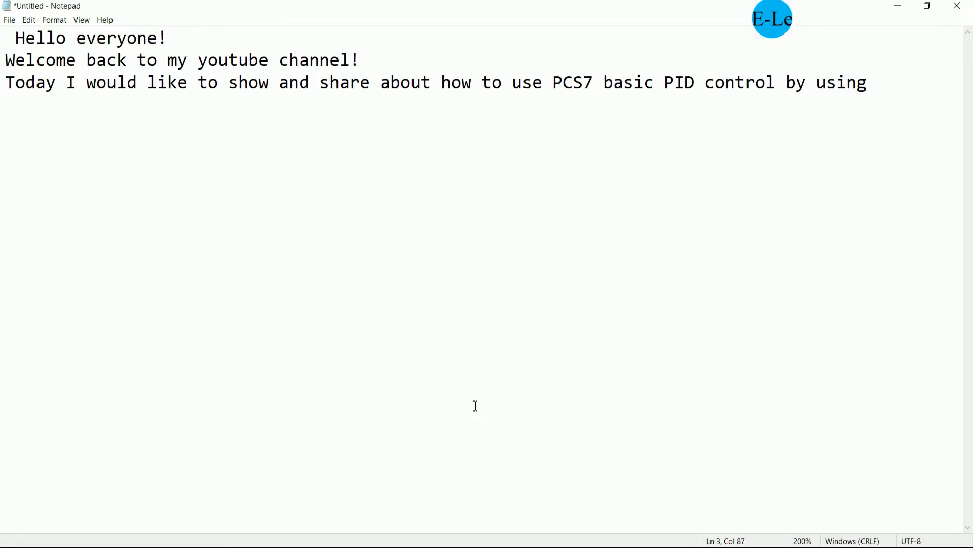
text( CFC librat)
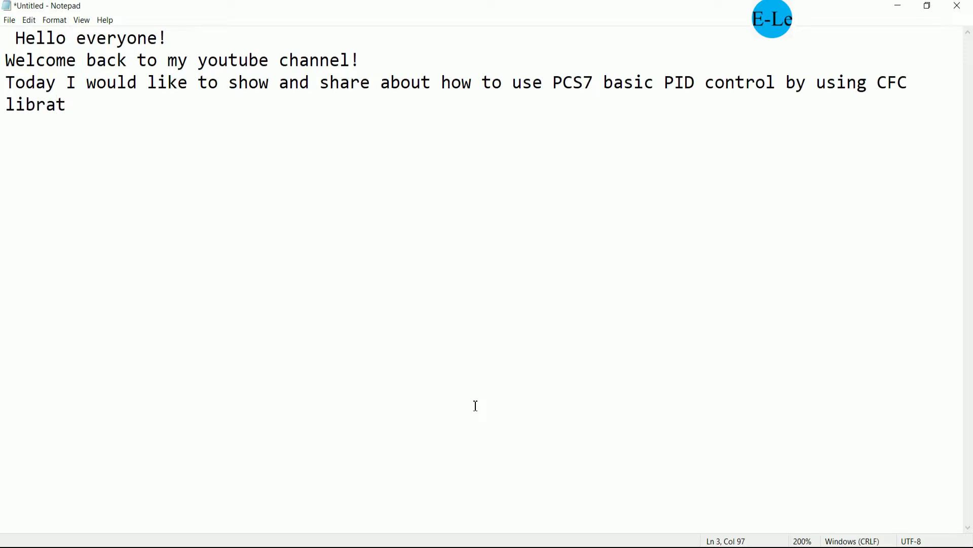
key(BackSpace)
text(ry of PCS7)
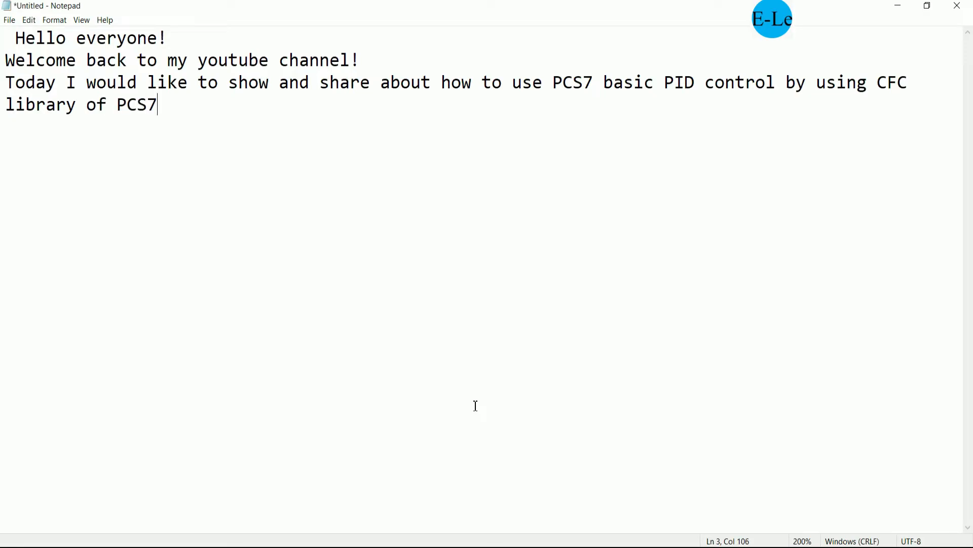
text(.)
- Add a new line "Before go to start the project I would like to show the slide that related to this topic."
key(Return)
text(Befor)
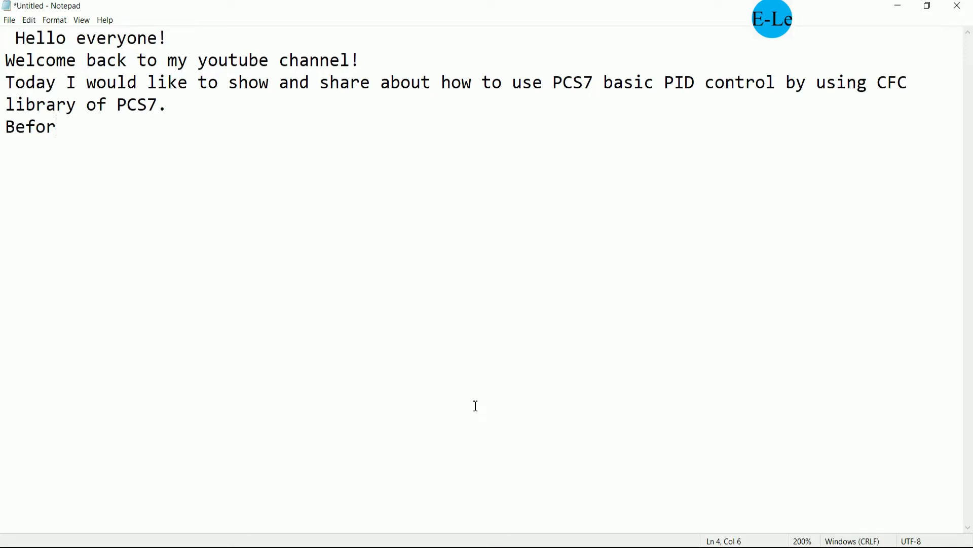
text(e go to start)
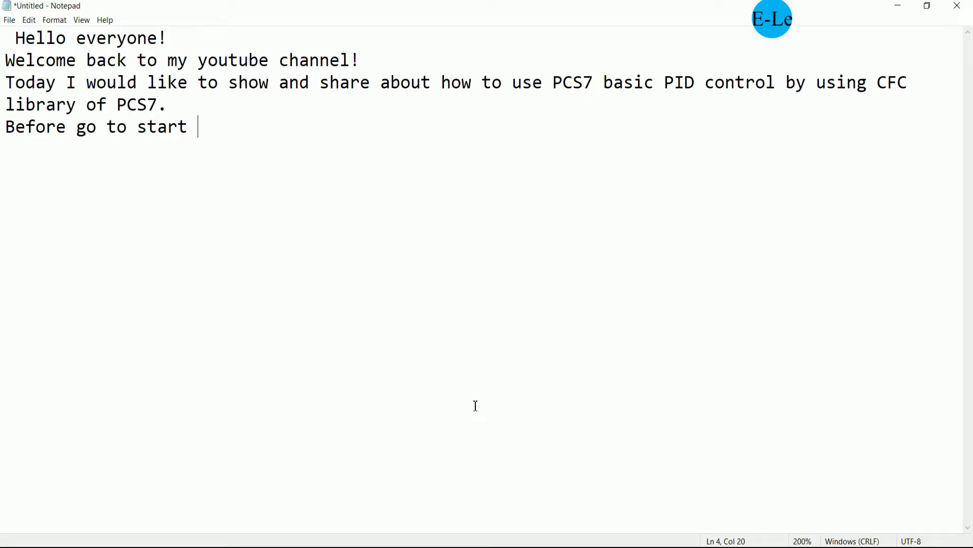
text(the proje)
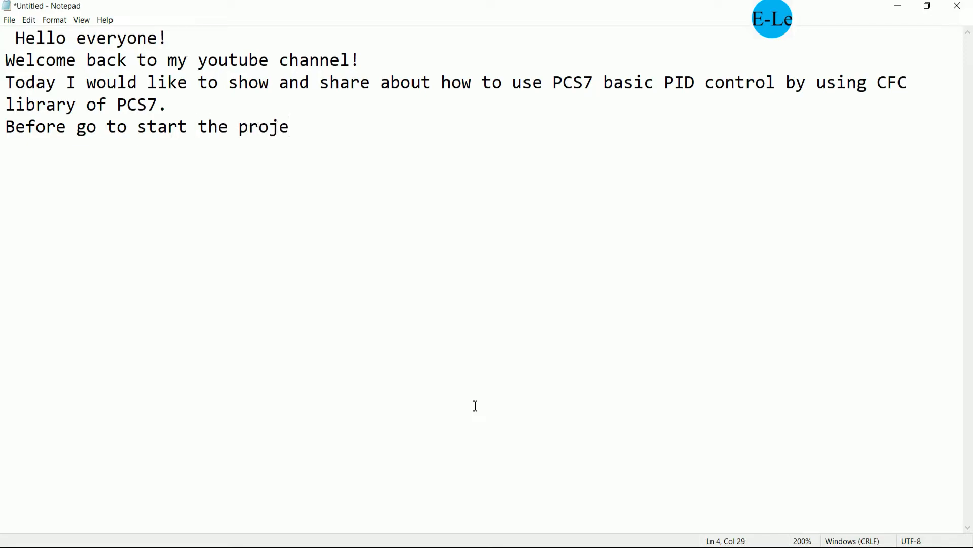
text(ct I would li)
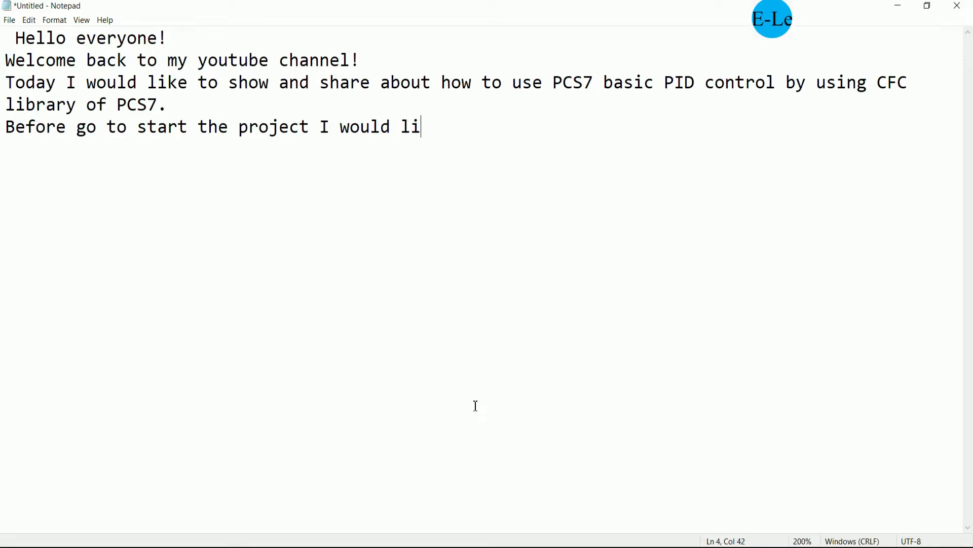
text(ke to sho)
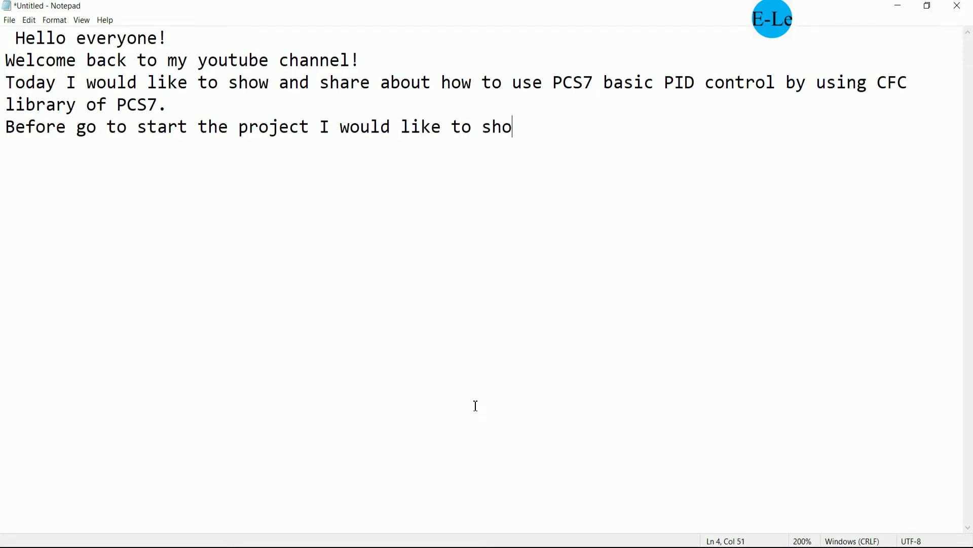
text(w the slid ethat)
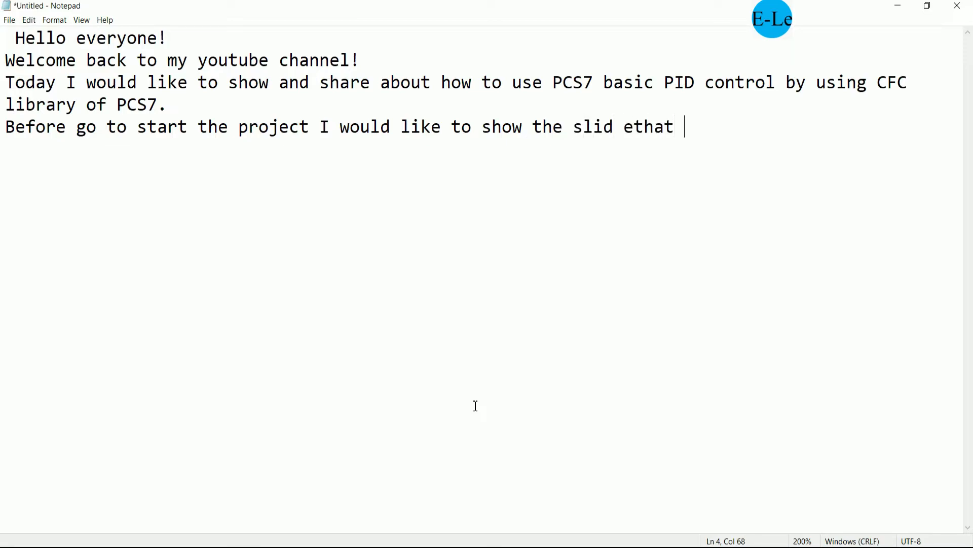
key(BackSpace)
key(BackSpace)
key(BackSpace)
key(BackSpace)
key(BackSpace)
key(BackSpace)
text(tha)
key(BackSpace)
key(BackSpace)
key(BackSpace)
key(BackSpace)
text(e that related to )
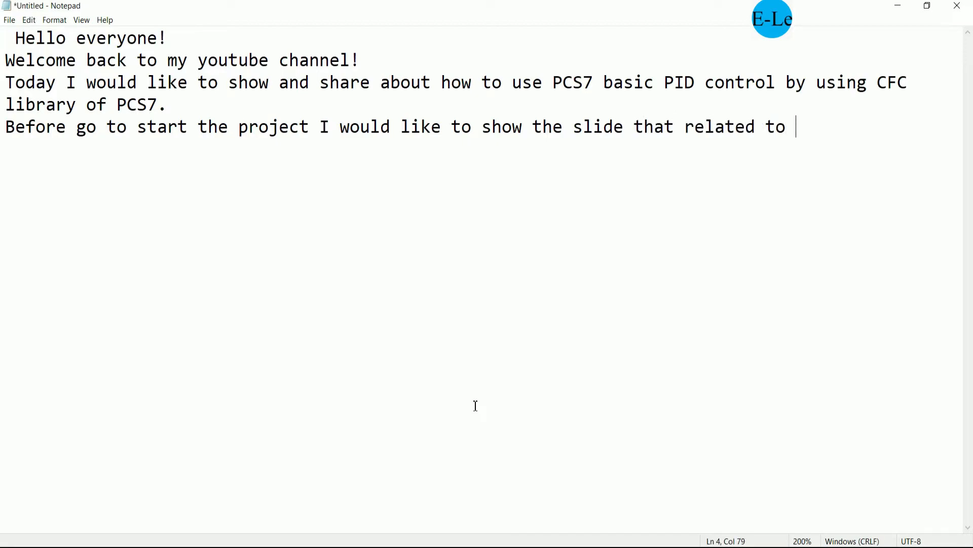
text(this topic)
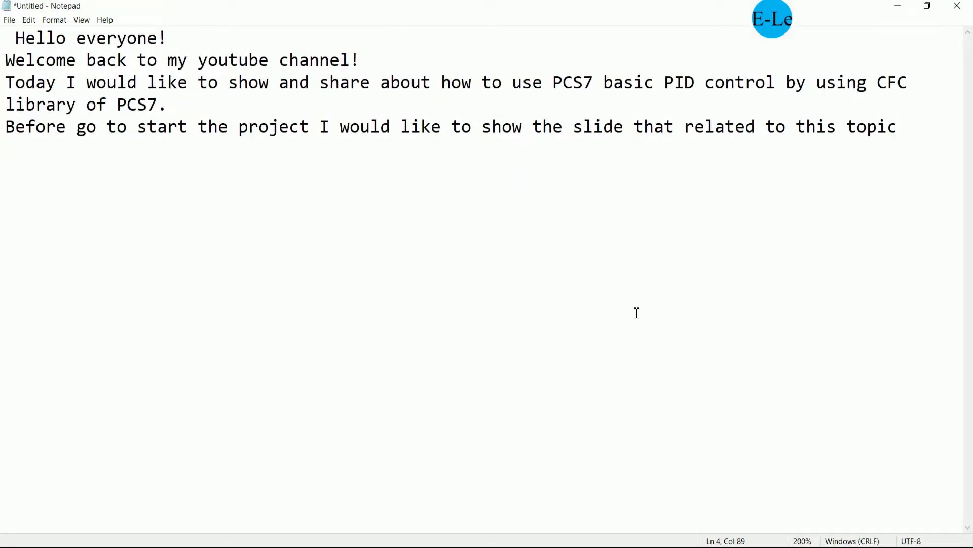
text(.)
- Add a new line "I will show and share about different block of PID."
key(Return)
text(I will show and )
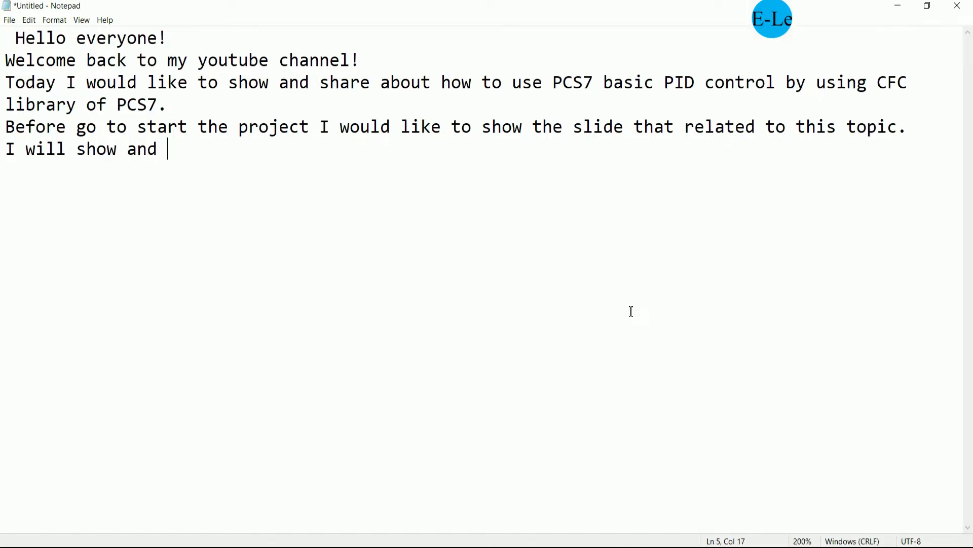
text(share about )
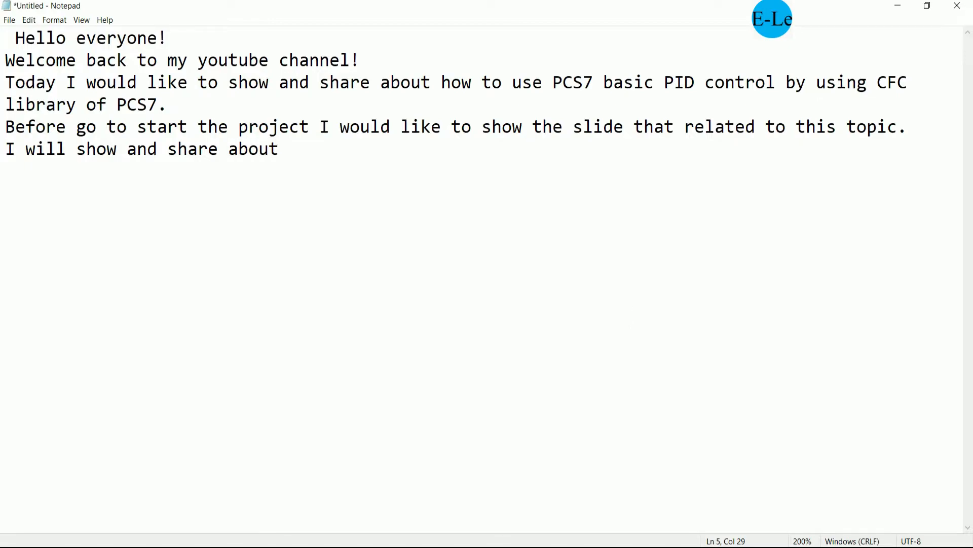
text(different blo)
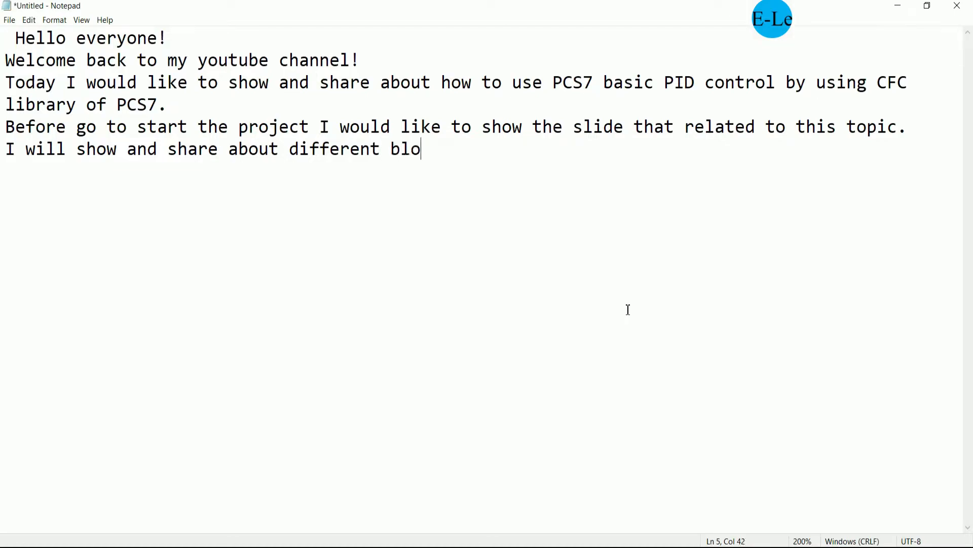
text(ck of PID)
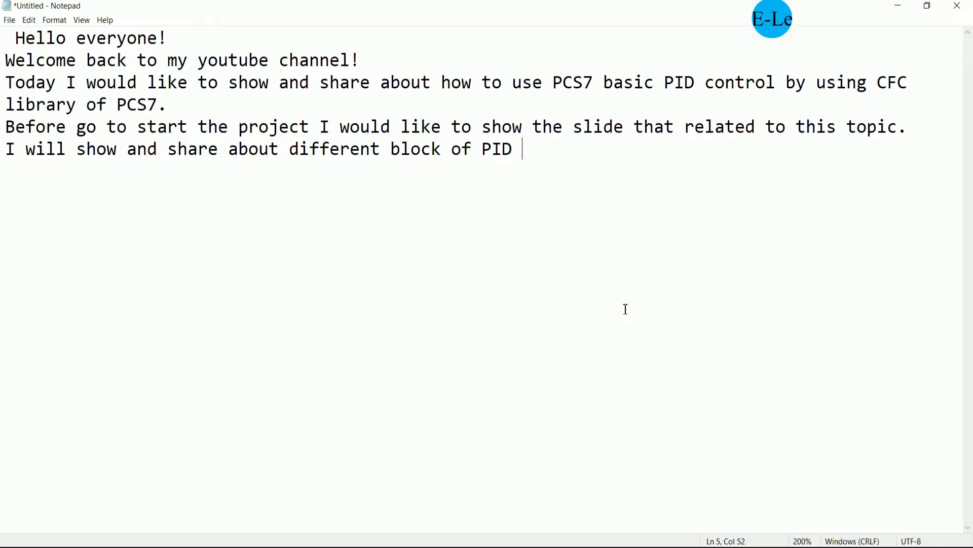
text(.)
key(BackSpace)
key(BackSpace)
- Begin a new line in the note reading "So let start with me together...and"
text(So let start)
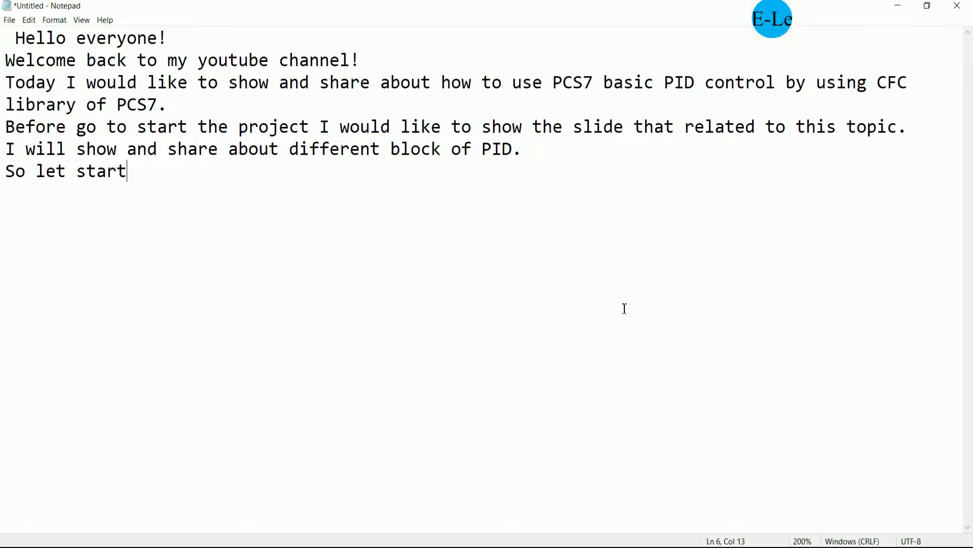
text( with me t)
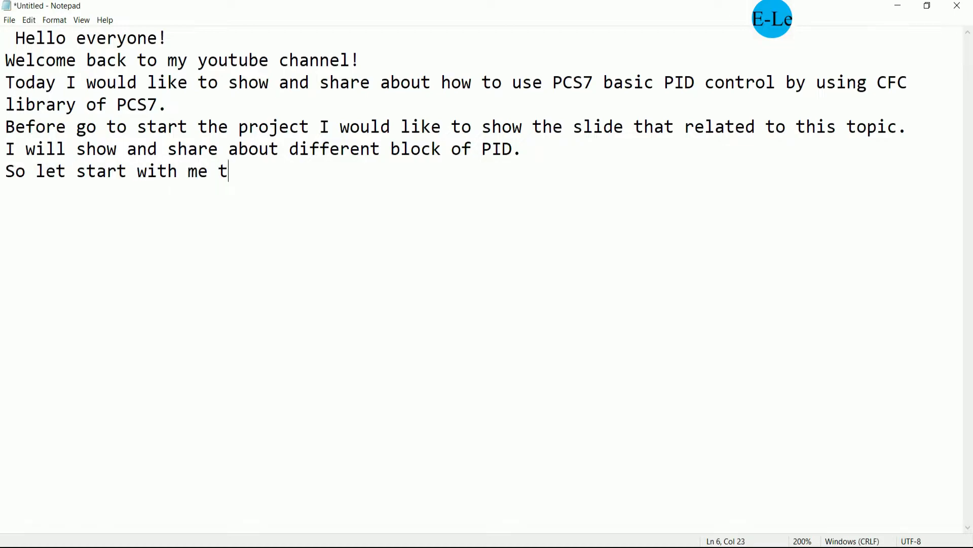
text(ogetther)
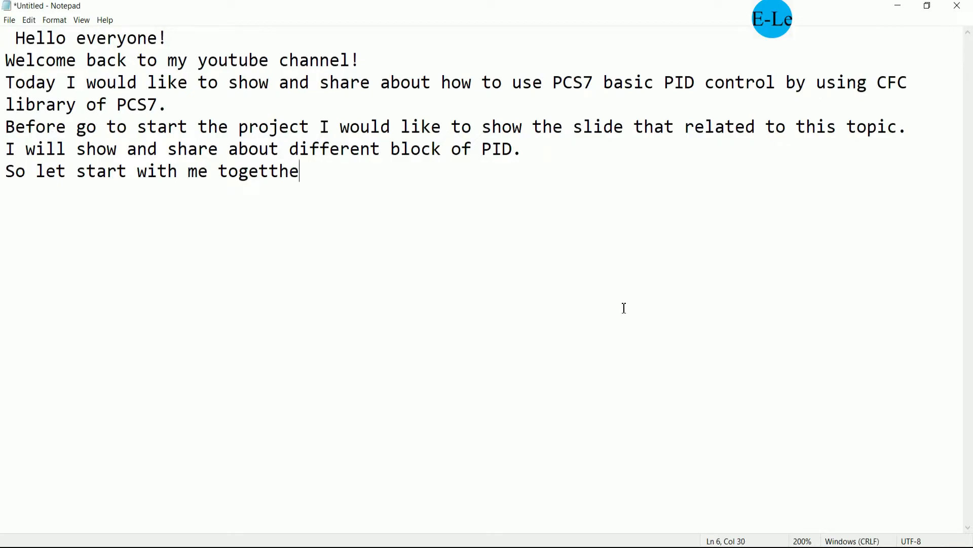
key(BackSpace)
key(BackSpace)
key(BackSpace)
key(BackSpace)
text(ther)
key(BackSpace)
key(BackSpace)
key(BackSpace)
key(BackSpace)
text(her...and )
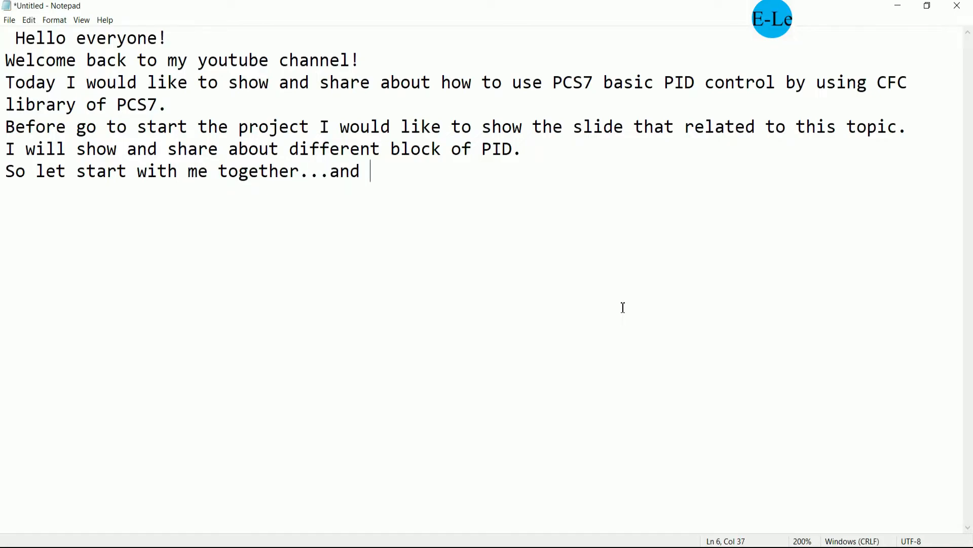
- Complete the sentence in the note with "I will start from how to create the project and hardware configuration...."
text(I will start from)
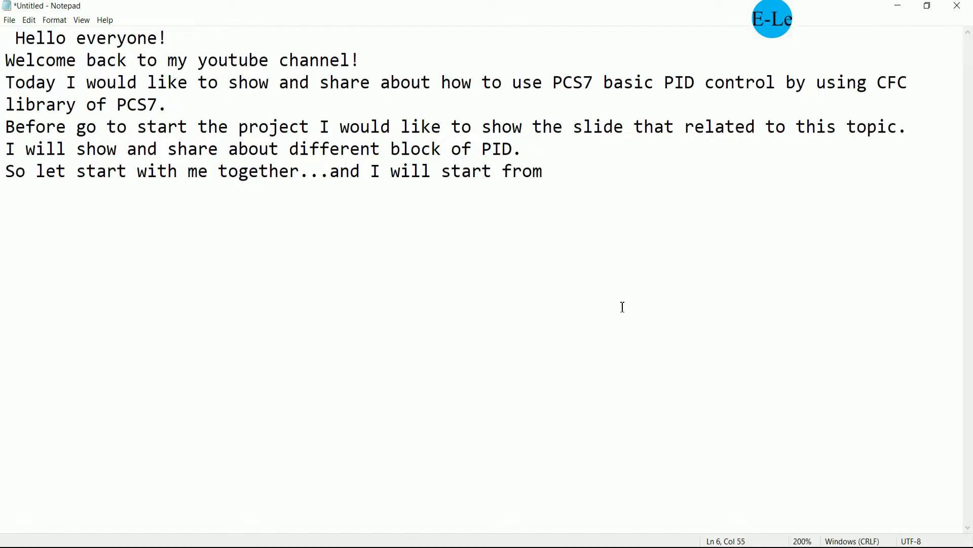
text( how to cret)
key(BackSpace)
text(ate )
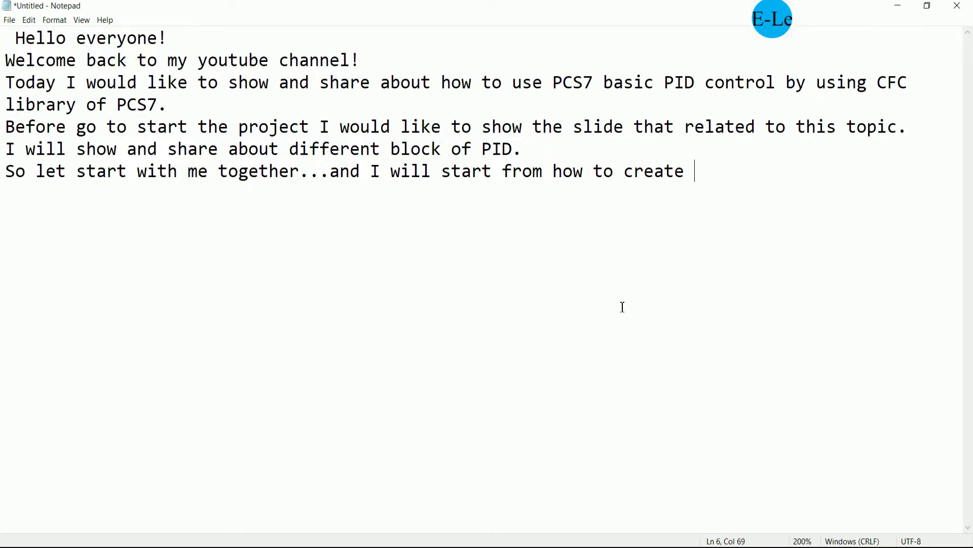
text(the project h)
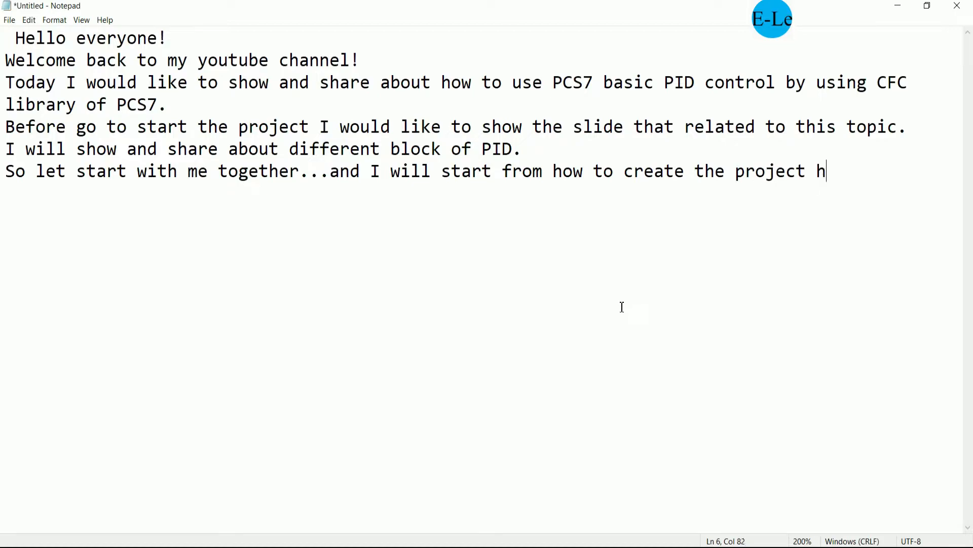
key(BackSpace)
text(and hardware co)
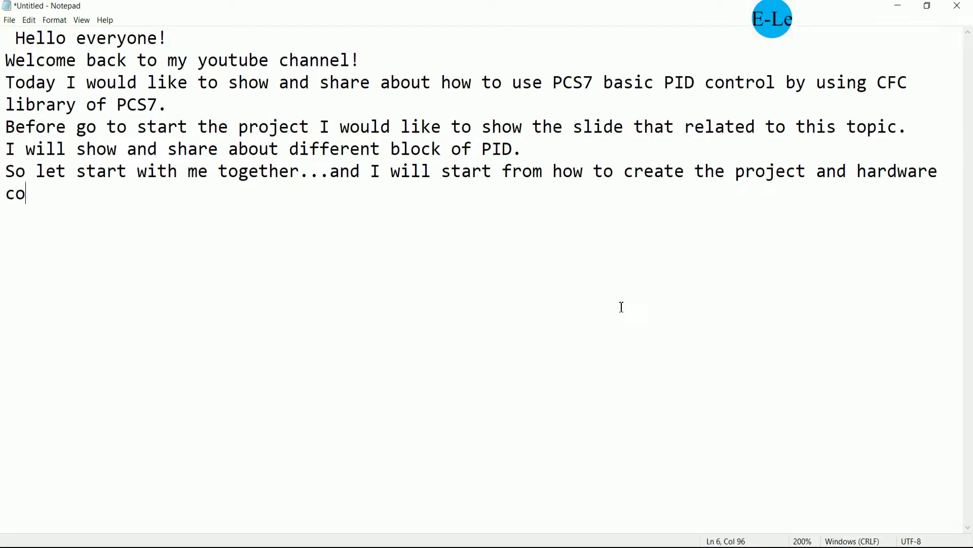
text(nfigurate)
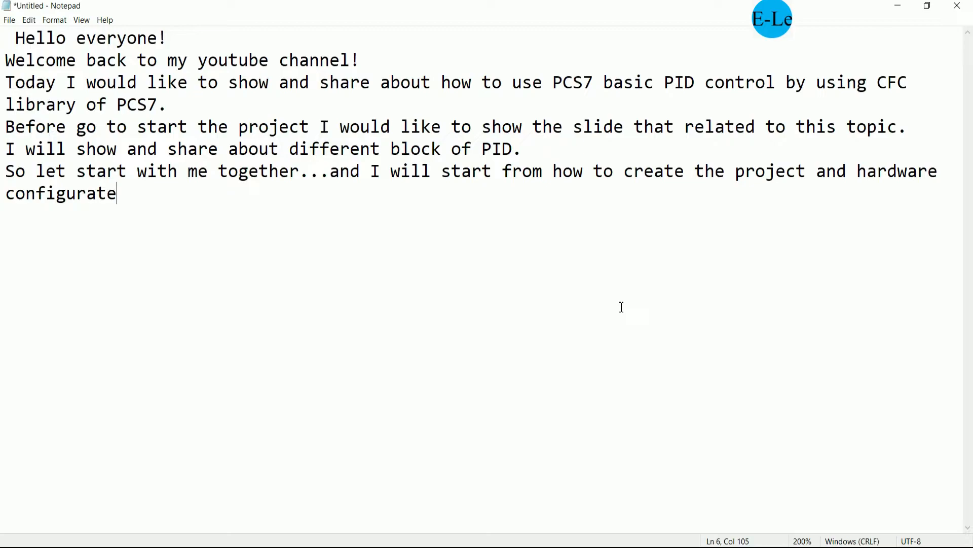
key(BackSpace)
text(ion....)
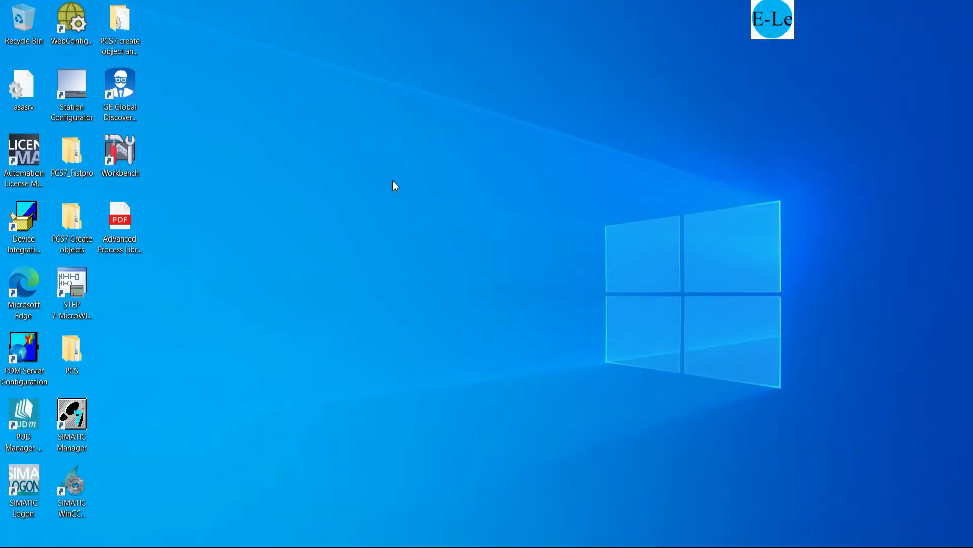
- Create a new folder on the desktop named "PID Basic Control"
right_click(394, 184)
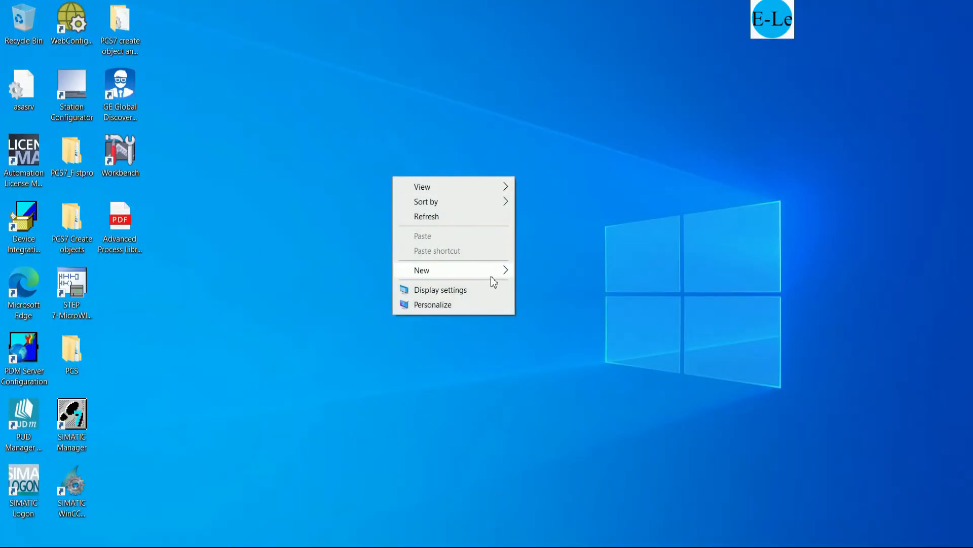
mouse_move(491, 276)
click(578, 186)
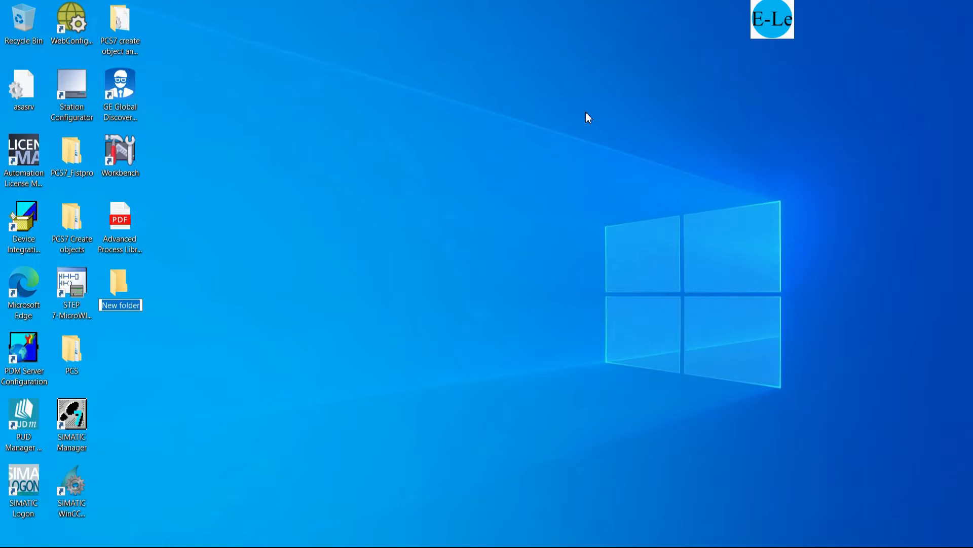
text(Pl)
text(D)
text( B)
text(A)
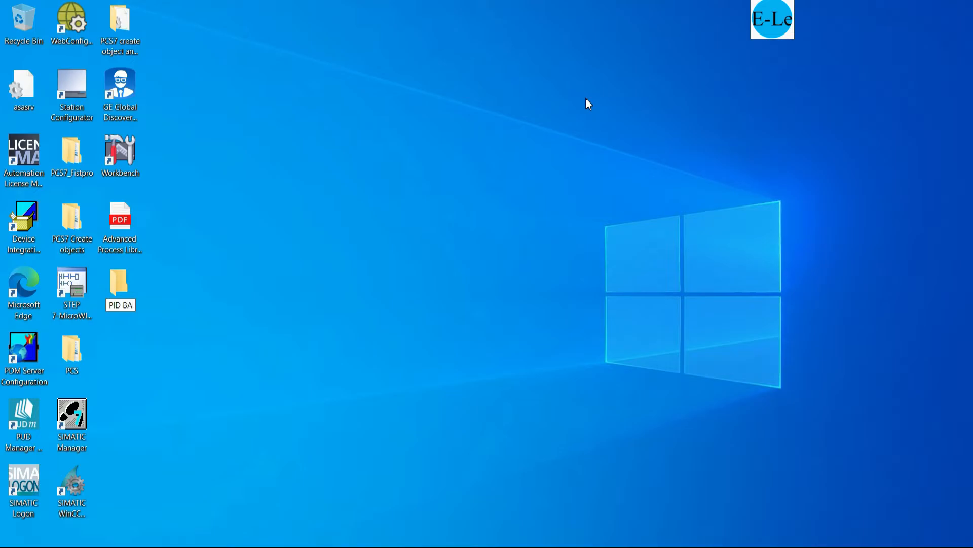
key(BackSpace)
key(BackSpace)
text(Bs)
key(BackSpace)
text(asic Contro)
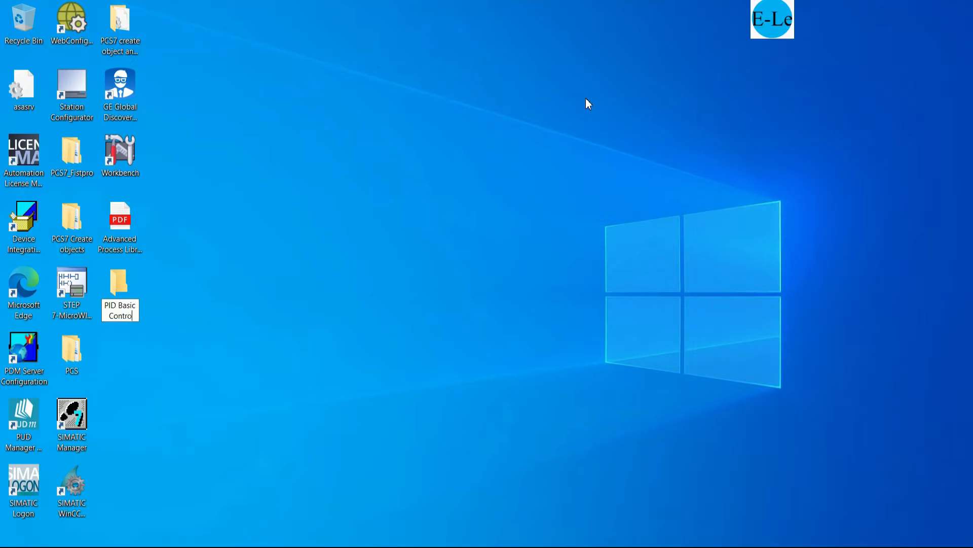
text(l)
key(Return)
click(282, 214)
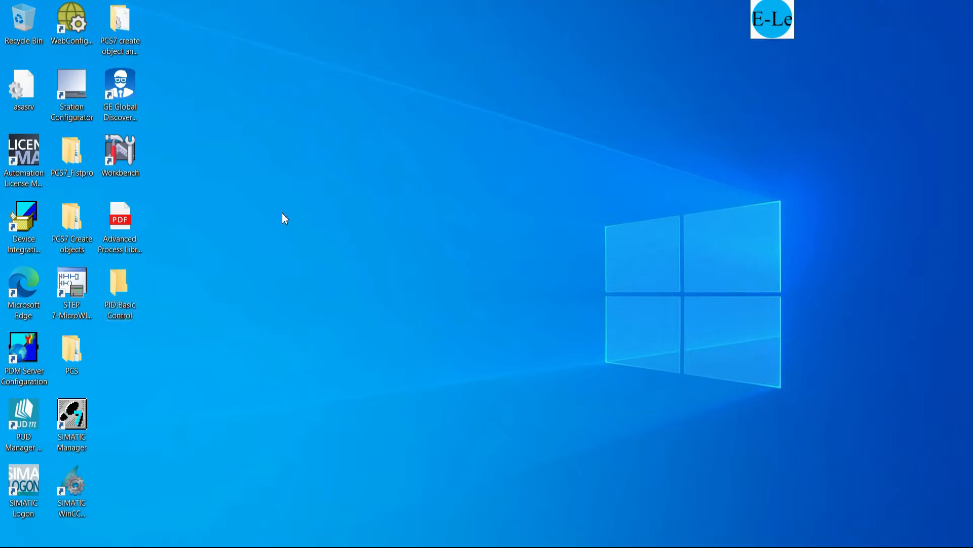
- Switch to SIMATIC Manager and show the New Project wizard setting in the customization options
double_click(76, 418)
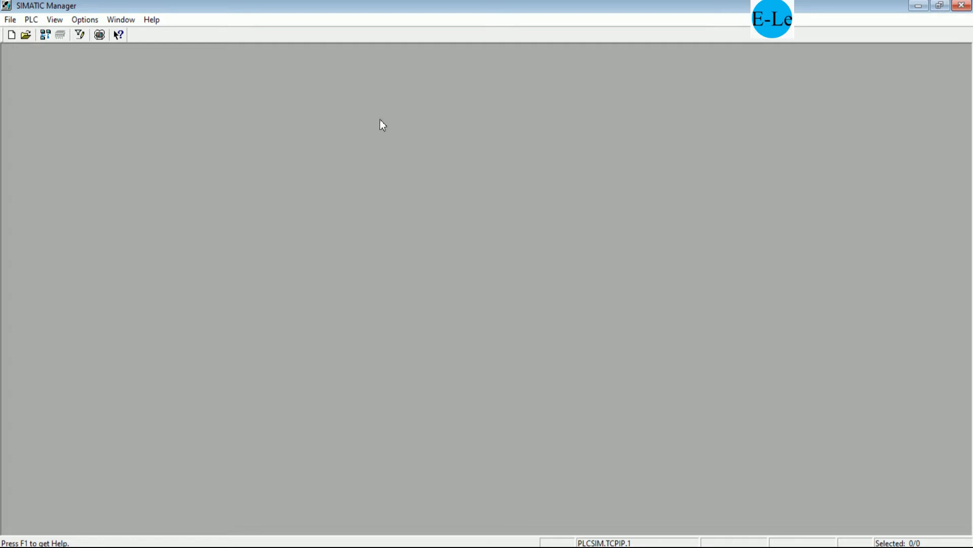
click(87, 23)
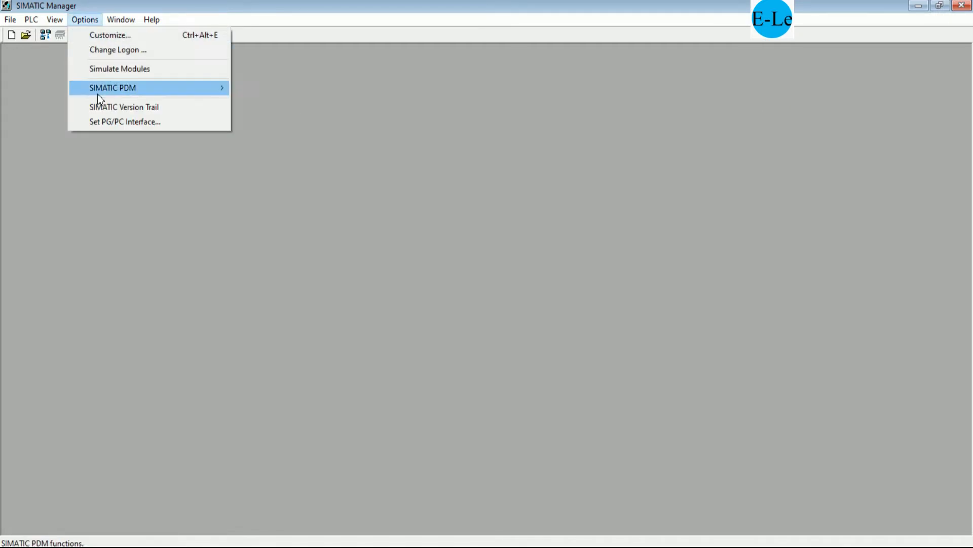
click(124, 37)
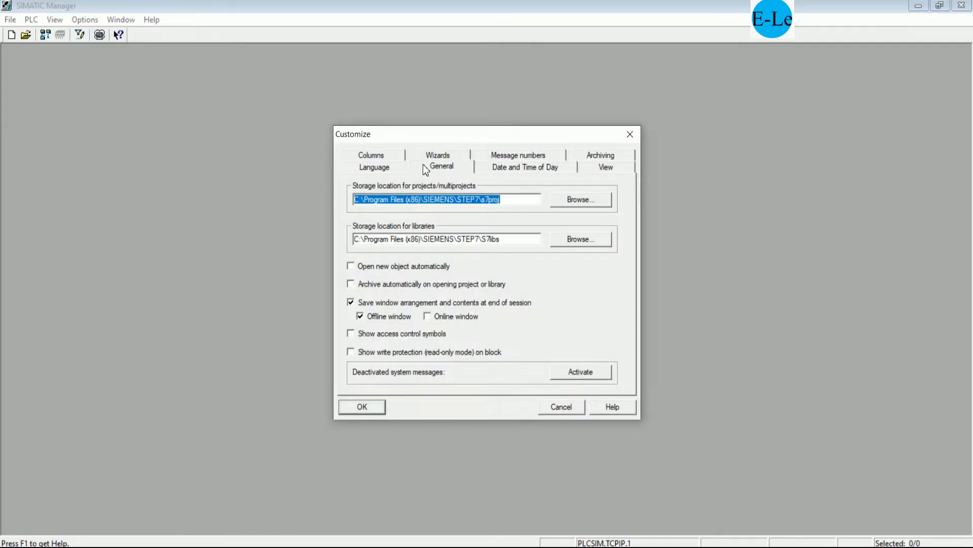
click(452, 156)
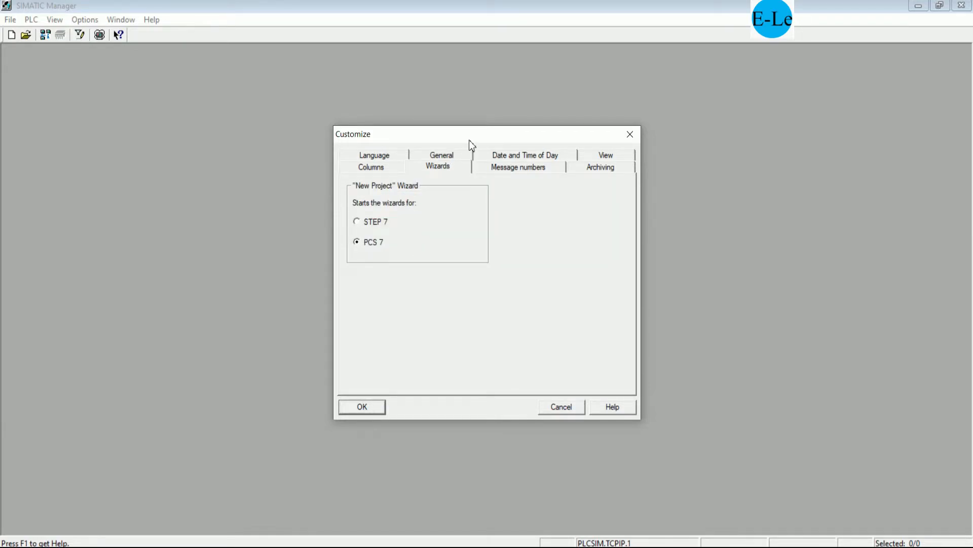
drag(469, 139, 469, 61)
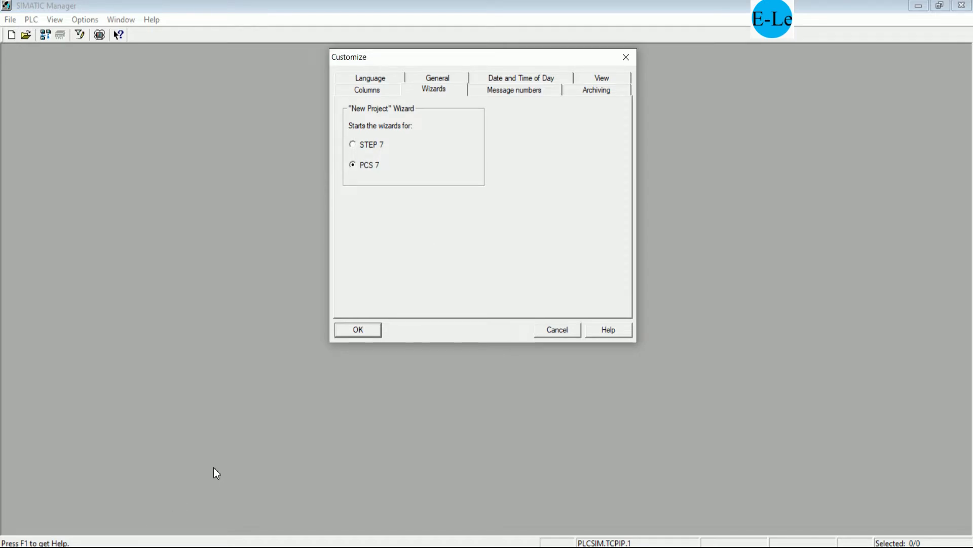
- Write "Make sure we select to PCS7 for Wizard" in a new Notepad note, and accept the wizard setting in SIMATIC Manager
key(super+r)
key(Return)
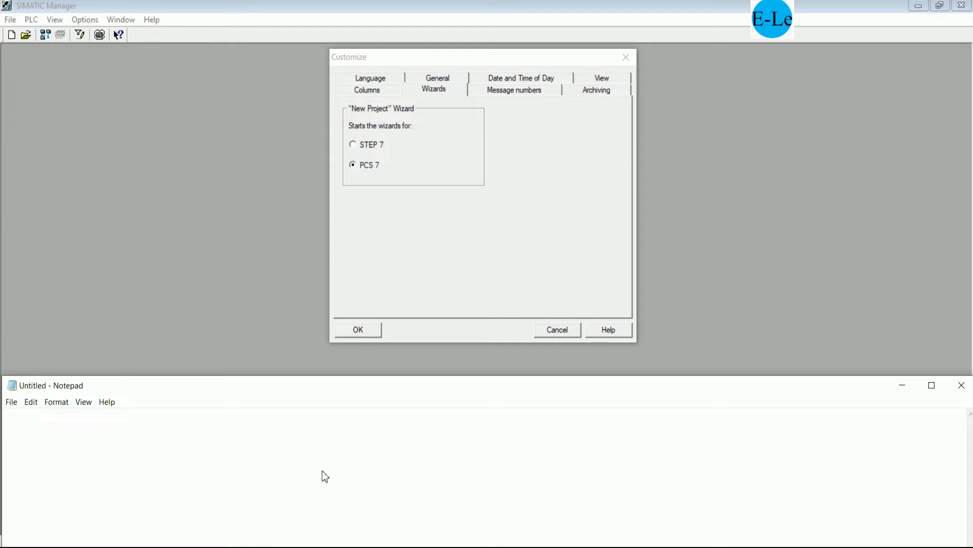
text(Ma)
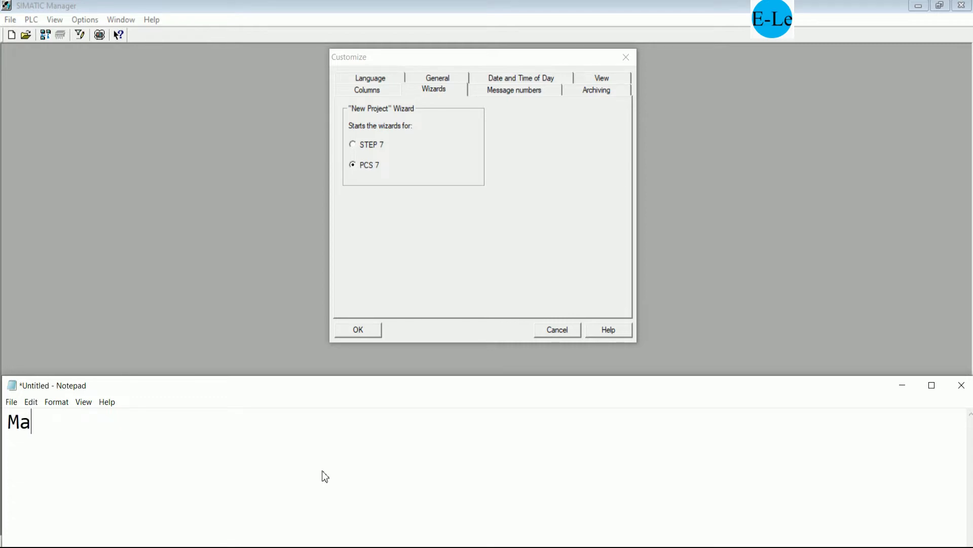
text(ke sure)
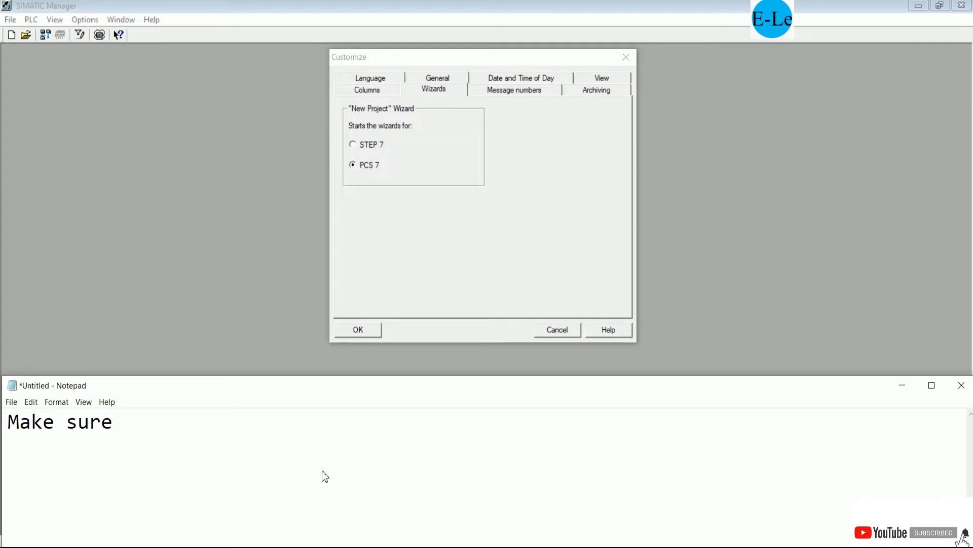
text(we )
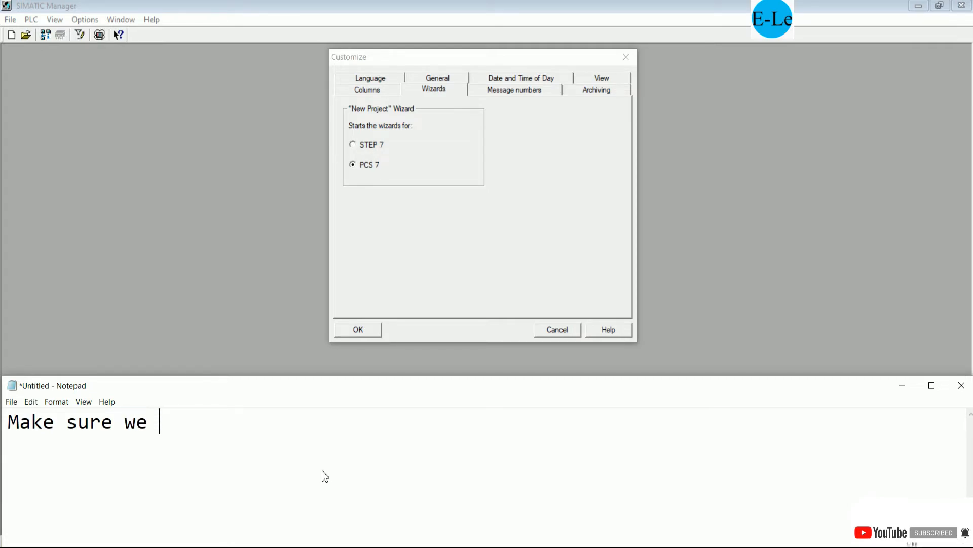
text(select)
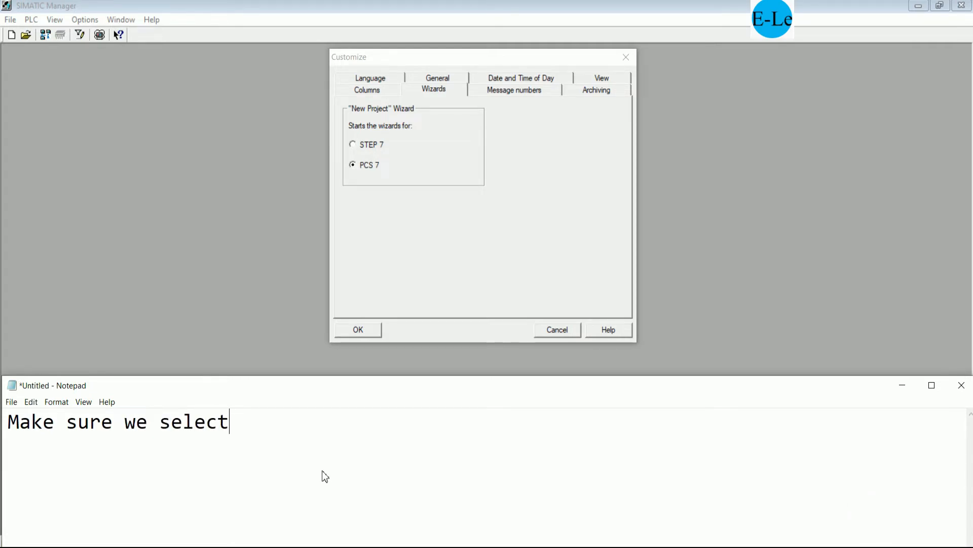
text( to PCS)
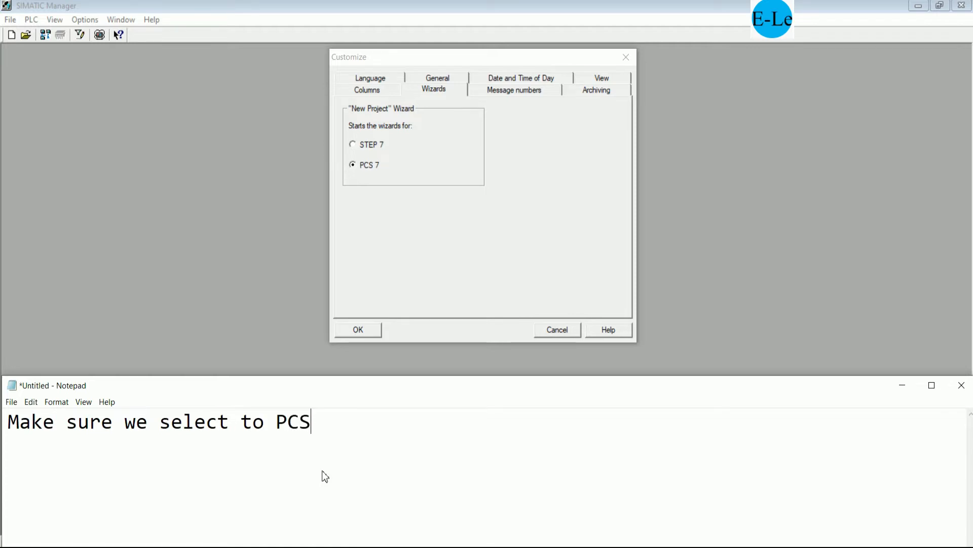
text(7 for)
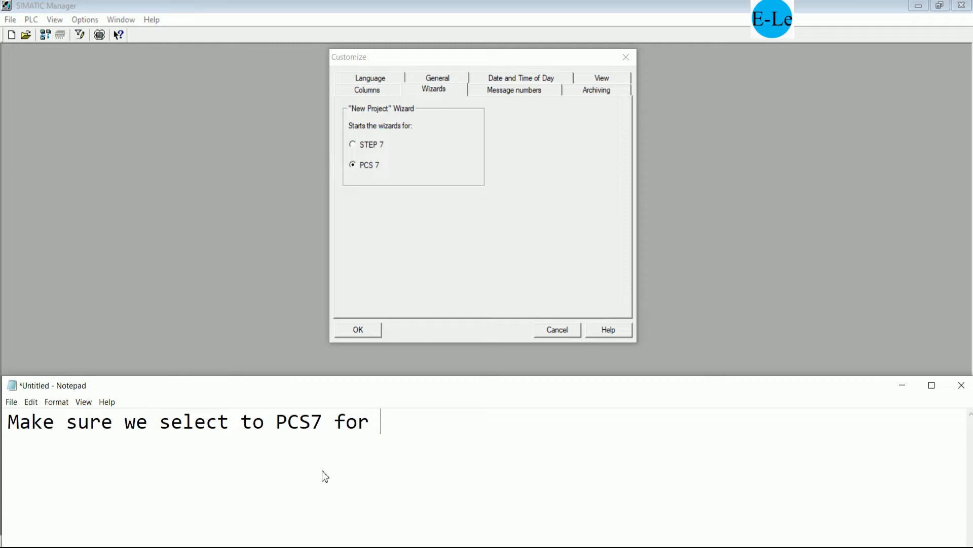
text( Wizard)
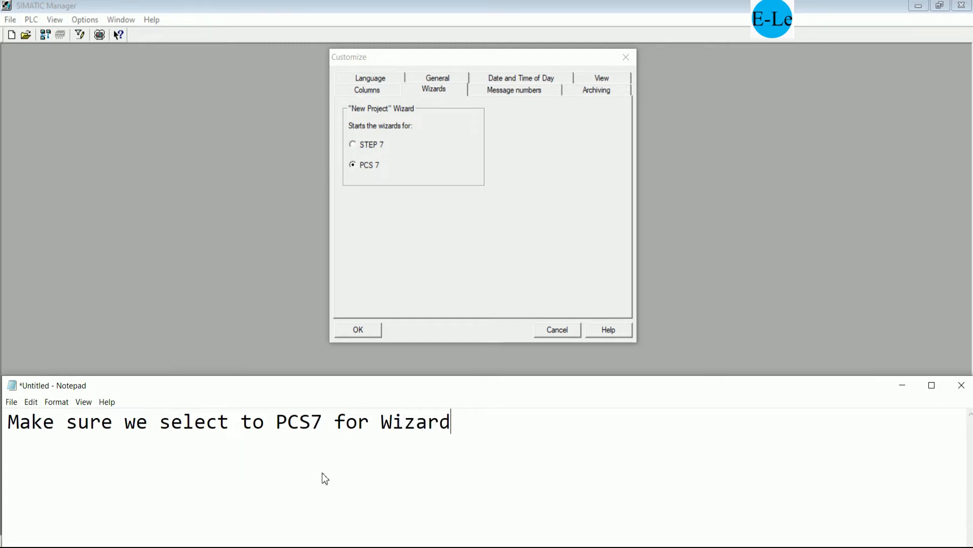
click(904, 388)
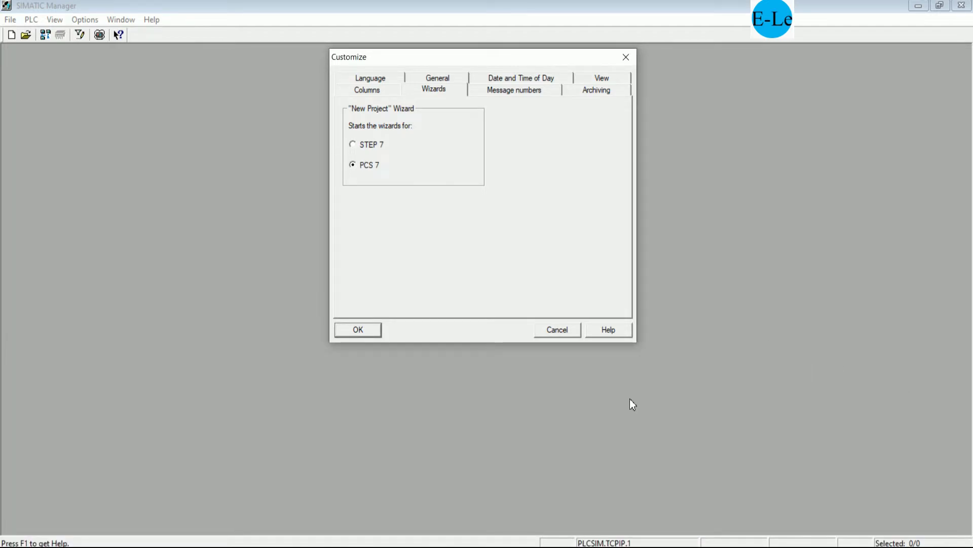
click(361, 330)
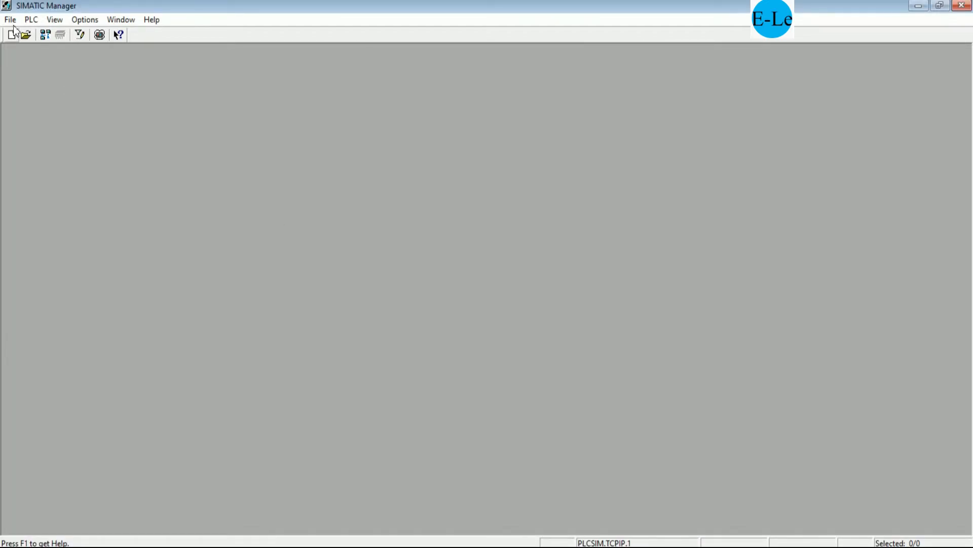
- Start the PCS 7 New Project wizard and expand its project preview
click(10, 20)
click(80, 53)
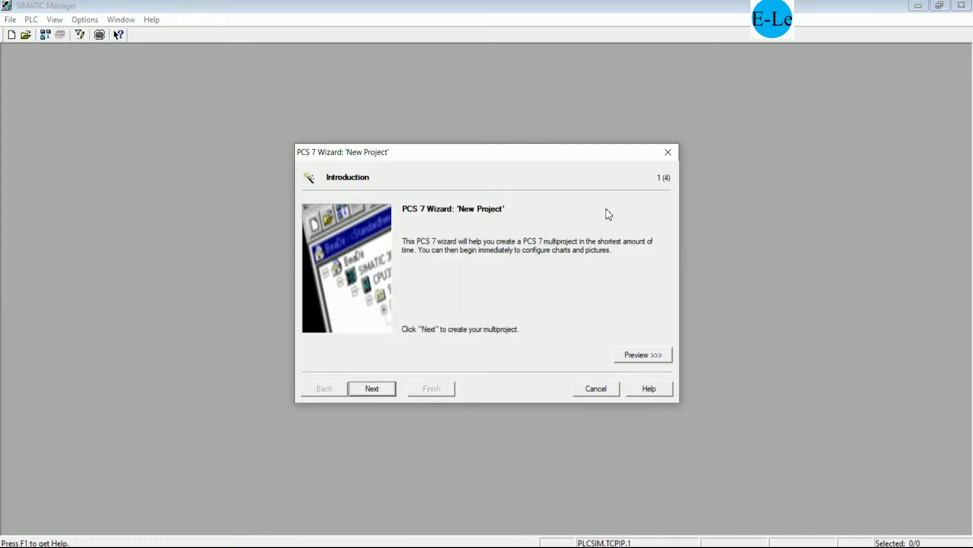
click(656, 354)
drag(539, 143, 558, 61)
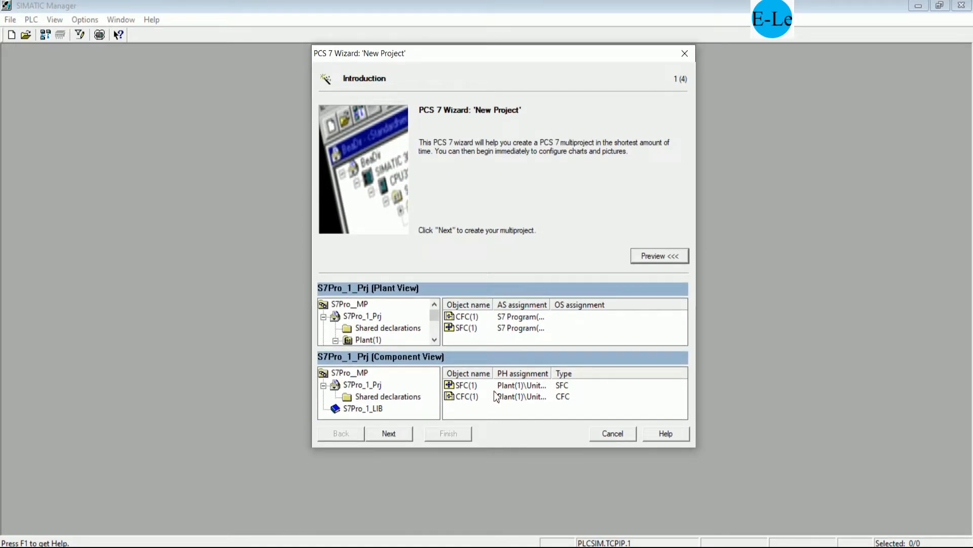
- Proceed to the wizard's CPU selection and choose AS410-Single (1H) as the project's CPU
click(395, 433)
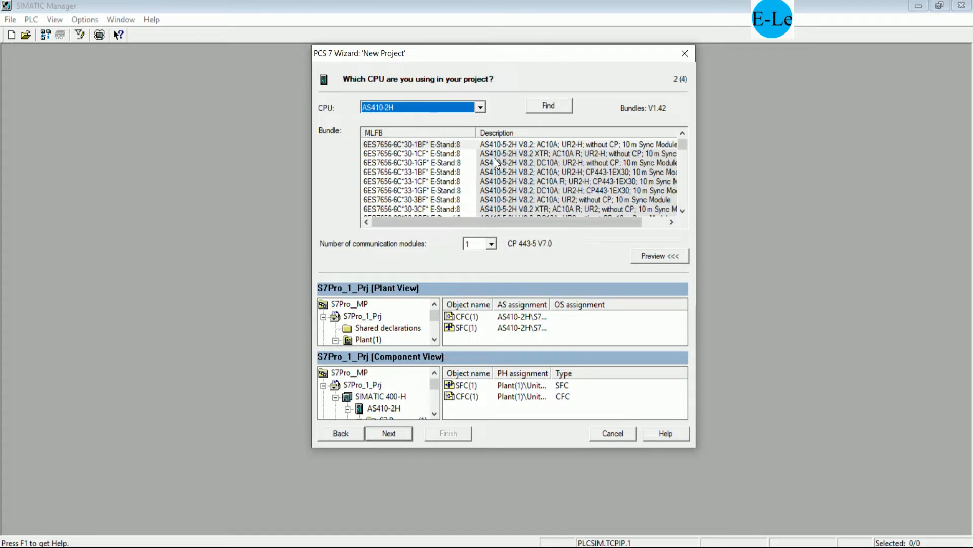
click(481, 107)
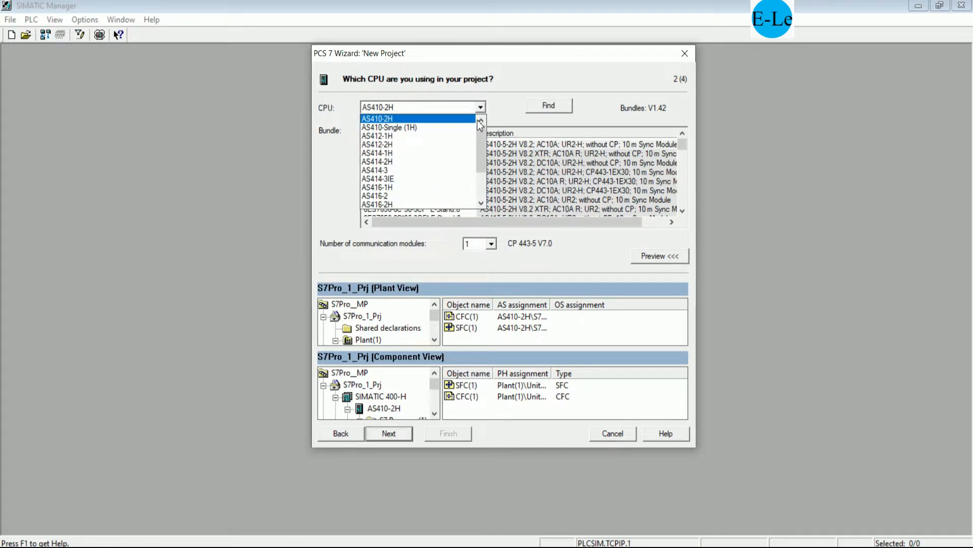
click(417, 130)
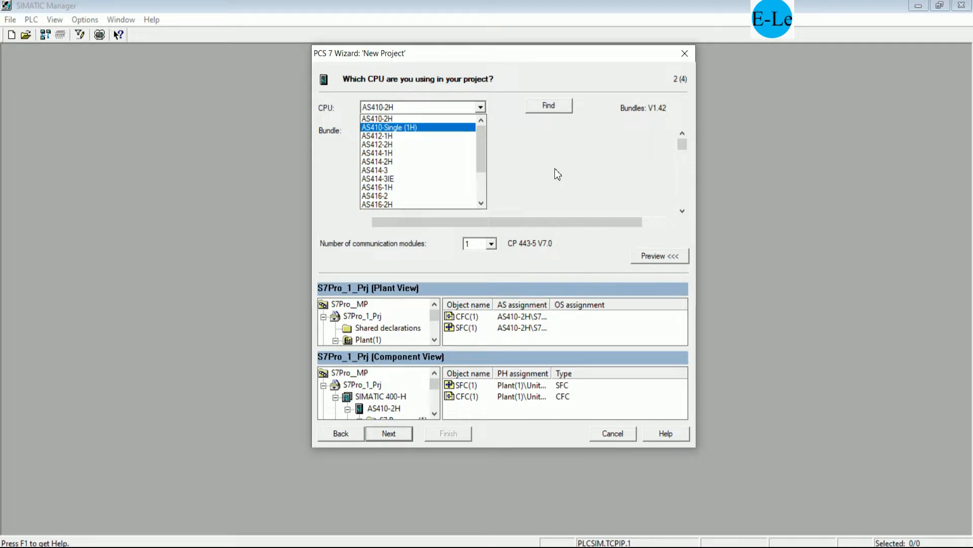
- Set the plant hierarchy to 3 levels and include a PCS7 OS in the project, keeping the single station system
click(389, 433)
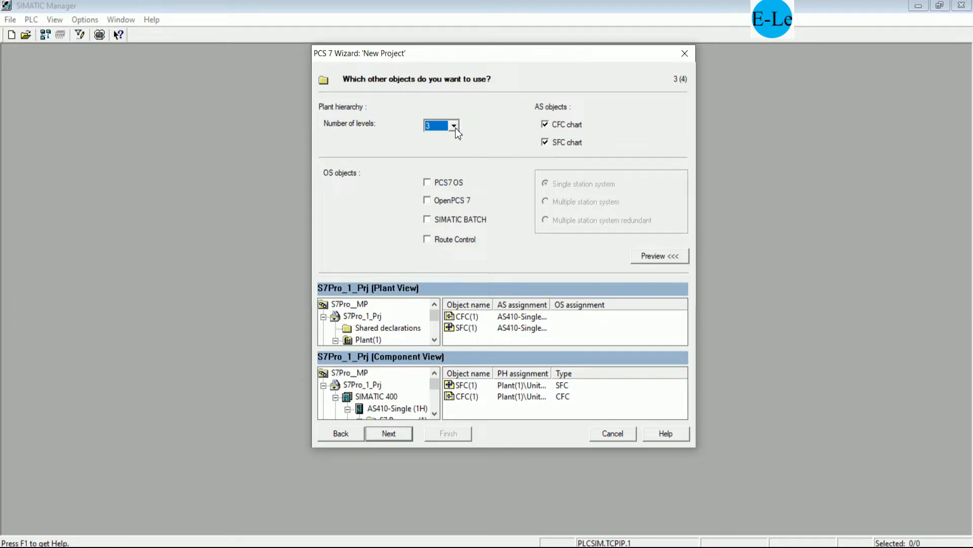
click(454, 126)
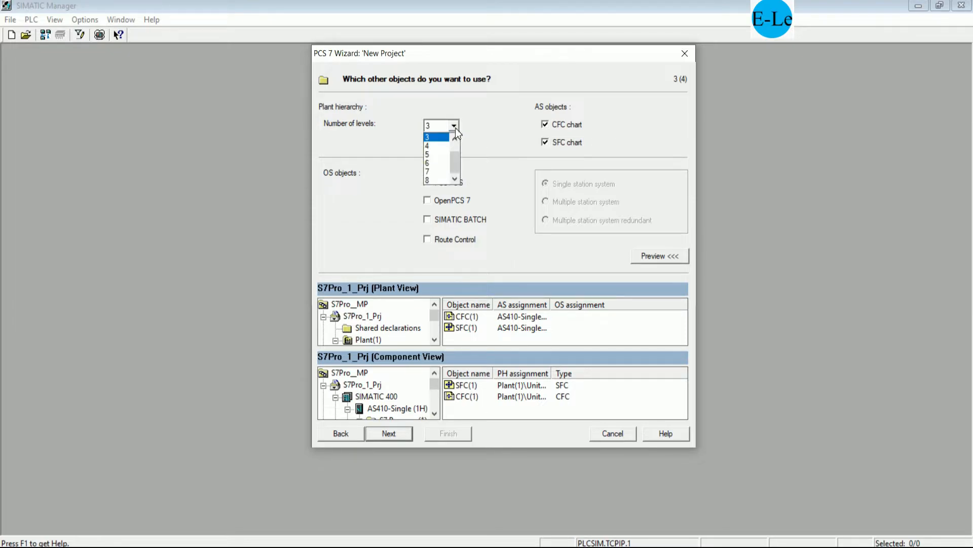
click(434, 146)
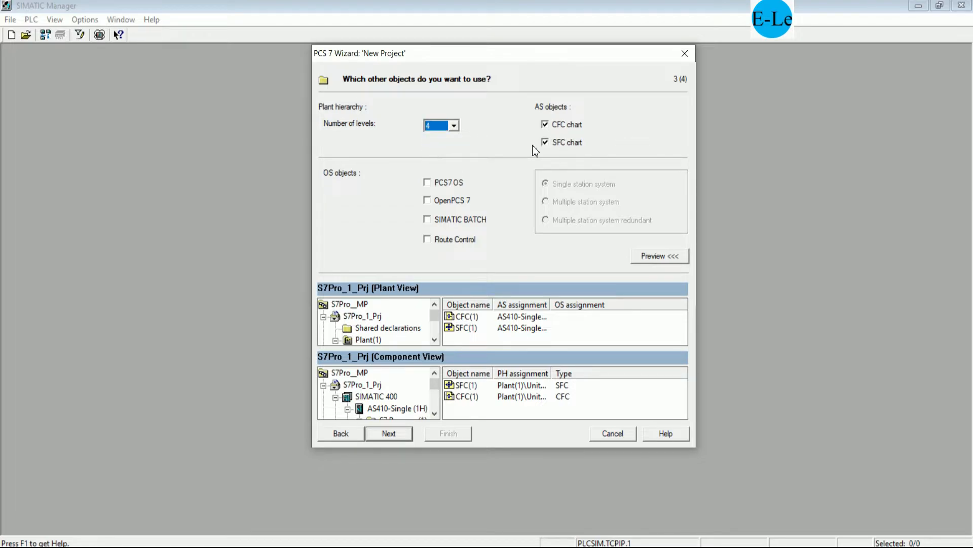
click(455, 127)
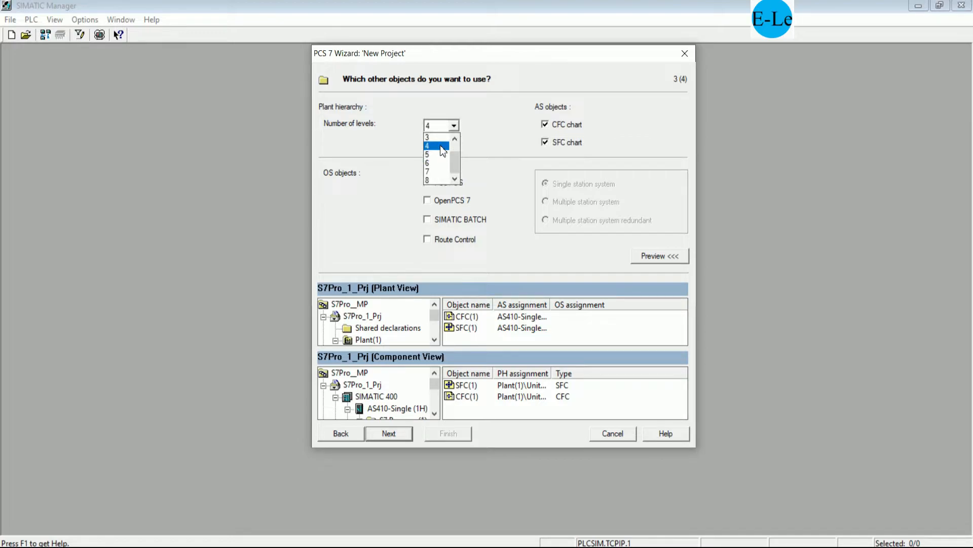
click(439, 137)
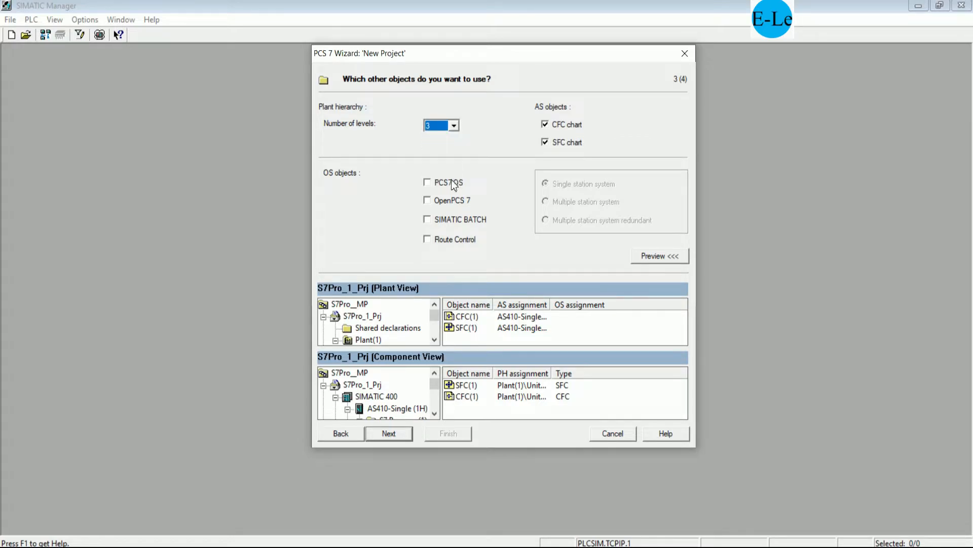
click(427, 182)
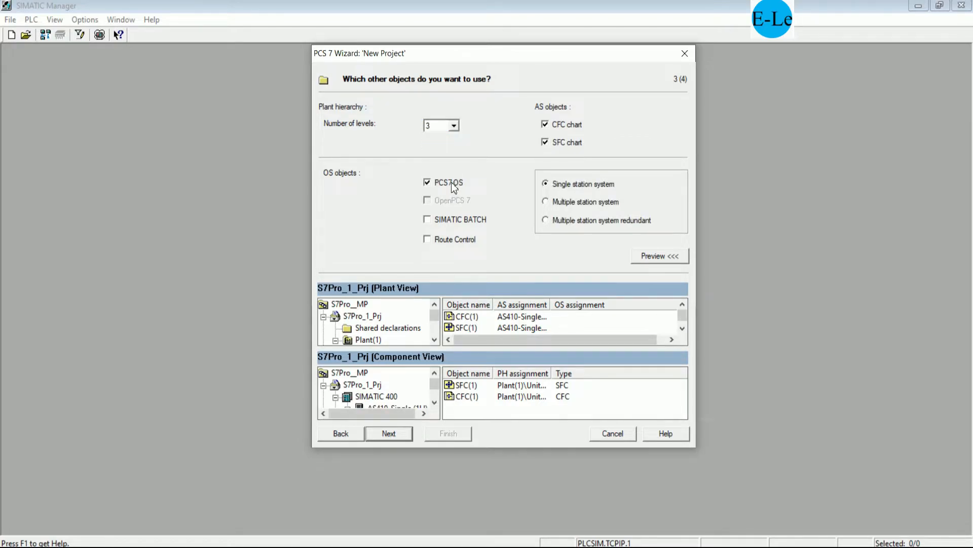
click(399, 435)
- Enter PIDCTL as the directory name for the multiproject
drag(389, 124, 264, 133)
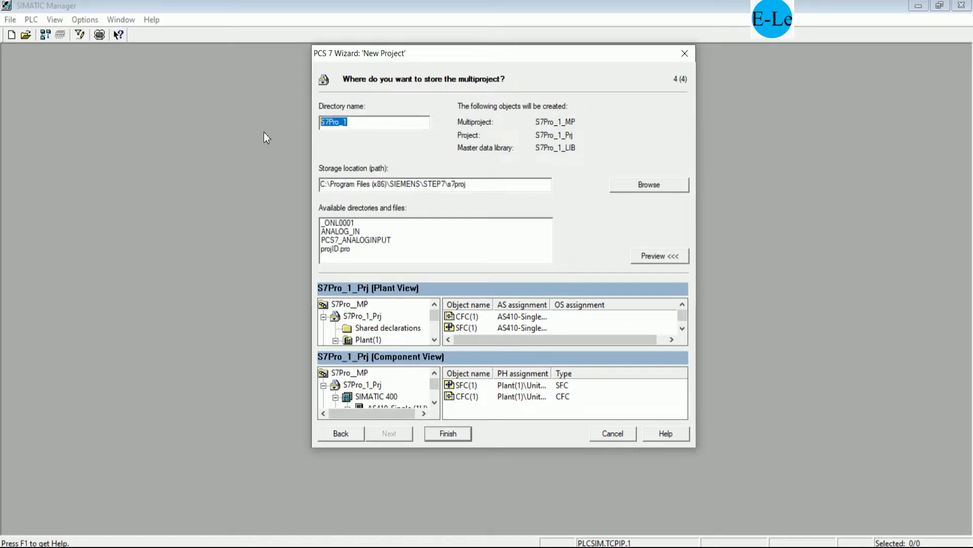
text(P)
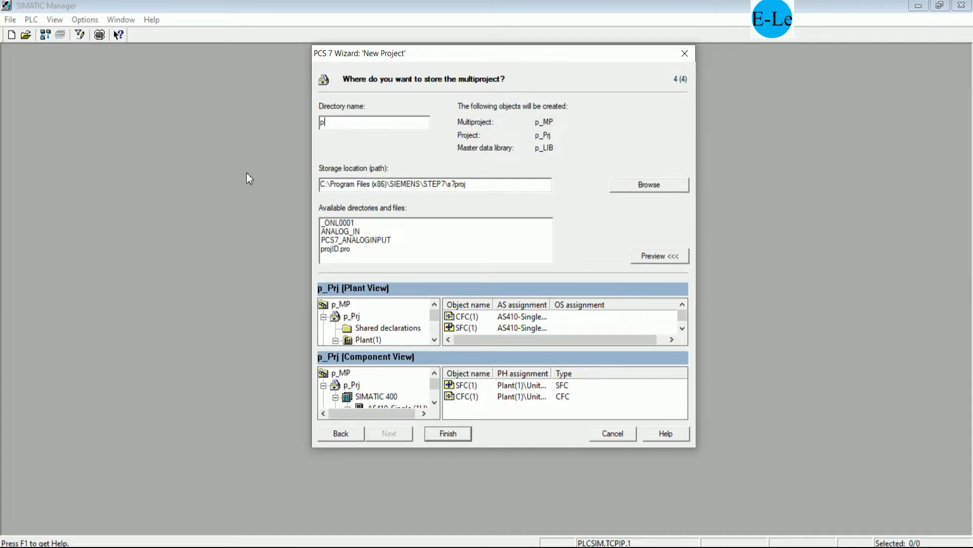
key(BackSpace)
text(PIDCT)
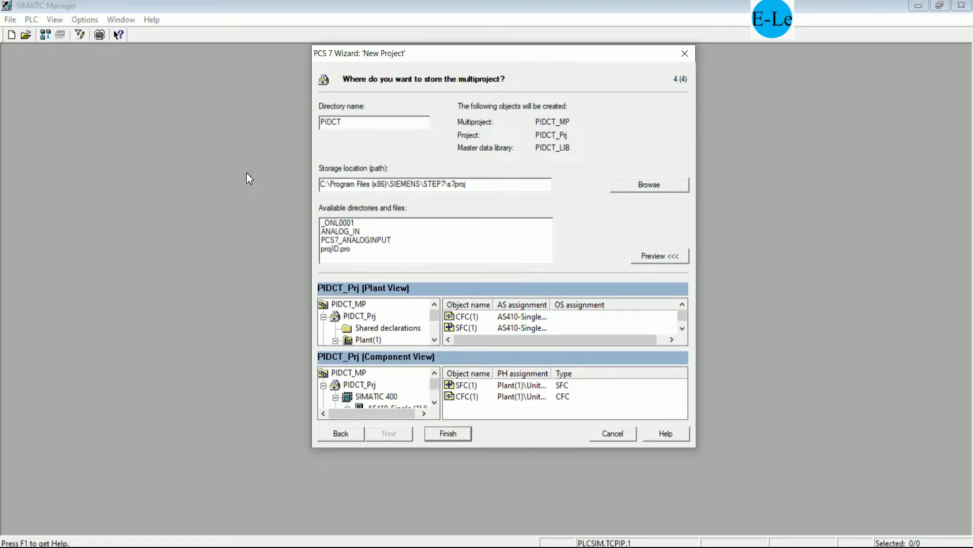
text(L)
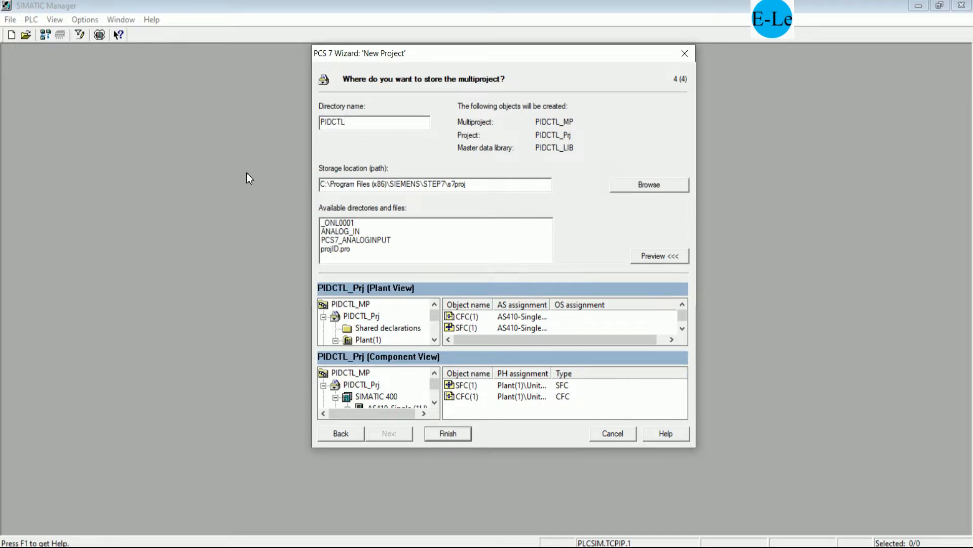
- Set the multiproject's storage location to the PID Basic Control folder on the desktop
click(650, 184)
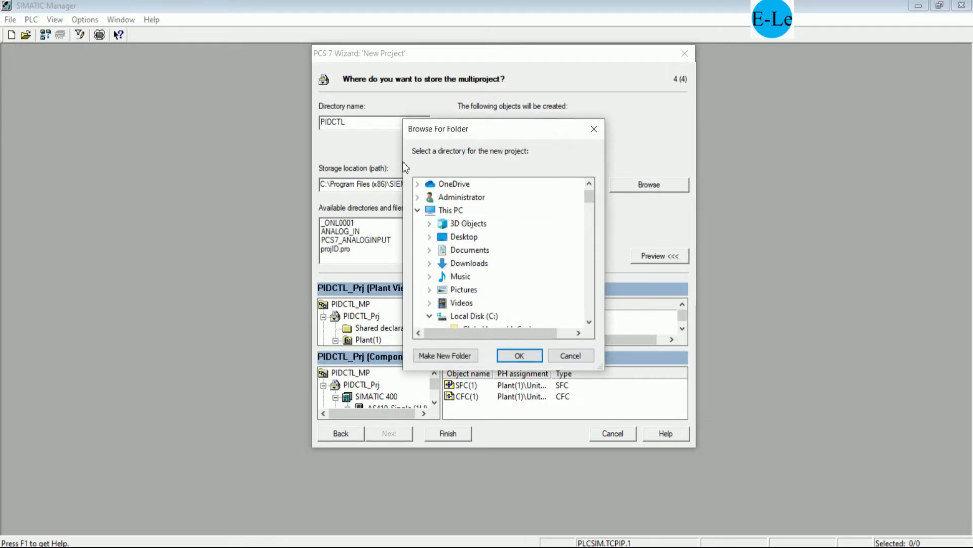
drag(589, 198, 592, 328)
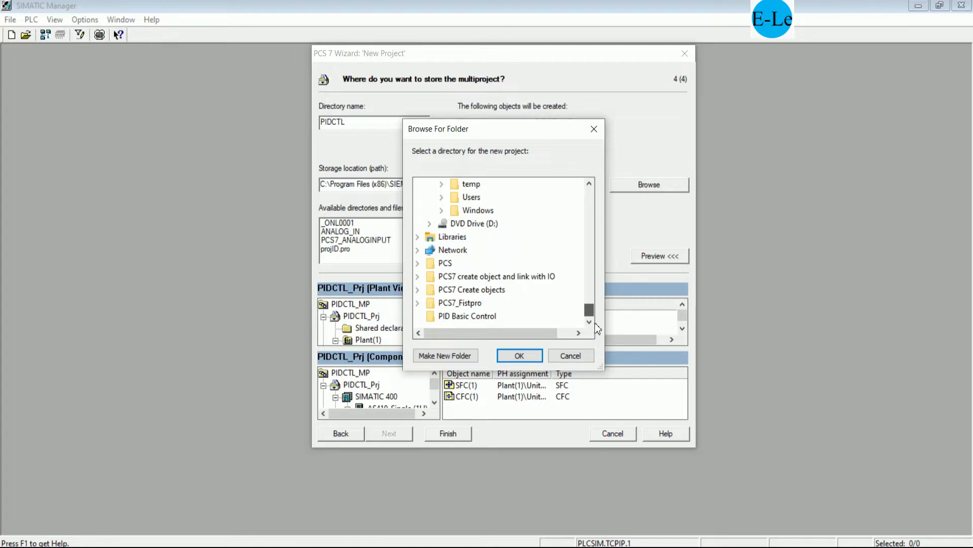
click(487, 315)
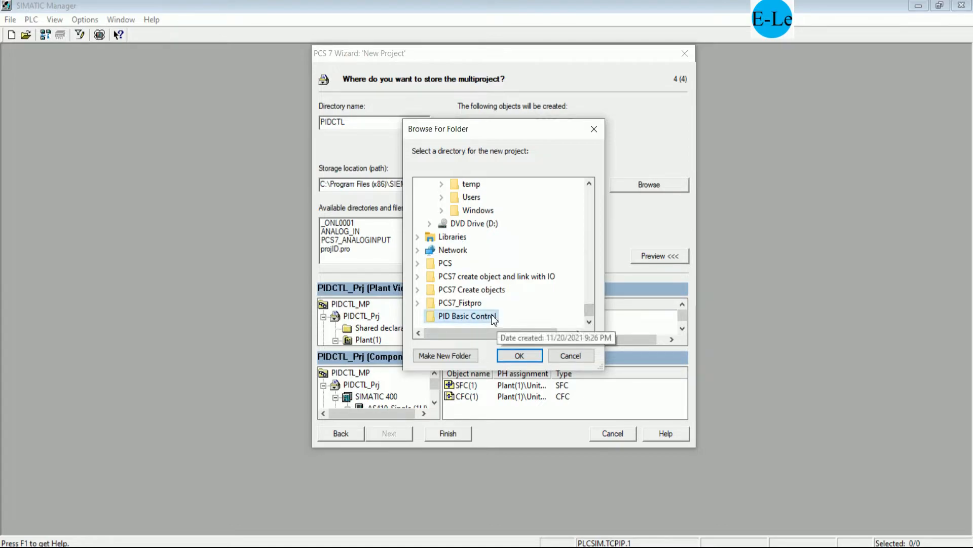
click(518, 357)
- Name the multiproject directory PIDCONTROL and create the project, acknowledging the SID registration reminder
drag(363, 126, 312, 121)
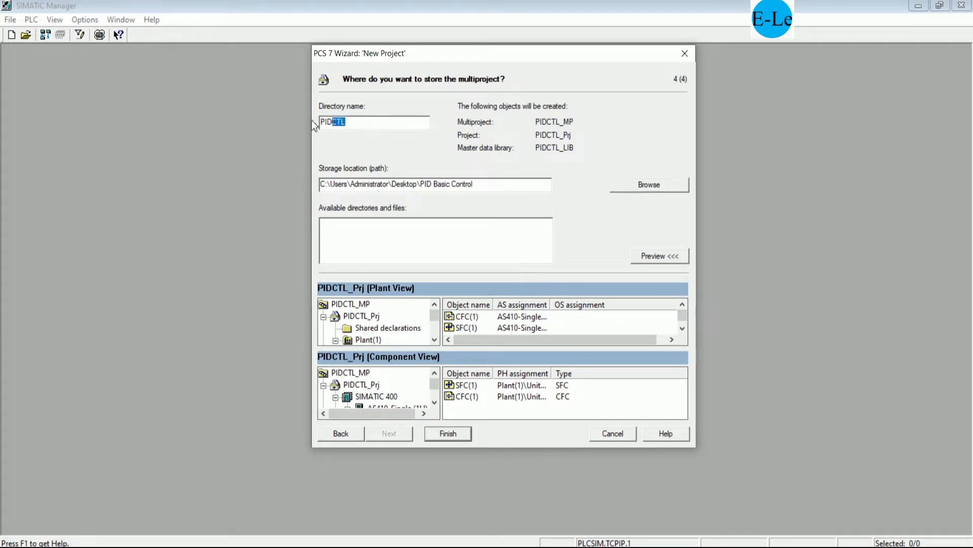
text(PID)
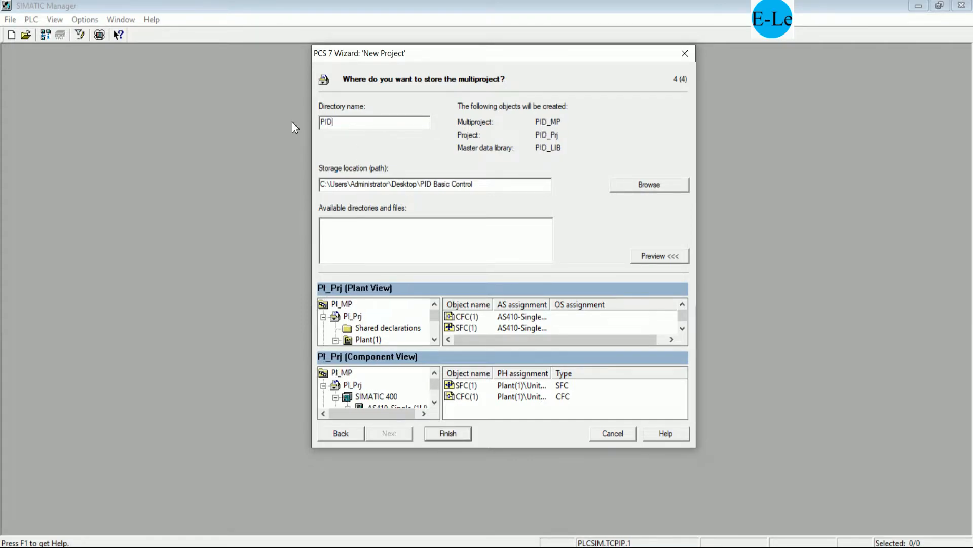
text(CONTROL)
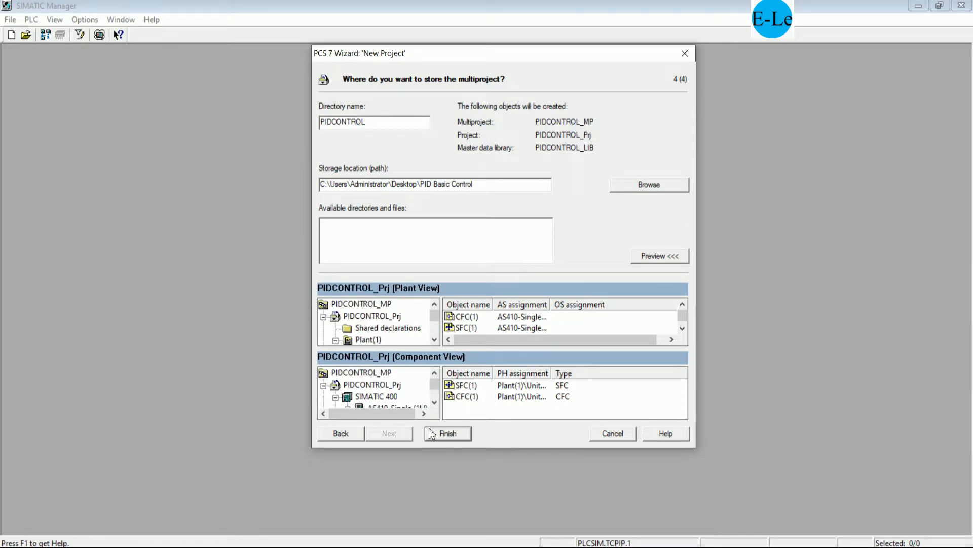
click(446, 432)
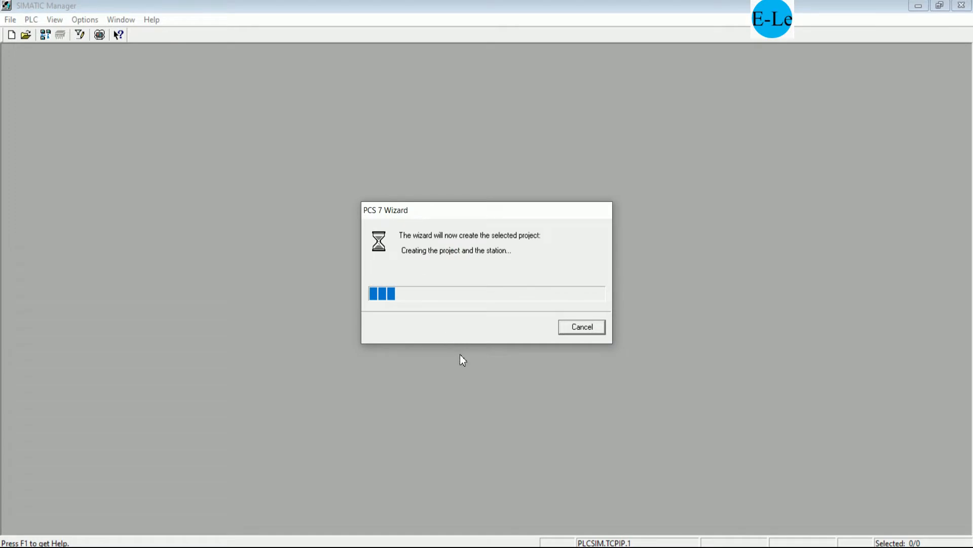
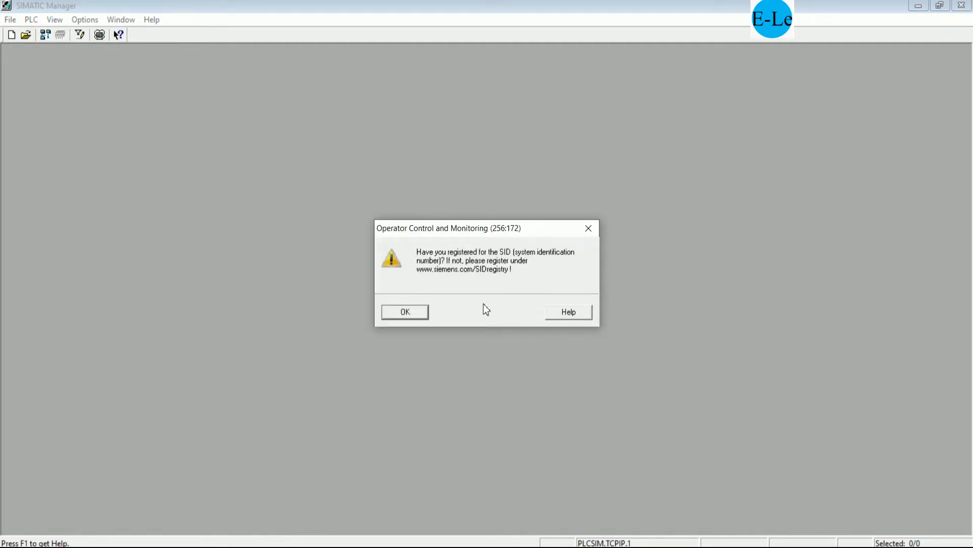
click(416, 317)
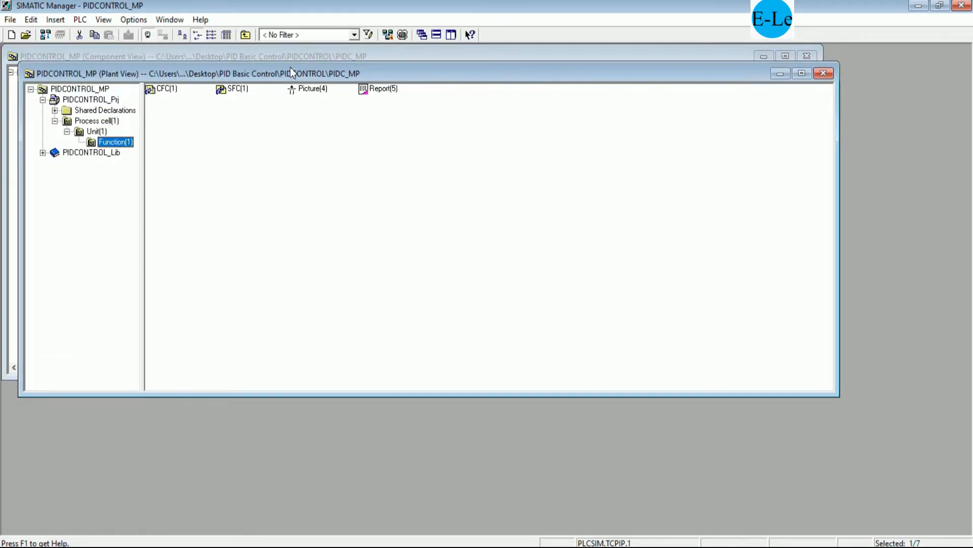
- Arrange the project's Component View above its Plant View so that both are visible without overlapping
drag(289, 68, 282, 190)
click(323, 116)
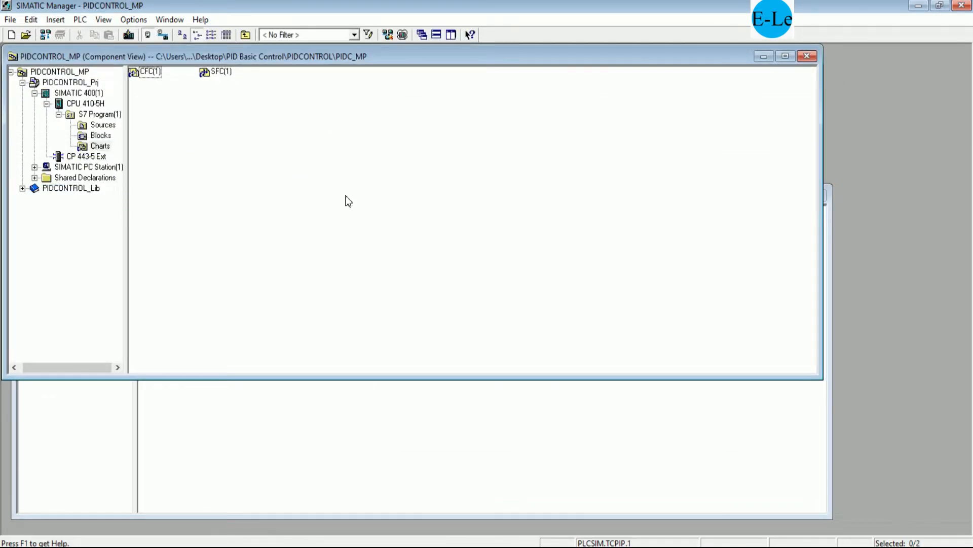
drag(365, 379, 378, 260)
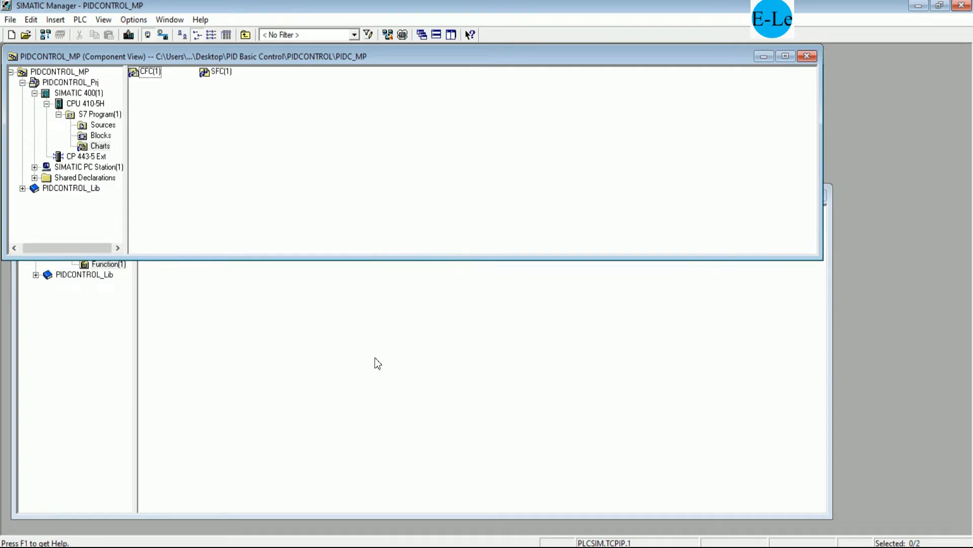
click(377, 363)
drag(369, 198, 375, 267)
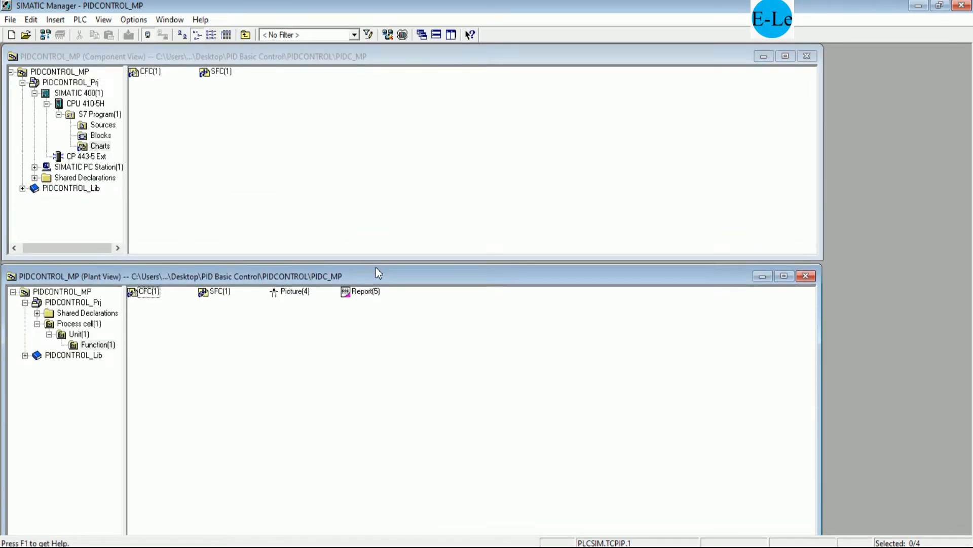
- Rename the SIMATIC 400 station in the Component View to PLC1
click(75, 94)
right_click(75, 94)
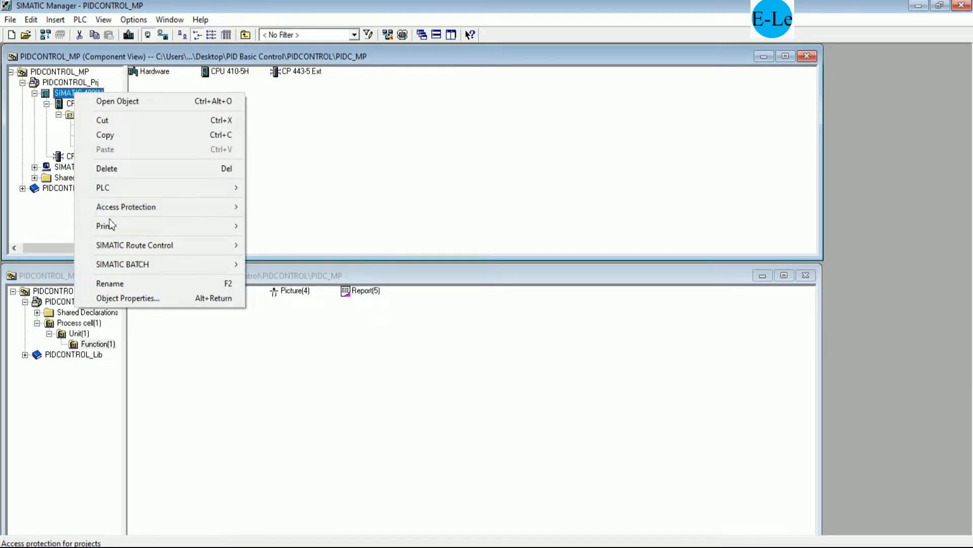
click(118, 282)
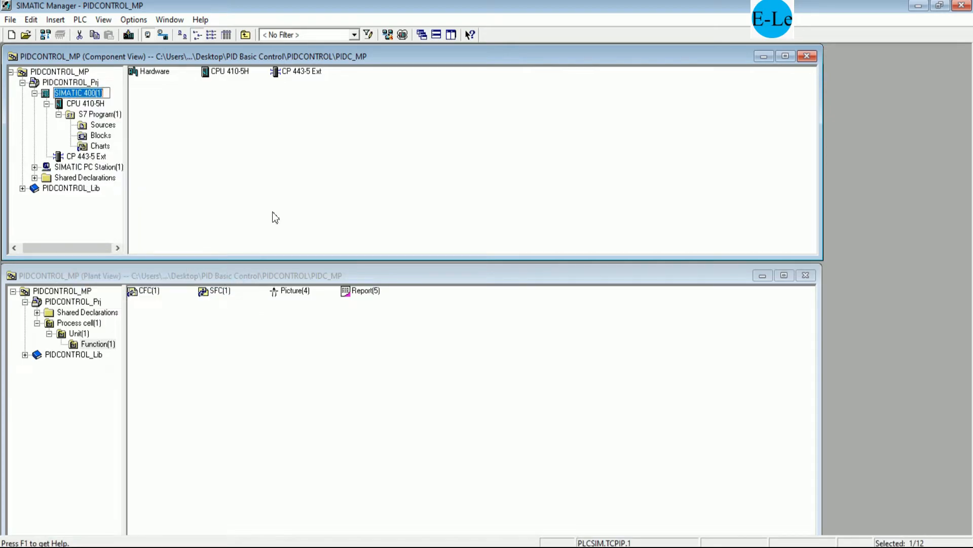
text(p)
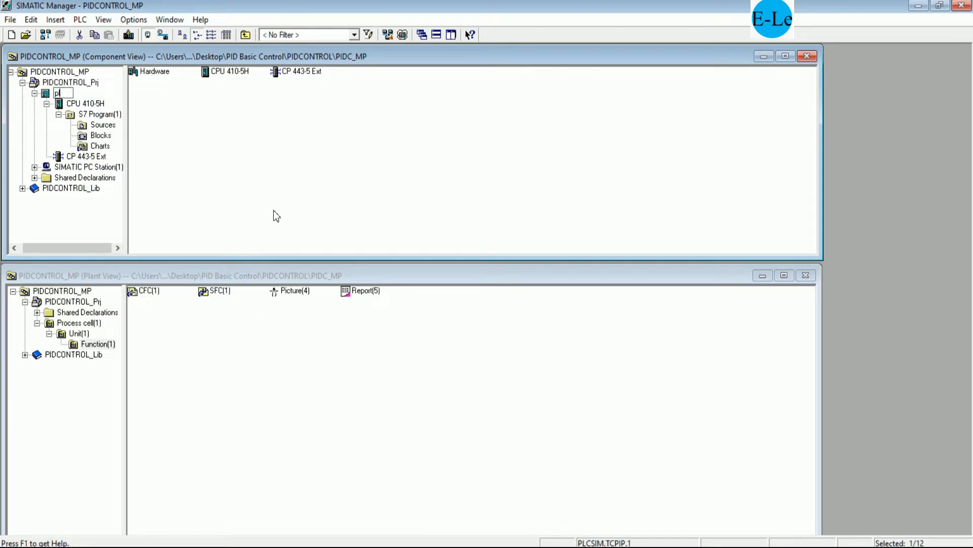
text(l)
key(BackSpace)
key(BackSpace)
text(PLC_)
key(BackSpace)
text(1)
key(Return)
- Rename the SIMATIC PC station in the Component View to PC1
right_click(84, 170)
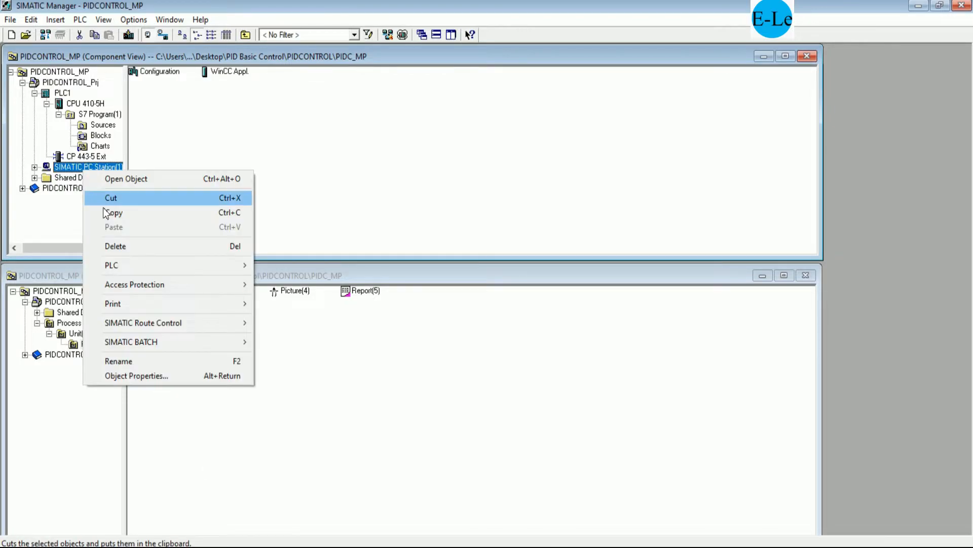
click(128, 360)
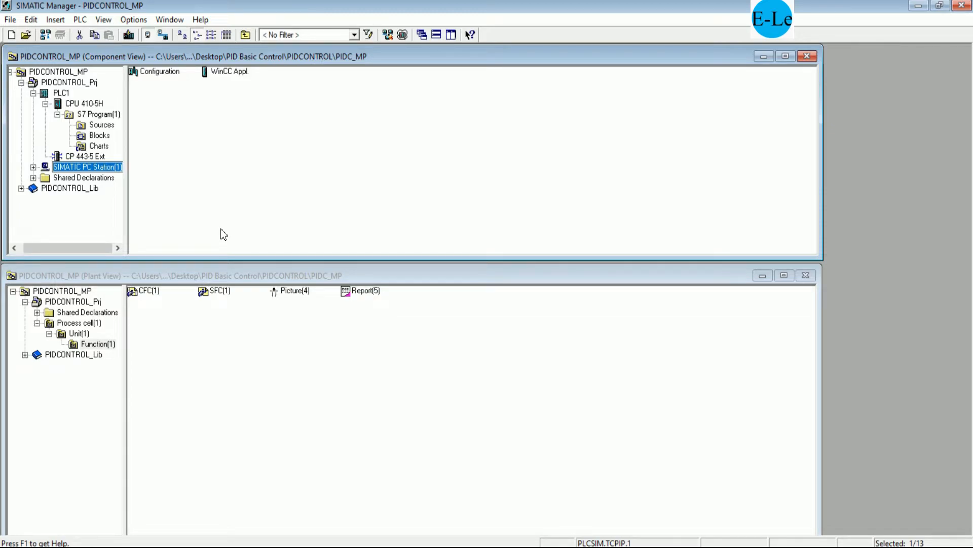
text(PC1)
key(Return)
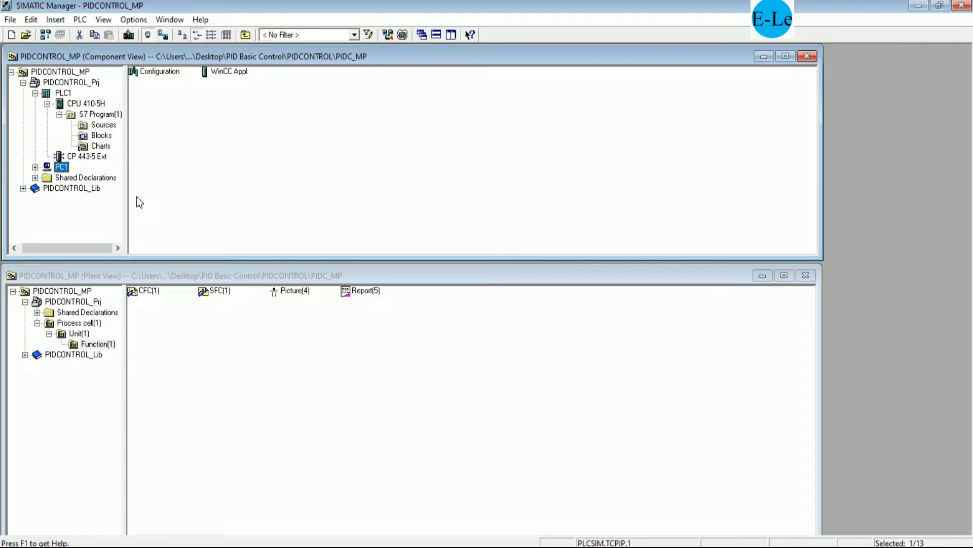
- Widen the Component View's project tree and expand PC1 down to the OS under its WinCC application
drag(126, 173, 143, 170)
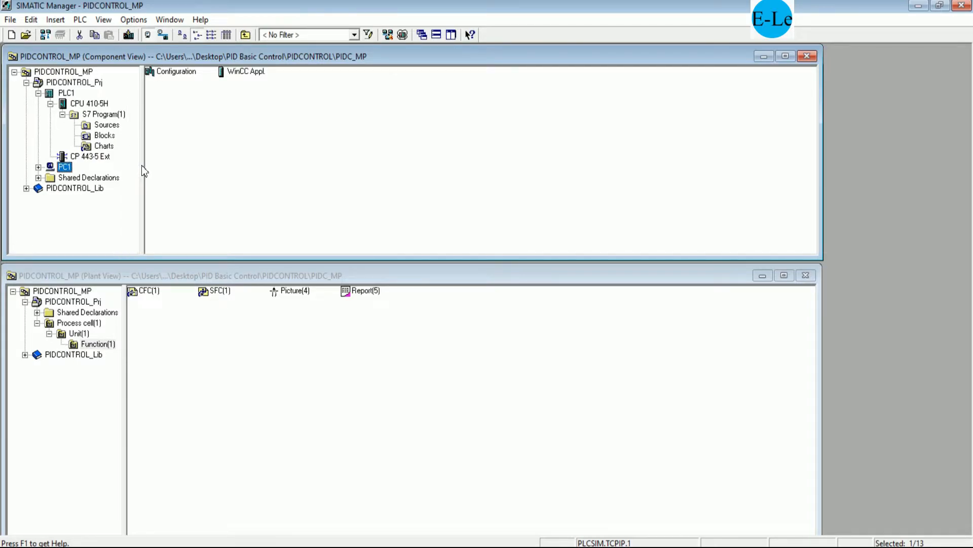
click(38, 167)
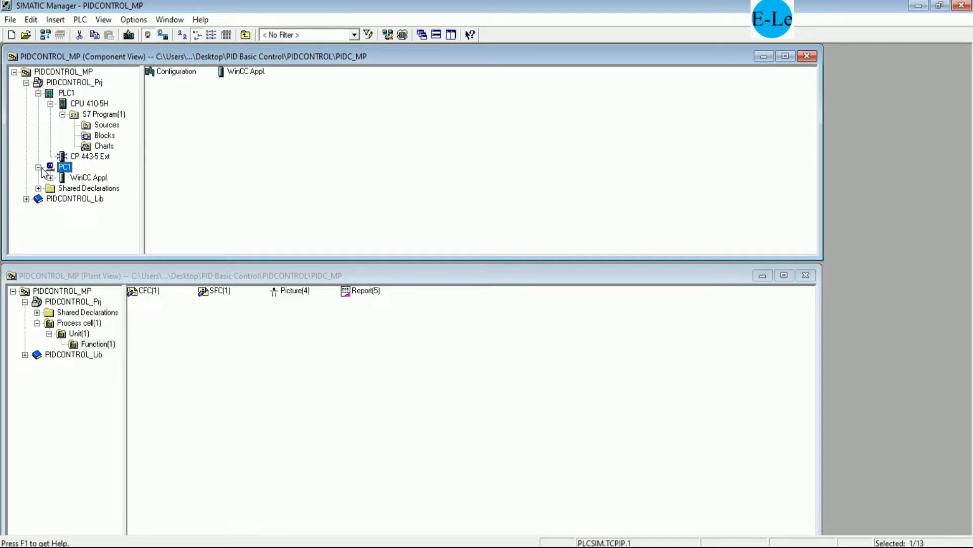
click(50, 178)
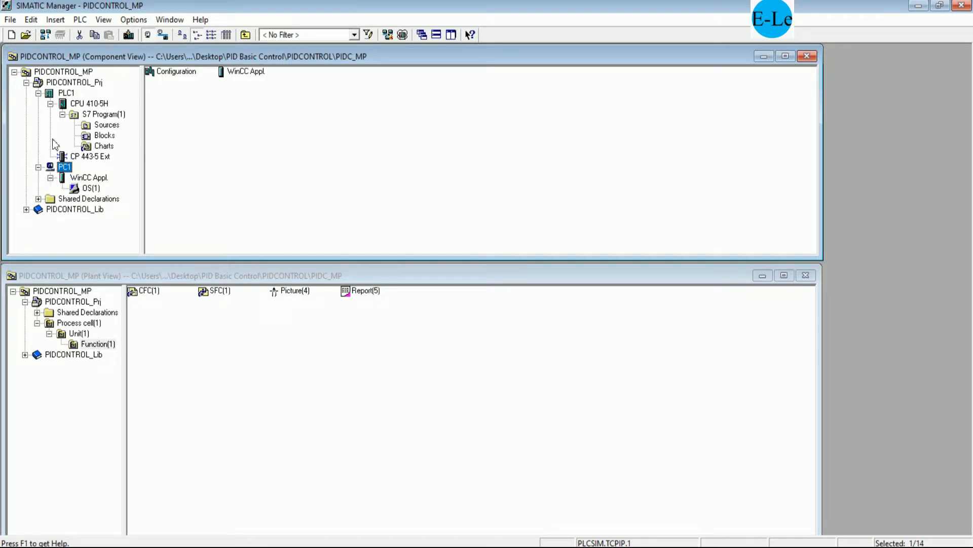
- Open PLC1's hardware configuration, move the DP master system clear of the rack and enlarge the rack to show all its slots
click(67, 93)
double_click(178, 76)
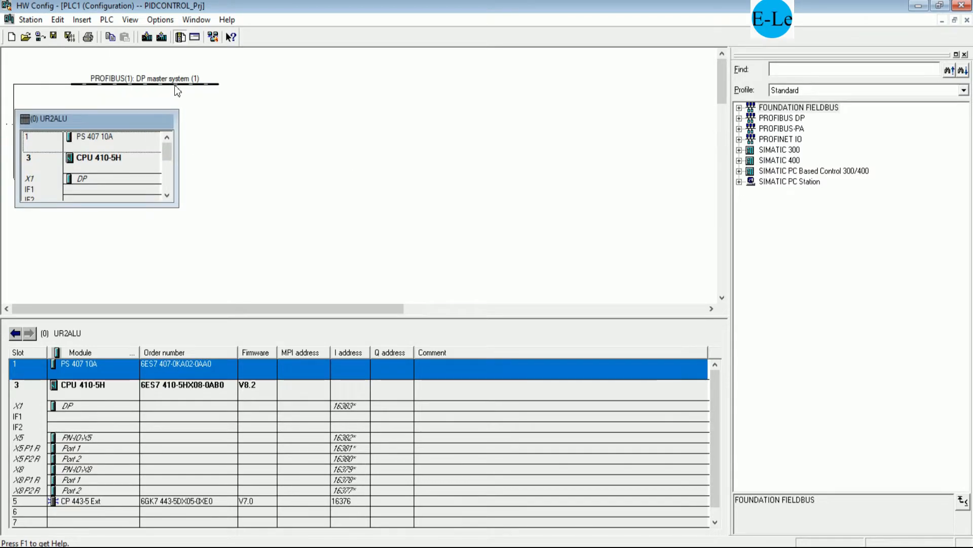
drag(173, 84, 451, 121)
drag(153, 114, 147, 65)
drag(393, 122, 394, 105)
drag(170, 153, 186, 291)
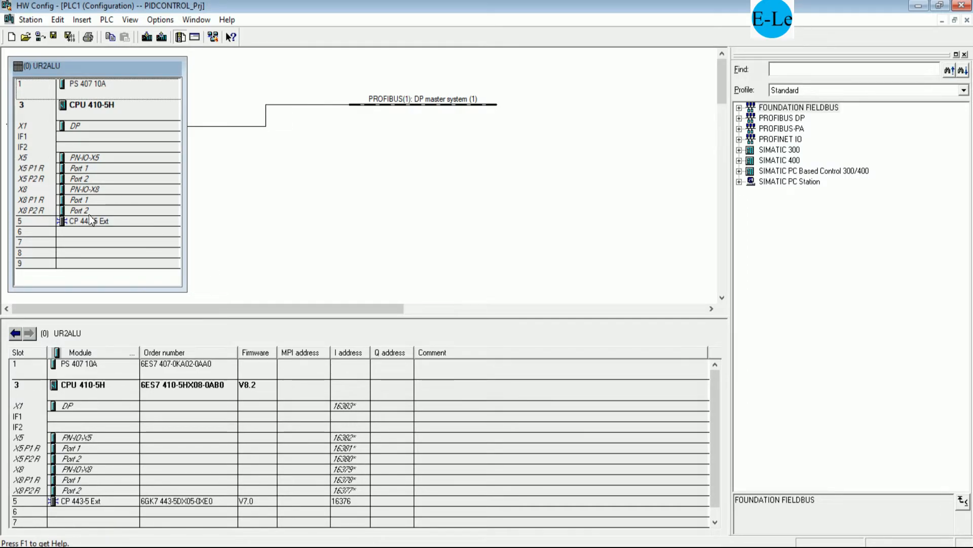
- Connect the CPU's PN-IO-X5 interface at 192.168.0.1 to a new Industrial Ethernet subnet named ETMBUS1
double_click(149, 158)
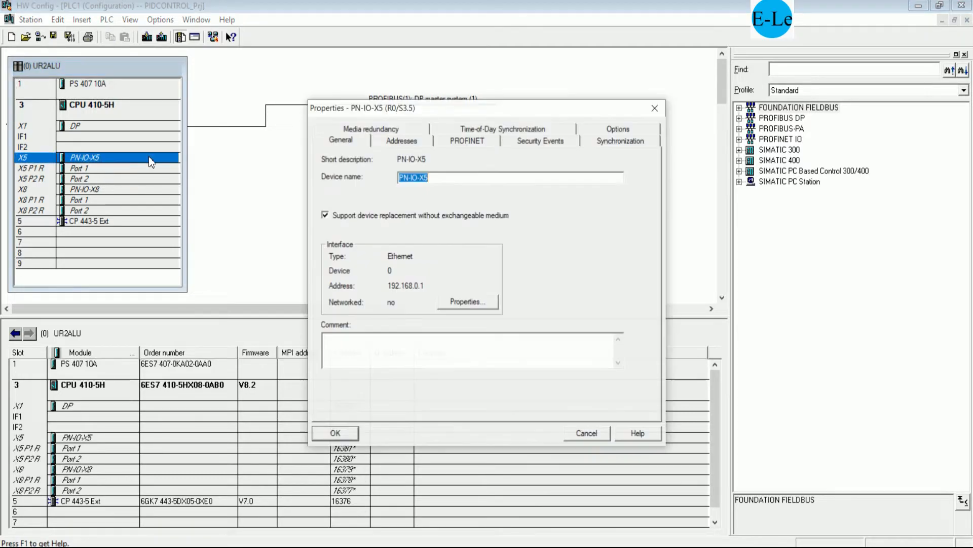
click(459, 302)
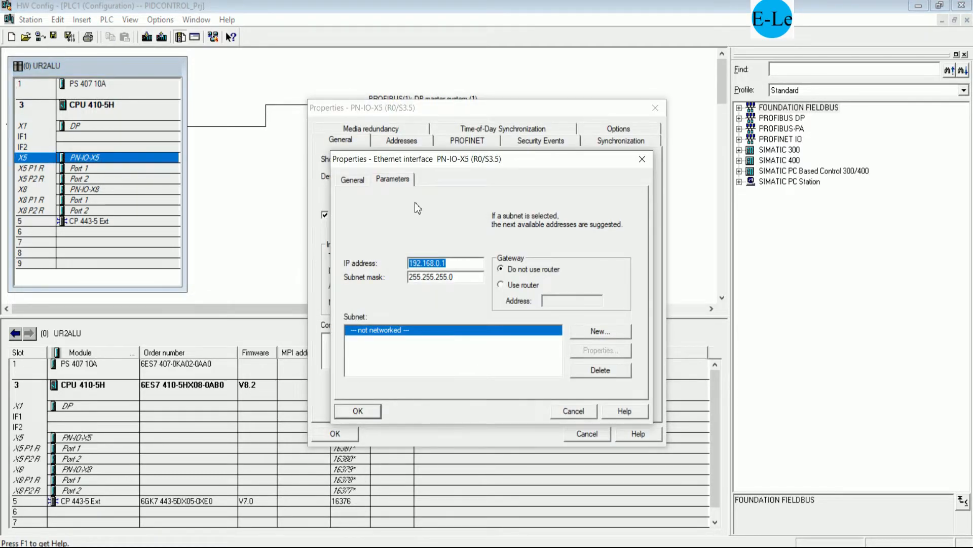
click(588, 336)
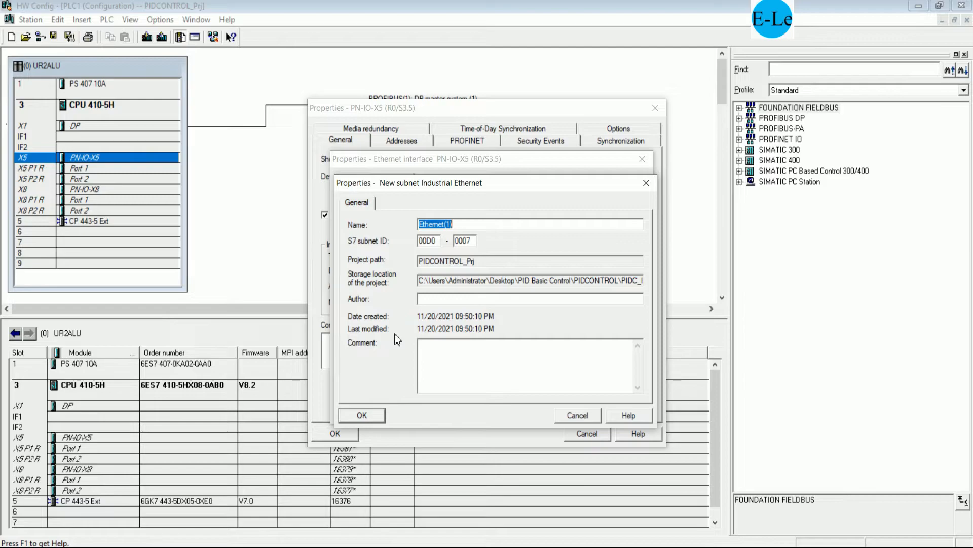
key(BackSpace)
text(ETH)
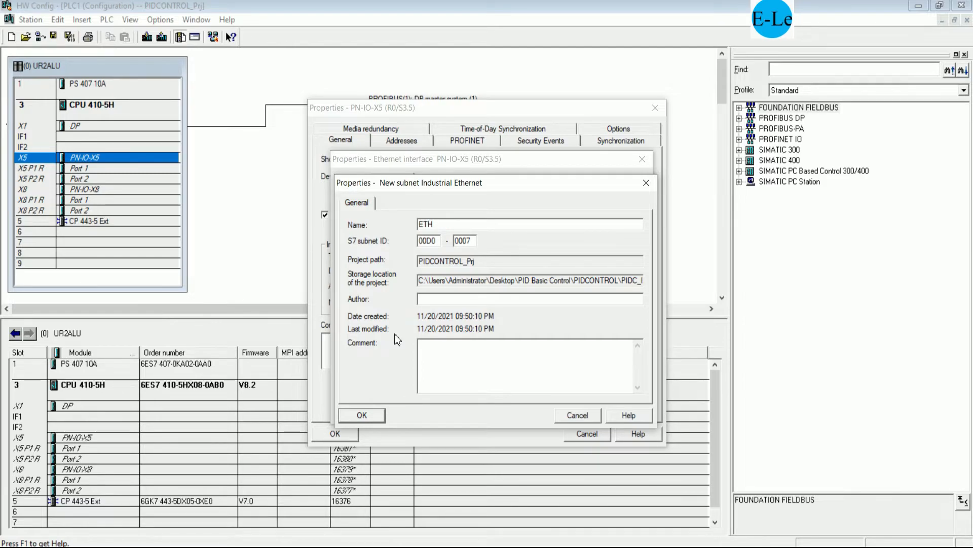
key(BackSpace)
text(MBUS1)
click(373, 418)
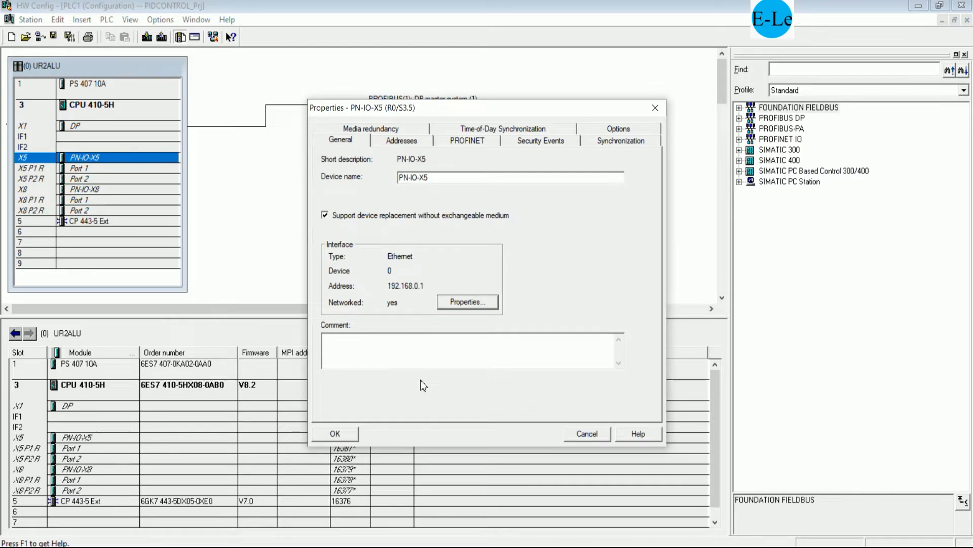
click(335, 432)
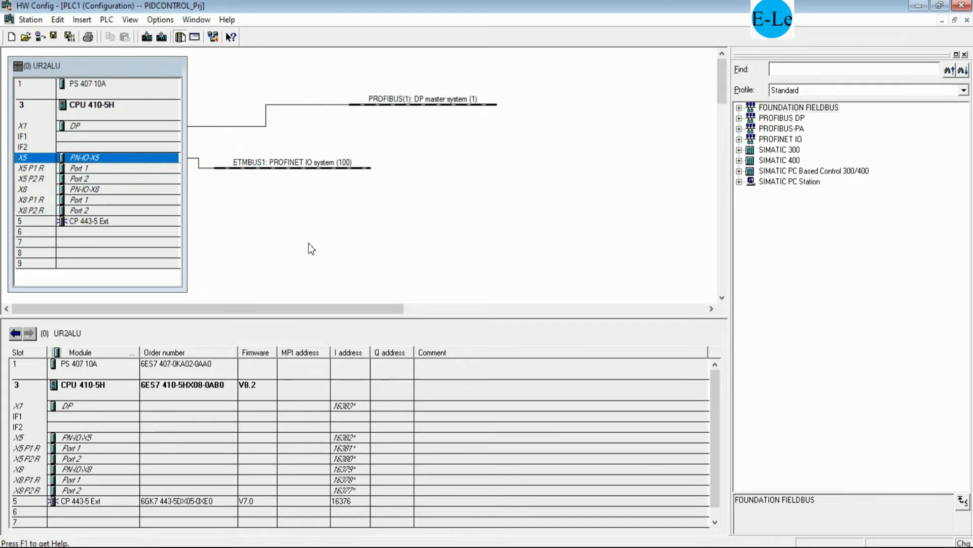
- Add an ET 200M IM 153-2 interface module (6ES7 153-2BA00-0XB0) to the PROFIBUS(1) DP master system at address 1
double_click(749, 118)
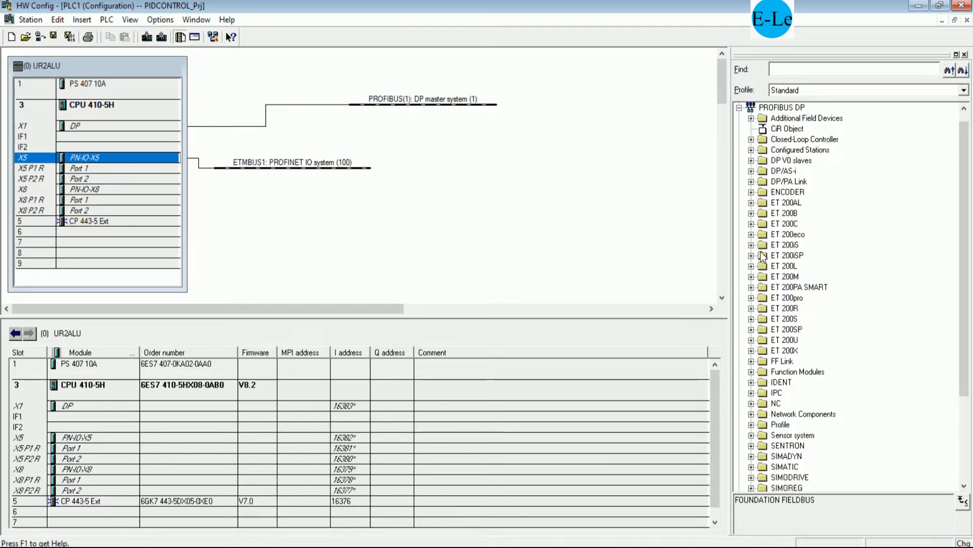
click(752, 276)
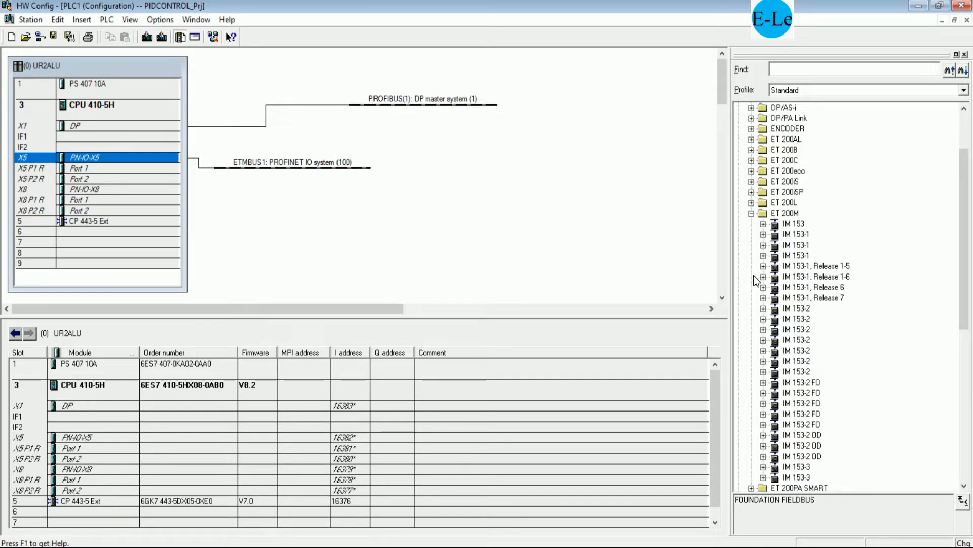
click(801, 341)
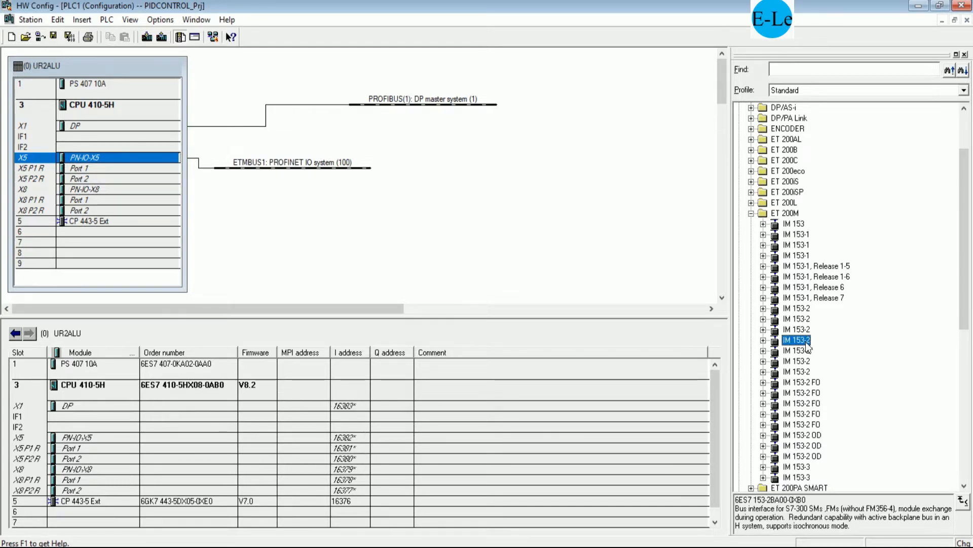
drag(809, 349, 440, 105)
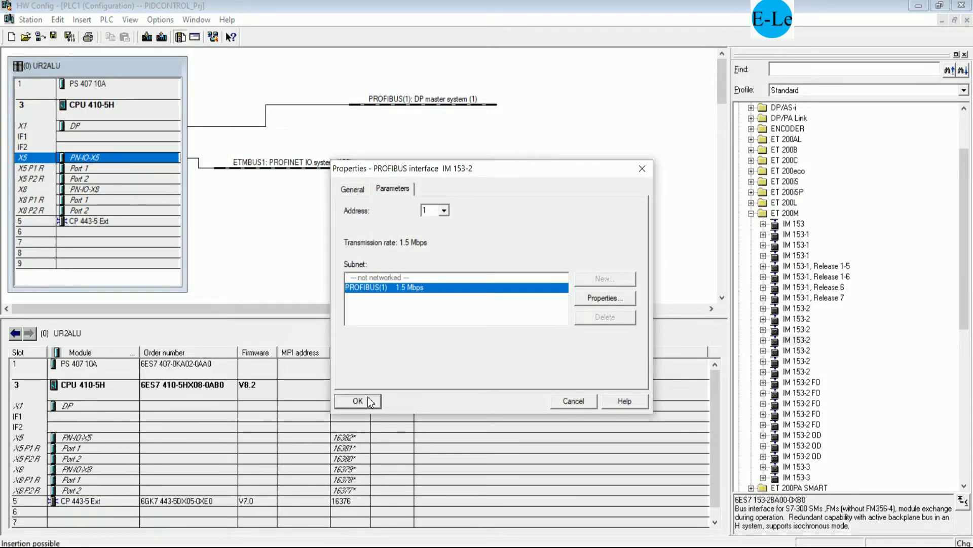
click(369, 398)
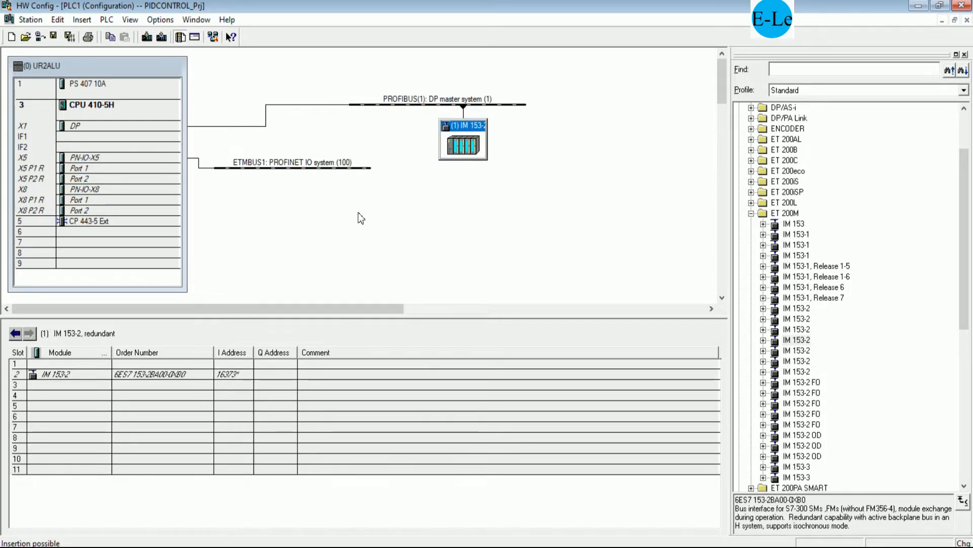
- Switch to Notepad, end the first line with a period, add the line "Now let add some DI, DO, AI and AO module", and minimize it
click(442, 546)
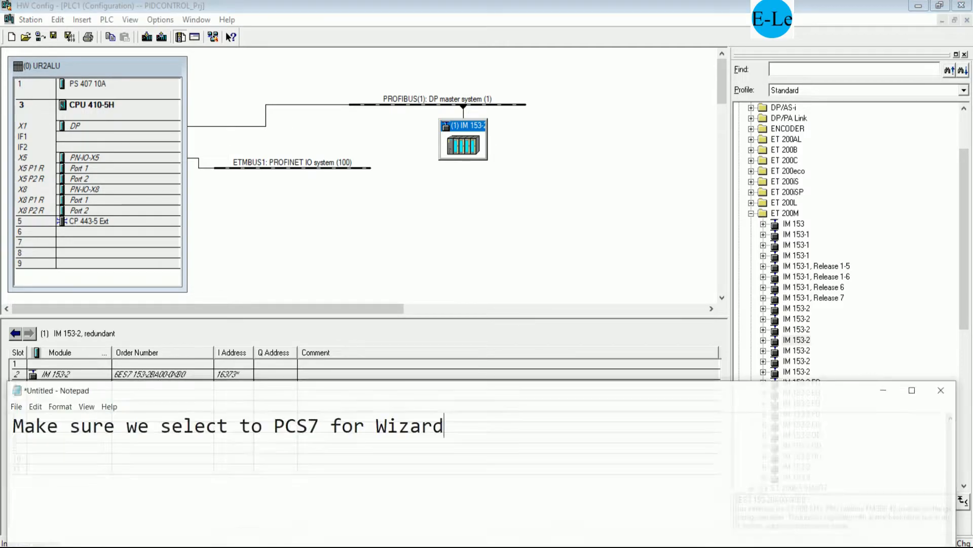
text(.\)
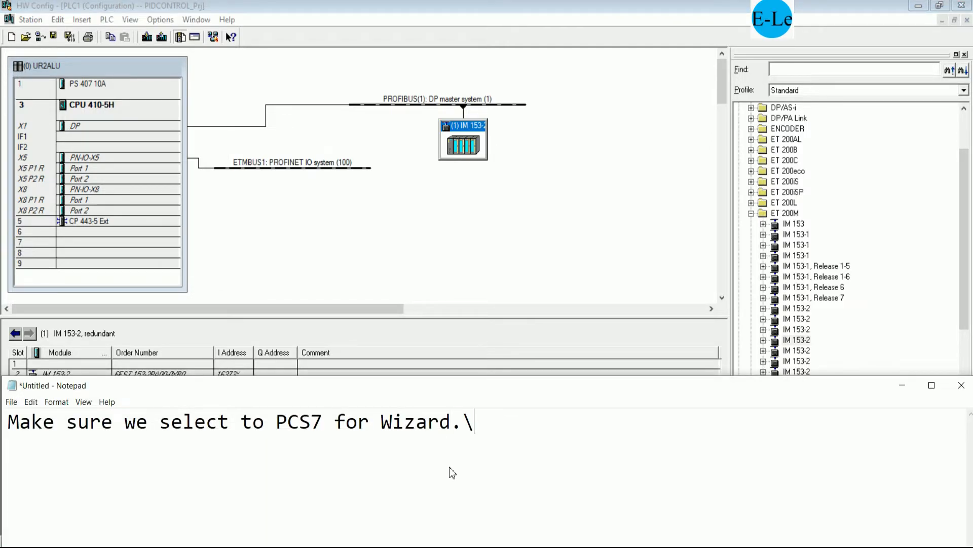
key(BackSpace)
key(Return)
text(n)
key(BackSpace)
text(Now let)
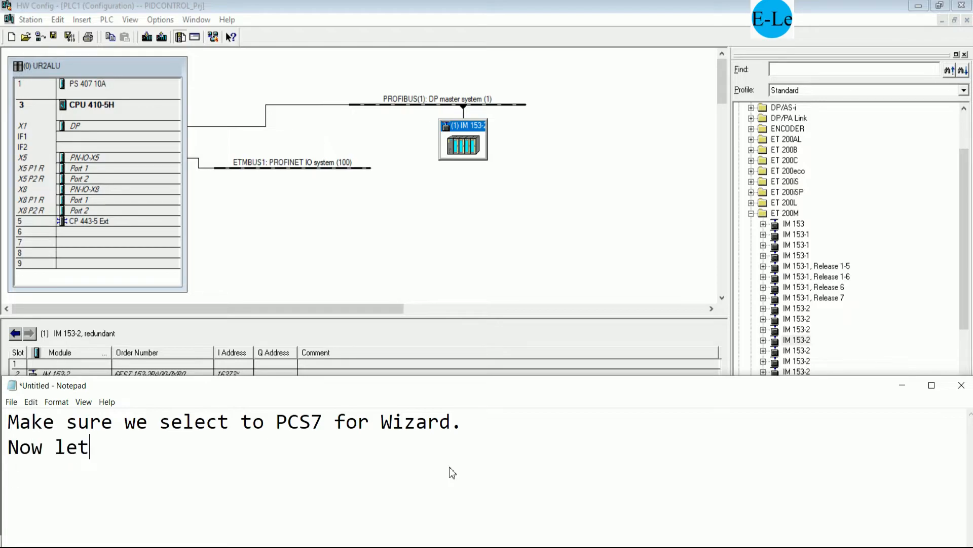
text( add a)
text(n)
key(BackSpace)
key(BackSpace)
text(some )
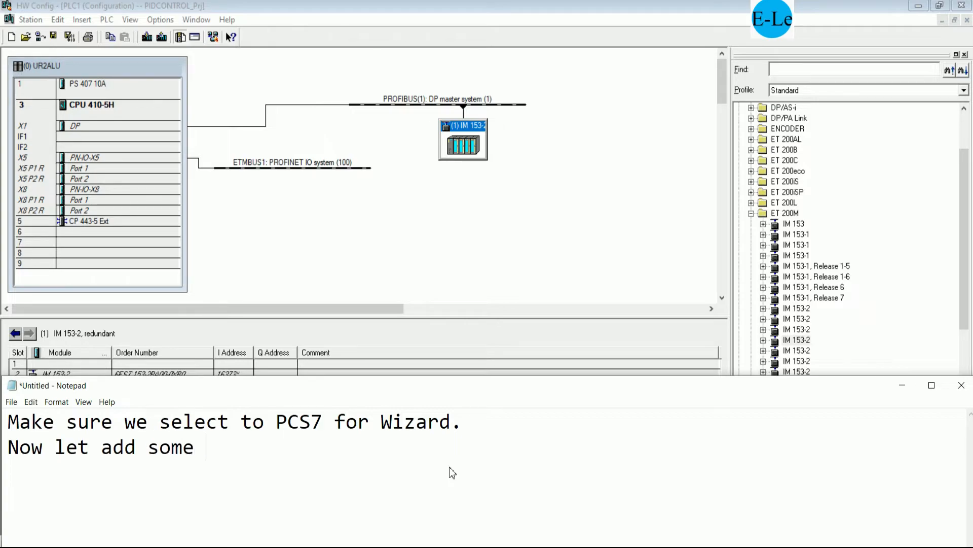
text(DI, DO)
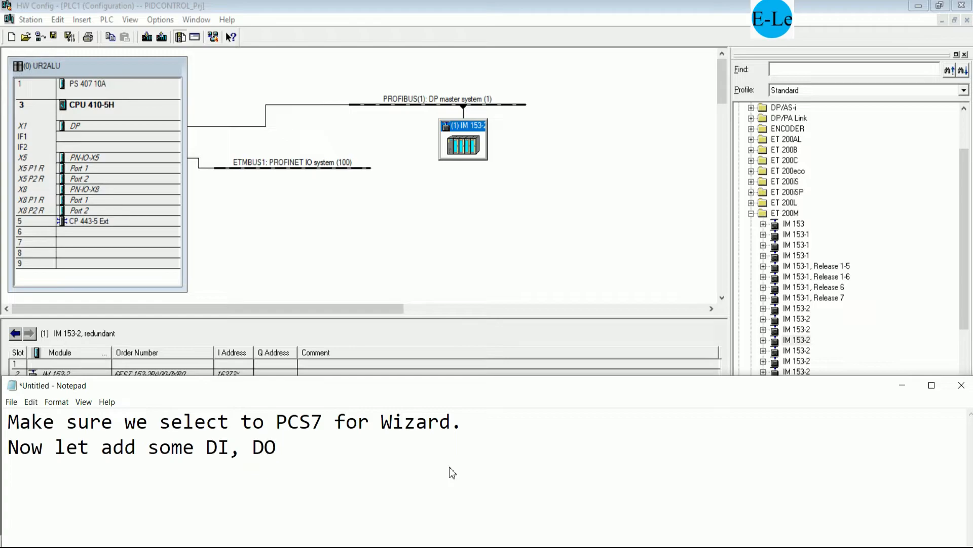
text(, AI and A)
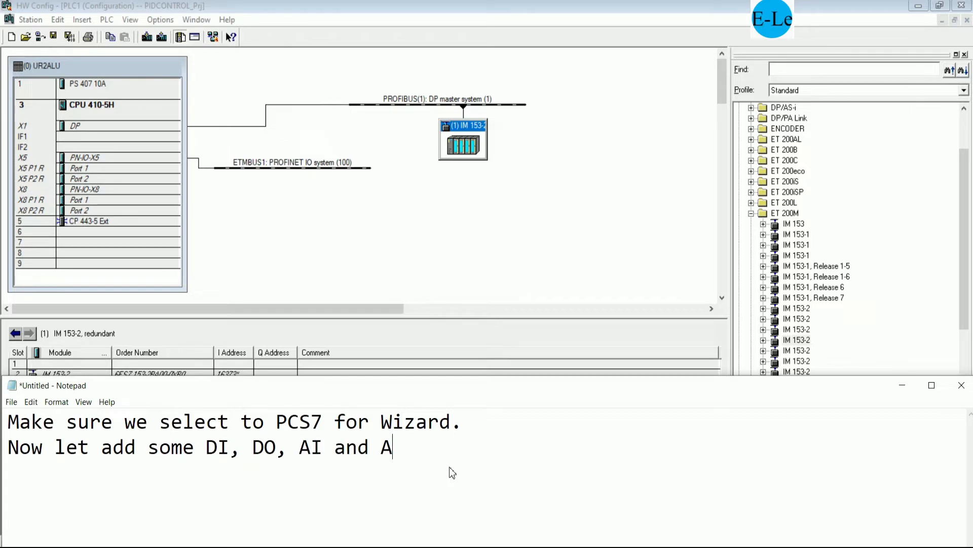
text(O module)
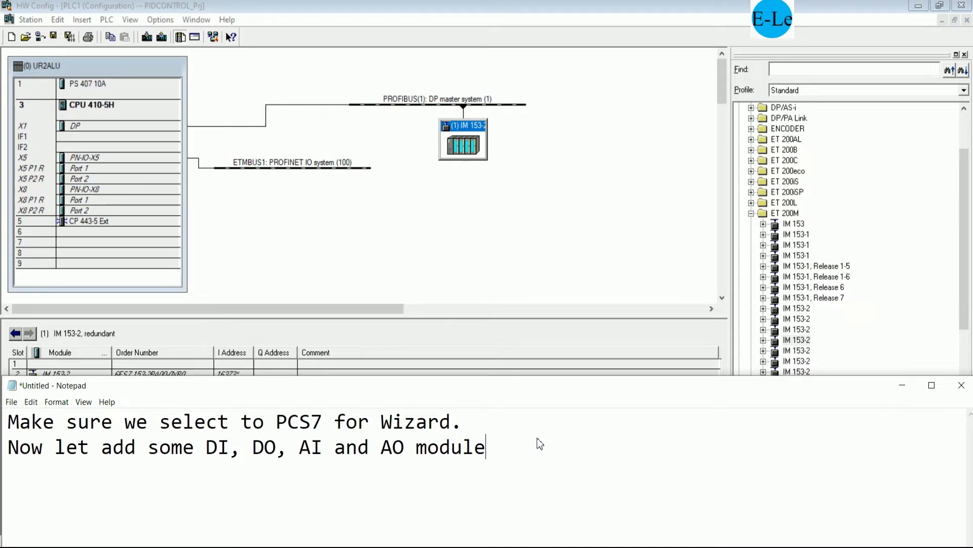
click(903, 386)
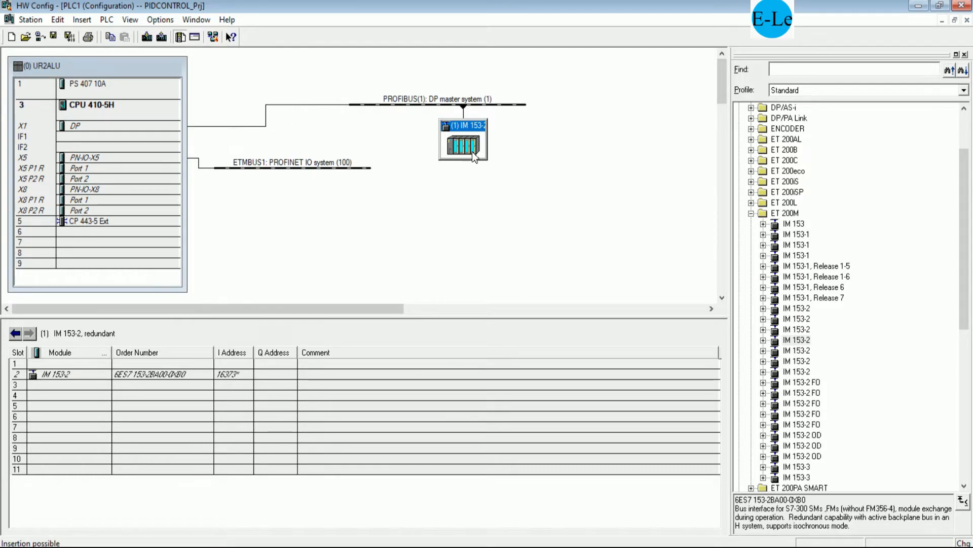
- Insert an SM 321 DI16xDC24V digital input module (6ES7 321-1BH50-0AA0) into slot 4 of the IM 153-2
click(763, 340)
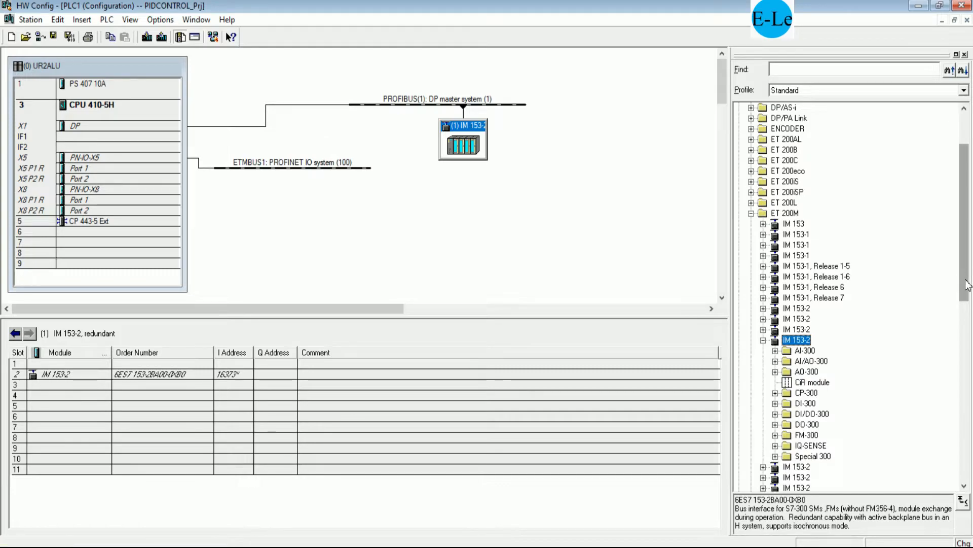
scroll(966, 282, down, 2)
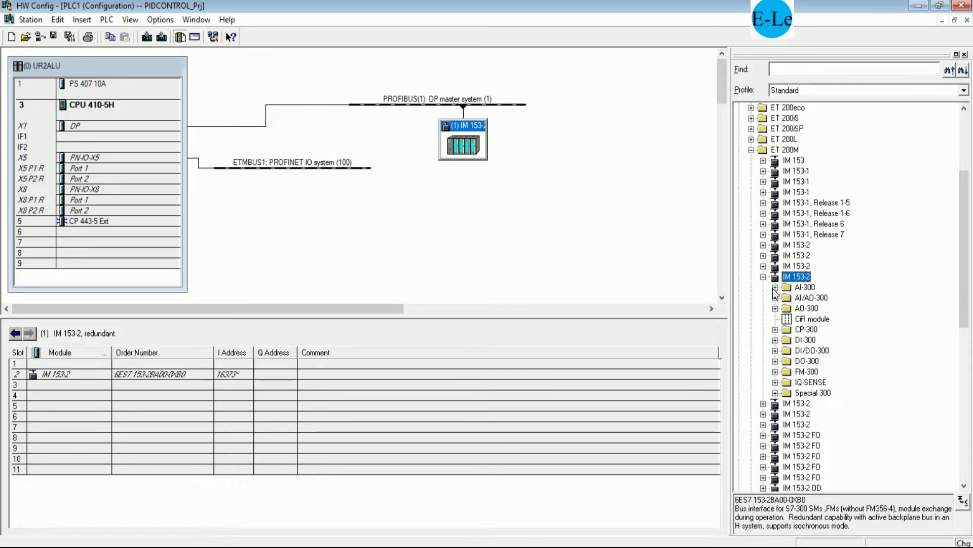
click(775, 340)
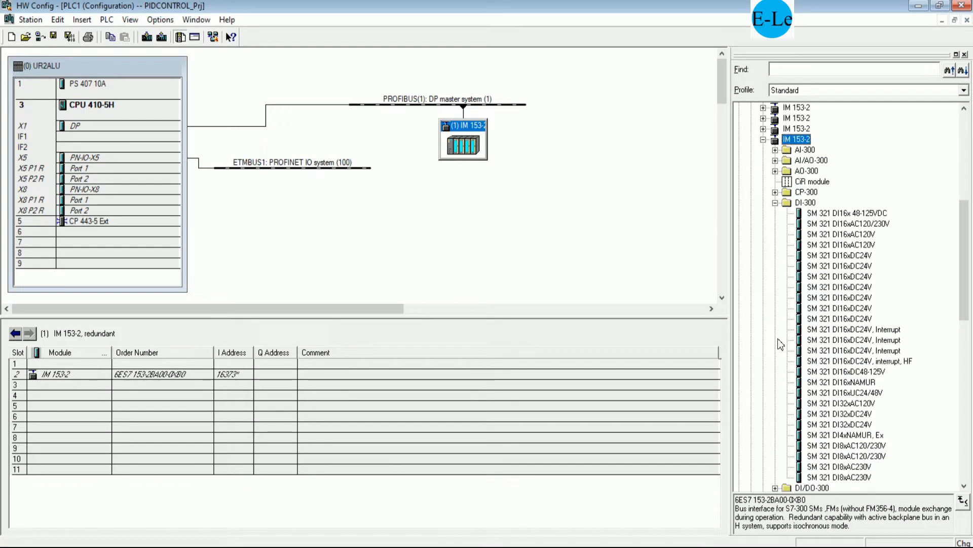
drag(861, 298, 197, 398)
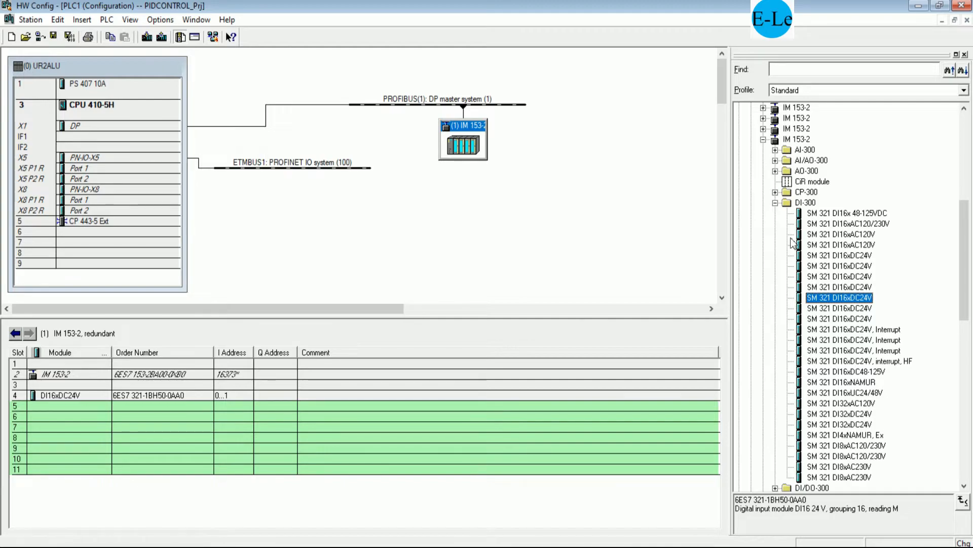
- Insert an SM 322 DO16xDC24V/0.5A digital output module (6ES7 322-1BH10-0AA0) into slot 5 of the IM 153-2
click(776, 203)
click(775, 224)
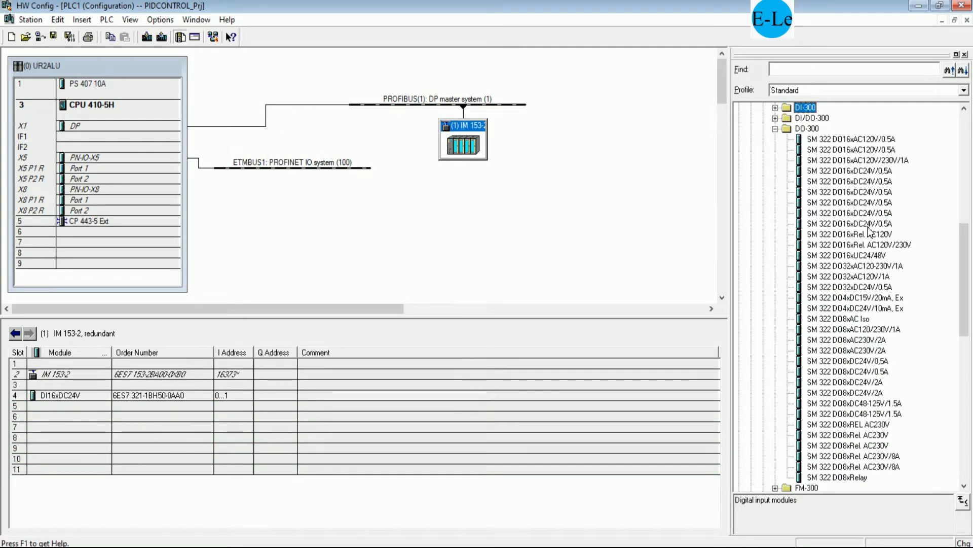
drag(870, 215, 196, 405)
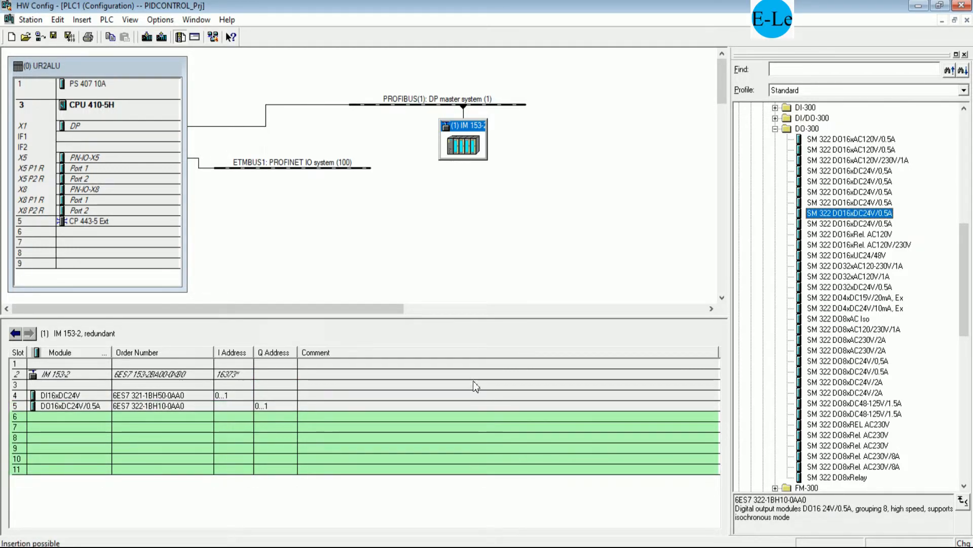
- Insert an SM 331 AI8x13Bit analog input module (6ES7 331-1KF01-0AB0) into slot 6 of the IM 153-2
click(776, 129)
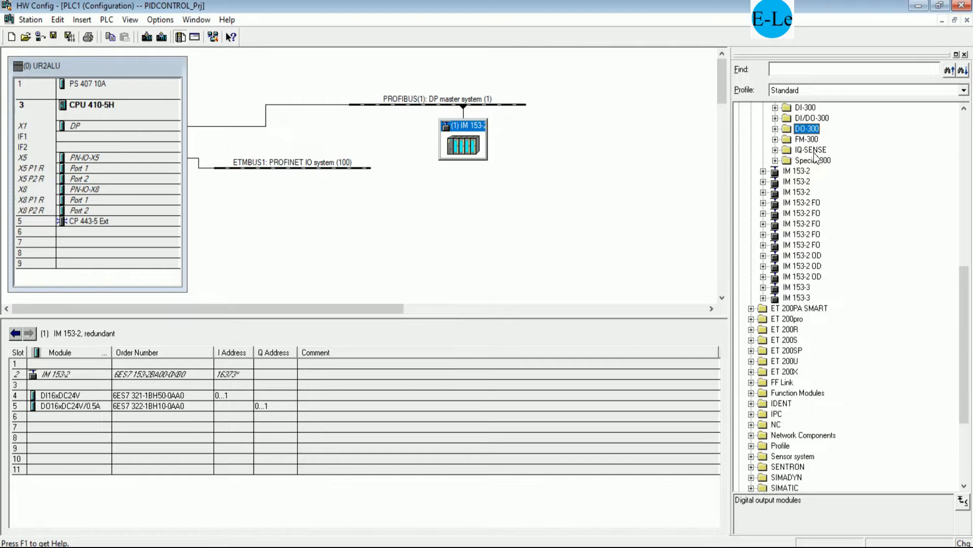
scroll(785, 162, up, 3)
click(776, 150)
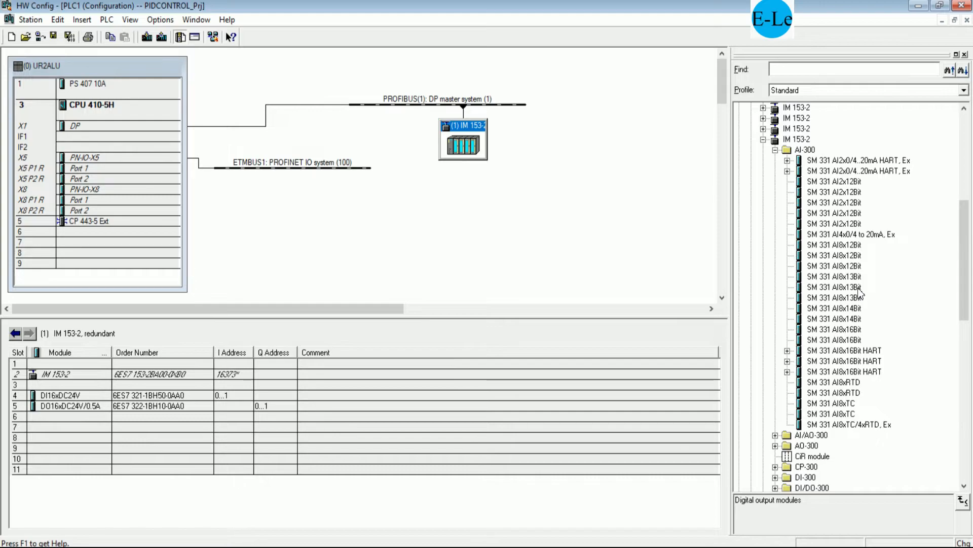
drag(859, 287, 191, 418)
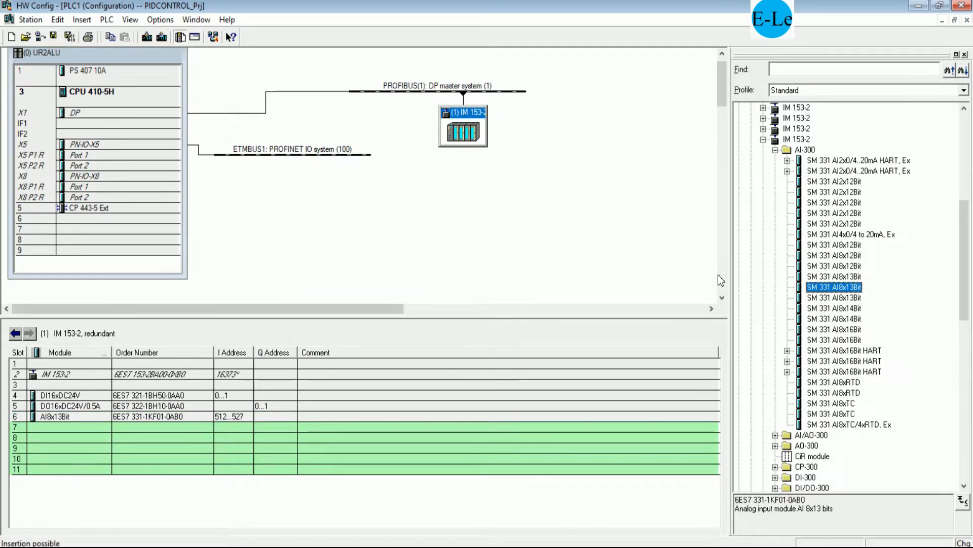
- Insert an SM 332 AO8x12Bit analog output module (6ES7 332-5HF00-0AB0) into slot 7 of the IM 153-2
click(787, 172)
click(776, 150)
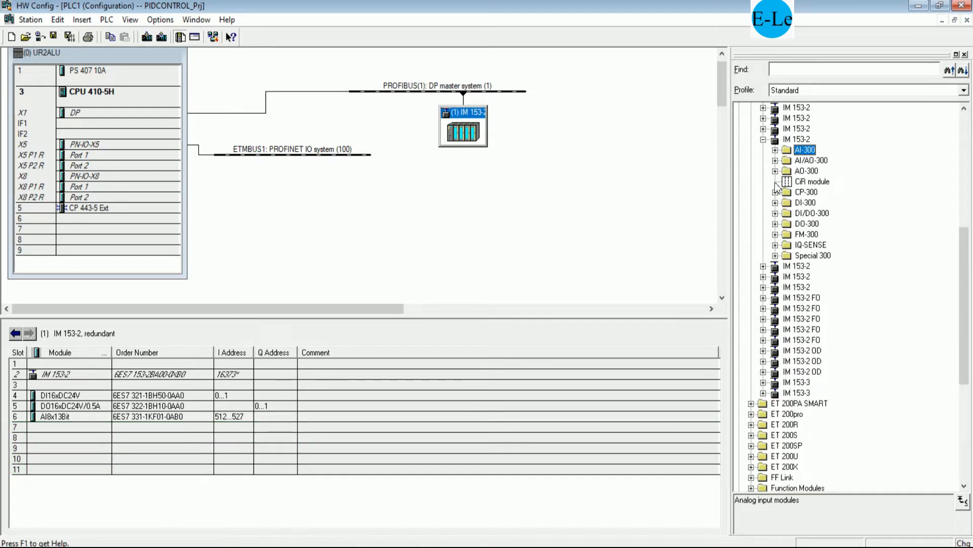
click(775, 171)
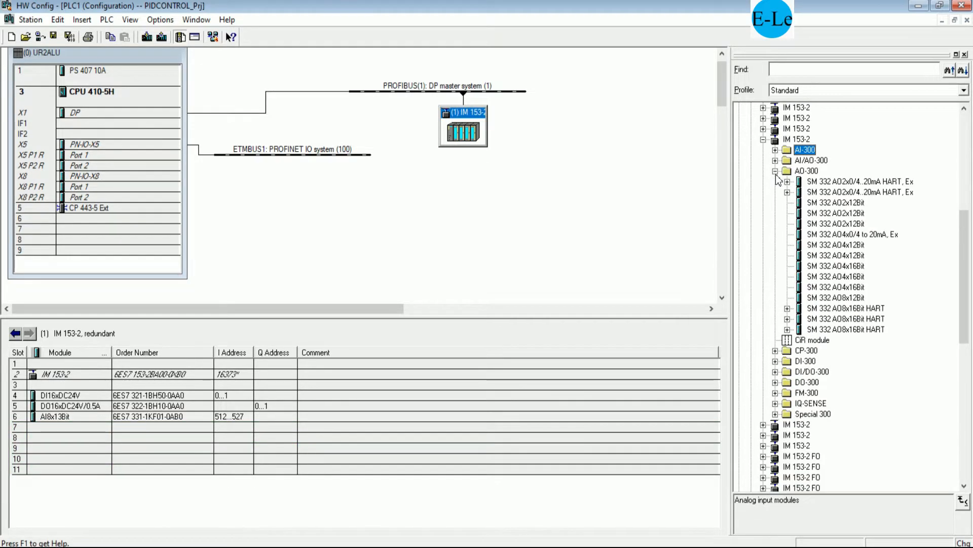
click(862, 298)
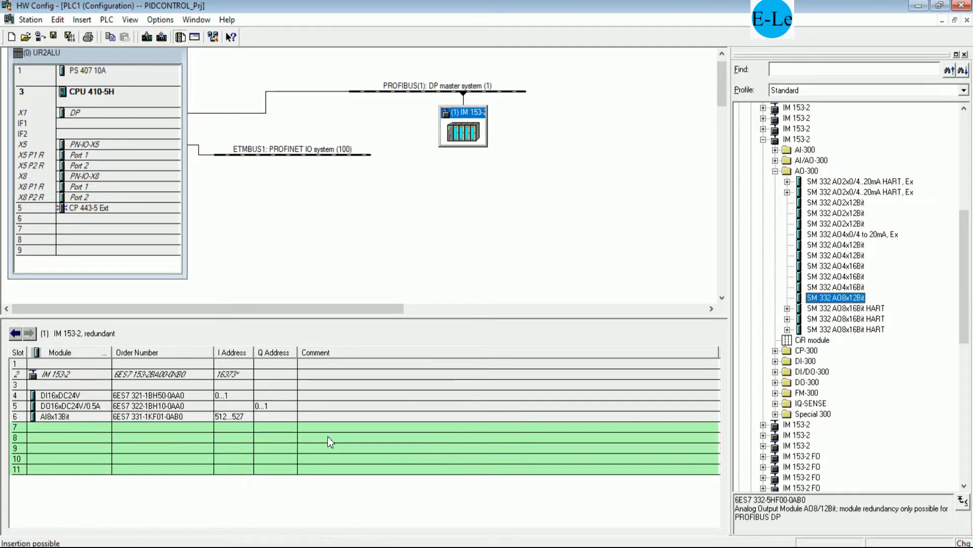
drag(328, 436, 187, 425)
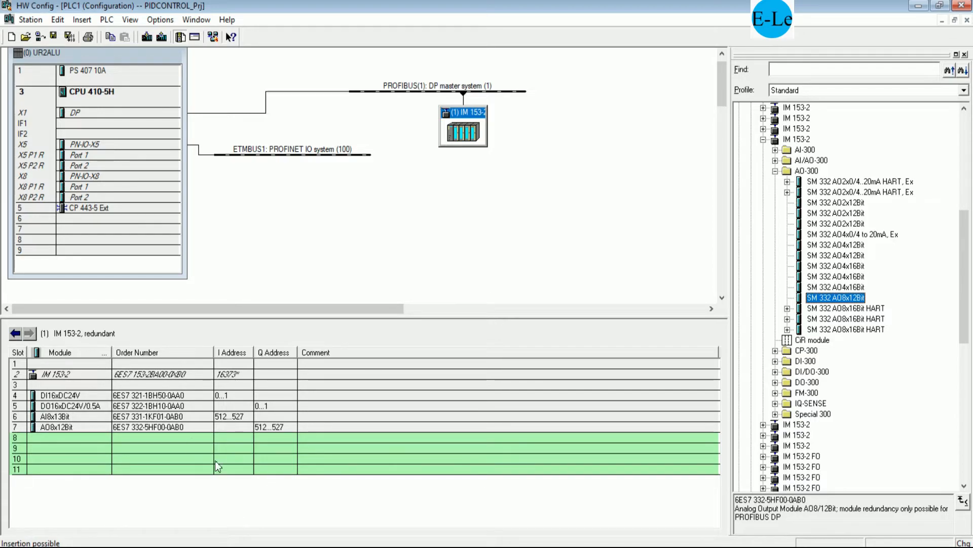
- Open the symbol editor for the AI8x13Bit module in slot 6, accepting that the station changes are stored
click(185, 416)
right_click(185, 416)
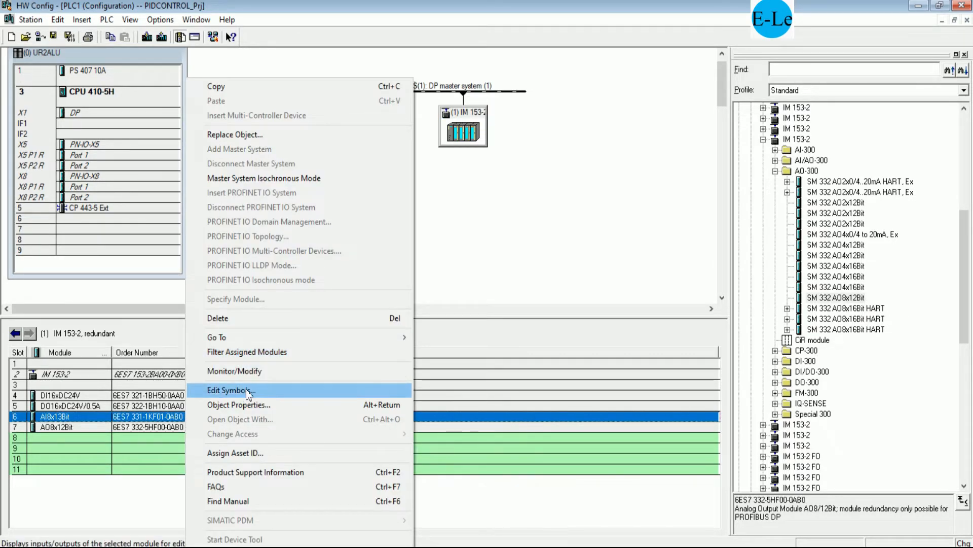
click(246, 390)
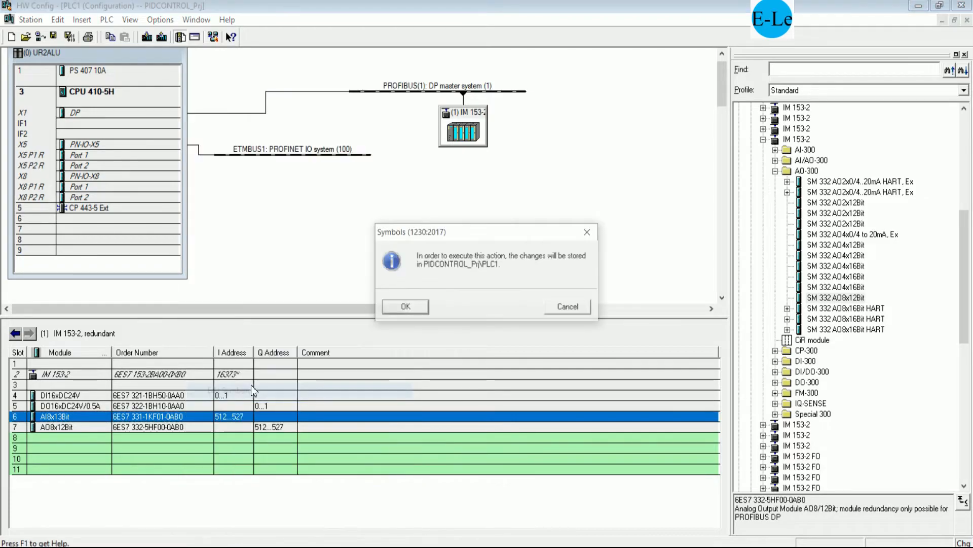
click(406, 301)
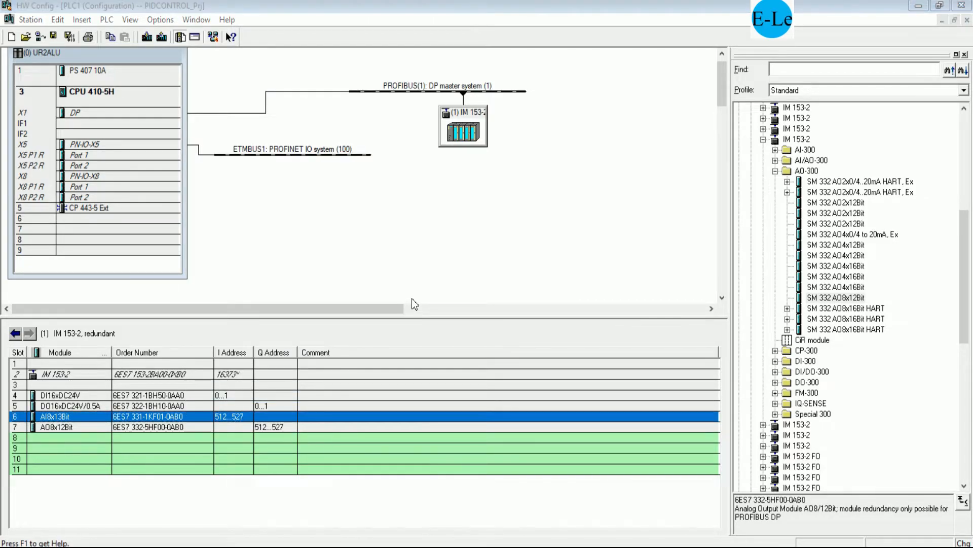
- Name the symbol for input word IW 512 TEMPERATURESENSOR1
click(455, 208)
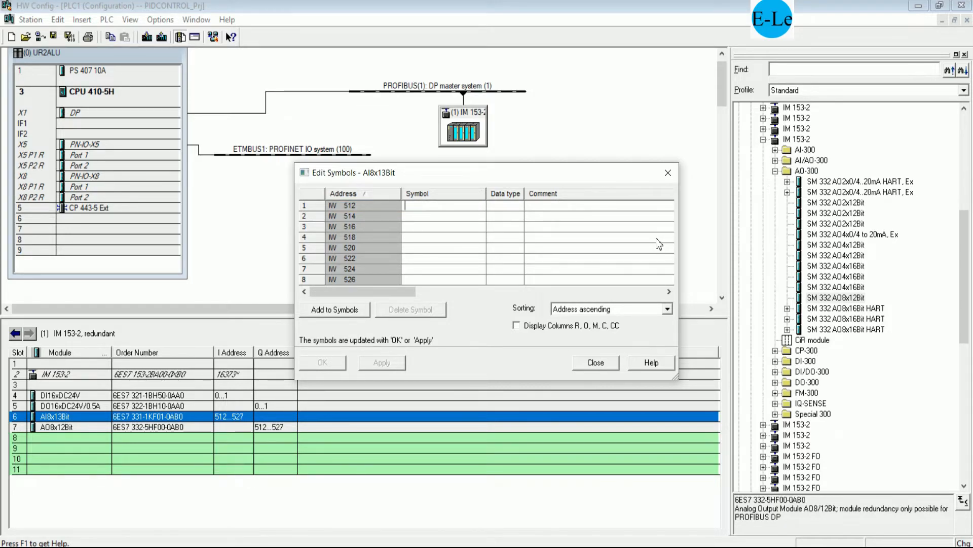
text(PERARE)
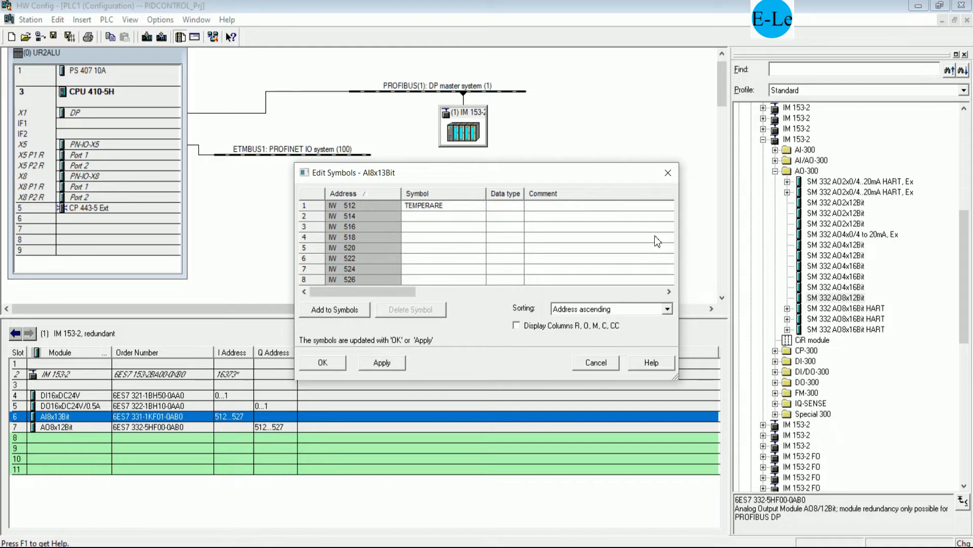
key(BackSpace)
key(BackSpace)
key(BackSpace)
key(BackSpace)
key(BackSpace)
key(BackSpace)
key(BackSpace)
key(BackSpace)
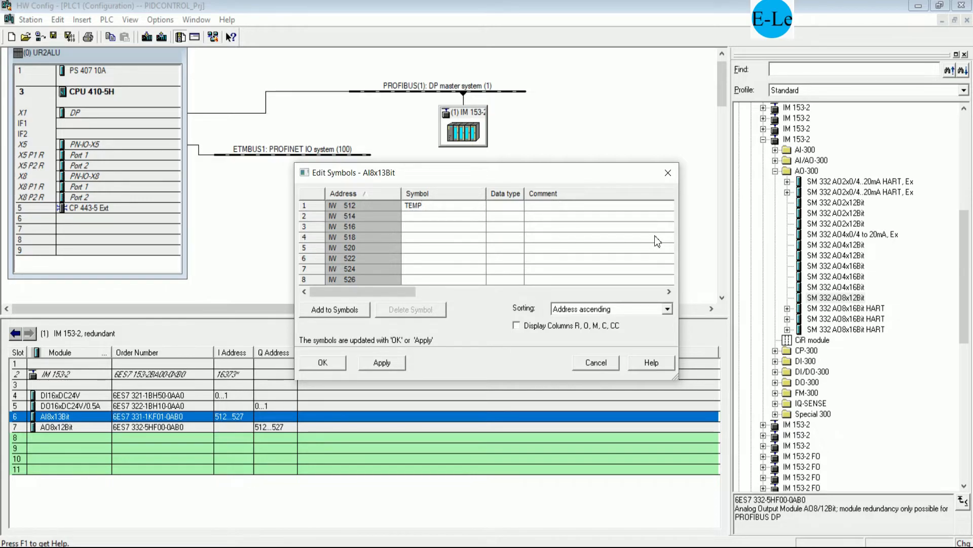
text(TEMPERATURE)
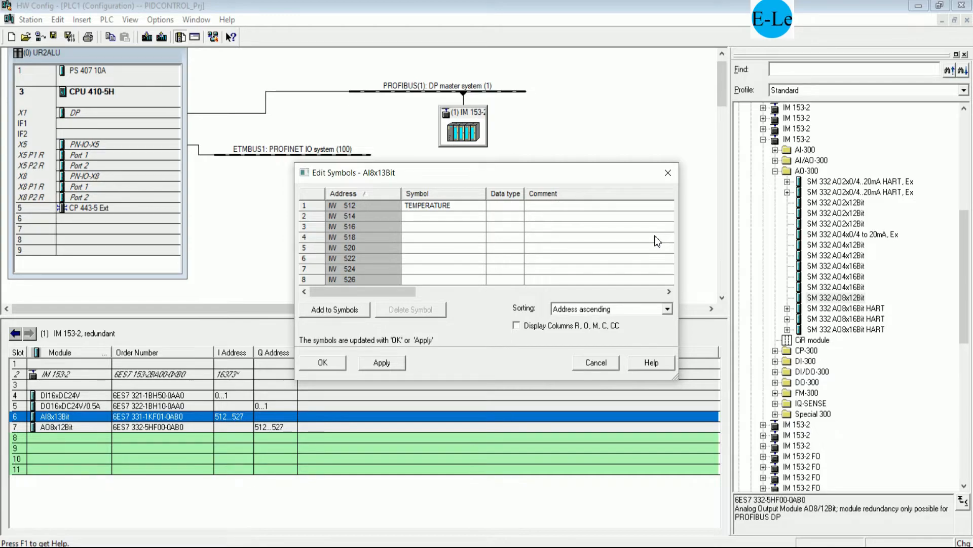
text(SENSOR1)
key(Return)
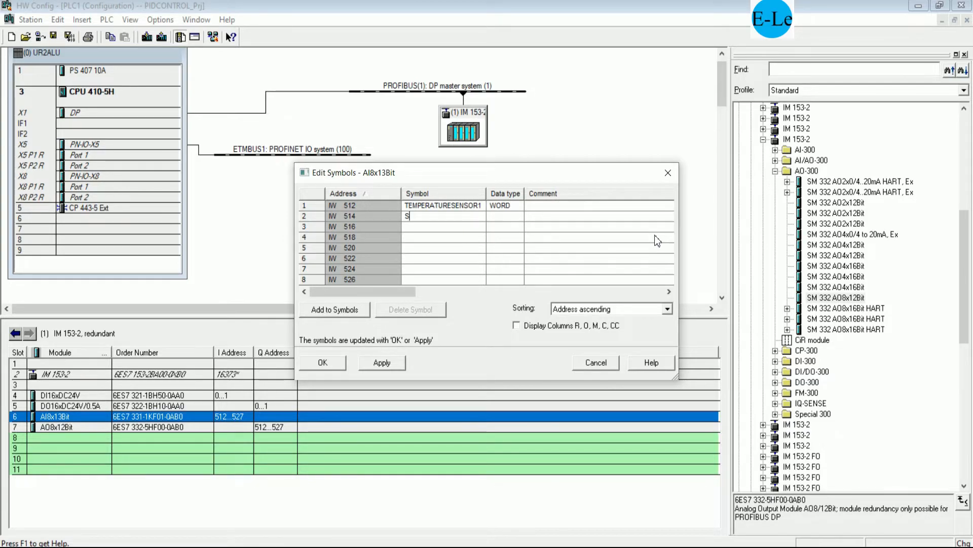
- Copy the symbol name TEMPERATURESENSOR1 into the comment of IW 512
text(S)
key(BackSpace)
click(429, 209)
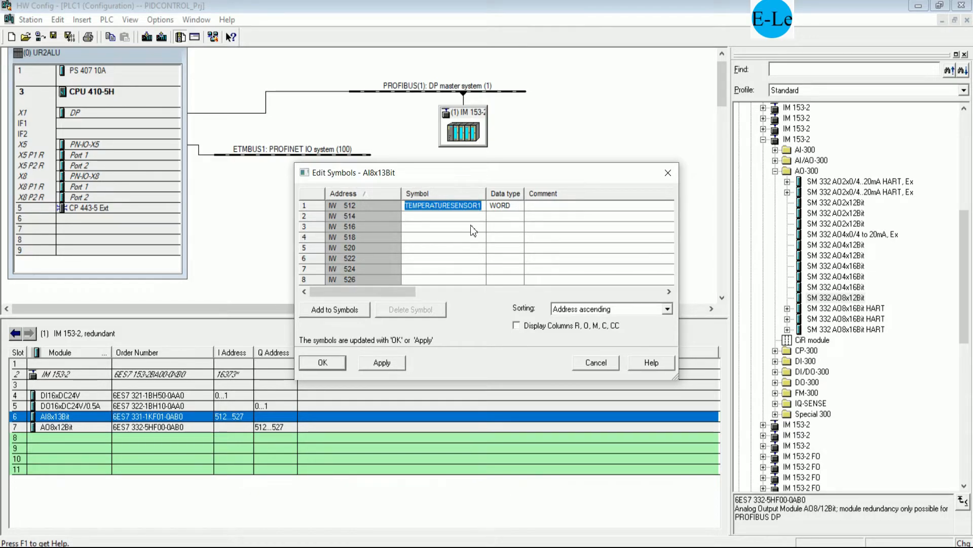
key(ctrl+c)
click(549, 207)
key(ctrl+v)
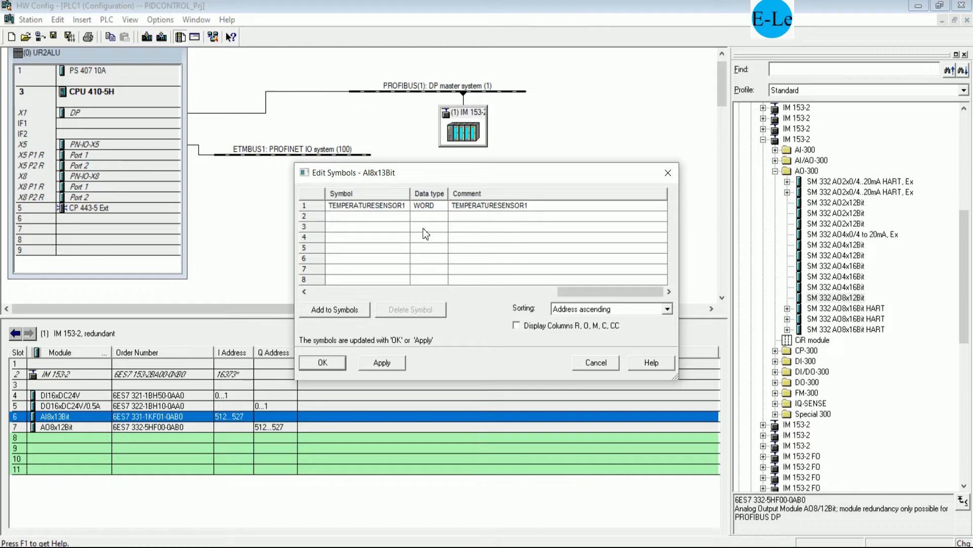
- Name the symbol for IW 514 TEMPERATURESENSOR2 and enter the same text as its comment
key(Return)
key(ctrl+v)
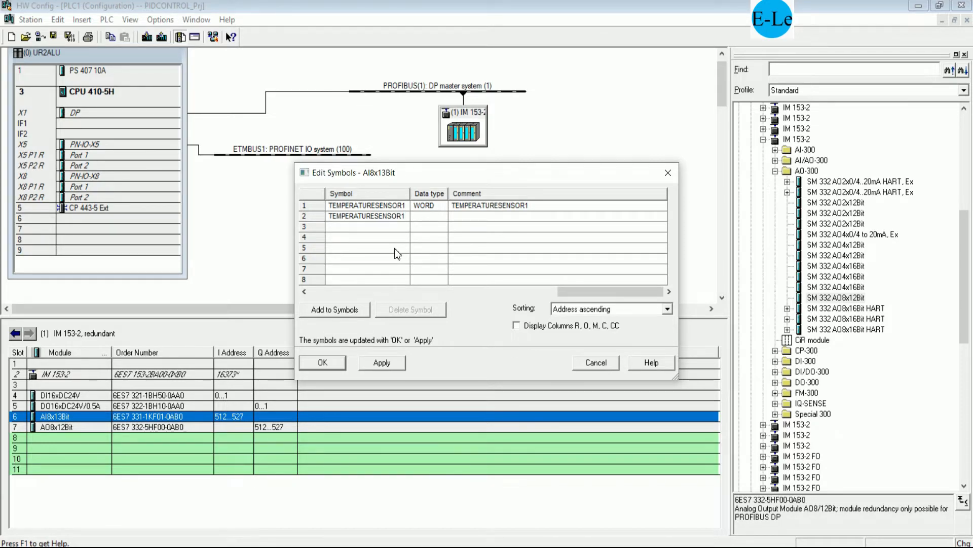
text(2)
key(Return)
key(Up)
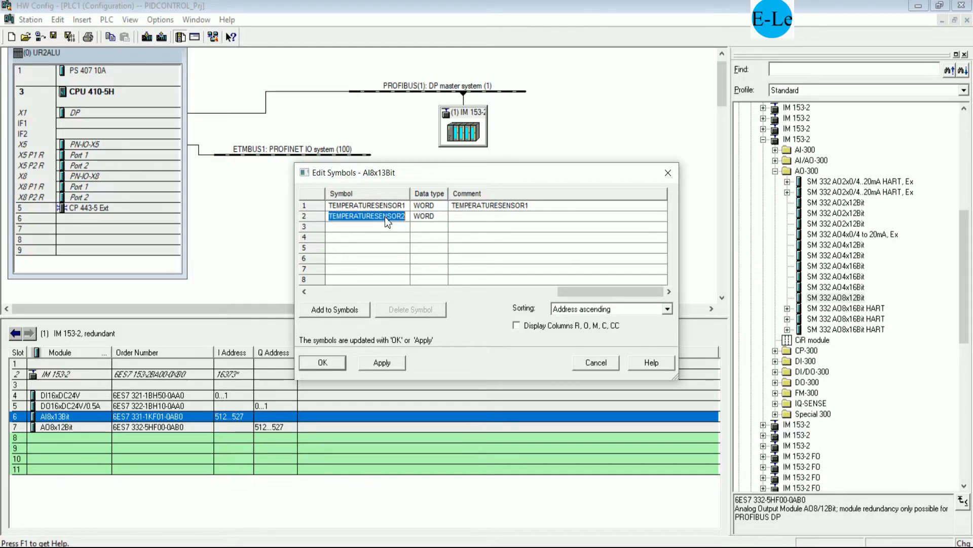
click(497, 217)
key(ctrl+v)
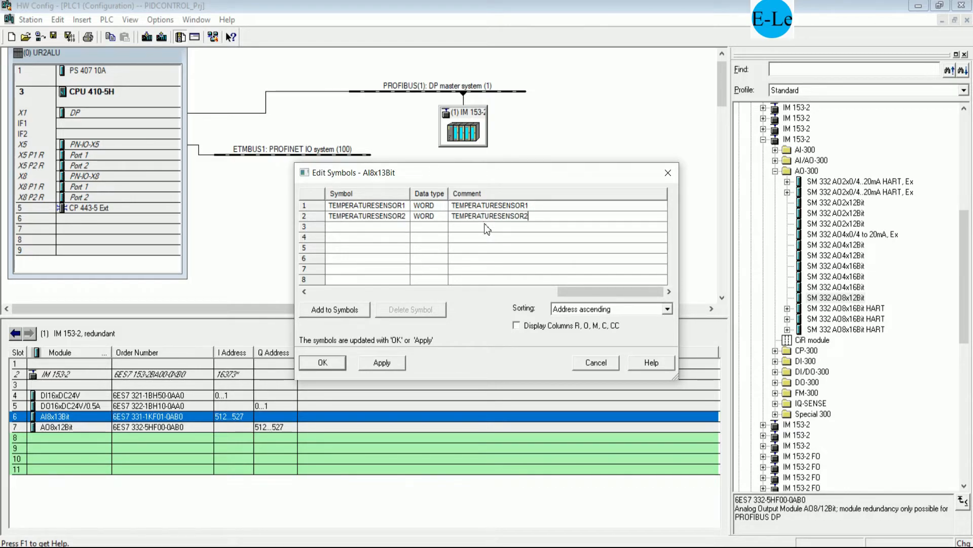
drag(560, 294, 524, 296)
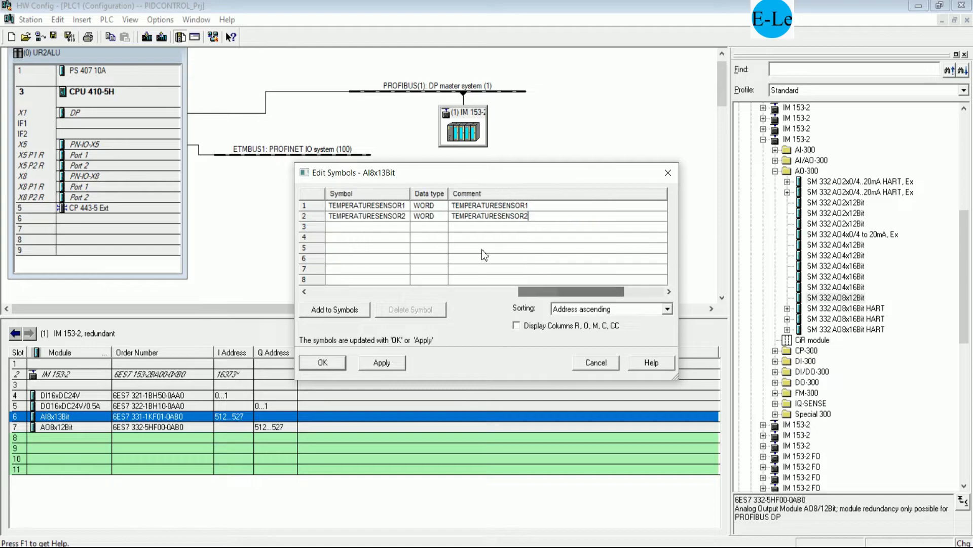
- Name the symbol for IW 516 TEMPERATURESENSOR3 and enter the same text as its comment
click(383, 227)
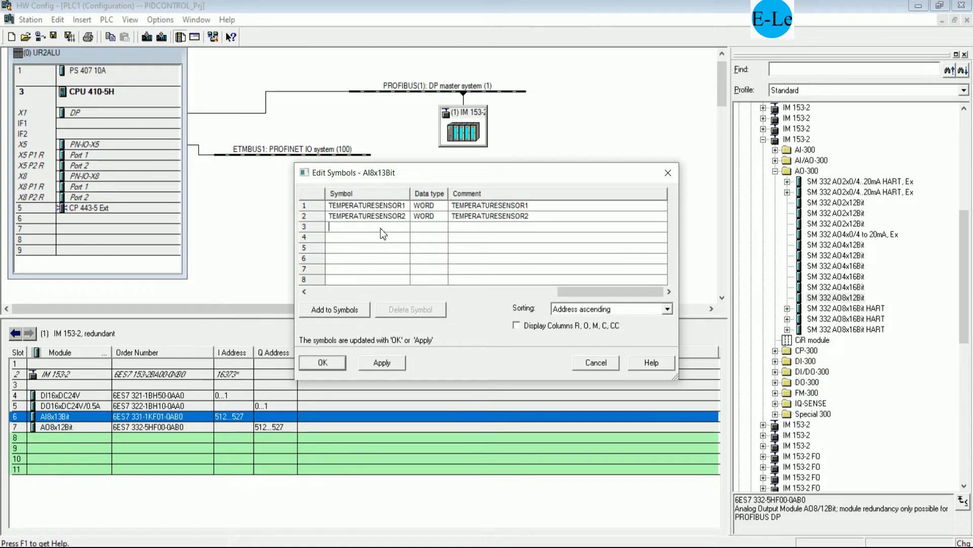
key(ctrl+v)
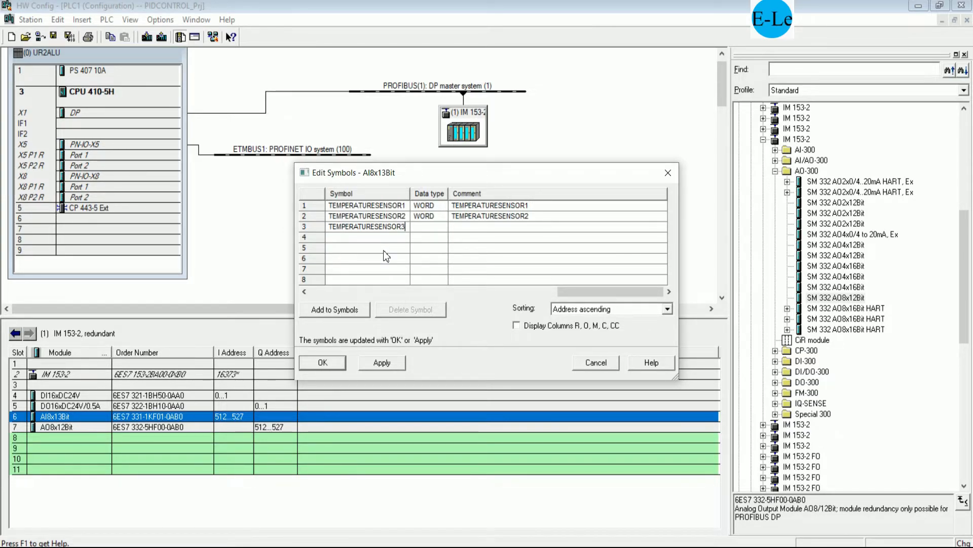
key(BackSpace)
text(3)
key(Return)
click(383, 230)
click(462, 231)
key(ctrl+v)
- Name the symbol for IW 518 TEMPERATURESENSOR4 and enter the same text as its comment
click(389, 240)
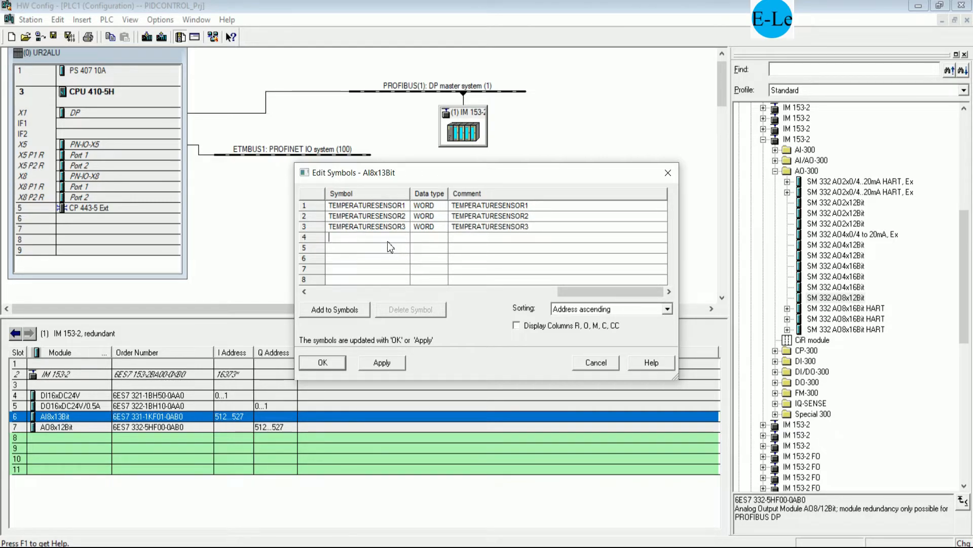
key(ctrl+v)
key(BackSpace)
text(4)
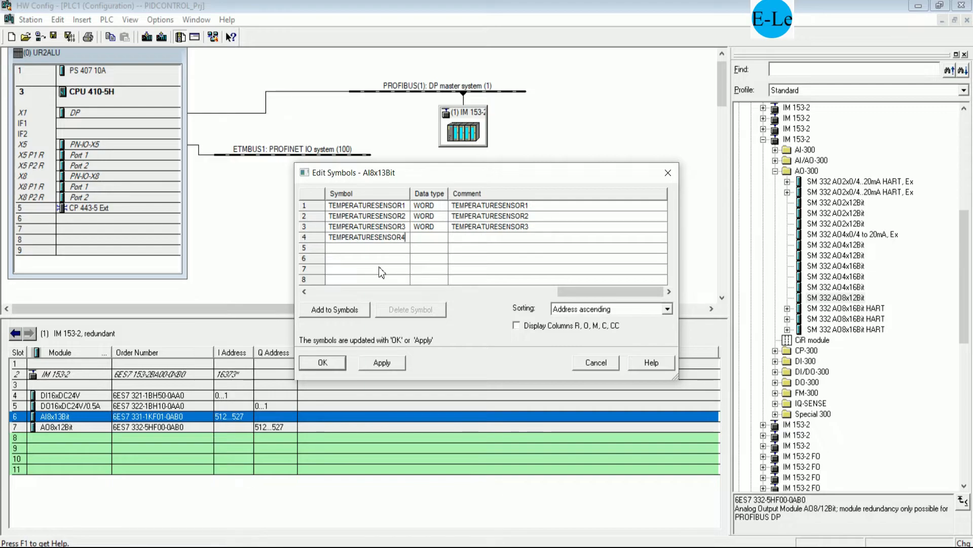
click(470, 239)
key(ctrl+v)
key(BackSpace)
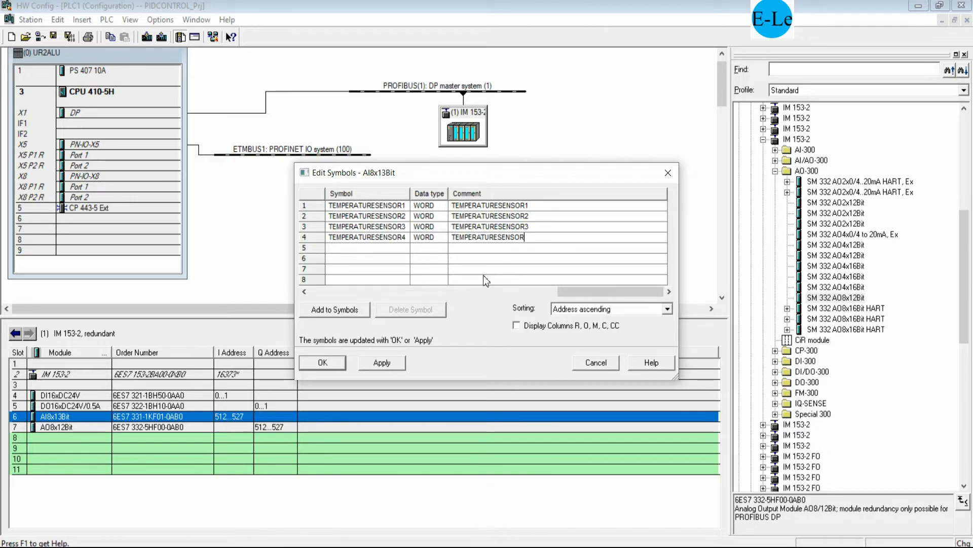
text(4)
key(Return)
- Name the symbol for IW 520 PRESSURESENSOR1 and copy that name into its comment
text(PRESSURE)
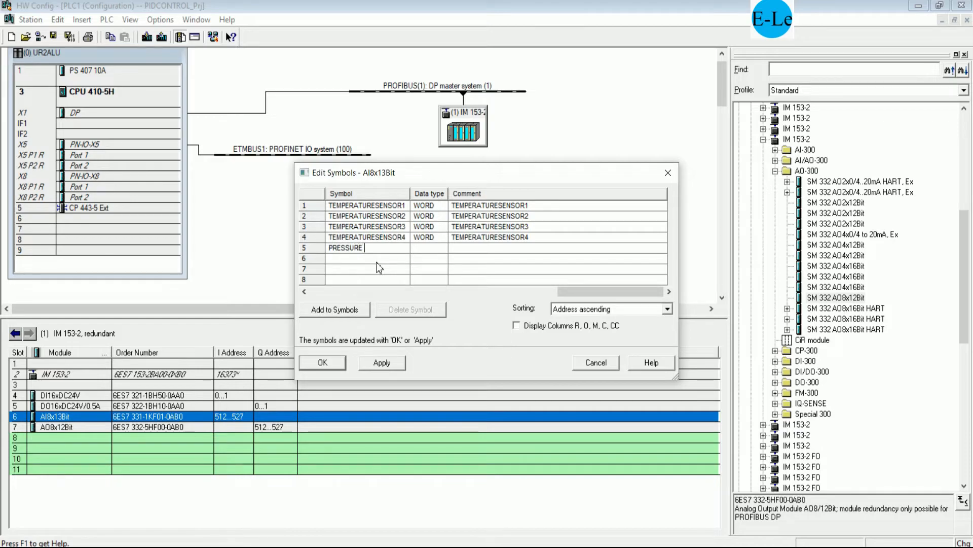
text(SENSOR)
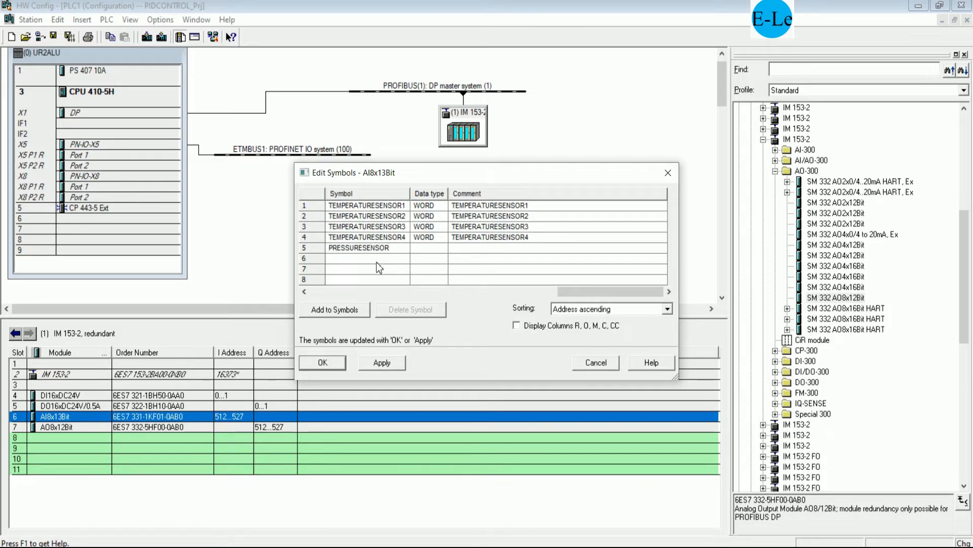
text(1)
click(418, 248)
click(462, 247)
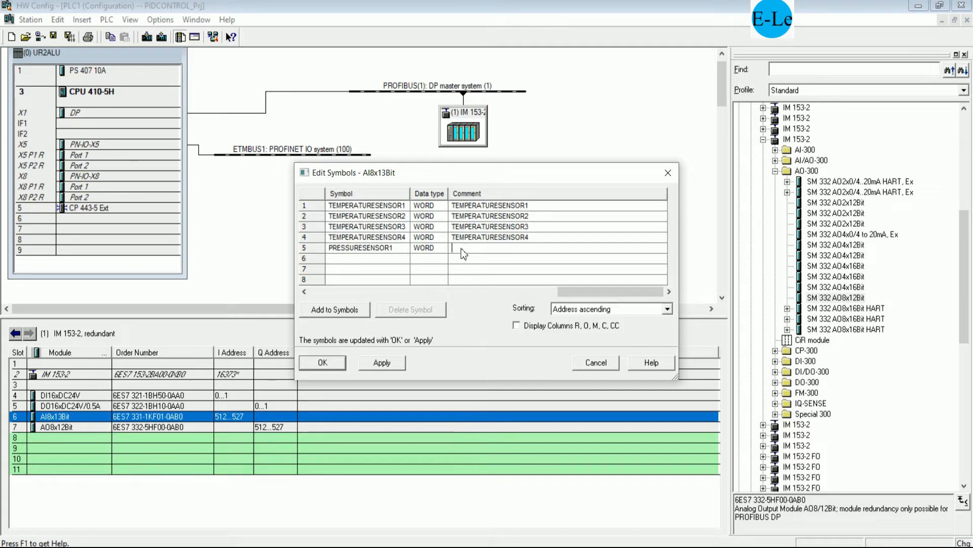
click(398, 249)
key(ctrl+c)
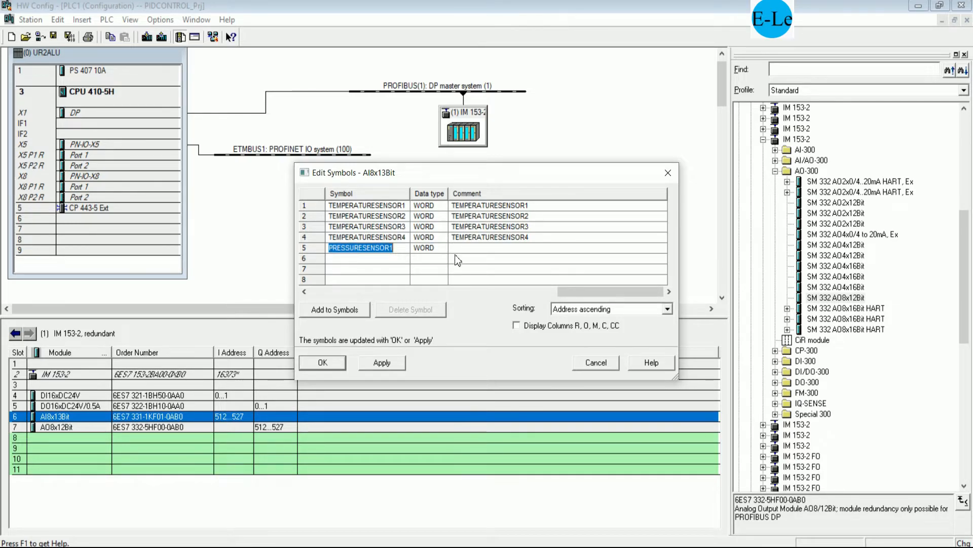
click(468, 248)
key(ctrl+v)
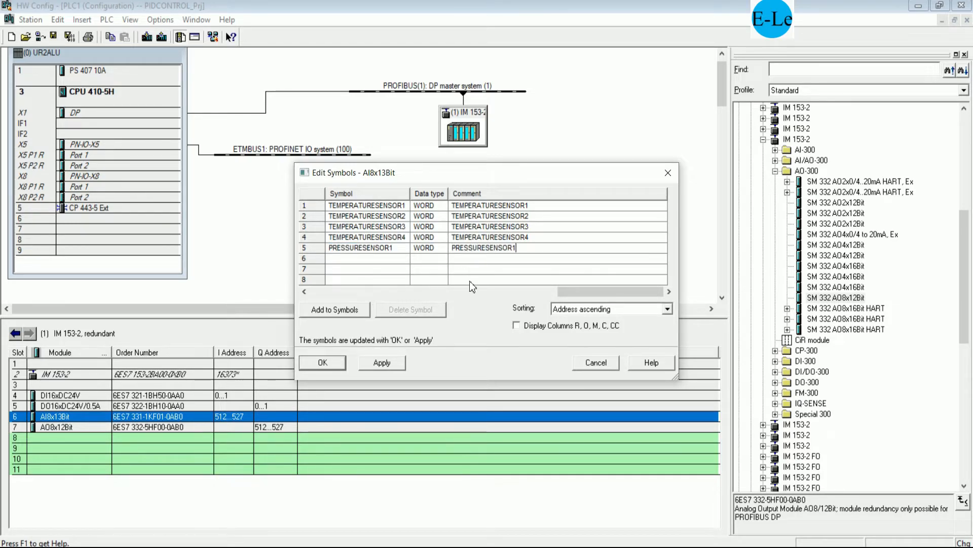
key(BackSpace)
- Name the symbol for IW 522 PRESSURESENSOR2, reusing the copied pressure sensor name
click(384, 251)
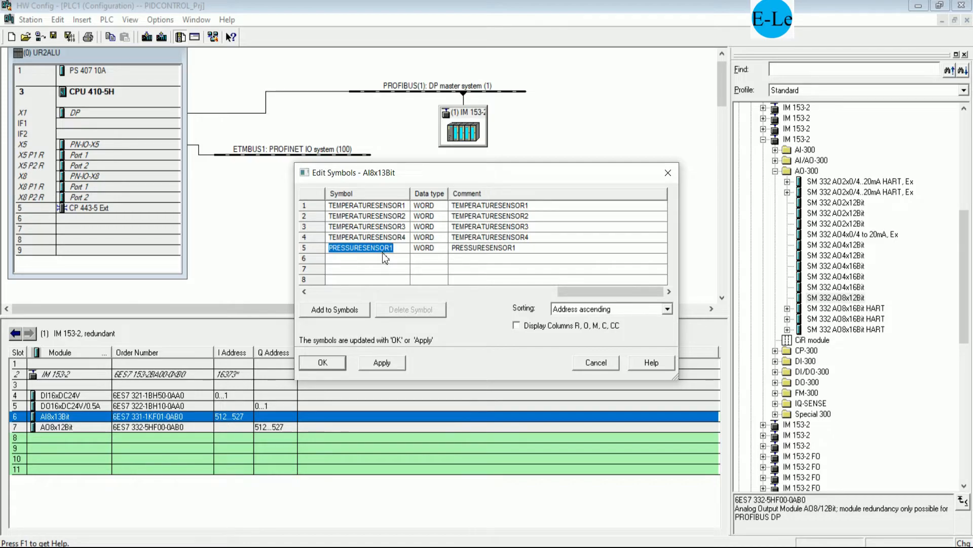
click(376, 259)
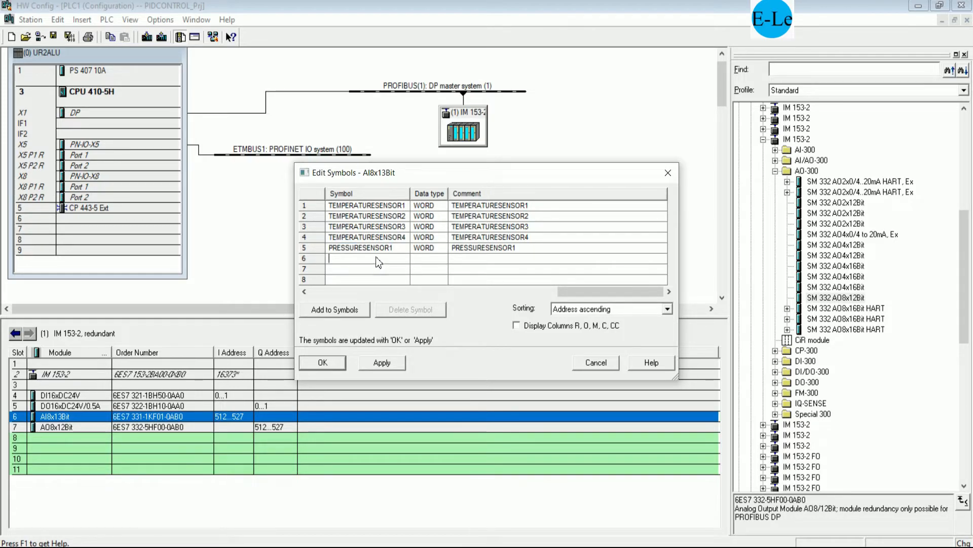
key(ctrl+v)
key(BackSpace)
text(2)
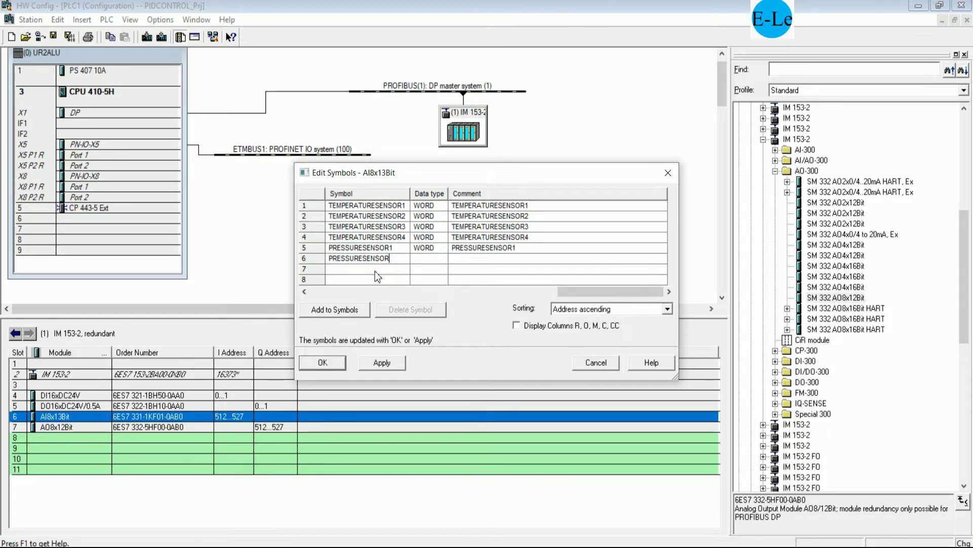
key(Return)
- Name the symbols for IW 524 and IW 526 PRESSURESENSOR3 and PRESSURESENSOR4
click(374, 268)
key(ctrl+v)
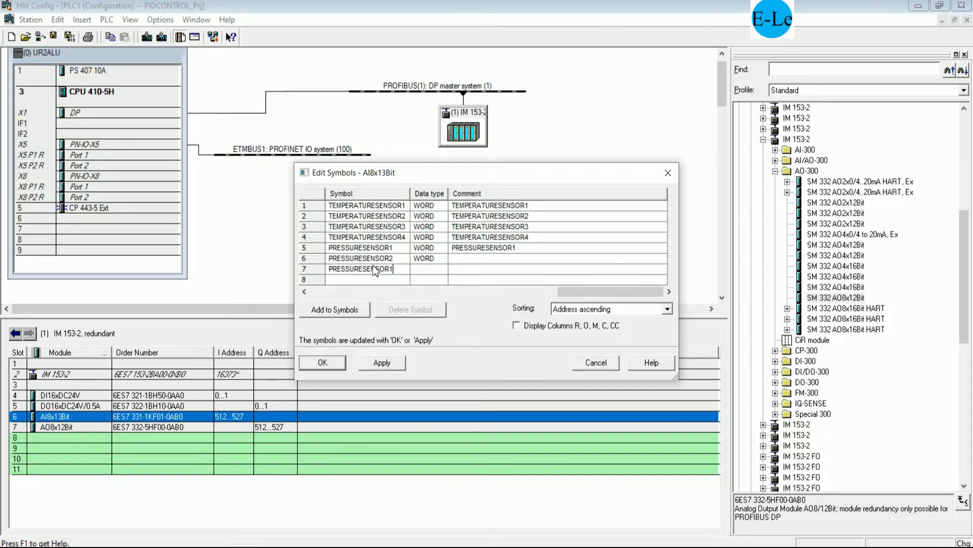
key(BackSpace)
text(3)
key(Return)
key(ctrl+v)
text(4)
key(Return)
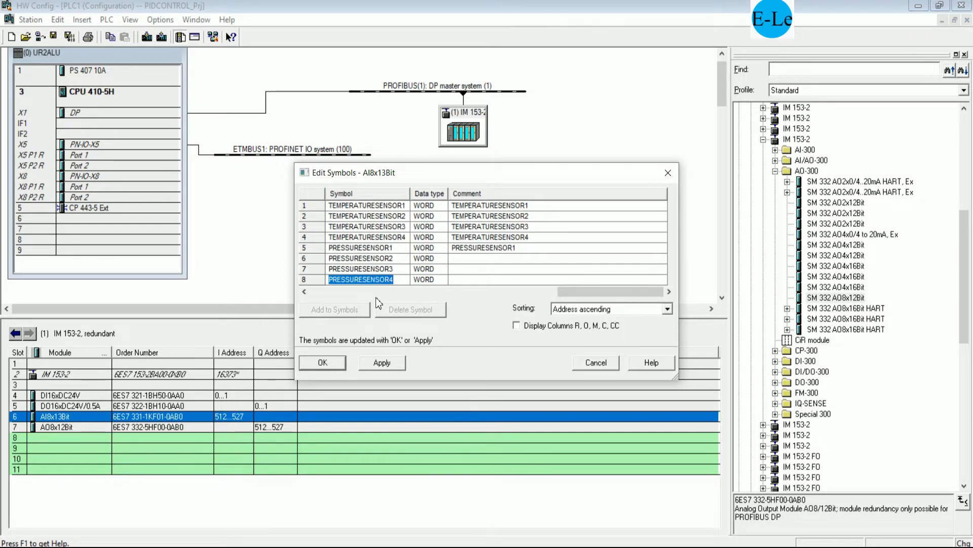
- Copy the names PRESSURESENSOR2, PRESSURESENSOR3 and PRESSURESENSOR4 into their own comments and accept the AI8x13Bit symbol list
click(384, 261)
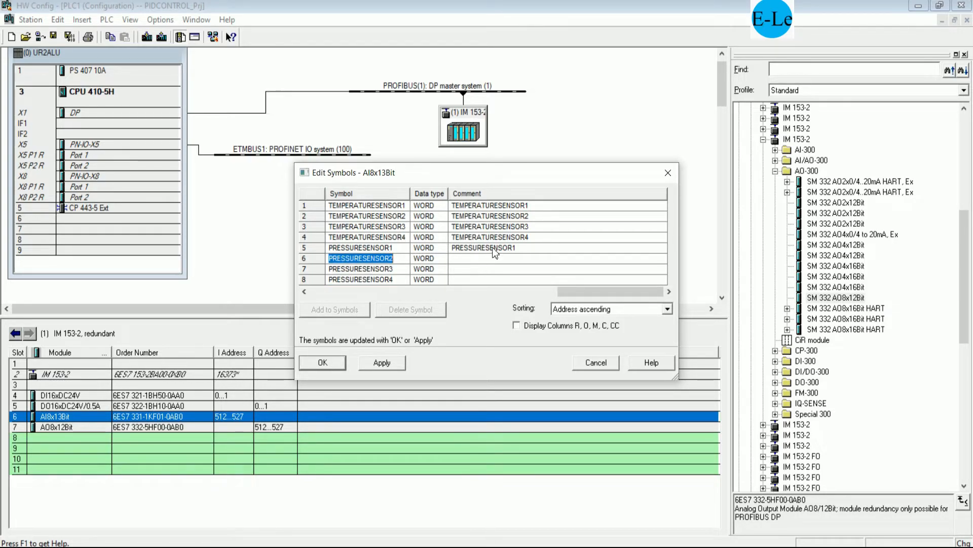
click(483, 254)
key(ctrl+v)
click(393, 273)
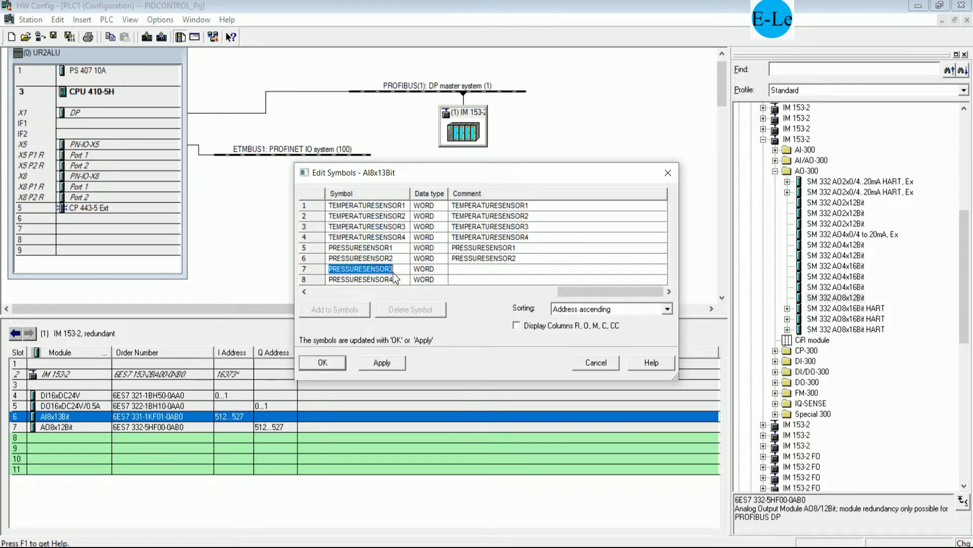
key(ctrl+c)
click(463, 272)
key(ctrl+v)
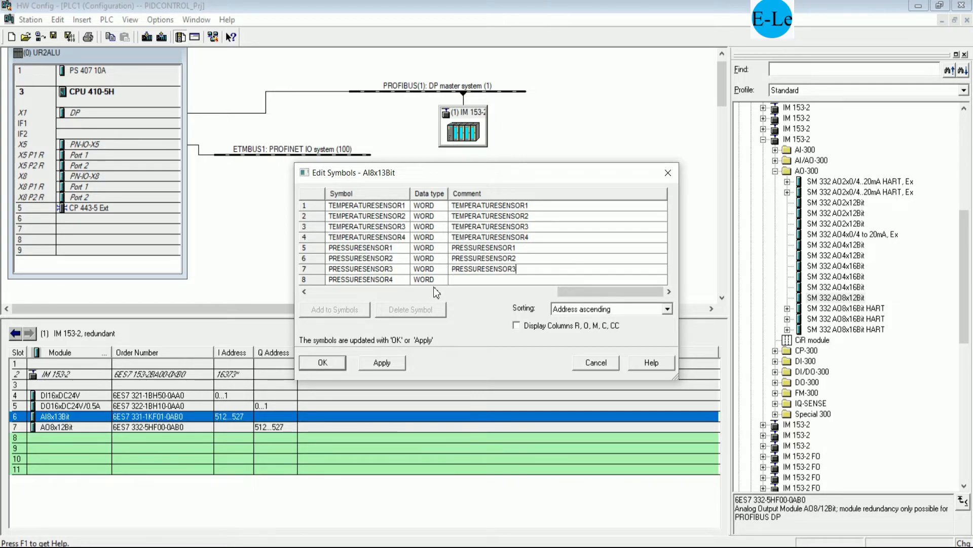
click(391, 280)
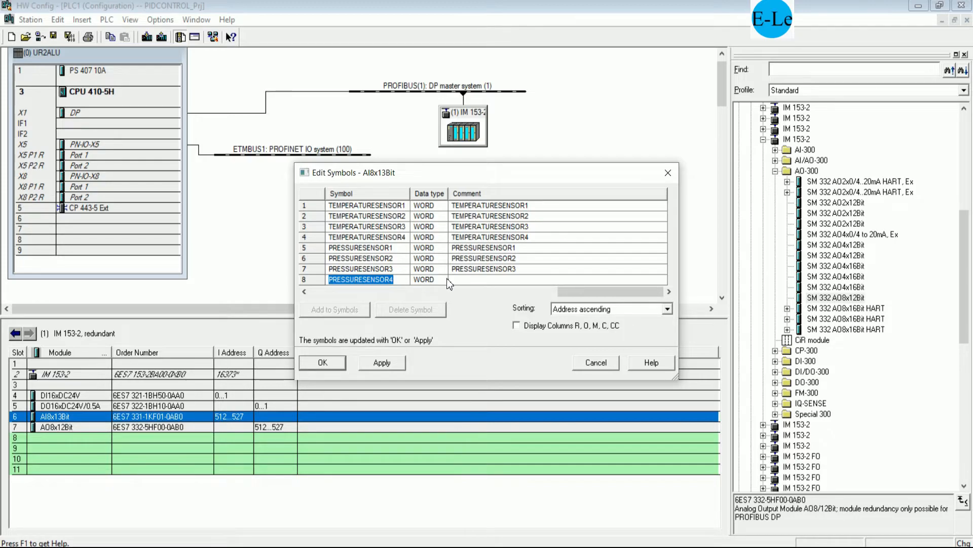
key(ctrl+c)
click(473, 275)
key(ctrl+v)
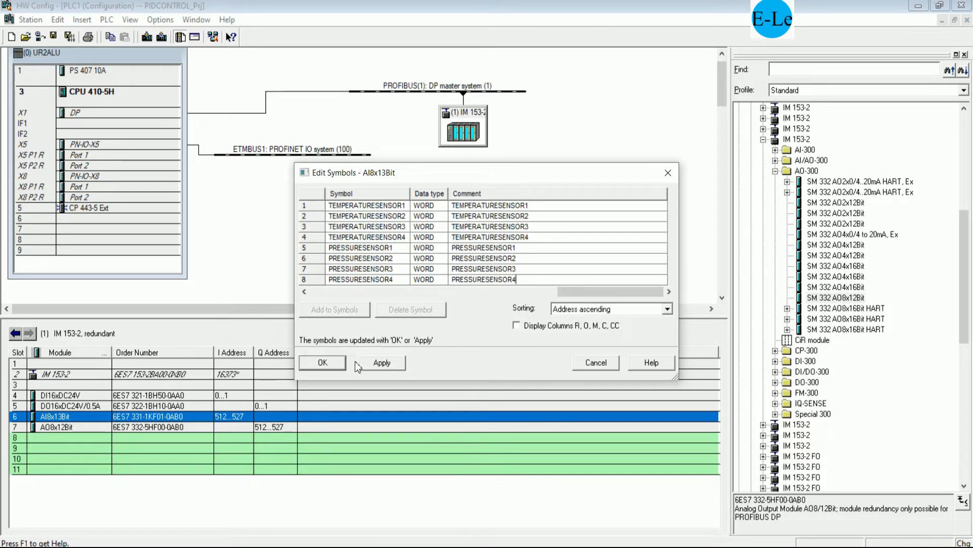
click(323, 363)
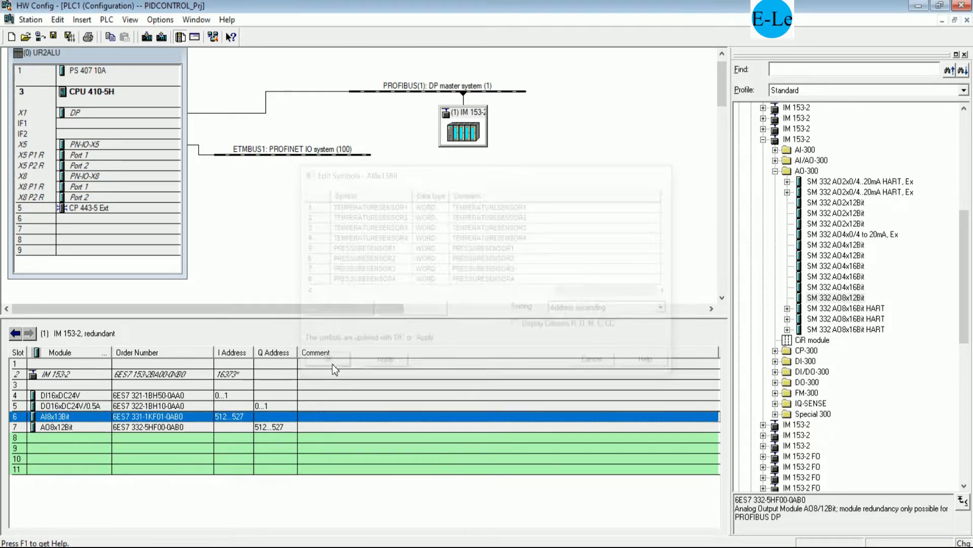
- Edit the symbols of the AO8x12Bit module, naming QW 512 and QW 514 VFD1 and VFD2
right_click(171, 427)
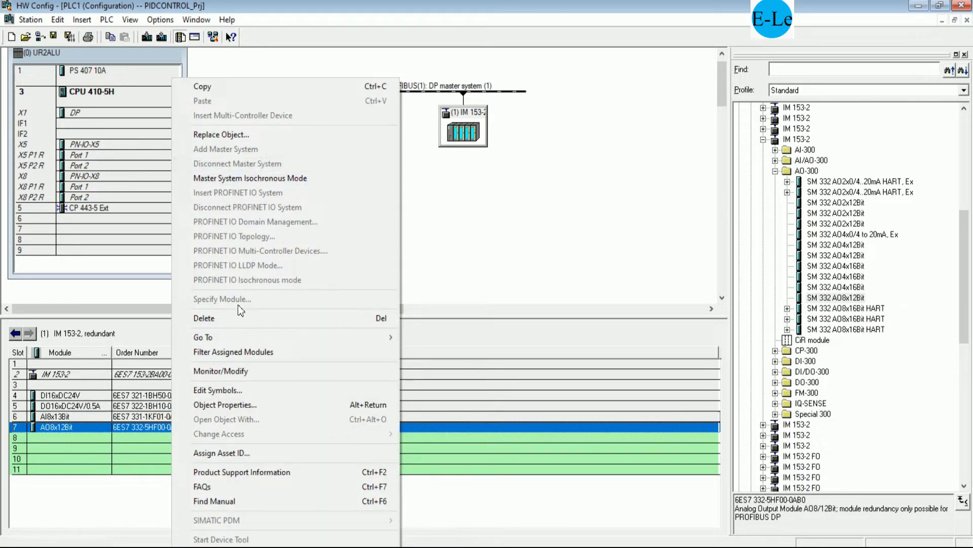
click(240, 389)
click(436, 209)
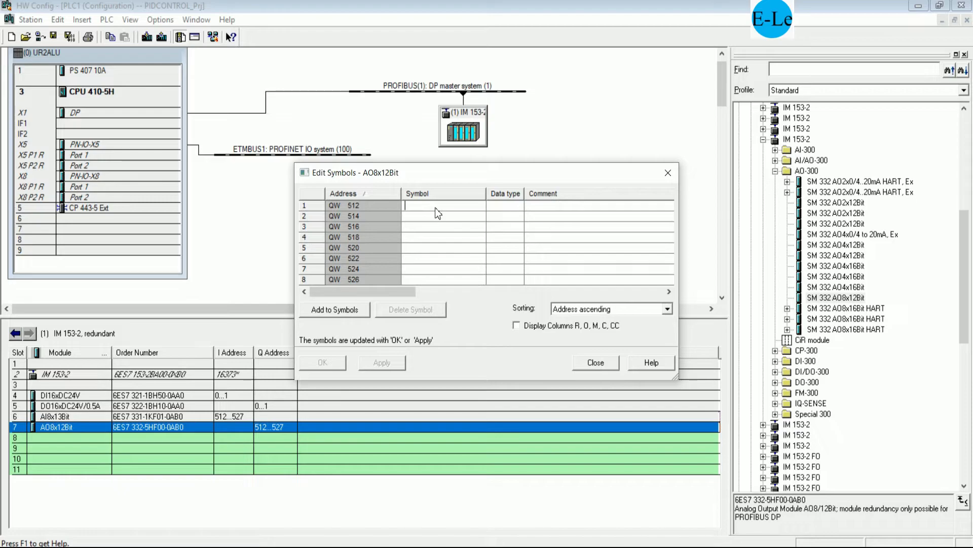
text(VFD1)
key(Return)
text(V)
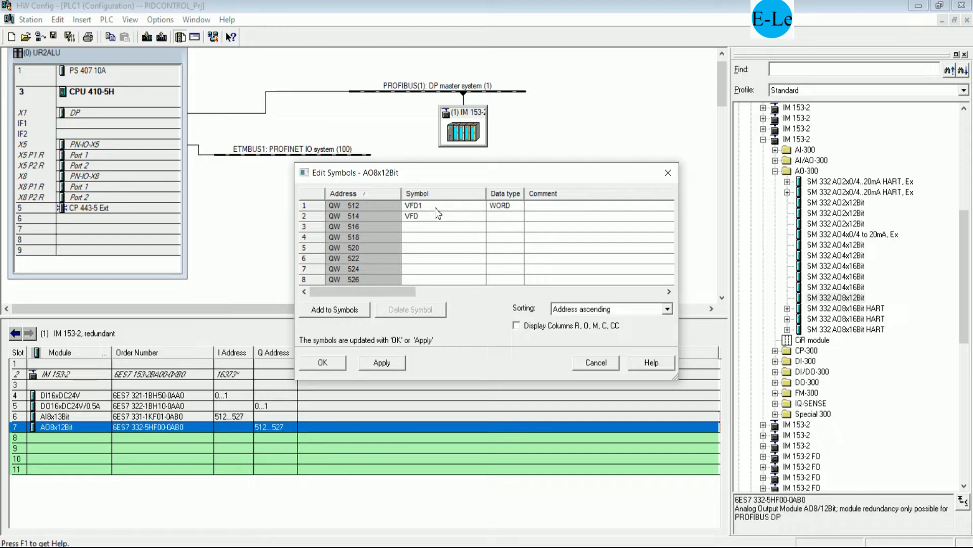
key(Return)
- Name the symbols for QW 516 and QW 518 ACTUATOR1 and ACTUATOR2
text(ACTUATOR1)
key(Return)
text(ACT)
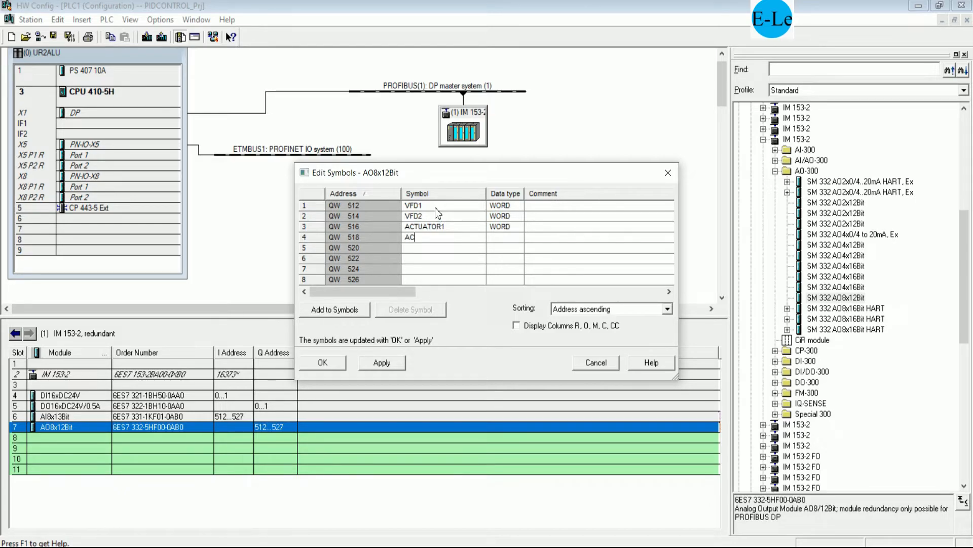
text(UATOR2)
key(Return)
- Name the symbols for QW 520 and QW 522 VALVE1 and VALVE2
text(VALVE)
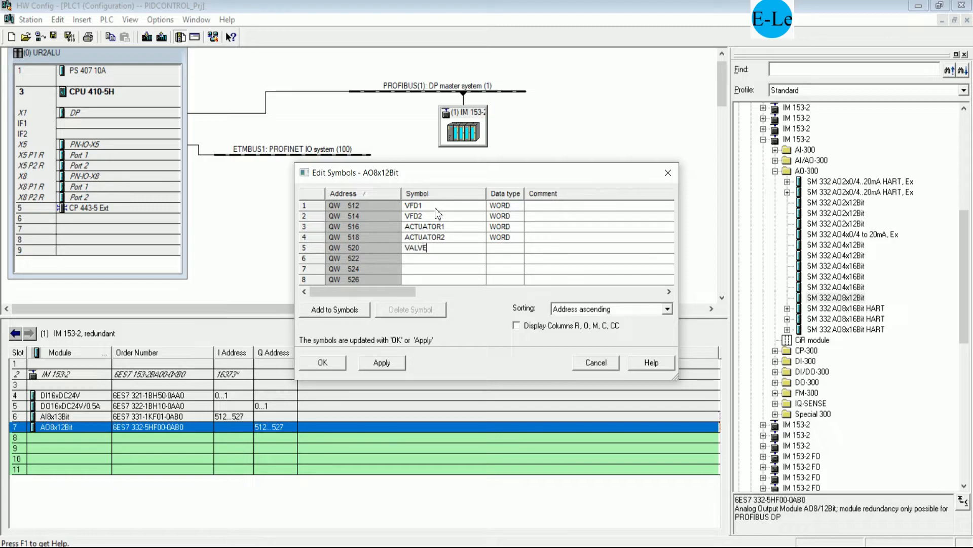
text(1)
key(Return)
text(VALVE2)
key(Return)
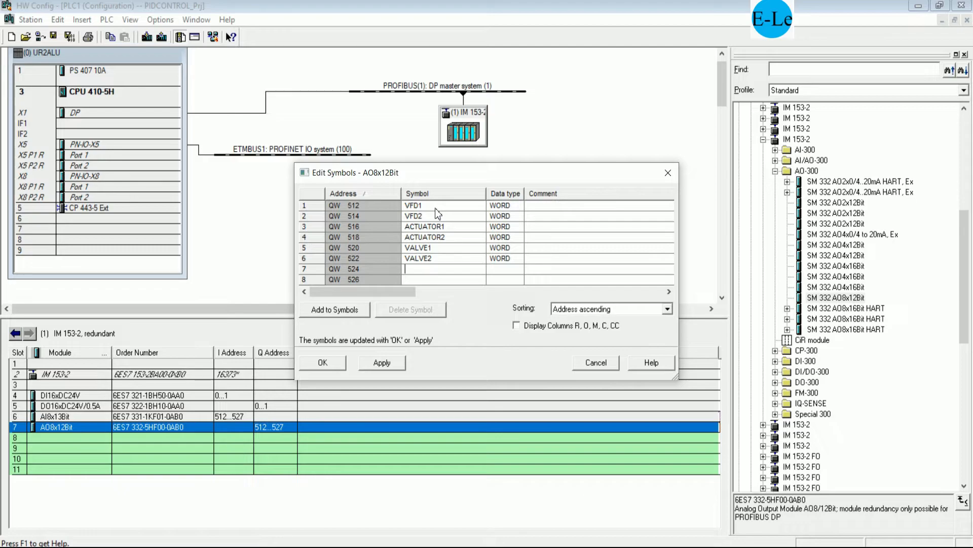
- Name the symbols for QW 524 and QW 526 MOTOR1 and MOTOR2
text(RES)
key(BackSpace)
key(BackSpace)
key(BackSpace)
text(MOOT)
key(BackSpace)
key(BackSpace)
text(TOR1)
key(Return)
text(MOO)
key(BackSpace)
text(TOR)
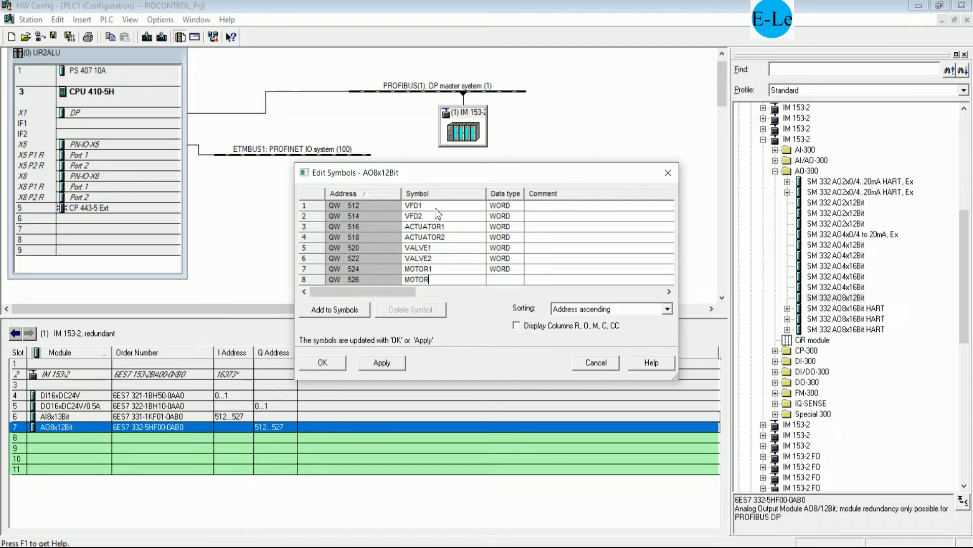
key(Return)
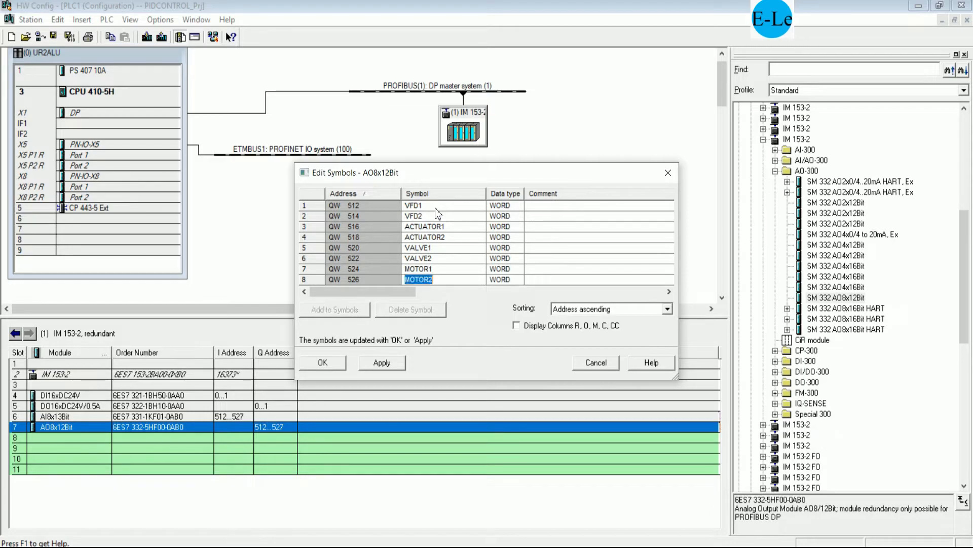
- Fill the comments of the two VFD symbols with their own names, VFD1 and VFD2
click(421, 204)
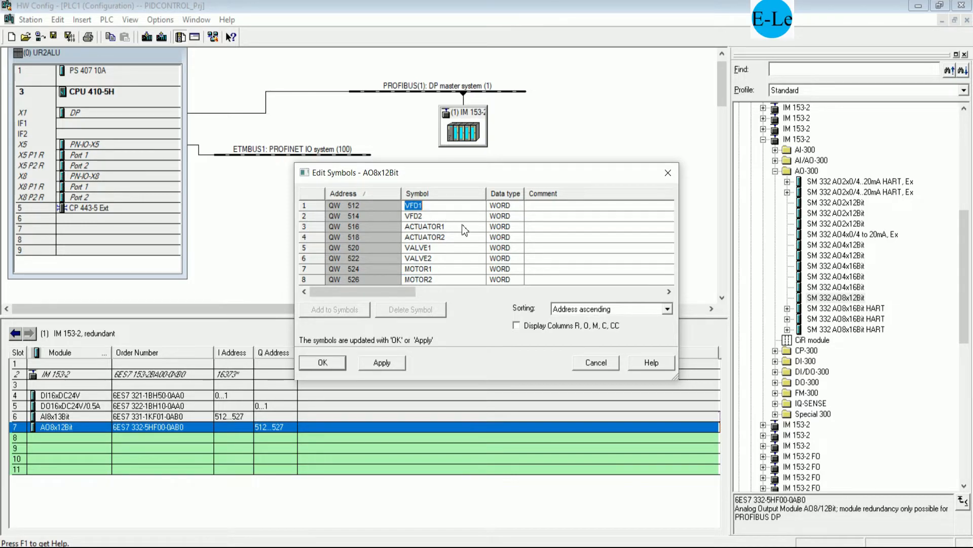
click(549, 207)
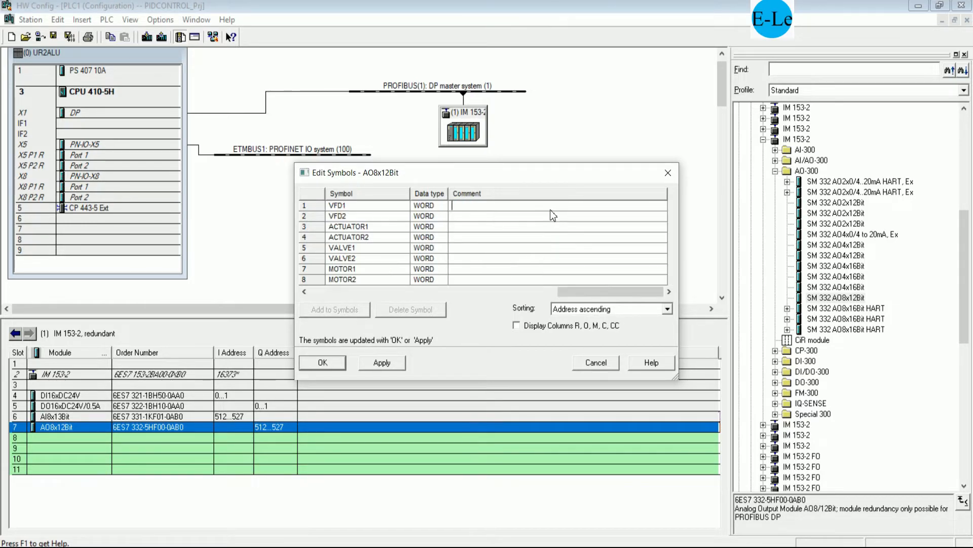
text(VFD1)
click(379, 218)
click(477, 217)
text(VFD2)
- Copy the names ACTUATOR1 and ACTUATOR2 into the comments of their own symbols
click(375, 228)
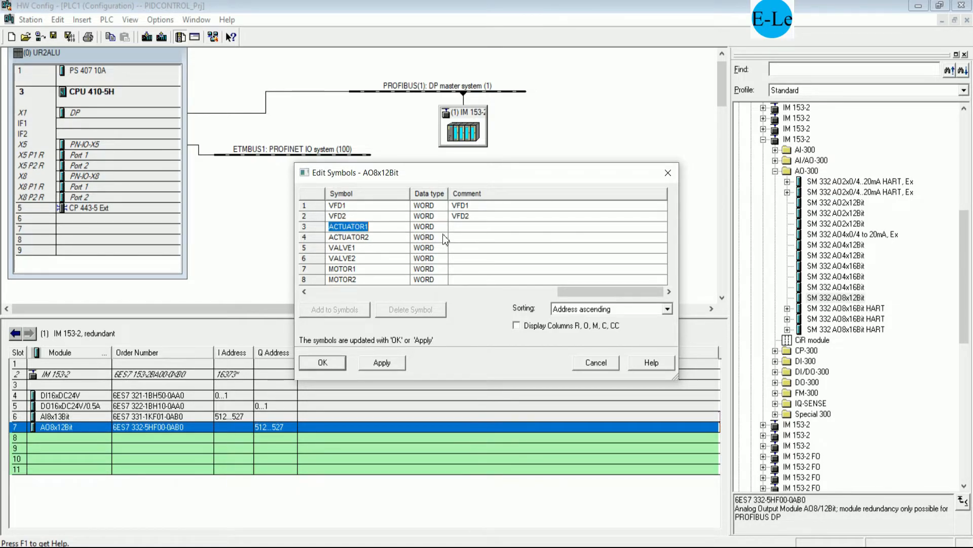
click(464, 226)
key(ctrl+v)
click(398, 238)
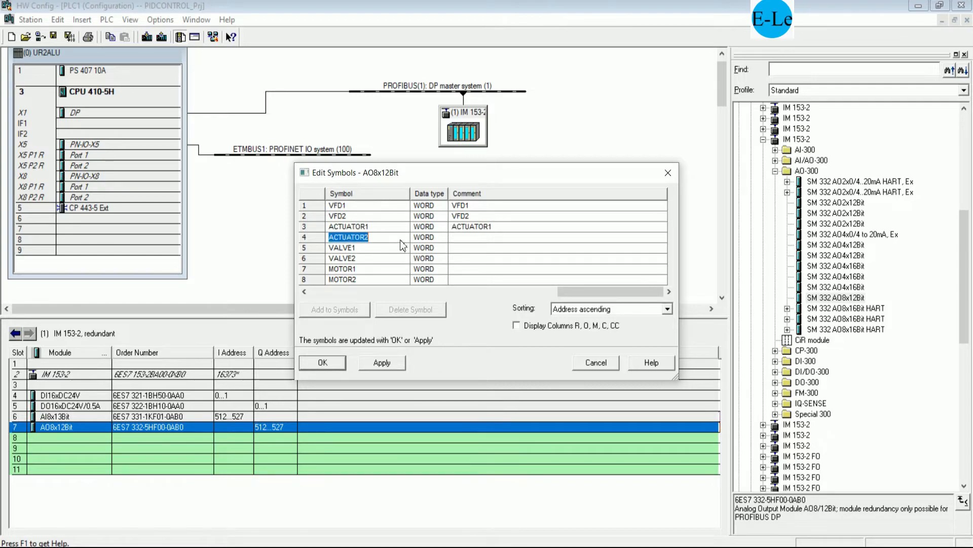
click(469, 237)
key(ctrl+v)
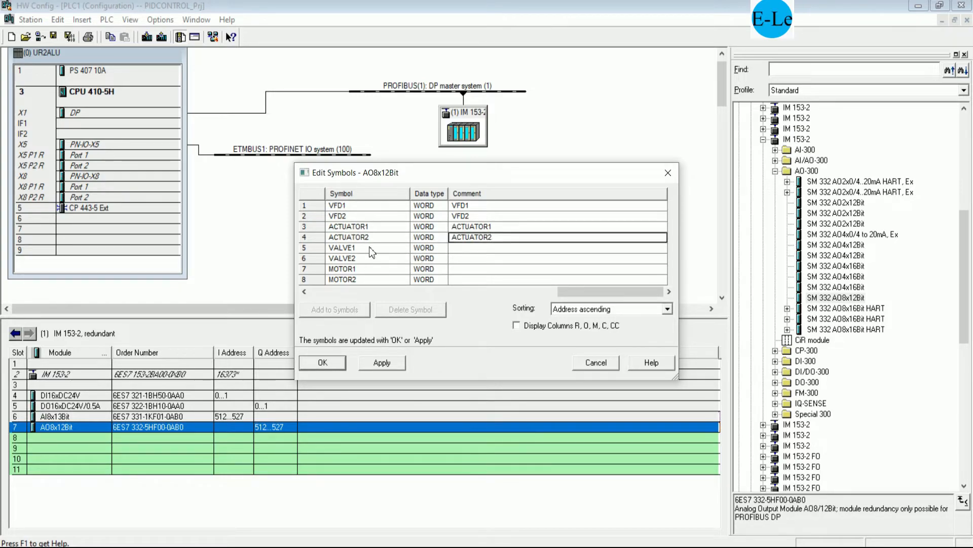
- Copy the names VALVE1 and VALVE2 into the comments of their own symbols
click(376, 247)
key(ctrl+c)
click(459, 247)
key(ctrl+v)
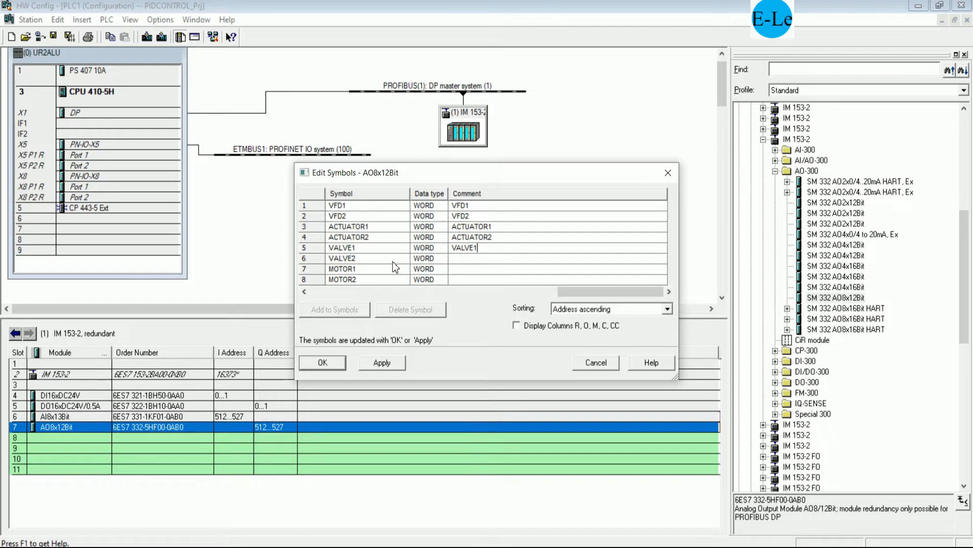
click(393, 260)
key(ctrl+c)
click(459, 258)
key(ctrl+v)
- Copy the names MOTOR1 and MOTOR2 into their own comments, apply the AO8x12Bit symbols and close the symbol list
click(385, 270)
key(ctrl+c)
click(459, 269)
key(ctrl+v)
click(379, 279)
key(ctrl+c)
click(458, 280)
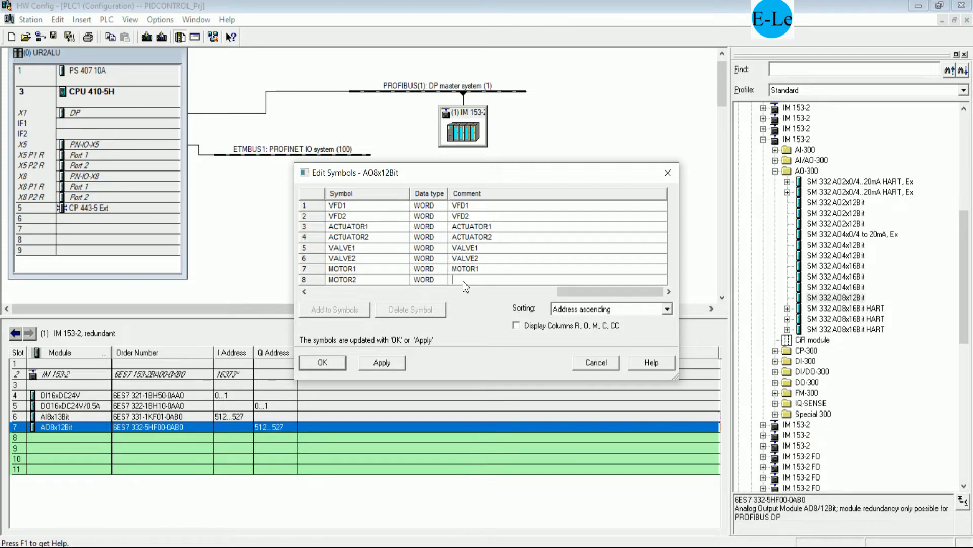
key(ctrl+v)
click(382, 362)
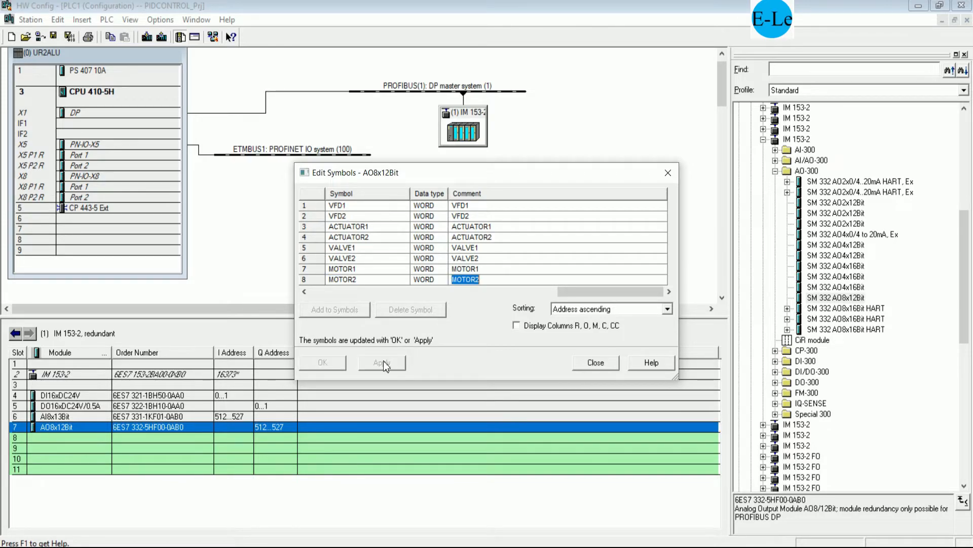
click(577, 363)
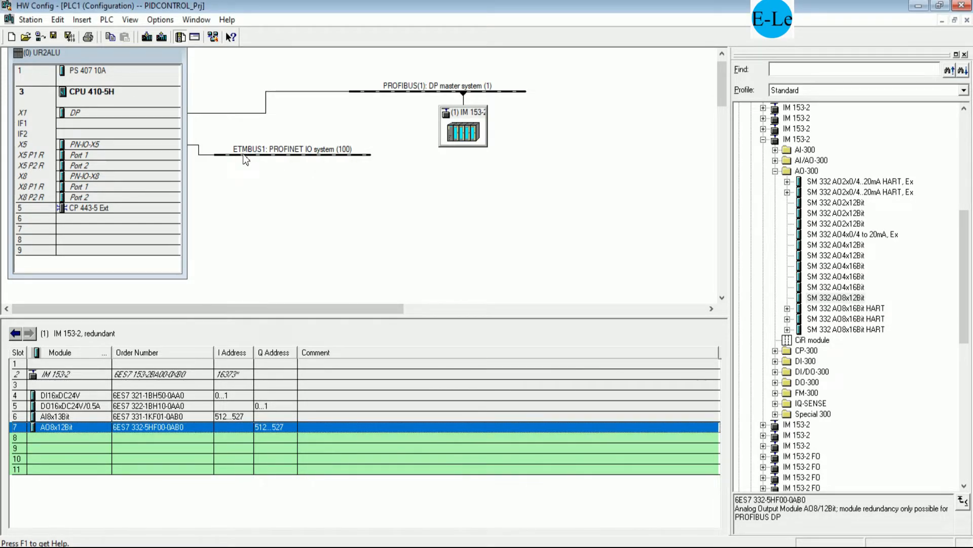
- Save and compile the PLC1 hardware configuration and close it
click(159, 56)
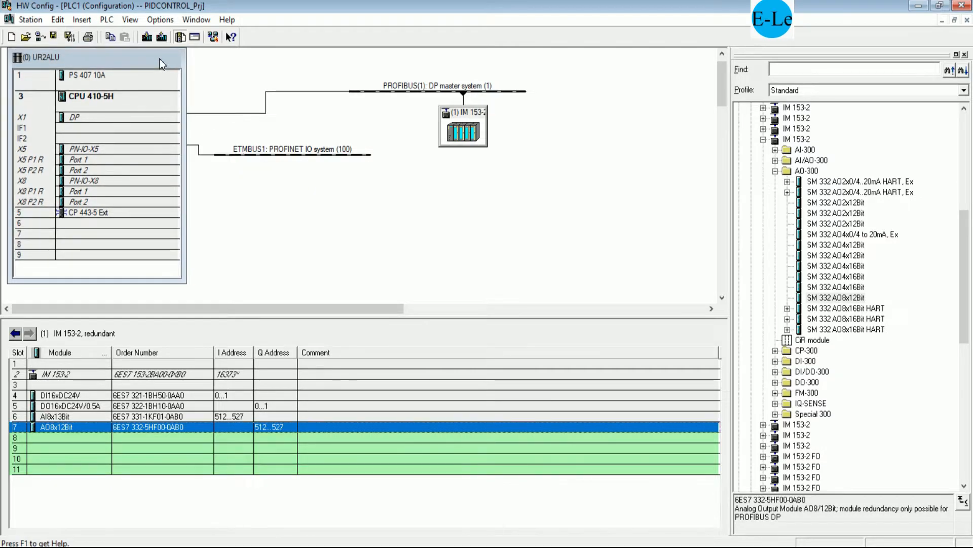
click(71, 38)
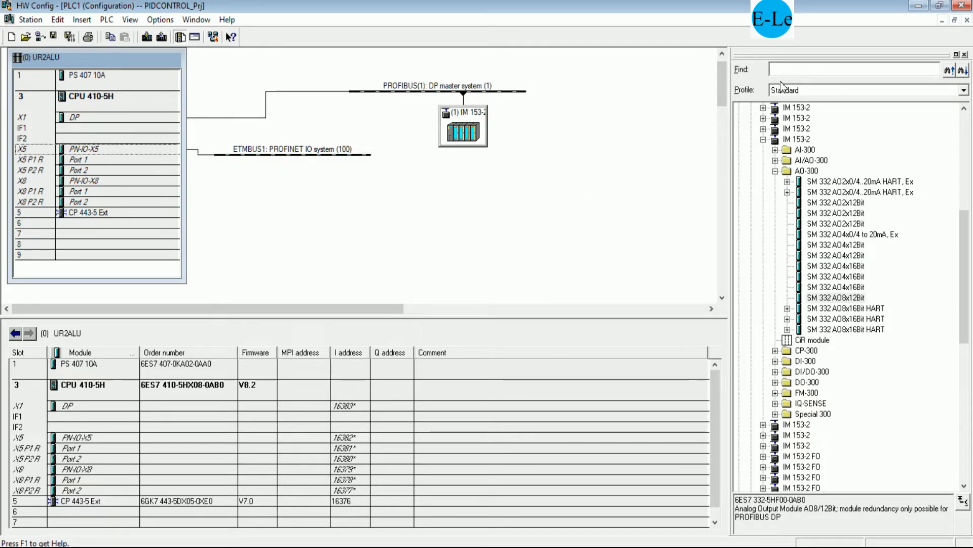
click(967, 10)
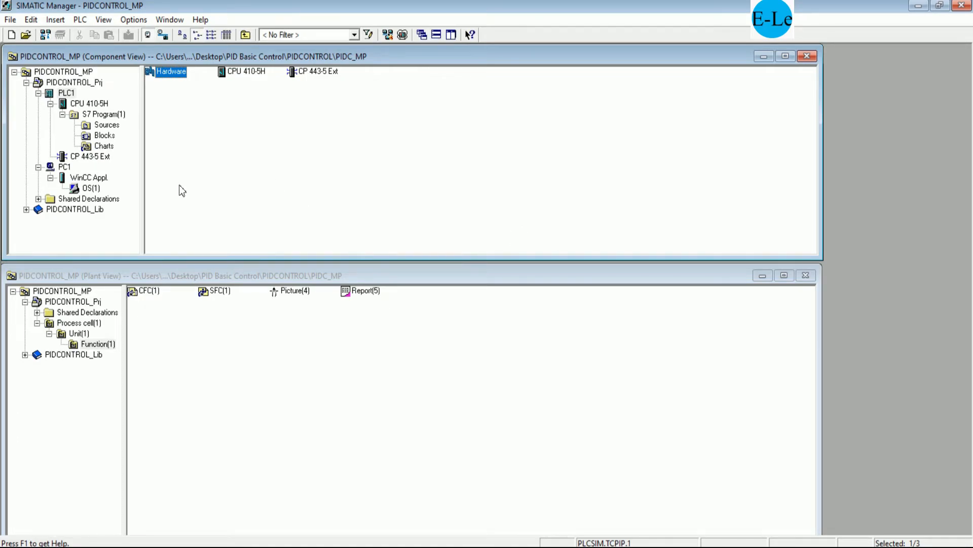
- In PC1's configuration, insert an IE General SW V8.2 module at index 1 and assign its Ethernet interface to subnet ETMBUS1
click(65, 170)
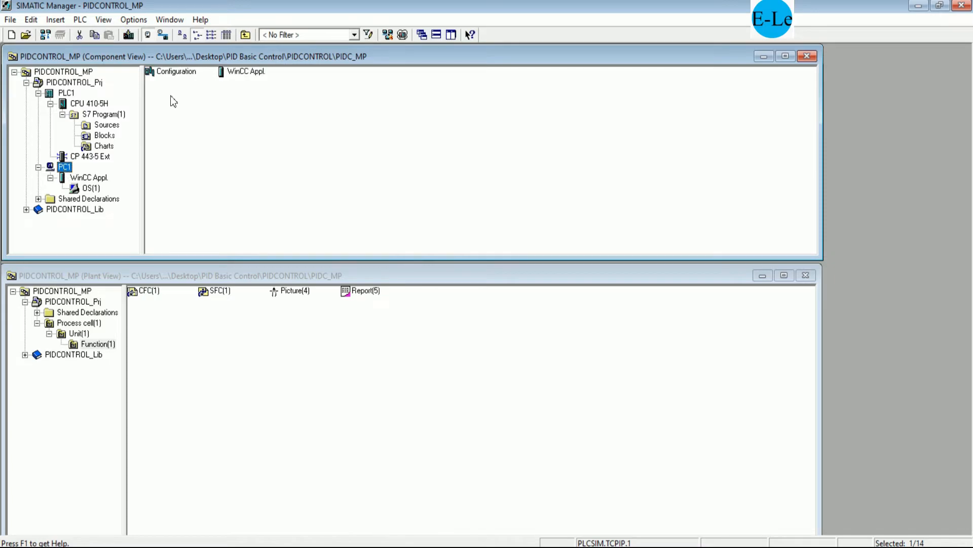
click(178, 73)
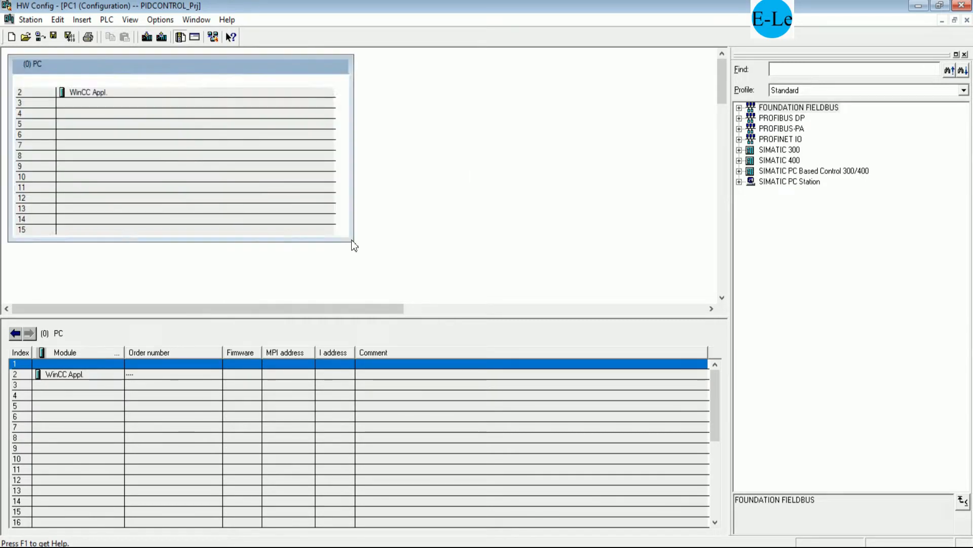
click(739, 181)
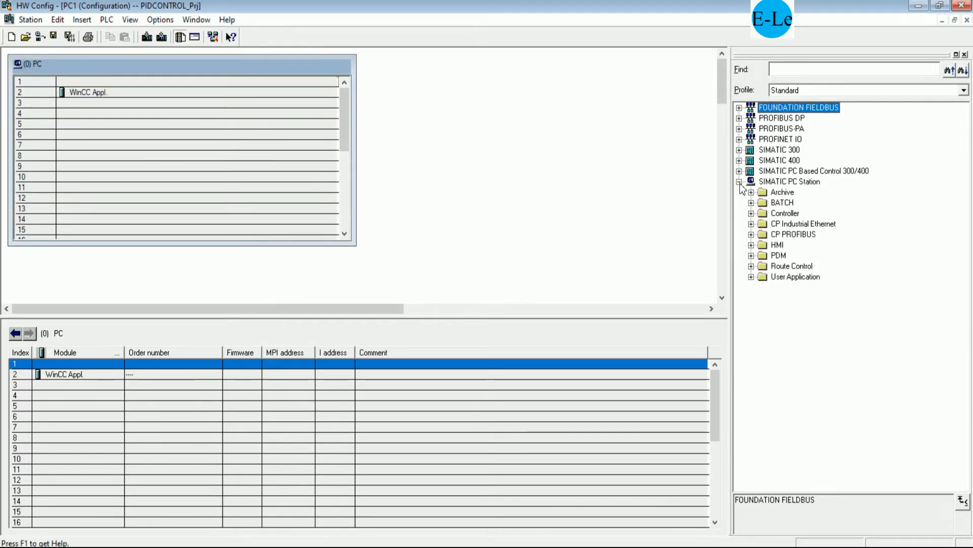
click(751, 224)
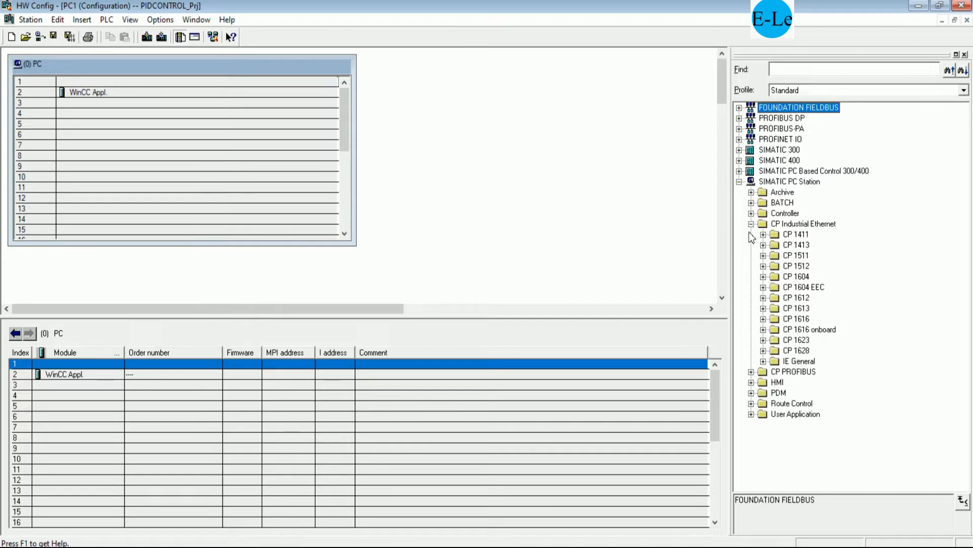
click(763, 361)
drag(798, 413, 108, 84)
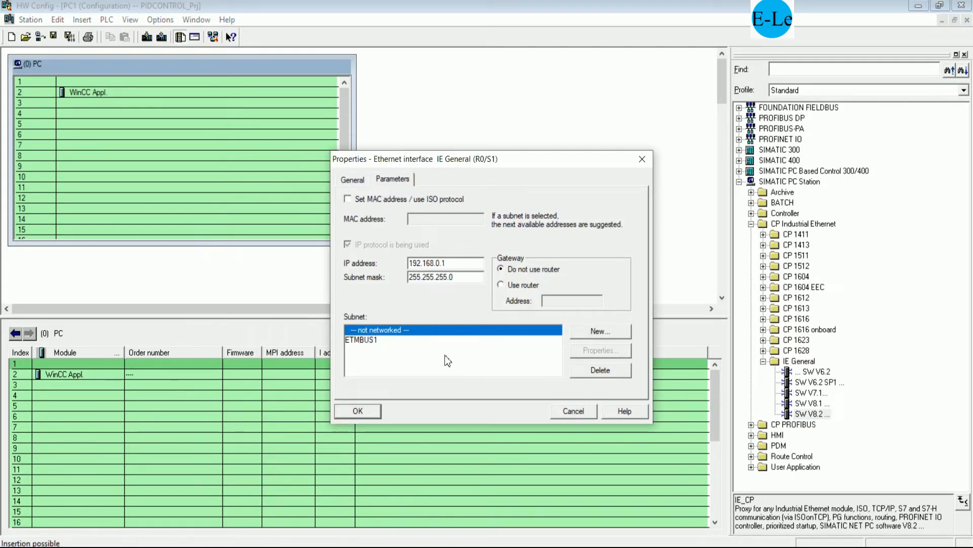
click(378, 340)
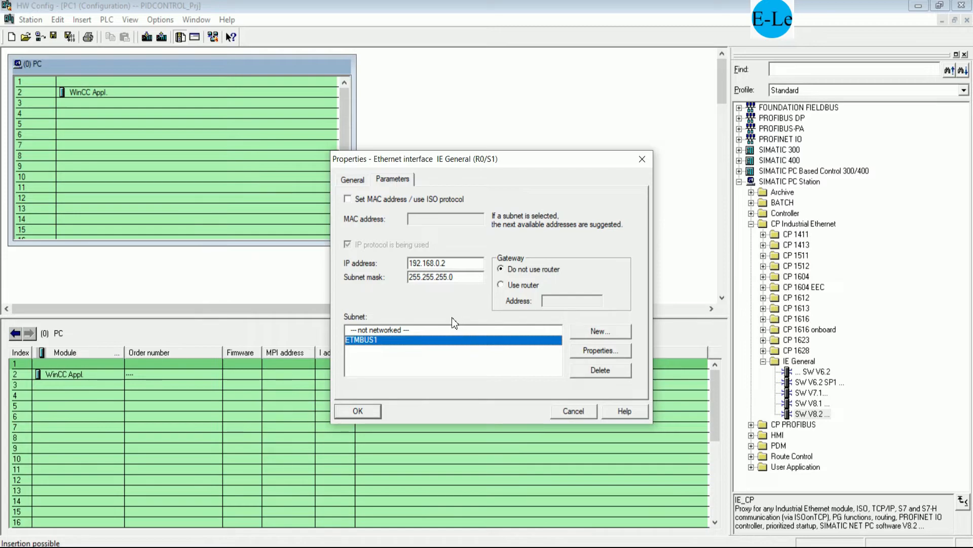
- Switch to the Windows network settings and open the properties of the Ethernet0 adapter
drag(506, 160, 559, 67)
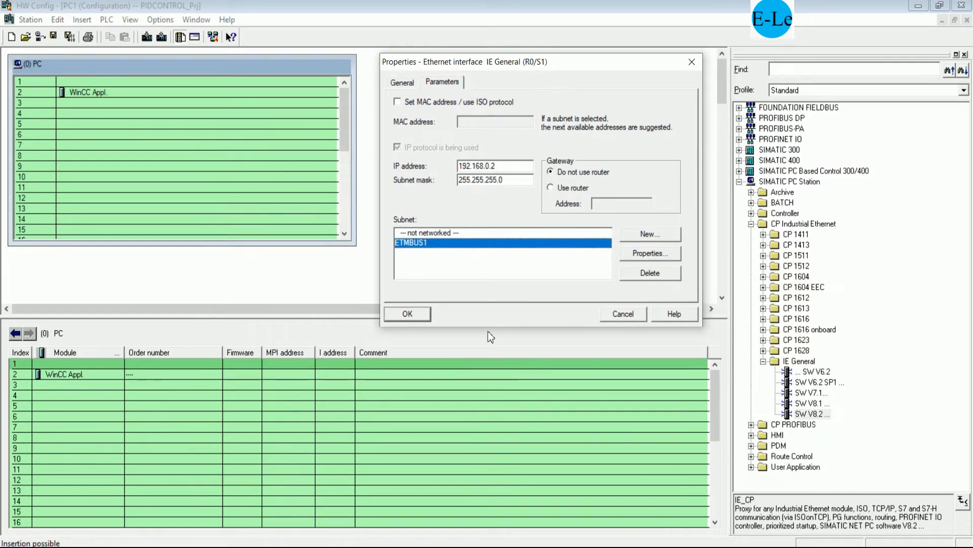
right_click(857, 547)
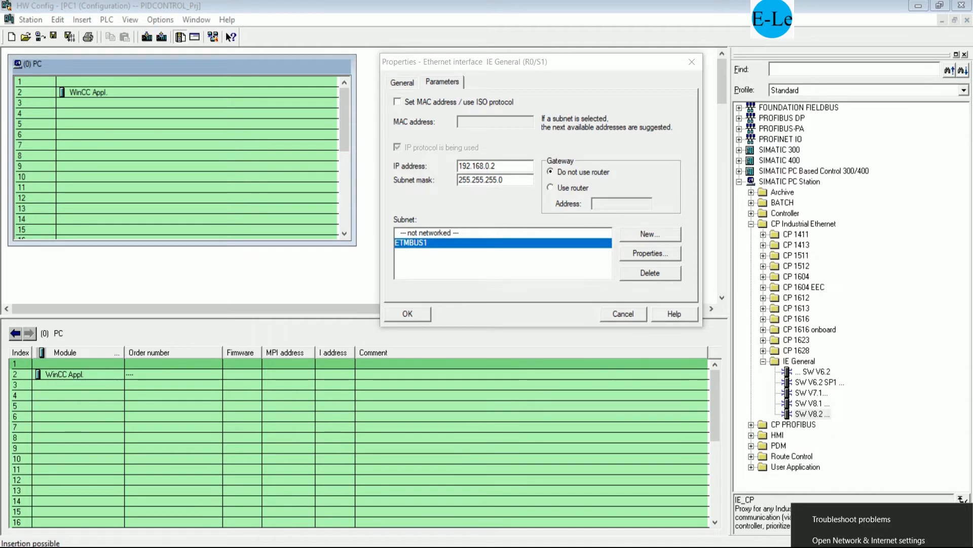
click(855, 540)
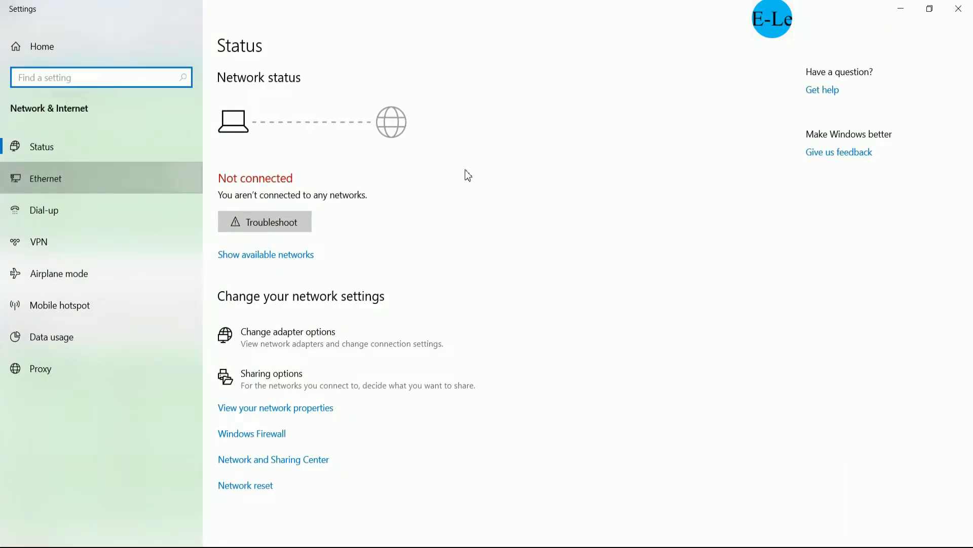
click(51, 179)
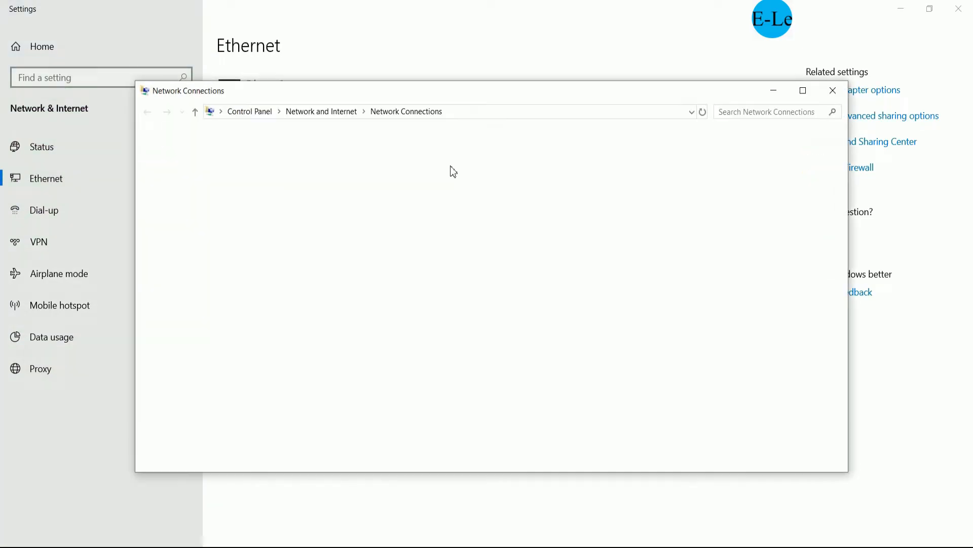
click(363, 172)
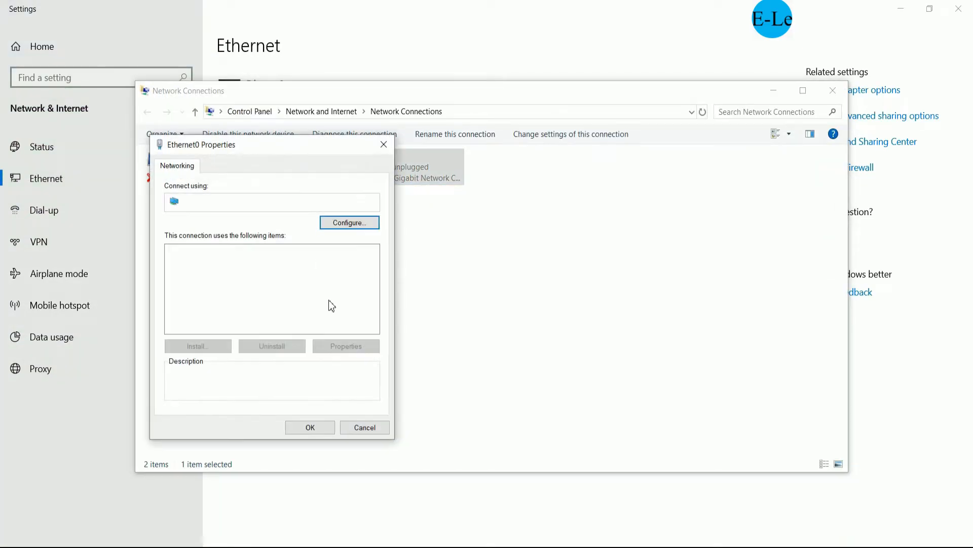
drag(329, 144, 429, 128)
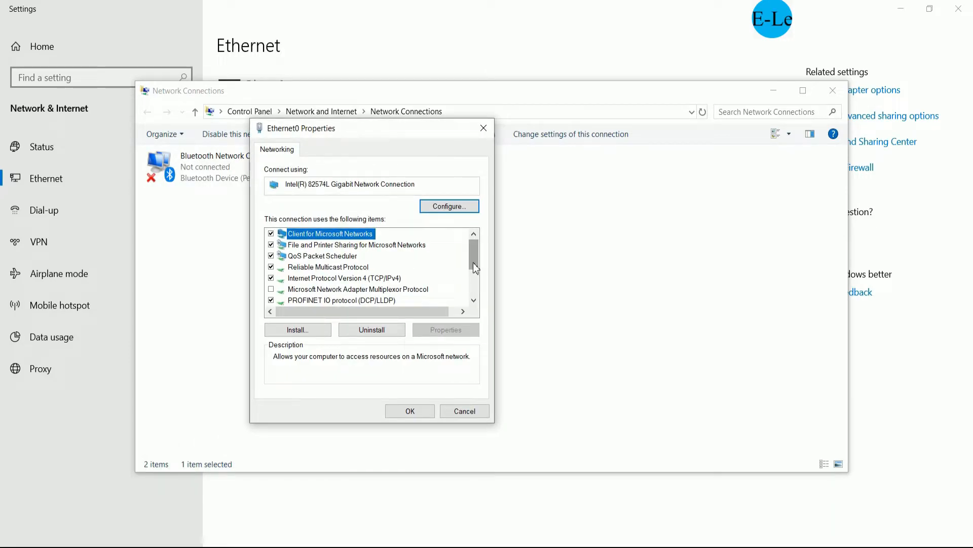
- Give the Ethernet0 adapter's IPv4 protocol the fixed IP address 192.168.0.253, apply the settings and close Network Connections
mouse_move(473, 263)
mouse_down()
mouse_move(472, 282)
mouse_move(472, 272)
mouse_up()
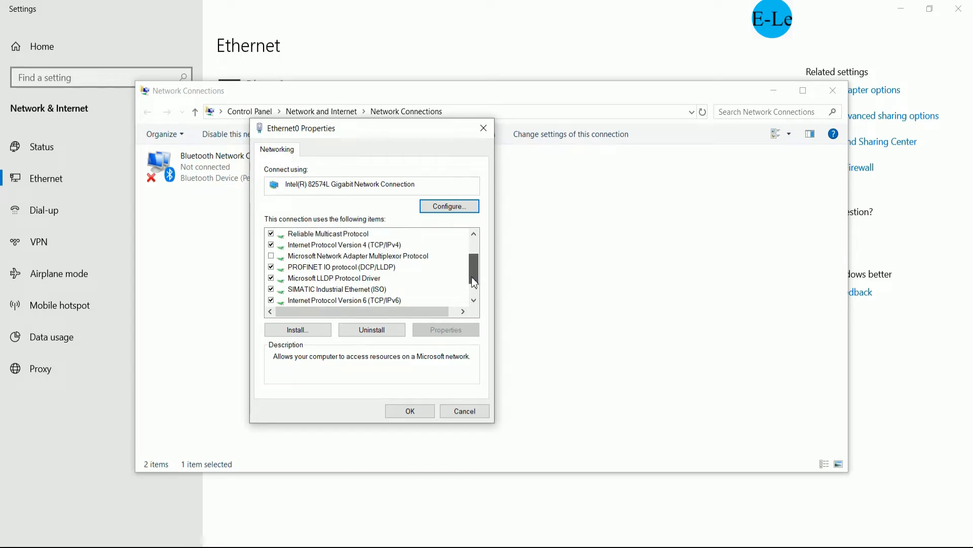
double_click(373, 246)
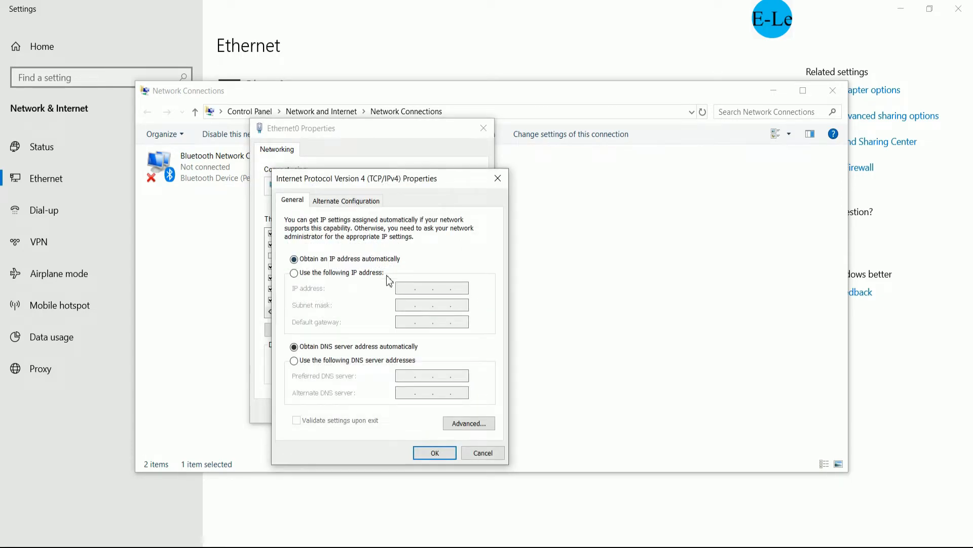
click(357, 274)
click(410, 290)
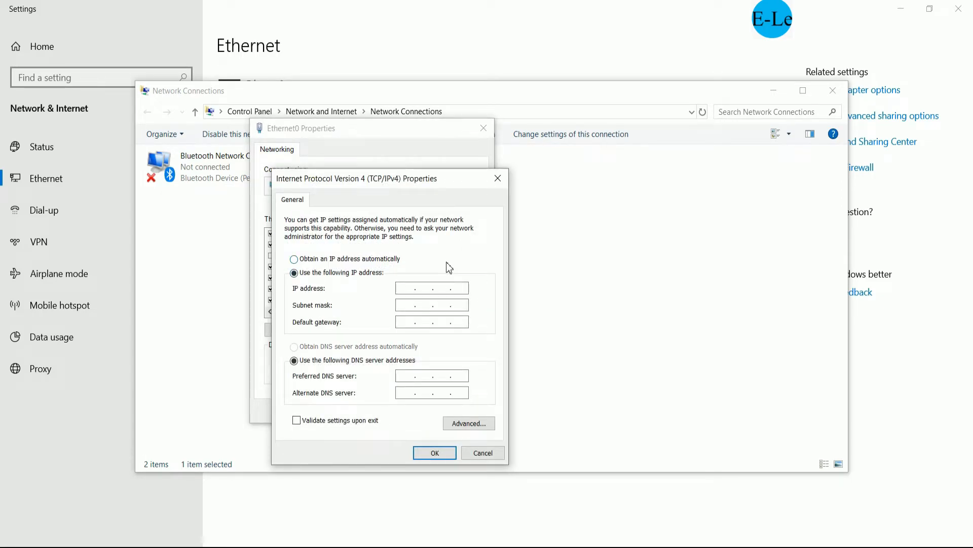
text(192)
text(168.0.253)
key(Tab)
click(434, 453)
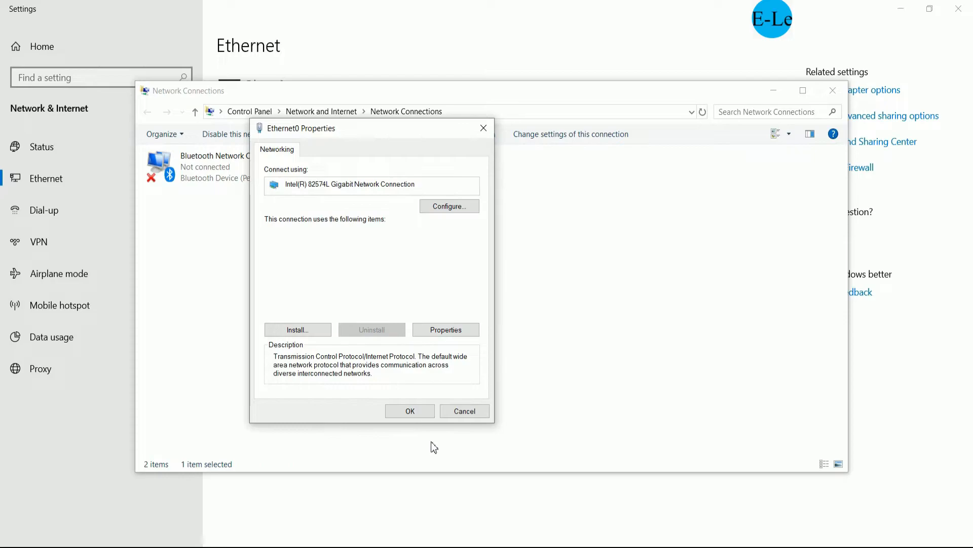
click(411, 411)
click(833, 90)
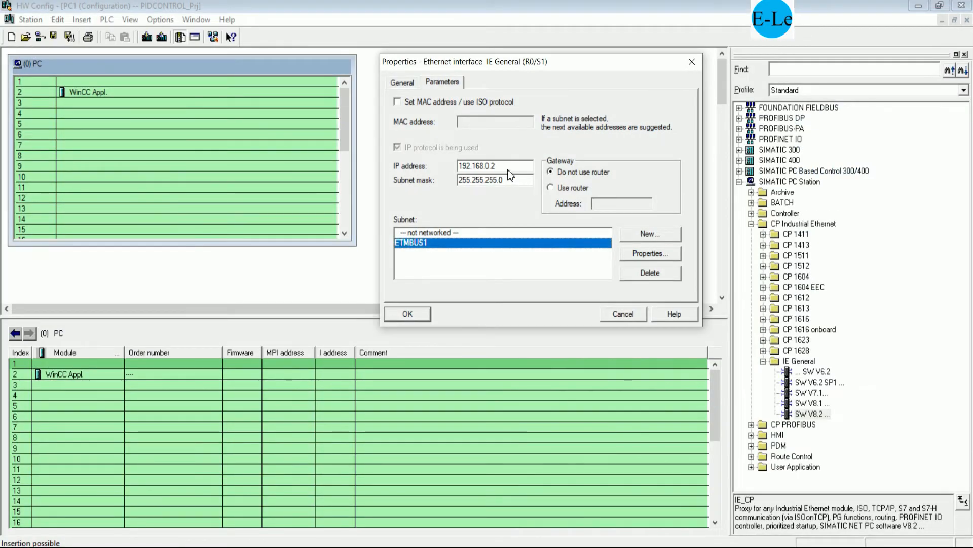
- Set the IE General Ethernet interface's IP address to 192.168.0.253 and accept its properties
click(511, 168)
text(53)
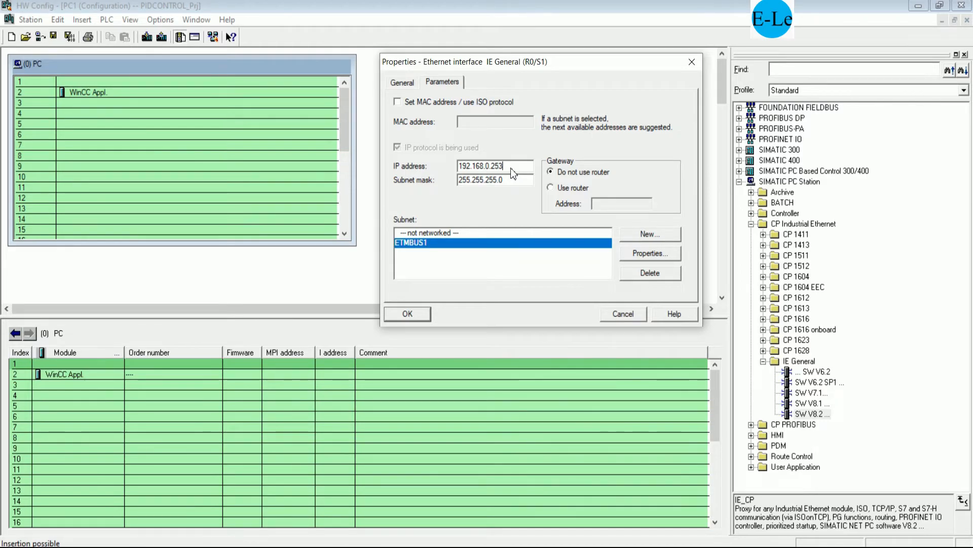
click(416, 312)
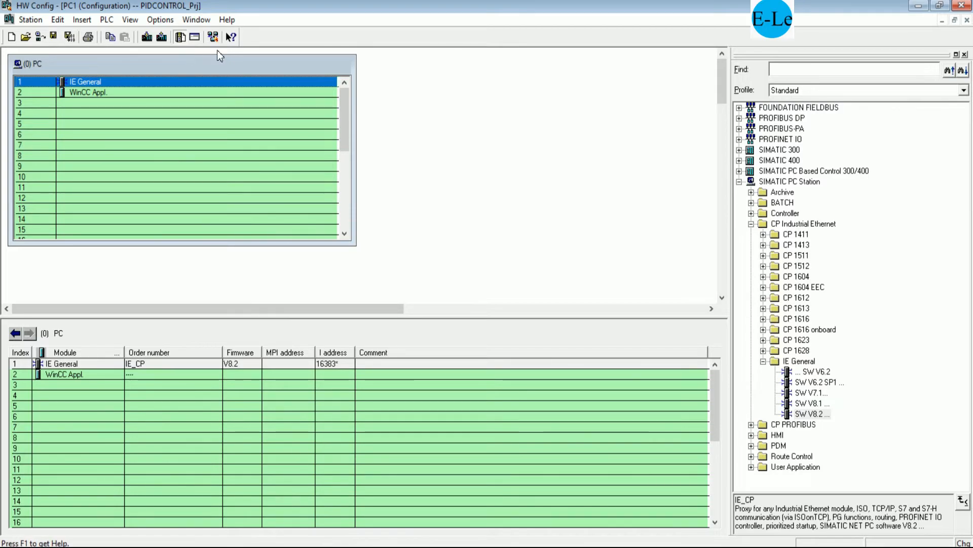
- Open the project's network configuration and spread out the PC1, PLC1 and IM 153-2 stations beneath the bus lines
click(213, 37)
click(407, 307)
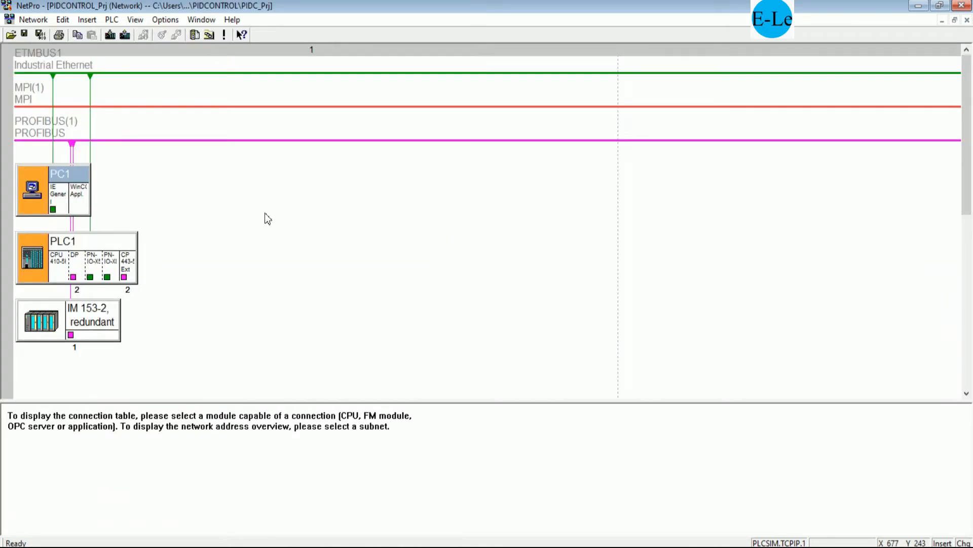
drag(82, 184, 394, 203)
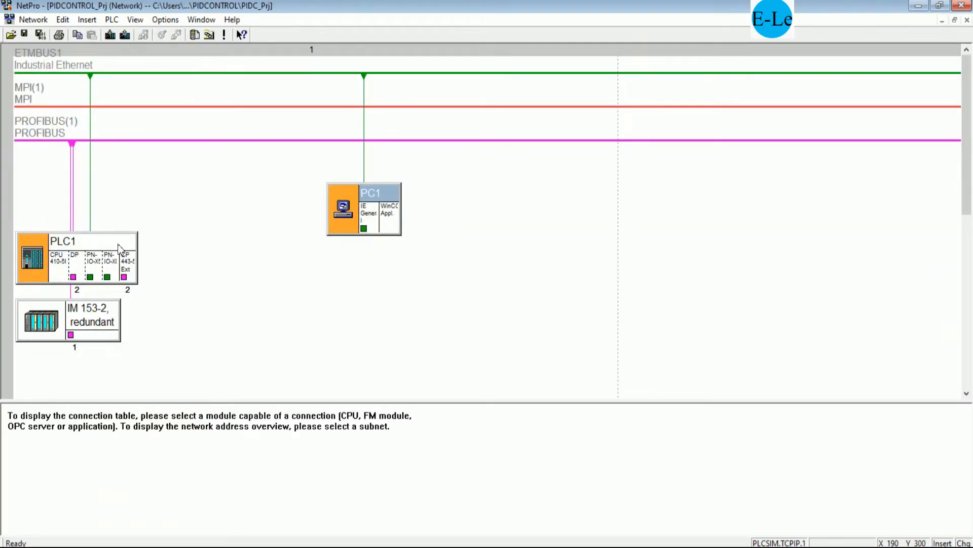
drag(119, 249, 605, 246)
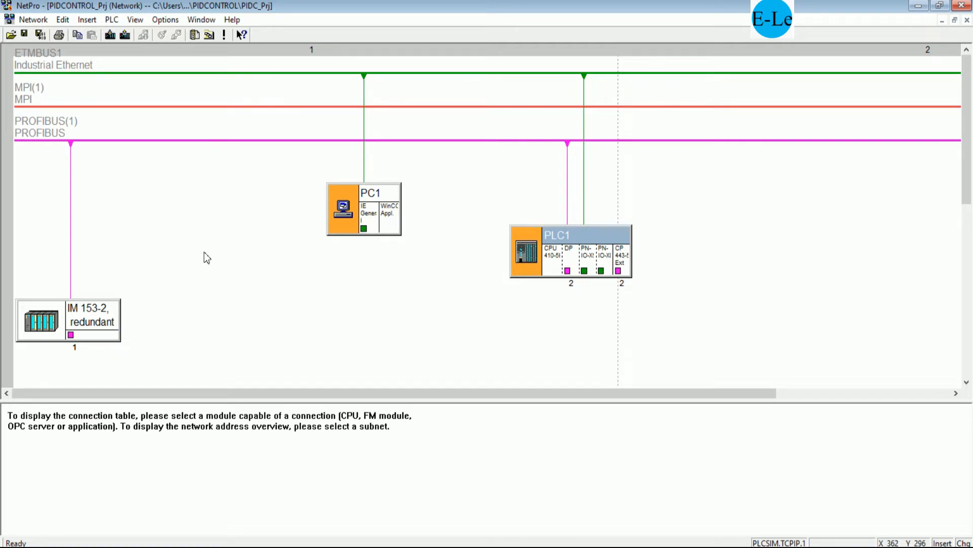
drag(108, 308, 111, 252)
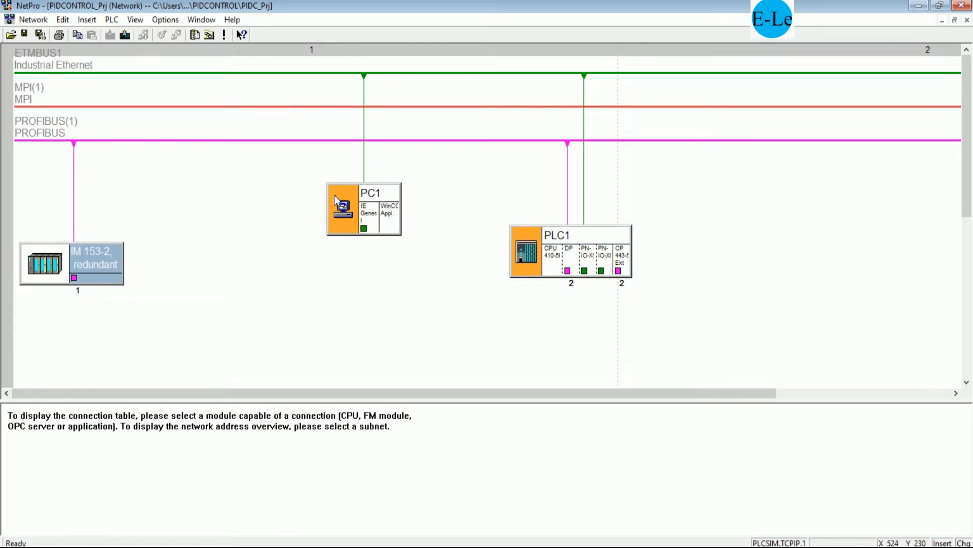
drag(337, 203, 257, 211)
drag(523, 235, 449, 234)
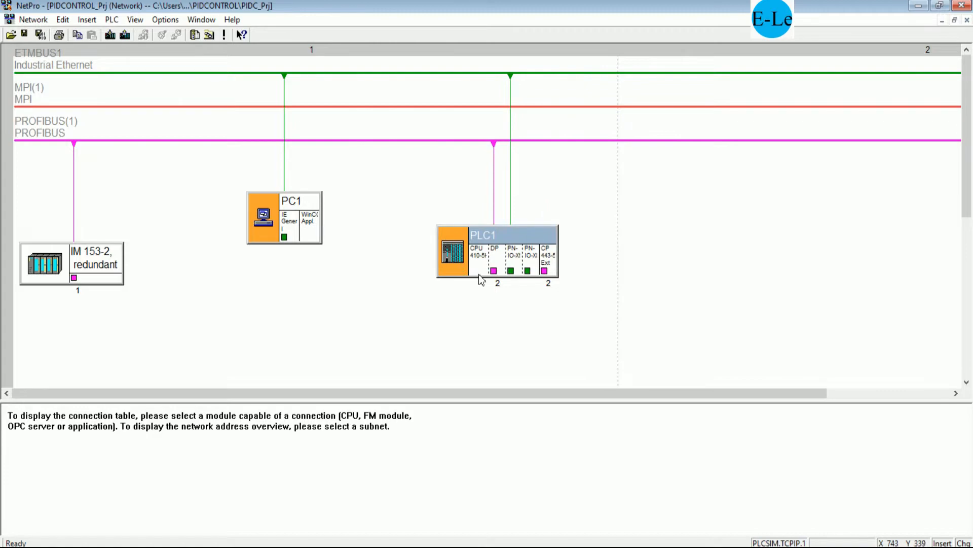
- Insert an S7 connection from PC1's WinCC Appl. to PLC1's CPU 410-5H with the local ID ETM_PORT1
click(314, 226)
right_click(65, 420)
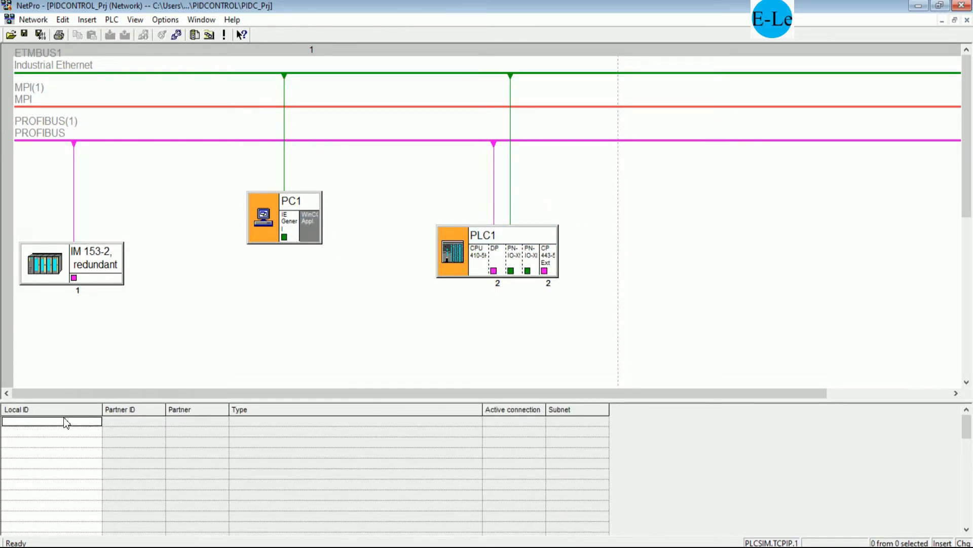
click(107, 427)
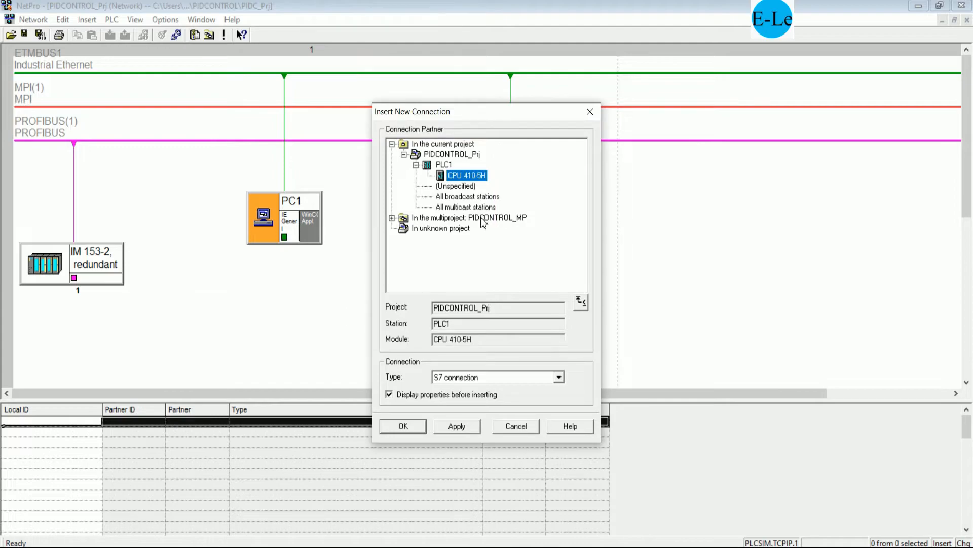
click(411, 425)
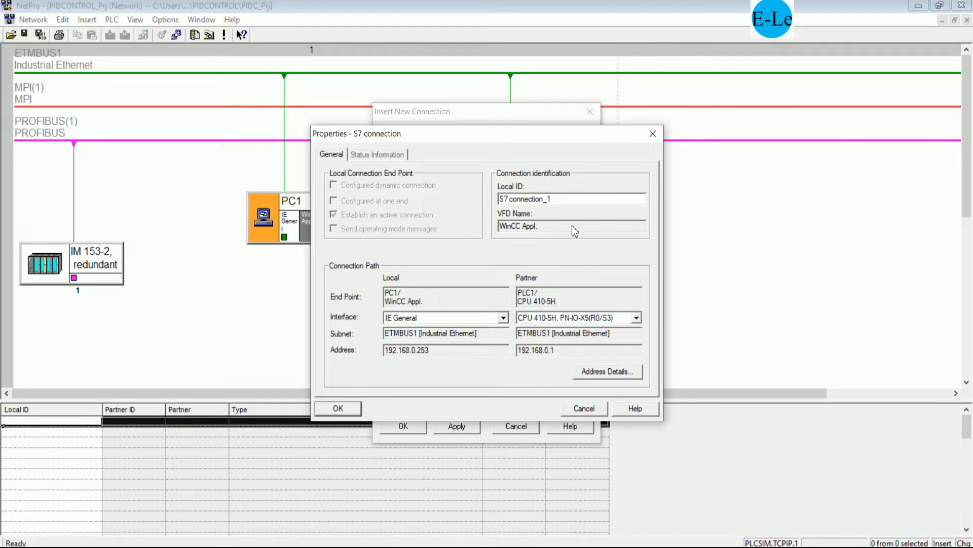
drag(578, 199, 421, 206)
text(ETM)
text(_PORT1)
click(352, 410)
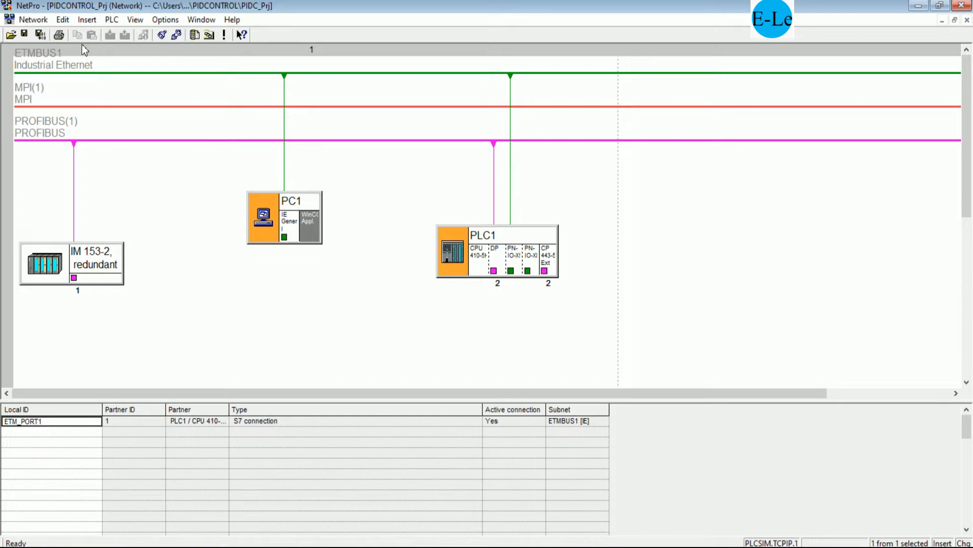
- Save and compile only the network changes, review the consistency check output and close the network configuration
click(41, 36)
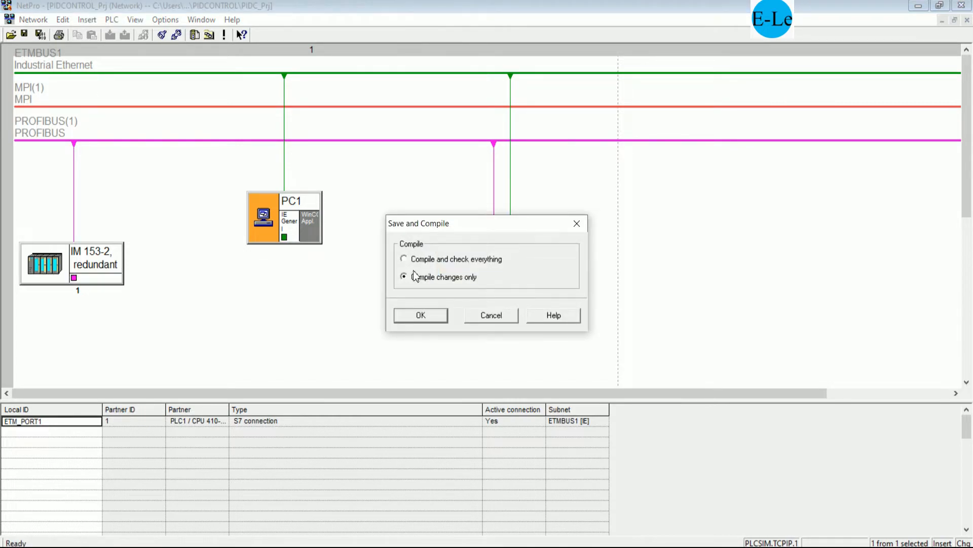
click(445, 318)
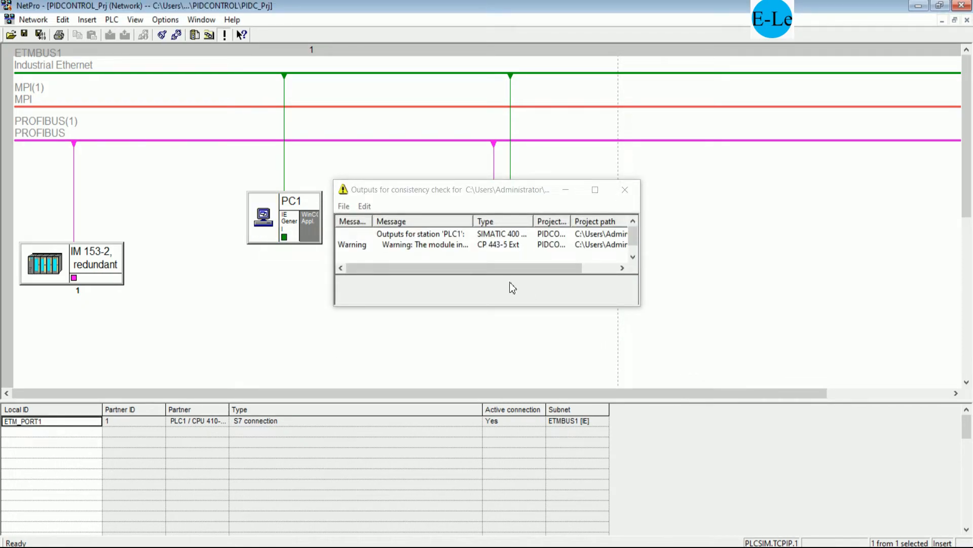
drag(443, 274, 416, 276)
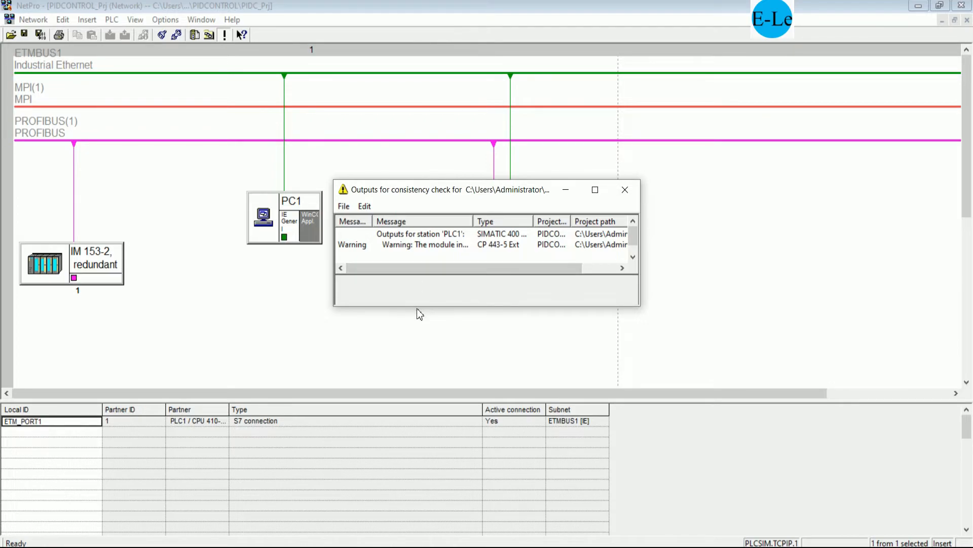
drag(419, 308, 415, 370)
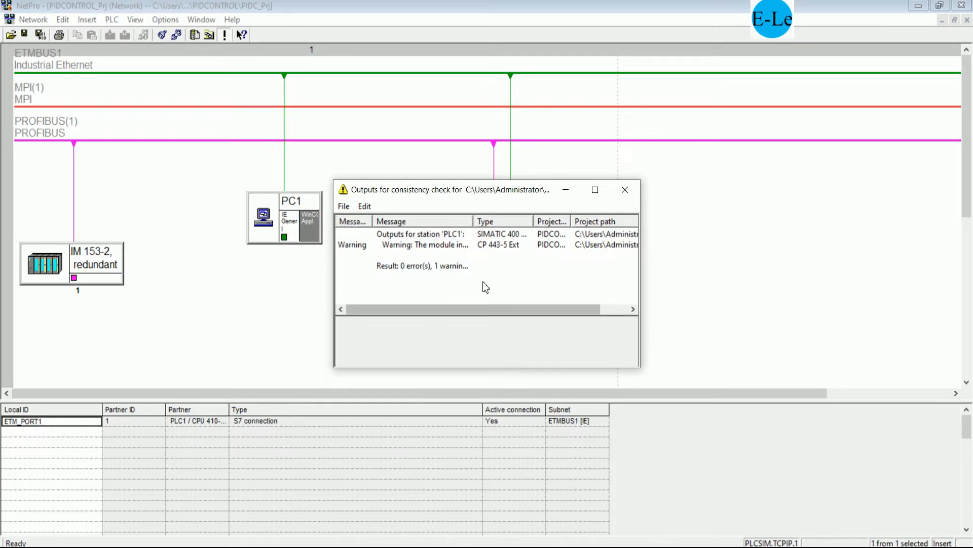
click(626, 189)
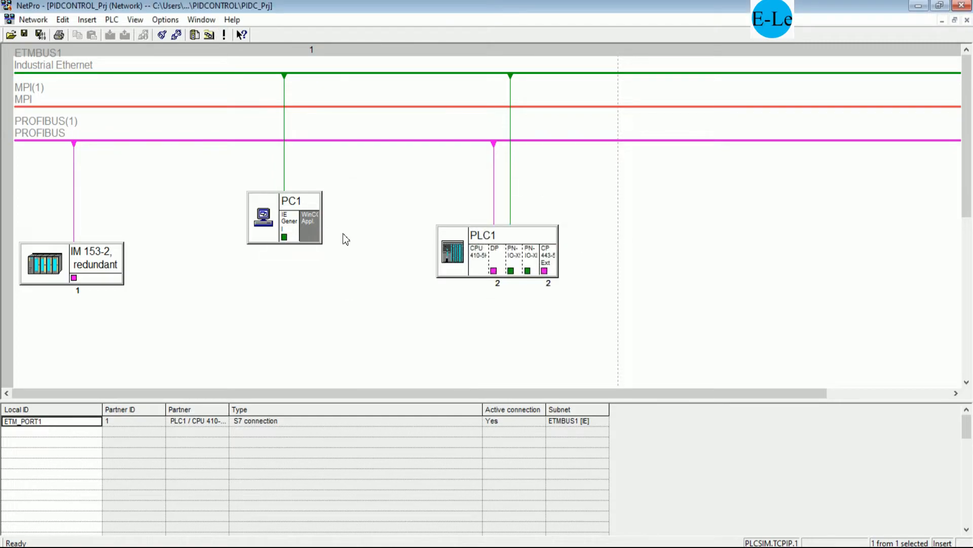
click(962, 5)
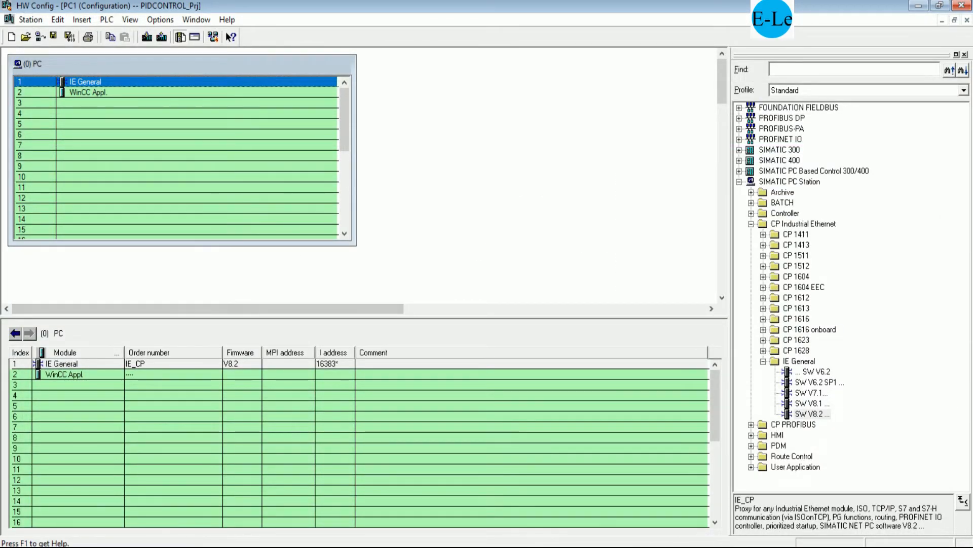
- Switch to SIMATIC Manager, start the PLC simulator and close its QW 520, QW 522, IW 512 and IW 514 windows
key(alt+Tab)
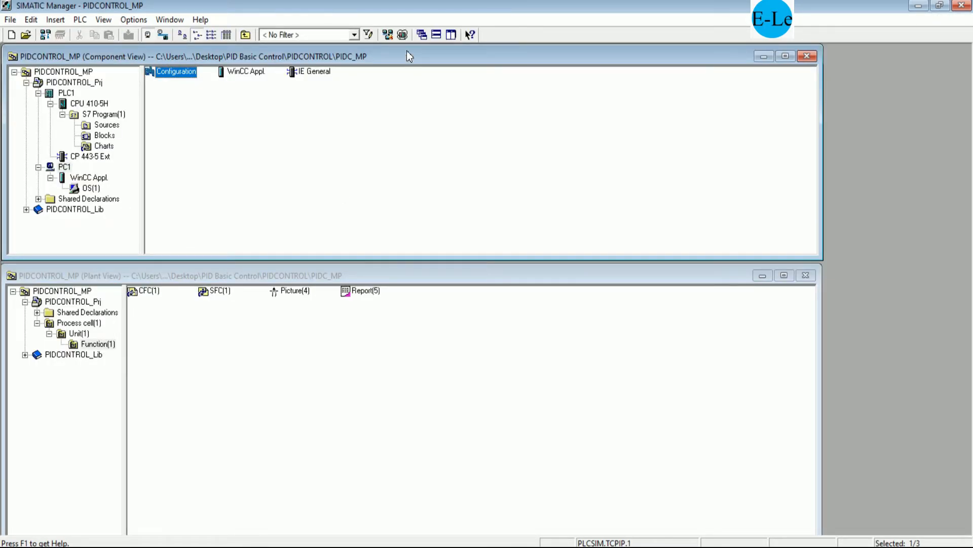
click(403, 35)
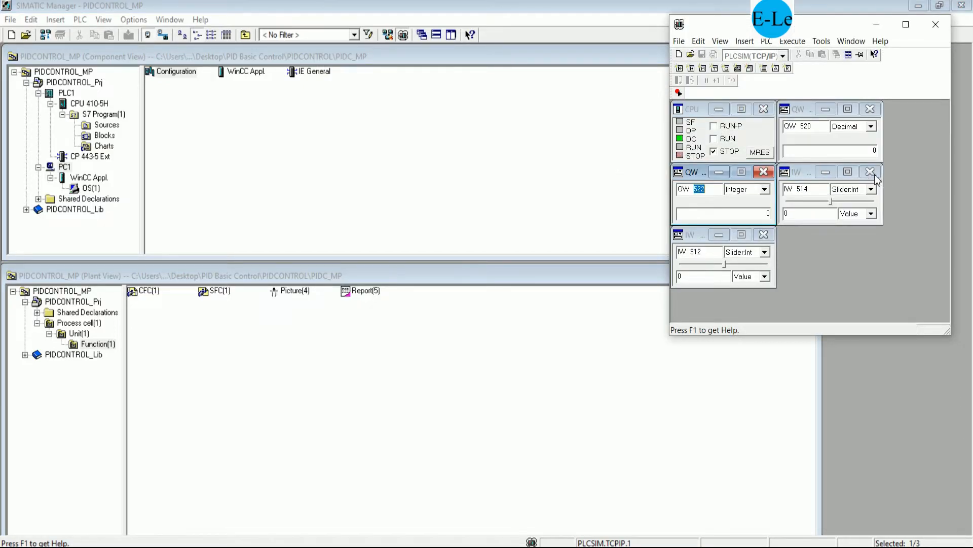
click(870, 172)
click(763, 171)
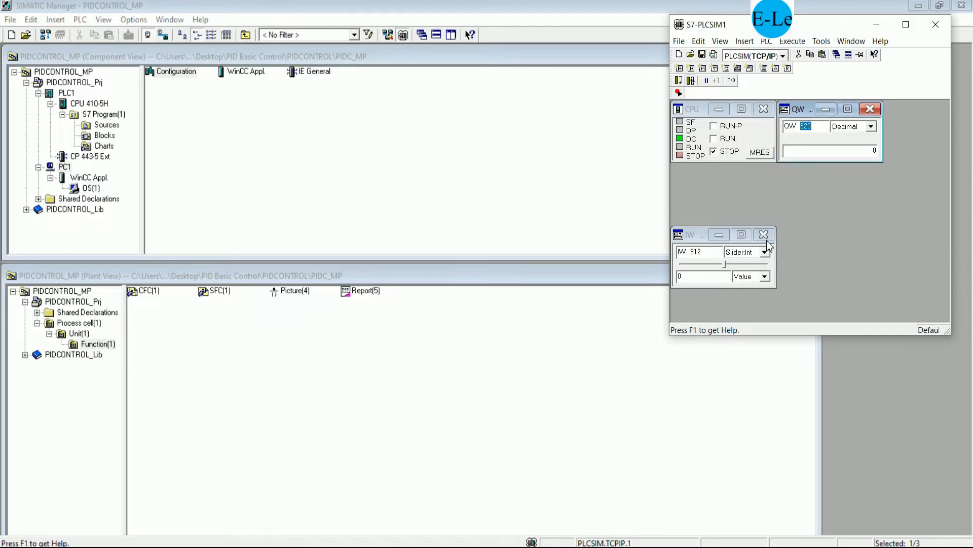
click(763, 234)
click(870, 110)
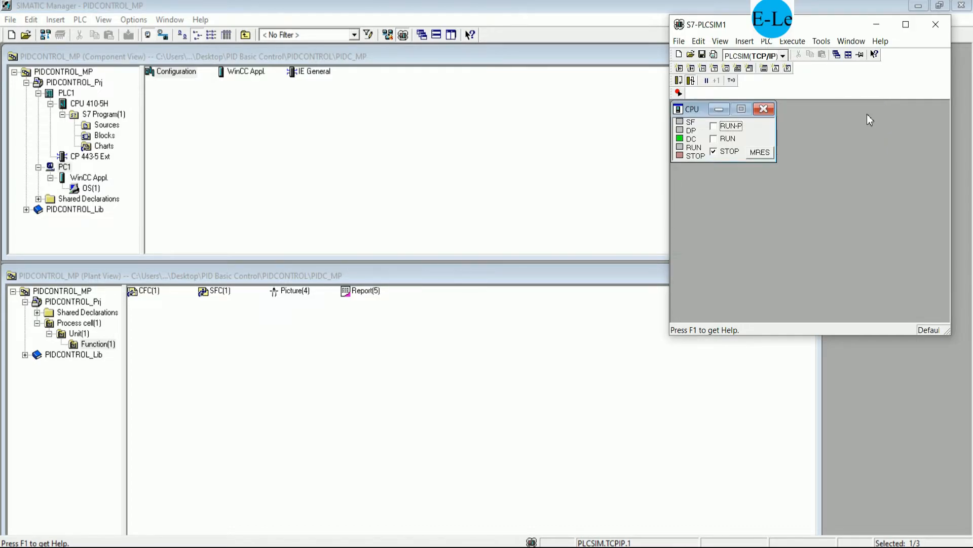
- Choose PLCSIM(TCP/IP) as the simulator's interface and switch the simulated CPU to RUN-P
click(783, 56)
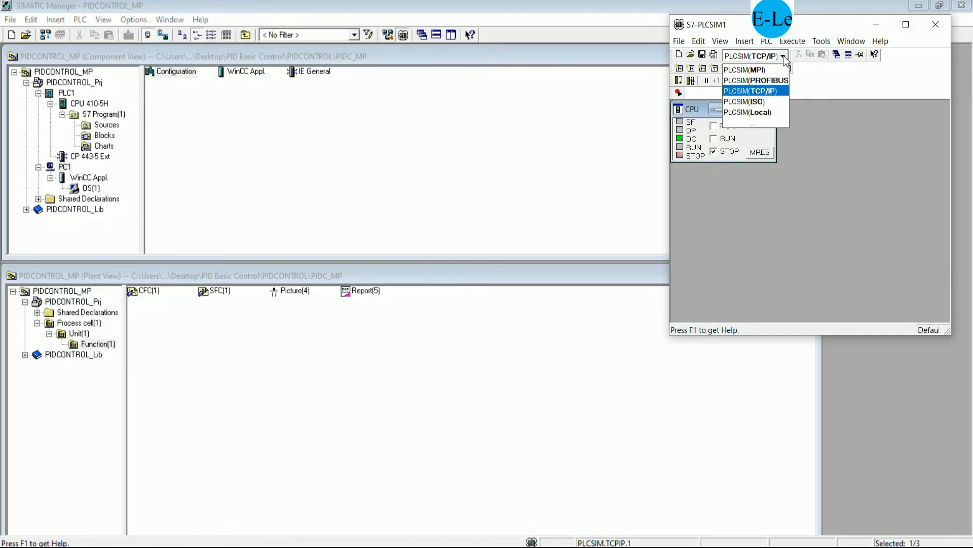
click(757, 92)
click(730, 126)
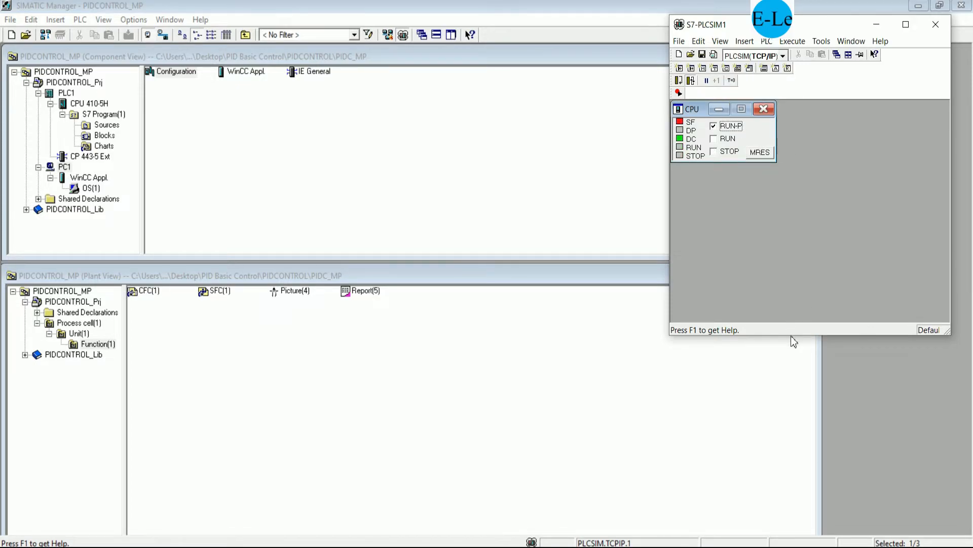
- Shrink the simulator window, move it aside and return to the project's component view
drag(791, 336, 776, 182)
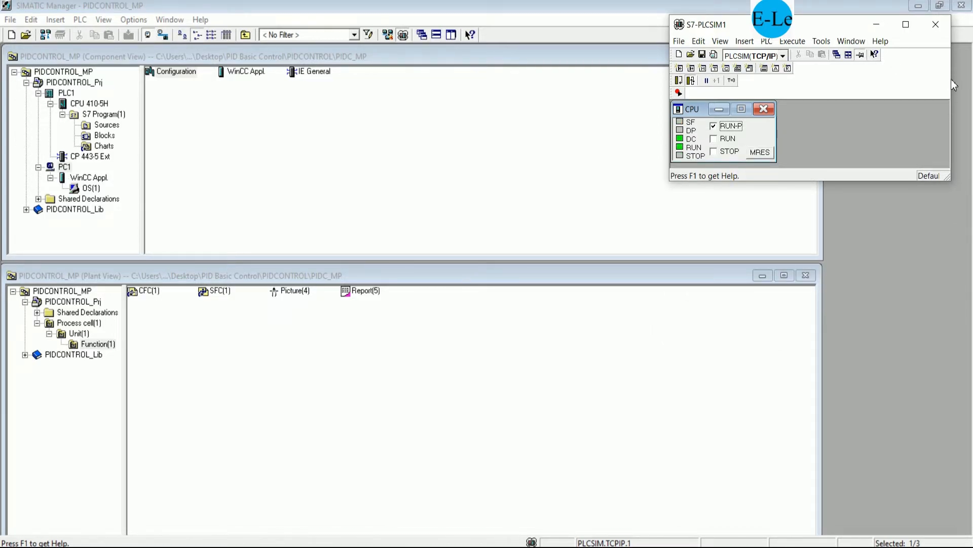
drag(954, 85, 899, 85)
drag(769, 29, 841, 38)
click(276, 206)
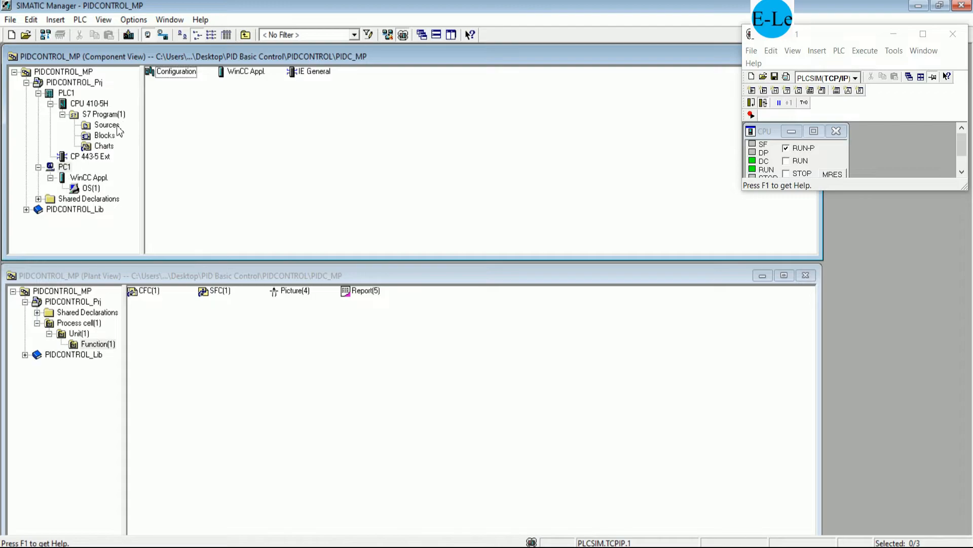
- Rename the process cell in the plant view as PAGE1
click(80, 325)
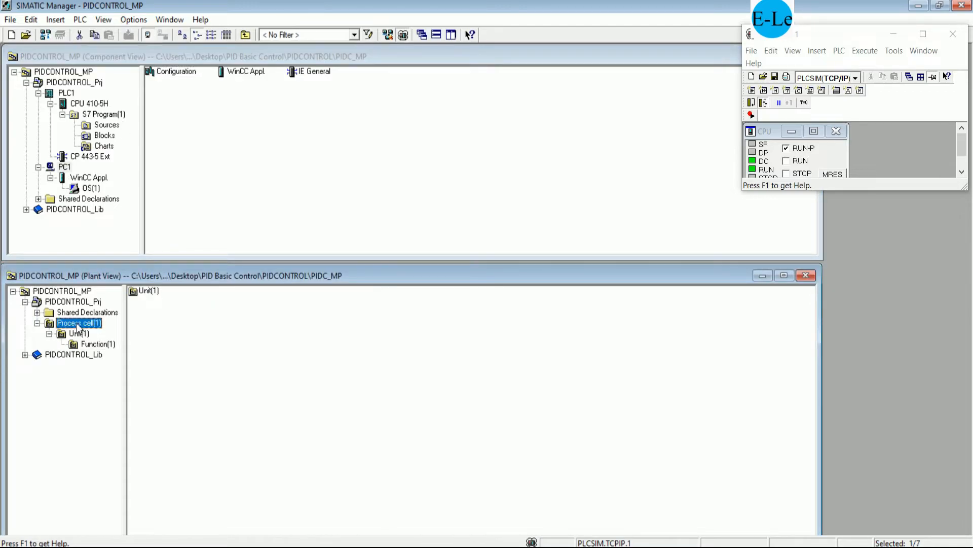
right_click(73, 325)
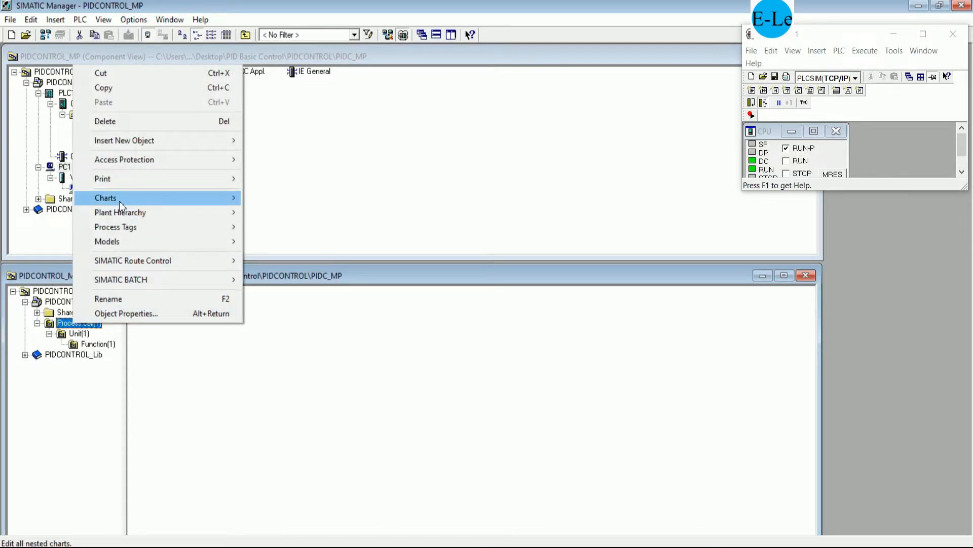
click(117, 299)
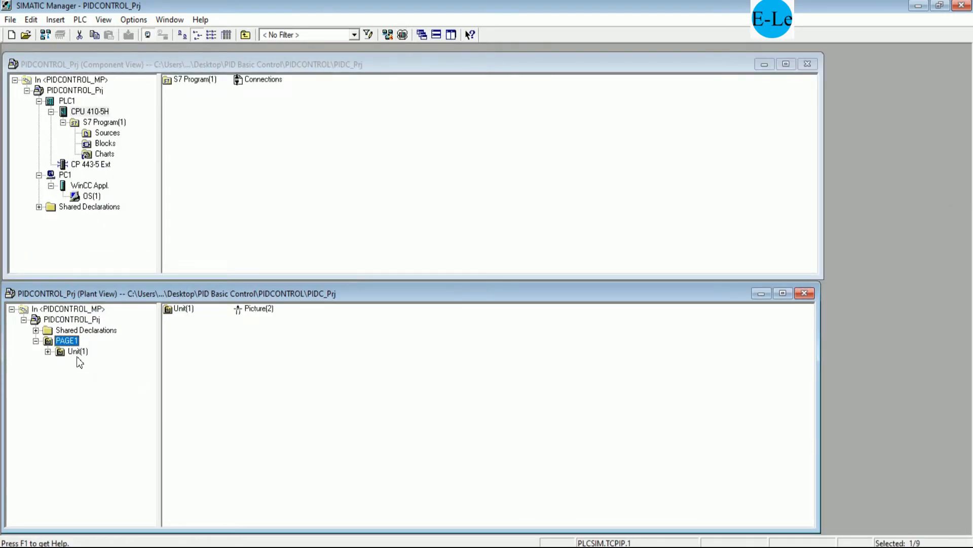
- Insert a new hierarchy folder directly under PIDCONTROL_Prj in the plant view and name it PAGE2
click(74, 352)
click(64, 341)
right_click(74, 320)
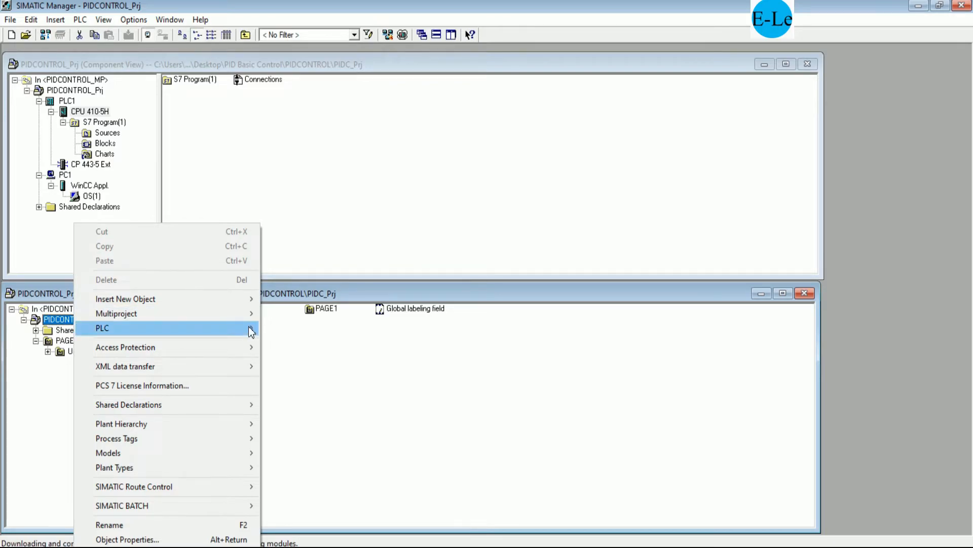
mouse_move(250, 330)
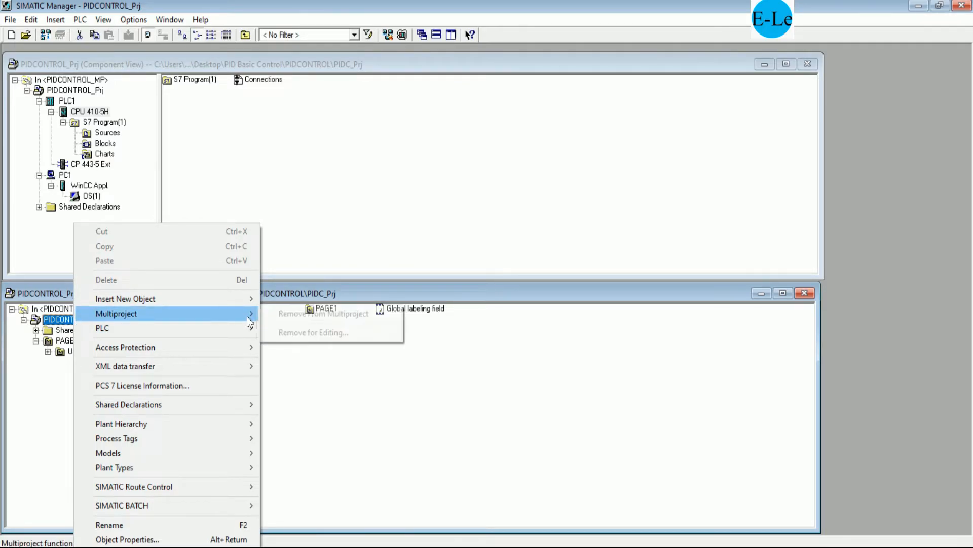
mouse_move(246, 301)
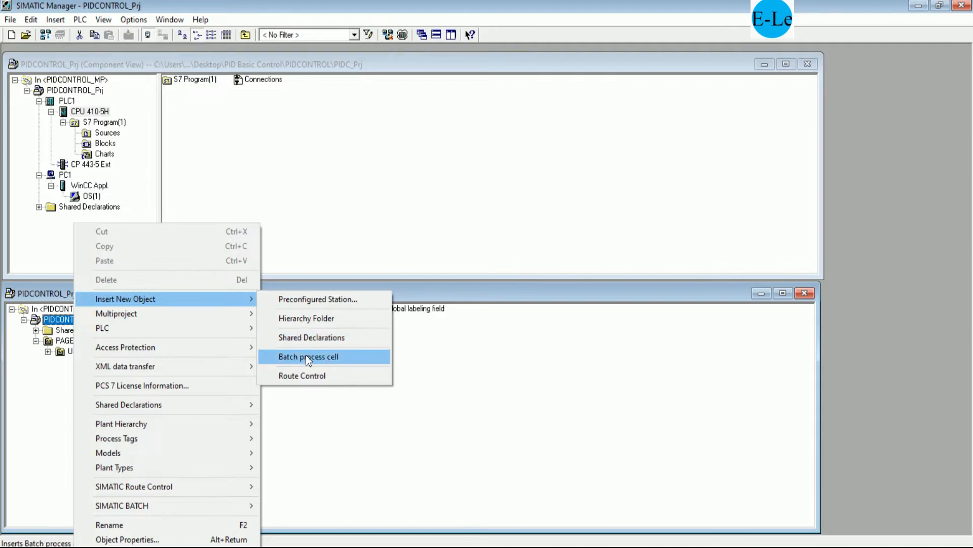
click(317, 318)
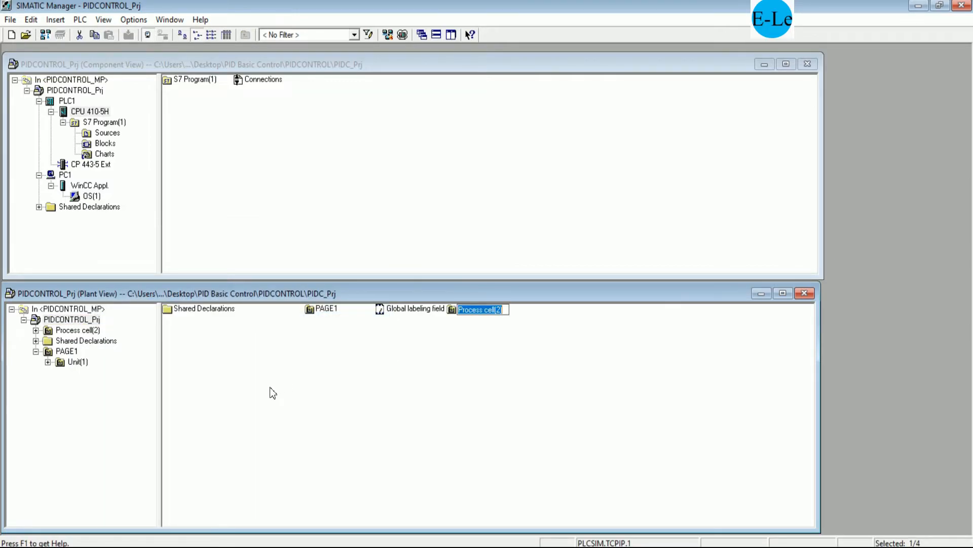
text(P)
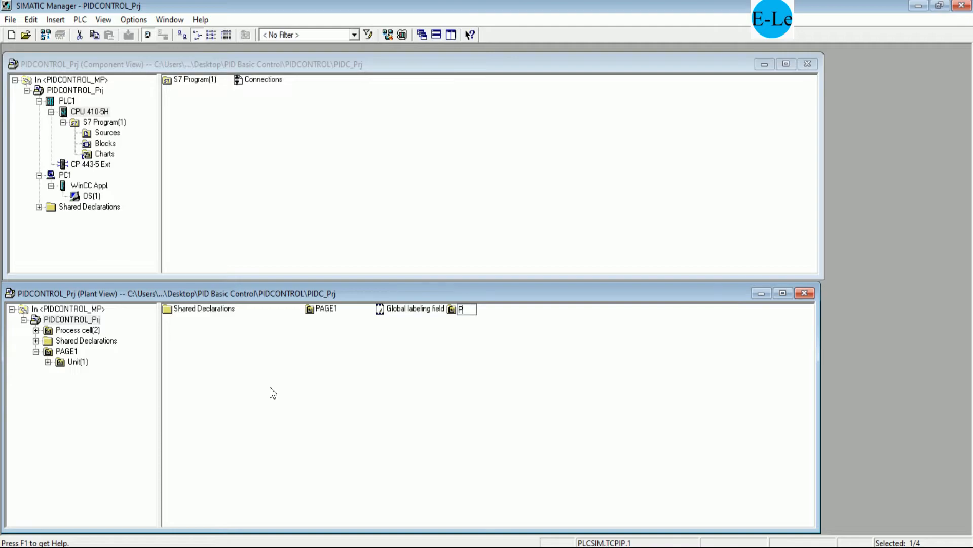
text(AGE2)
key(Return)
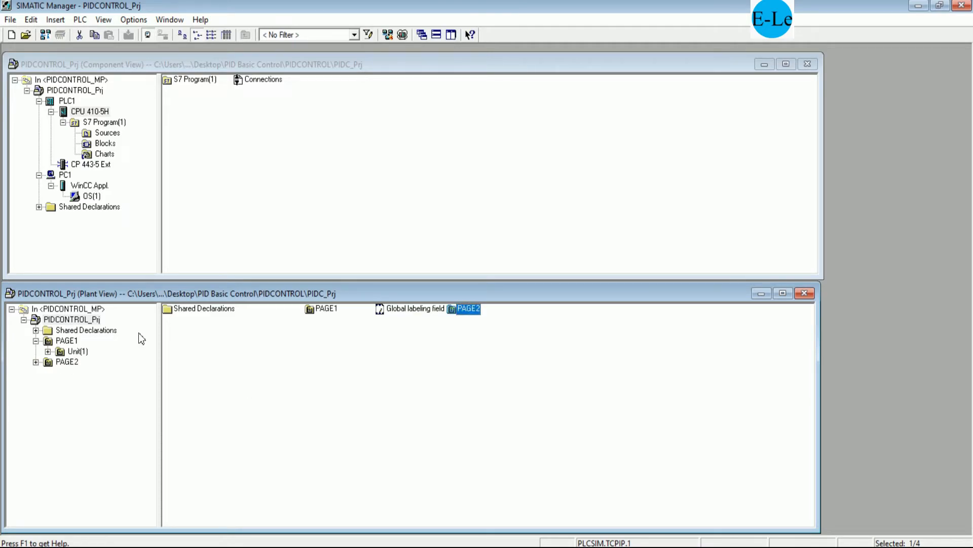
- Insert a new picture object into the PAGE2 folder of the plant view
click(69, 362)
right_click(221, 339)
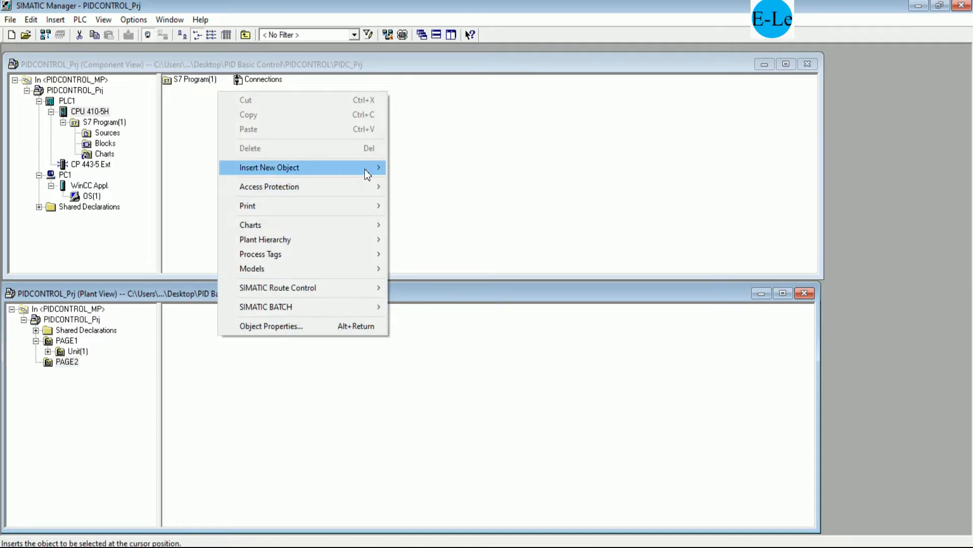
mouse_move(366, 168)
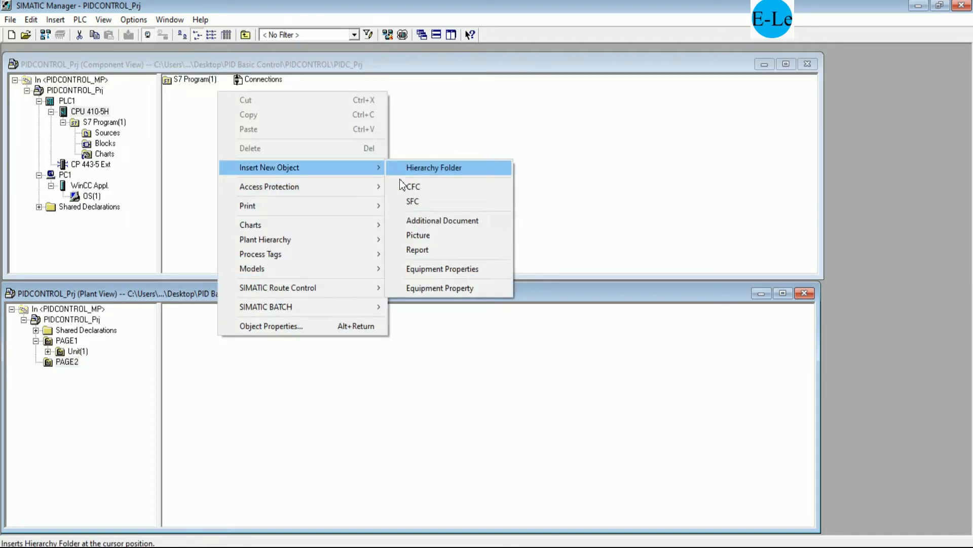
click(435, 235)
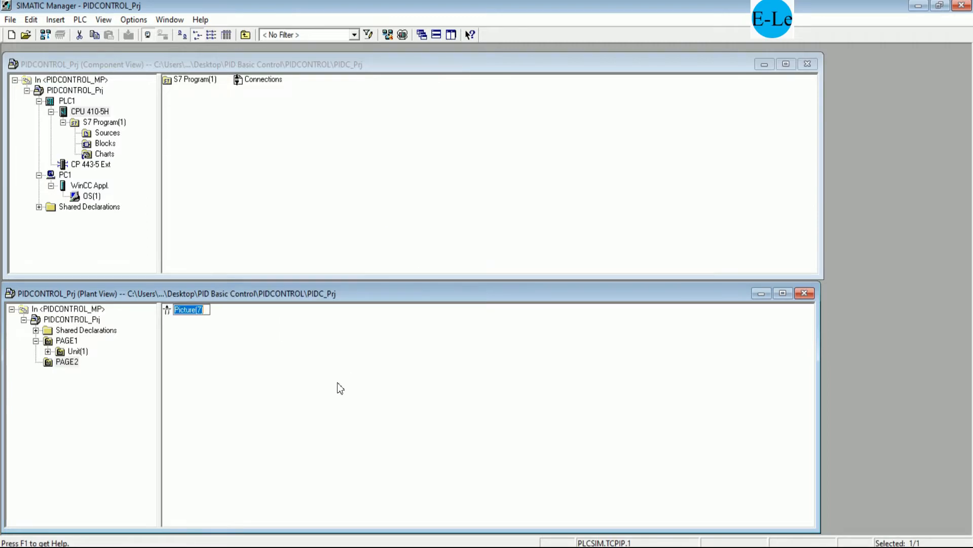
- Name the new picture in the PAGE2 folder SCREEN2
text(PA)
text(SCR)
text(EEN)
text(2)
key(Return)
- Rename the Picture(2) object in the PAGE1 folder as SCREEN1
click(76, 333)
click(67, 341)
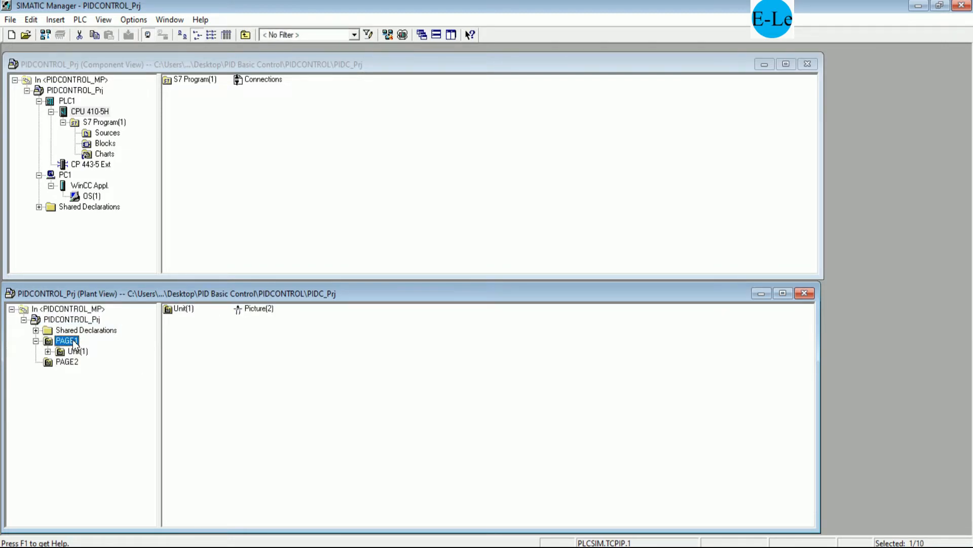
right_click(270, 309)
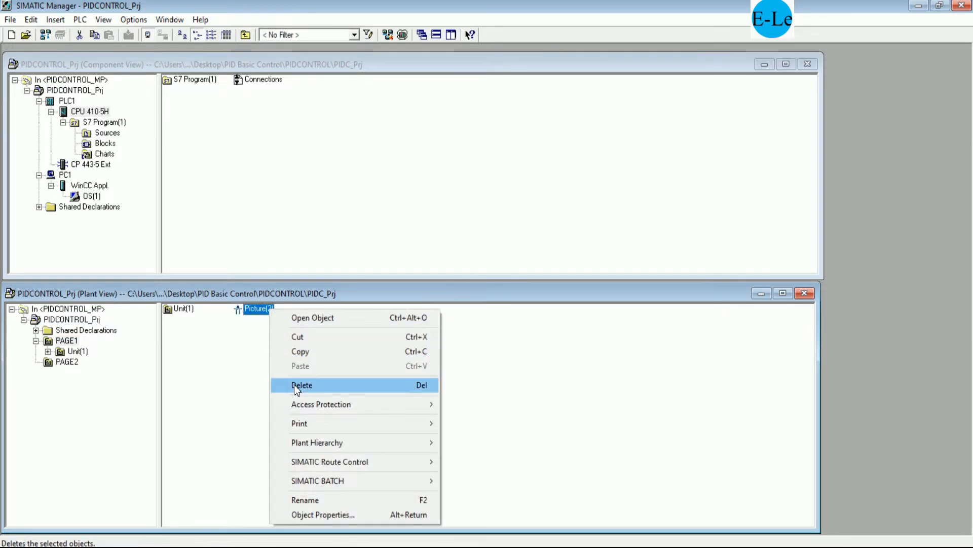
click(310, 500)
text(SCRE)
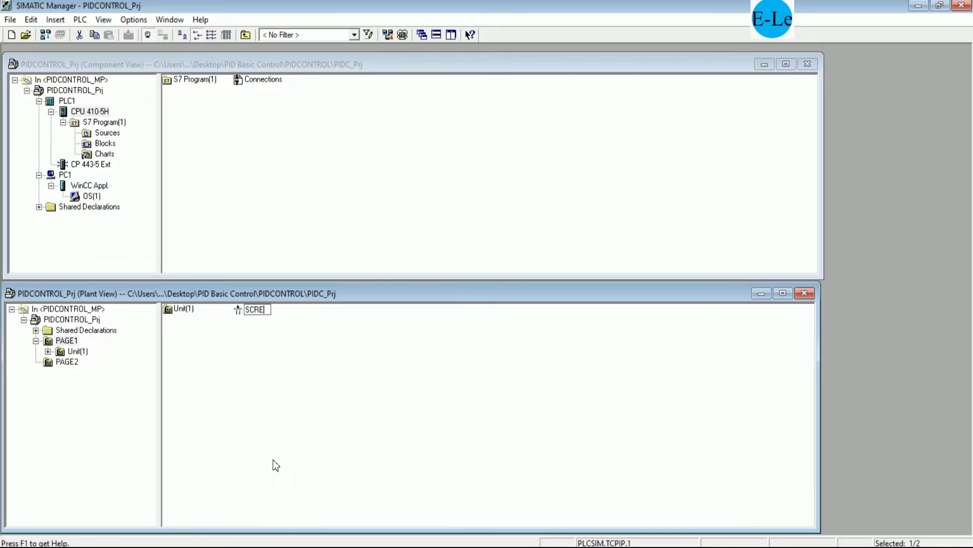
text(EN1)
key(Return)
- Insert a new CFC chart in the PAGE1 folder and try to name it PID1
click(64, 362)
right_click(264, 351)
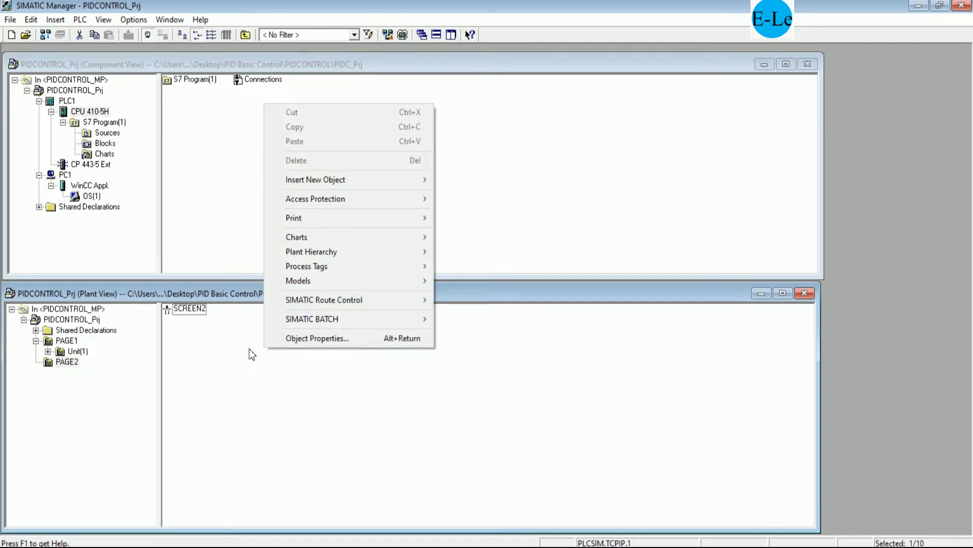
click(70, 341)
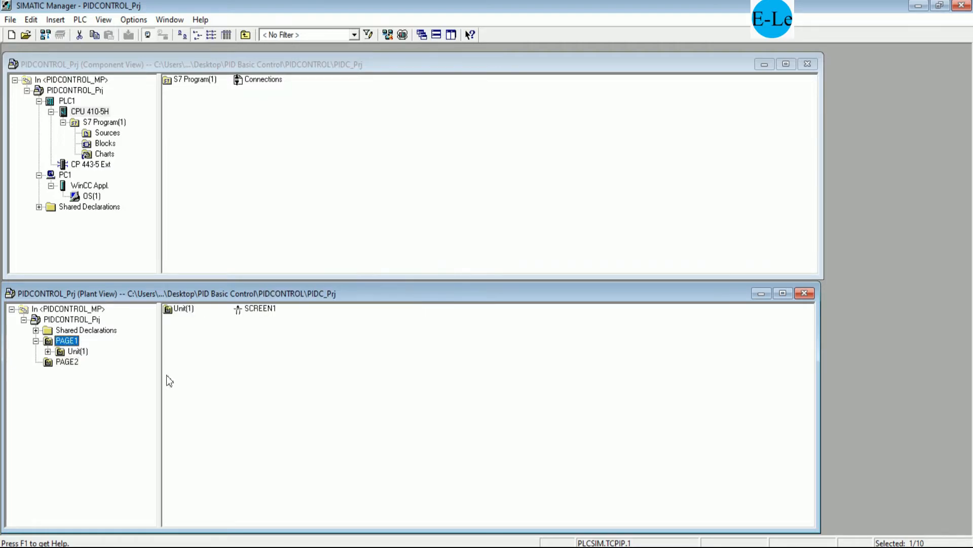
right_click(231, 360)
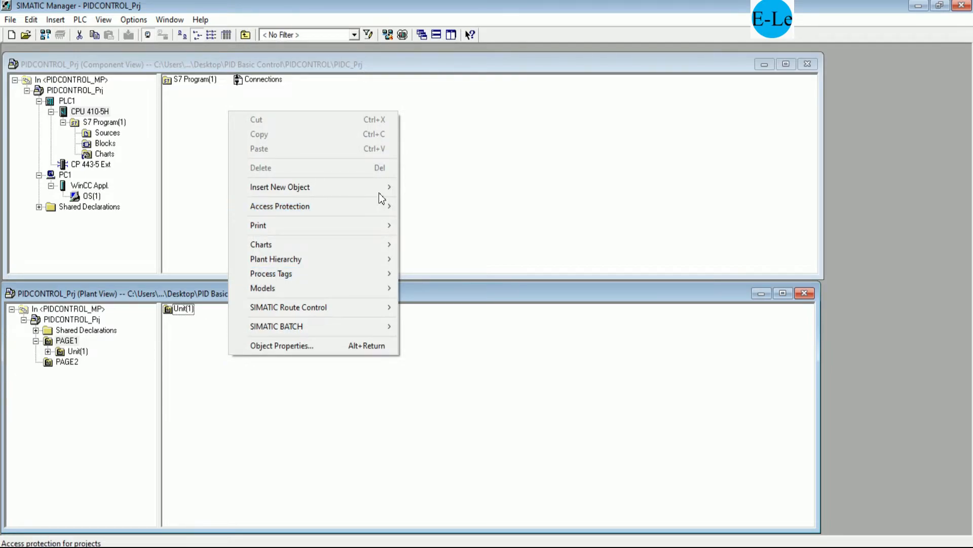
mouse_move(382, 187)
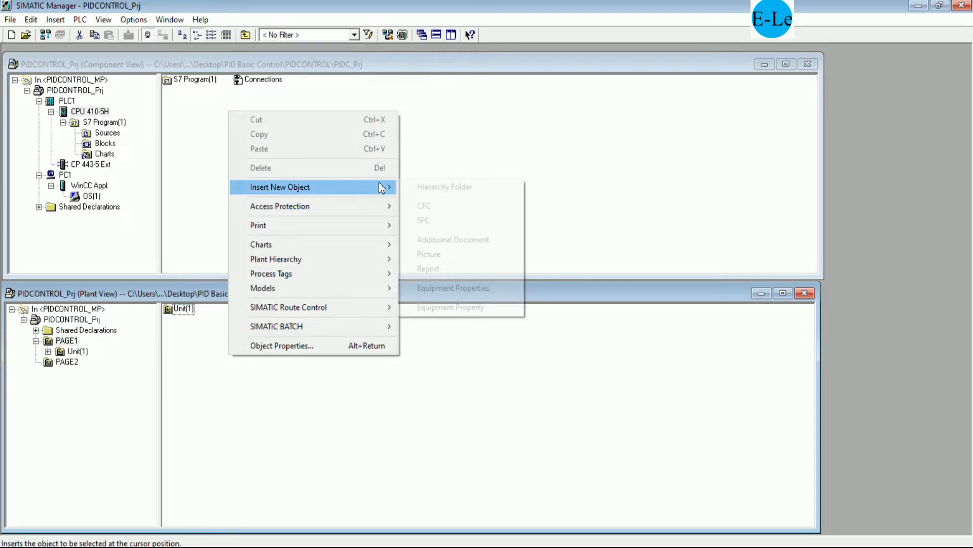
click(442, 206)
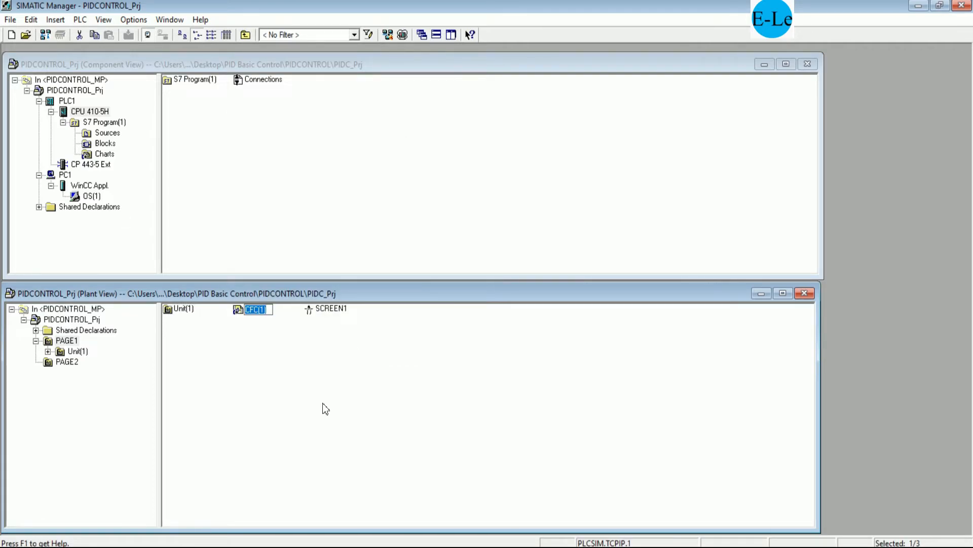
text(PID1)
key(Return)
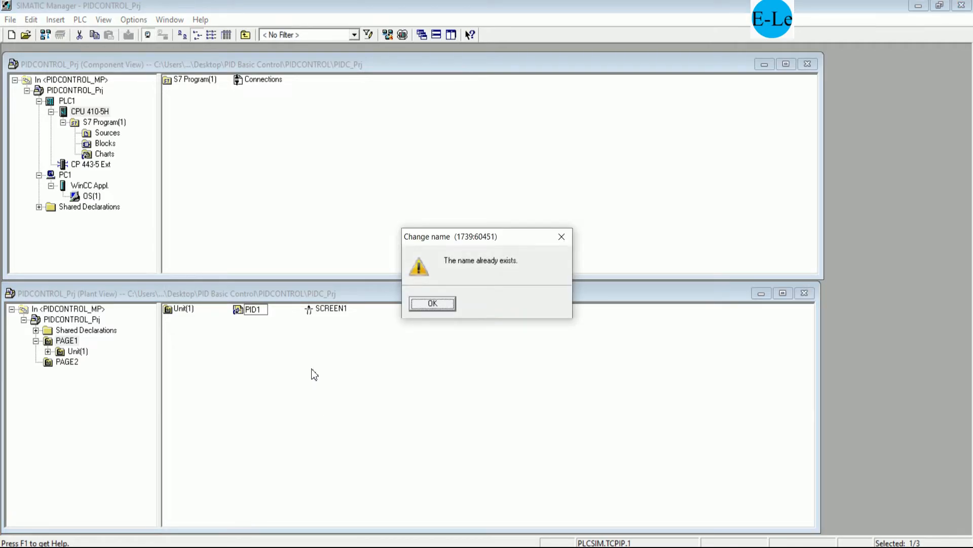
click(442, 304)
key(Escape)
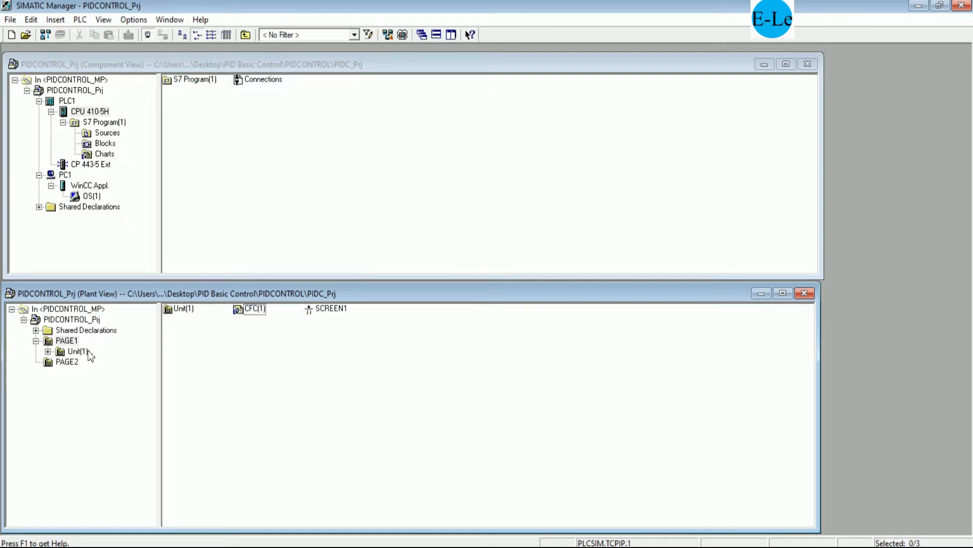
- Check the S7 program's charts and the Function(1) folder under Unit(1) for an existing chart named PID1
click(105, 155)
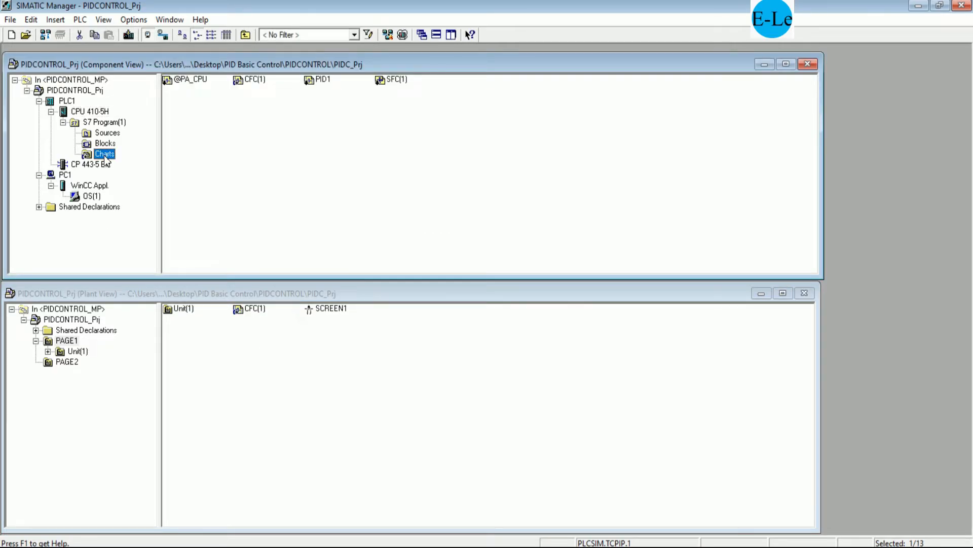
click(74, 353)
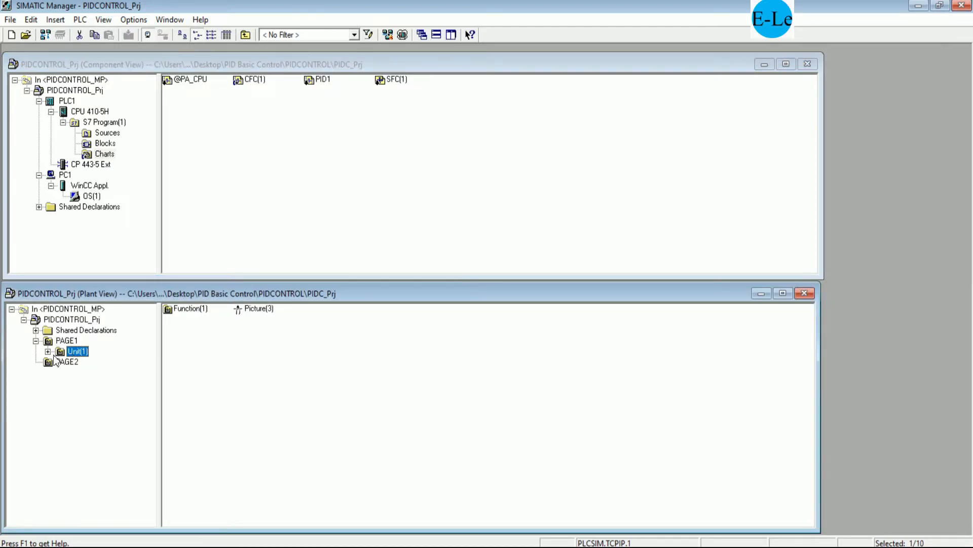
click(48, 352)
click(82, 362)
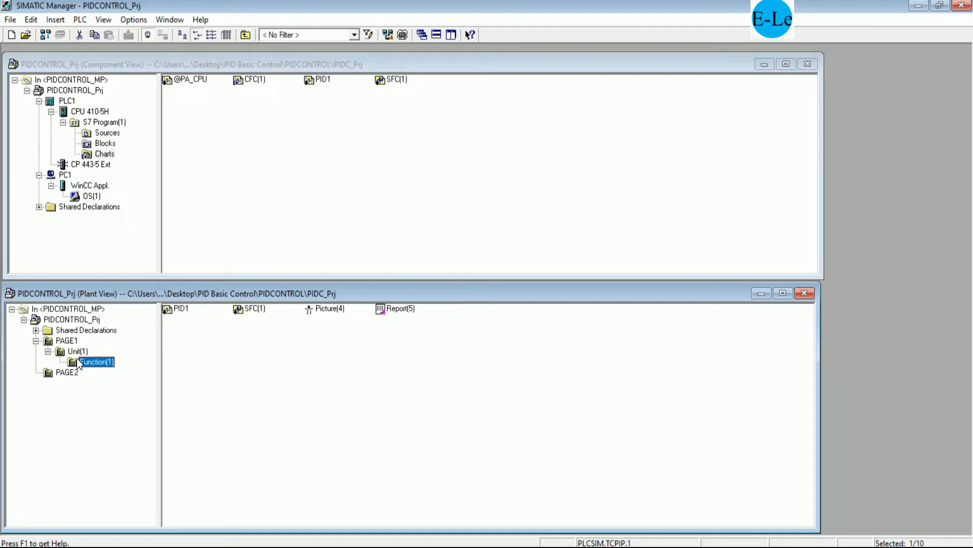
click(179, 310)
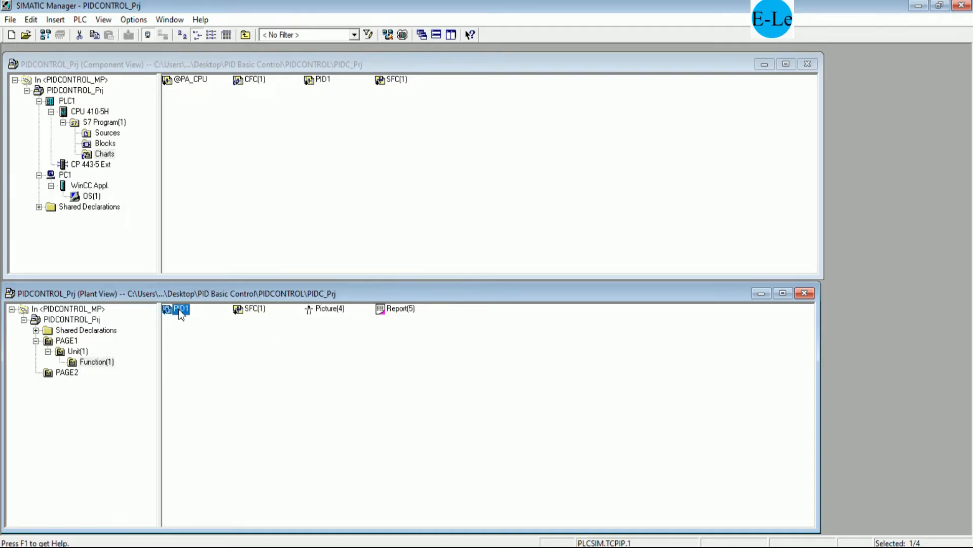
- Delete the CFC(1) chart from the PAGE1 folder
click(70, 342)
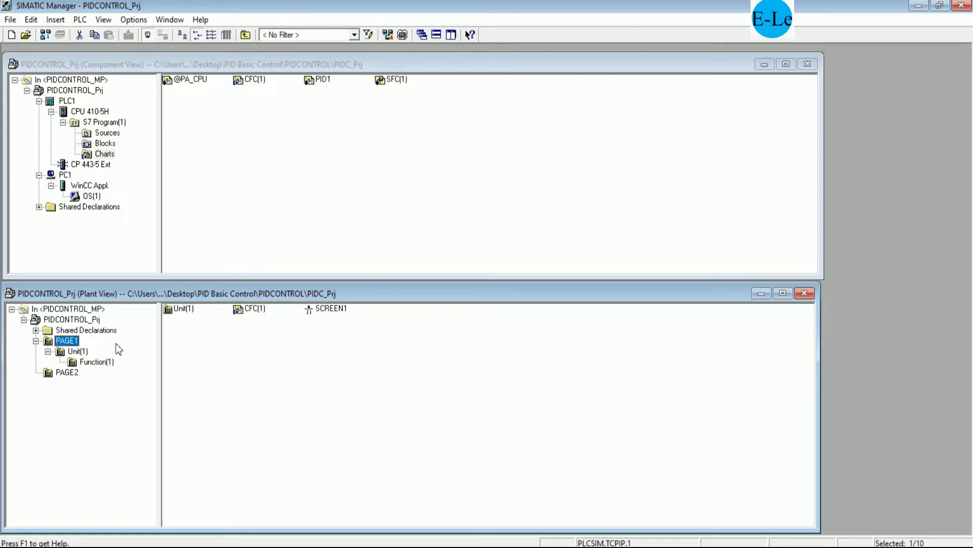
click(253, 311)
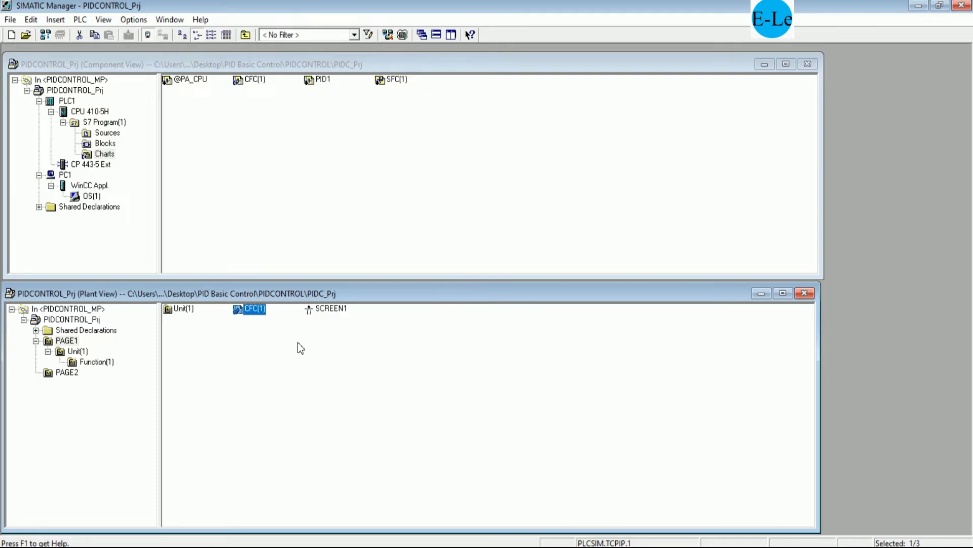
key(Delete)
click(396, 314)
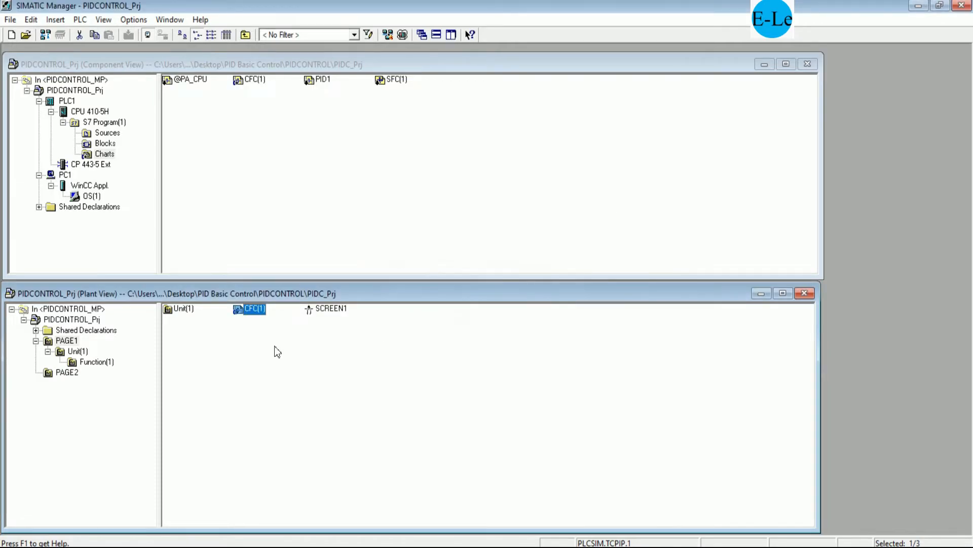
- Delete the PID1 and SFC(1) charts from the Function(1) folder under Unit(1)
click(93, 362)
click(180, 311)
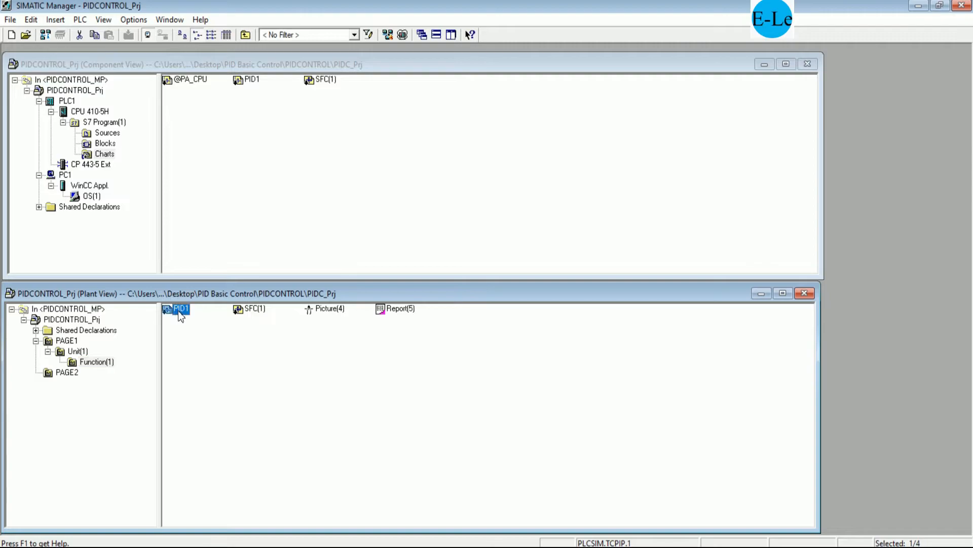
key(Delete)
click(407, 309)
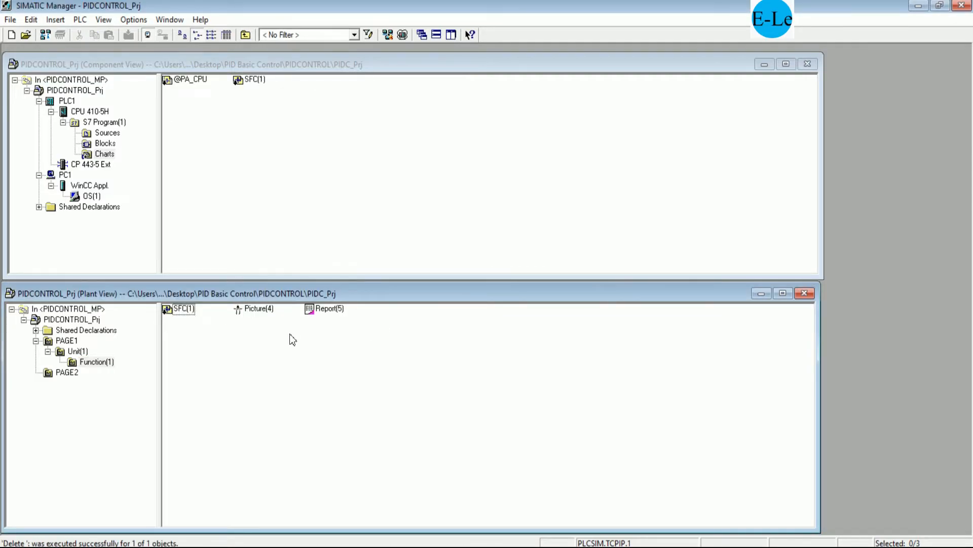
click(185, 310)
key(Delete)
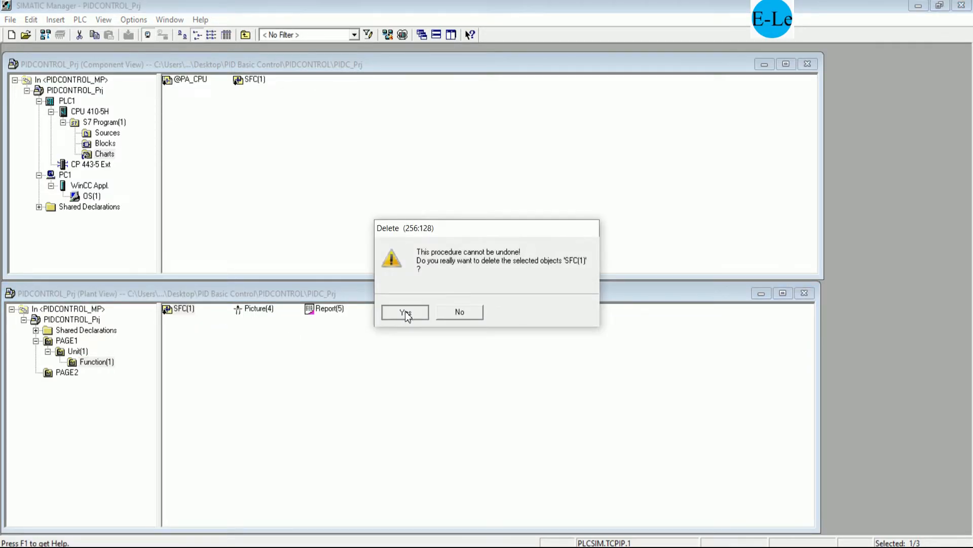
click(405, 311)
- Add a CFC chart named PID1 directly to the PAGE1 folder
click(78, 351)
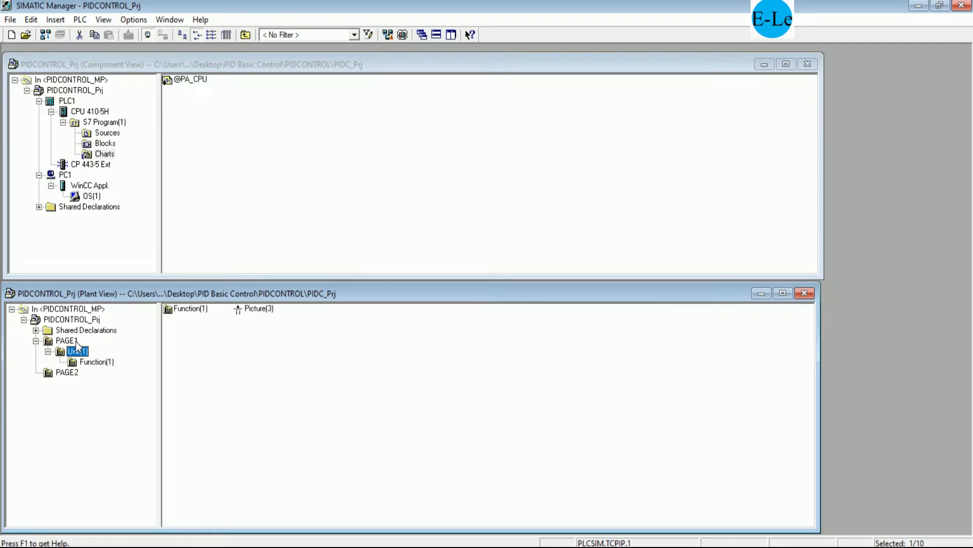
click(68, 342)
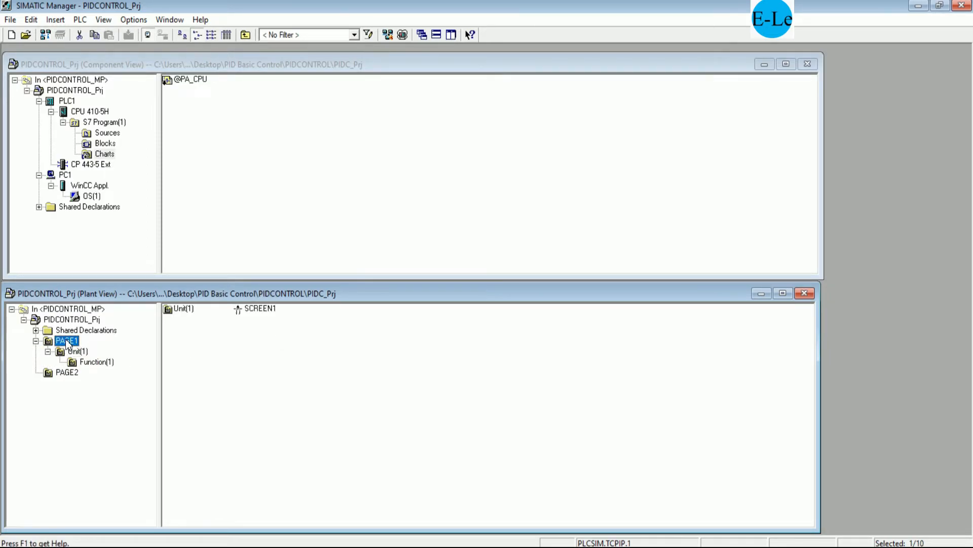
click(79, 364)
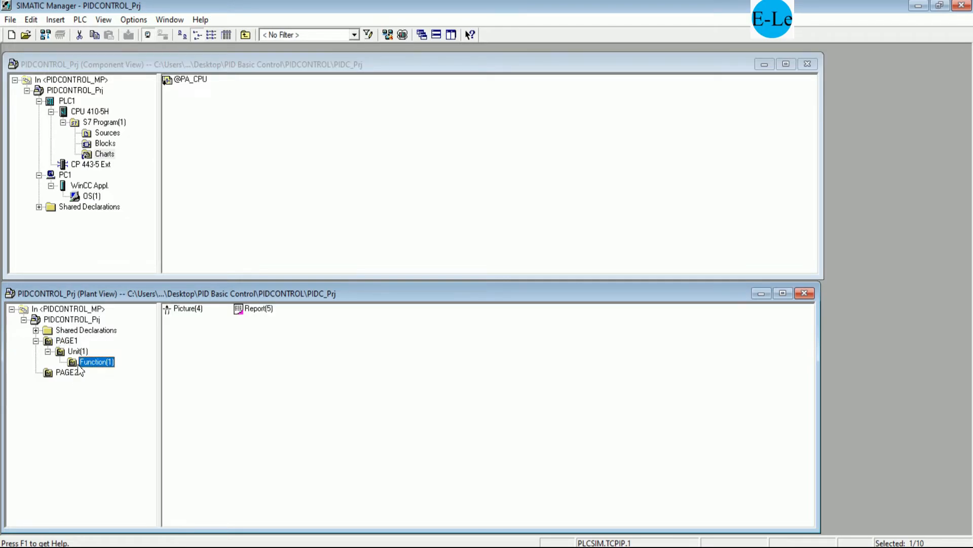
click(69, 373)
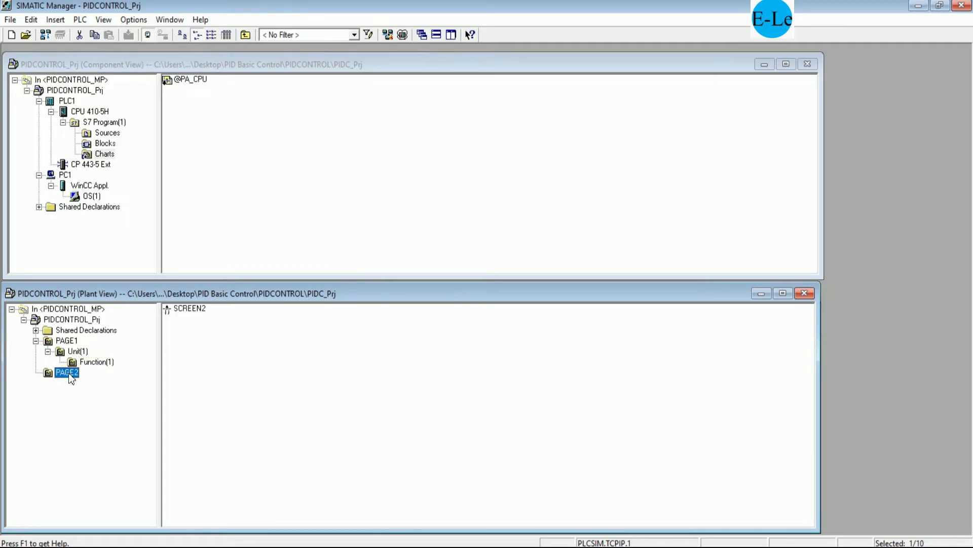
click(71, 341)
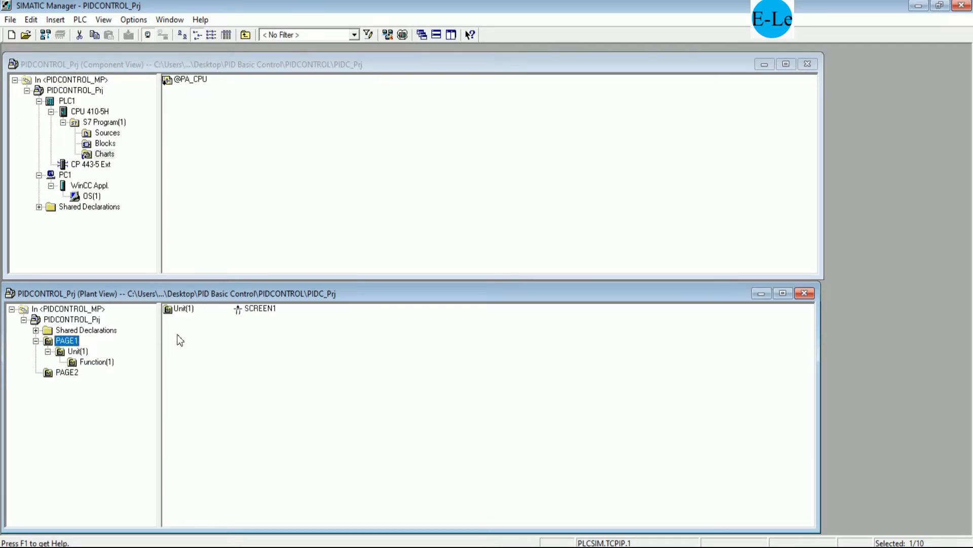
right_click(218, 342)
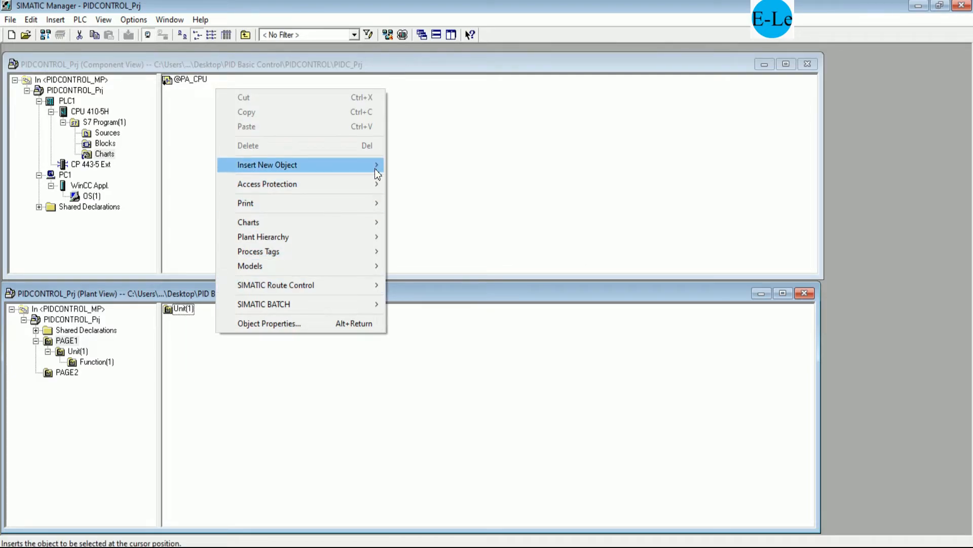
mouse_move(378, 174)
click(429, 185)
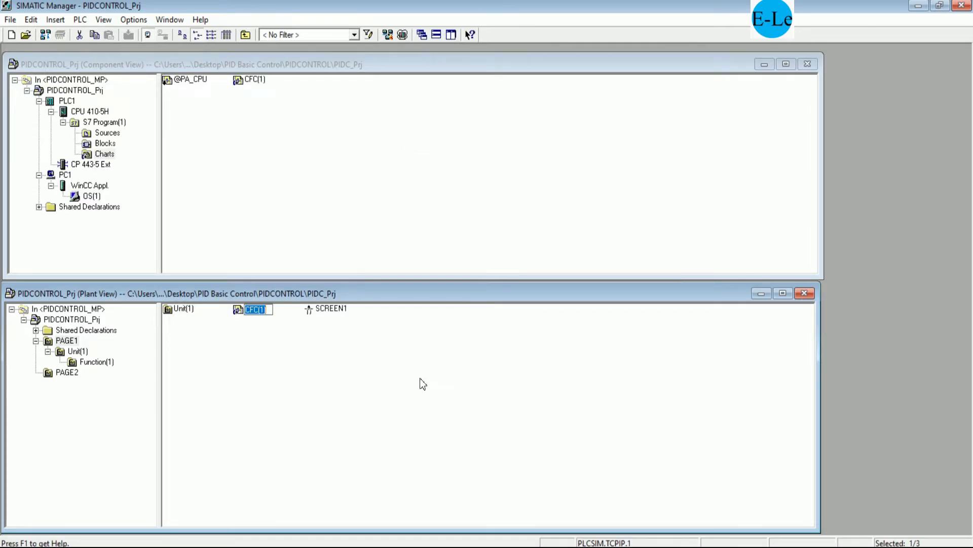
text(PID1)
key(Return)
click(379, 363)
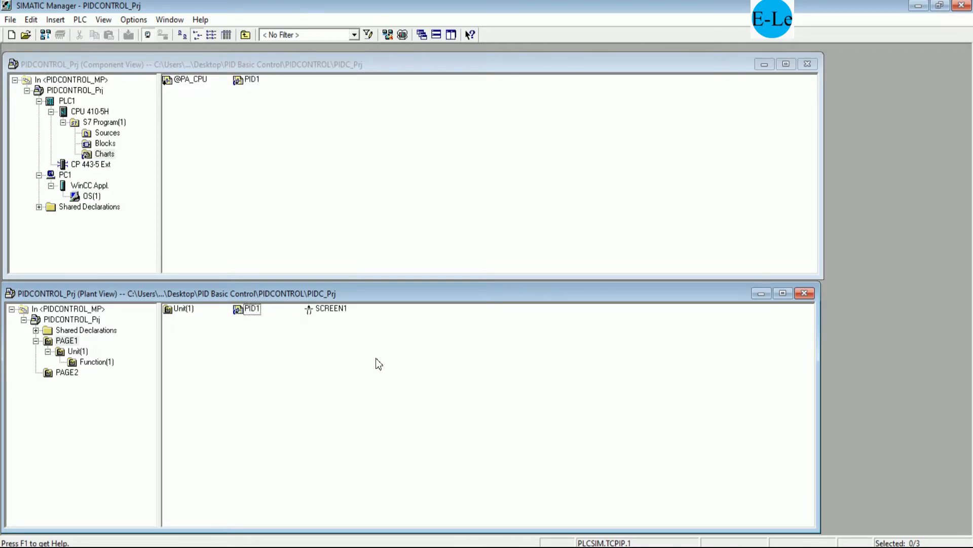
- Open the PID1 chart for editing, narrow the block catalog pane, and expand S7 Program(1) in it
click(258, 312)
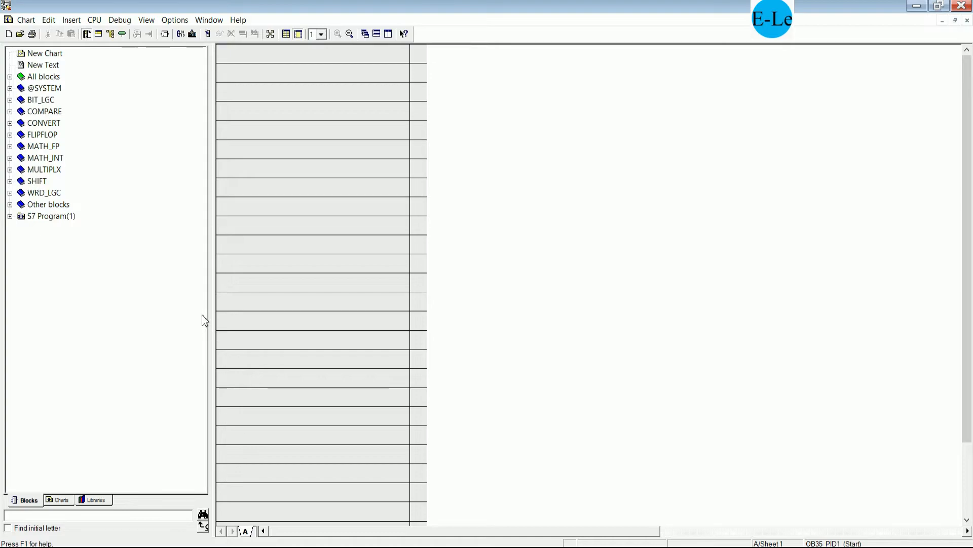
drag(217, 313, 142, 319)
click(9, 216)
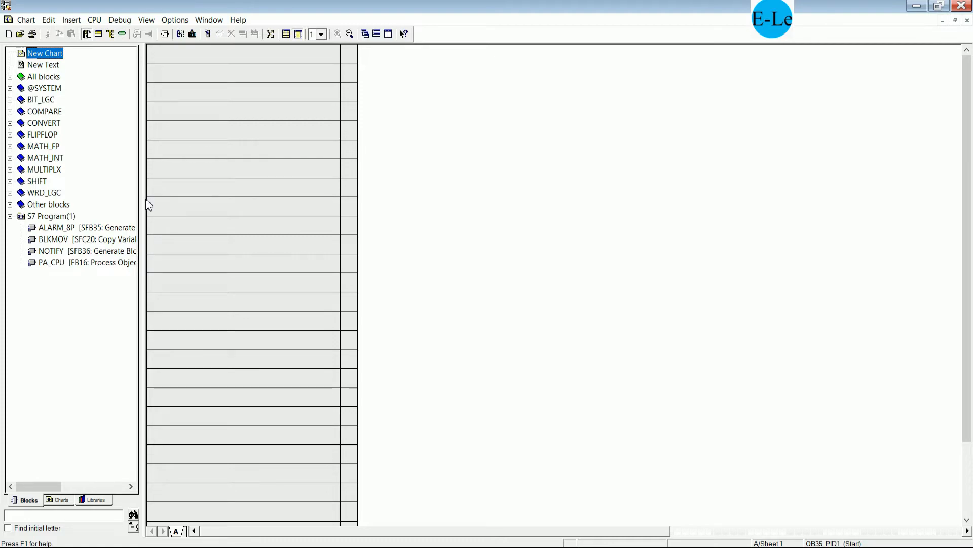
drag(147, 198, 154, 207)
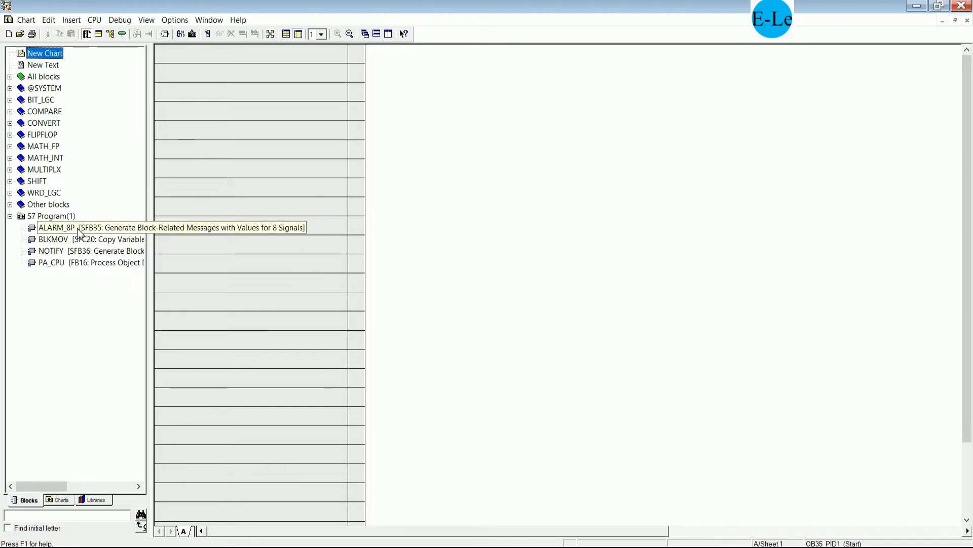
- Expand the Blocks+Templates\Blocks folder of PCS 7 AP Library V91 in the catalog's libraries
click(94, 501)
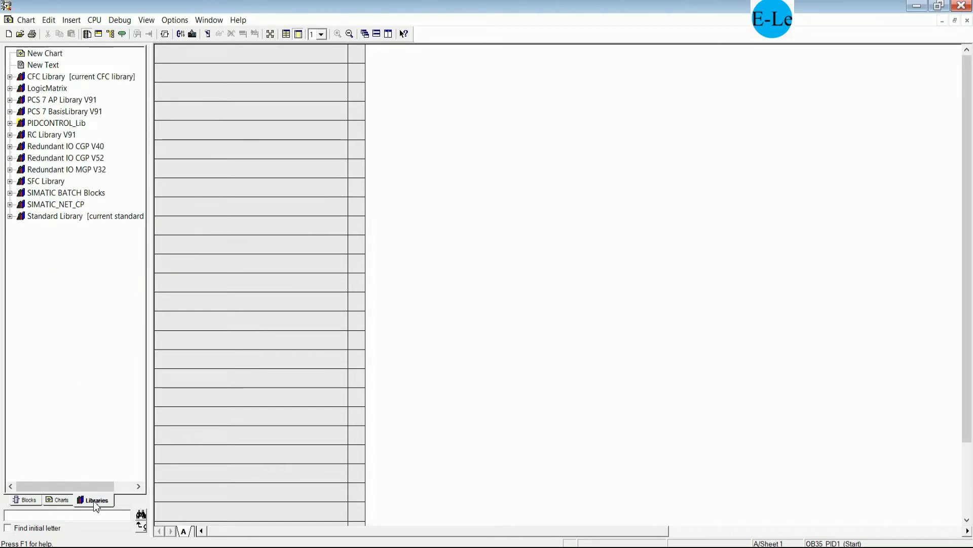
click(11, 99)
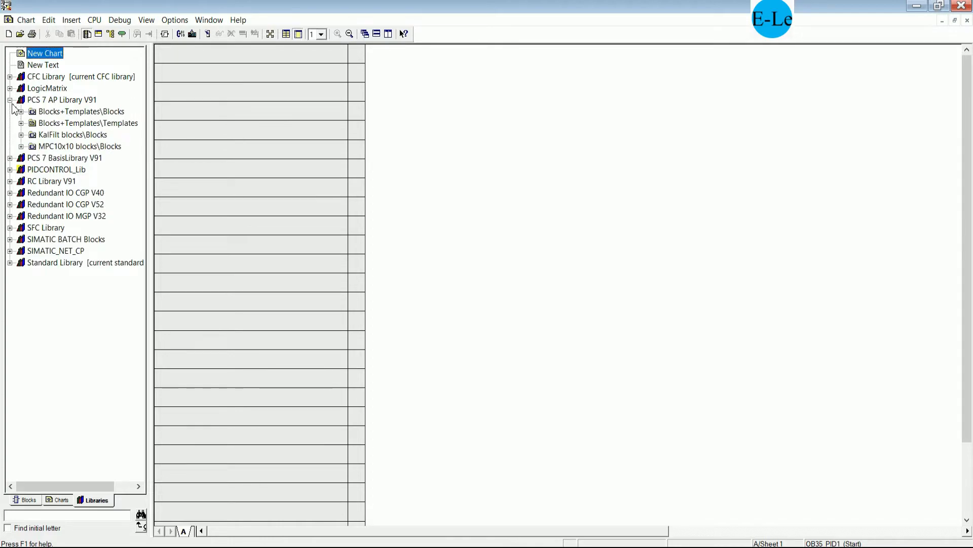
click(22, 112)
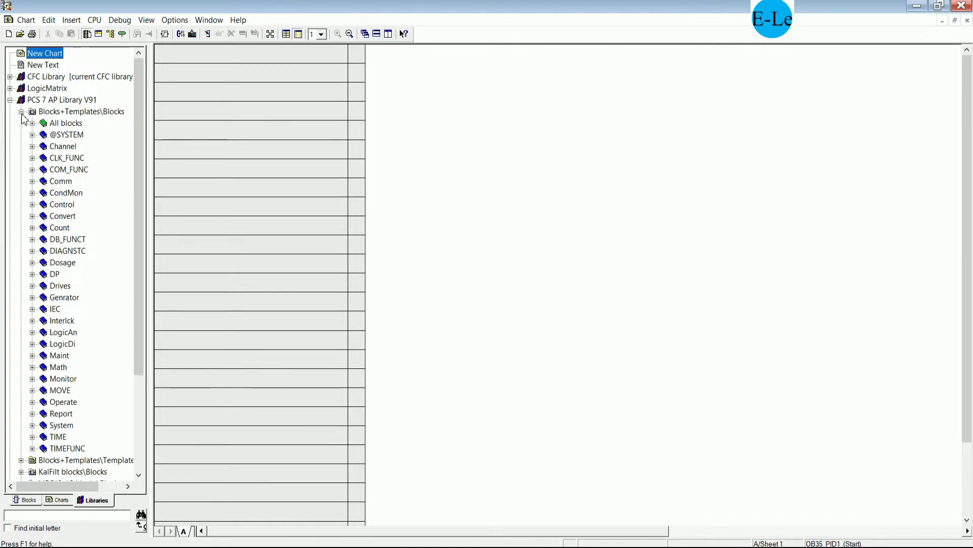
drag(144, 277, 146, 337)
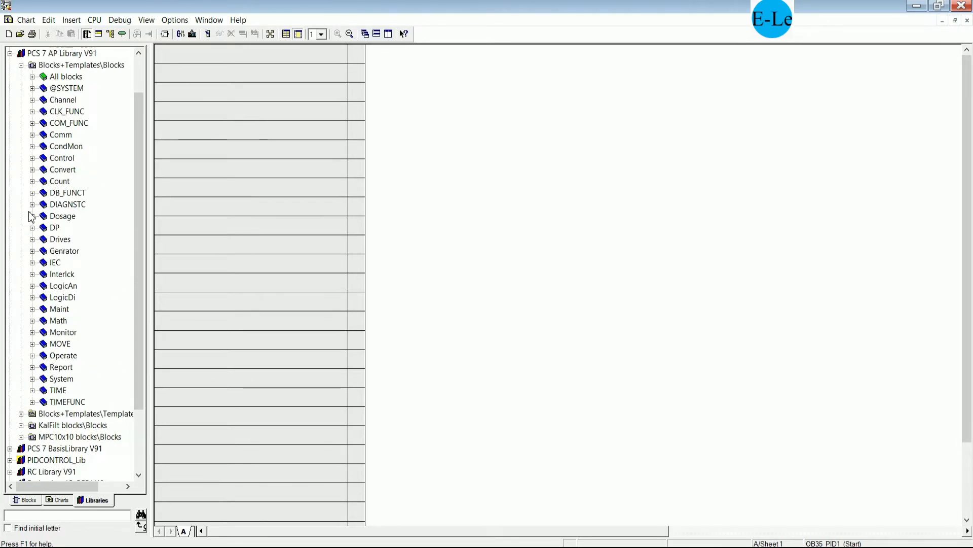
- Place the PIDConL continuous PID controller block from the library's Control folder on the PID1 chart and shift it slightly up and left
click(32, 157)
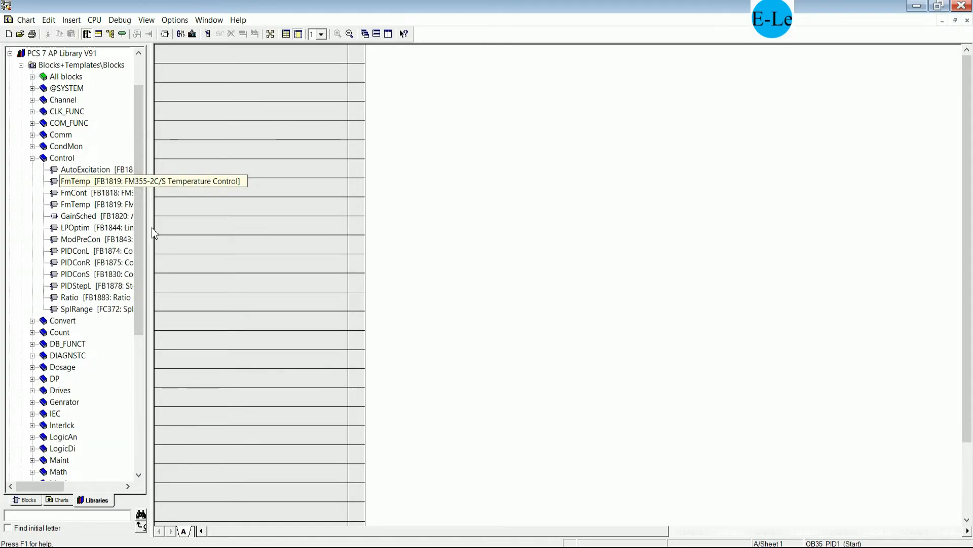
drag(155, 233, 204, 234)
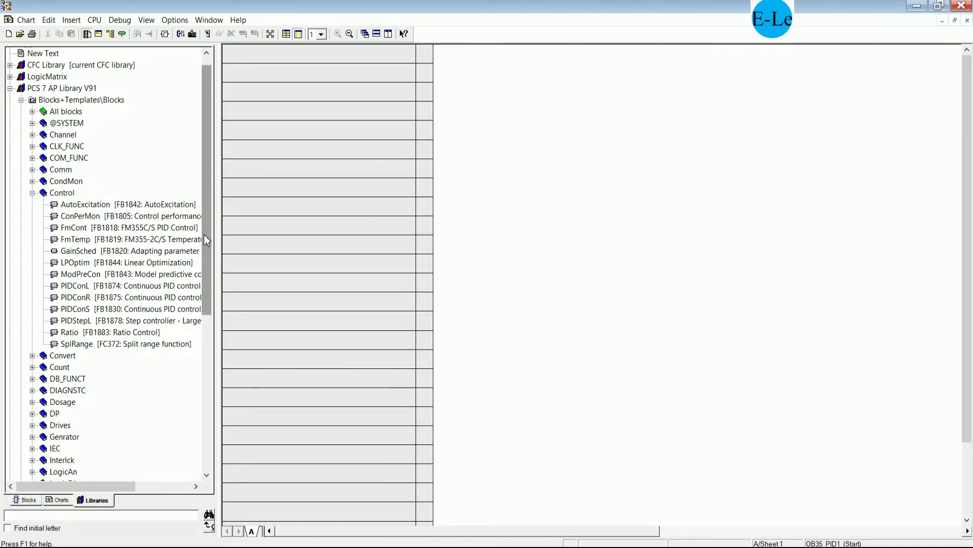
drag(114, 486, 138, 492)
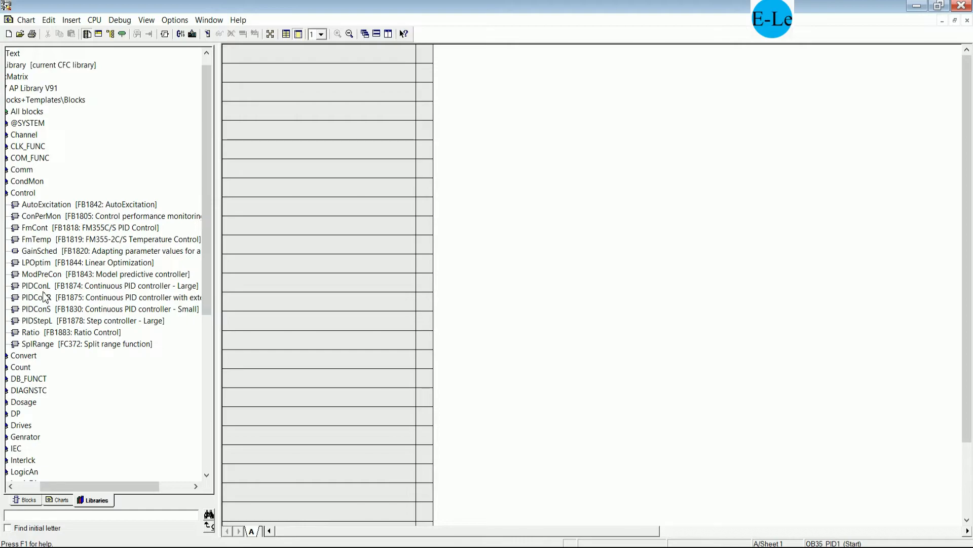
drag(44, 287, 759, 188)
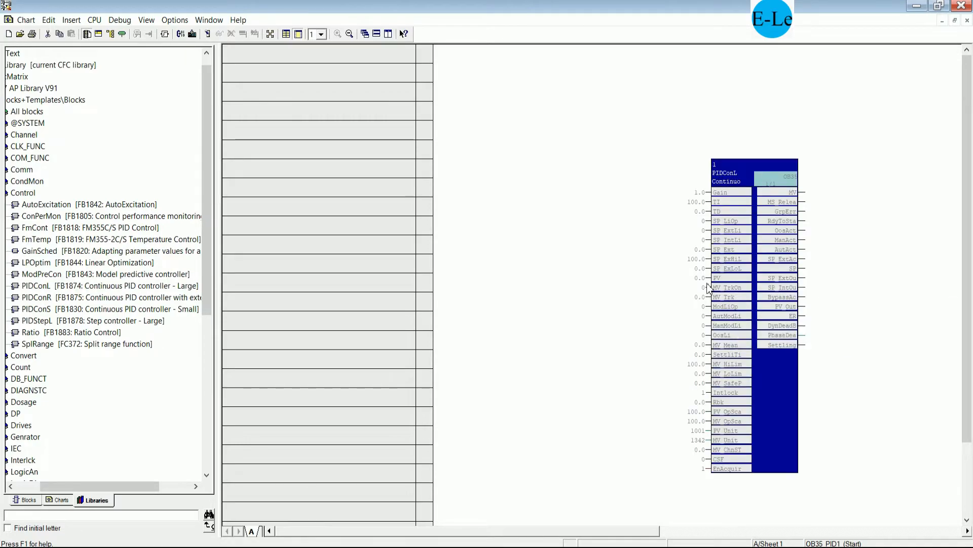
click(866, 246)
drag(748, 170, 724, 130)
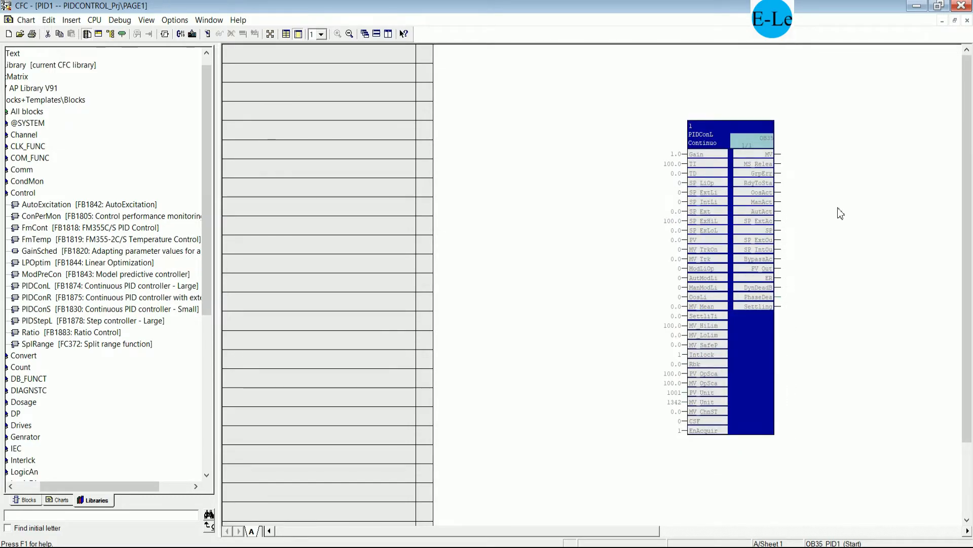
click(838, 211)
- Search the catalog's libraries for PCS7 ANALOG
drag(97, 490, 71, 489)
drag(206, 277, 206, 364)
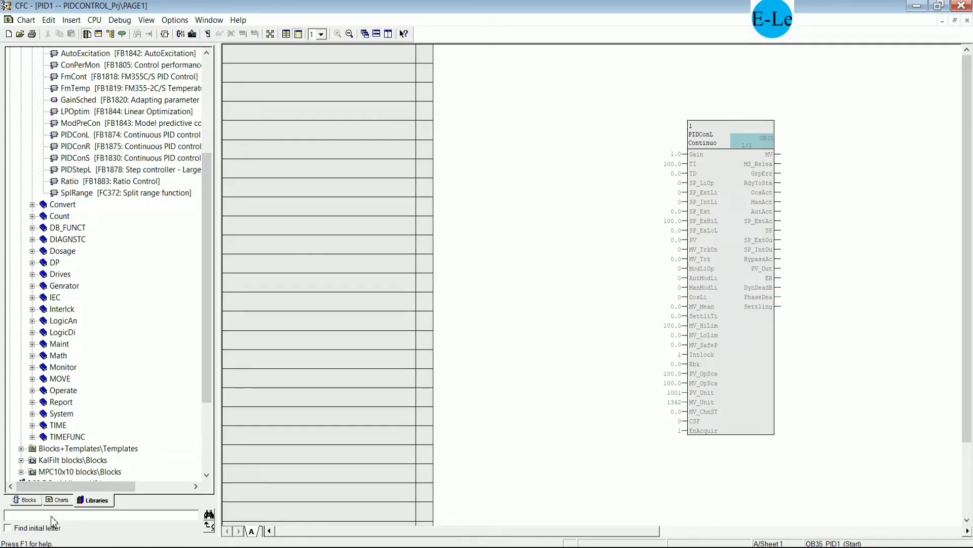
text(PCS7 ANAL)
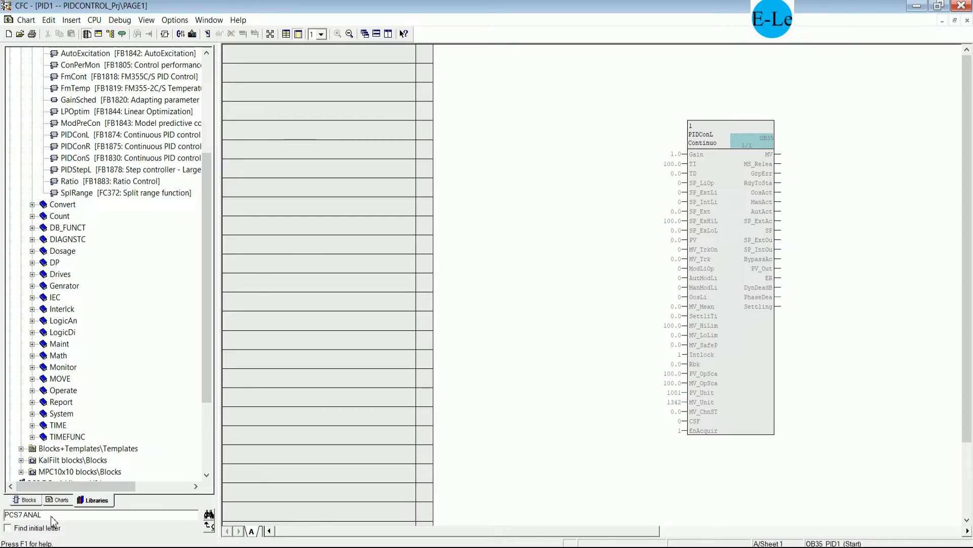
text(OG)
key(Return)
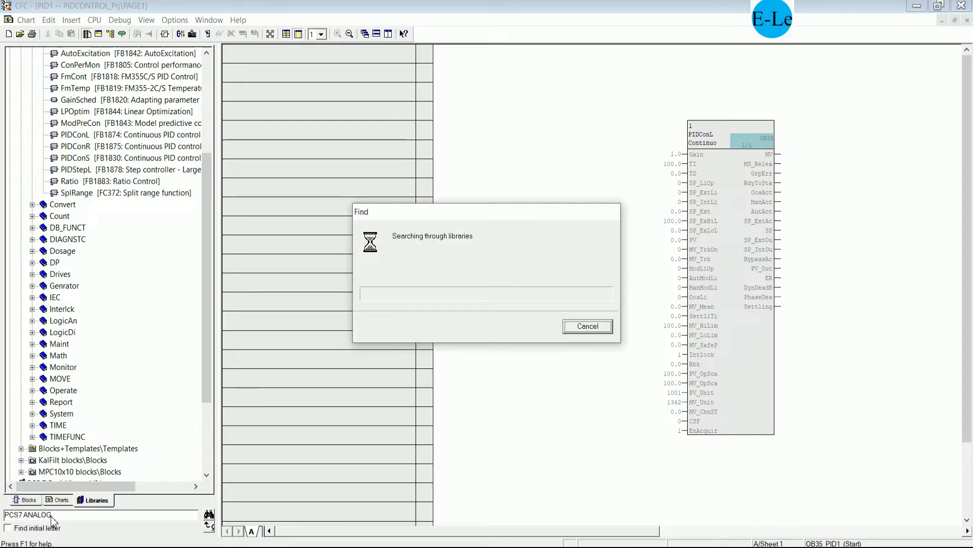
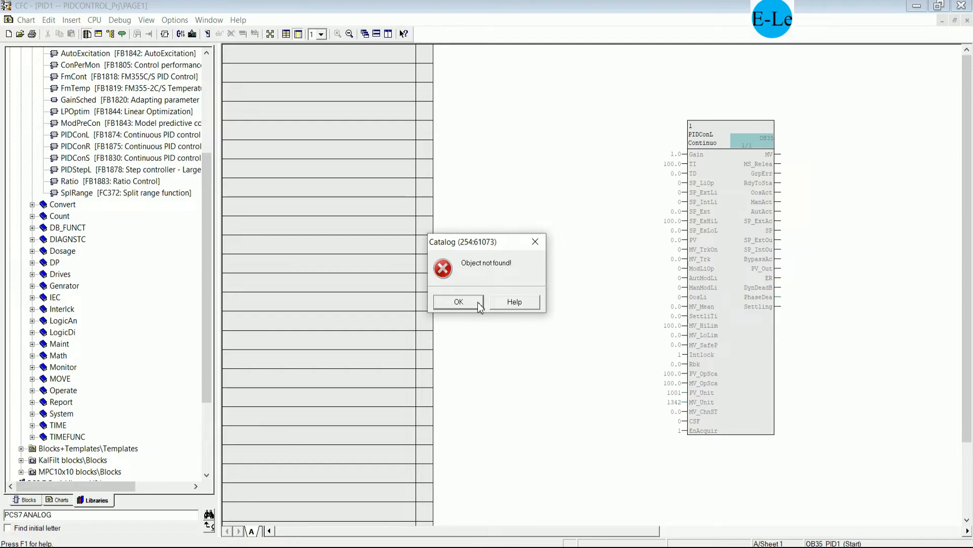
click(464, 302)
- Look through the block folders of PCS 7 AP Library V91, including the contents of Drives, for analog driver blocks
scroll(103, 239, up, 2)
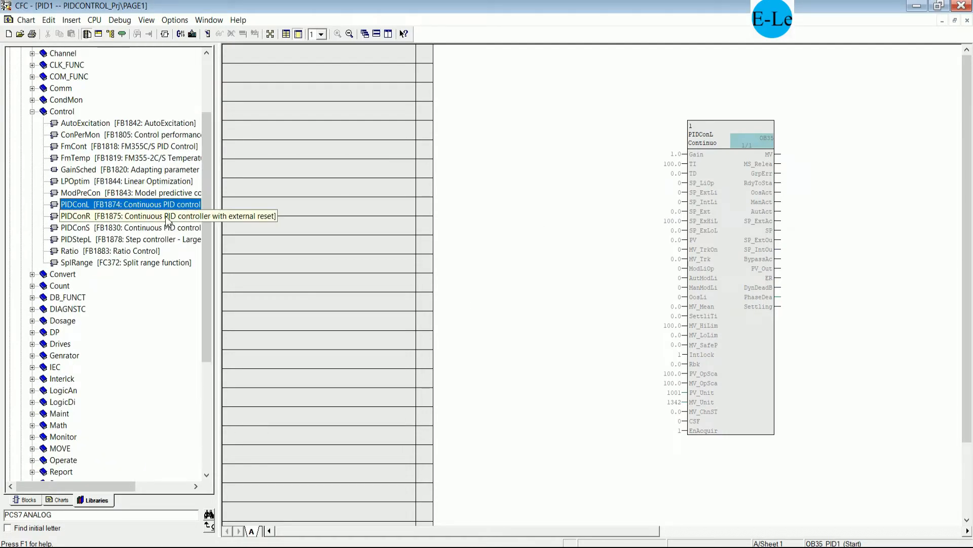
scroll(141, 244, down, 1)
scroll(127, 259, up, 2)
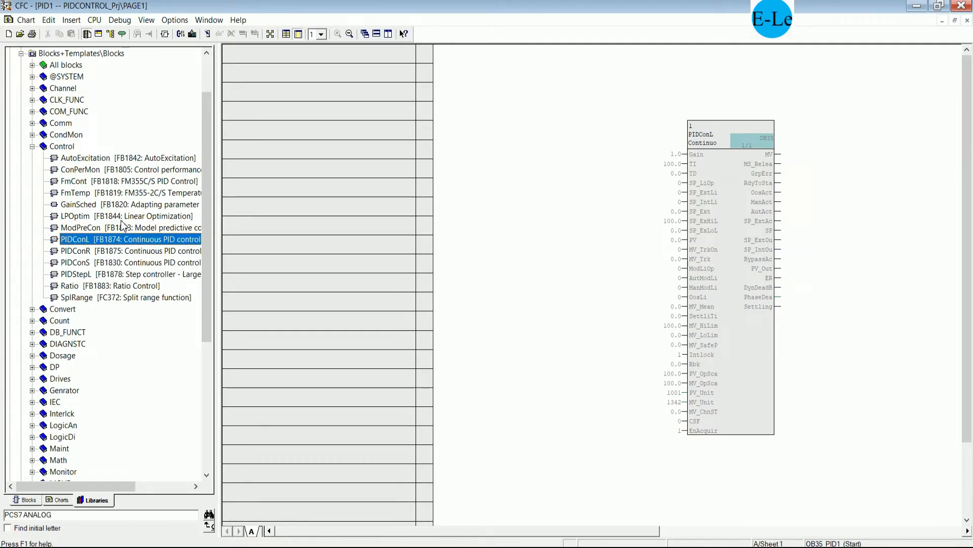
scroll(104, 284, down, 2)
scroll(71, 436, down, 1)
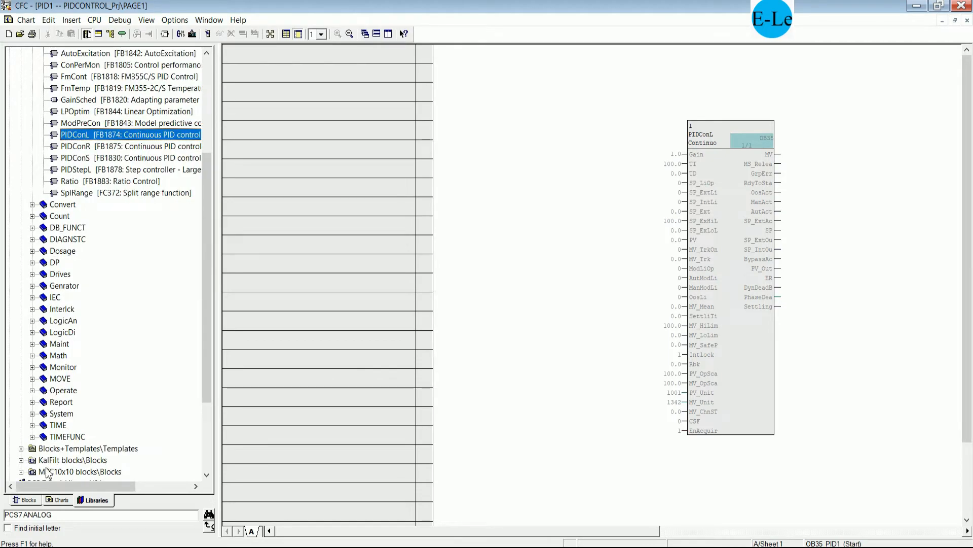
scroll(106, 435, down, 3)
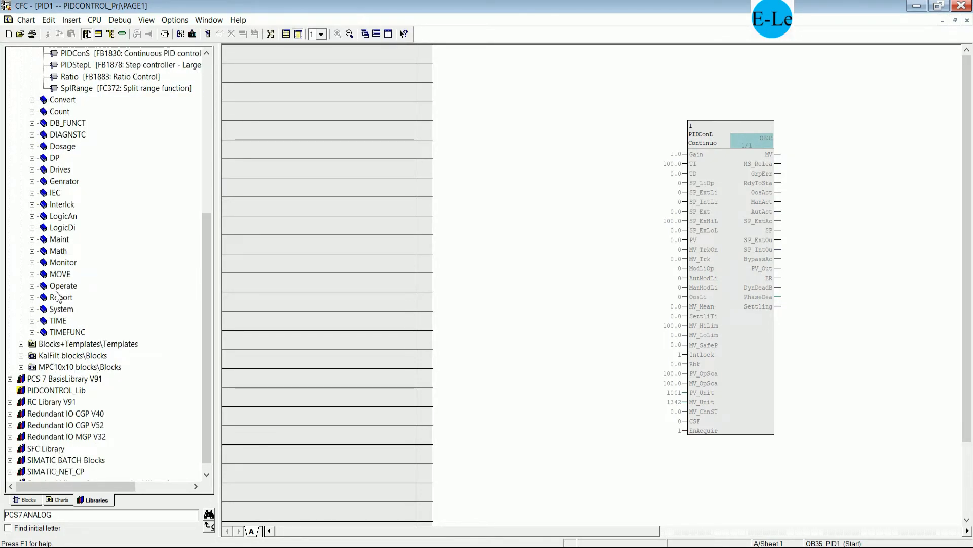
click(32, 170)
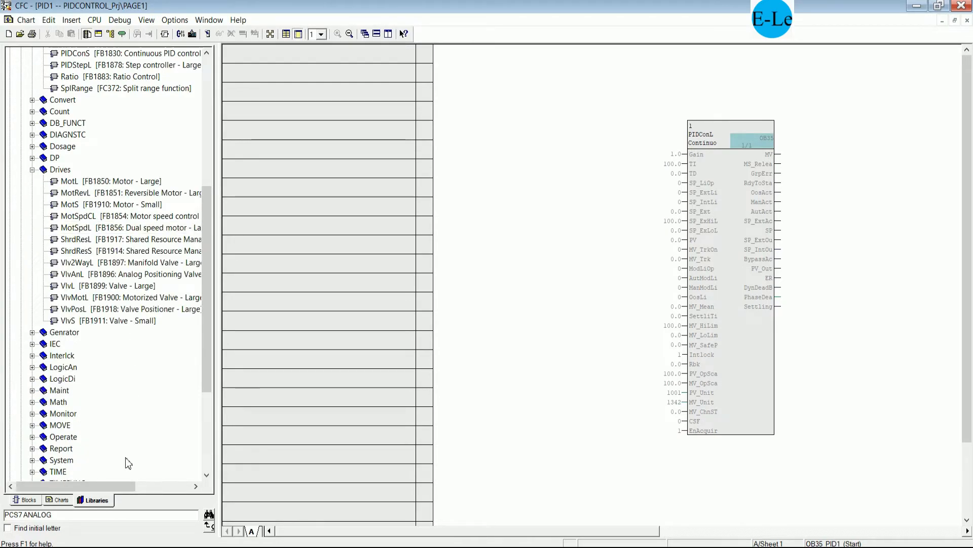
scroll(126, 262, down, 5)
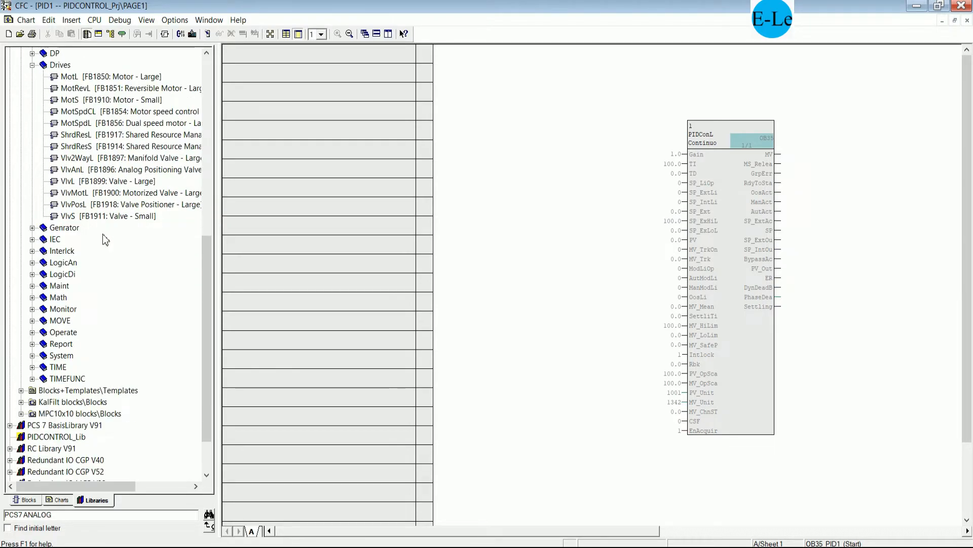
- Check the Control and COMPARE families among the program's own blocks in the catalog
click(31, 500)
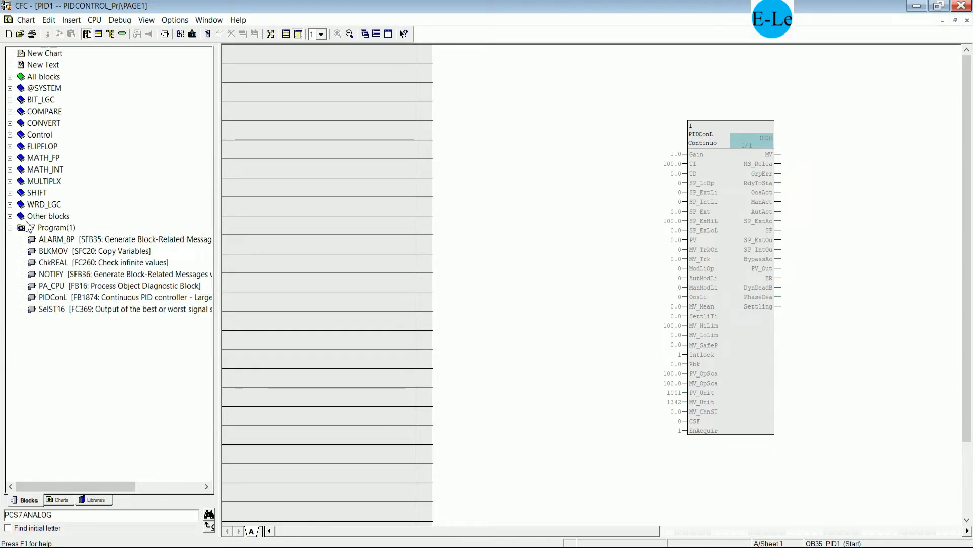
click(10, 135)
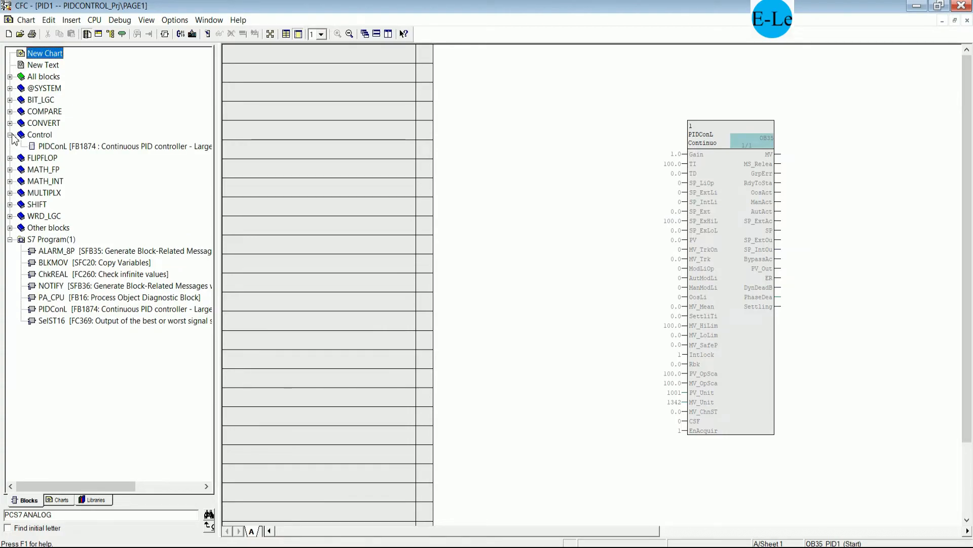
click(10, 135)
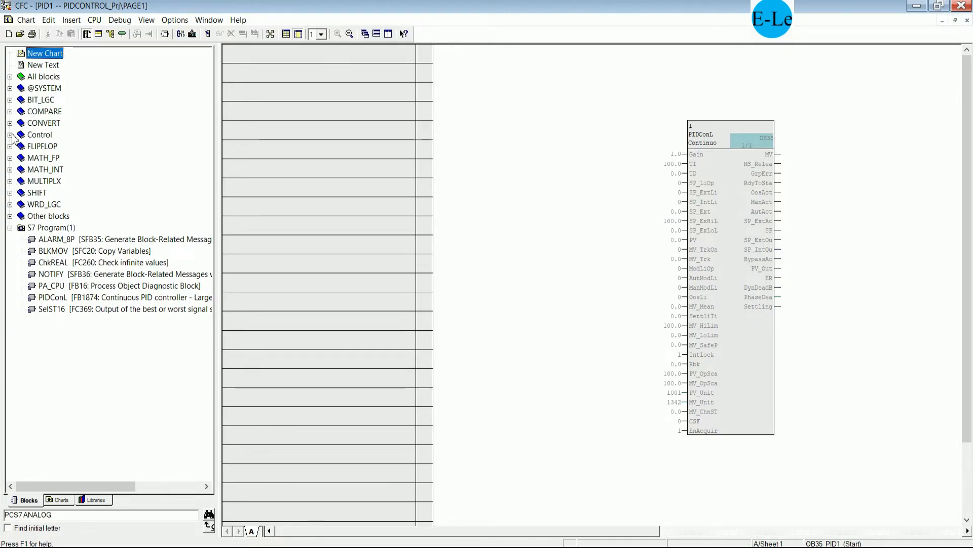
click(11, 112)
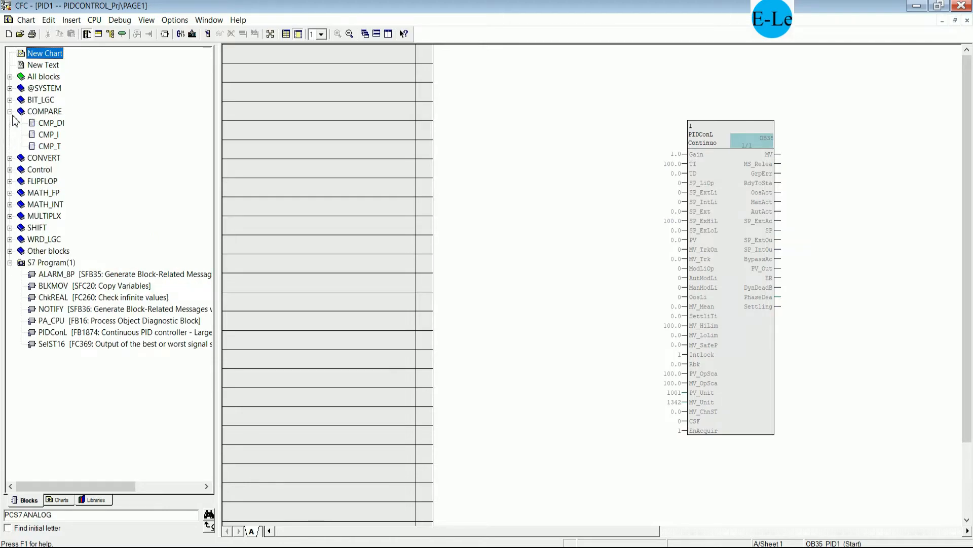
click(9, 111)
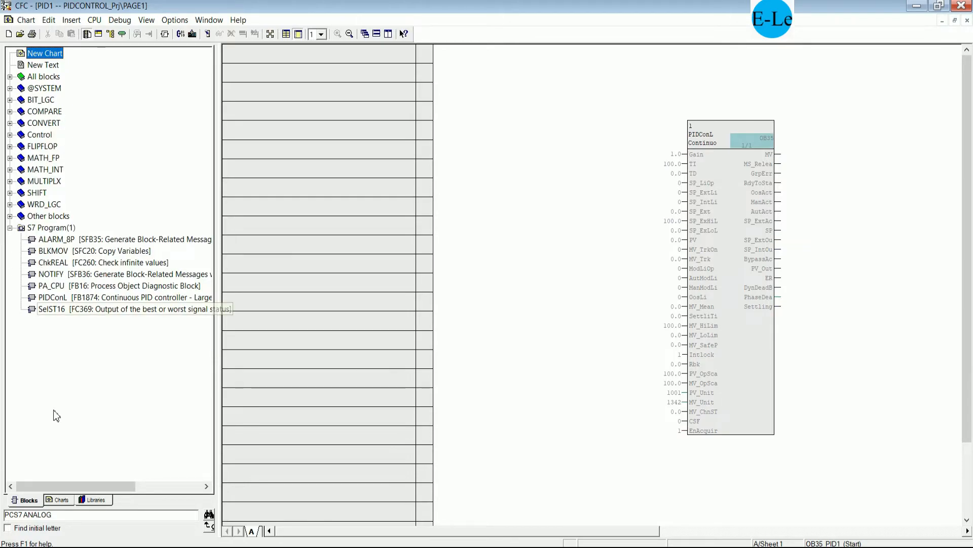
- Shorten the catalog search term to PCS7 and search the program's own blocks for it
drag(47, 516, 2, 515)
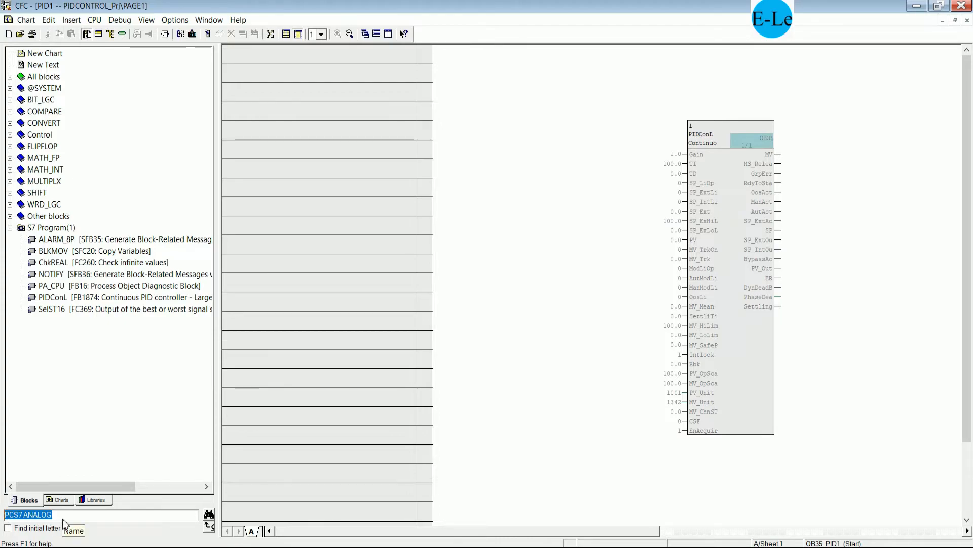
click(63, 517)
key(BackSpace)
key(BackSpace)
key(BackSpace)
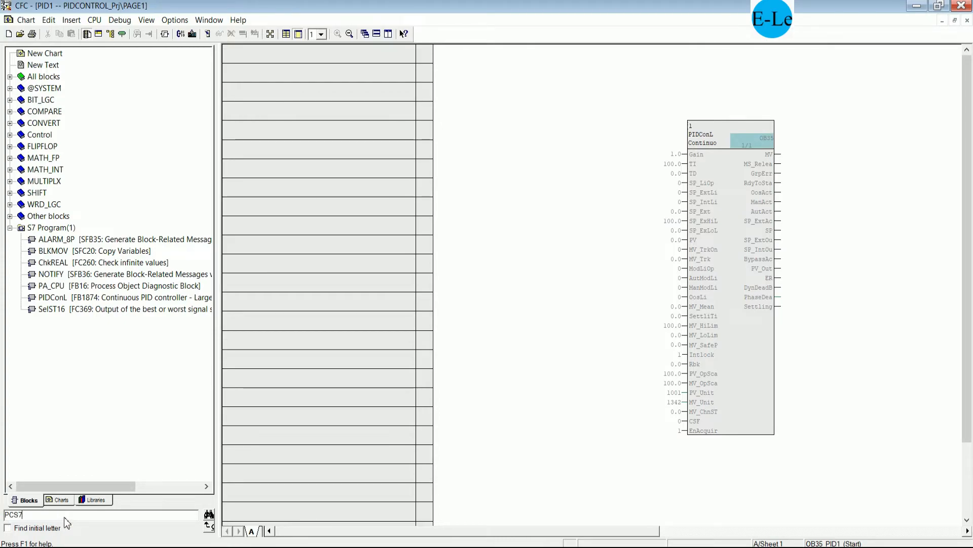
key(Return)
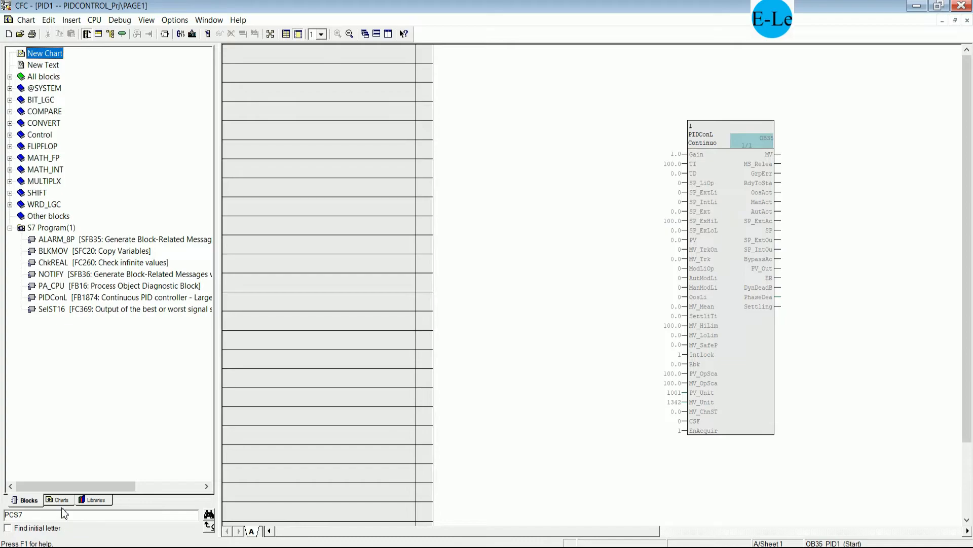
- Search the catalog's libraries for PCS7 and widen the catalog pane to show the Pcs7 driver block names
click(62, 514)
click(66, 502)
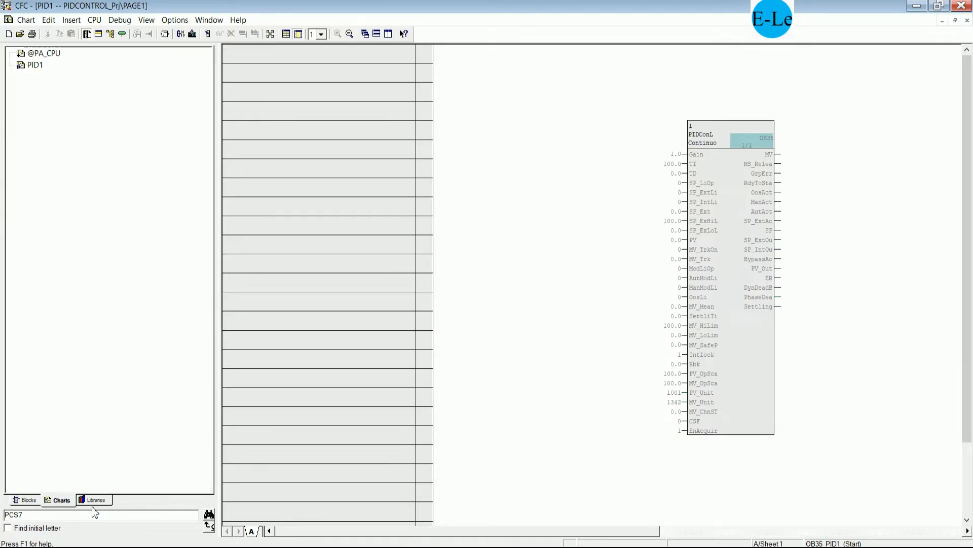
click(93, 500)
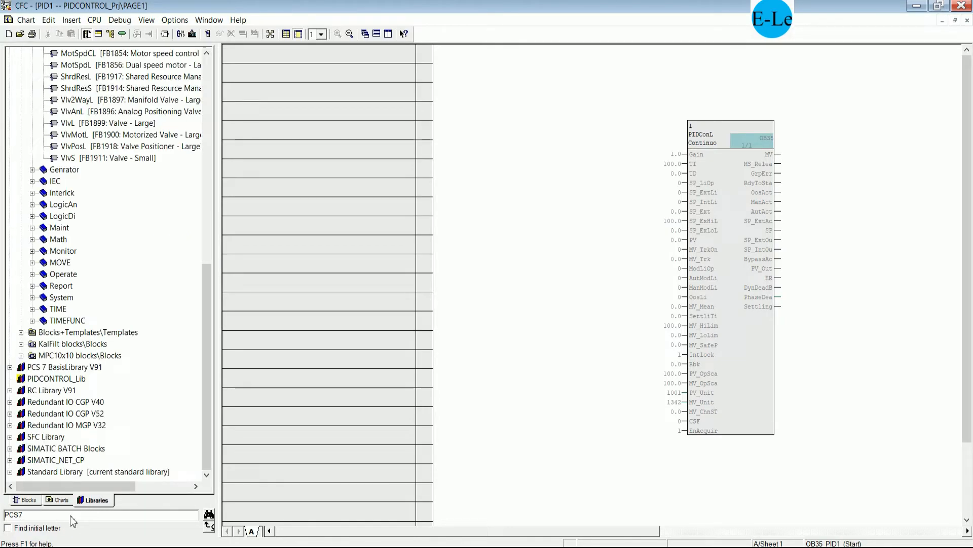
key(Return)
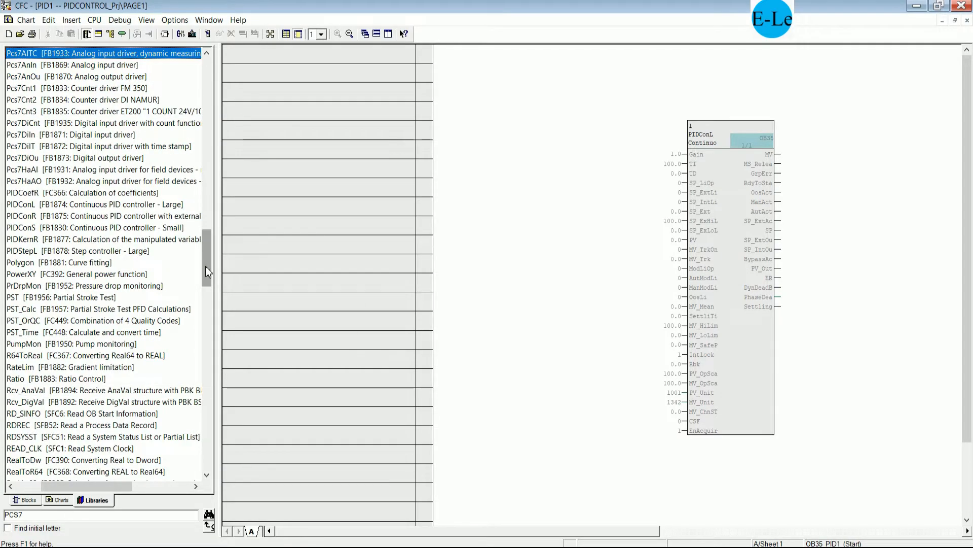
drag(205, 266, 206, 267)
drag(100, 487, 66, 488)
drag(221, 336, 268, 336)
scroll(248, 282, up, 2)
scroll(248, 284, up, 1)
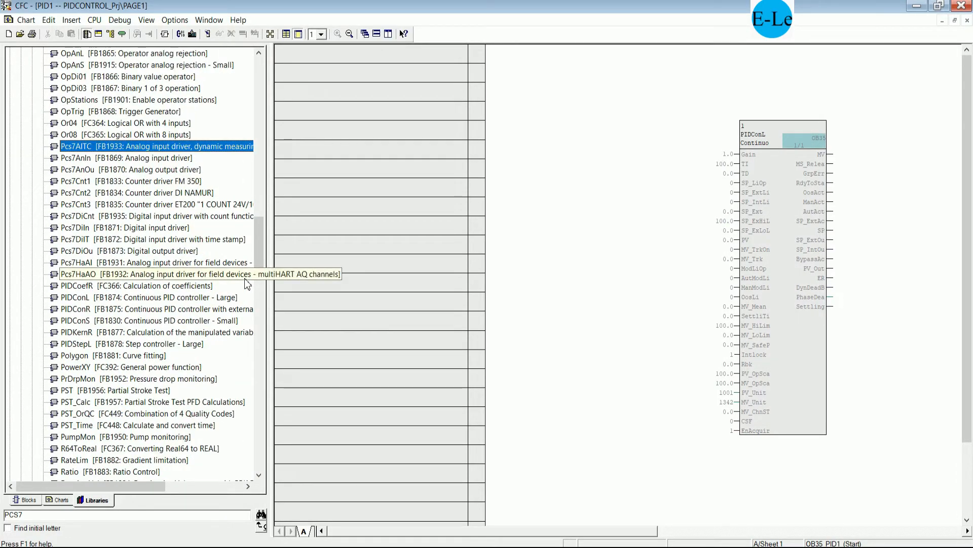
scroll(247, 286, up, 1)
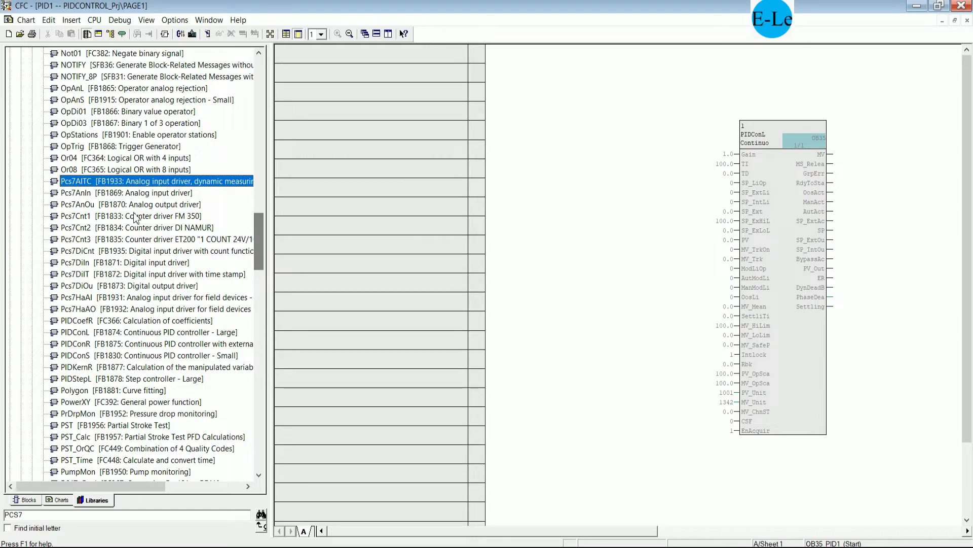
- Place the Pcs7AnIn analog input driver block on the chart to the left of the PIDConL block
click(89, 196)
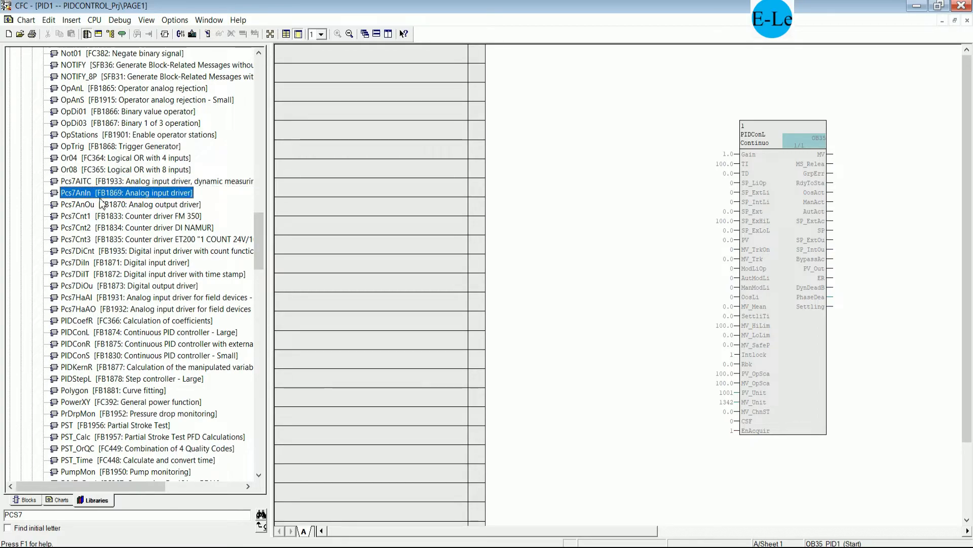
drag(205, 193, 581, 187)
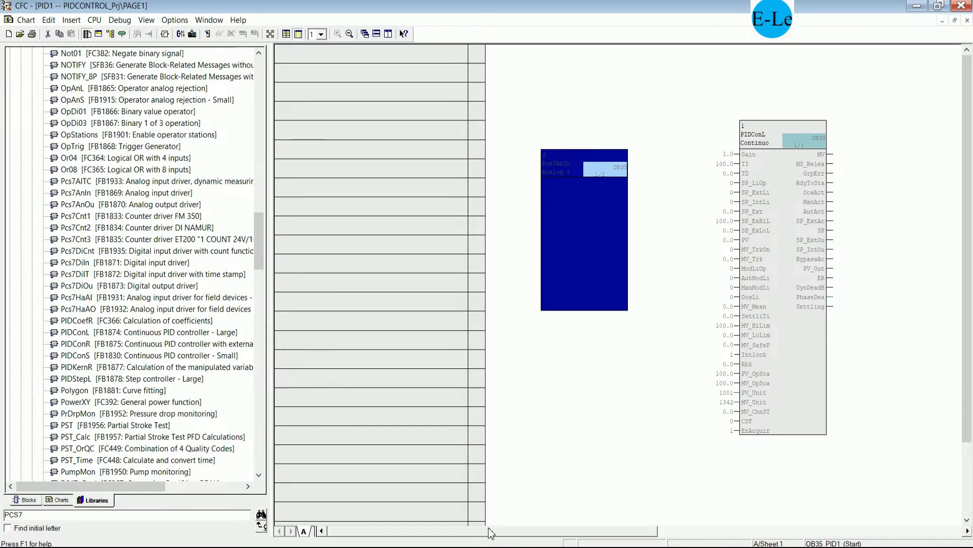
drag(487, 530, 596, 530)
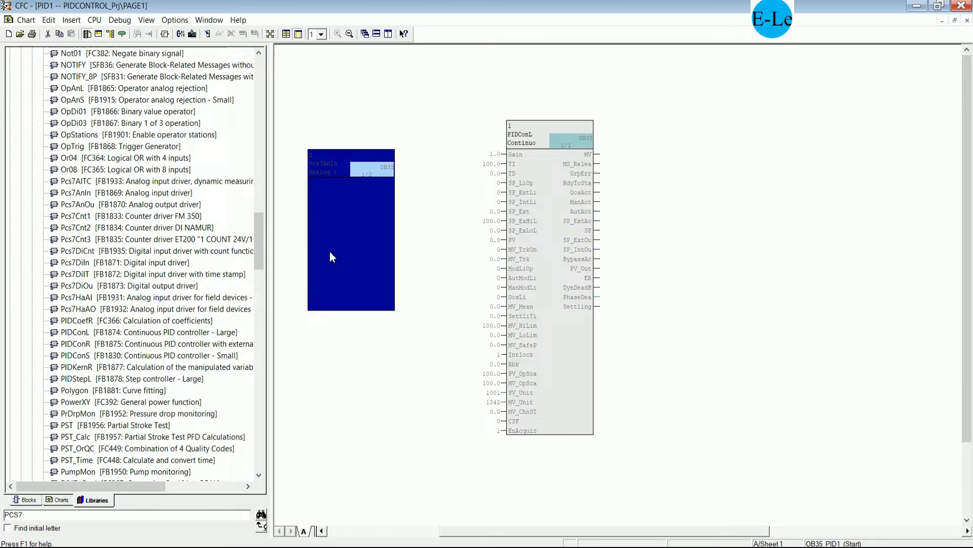
- Rearrange the chart by moving Pcs7AnIn lower and to the right and PIDConL further right, keeping a gap between them
drag(354, 282, 382, 322)
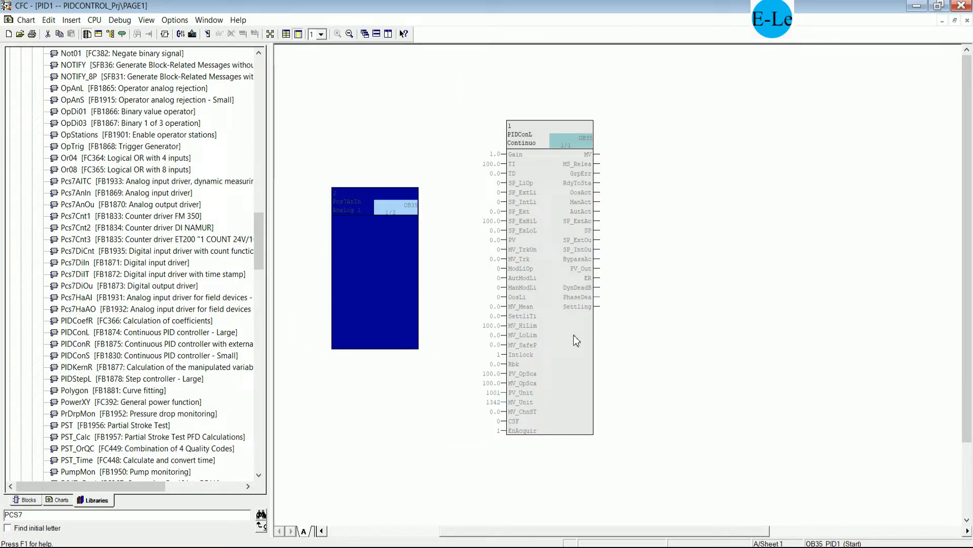
drag(574, 334, 615, 341)
click(405, 303)
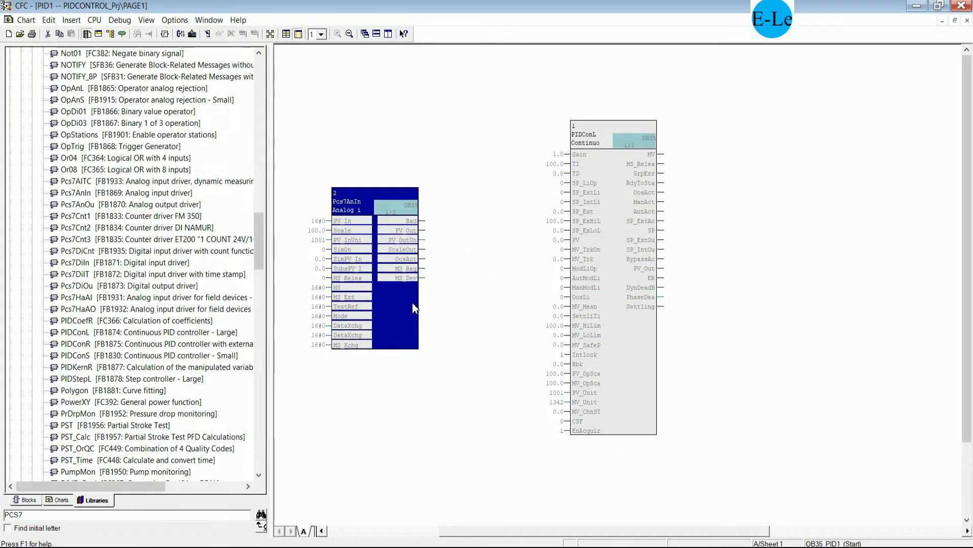
drag(428, 302, 467, 304)
click(515, 324)
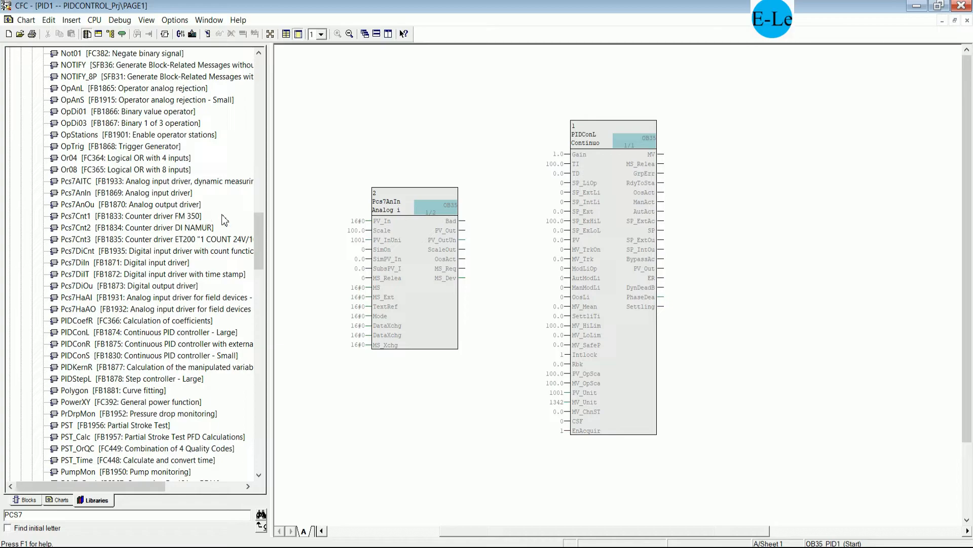
- Place the Pcs7AnOu analog output driver block on the chart to the right of PIDConL and shift it slightly closer
click(86, 206)
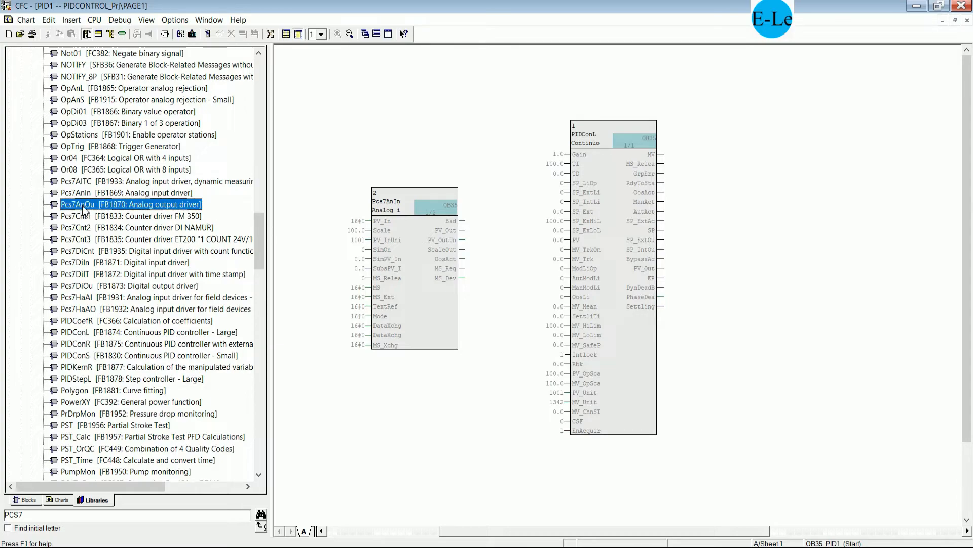
drag(84, 209, 908, 202)
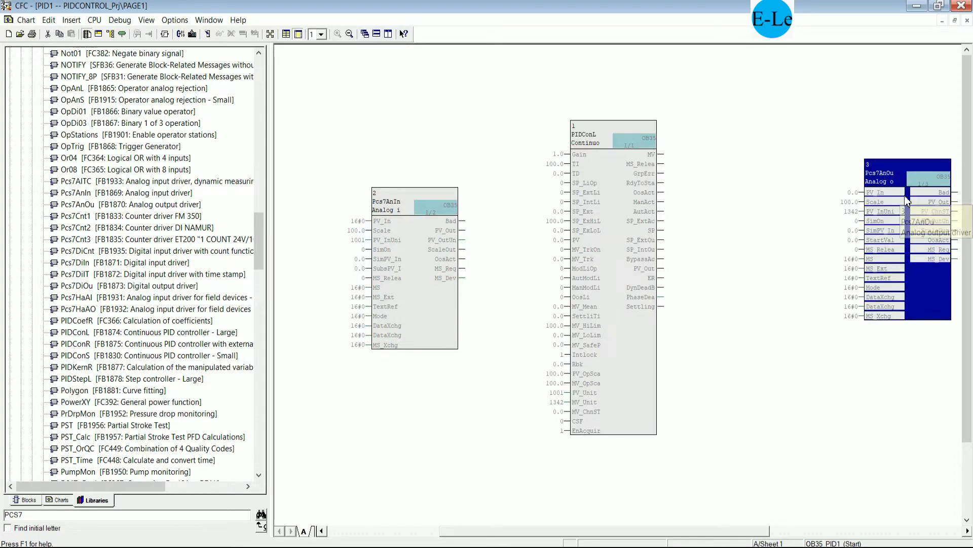
drag(910, 274, 875, 269)
click(741, 326)
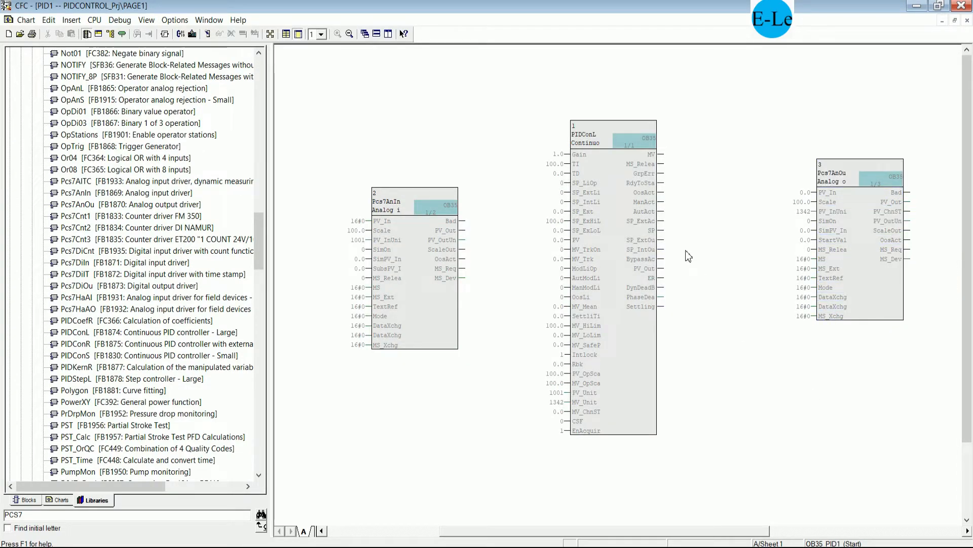
- Rename the PIDConL block as PID_TEMPERATURE1 in its block properties
right_click(588, 136)
click(635, 229)
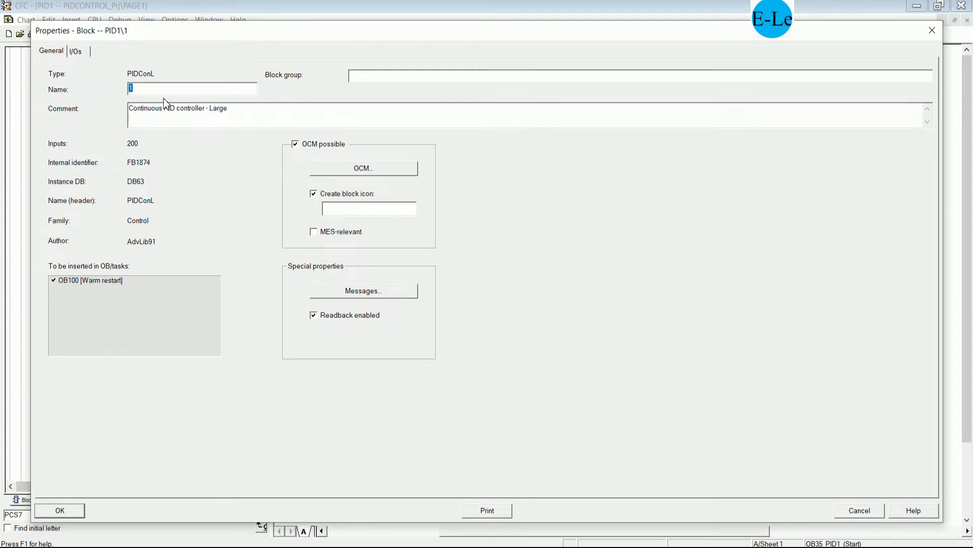
key(BackSpace)
text(PID)
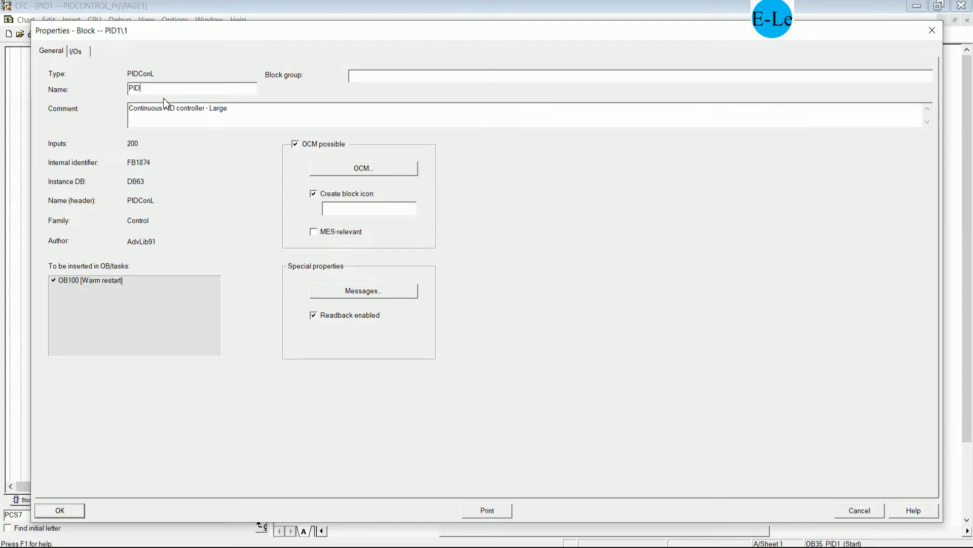
text(_)
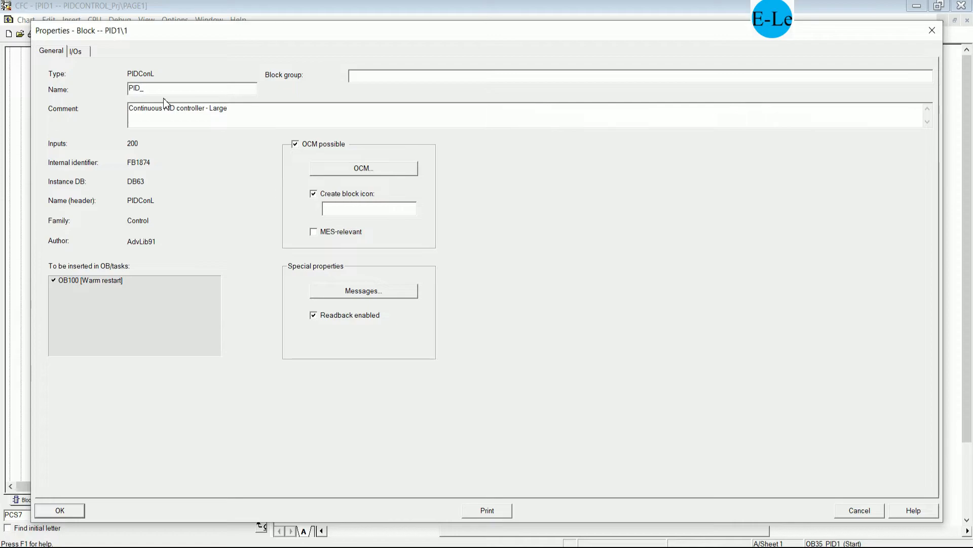
text(TEMPE)
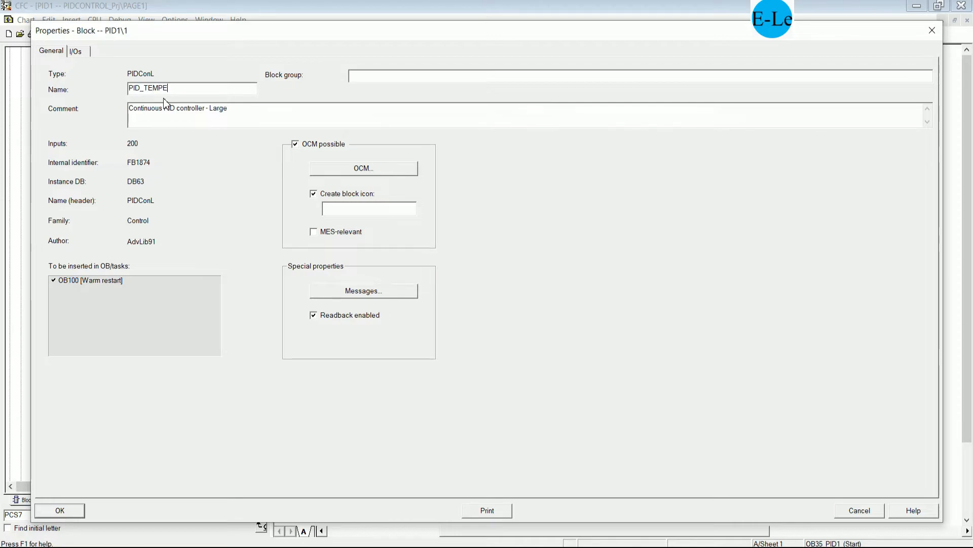
text(RATURE11)
click(60, 510)
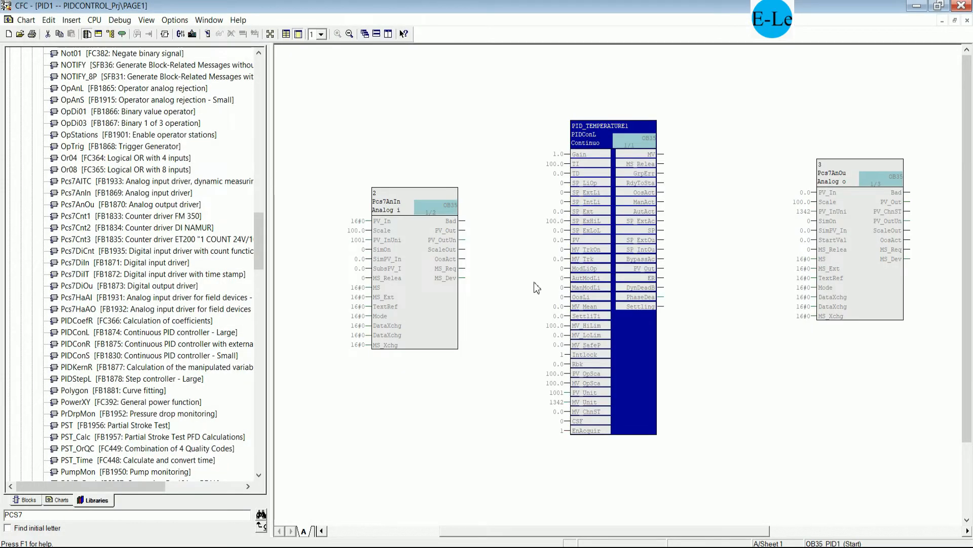
click(524, 210)
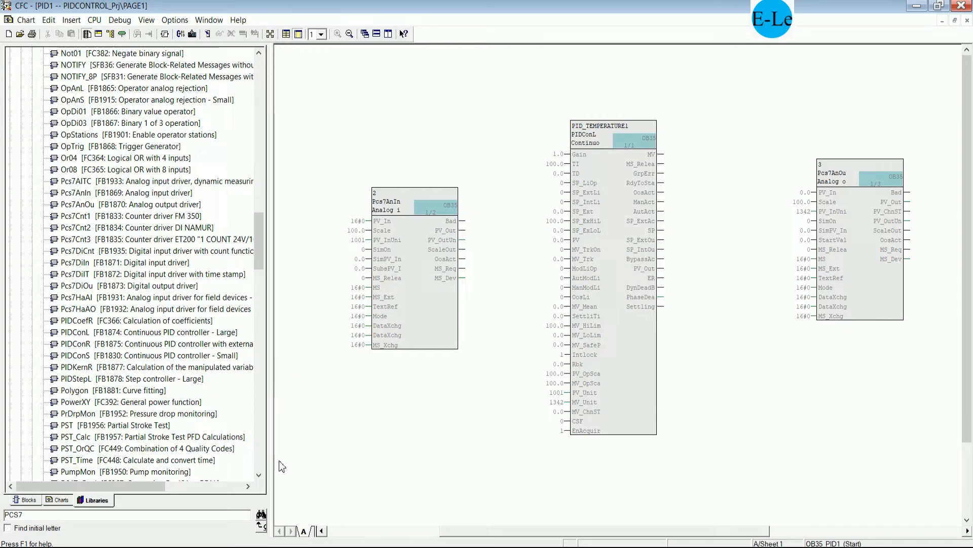
- Narrow the catalog pane and interconnect the PV_In input of Pcs7AnIn to the address symbol TEMPERATURESENSOR1 (IW 512)
drag(272, 431, 230, 440)
drag(436, 530, 386, 531)
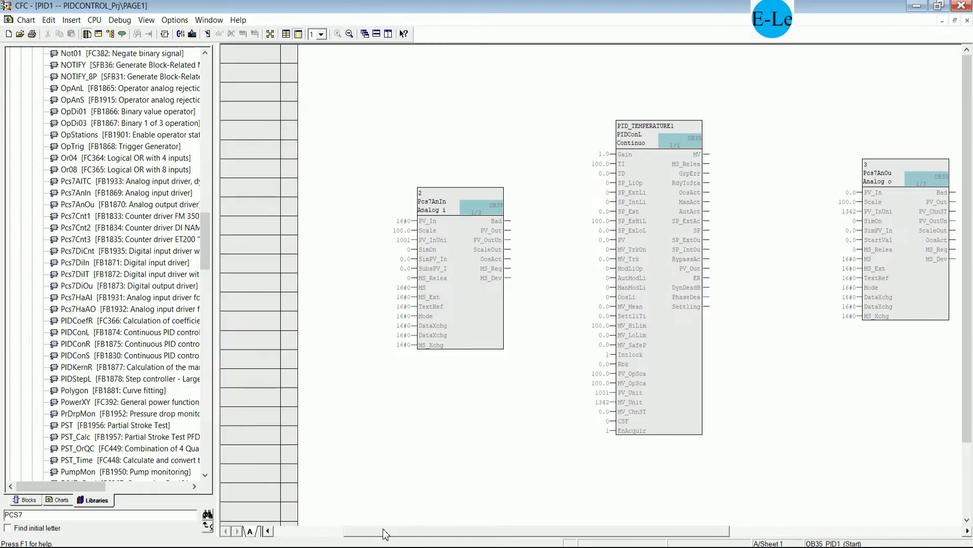
right_click(407, 226)
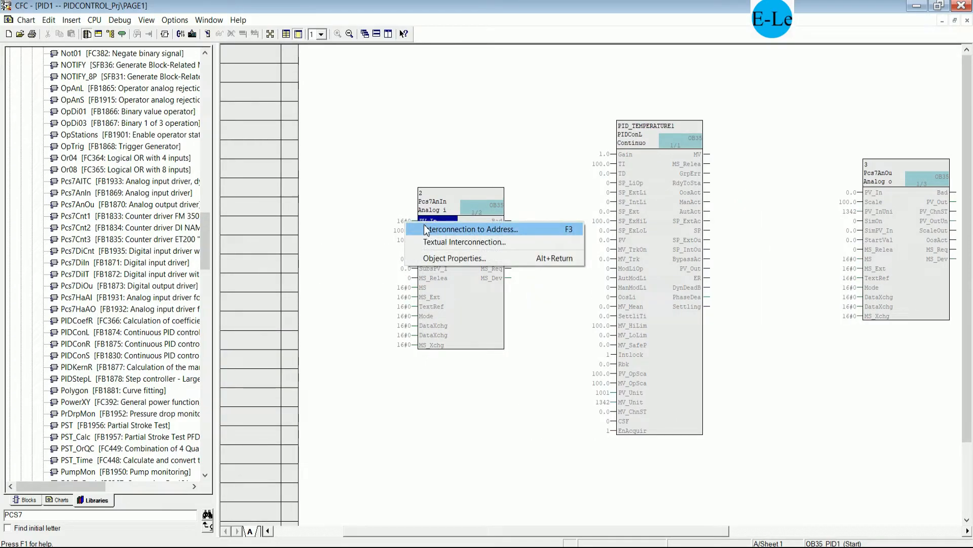
click(422, 229)
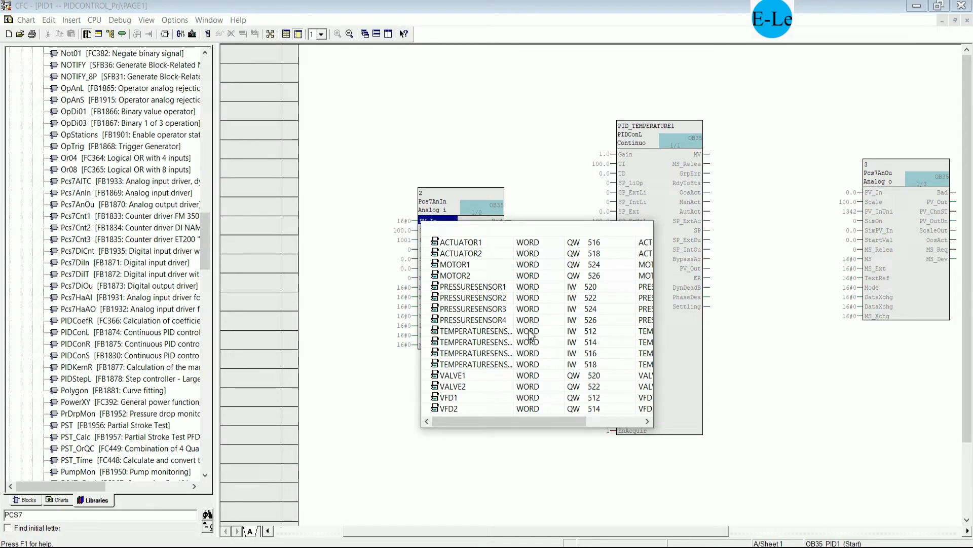
click(494, 288)
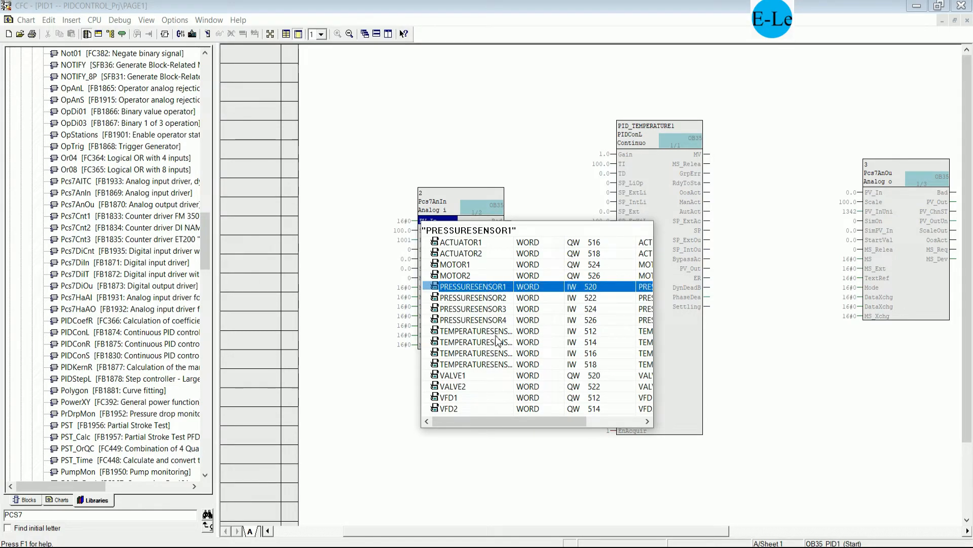
click(487, 336)
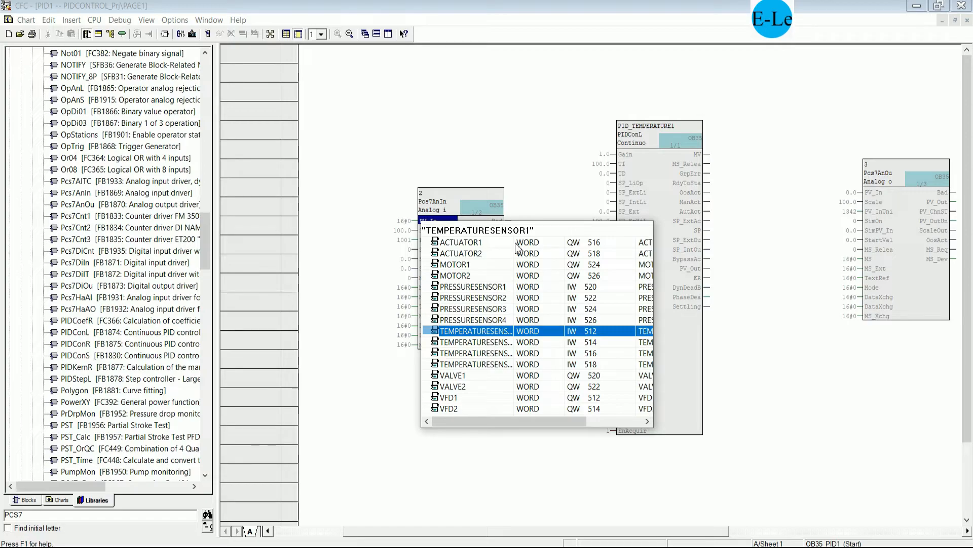
drag(515, 247, 535, 249)
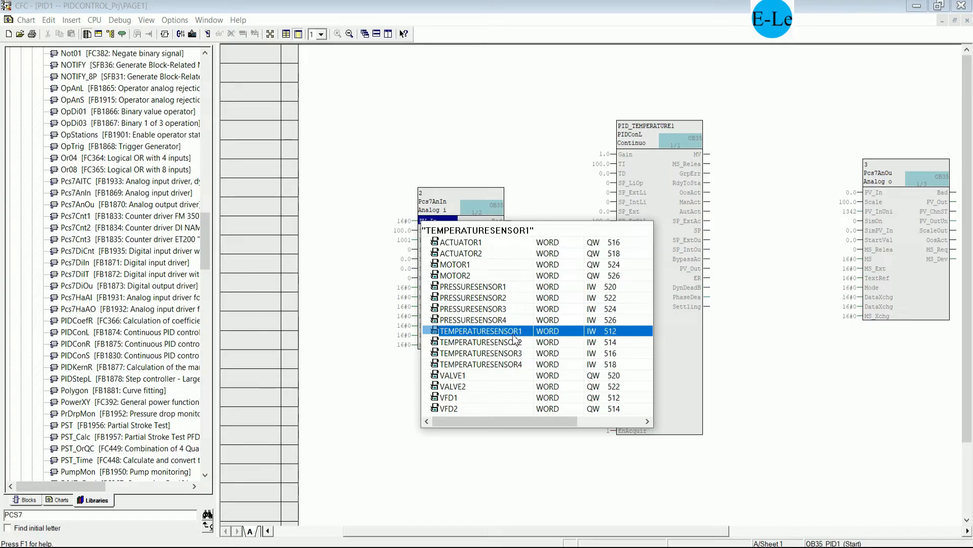
double_click(516, 330)
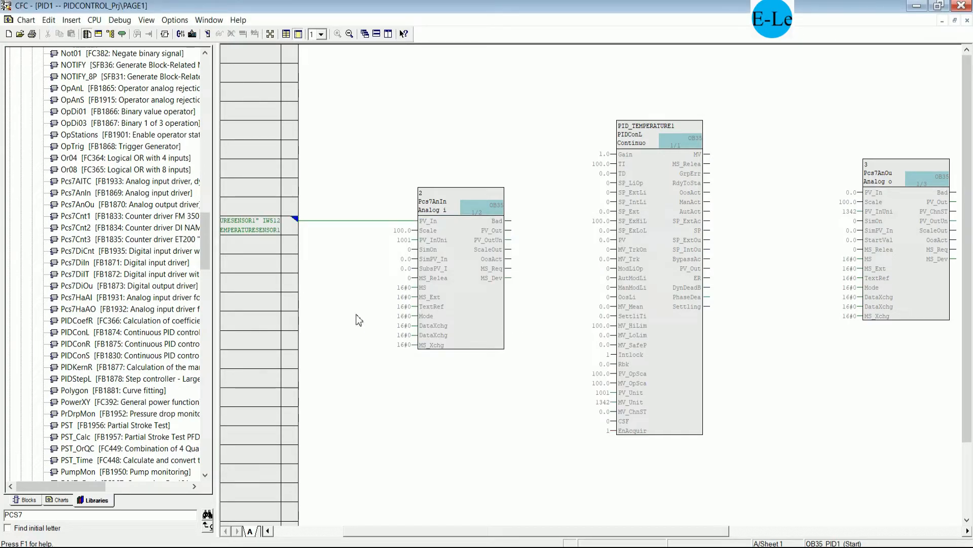
- Connect PV_Out of Pcs7AnIn to PV of PID_TEMPERATURE1, and the controller's MV output to PV_In of Pcs7AnOu
click(509, 232)
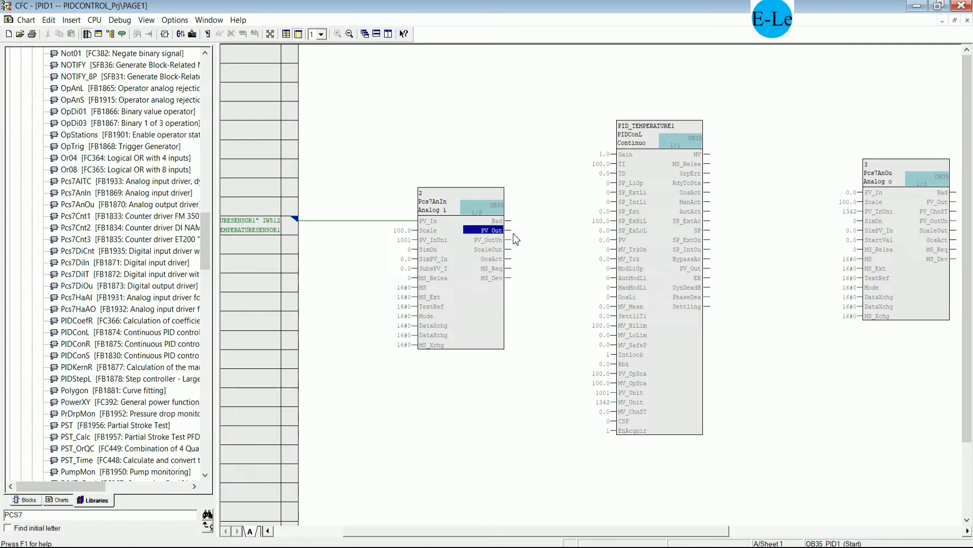
click(611, 241)
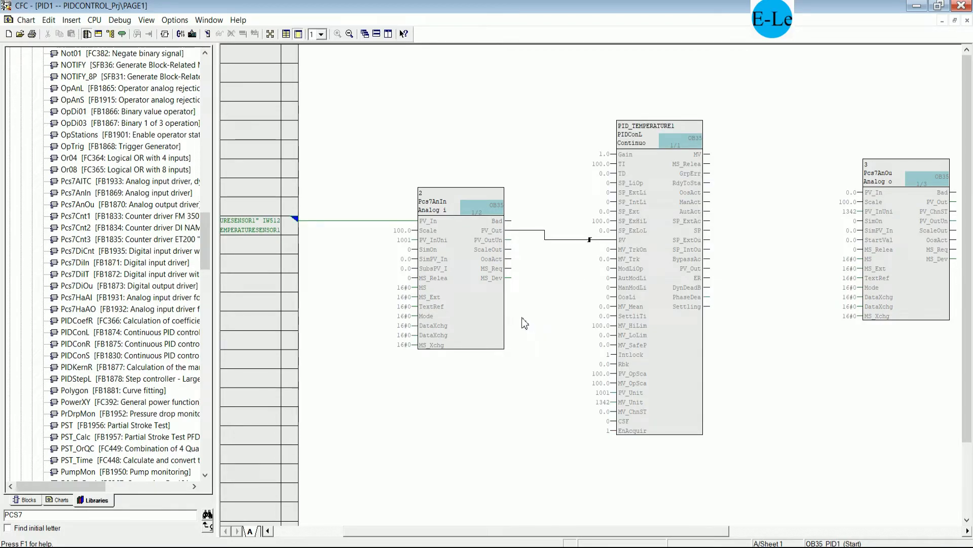
drag(571, 537, 677, 537)
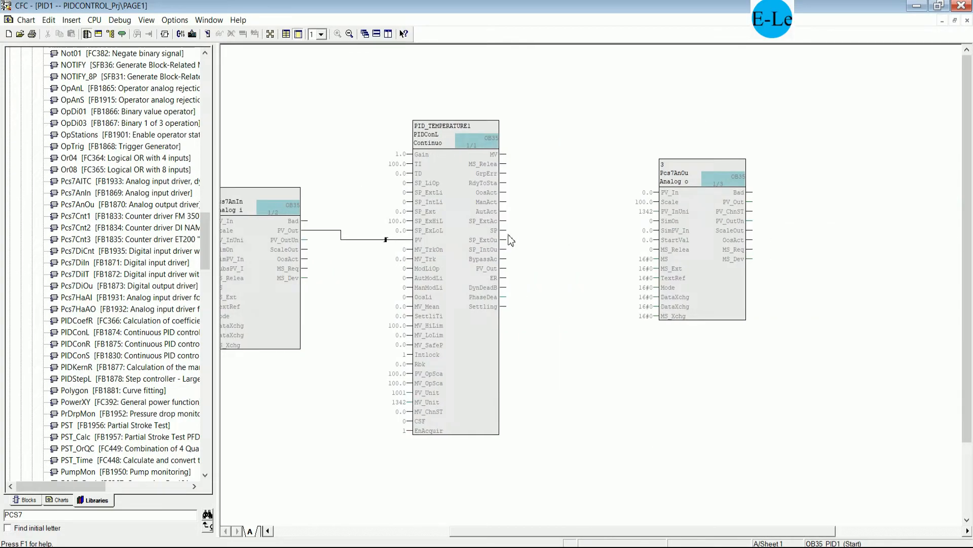
click(505, 155)
click(652, 193)
- Interconnect the PV_Out output of Pcs7AnOu to the address symbol VALVE1 (QW 520)
drag(697, 532, 815, 536)
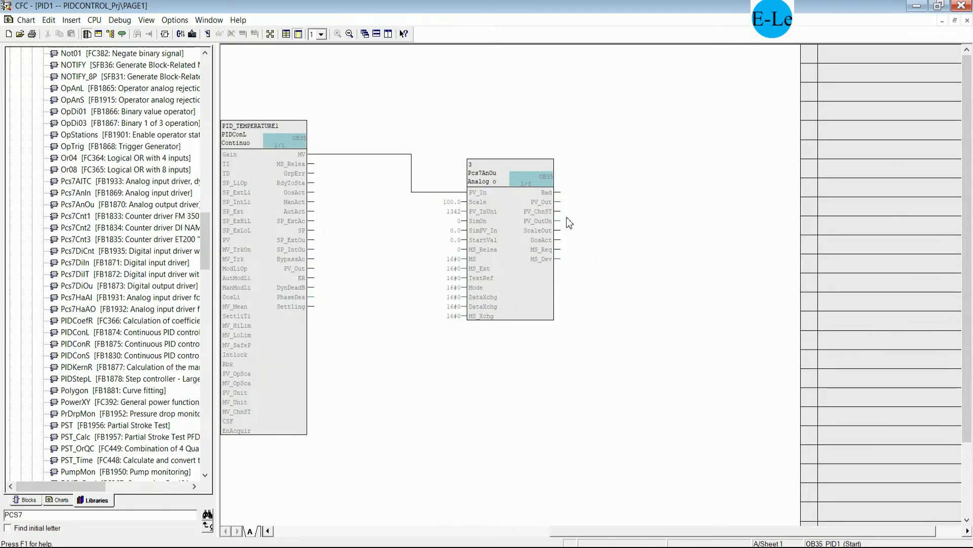
click(557, 201)
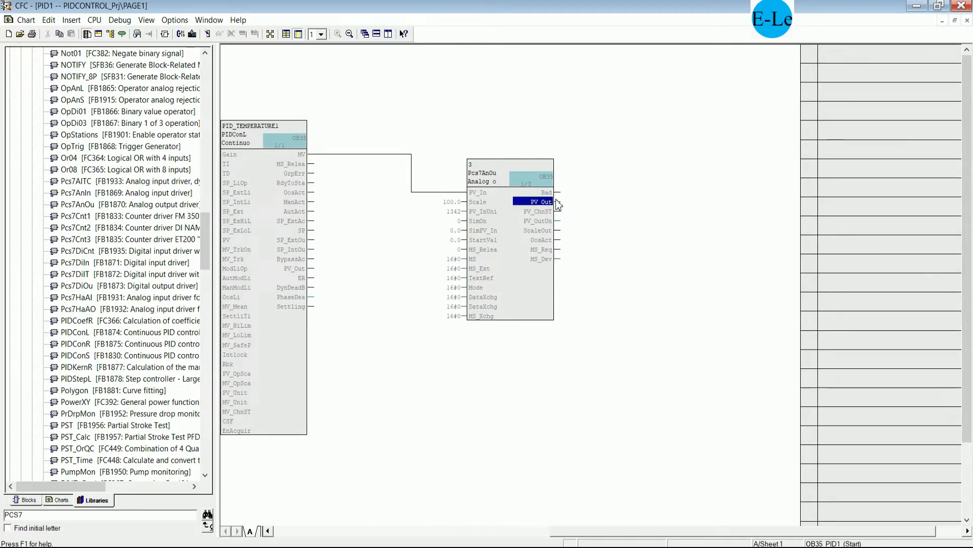
right_click(557, 205)
click(591, 208)
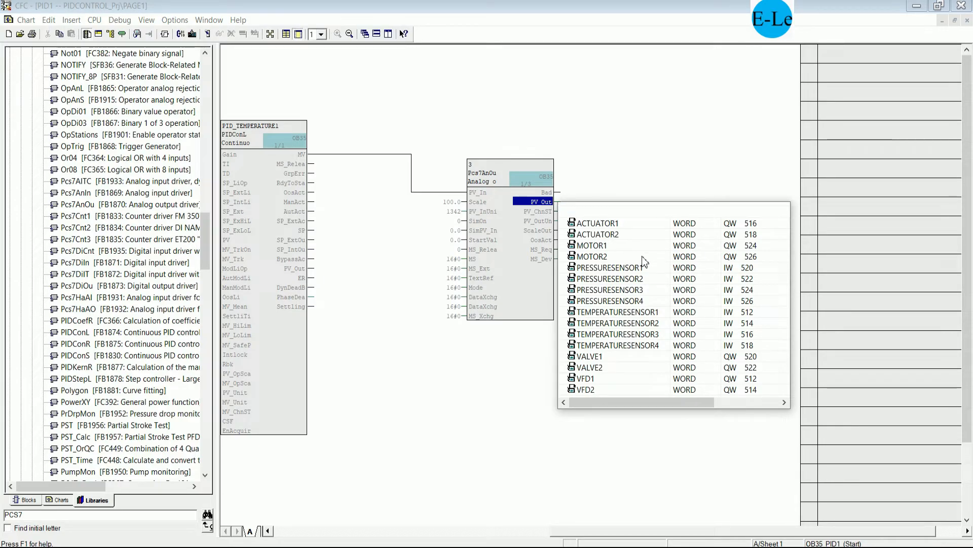
click(604, 356)
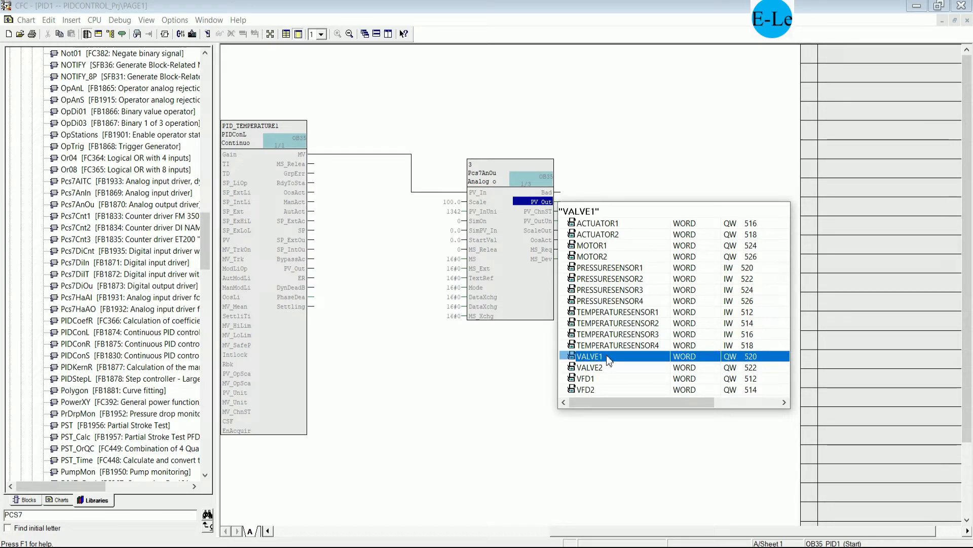
double_click(606, 354)
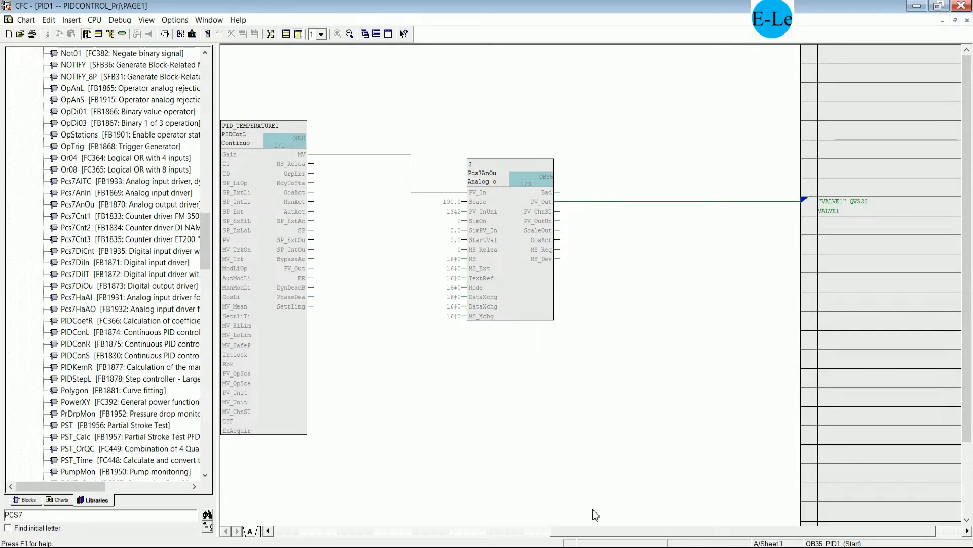
- Bring all three connected blocks into view and launch Notepad with a blank document
drag(597, 531, 430, 492)
drag(421, 531, 410, 532)
scroll(498, 427, down, 2)
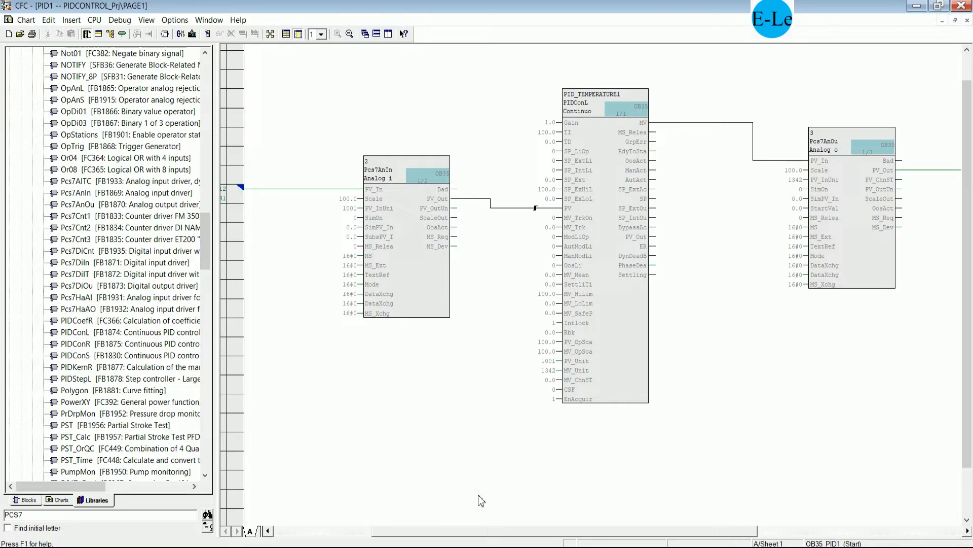
key(super+r)
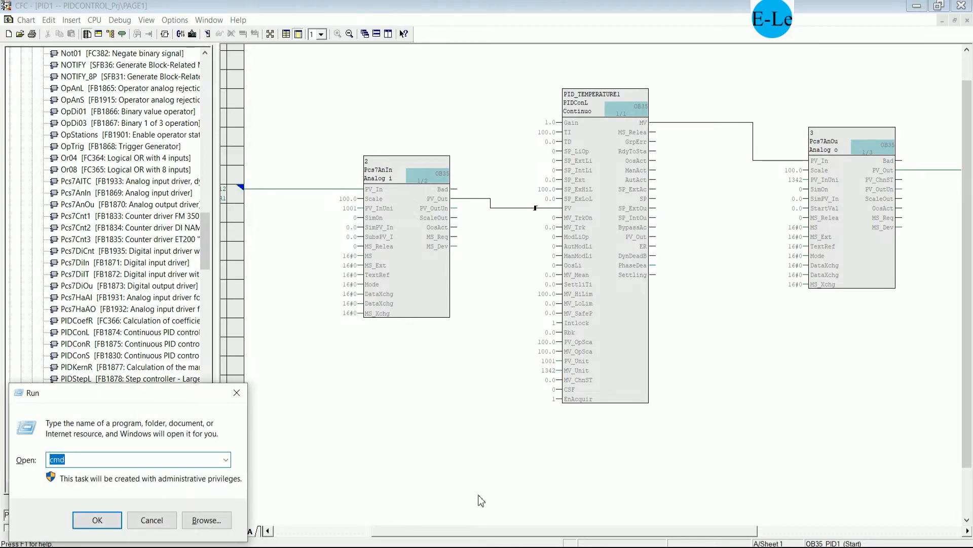
text(notepad)
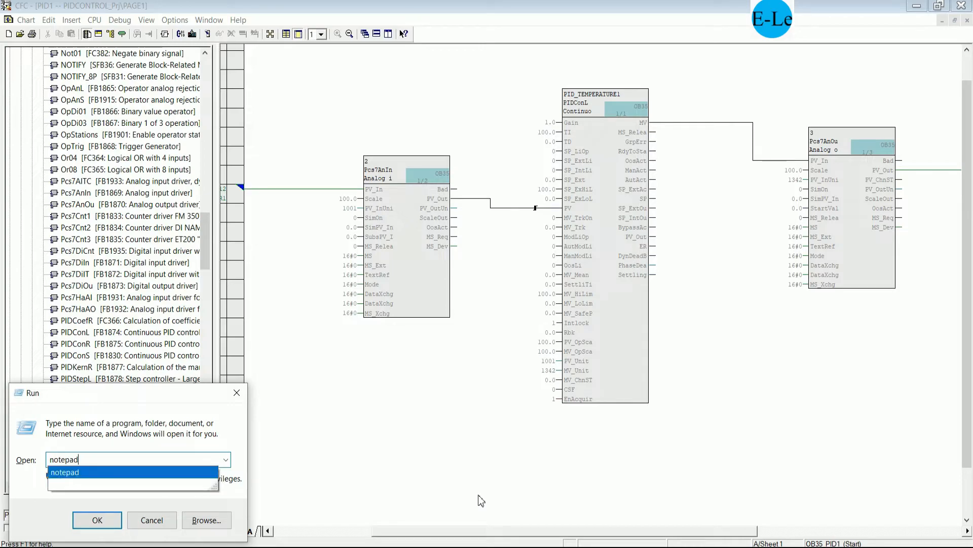
key(Return)
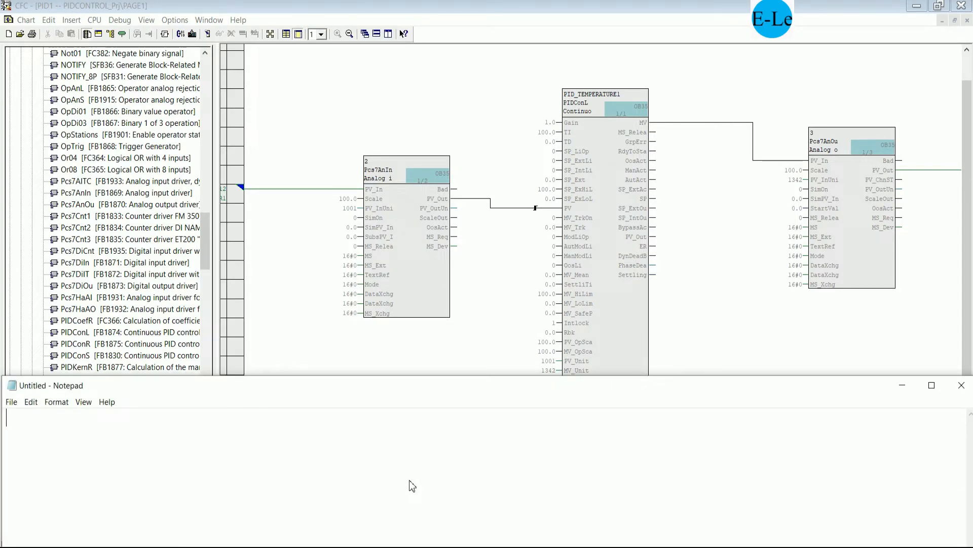
- Write the note's first line, "For scale of temperature sensor we can adjust"
text(FOR)
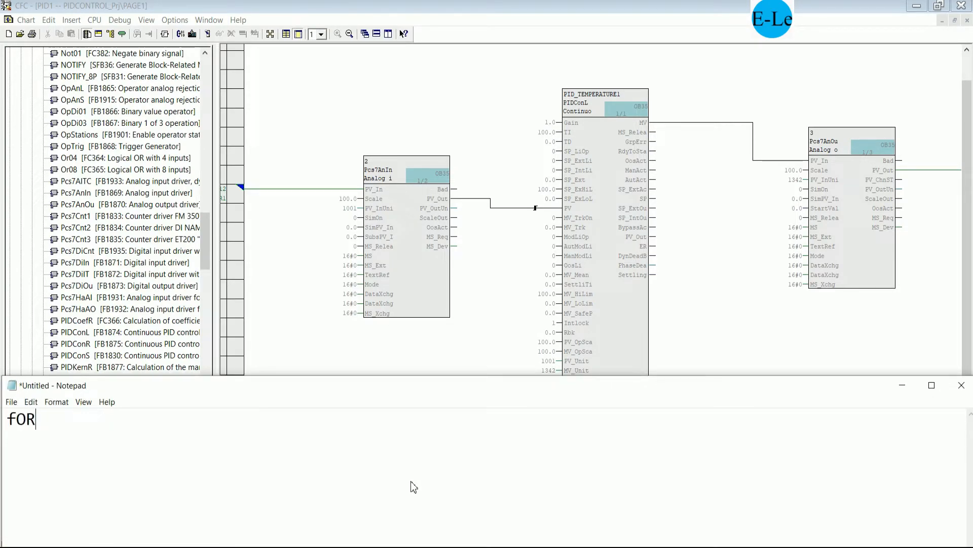
key(BackSpace)
key(BackSpace)
key(BackSpace)
text(For scal)
key(BackSpace)
text(al)
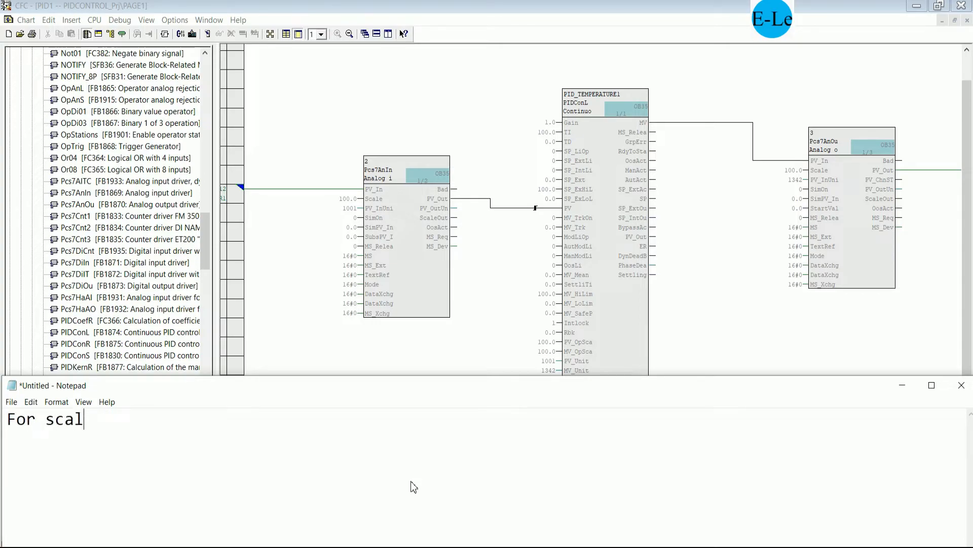
text(e of temper)
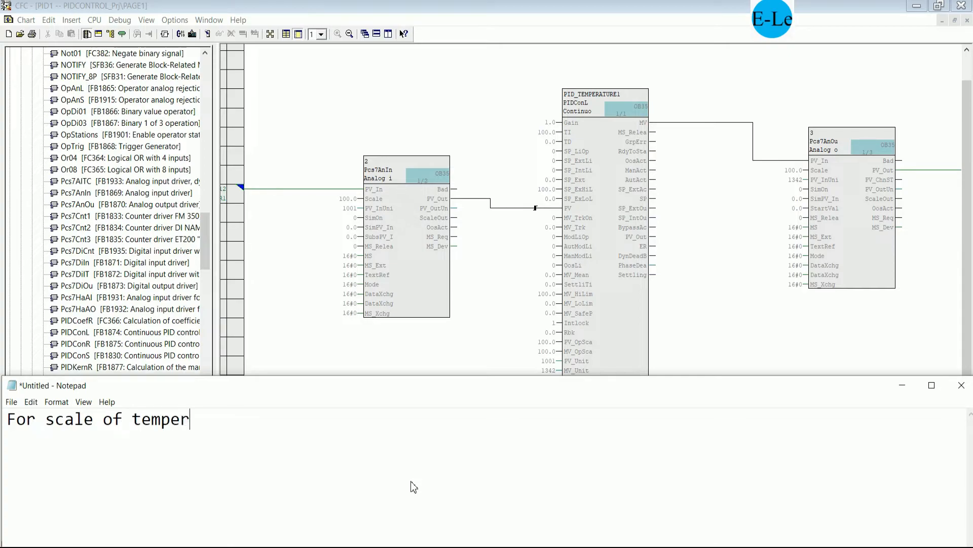
text(ature senso)
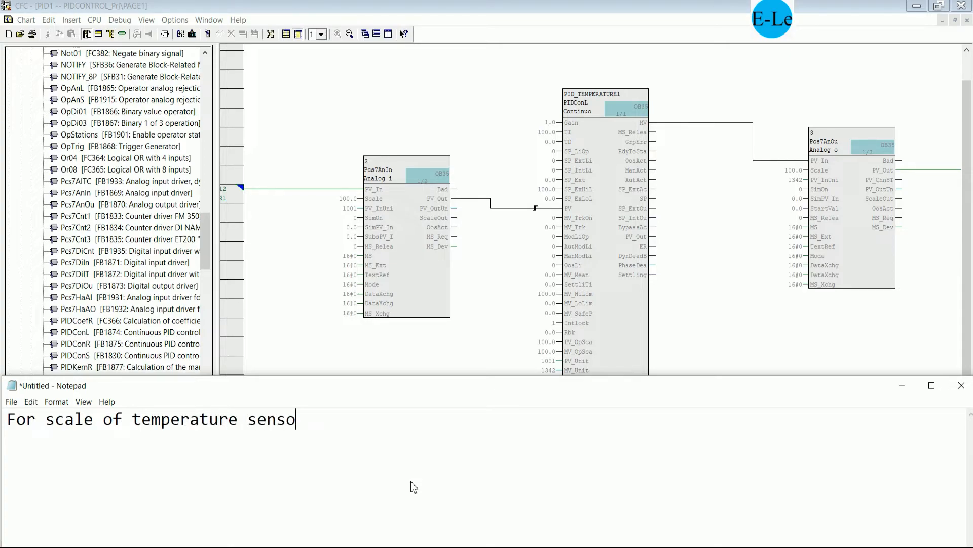
text(r we can adjust)
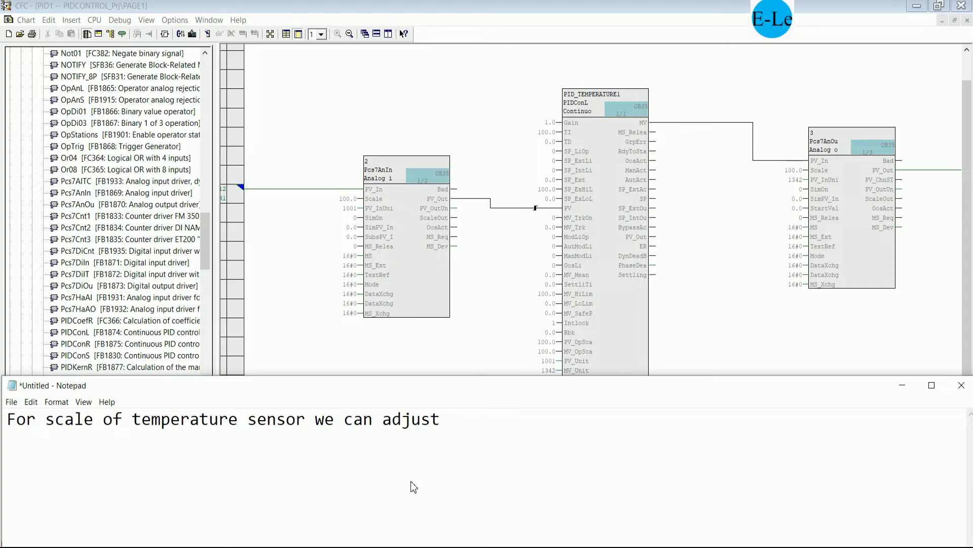
- Add the note lines "Existing from 0 to 100 Der.C" and "I will change to 0 to 1200 Der.C"
key(Return)
text(Existing )
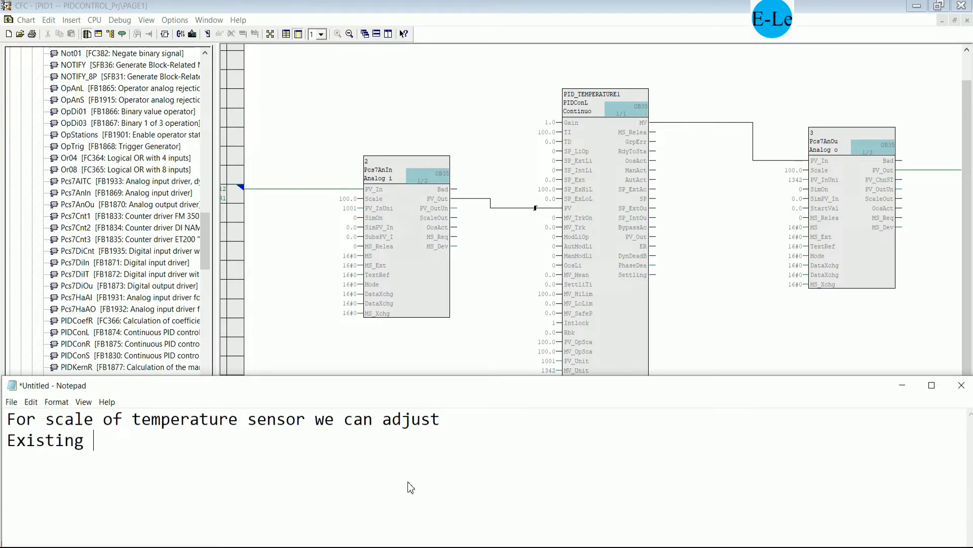
text(from 0)
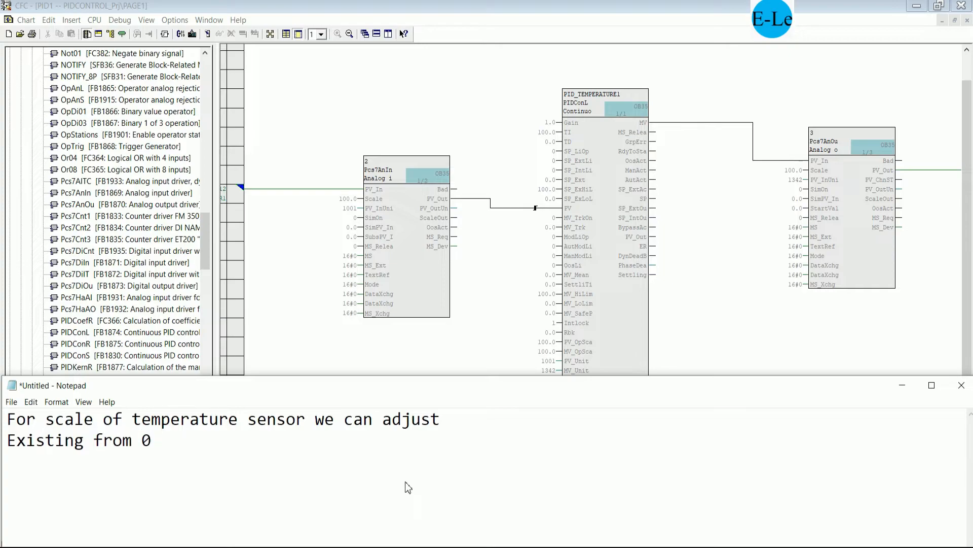
text( to 100 Der.C)
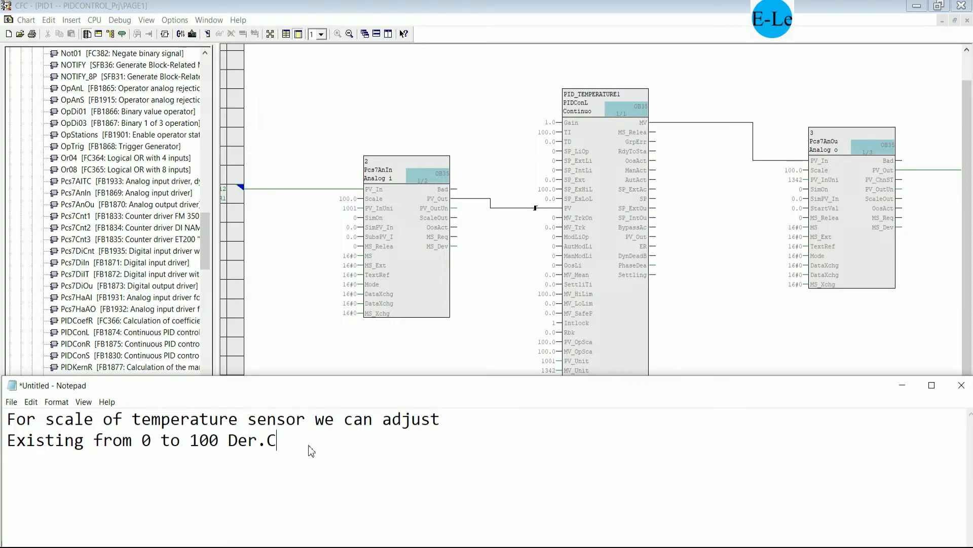
key(Return)
text(I will change to )
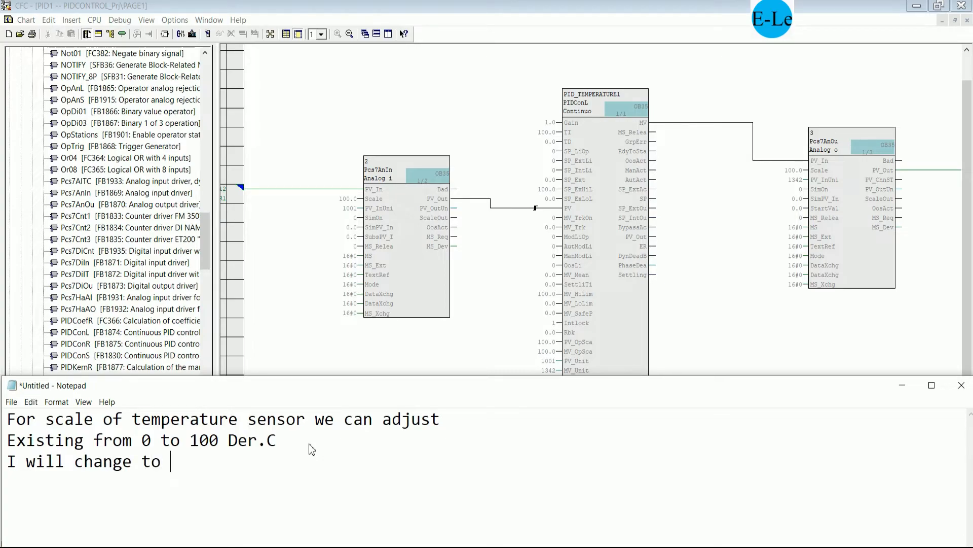
text(0 to 1200)
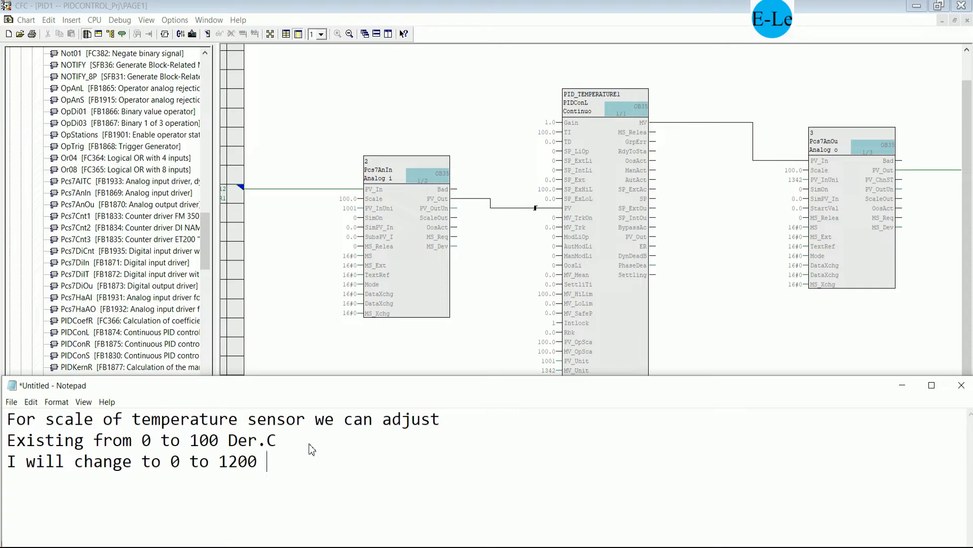
text( Der.C)
- Set the High value of the Pcs7AnIn block's Scale structure to 1200.0 in the CFC chart
click(376, 200)
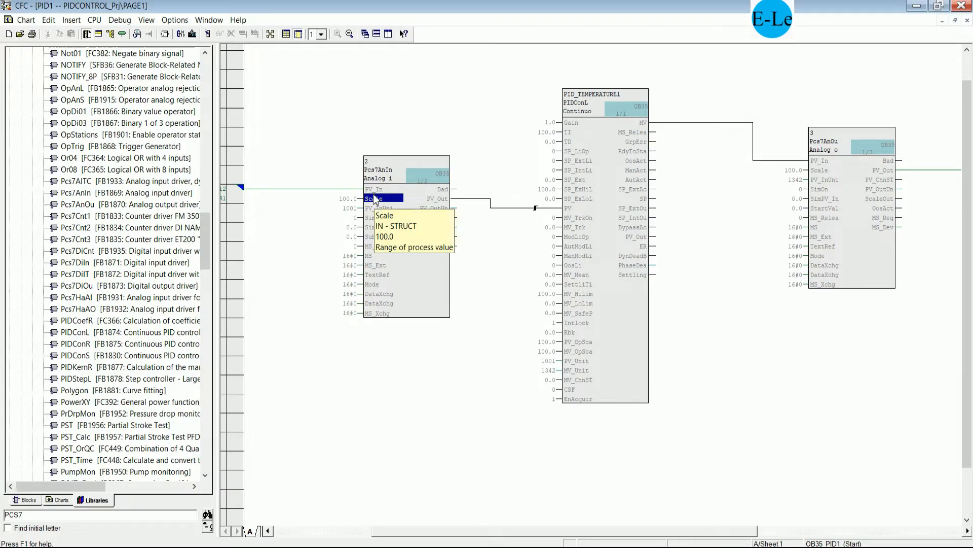
double_click(372, 199)
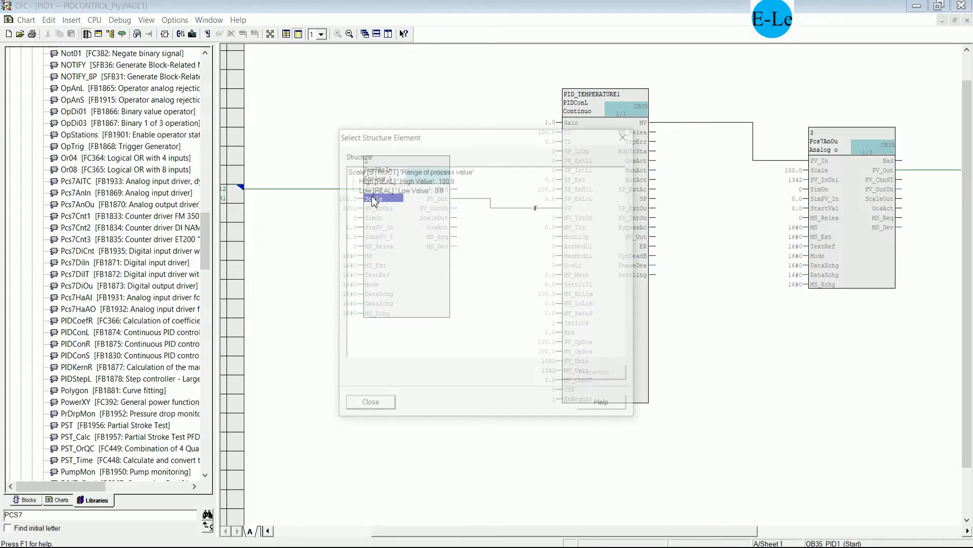
double_click(426, 180)
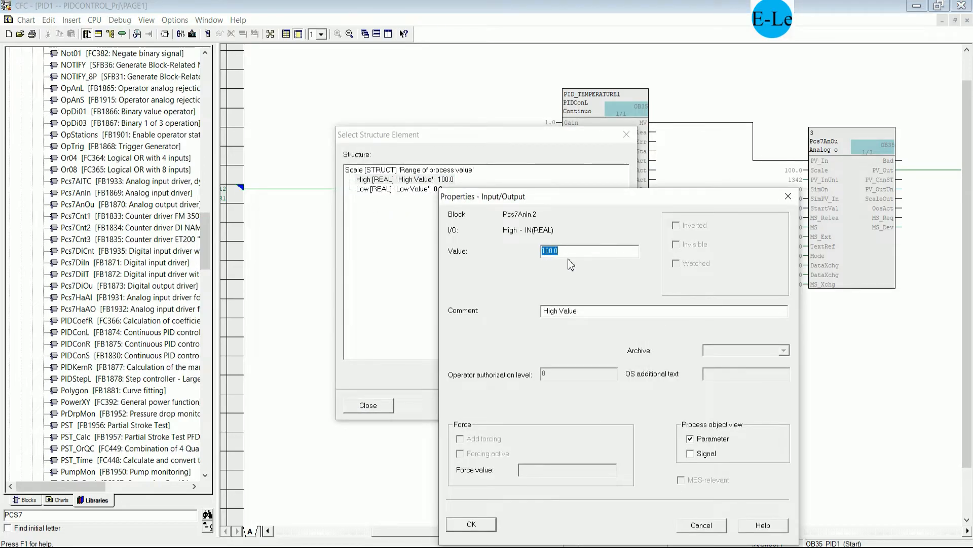
text(1200.0)
click(471, 525)
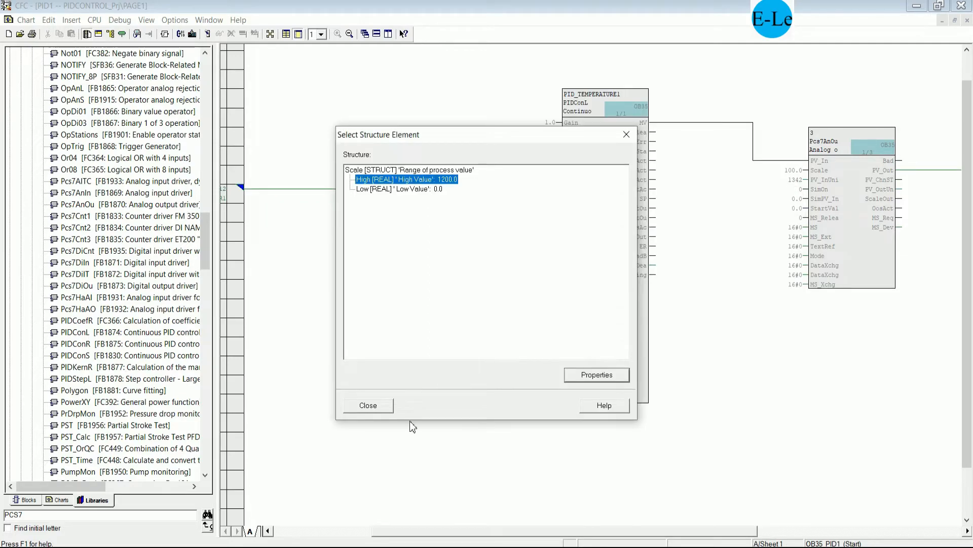
click(380, 405)
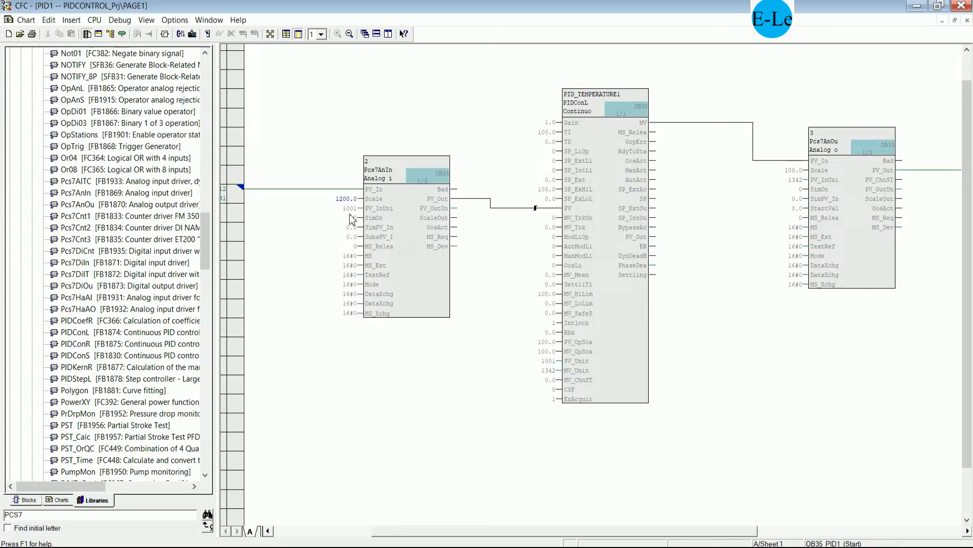
- Switch to Notepad and extend the last note line with "and Unit is correct 1001"
key(alt+Tab)
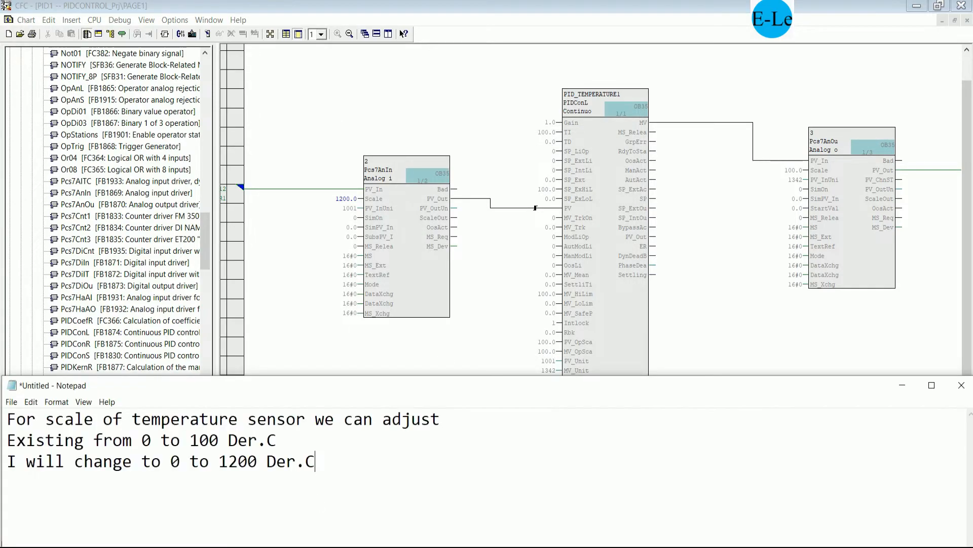
text(and Unit)
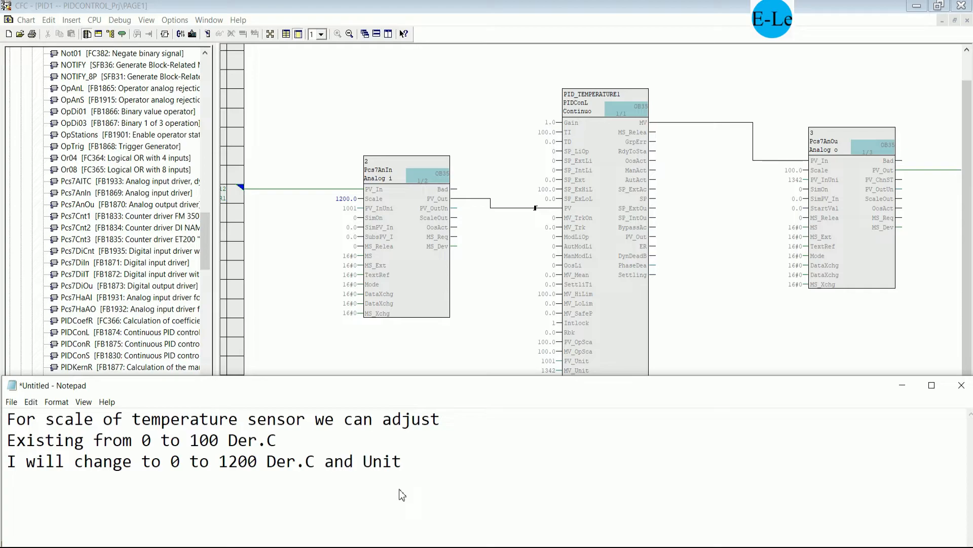
text( is correct 1)
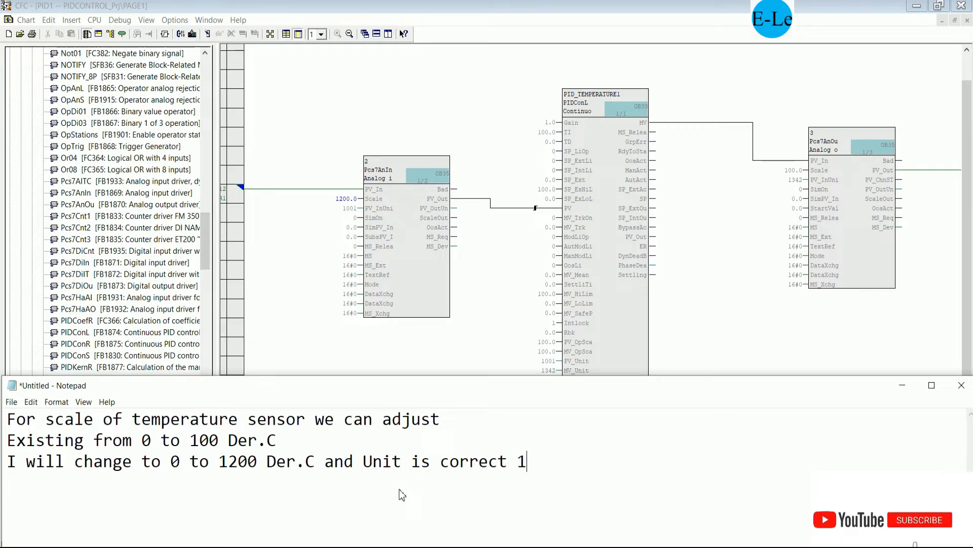
text(001)
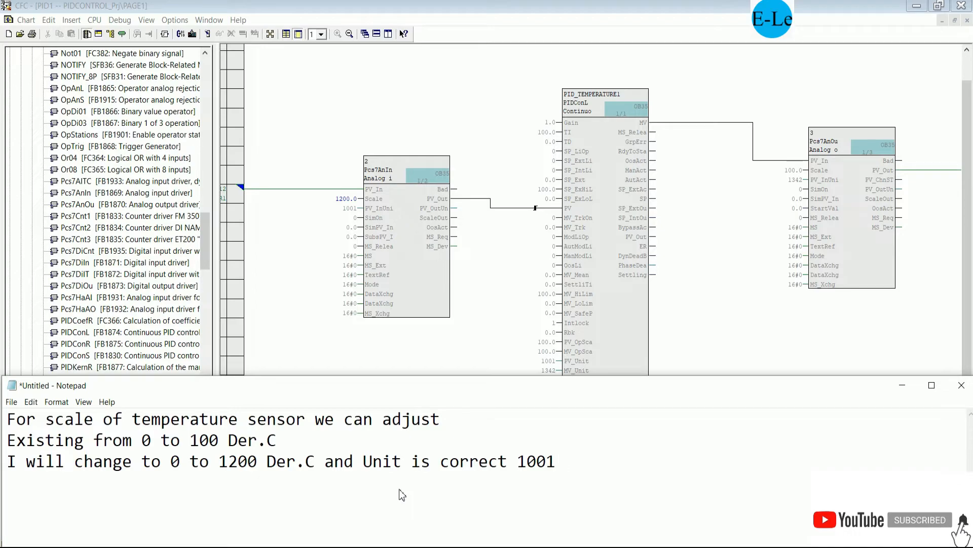
- Minimize the CFC and SIMATIC Manager windows and open the desktop's Advanced Process Library PDF on selecting a unit of measure
click(728, 330)
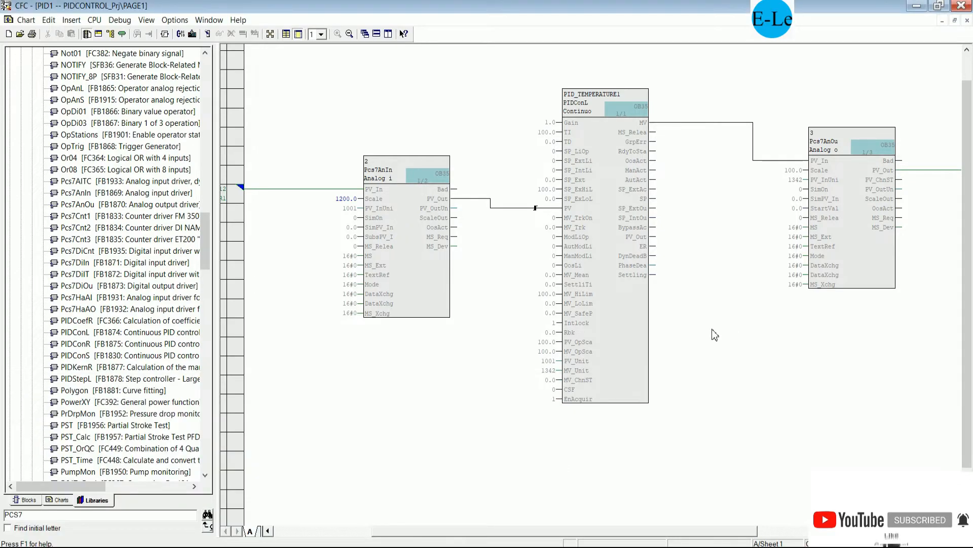
click(917, 6)
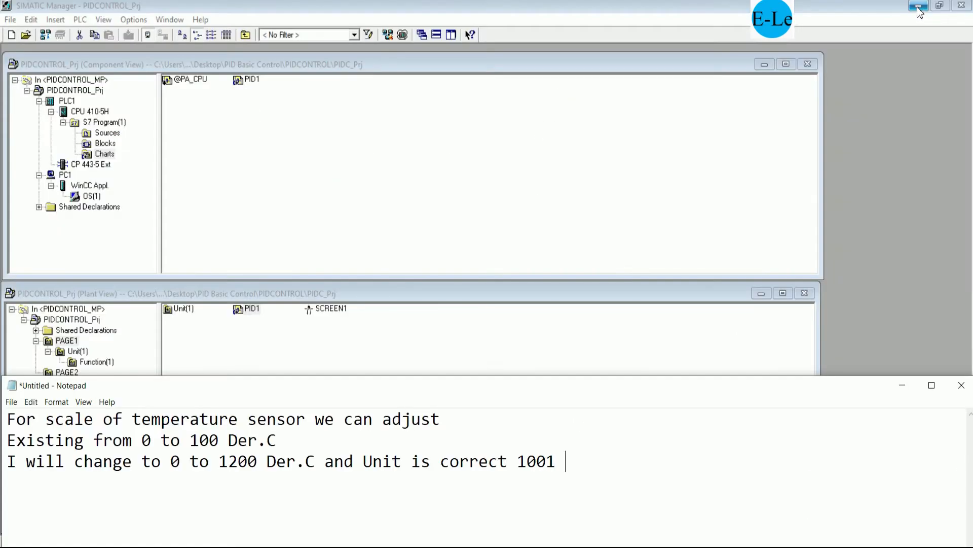
click(918, 7)
click(278, 278)
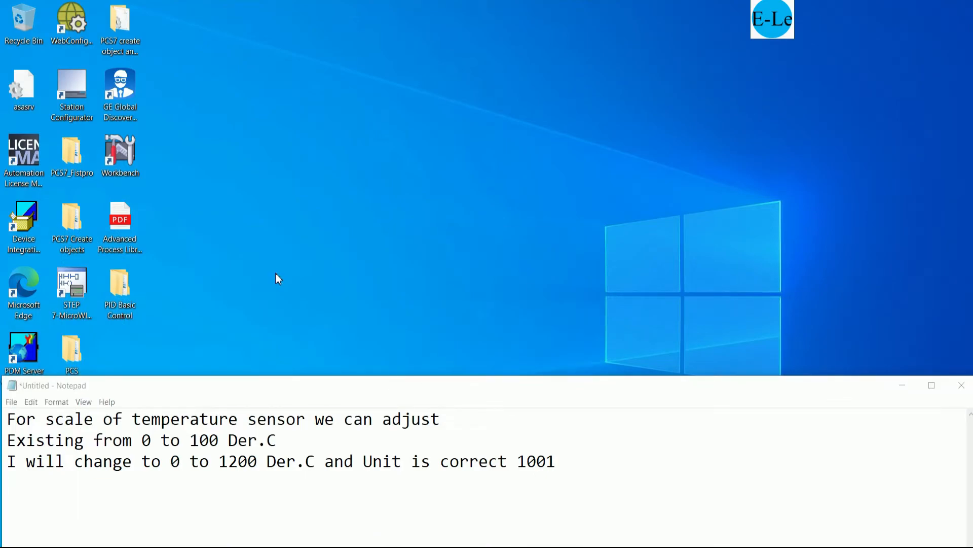
right_click(127, 224)
key(Escape)
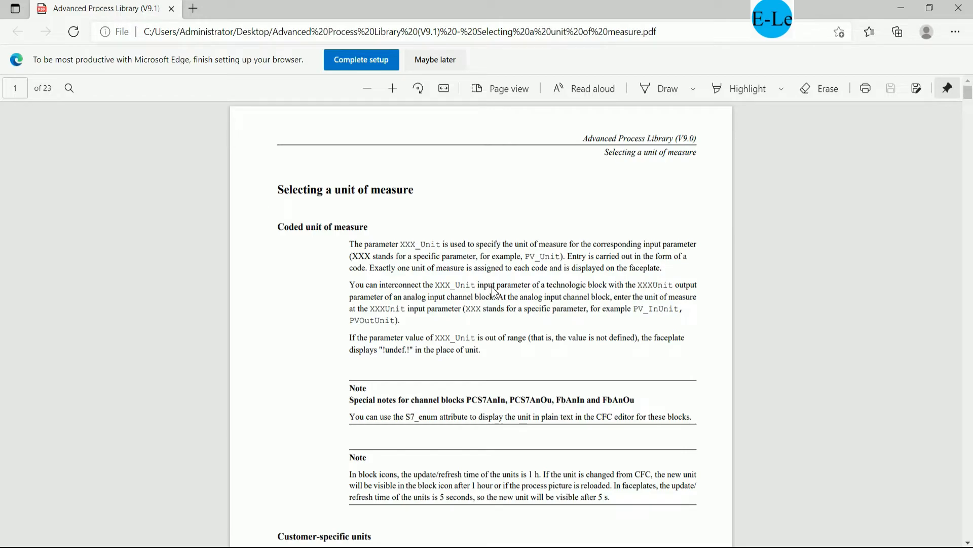
- Find unit code 1001 in the PDF's table of commonly used units and highlight it
scroll(495, 293, down, 15)
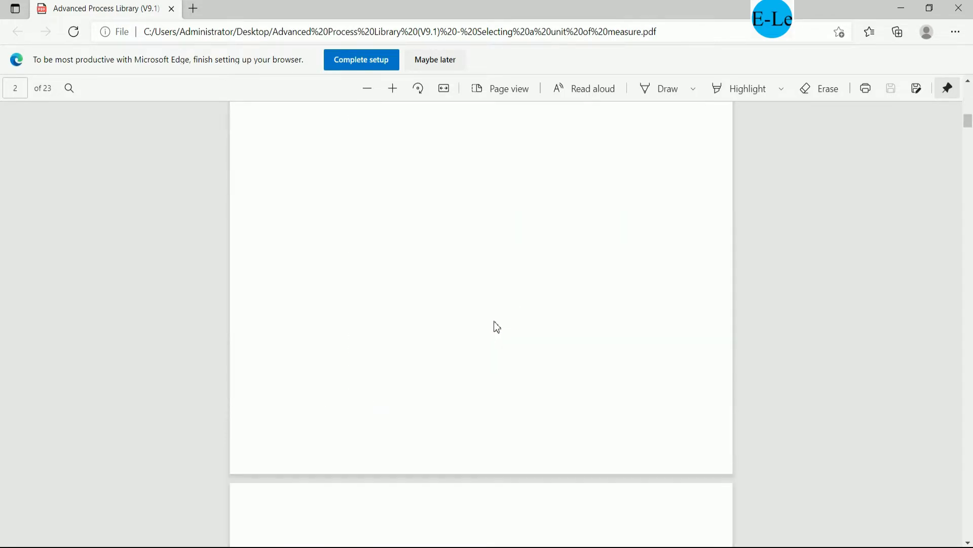
scroll(497, 325, down, 10)
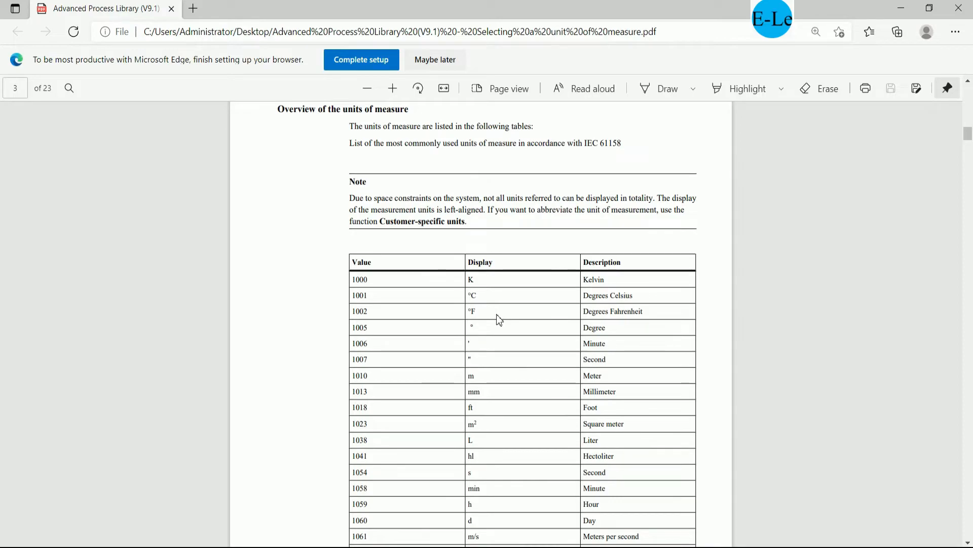
scroll(445, 304, up, 5)
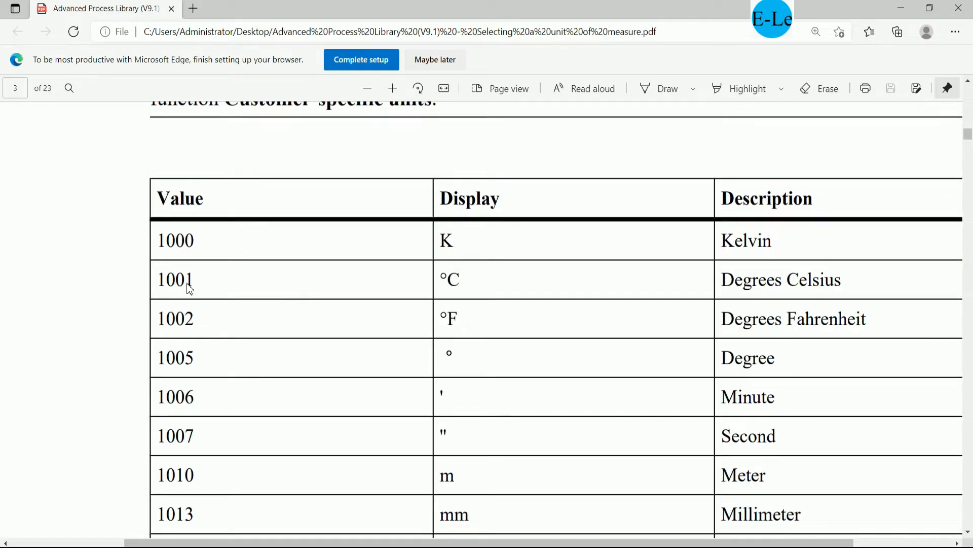
drag(189, 289, 130, 283)
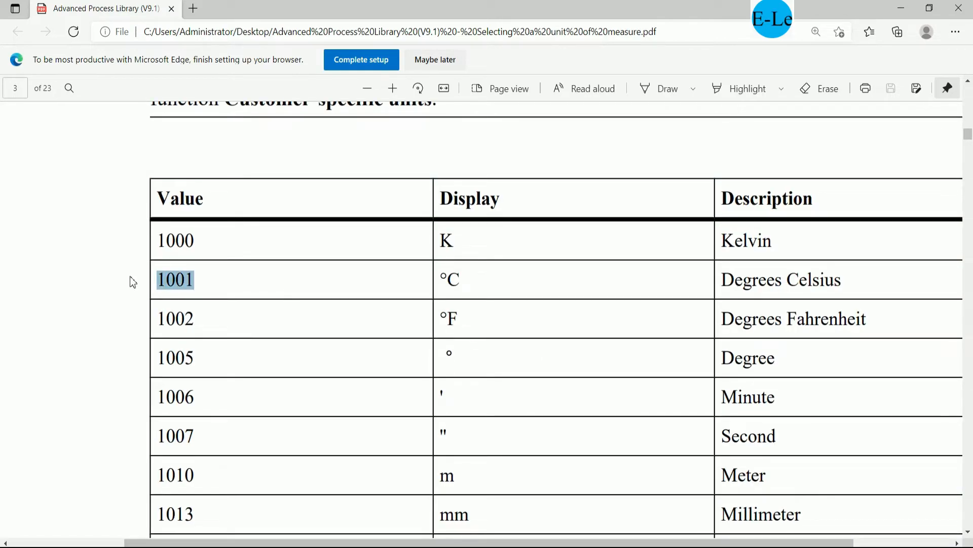
click(491, 281)
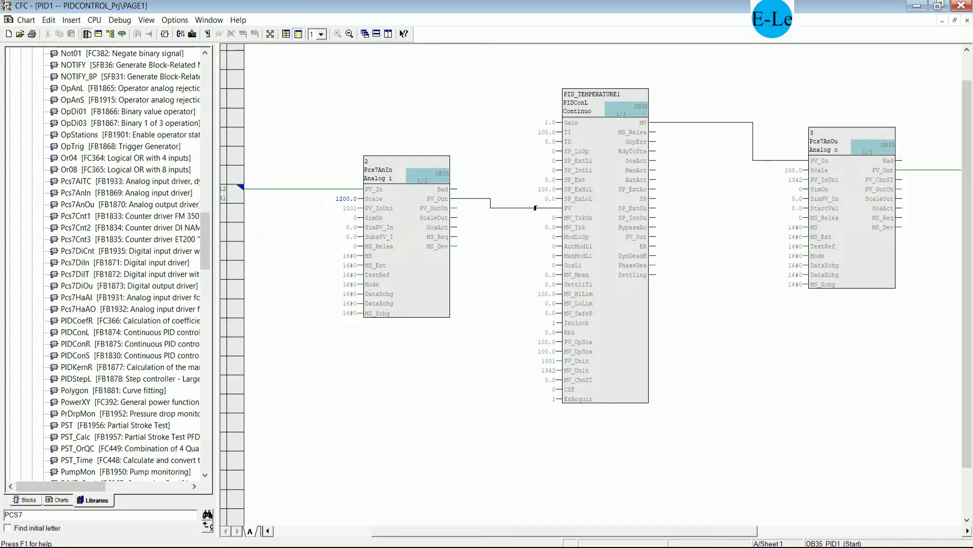
- Return to Notepad and add the line "For analog output range from 0 to 100% and the unit also correct"
key(alt+Tab)
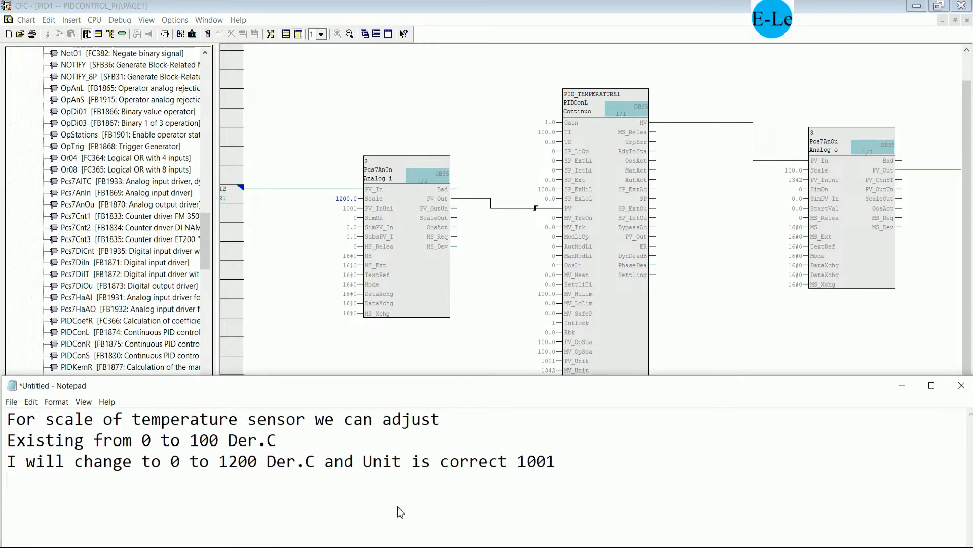
key(Return)
text(For analog output)
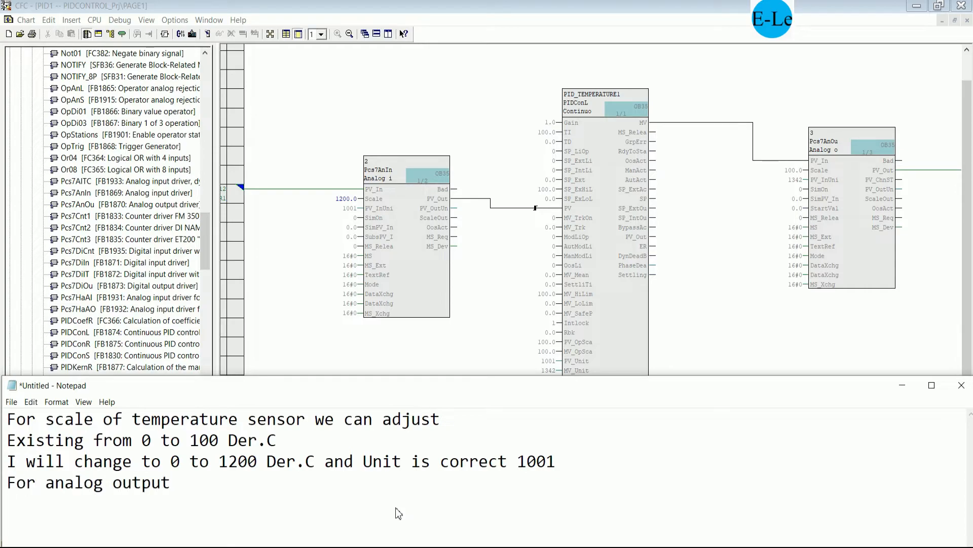
text( range from 0)
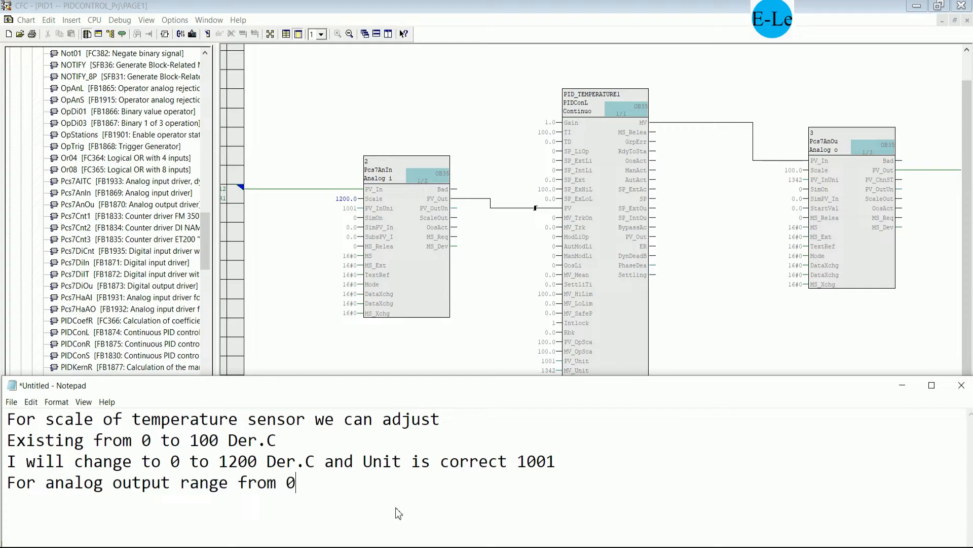
text( to 100)
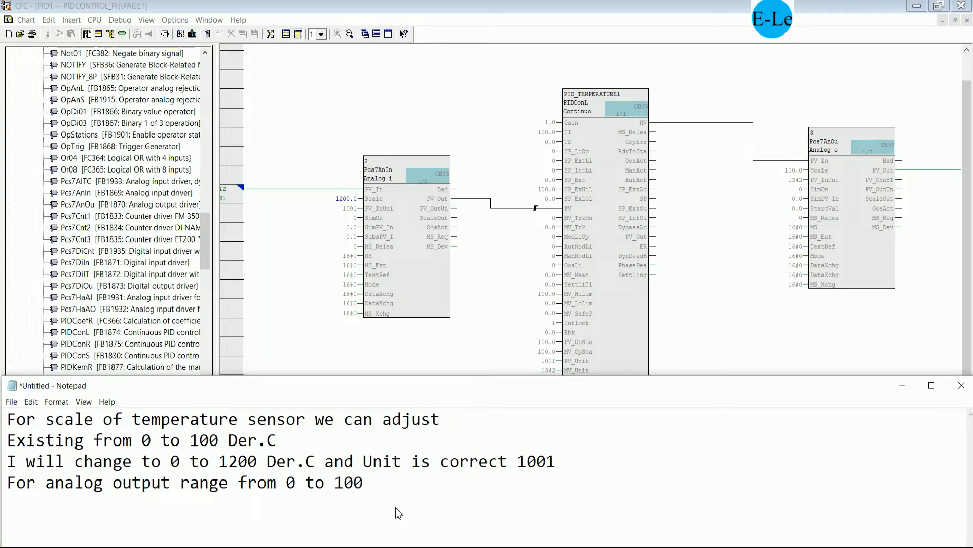
text(% and the uni)
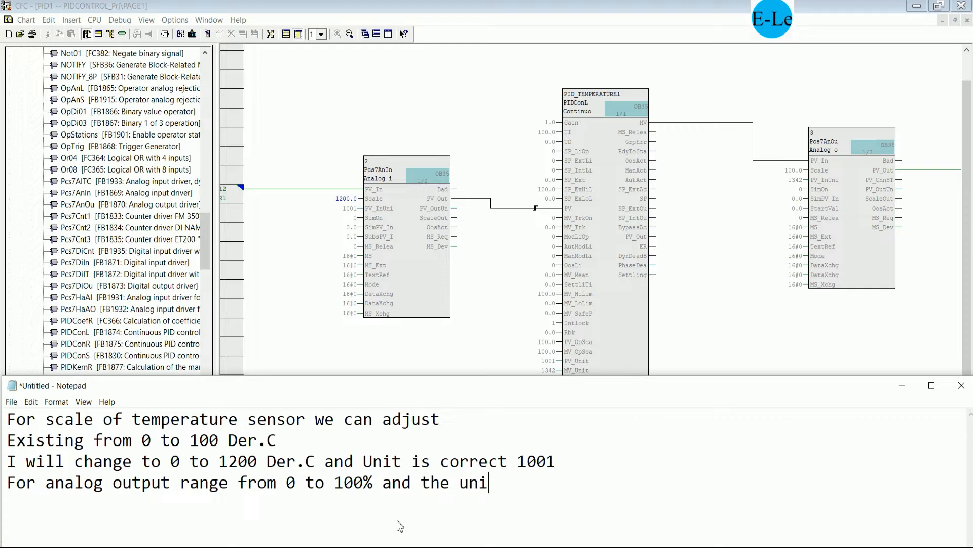
text(t also correct)
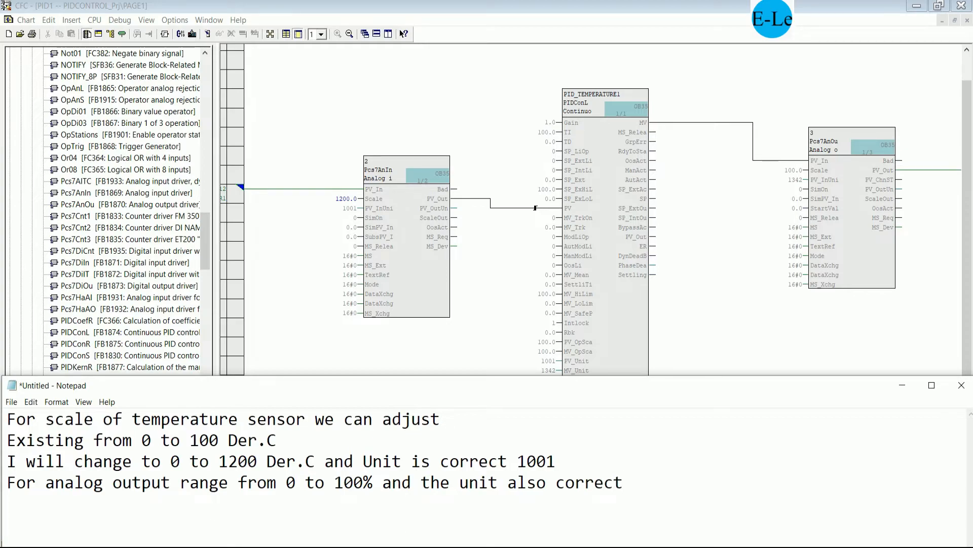
- Switch to the unit of measure PDF and browse its tables of unit codes for the percent unit
key(alt+Tab)
scroll(549, 357, down, 5)
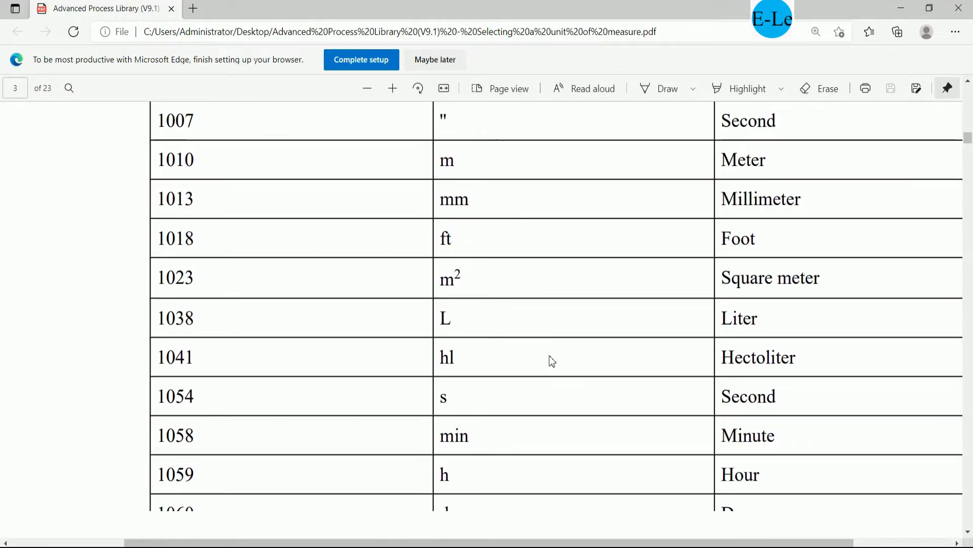
scroll(553, 361, down, 10)
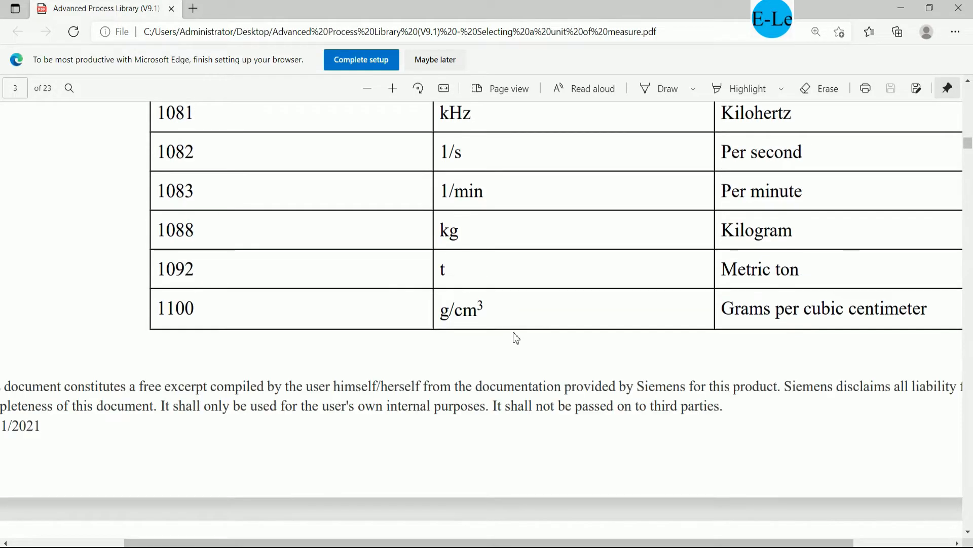
scroll(516, 338, down, 10)
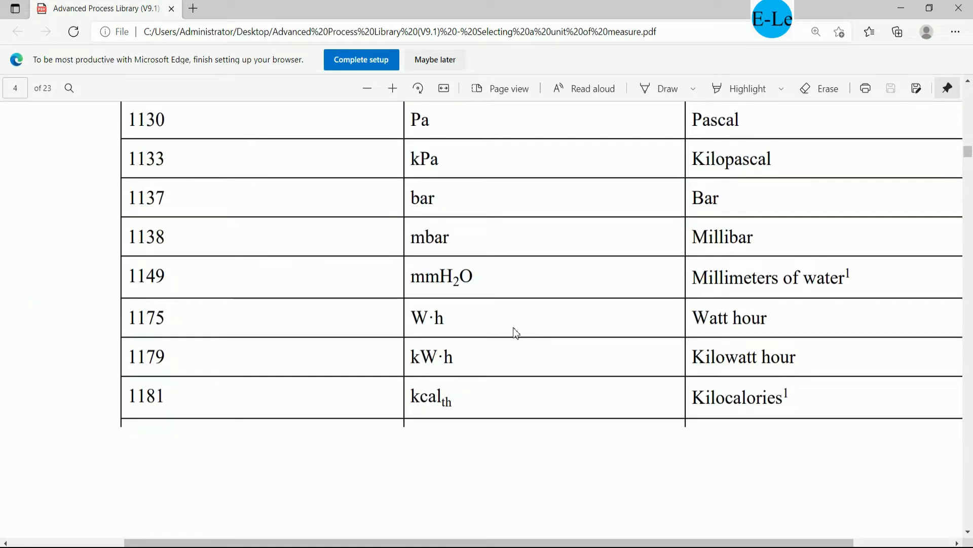
scroll(516, 333, down, 10)
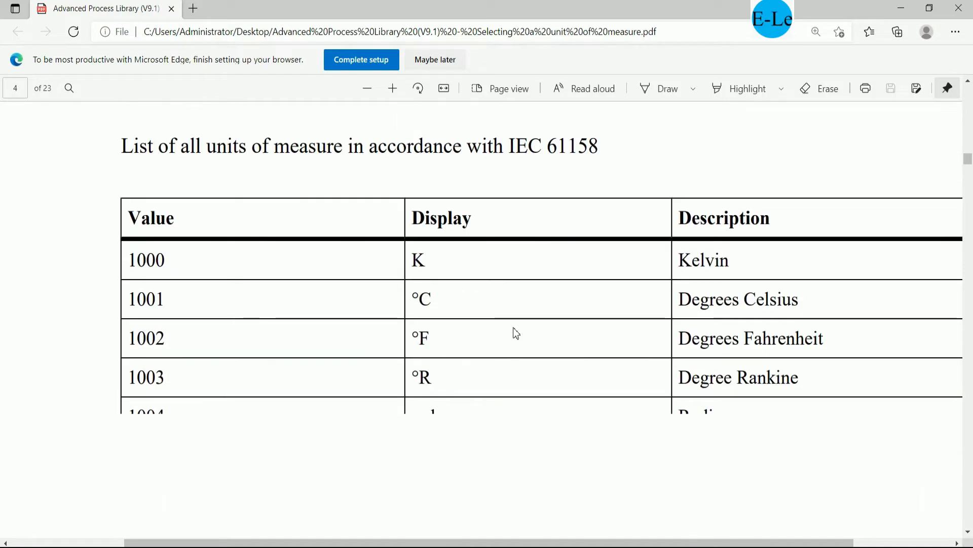
scroll(516, 333, down, 10)
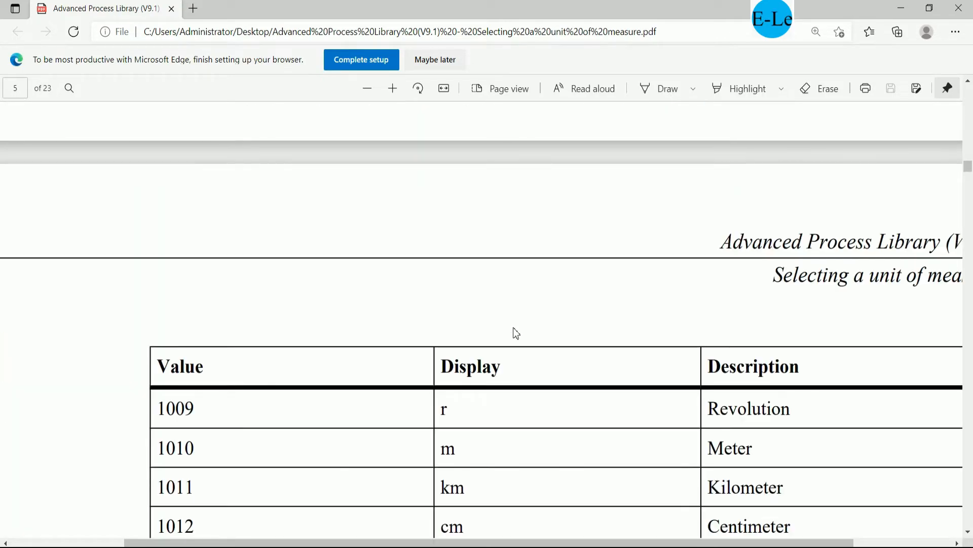
scroll(515, 333, down, 10)
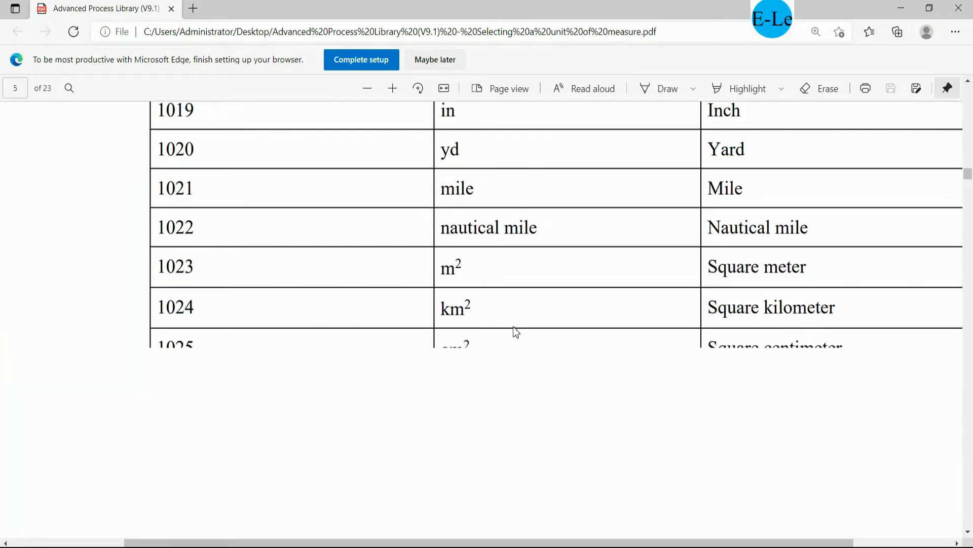
scroll(516, 333, down, 5)
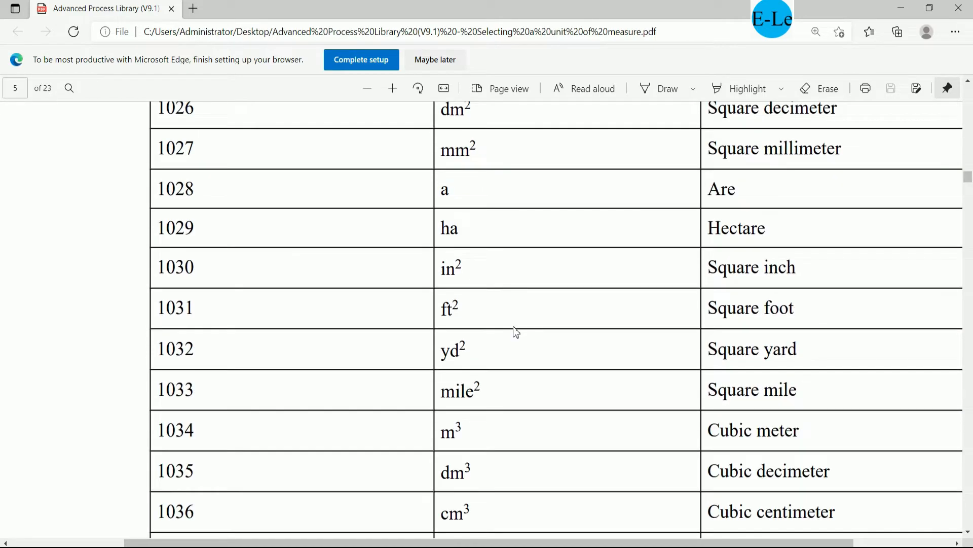
scroll(514, 328, down, 15)
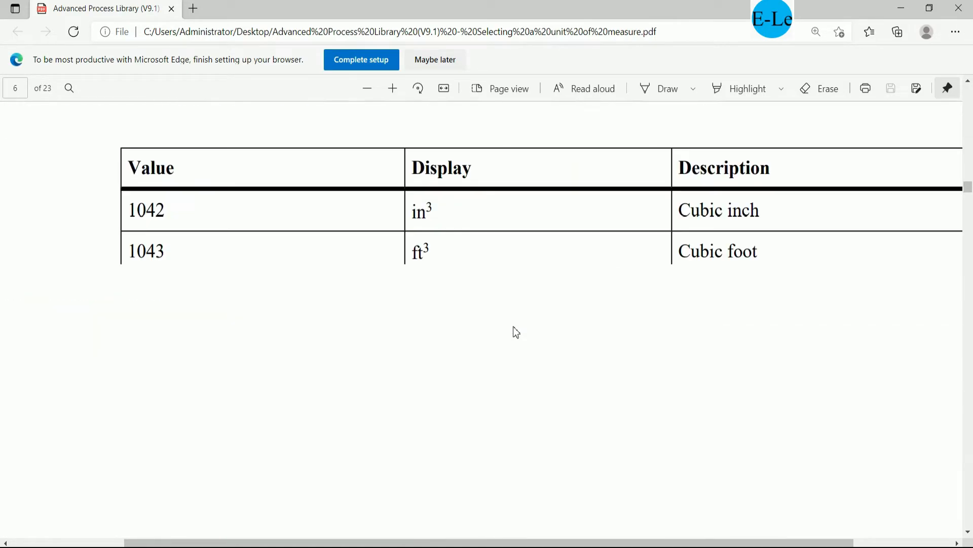
scroll(513, 327, down, 13)
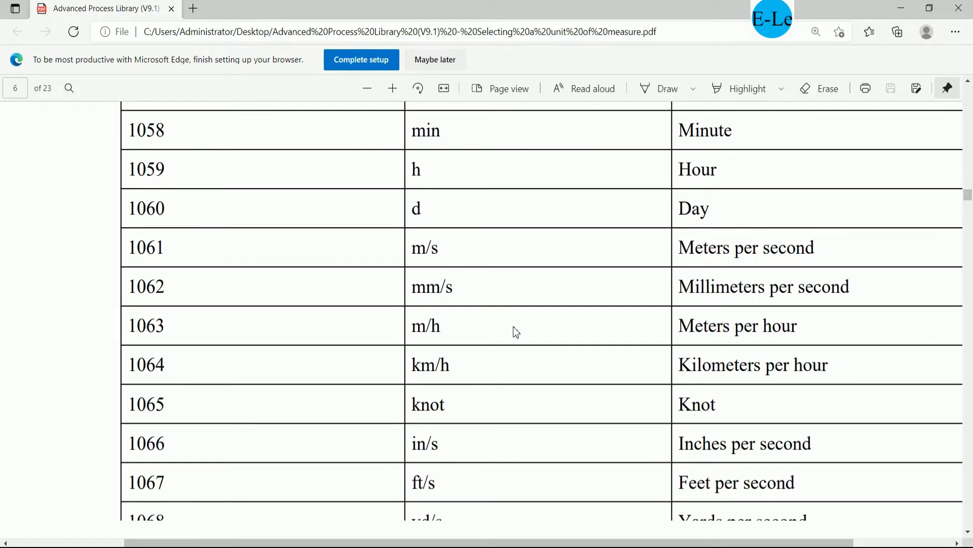
scroll(514, 326, down, 20)
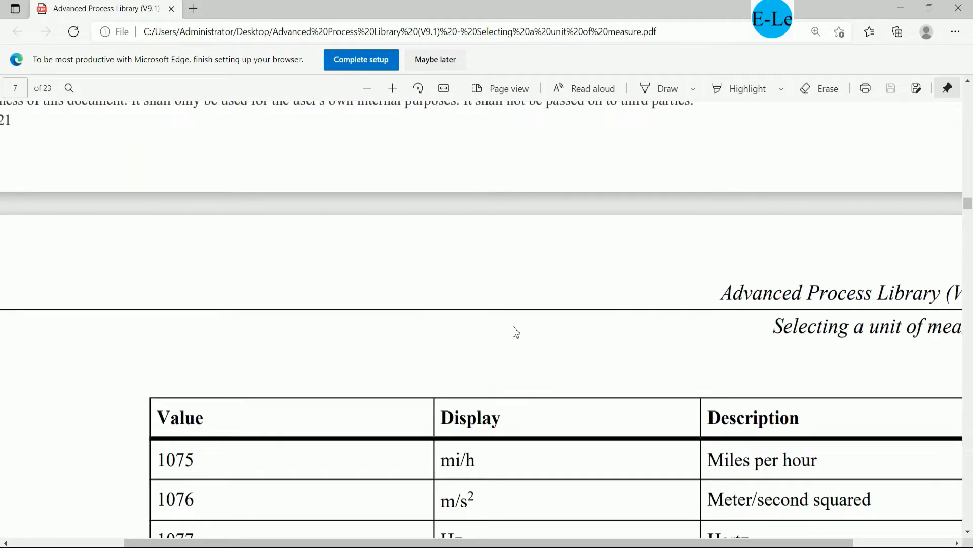
scroll(513, 326, down, 16)
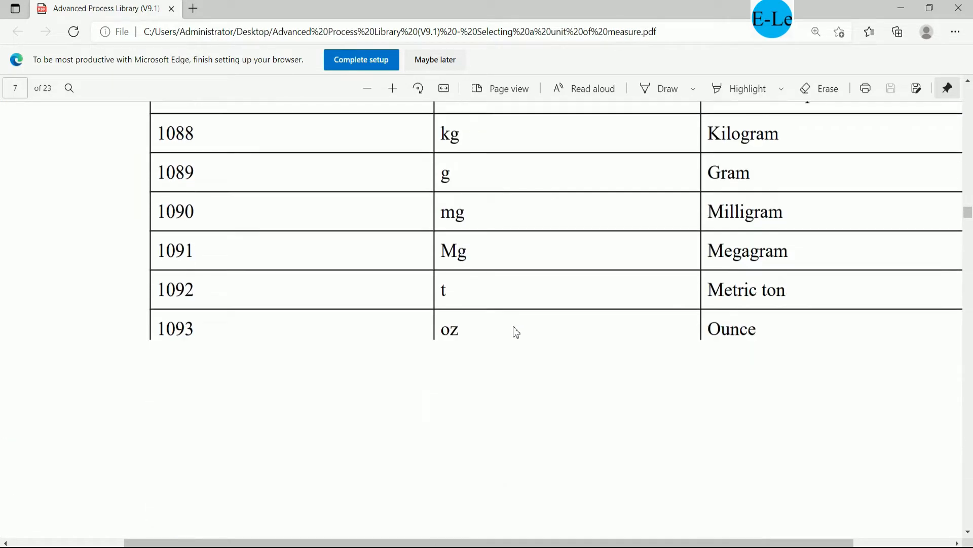
scroll(516, 332, down, 20)
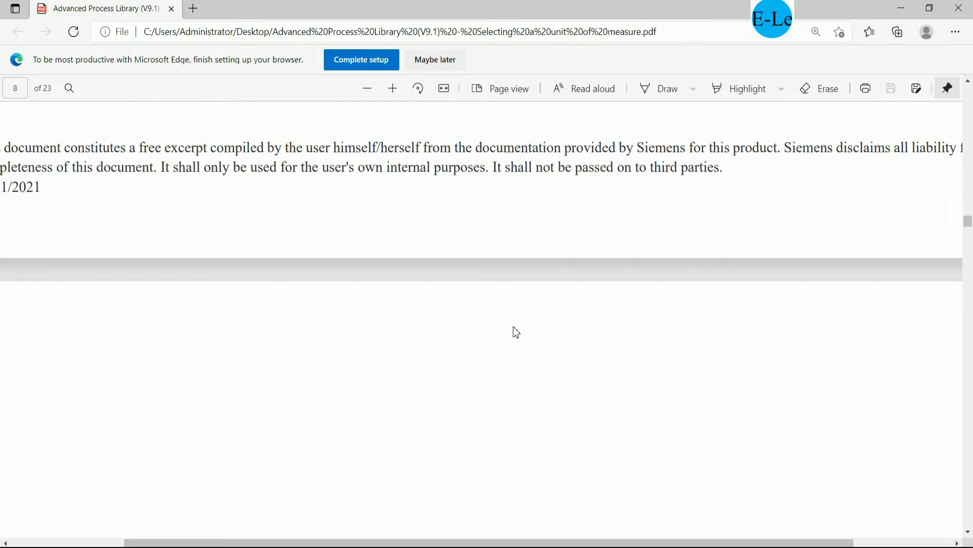
scroll(516, 332, down, 10)
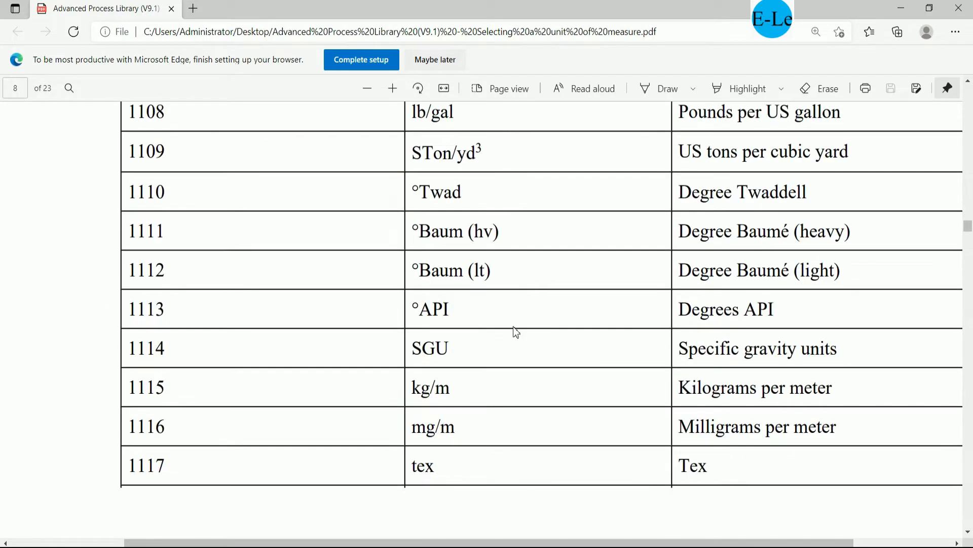
scroll(514, 330, down, 15)
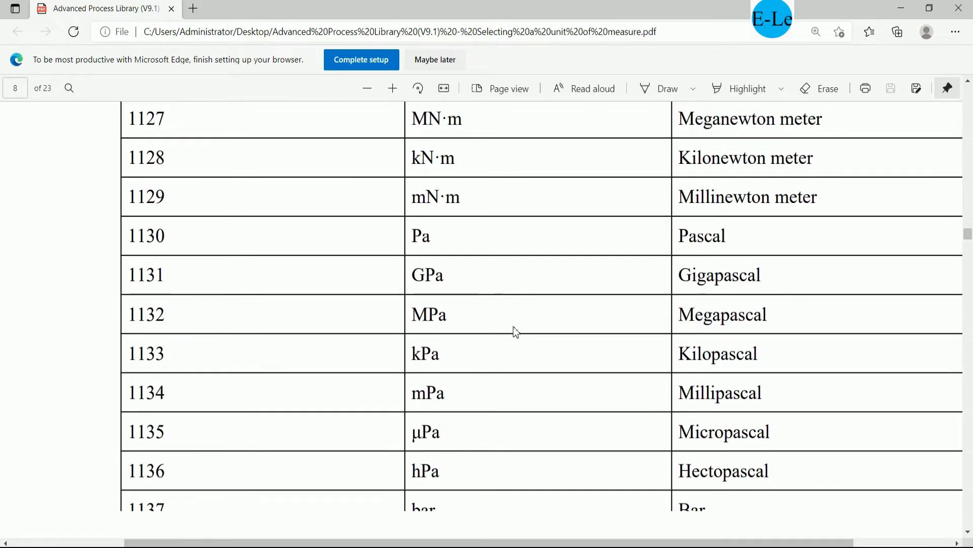
scroll(513, 328, down, 15)
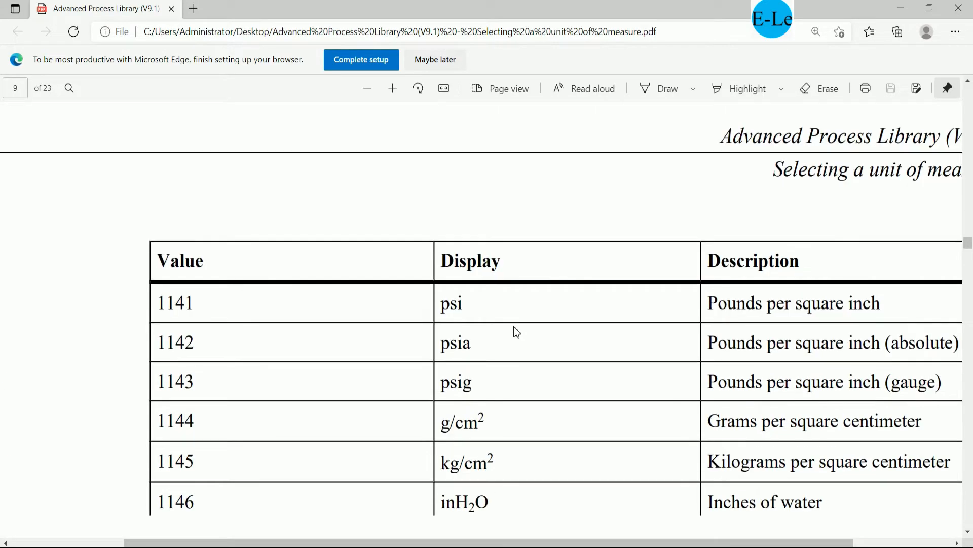
scroll(517, 332, down, 15)
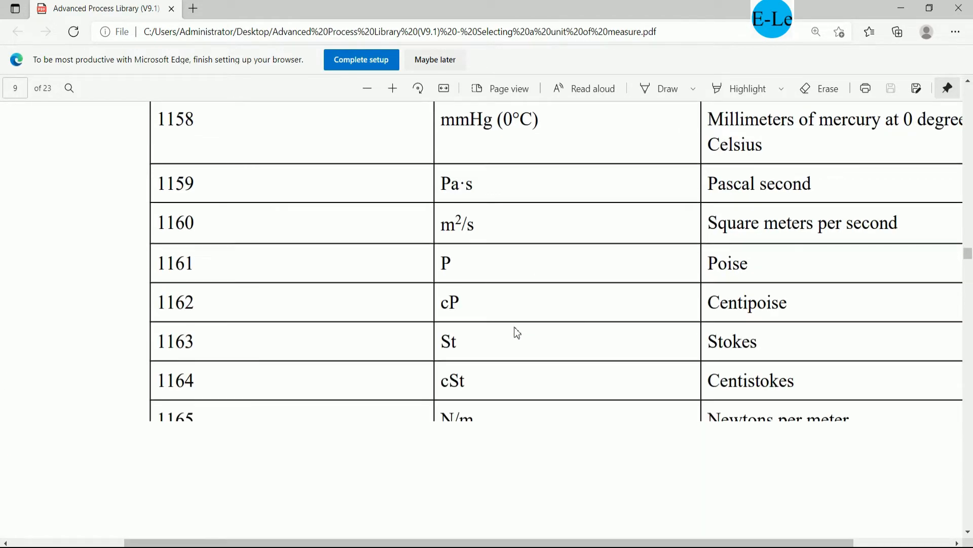
scroll(517, 333, down, 15)
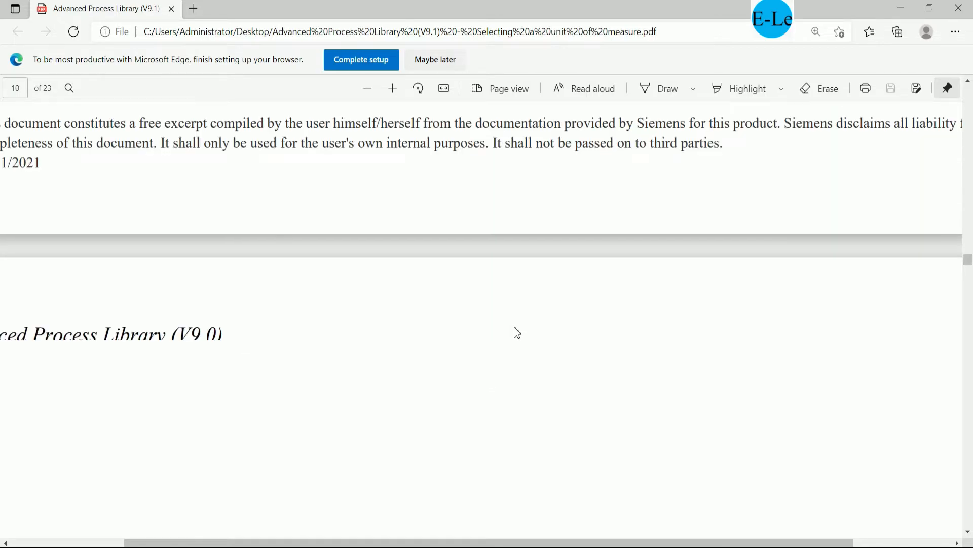
- Search the PDF for "%" to locate the percent unit's code in the IEC 61158 unit list
key(ctrl+f)
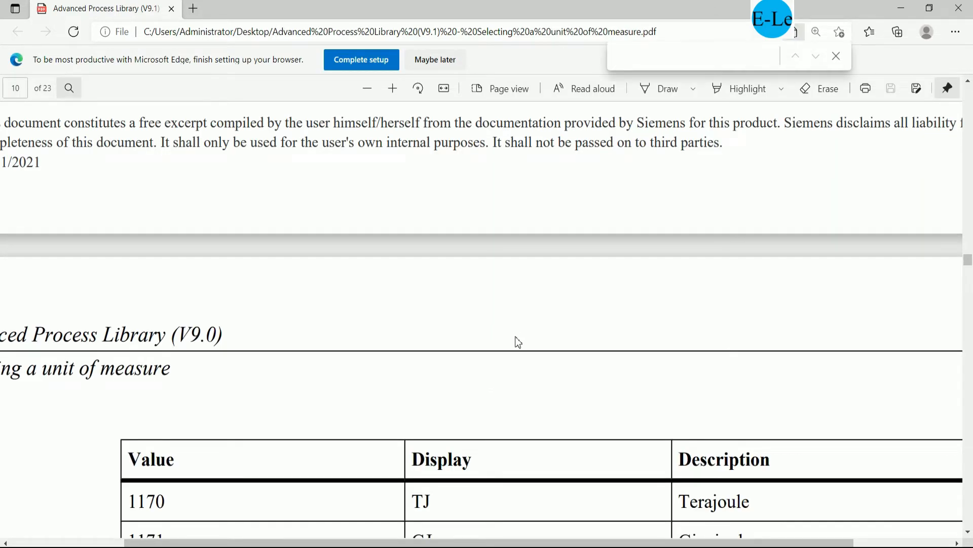
text(%)
key(Return)
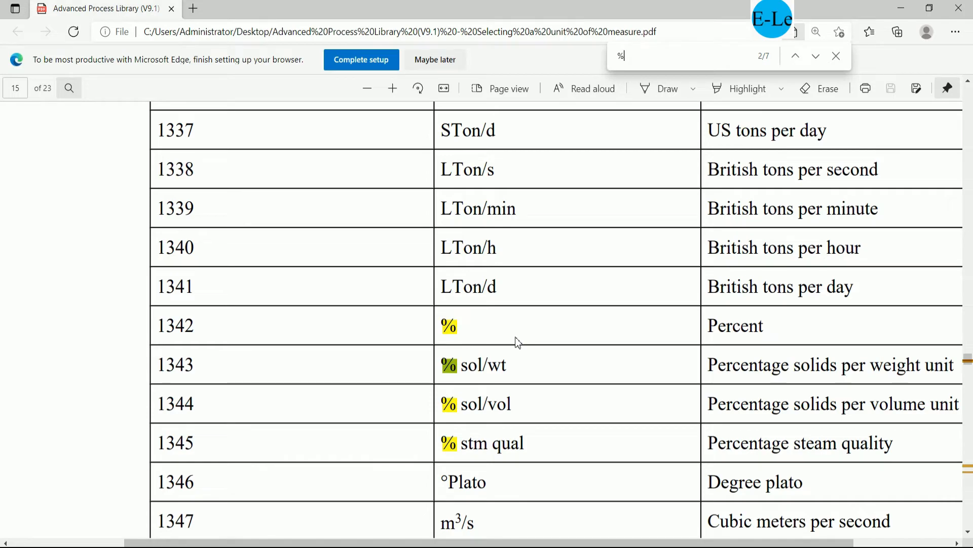
click(469, 341)
- Append "1342." to the analog output line in Notepad and minimize the PDF to check the unit in the CFC chart
click(199, 547)
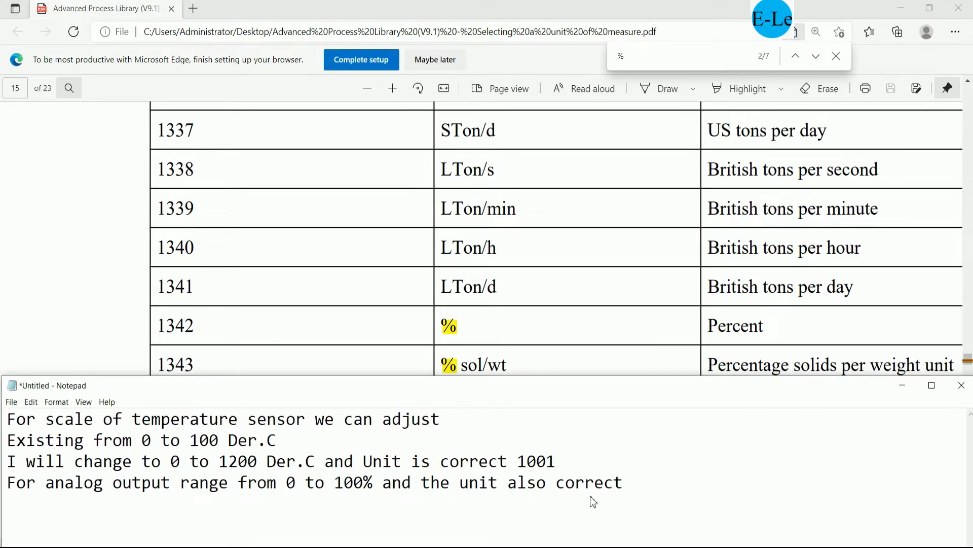
text(1342)
click(623, 286)
click(901, 8)
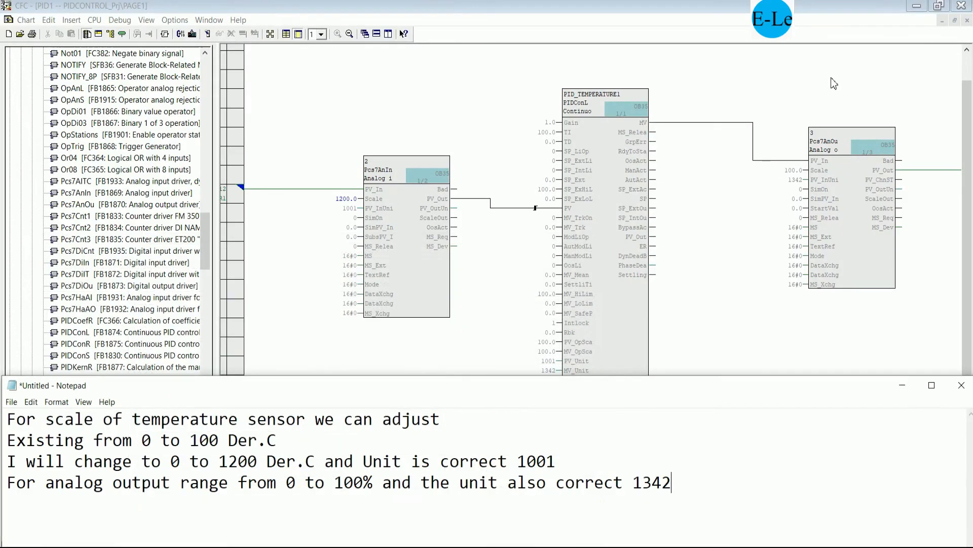
click(799, 178)
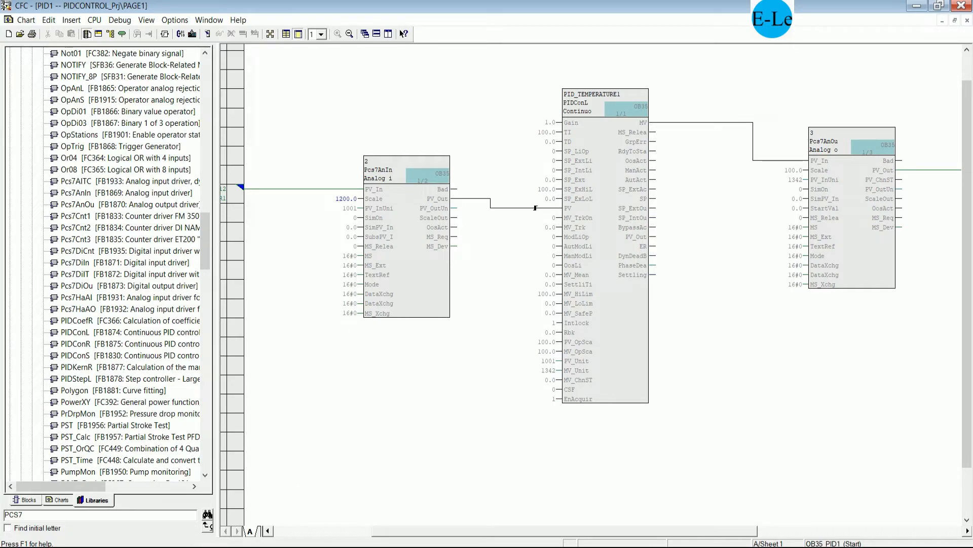
click(236, 546)
text(.)
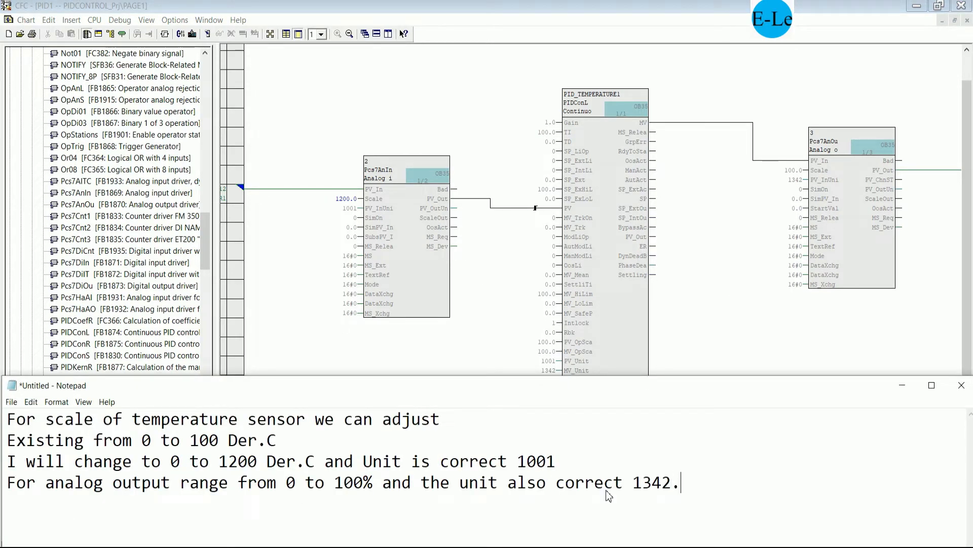
- Add the note line "Now let compile and download the project to PLCSIM" and minimize Notepad
key(Return)
text(Now let )
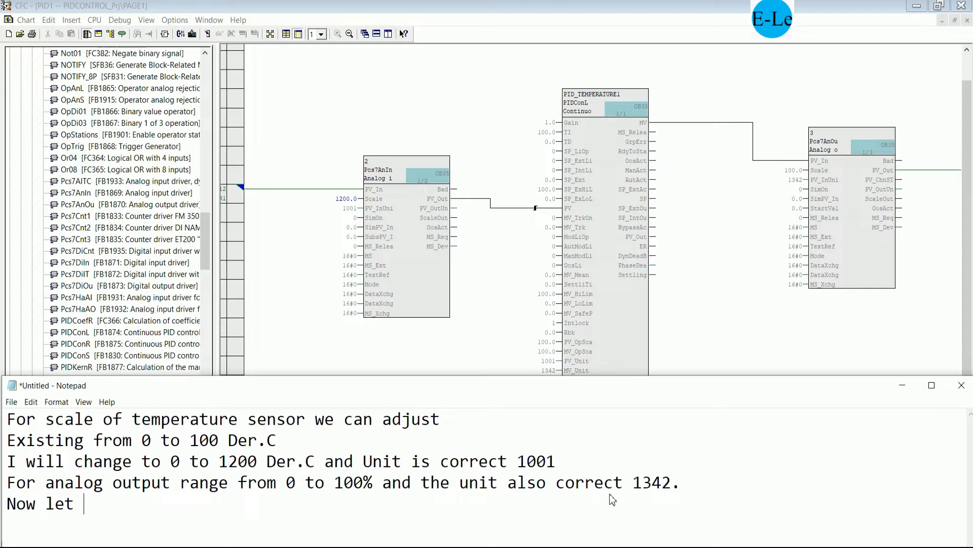
text(compile and d)
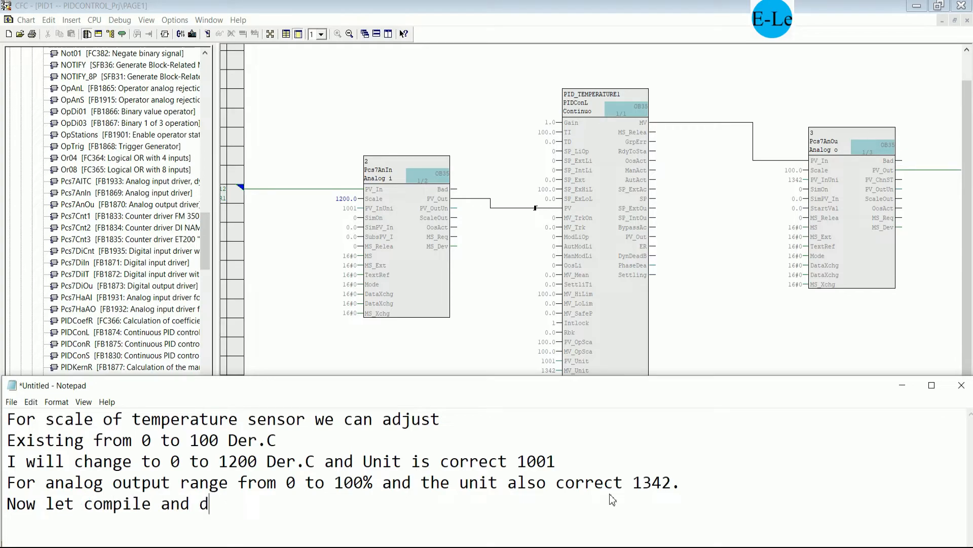
text(onwload )
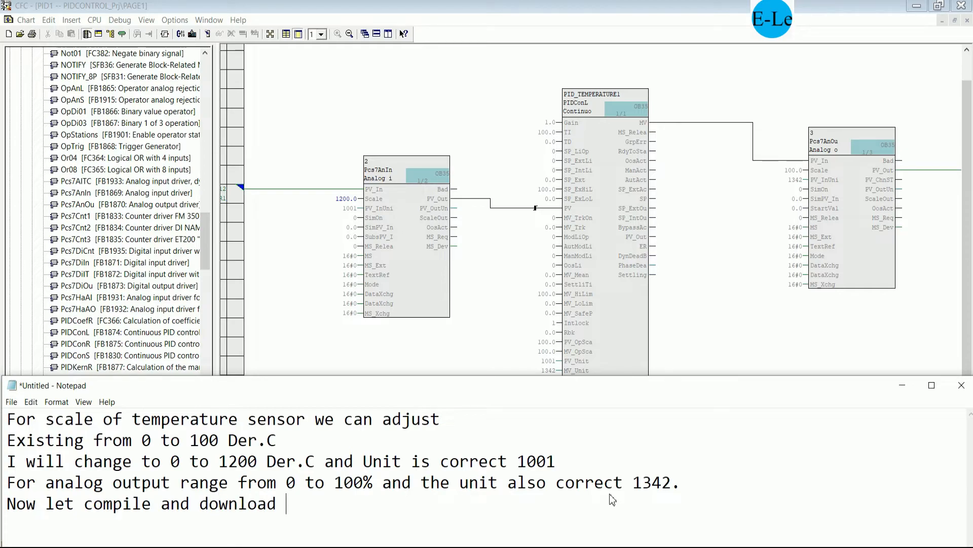
text(the projec)
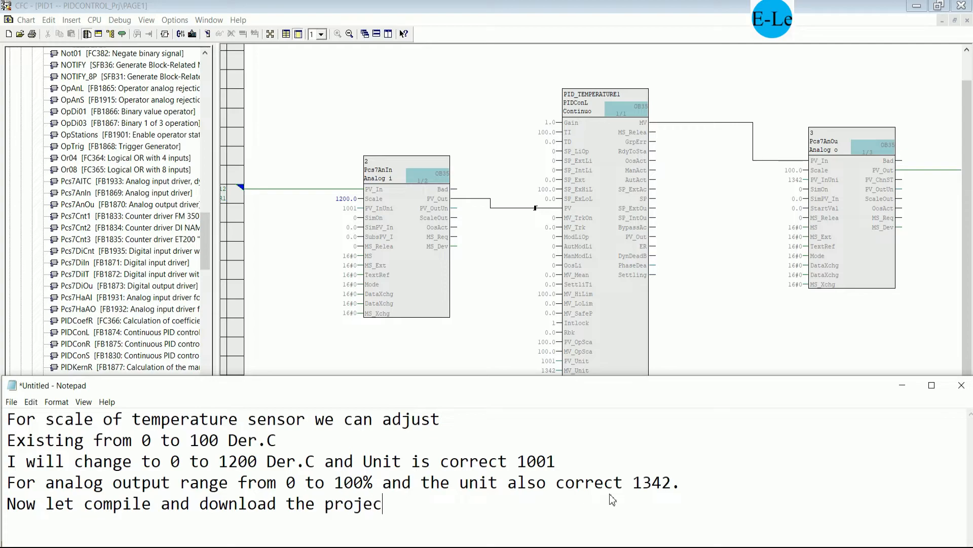
text(t to PLC)
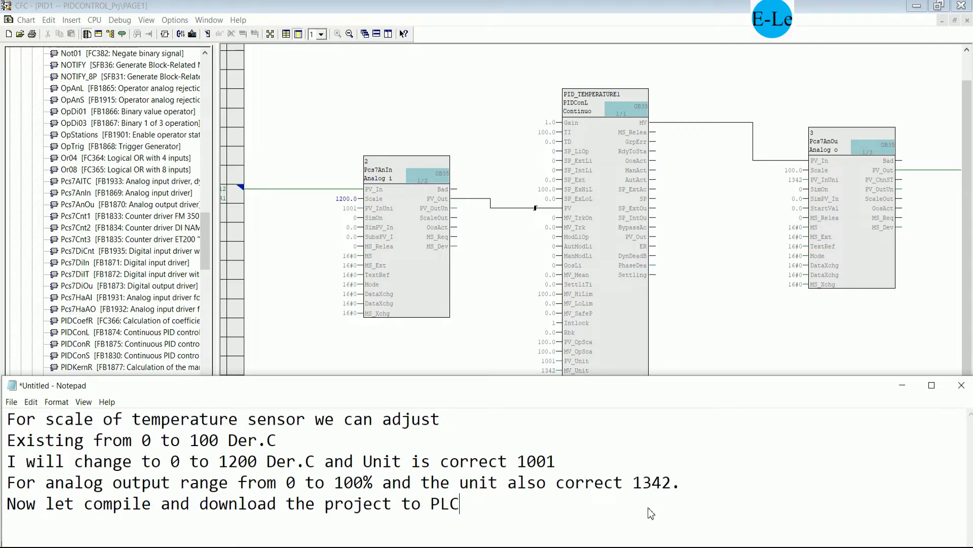
text(SIM)
click(902, 387)
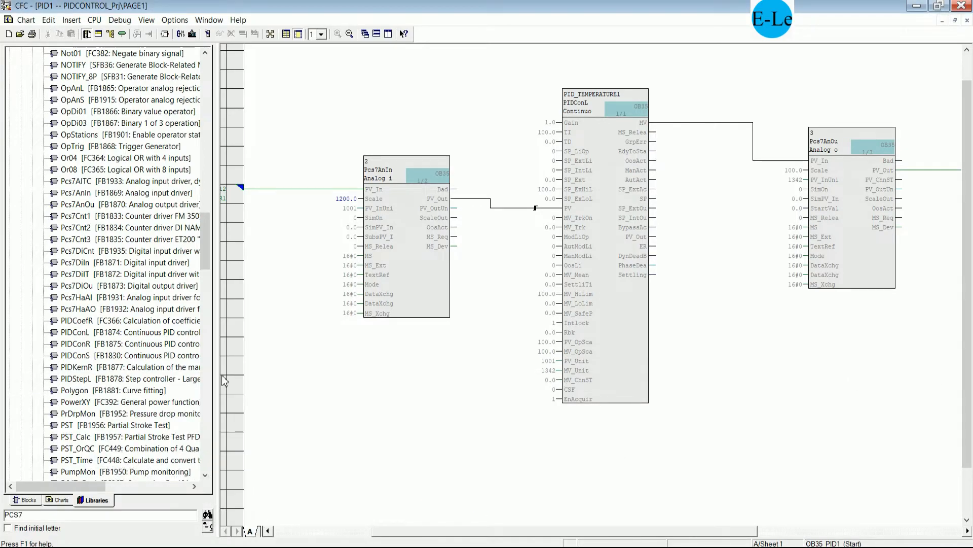
- Narrow the CFC library pane and try to connect to the CPU 410-5H online through IP address 192.168.0.1
drag(222, 360, 179, 213)
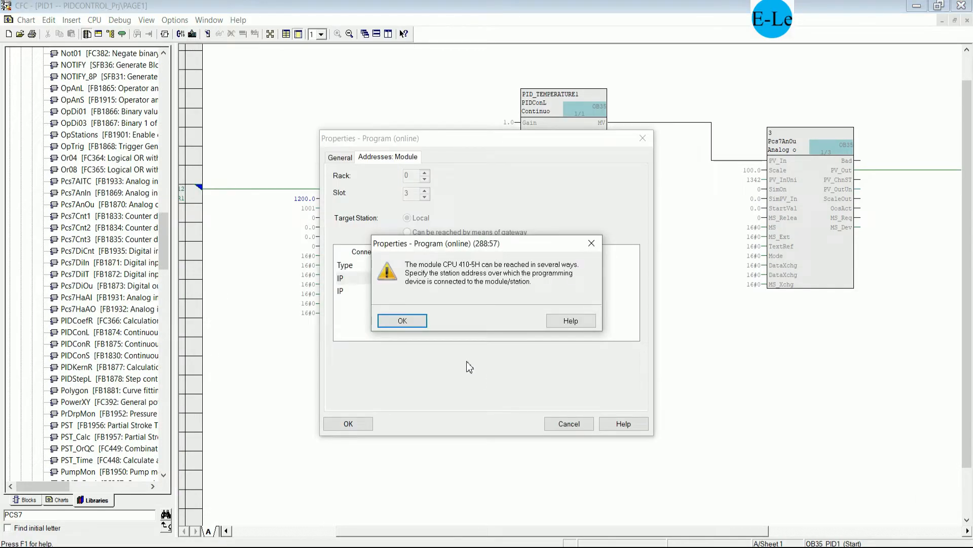
click(402, 321)
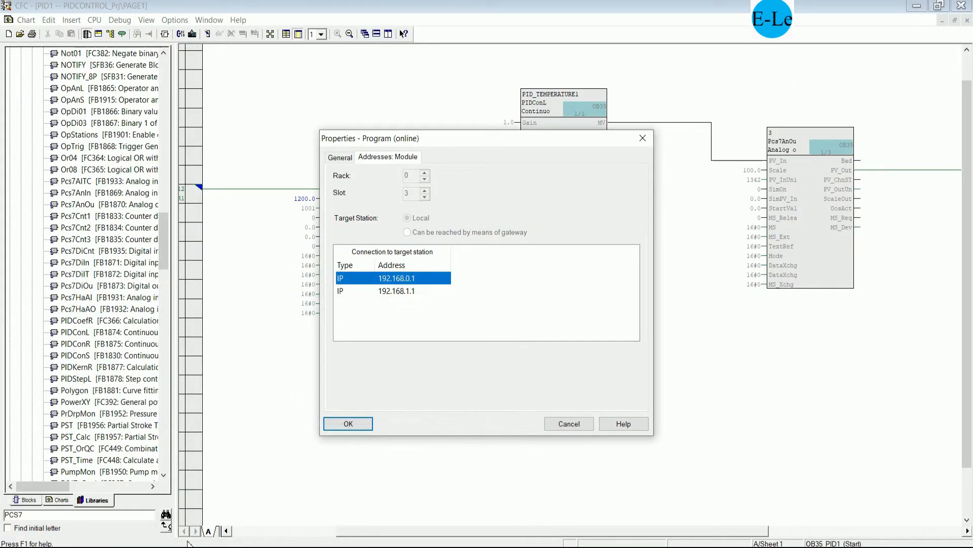
click(345, 427)
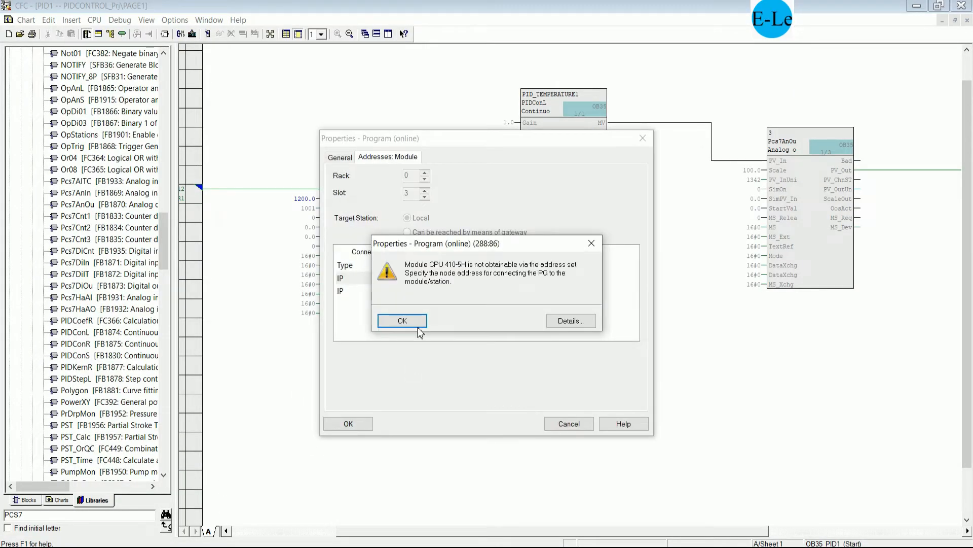
click(413, 322)
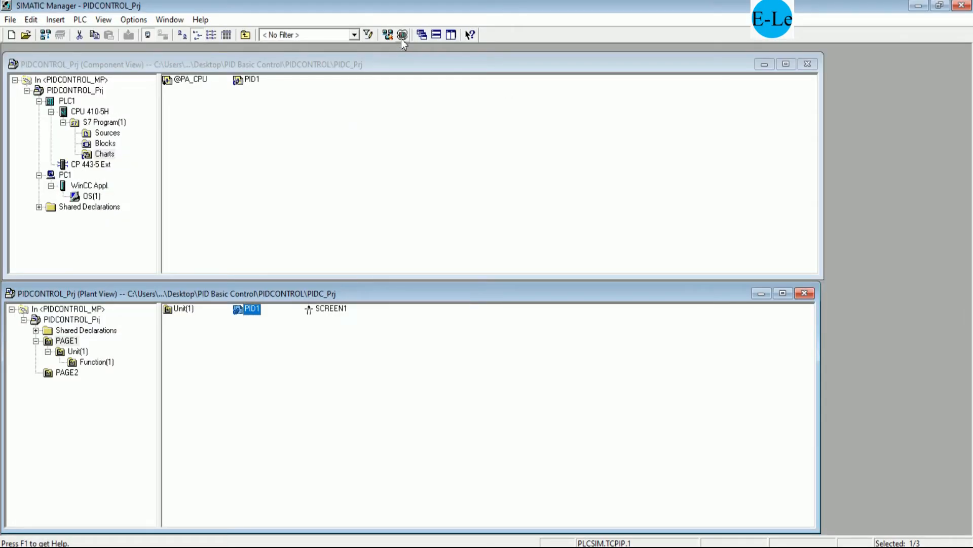
- Start the PLCSIM simulator from SIMATIC Manager and set its CPU to RUN-P
click(402, 36)
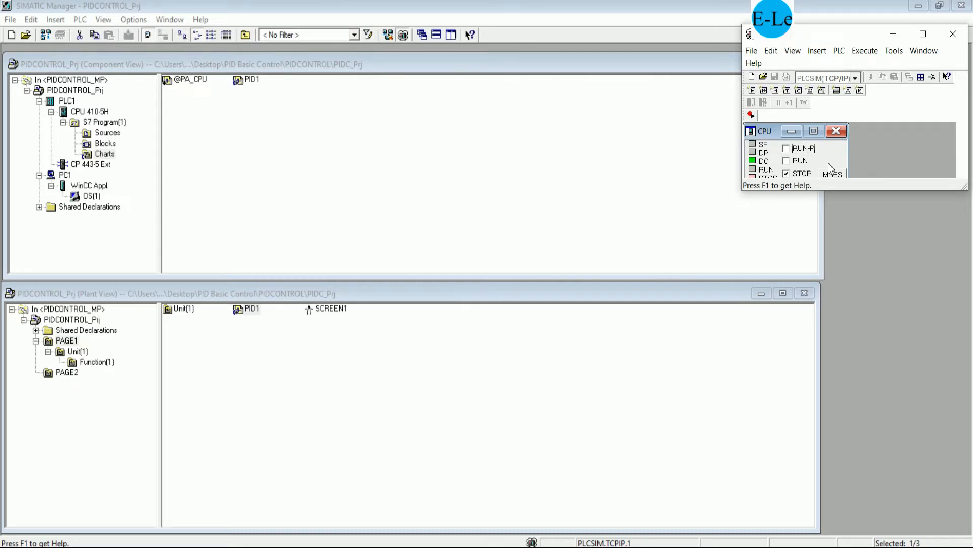
click(803, 150)
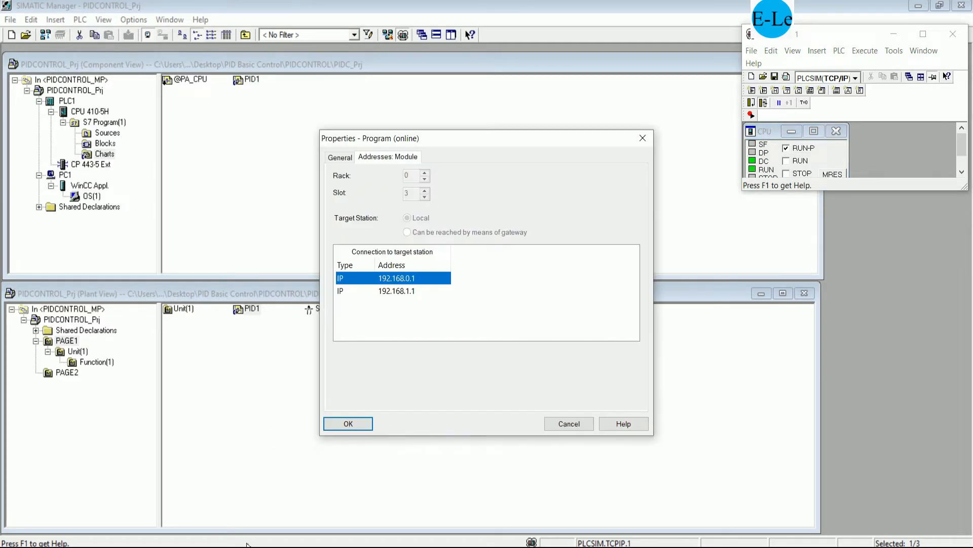
- Confirm target address 192.168.0.1, then compile the entire program with module drivers and download it to CPU 410-5H
click(354, 424)
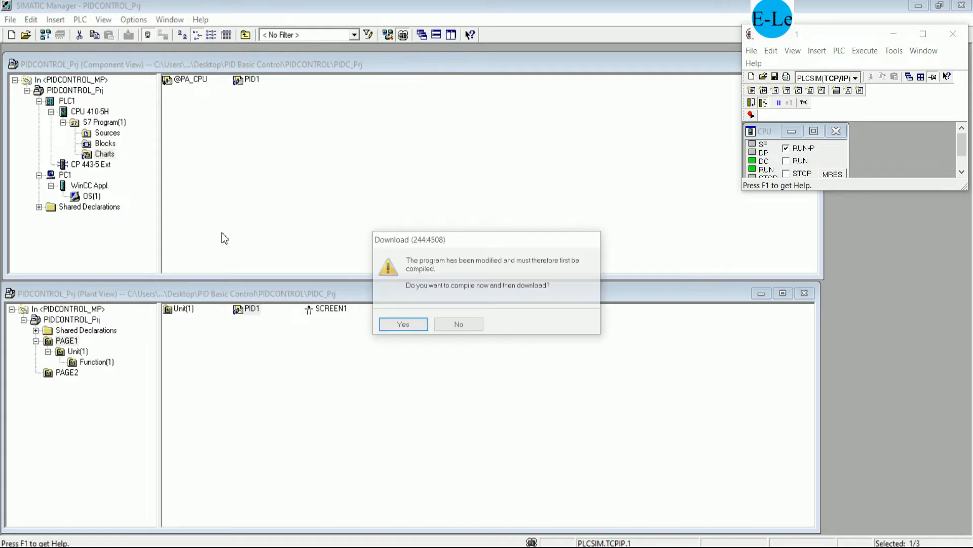
click(384, 324)
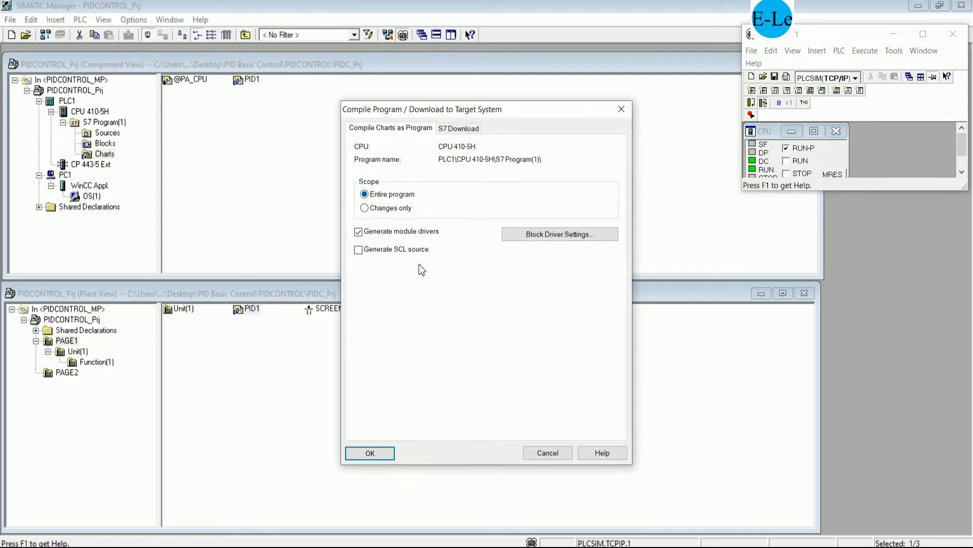
click(370, 453)
click(406, 335)
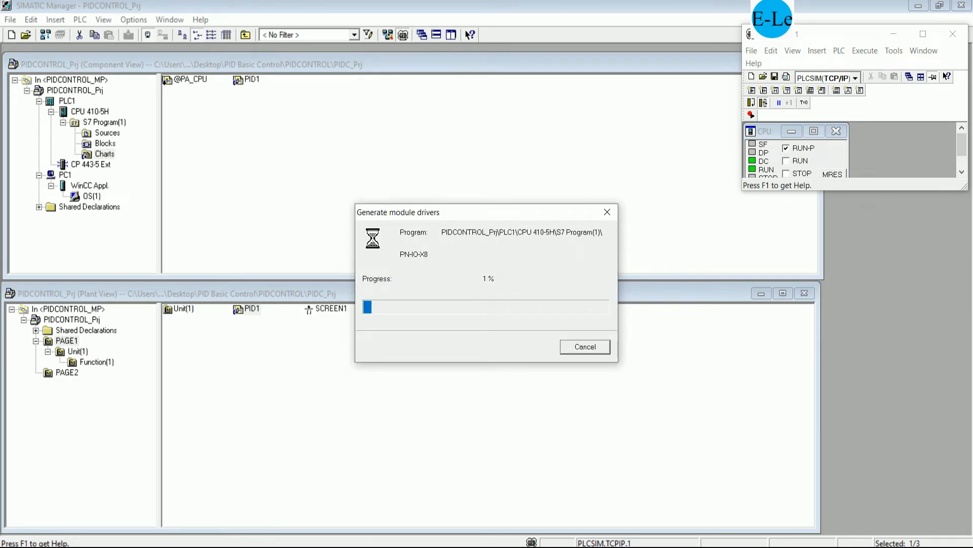
- Enlarge the PLCSIM window until the whole CPU panel fits and move it below the analog output block
mouse_move(252, 545)
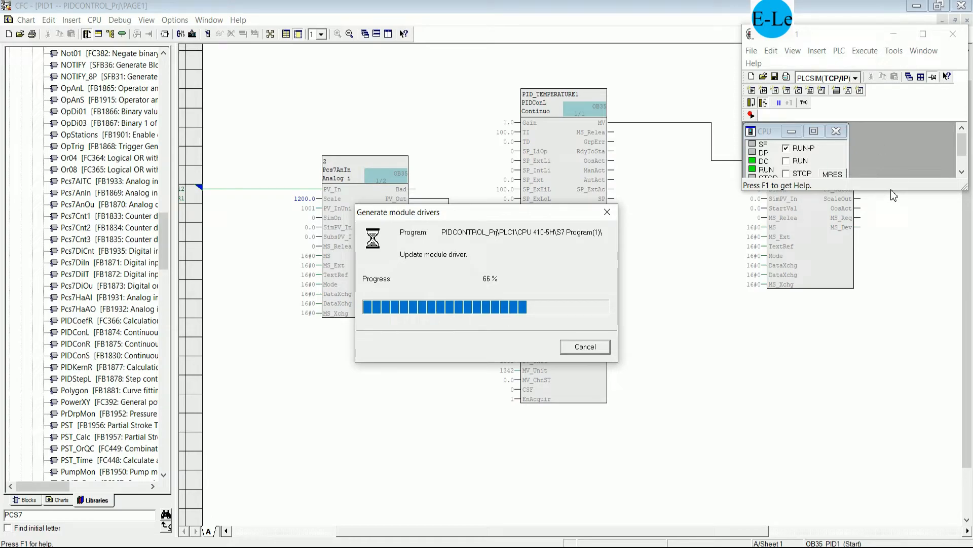
drag(892, 191, 895, 230)
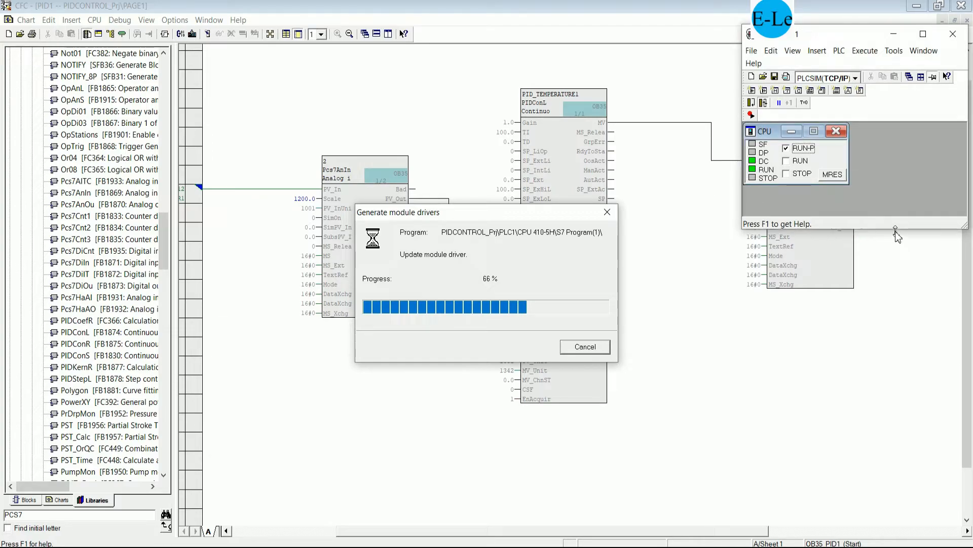
drag(841, 35, 818, 313)
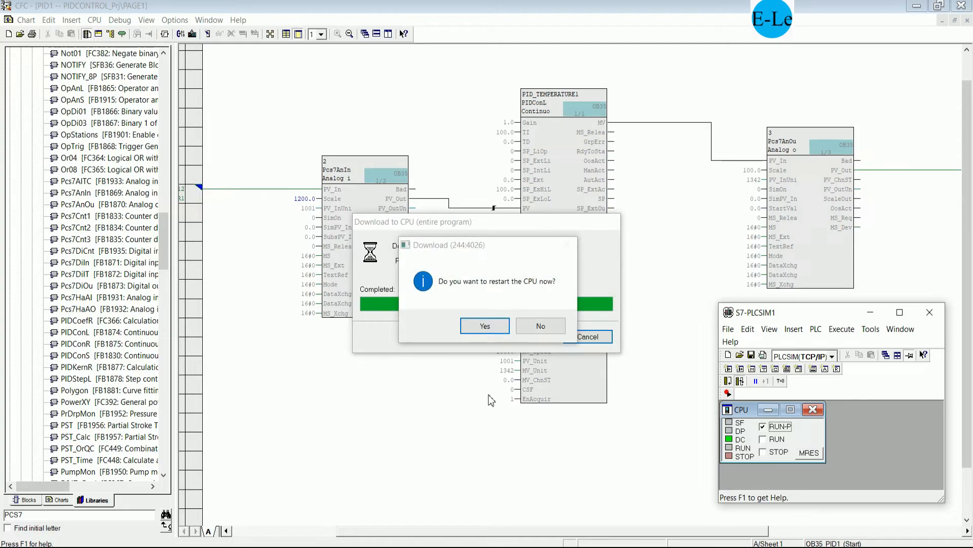
- Restart the CPU after the program download, dismiss the download log and close the CFC editor
click(486, 327)
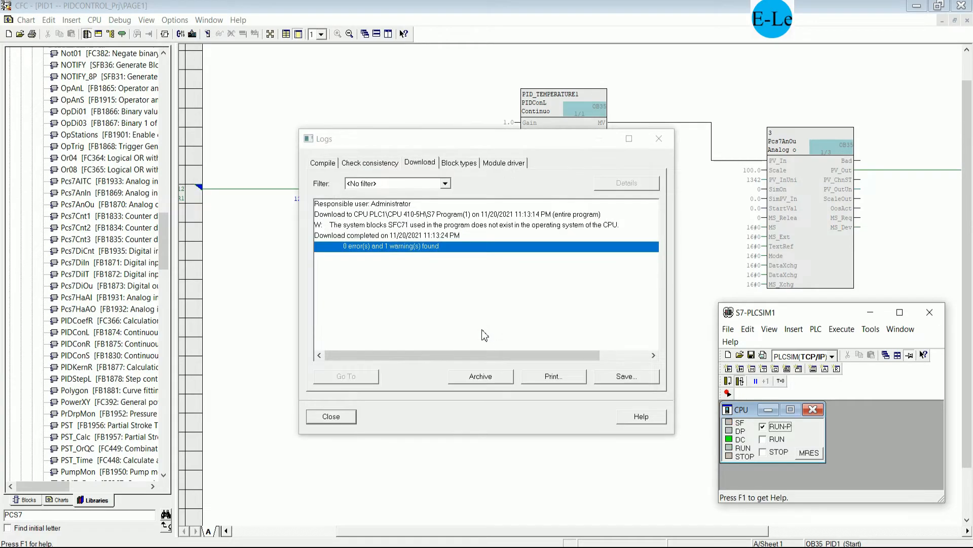
click(331, 416)
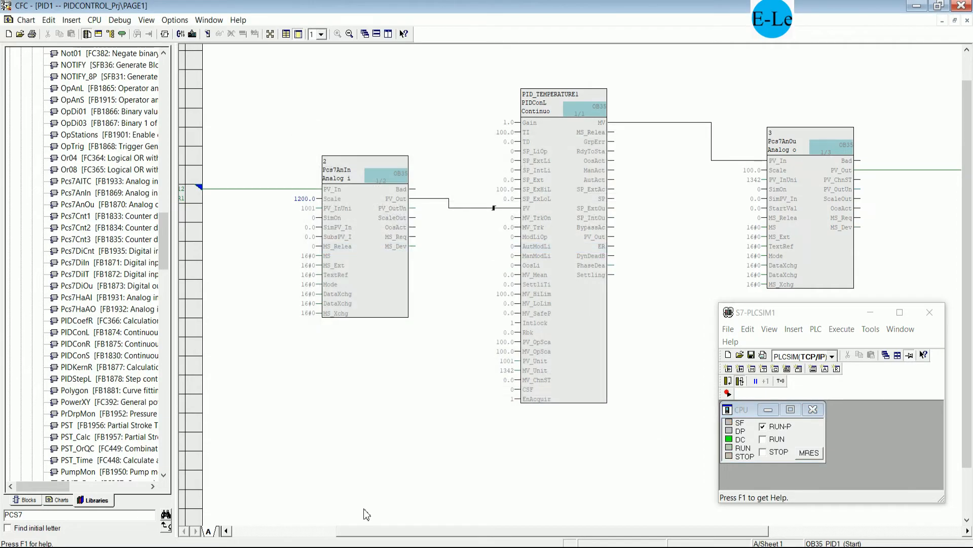
drag(358, 531, 329, 541)
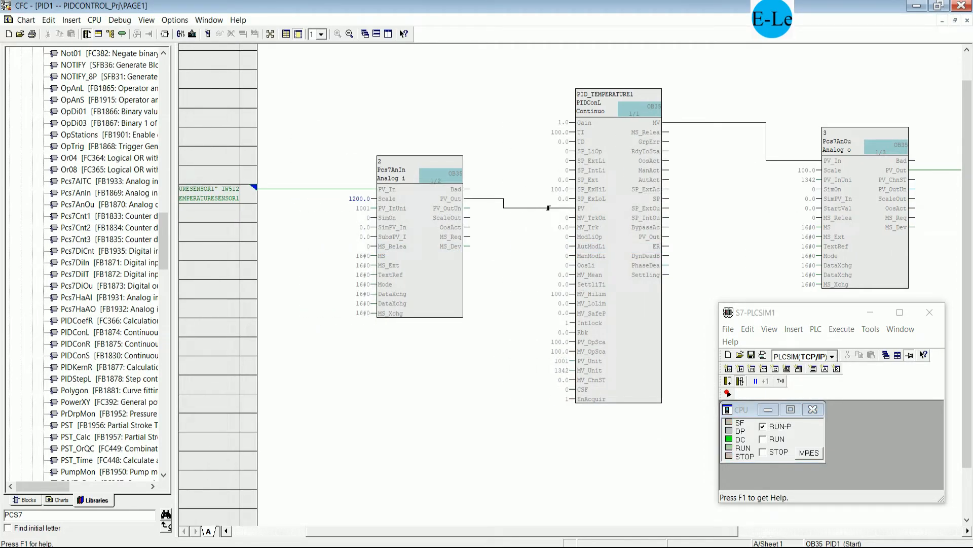
click(962, 6)
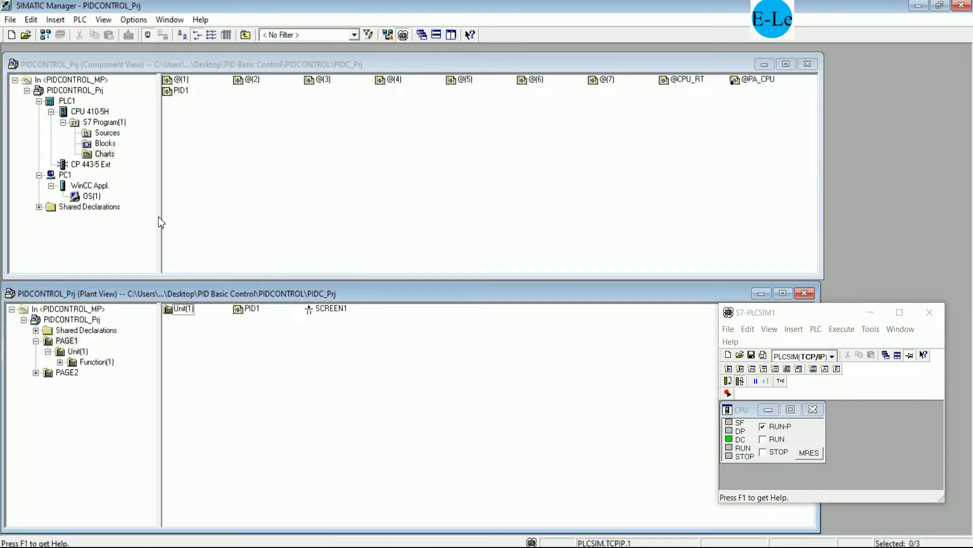
- Compile the Charts folder of S7 Program(1) as the entire program with module drivers, and set the PLCSIM CPU to STOP
click(76, 103)
click(105, 154)
right_click(105, 153)
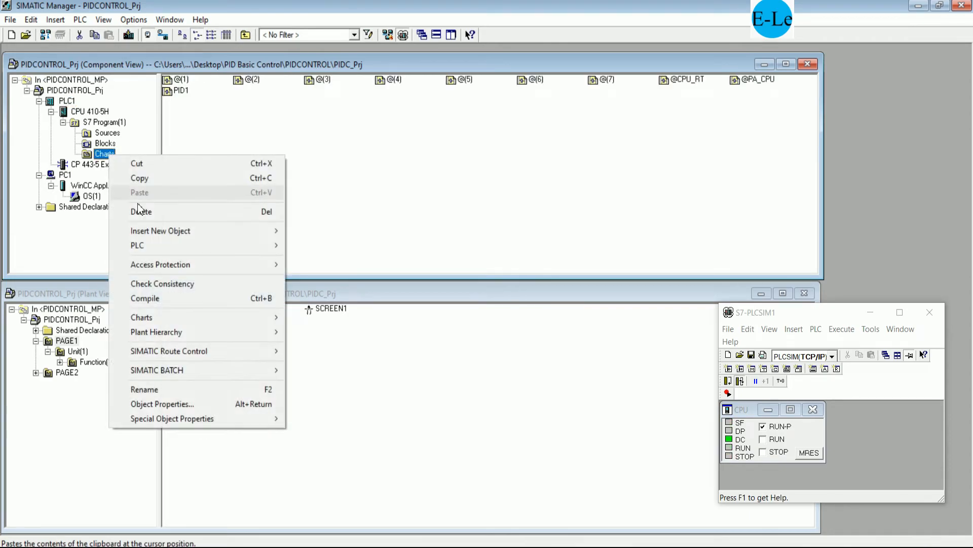
click(178, 300)
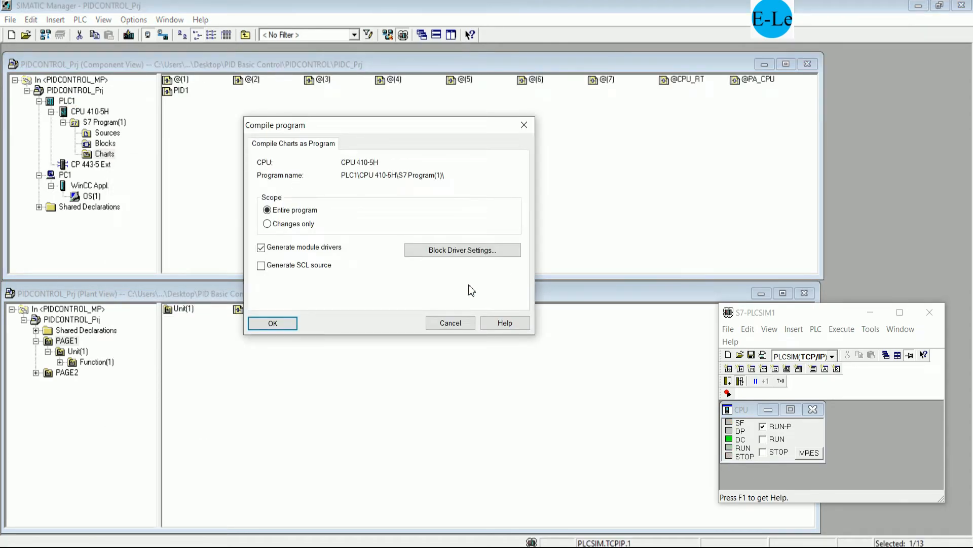
click(282, 322)
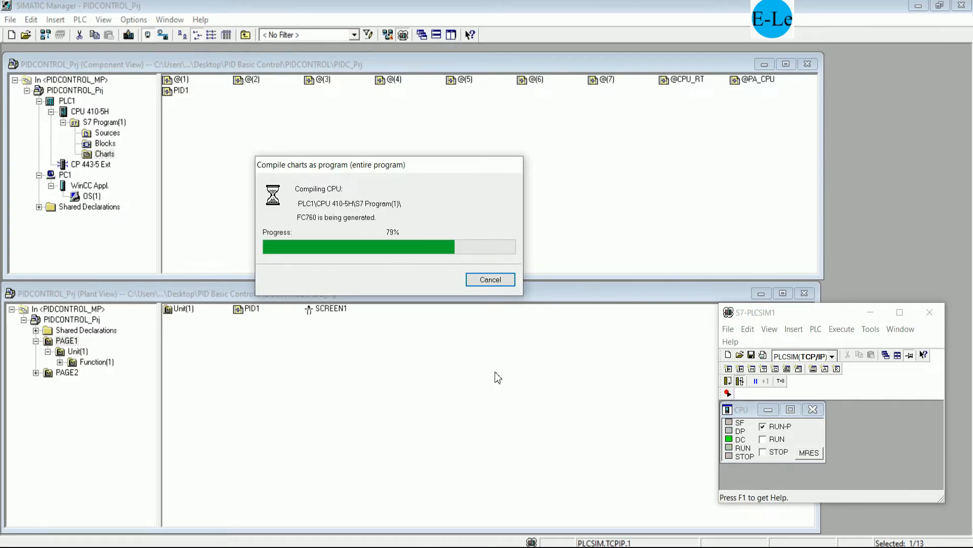
click(773, 454)
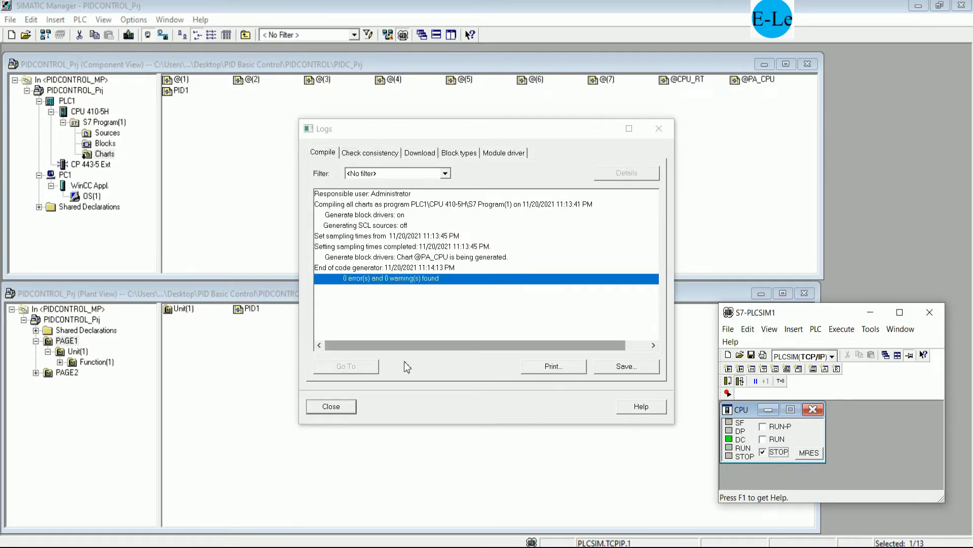
click(332, 406)
- Start compiling OS(1), keep PAGE1 and PAGE2 assigned to it, and minimize the PLCSIM window
right_click(96, 198)
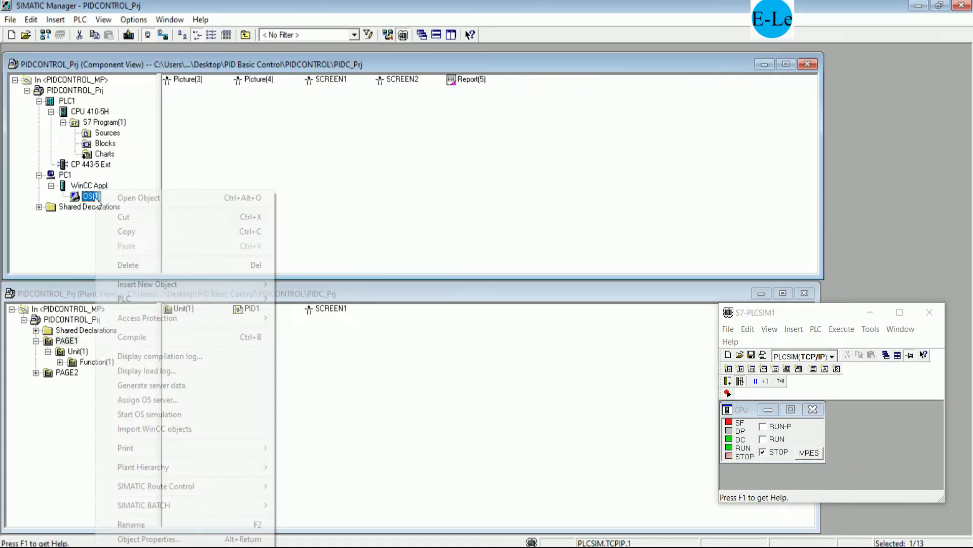
click(165, 335)
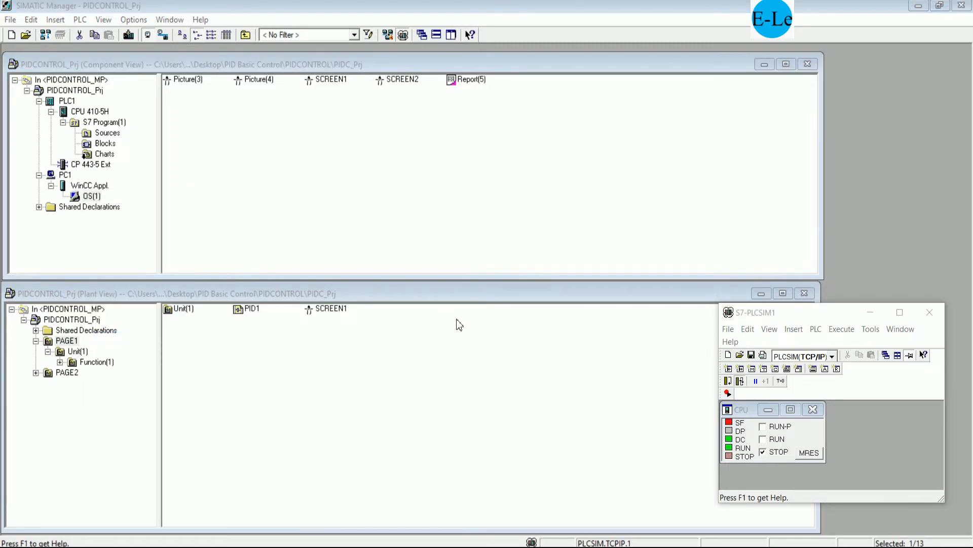
click(369, 360)
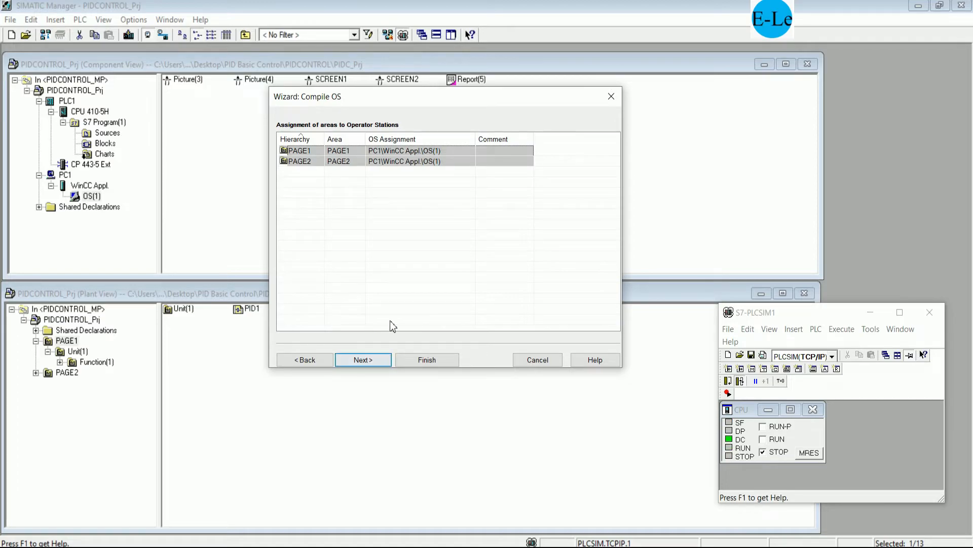
click(870, 311)
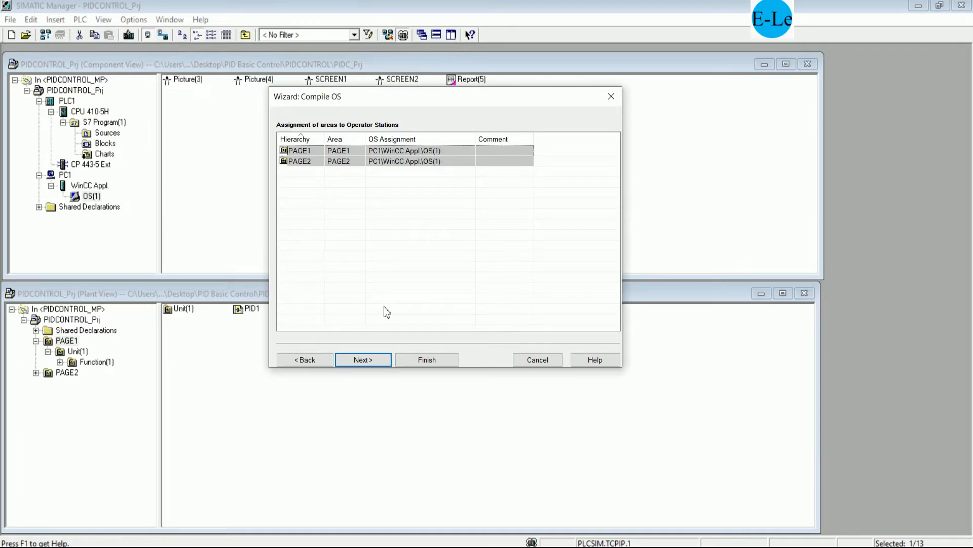
click(369, 359)
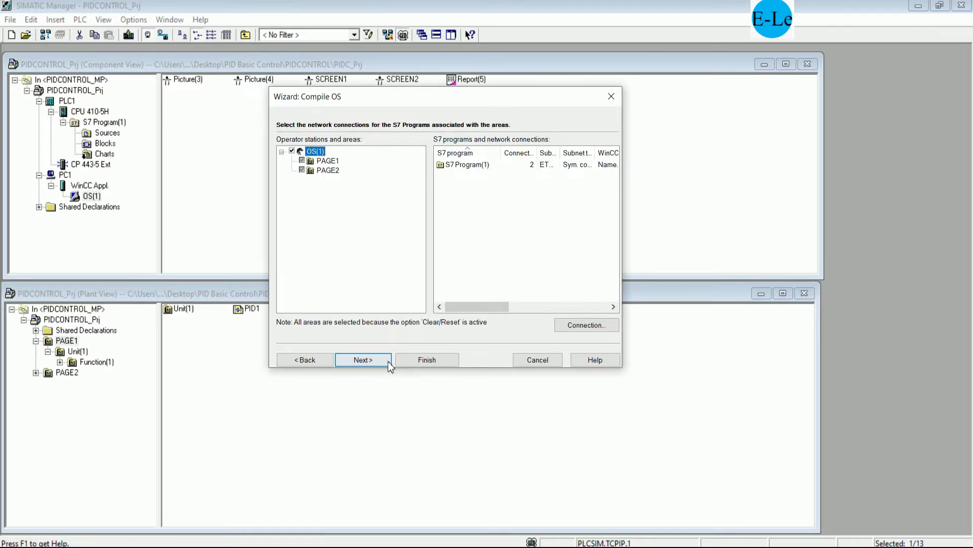
- Set the network connection of S7 Program(1) to ETMBUS1 over TCP/IP in the OS compile wizard
click(589, 325)
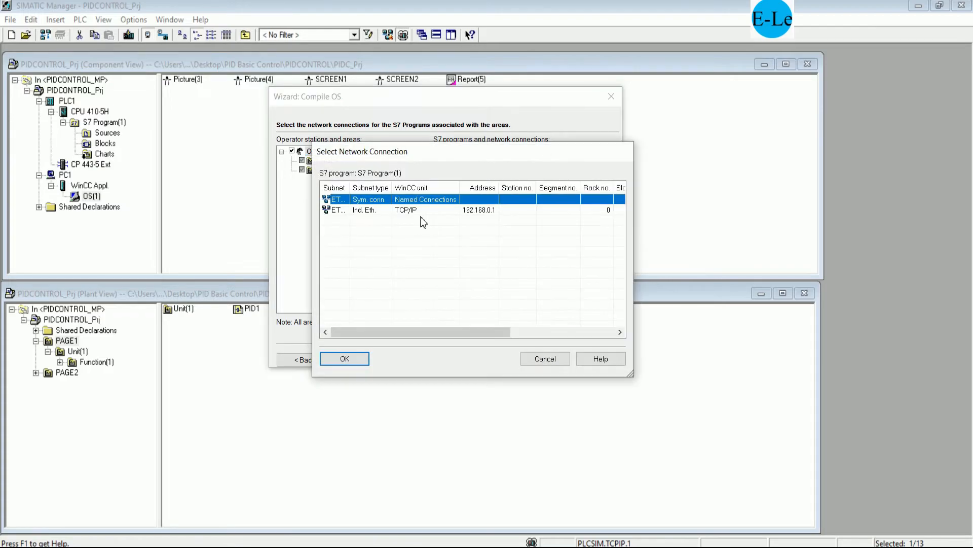
double_click(350, 188)
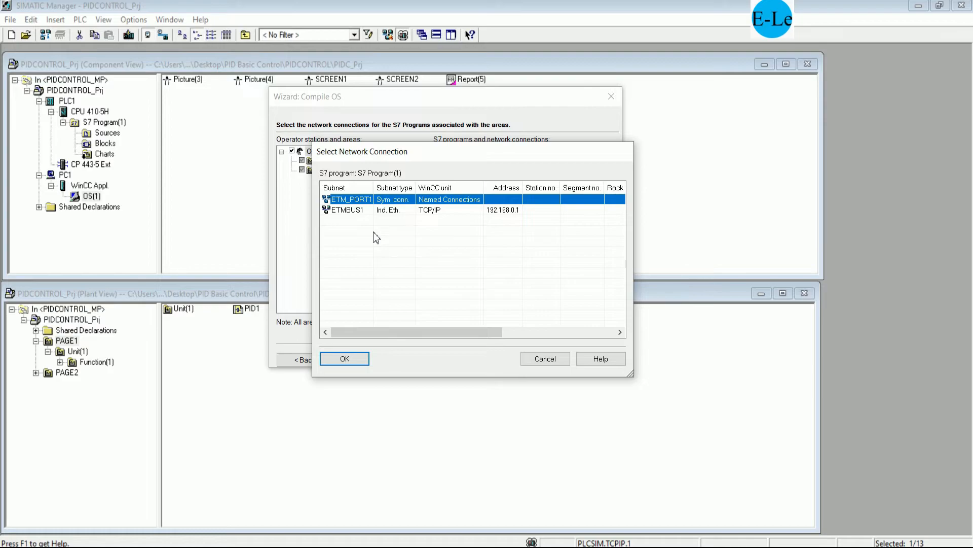
click(355, 210)
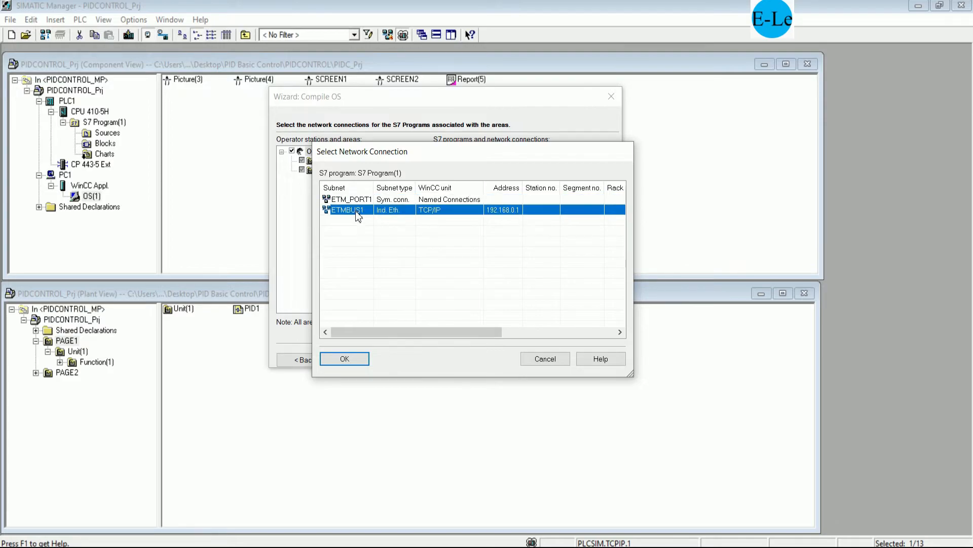
click(361, 362)
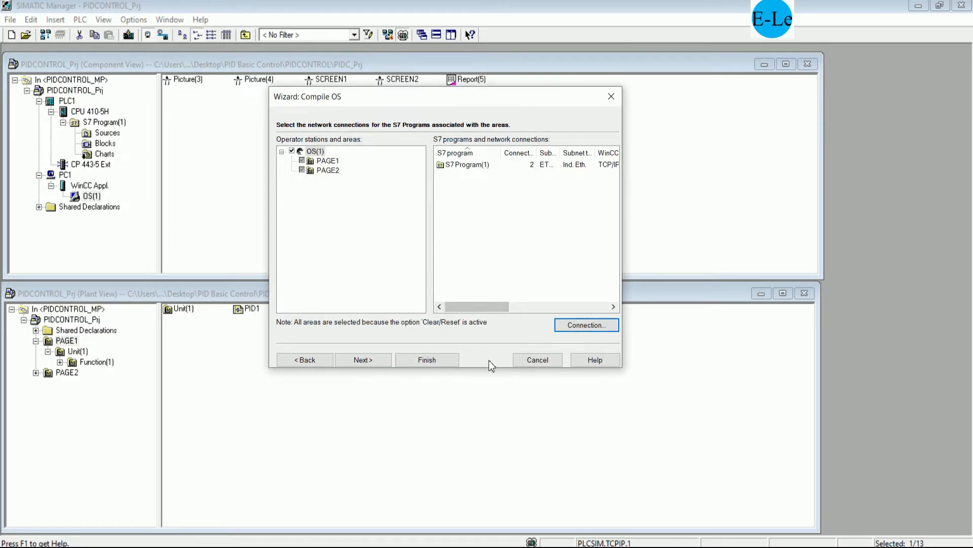
- Compile the entire OS with memory reset, including the picture tree and a 1 second minimum archive acquisition cycle
click(379, 360)
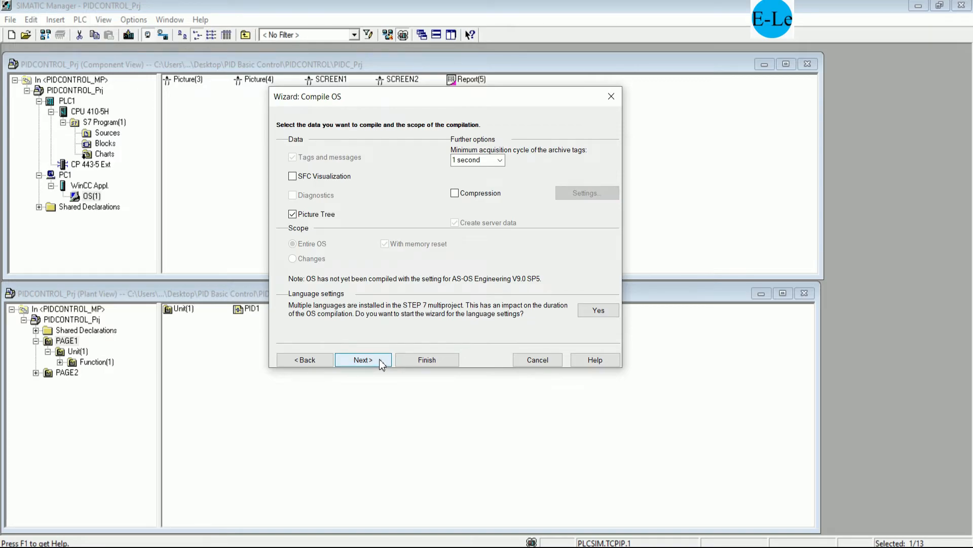
click(370, 357)
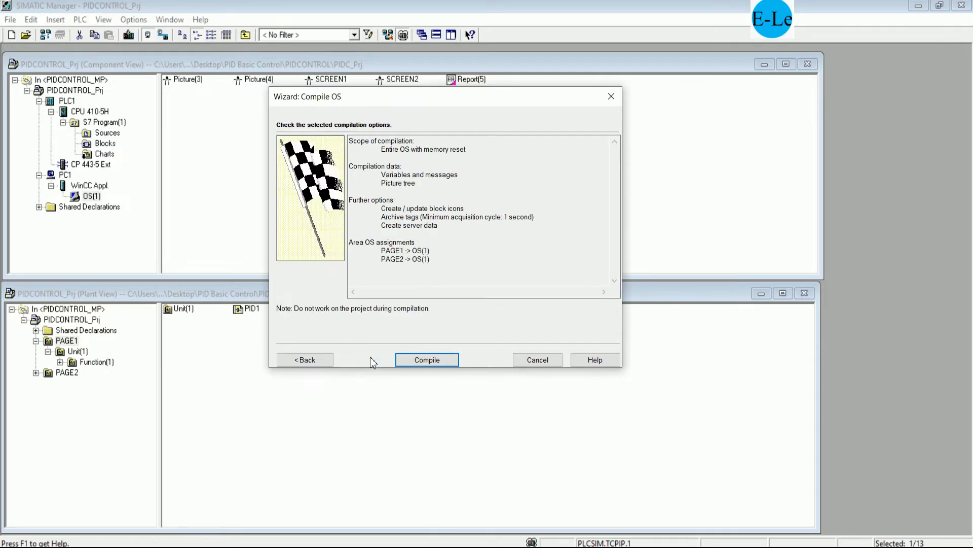
click(427, 358)
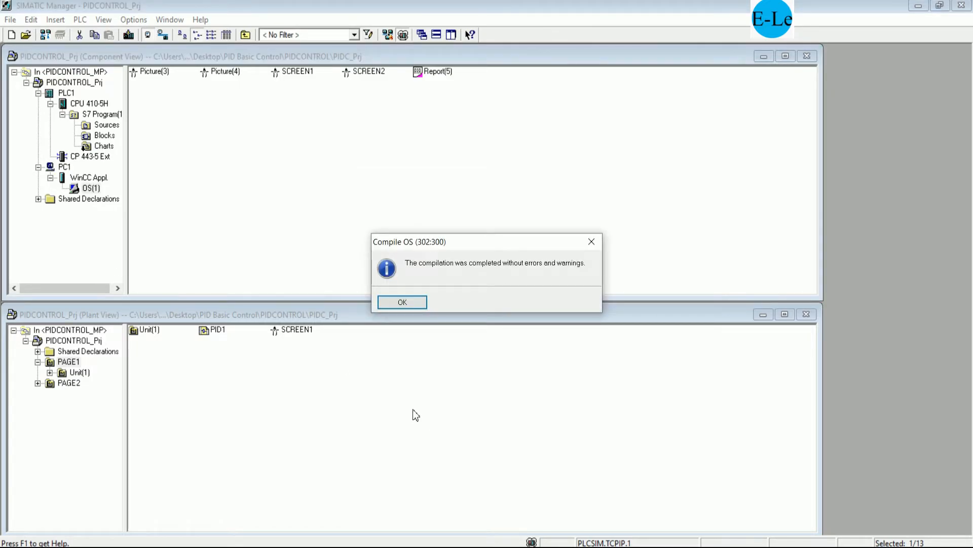
click(407, 308)
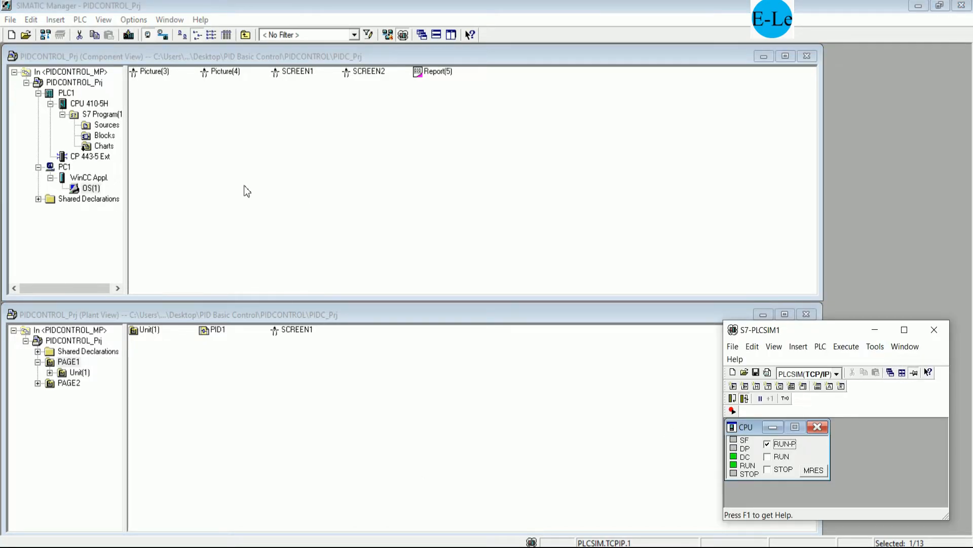
- Download the PLC1 station to PLCSIM, allowing CPU 410-5H to be stopped and restarted
click(71, 92)
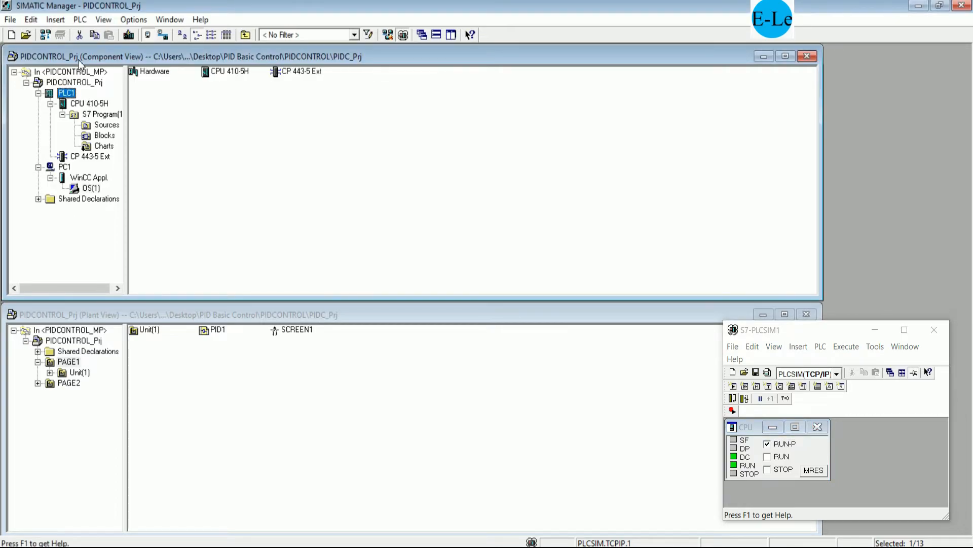
click(130, 37)
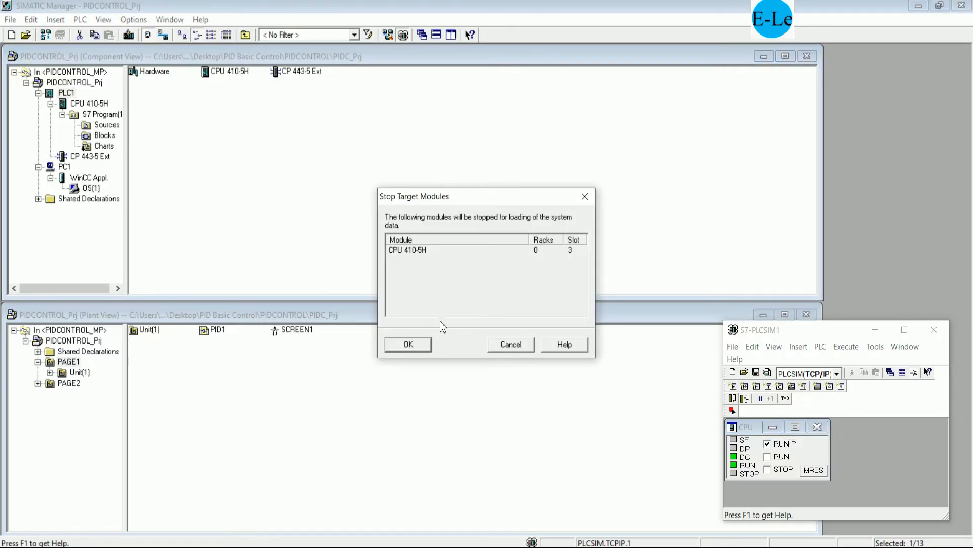
click(406, 343)
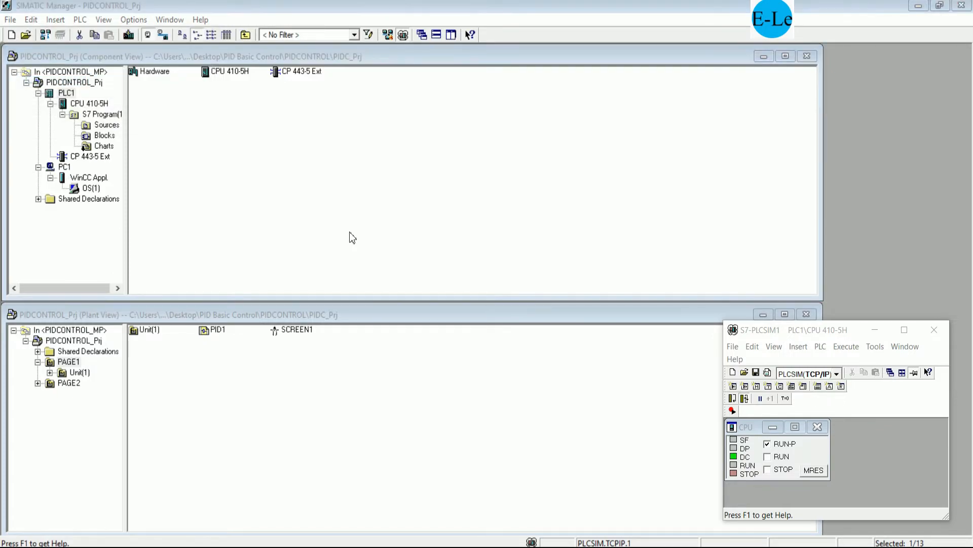
click(405, 307)
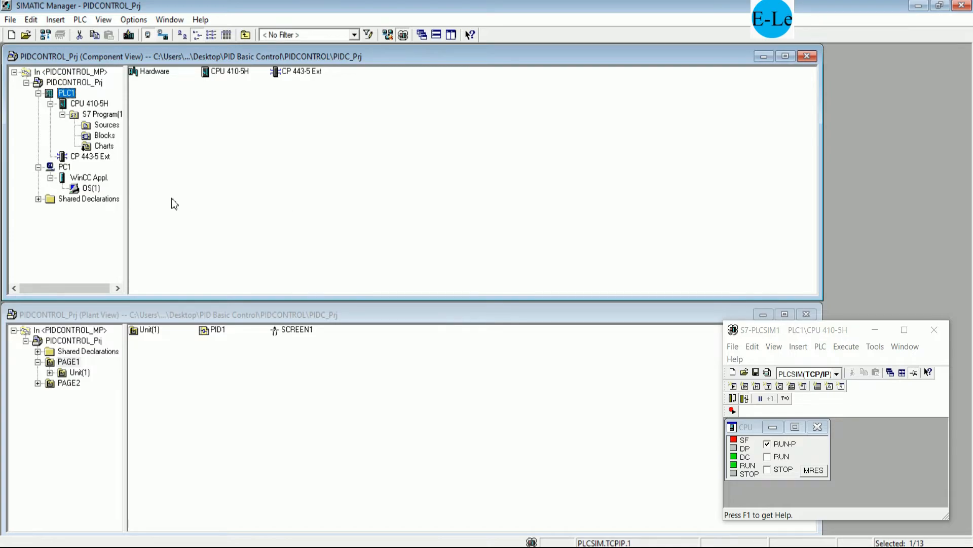
- Open OS(1) of PC1 from SIMATIC Manager in WinCC Explorer
click(94, 188)
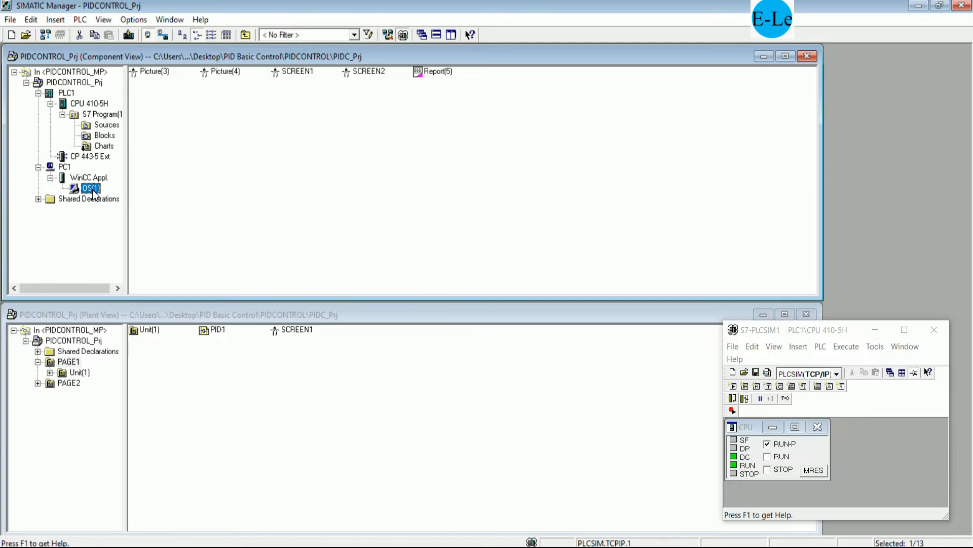
right_click(93, 192)
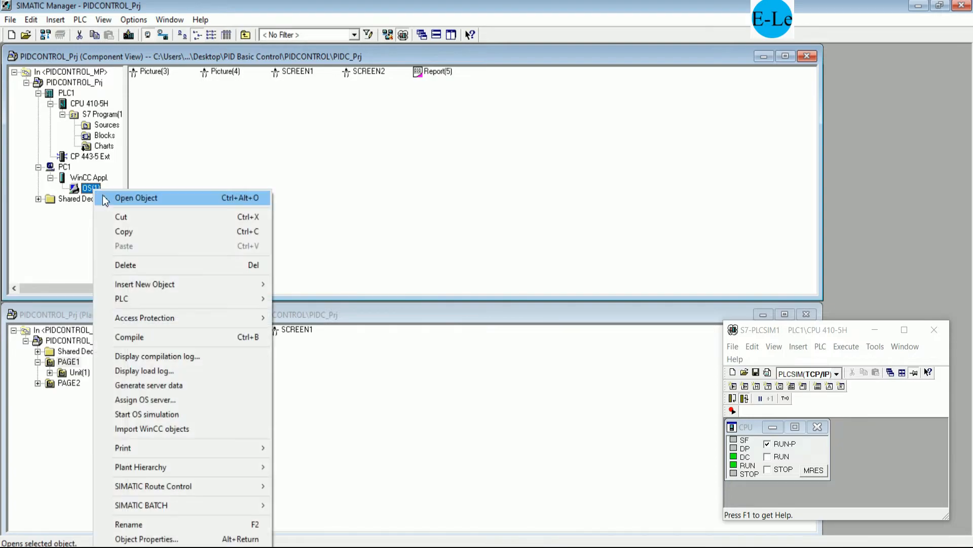
click(133, 195)
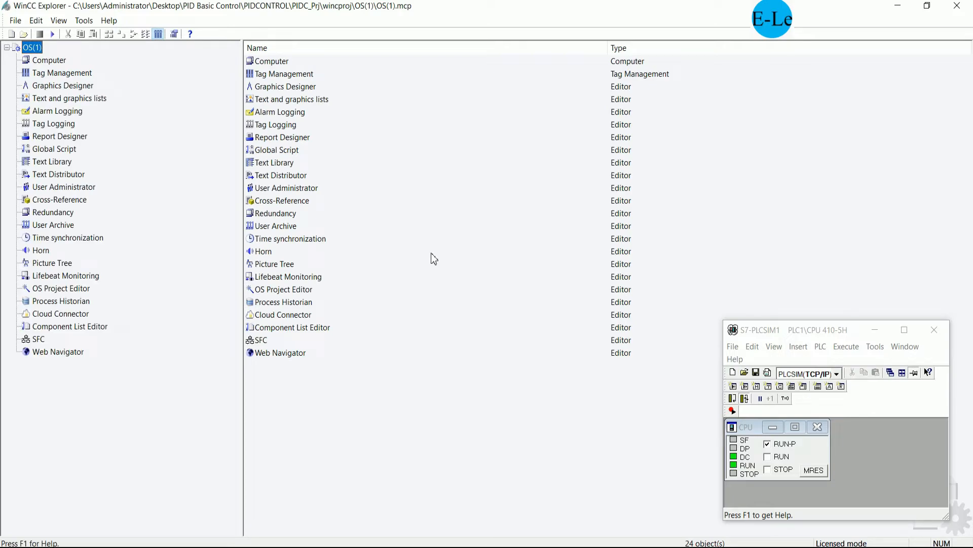
- Open the Graphics Runtime properties of the project's server computer, minimizing the PLCSIM window on the way
right_click(42, 49)
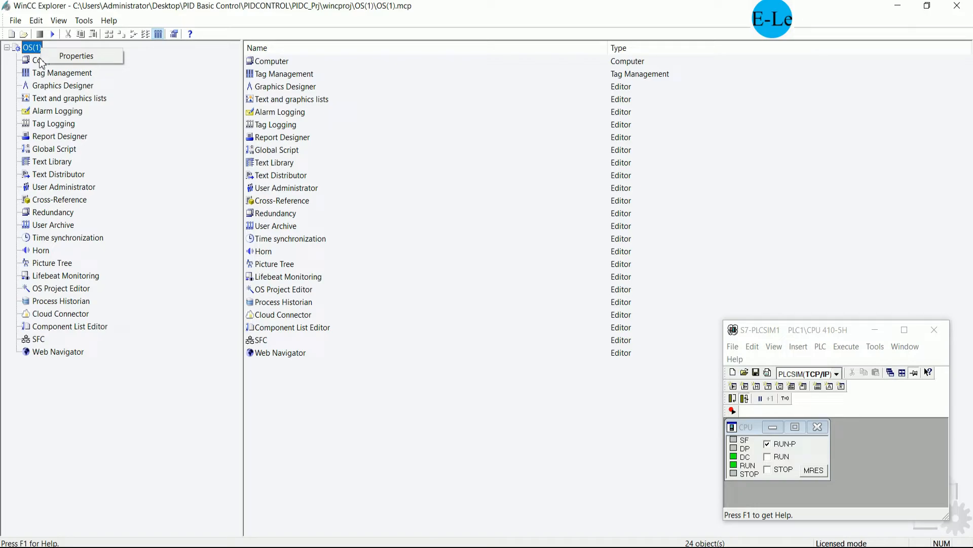
click(48, 61)
right_click(46, 60)
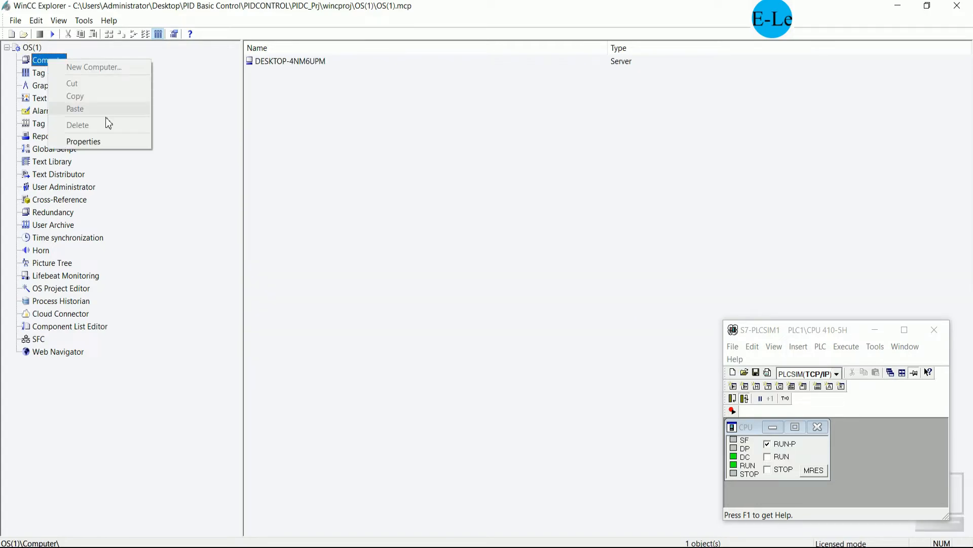
click(109, 142)
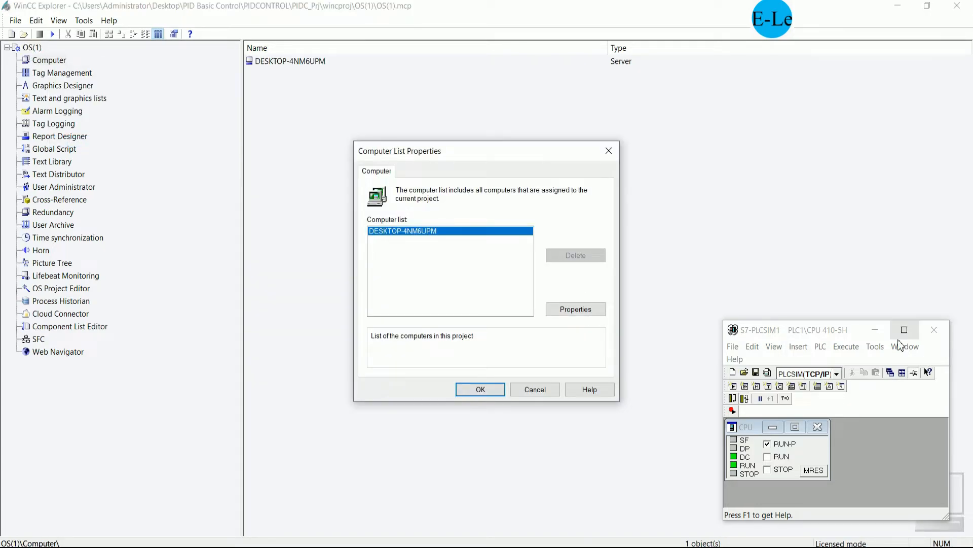
click(875, 330)
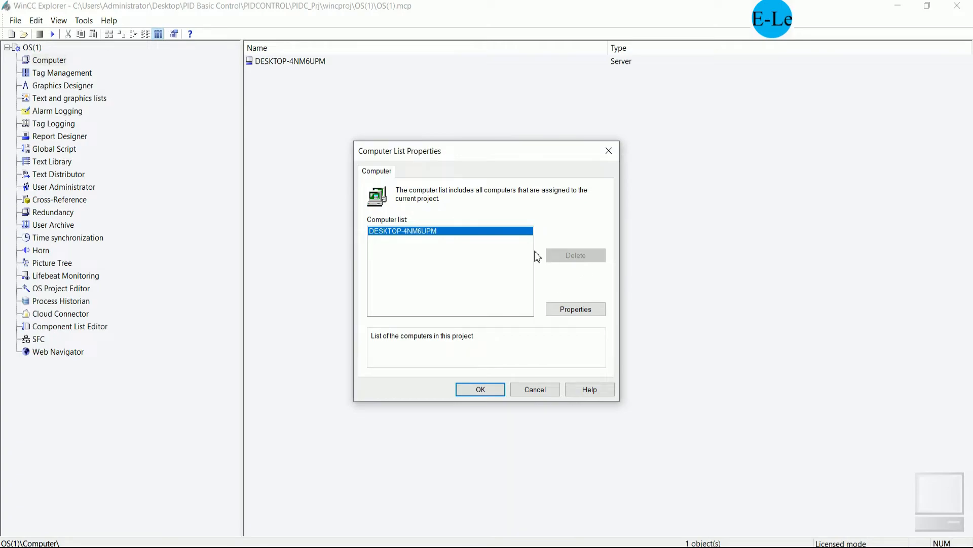
click(579, 309)
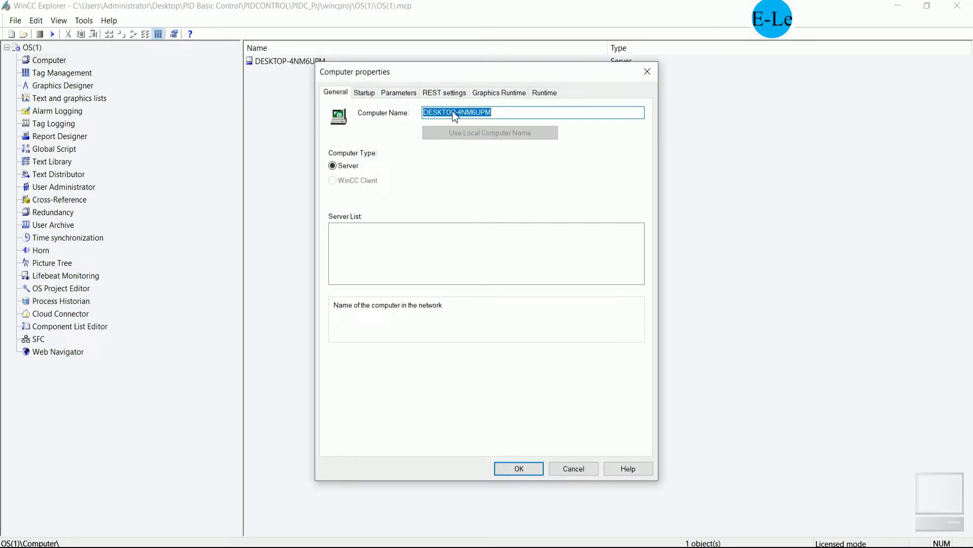
click(446, 96)
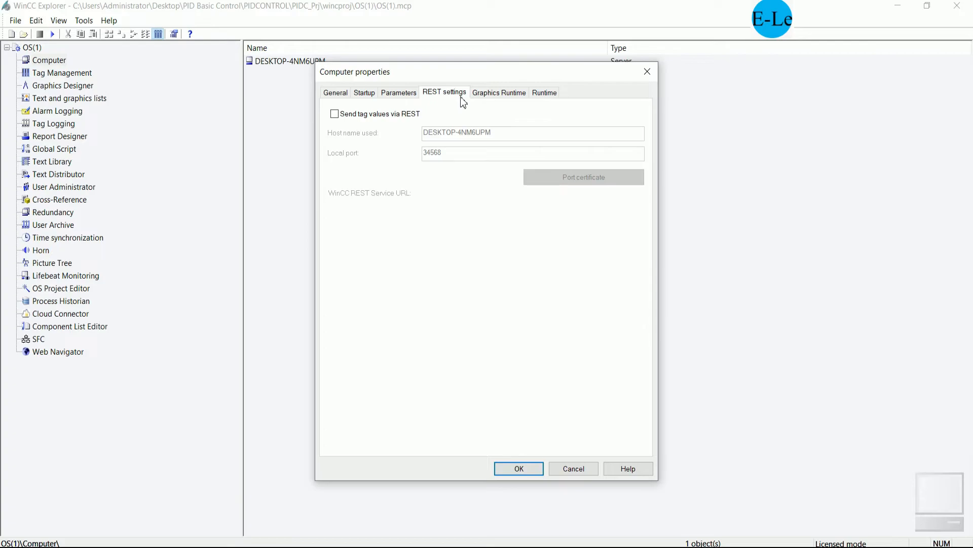
click(500, 93)
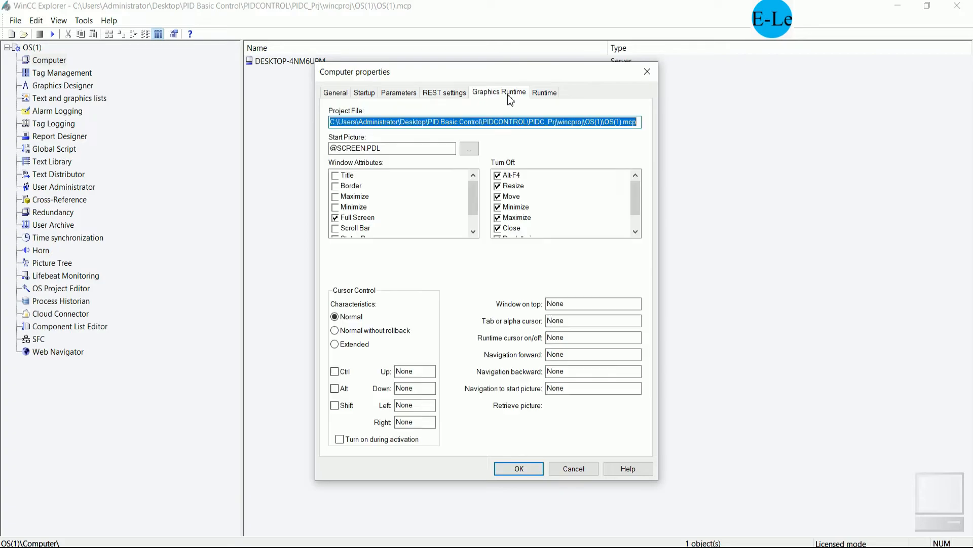
- Enable the runtime window attributes Title, Border, Maximize, Minimize, Scroll Bar, Status Bar and Adapt Picture, and disable Full Screen
click(335, 217)
click(335, 175)
click(336, 186)
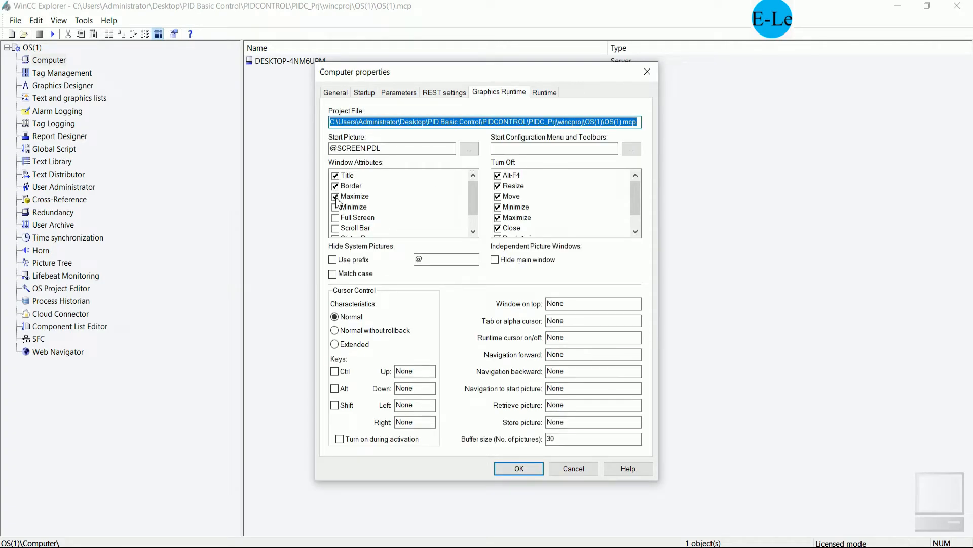
click(336, 218)
click(339, 207)
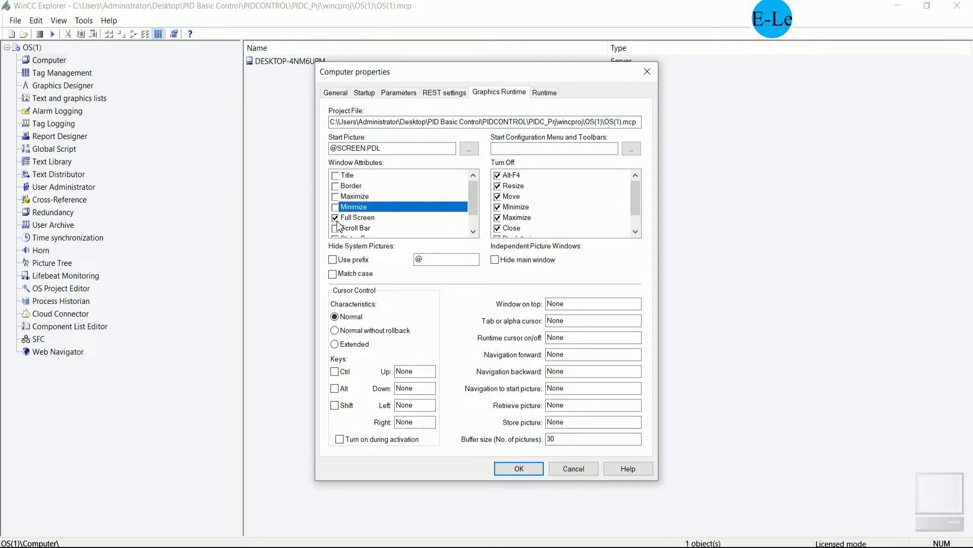
click(340, 176)
click(335, 175)
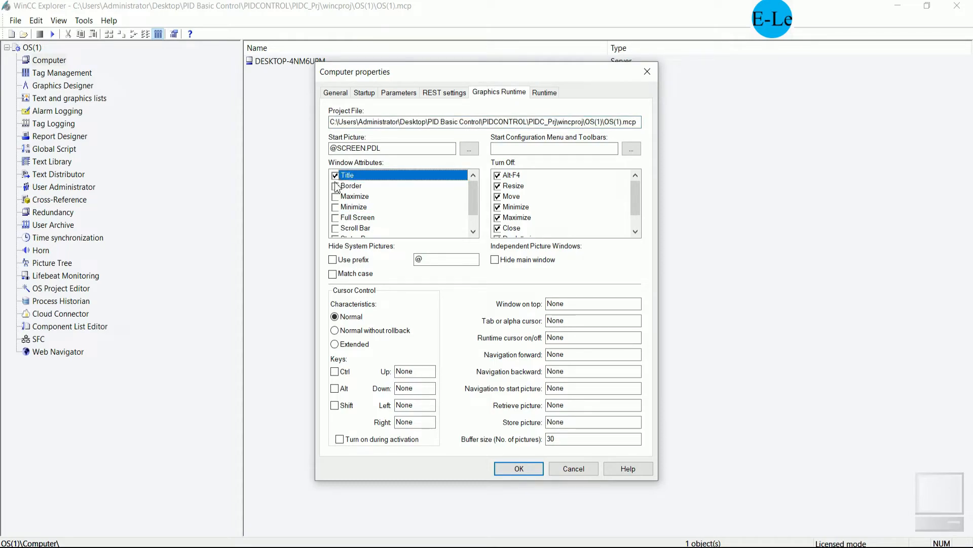
click(335, 186)
click(335, 197)
click(335, 207)
click(335, 228)
scroll(338, 224, down, 1)
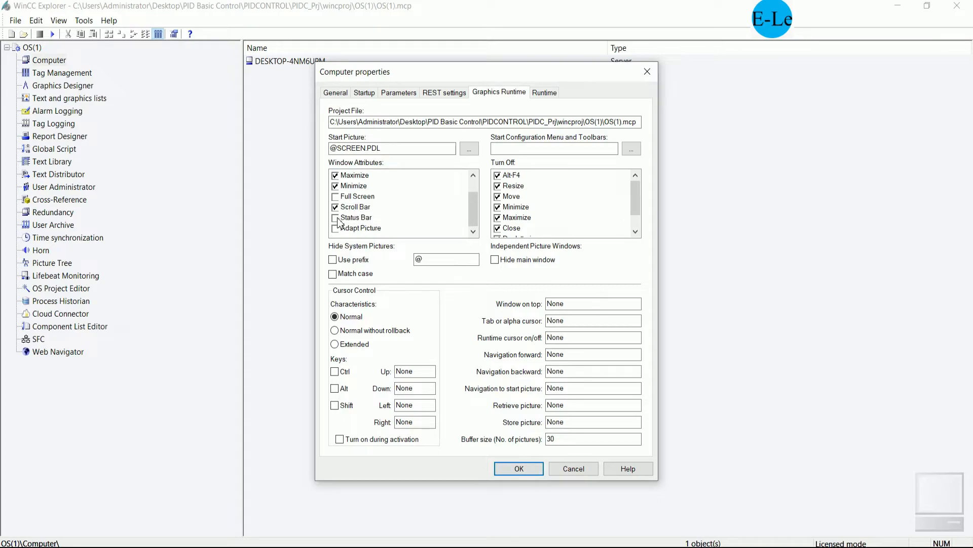
click(336, 218)
- Clear the turn-off options, including Alt-F4, Move, Minimize, Maximize, Close, Decluttering and Extended Zooming, and apply the computer properties
click(497, 175)
click(498, 206)
click(498, 218)
scroll(498, 215, down, 1)
click(498, 207)
click(497, 217)
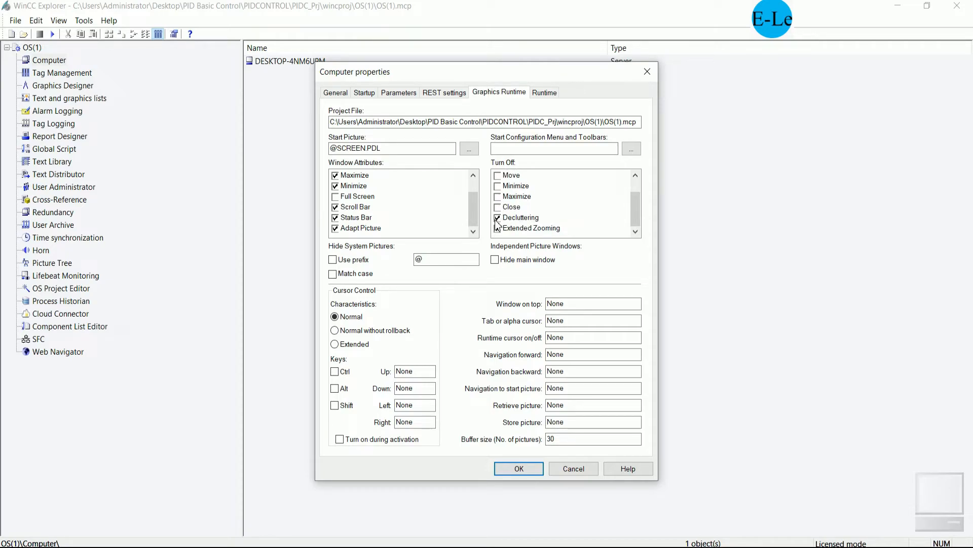
click(497, 228)
scroll(458, 215, up, 1)
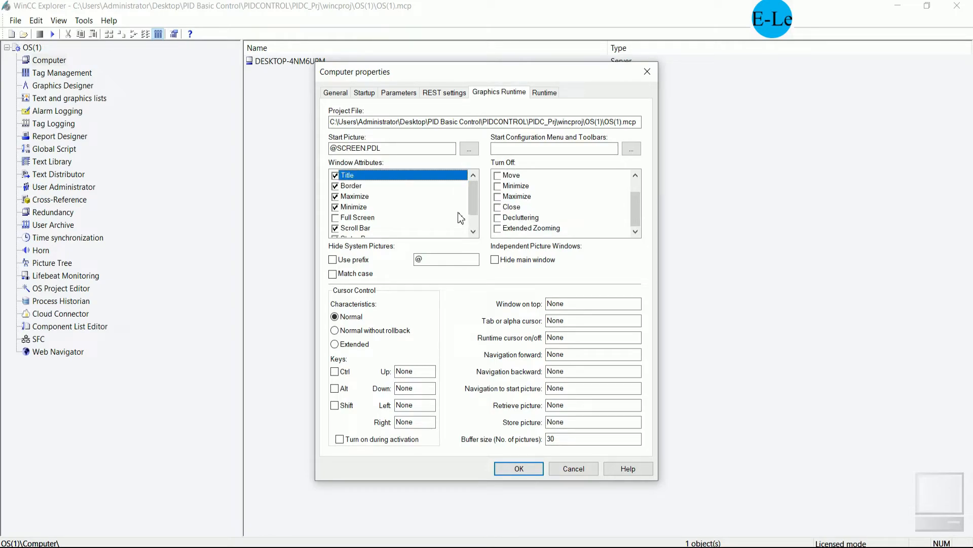
scroll(463, 221, down, 1)
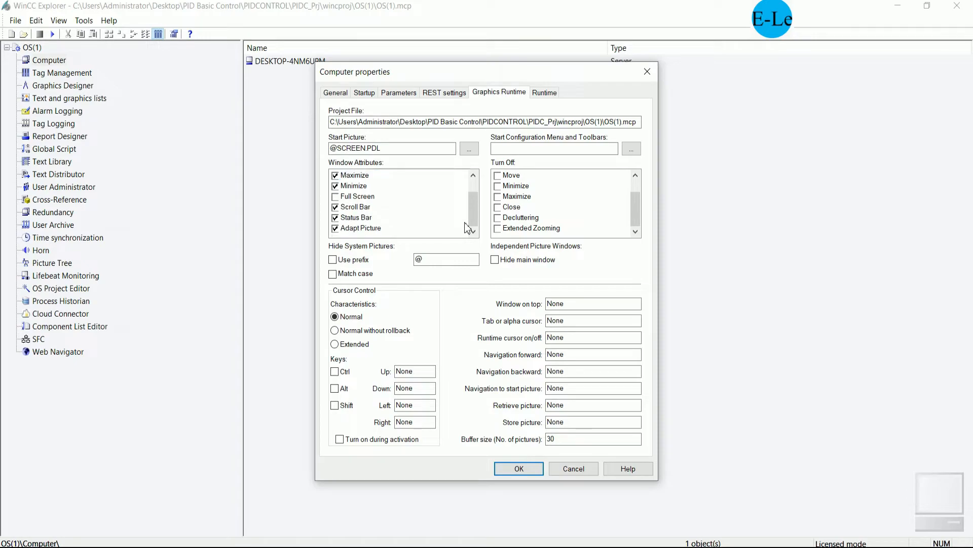
click(511, 471)
click(481, 389)
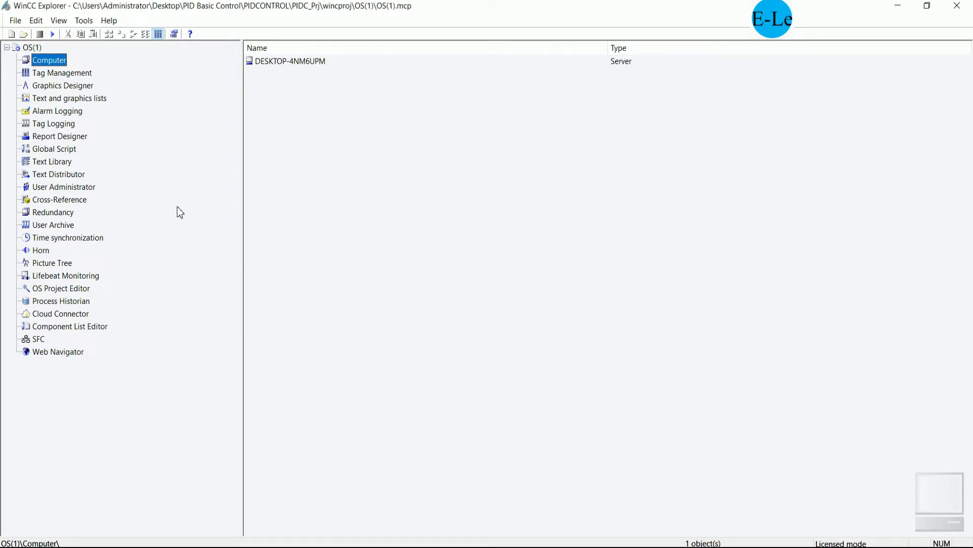
- Set the logical device name of the TCP/IP channel to PLCSIM.TCPIP.1 in Tag Management, and close the editor
click(77, 76)
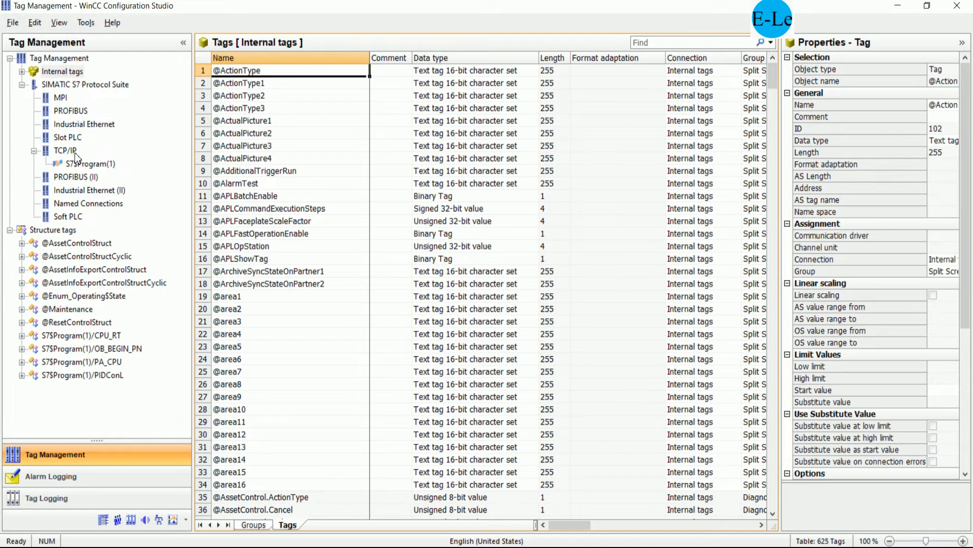
right_click(75, 152)
click(123, 232)
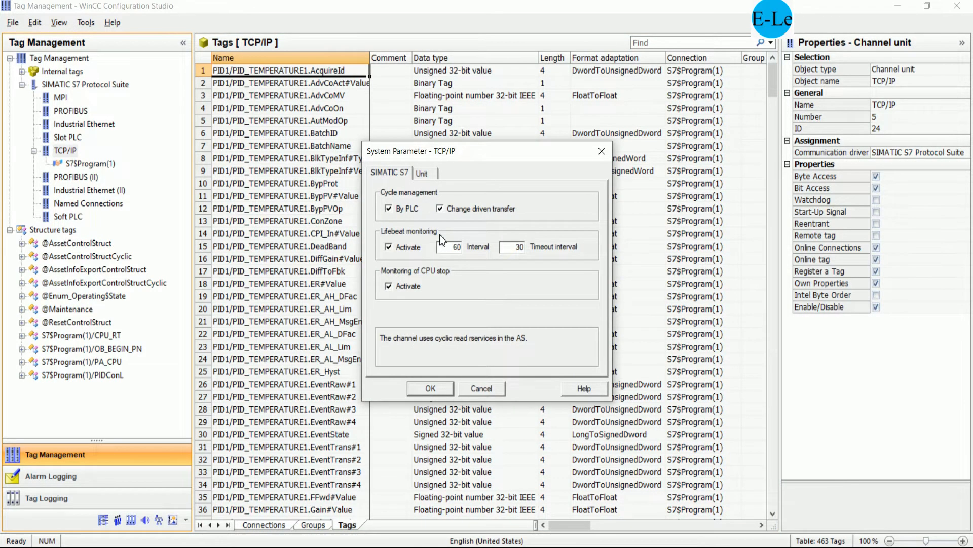
click(422, 174)
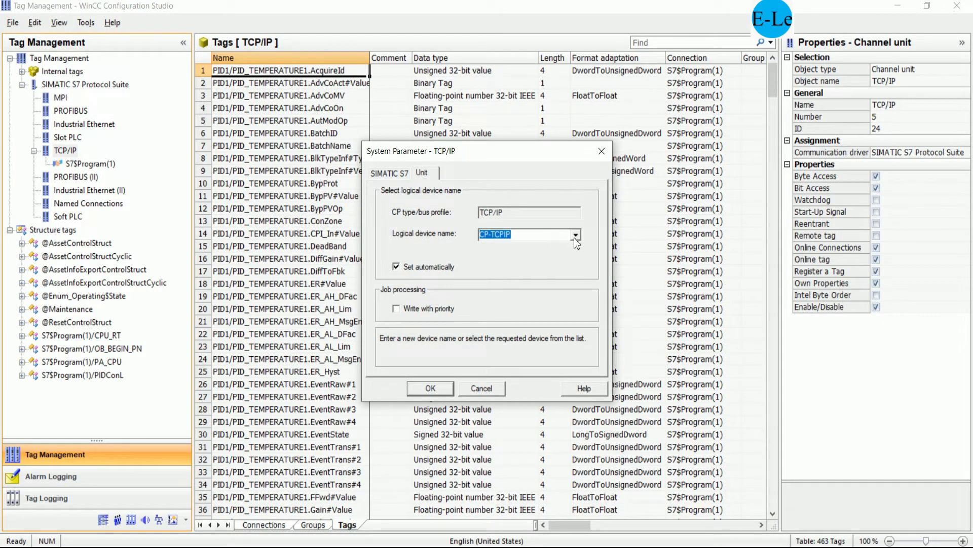
click(575, 239)
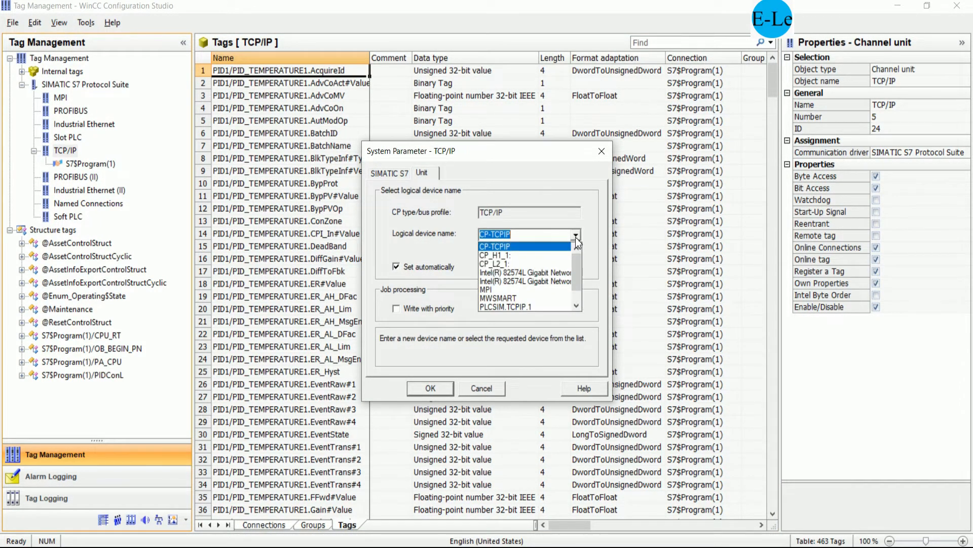
click(528, 306)
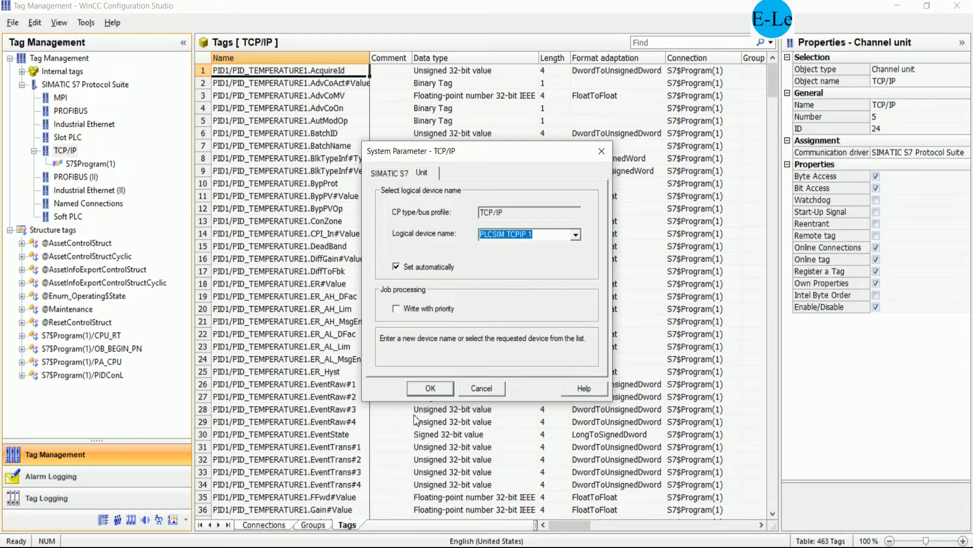
click(424, 391)
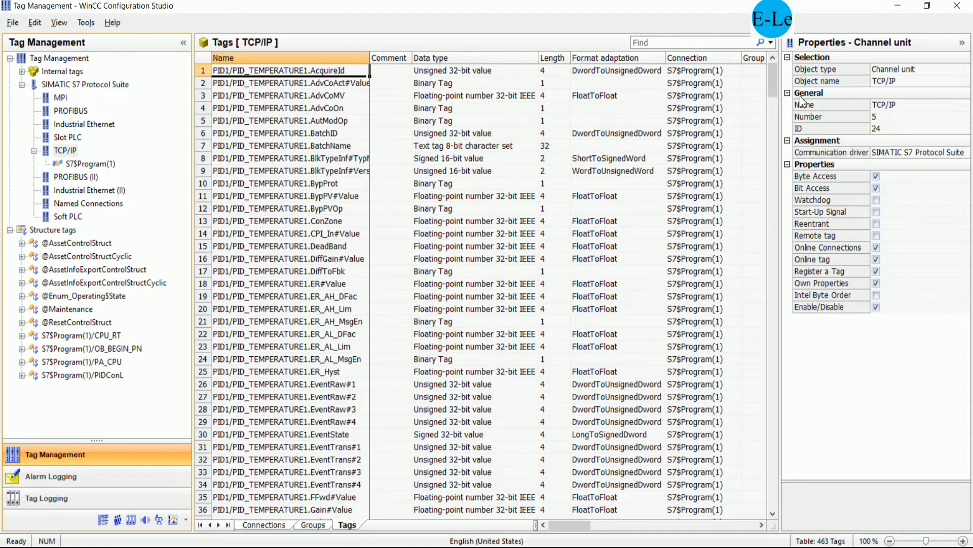
click(958, 5)
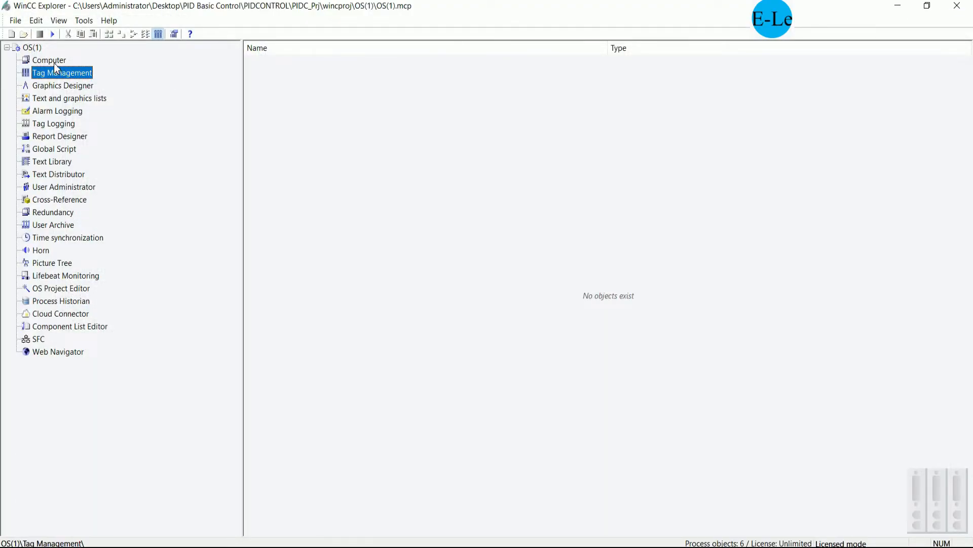
- Activate the WinCC runtime and open the PID_TEMPERATURE1 faceplate on PAGE1, placing it beside its block icon
click(54, 33)
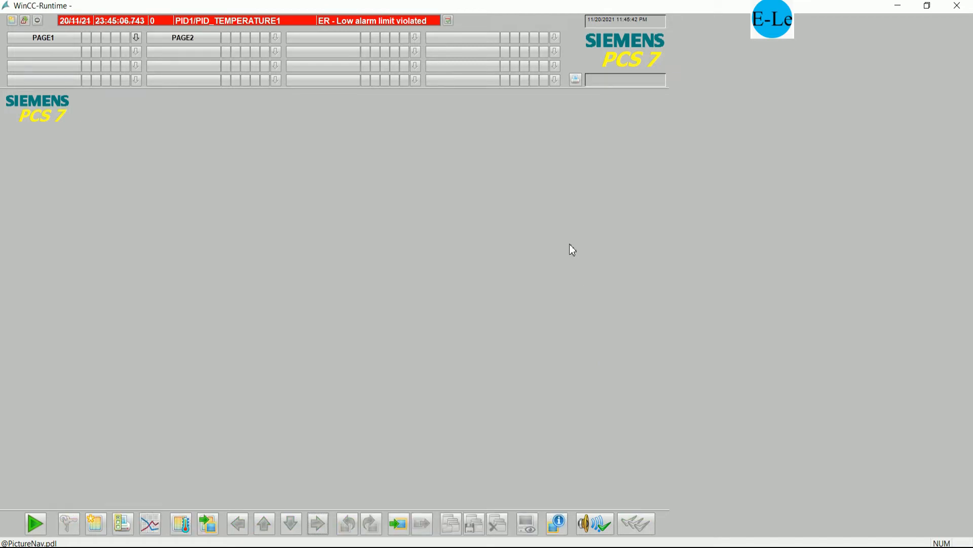
click(59, 40)
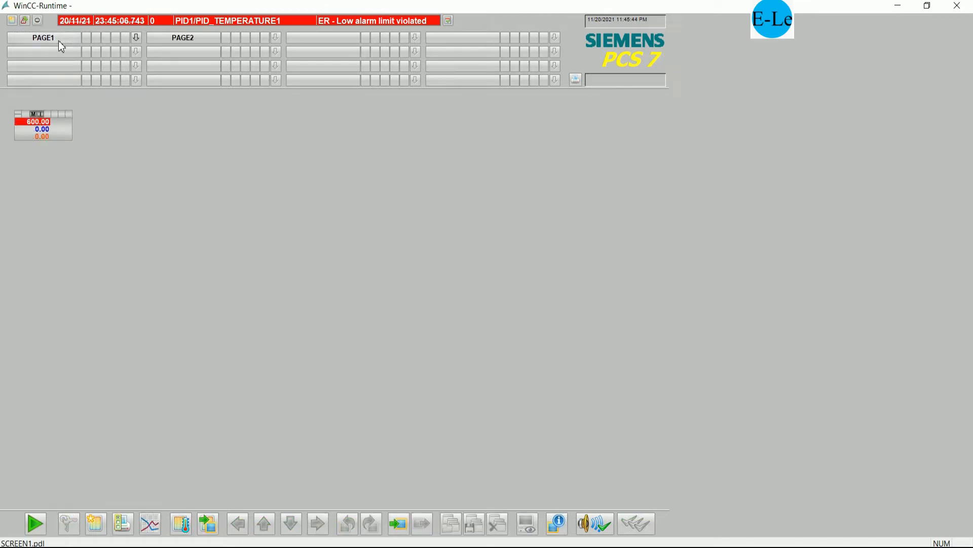
click(57, 134)
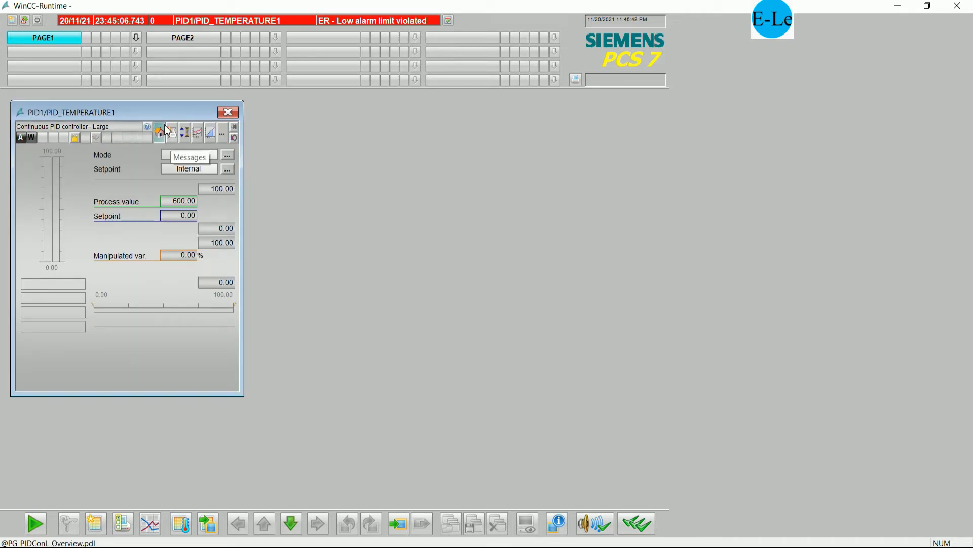
drag(192, 131, 245, 136)
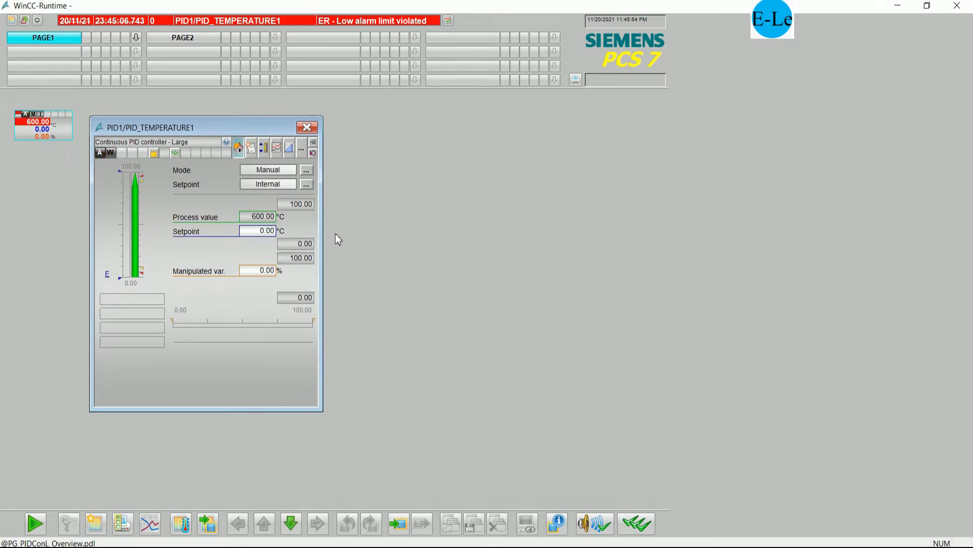
drag(234, 130, 235, 112)
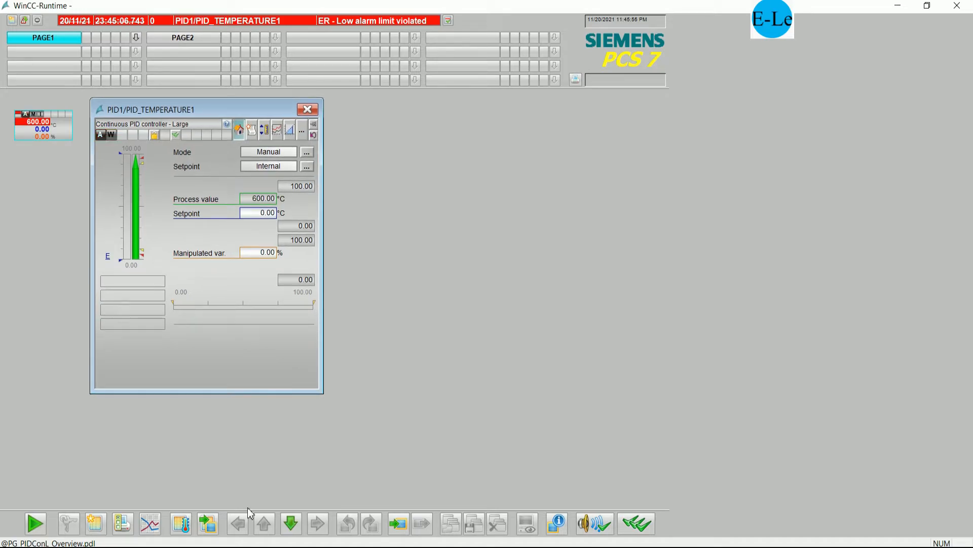
- In the PID Notepad notes, end the PLCSIM line with a period and add "Ok now let test with analog input and output"
key(alt+Tab)
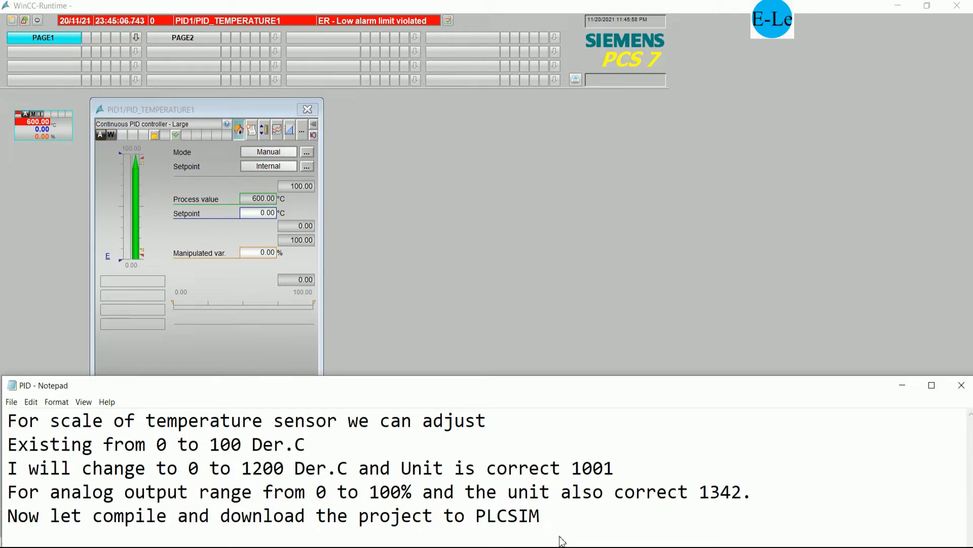
text(.)
key(Return)
key(Return)
key(Return)
key(Return)
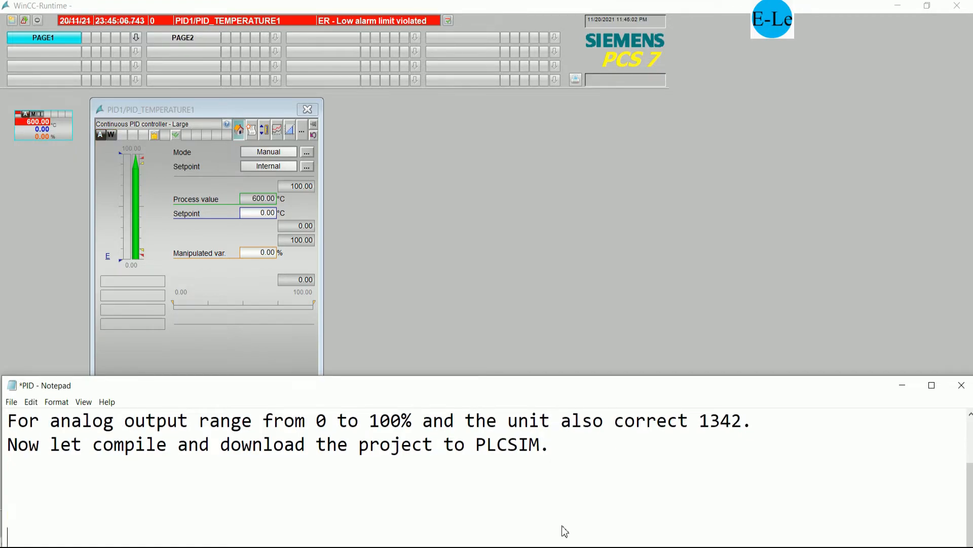
text(N)
text(k now le)
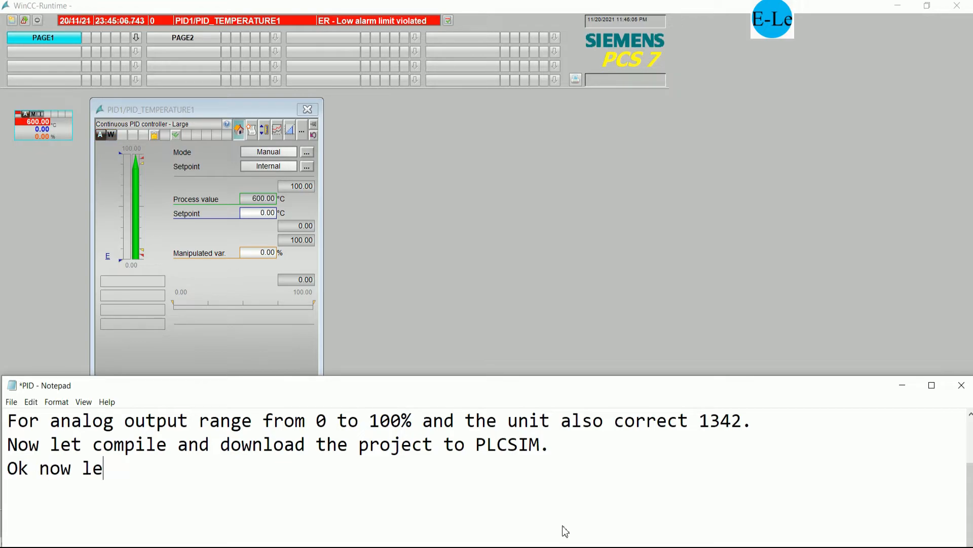
text(t test with)
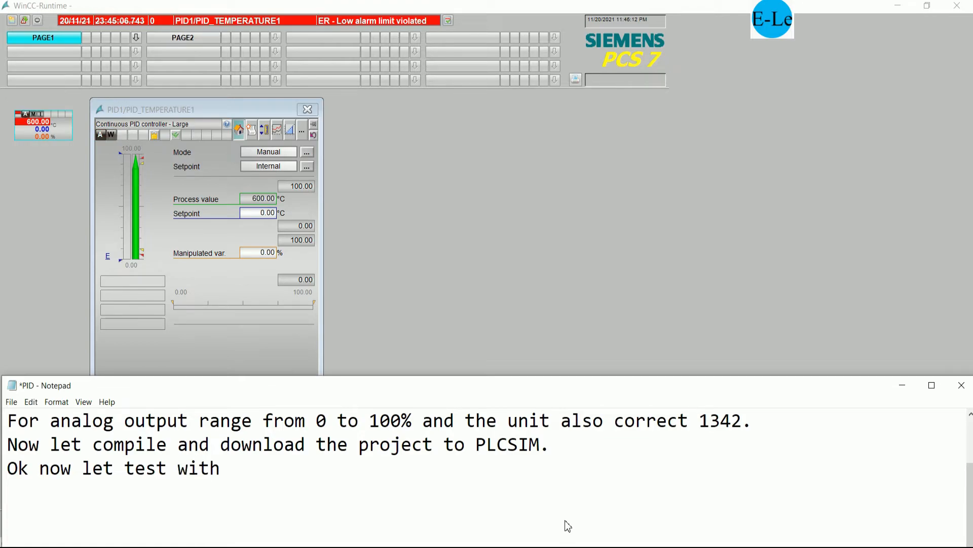
text( analog)
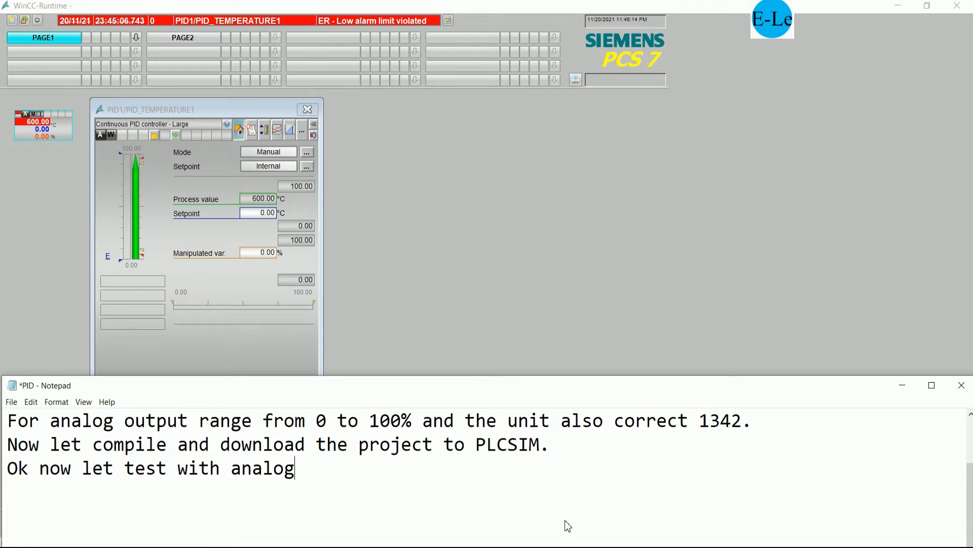
text( input and )
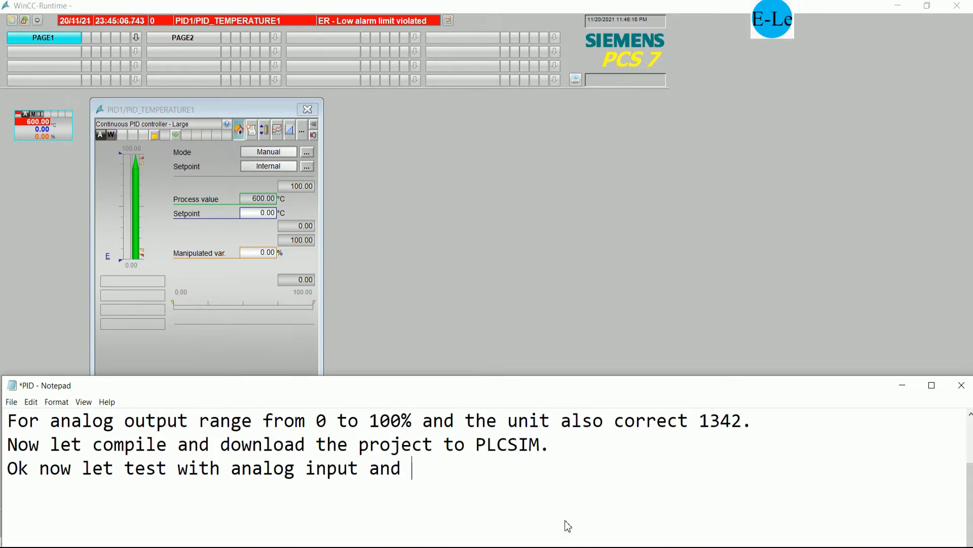
text(output)
click(902, 385)
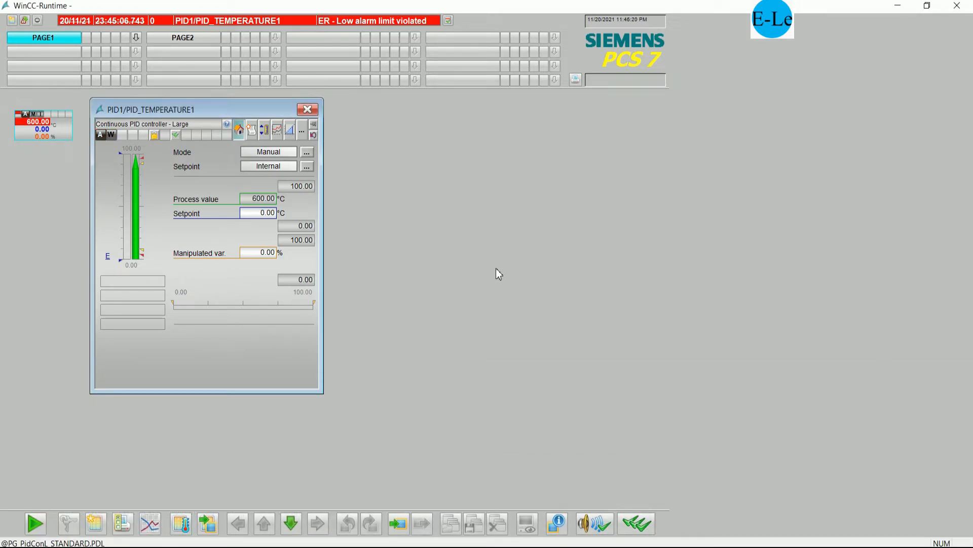
- In the WinCC runtime, switch the PID_TEMPERATURE1 controller mode to Automatic
click(306, 153)
click(133, 401)
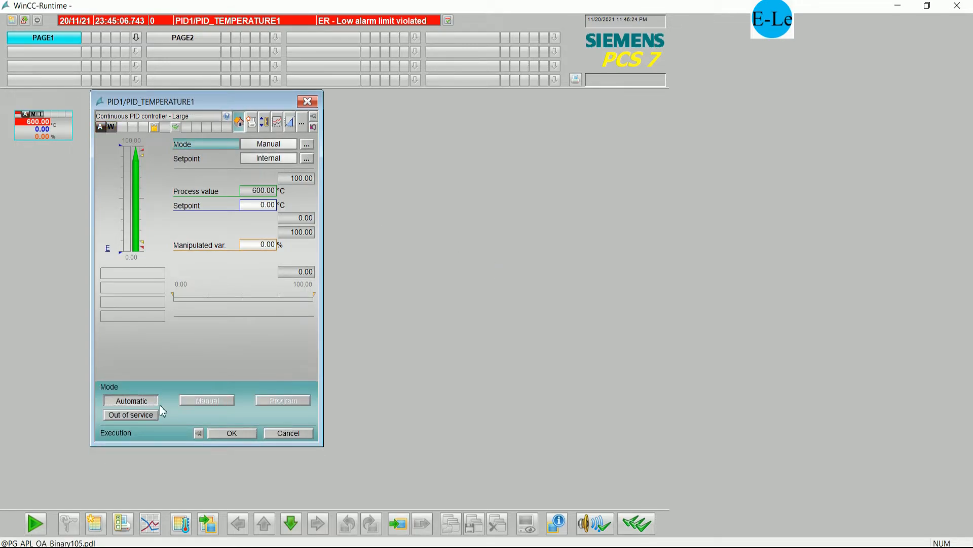
click(230, 433)
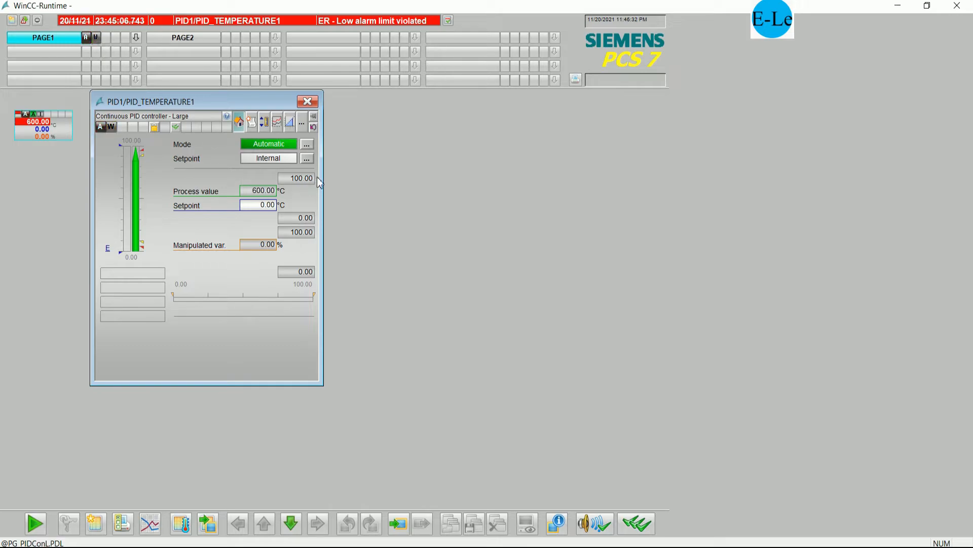
- Set the PID_TEMPERATURE1 internal setpoint to 100 °C with the slider and apply it
click(267, 208)
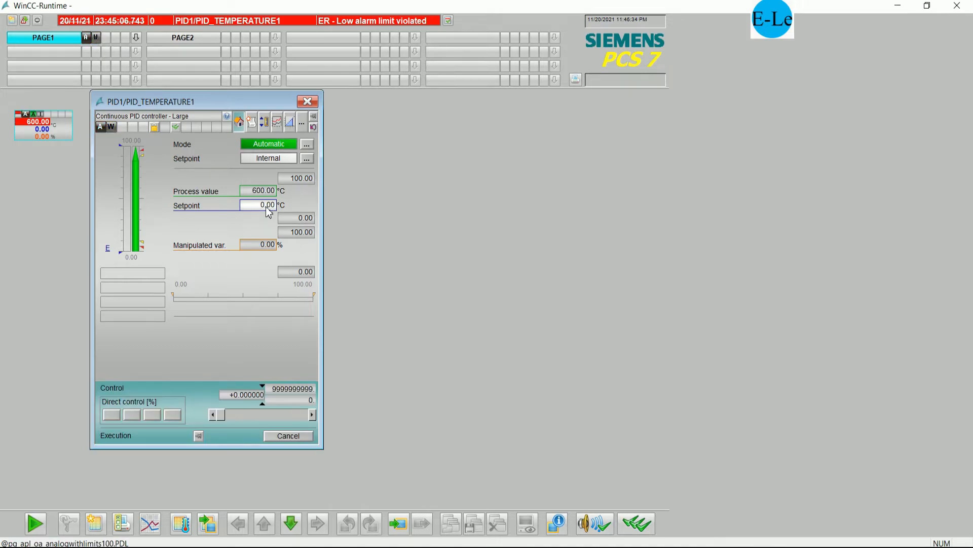
mouse_move(233, 413)
mouse_down()
mouse_move(303, 422)
mouse_move(251, 415)
mouse_up()
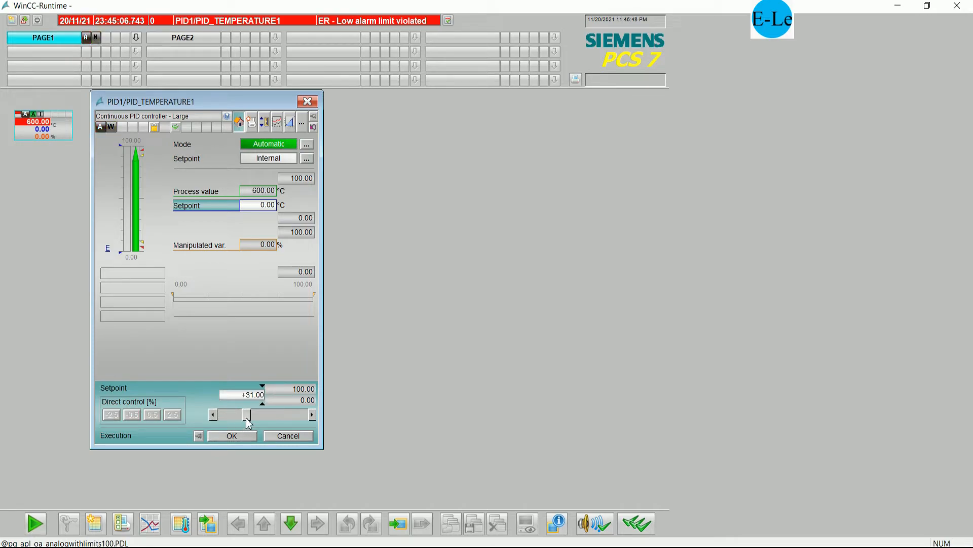
drag(246, 417, 306, 416)
click(245, 433)
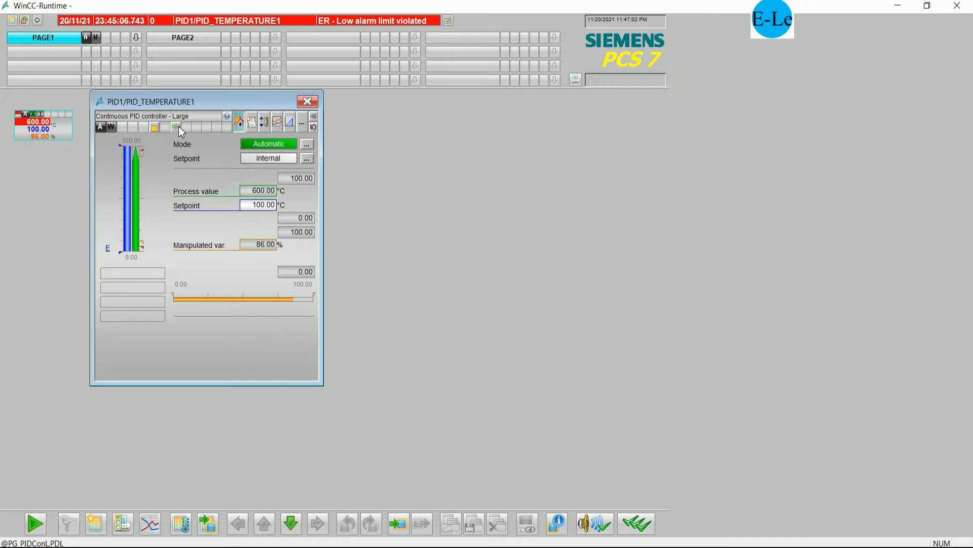
- Show the PID_TEMPERATURE1 trend view and arrange it beside a second faceplate of the same controller in standard view
click(277, 123)
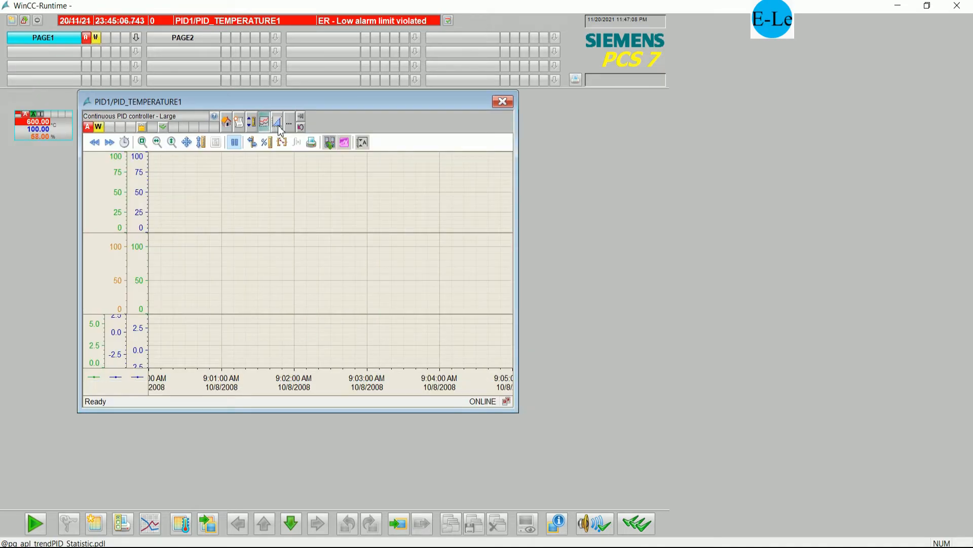
drag(333, 107, 425, 103)
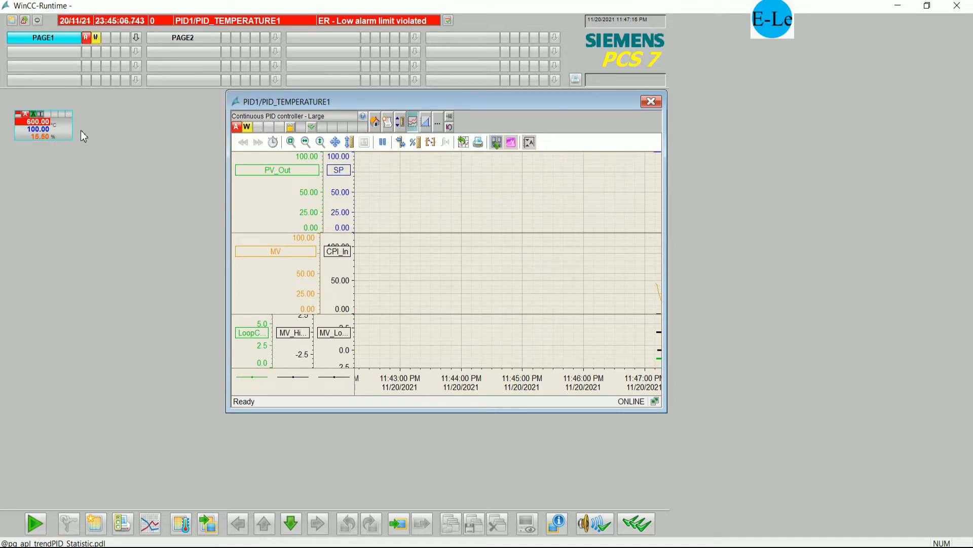
click(64, 134)
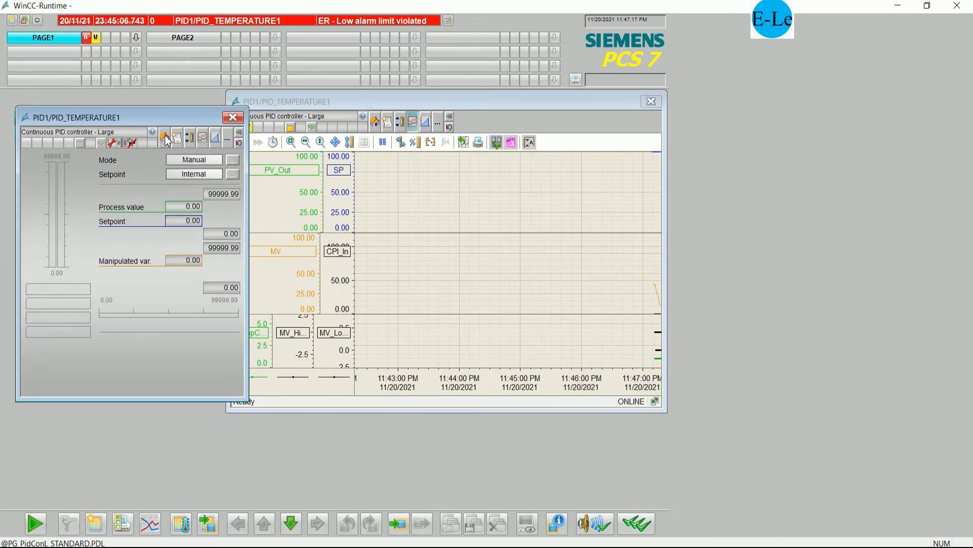
drag(167, 117, 151, 154)
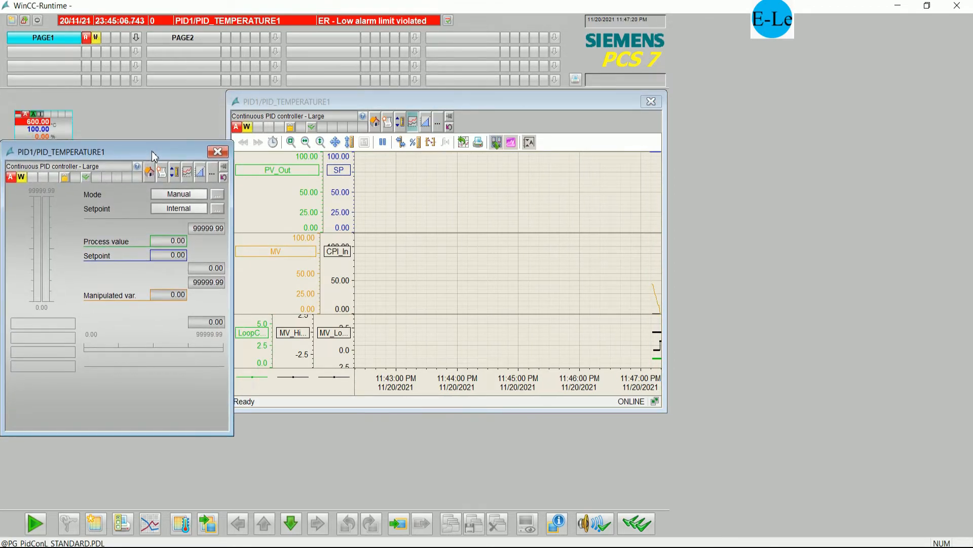
click(342, 112)
drag(340, 108, 356, 111)
drag(166, 158, 165, 160)
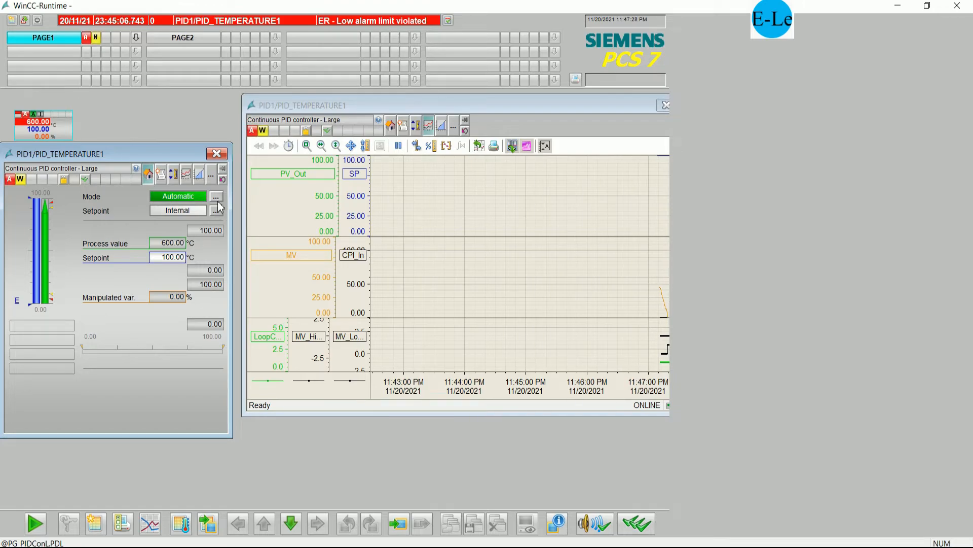
- Try to set the H range of the setpoint operating range to 1200 in the faceplate's limits view, and close that faceplate
click(174, 177)
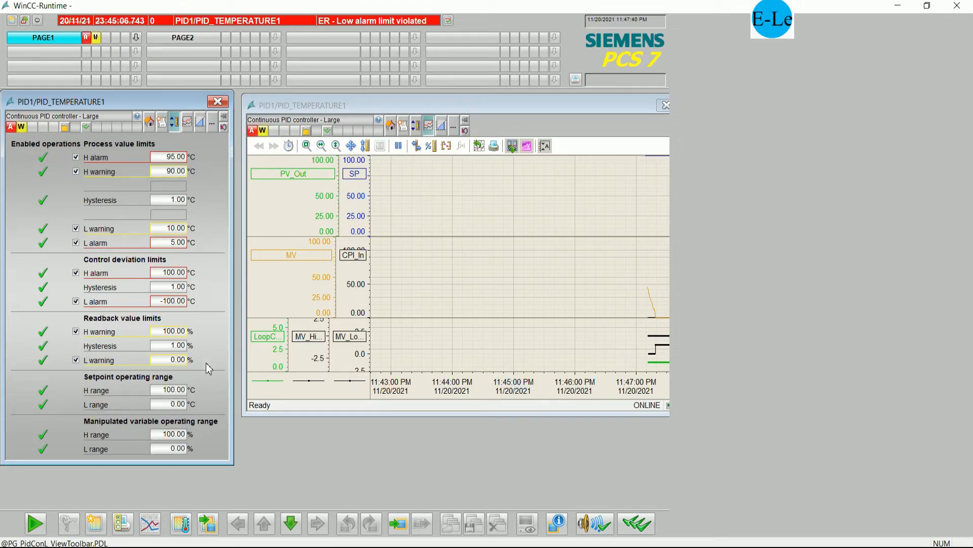
click(175, 391)
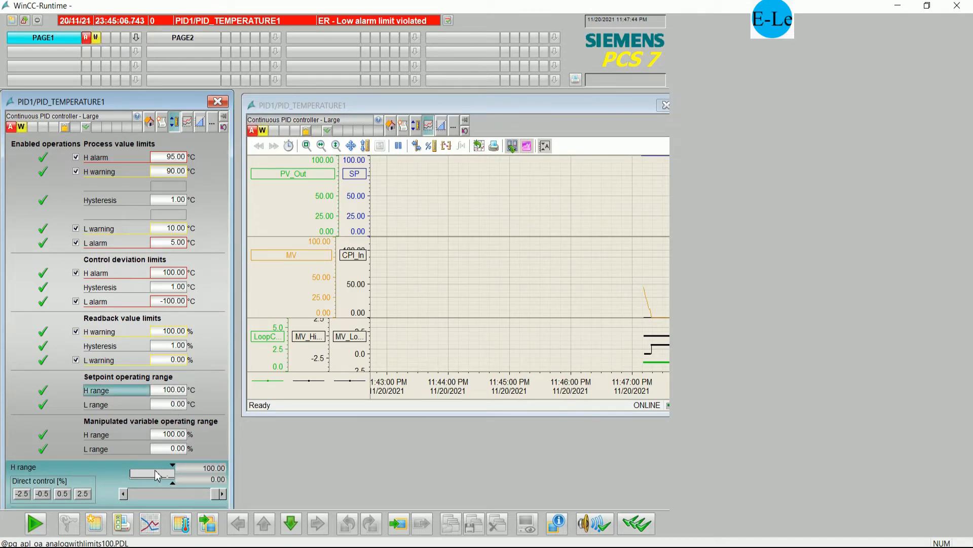
text(+1200)
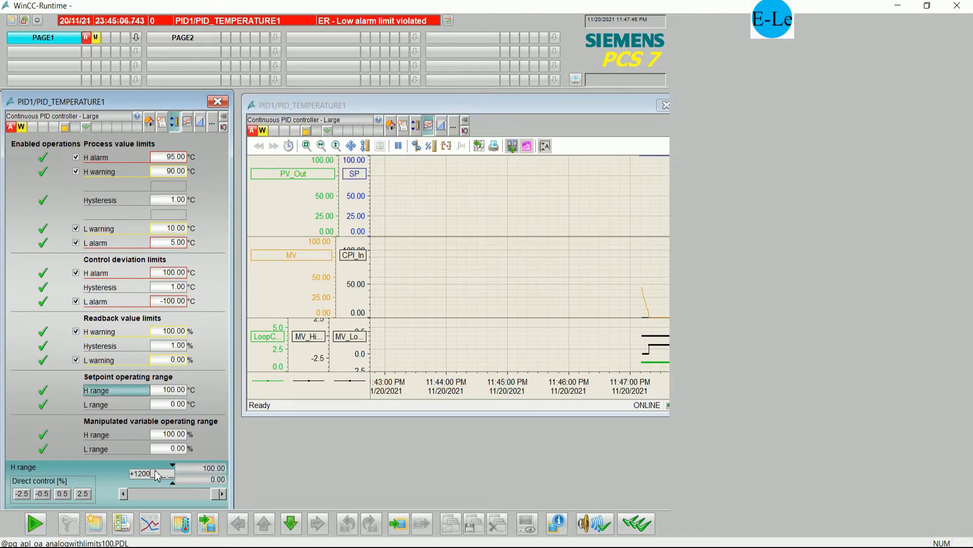
key(Return)
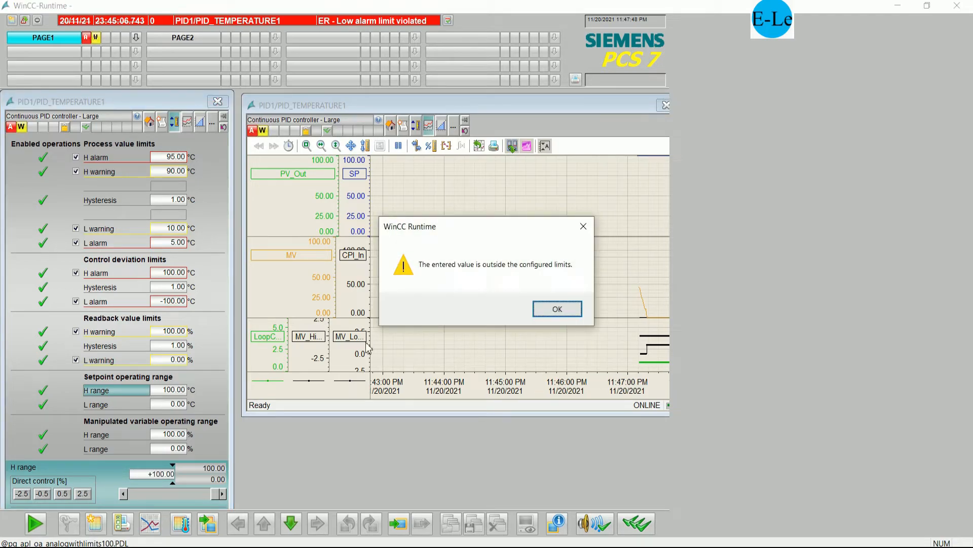
click(556, 309)
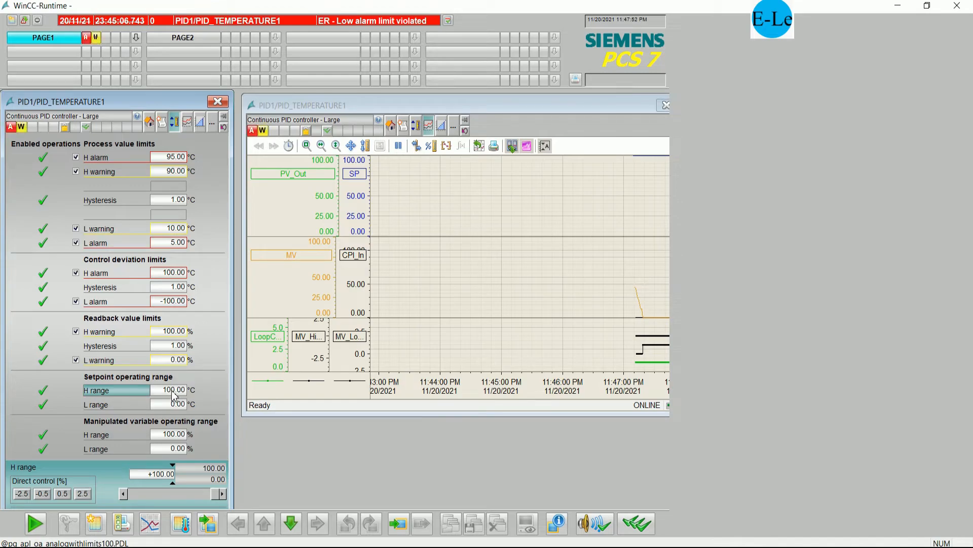
click(162, 474)
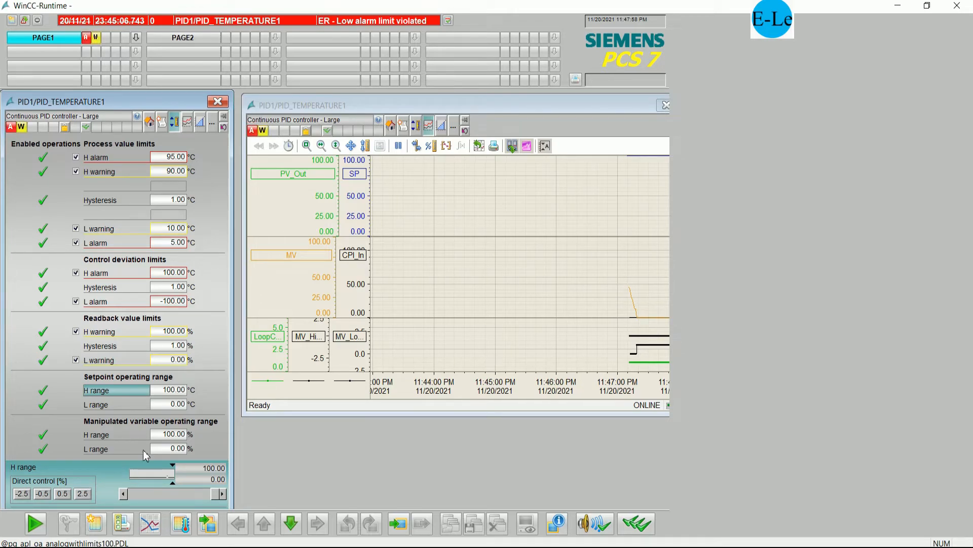
click(217, 101)
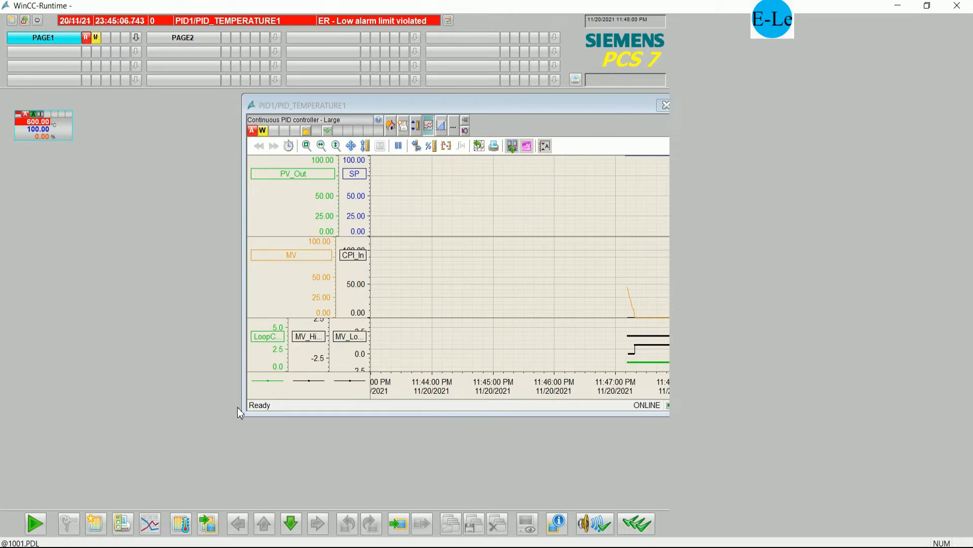
- In the PID Notepad notes, end the test line with a period and add the line "I will change to 0 to 1200 Der.C"
key(alt+Tab)
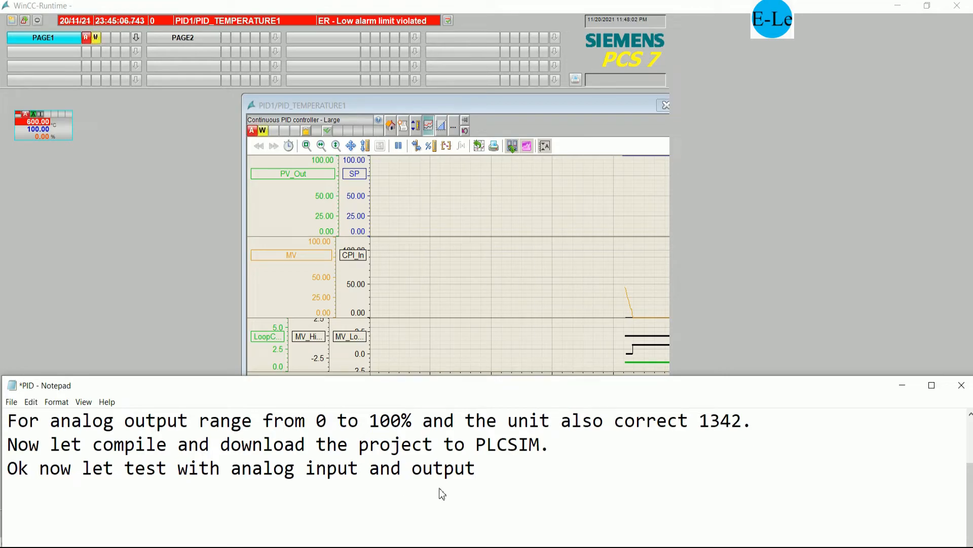
text(.)
key(Return)
text(I wil)
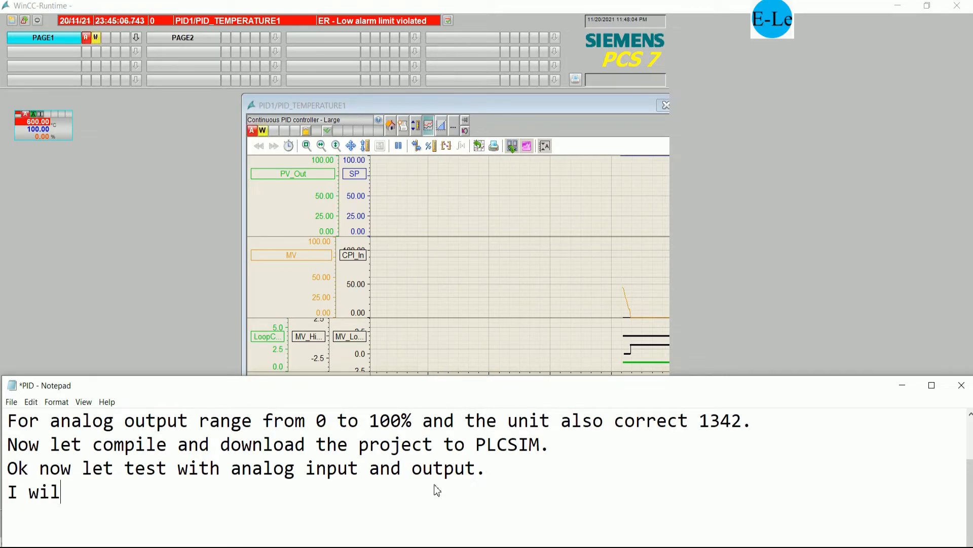
text(l change to)
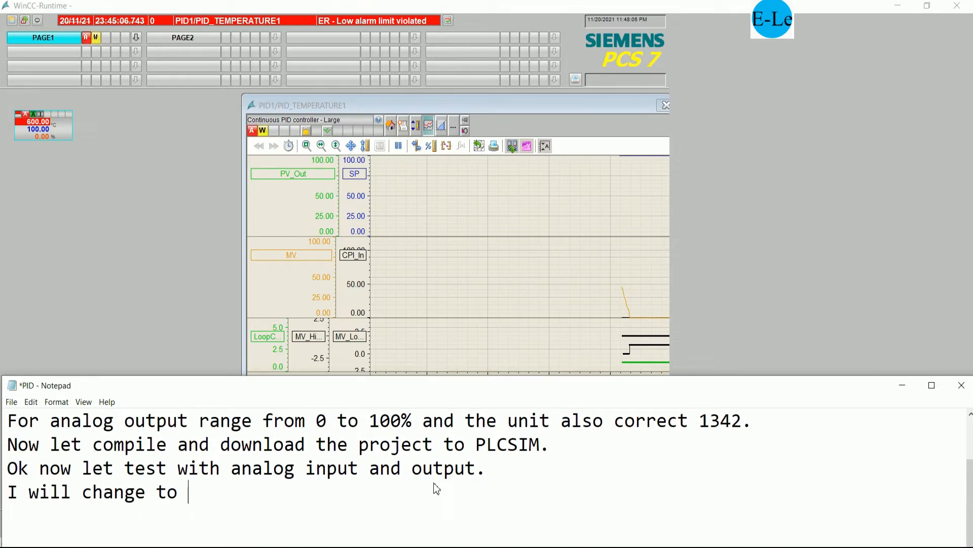
text(to 12)
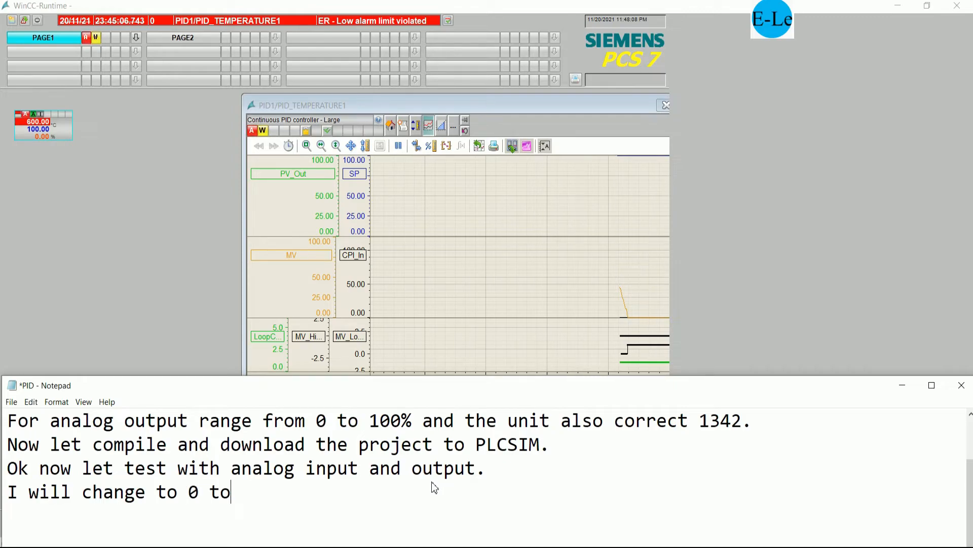
text(00)
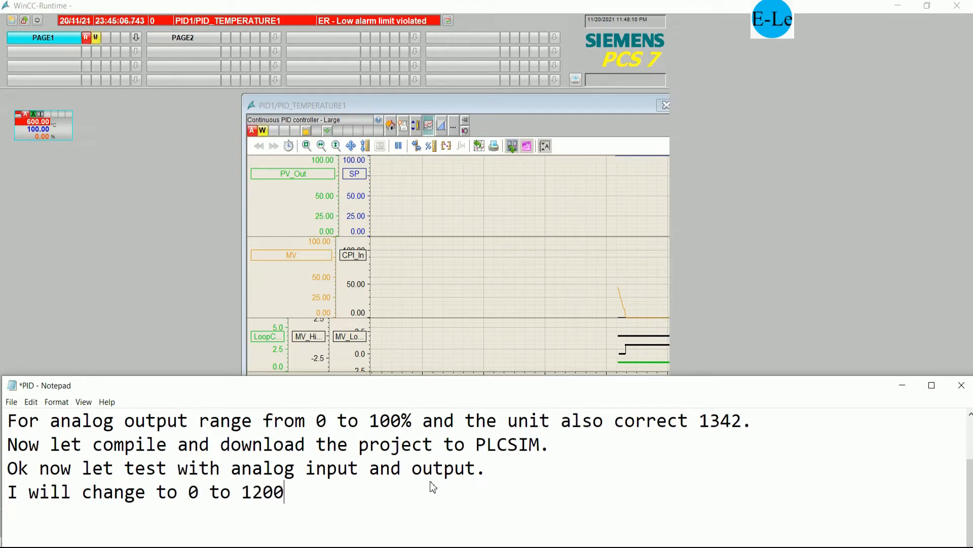
text( Der.C)
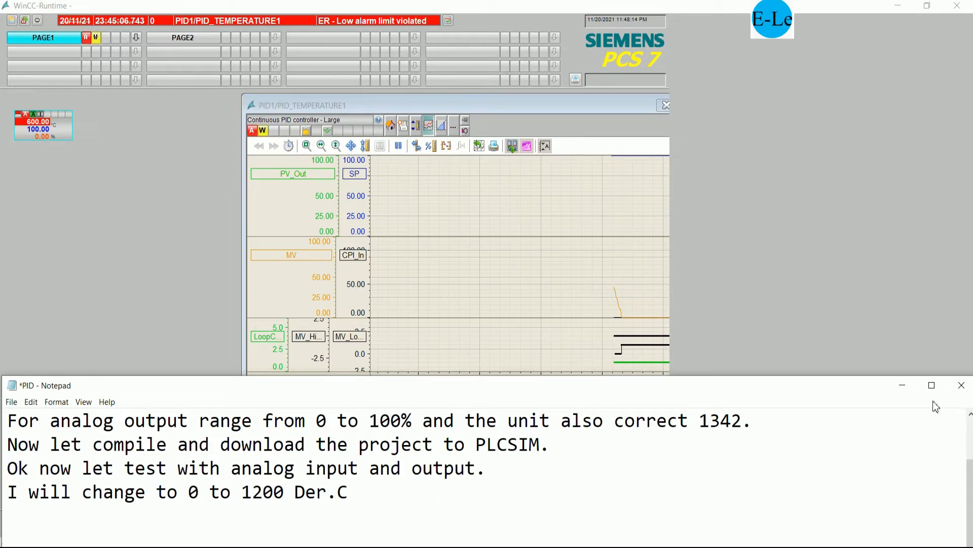
click(903, 385)
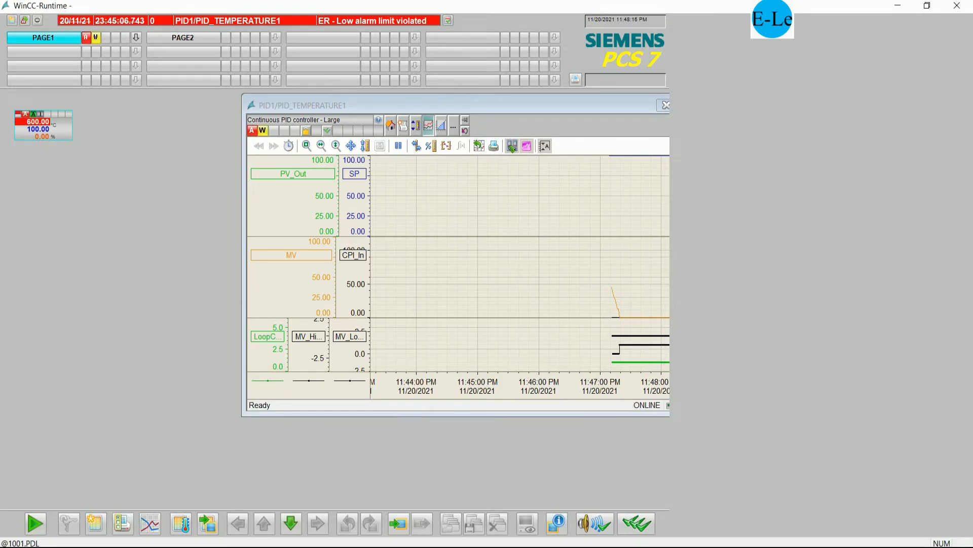
- Switch to the PID1 CFC chart and set the SP_ExHiLim value of PID_TEMPERATURE1 to 1200.0
click(164, 546)
click(217, 332)
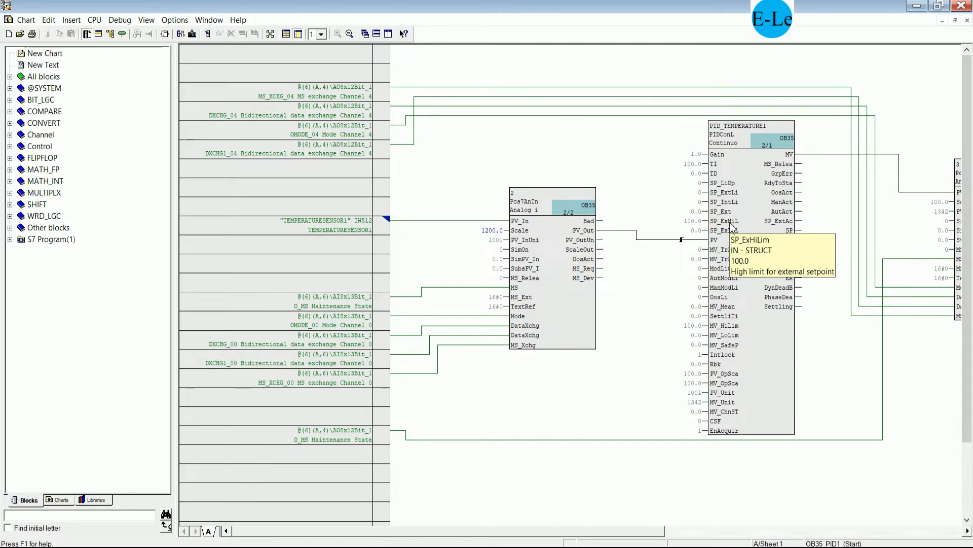
click(738, 328)
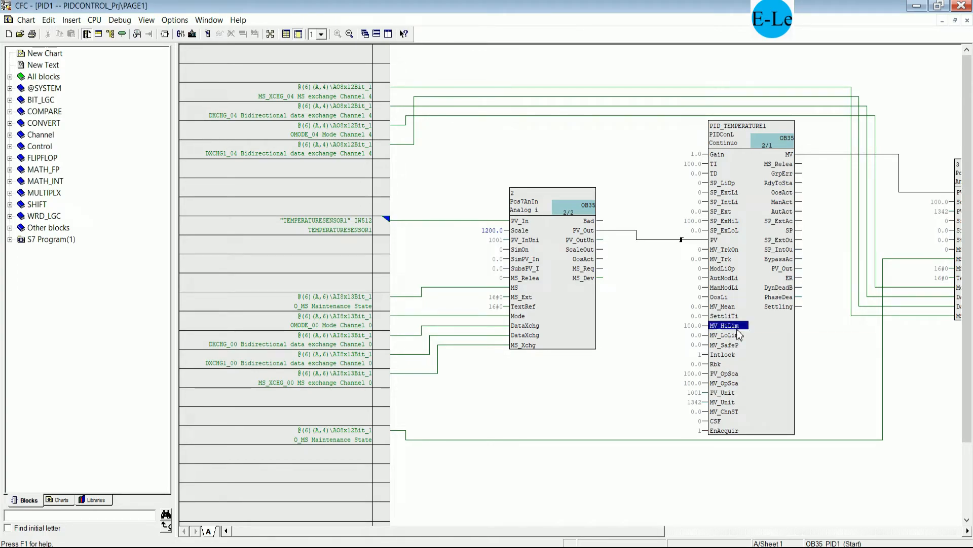
click(727, 375)
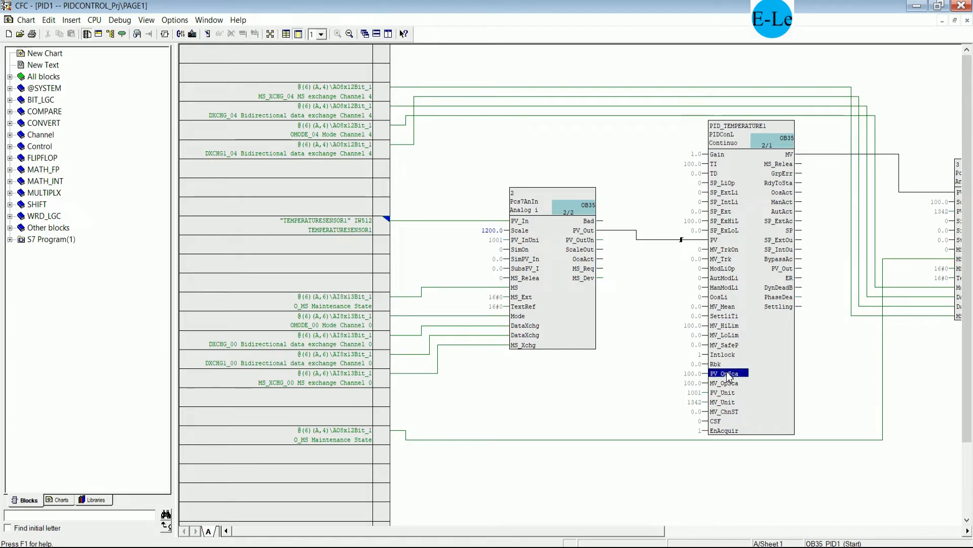
double_click(724, 224)
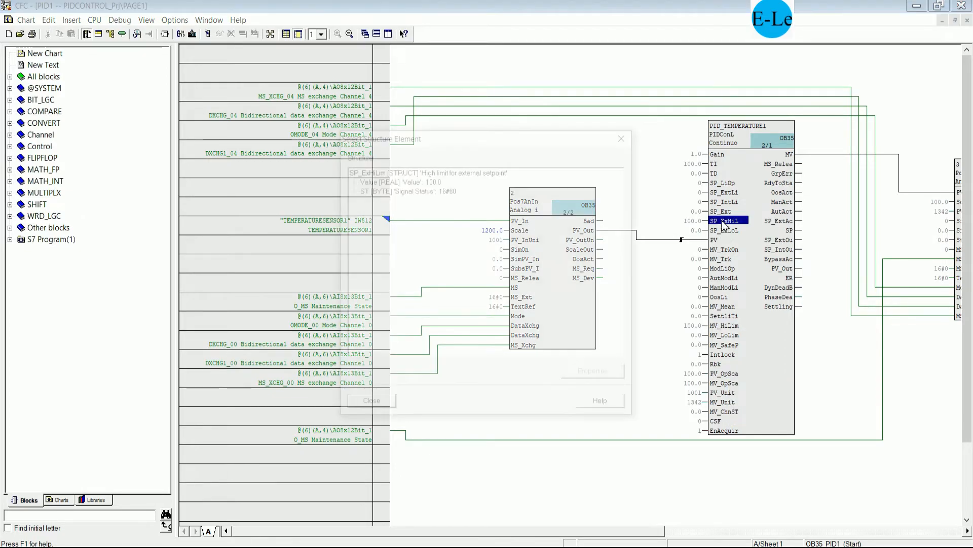
double_click(421, 179)
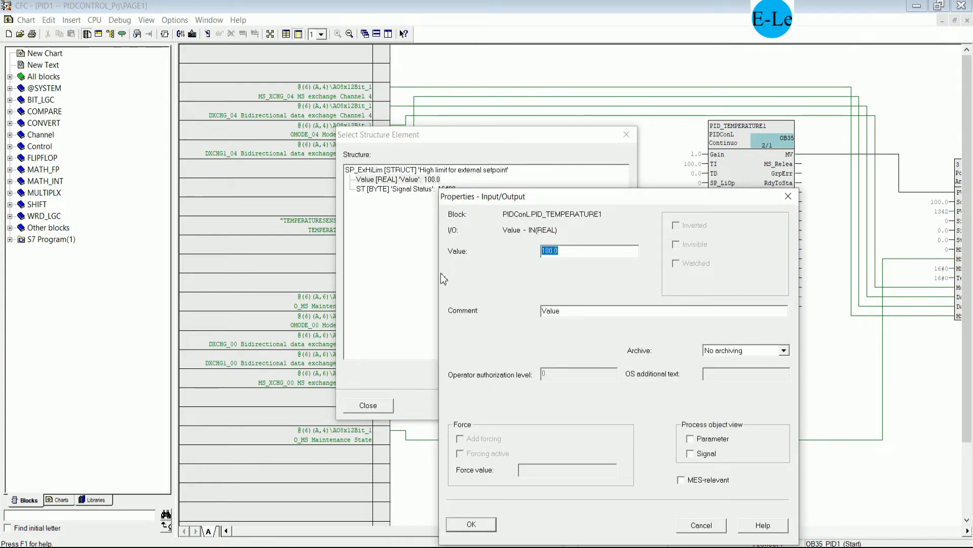
text(1200.0)
key(Return)
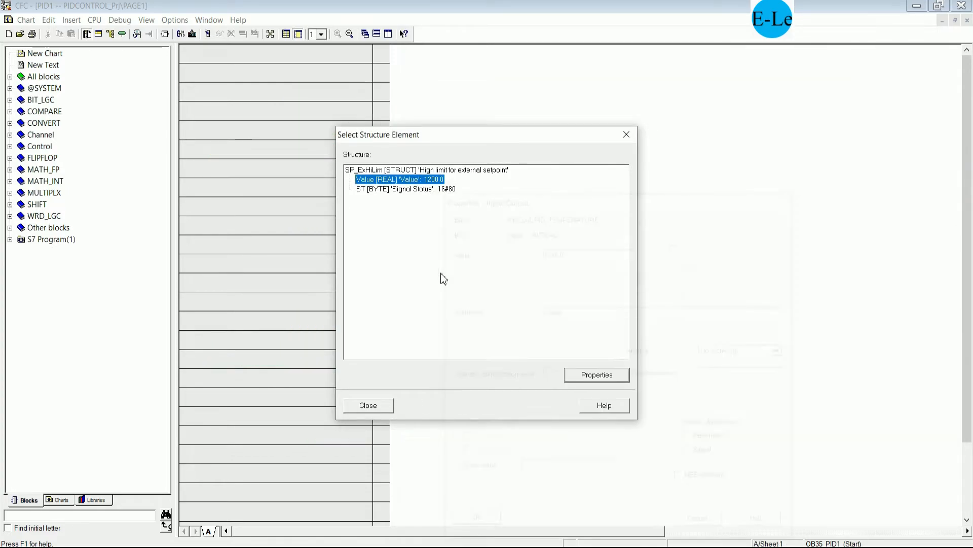
click(368, 405)
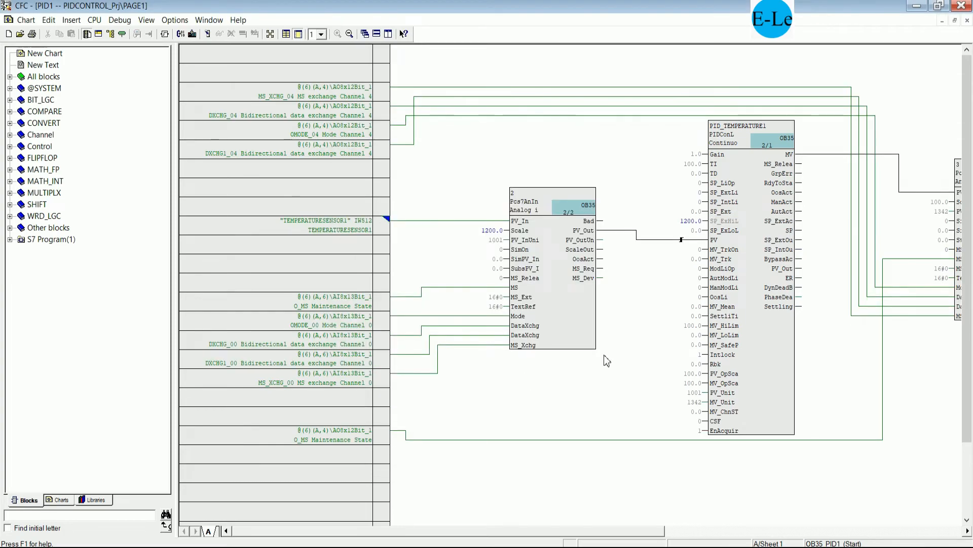
- Set the MV_HiLim value of the PID_TEMPERATURE1 block to 1200.0
double_click(724, 325)
click(438, 181)
double_click(438, 181)
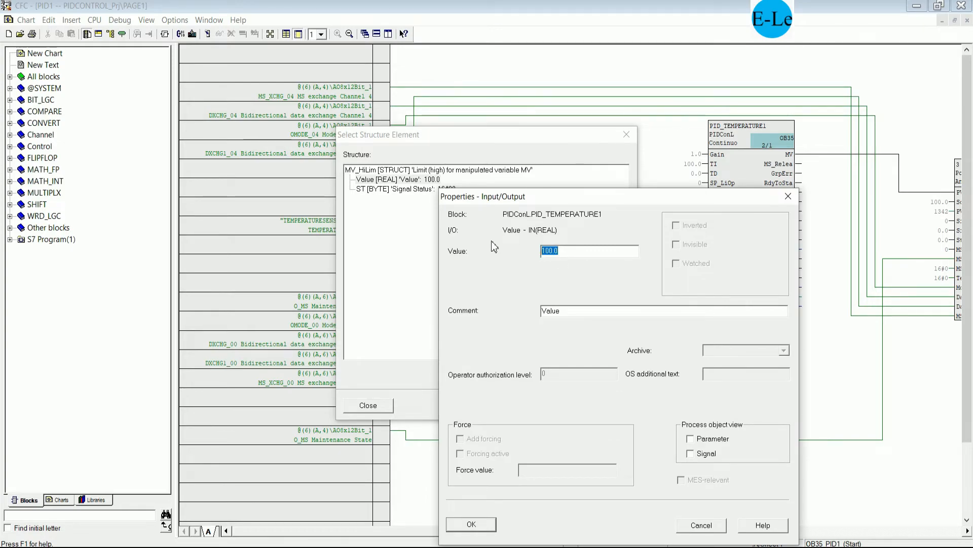
text(1200.0)
key(Return)
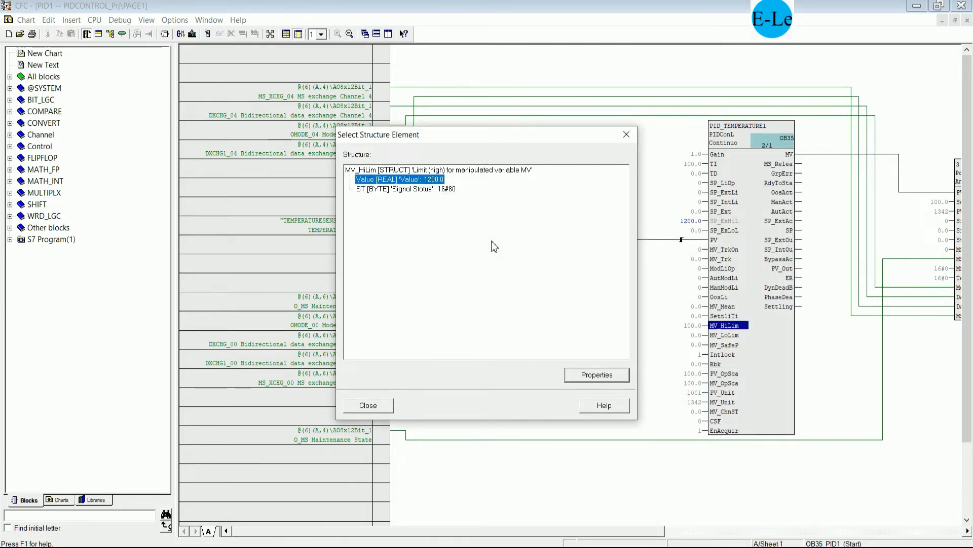
click(368, 405)
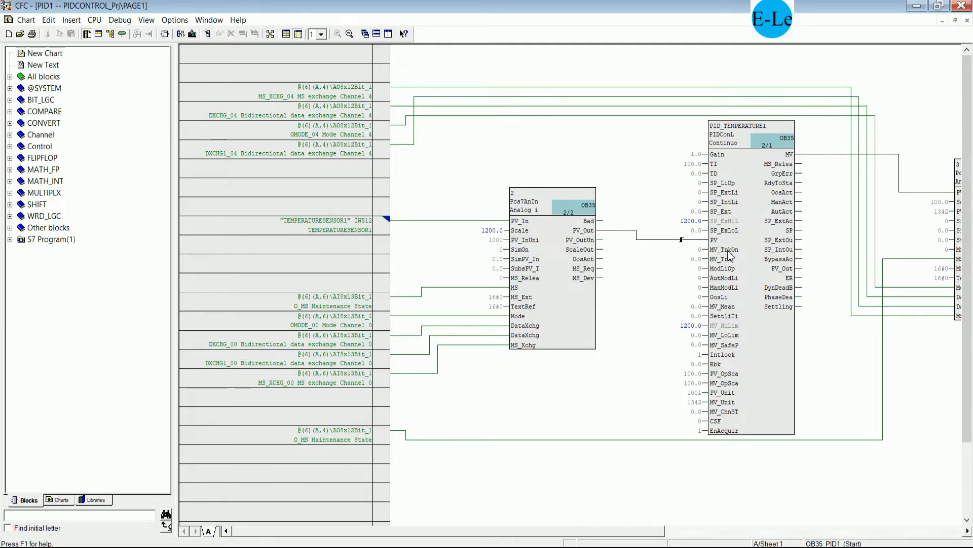
- Set the High value of PV_OpScale on the PID_TEMPERATURE1 block to 1200
click(729, 374)
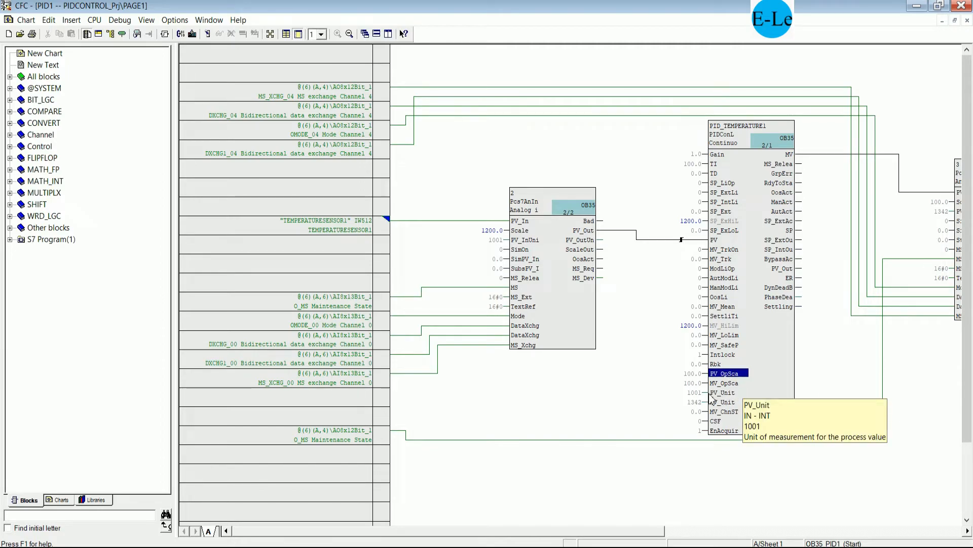
double_click(730, 375)
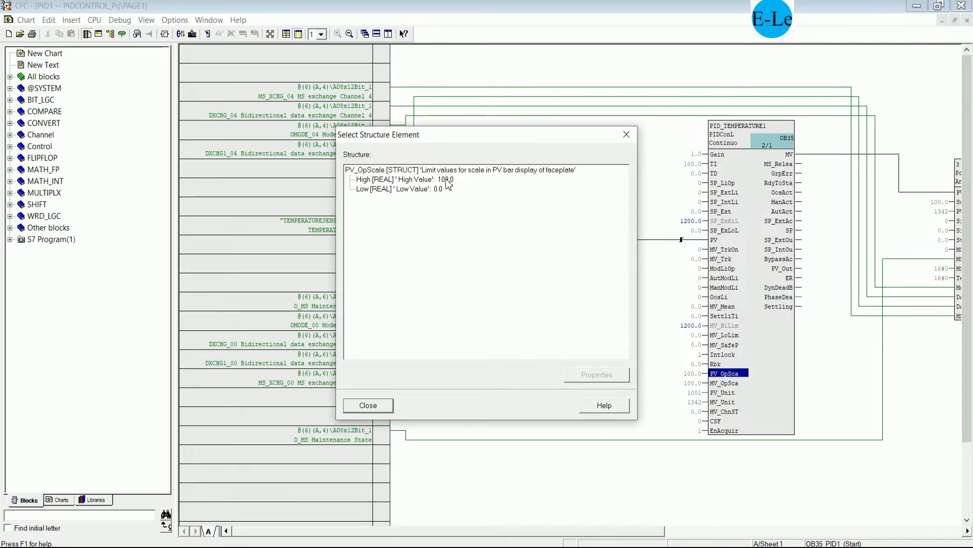
double_click(447, 181)
text(12)
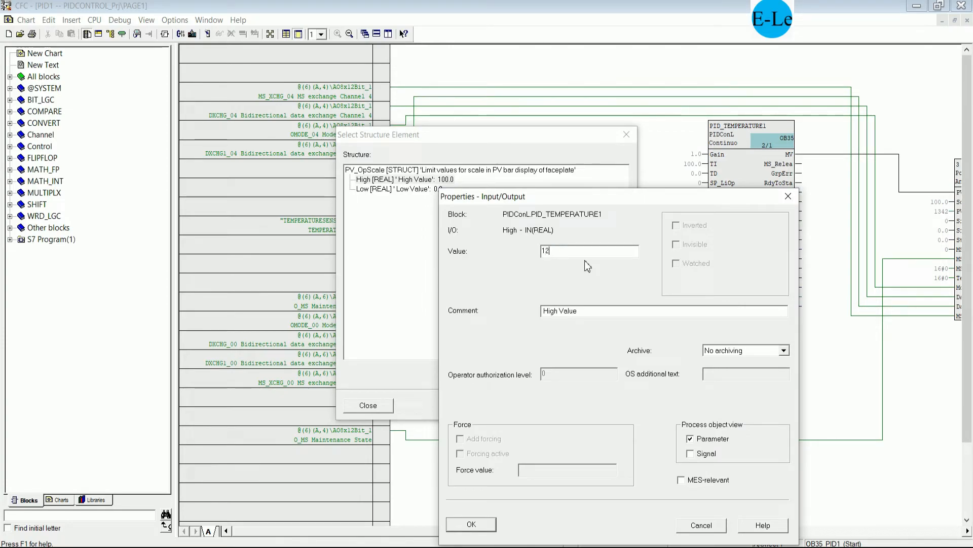
text(00)
key(Return)
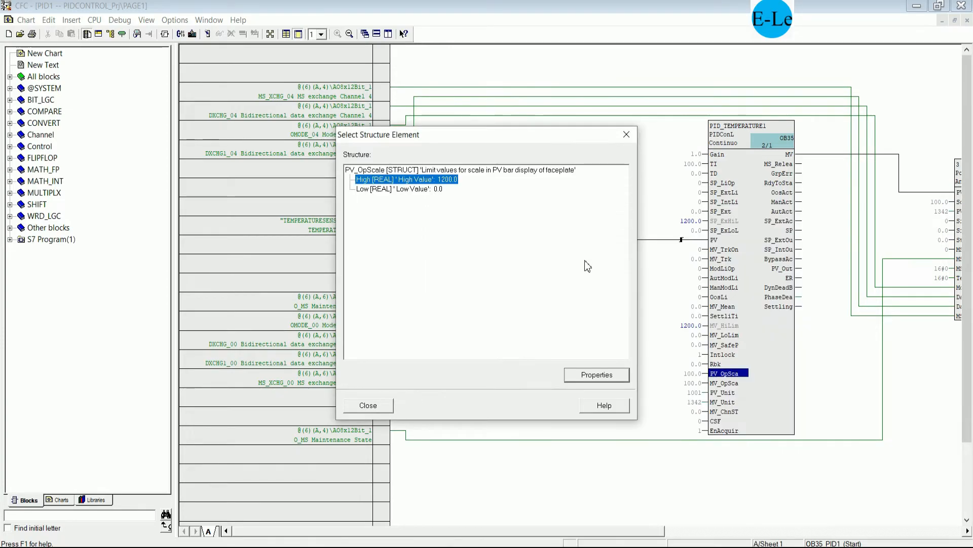
click(368, 405)
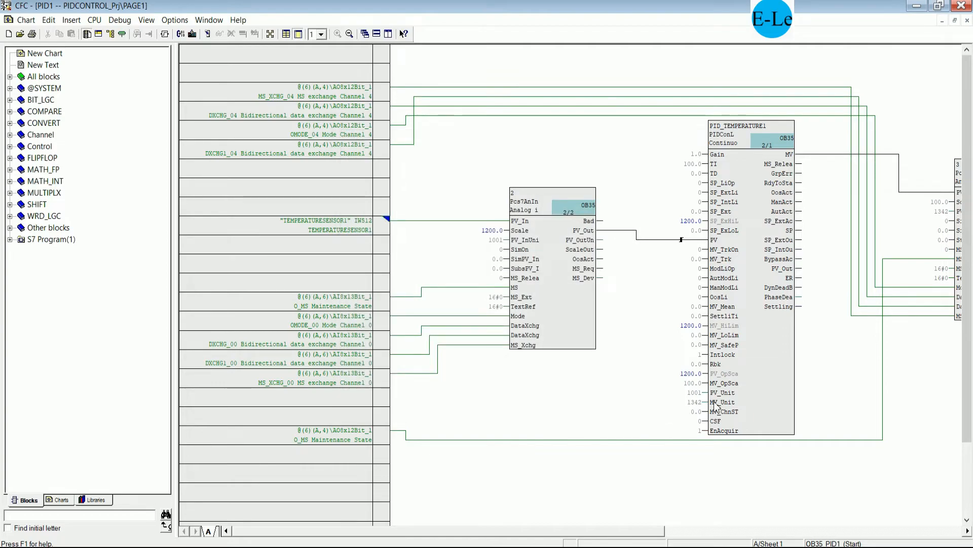
double_click(722, 384)
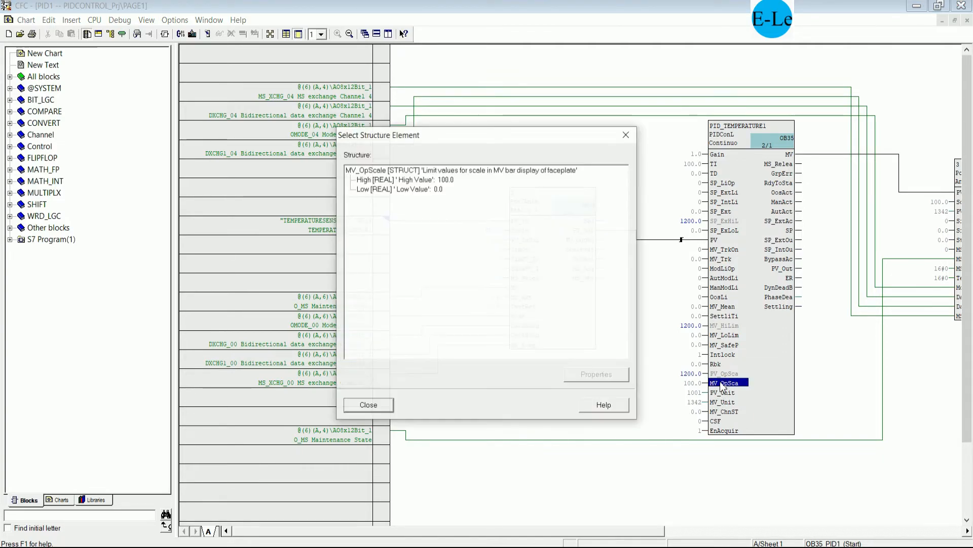
click(417, 181)
double_click(417, 182)
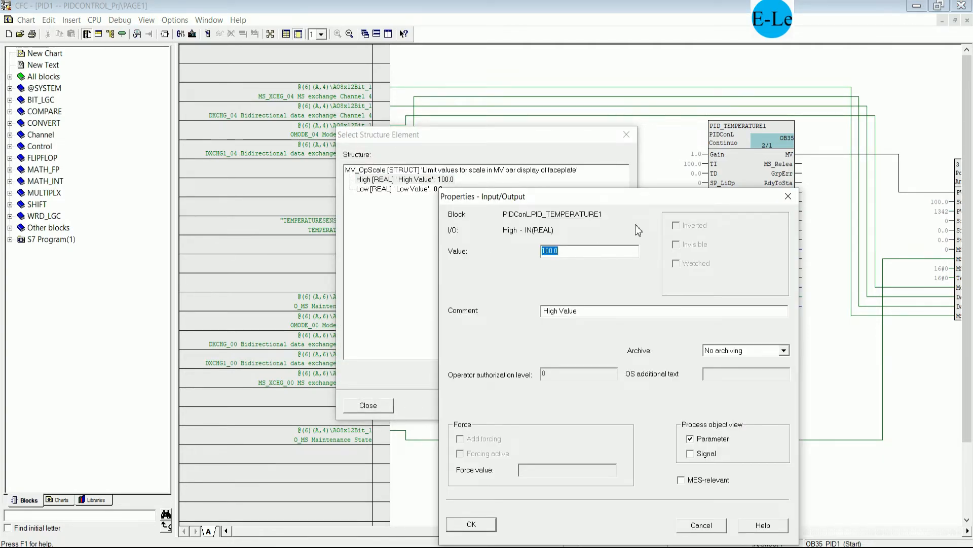
drag(652, 199, 452, 201)
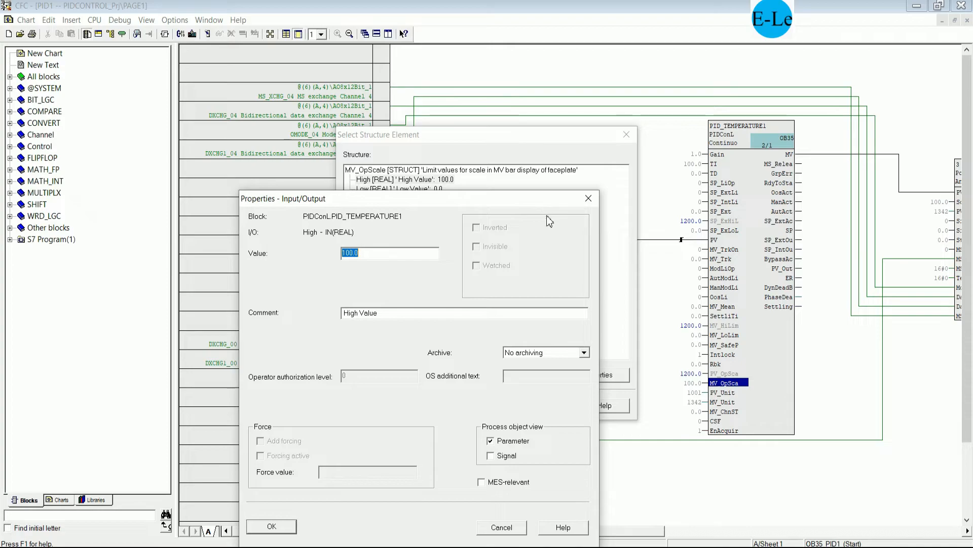
click(589, 198)
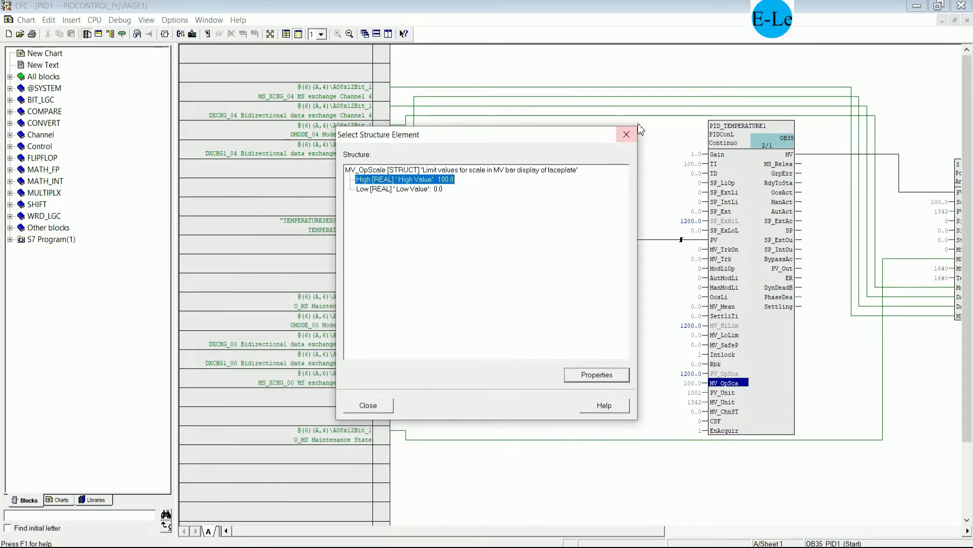
click(632, 134)
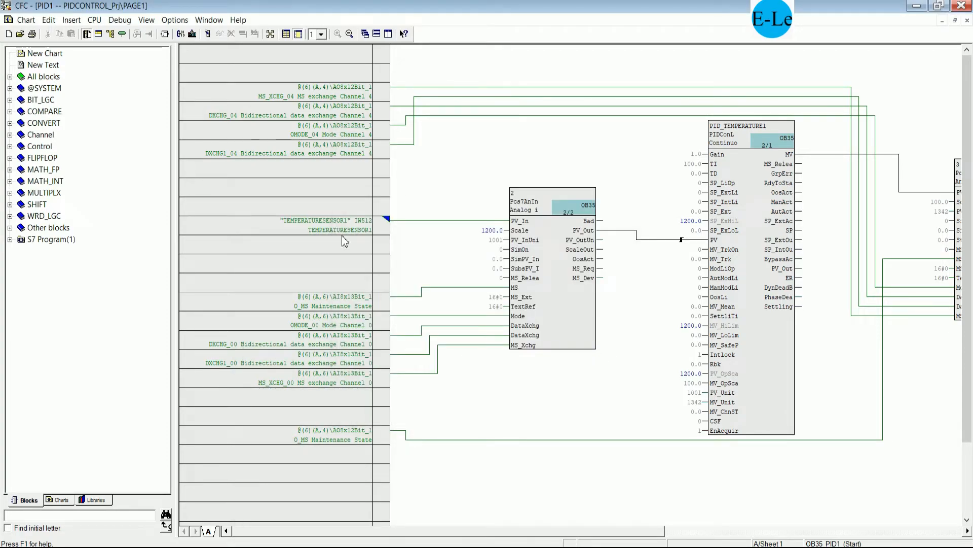
- Close the CFC chart and compile the Charts folder of S7 Program(1) with changes-only scope and module driver generation
click(962, 6)
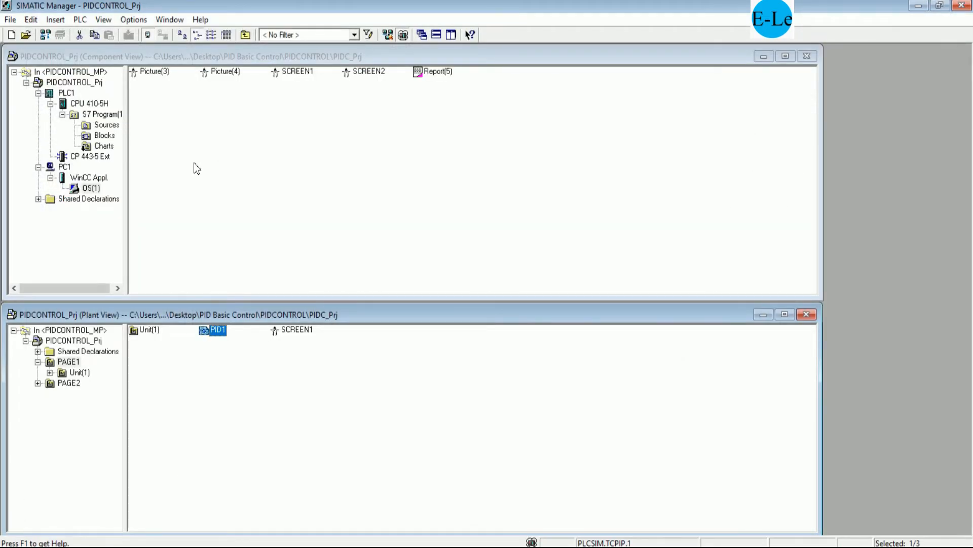
right_click(110, 146)
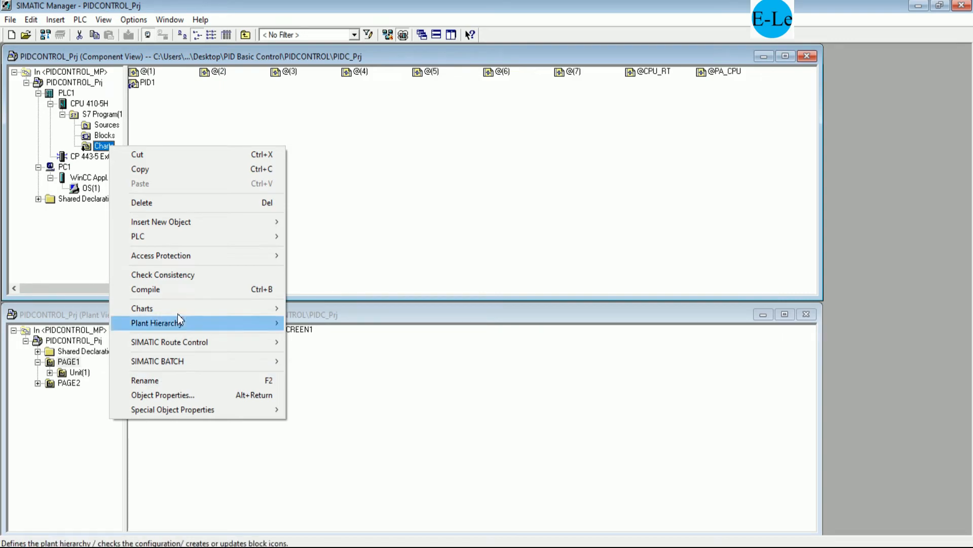
click(186, 288)
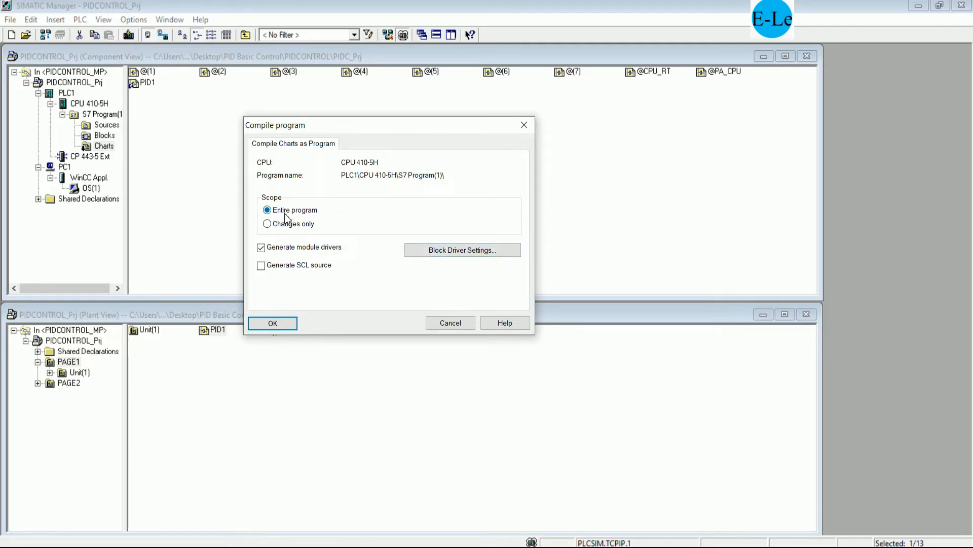
click(273, 319)
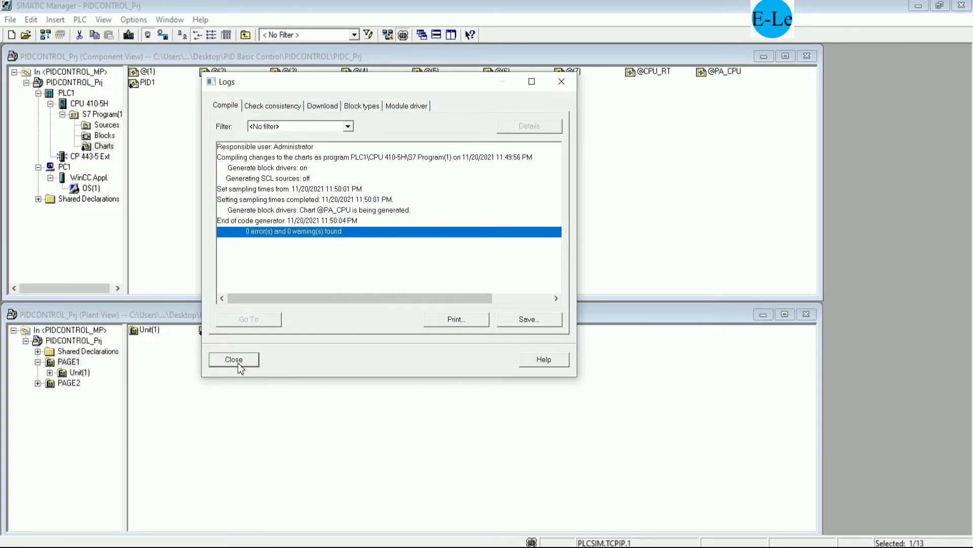
click(237, 362)
- Compile OS(1) with the Changes scope, including tags and messages and the picture tree, for PAGE1 and PAGE2
click(94, 190)
right_click(95, 189)
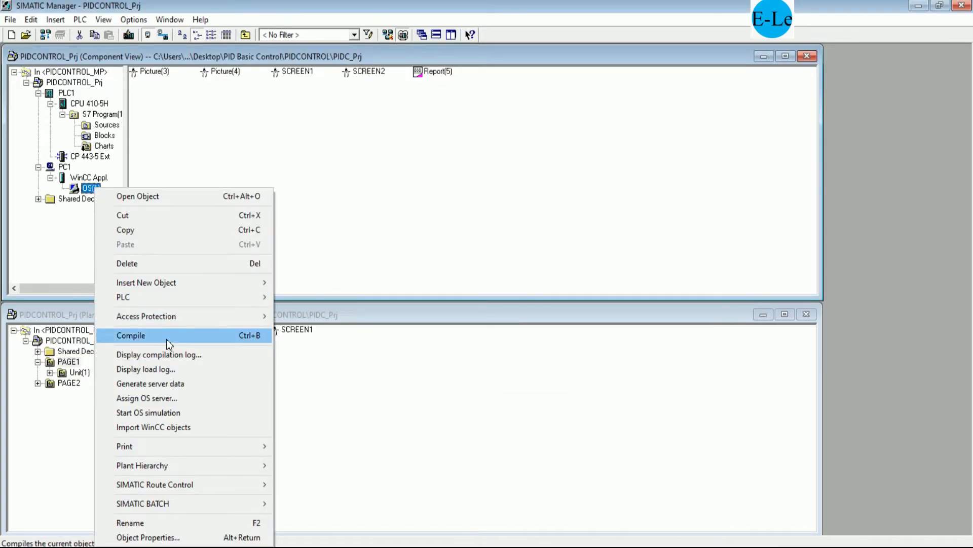
click(167, 339)
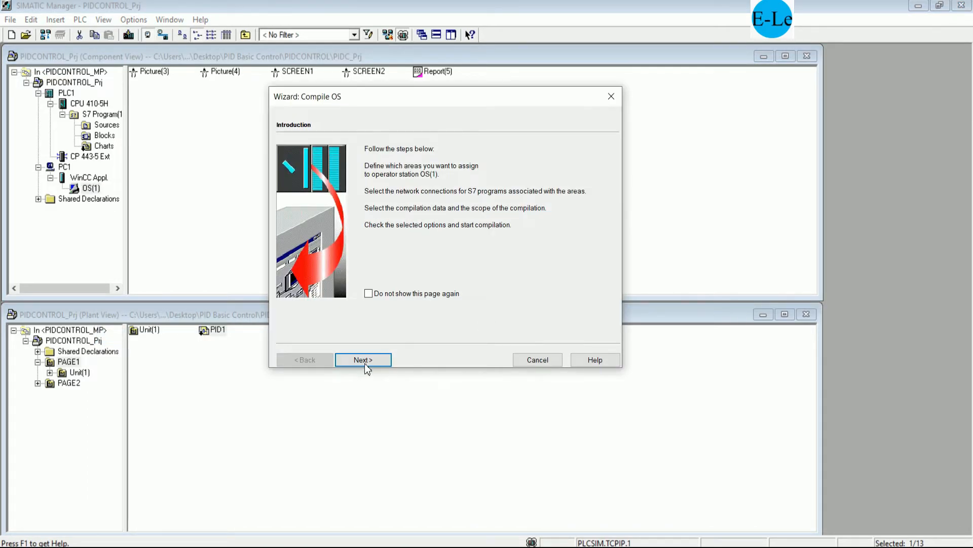
click(364, 361)
click(364, 363)
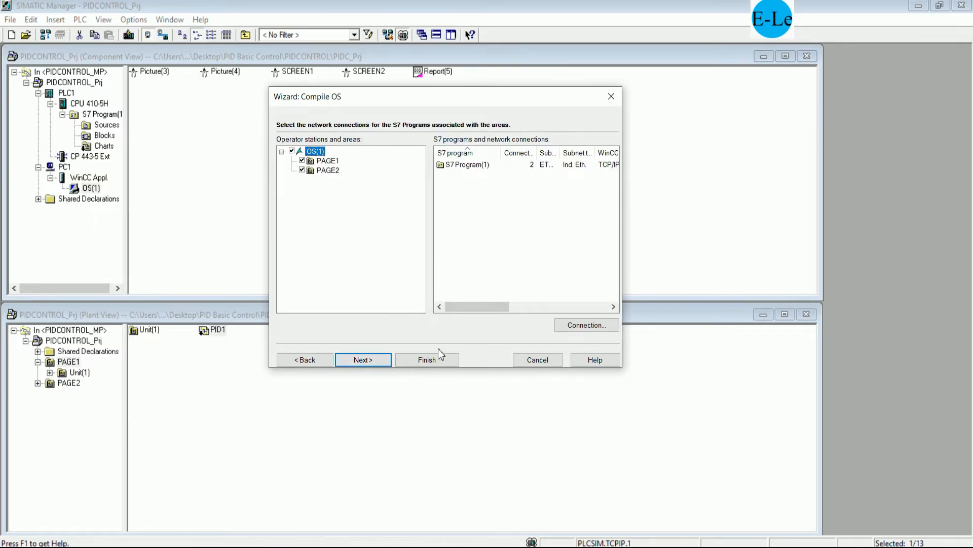
click(373, 363)
click(377, 361)
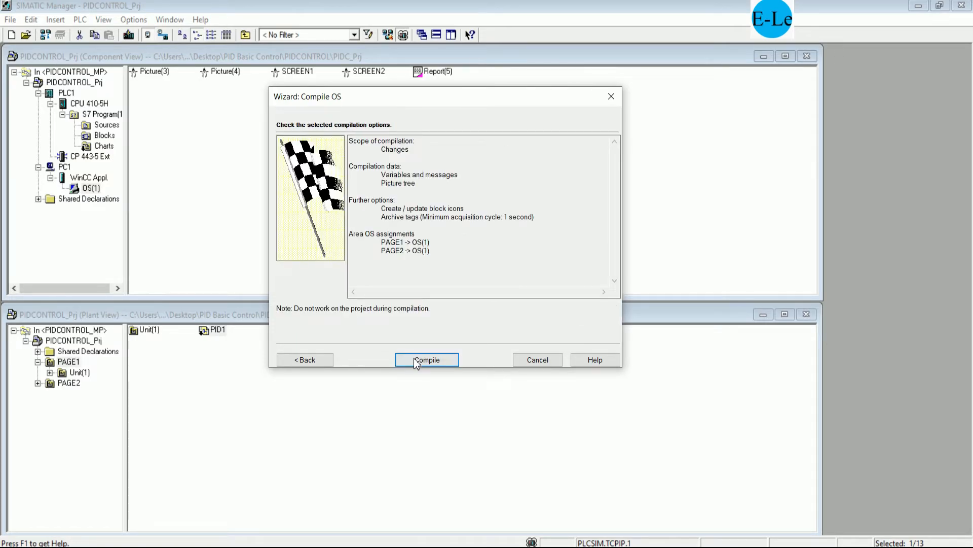
click(318, 360)
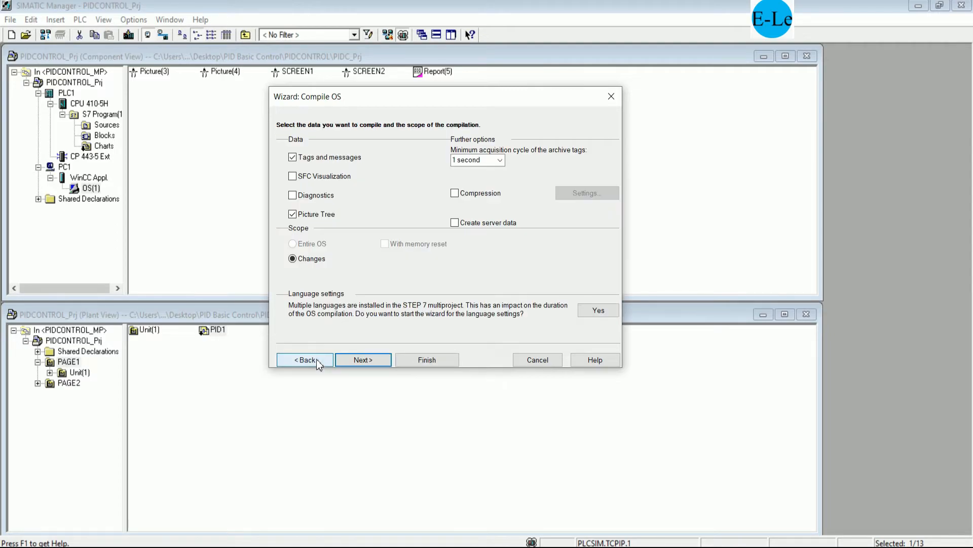
click(364, 359)
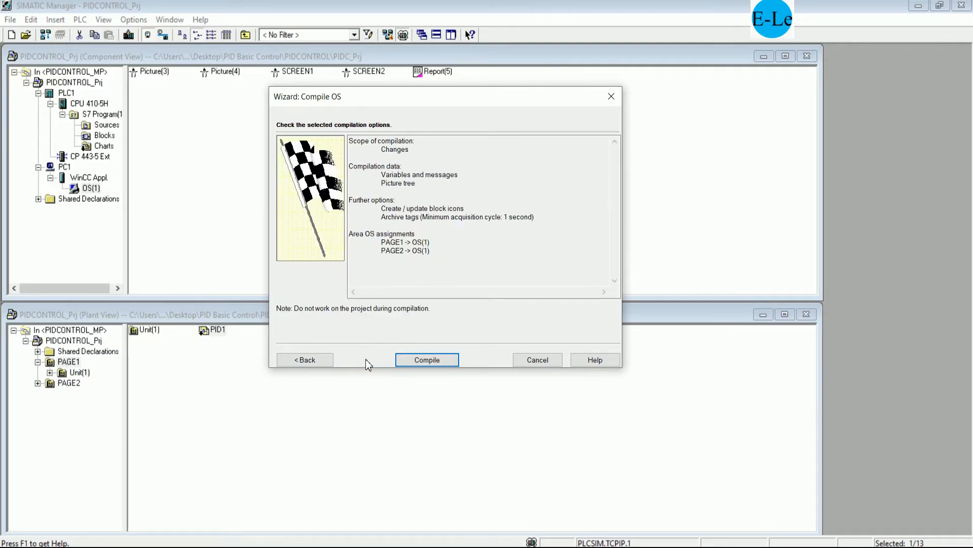
click(427, 361)
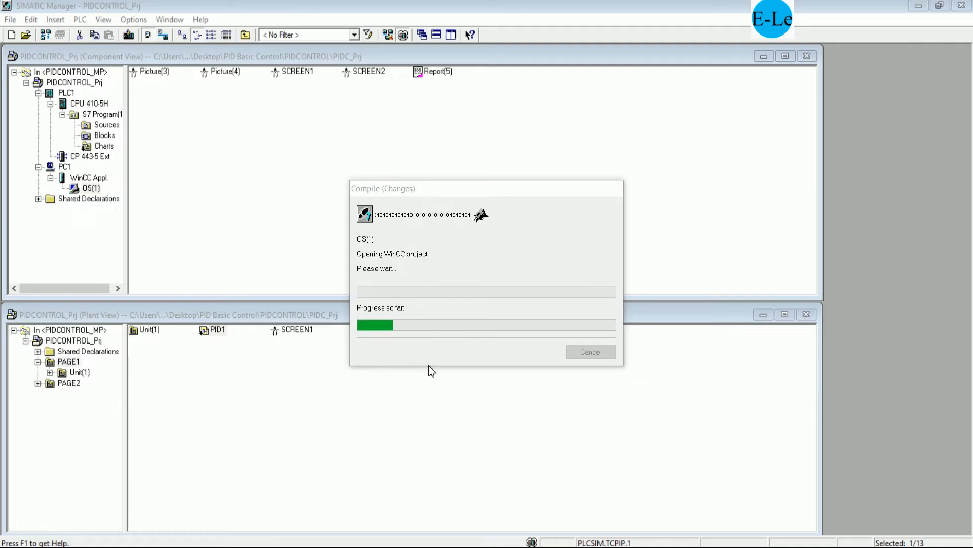
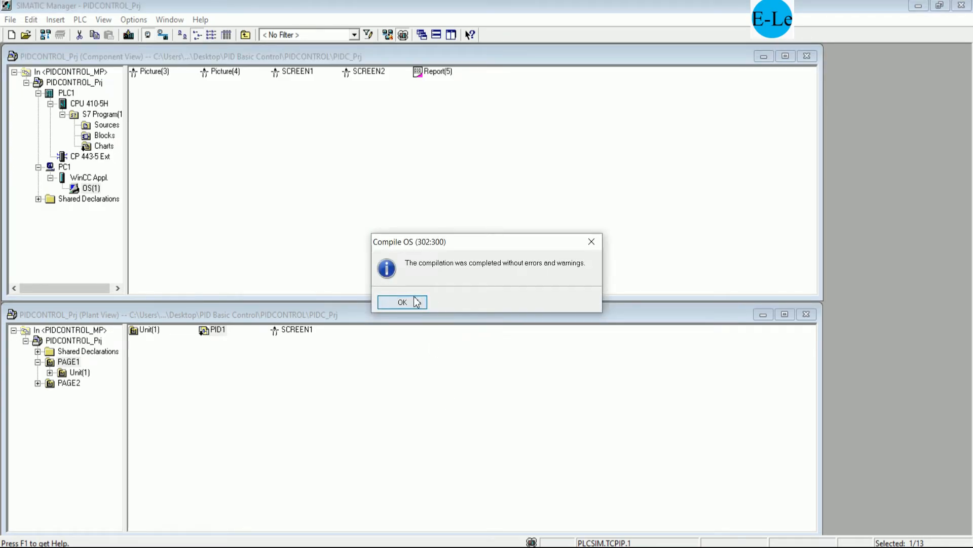
click(402, 302)
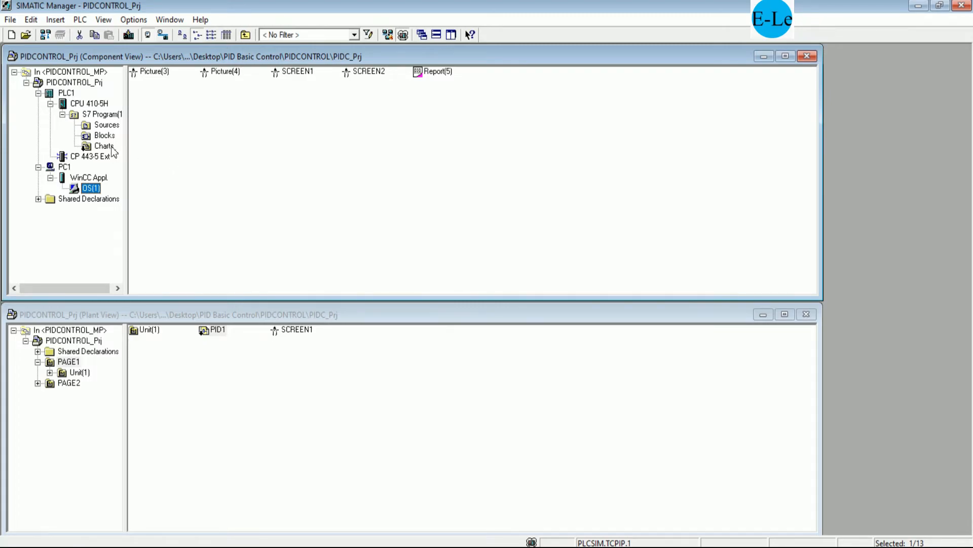
- Download the entire S7 Program(1) from the Charts folder to CPU 410-5H, restart the CPU and close the download log
click(104, 146)
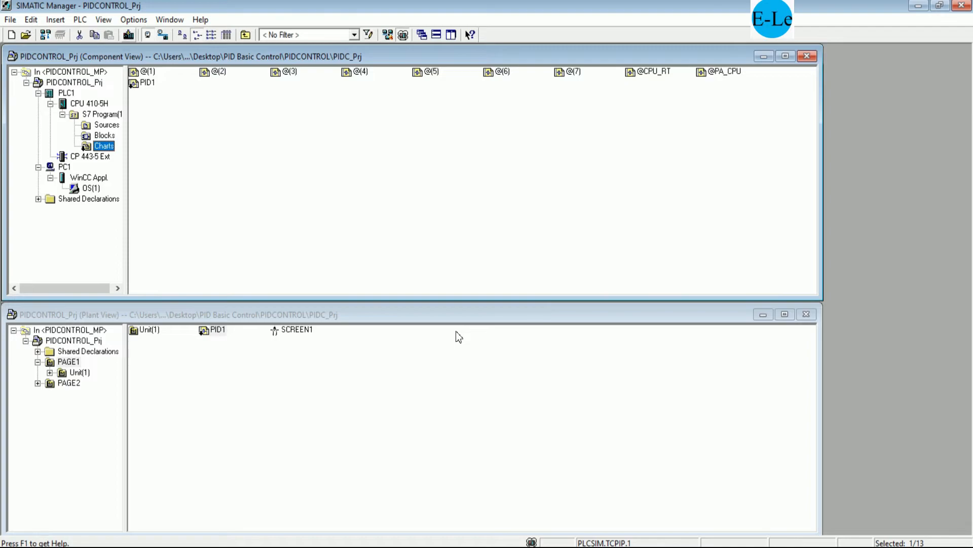
key(ctrl+l)
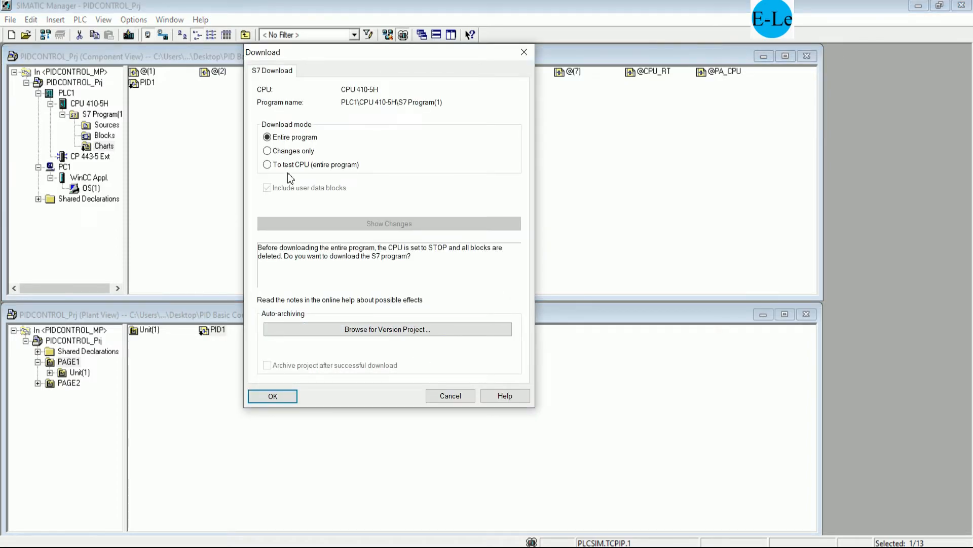
click(282, 151)
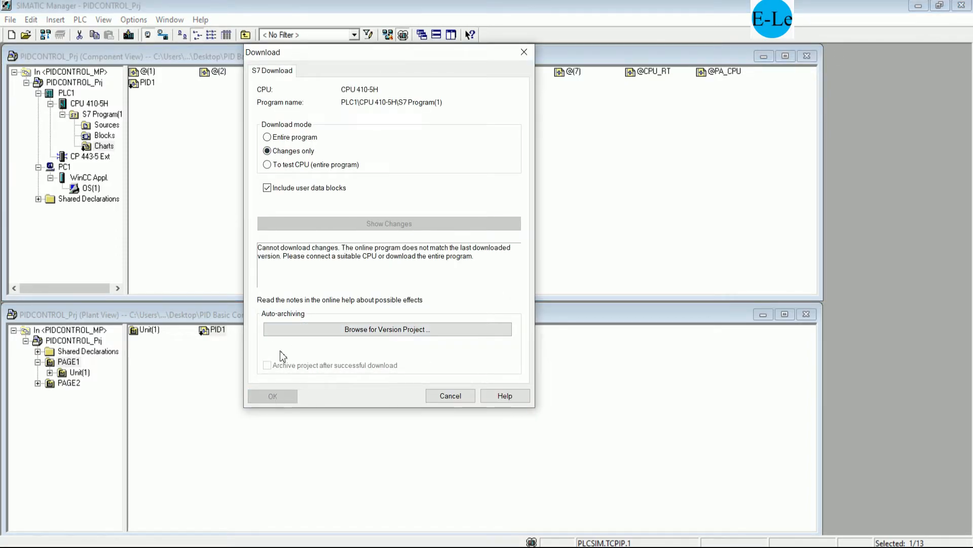
click(289, 139)
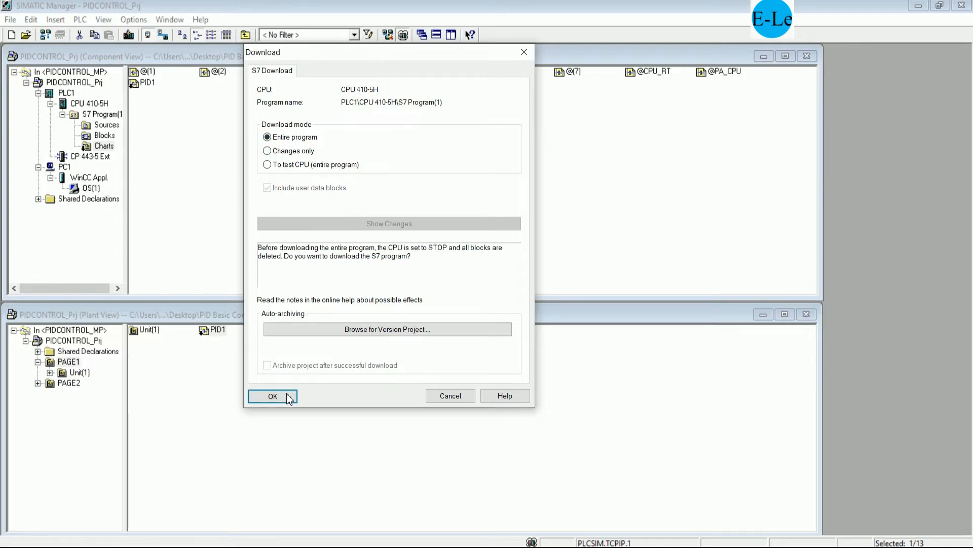
click(290, 398)
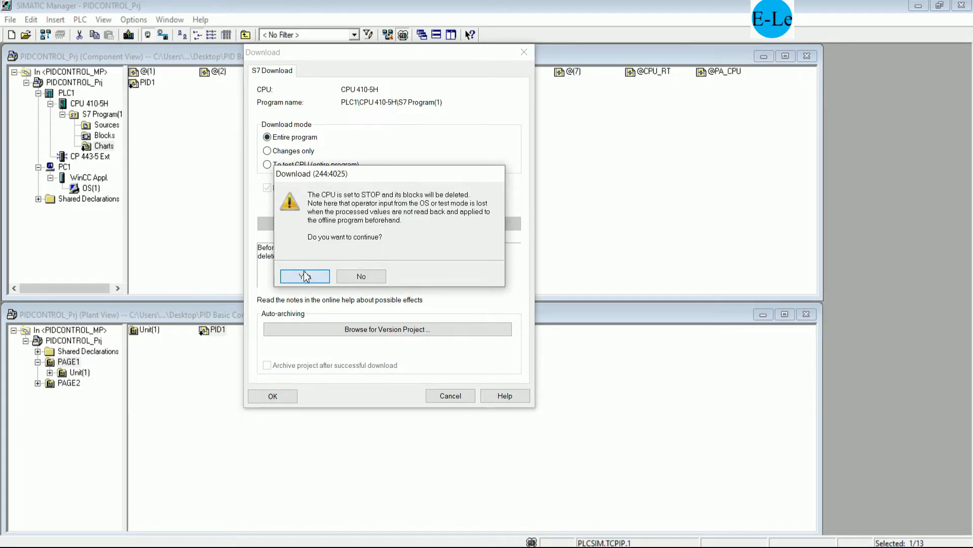
click(305, 276)
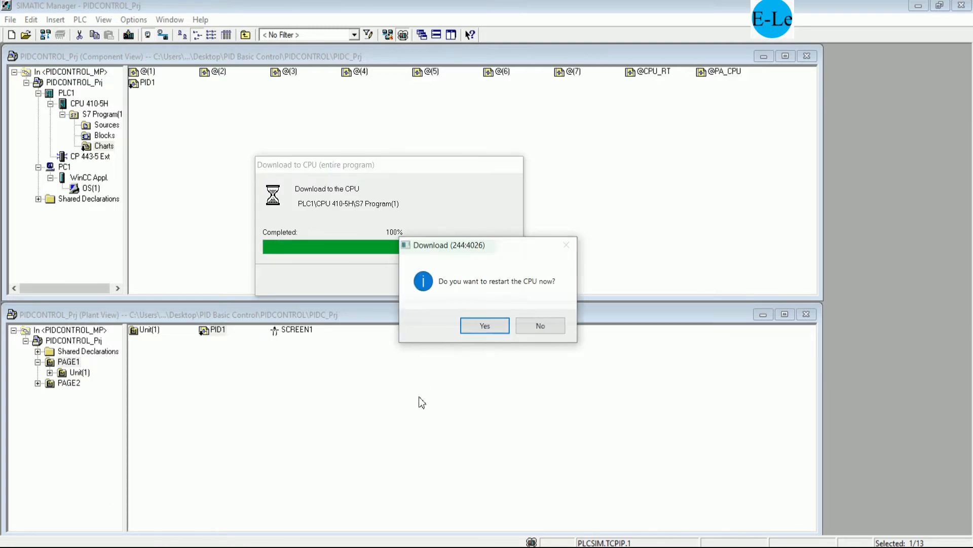
click(474, 326)
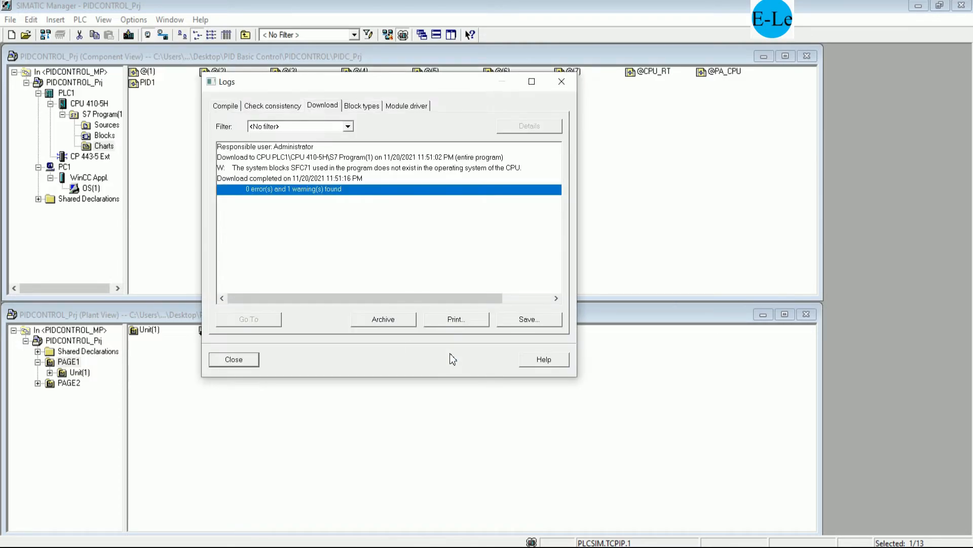
click(251, 362)
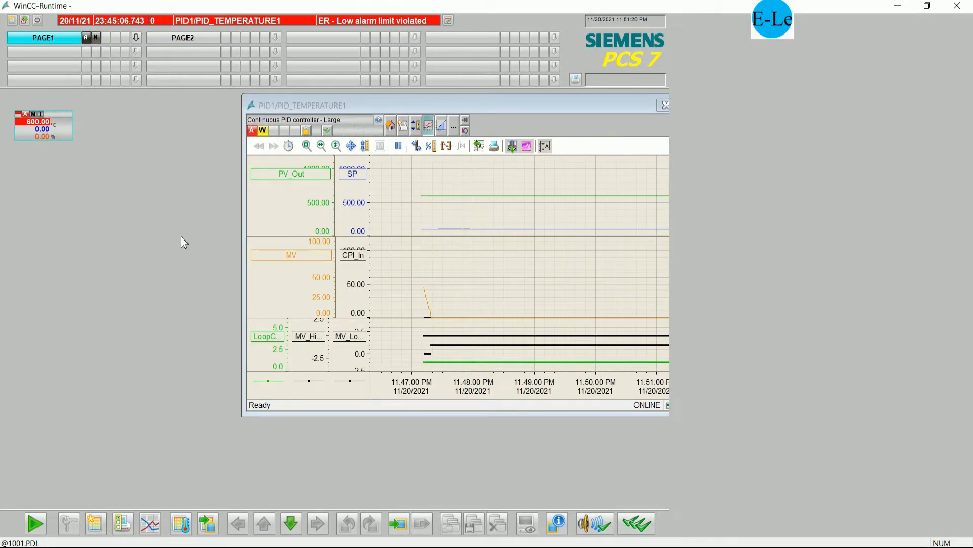
- In WinCC Runtime, open the PID_TEMPERATURE1 faceplate from PAGE1 and switch the controller mode to Automatic
click(57, 133)
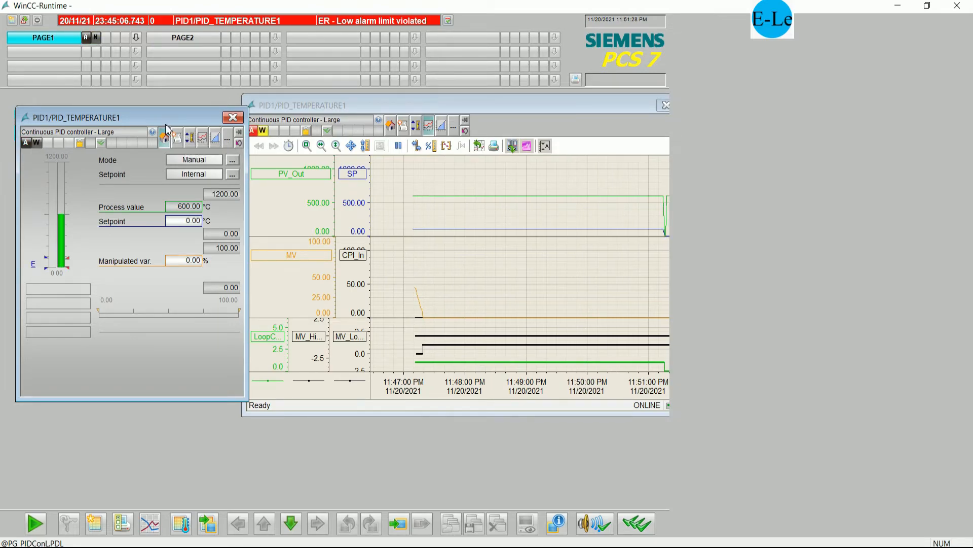
drag(167, 123, 156, 157)
click(224, 199)
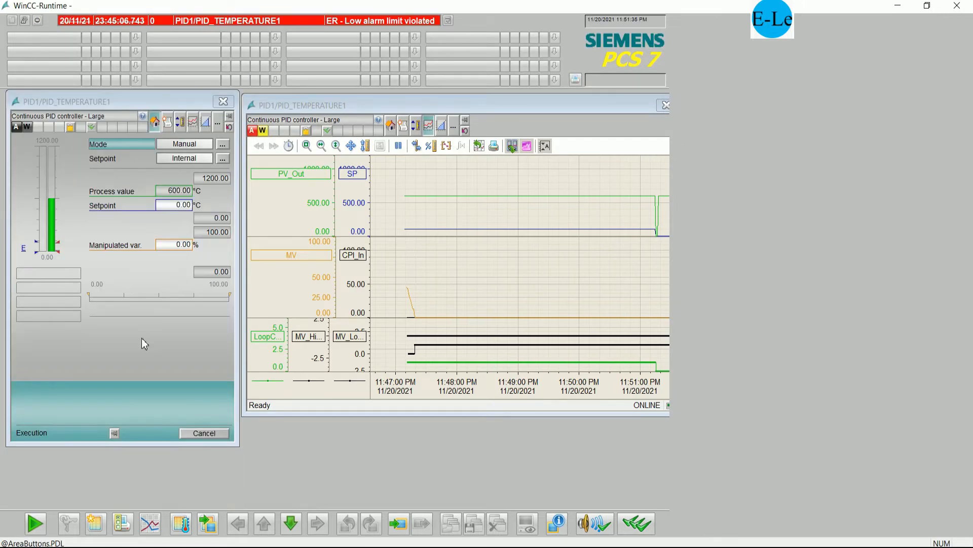
click(46, 399)
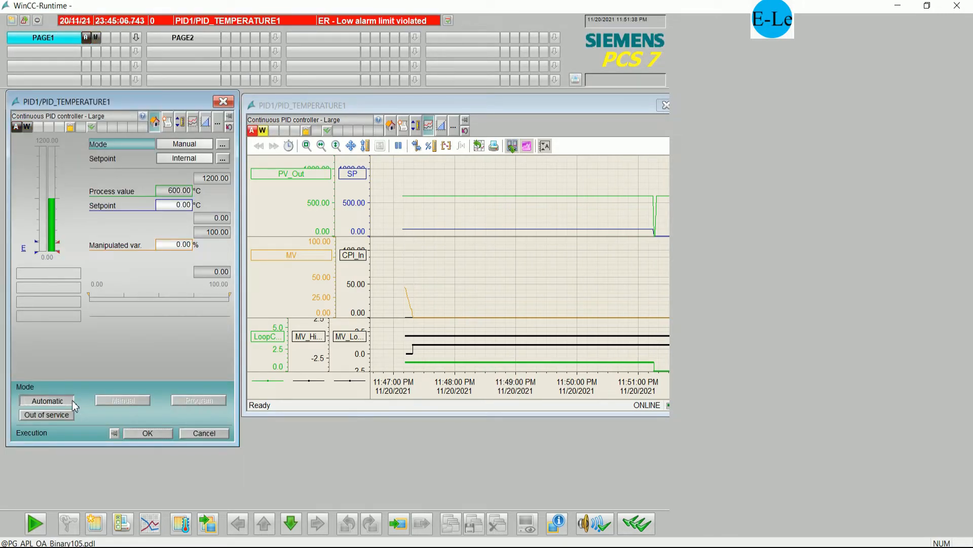
click(133, 432)
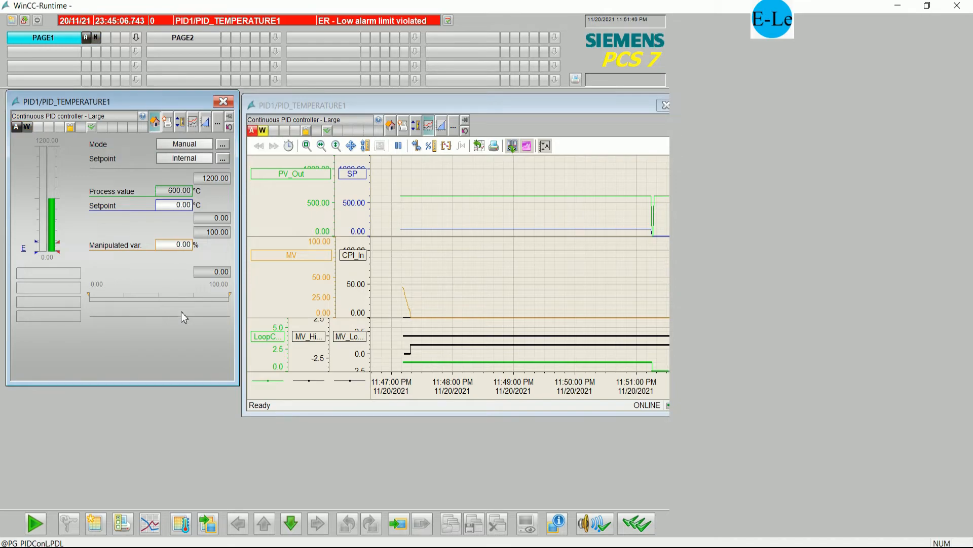
click(154, 128)
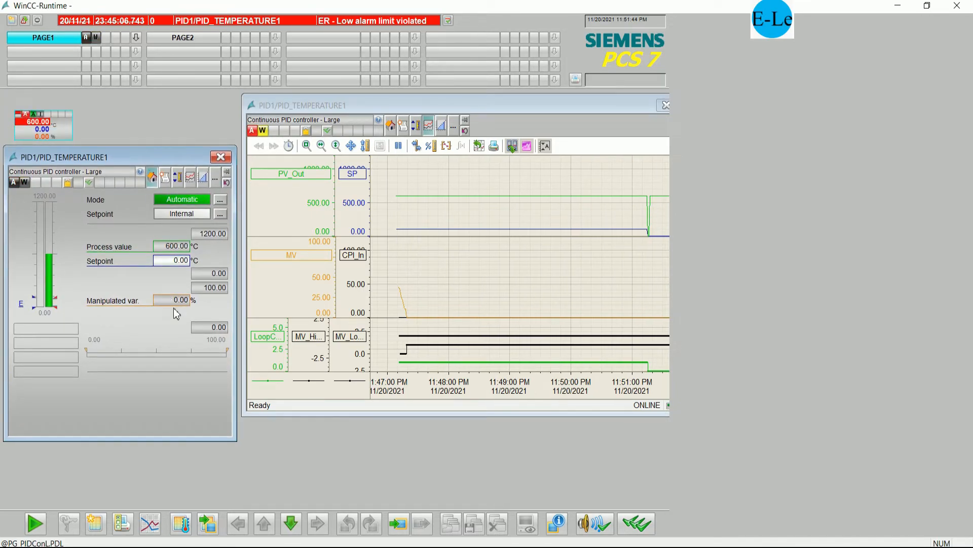
- Set the H range of the setpoint operating range to 1200 °C in the PID_TEMPERATURE1 limit values
click(179, 259)
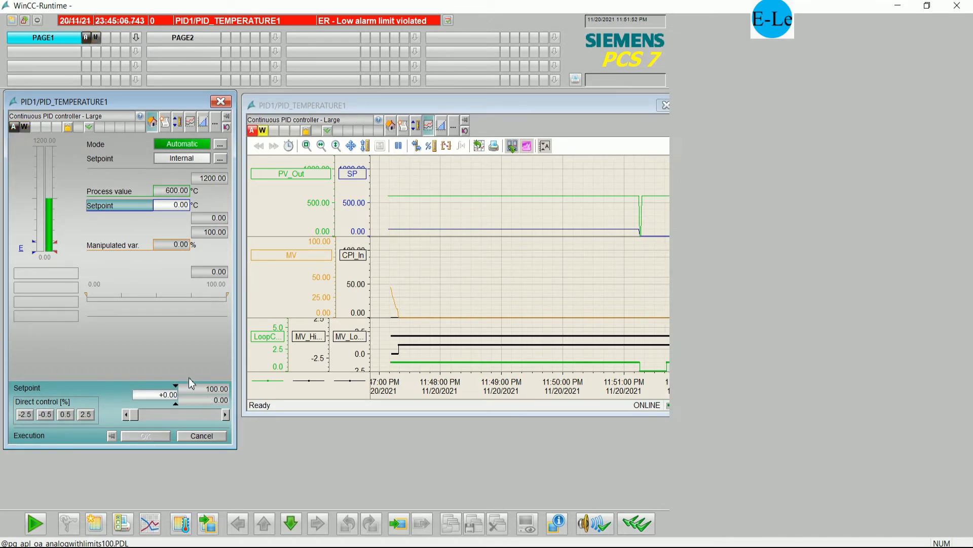
click(176, 128)
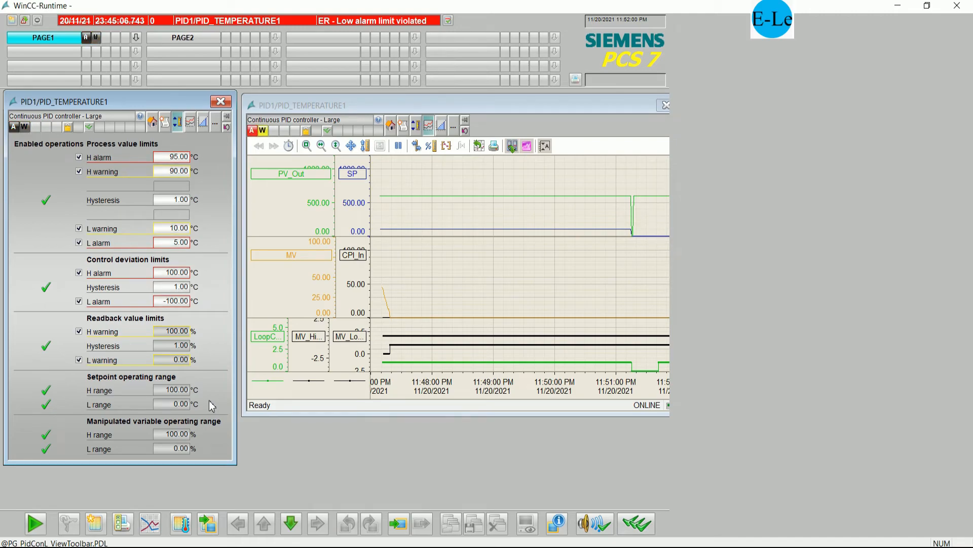
click(179, 394)
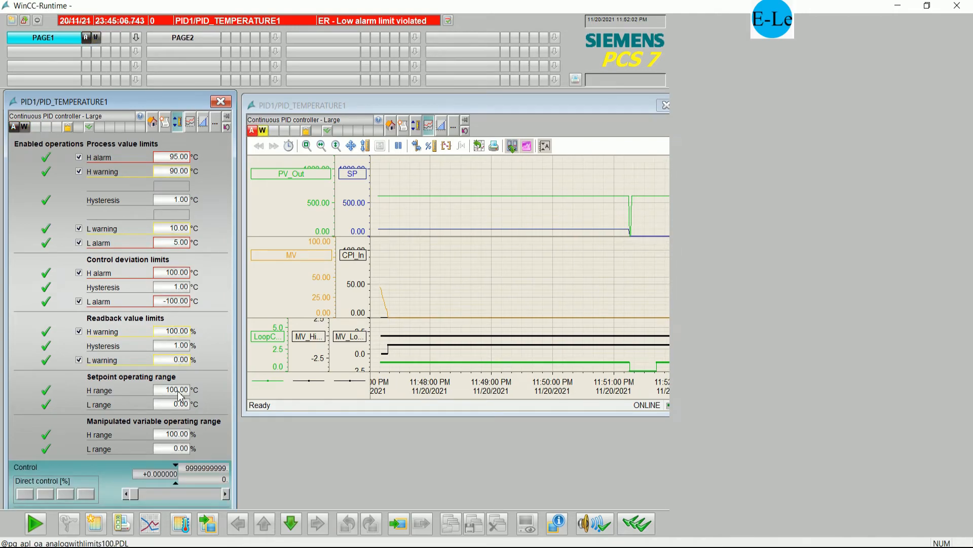
click(144, 471)
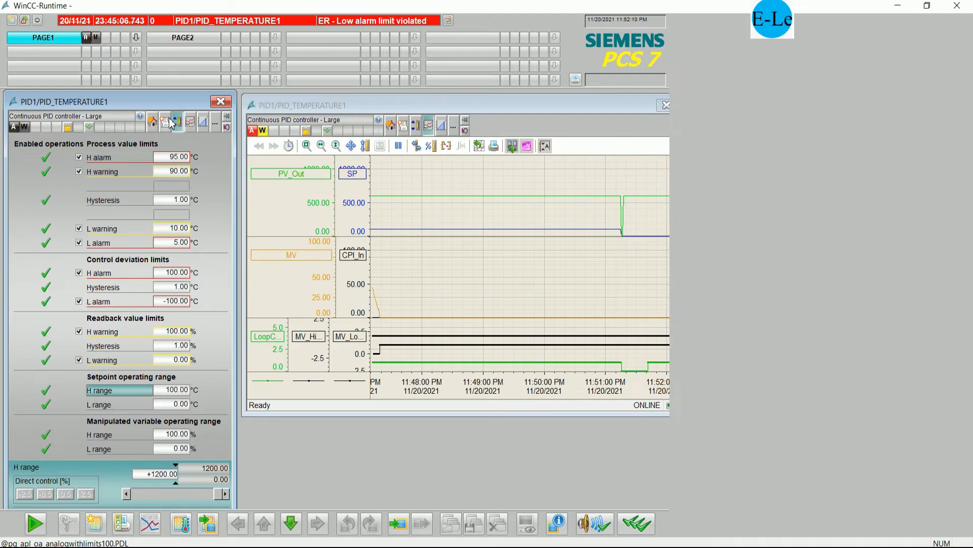
drag(175, 103, 166, 158)
click(151, 500)
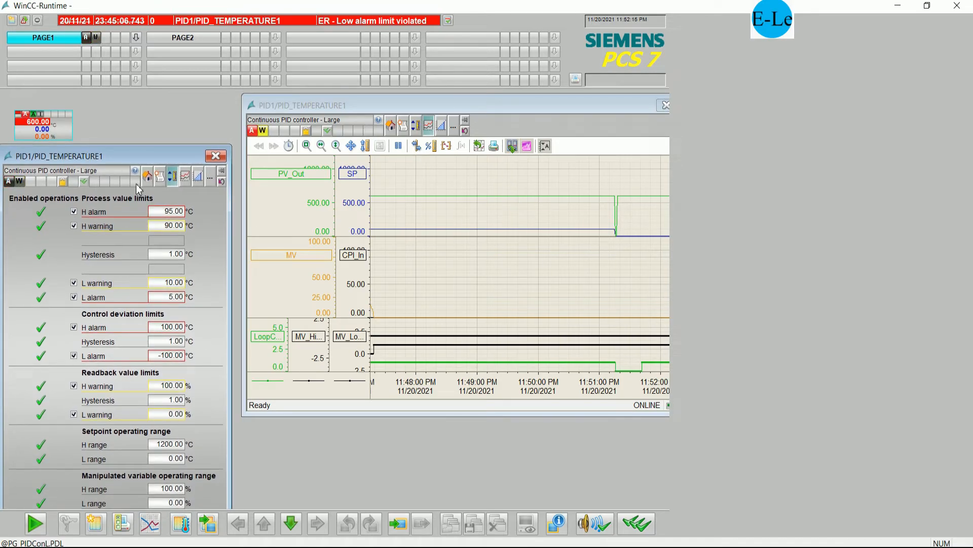
- Return to the standard view of the PID_TEMPERATURE1 faceplate and raise the internal setpoint to about 766 °C
click(147, 176)
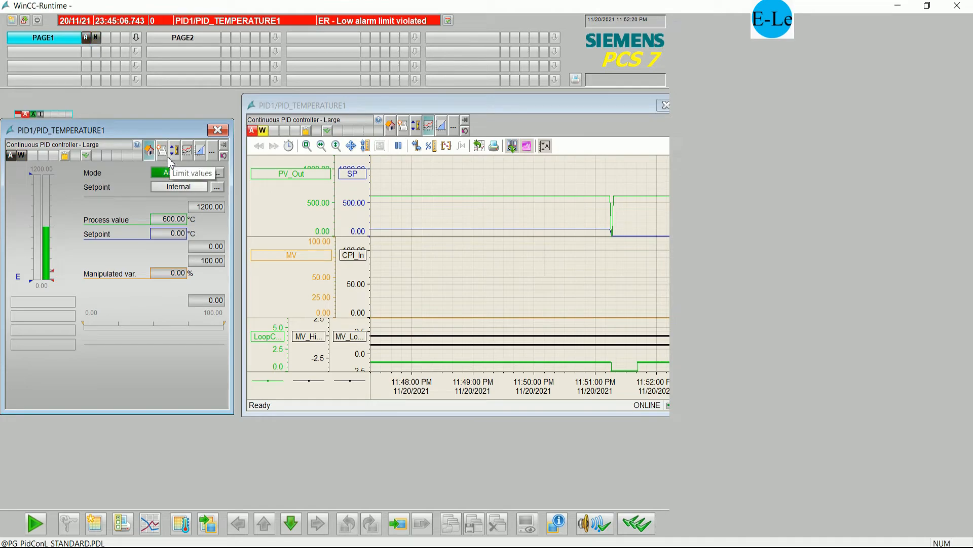
drag(150, 133, 153, 158)
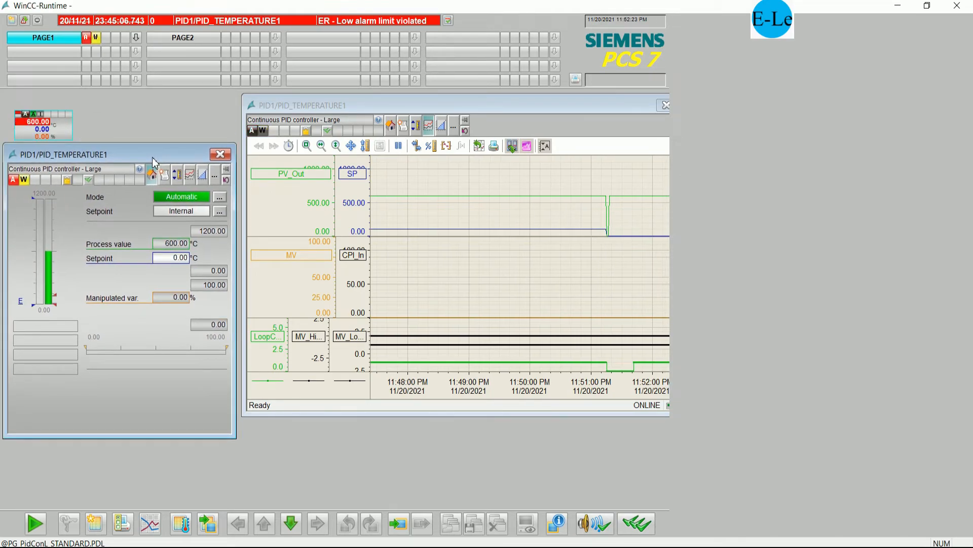
click(169, 259)
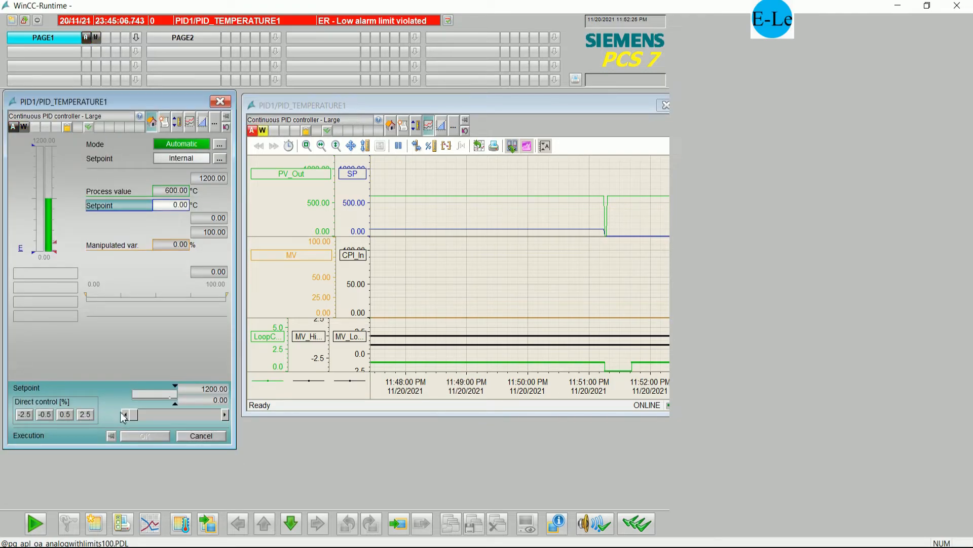
drag(131, 415, 186, 420)
click(156, 437)
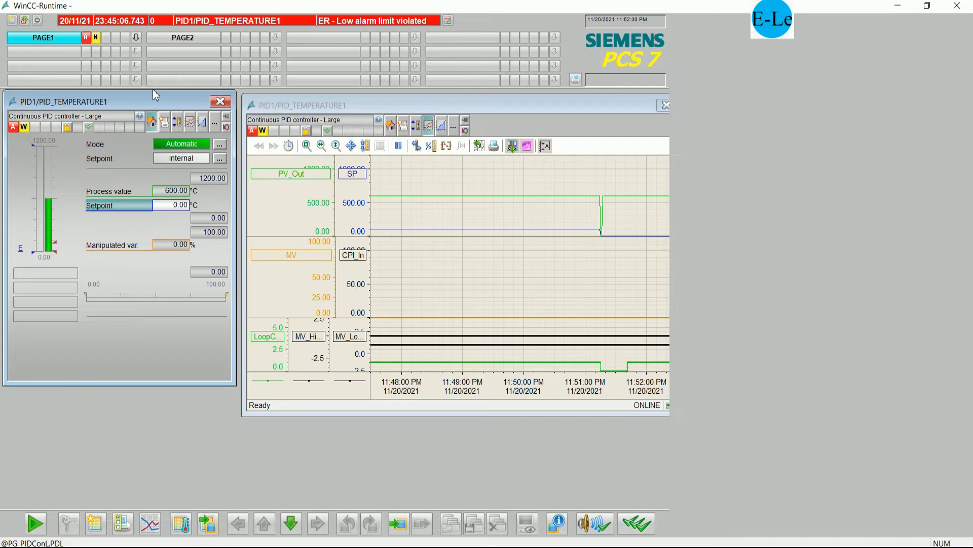
drag(155, 140, 157, 148)
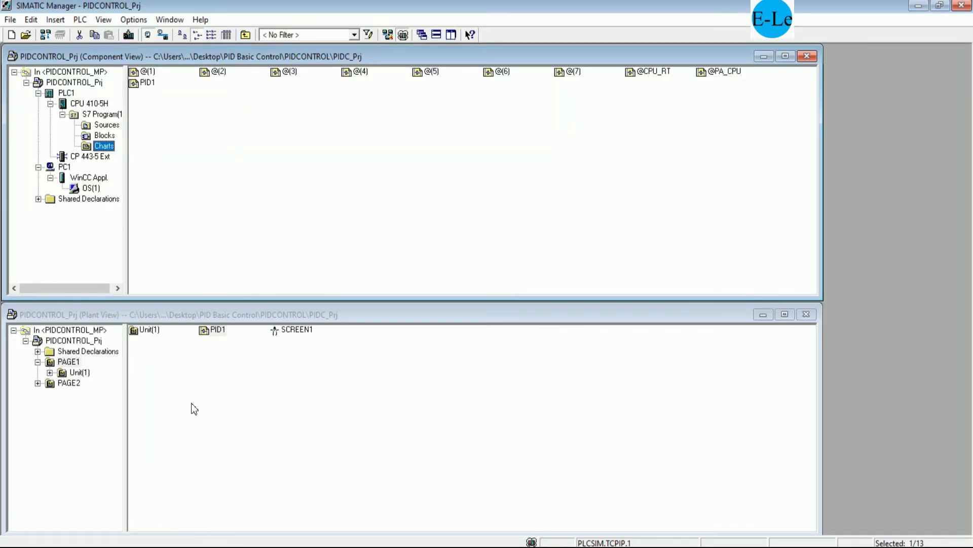
- Switch to SIMATIC Manager, open the PID1 chart in CFC test mode and watch the live values of the PID_TEMPERATURE1 block
click(215, 332)
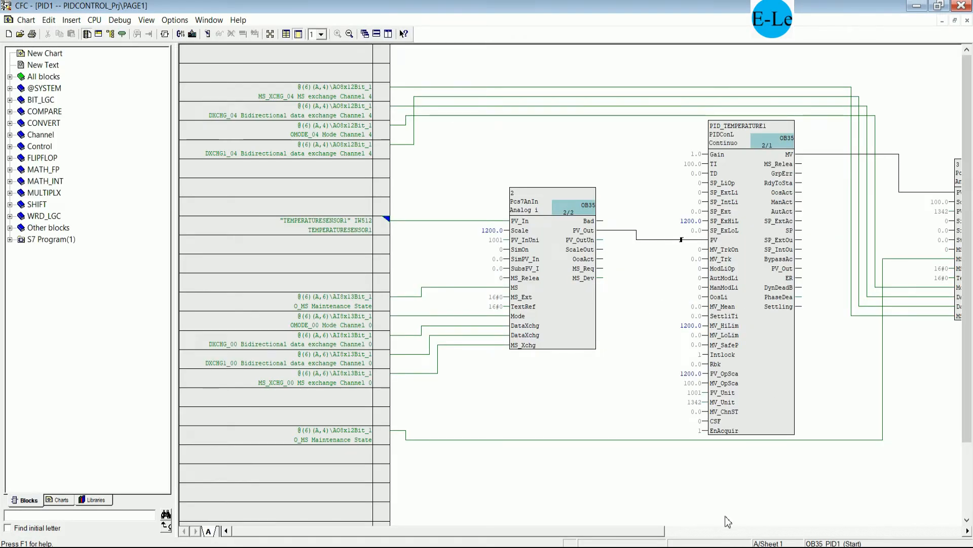
drag(657, 530, 704, 530)
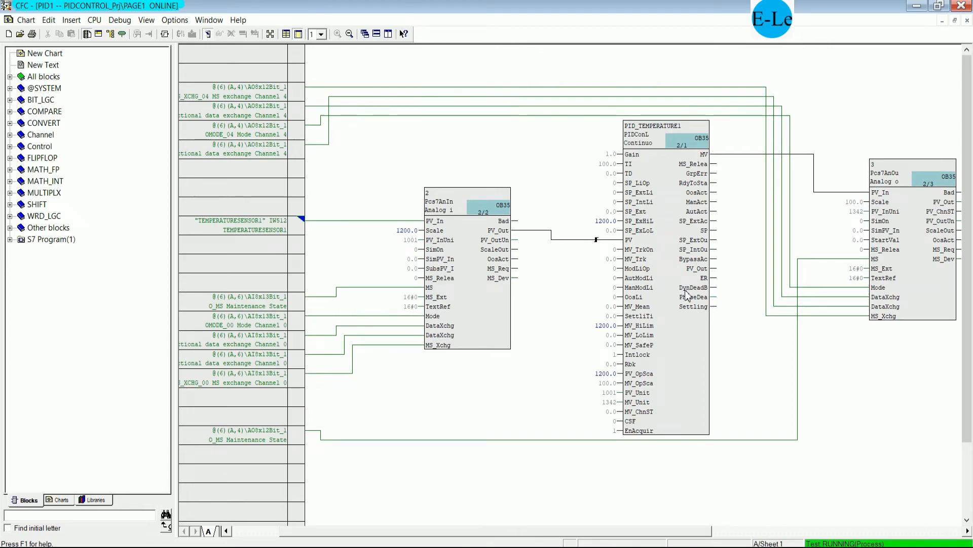
click(675, 302)
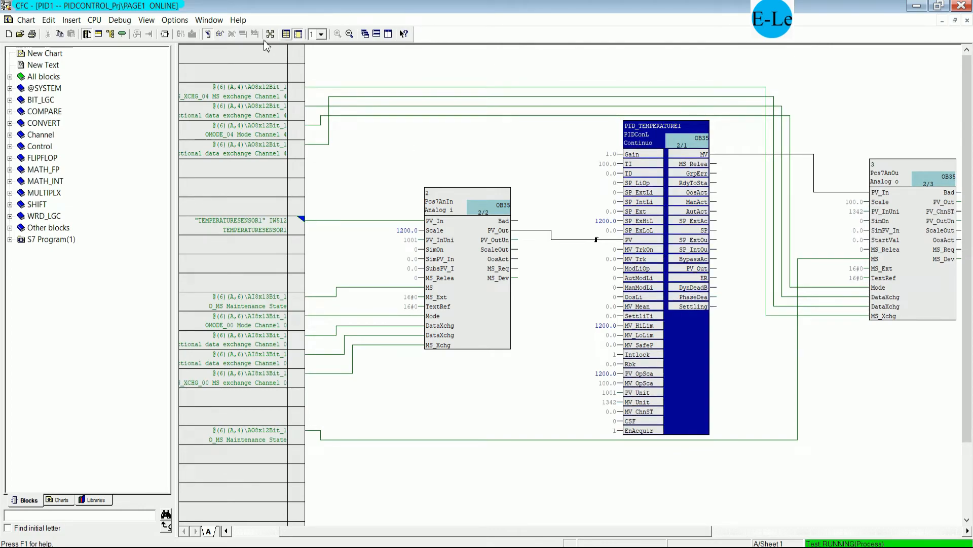
click(219, 34)
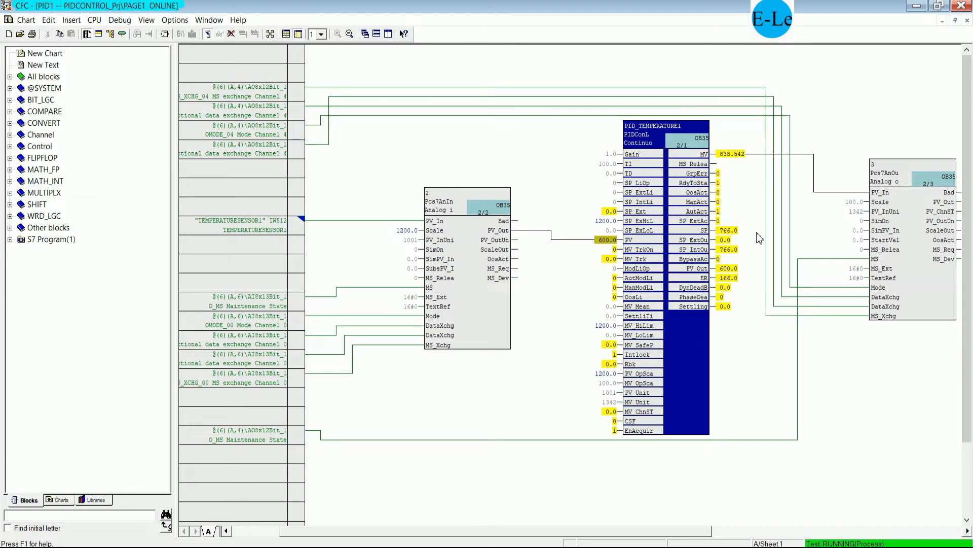
click(908, 290)
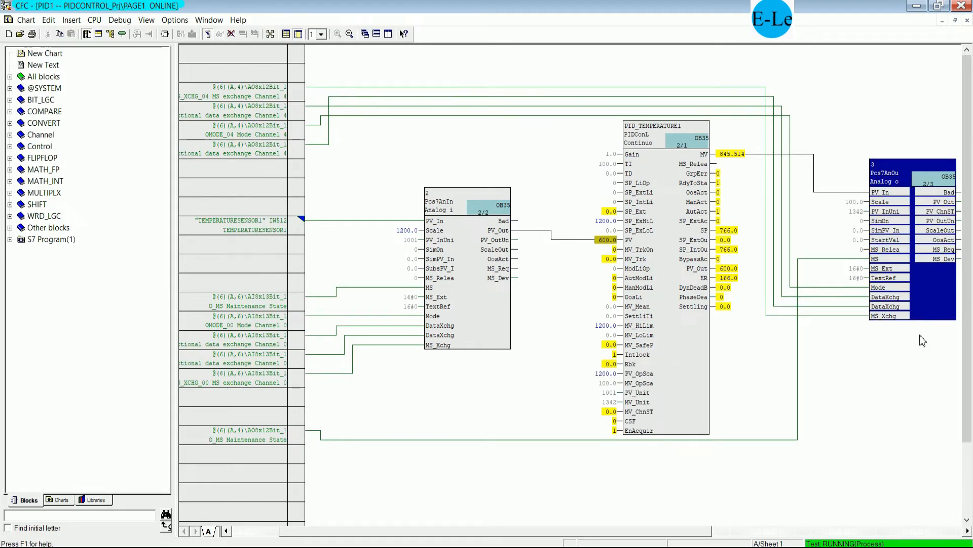
drag(691, 534, 748, 518)
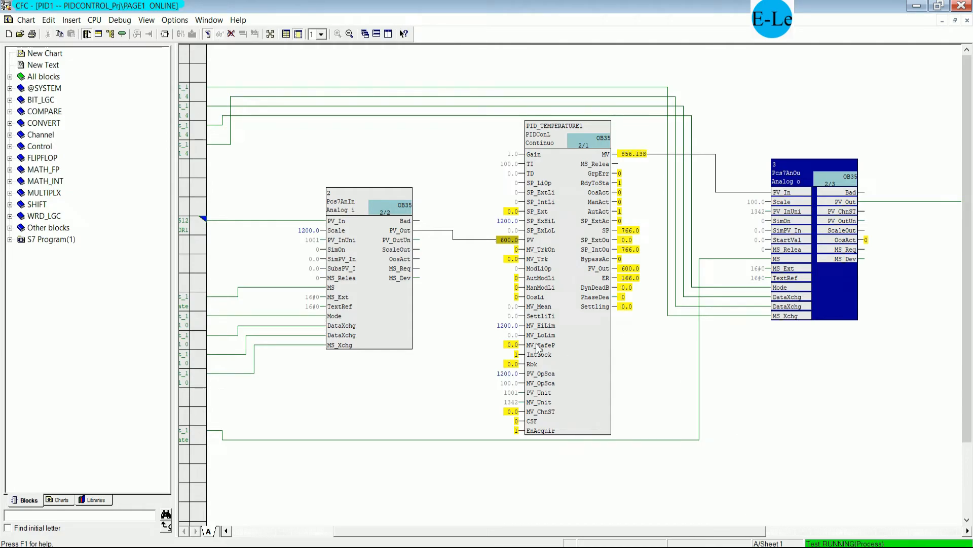
- Set the MV_HiLim value of the PID_TEMPERATURE1 block online to 100 and close the structure element selection
mouse_move(538, 329)
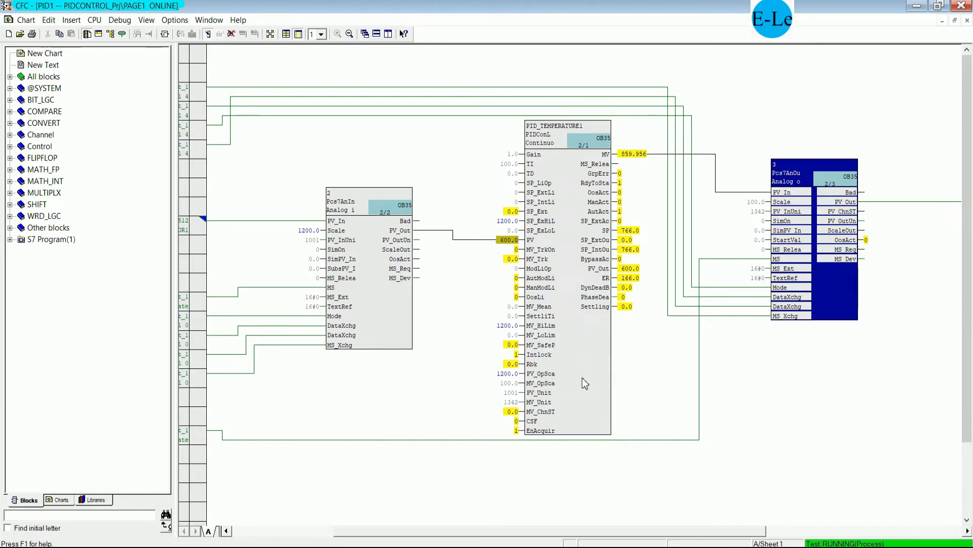
mouse_move(554, 378)
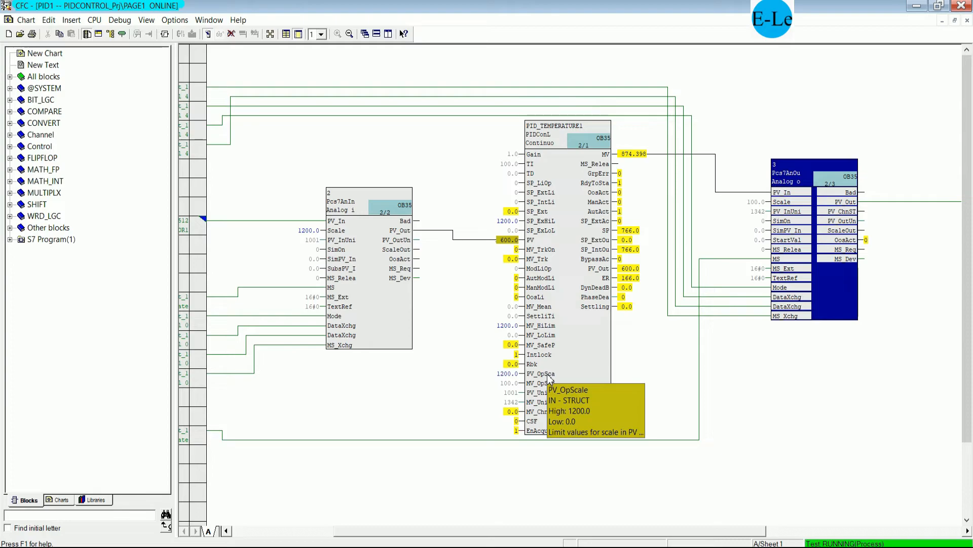
double_click(554, 330)
double_click(431, 179)
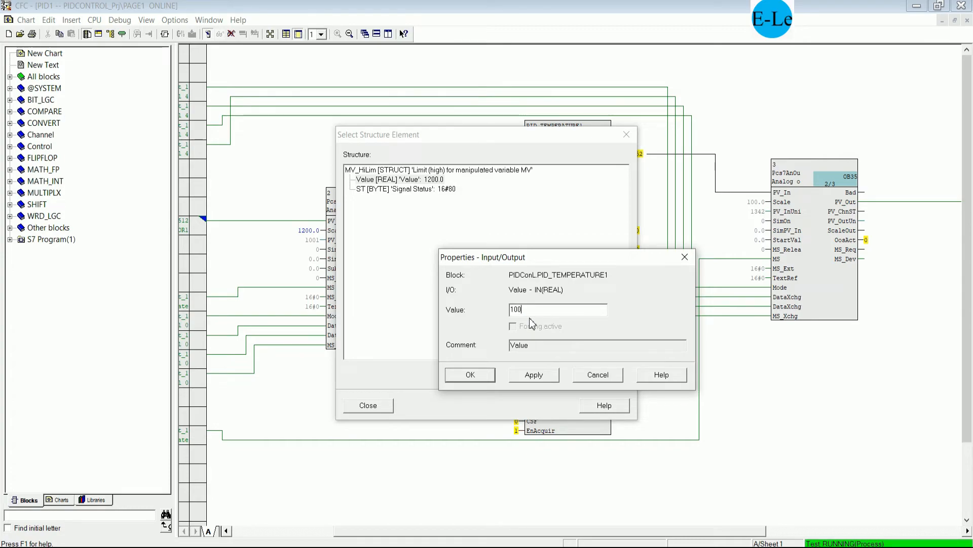
click(533, 374)
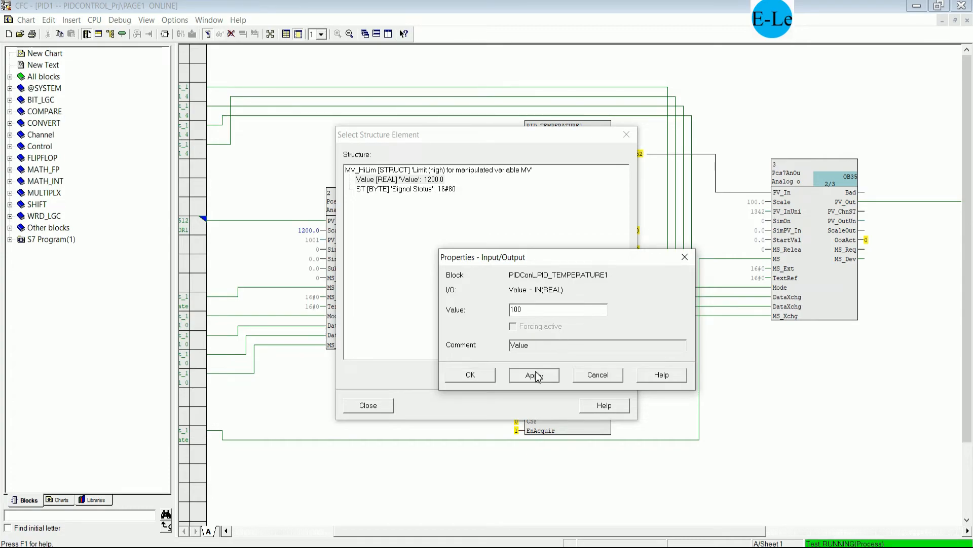
click(459, 378)
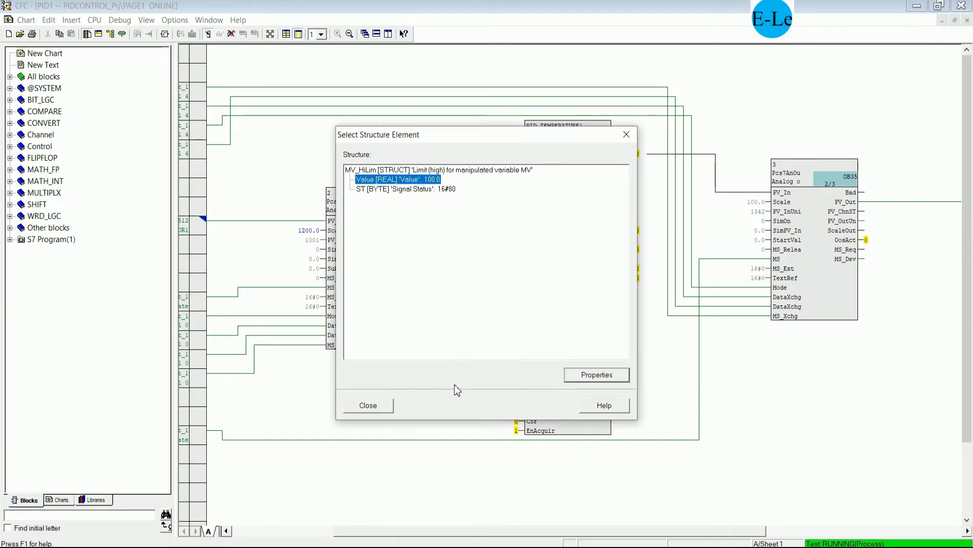
click(382, 407)
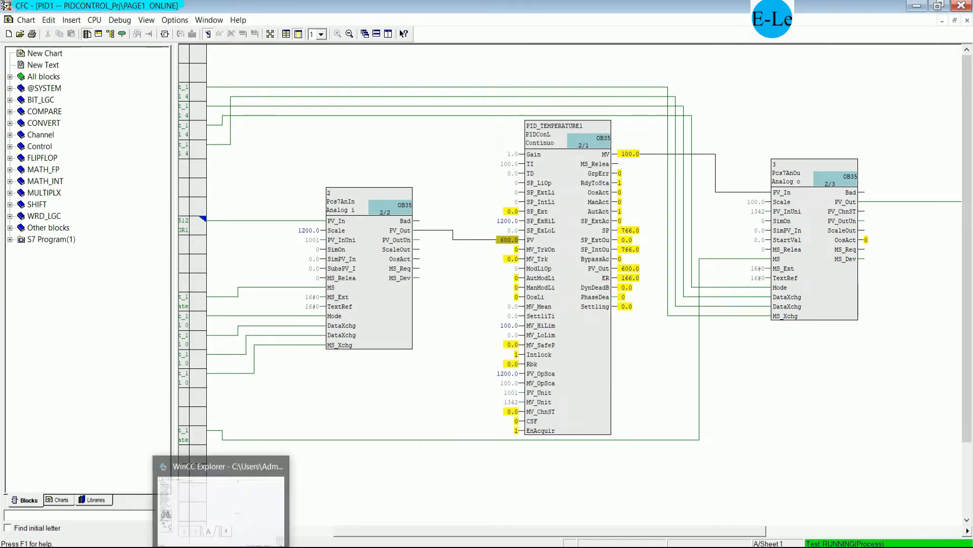
- Switch to WinCC Runtime, bring up S7-PLCSIM and place its enlarged window beside the PID_TEMPERATURE1 trend
click(223, 547)
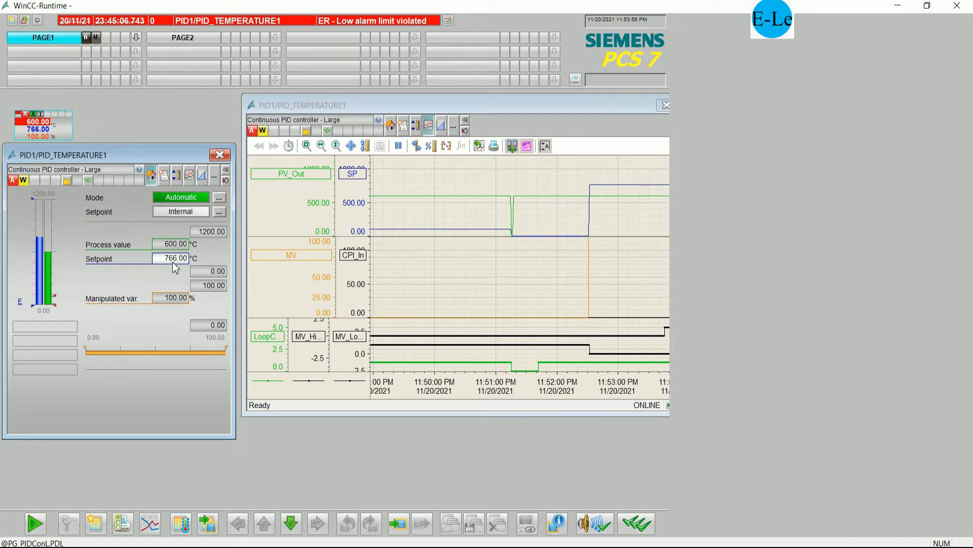
click(492, 547)
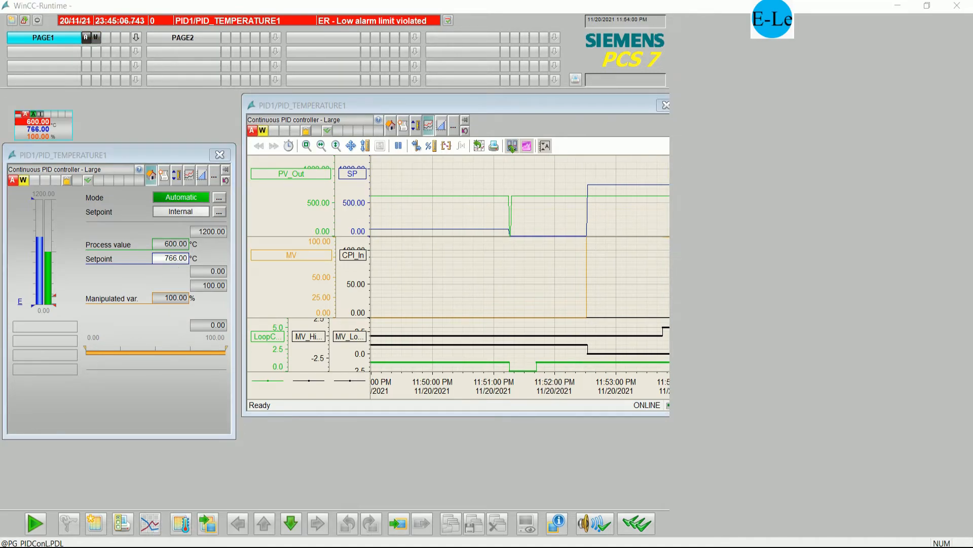
drag(808, 333, 763, 105)
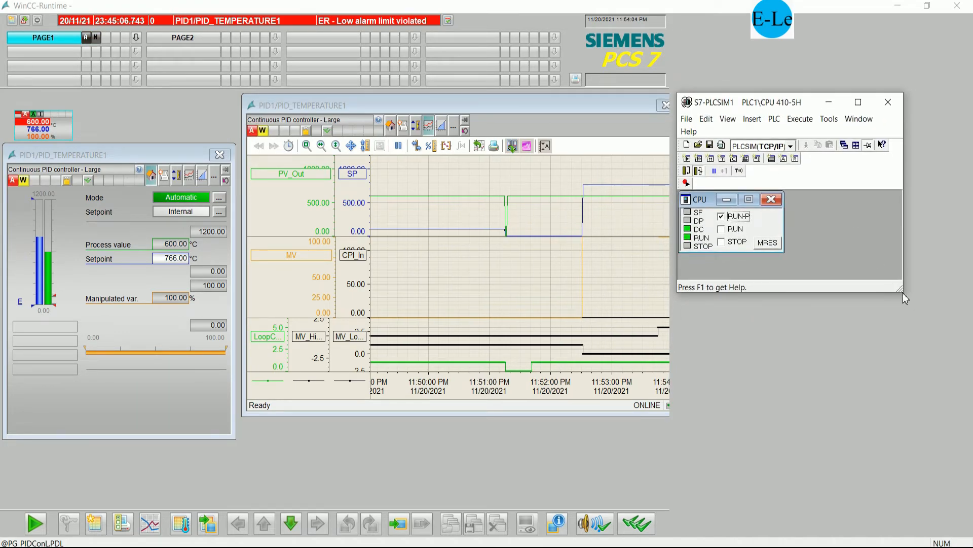
drag(901, 291, 965, 413)
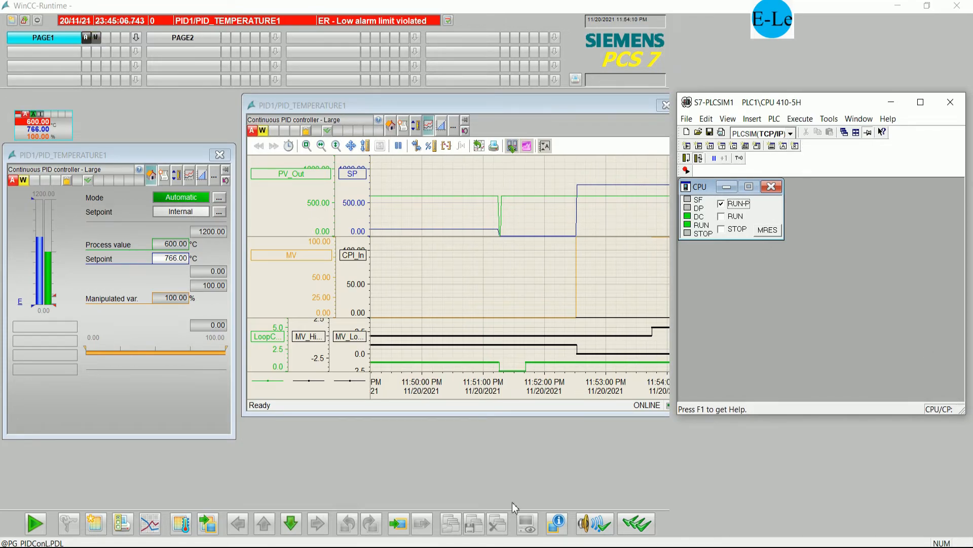
- Add the line "We can test with analog by simulaton" to the PID note in Notepad and minimize it
click(159, 545)
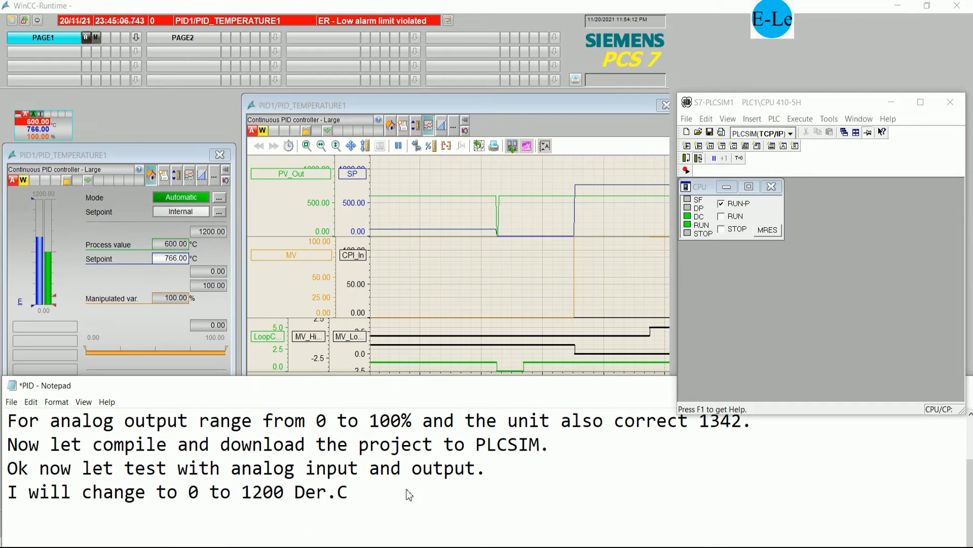
text(We)
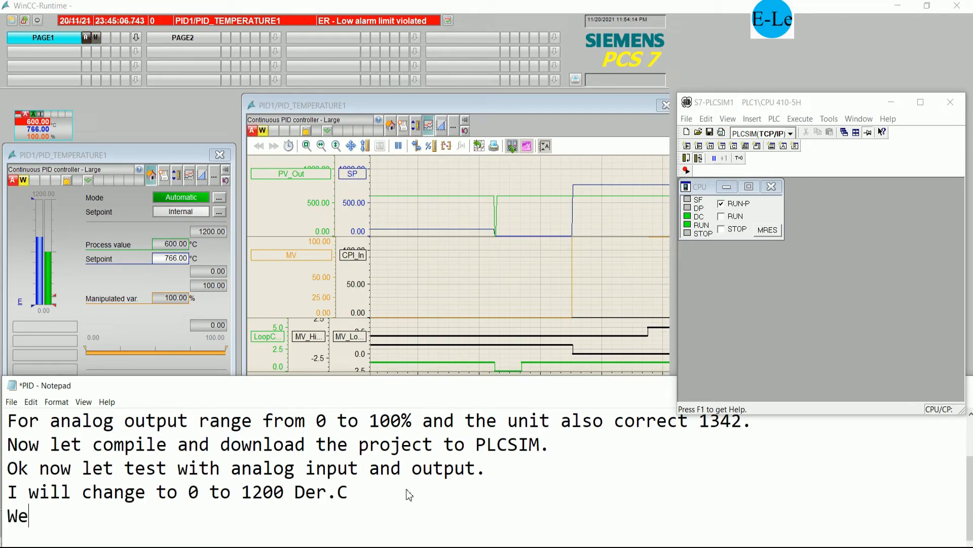
text( can test with an)
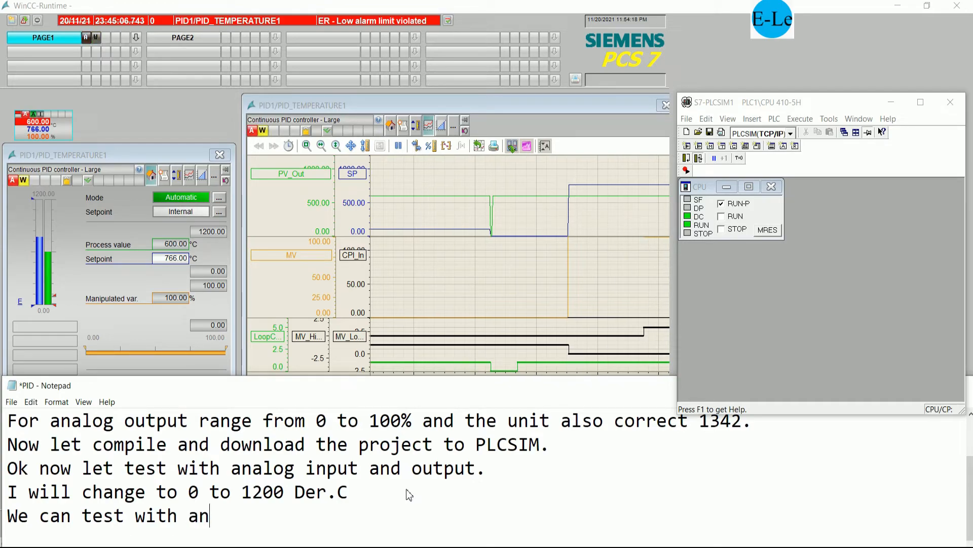
text(a)
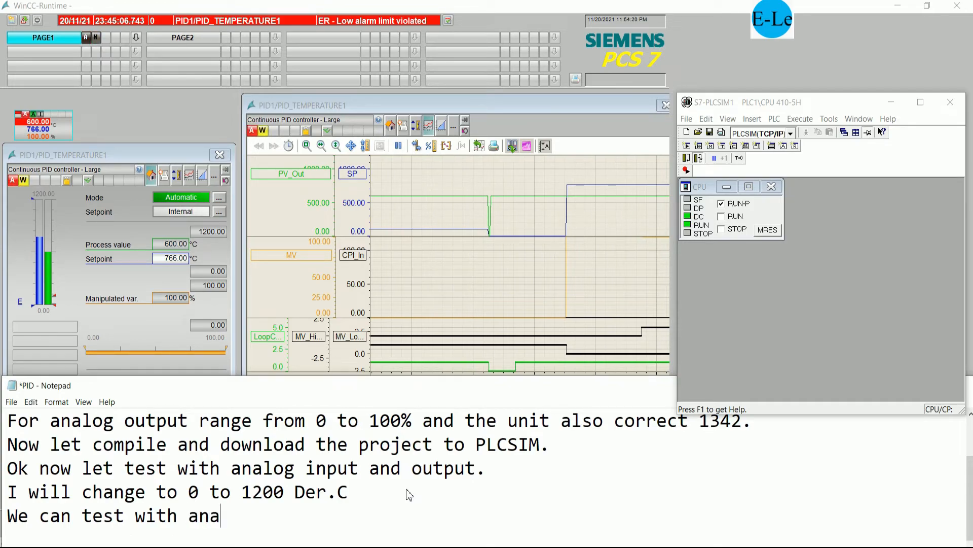
text(log simulaton)
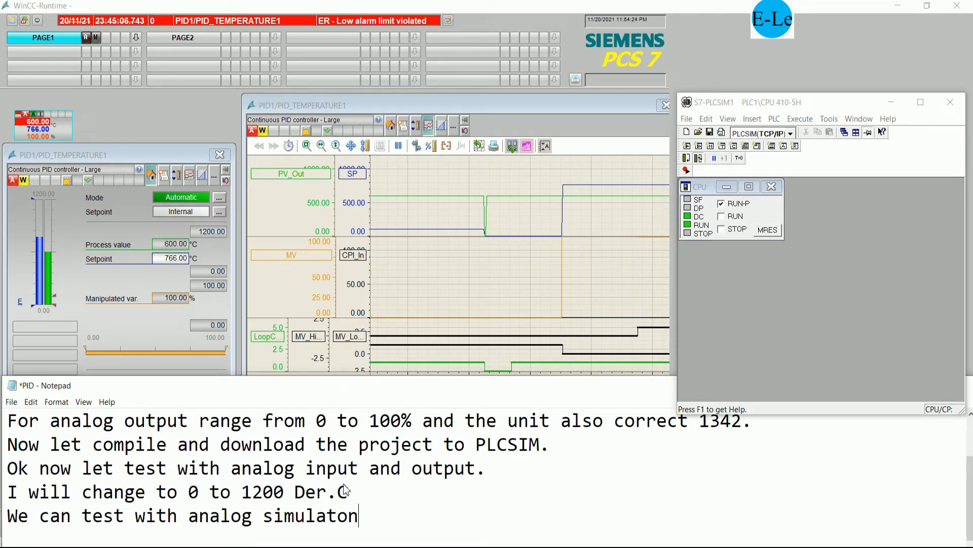
drag(261, 514, 270, 516)
key(Left)
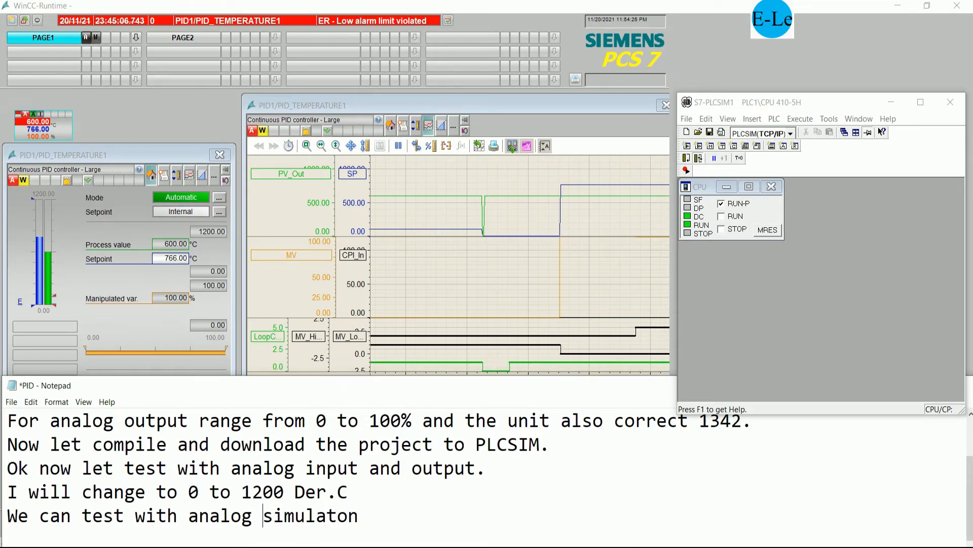
text(by)
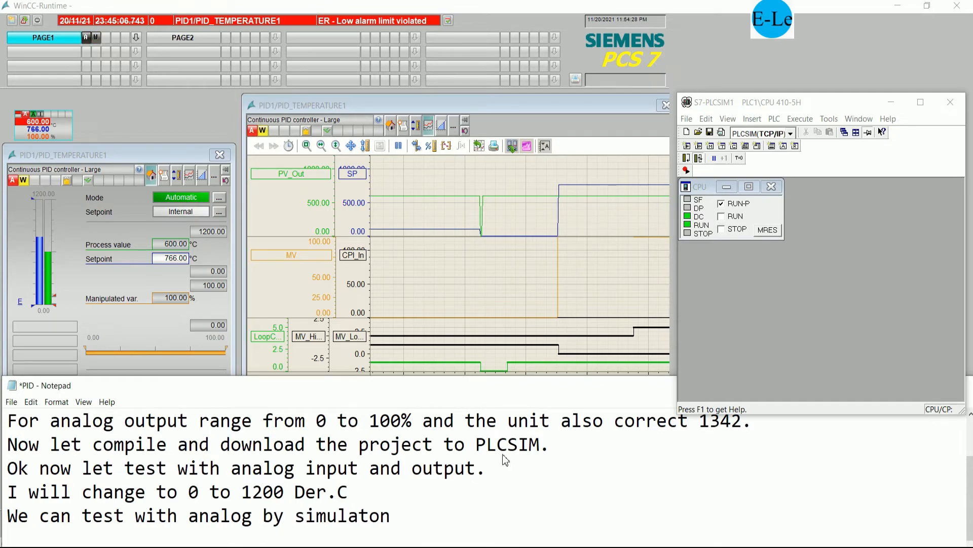
drag(597, 390, 773, 430)
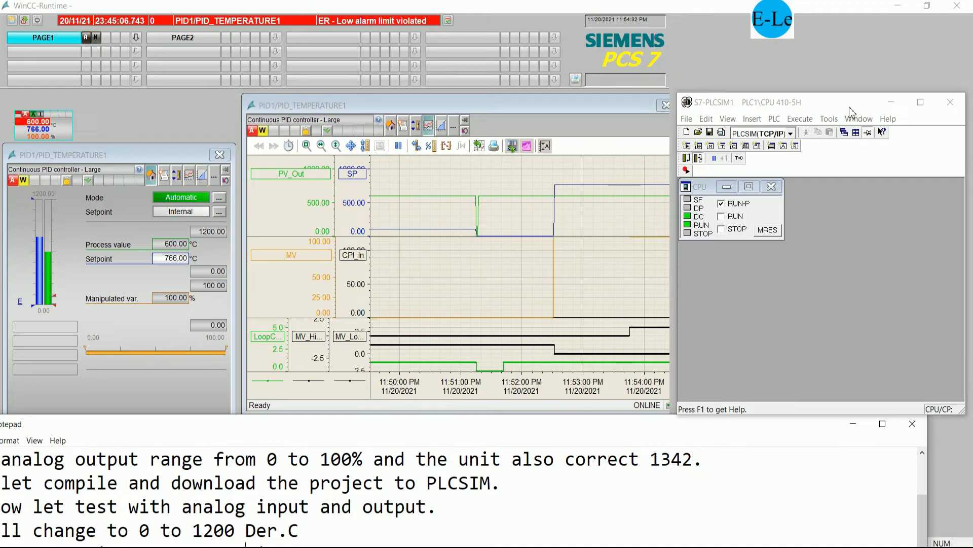
click(853, 424)
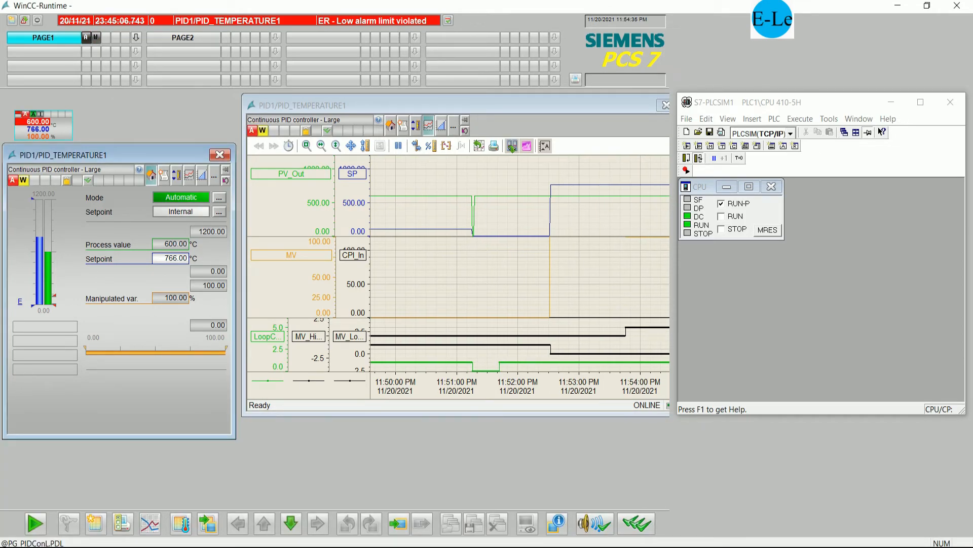
- Switch to SIMATIC Manager and open the PID1 chart in CFC
key(alt+Tab)
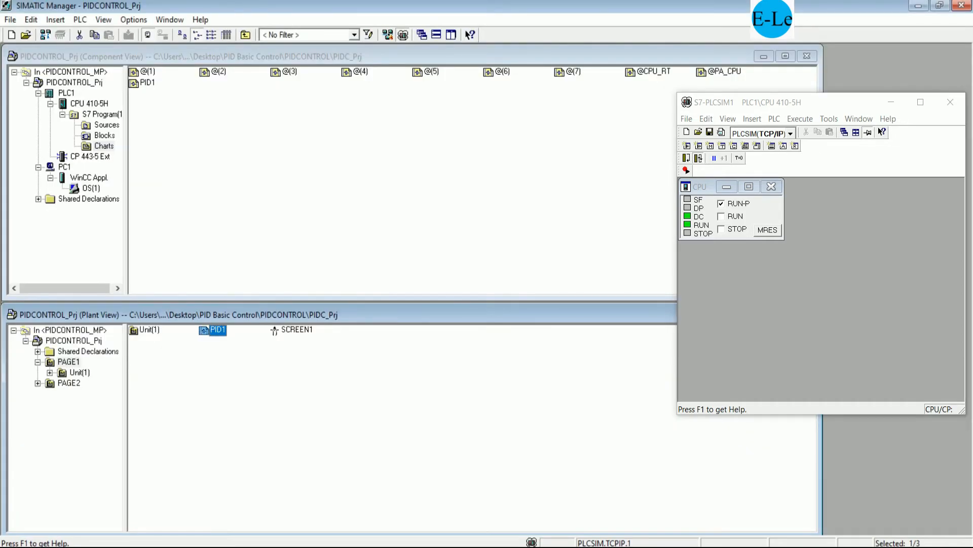
click(147, 83)
double_click(147, 84)
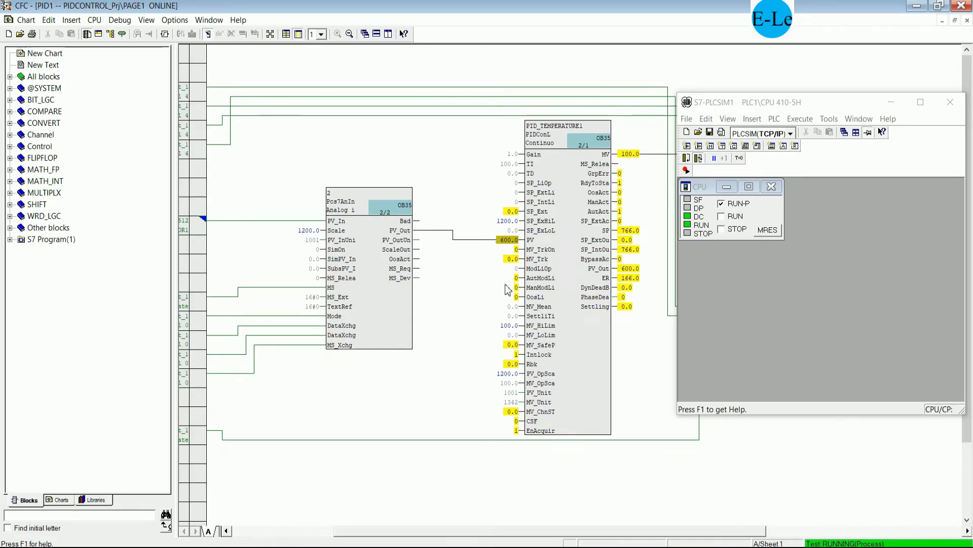
- Insert an input variable window in S7-PLCSIM and address it to the temperature sensor word IW 512
drag(362, 532, 313, 531)
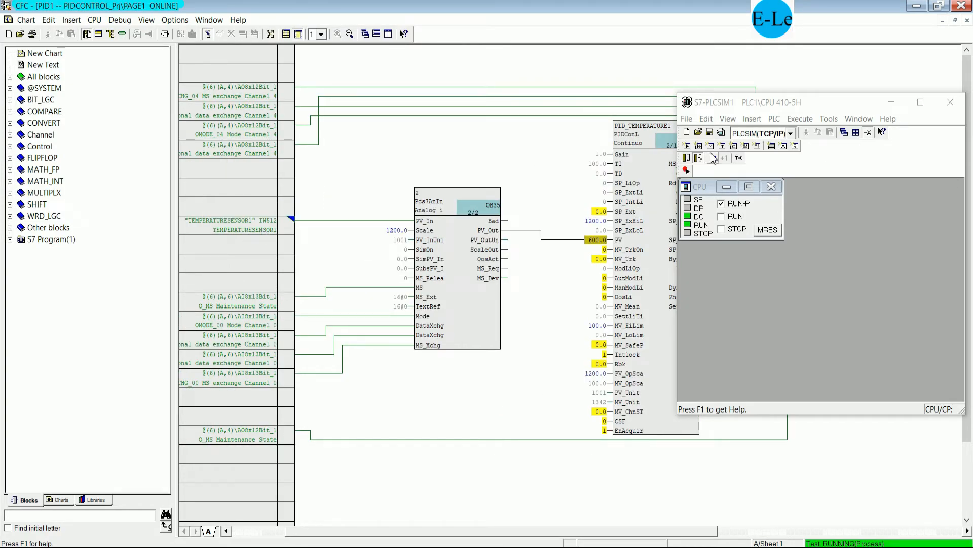
click(687, 146)
click(799, 204)
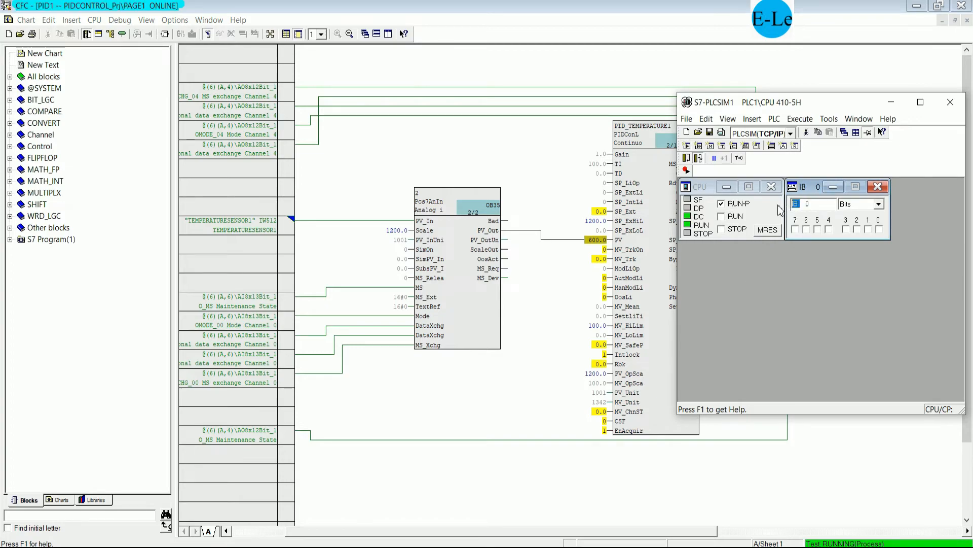
text(iw)
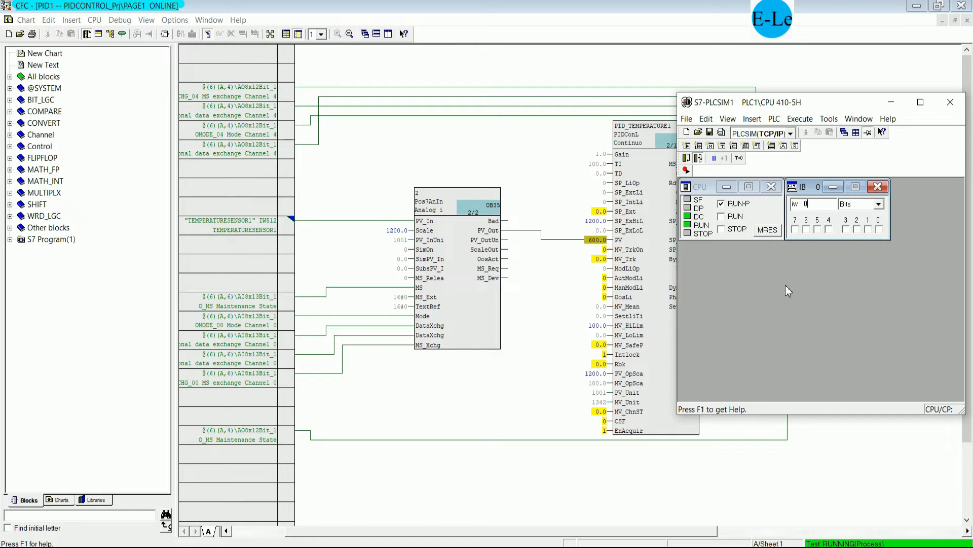
key(Delete)
text(512)
key(Return)
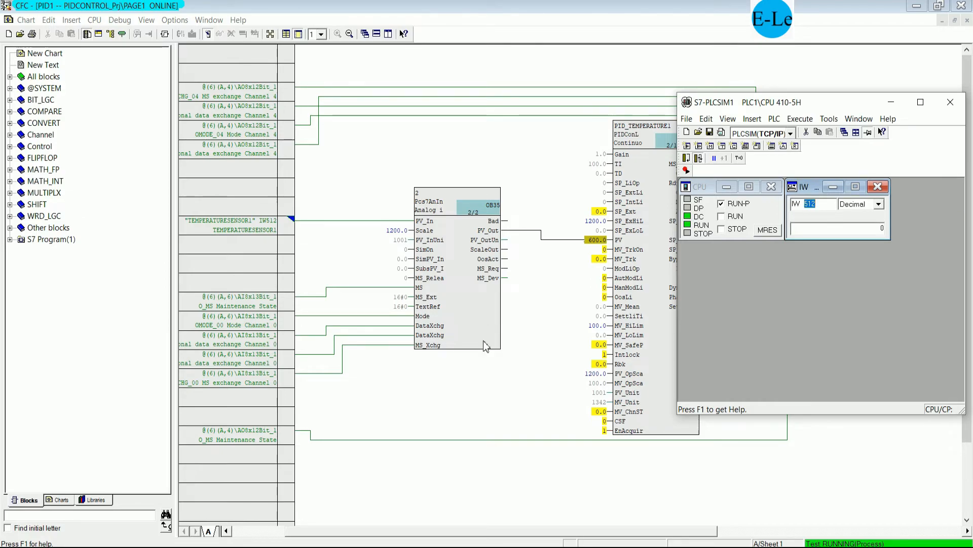
- Insert a second variable window in S7-PLCSIM and address it to the VALVE1 output word QW 520
drag(380, 530, 622, 533)
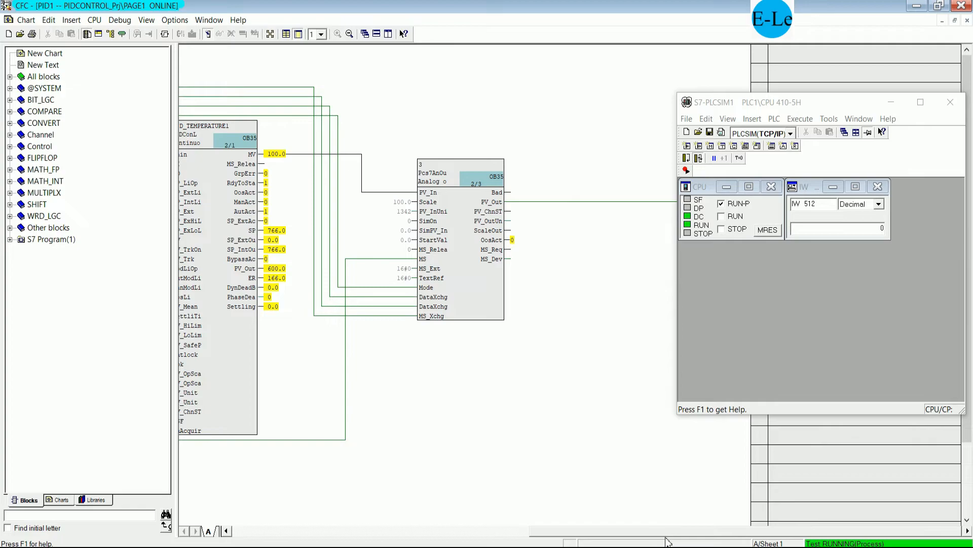
drag(843, 107, 832, 264)
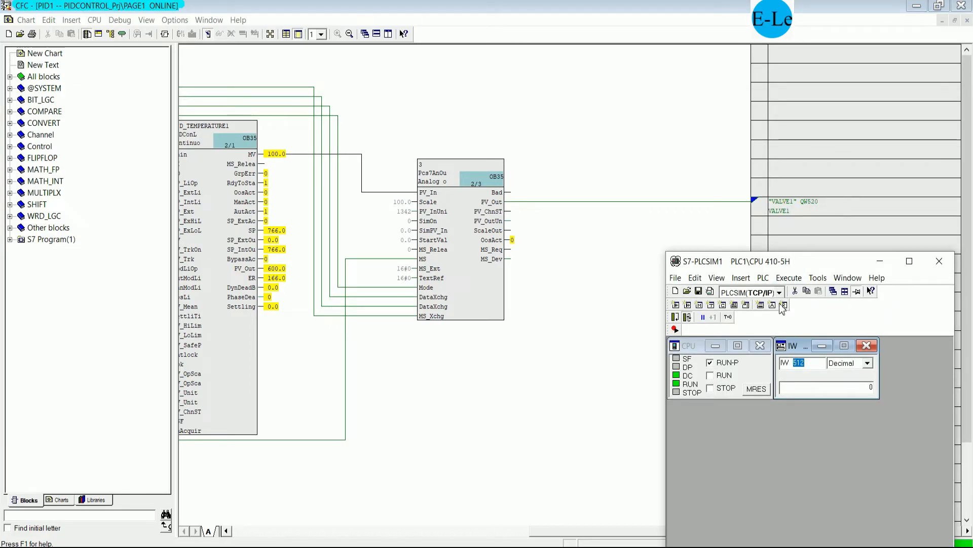
click(676, 306)
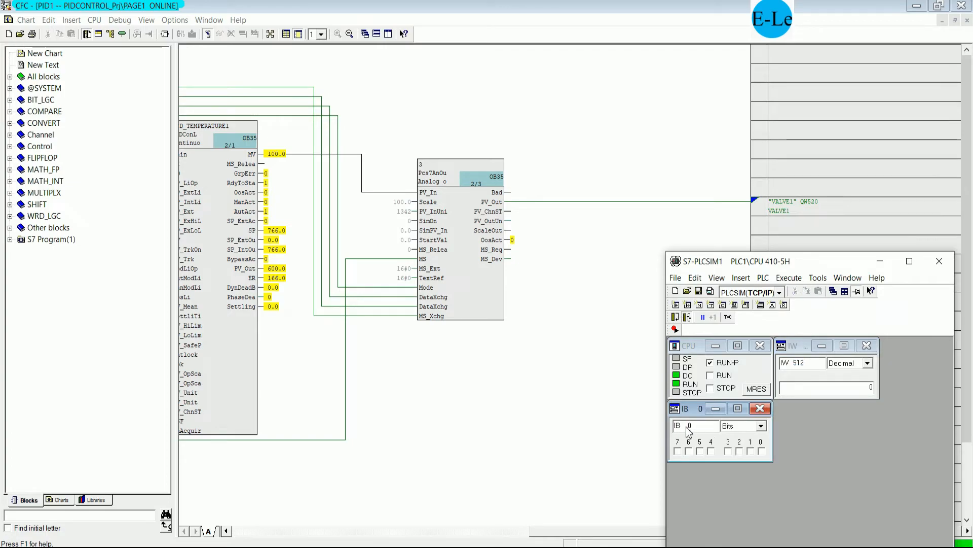
text(W)
text(q 5)
text(20)
key(Return)
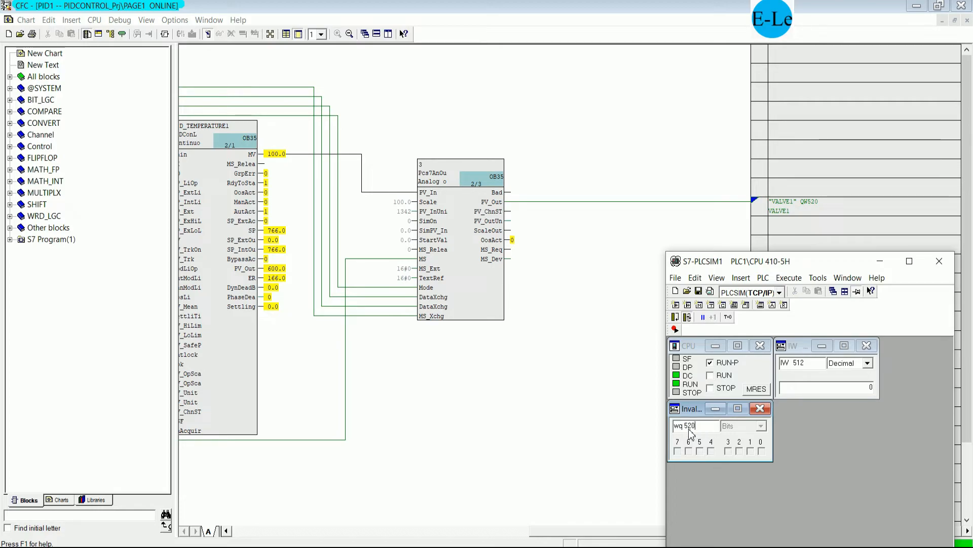
drag(682, 428, 669, 430)
text(qw)
key(Return)
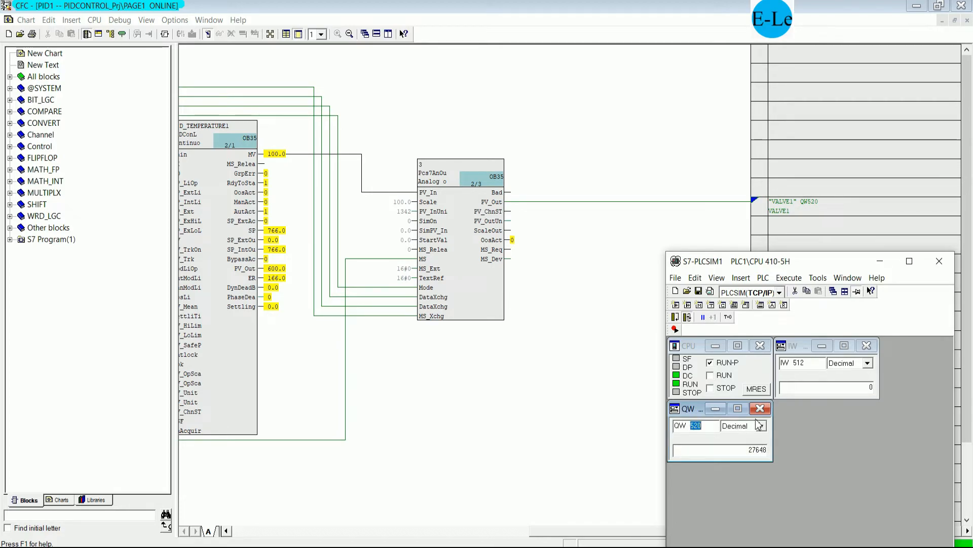
- Set the display format of the IW 512 variable in S7-PLCSIM to Slider:Int
click(867, 364)
scroll(849, 401, down, 3)
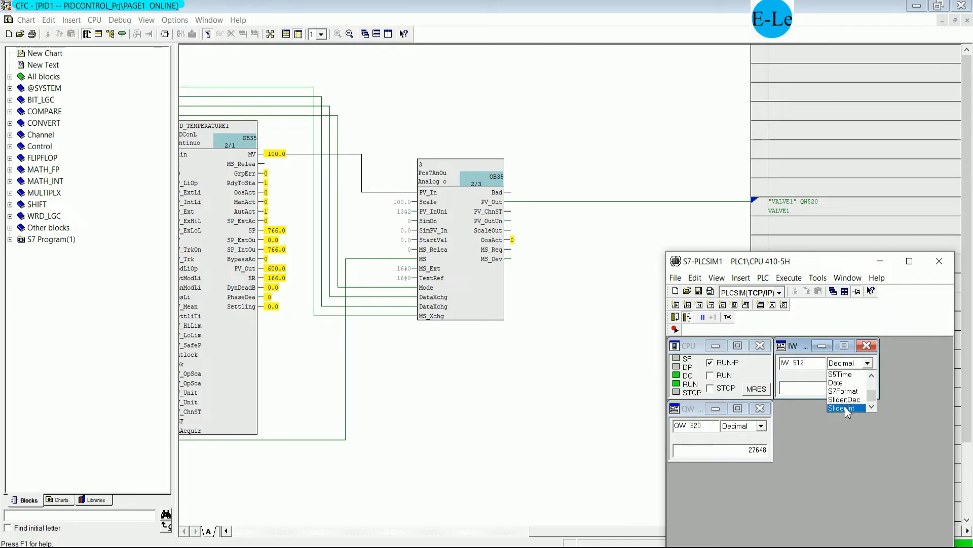
click(845, 406)
- Set the Min and Max limits of the IW 512 slider in S7-PLCSIM
click(845, 393)
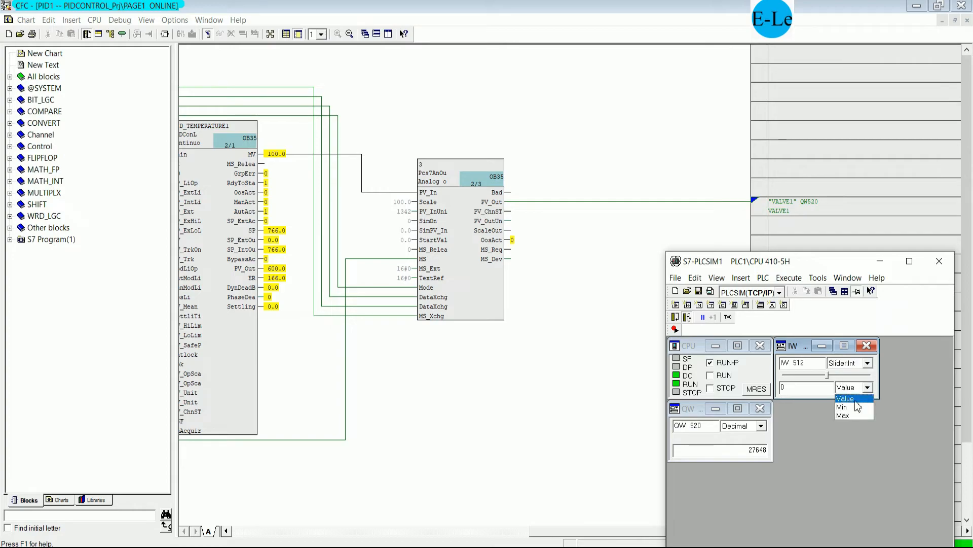
click(845, 404)
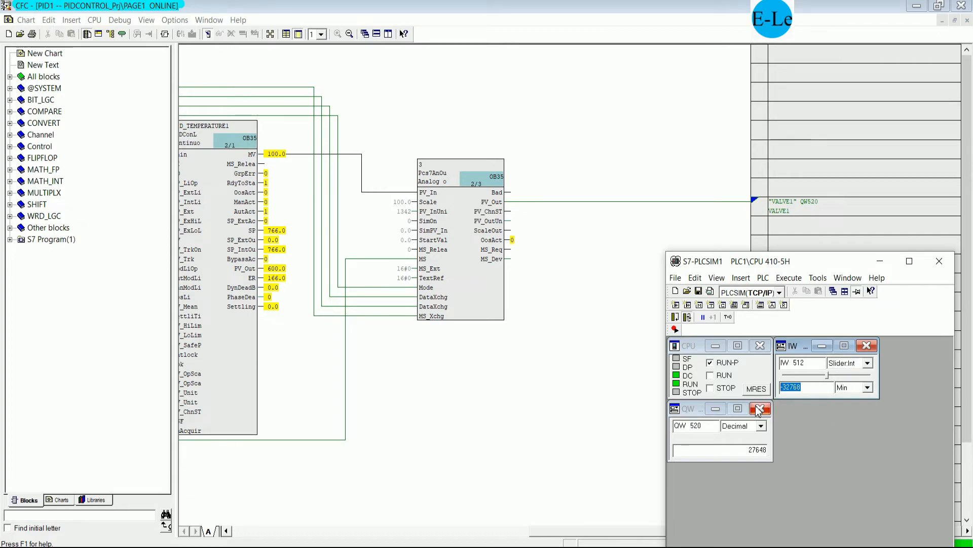
text(-27)
key(Return)
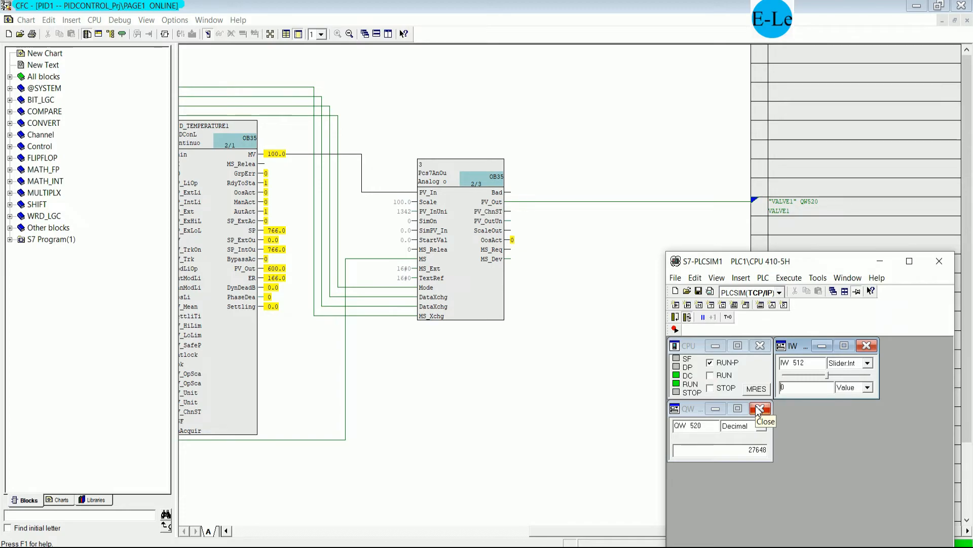
click(867, 388)
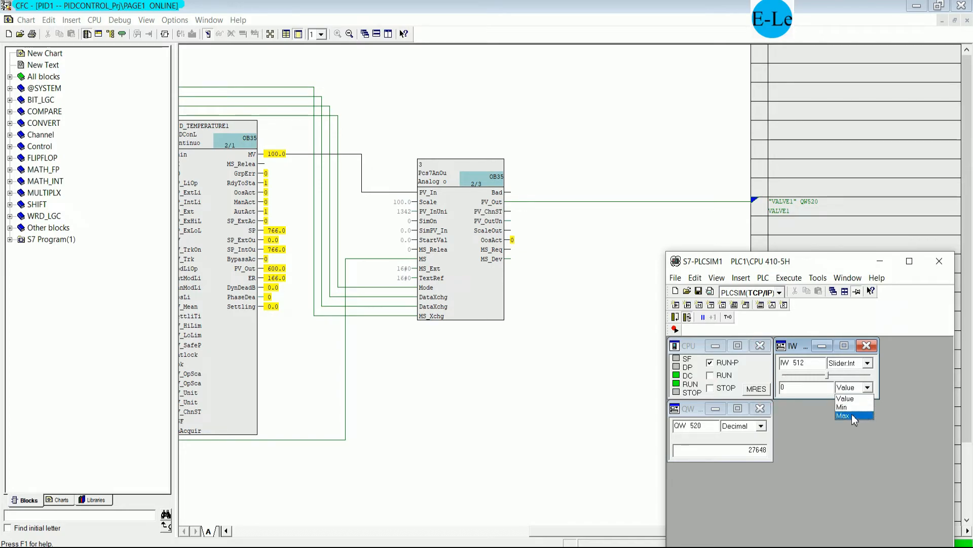
click(843, 409)
text(2)
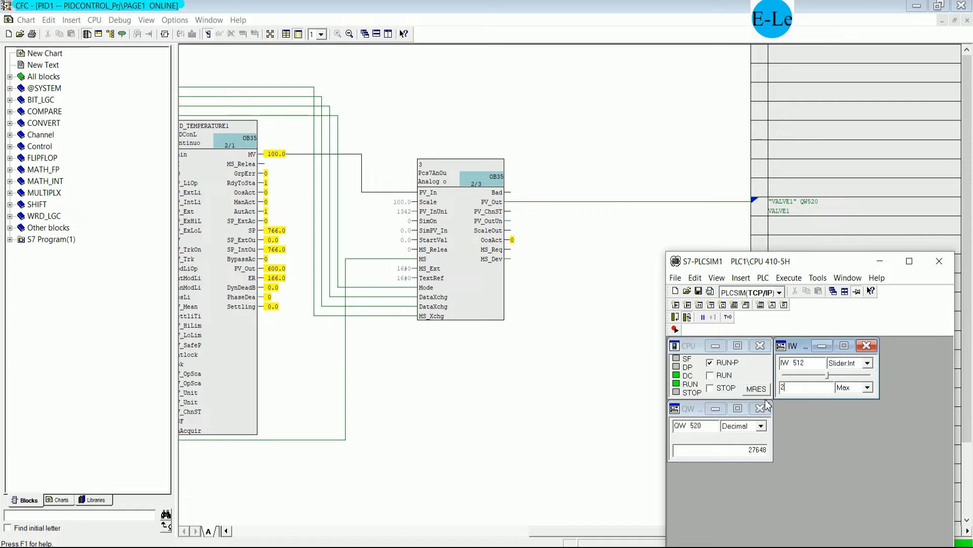
text(764)
key(Return)
- Shrink the S7-PLCSIM window and position it so the PID_TEMPERATURE1 block values stay visible in the chart
drag(815, 264, 834, 264)
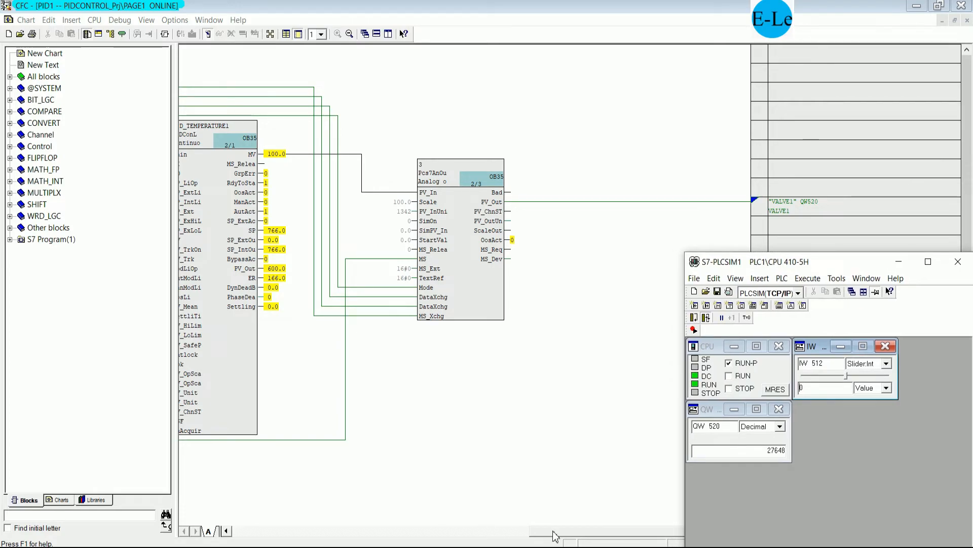
drag(555, 536, 446, 531)
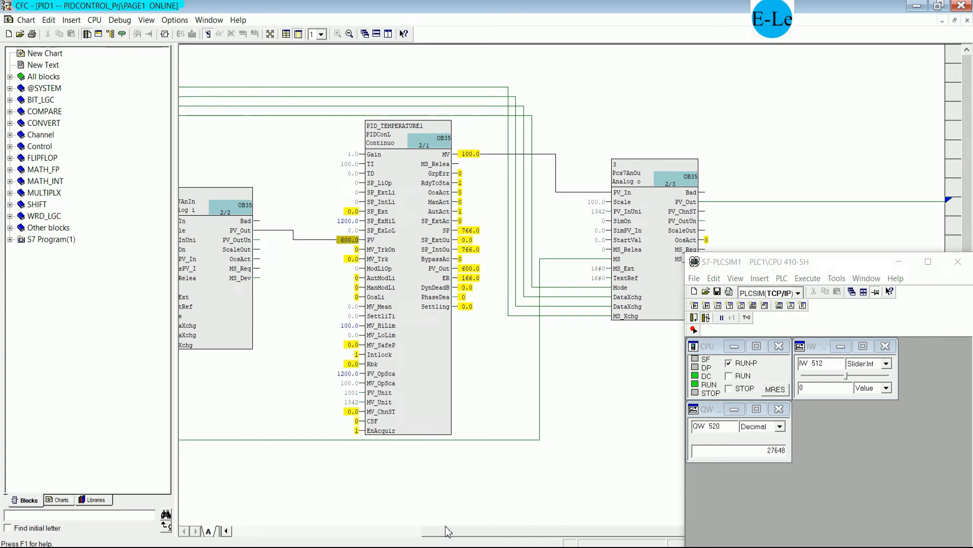
drag(846, 264, 830, 217)
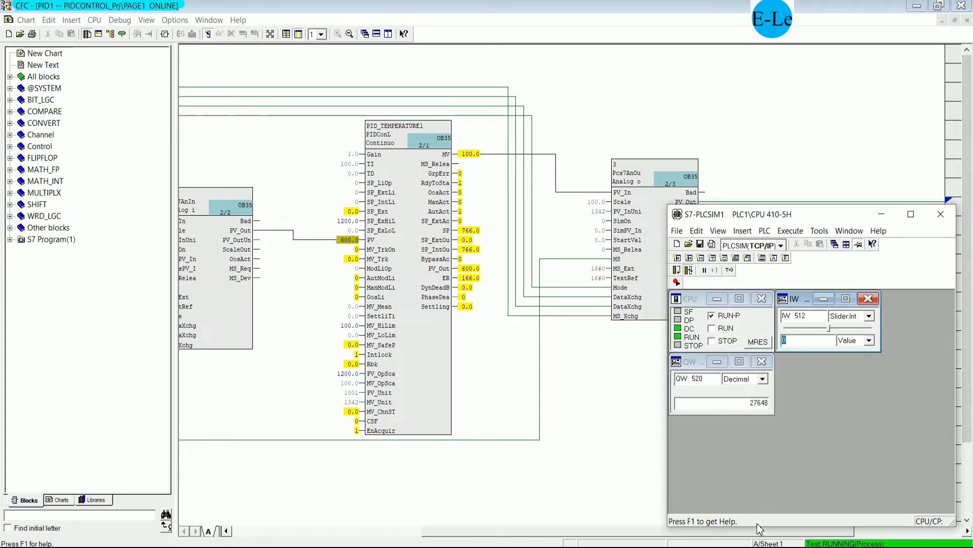
drag(759, 528, 759, 432)
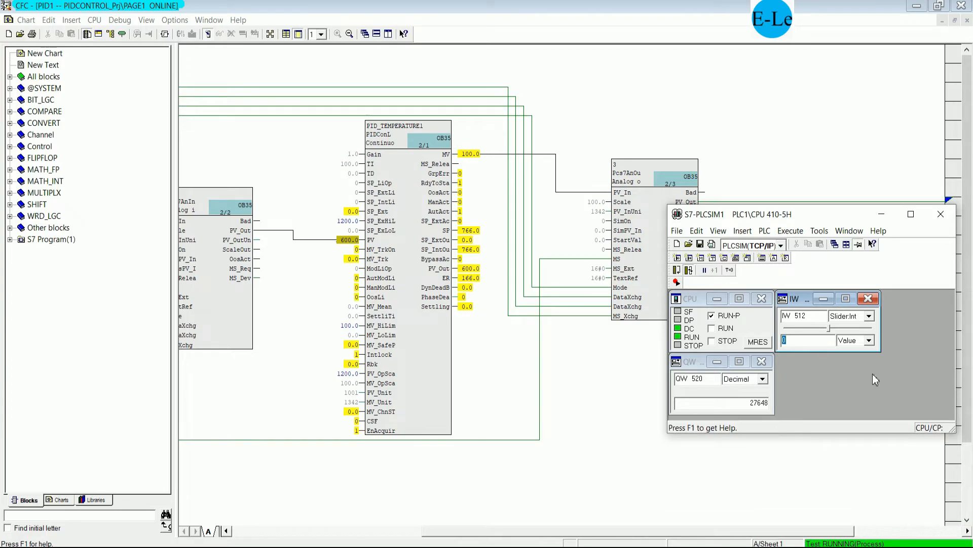
drag(955, 324, 894, 321)
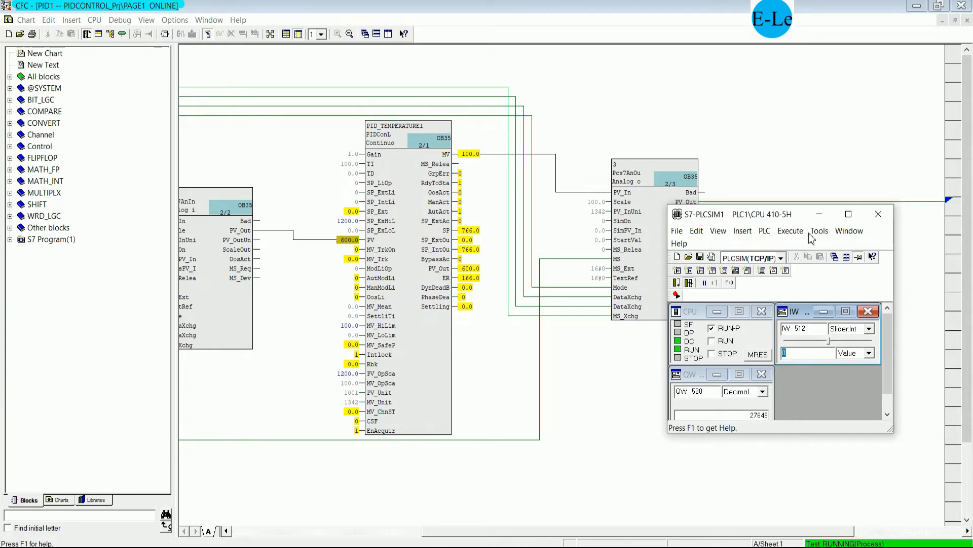
- Enlarge the S7-PLCSIM window so the QW 520 value shows fully and move it clear of the analog output block
drag(801, 214, 827, 235)
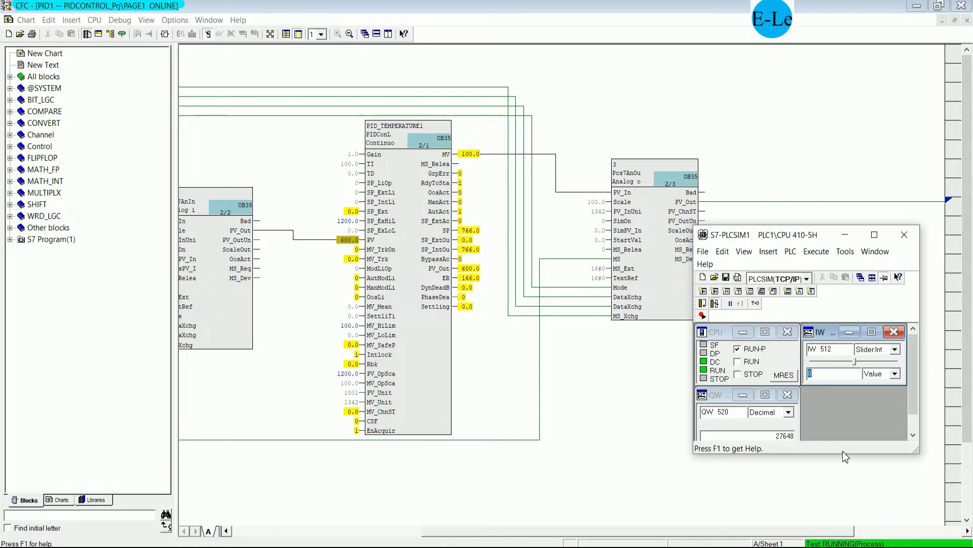
drag(846, 455, 844, 473)
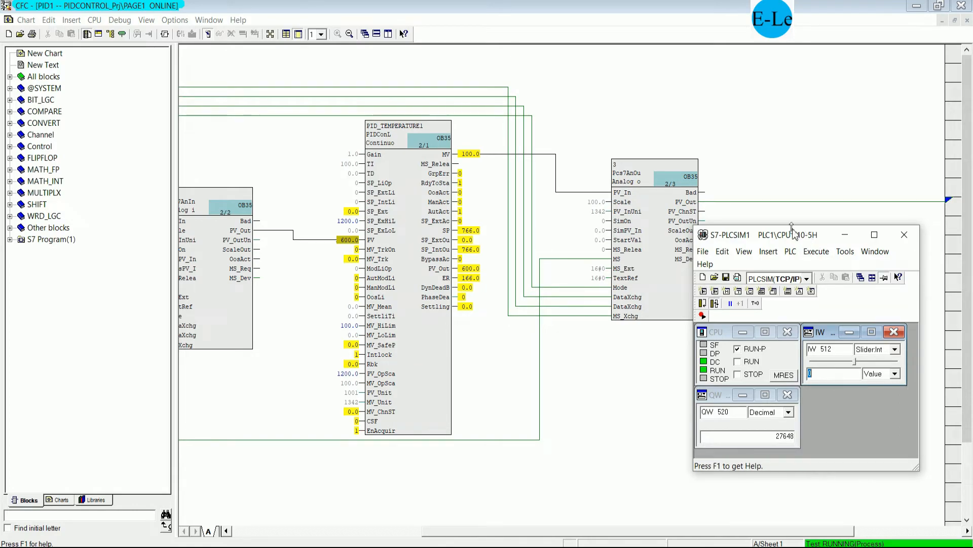
drag(794, 230, 820, 255)
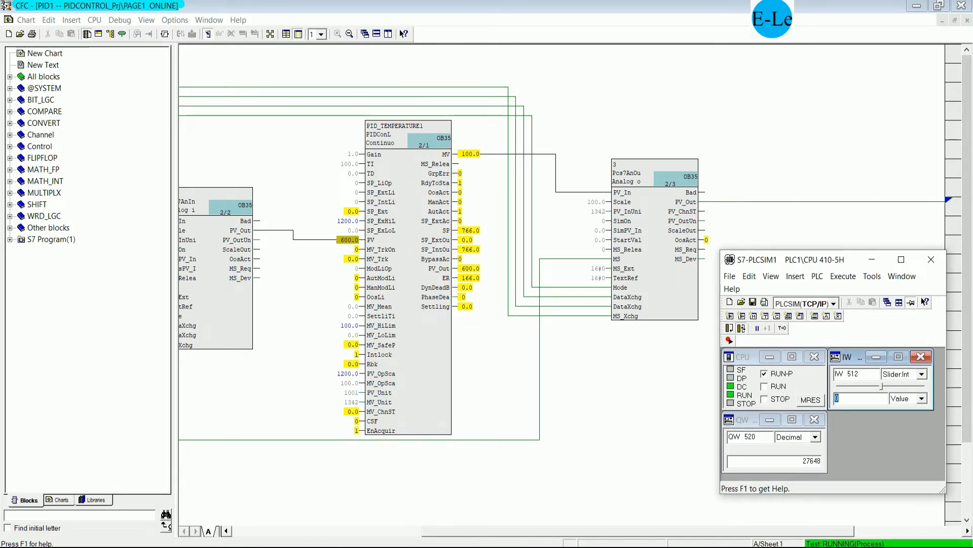
- Switch to WinCC Runtime and place the S7-PLCSIM window beside the PID_TEMPERATURE1 trend
key(alt+Tab)
click(794, 261)
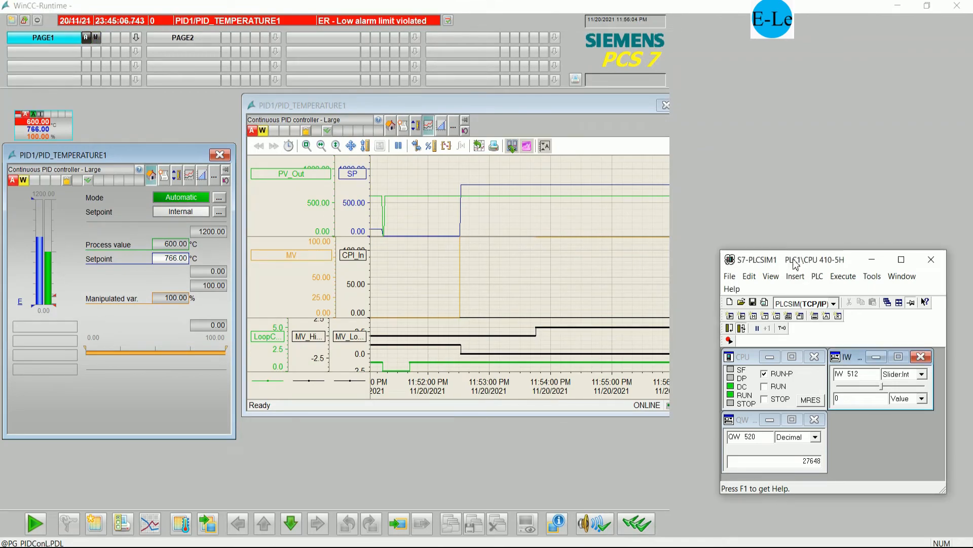
drag(796, 263, 752, 118)
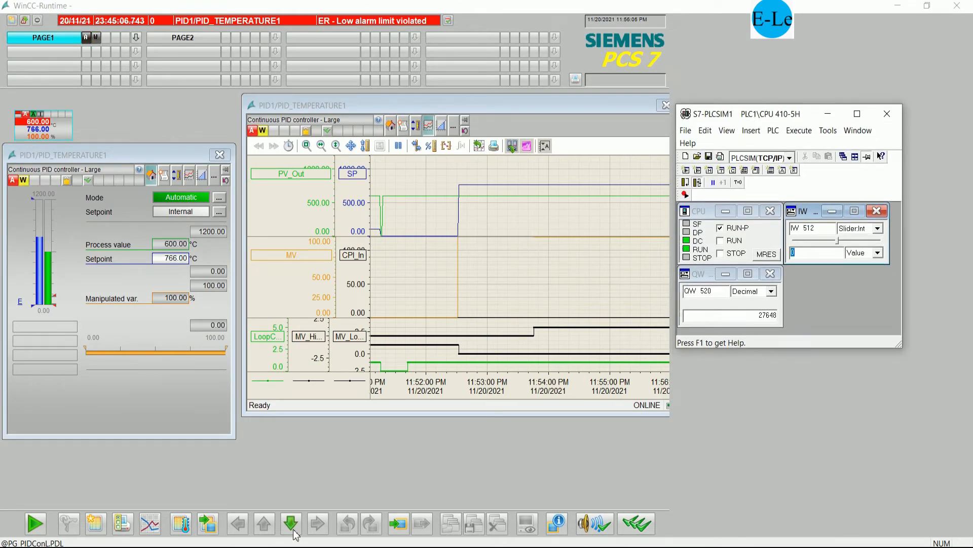
- Switch to the PID note in Notepad, end its last line with a period and reposition the window to show the full text
click(223, 547)
scroll(435, 489, down, 1)
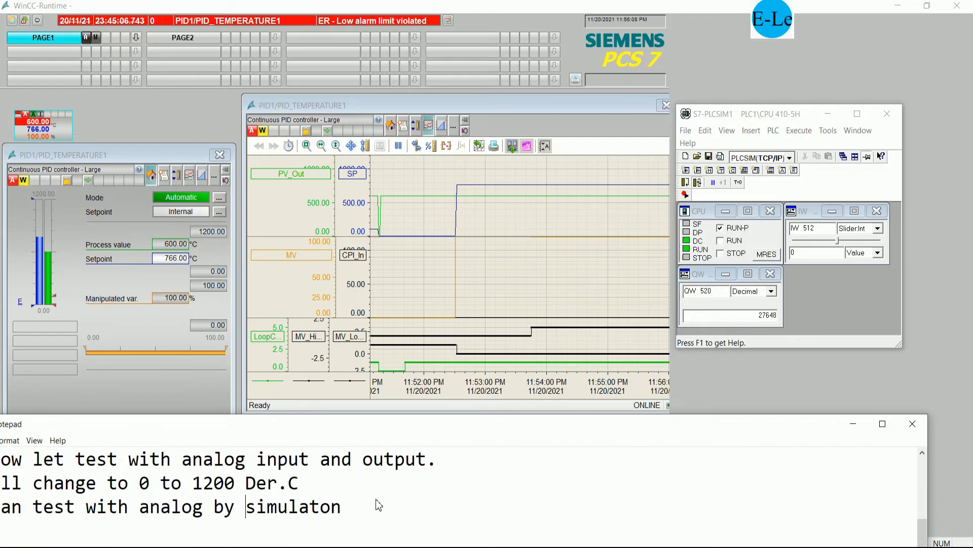
click(379, 505)
text(.)
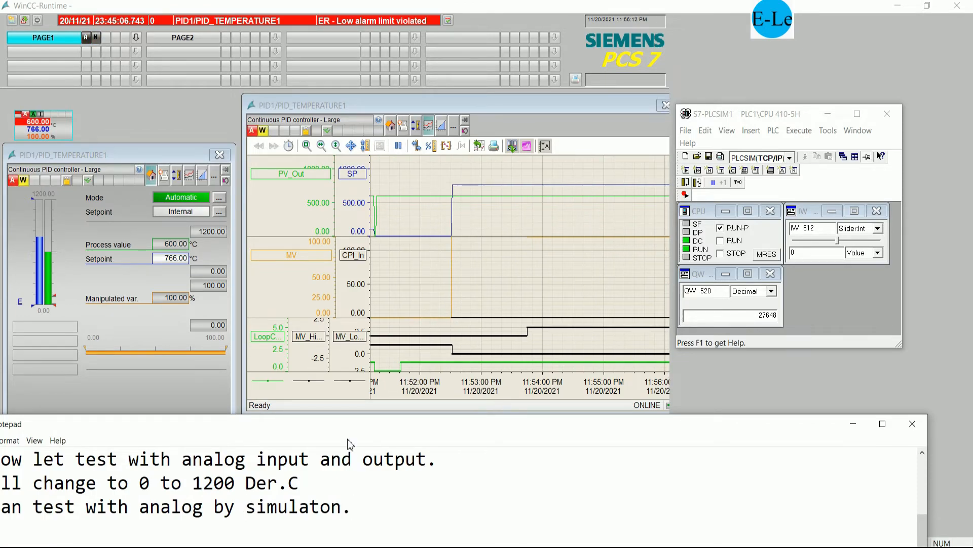
drag(360, 426, 412, 415)
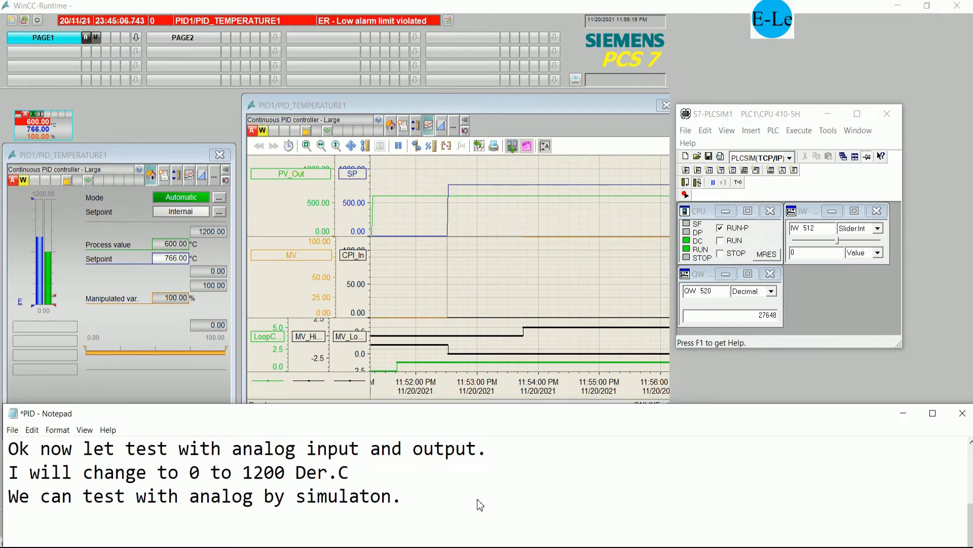
- Add the line "I will adjust PV it mean that feedback from temperature sensor" to the PID note
key(Return)
text(I will ad)
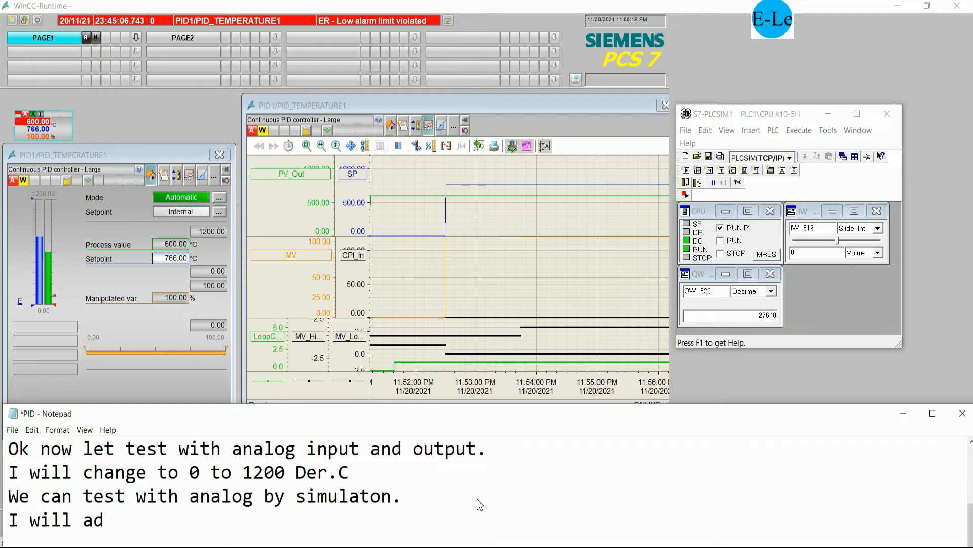
text(just PV)
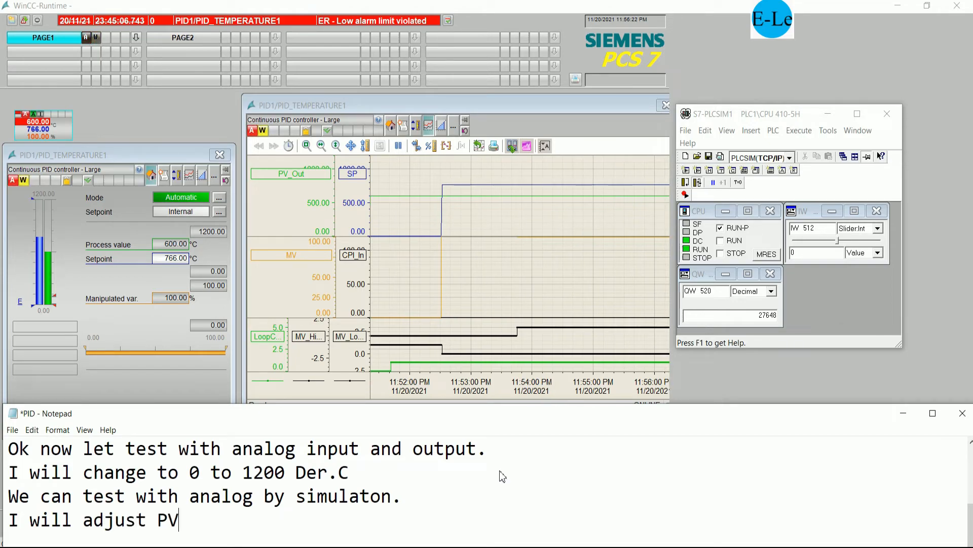
text( it mean)
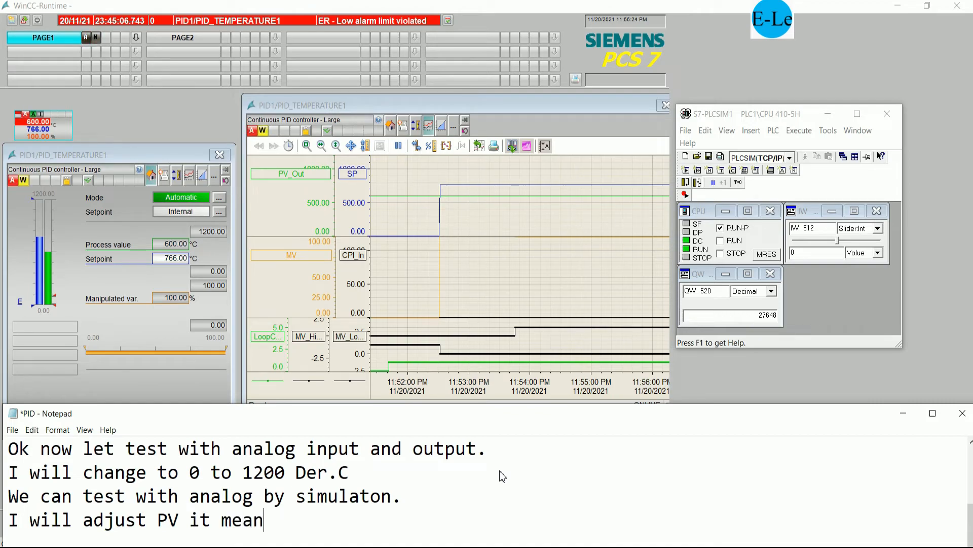
text( that f)
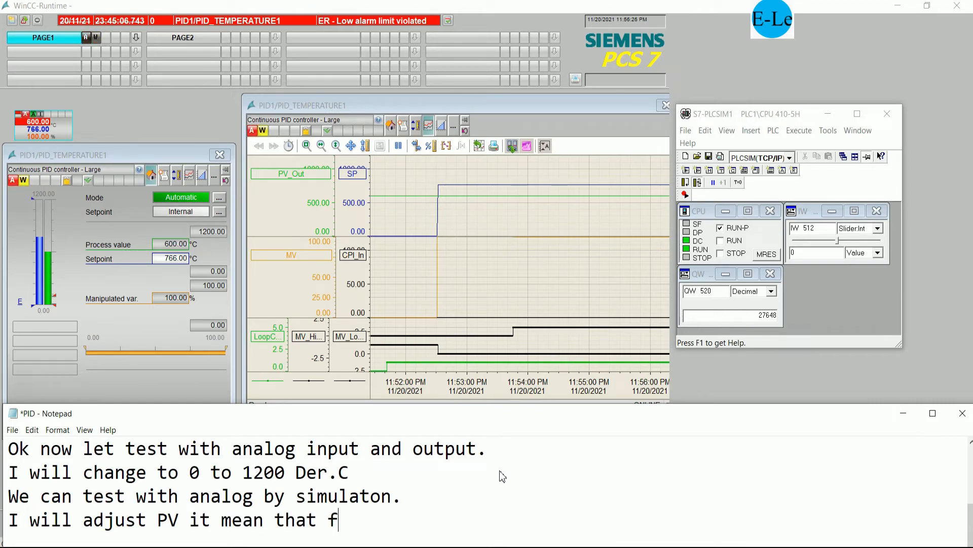
key(BackSpace)
text(feed)
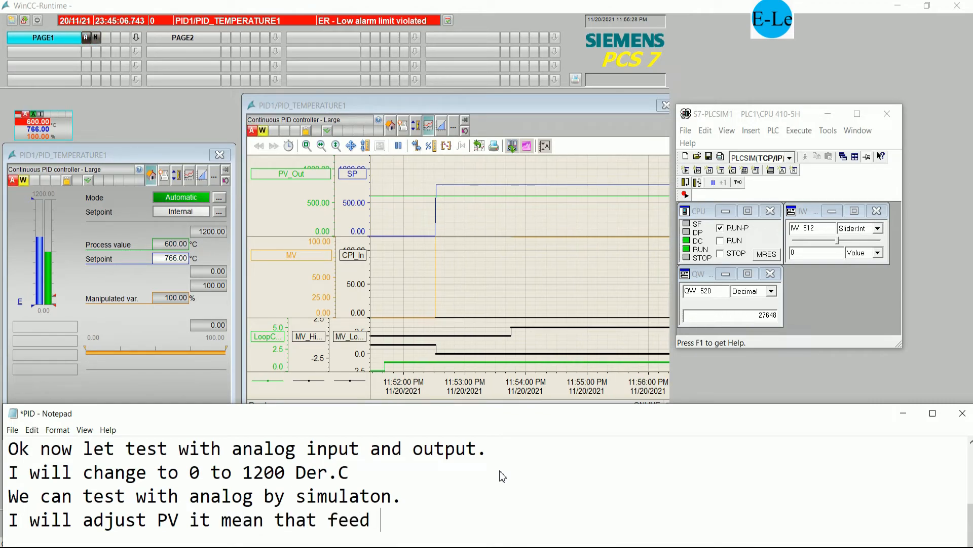
text(back fro)
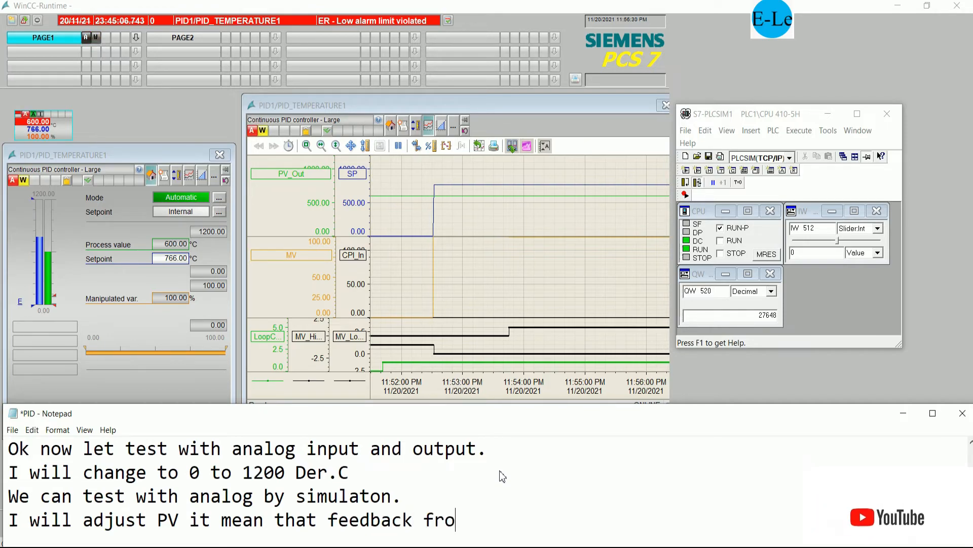
text(m tempe)
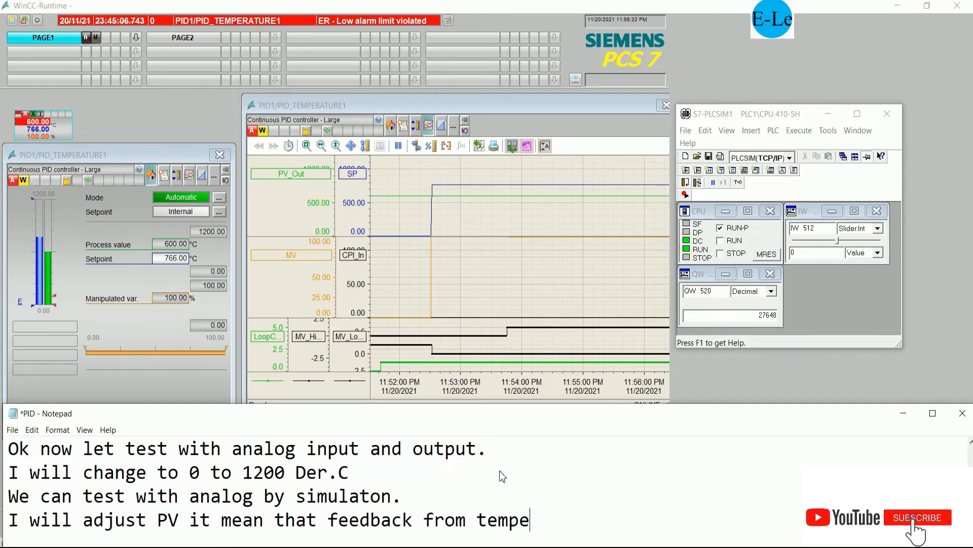
text(rature sensor)
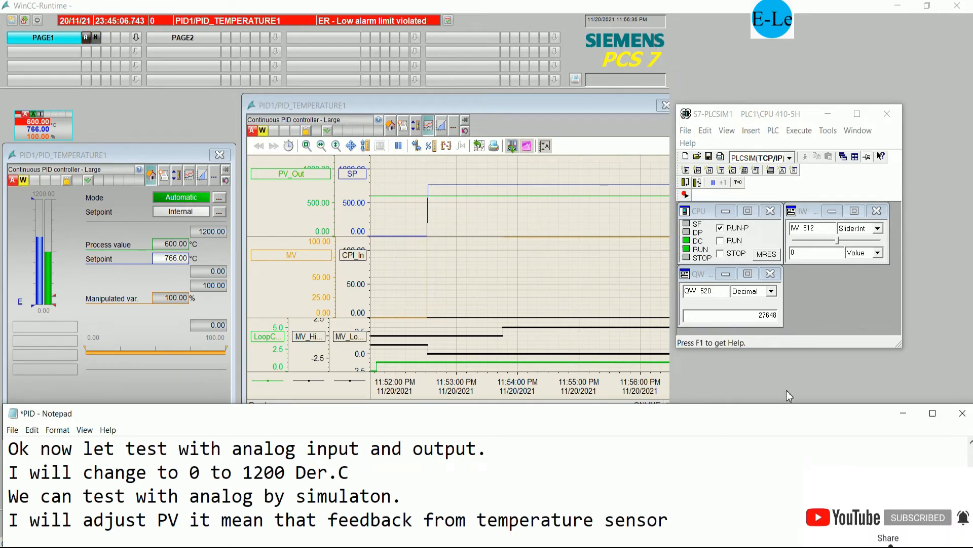
- Return to S7-PLCSIM over WinCC Runtime and raise the IW 512 slider in stages through 6708 and 7689 to 8016
click(825, 303)
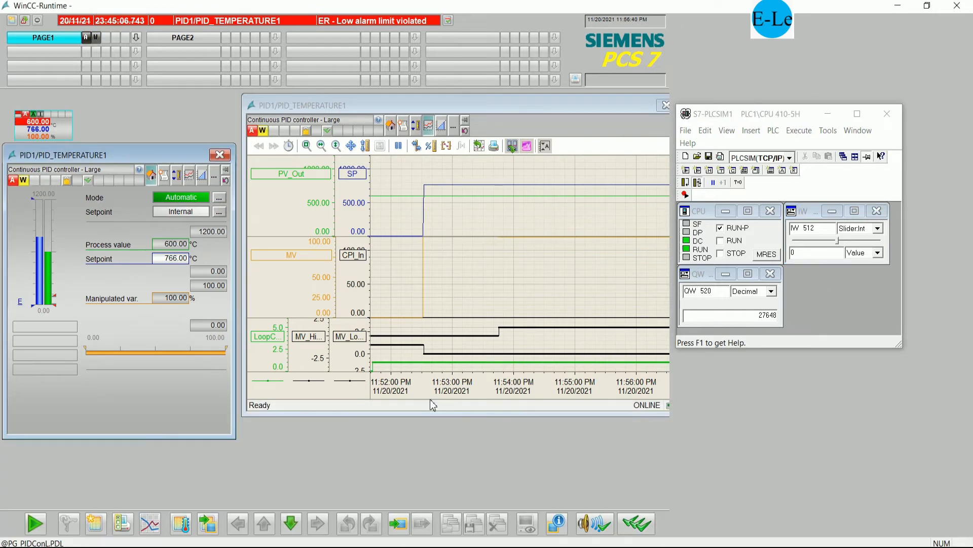
key(alt+Tab)
mouse_move(838, 240)
mouse_down()
mouse_move(860, 238)
mouse_move(848, 239)
mouse_up()
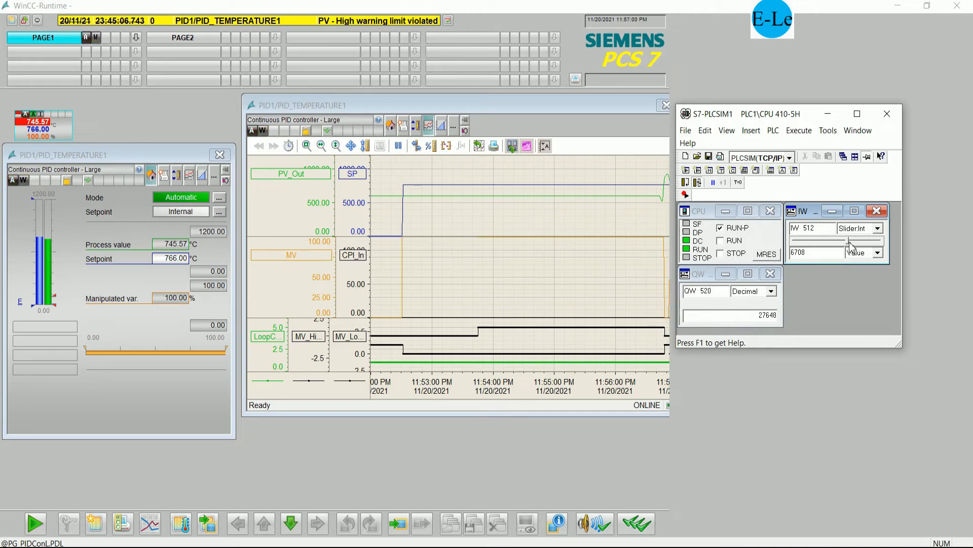
click(850, 243)
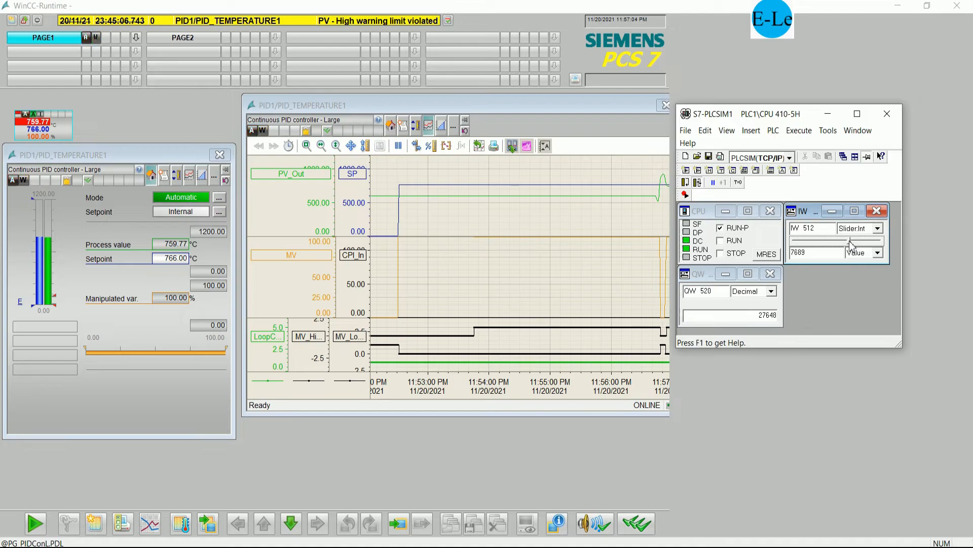
click(852, 245)
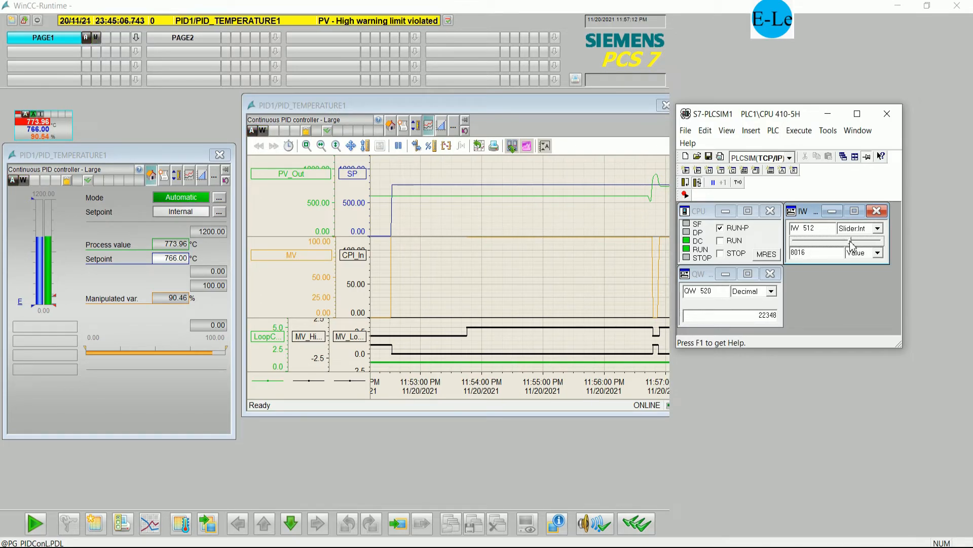
- Sweep the simulated input IW 512 up in stages to 27648, down to -27648, and back up to 12924
drag(850, 242, 851, 241)
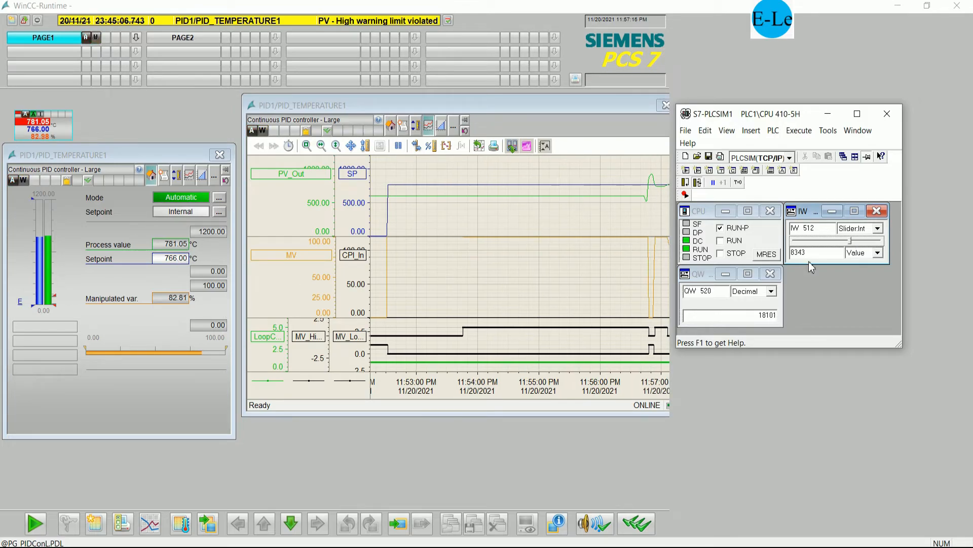
click(754, 318)
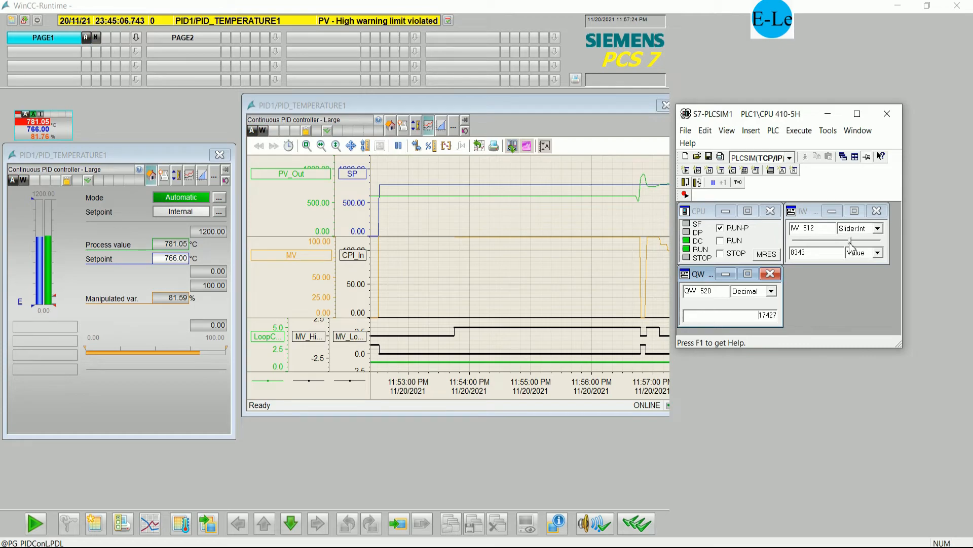
drag(851, 240, 855, 246)
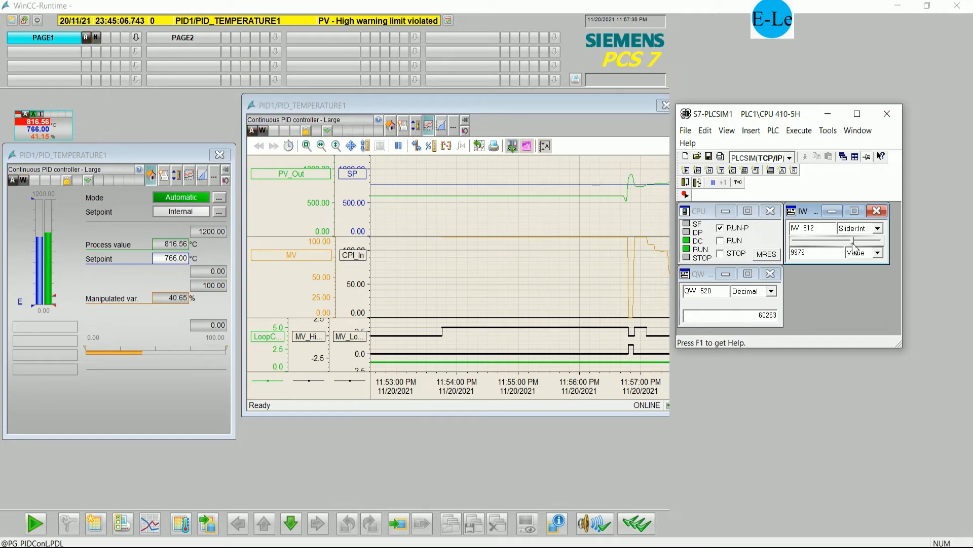
drag(853, 245, 856, 243)
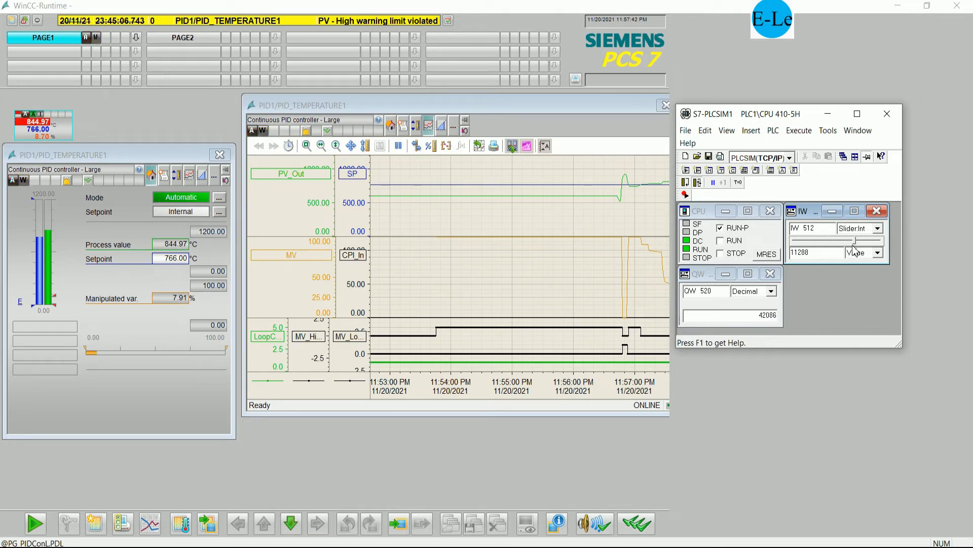
drag(855, 240, 883, 248)
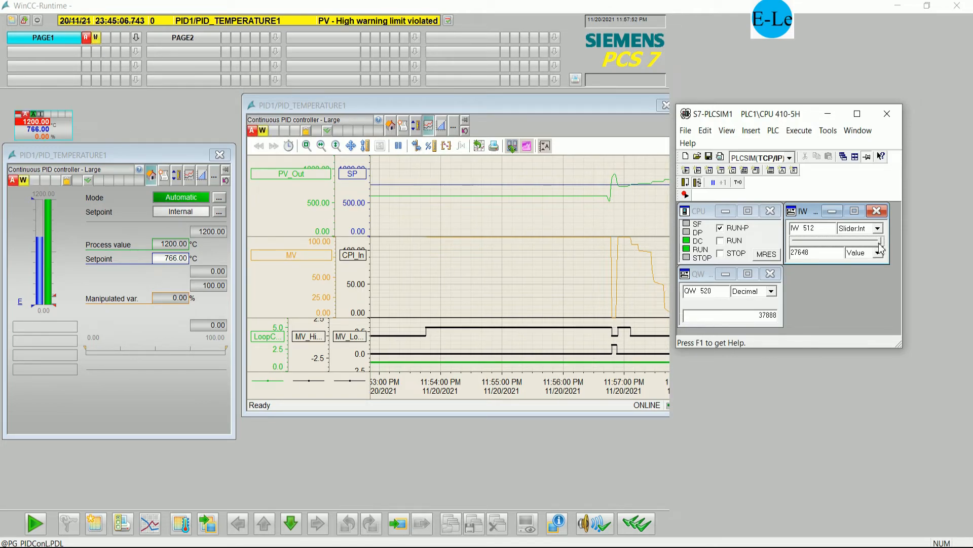
drag(880, 241, 805, 250)
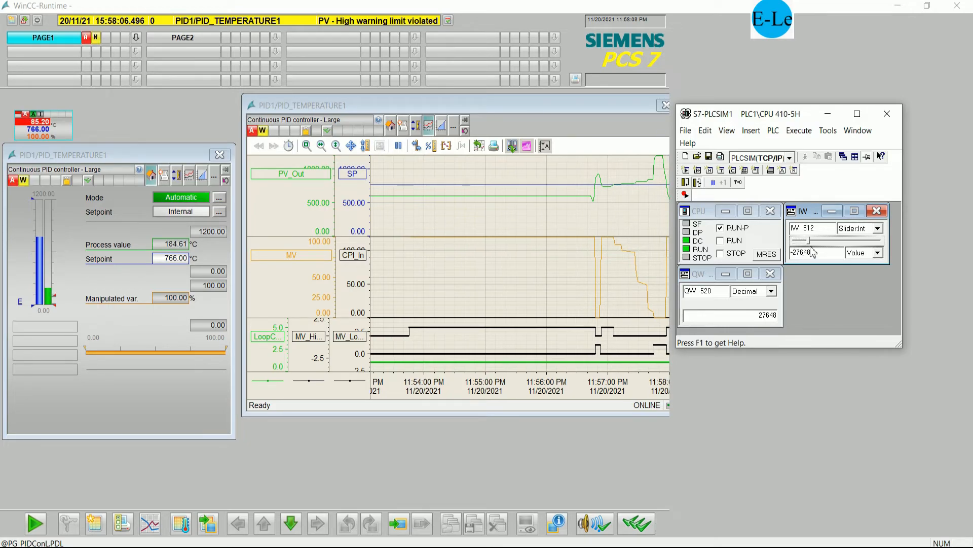
drag(813, 252, 857, 248)
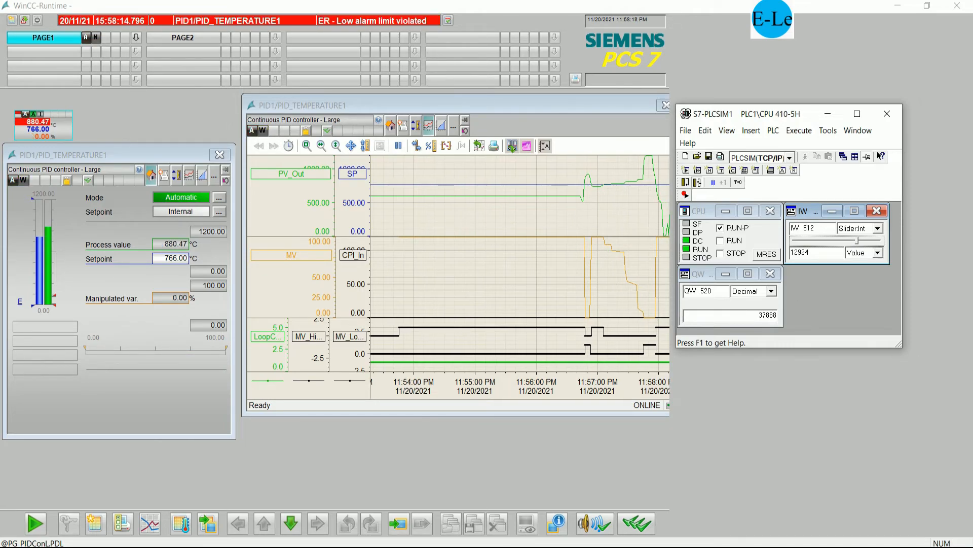
- In the PID Notepad file, end the sensor sentence, add the line "We can tuning the PID by parameters from faceplate", and minimize Notepad
click(241, 547)
scroll(657, 502, down, 1)
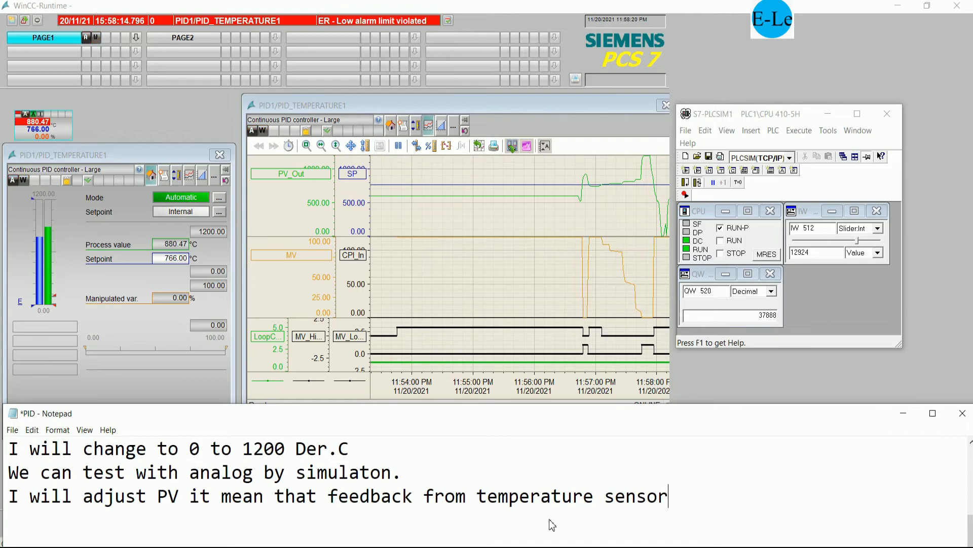
key(Return)
text(We )
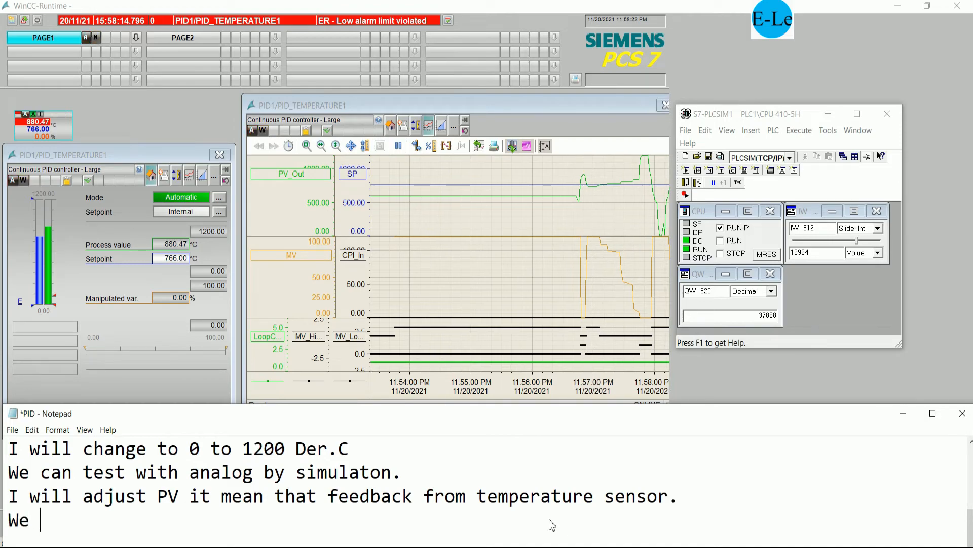
text(can tun)
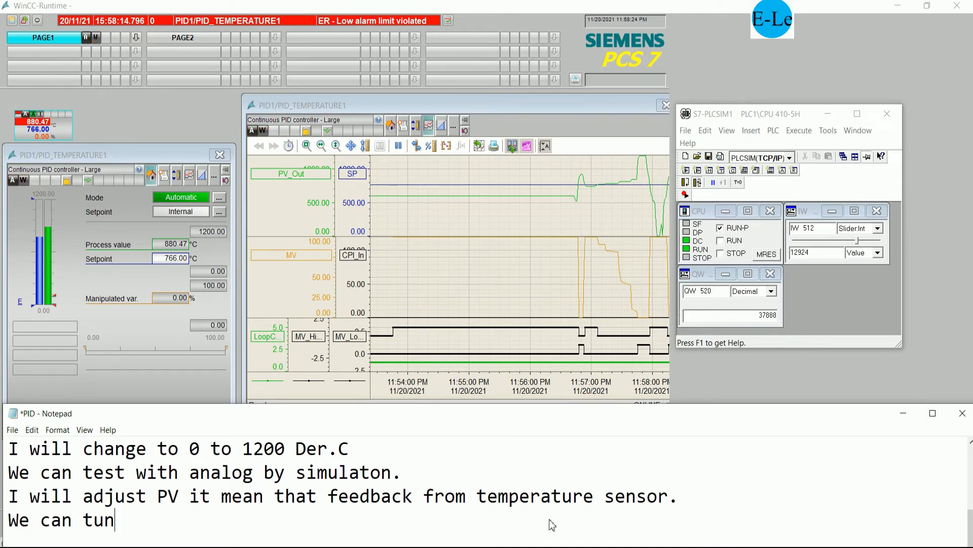
text(ing the PID )
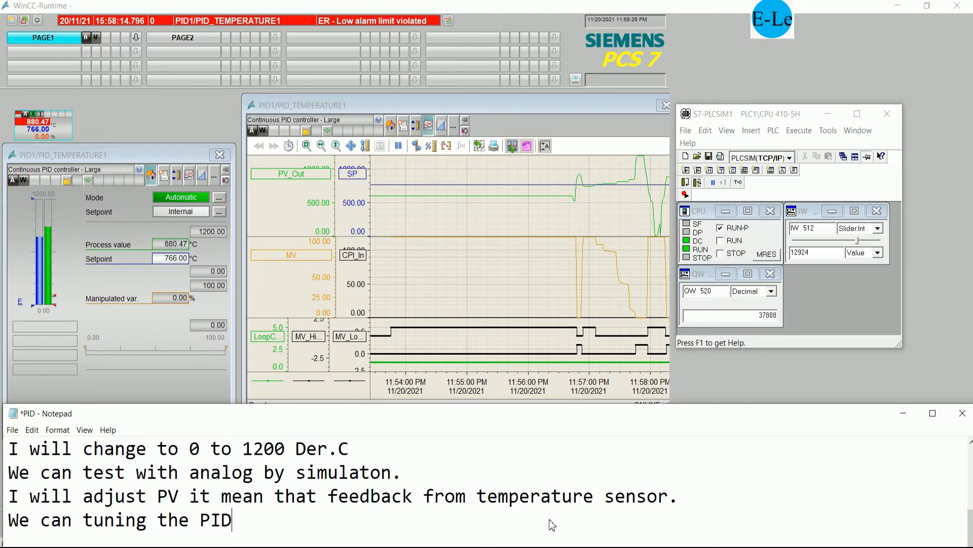
text(by )
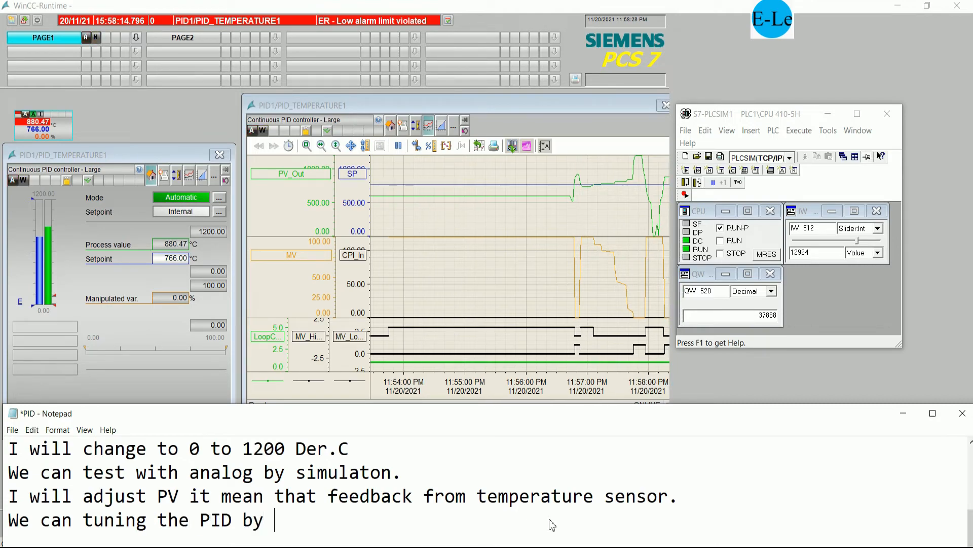
text(param)
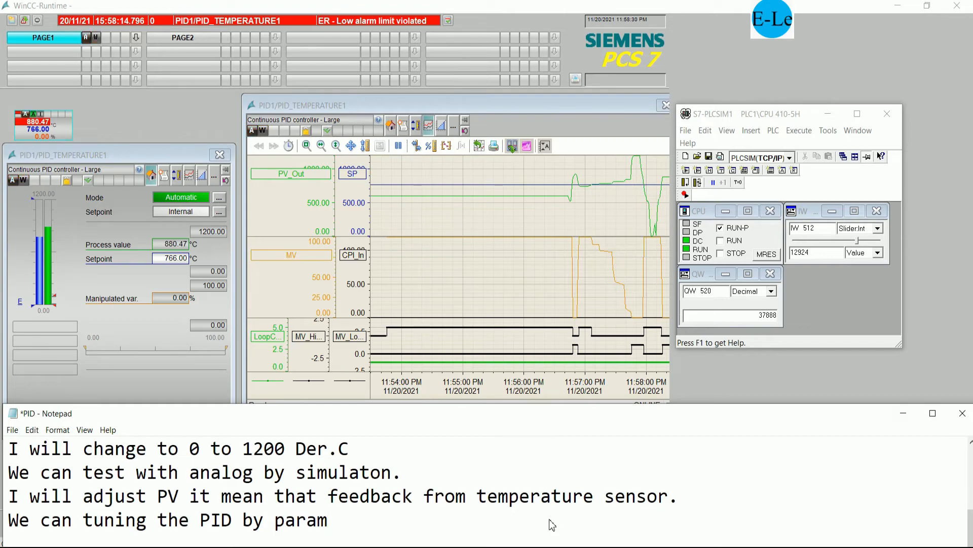
text(eters from f)
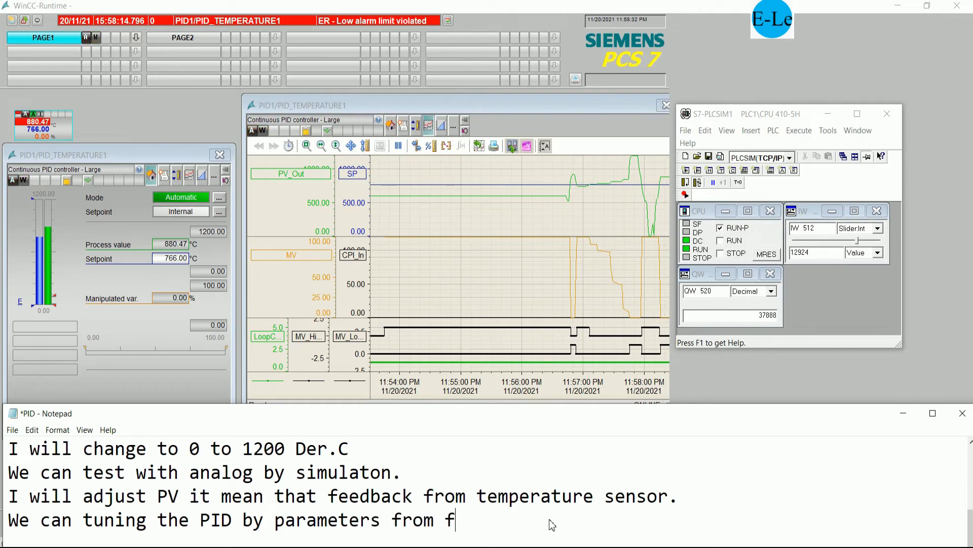
text(acrp)
key(BackSpace)
key(BackSpace)
text(ep)
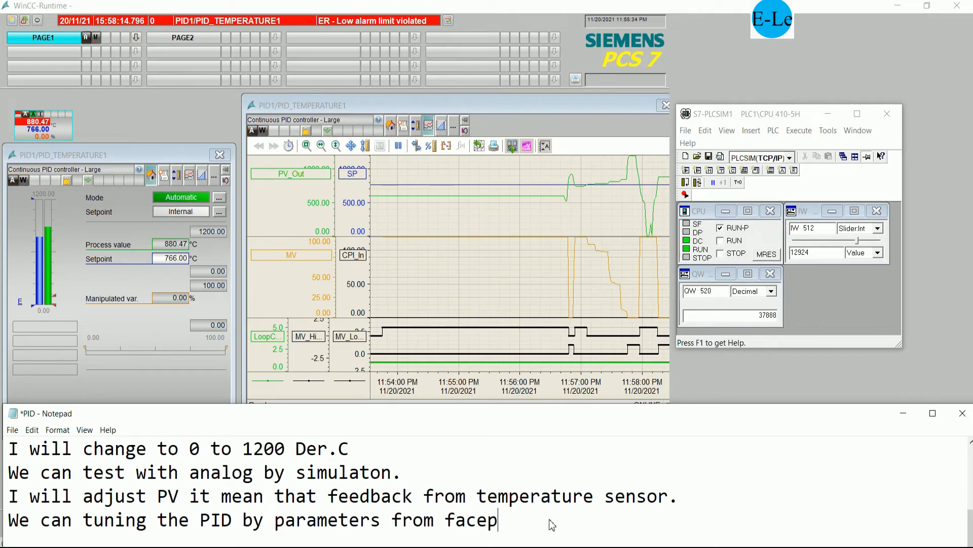
text(late)
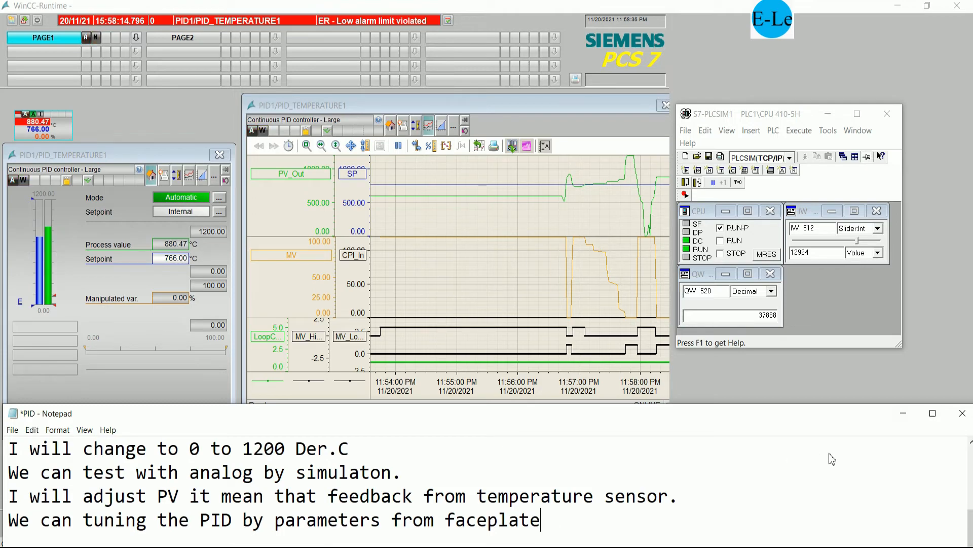
click(893, 417)
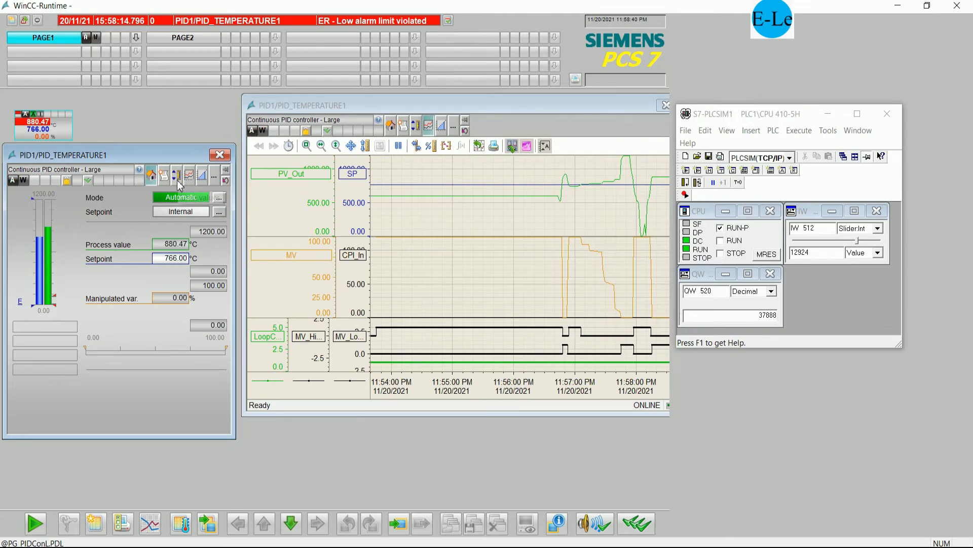
- Look through the limit values and the ramp settings in the PID_TEMPERATURE1 faceplate
click(214, 177)
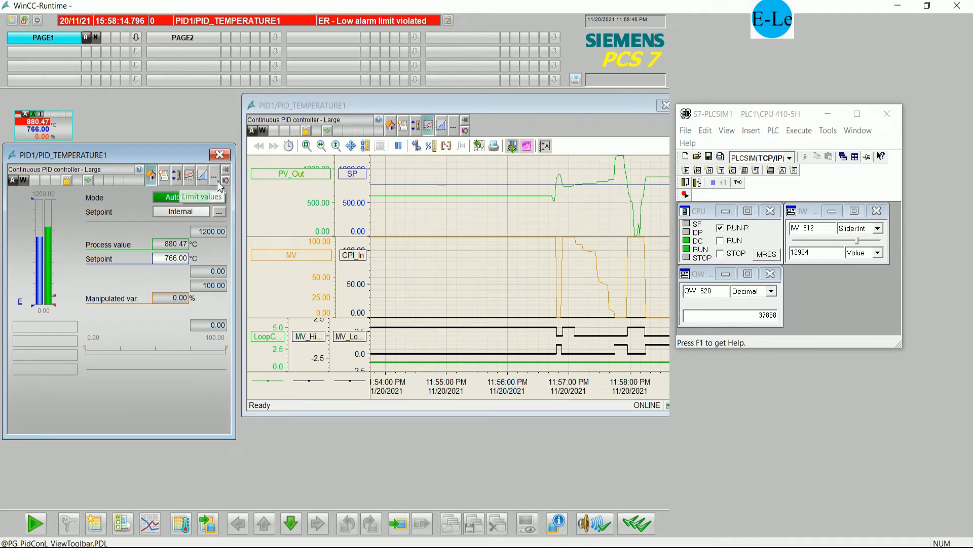
click(215, 181)
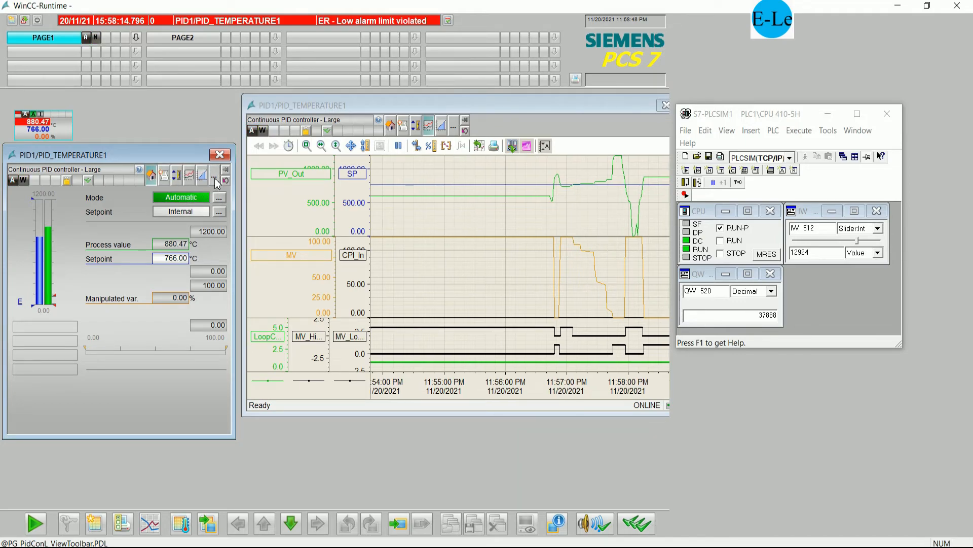
click(178, 176)
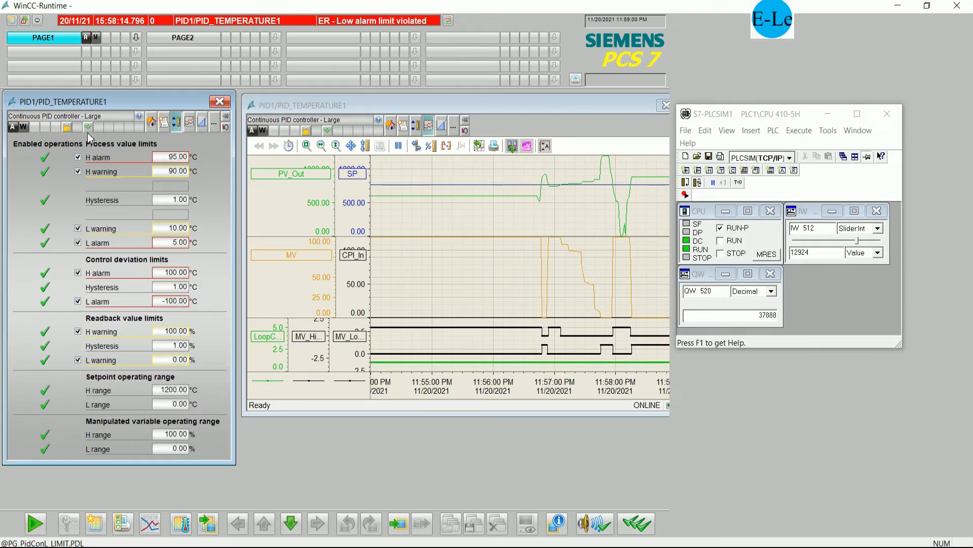
click(203, 128)
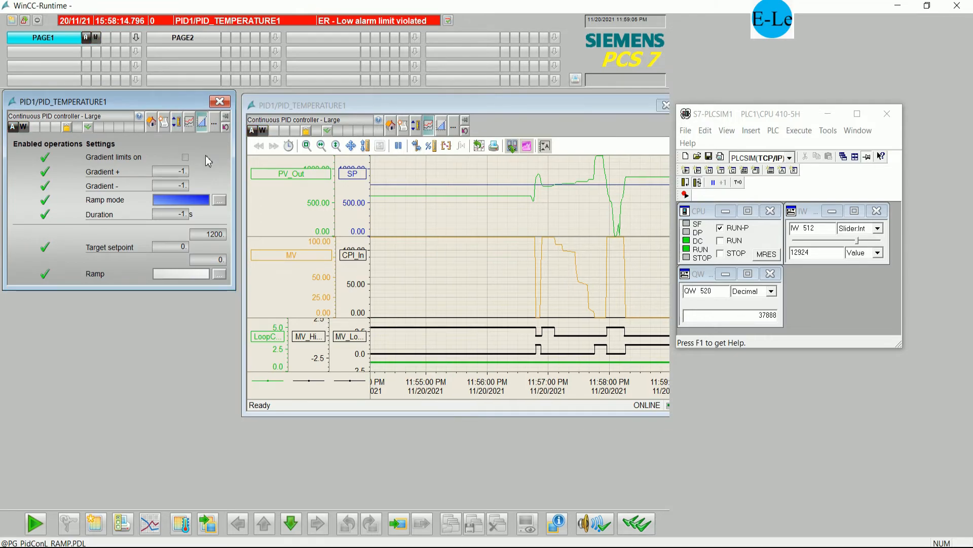
- Show the controller parameters in the PID_TEMPERATURE1 faceplate and move the faceplate below the temperature block icon
click(215, 127)
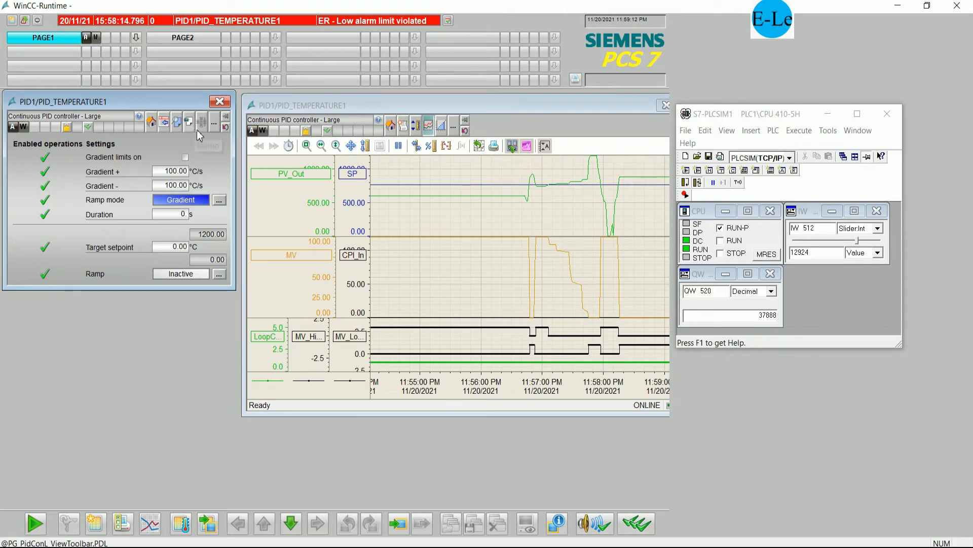
click(163, 125)
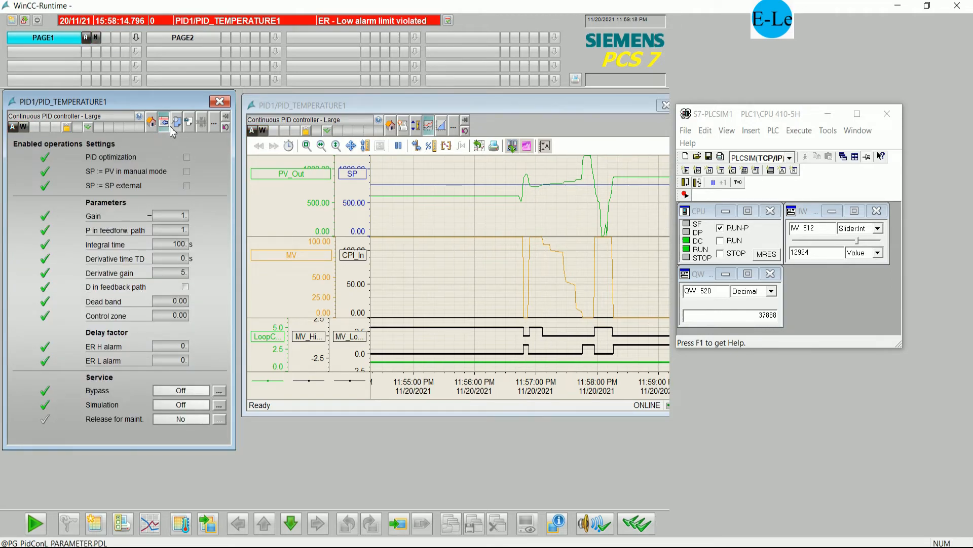
drag(159, 107, 161, 157)
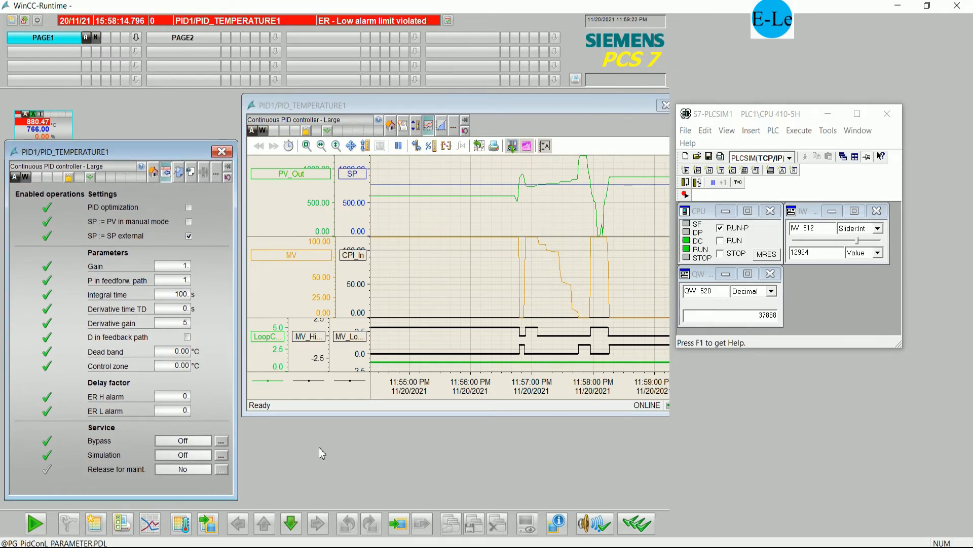
- Set the controller's Gain to 0.5 and apply it
click(184, 267)
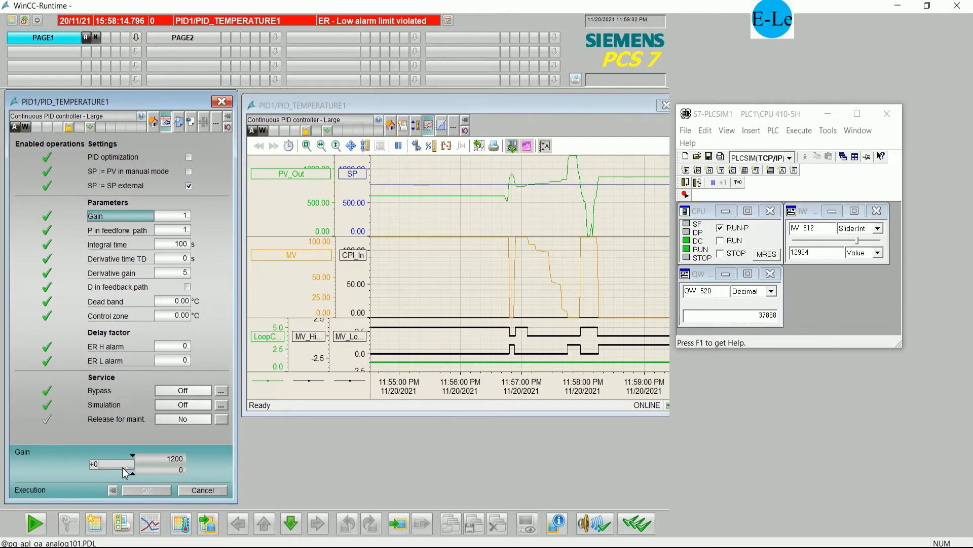
text(.5)
key(Return)
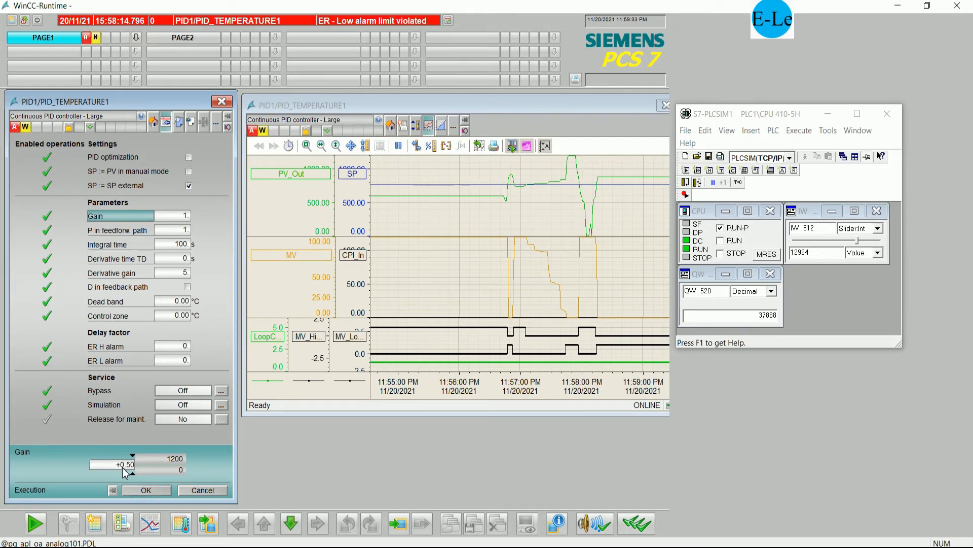
click(156, 493)
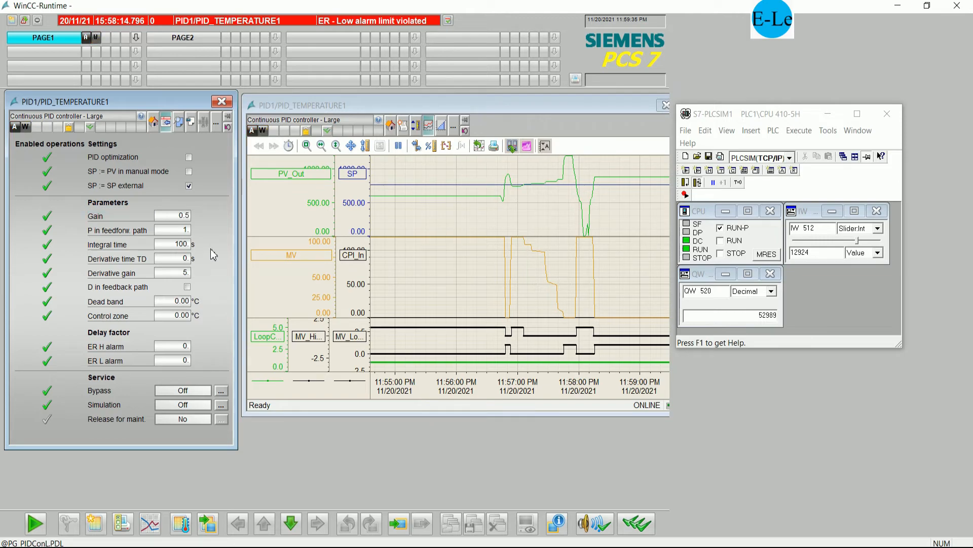
- Try to set P in feedforward path to 2.5
click(183, 231)
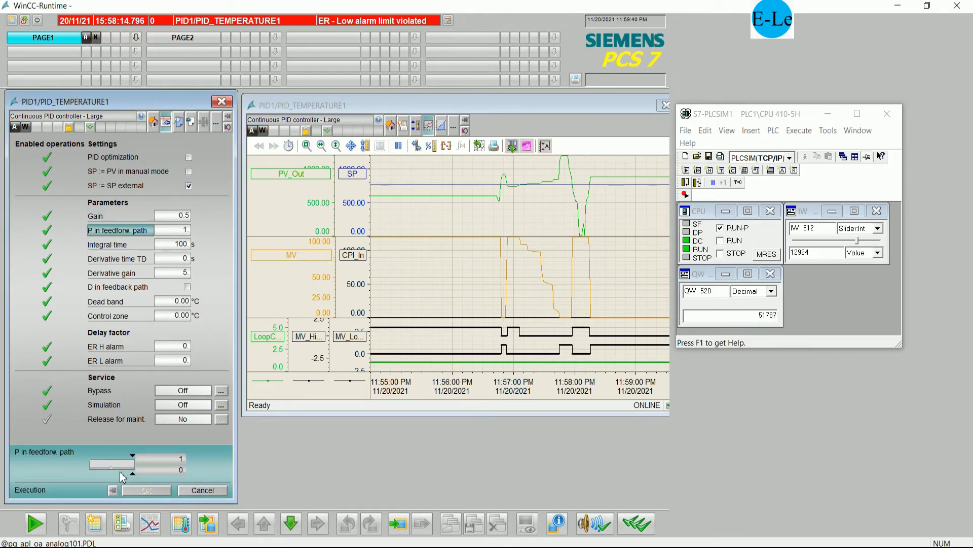
text(5)
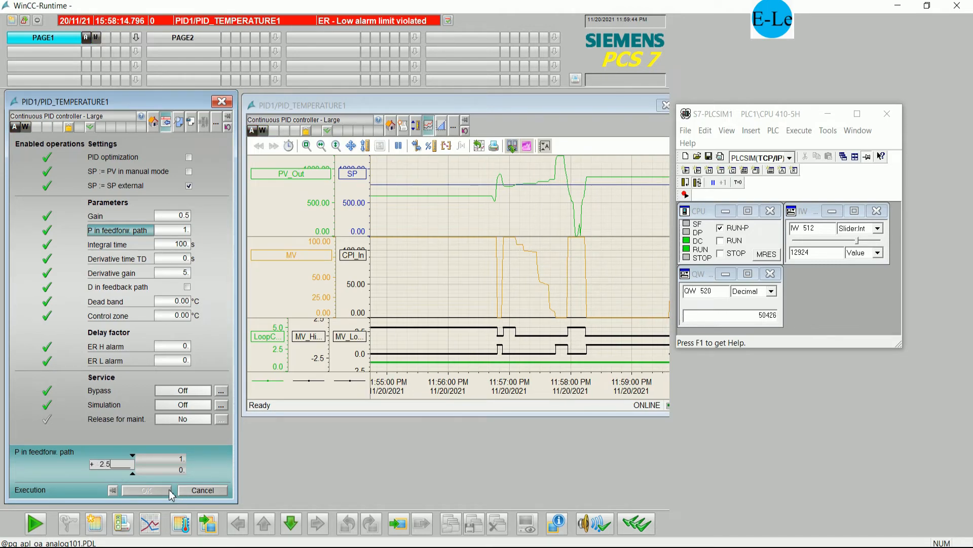
key(Return)
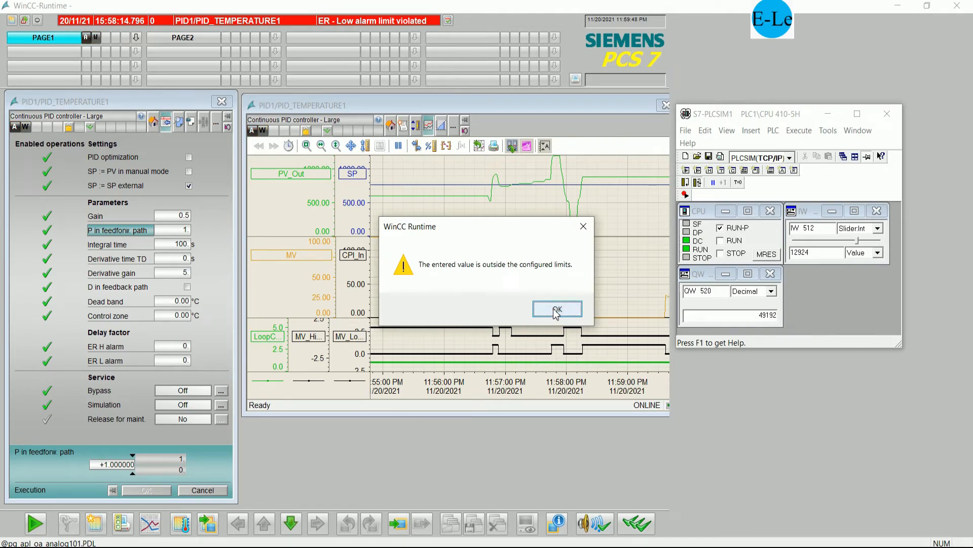
click(556, 310)
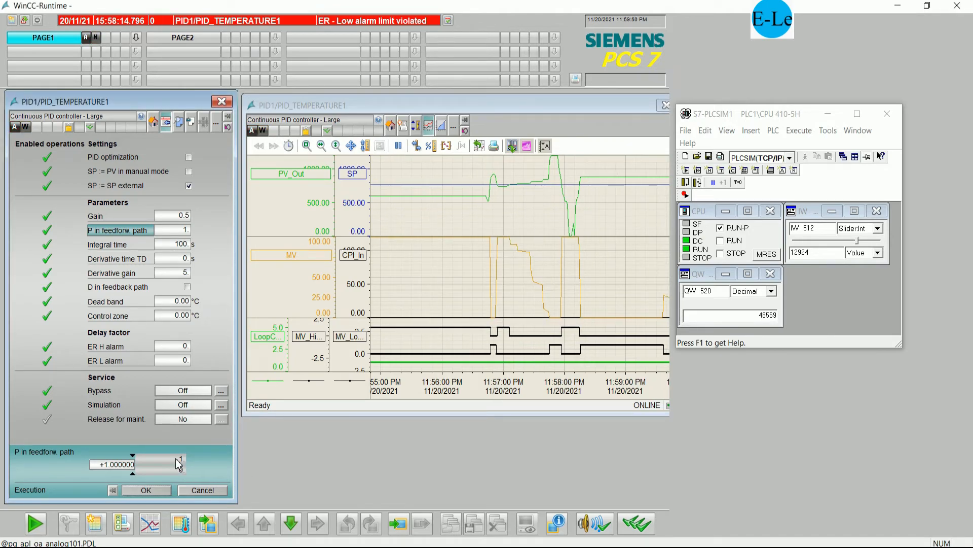
- Set P in feedforward path to 0.7 and apply it
click(113, 465)
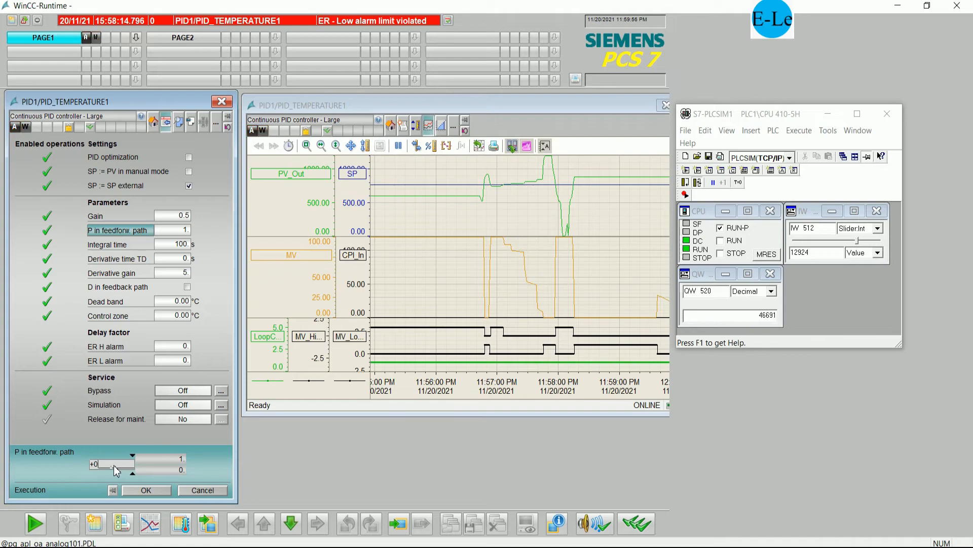
text(0.7)
key(Return)
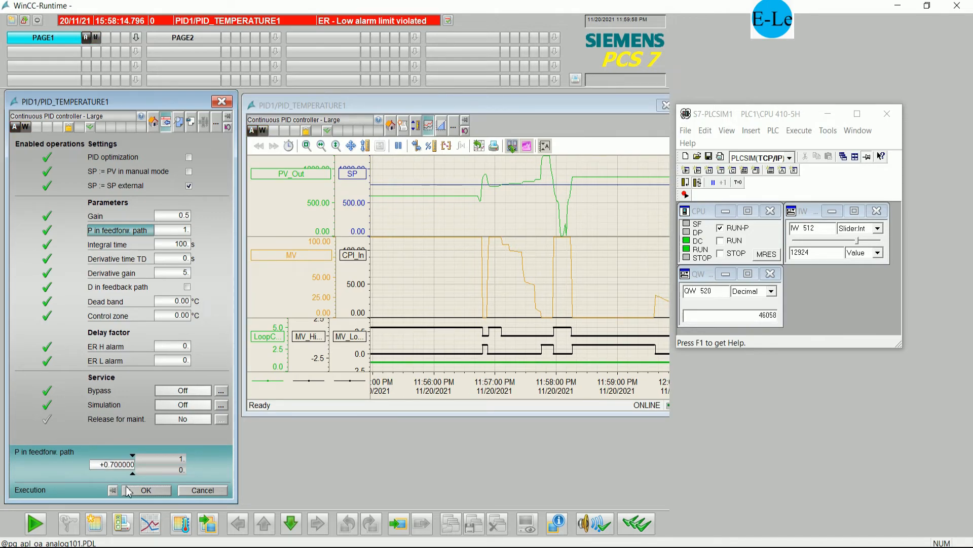
click(136, 490)
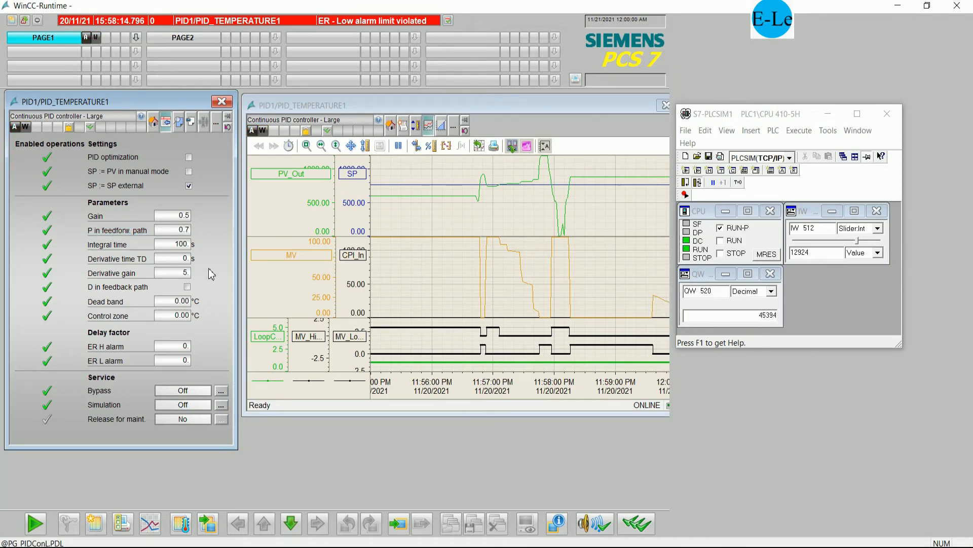
- Set the controller's Integral time to 1 min 2 s and apply it
click(176, 245)
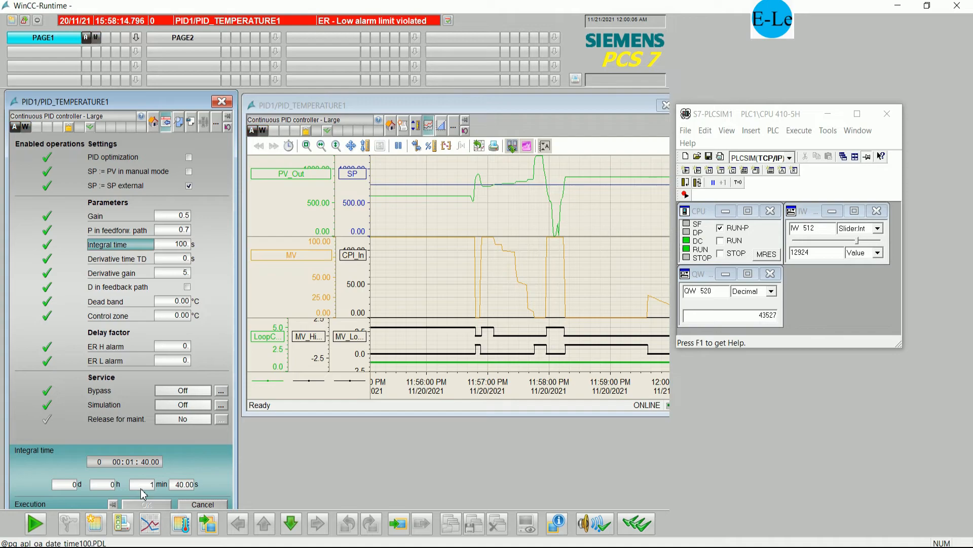
click(191, 485)
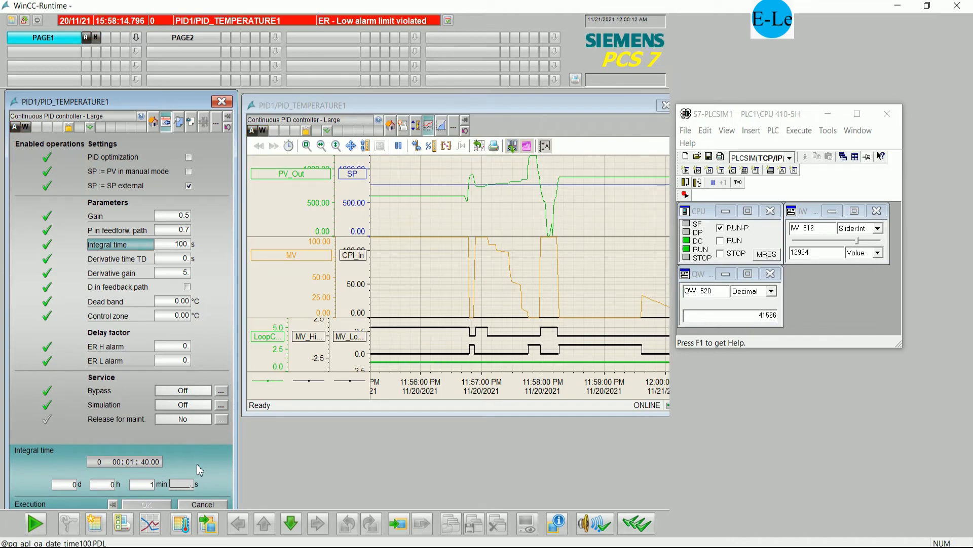
text(2)
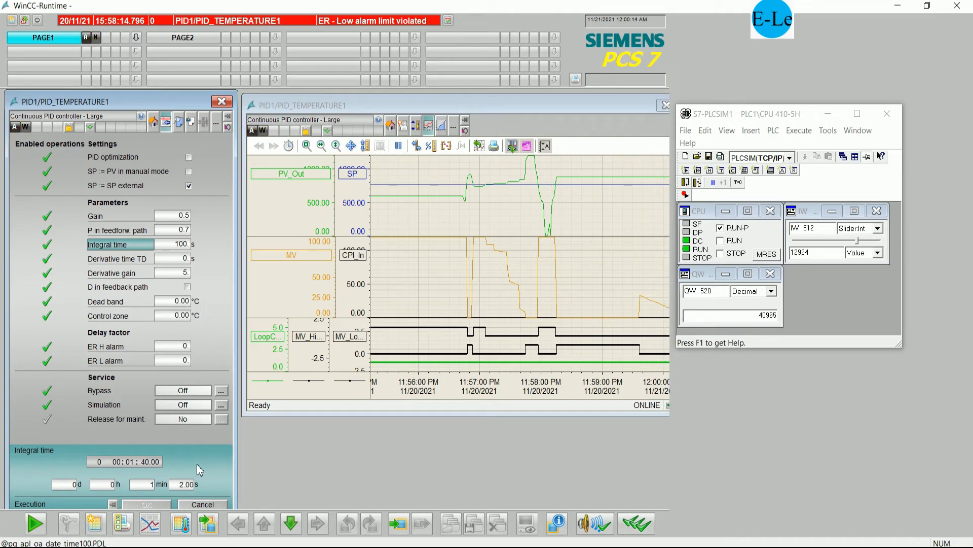
key(Return)
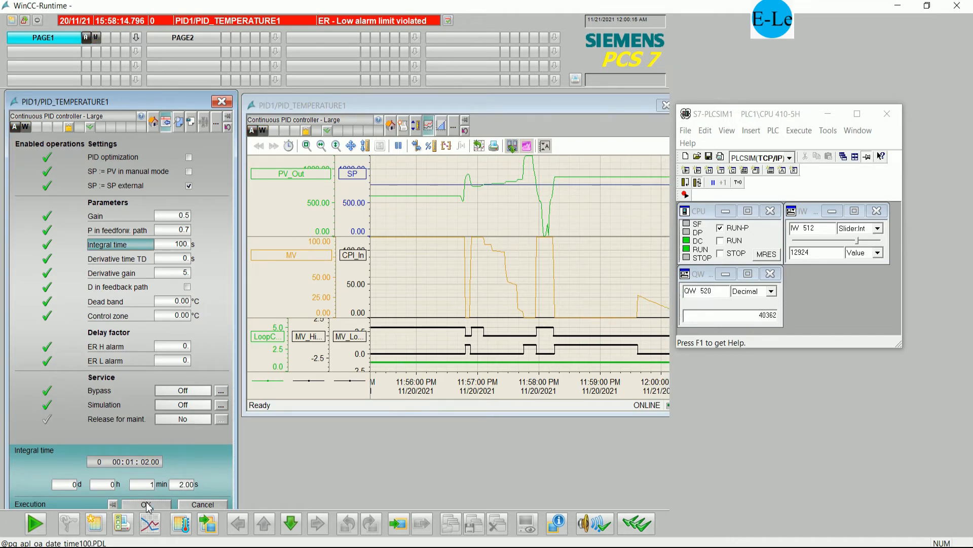
click(147, 504)
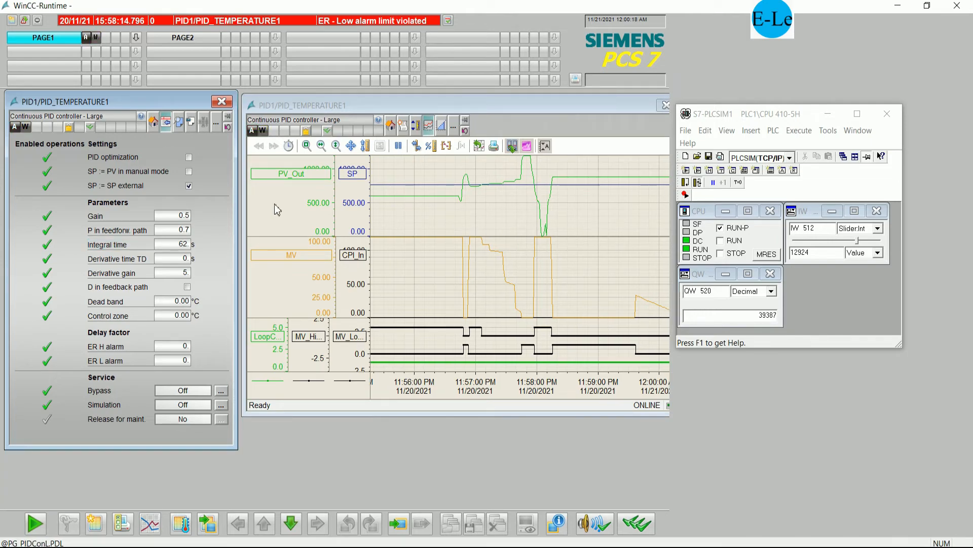
- Return the PID_TEMPERATURE1 faceplate to its standard view and place it just below the temperature block icon
drag(180, 108, 180, 161)
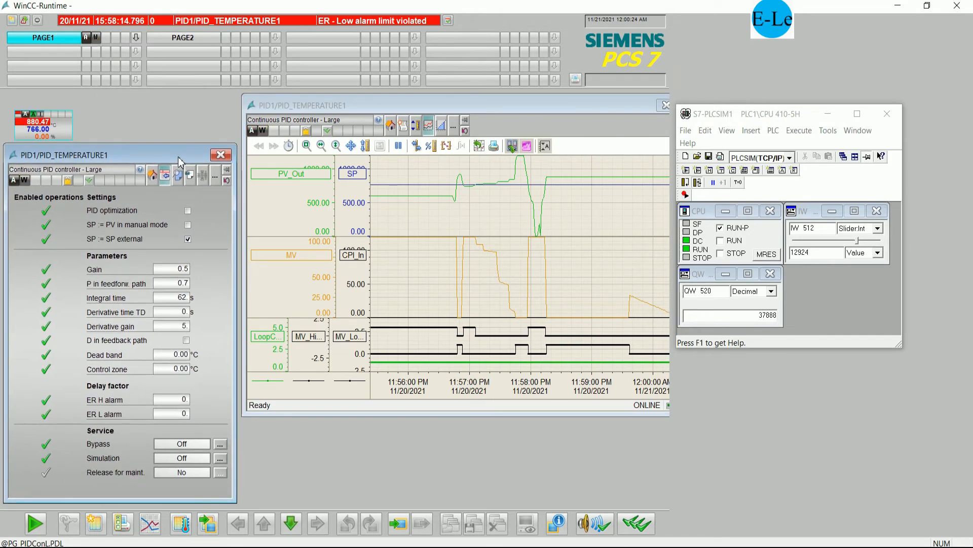
click(152, 175)
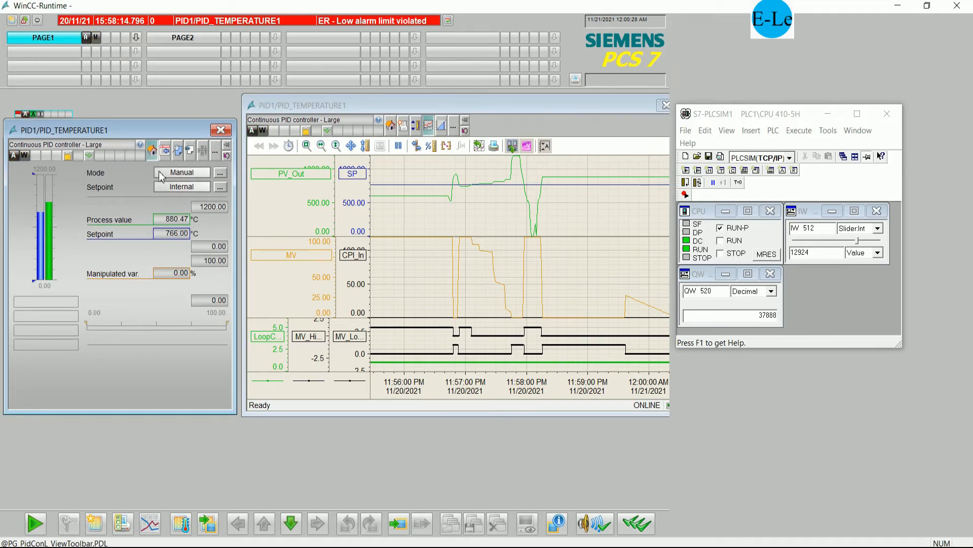
drag(147, 135, 151, 160)
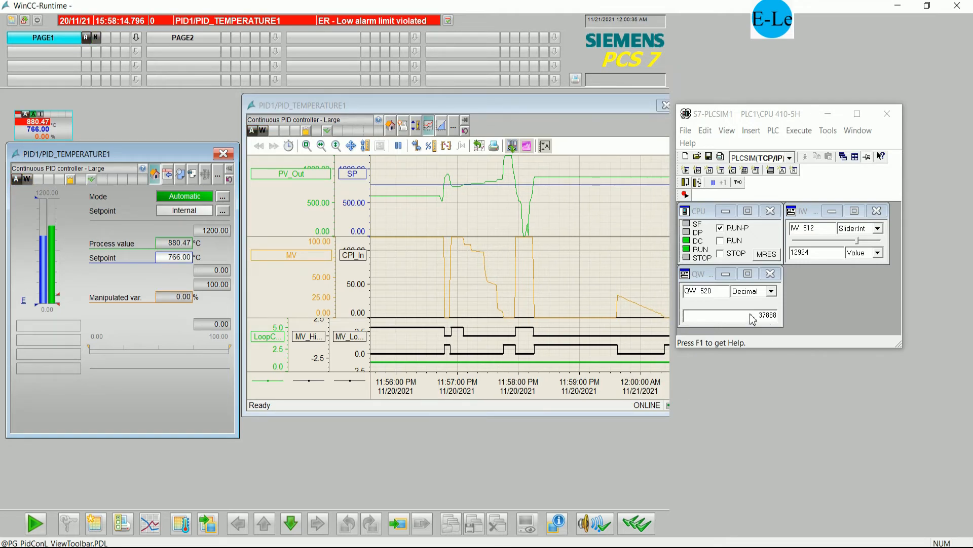
- Lower the simulated analog input IW 512 in S7-PLCSIM to about 8671
click(858, 243)
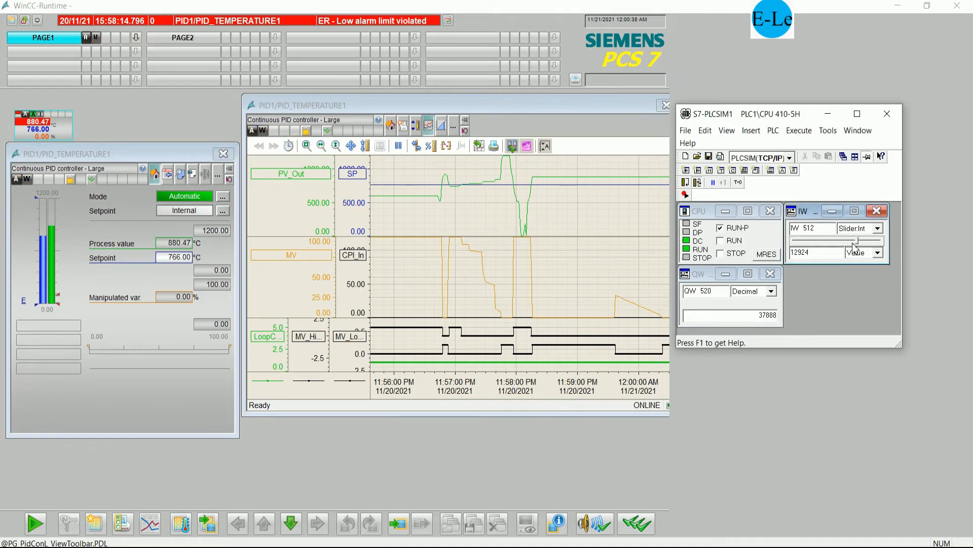
drag(858, 243, 851, 242)
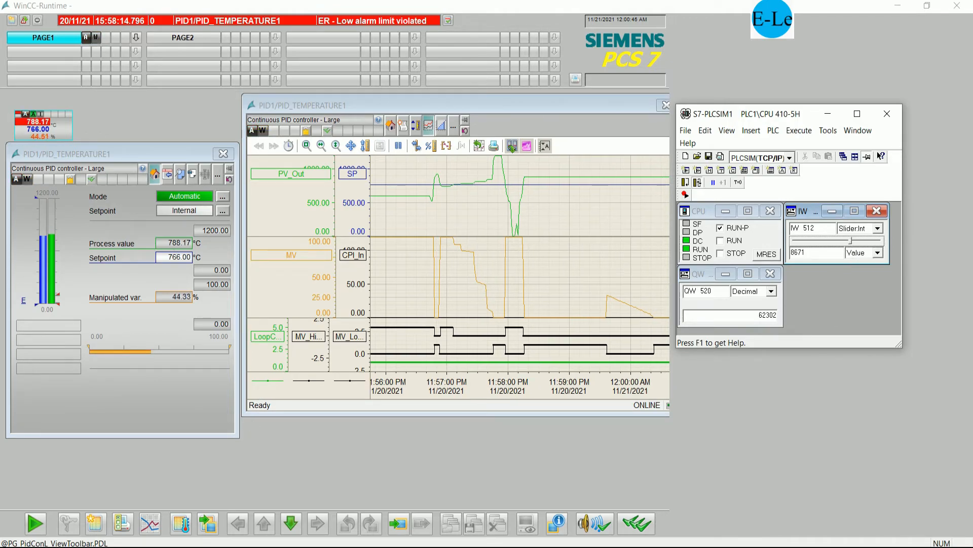
- Switch to the PID note in Notepad and extend the tuning sentence with "follow the press of contro"
click(254, 546)
key(Return)
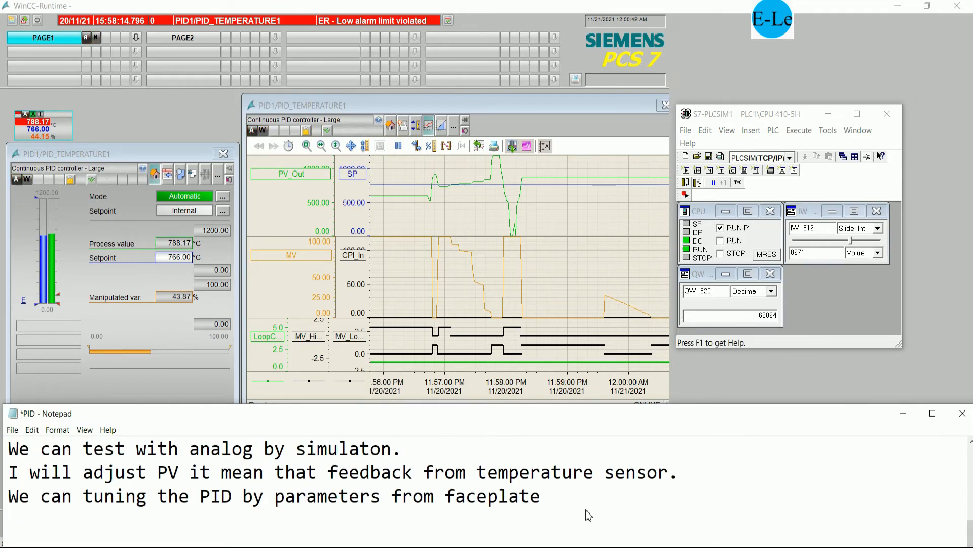
text(.)
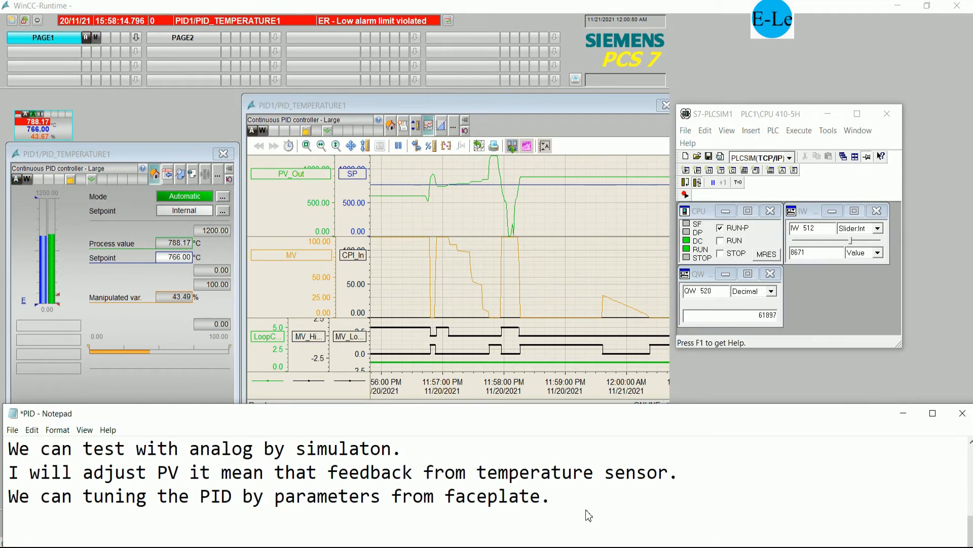
key(BackSpace)
text( fol)
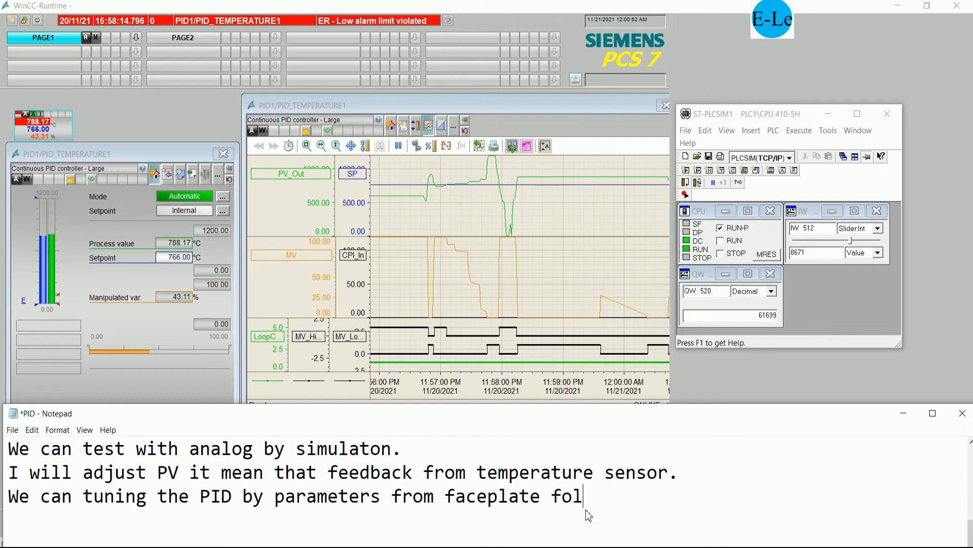
text(low th)
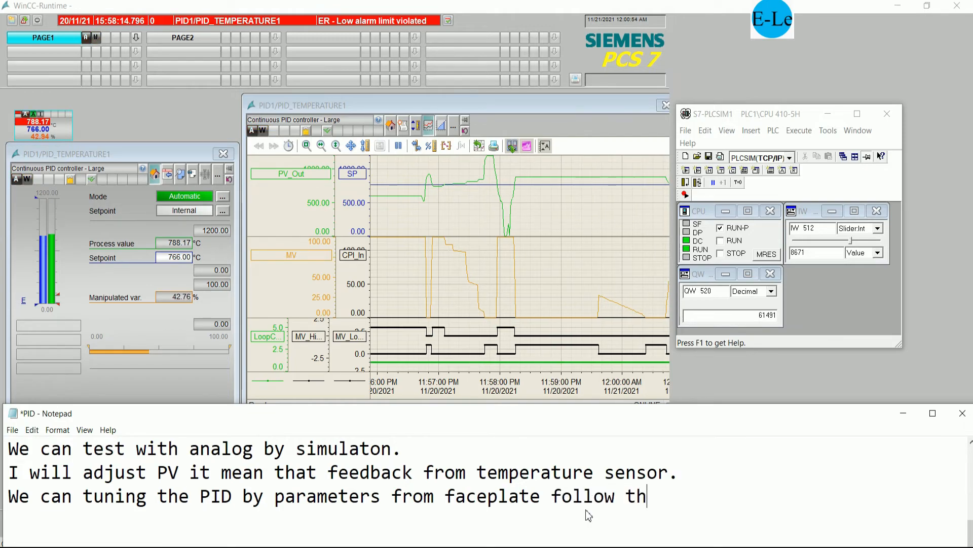
text(e pres)
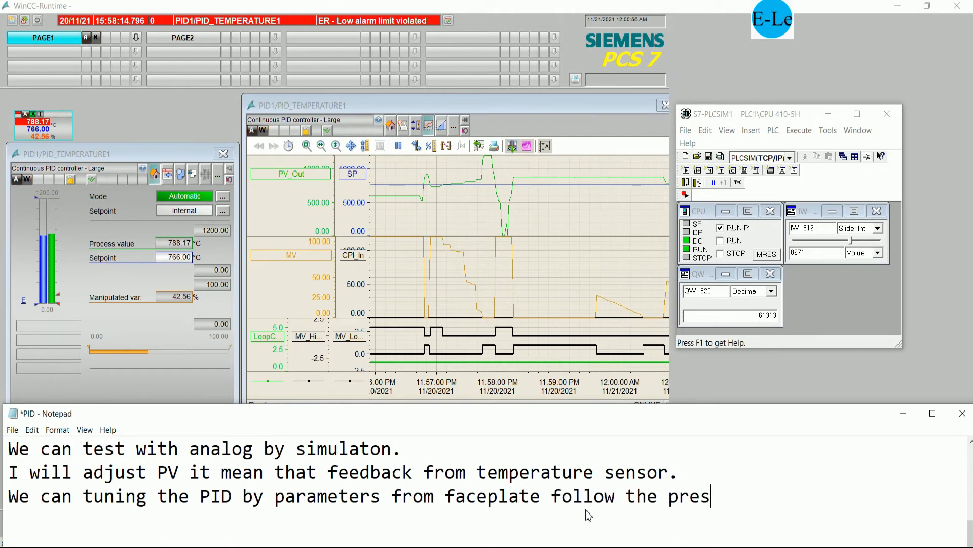
text(s of contro)
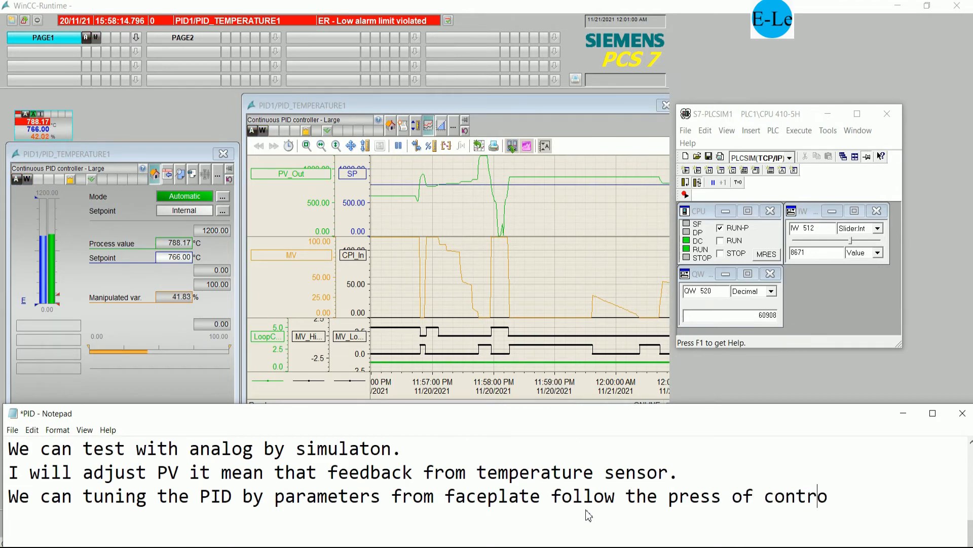
- Correct "press" to "process" in the tuning sentence and complete its ending as "control."
key(Left)
key(Left)
key(Left)
key(Left)
key(Left)
key(Left)
key(Left)
key(Left)
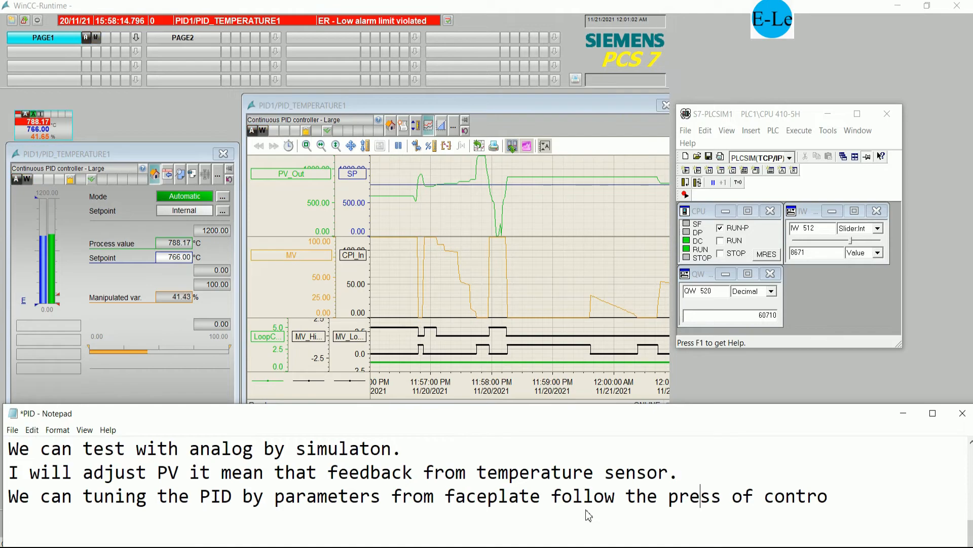
key(Delete)
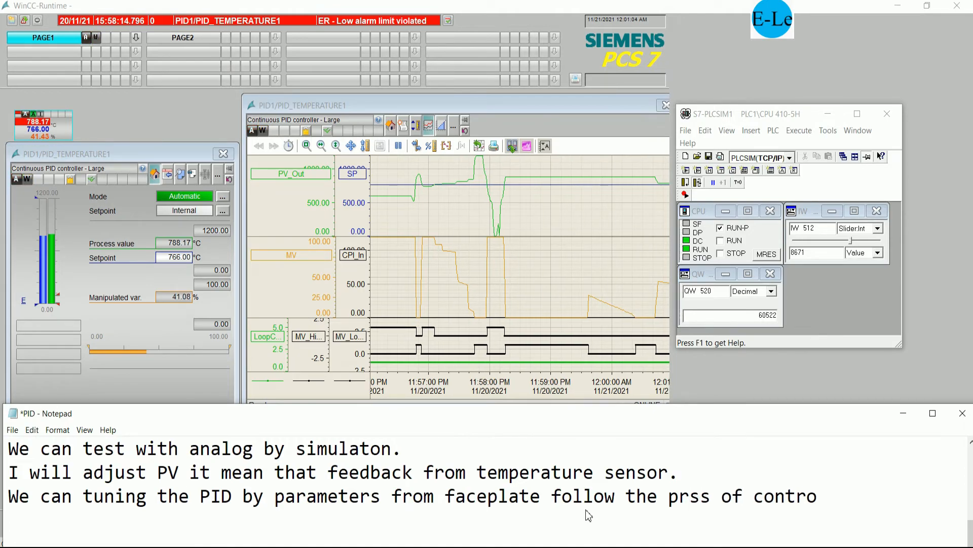
text(o)
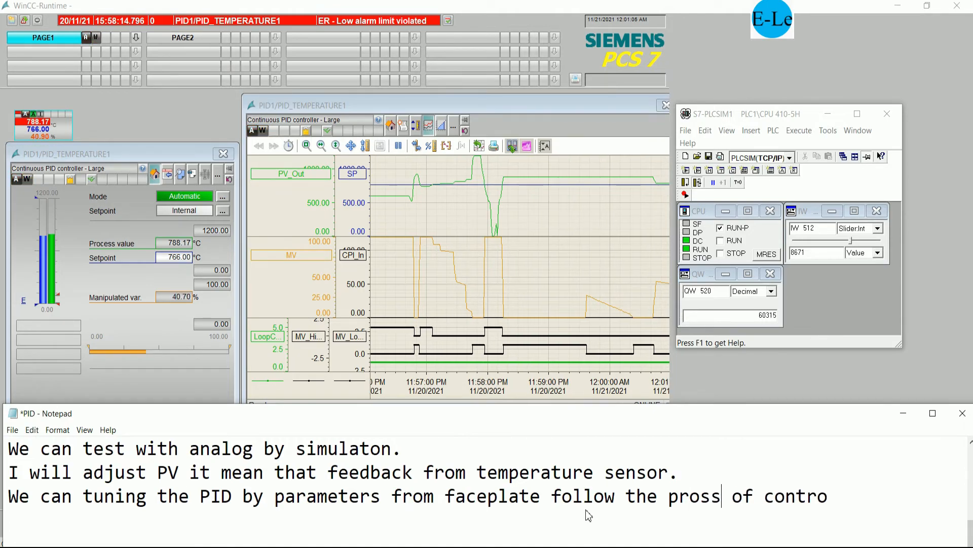
key(Delete)
key(Delete)
text(cess)
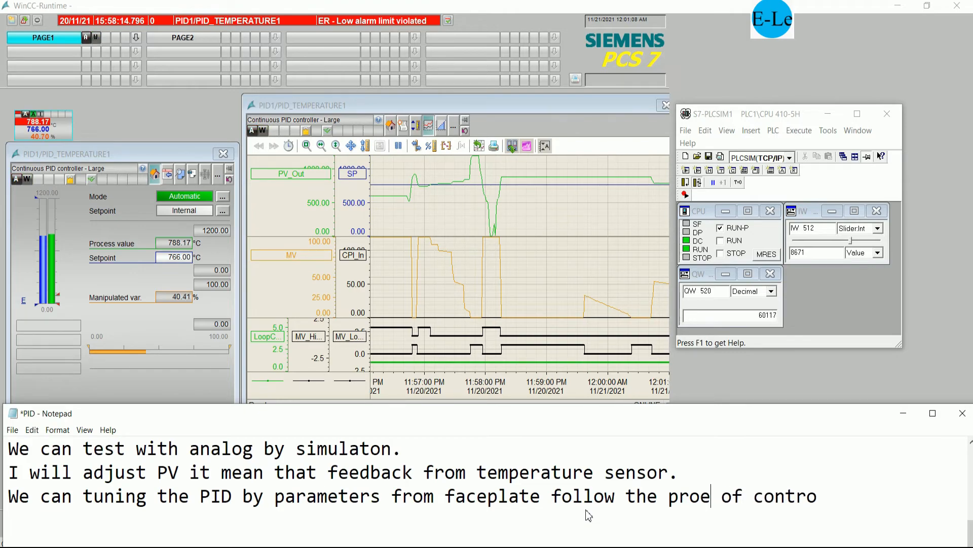
key(Right)
key(Right)
key(Right)
key(Right)
key(Right)
key(Right)
key(Right)
key(Right)
key(Right)
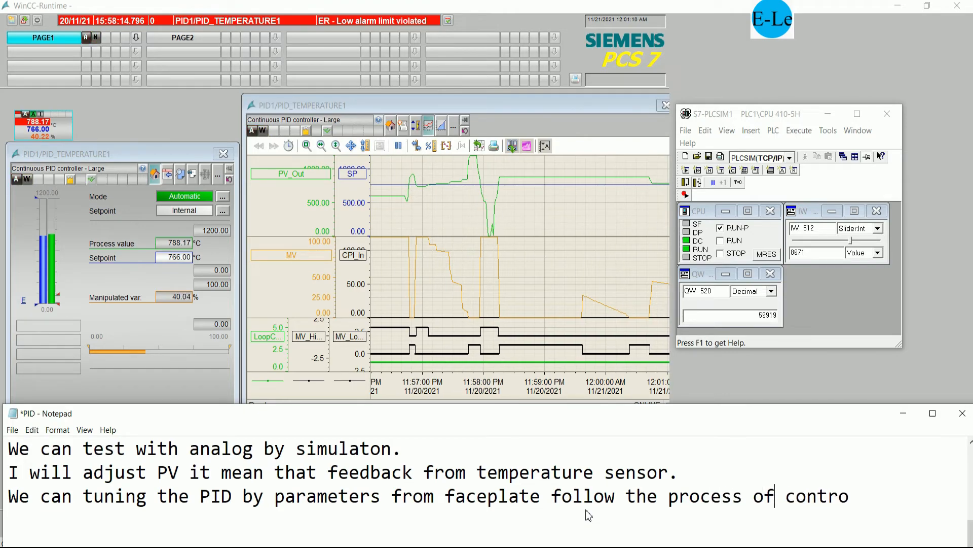
key(Return)
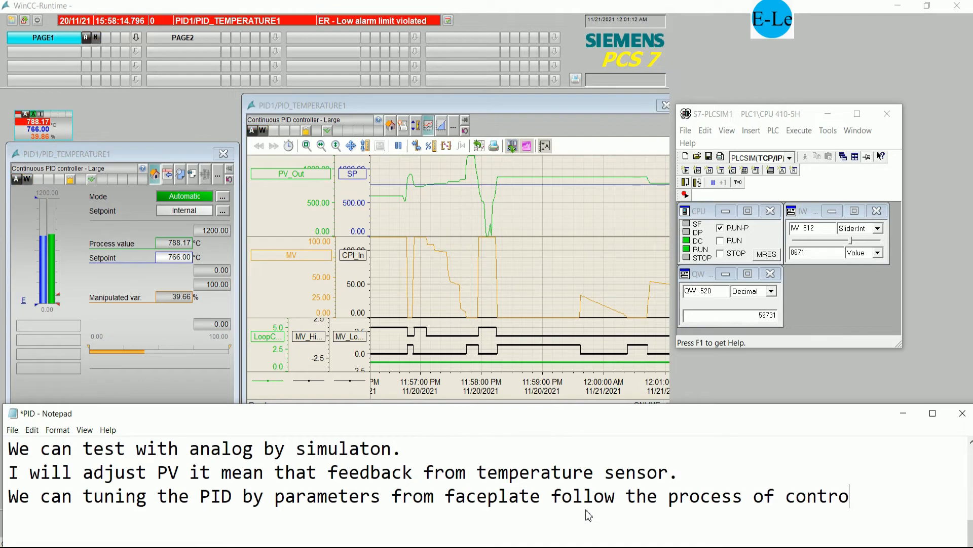
text(. )
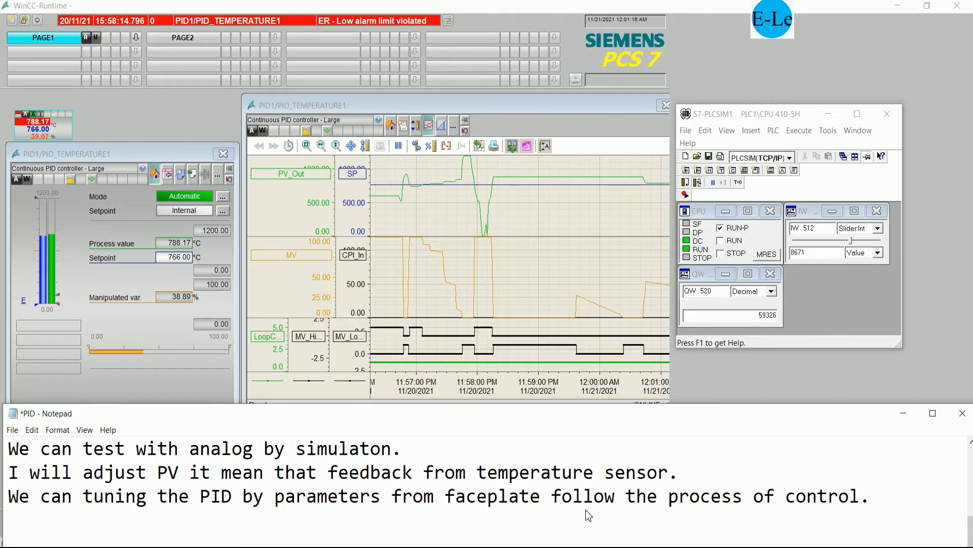
- Start a new line in the note reading "We can copy the block from library to use"
text(We can )
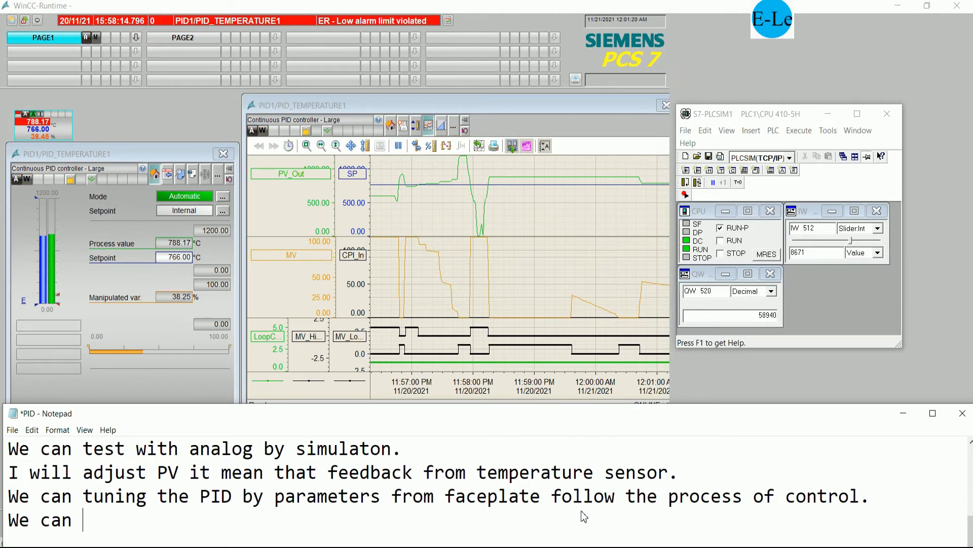
text(co)
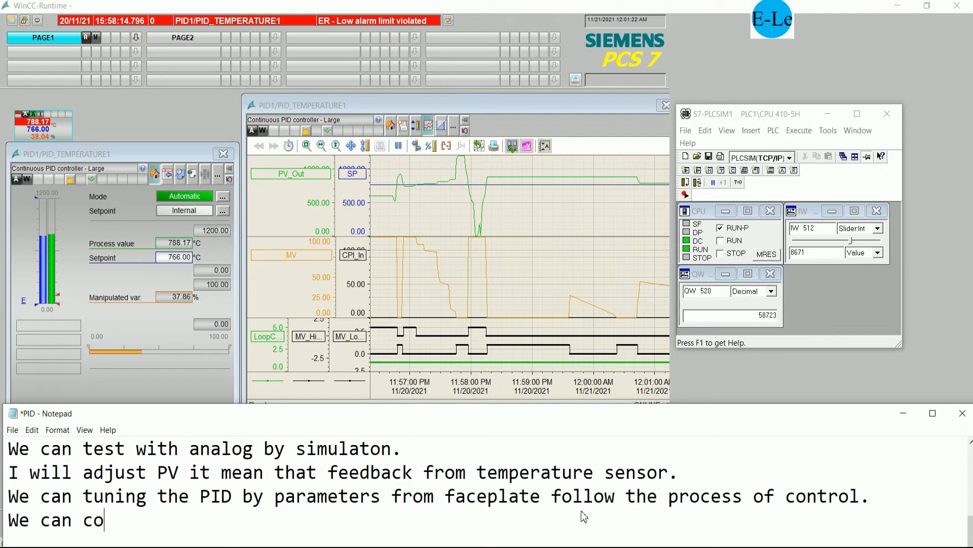
text(py )
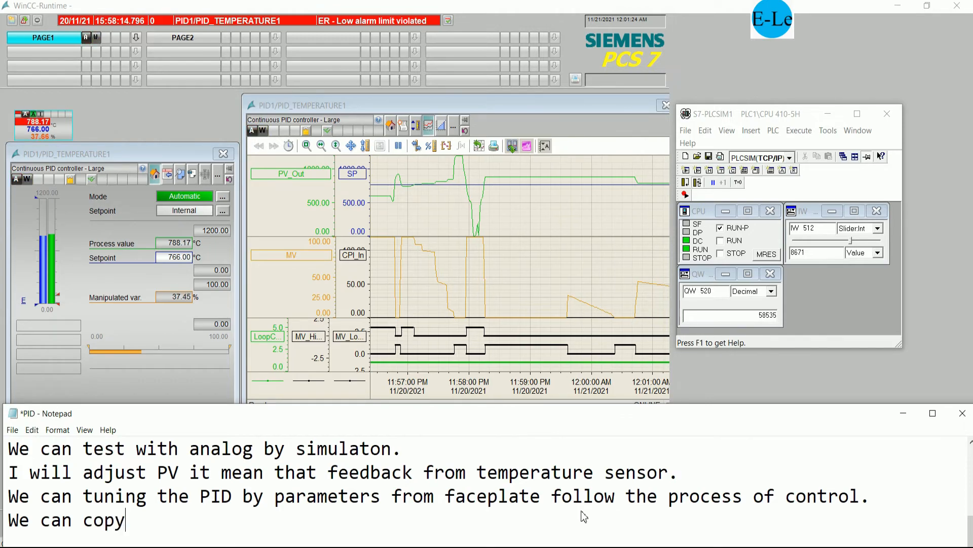
text(the )
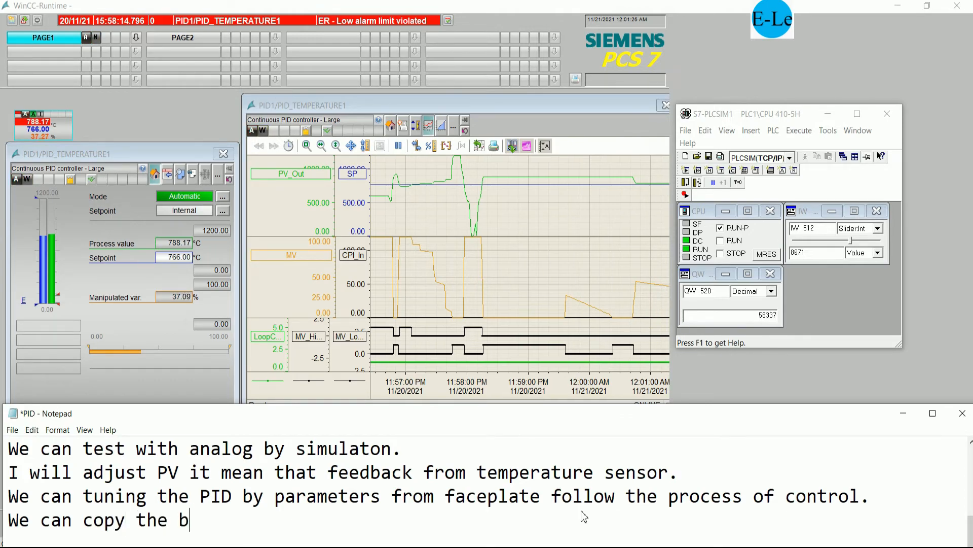
text(block)
text(om )
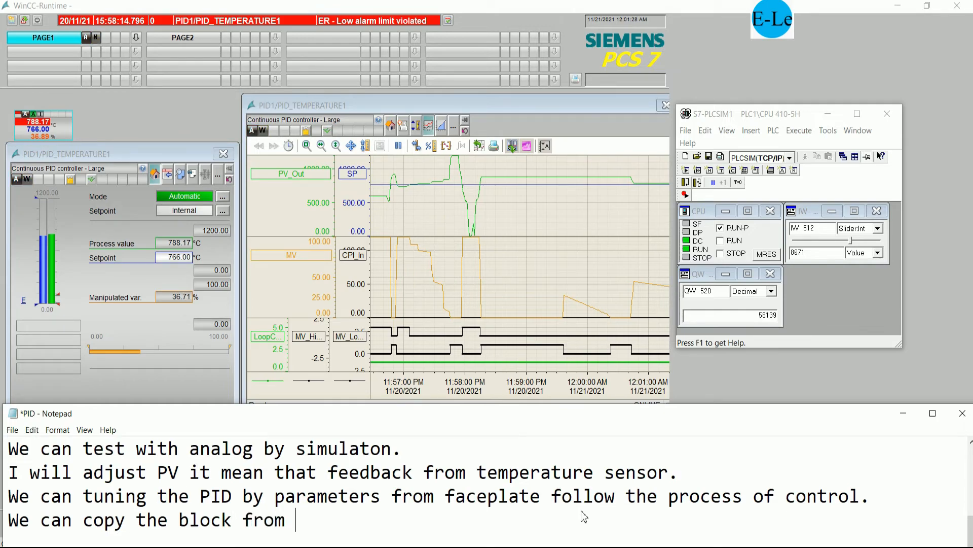
text(libraty)
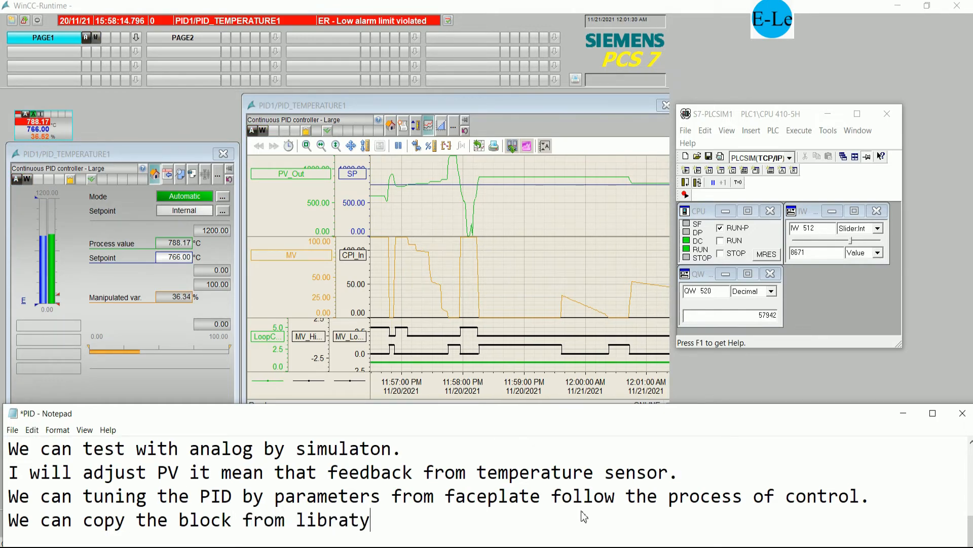
key(BackSpace)
key(BackSpace)
key(BackSpace)
text(ry to use )
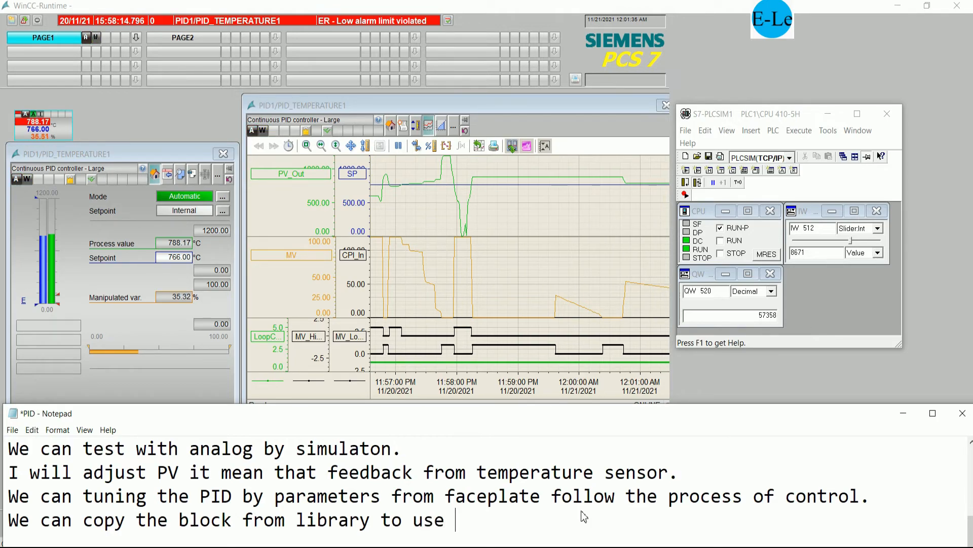
- Continue the last line of the note with "also, I will show the example"
text(also)
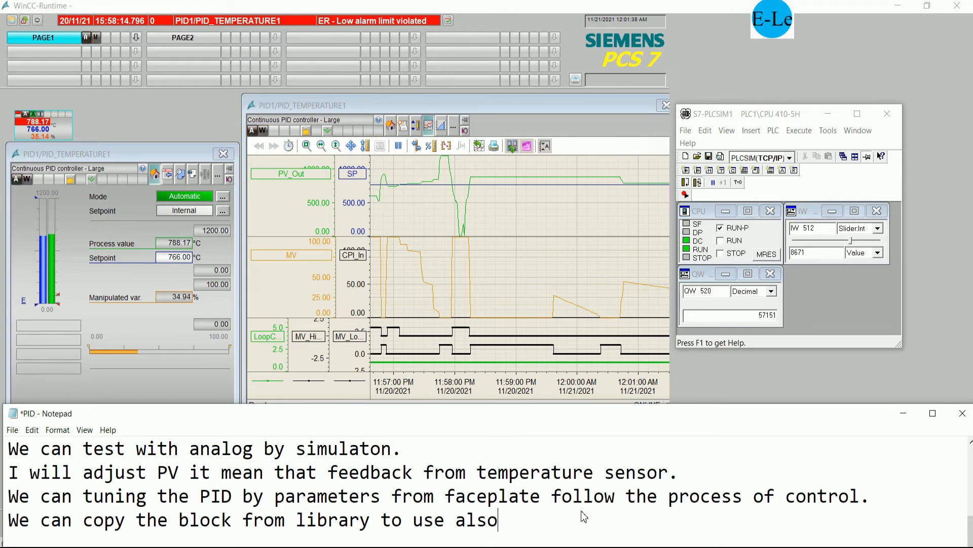
text(, I w)
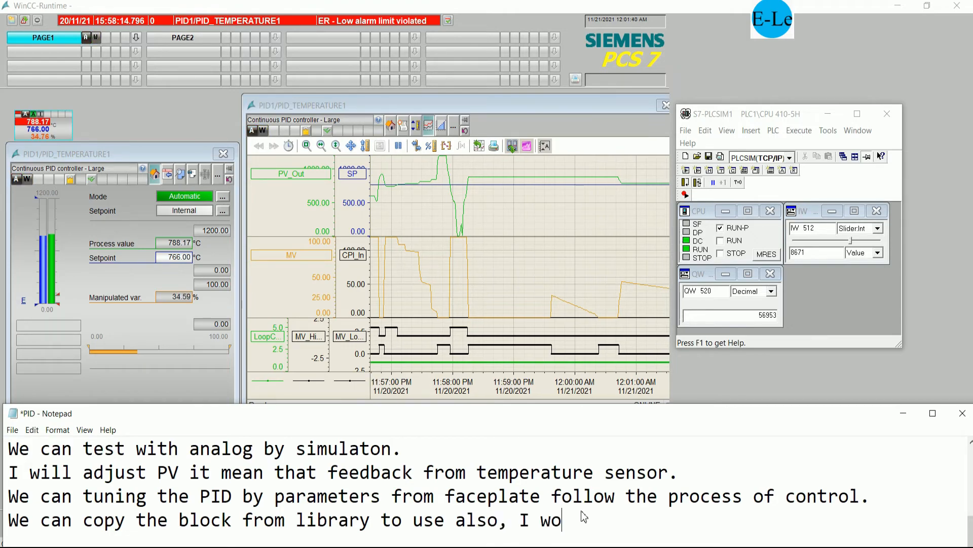
text(ill )
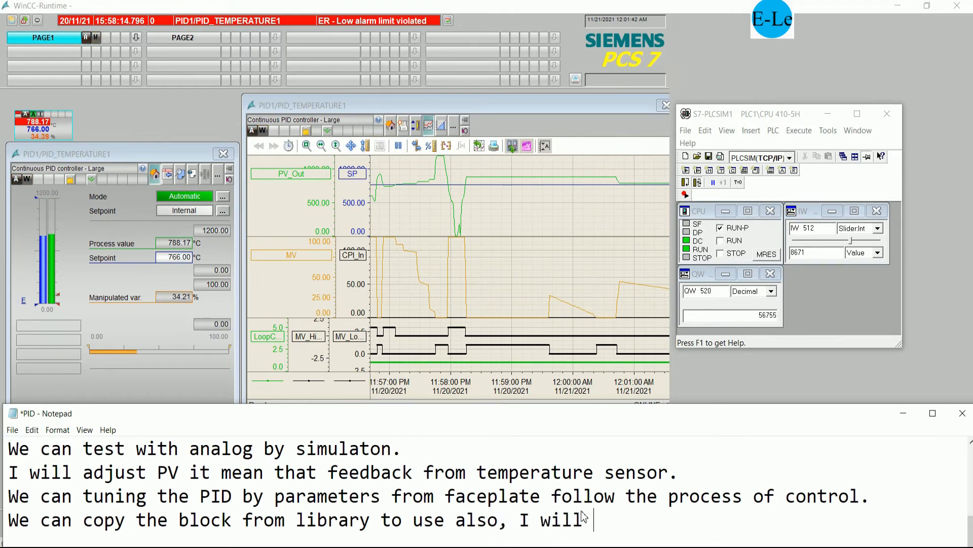
text(show the ex)
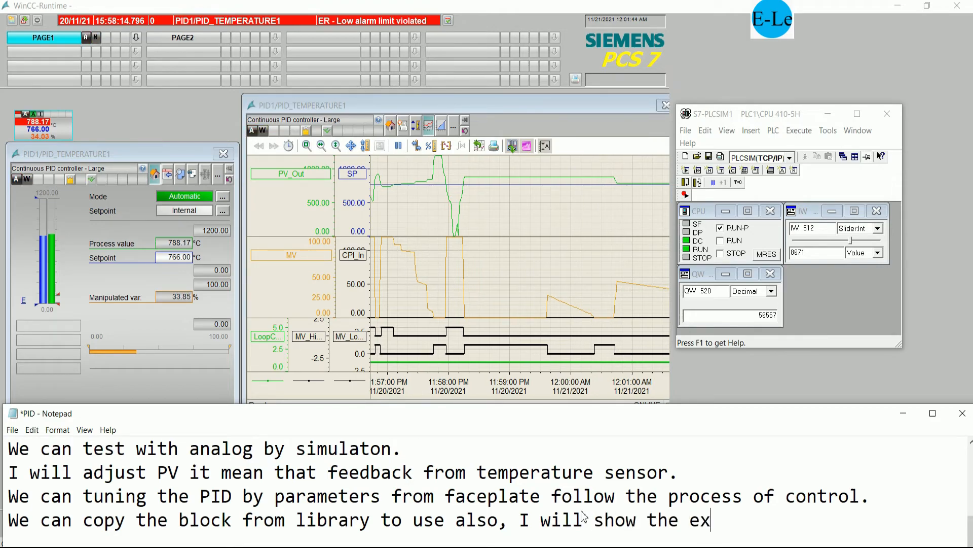
text(ample)
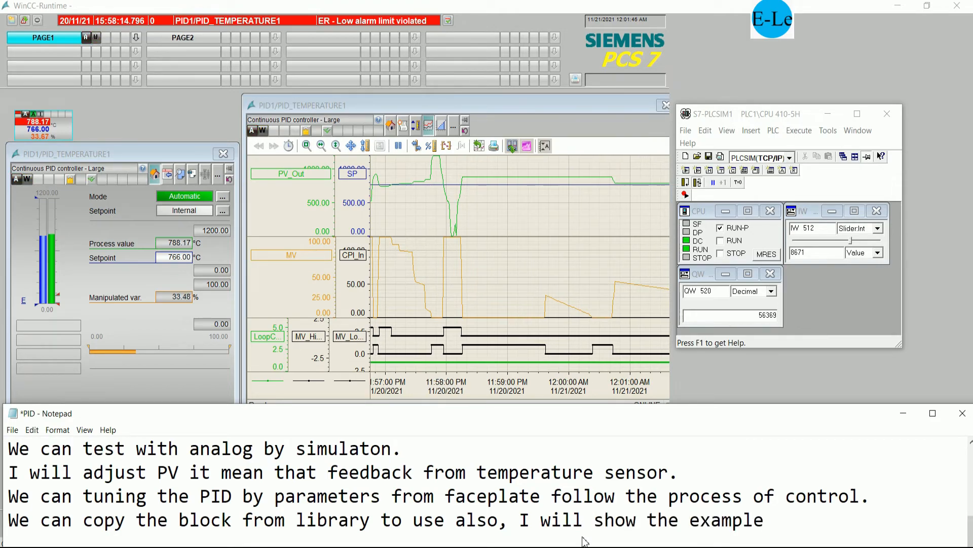
- Minimize the note, switch to SIMATIC Manager and open the PCS 7 AP Library V91 library
click(902, 413)
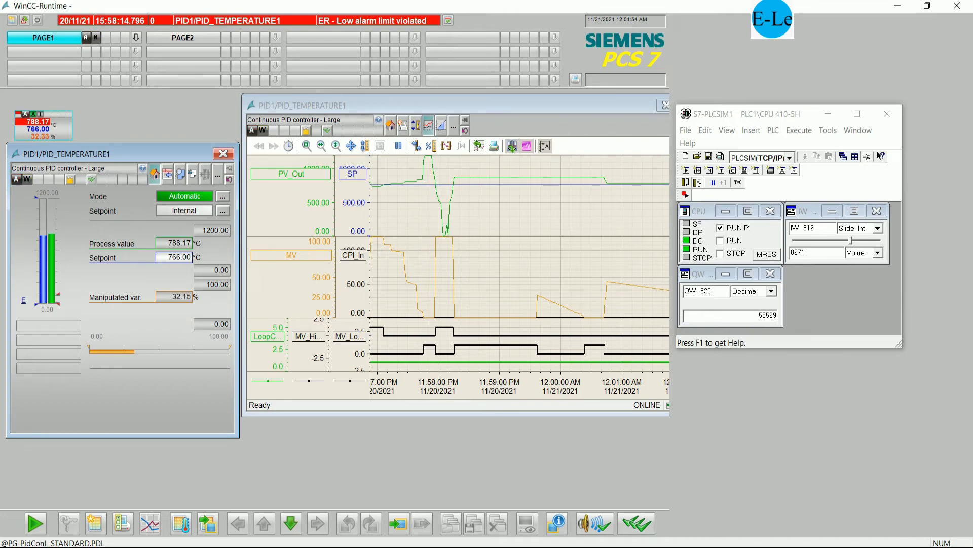
key(alt+Tab)
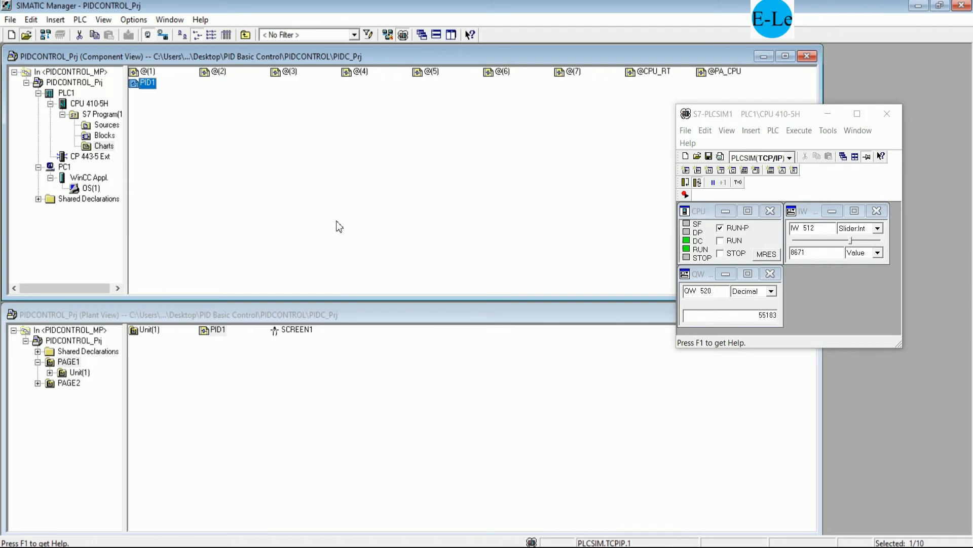
key(ctrl+o)
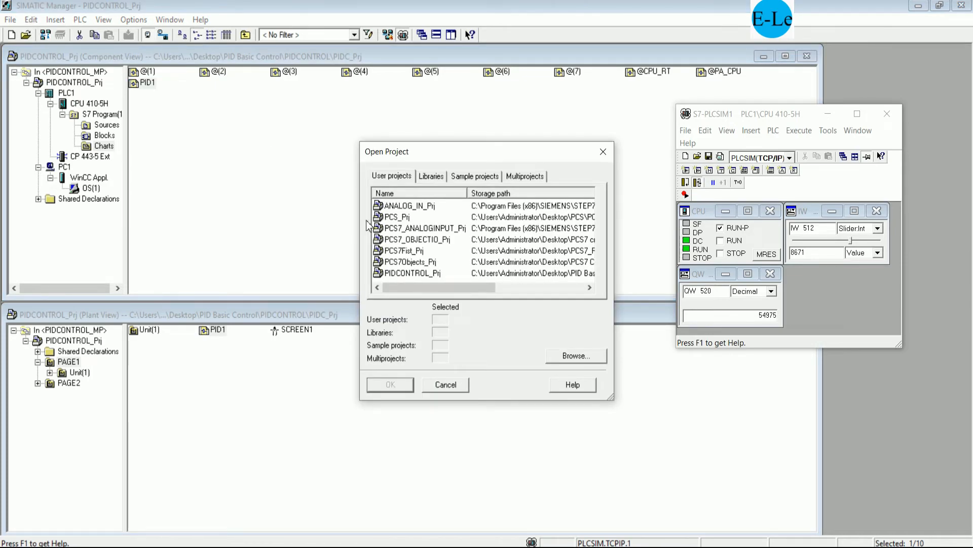
click(438, 180)
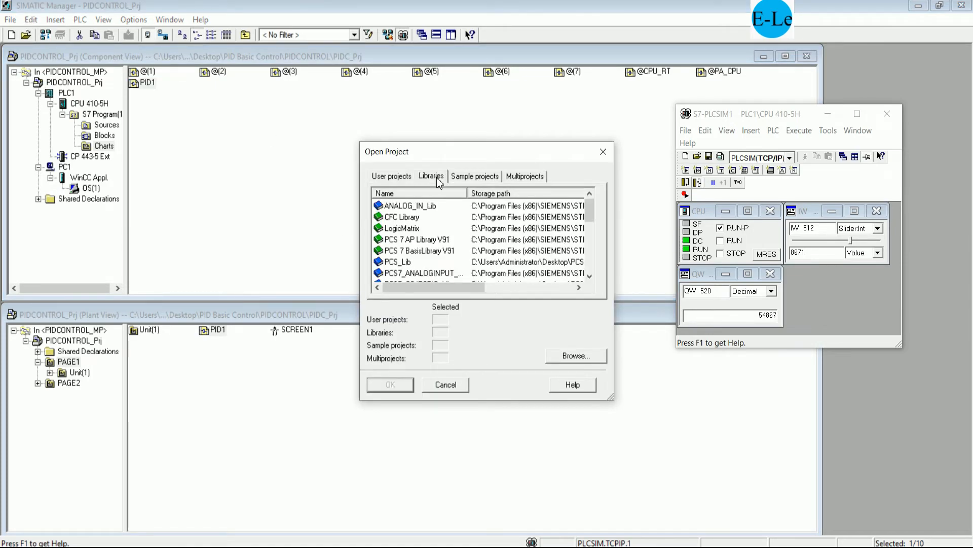
double_click(420, 242)
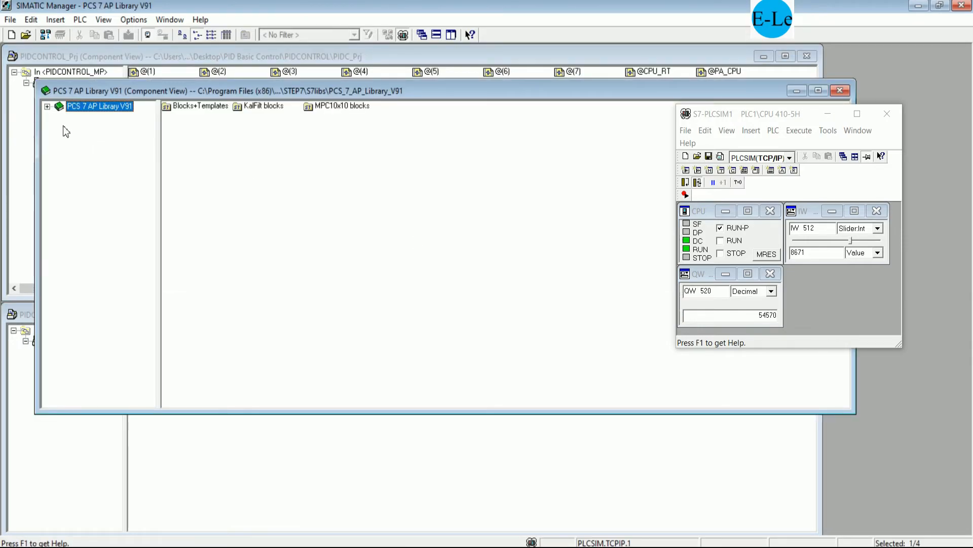
- Minimize the PLCSIM window, maximize the library window and show the Templates folder under Blocks+Templates
click(828, 114)
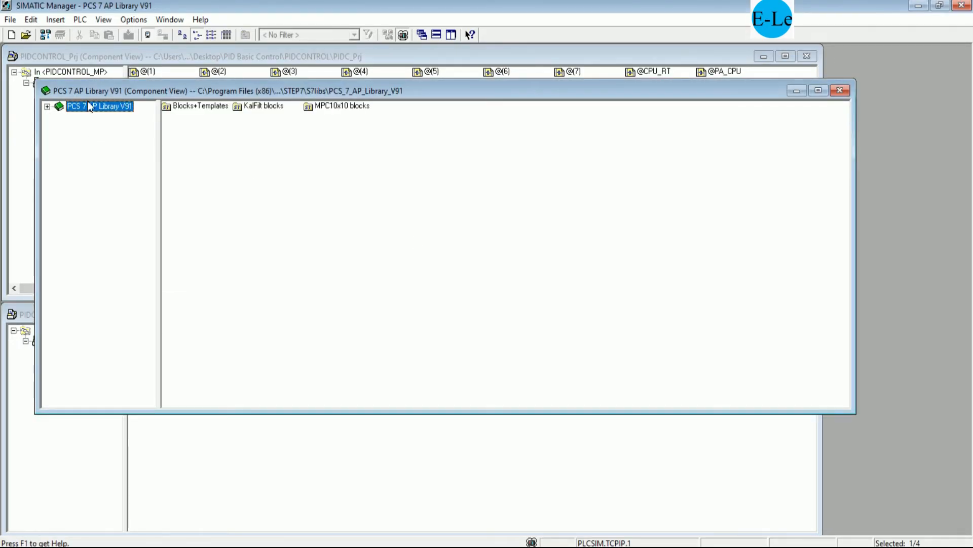
double_click(120, 92)
click(7, 51)
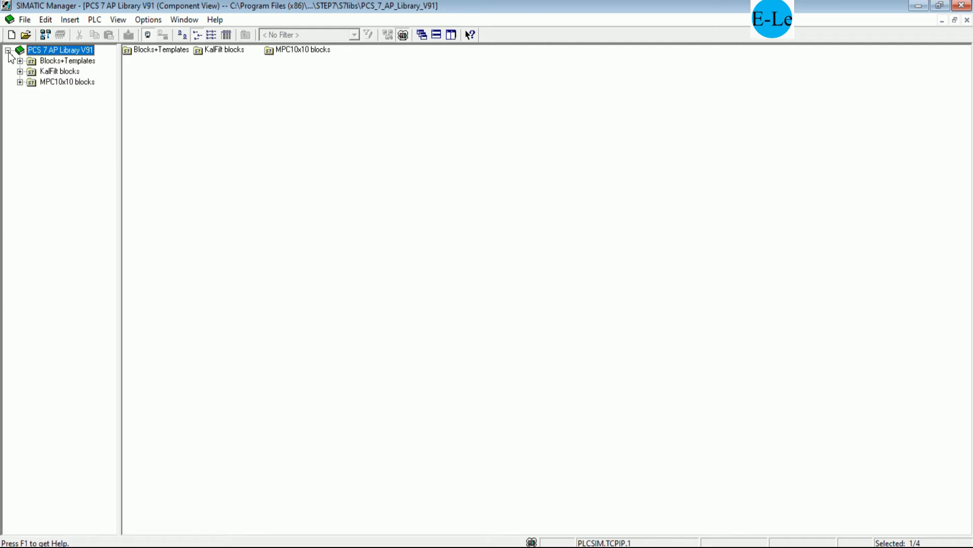
click(20, 61)
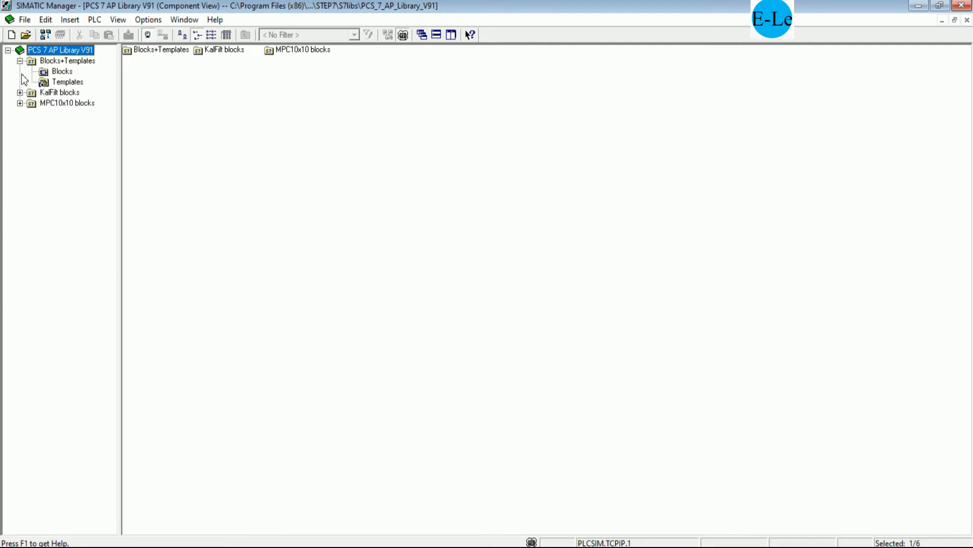
click(52, 96)
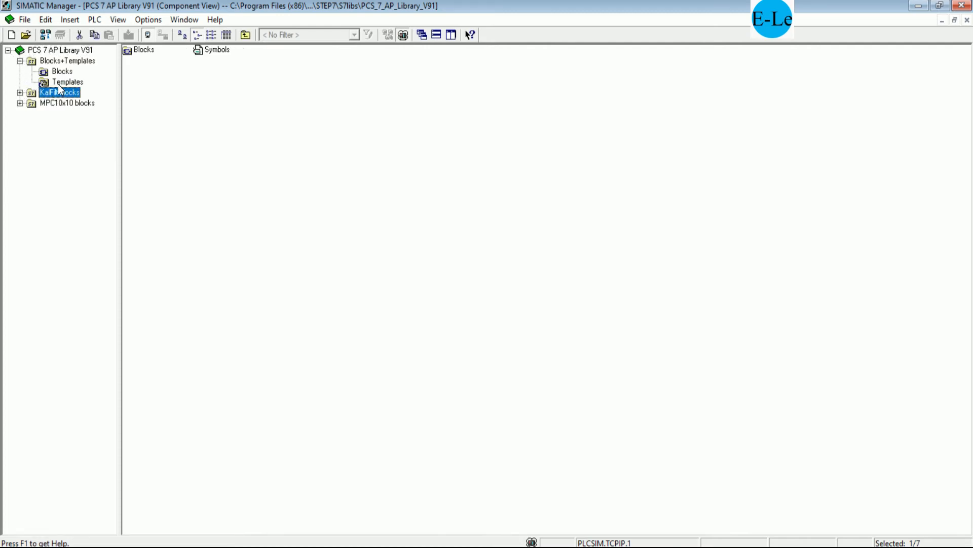
click(61, 74)
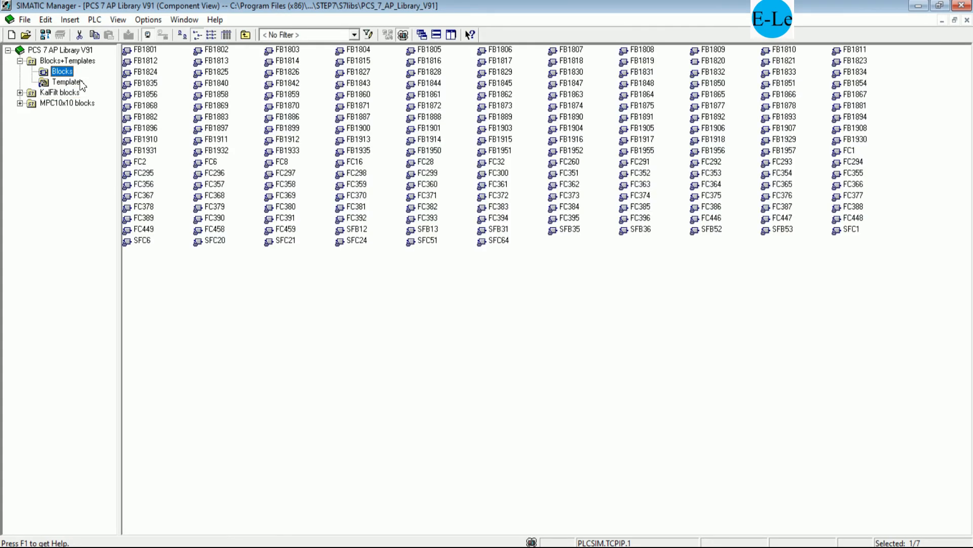
click(68, 82)
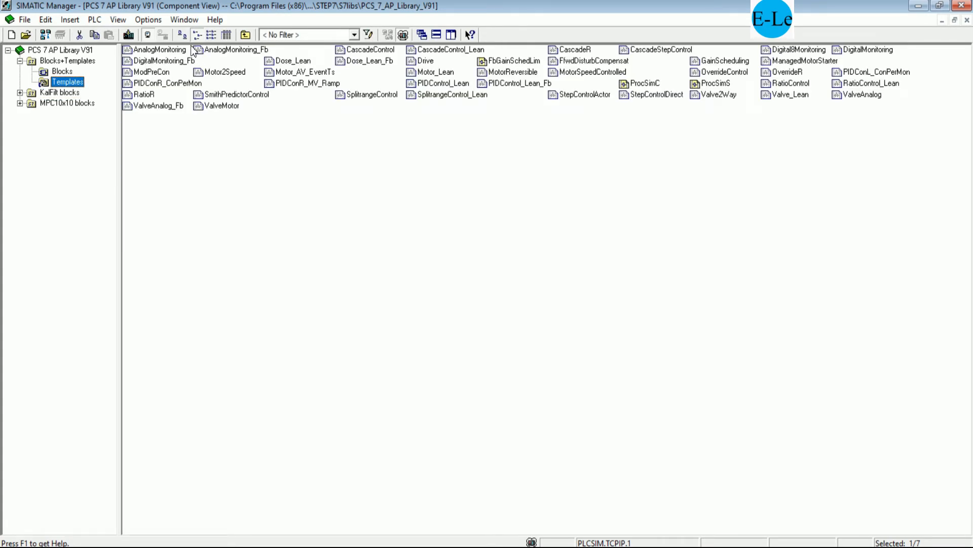
- Display the templates as a detailed list and widen the Object name column
click(226, 35)
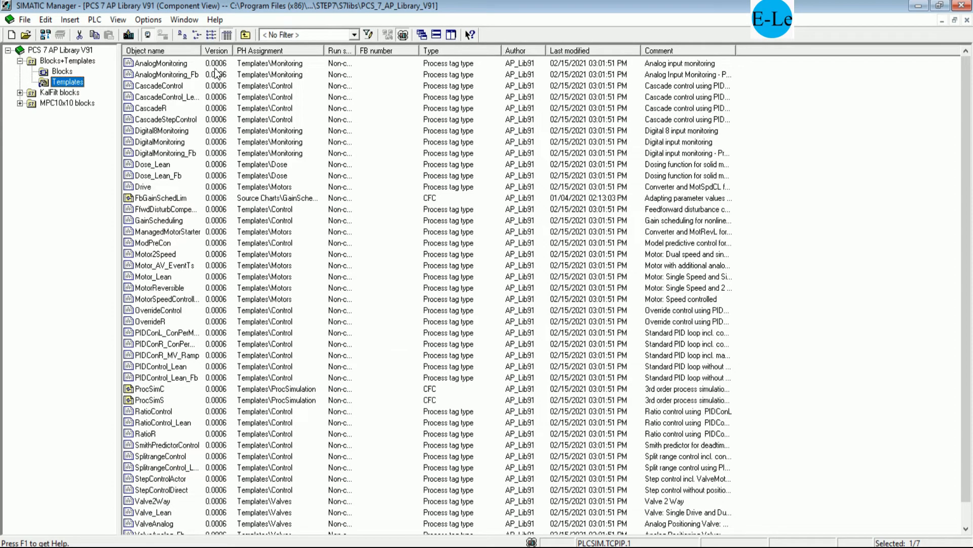
double_click(202, 50)
scroll(180, 290, down, 1)
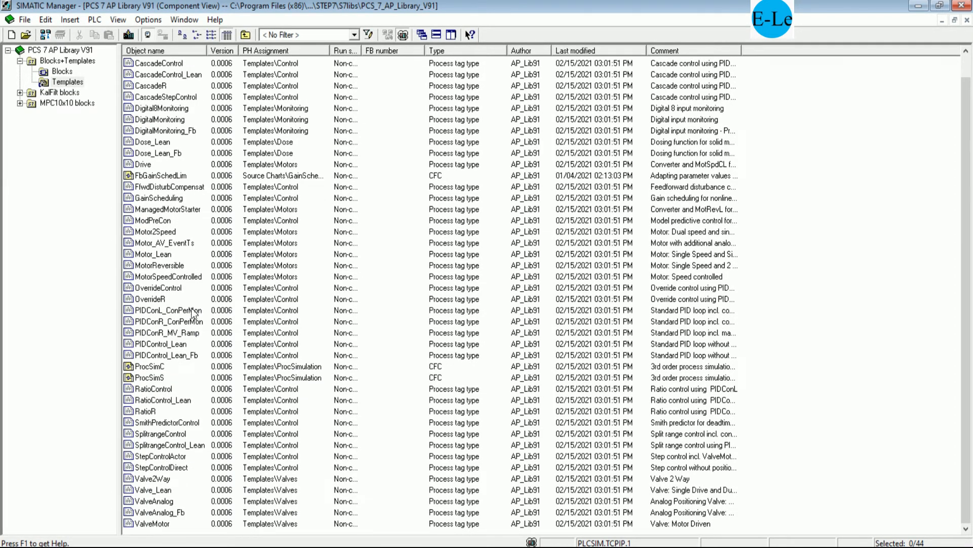
scroll(192, 302, up, 1)
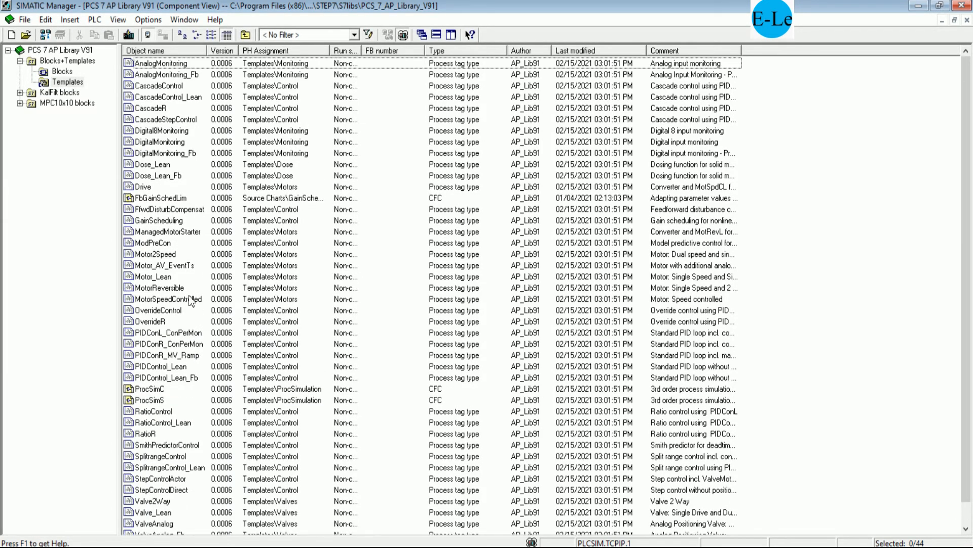
click(161, 334)
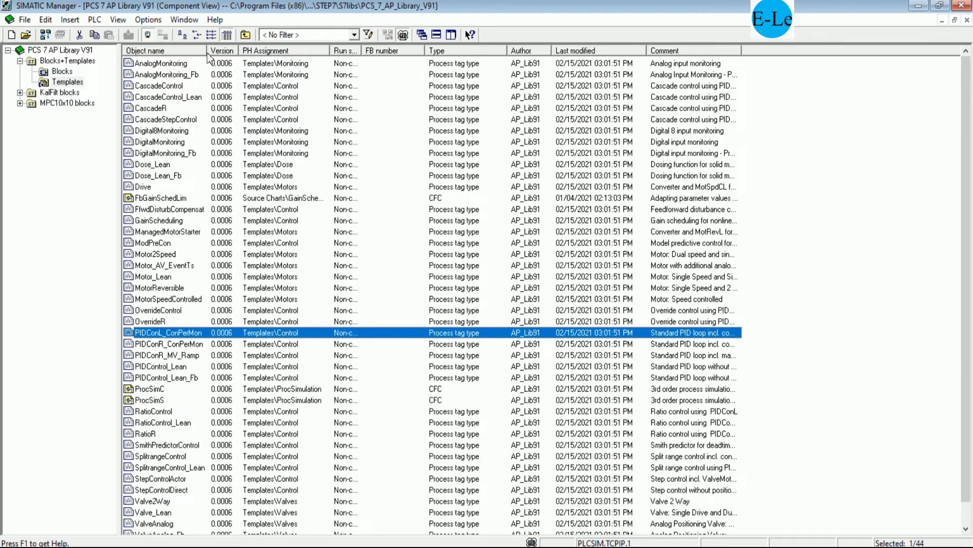
drag(207, 54, 285, 53)
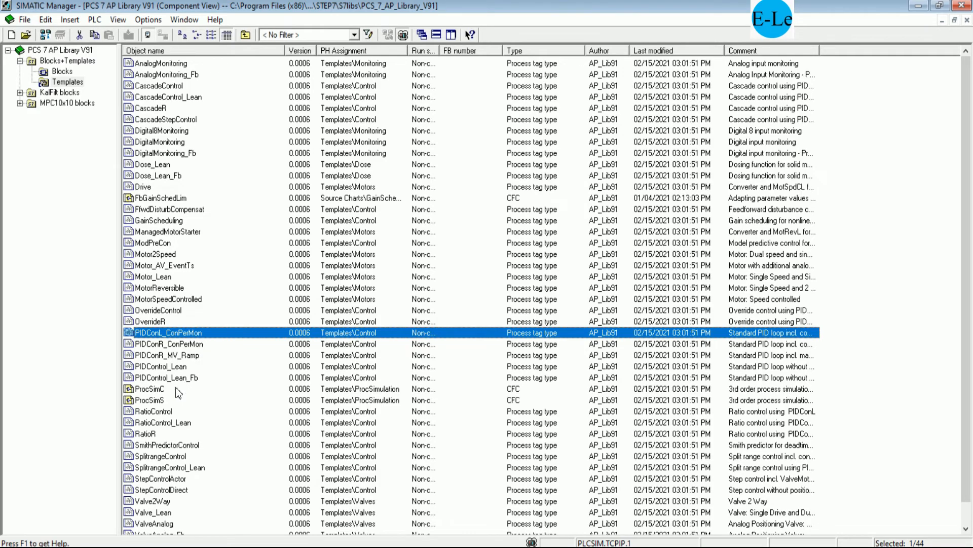
- Copy the five PID templates from PIDConL_ConPerMon through PIDControl_Lean_Fb
drag(170, 381, 181, 333)
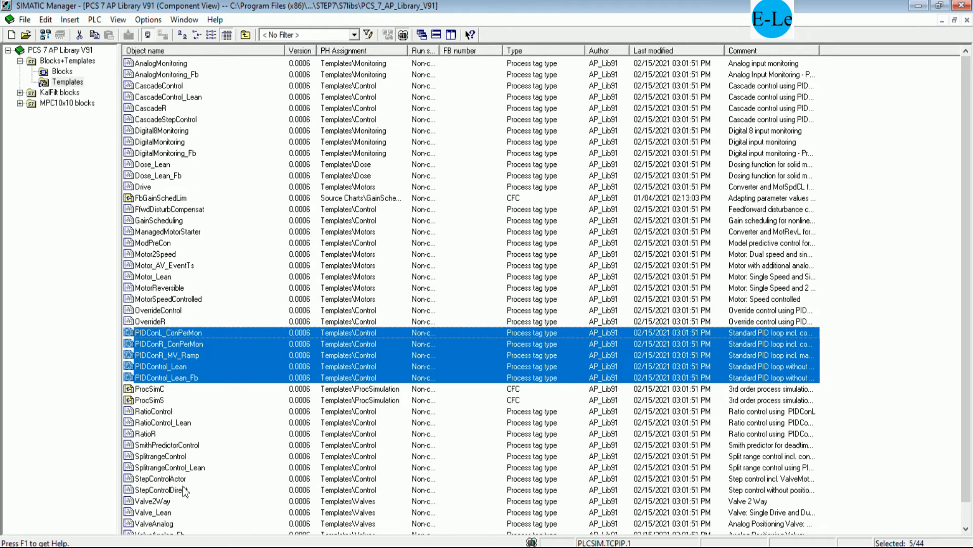
right_click(180, 354)
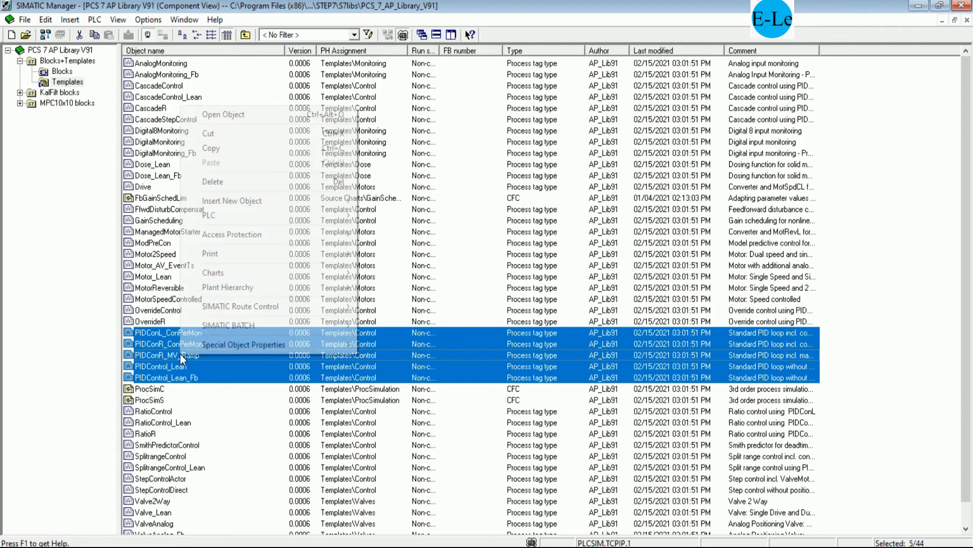
click(226, 150)
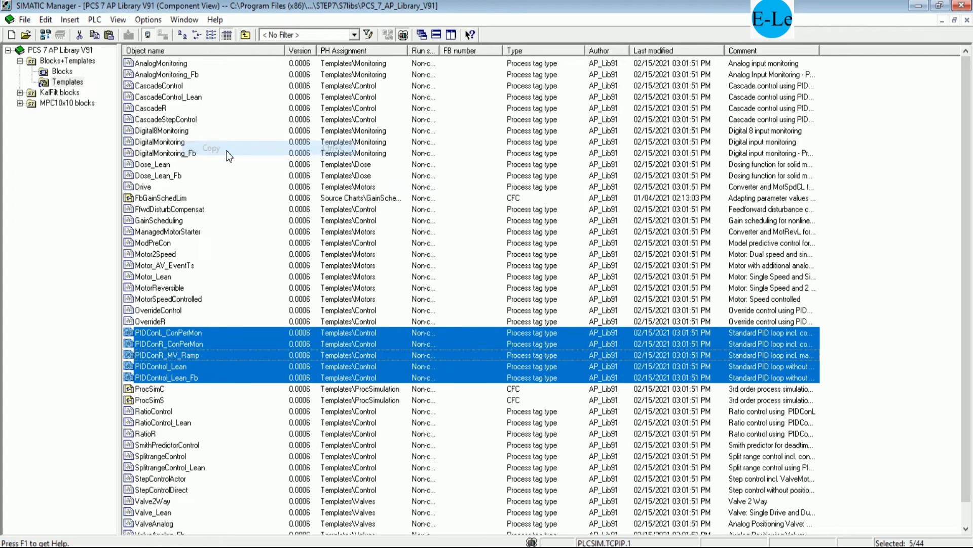
- Restore the library window to its smaller size and open the PAGE2 folder in the project's Plant View
click(954, 21)
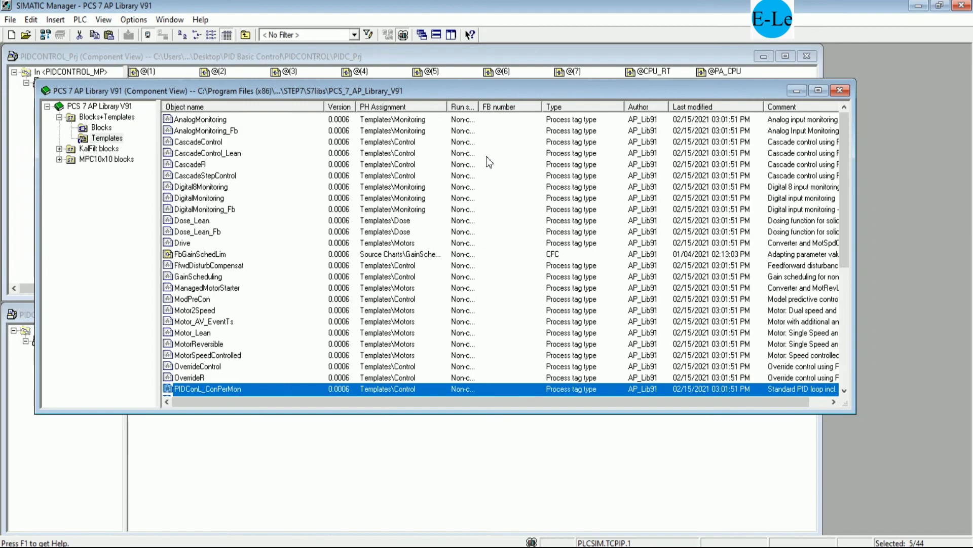
click(297, 439)
click(68, 383)
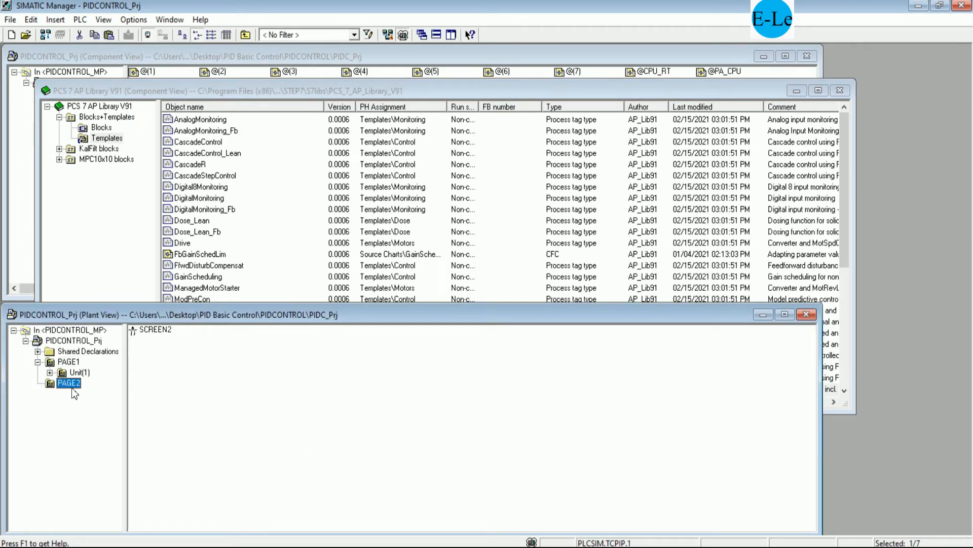
- Switch to the PID note in Notepad, end the last sentence with a period, and add the line "I will paste on page2"
click(154, 547)
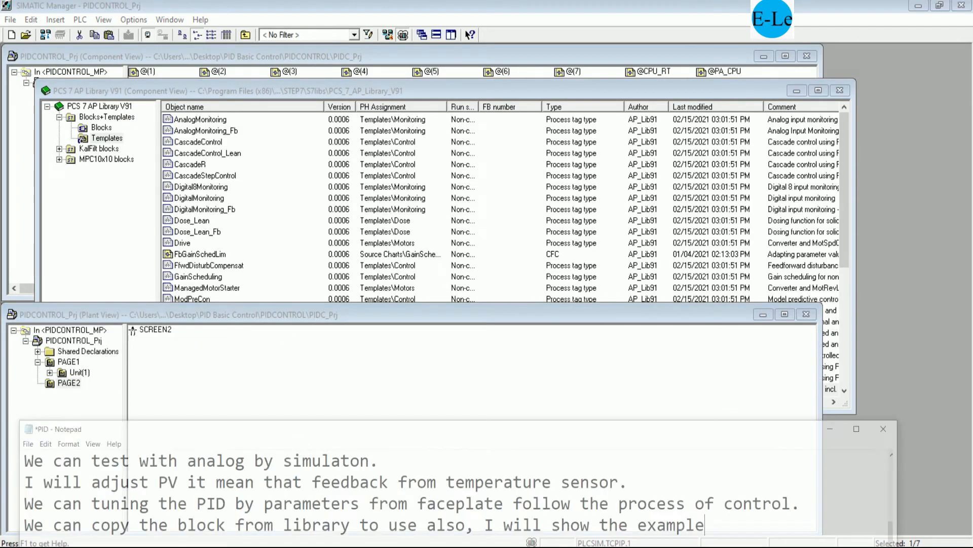
scroll(642, 506, down, 1)
text(.)
key(Return)
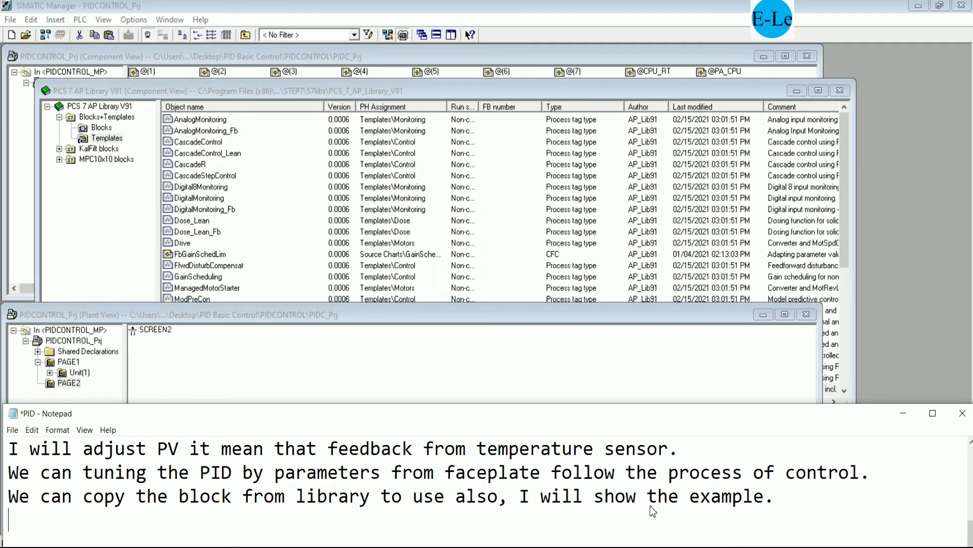
text(I will p)
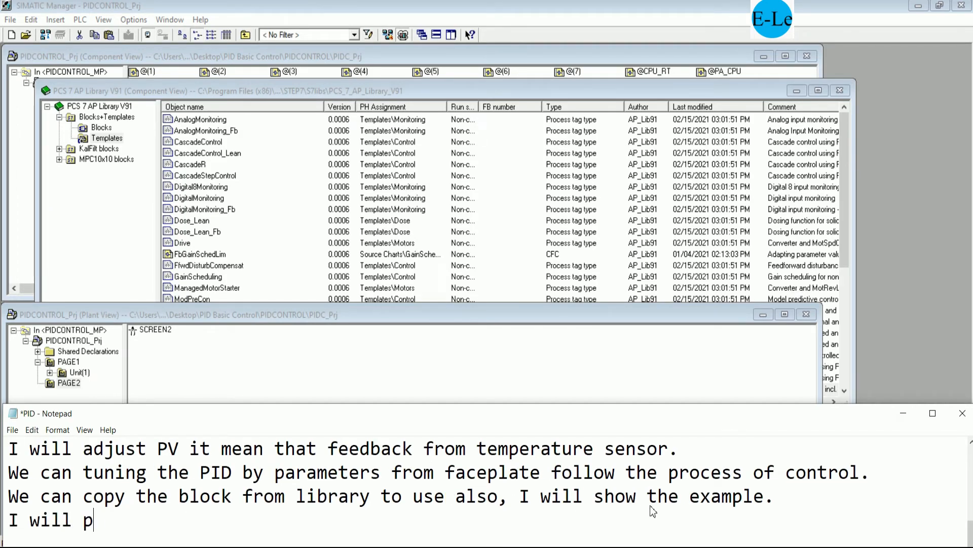
text(aste)
key(BackSpace)
text(te on page)
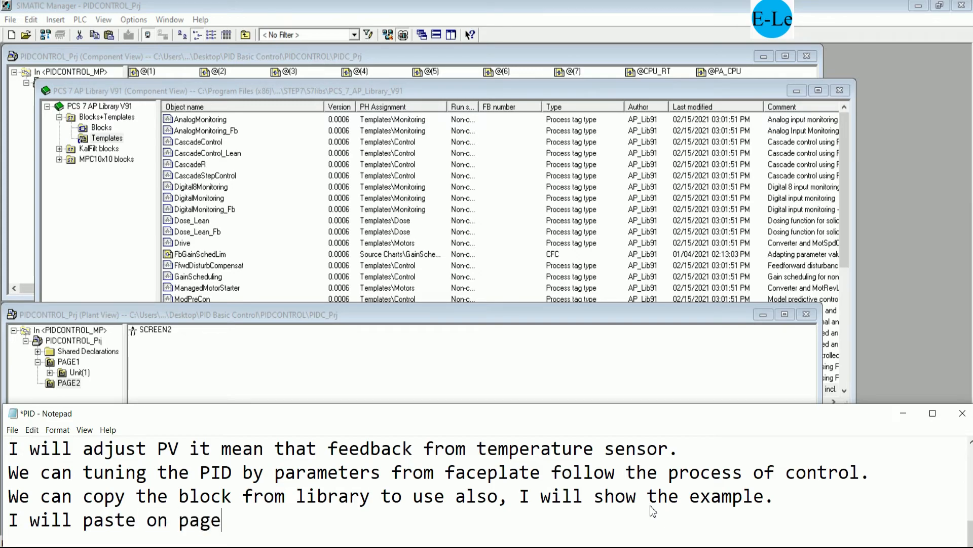
text( 2)
click(234, 522)
key(BackSpace)
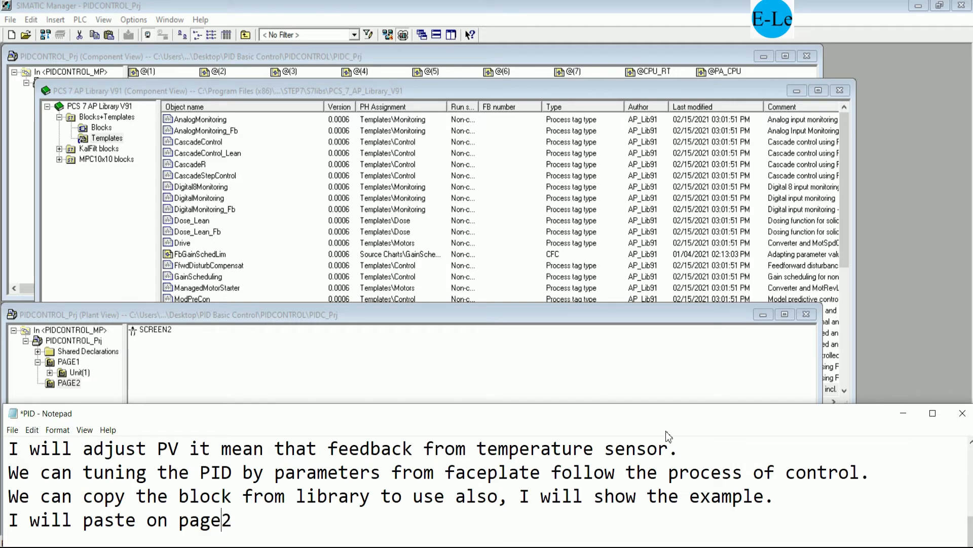
- Minimize the note and paste the copied PID templates into the PAGE2 folder of the Plant View
click(903, 413)
right_click(223, 376)
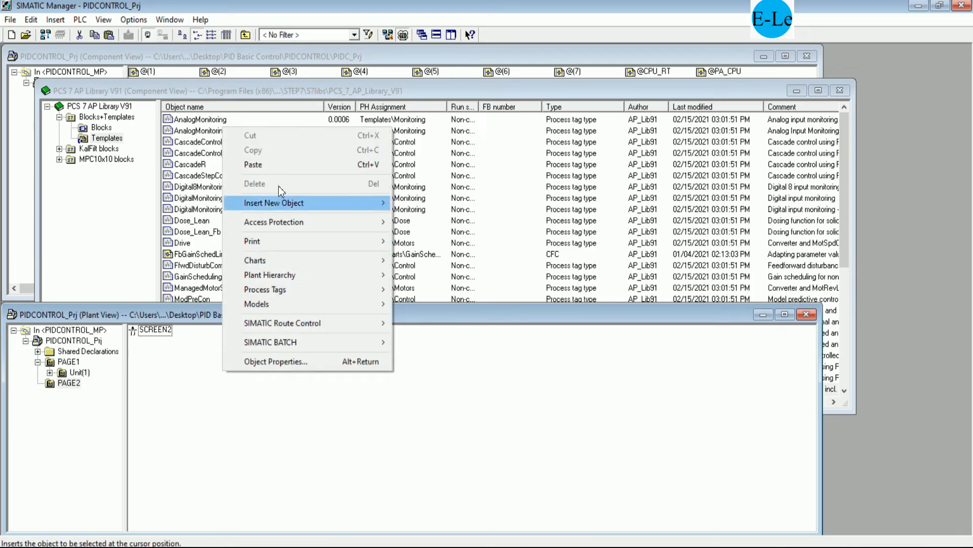
click(284, 162)
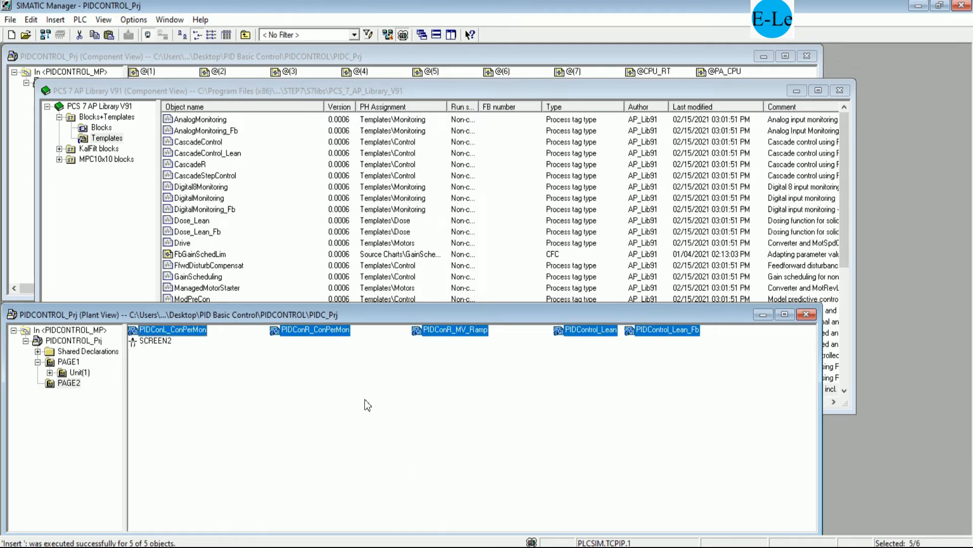
- Rename the pasted PIDConL_ConPerMon chart in PAGE2 as PID2
click(202, 346)
click(195, 333)
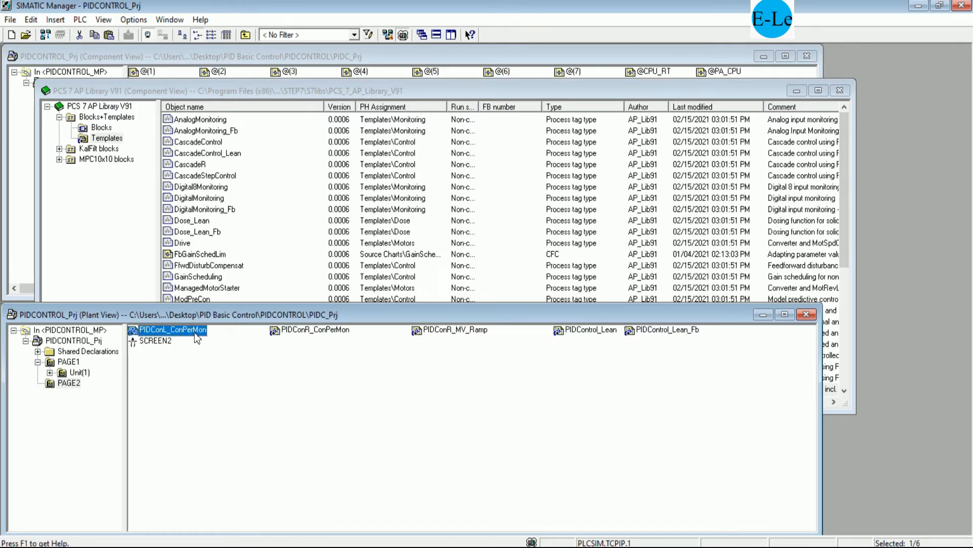
right_click(197, 338)
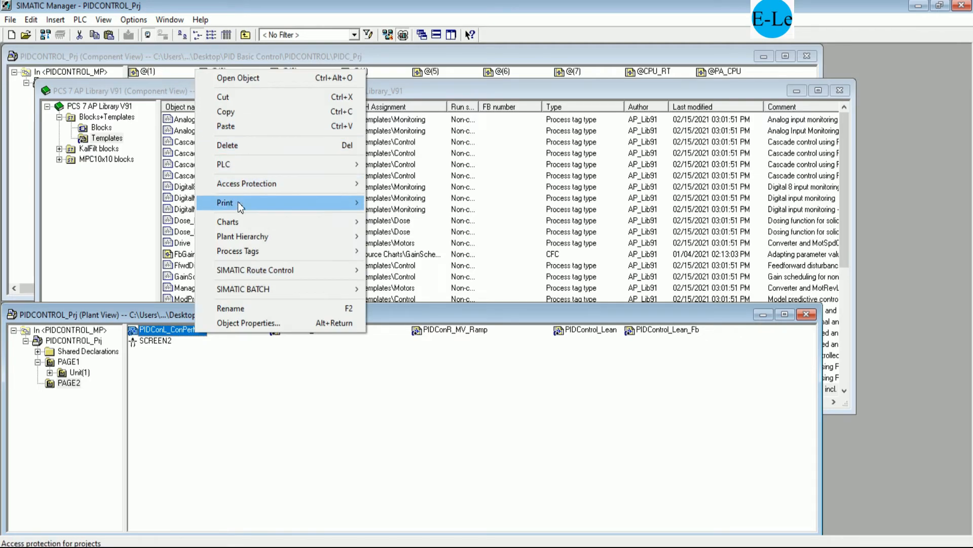
click(238, 308)
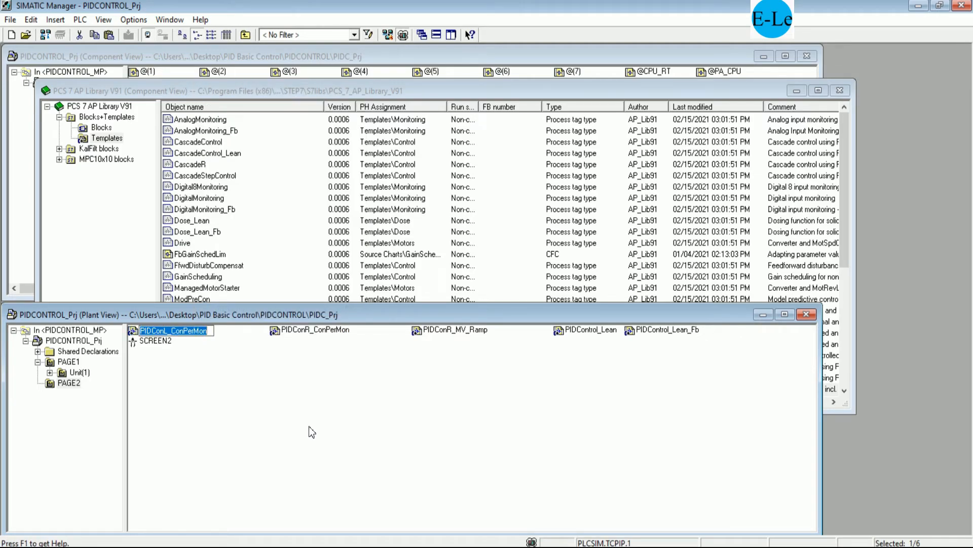
key(End)
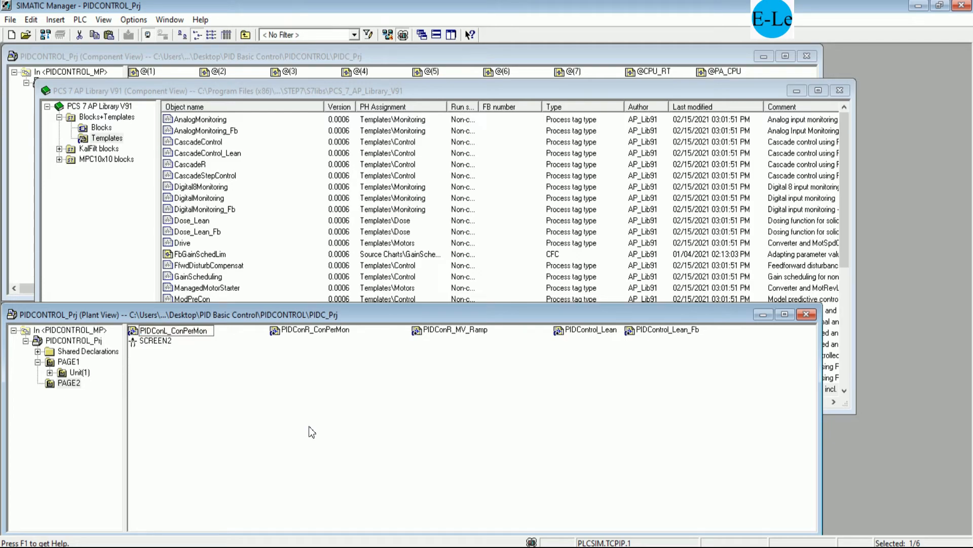
key(BackSpace)
key(BackSpace)
key(BackSpace)
key(BackSpace)
key(BackSpace)
key(BackSpace)
key(BackSpace)
key(BackSpace)
text(2)
key(Return)
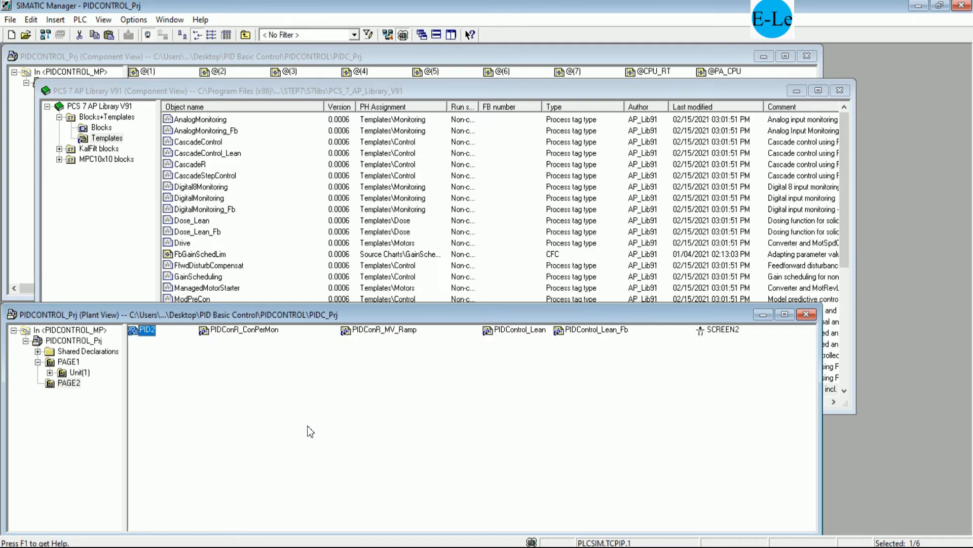
- Rename the PIDConR_ConPerMon chart in PAGE2 as PID3
click(252, 331)
click(252, 332)
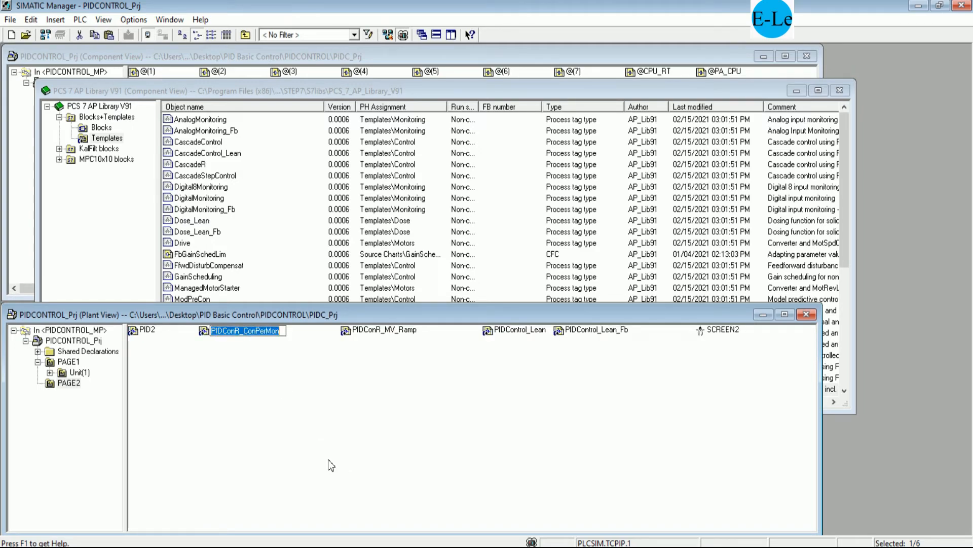
text(pi)
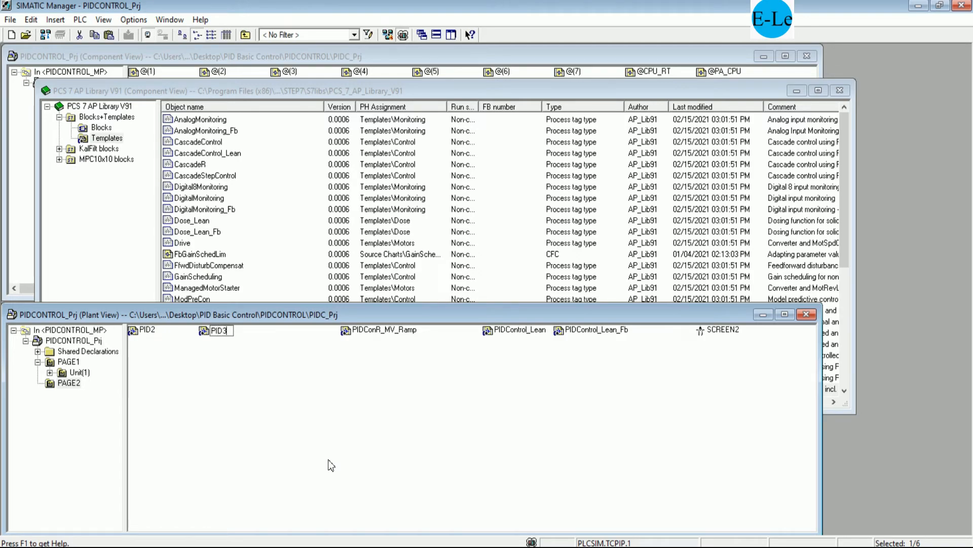
key(Return)
- Rename the PIDConR_MV_Ramp chart in PAGE2 as PID4
click(308, 330)
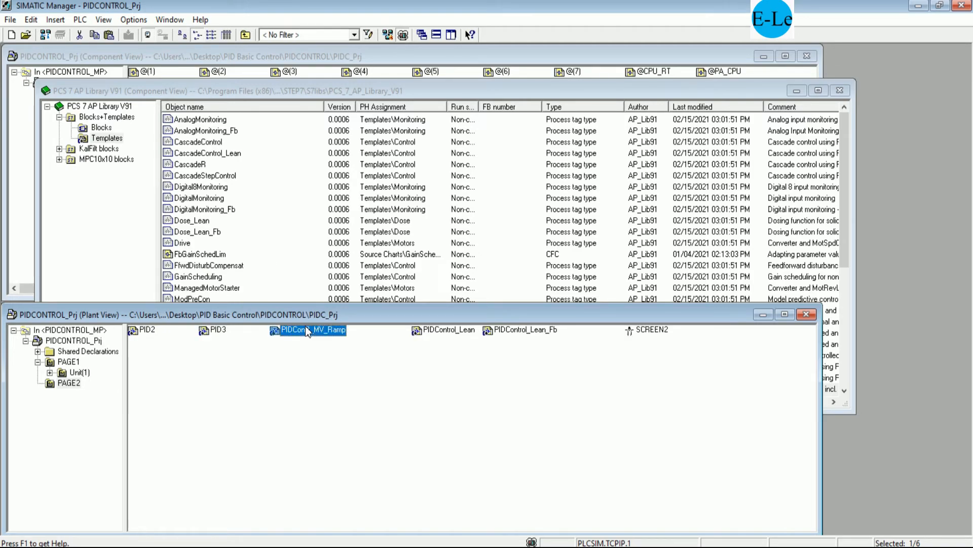
key(F2)
text(PID4)
key(Return)
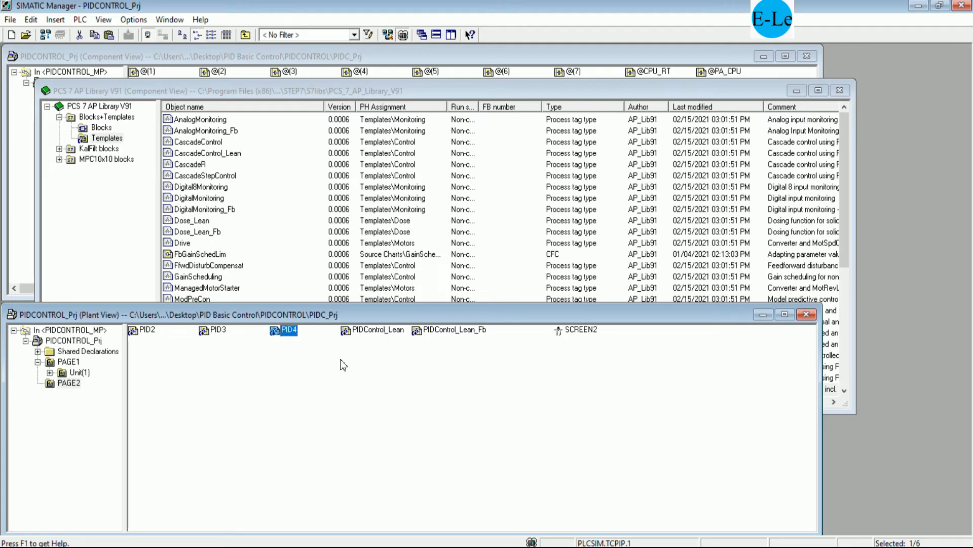
- Rename the PIDControl_Lean chart in PAGE2 as PID5
click(366, 331)
right_click(367, 332)
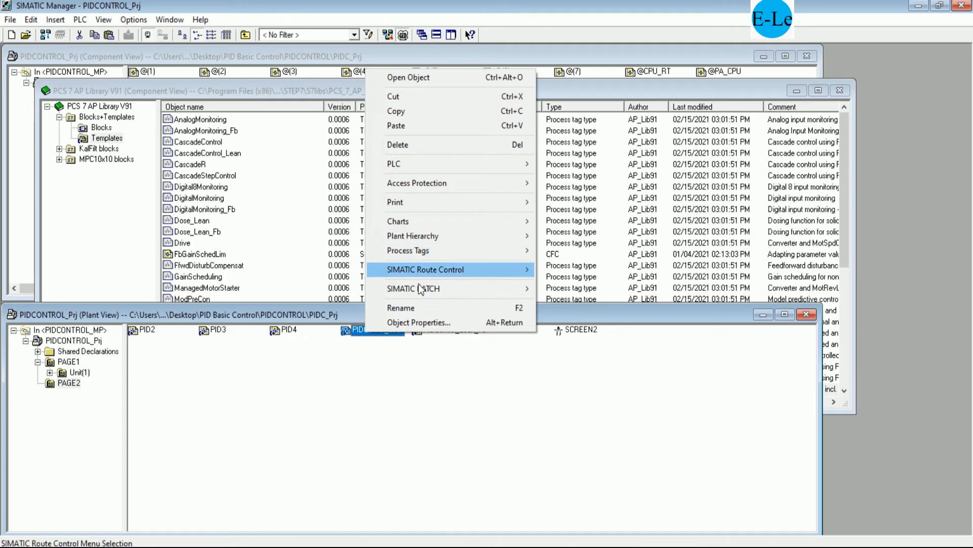
click(408, 308)
text(PID5)
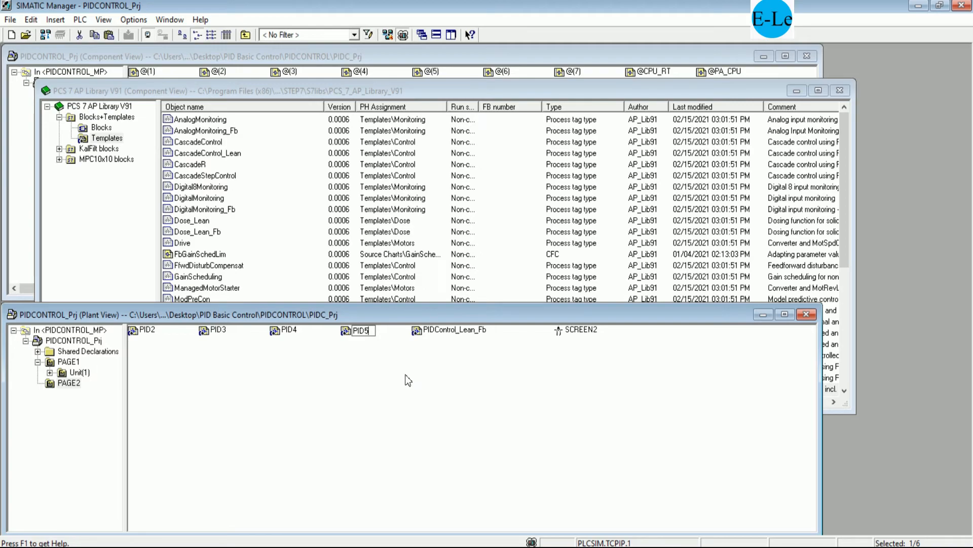
key(Return)
- Rename the PIDControl_Lean_Fb chart in PAGE2 as PID6
right_click(450, 335)
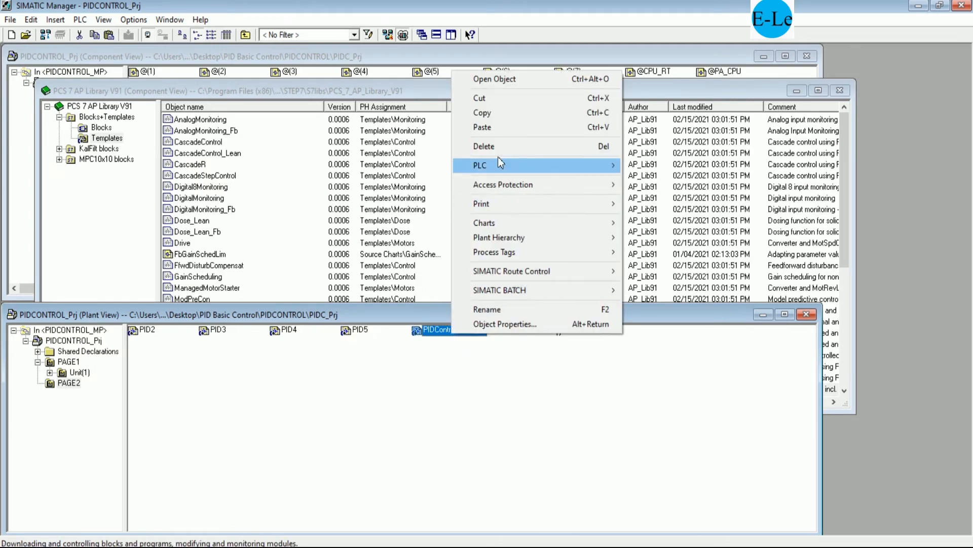
click(495, 307)
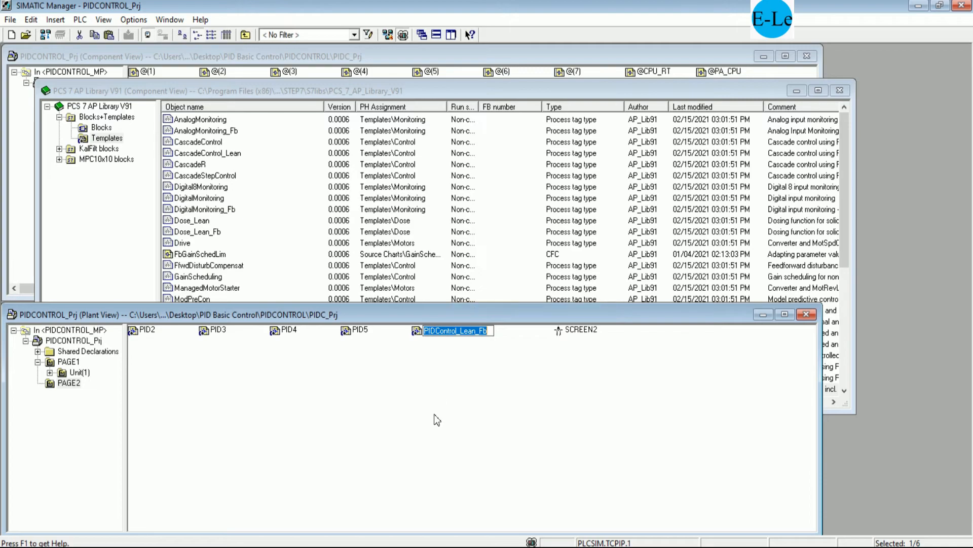
text(PID)
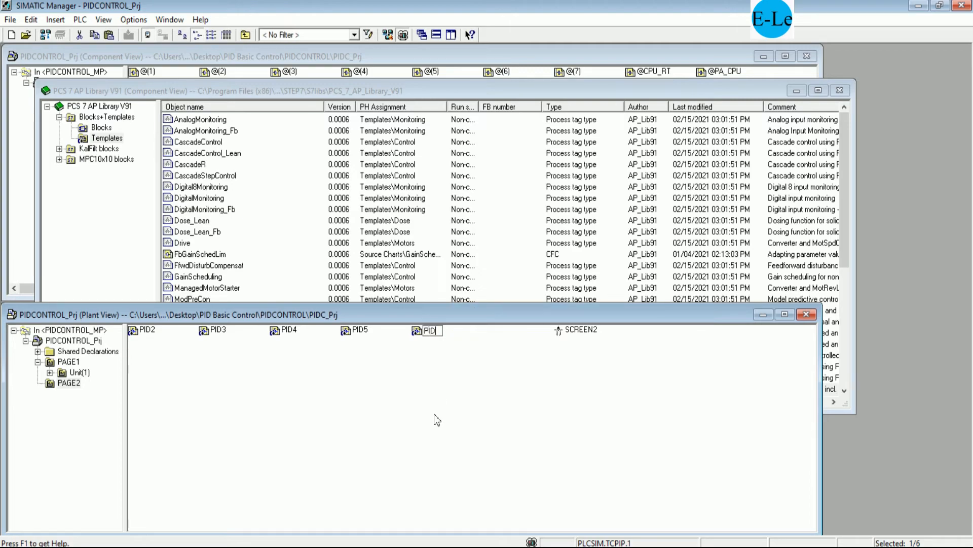
text(6)
key(Return)
click(415, 397)
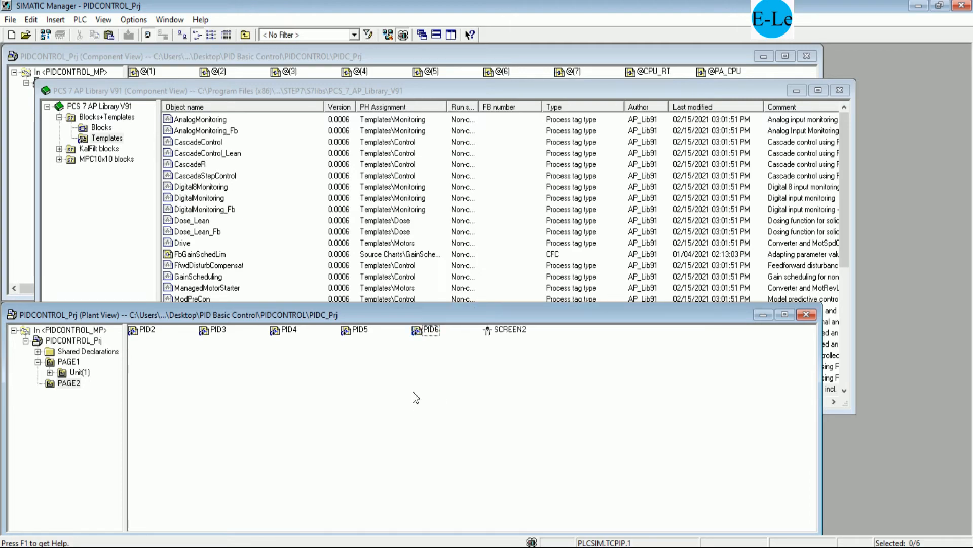
- Minimize the AP Library window and open the PID2 chart from PAGE2 in the CFC editor
click(796, 91)
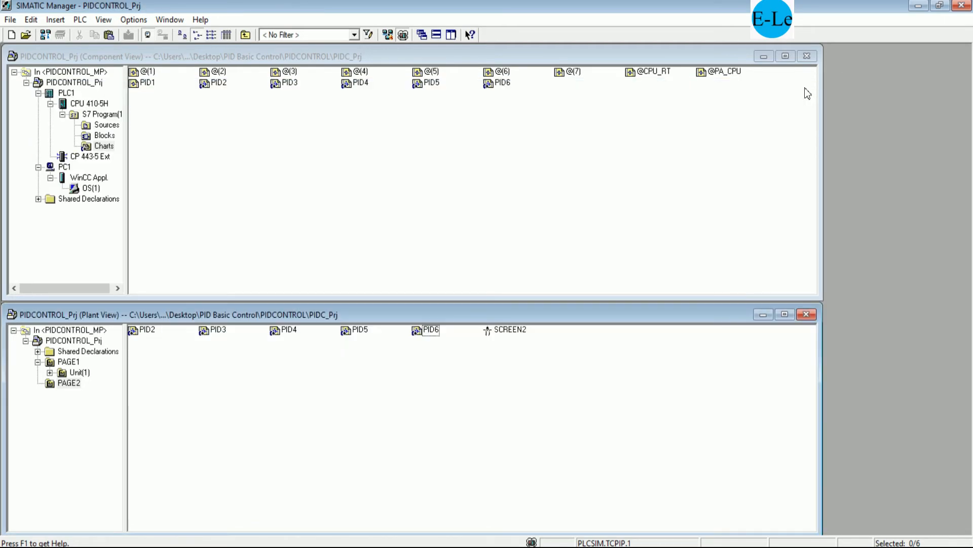
double_click(146, 331)
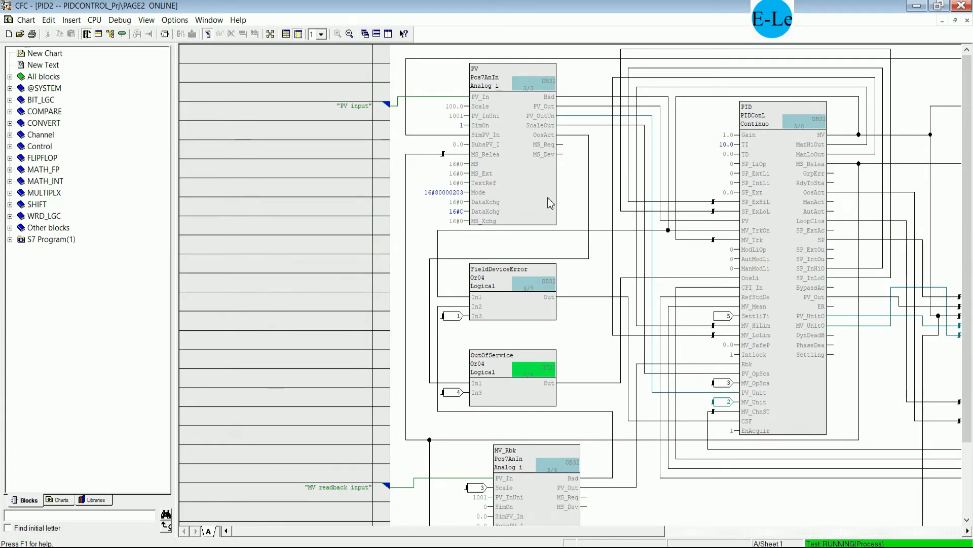
- Examine the PV and MV readback inputs of the PID2 chart and how its PID, monitoring and simulation blocks are connected
right_click(384, 109)
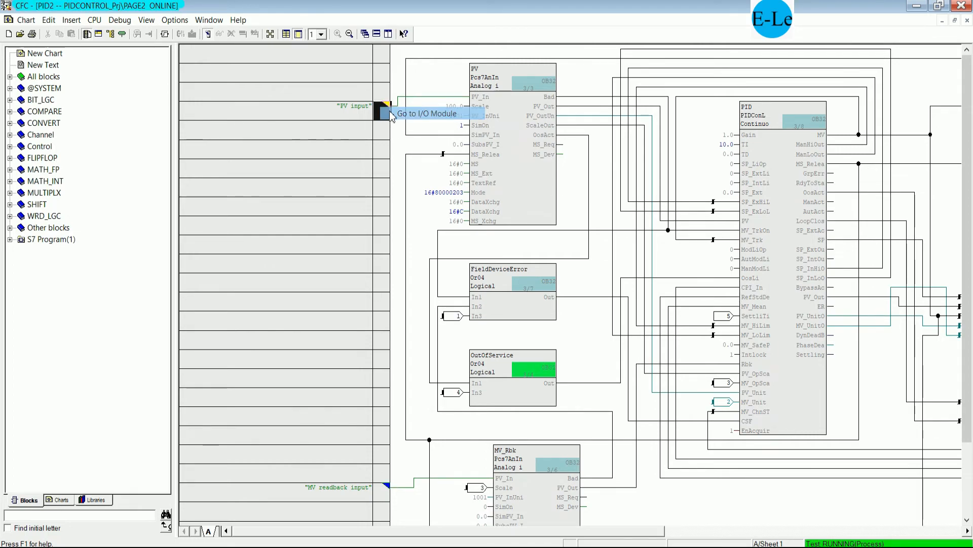
click(421, 113)
click(404, 303)
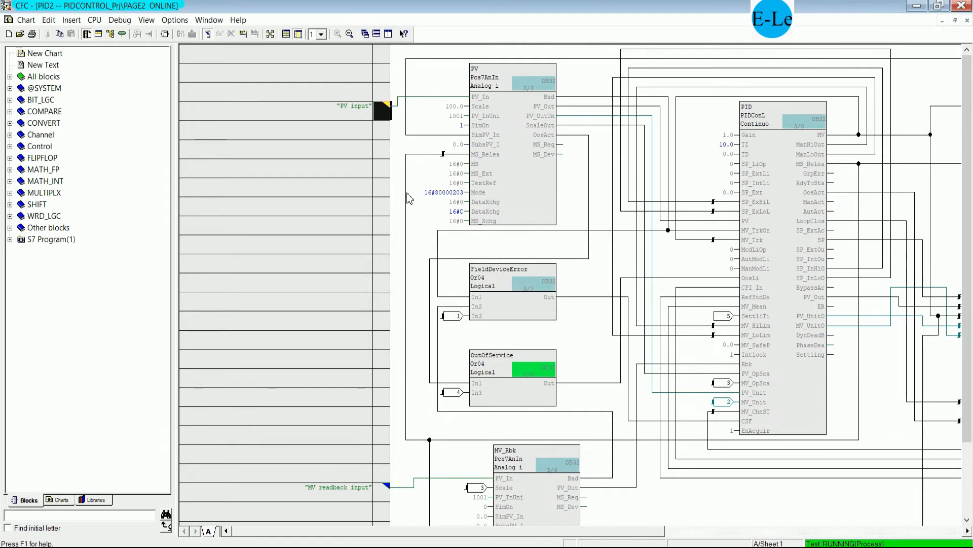
click(428, 127)
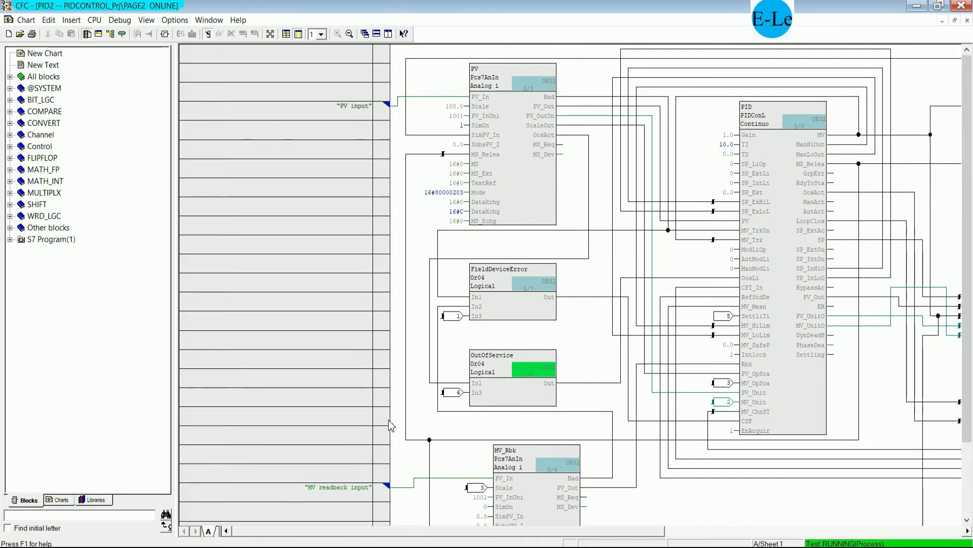
scroll(391, 425, down, 3)
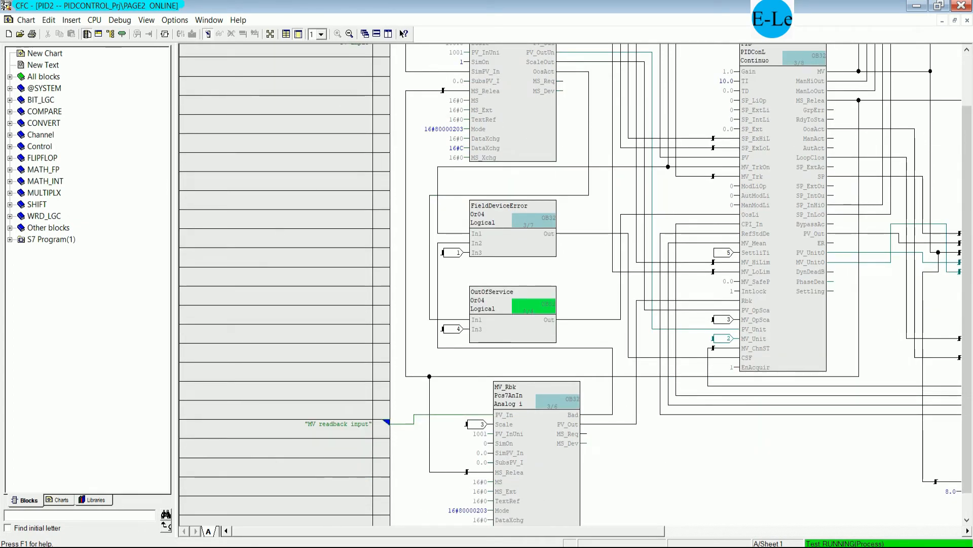
drag(354, 535, 485, 542)
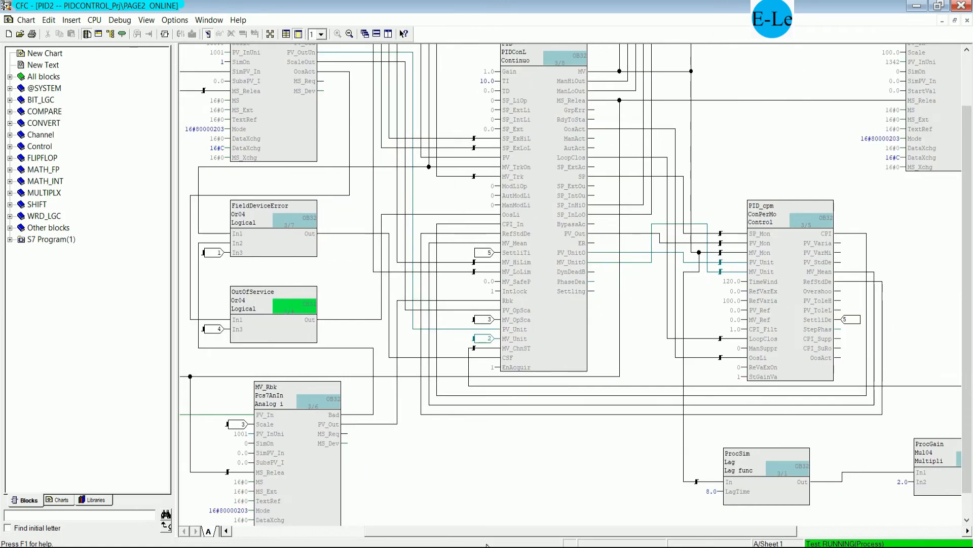
scroll(514, 497, up, 3)
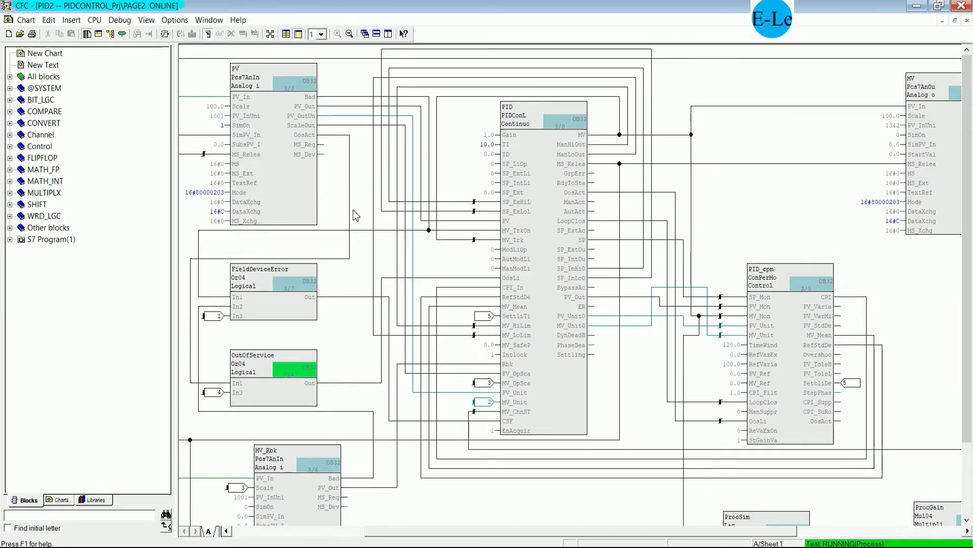
drag(410, 535, 389, 537)
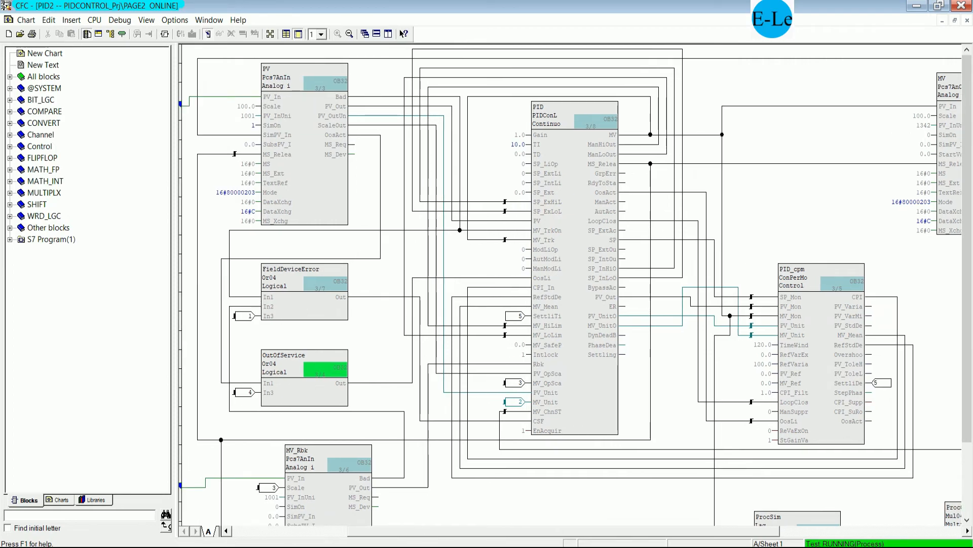
- Switch to the PID note in Notepad, end the last line with a period, and start a new line
key(alt+Tab)
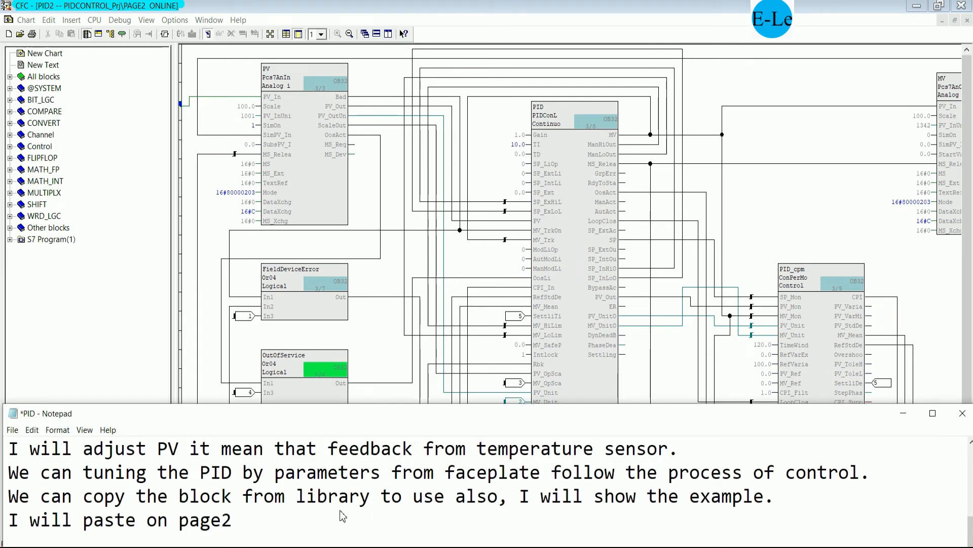
text(.)
key(Return)
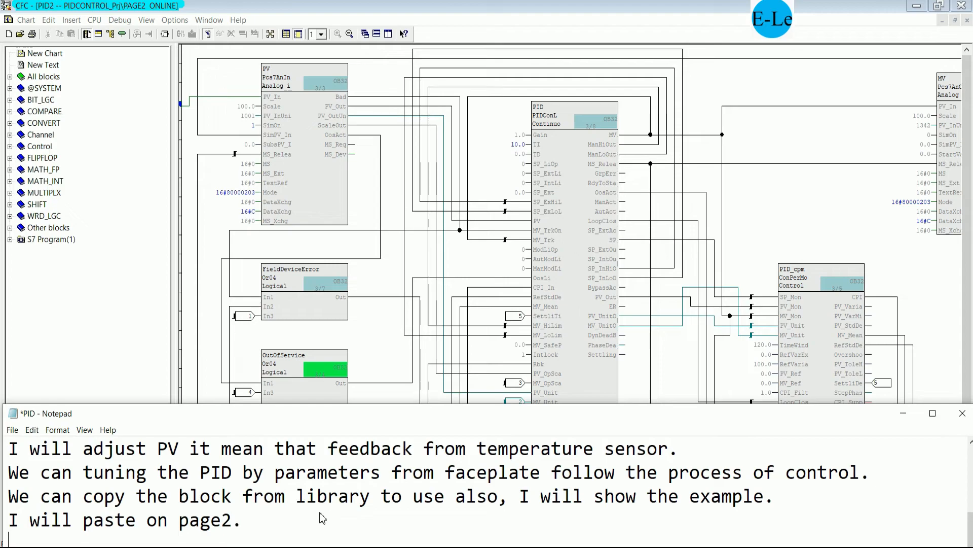
scroll(345, 516, down, 1)
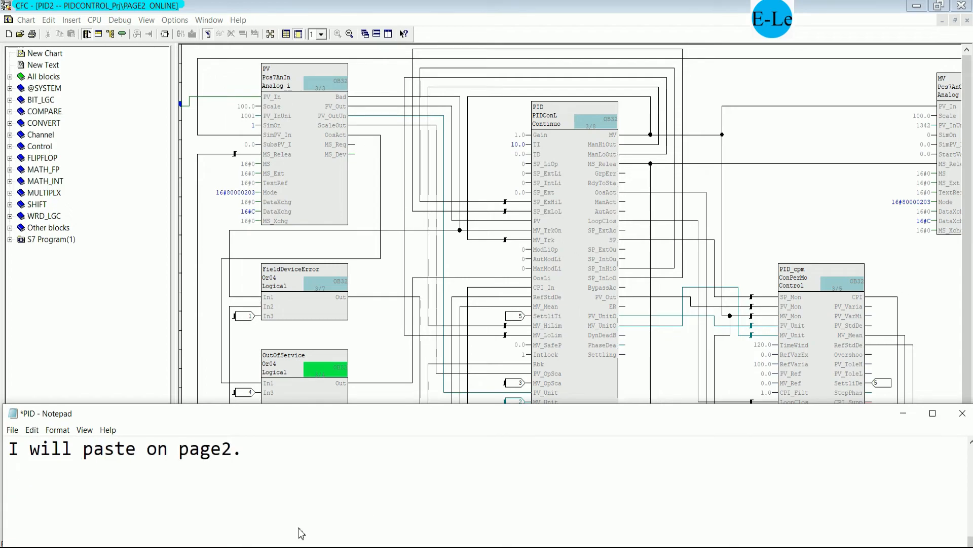
- Write "We can change the unit that we want to control" on the new line of the note
text(WE A)
key(BackSpace)
key(BackSpace)
key(BackSpace)
key(BackSpace)
text(We chang)
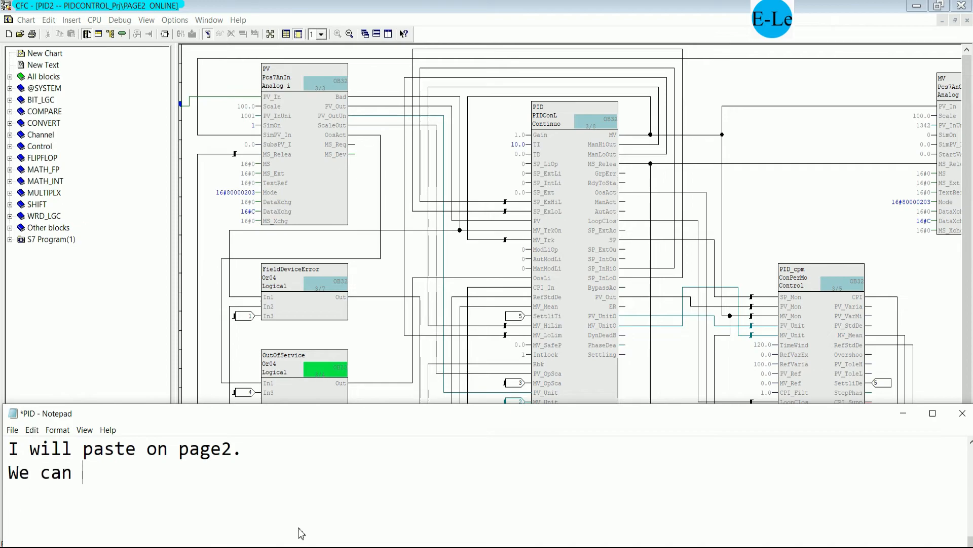
text(e the unit)
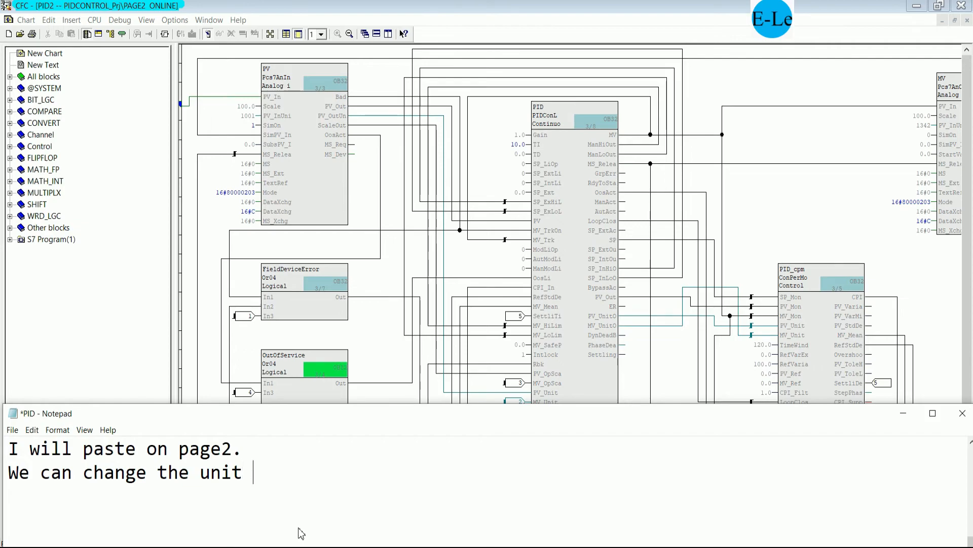
text( that we)
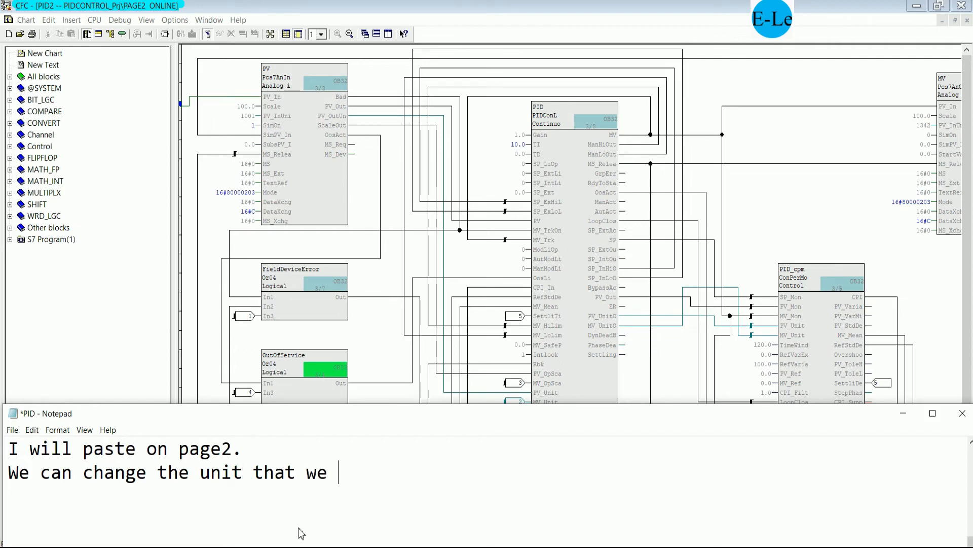
text( can)
key(BackSpace)
key(BackSpace)
key(BackSpace)
text(want to cot)
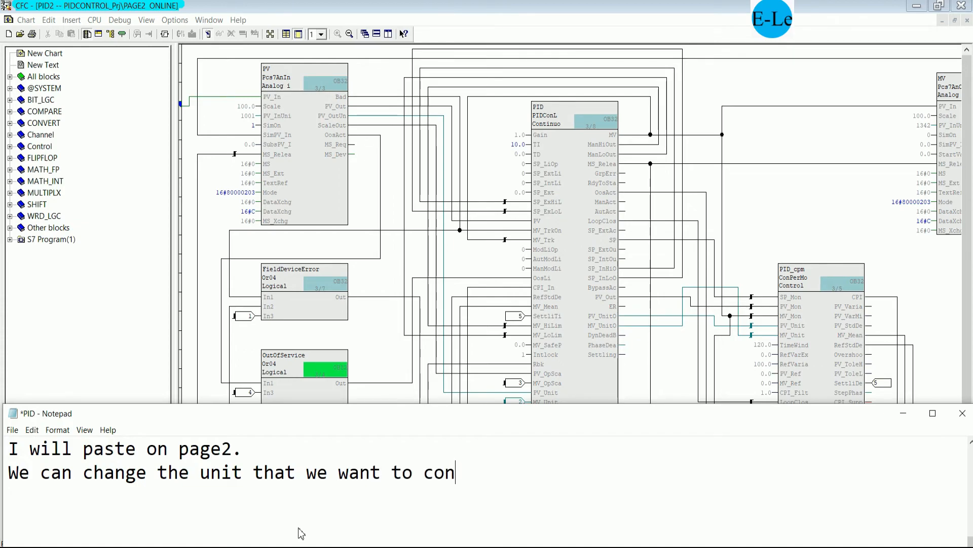
text(ro;)
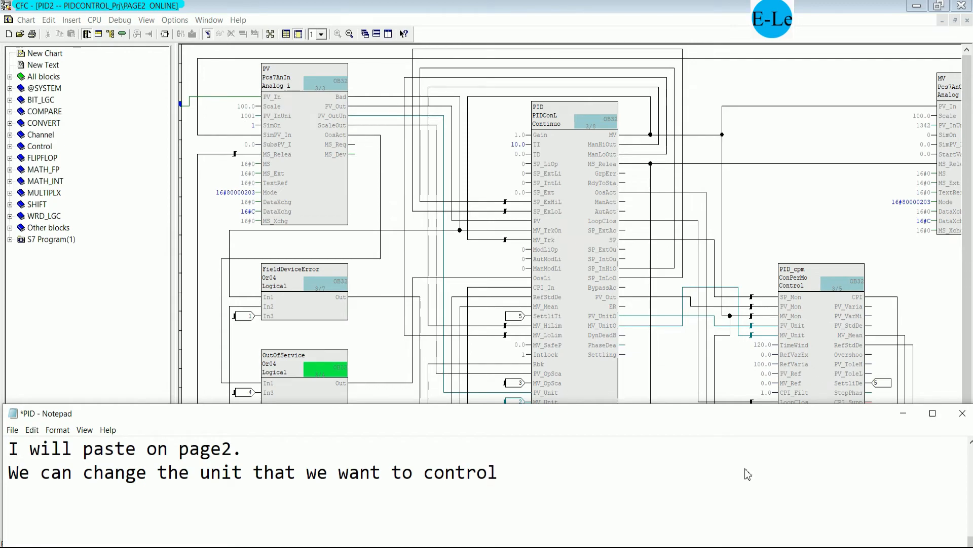
- Minimize the note, inspect the structure elements of the PID block's Gain input, and close the dialog unchanged
click(903, 412)
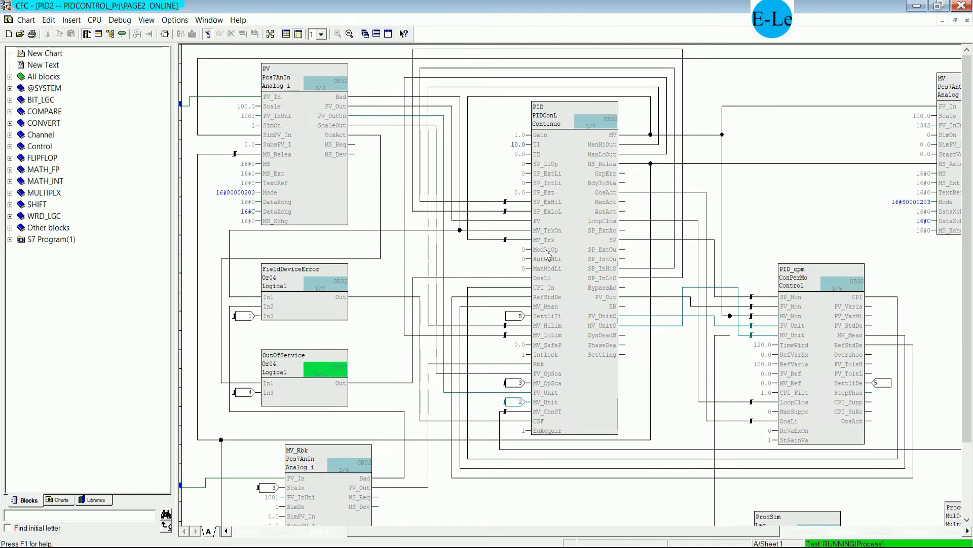
click(541, 135)
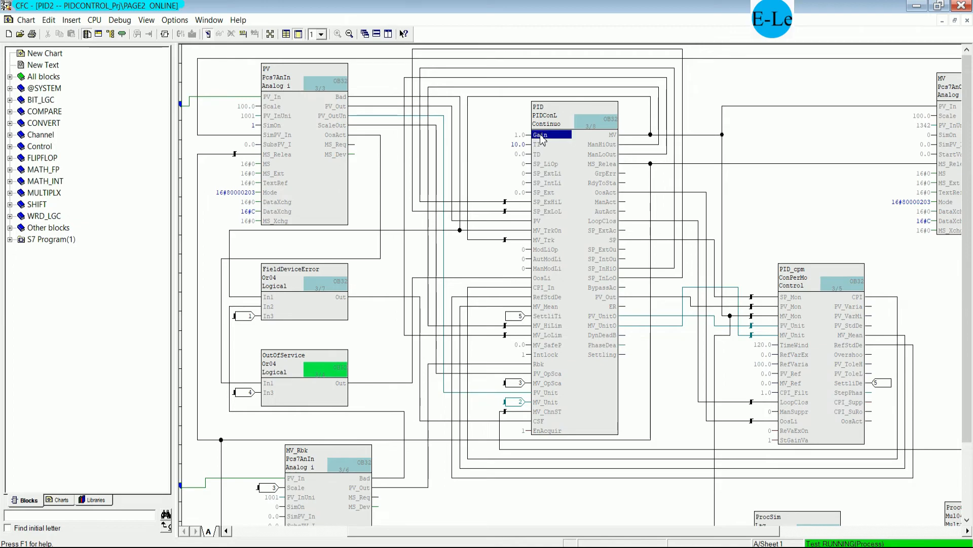
double_click(540, 136)
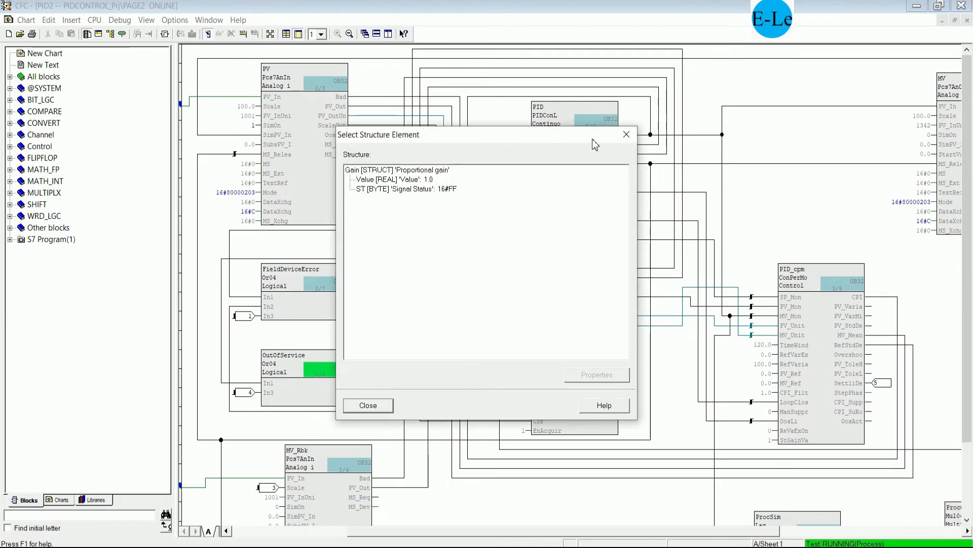
click(627, 134)
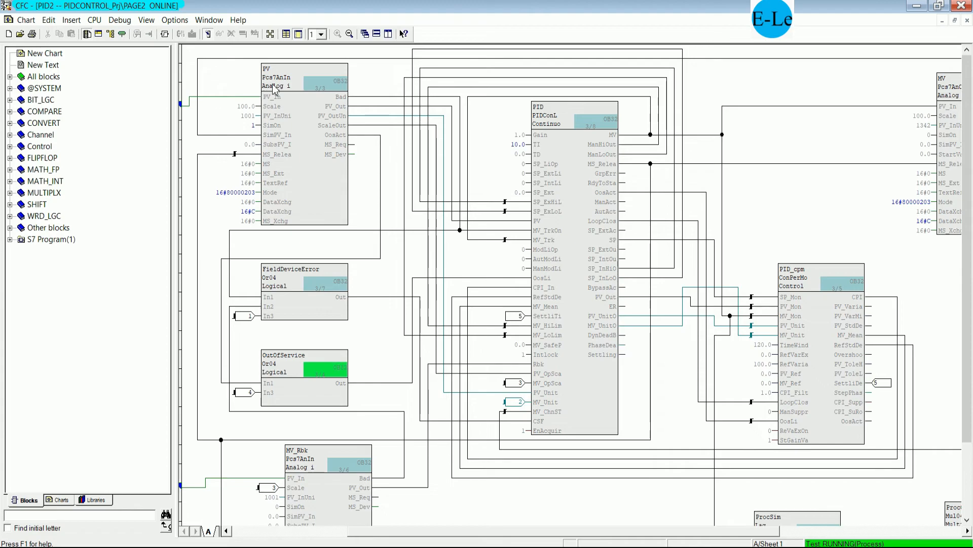
- View the general object properties of the PID block in the PID2 chart and close them
right_click(547, 120)
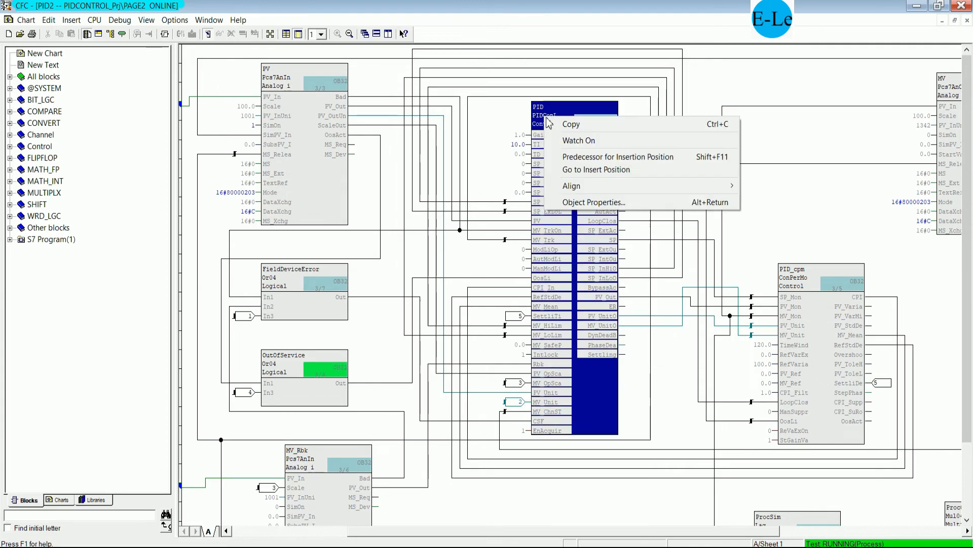
click(594, 201)
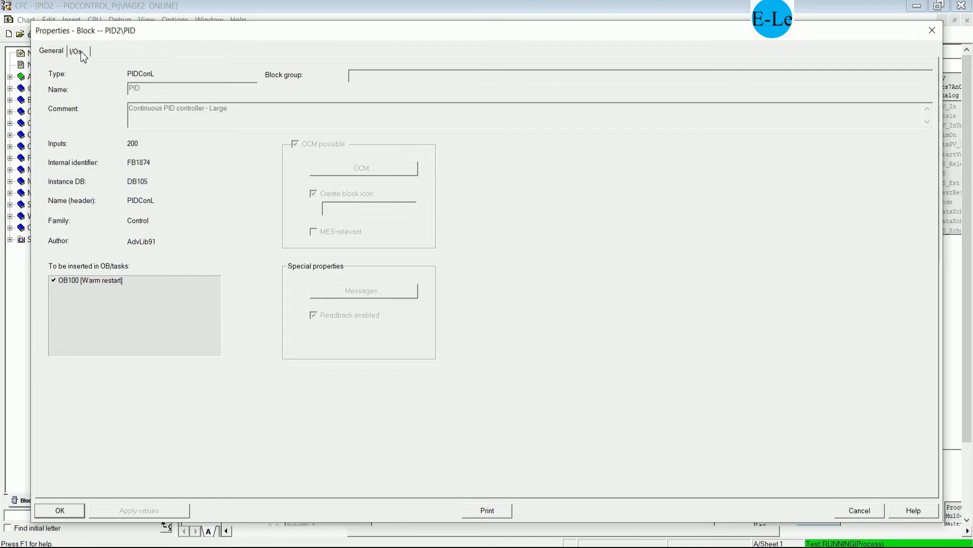
click(933, 31)
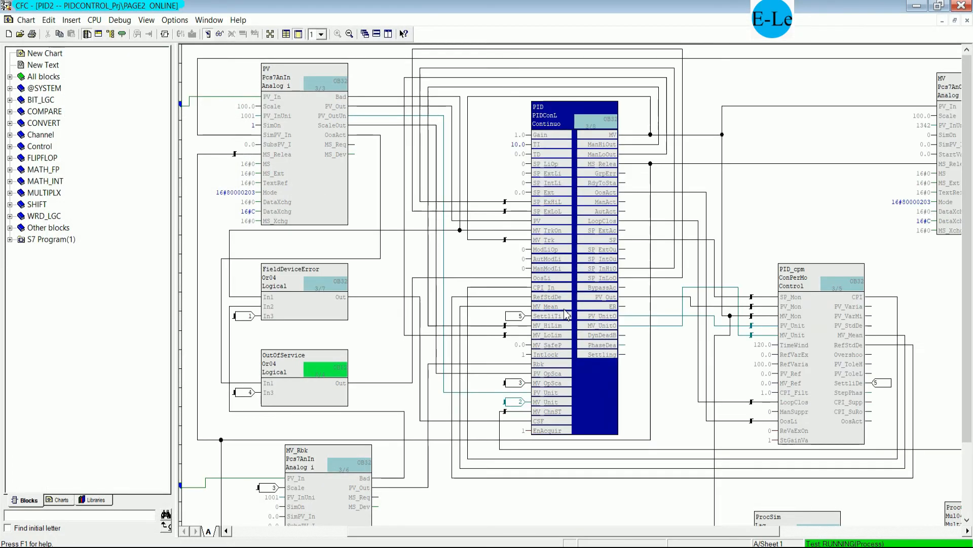
click(220, 34)
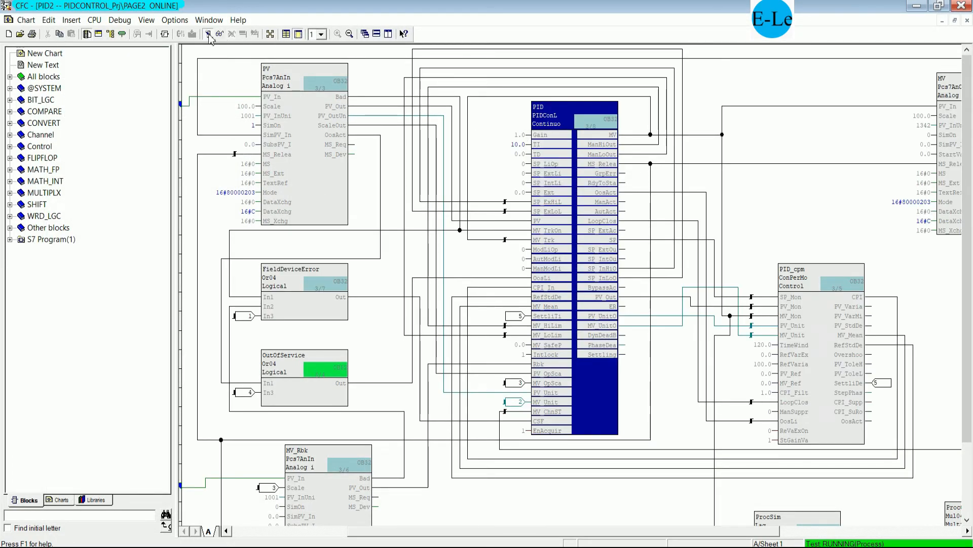
- Rename the PID block in the PID2 chart to PID2_PRESSURE in its object properties
right_click(561, 114)
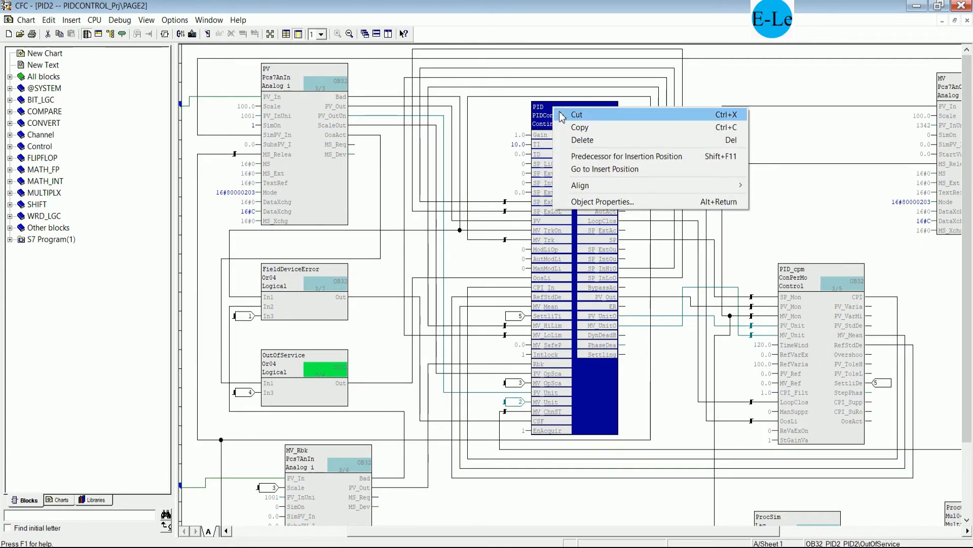
click(583, 201)
click(162, 86)
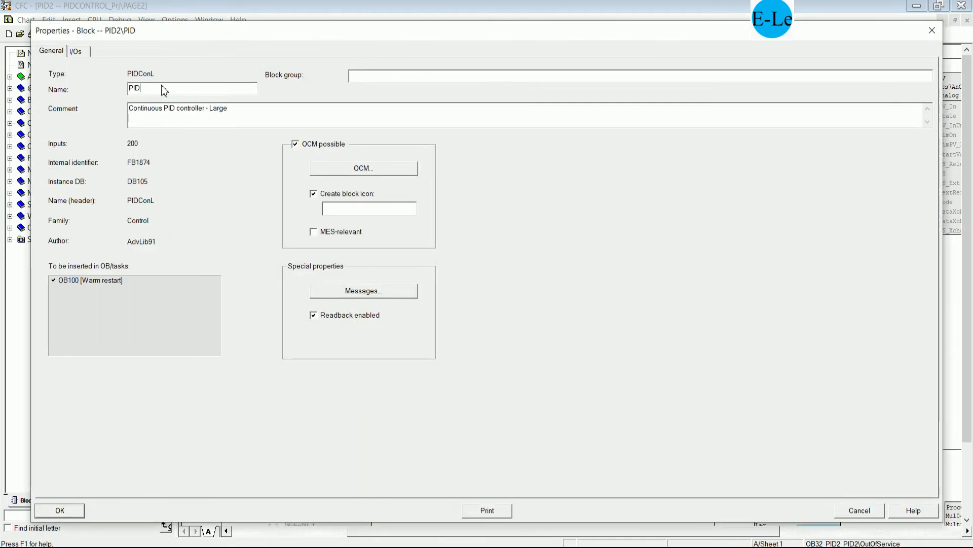
text(2_PRESSURE)
click(76, 511)
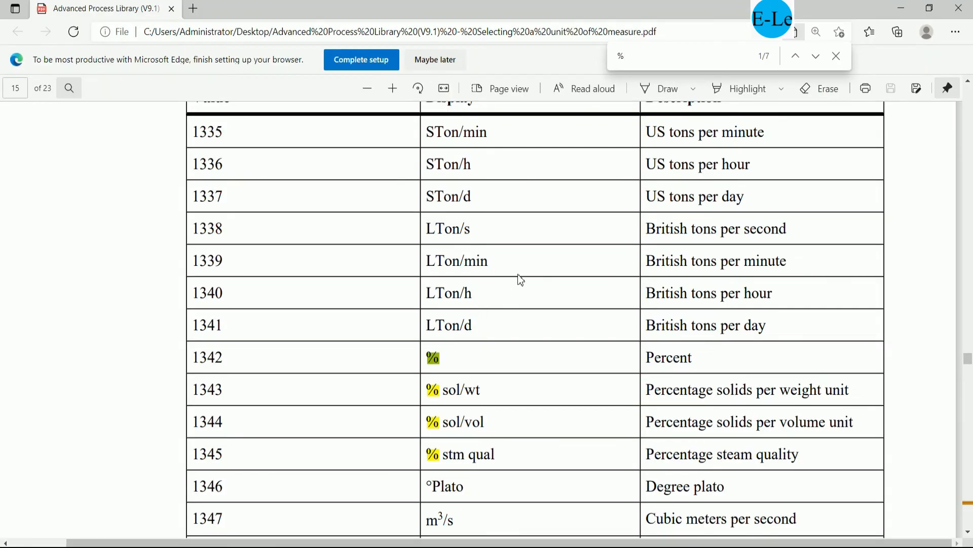
- Switch to the Advanced Process Library units PDF in Edge and search it for "KPA"
scroll(531, 276, up, 5)
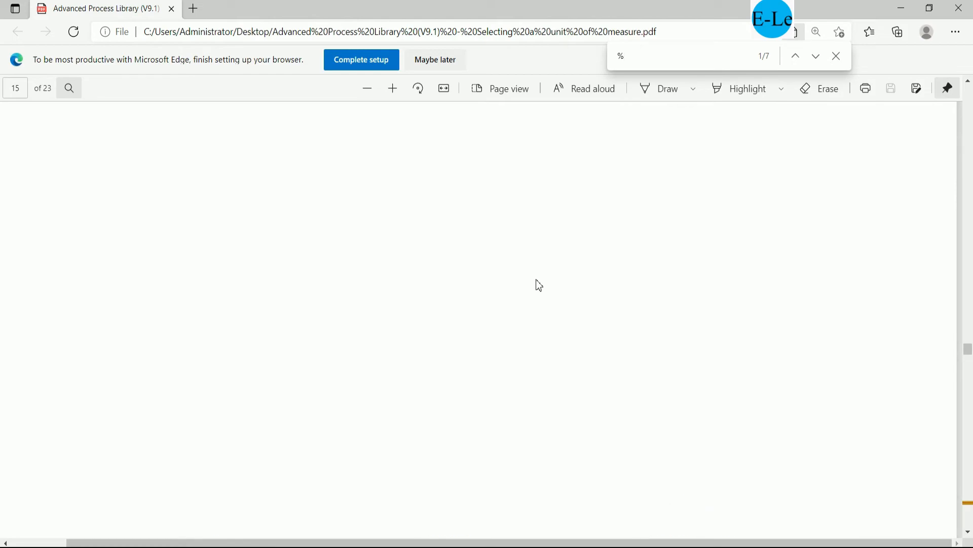
drag(640, 57, 540, 95)
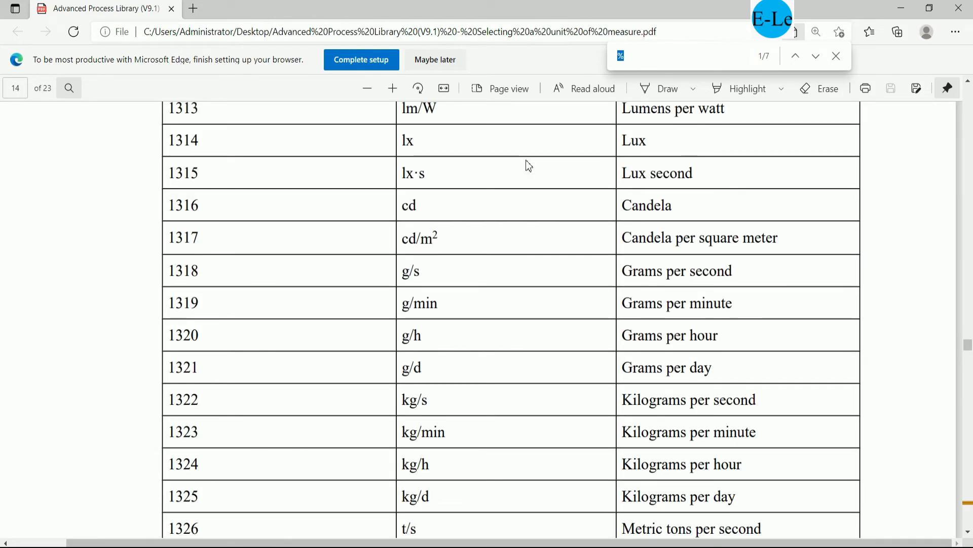
text(KPA)
key(Return)
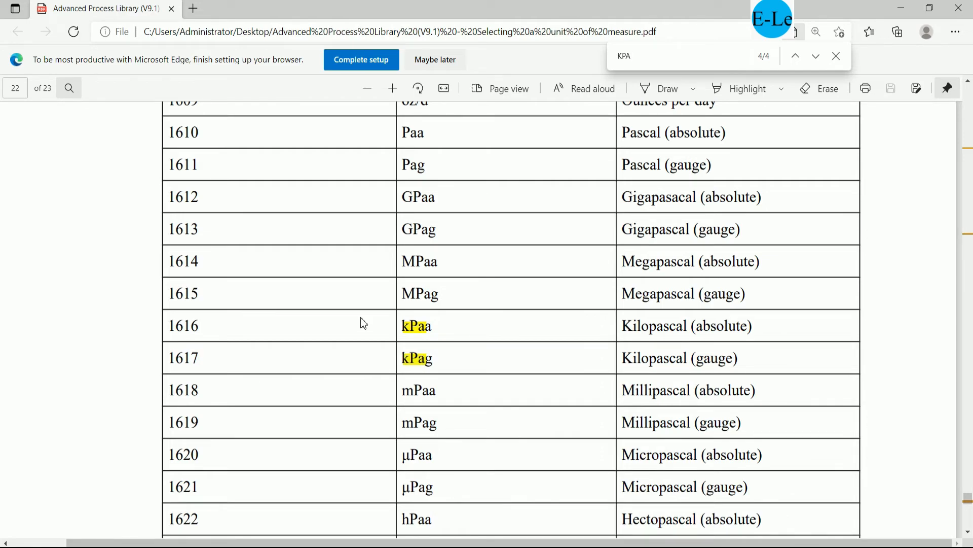
- Examine the units of measure tables, restarting from the beginning of the document, for the plain kilopascal (kPa) entry
scroll(441, 306, up, 1)
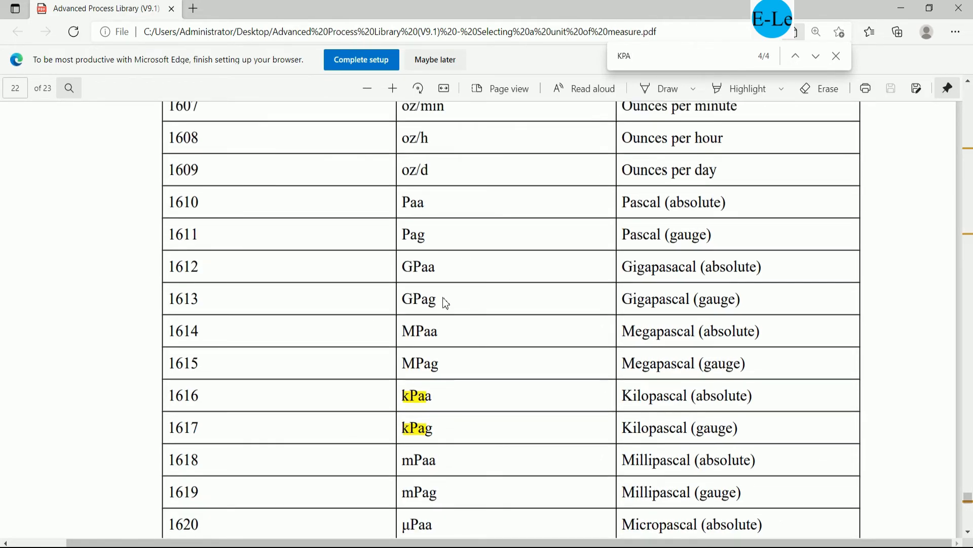
scroll(443, 299, up, 2)
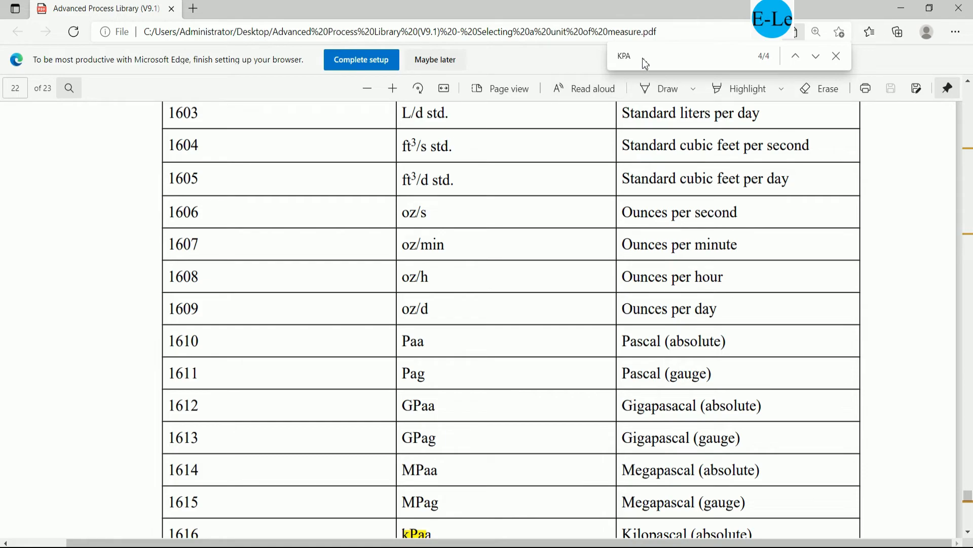
scroll(496, 274, down, 2)
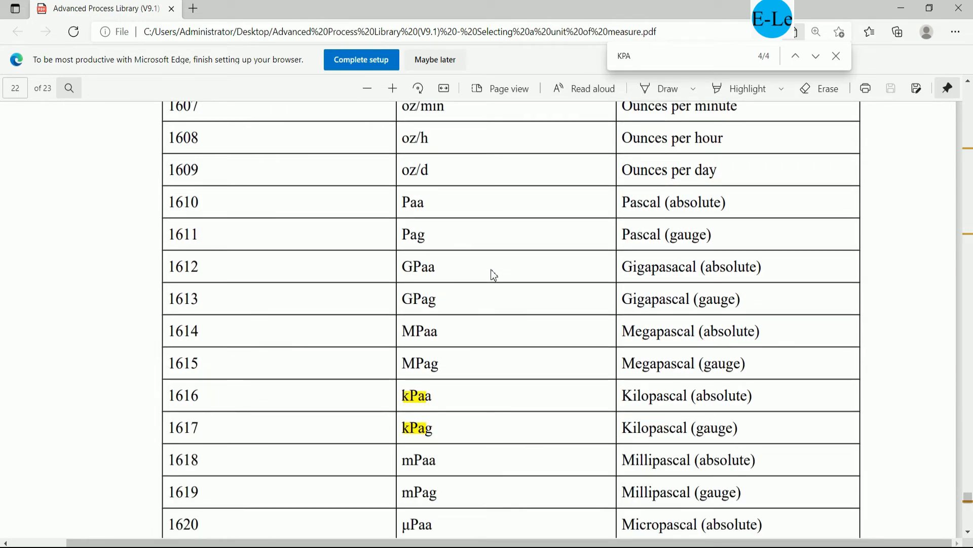
scroll(490, 270, up, 5)
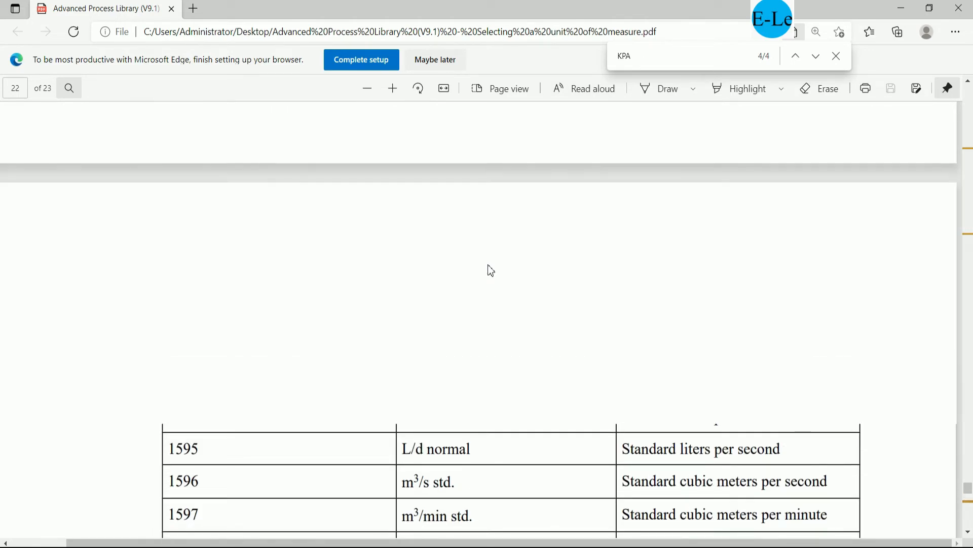
scroll(582, 169, up, 5)
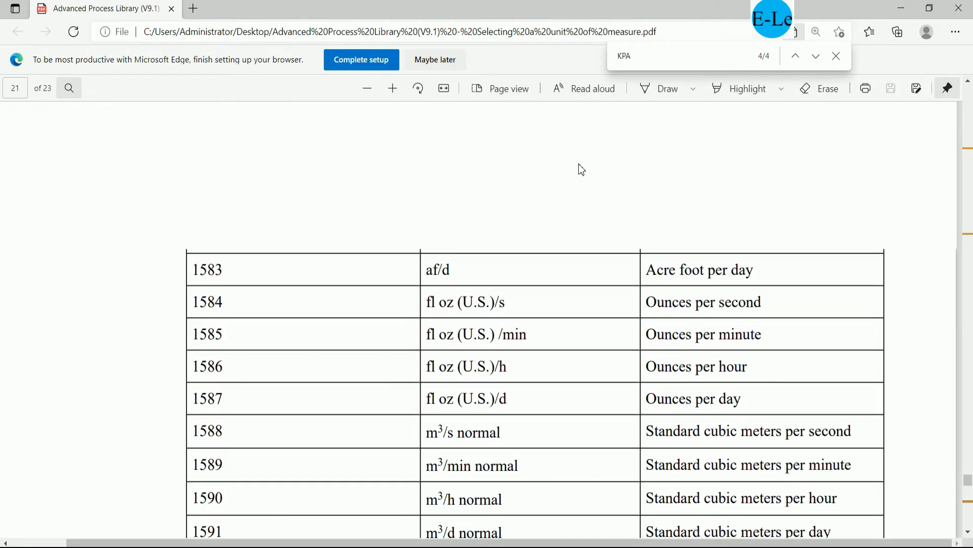
scroll(582, 169, up, 10)
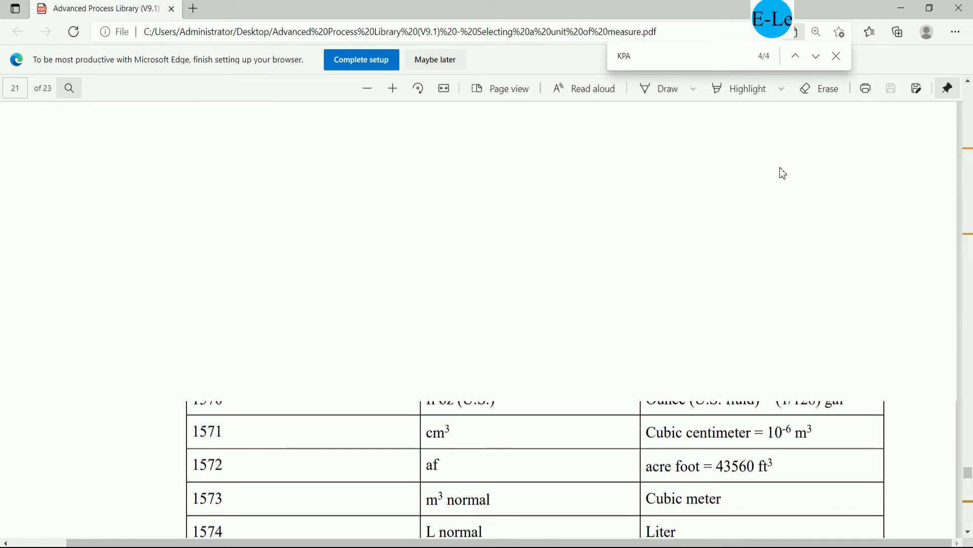
drag(968, 478, 970, 80)
scroll(402, 363, down, 10)
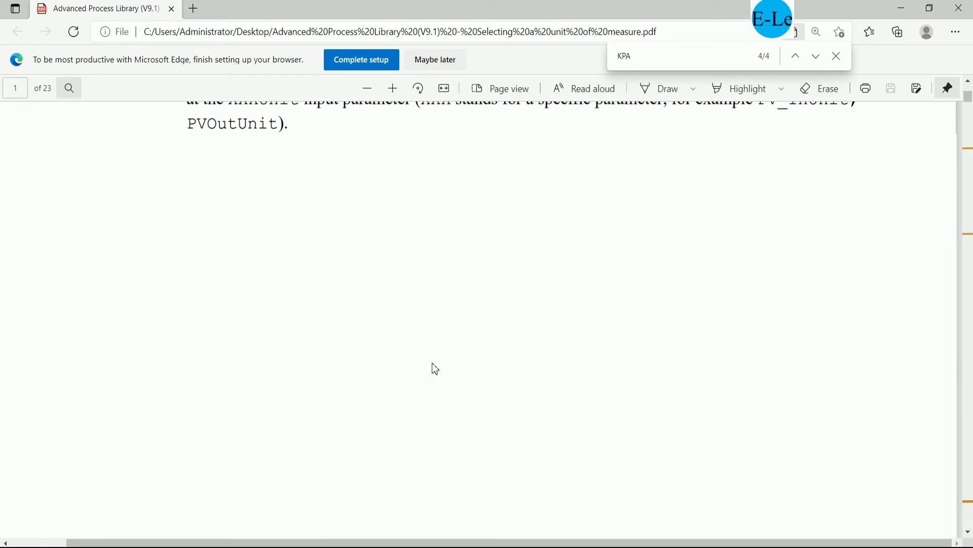
scroll(441, 367, down, 10)
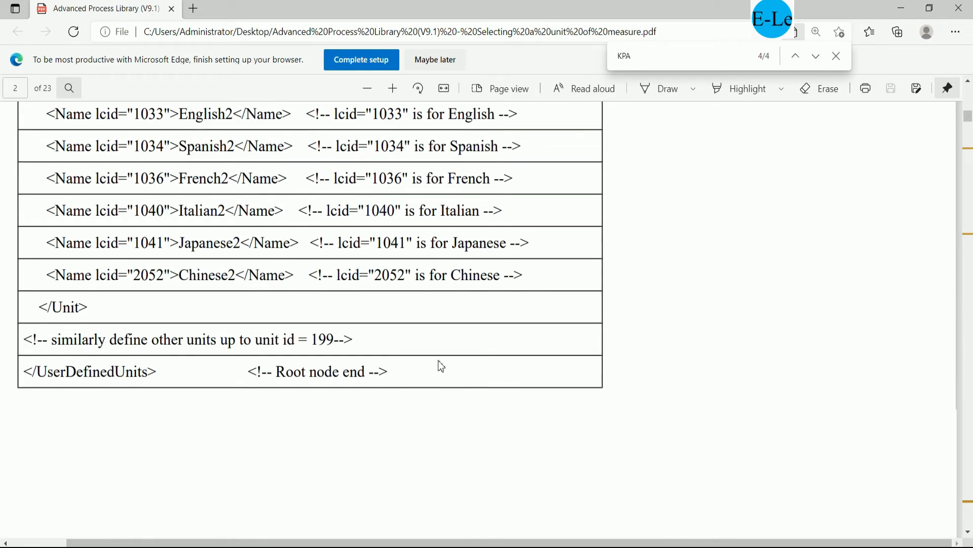
scroll(442, 366, down, 10)
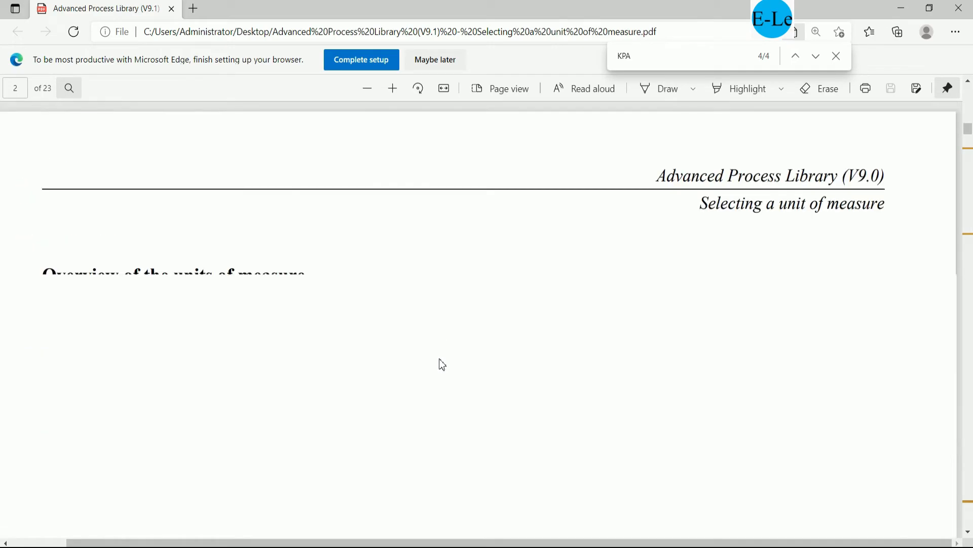
scroll(442, 364, down, 2)
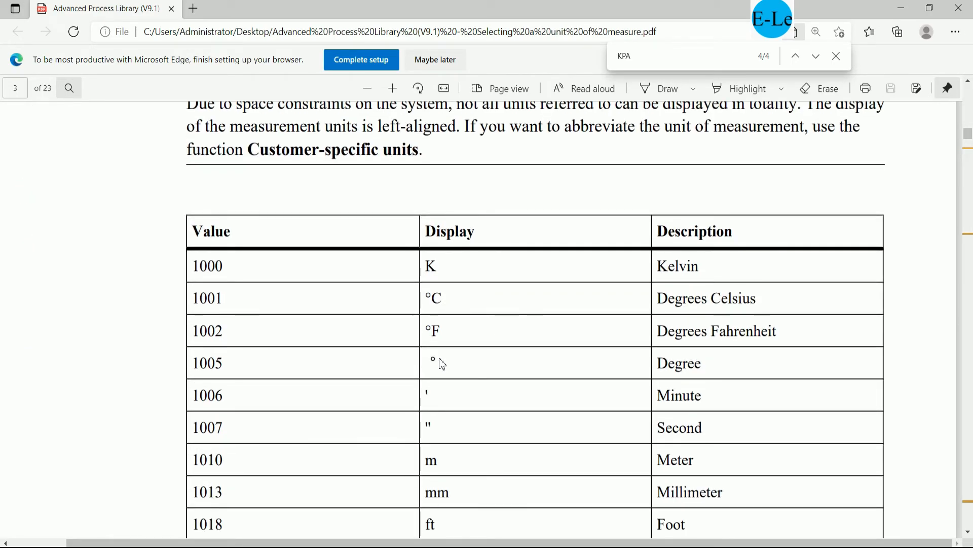
scroll(443, 364, down, 6)
scroll(443, 364, down, 10)
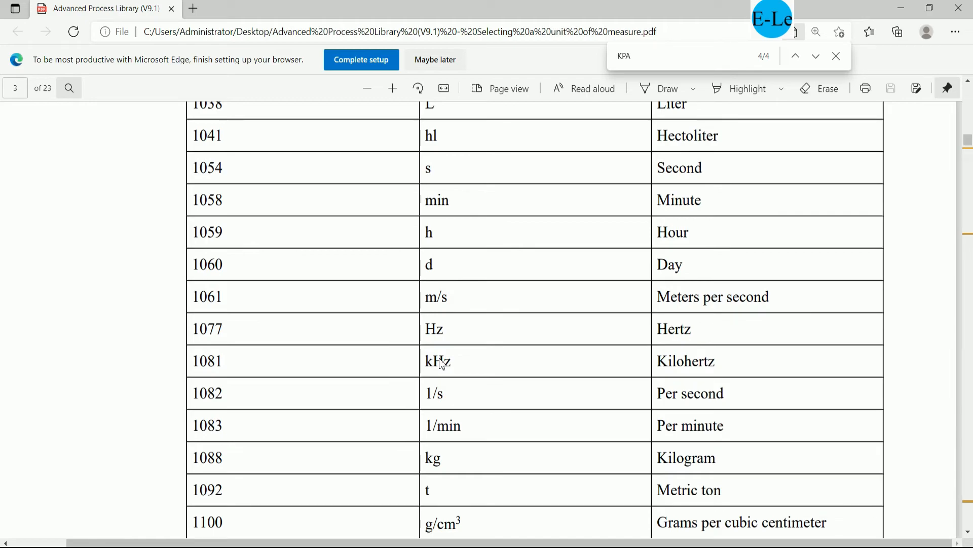
scroll(442, 363, down, 5)
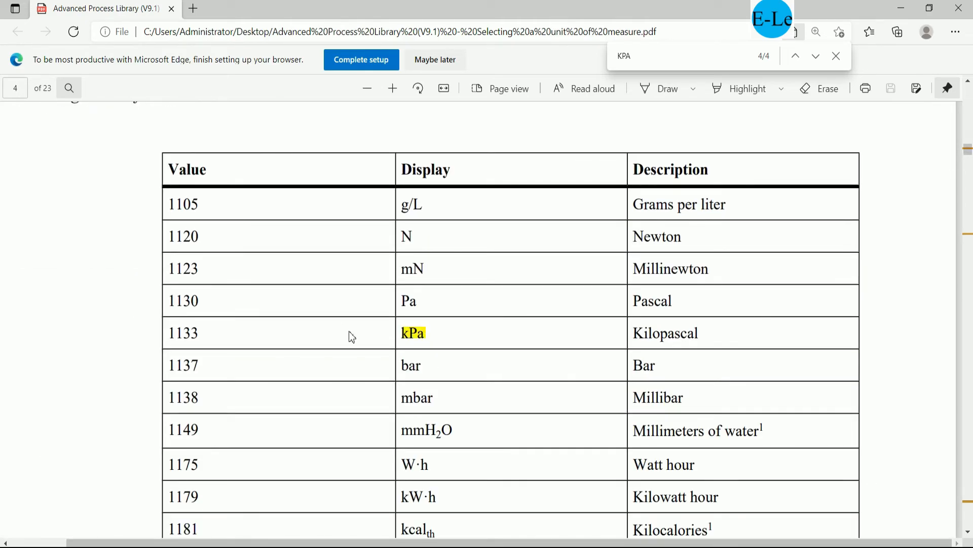
- Mark the value code in the Kilopascal row of the units table for reference
drag(348, 336, 168, 341)
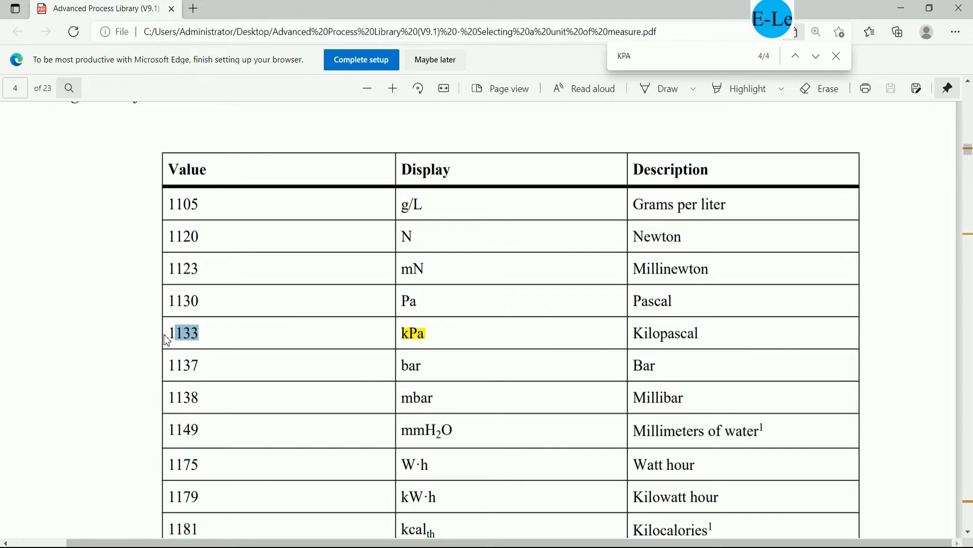
click(226, 345)
drag(199, 338, 178, 336)
click(197, 340)
click(245, 348)
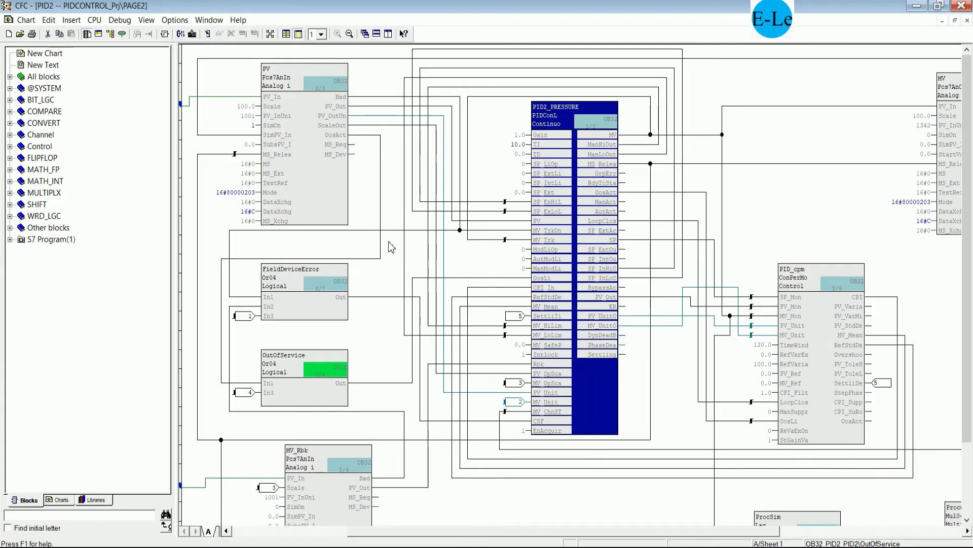
- Return to the PID2 chart in CFC and set the PV block's PV_InUnit input to 1133
double_click(277, 117)
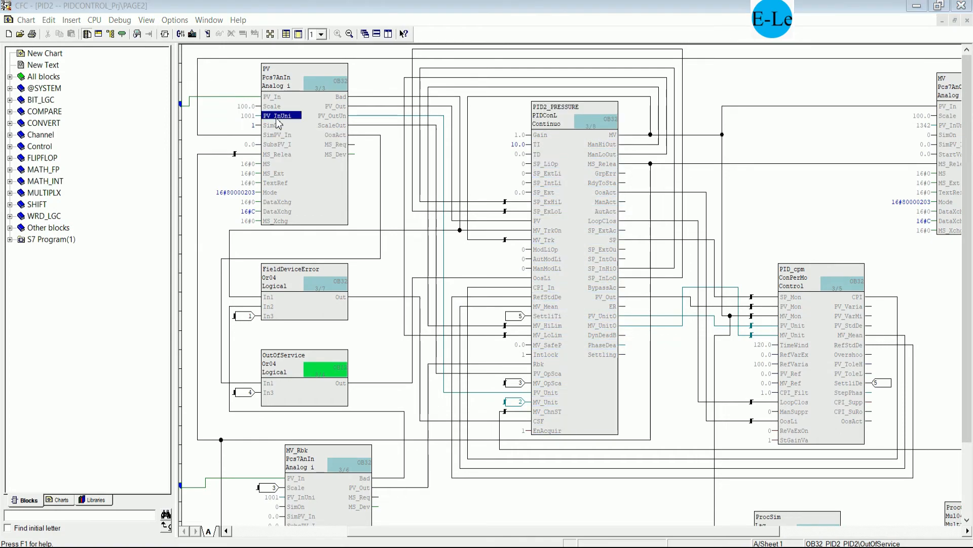
text(1133)
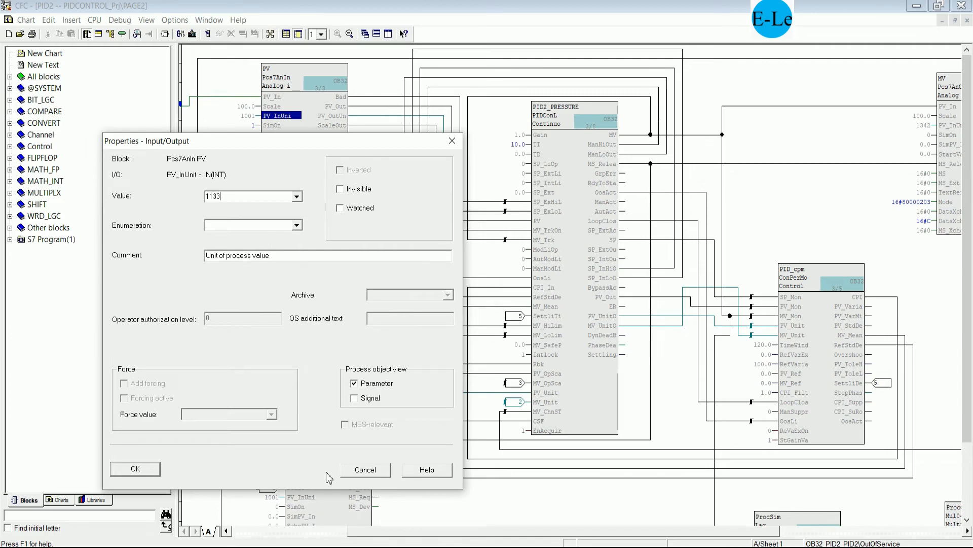
click(303, 230)
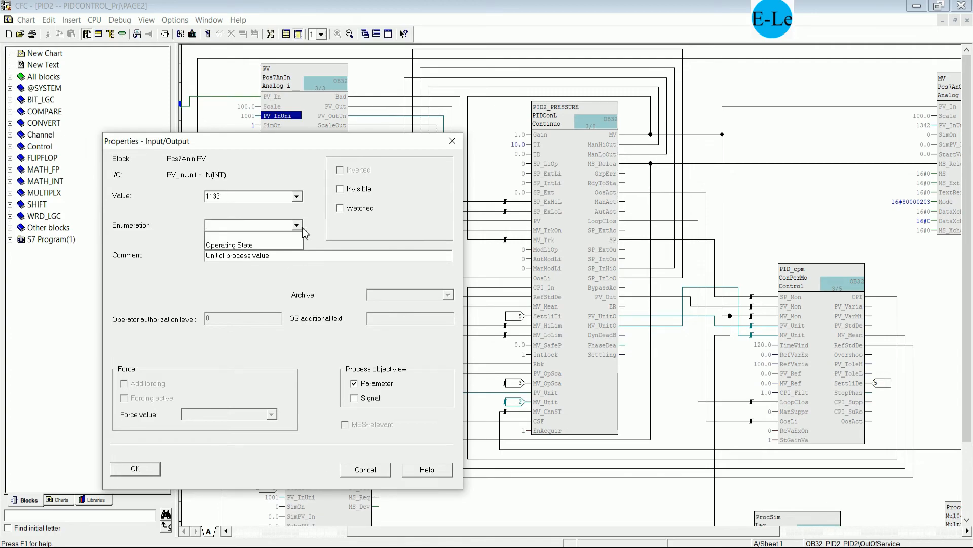
click(303, 229)
click(137, 473)
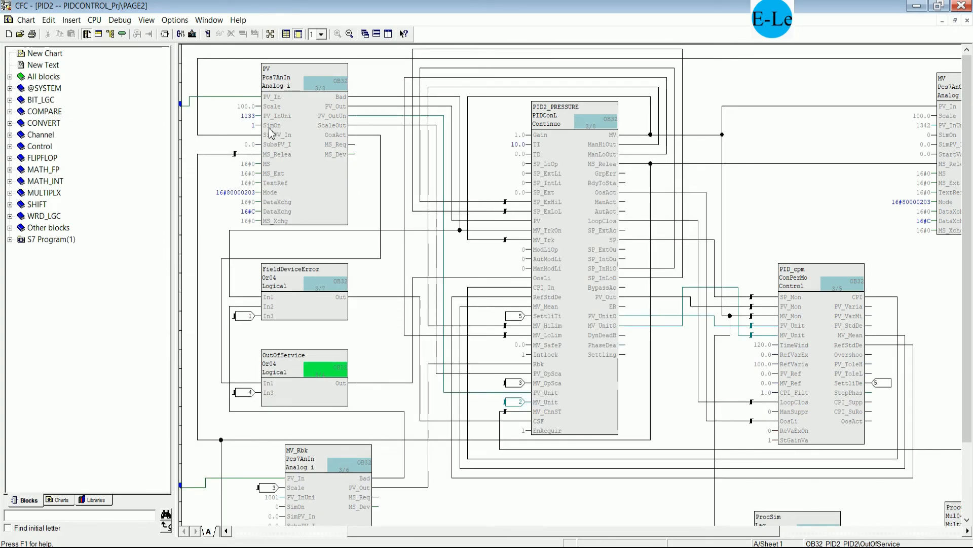
- Set the High value of the PV block's Scale structure to 2500 and close the structure dialog
double_click(270, 107)
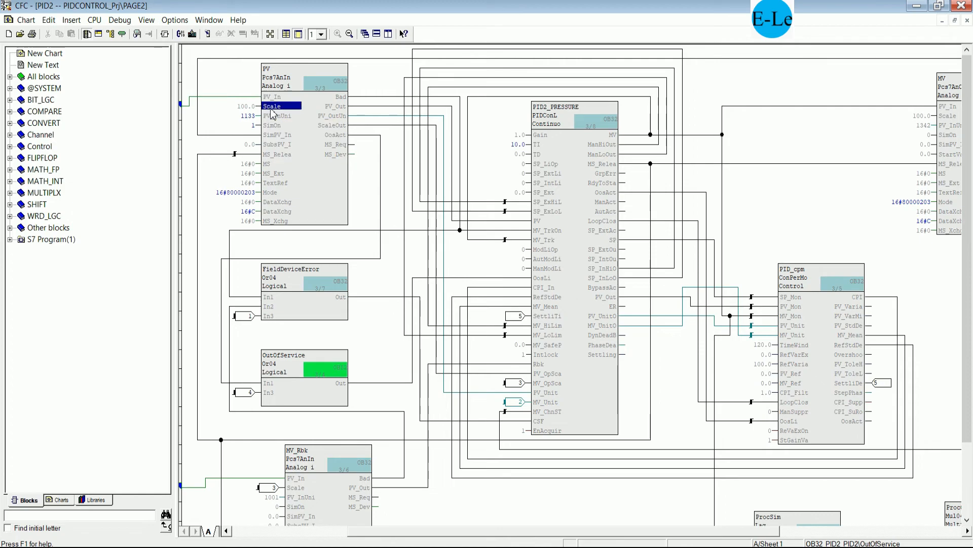
double_click(445, 182)
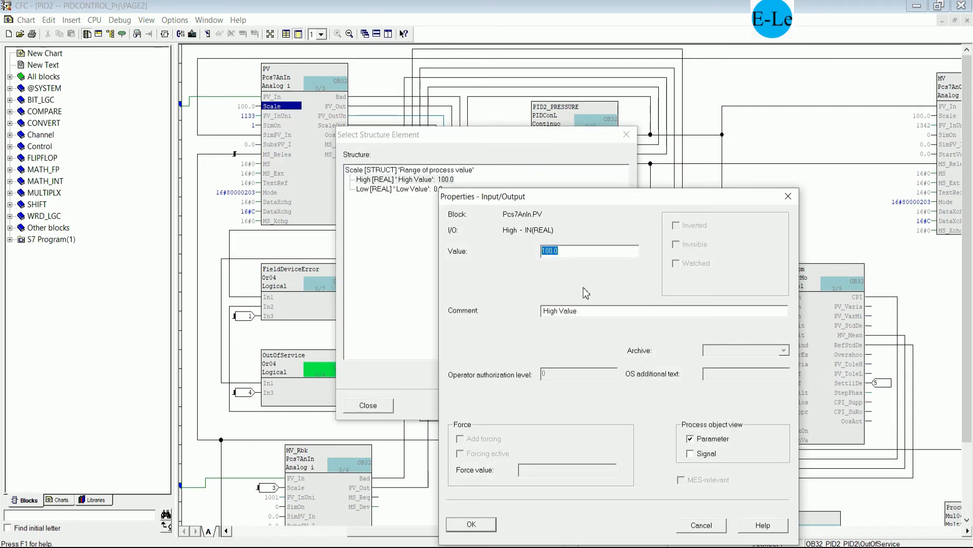
text(2500)
click(474, 524)
click(368, 405)
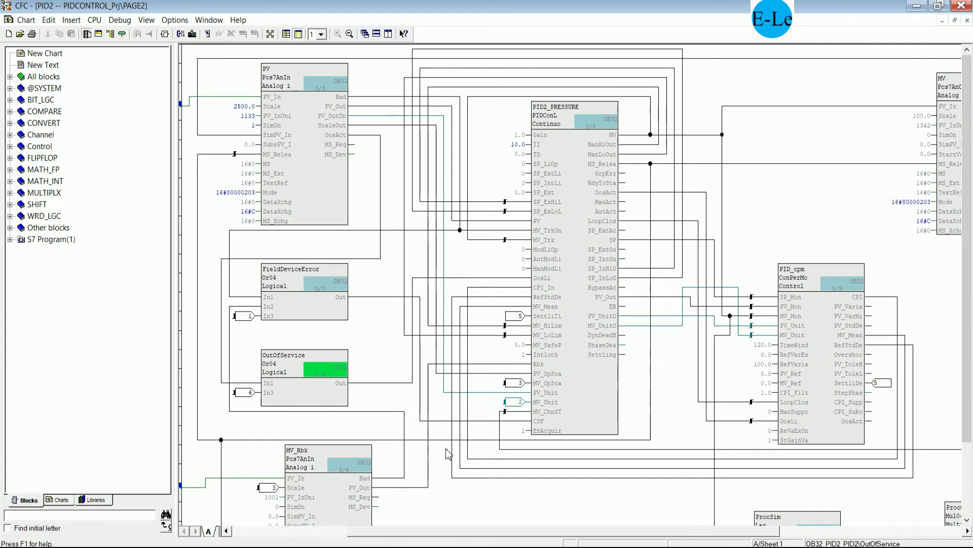
- Set the PV_InUnit input of the MV_Rbk block to 1133
scroll(446, 451, down, 3)
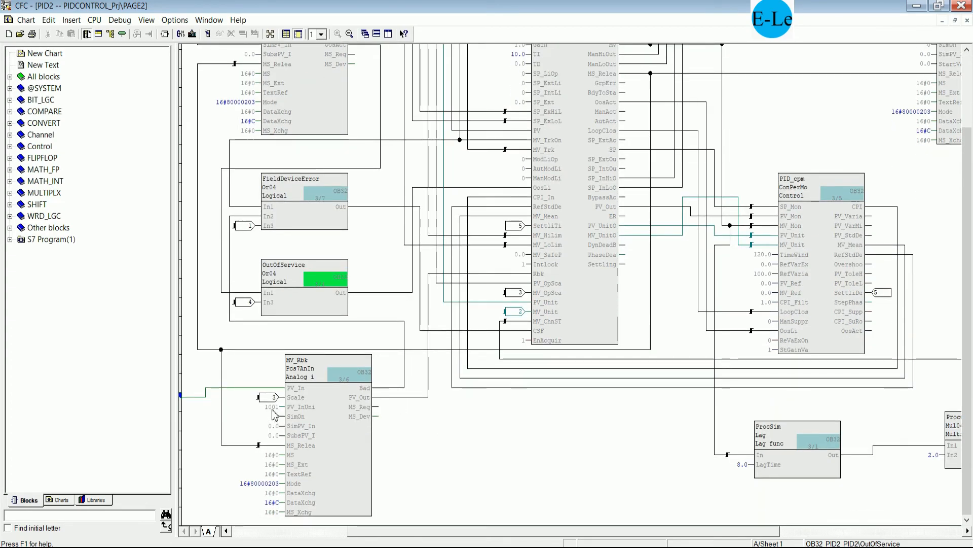
double_click(296, 407)
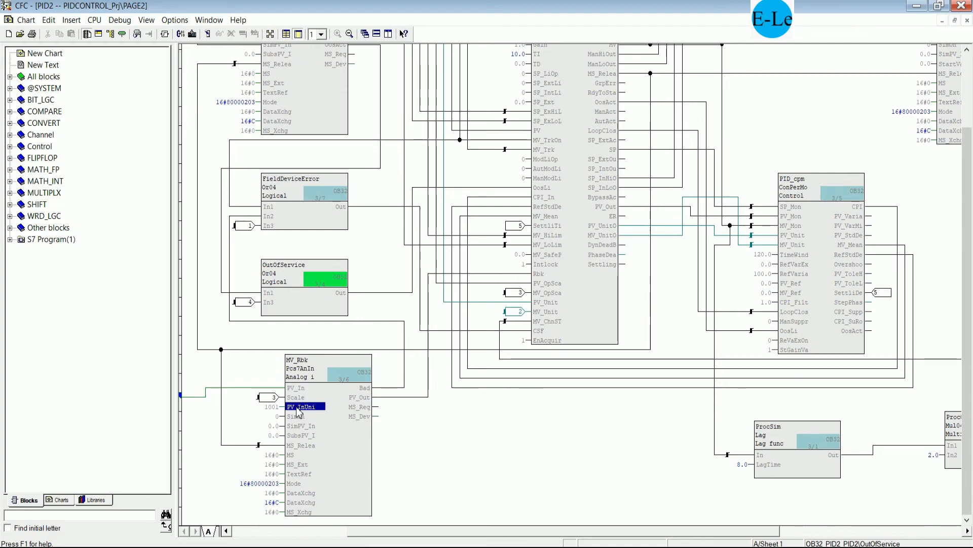
text(1)
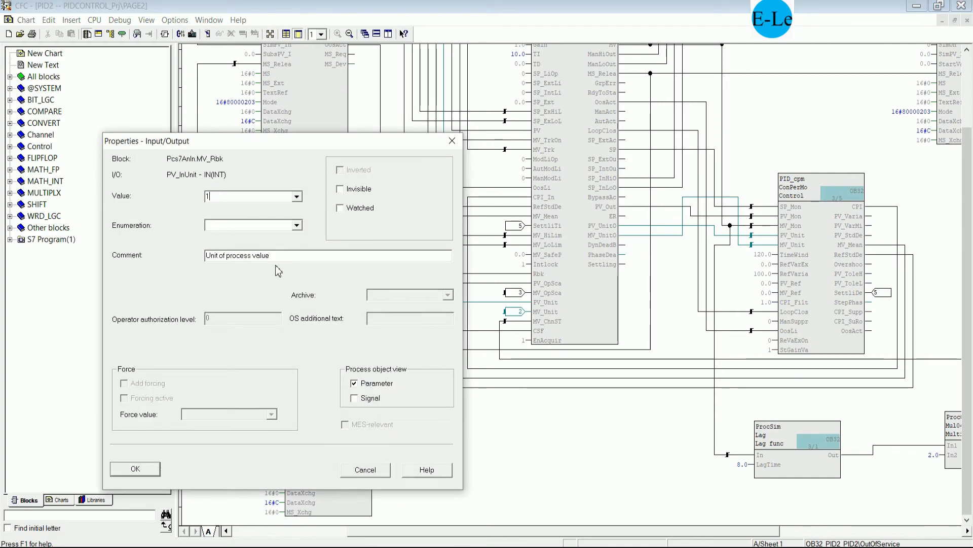
text(133)
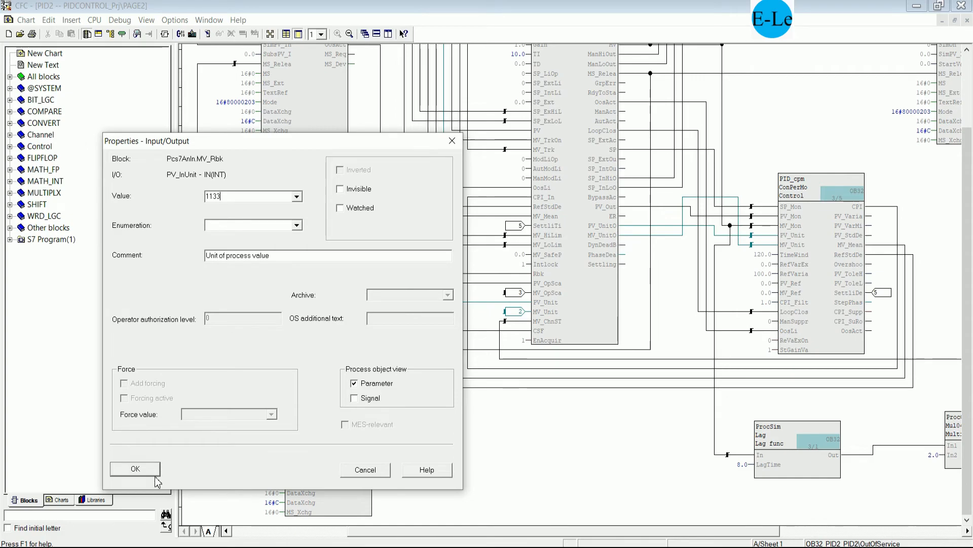
click(135, 468)
scroll(237, 350, up, 2)
scroll(294, 315, up, 1)
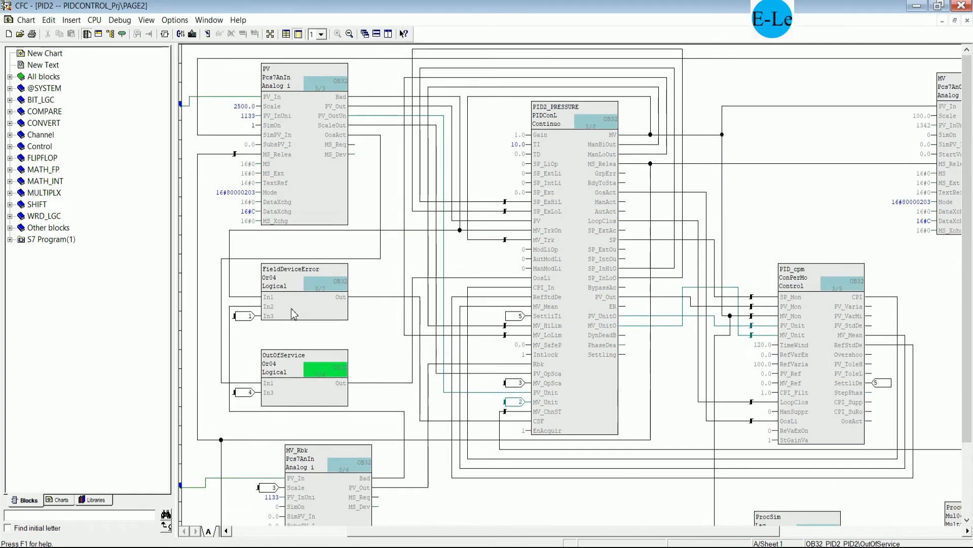
- Examine the unit connections of the PID2_PRESSURE block and the MV output block in the chart
scroll(315, 299, down, 2)
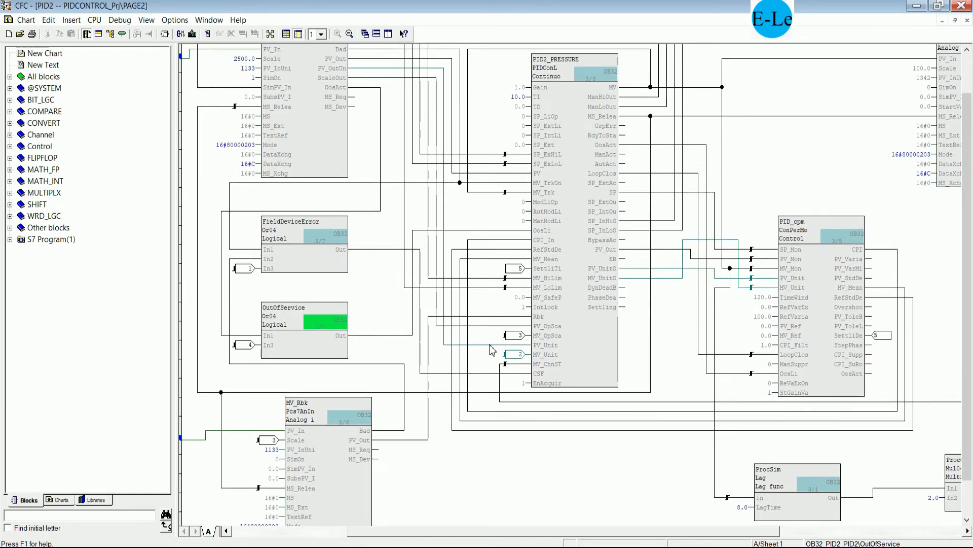
scroll(491, 345, up, 2)
drag(631, 533, 811, 543)
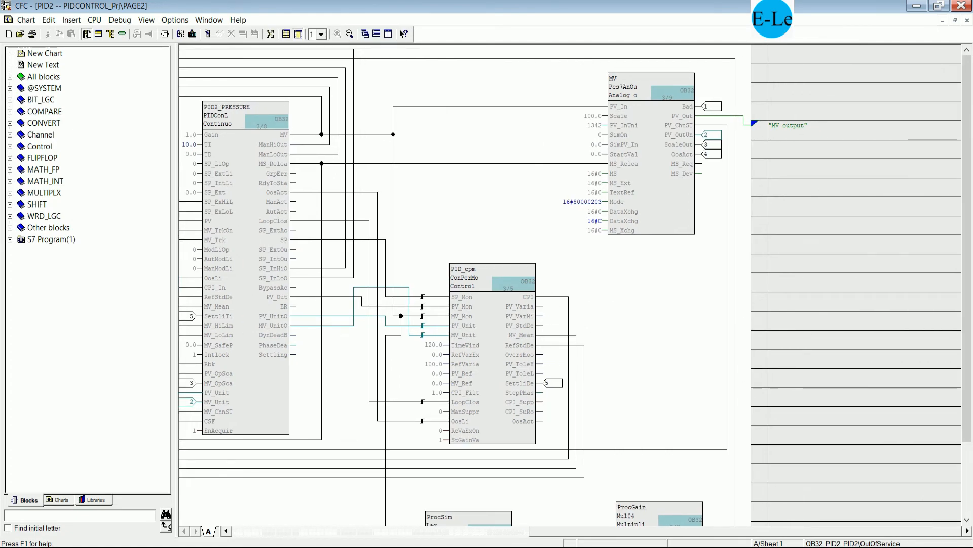
drag(760, 531, 739, 532)
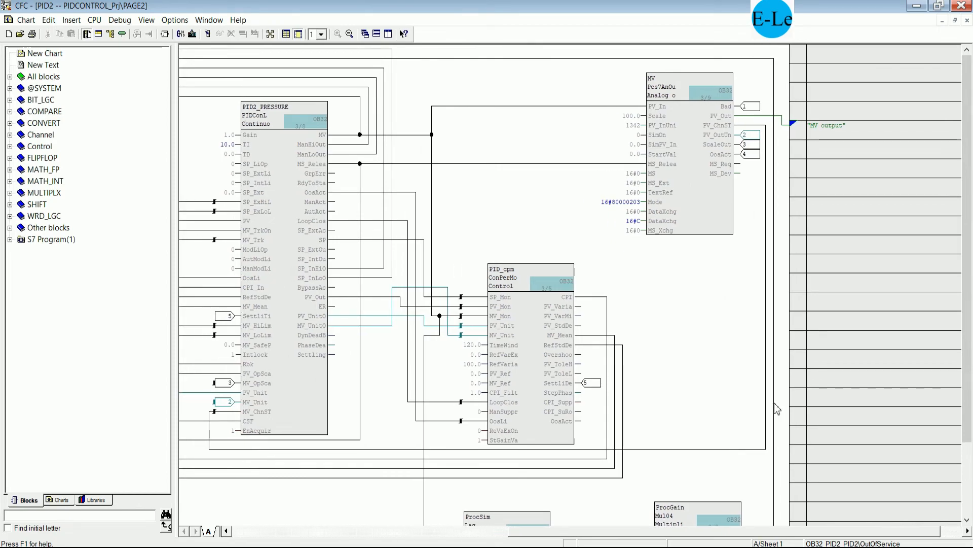
- Interconnect the MV block's PV_Out output to the MOTOR1 address, QW524, in place of the "MV output" placeholder
right_click(833, 130)
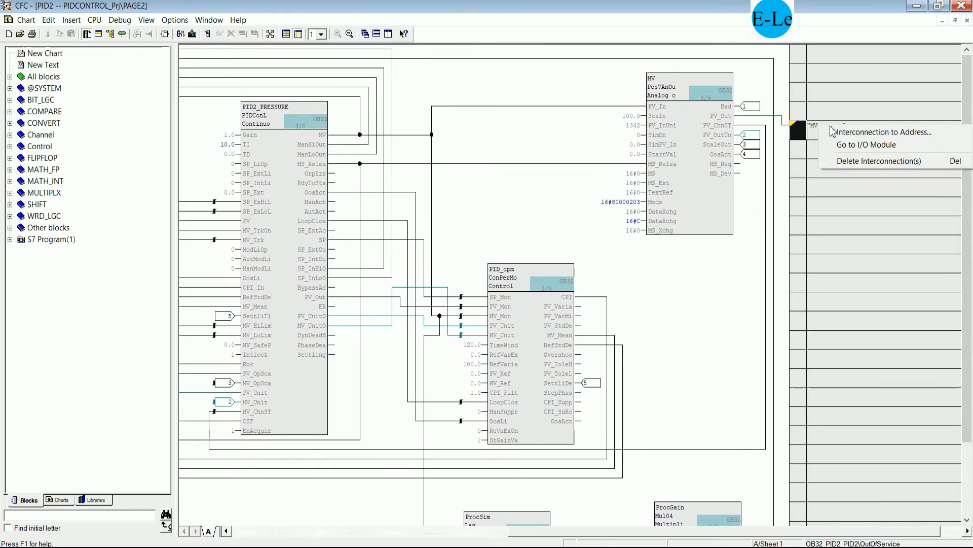
click(853, 133)
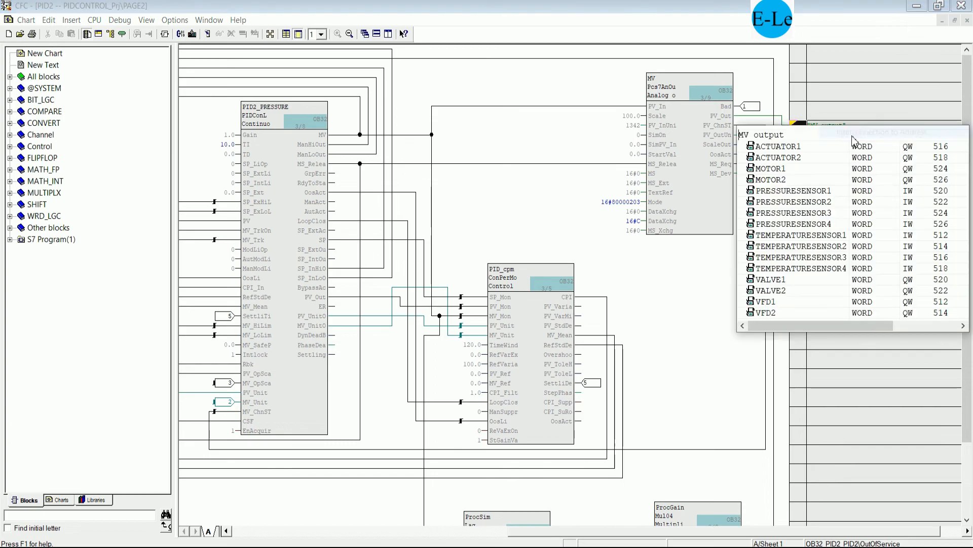
click(792, 171)
key(Return)
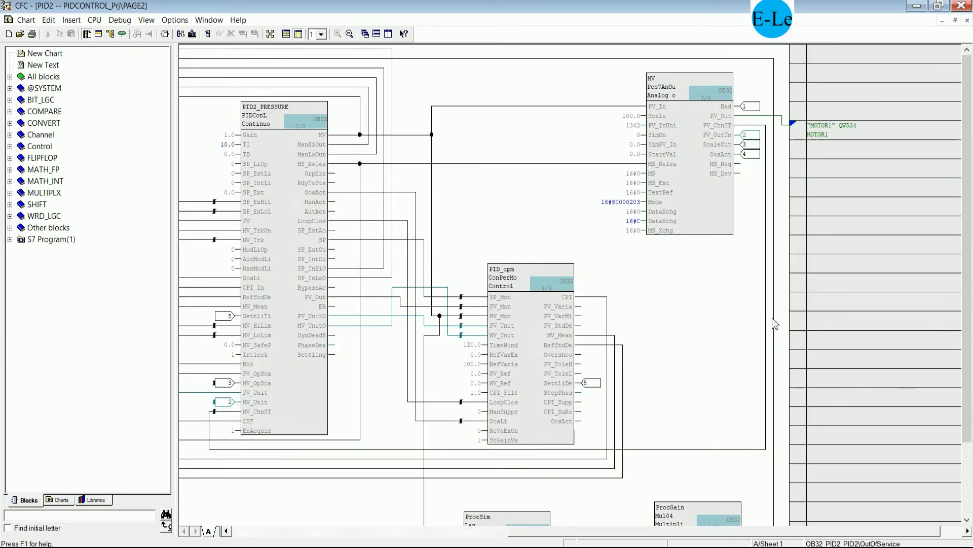
- Interconnect the PV block's PV_In input to the PRESSURESENSOR1 address, IW520, in place of the "PV input" placeholder
scroll(756, 436, left, 1)
scroll(763, 395, down, 3)
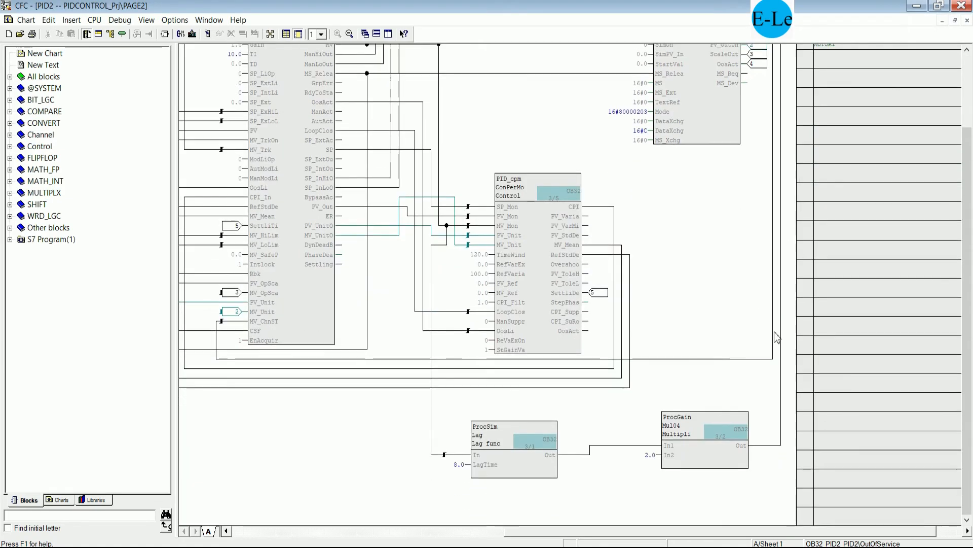
drag(697, 530, 426, 530)
scroll(533, 234, up, 2)
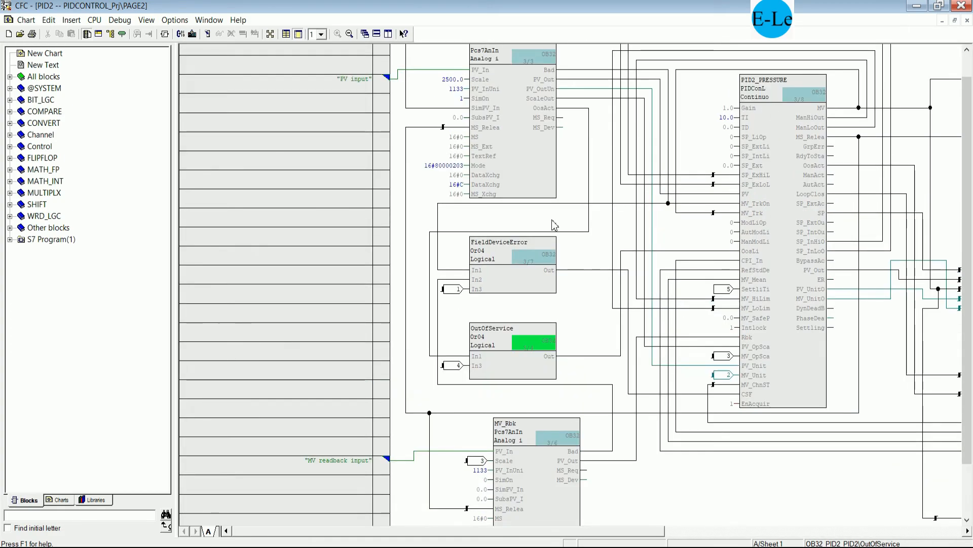
scroll(568, 274, down, 1)
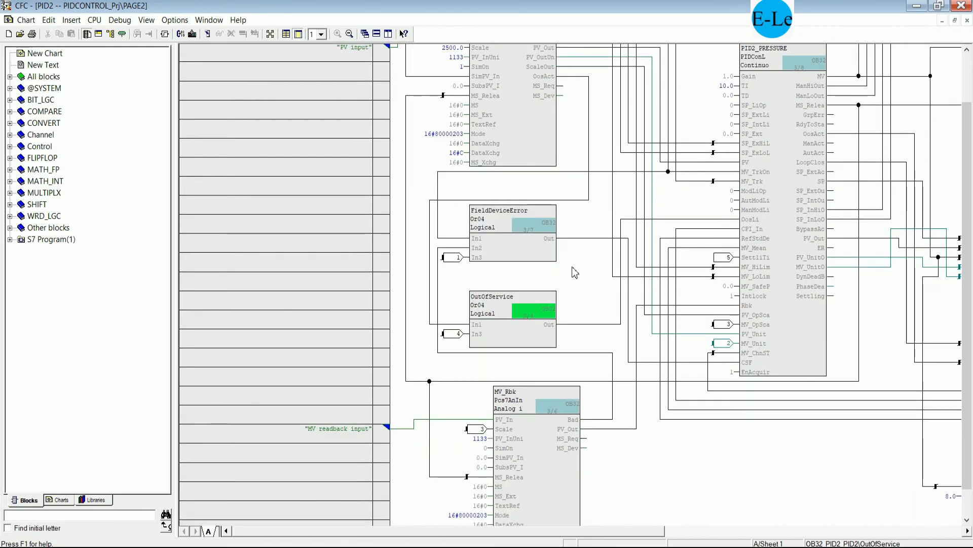
scroll(577, 269, up, 2)
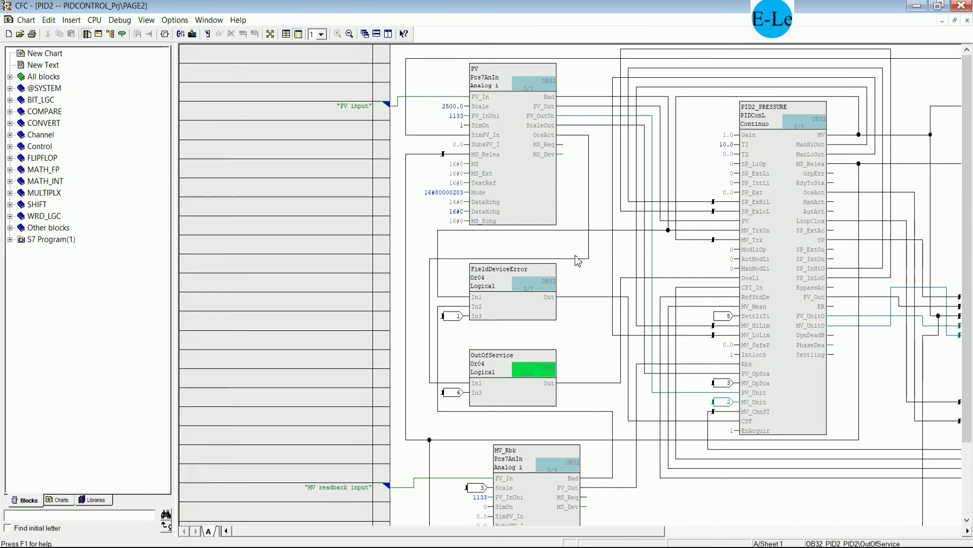
right_click(357, 104)
click(392, 109)
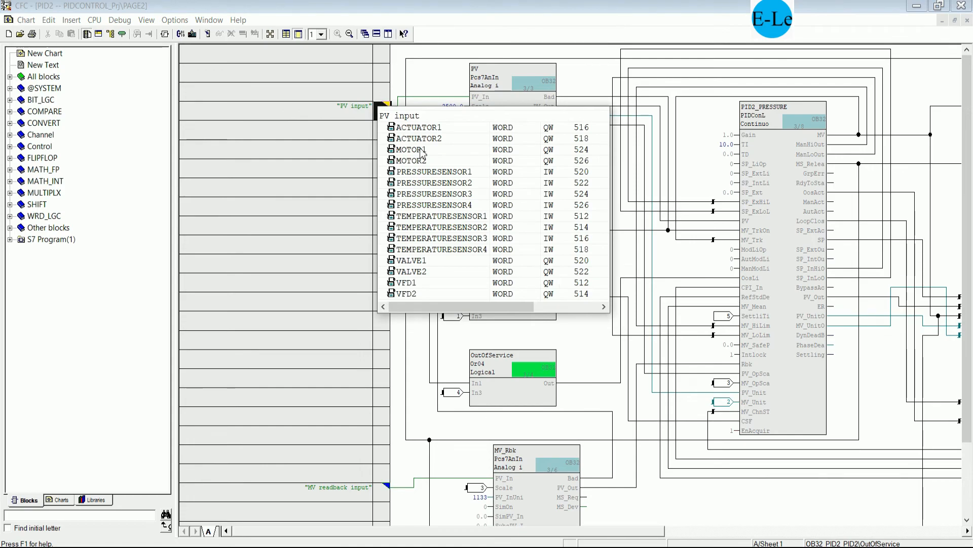
scroll(485, 216, right, 1)
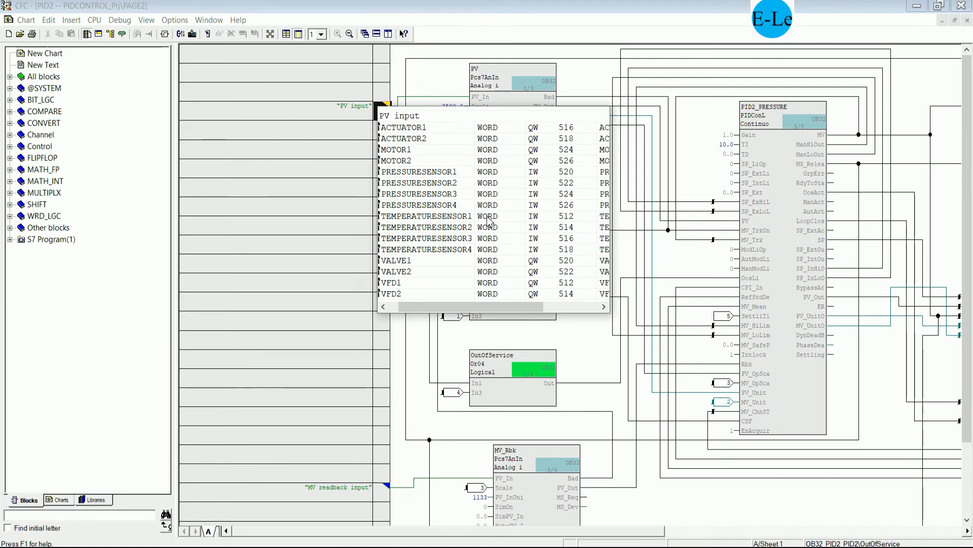
scroll(490, 219, left, 1)
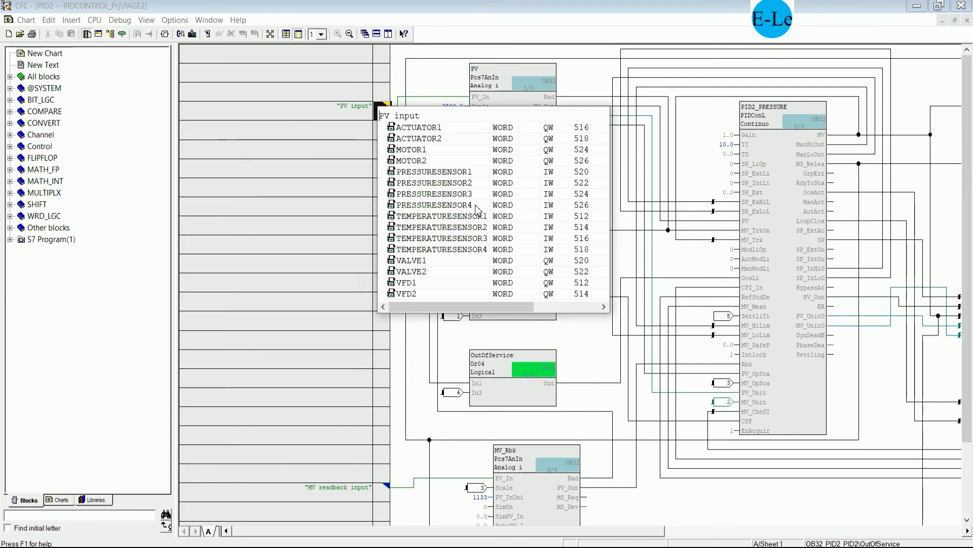
double_click(449, 182)
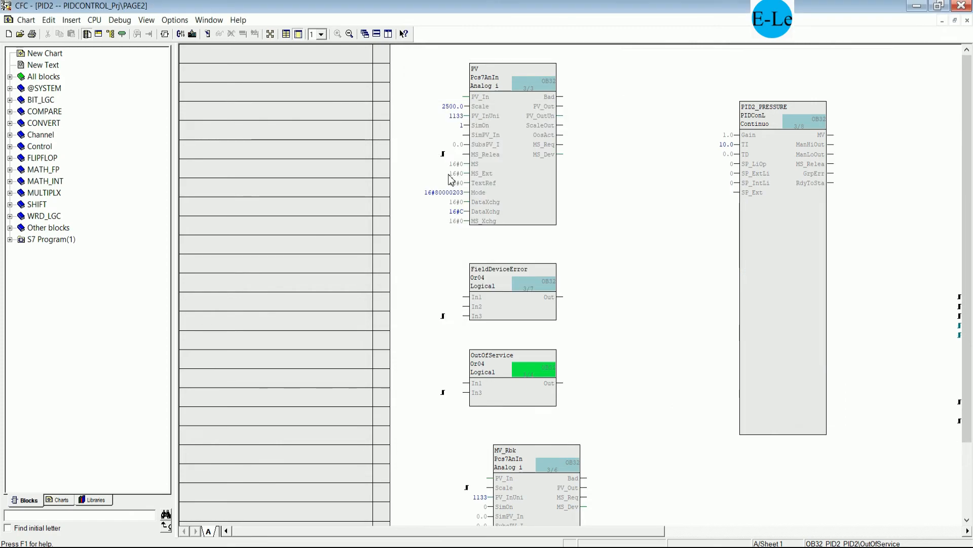
- Examine the MV readback input connection and the wiring between the PV, MV_Rbk and PID2_PRESSURE blocks
scroll(392, 354, down, 3)
scroll(392, 354, down, 1)
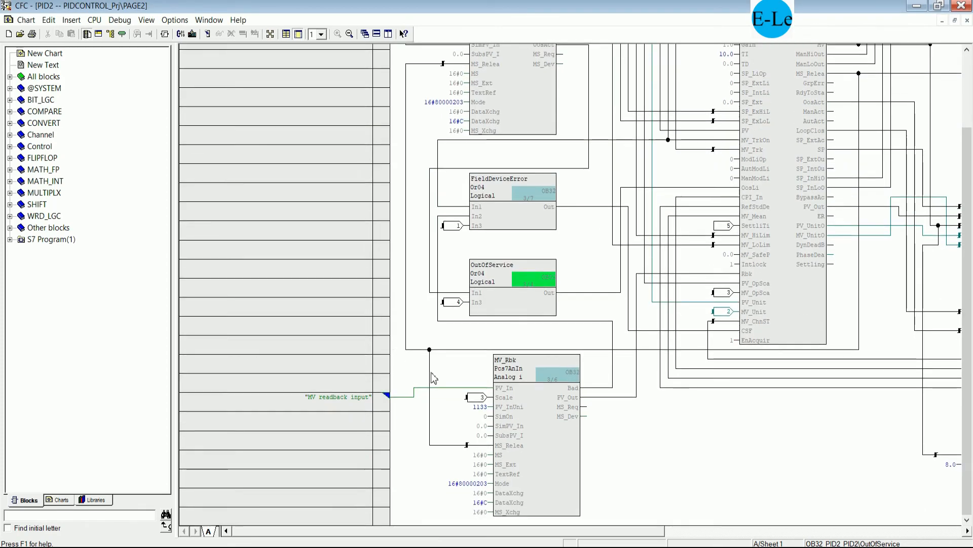
right_click(355, 398)
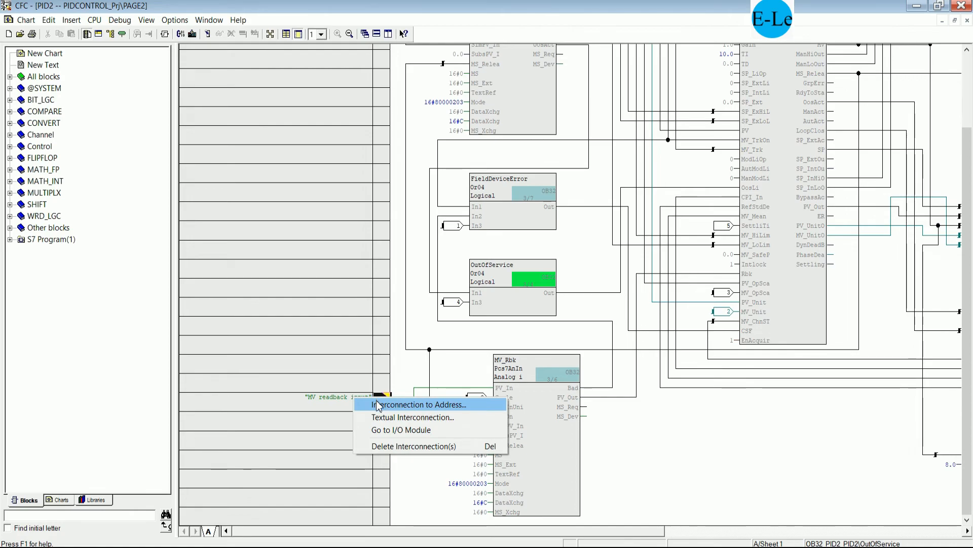
click(672, 440)
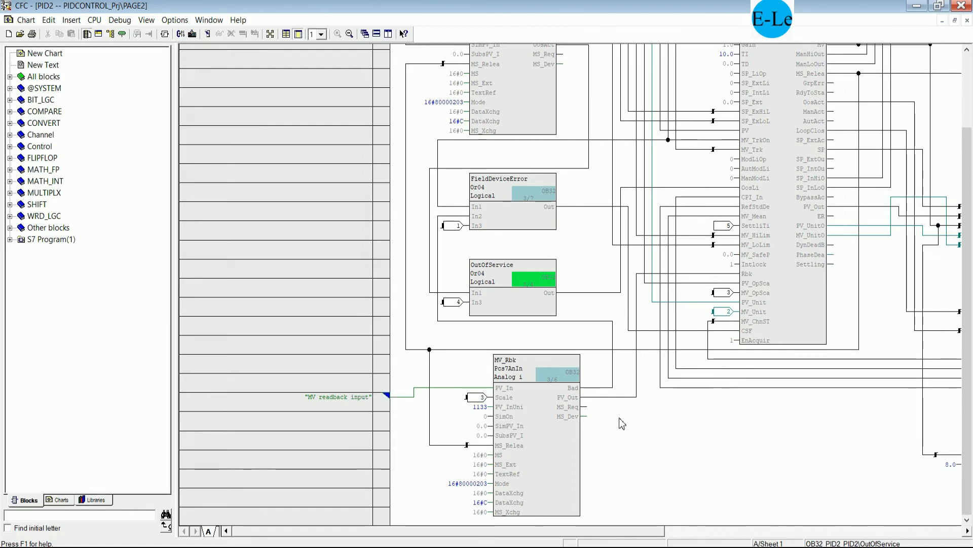
scroll(645, 415, up, 3)
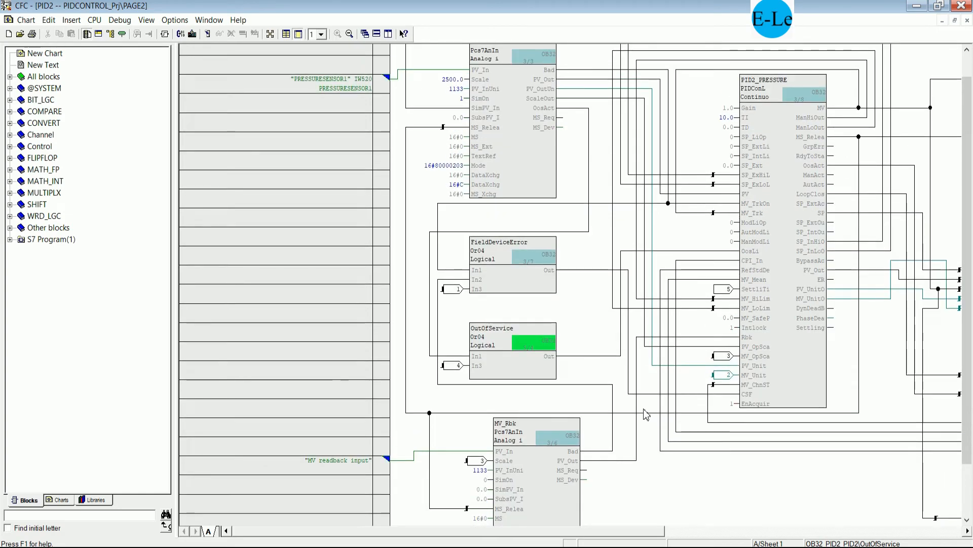
scroll(647, 409, up, 1)
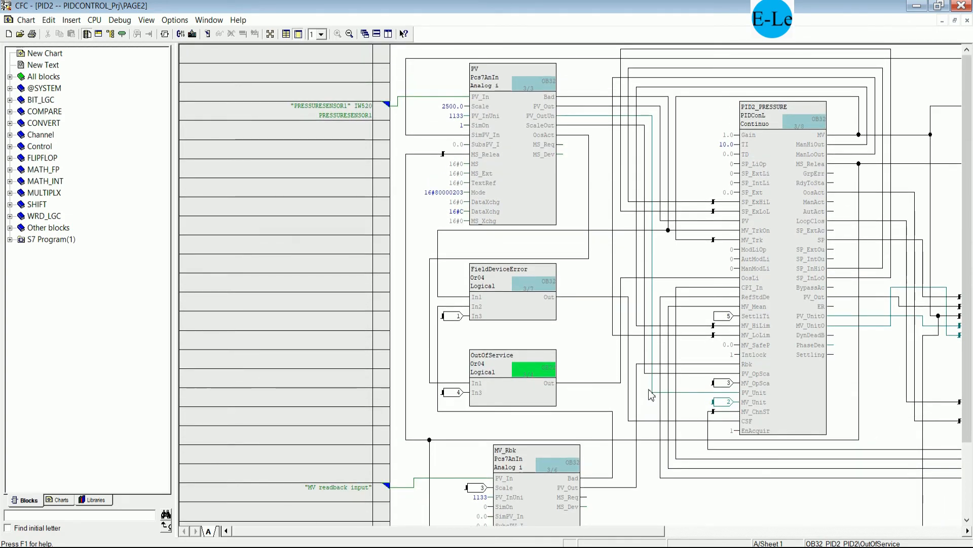
drag(649, 531, 753, 531)
scroll(553, 445, down, 1)
scroll(555, 449, down, 2)
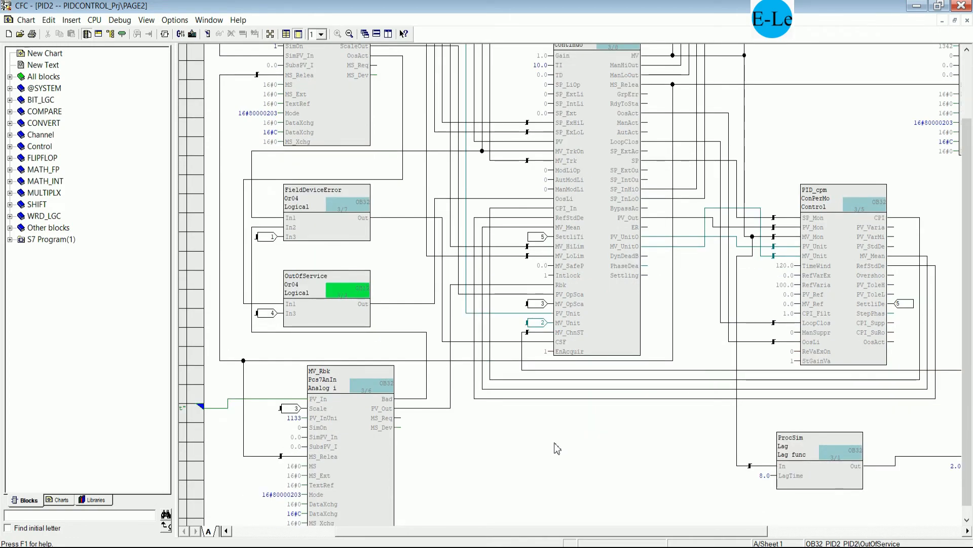
scroll(558, 446, up, 3)
scroll(558, 447, down, 3)
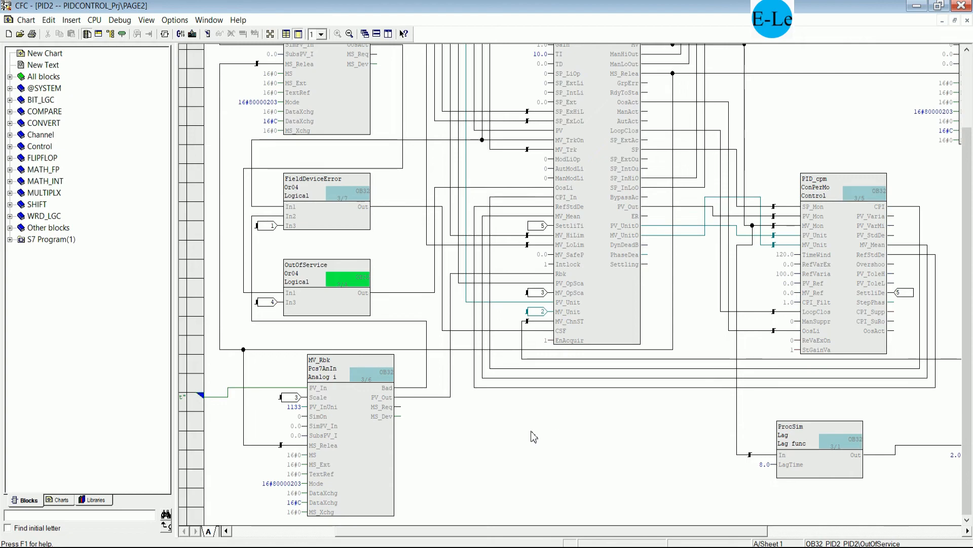
- Inspect the properties of the High element in the MV_Rbk block's Scale structure and close the dialogs
double_click(318, 398)
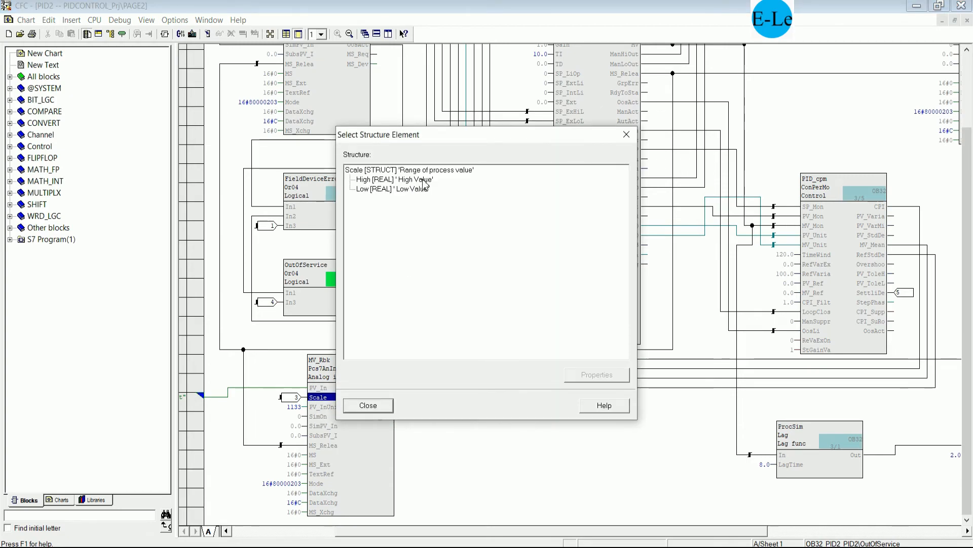
click(395, 180)
click(597, 374)
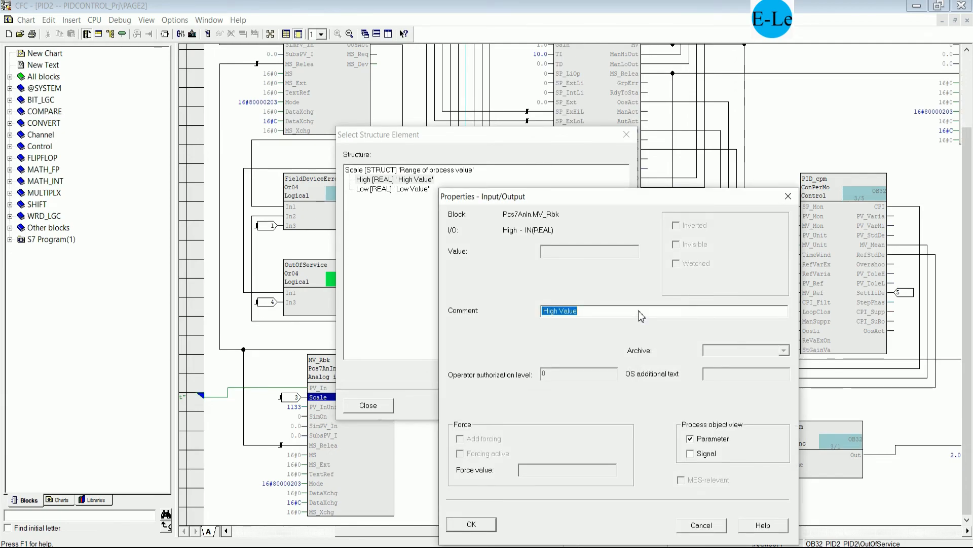
click(788, 196)
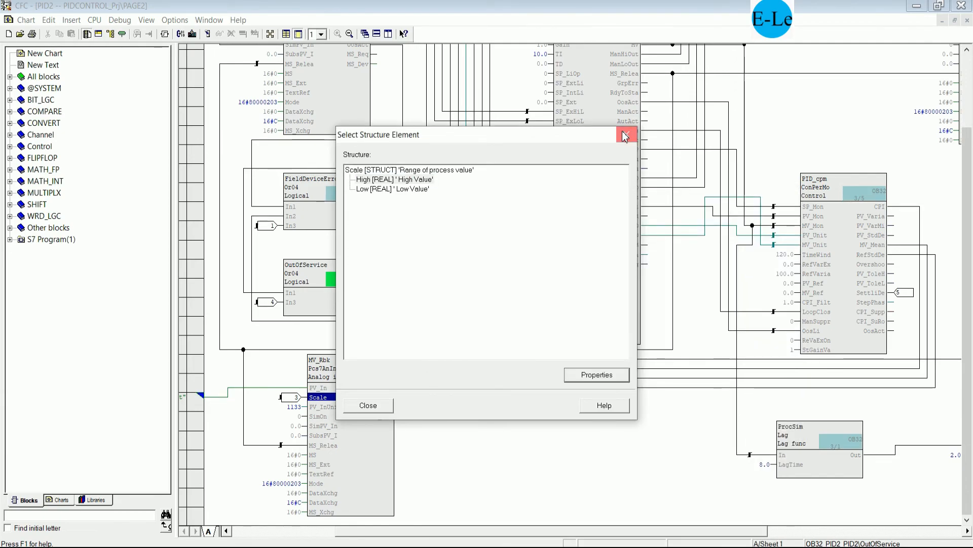
click(627, 134)
- Set the proportional Gain value of the PID2_PRESSURE block to 100 and close the structure dialog
scroll(736, 330, up, 5)
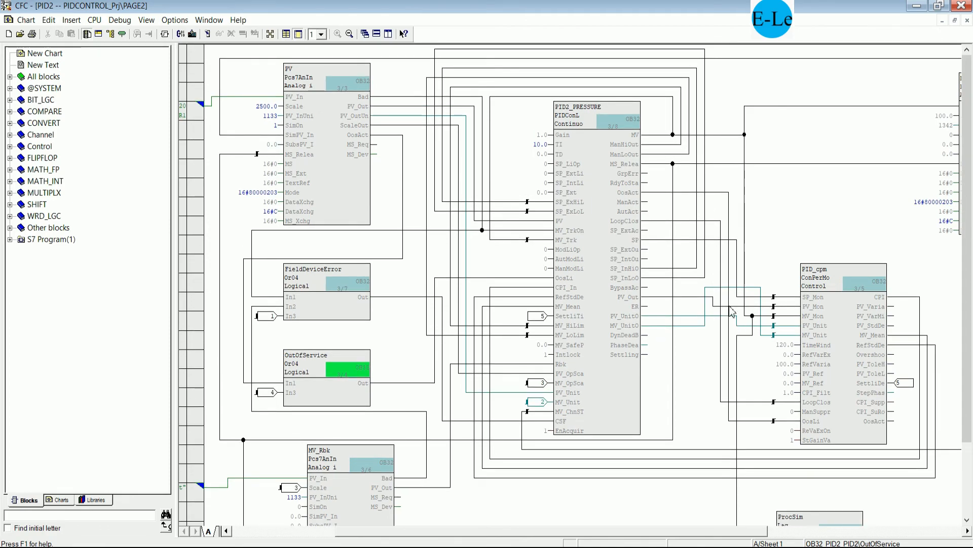
double_click(563, 135)
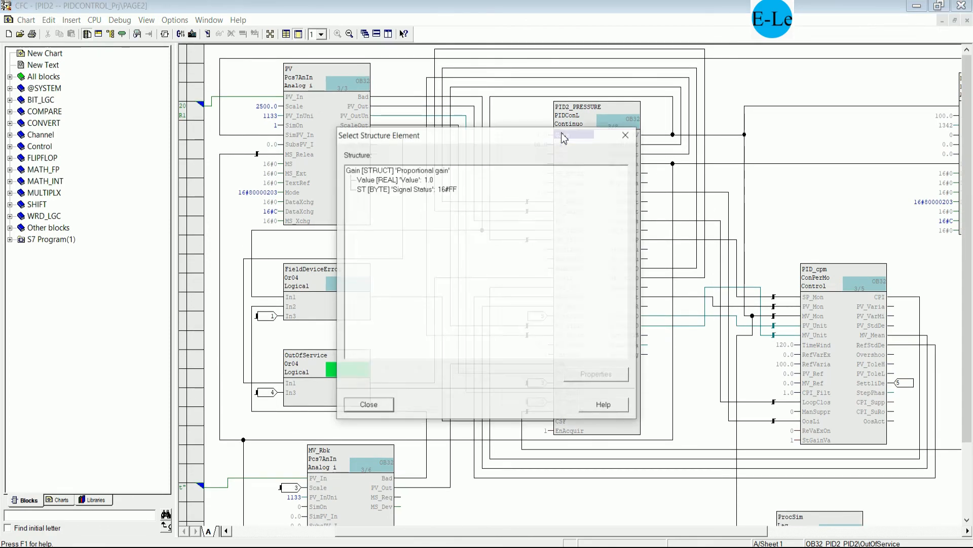
double_click(445, 181)
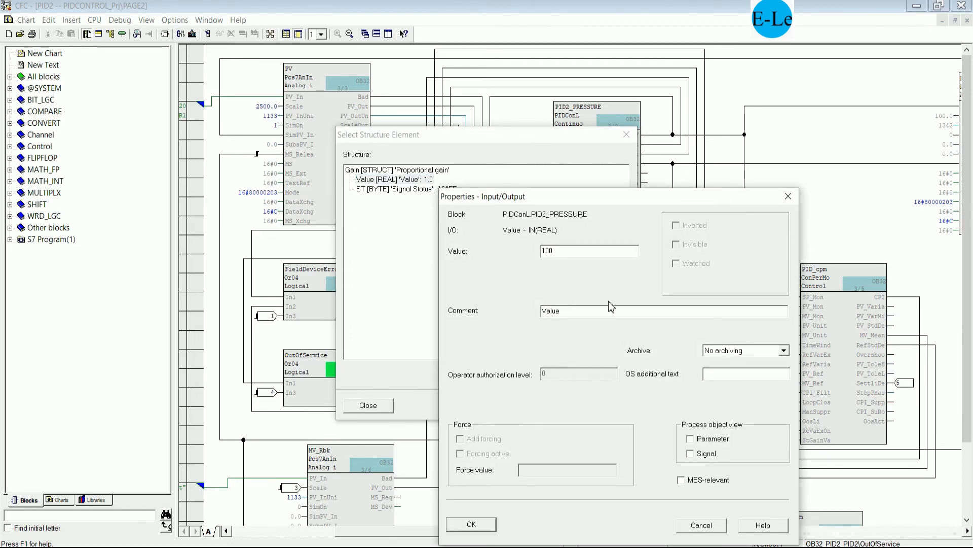
click(471, 524)
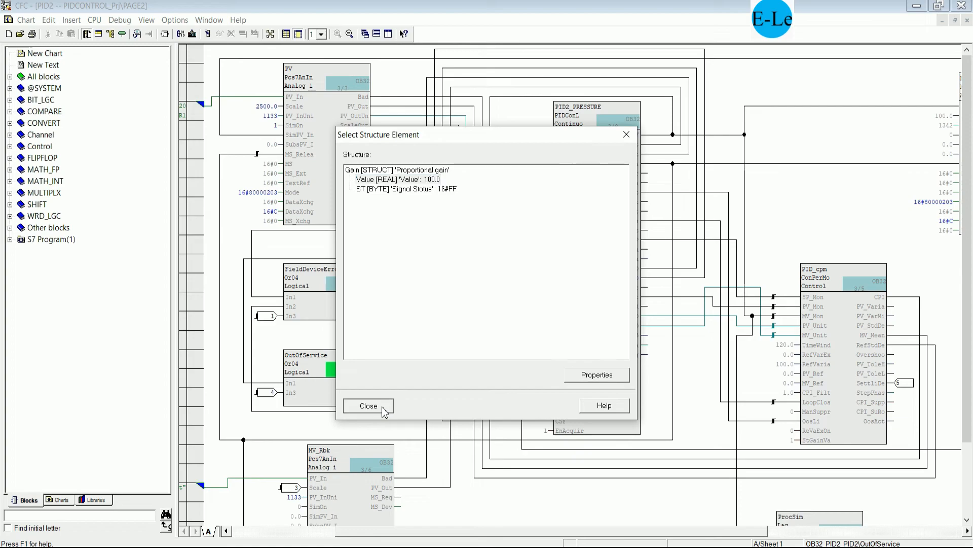
click(369, 405)
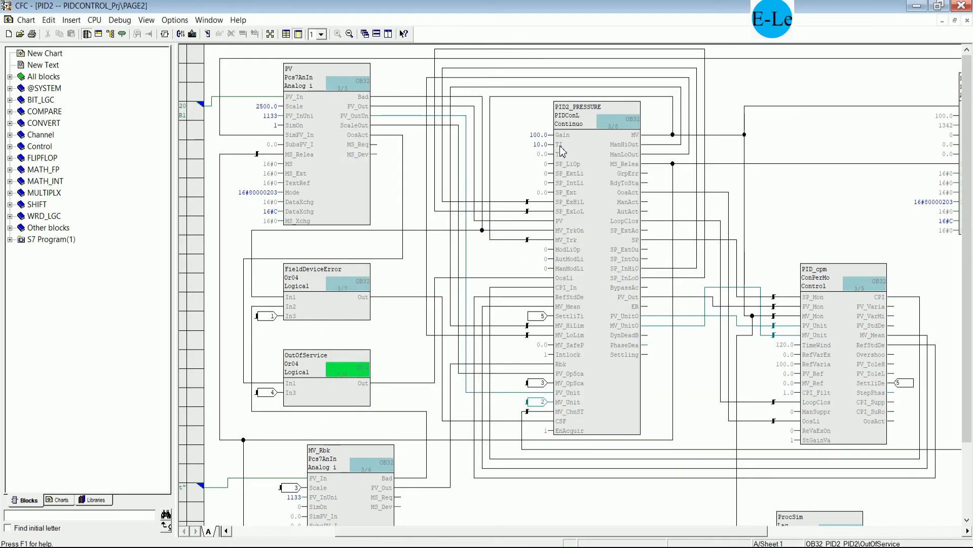
- Set the integral time TI of the PID2_PRESSURE block to 100 and close the structure dialog
double_click(561, 147)
double_click(434, 179)
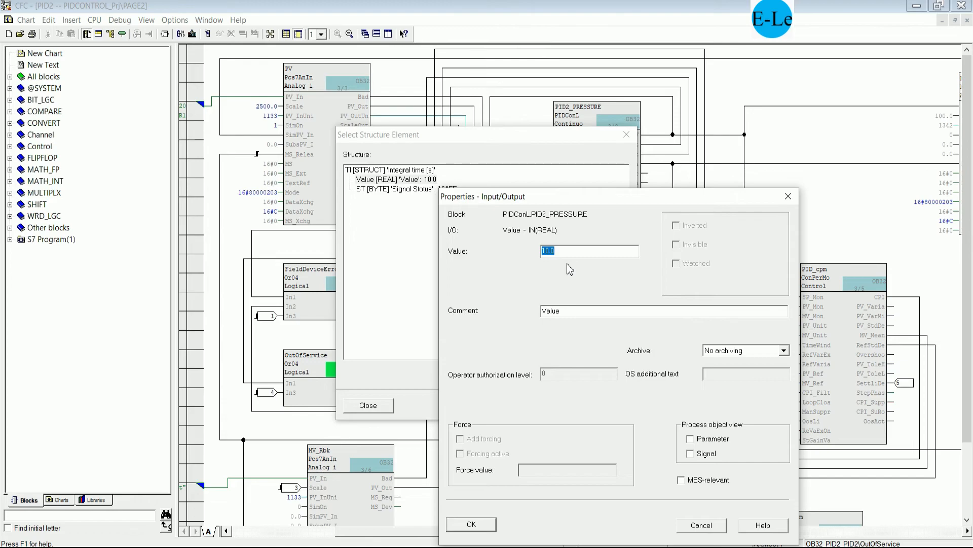
text(80)
text(100)
click(490, 530)
click(369, 404)
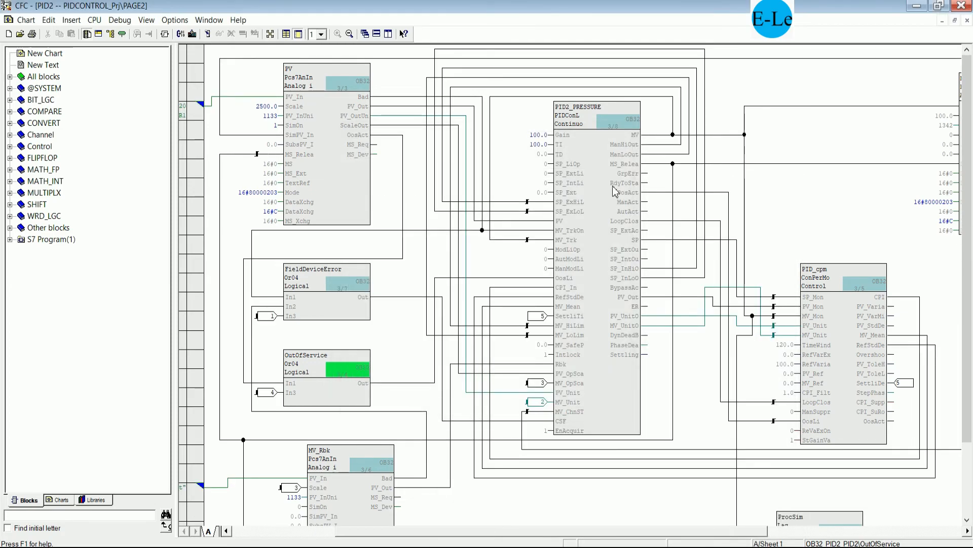
- Set the derivative time TD of the PID2_PRESSURE block to 100 and close the structure dialog
double_click(560, 154)
double_click(396, 180)
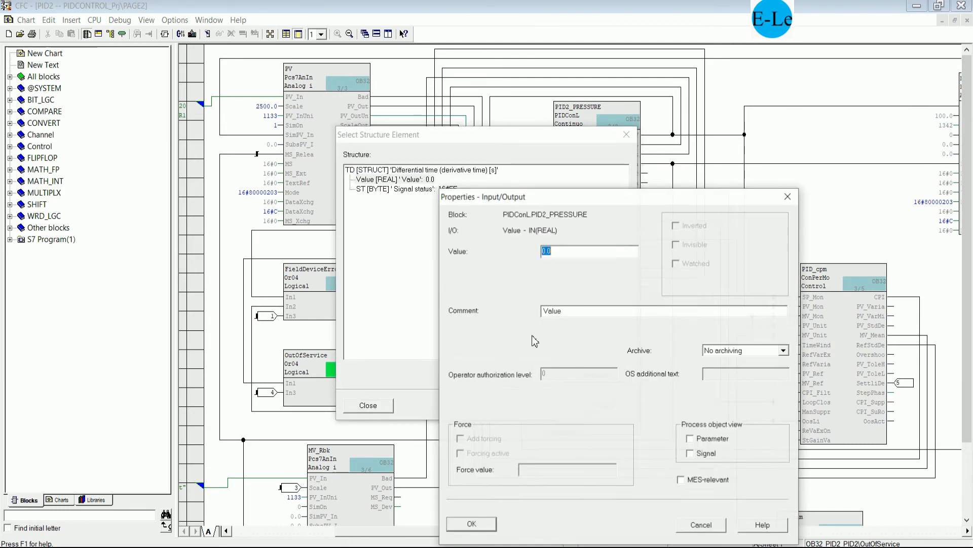
text(100)
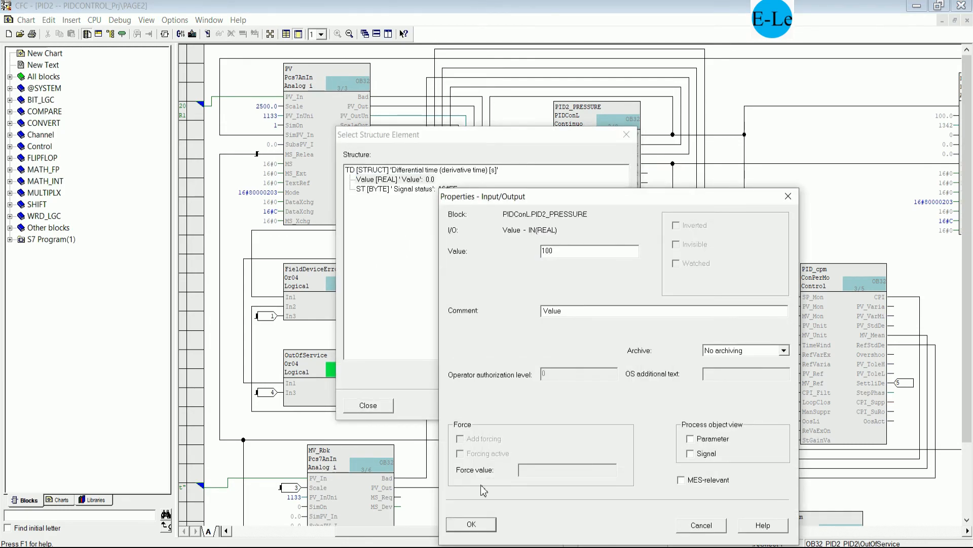
click(470, 524)
click(381, 411)
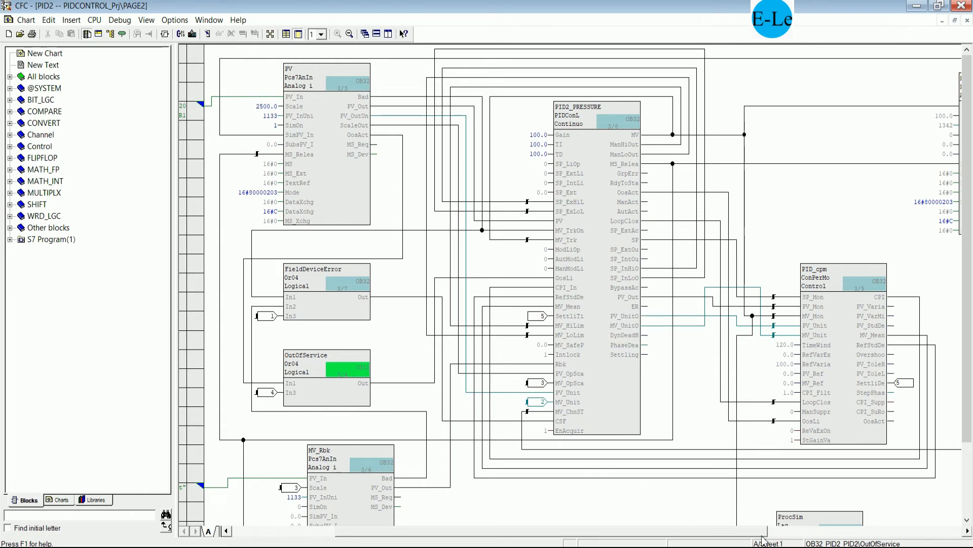
- Start compiling only the chart changes, with module drivers generated, for download to the CPU
drag(763, 538, 649, 537)
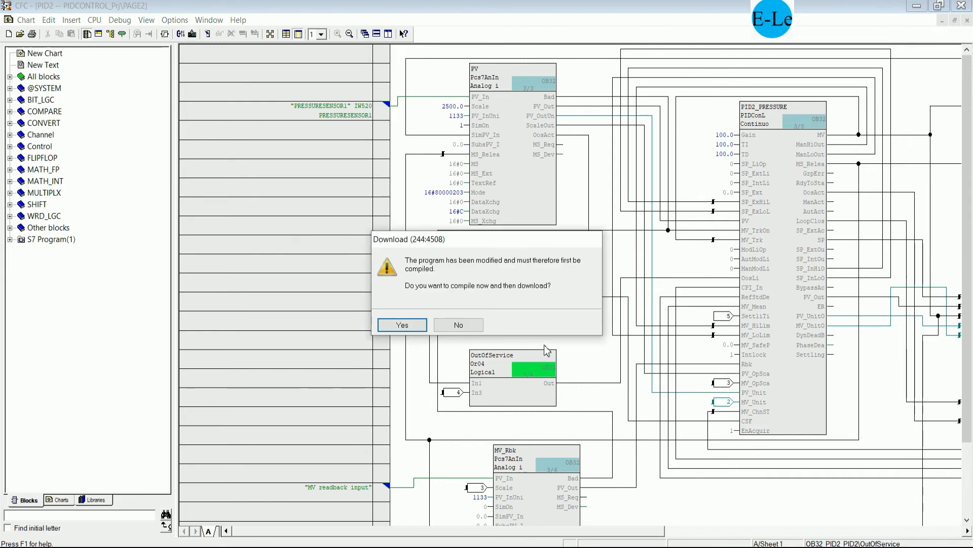
click(402, 325)
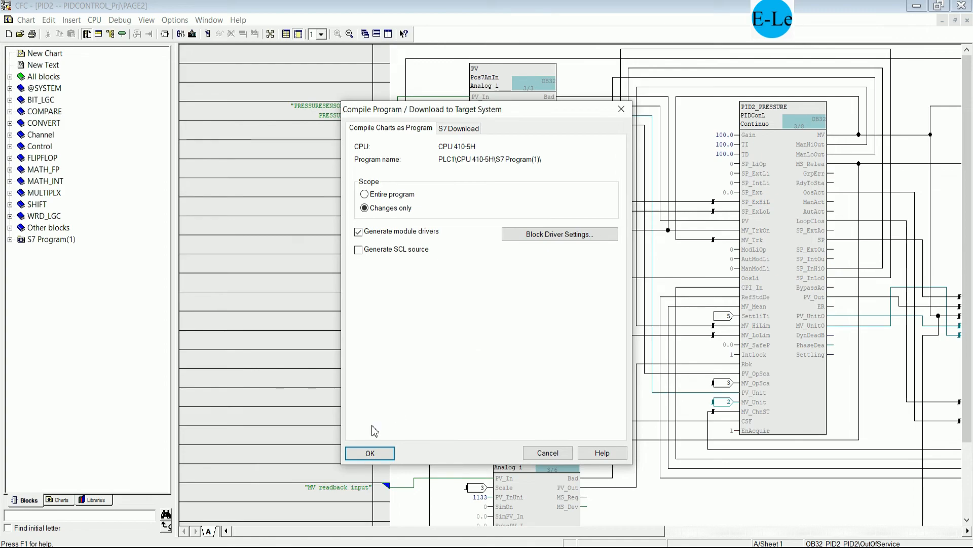
click(371, 453)
click(402, 335)
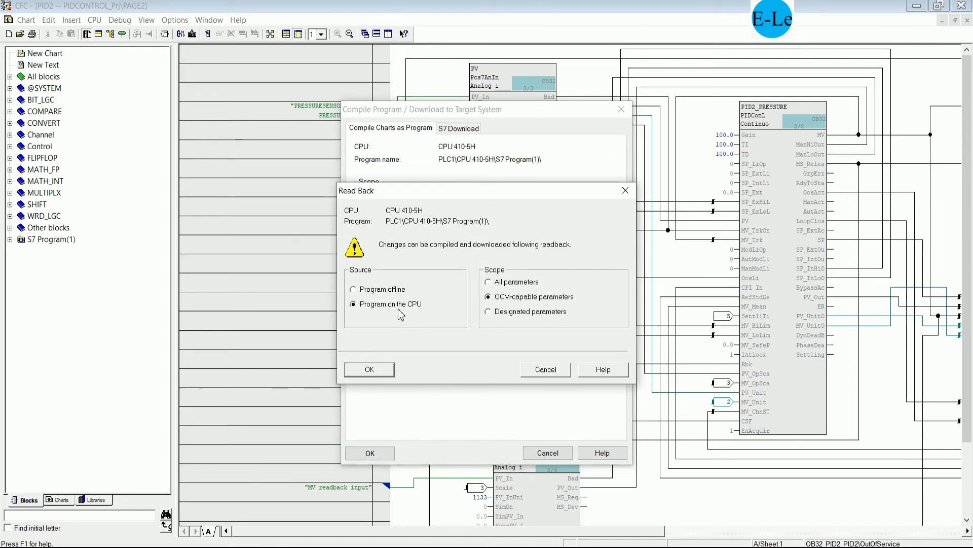
- Read back all parameters from the program on the CPU and continue past the time stamp differences
click(504, 281)
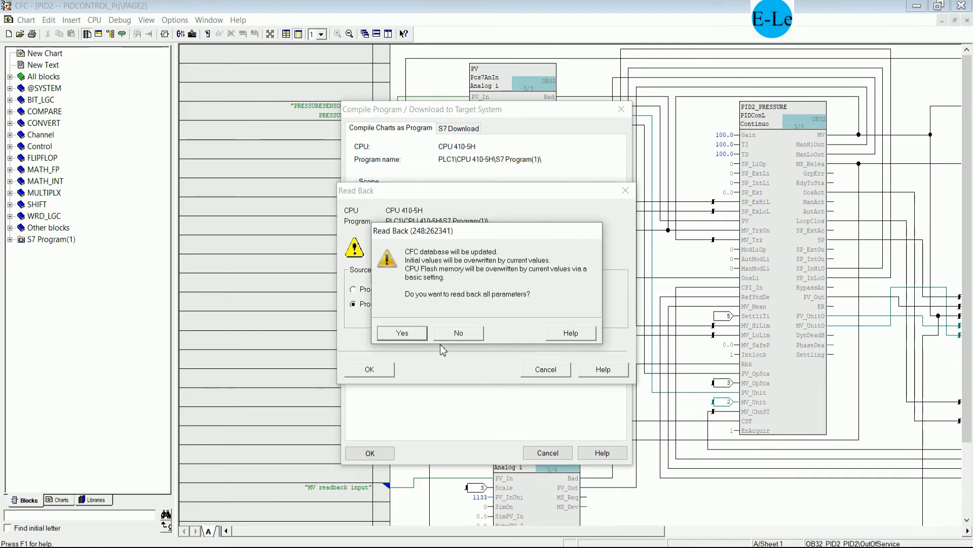
click(402, 333)
click(369, 369)
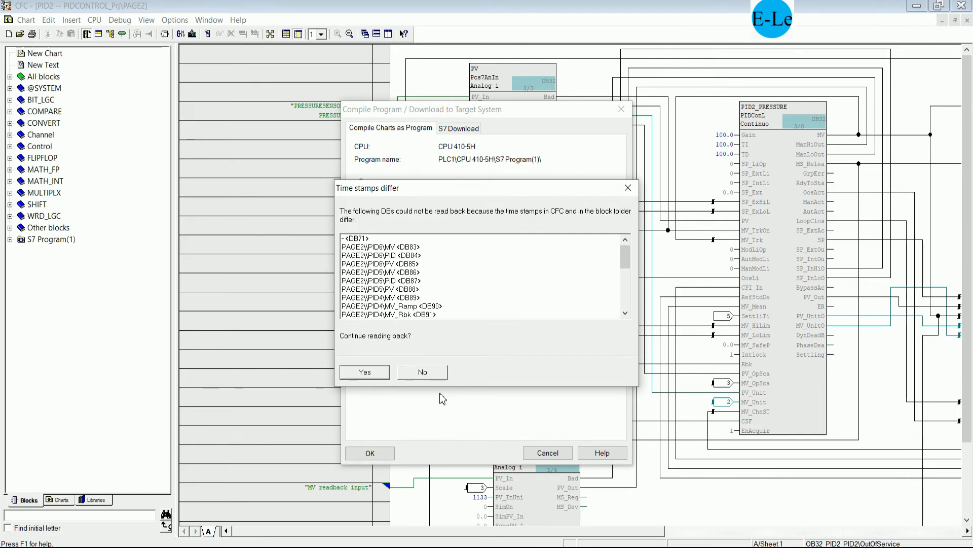
drag(626, 257, 628, 315)
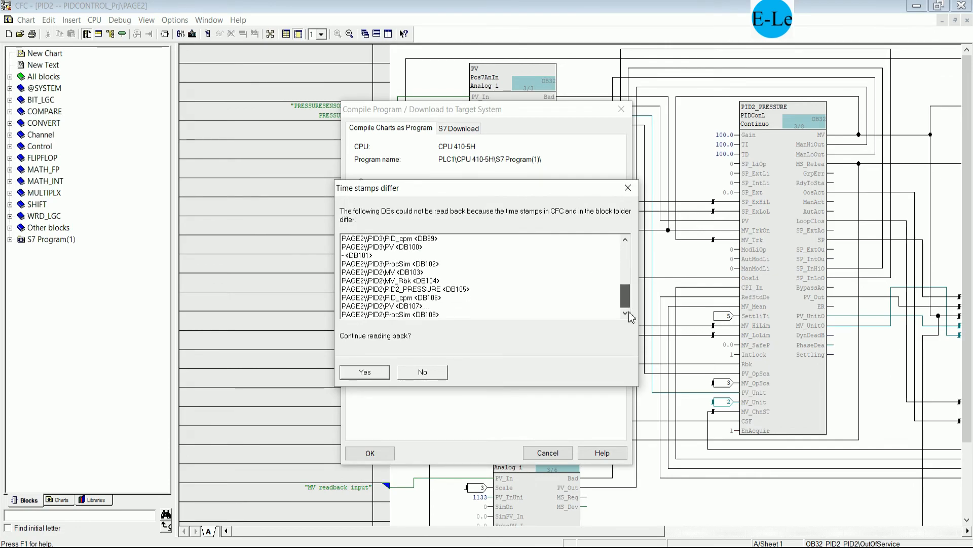
click(375, 371)
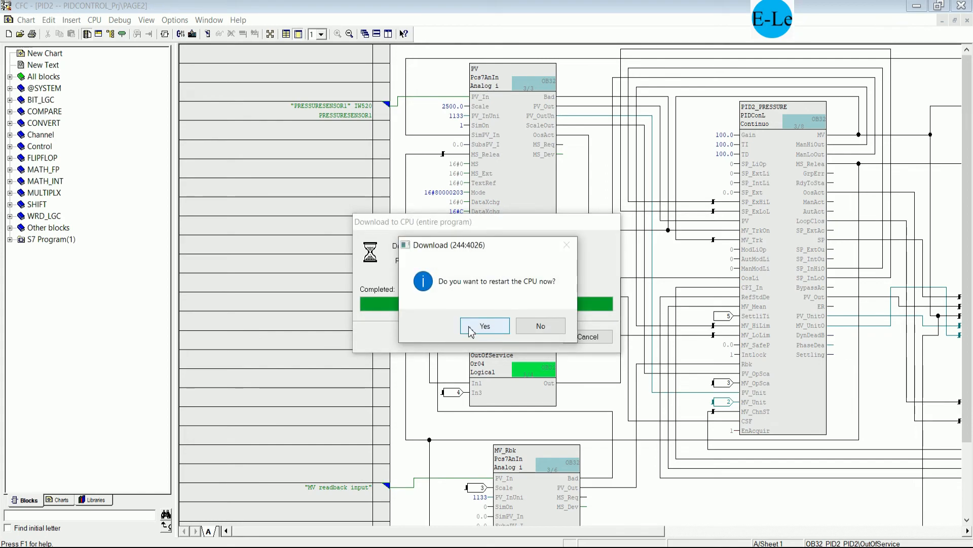
- Restart the CPU, and close the download log and the CFC editor to return to SIMATIC Manager
click(471, 330)
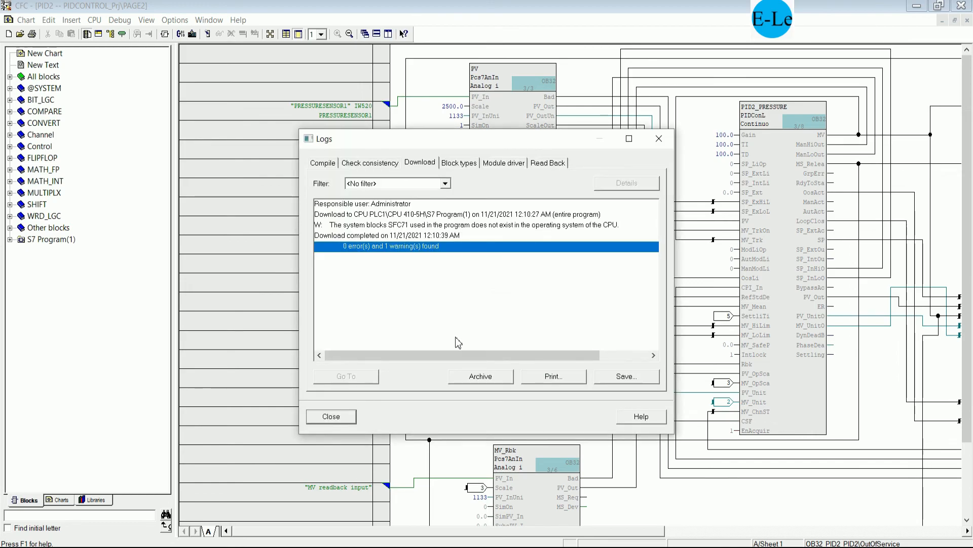
click(333, 416)
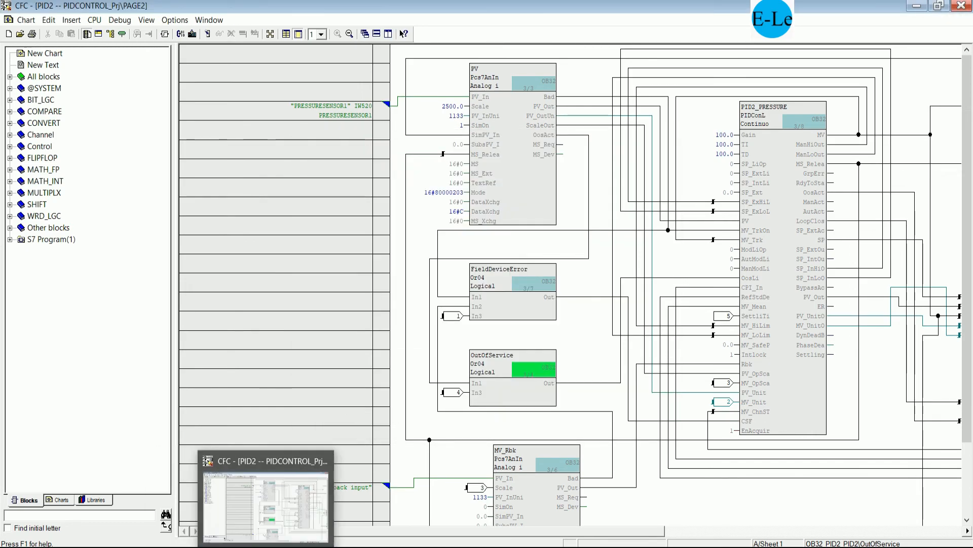
click(310, 547)
click(264, 546)
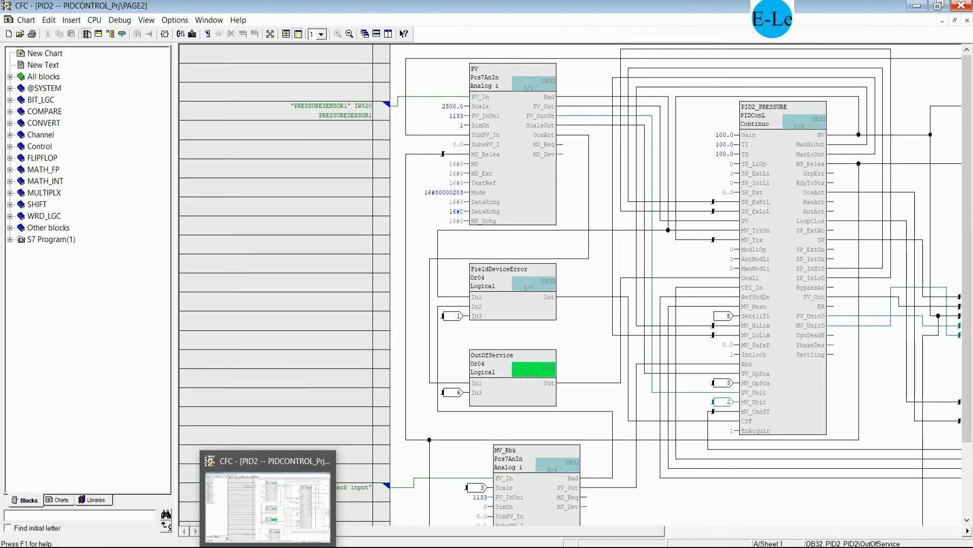
click(965, 5)
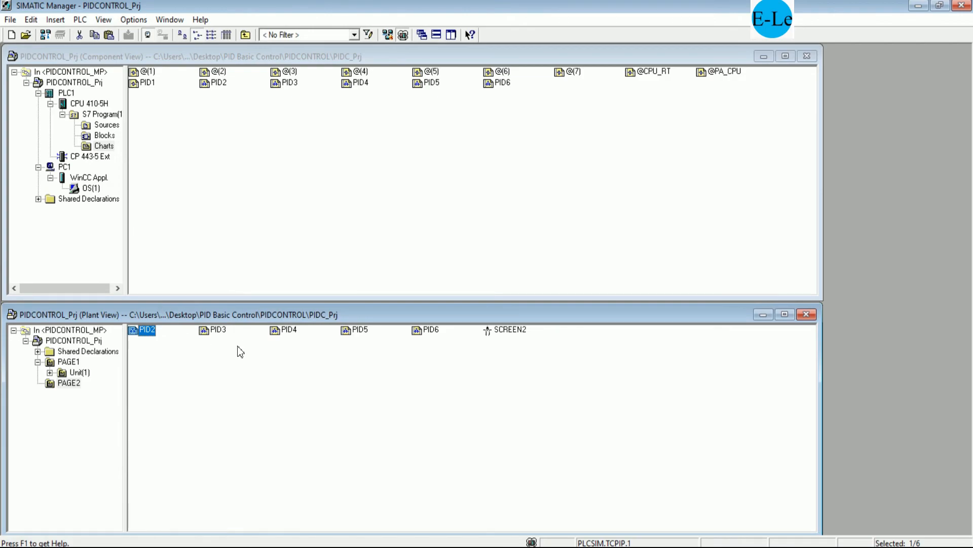
- Compile the Charts folder of S7 Program(1) with the scope limited to changes and module drivers generated
click(218, 331)
right_click(102, 148)
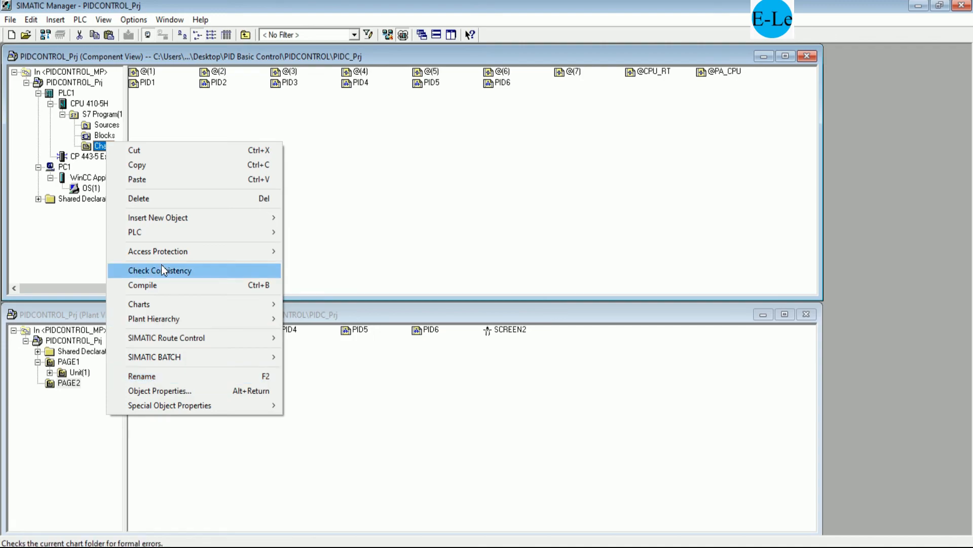
click(166, 285)
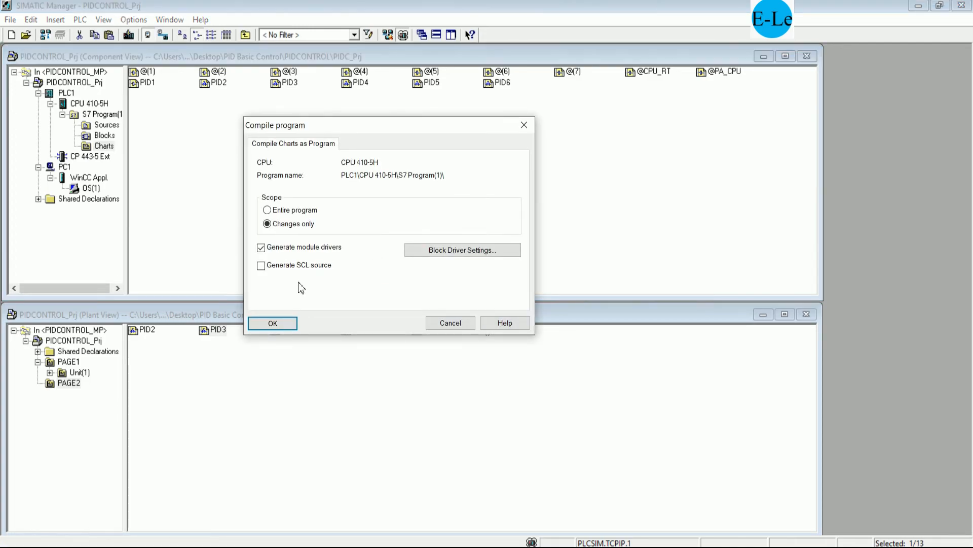
click(288, 324)
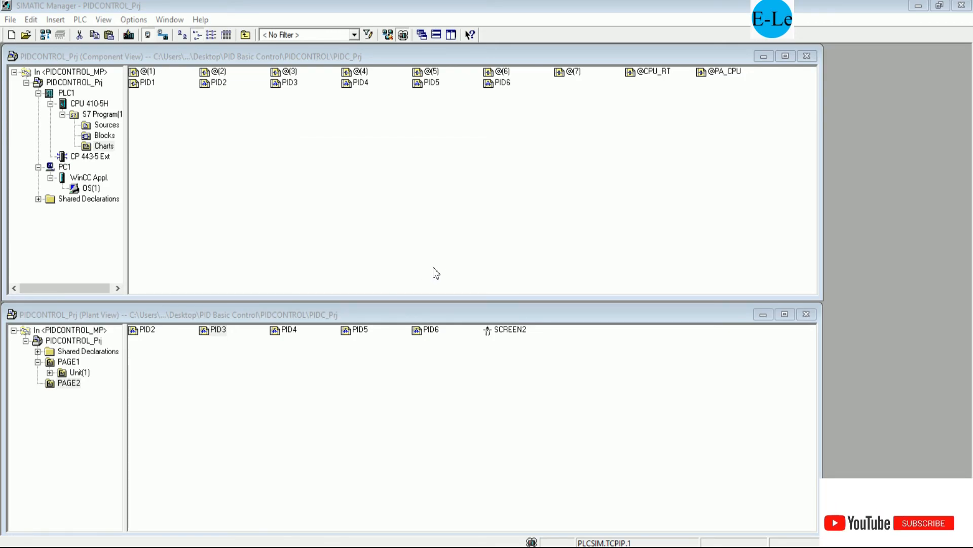
click(234, 359)
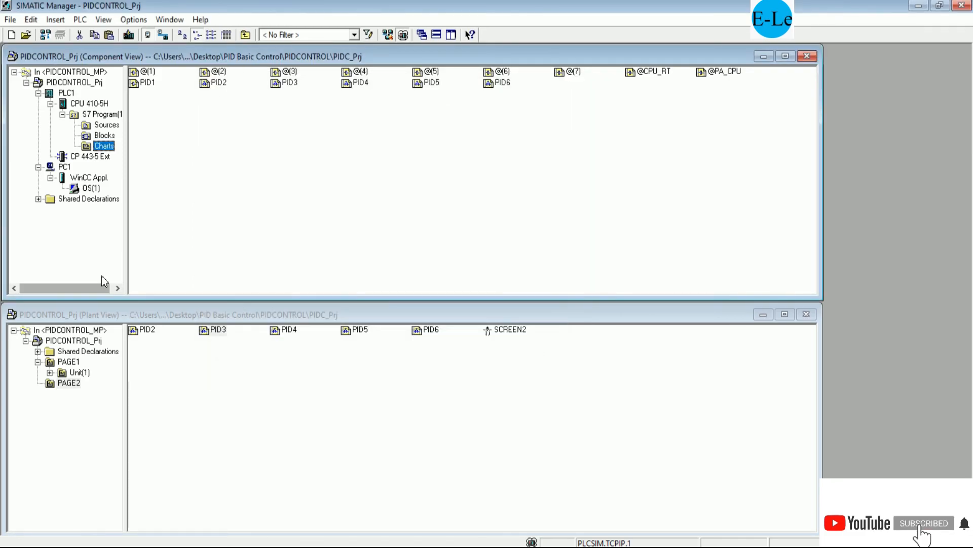
- Compile the operator station OS(1) for areas PAGE1 and PAGE2 with the changes scope, keeping the preset wizard options
right_click(95, 188)
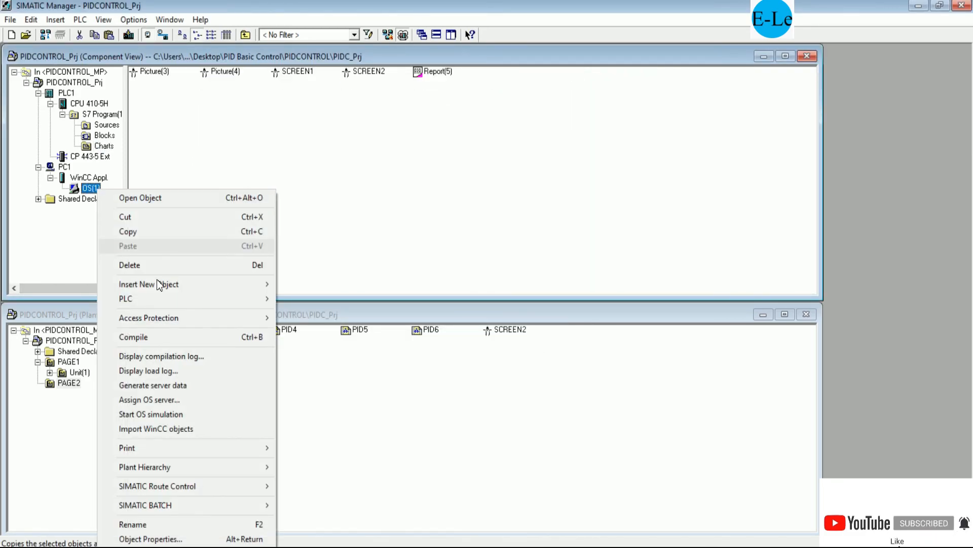
click(154, 338)
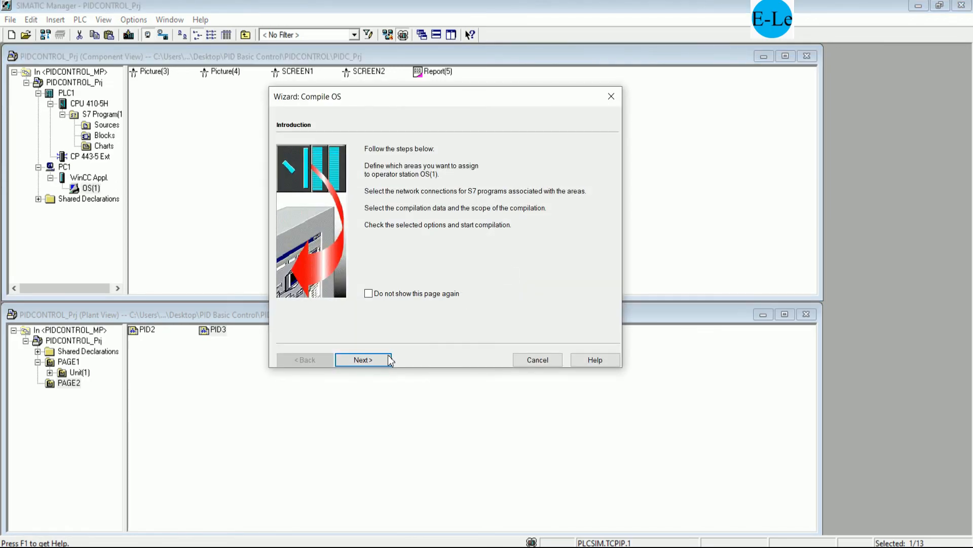
click(363, 359)
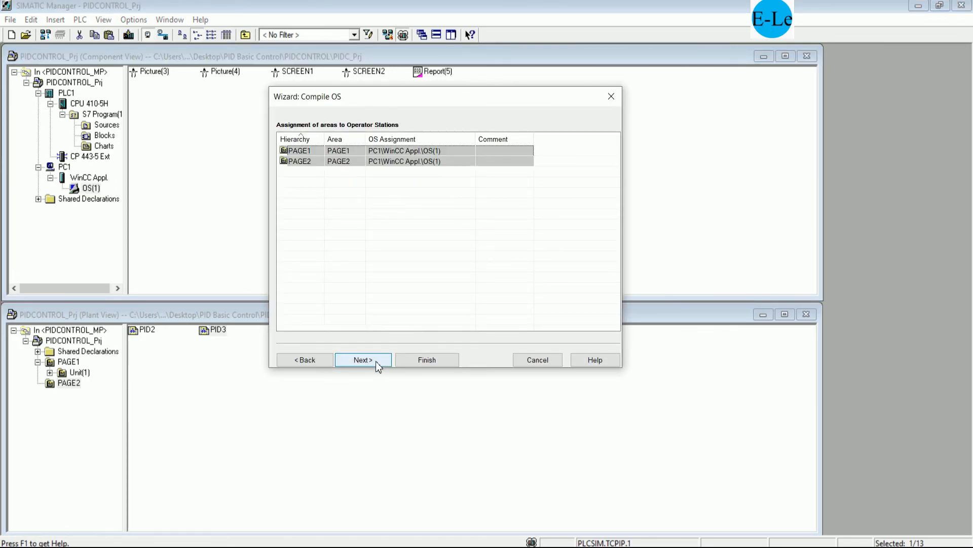
click(363, 360)
click(363, 360)
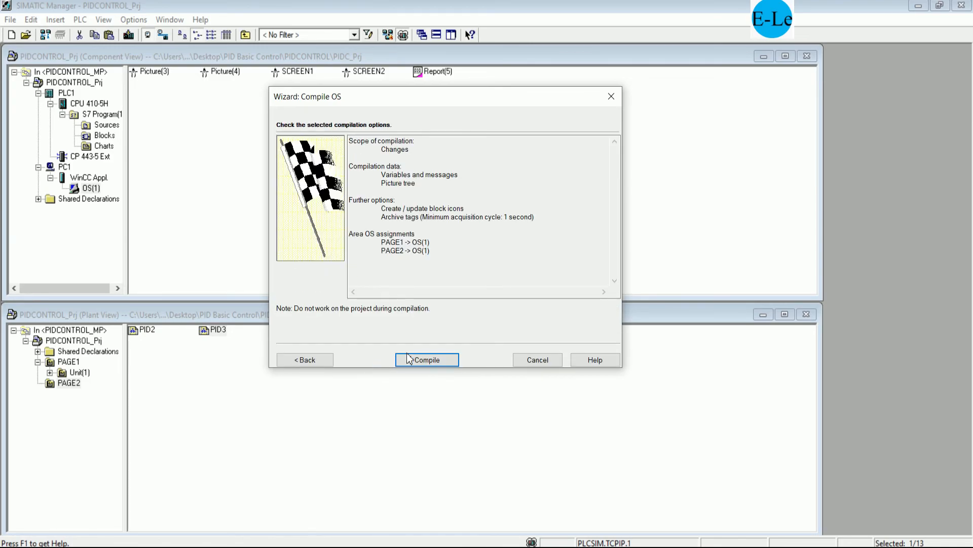
click(410, 359)
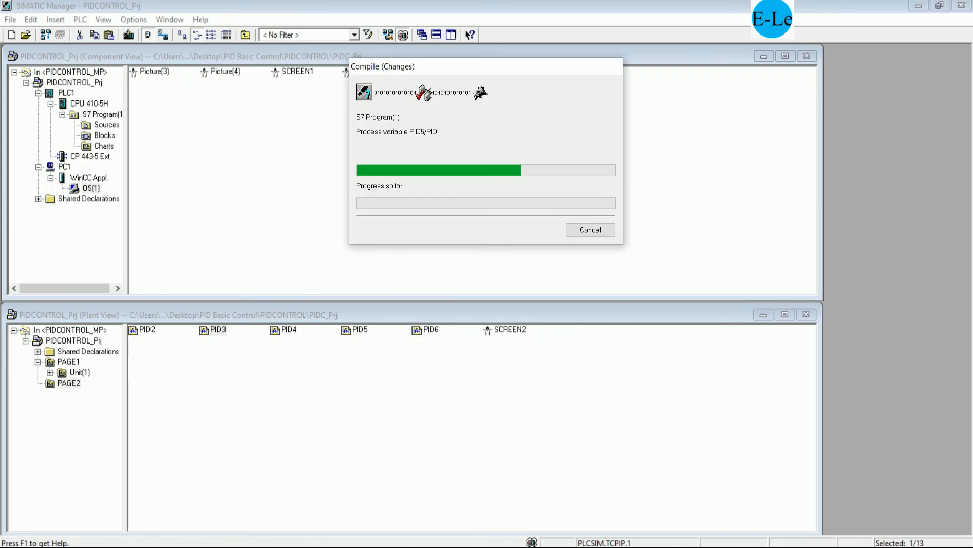
- In the PID Notepad file, add "If everyone would like to use any more please insert and just change the IO address to your PLC."
click(223, 546)
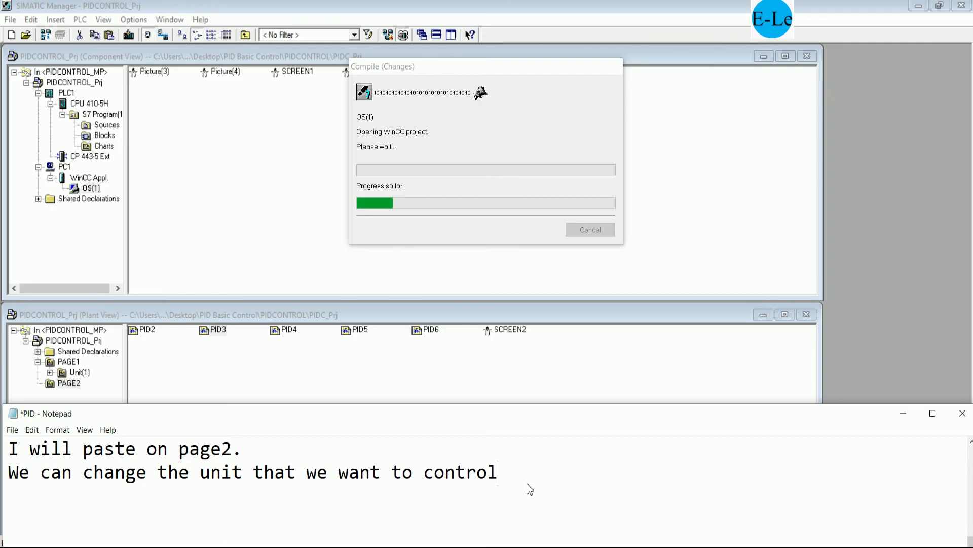
text(WE C)
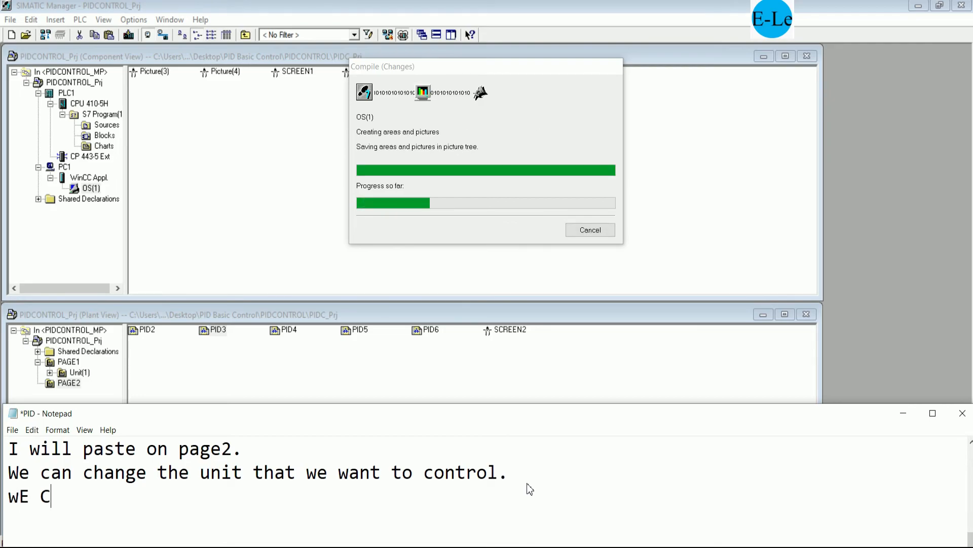
key(BackSpace)
key(BackSpace)
key(BackSpace)
key(BackSpace)
text(If everyone w)
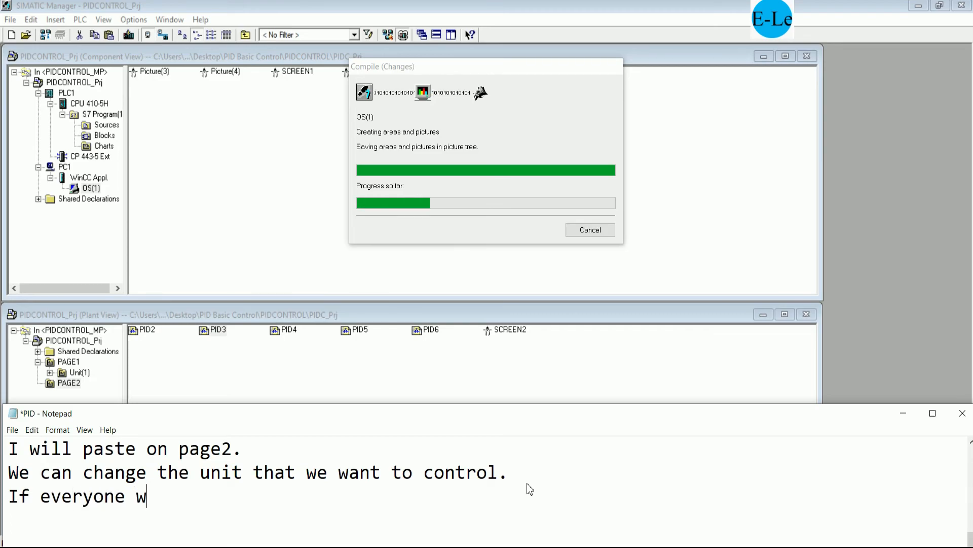
text(orul)
key(BackSpace)
key(BackSpace)
key(BackSpace)
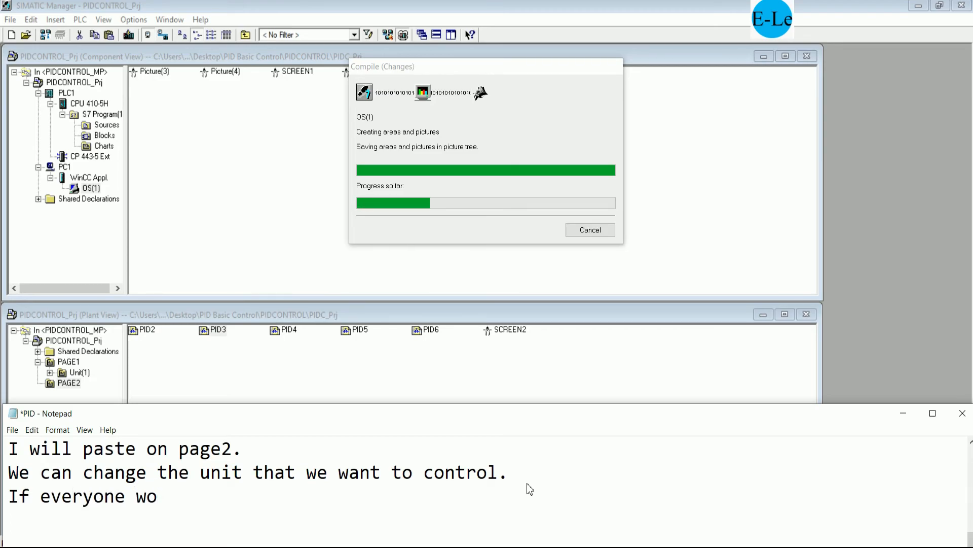
text(uld like to use )
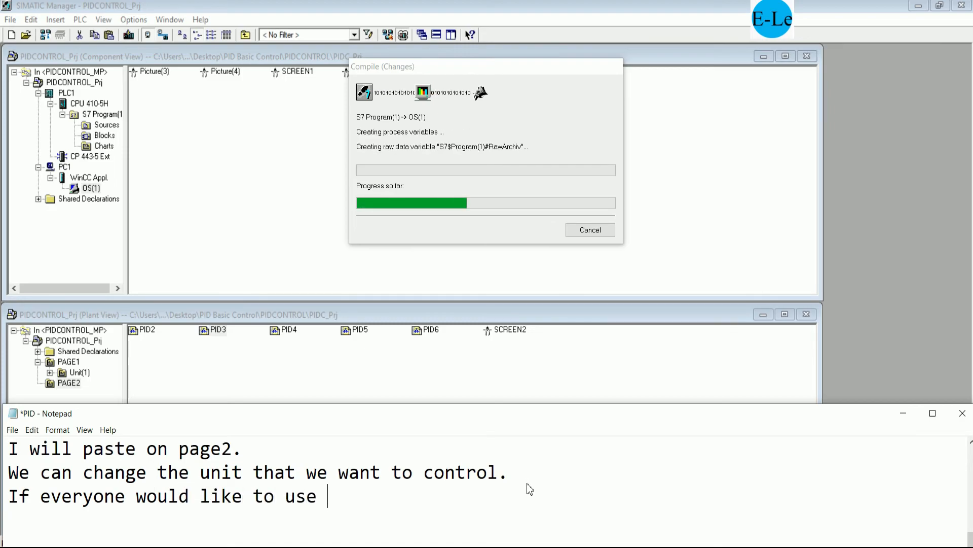
text(any mo)
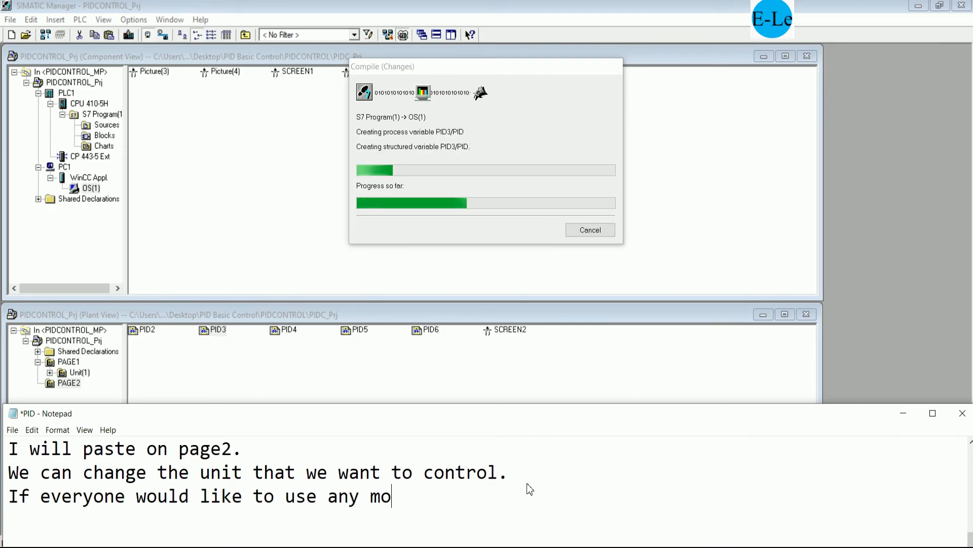
text(re please )
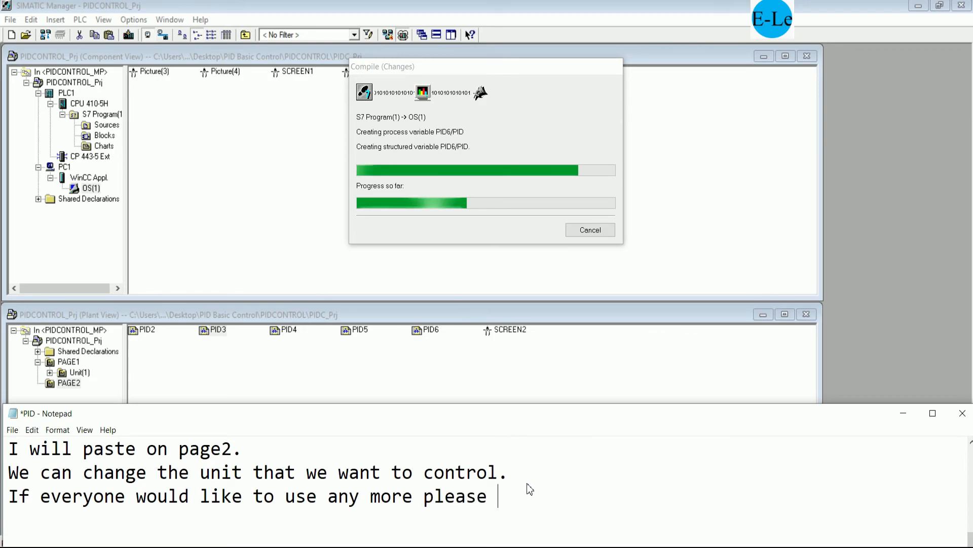
text(insert )
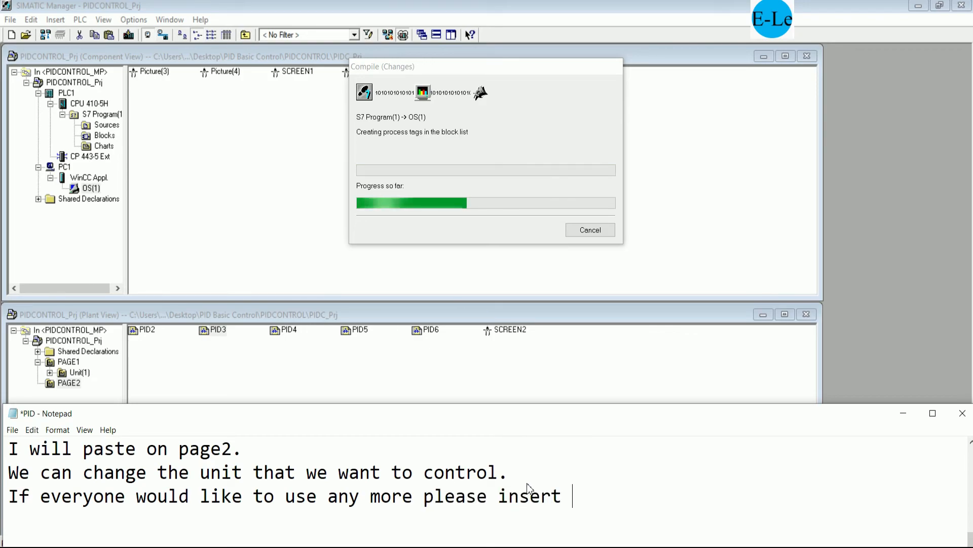
text(and js)
key(BackSpace)
text(ust )
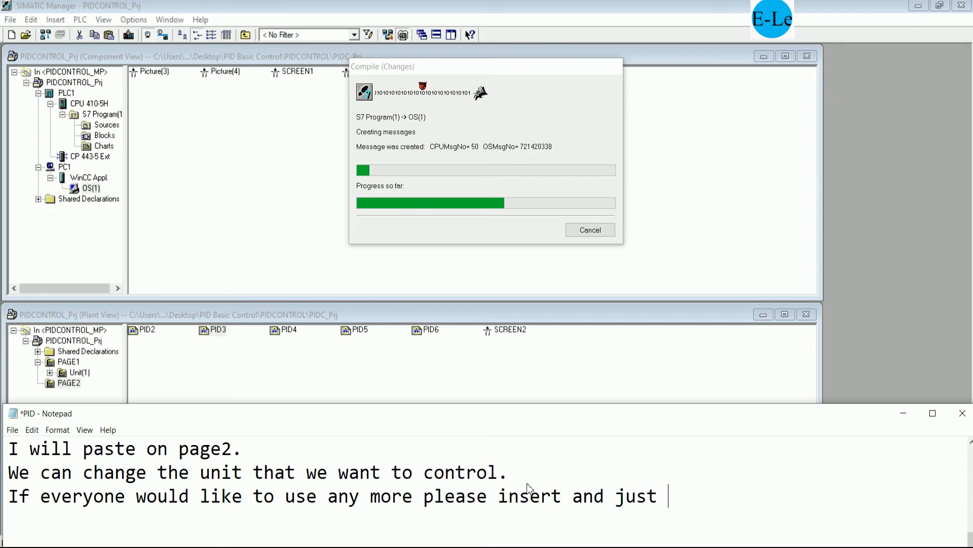
text(change the )
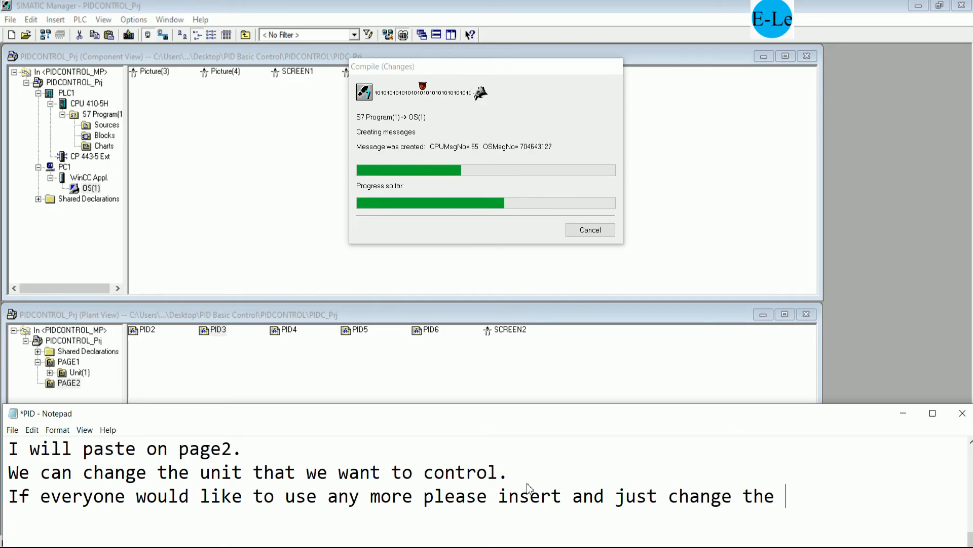
text(IP)
key(BackSpace)
text(O)
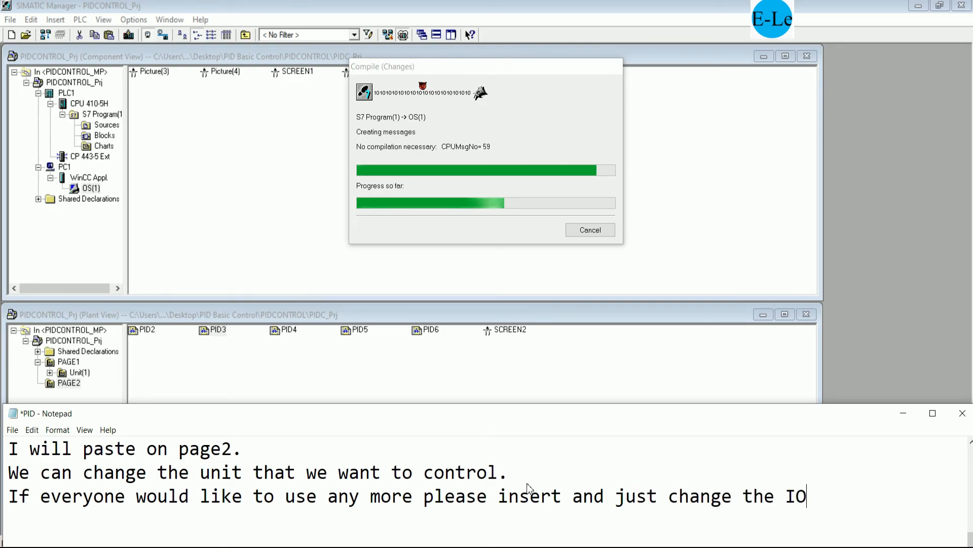
text( addres)
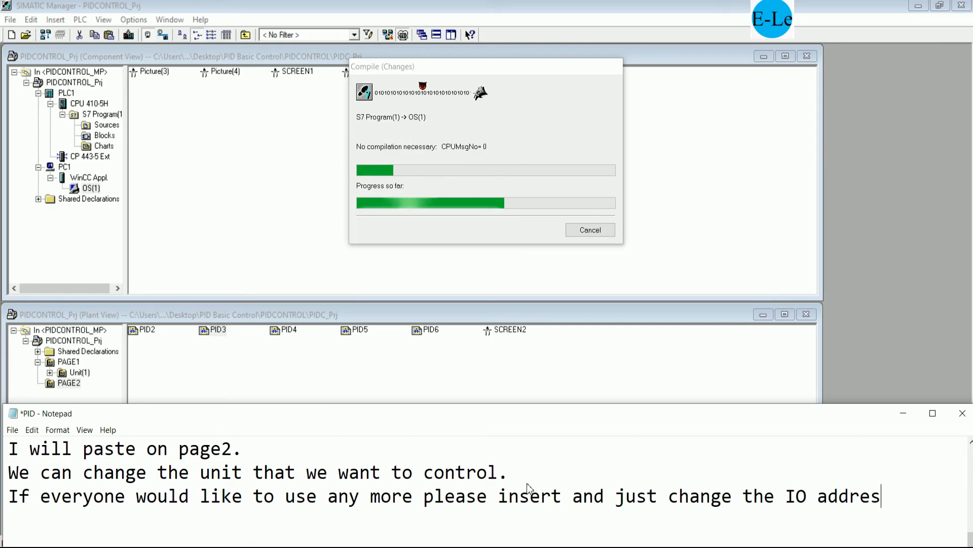
text(s to )
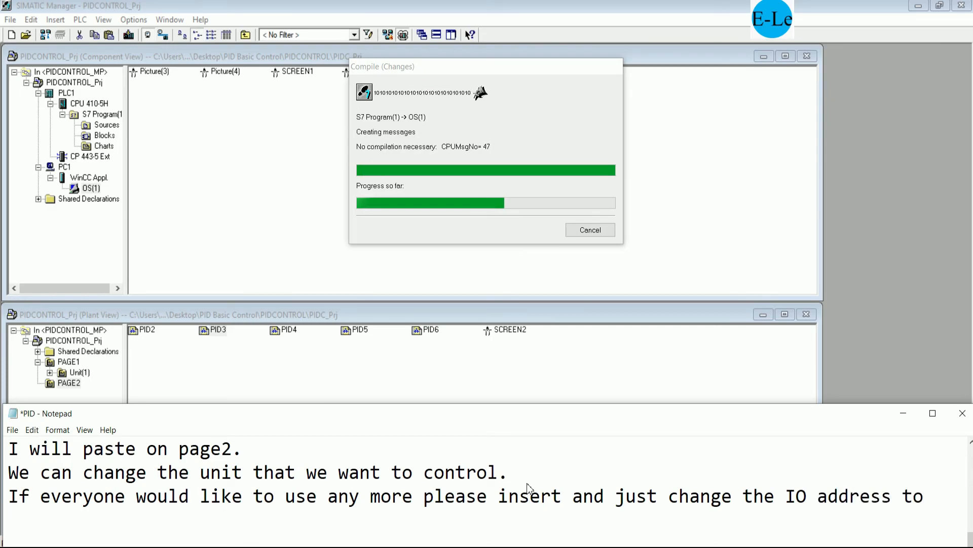
text(yo)
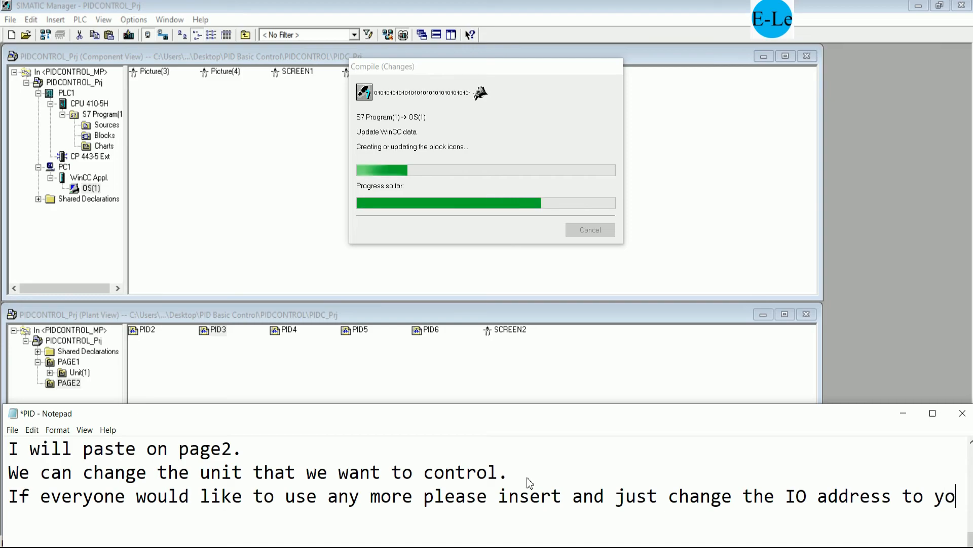
text(ur PLC.)
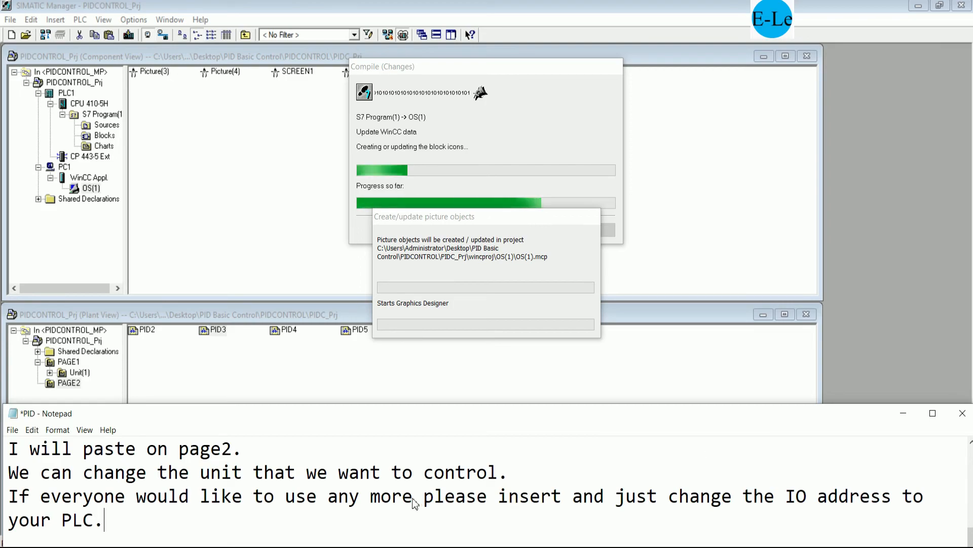
- Add the sentence "Because I just choose the example for concept how to insert it to use." to the PID Notepad file
text(Be)
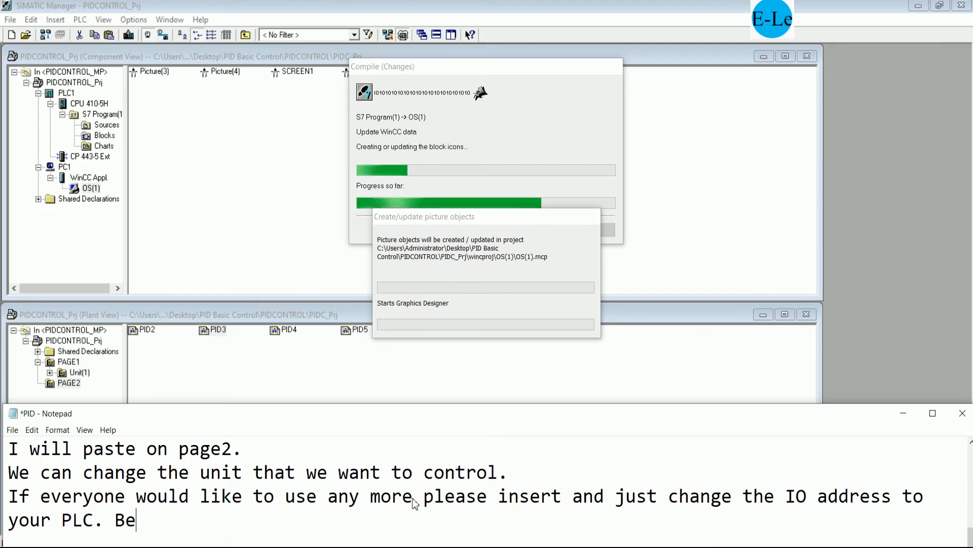
text(cause I just )
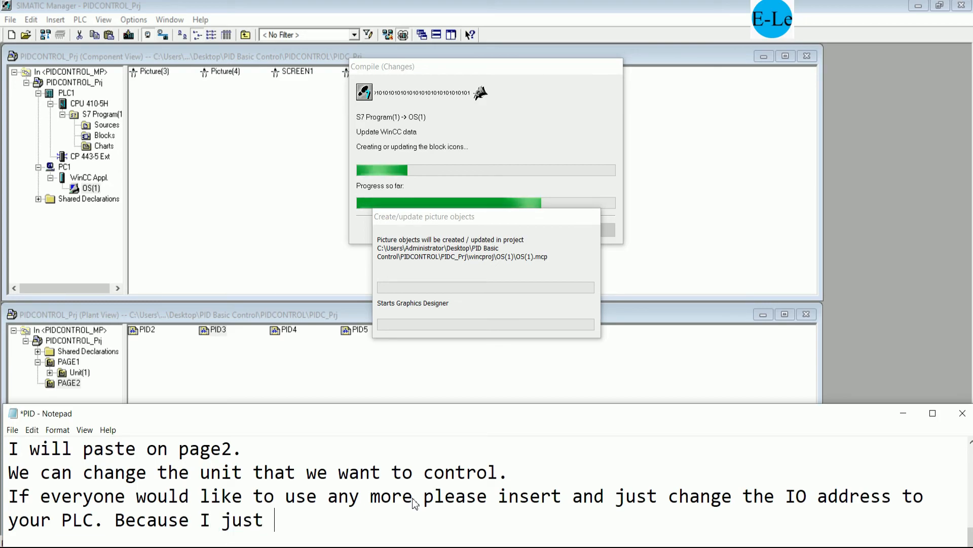
text(choo)
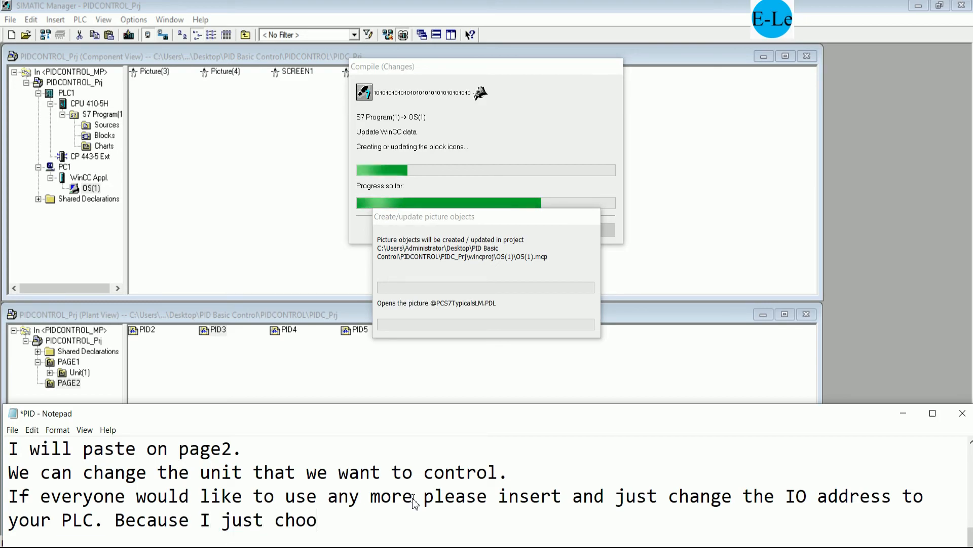
text(se the e)
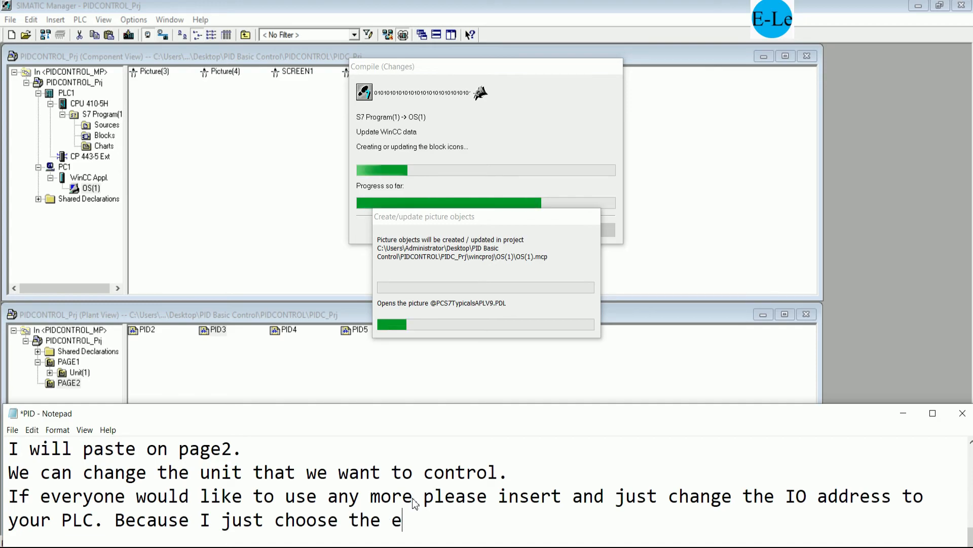
text(xample fo)
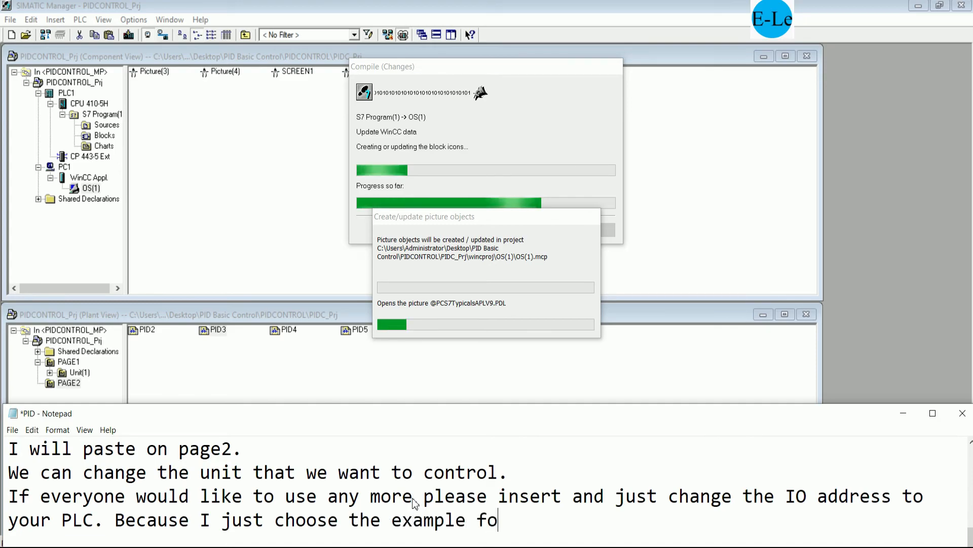
text(r )
text(conc)
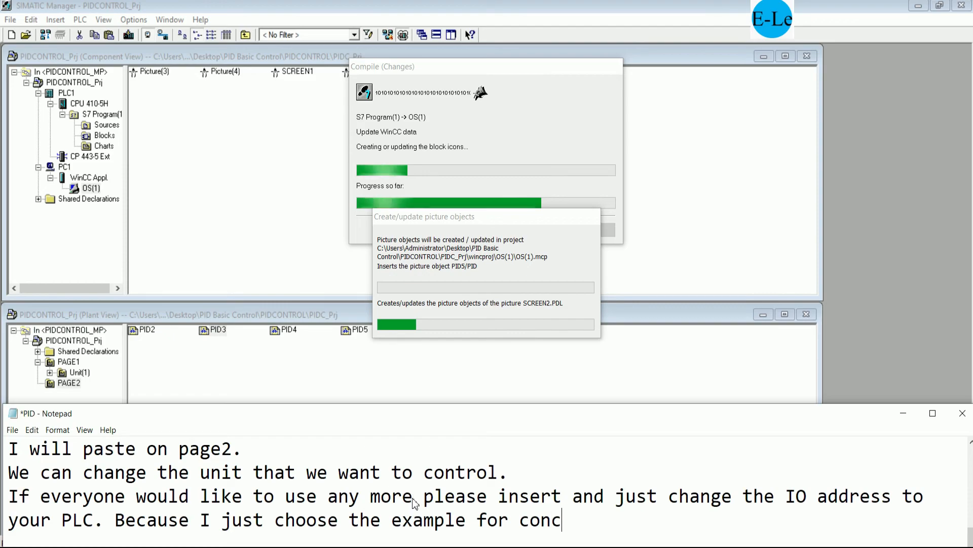
text(ept how to inse)
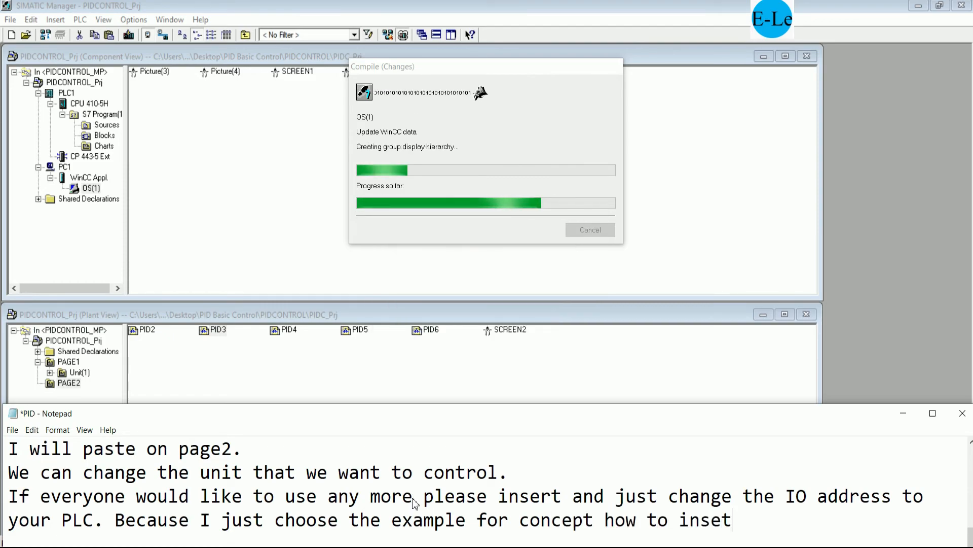
text(rt it )
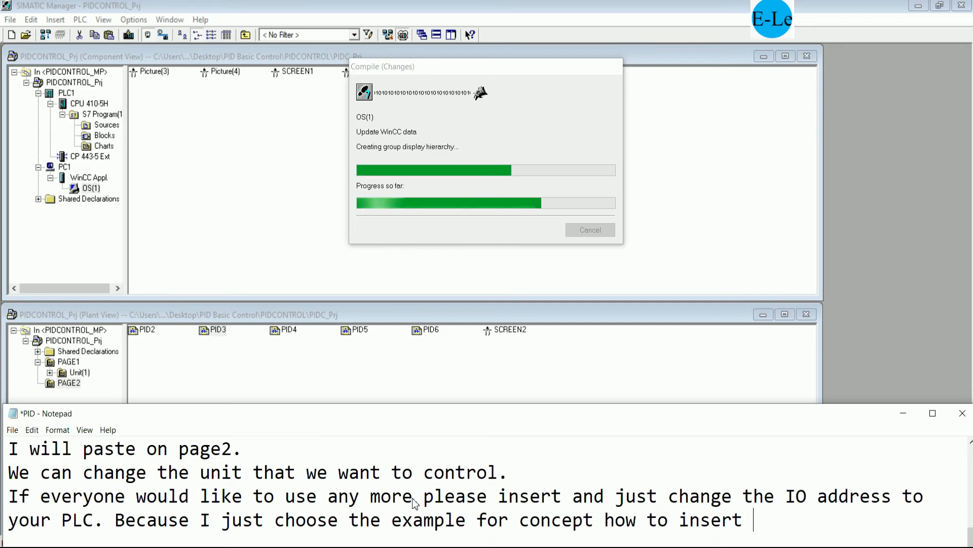
text(to )
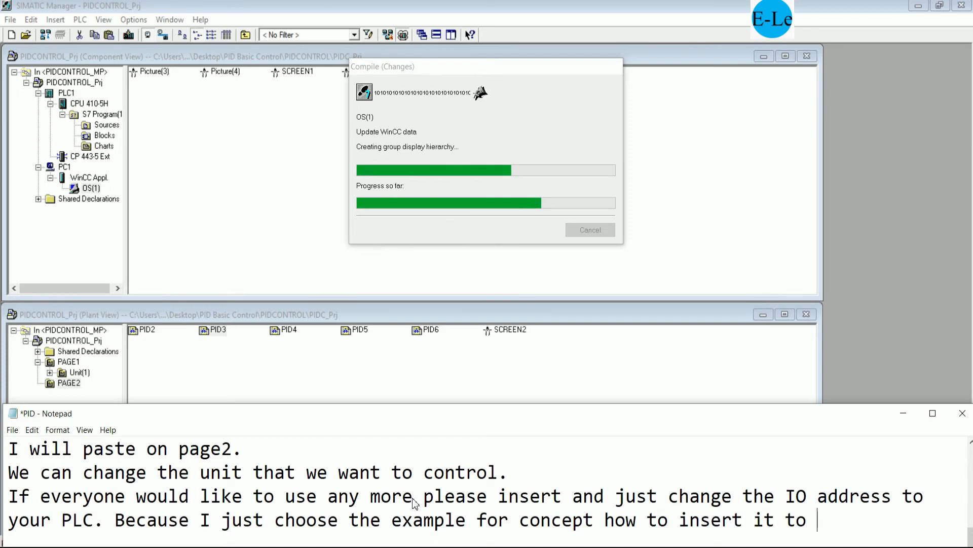
text(use.)
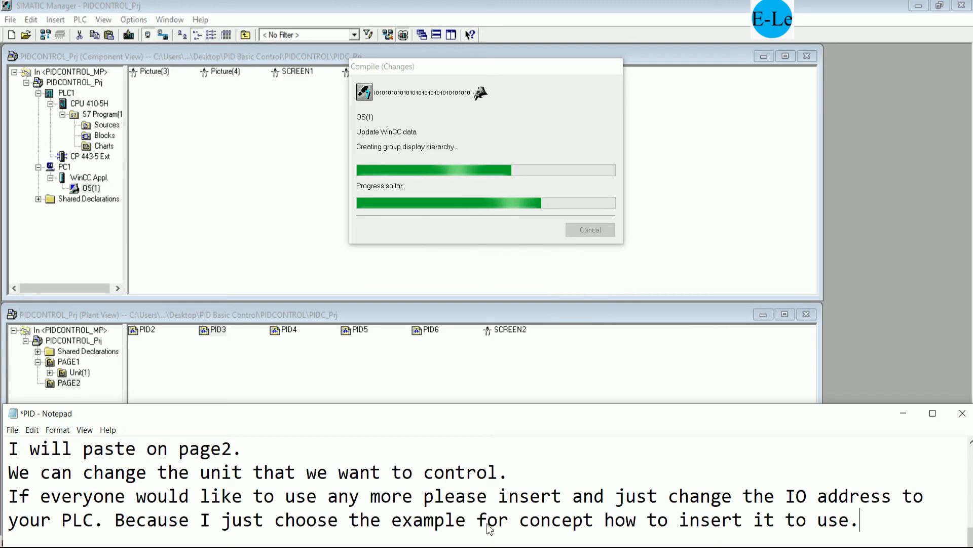
click(903, 413)
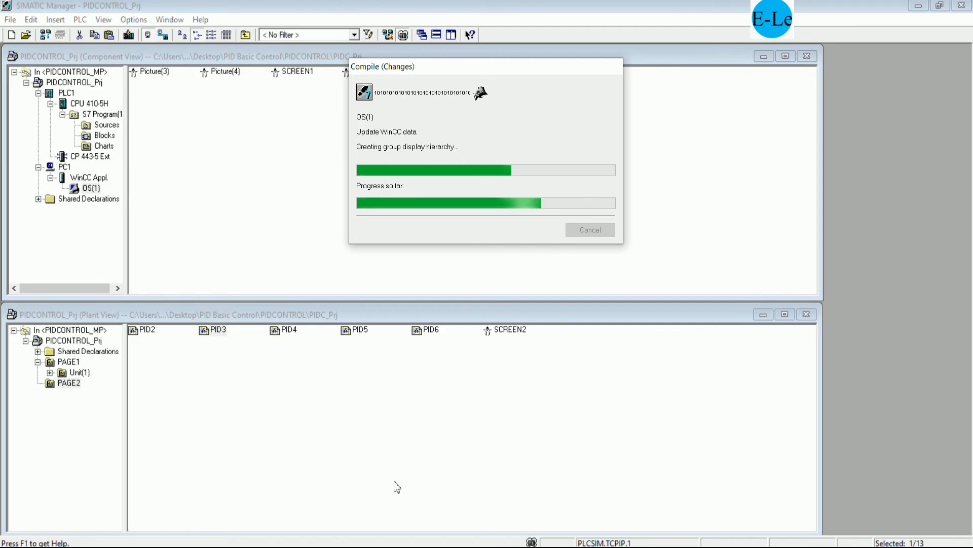
click(189, 546)
scroll(538, 479, down, 2)
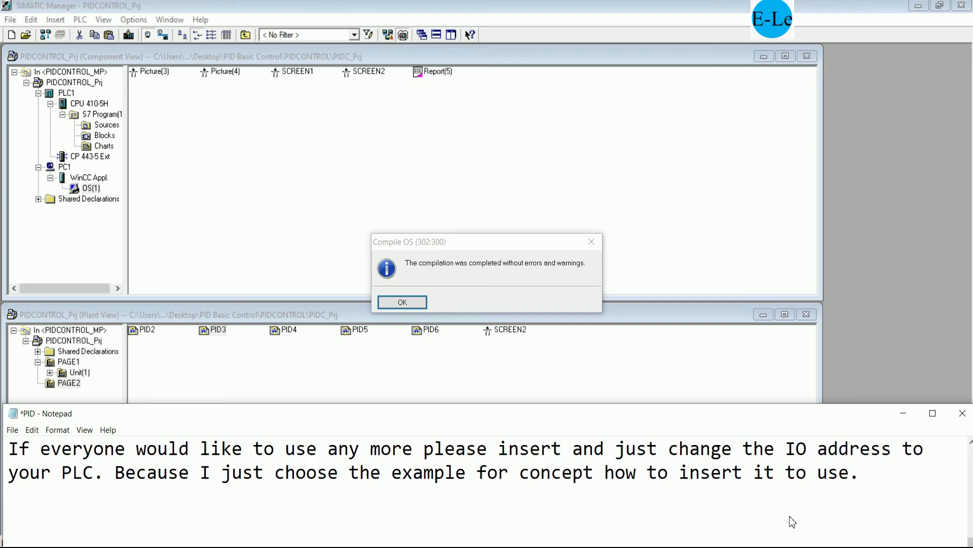
click(903, 412)
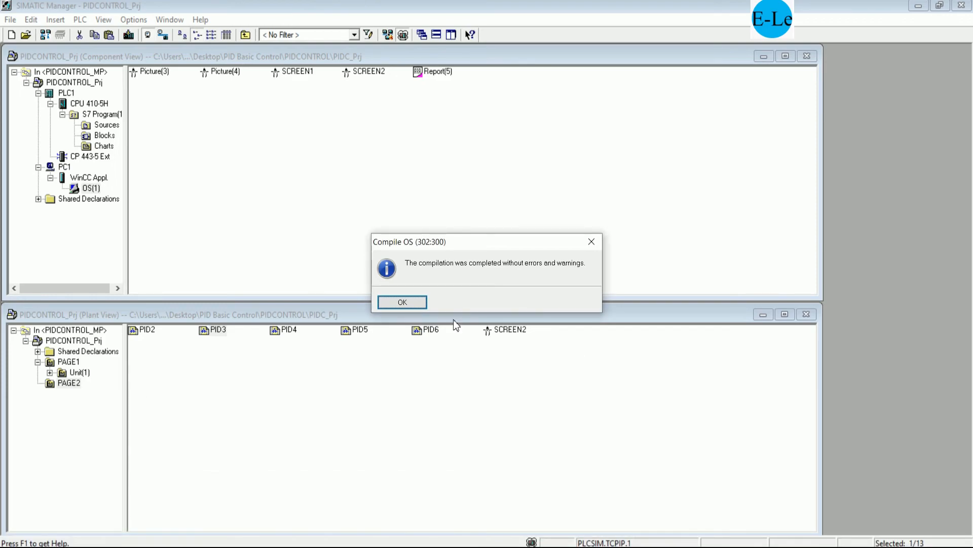
- Acknowledge the OS compilation and download the Charts folder of S7 Program(1) to CPU 410-5H with changes only, closing the log
click(403, 302)
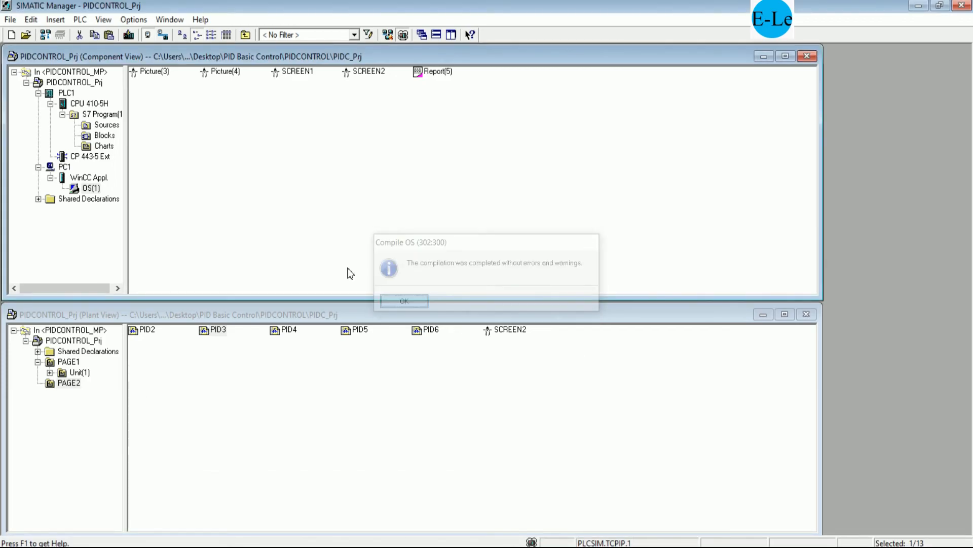
click(66, 94)
click(103, 147)
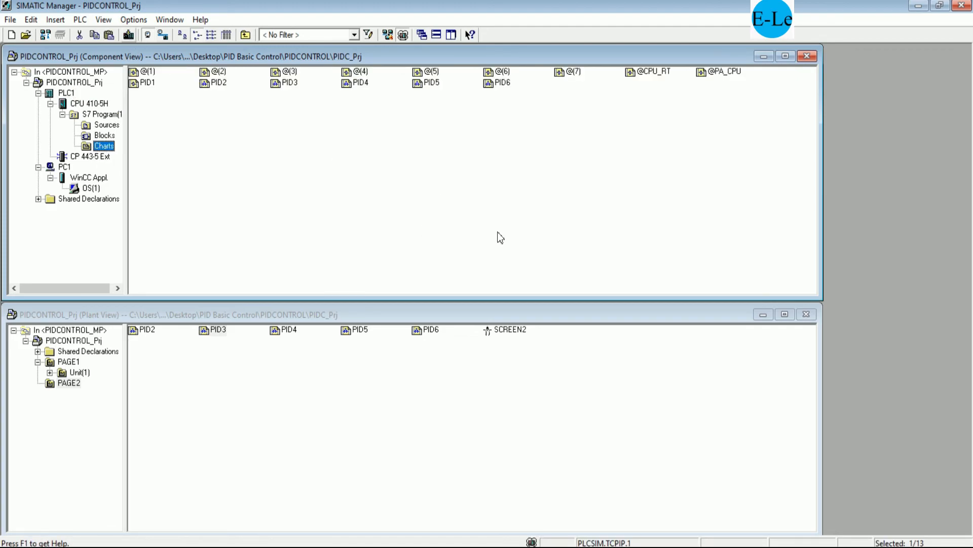
key(ctrl+l)
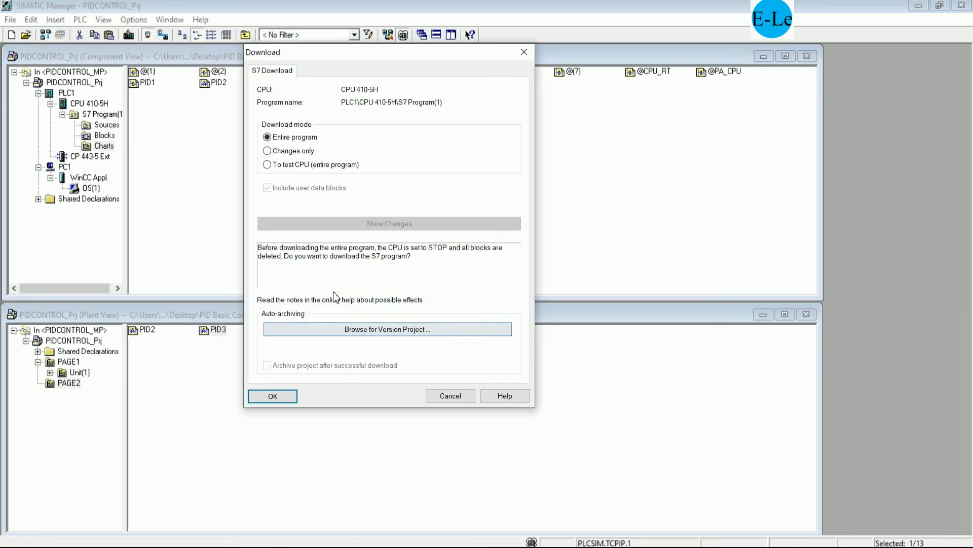
click(292, 152)
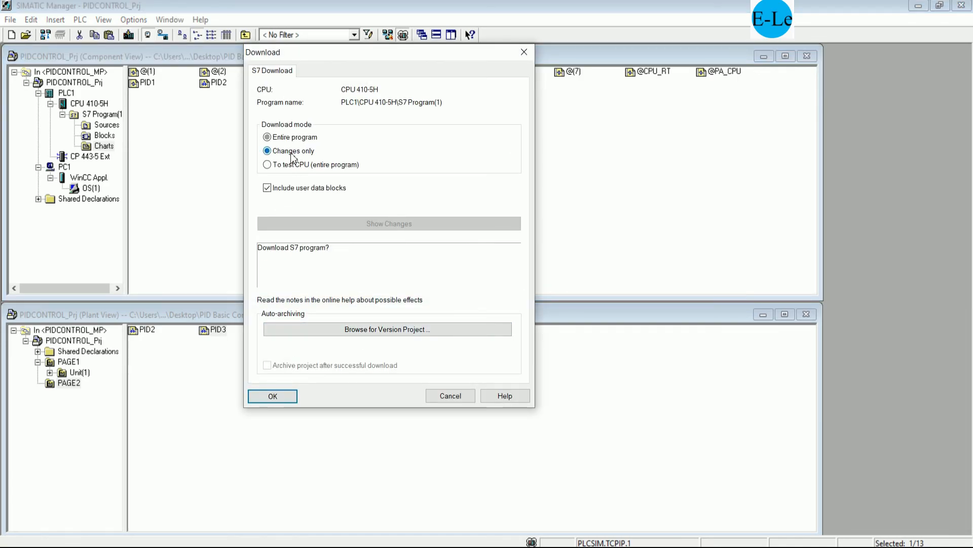
click(271, 397)
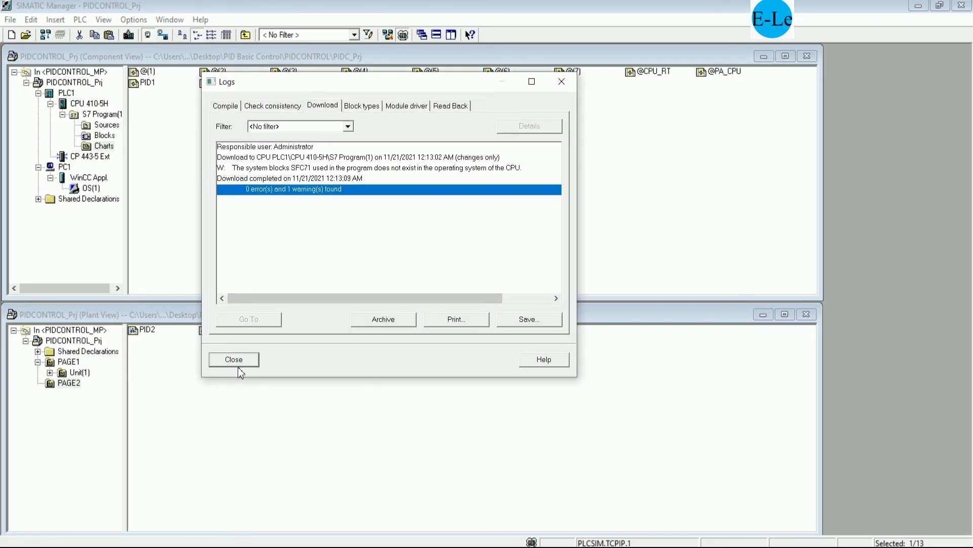
click(235, 360)
- Switch to WinCC Runtime and add the line "Let go to page2" to the PID Notepad file, minimizing it again
click(204, 547)
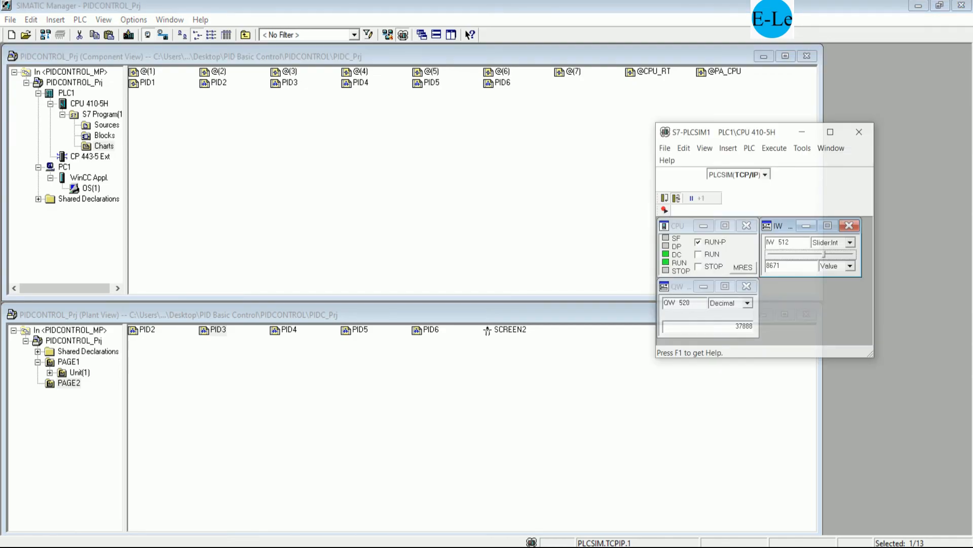
click(204, 546)
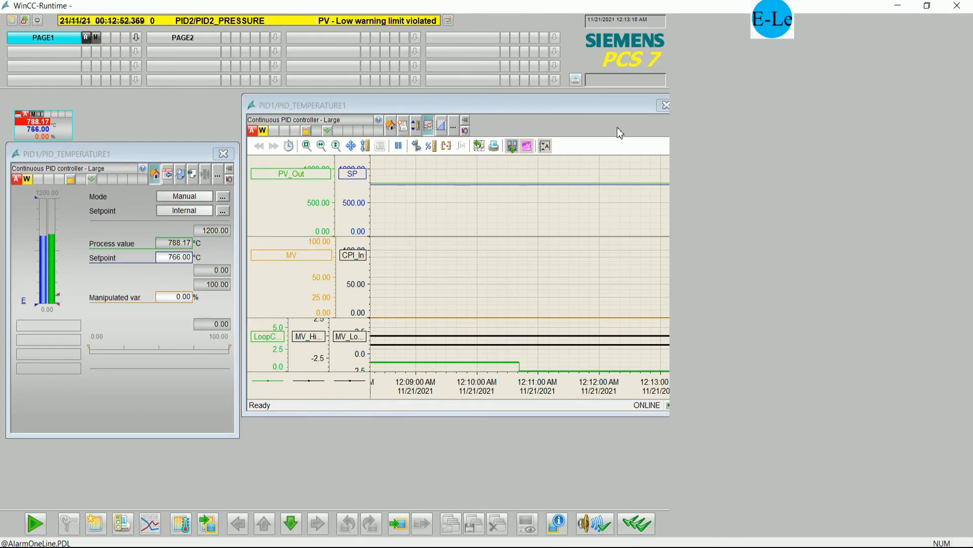
click(252, 546)
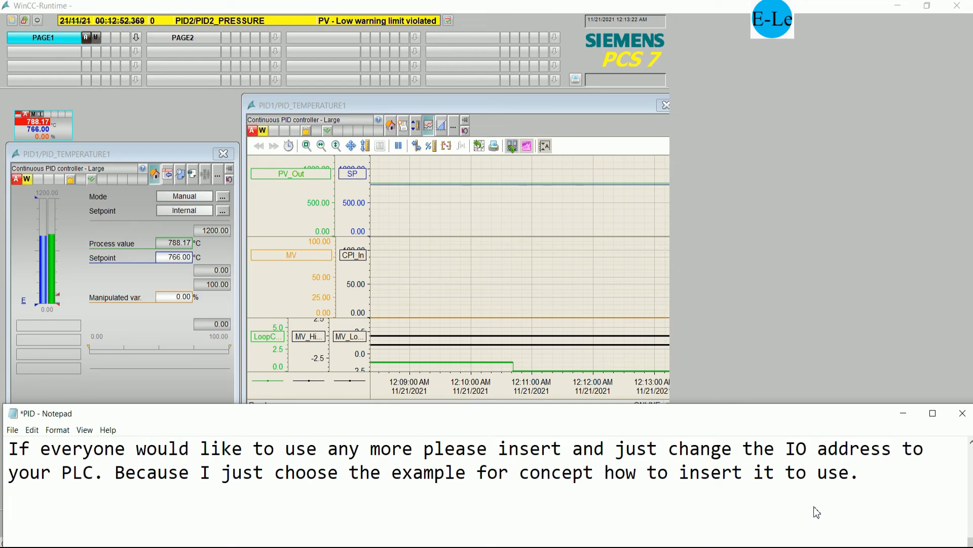
text(et t)
key(BackSpace)
text(go)
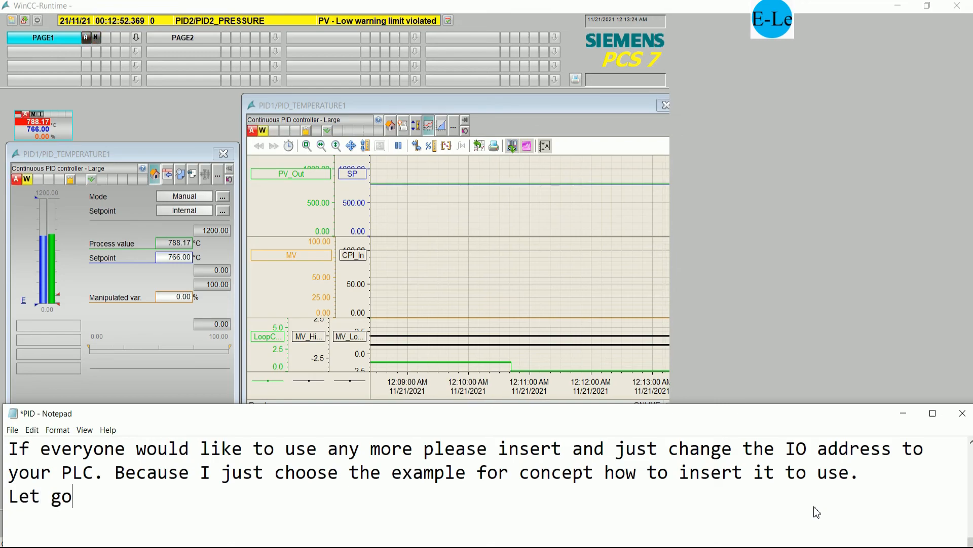
text( to page)
key(BackSpace)
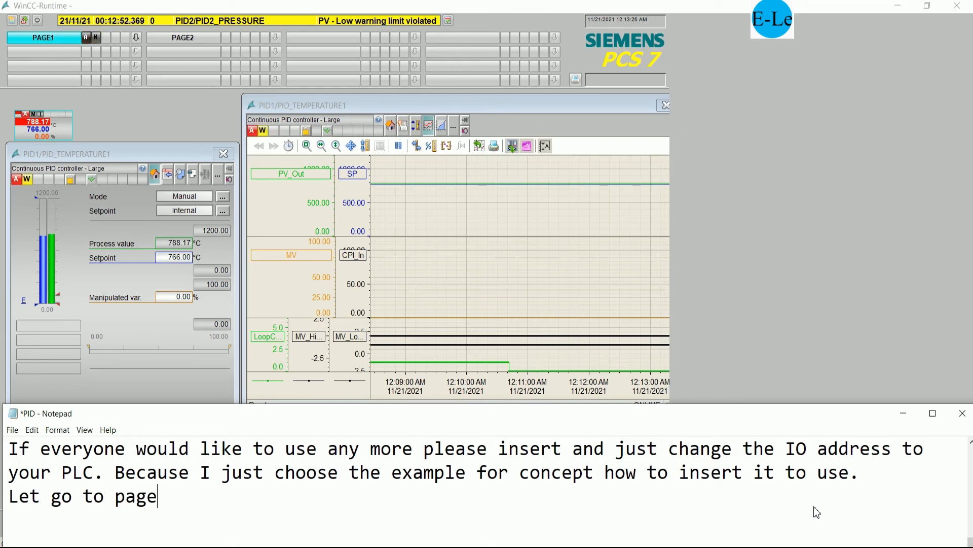
text(2)
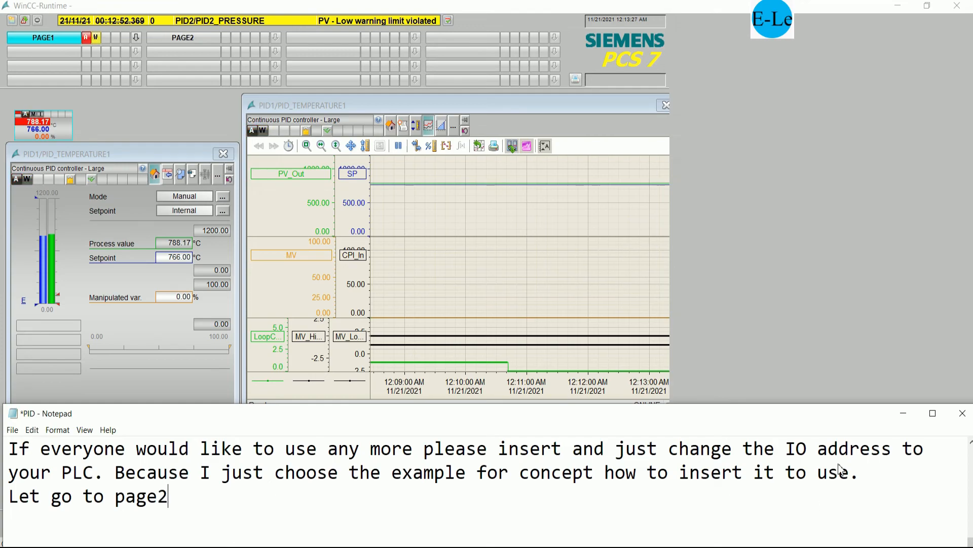
click(903, 412)
- Close the PID1/PID_TEMPERATURE1 trend and faceplate windows and display PAGE2
click(666, 104)
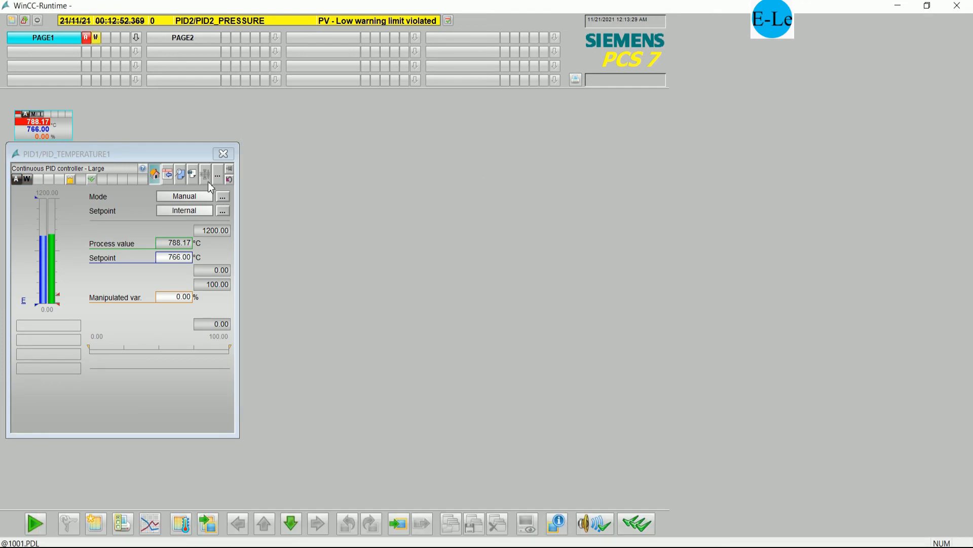
click(221, 152)
click(193, 33)
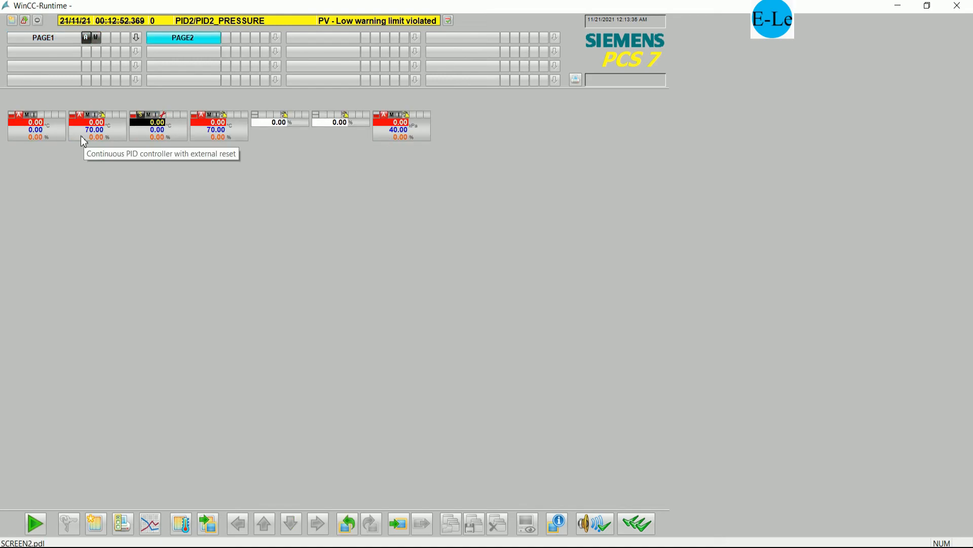
- Open the PID2/PID2_PRESSURE faceplate from the kPa controller on PAGE2 and command Automatic mode
click(53, 133)
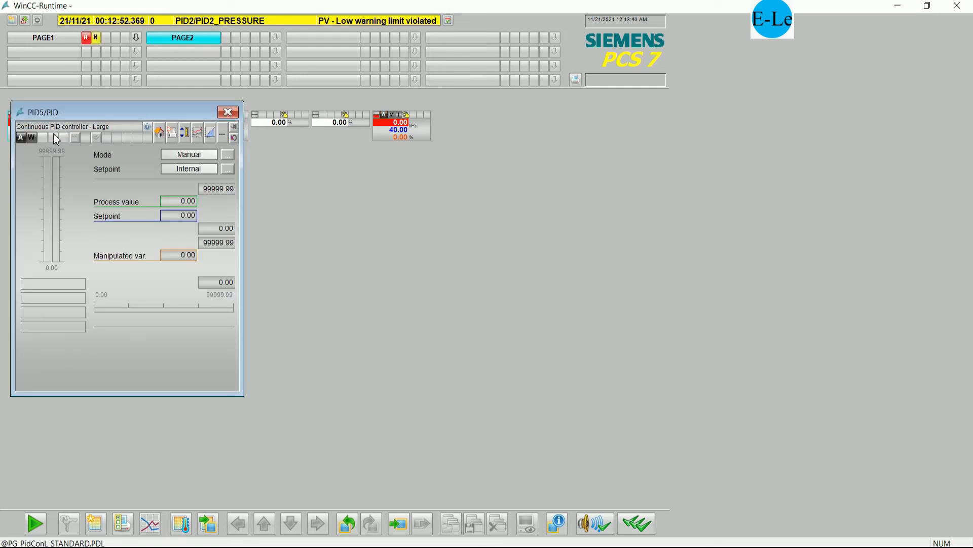
click(227, 112)
click(378, 132)
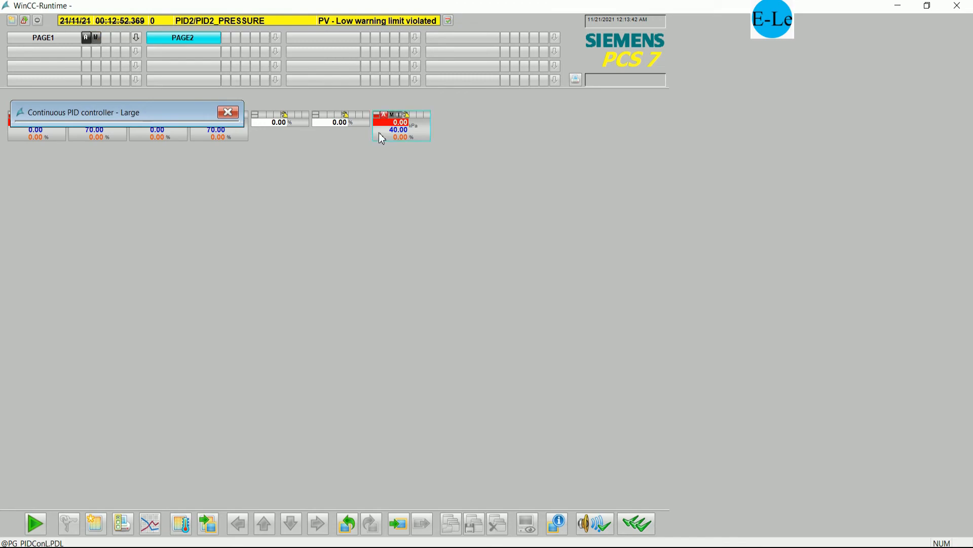
drag(189, 118, 184, 157)
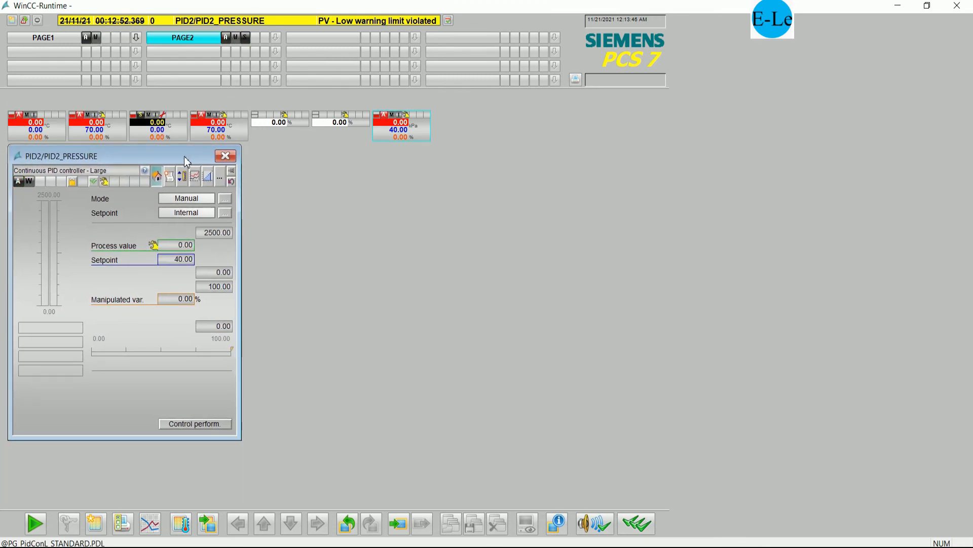
click(343, 240)
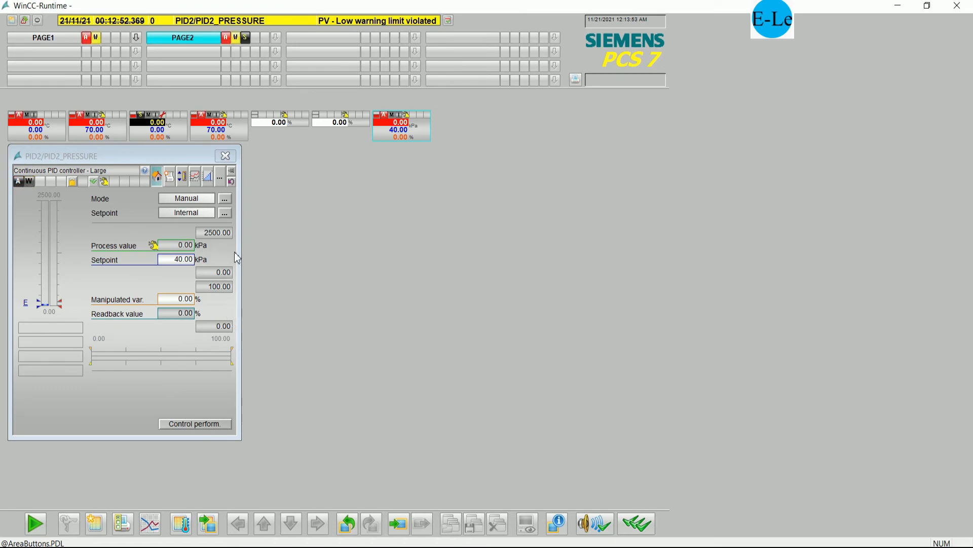
click(229, 201)
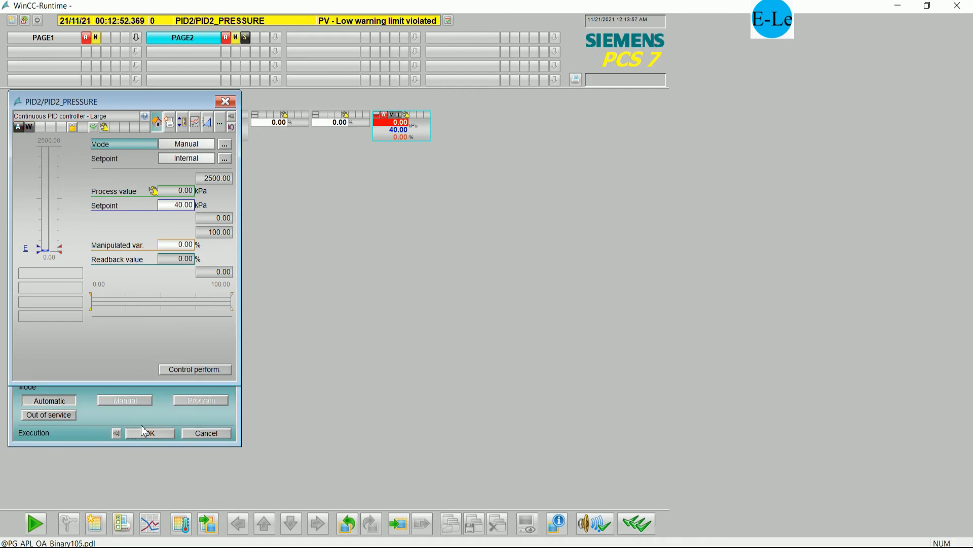
click(142, 432)
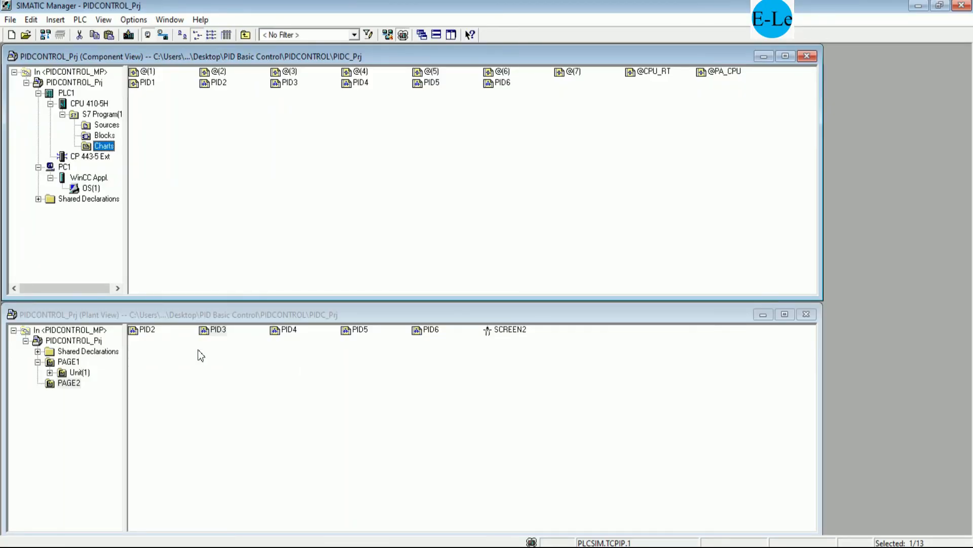
- Return to SIMATIC Manager, open the PID2 chart of PAGE2 in the CFC editor, and turn on test mode
click(146, 330)
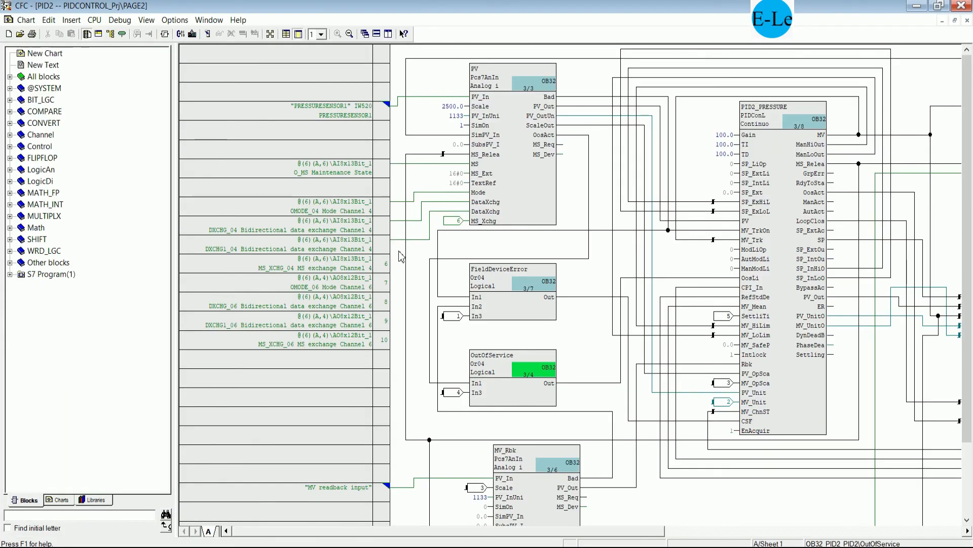
click(539, 189)
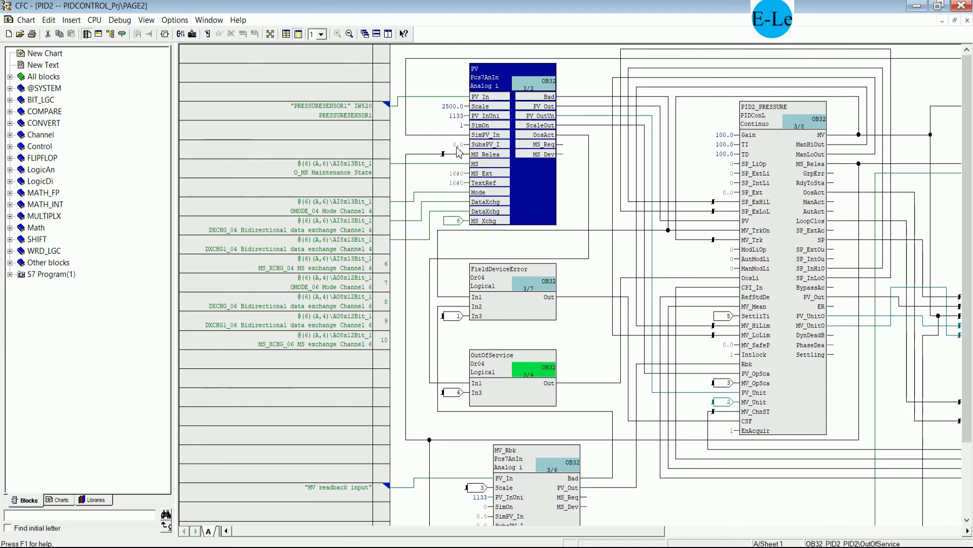
click(206, 34)
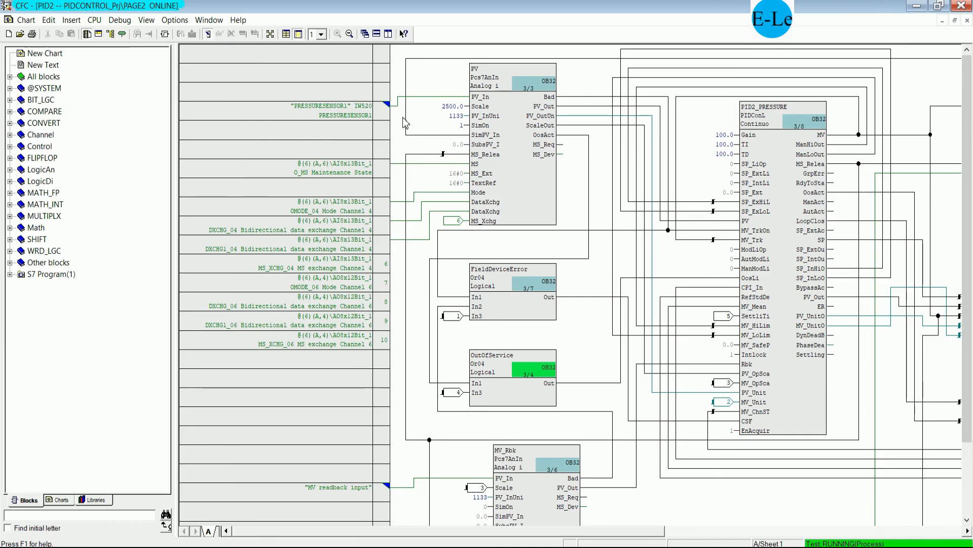
- Select the PID2_PRESSURE controller block in the PID2 chart and turn on watching of its live values
click(530, 178)
click(762, 212)
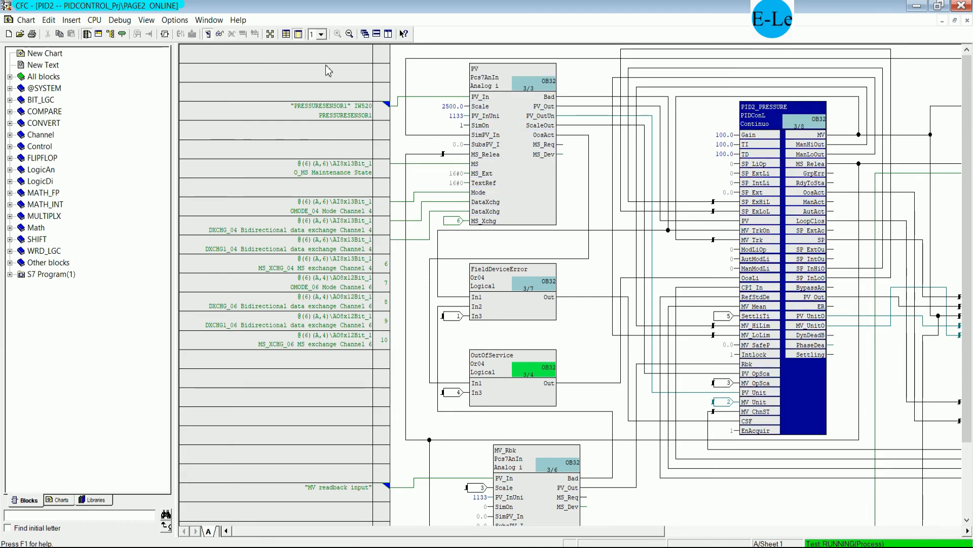
click(220, 34)
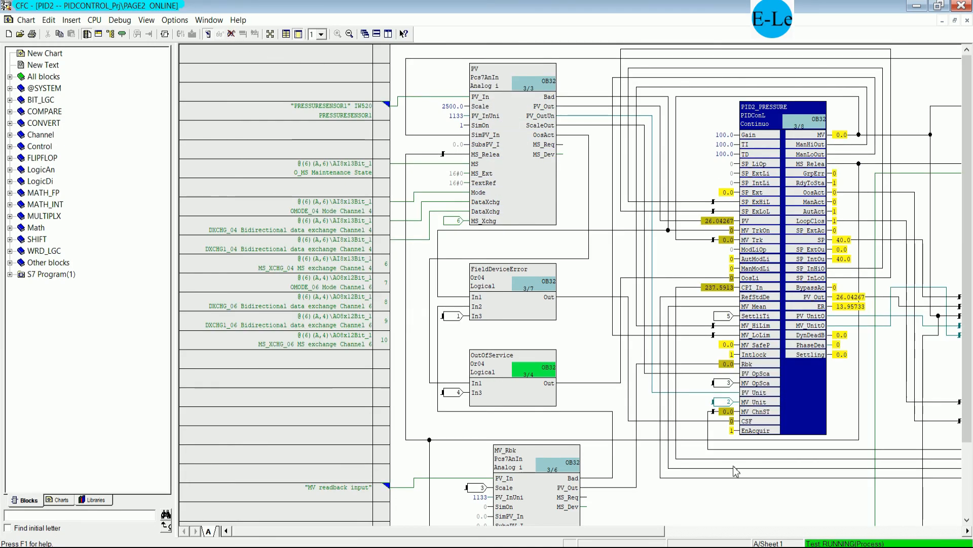
drag(663, 535, 779, 542)
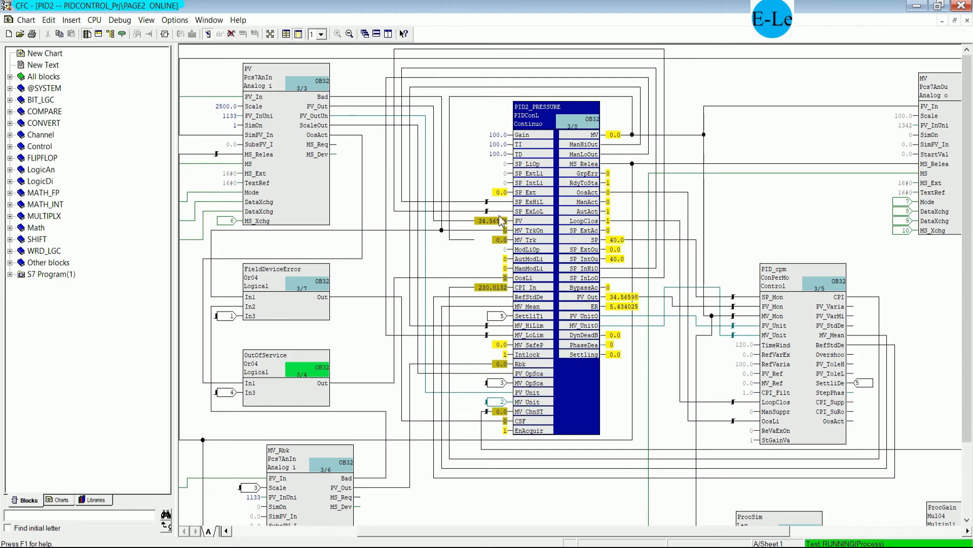
- Switch to WinCC Runtime, move the PID2_PRESSURE faceplate clear of the PAGE2 block icons, and return to the PID2 chart in CFC
key(alt+Tab)
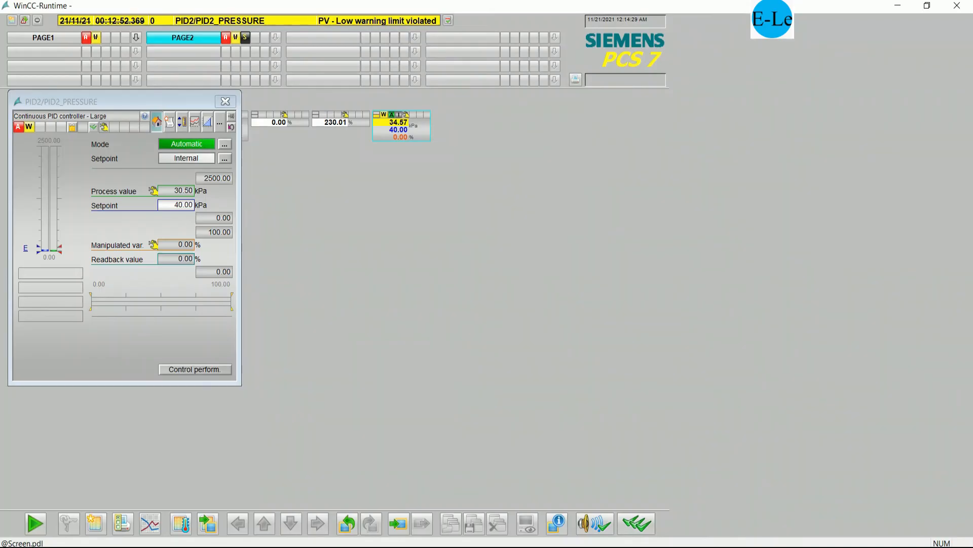
drag(190, 107, 188, 164)
key(alt+Tab)
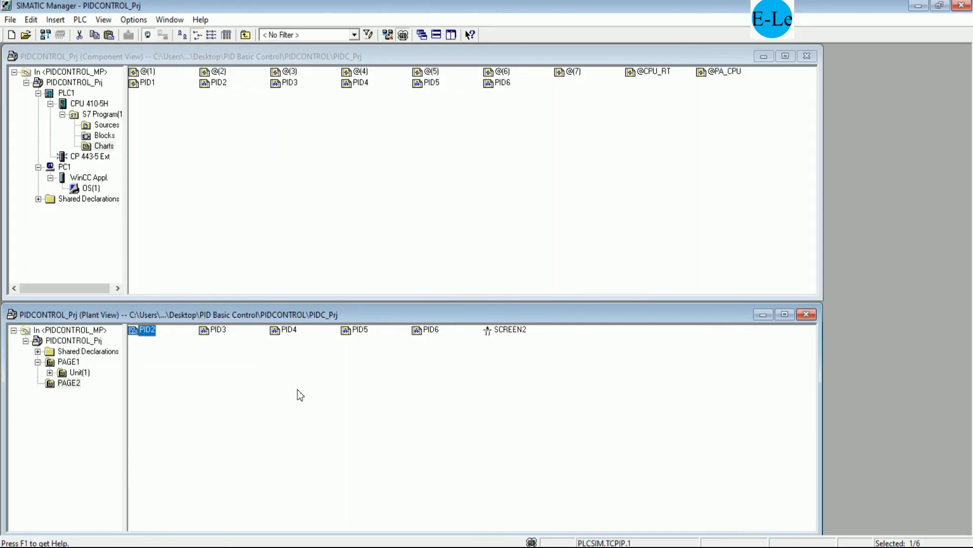
double_click(151, 334)
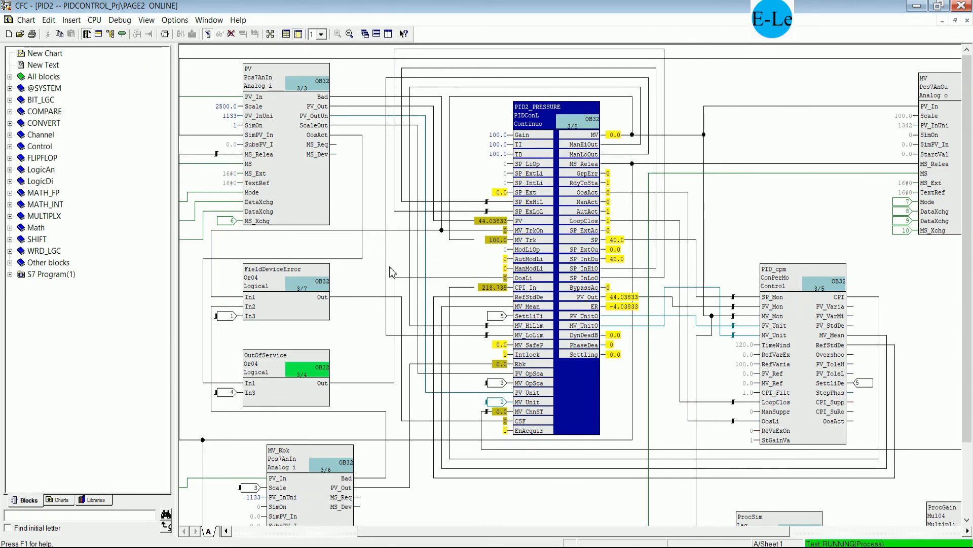
drag(422, 530, 286, 532)
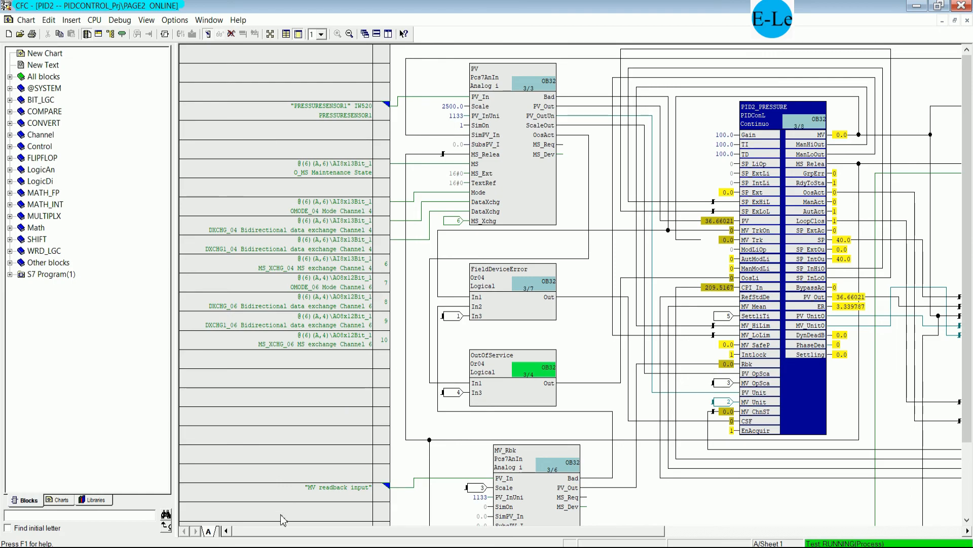
- Switch to S7-PLCSIM, enlarge its window, and add an input variable for IW 520 displayed in Slider:Int format
key(alt+Tab)
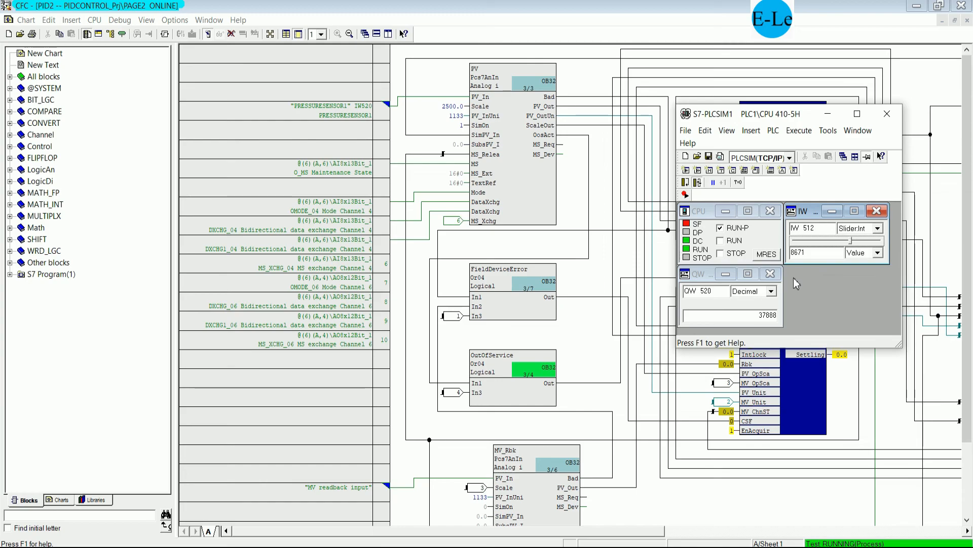
click(698, 171)
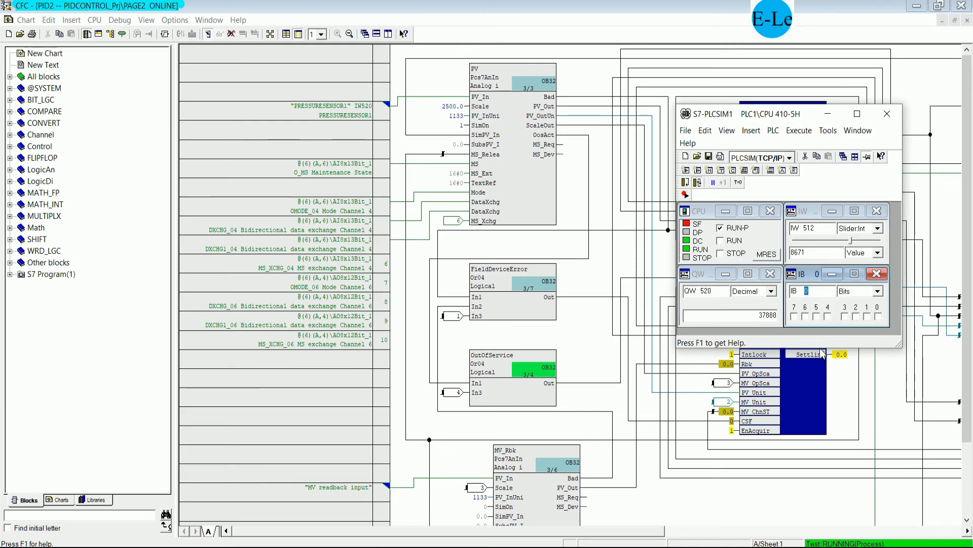
drag(823, 349, 823, 502)
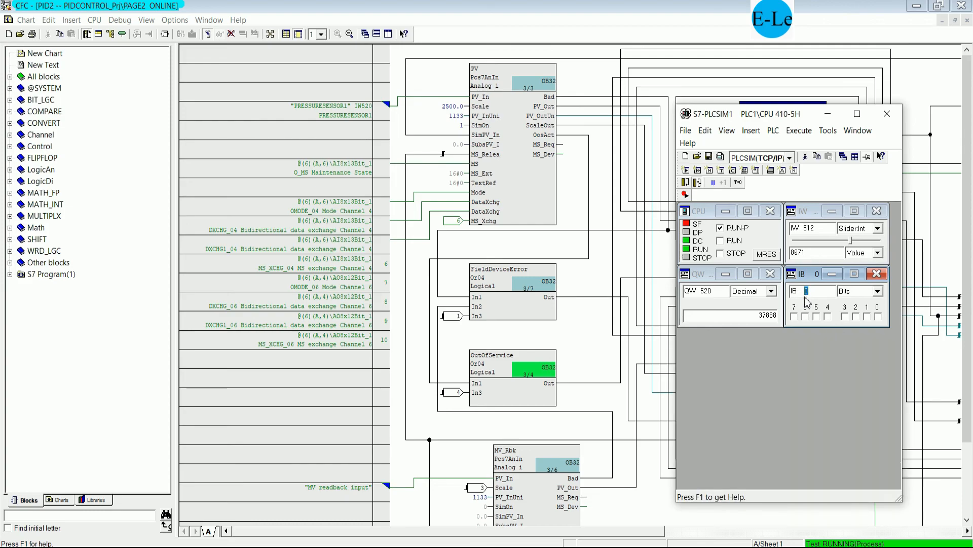
drag(805, 298, 755, 292)
text(iw)
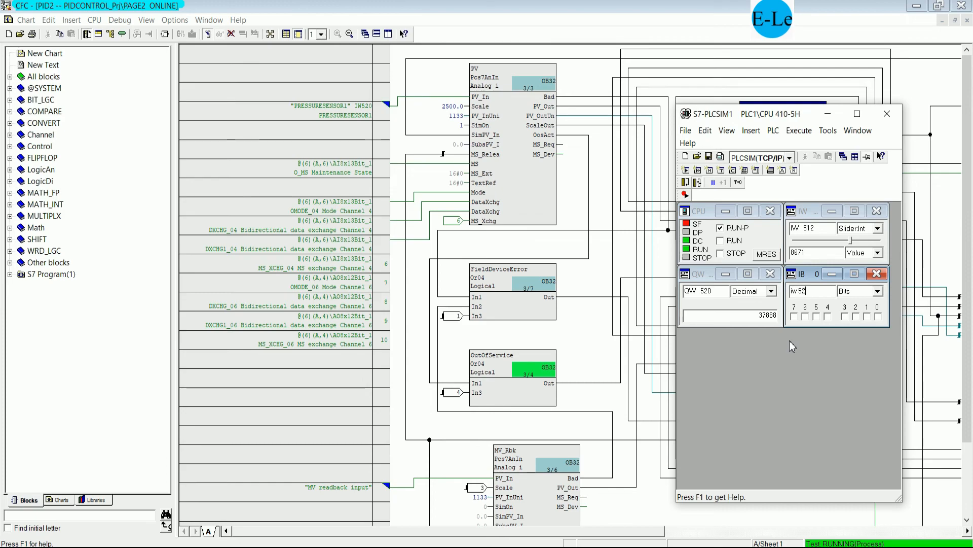
text(520)
key(Return)
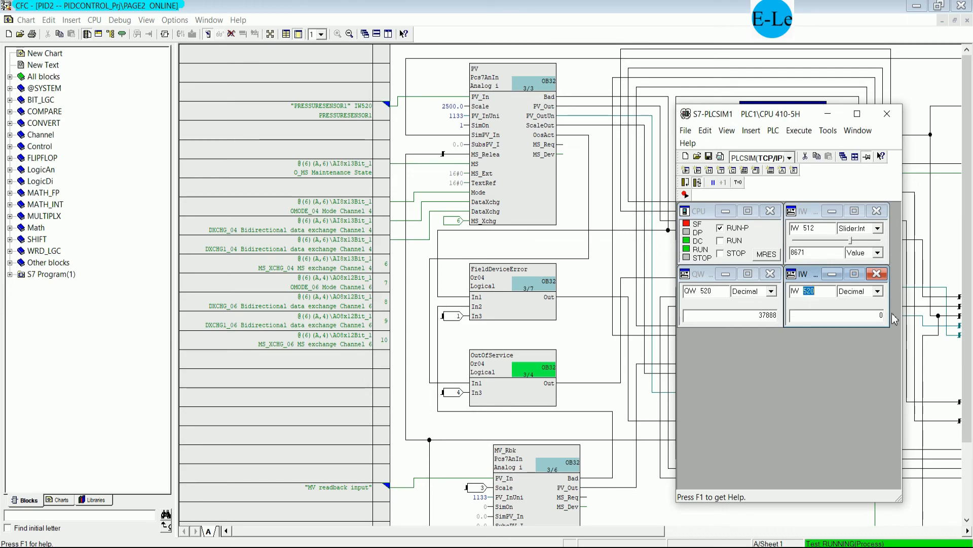
click(878, 291)
scroll(878, 313, down, 3)
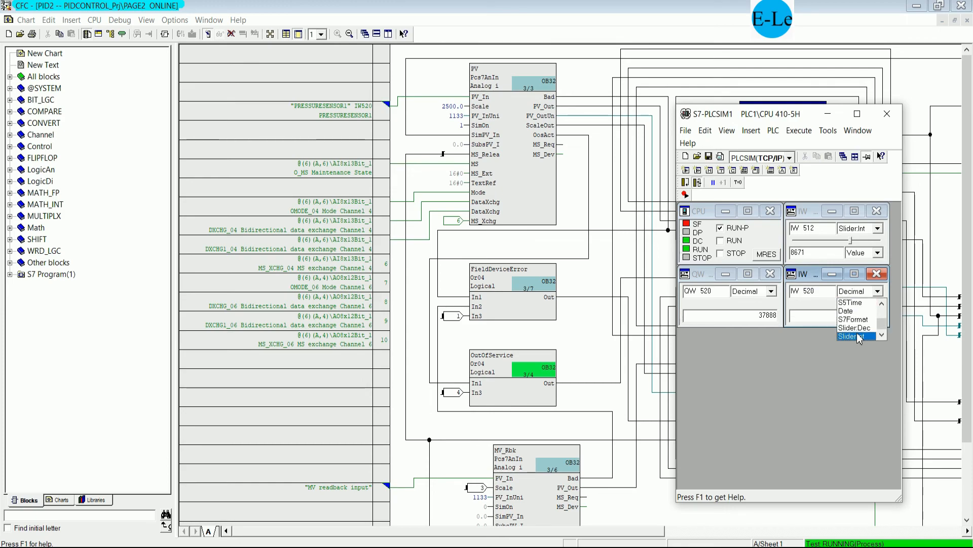
click(860, 337)
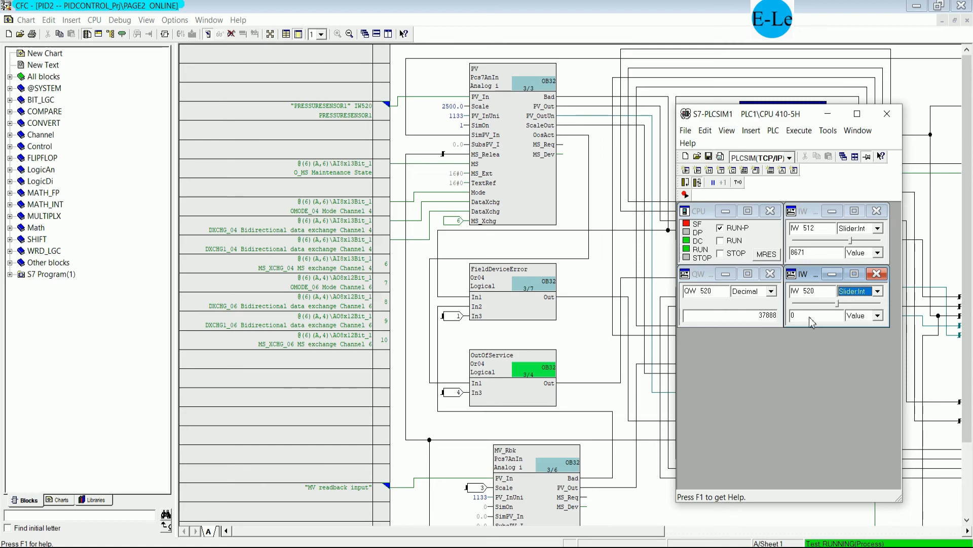
- Set the minimum and maximum limits of the IW 520 slider
click(861, 318)
click(862, 334)
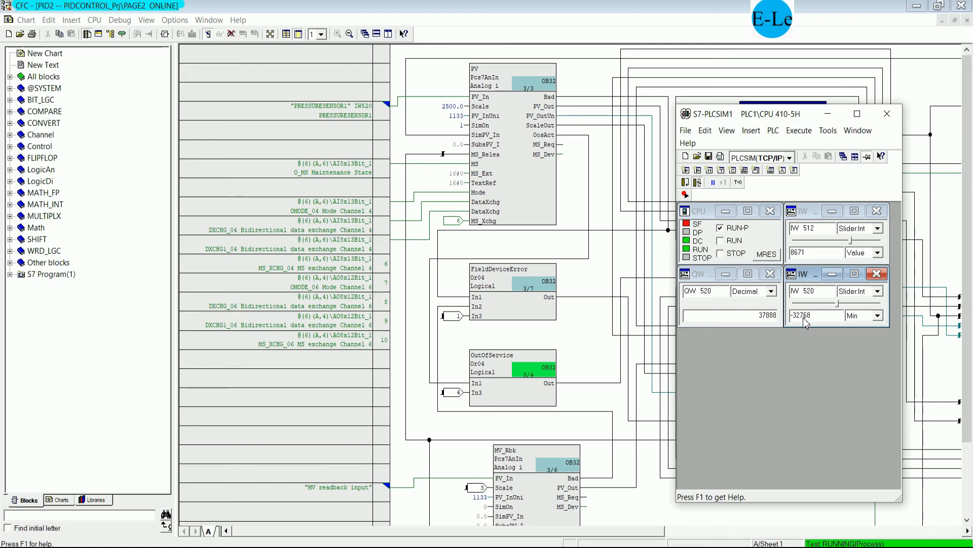
double_click(821, 319)
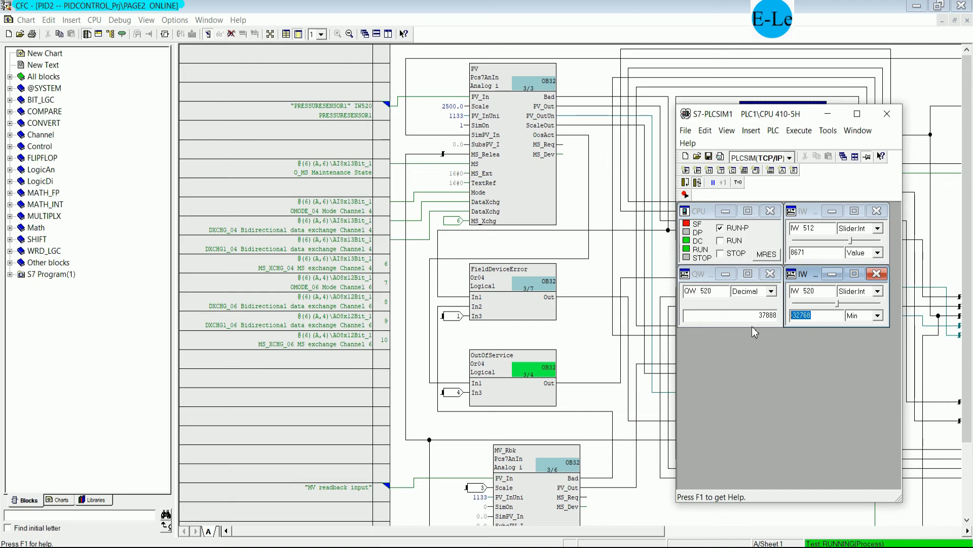
text(-276)
key(Return)
click(858, 290)
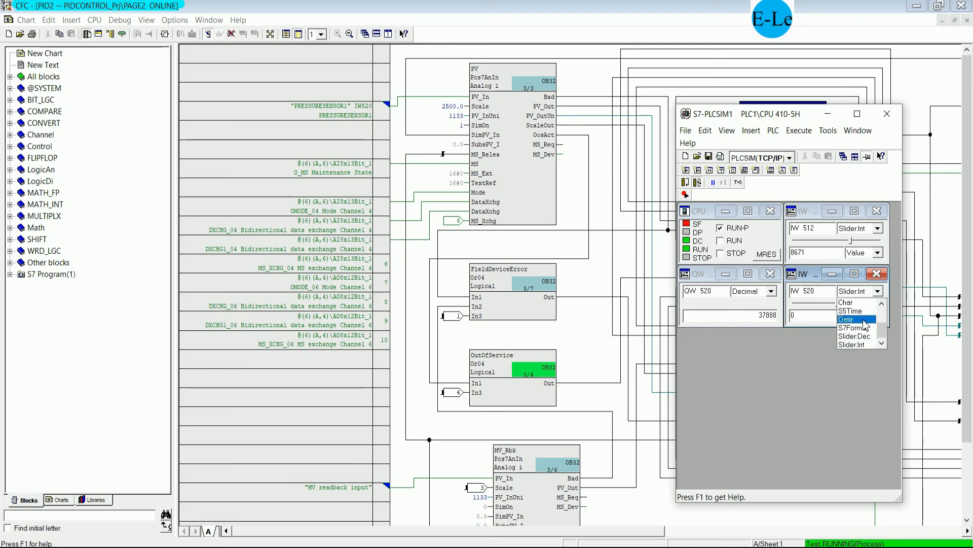
click(839, 299)
click(877, 315)
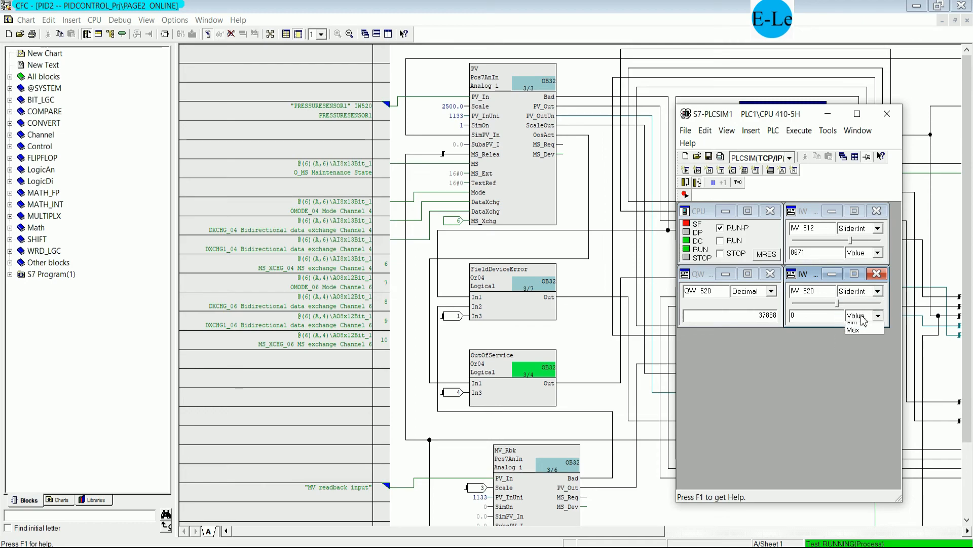
click(857, 348)
drag(811, 316, 795, 322)
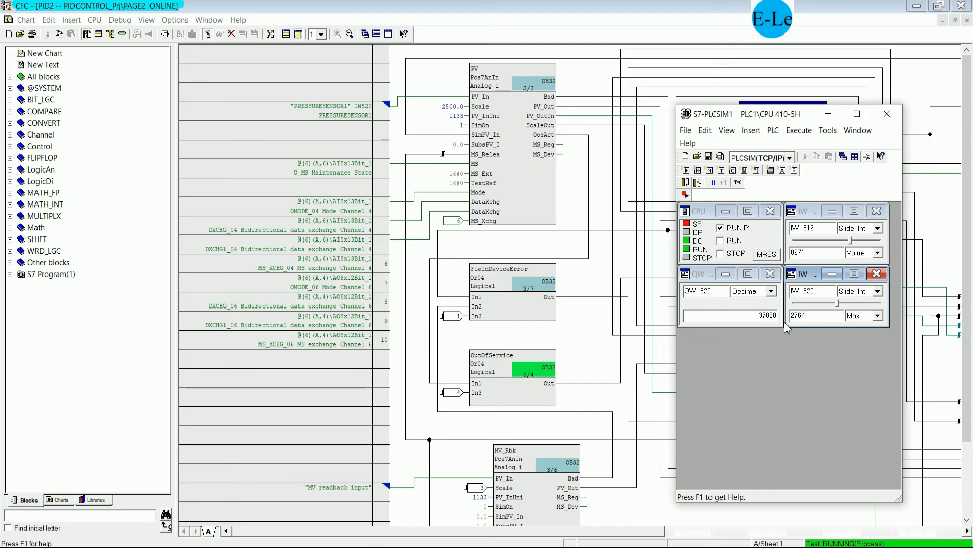
key(Return)
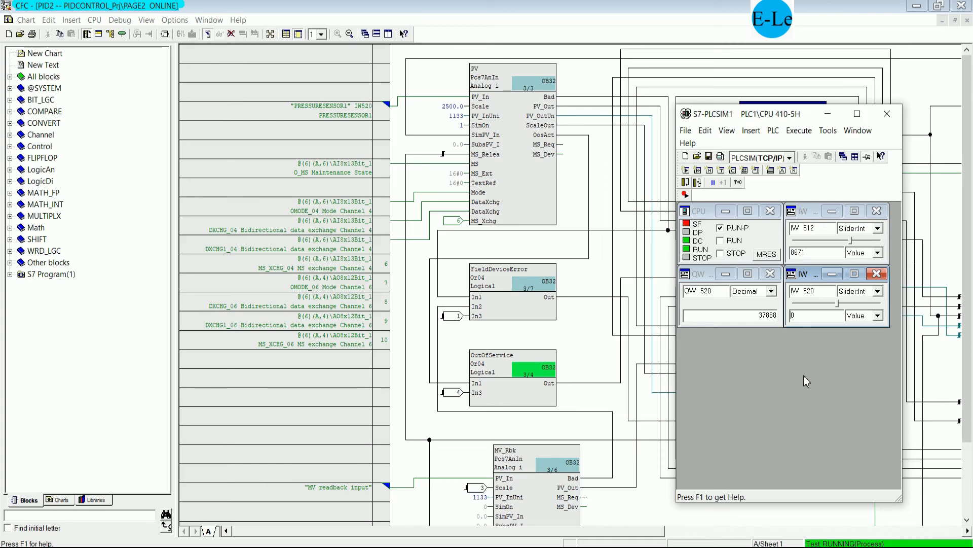
- Locate the MOTOR1 output address in the PID2 chart and add a variable window for QW 524 to the simulator
drag(785, 116, 487, 136)
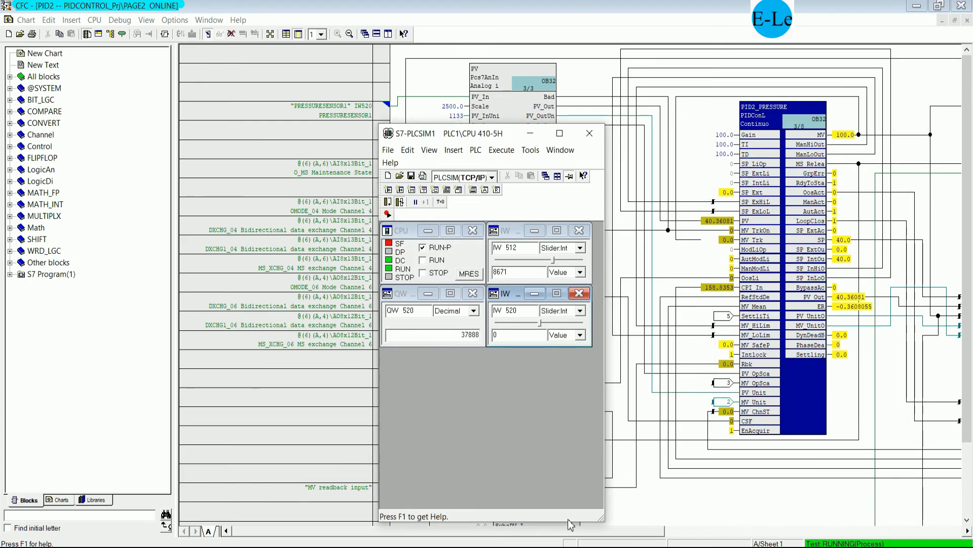
drag(570, 530, 854, 531)
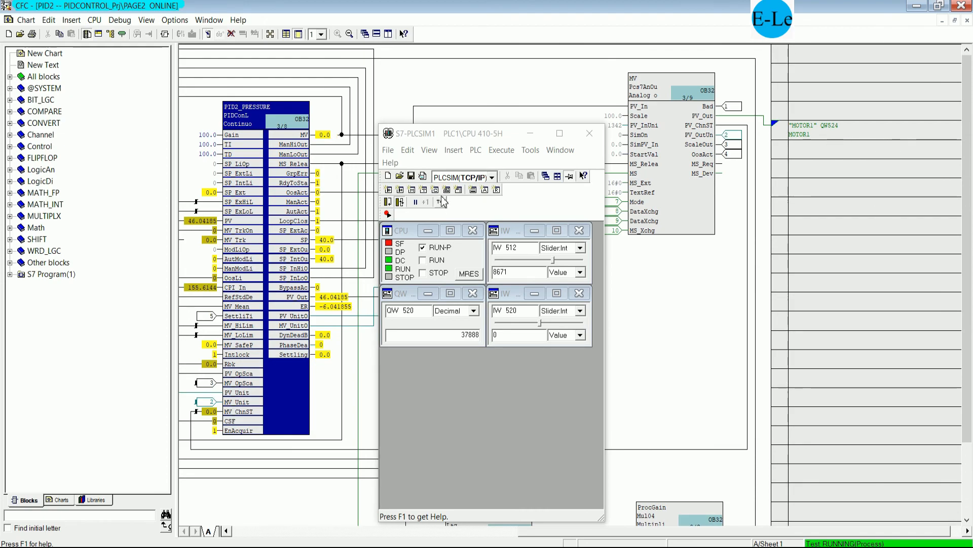
click(388, 189)
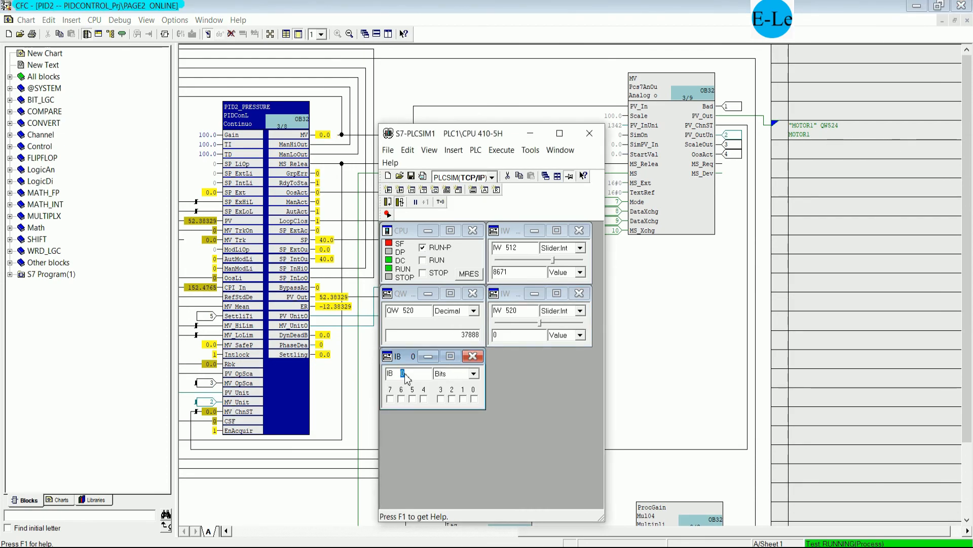
drag(406, 375, 387, 376)
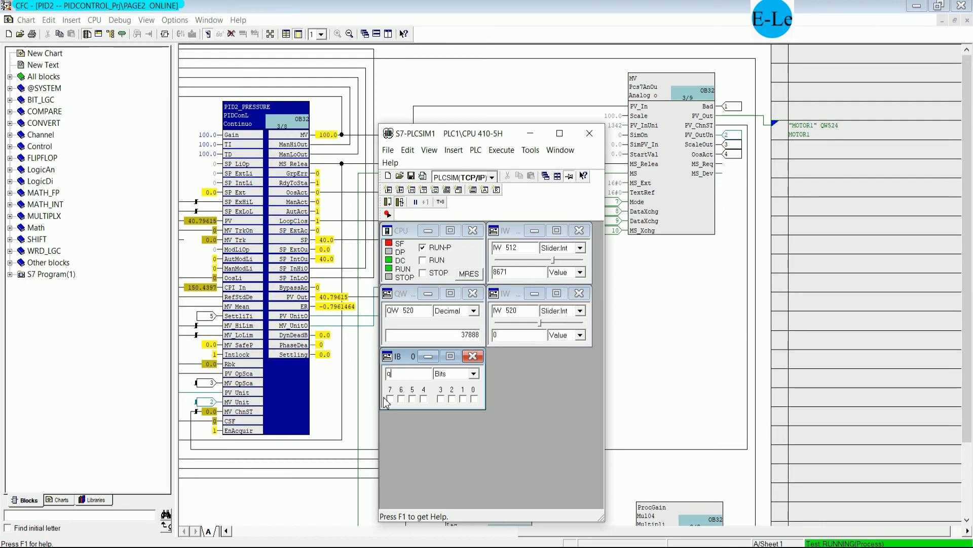
text(qw524)
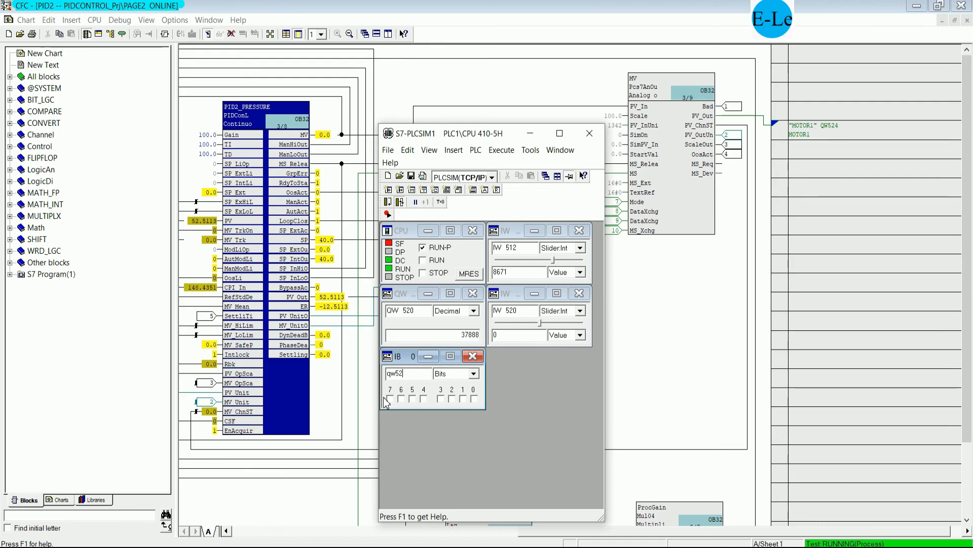
key(Return)
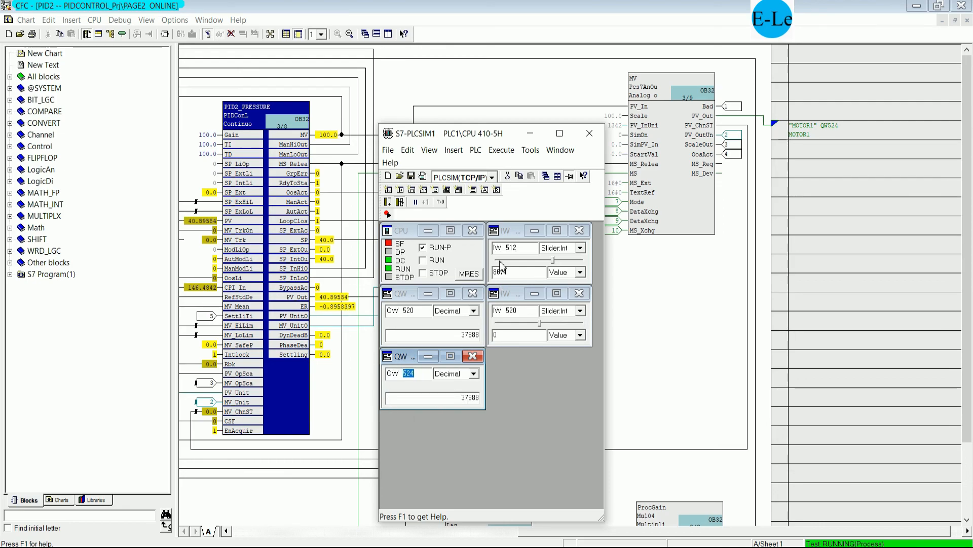
- Switch to WinCC Runtime and place the S7-PLCSIM window beside the PAGE2 display
drag(489, 140, 803, 174)
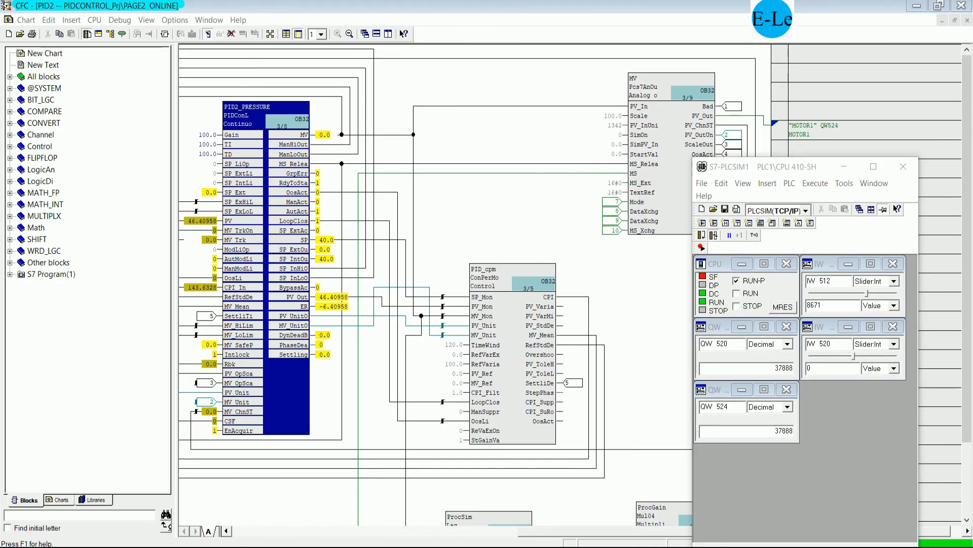
key(alt+Tab)
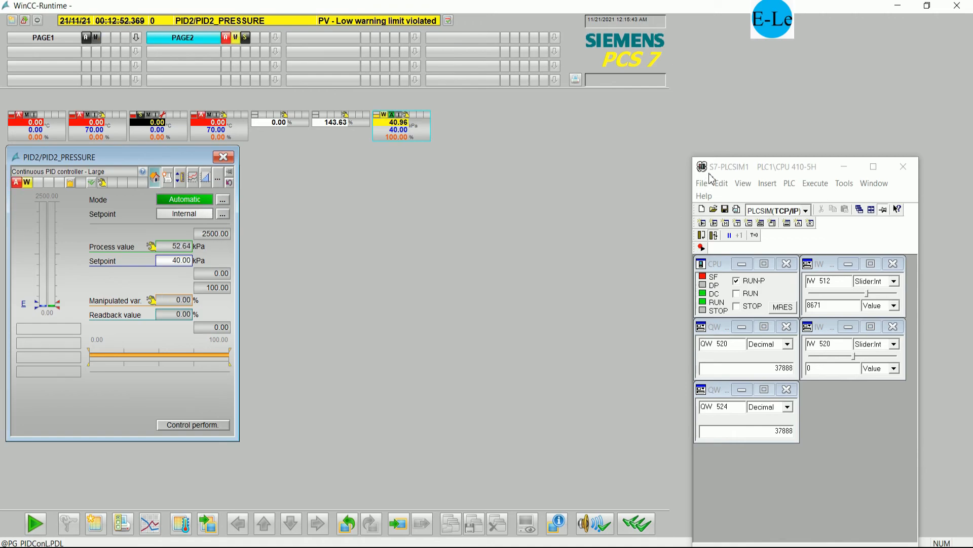
drag(730, 167, 712, 125)
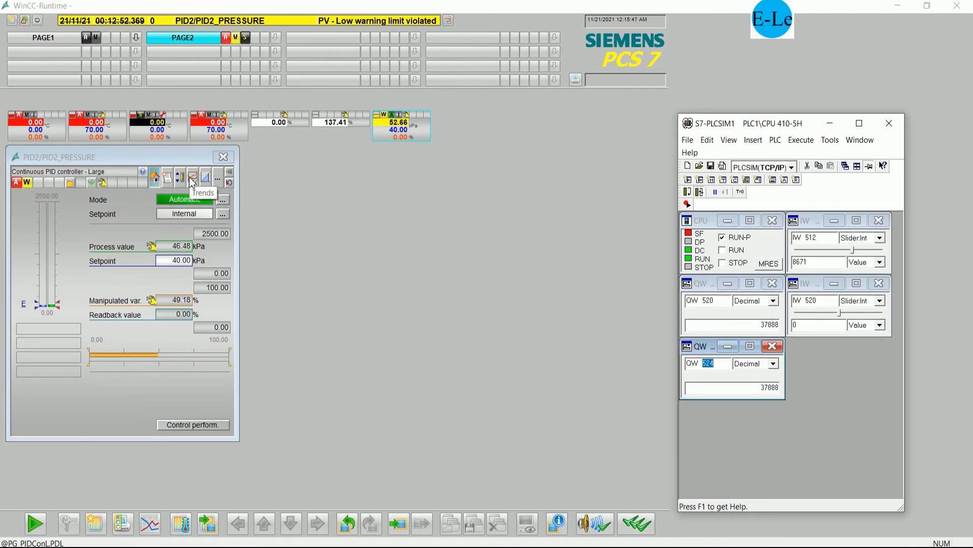
- Show the trends of PID2_PRESSURE, open a second faceplate from the kPa controller, and arrange the two windows side by side
click(368, 275)
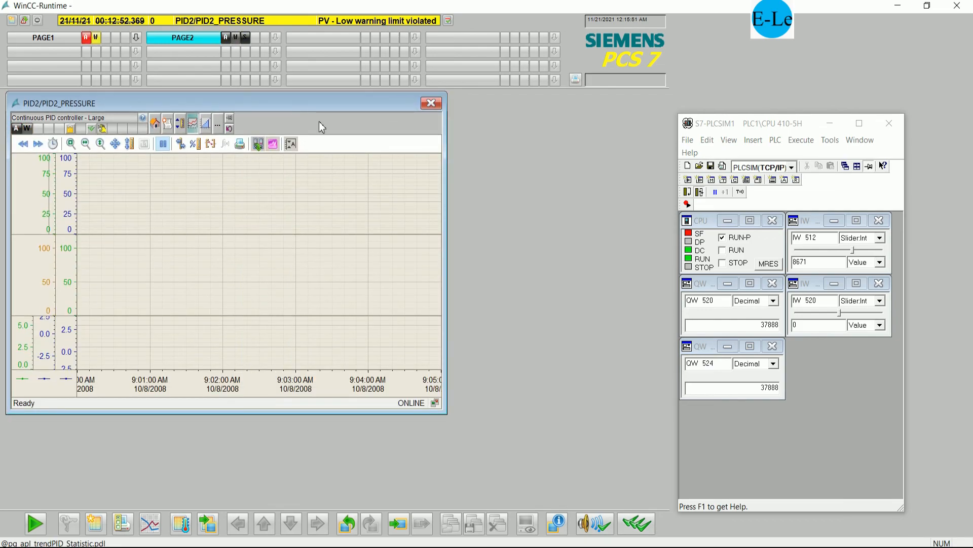
drag(306, 103, 523, 156)
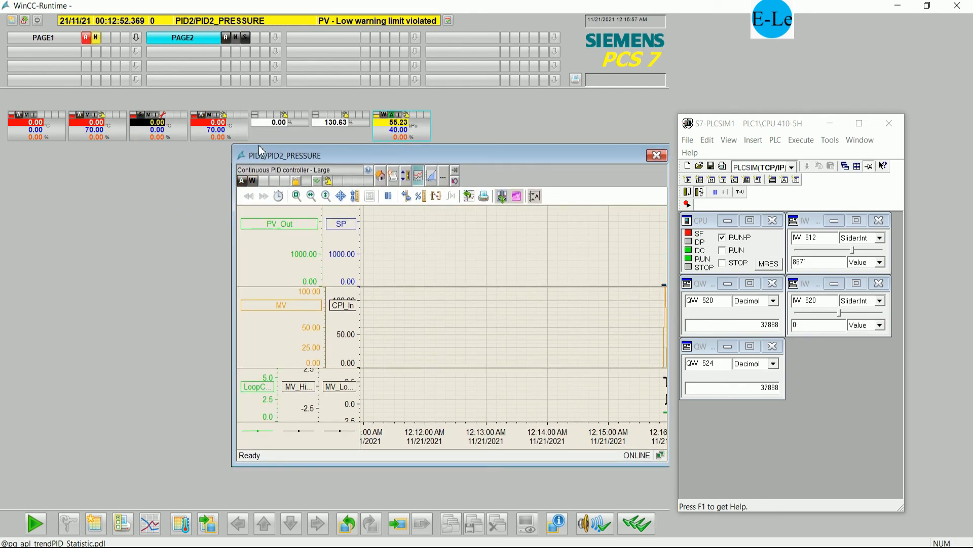
click(389, 135)
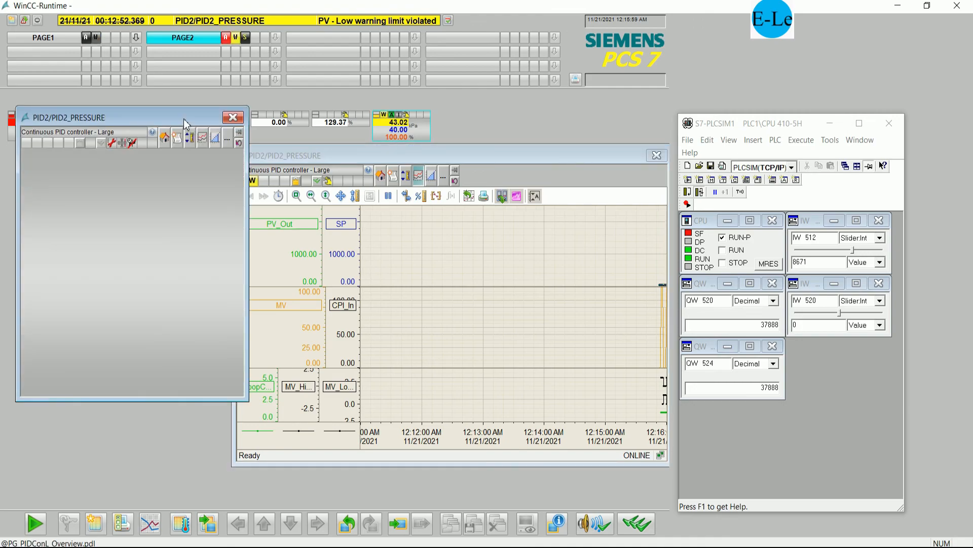
drag(184, 121, 167, 163)
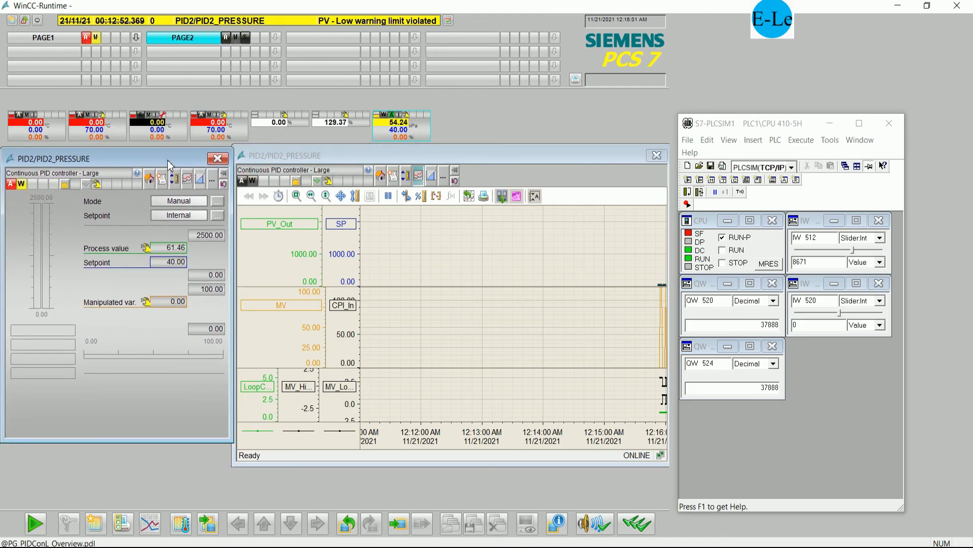
drag(347, 154, 355, 156)
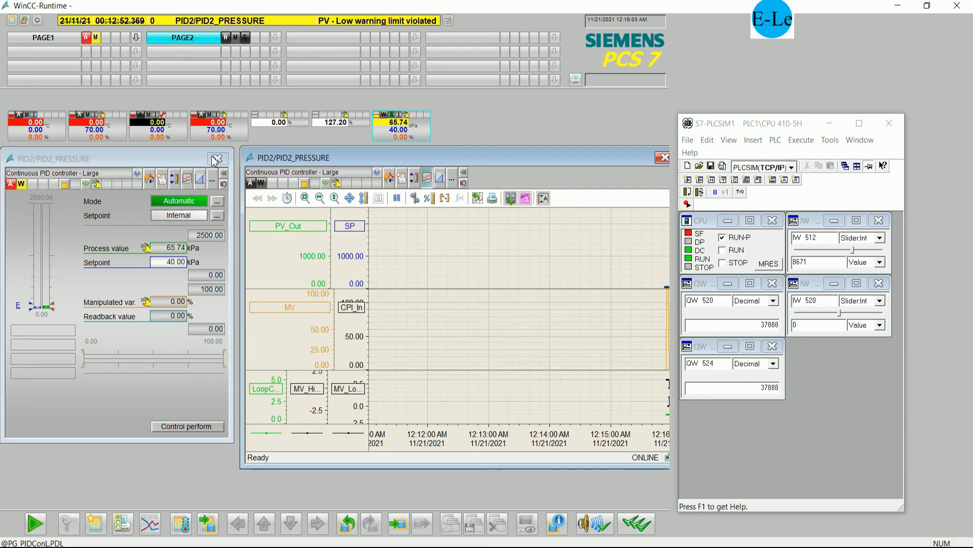
drag(177, 154, 183, 158)
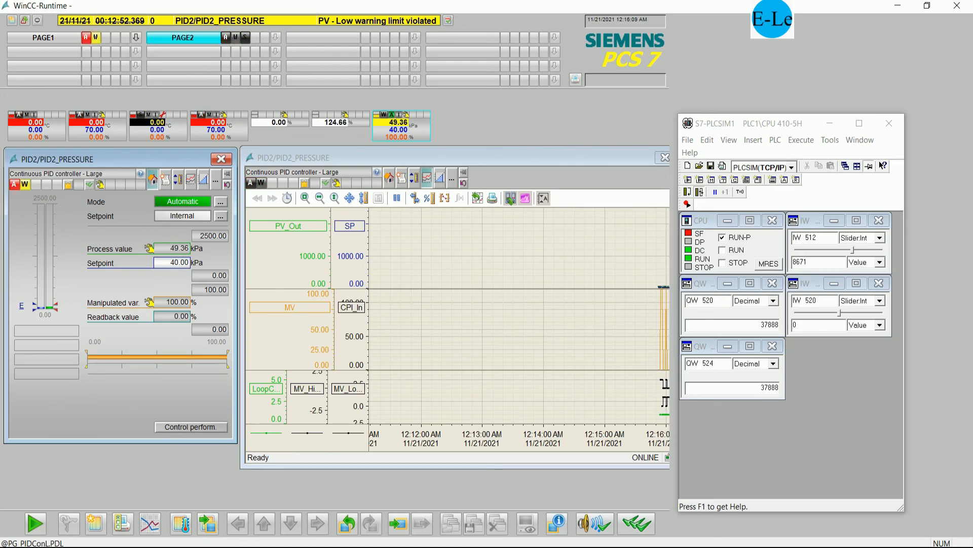
- Switch to the PID note in Notepad and add the line "Now I setpint 40Kpa and PV show around 59Kpa"
click(194, 538)
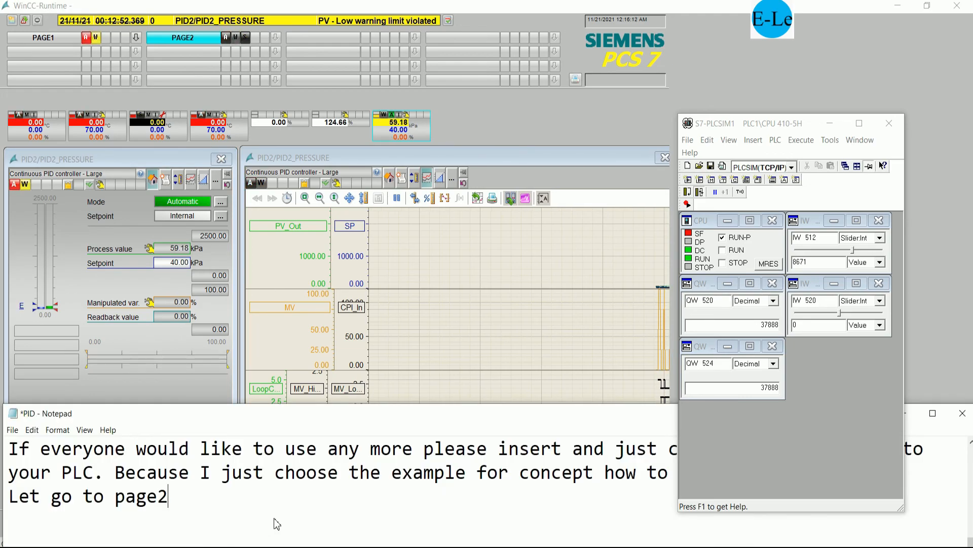
key(Return)
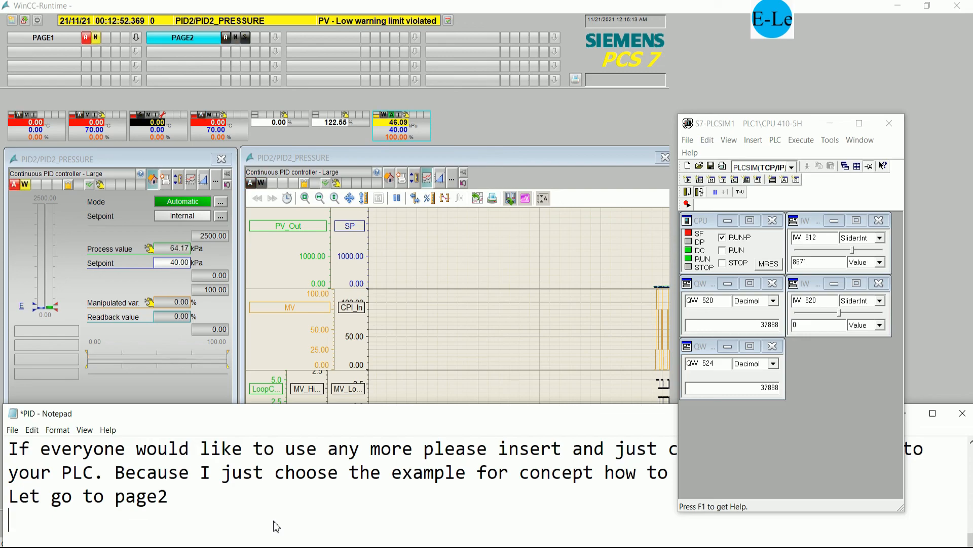
text(n)
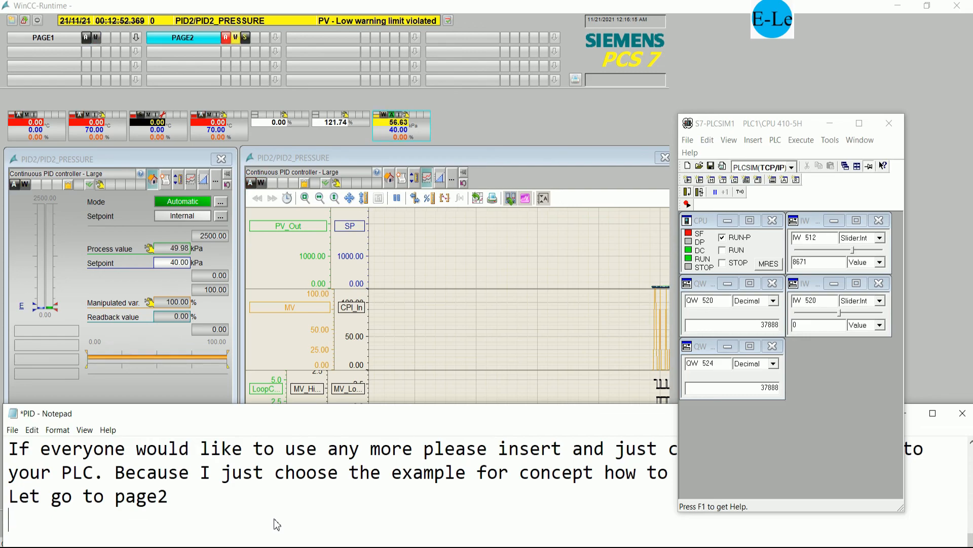
key(BackSpace)
text(N)
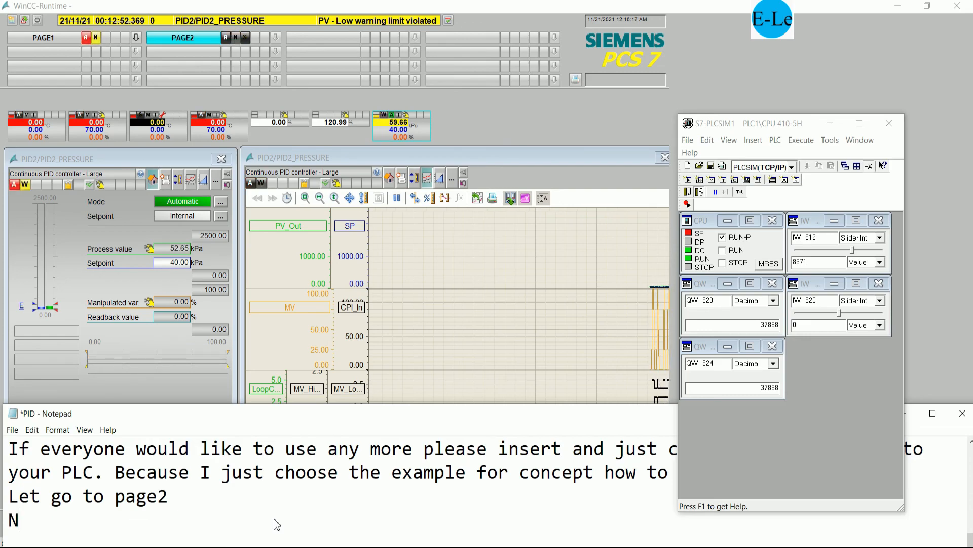
text(ow I set)
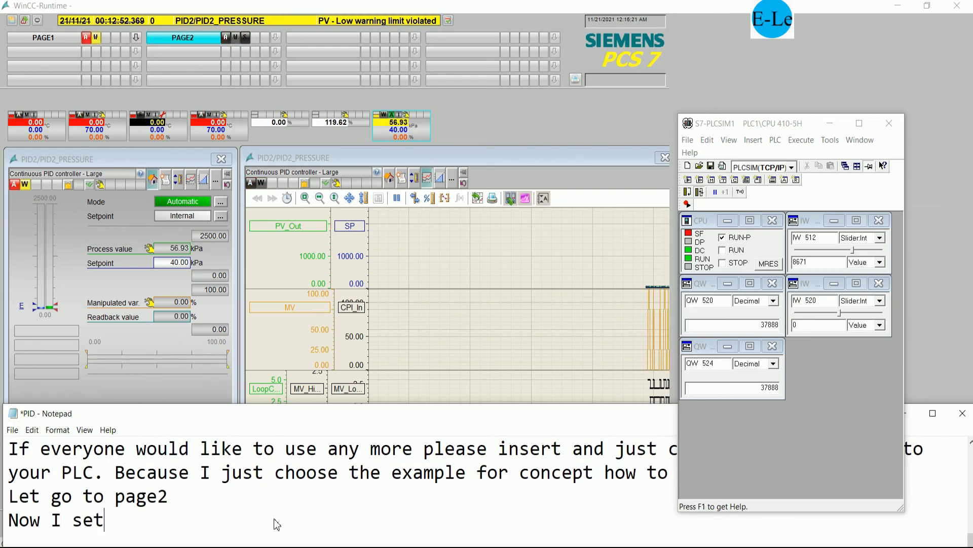
text(pint )
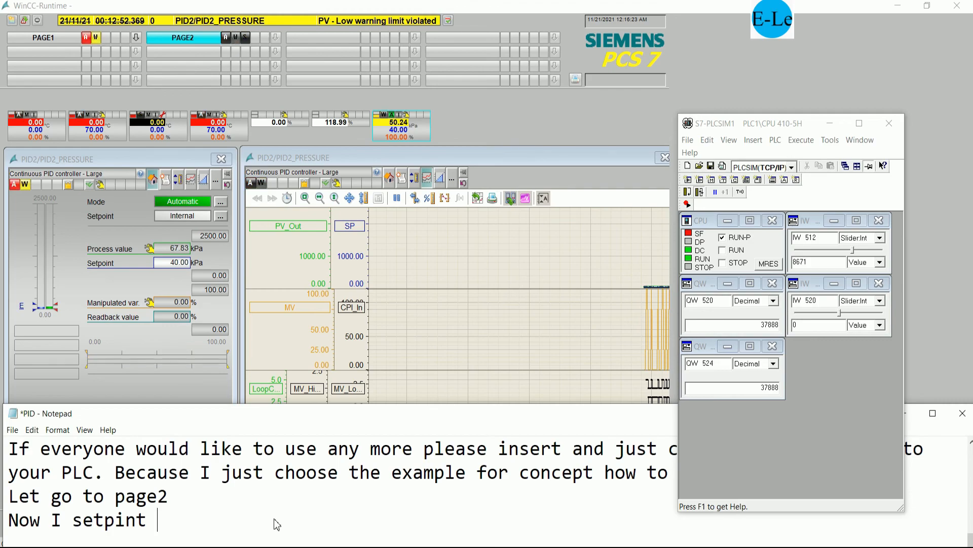
text(40Kpa)
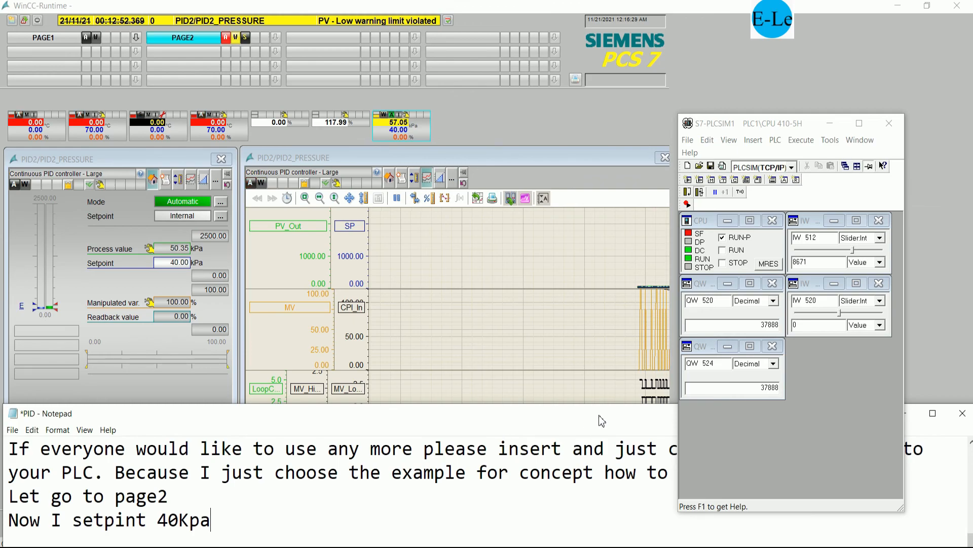
text(an)
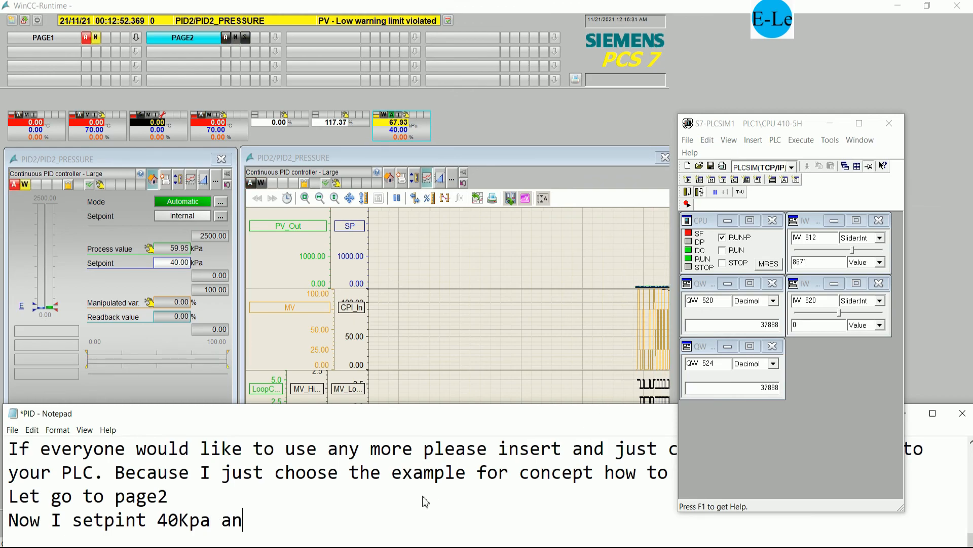
text(d PV show )
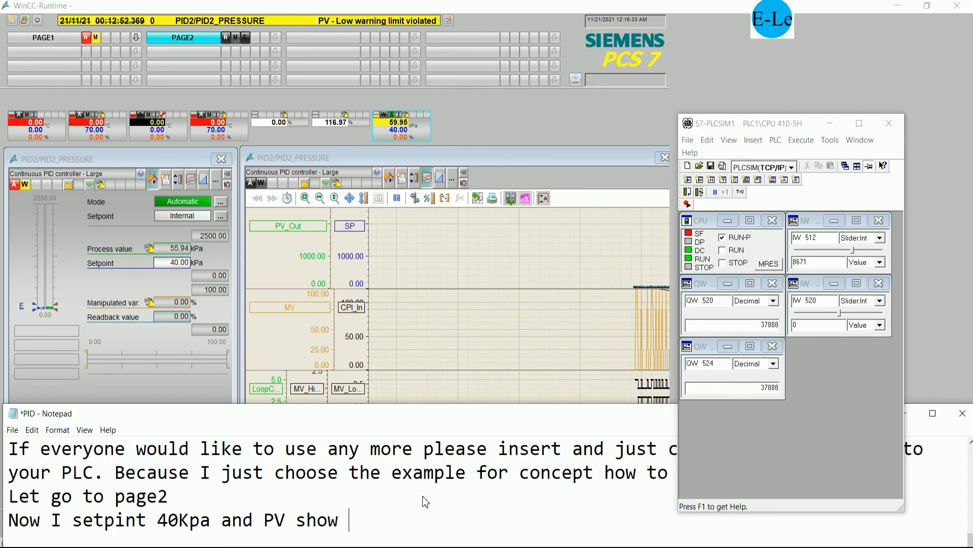
text(around )
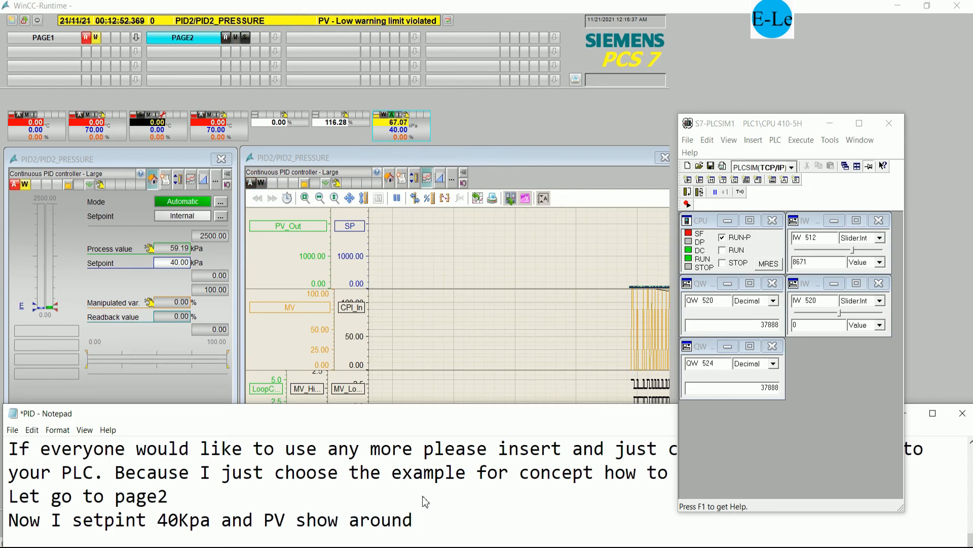
text(59Kpa)
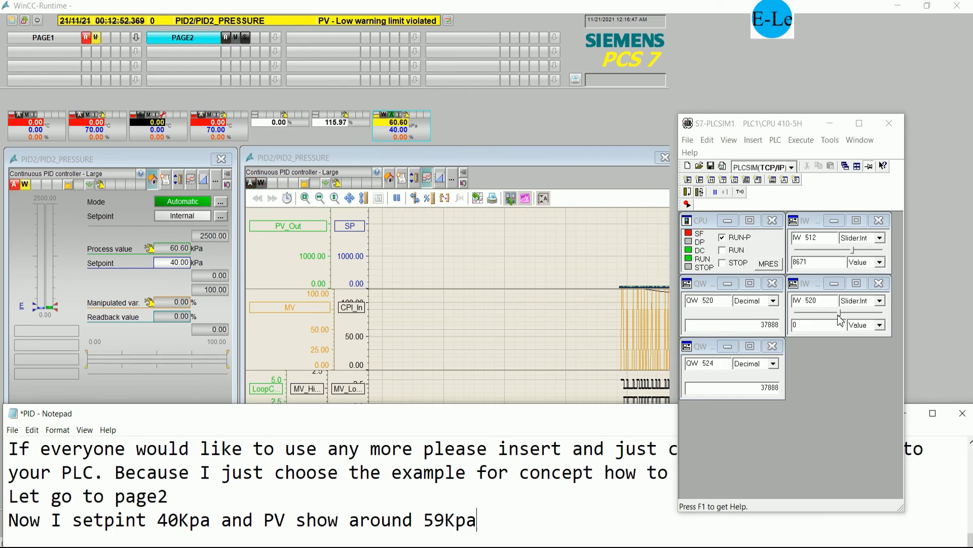
- Set the simulated IW 520 input to about -1145 and minimize the Notepad window to uncover the controller faceplate
mouse_move(837, 316)
mouse_down()
mouse_move(879, 319)
mouse_move(838, 324)
mouse_up()
click(609, 416)
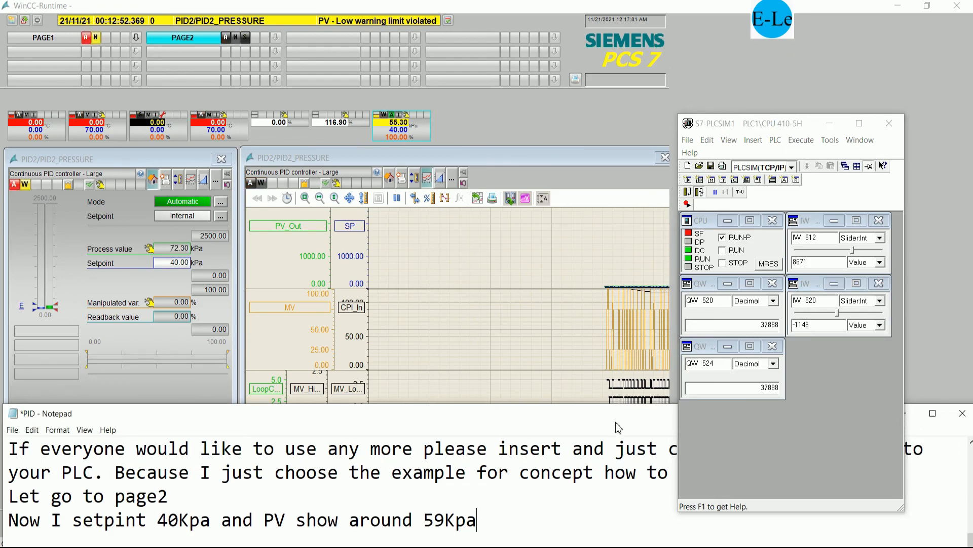
mouse_move(620, 416)
mouse_down()
mouse_move(622, 321)
mouse_move(634, 421)
mouse_up()
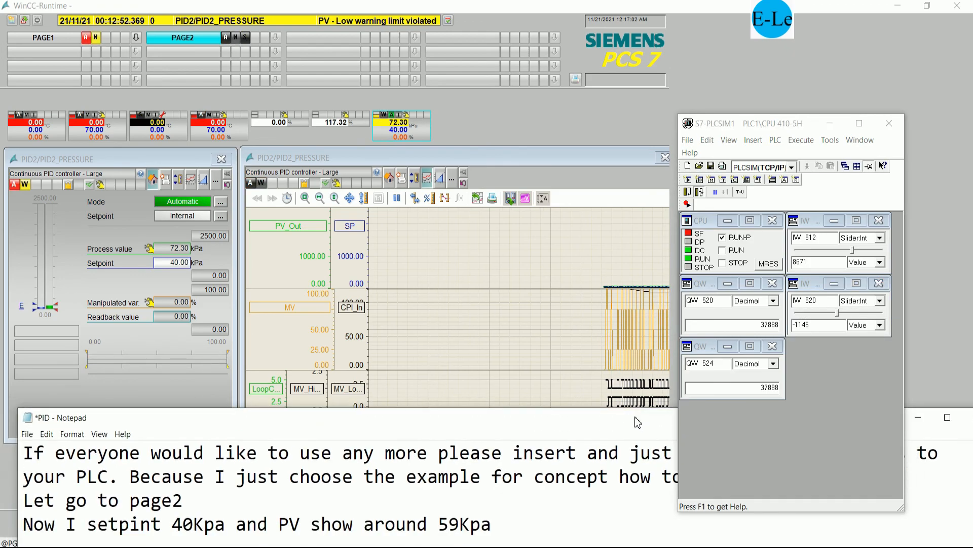
click(918, 417)
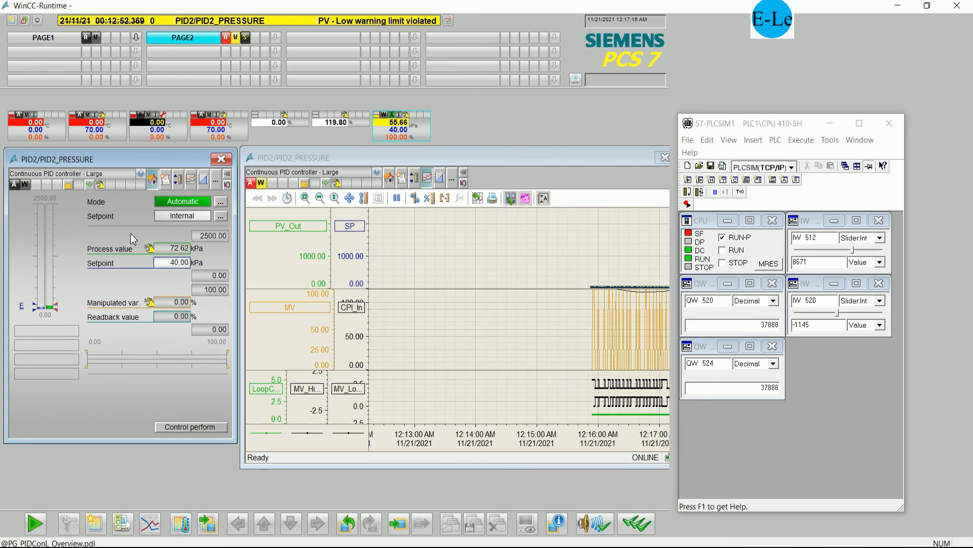
- Open the control performance monitoring of PID2_PRESSURE, view its values and CPI trend, and close the window
click(193, 428)
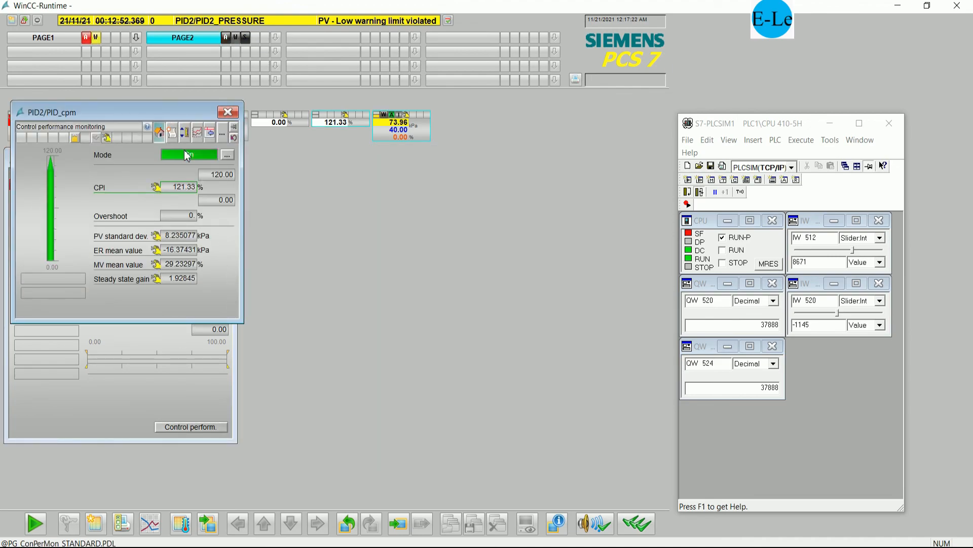
drag(167, 118, 396, 297)
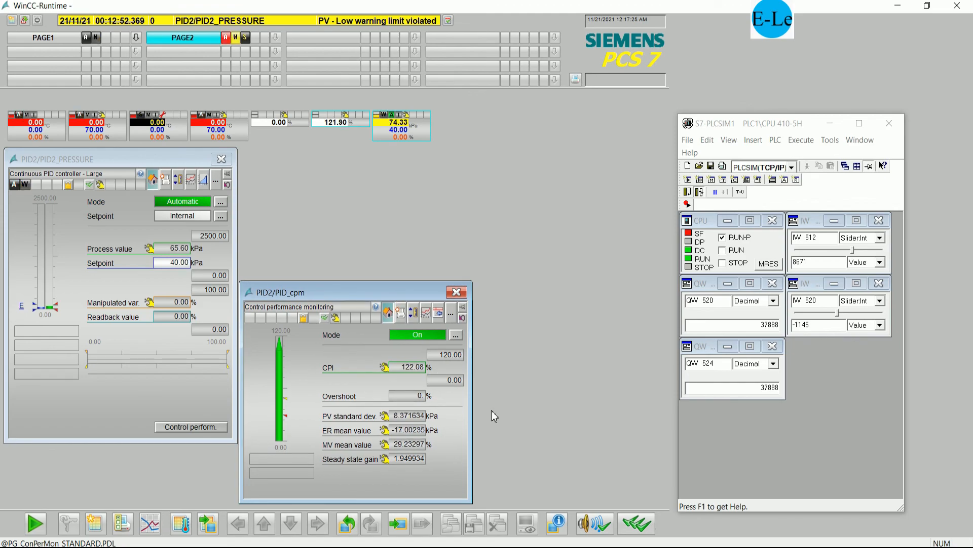
click(425, 315)
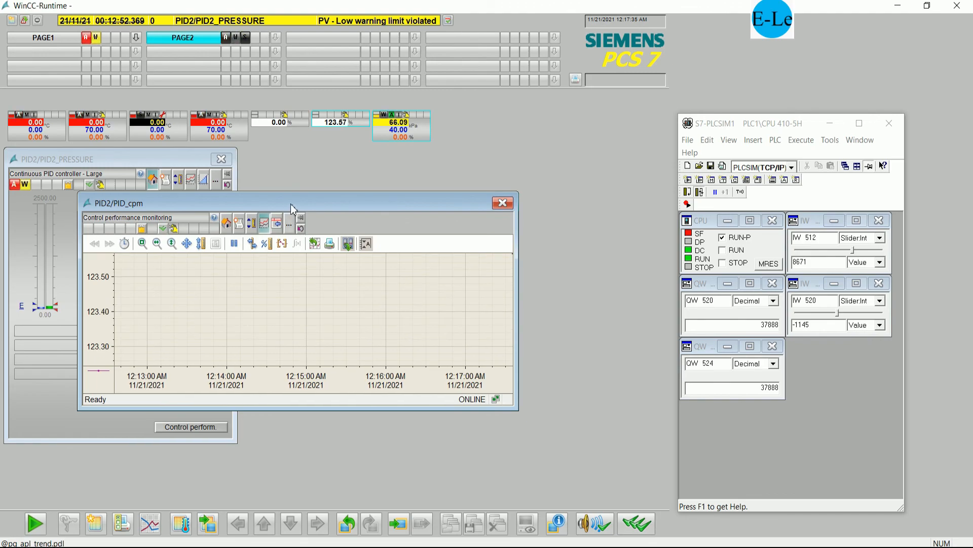
click(504, 203)
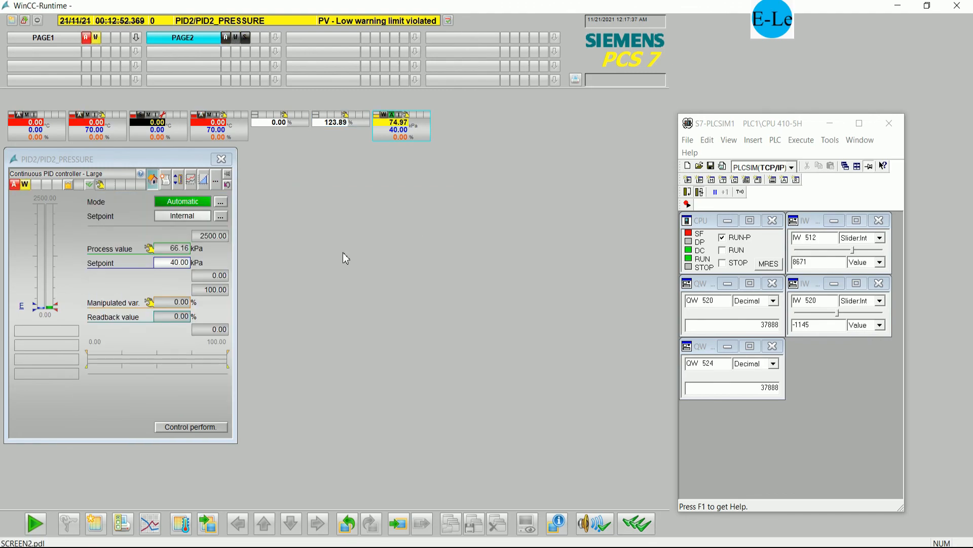
- Set the setpoint of PID2_PRESSURE to 83 kPa and apply it
click(181, 263)
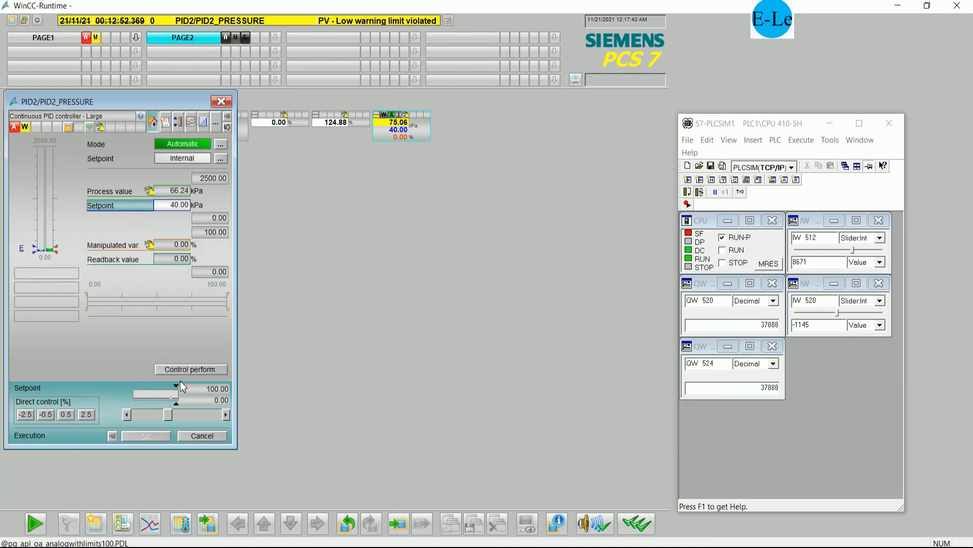
drag(168, 415, 204, 416)
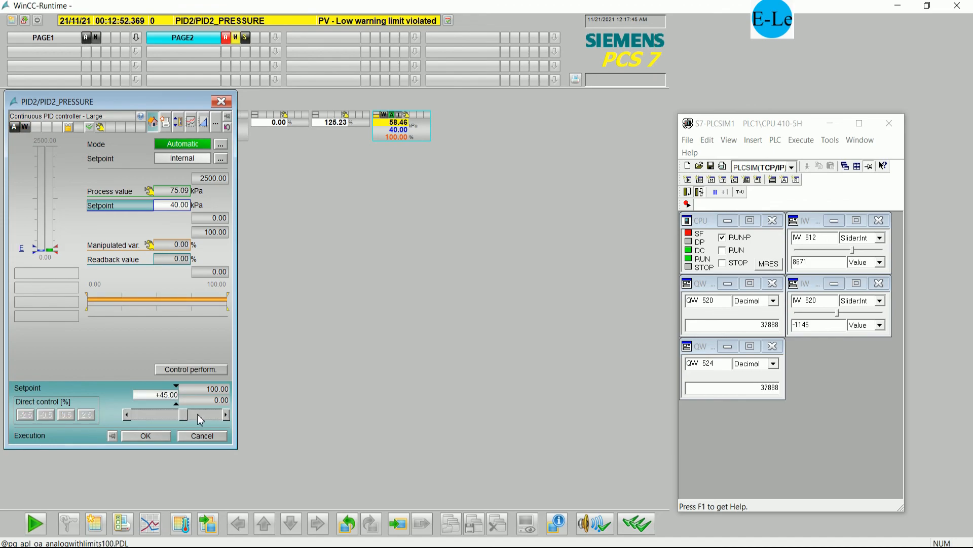
click(146, 435)
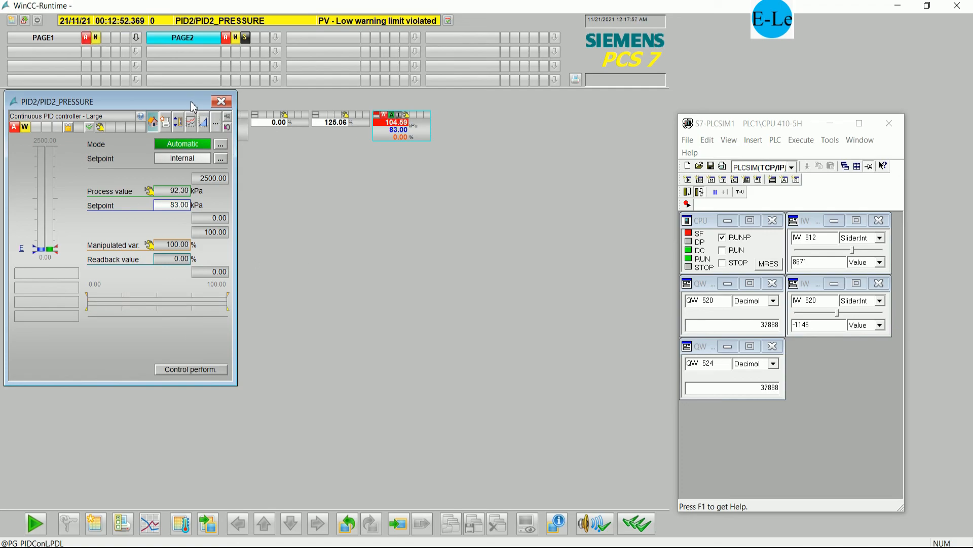
- Open the limits view of PID2_PRESSURE and set the H range of the setpoint operating range to 2500 kPa
drag(191, 104, 192, 158)
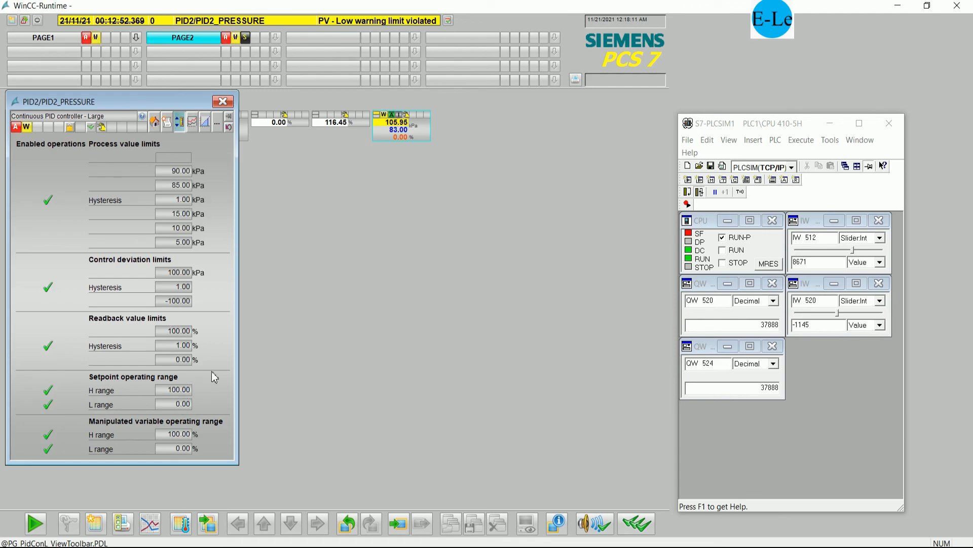
click(184, 393)
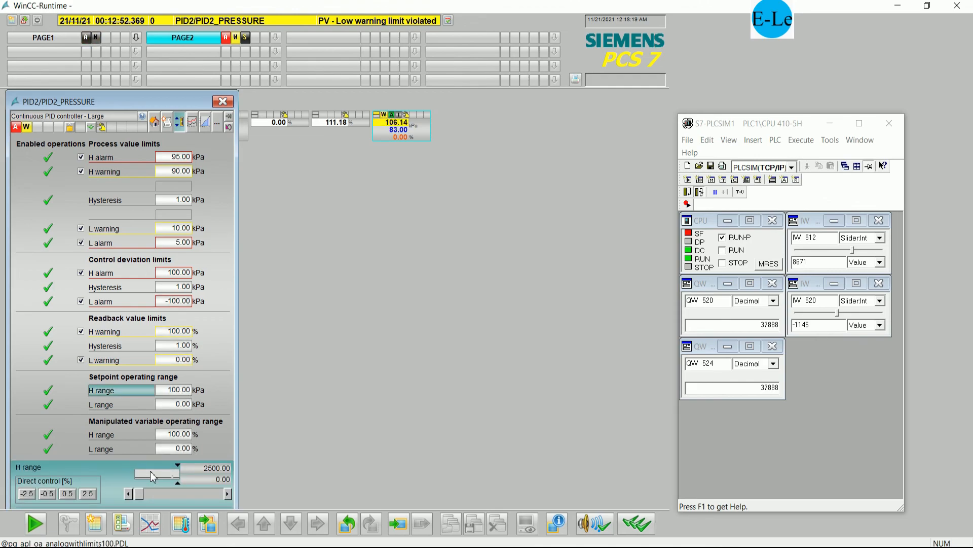
text(2500)
key(Return)
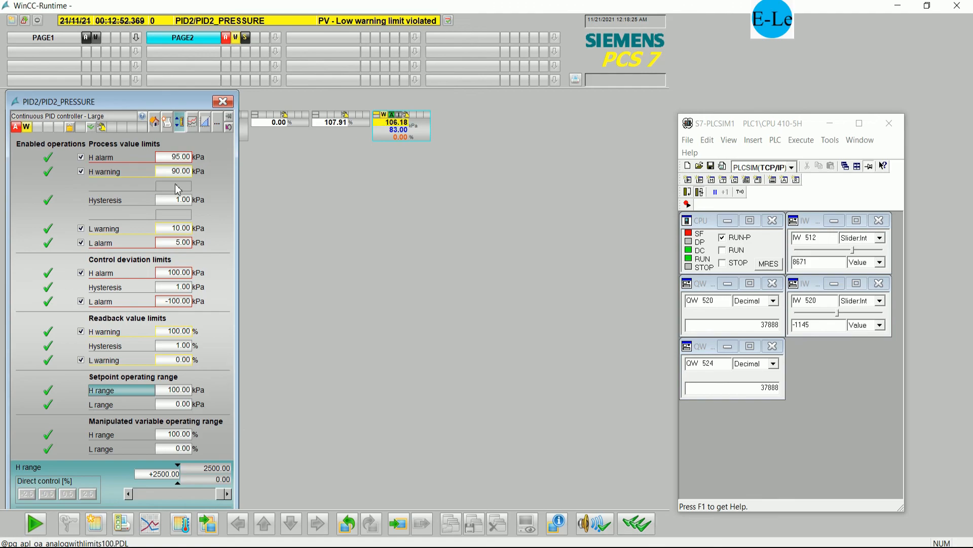
drag(187, 101, 197, 94)
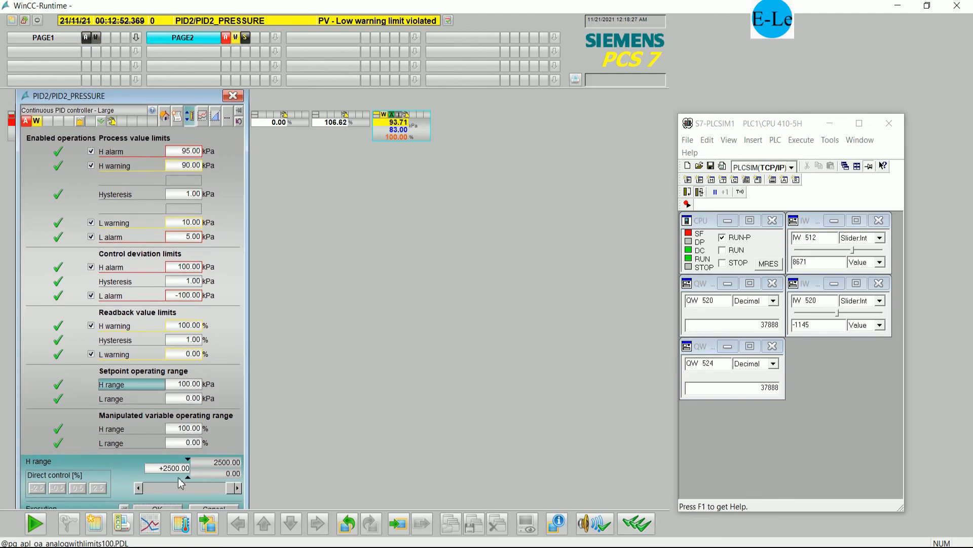
click(157, 508)
- Return to the standard view of PID2_PRESSURE, set the setpoint to 1762 kPa, and place the faceplate below the controller symbols
click(164, 122)
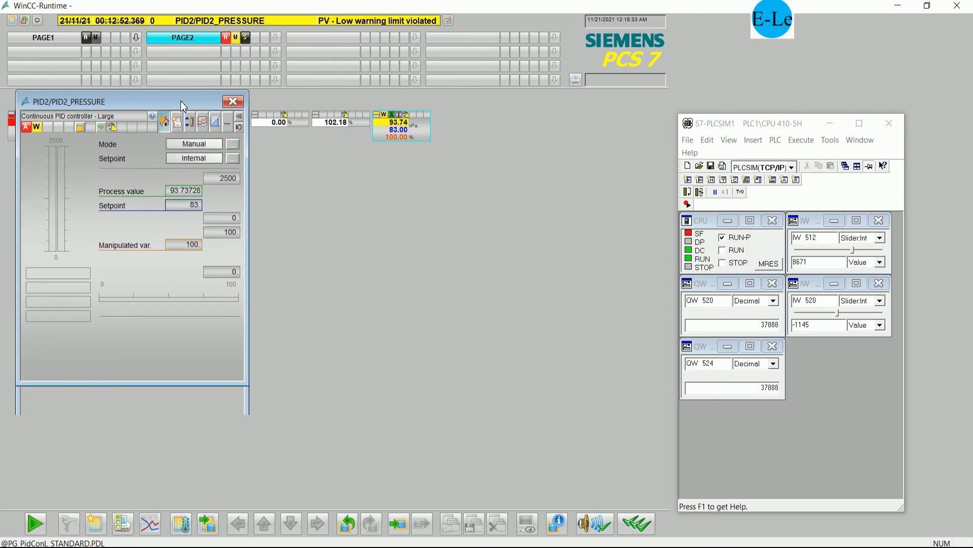
drag(182, 105, 172, 156)
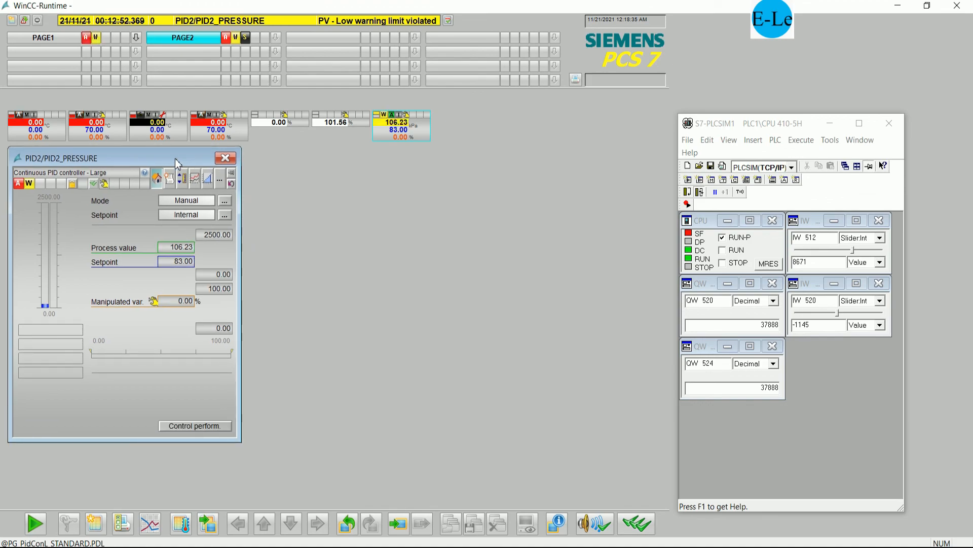
click(187, 262)
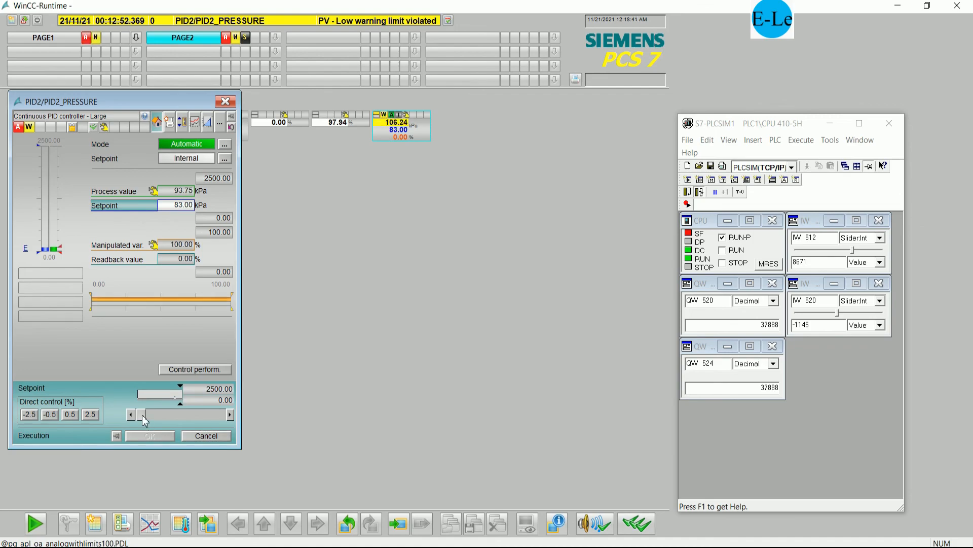
drag(142, 415, 199, 421)
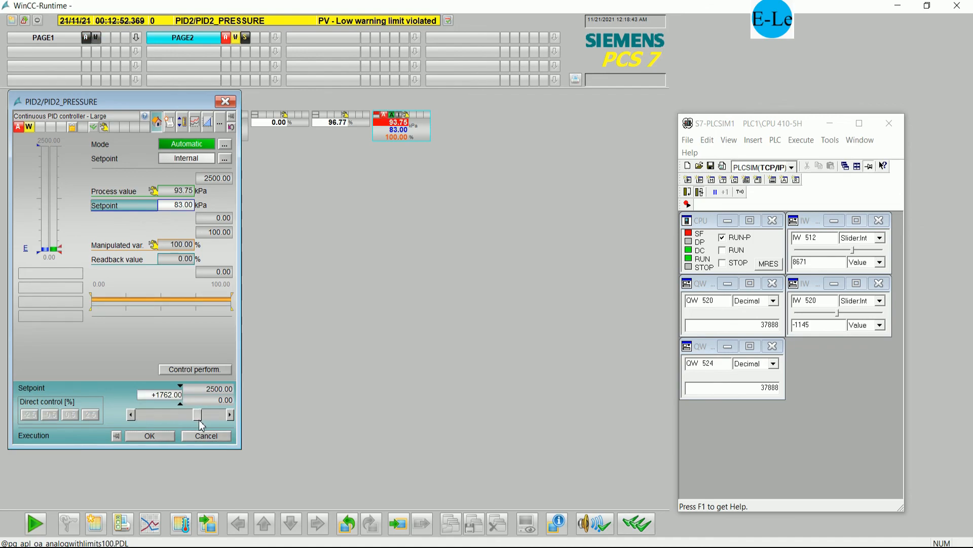
click(159, 436)
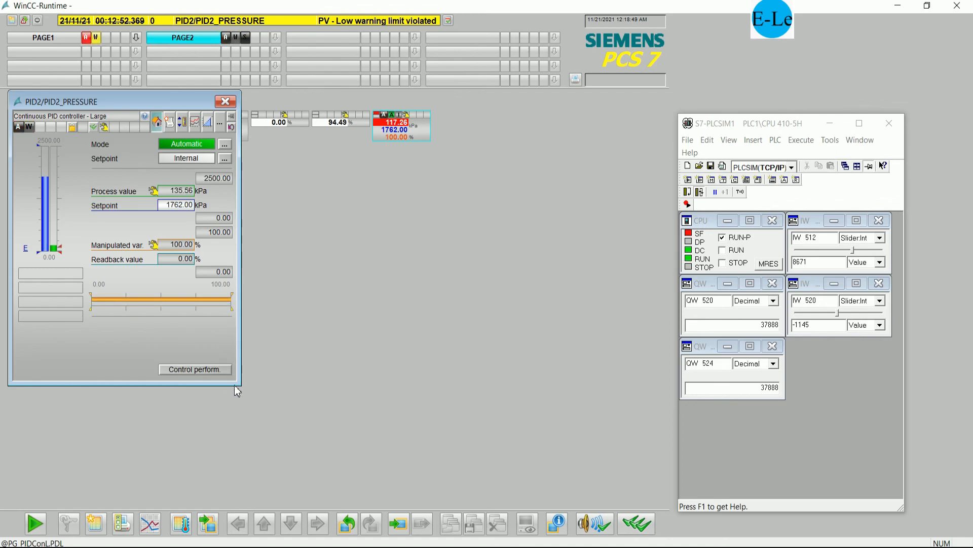
drag(159, 105, 160, 159)
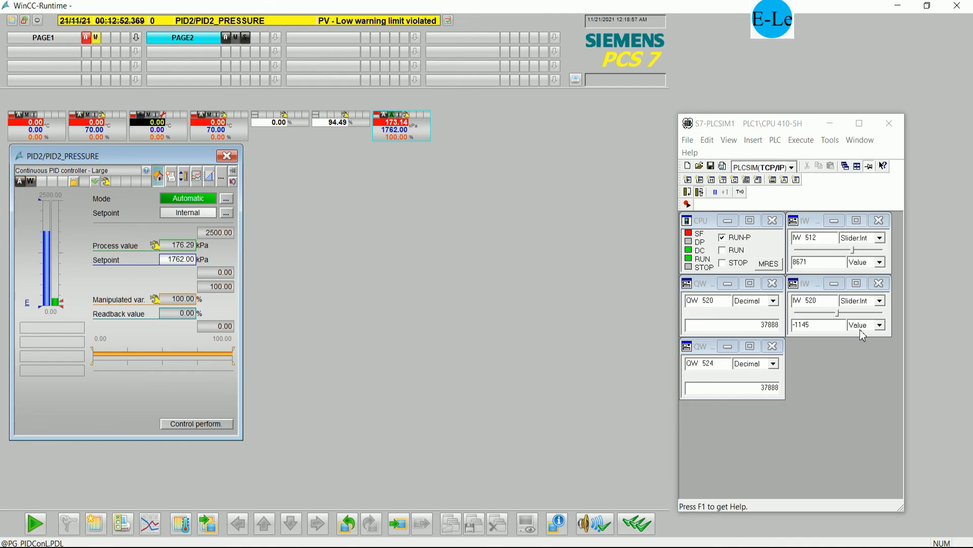
- Raise the simulated IW 520 input to its maximum of 27648
click(846, 319)
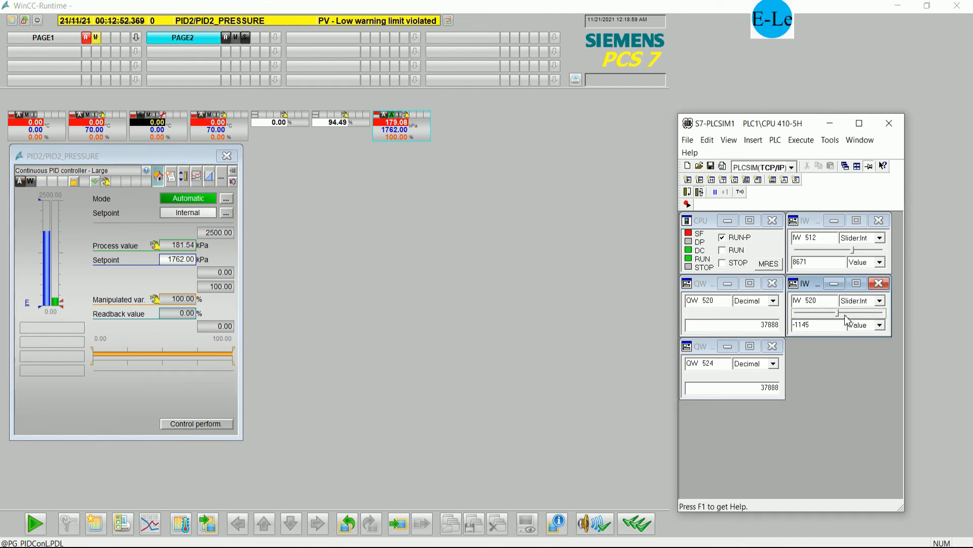
drag(853, 317, 884, 326)
- Switch to the PID2 chart in CFC and examine the PV input block feeding the PID2_PRESSURE controller
click(176, 547)
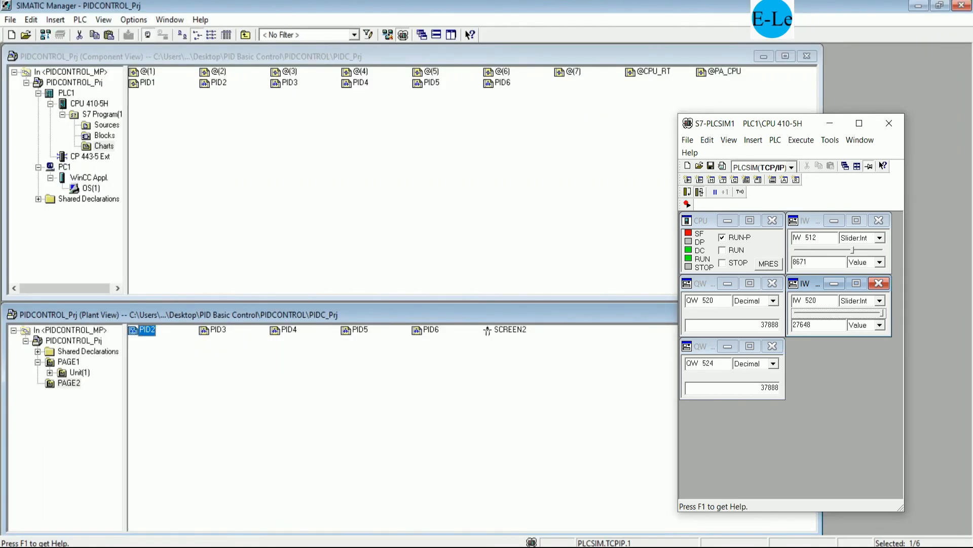
click(233, 547)
click(292, 546)
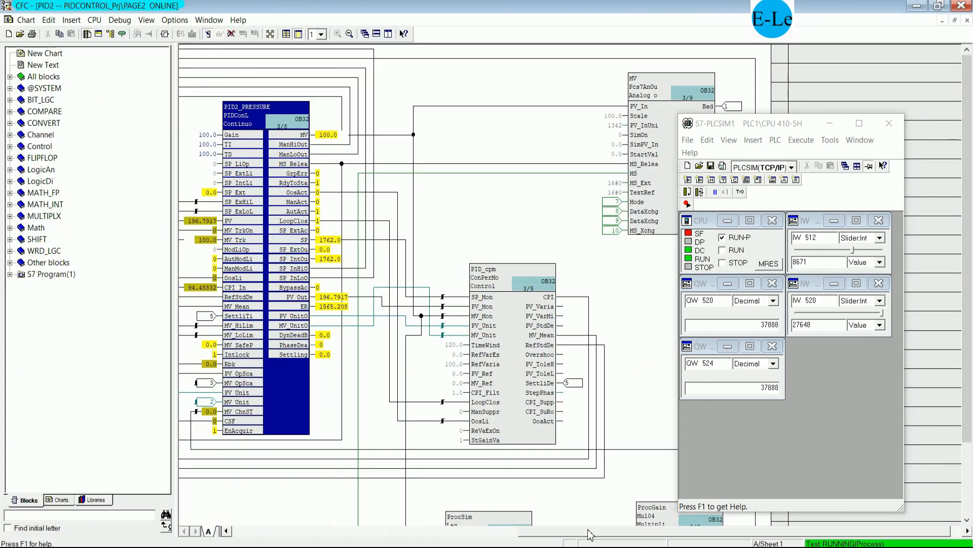
drag(588, 530, 420, 531)
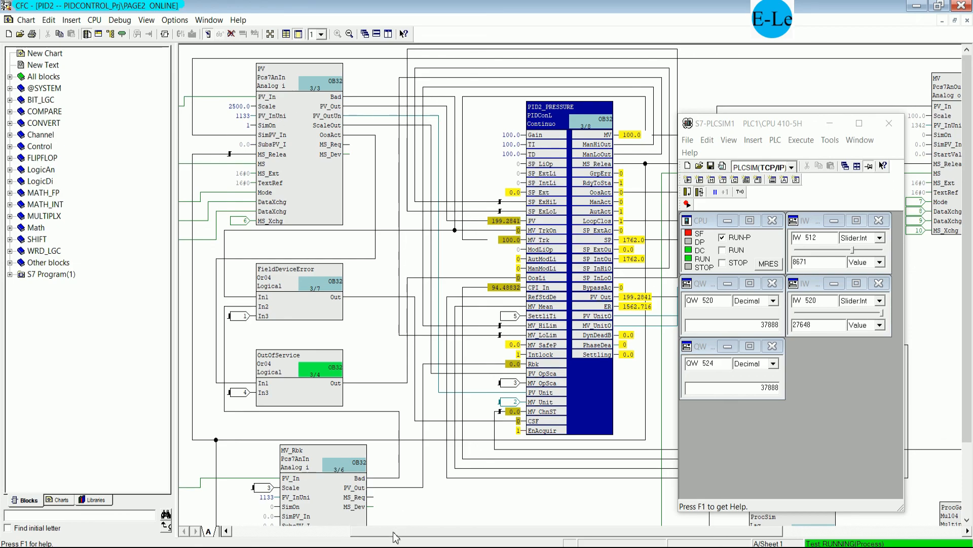
- Lower the simulated IW 520 input to 164 and move the PLCSIM window clear of the PID2_PRESSURE block
drag(396, 537, 322, 535)
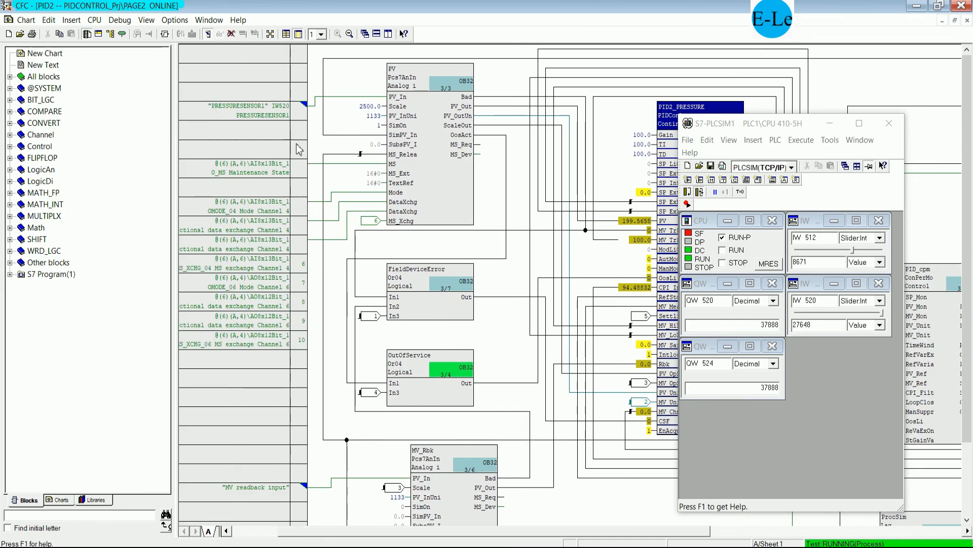
mouse_move(343, 124)
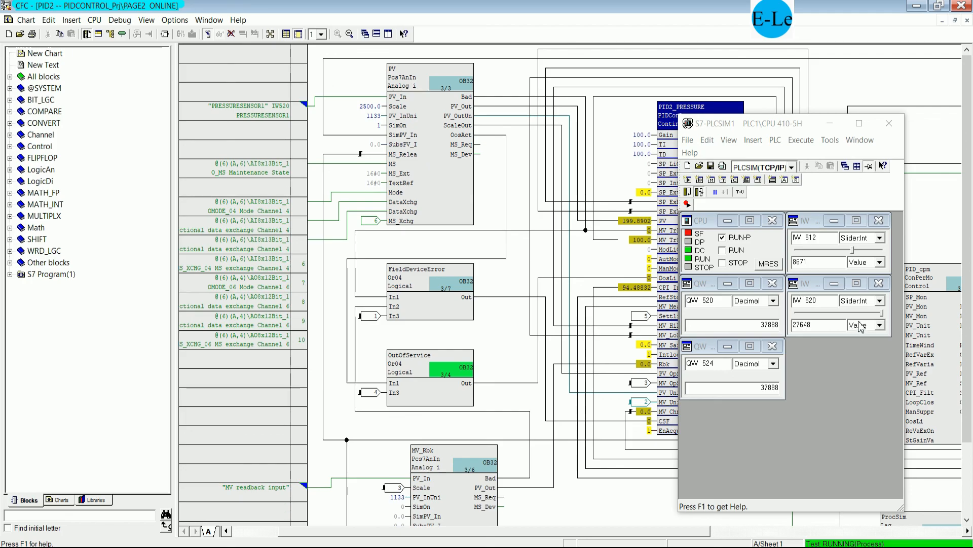
drag(882, 319, 843, 327)
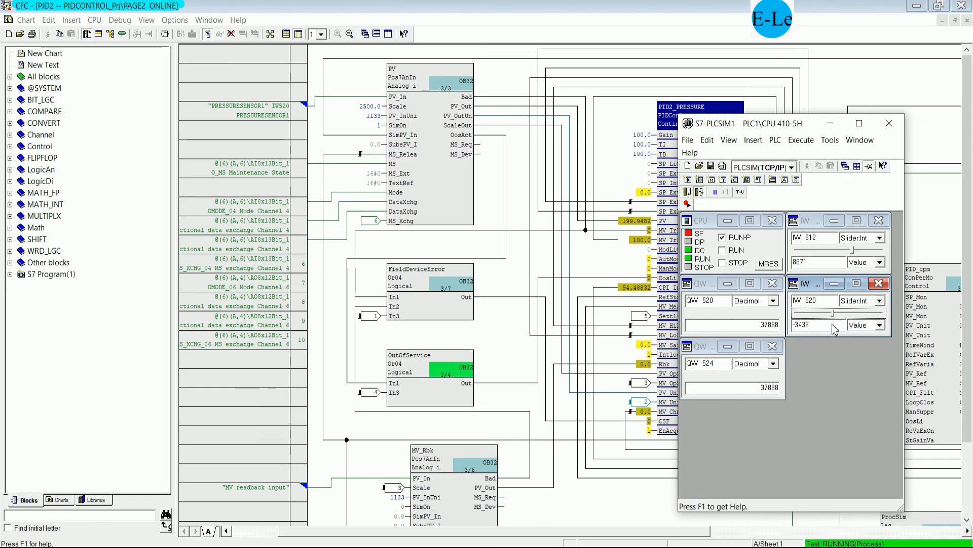
drag(832, 325, 831, 326)
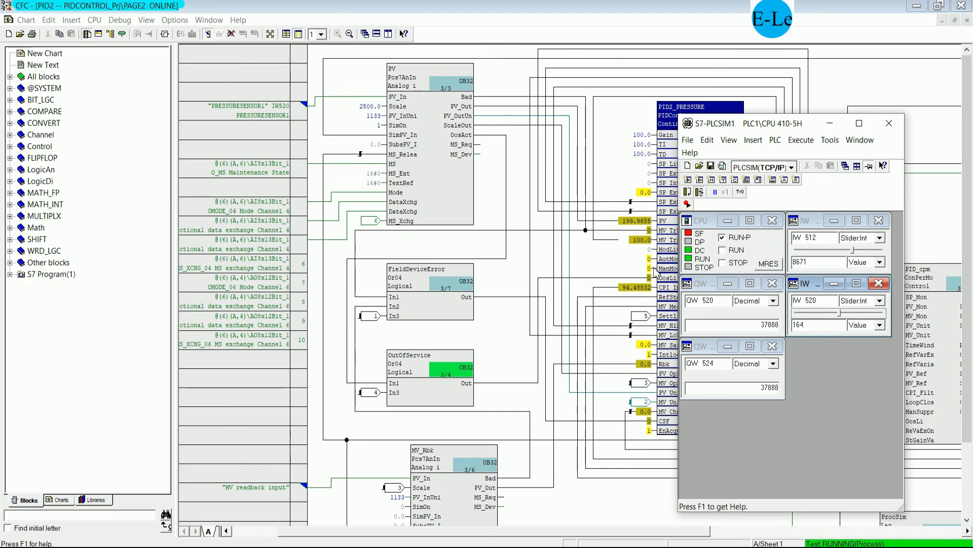
click(605, 264)
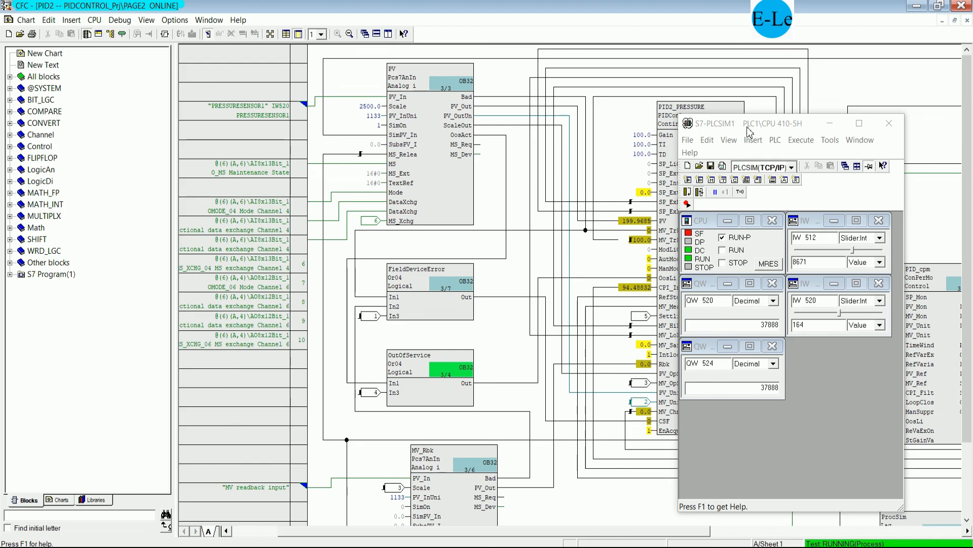
drag(789, 131, 857, 131)
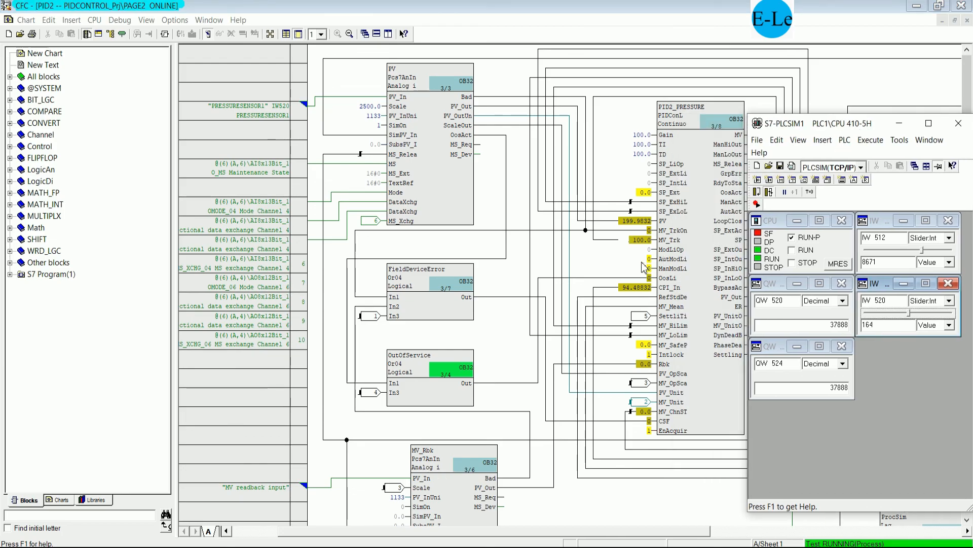
- Trace the PRESSURESENSOR1 connection into the PV block's PV_In, and raise the simulated IW 520 input to 13906
click(609, 222)
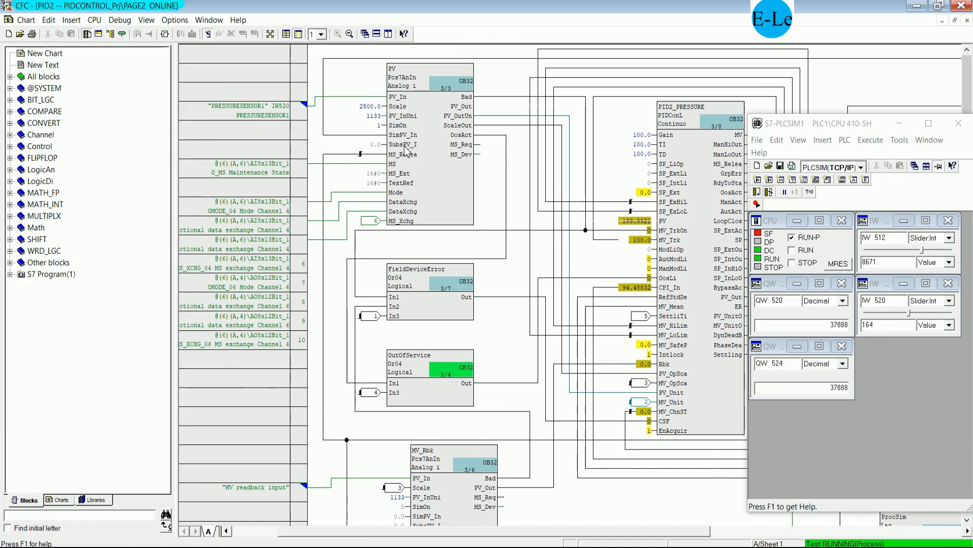
mouse_move(409, 147)
click(338, 96)
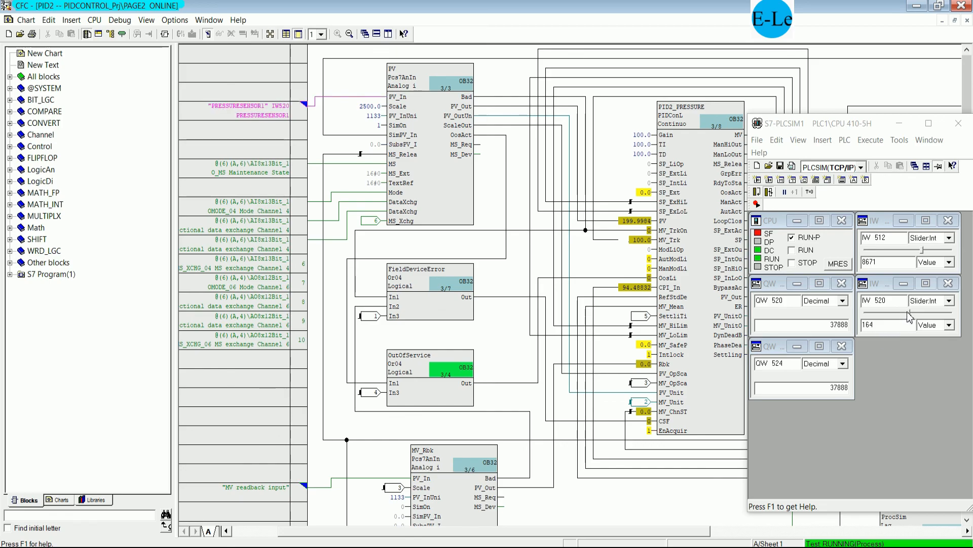
drag(913, 318, 934, 330)
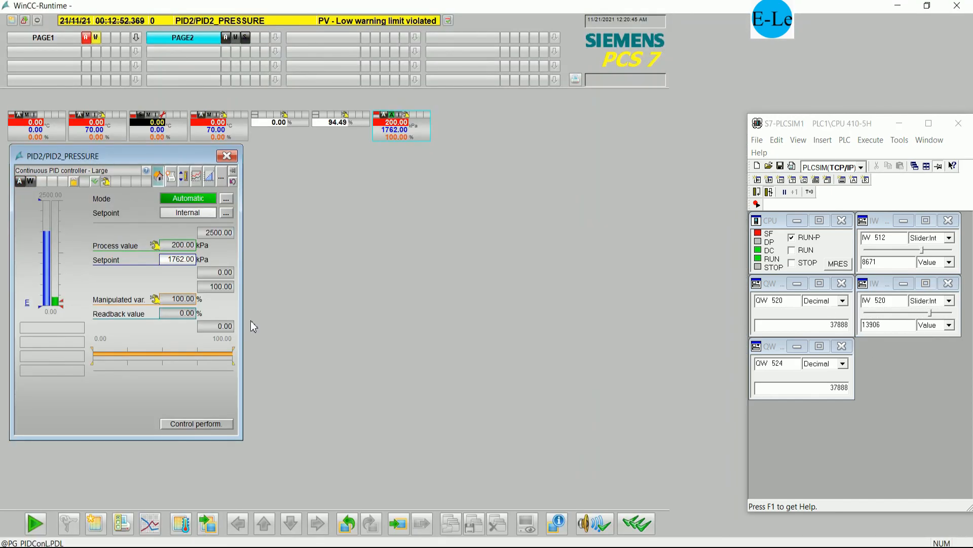
- In WinCC Runtime, close the PID2_PRESSURE faceplate and show the PID5/PID and PID3/PID_cpm faceplates side by side below the symbols
click(227, 156)
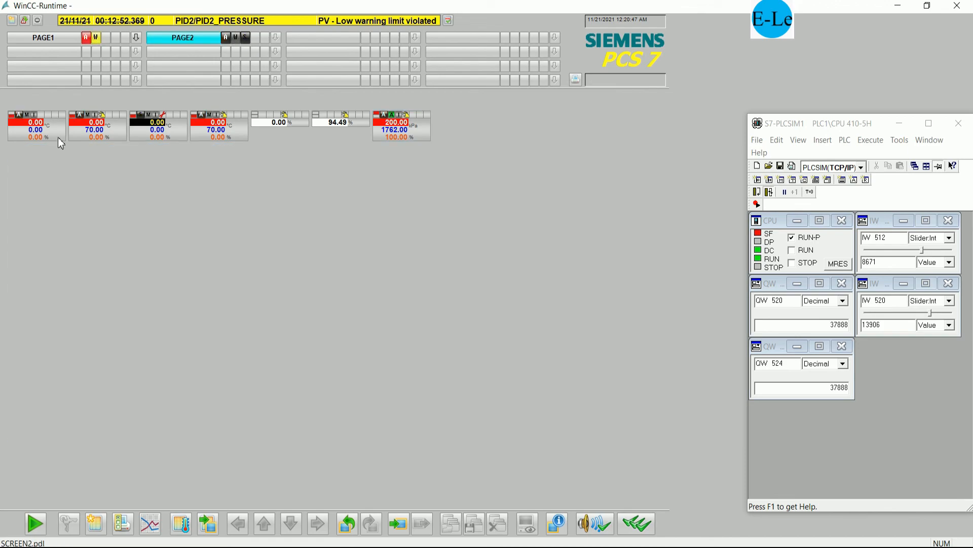
click(48, 132)
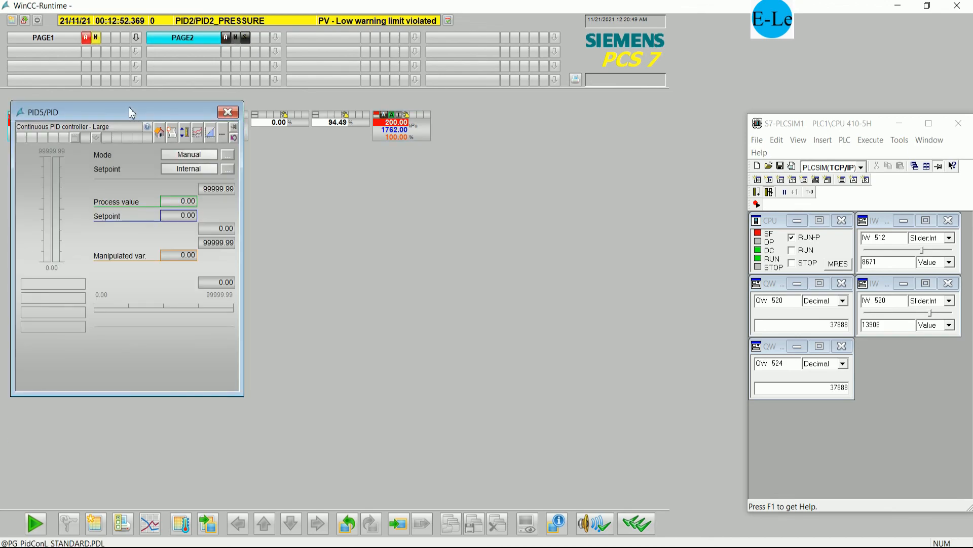
drag(129, 108, 128, 161)
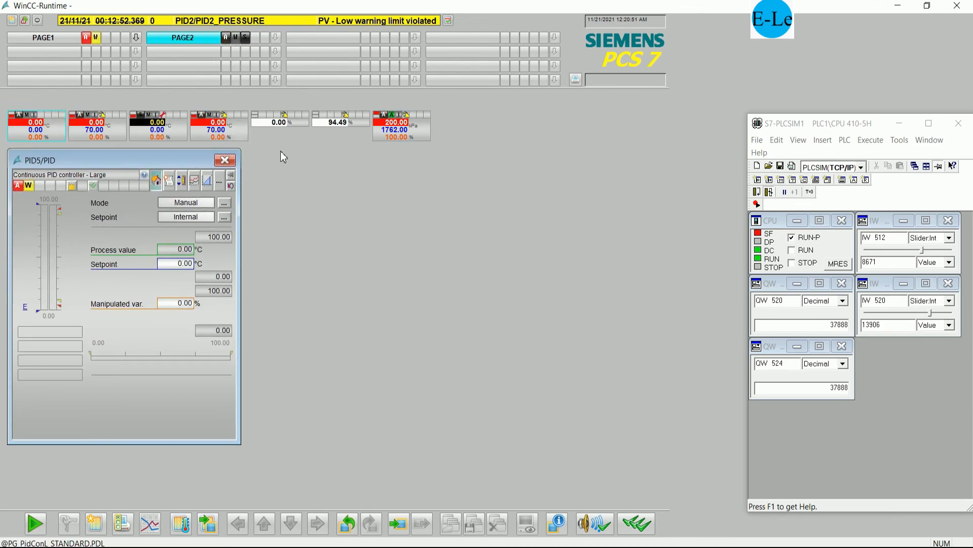
click(304, 123)
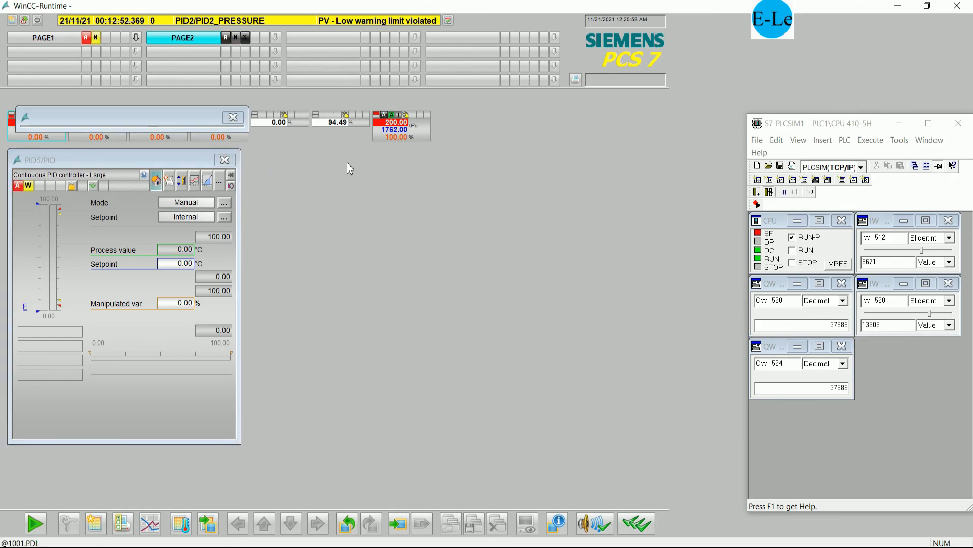
drag(160, 119, 399, 158)
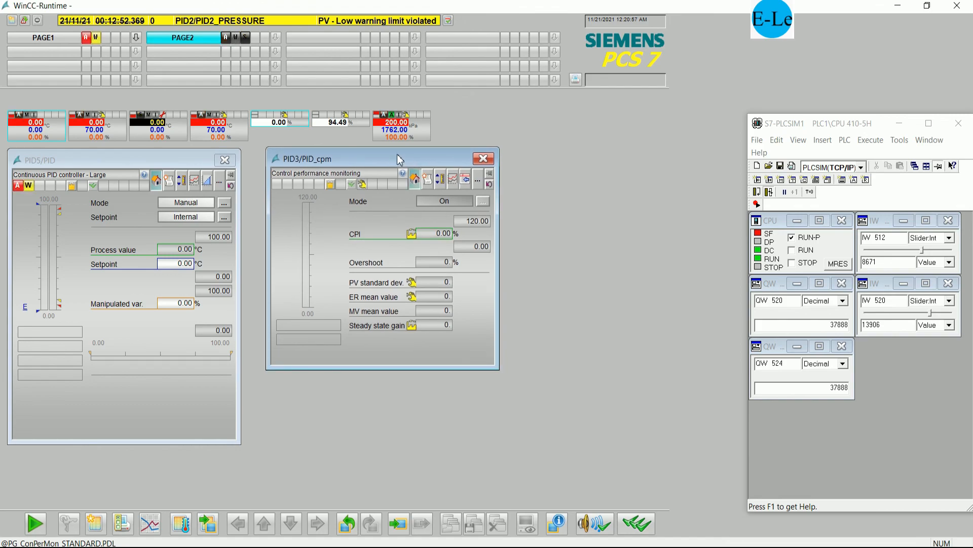
- Open the PID3/PID faceplate and arrange it beside the PID3/PID_cpm performance monitoring faceplate
click(215, 133)
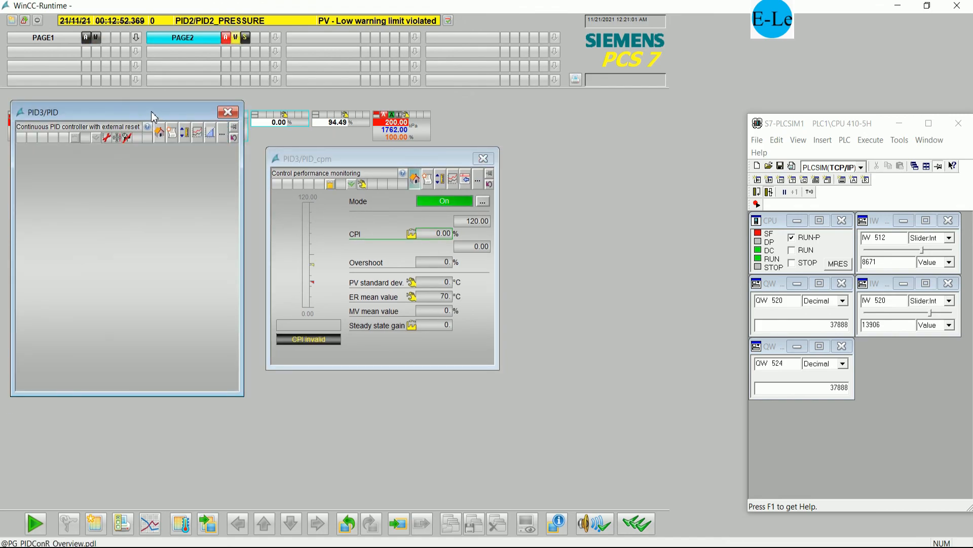
drag(151, 112, 466, 181)
drag(298, 158, 58, 174)
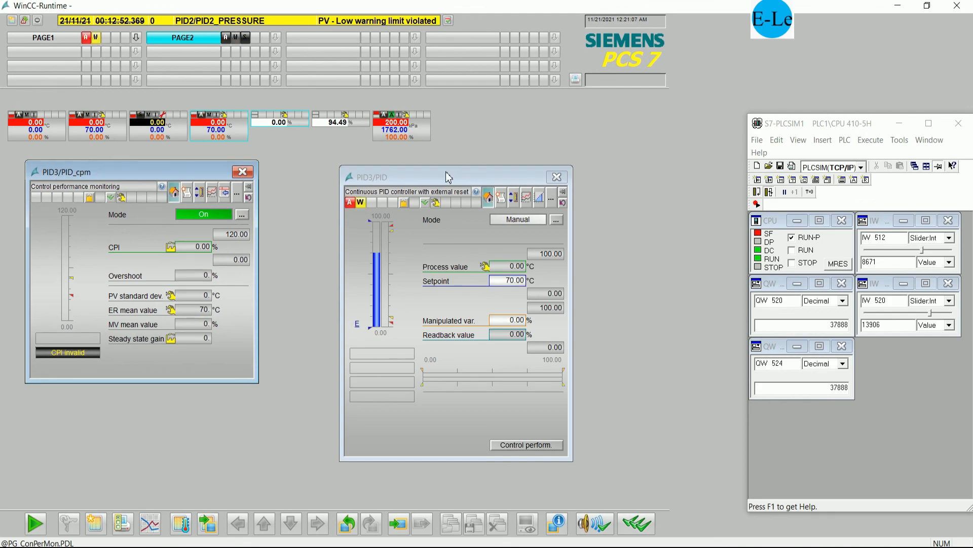
drag(448, 178, 391, 169)
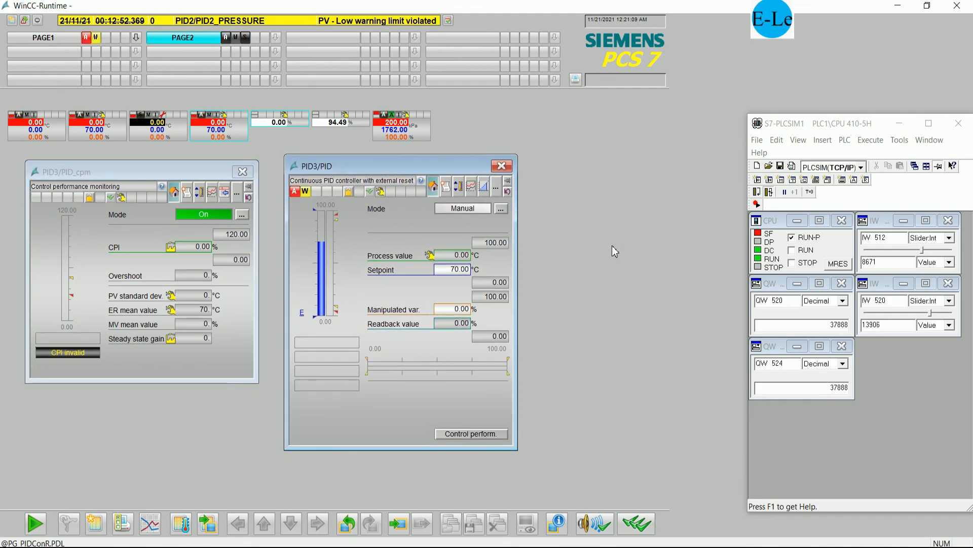
drag(879, 124, 858, 137)
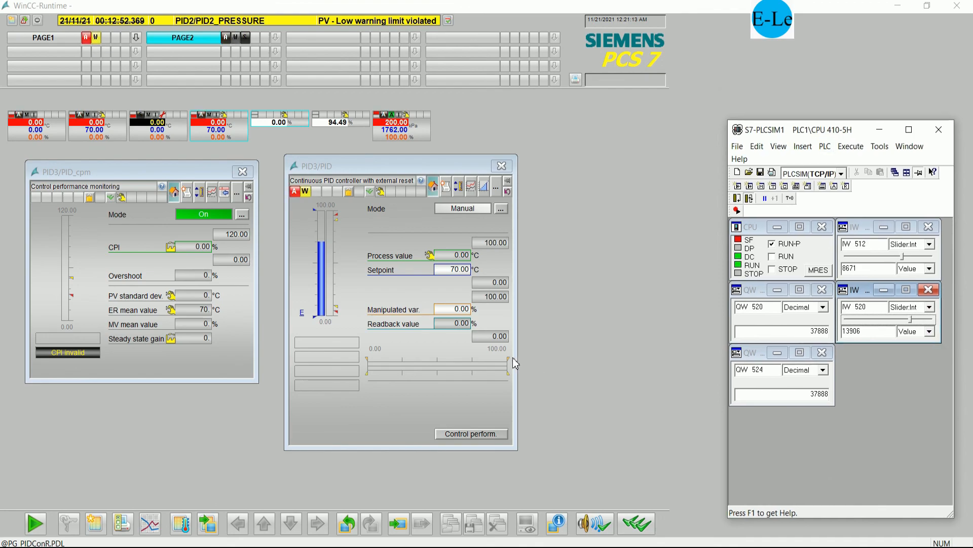
- Go to PAGE1 and open the trend view of the PID_TEMPERATURE1 controller
click(61, 39)
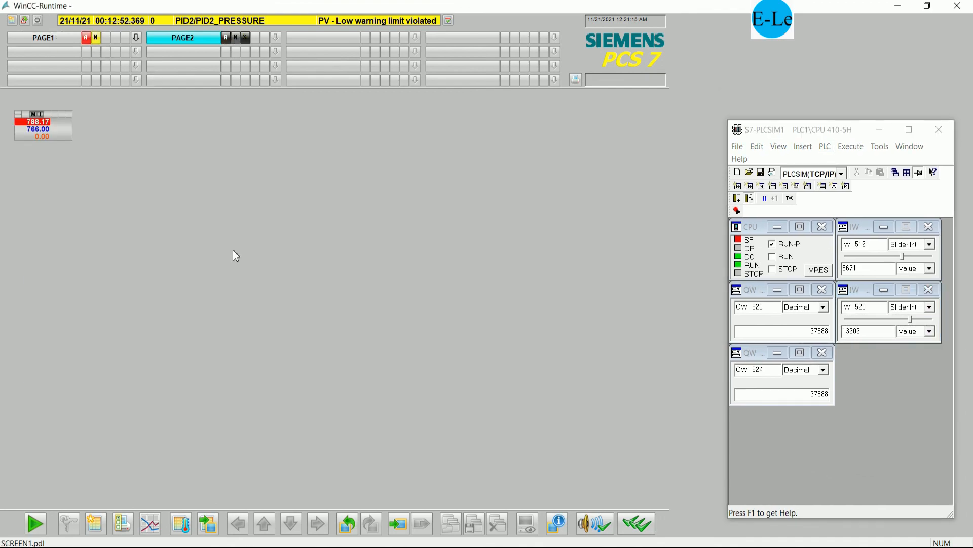
click(57, 132)
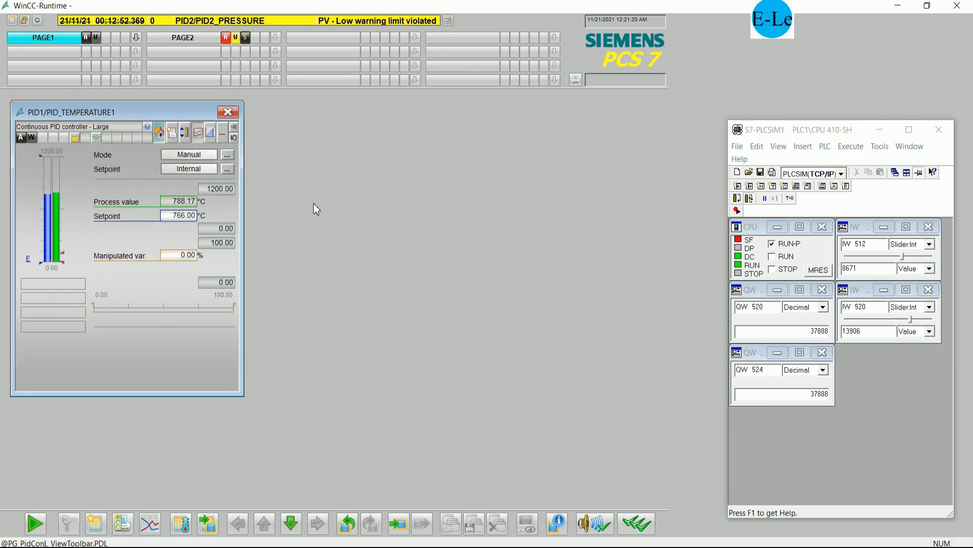
drag(275, 102, 343, 102)
drag(368, 136, 378, 132)
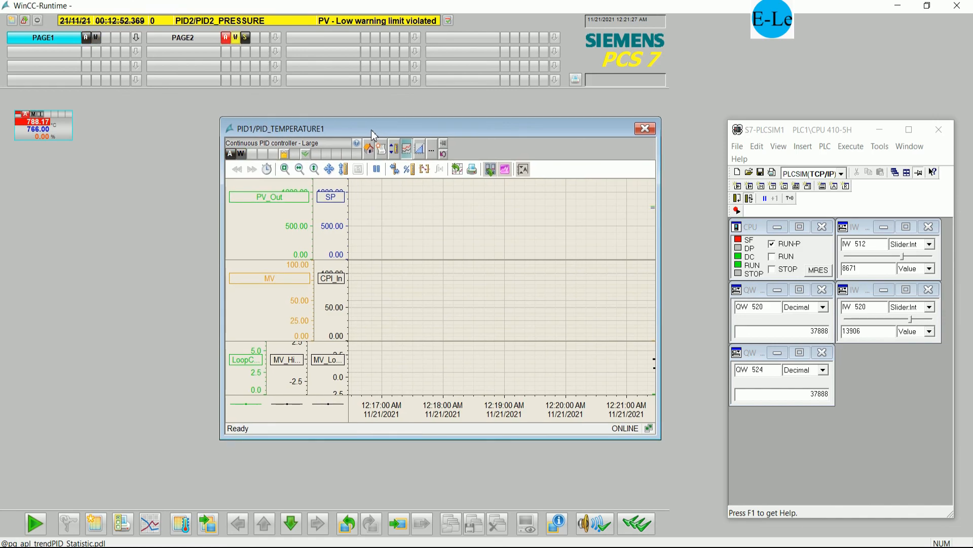
- Open the standard faceplate of PID_TEMPERATURE1 beside its trend window and move the PLCSIM window closer to them
click(60, 122)
drag(116, 115, 96, 154)
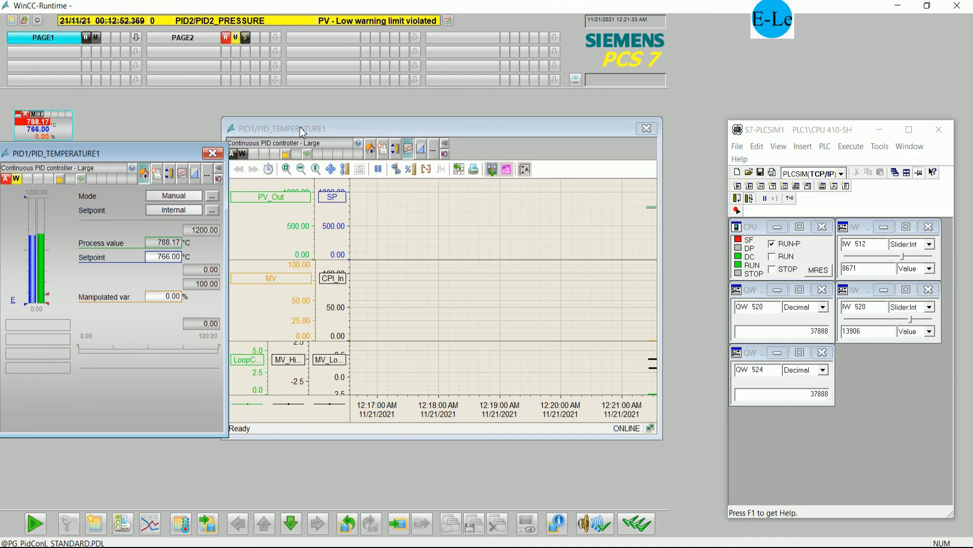
drag(303, 128, 314, 137)
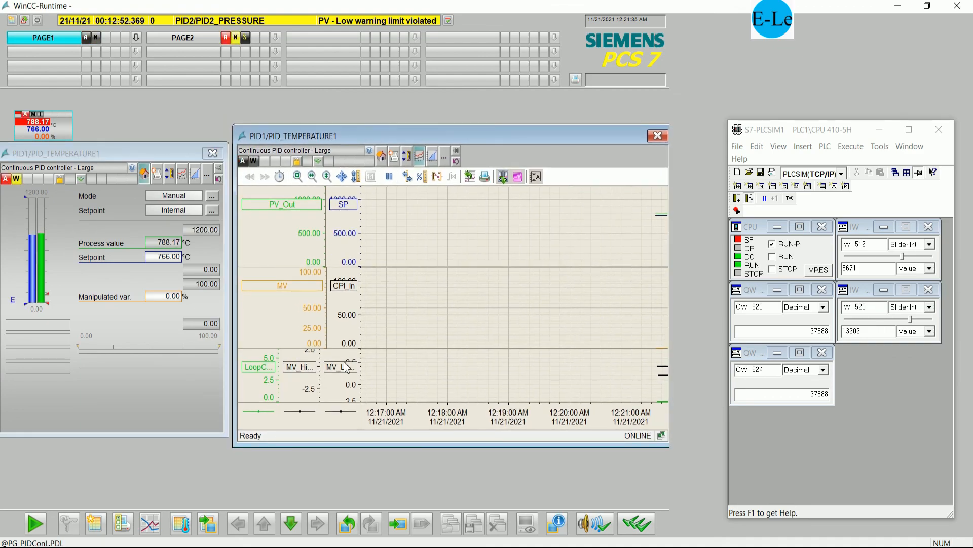
drag(783, 130, 749, 94)
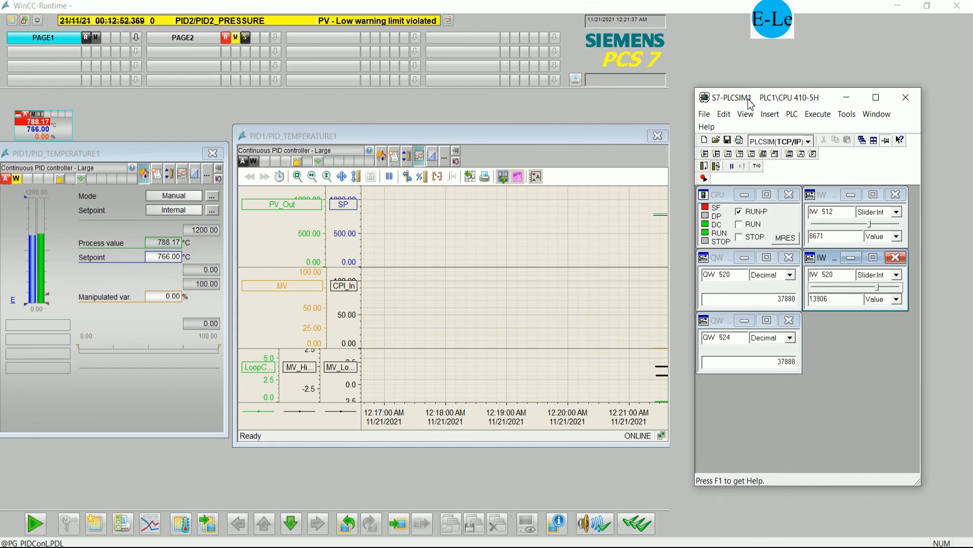
- Switch to the PID note in Notepad, end the last sentence with a period, and add the line "I hope everyone can do it."
key(alt+Tab)
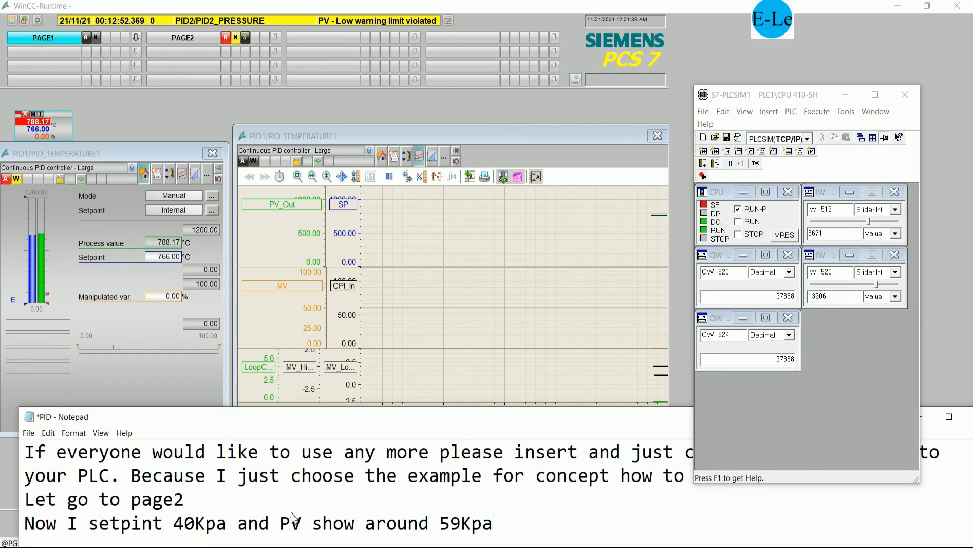
scroll(479, 503, down, 1)
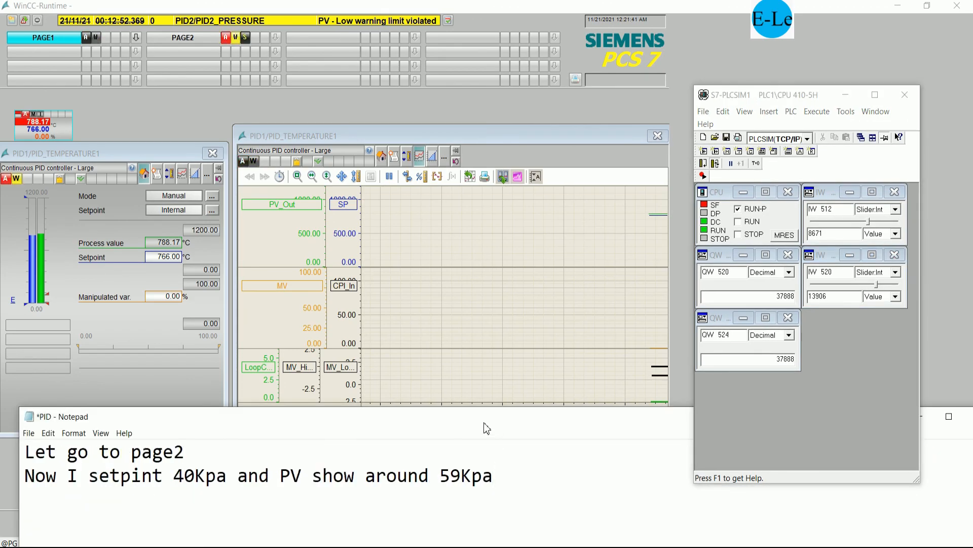
drag(495, 429, 471, 378)
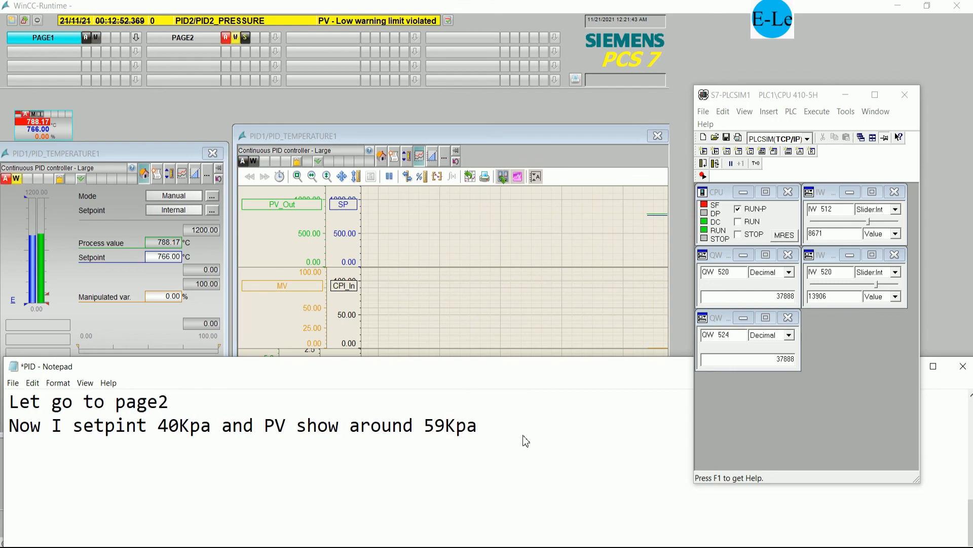
text(.)
key(Return)
text(I )
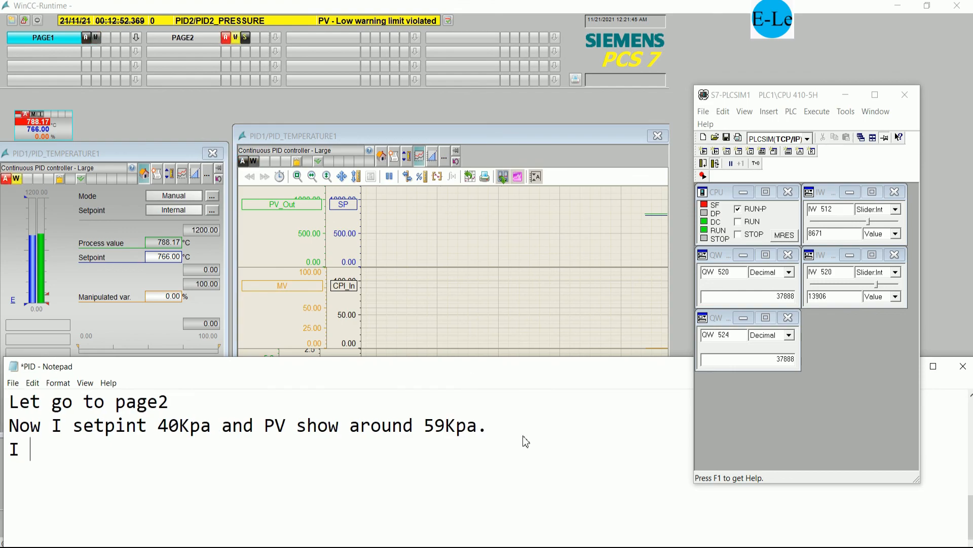
text(hope ev)
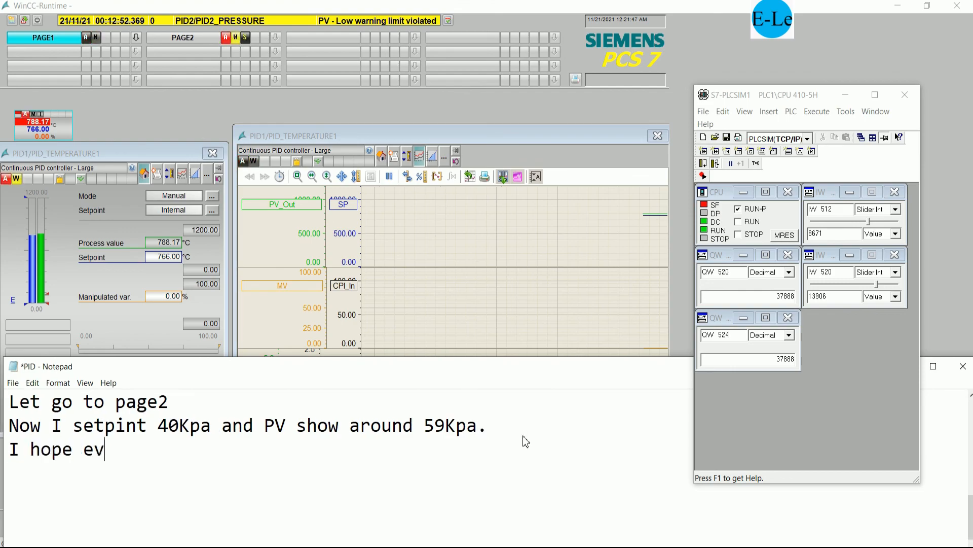
text(eryone can)
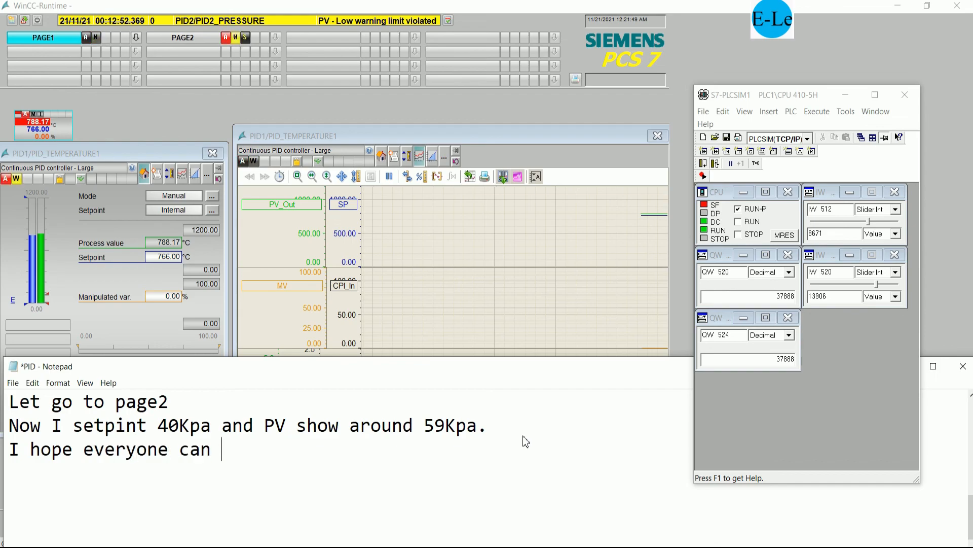
text( do it.)
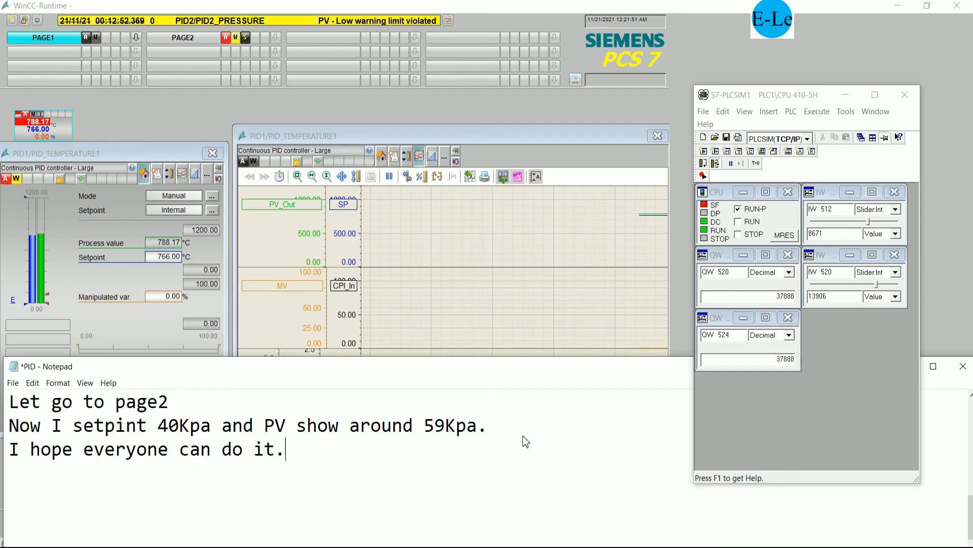
- Add the closing line "Thanks you so much for watching my video." to the note
key(Return)
text(T)
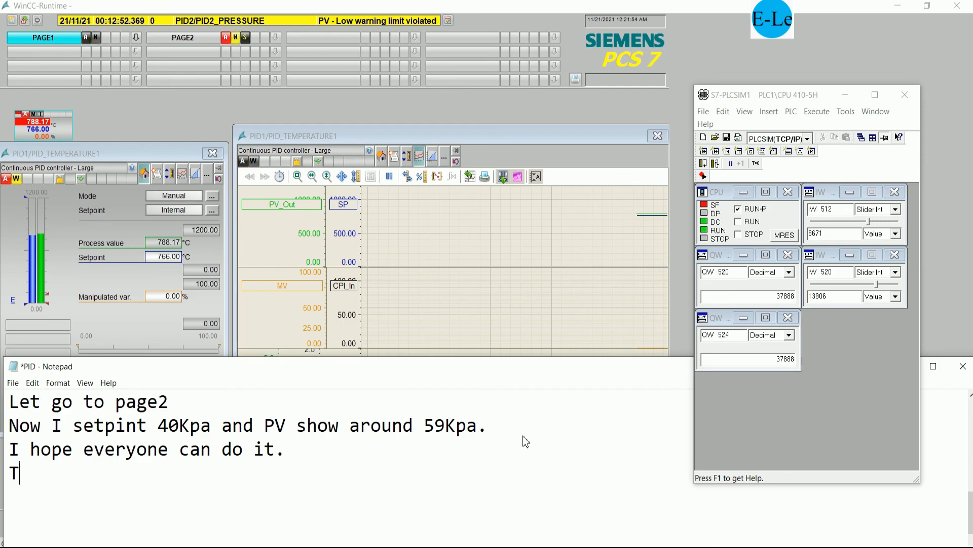
text(hanks )
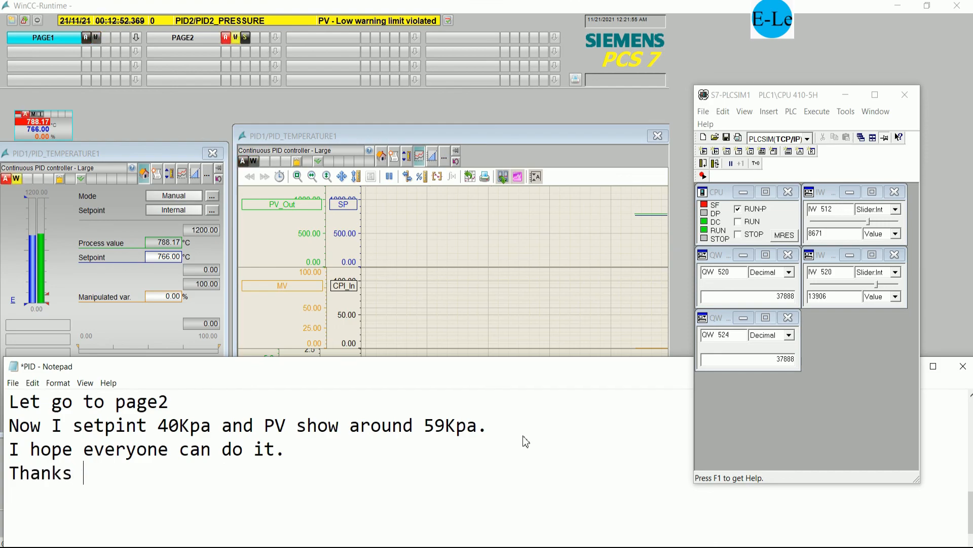
text(oyou so mu)
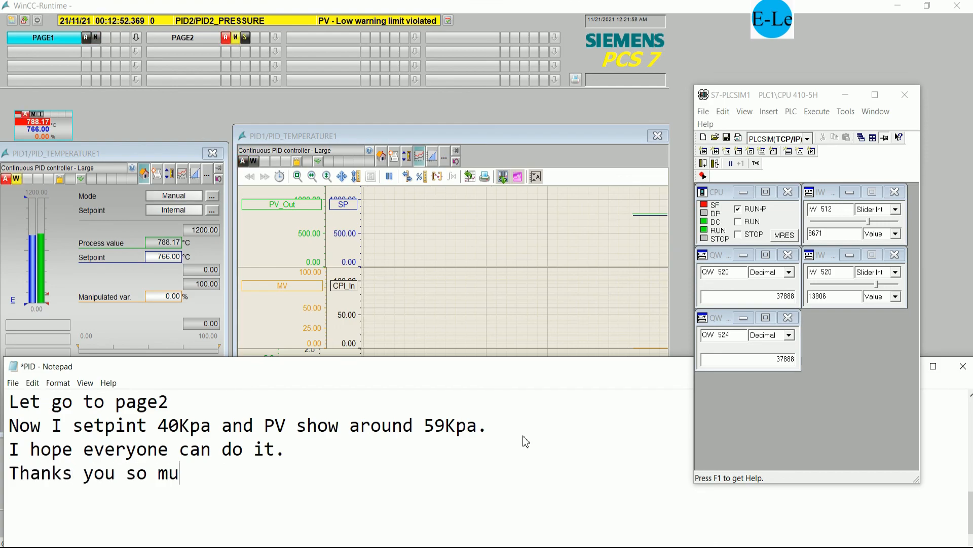
text(ch for w)
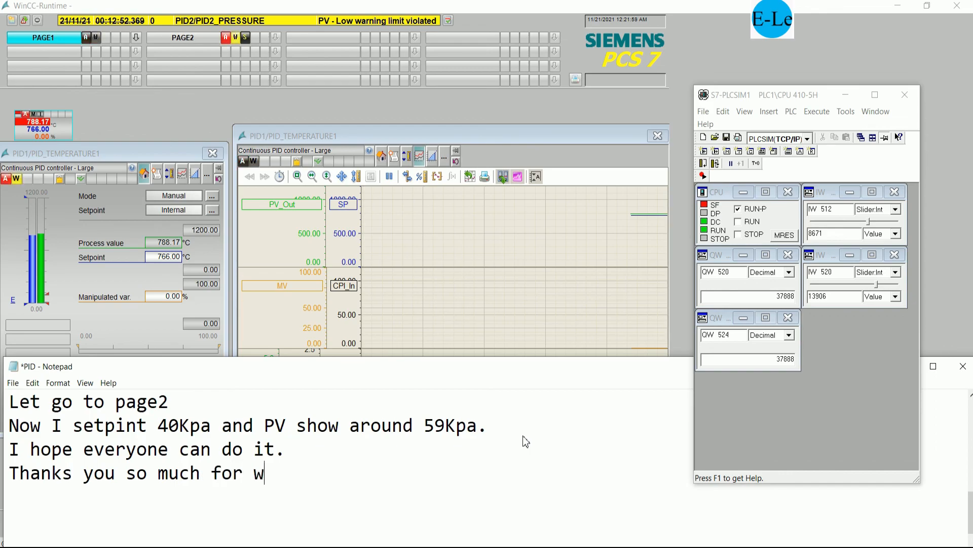
text(tc)
key(BackSpace)
key(BackSpace)
text(a)
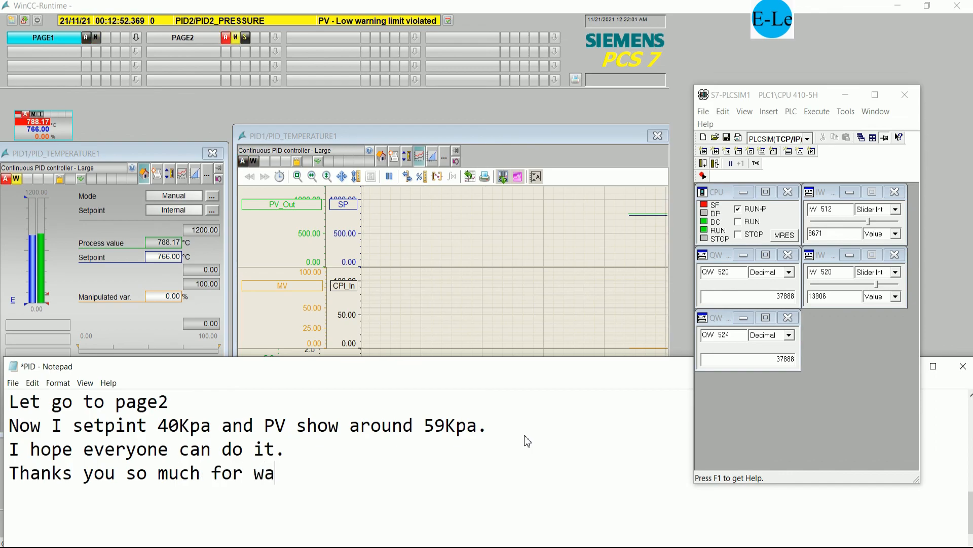
text(tching my)
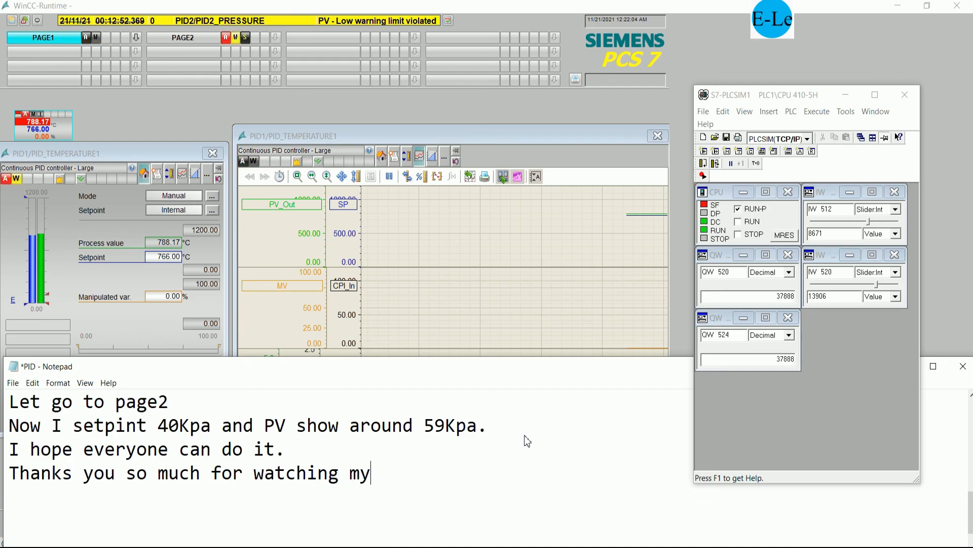
text( video.)
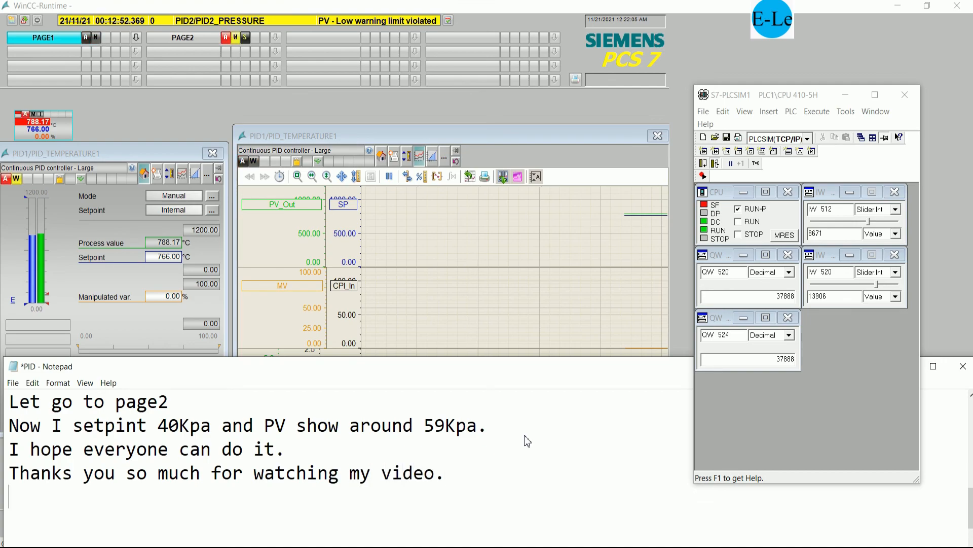